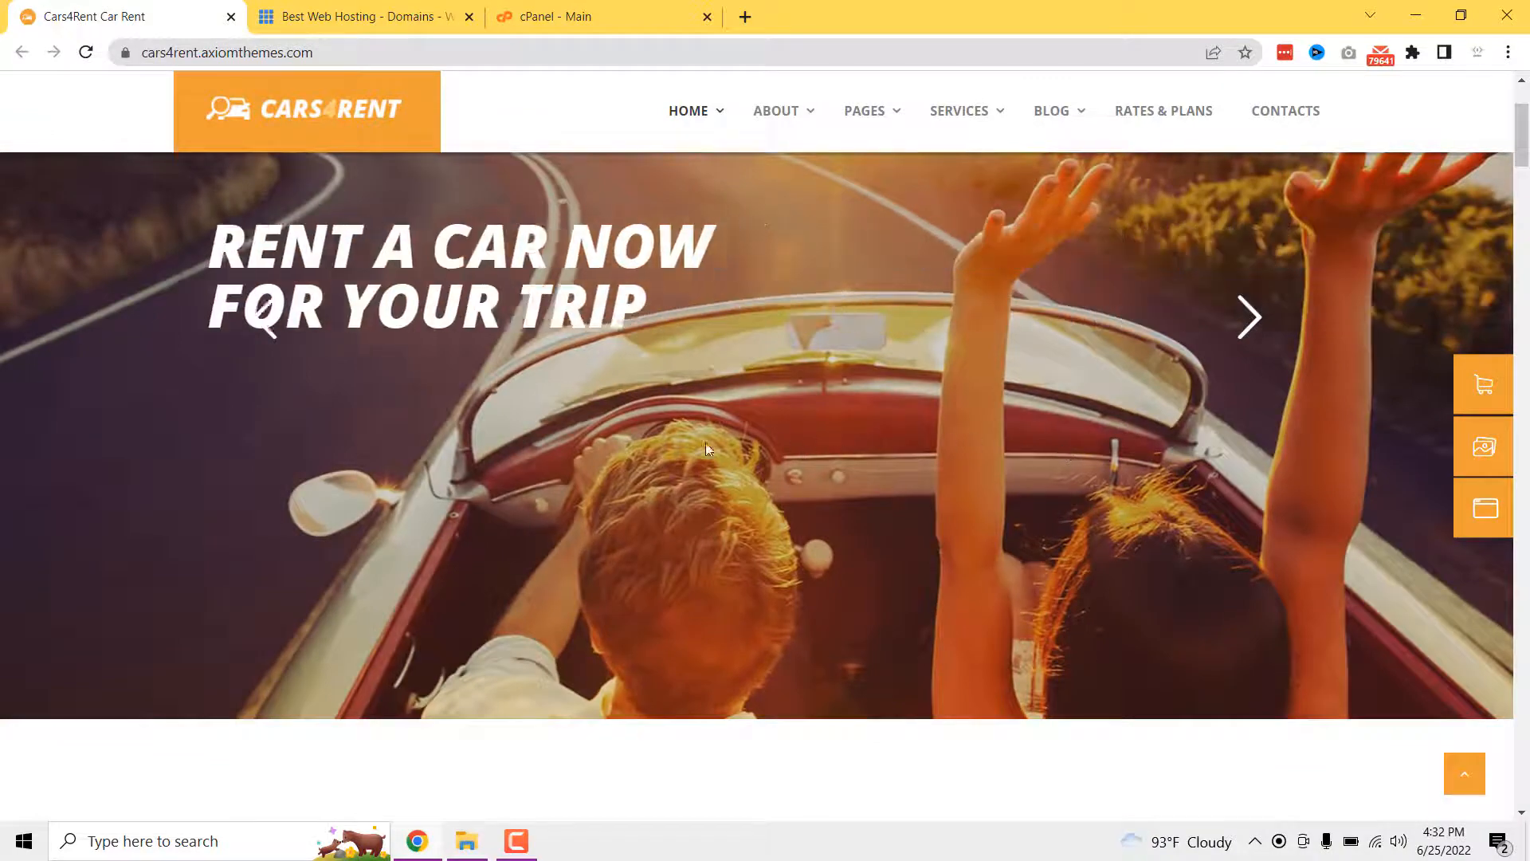
- Scroll past the Why Choose Us section down to the Meet Our Cars grid
scroll(717, 467, down, 6)
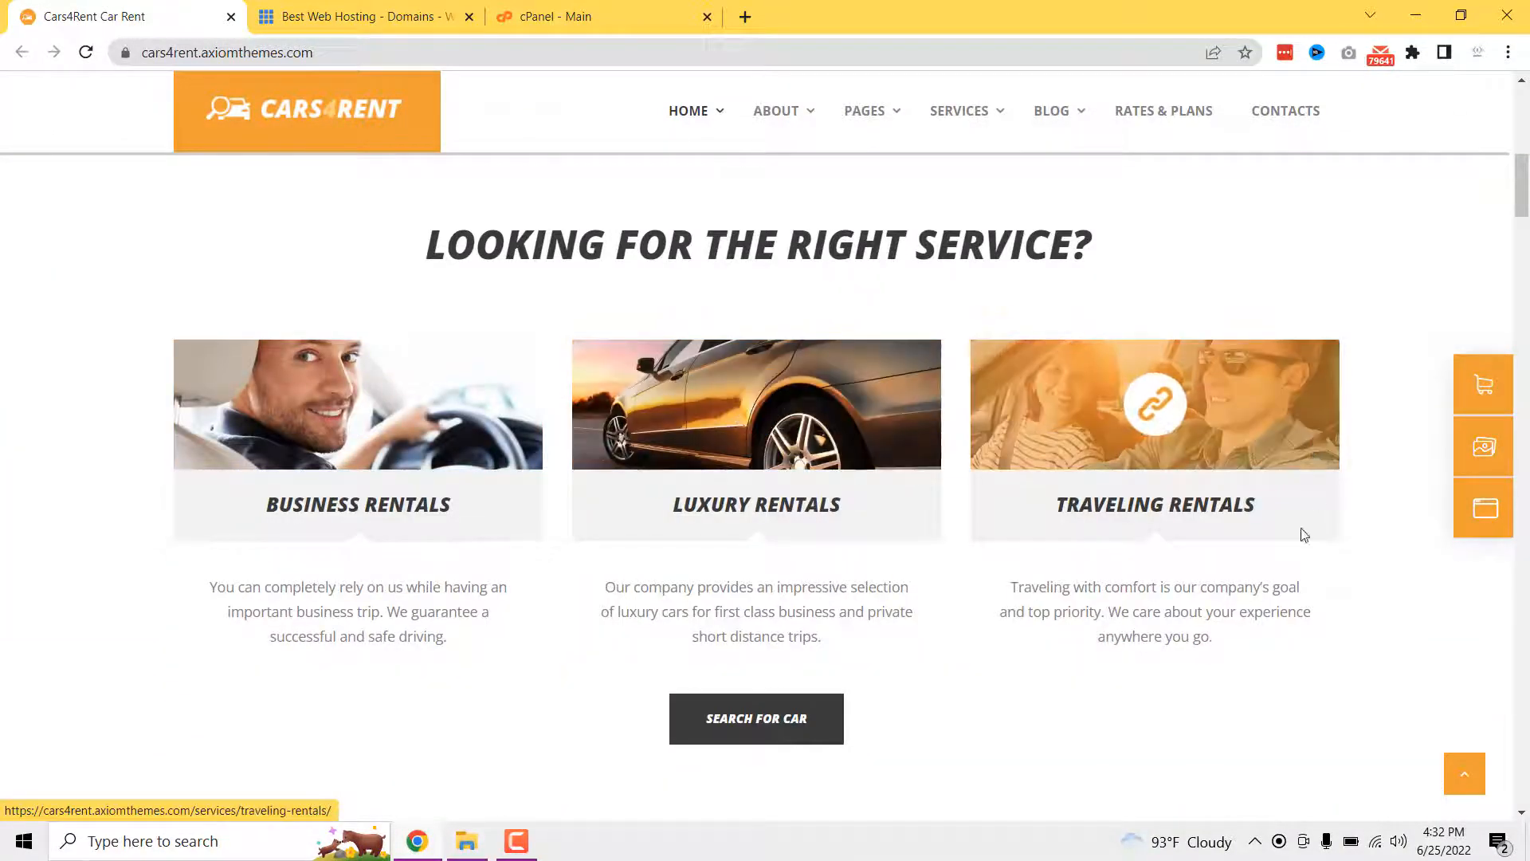
scroll(932, 557, down, 4)
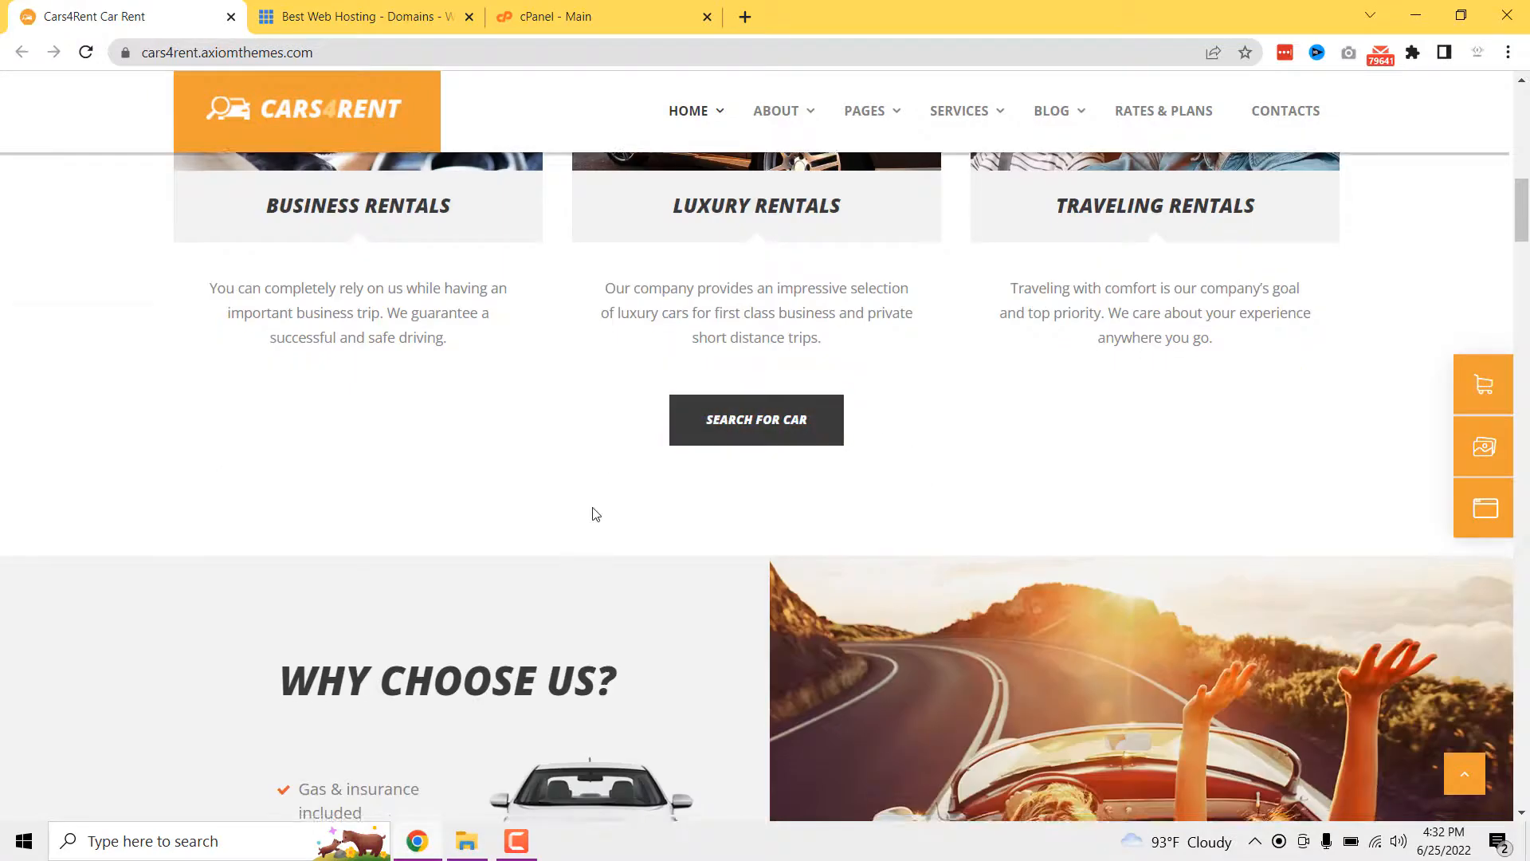
scroll(594, 510, down, 4)
drag(284, 375, 454, 648)
click(591, 656)
scroll(592, 655, down, 2)
scroll(592, 655, down, 3)
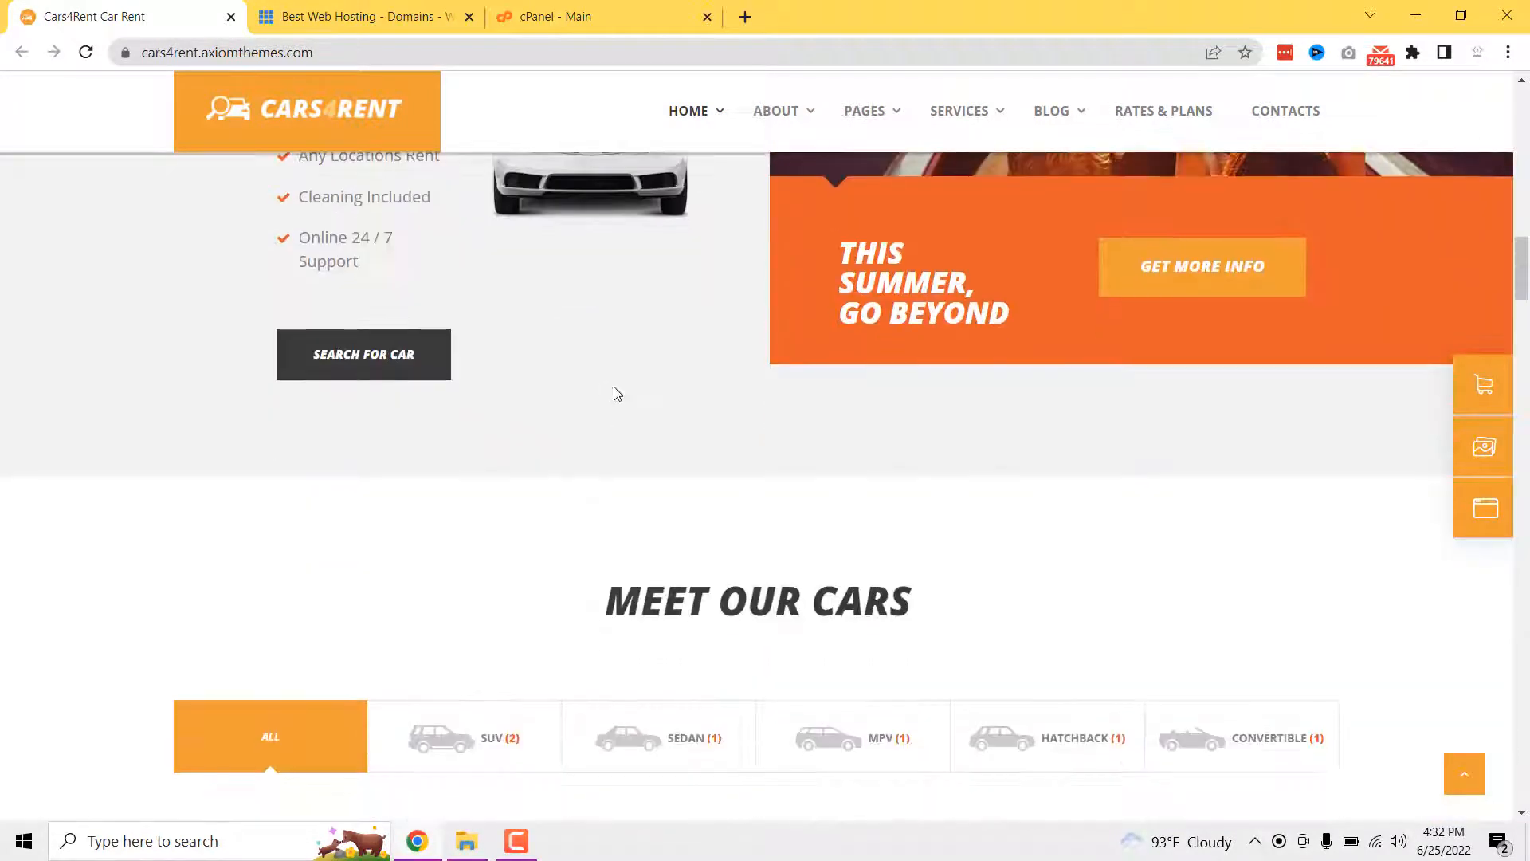
scroll(898, 571, down, 4)
scroll(576, 515, down, 3)
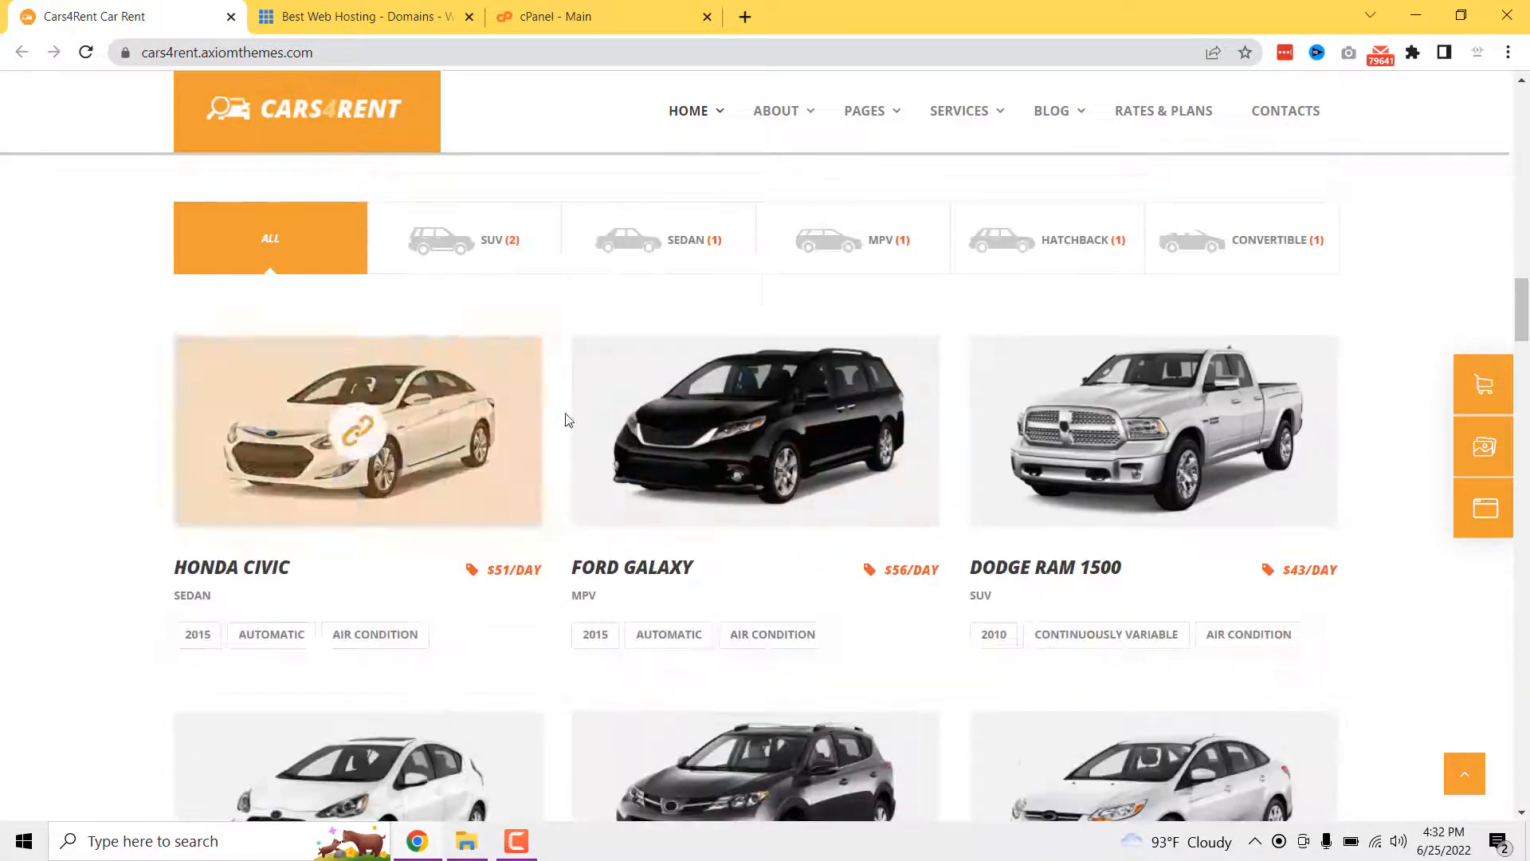
- Try the SUV, Sedan, MPV, Hatchback and Convertible filters, then show All cars
click(505, 255)
click(668, 253)
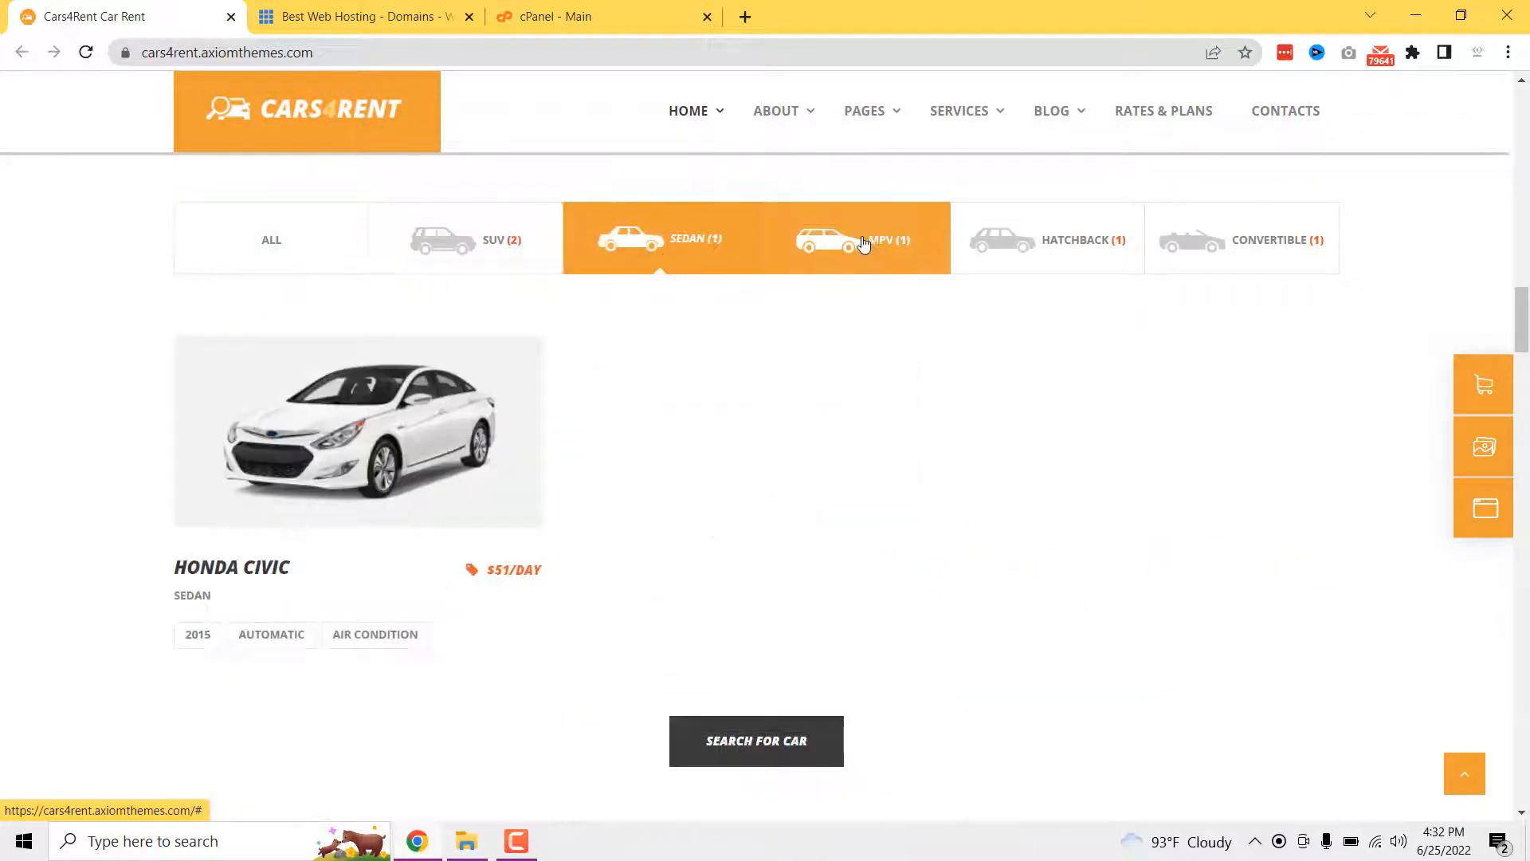
click(885, 247)
click(1060, 247)
click(1246, 249)
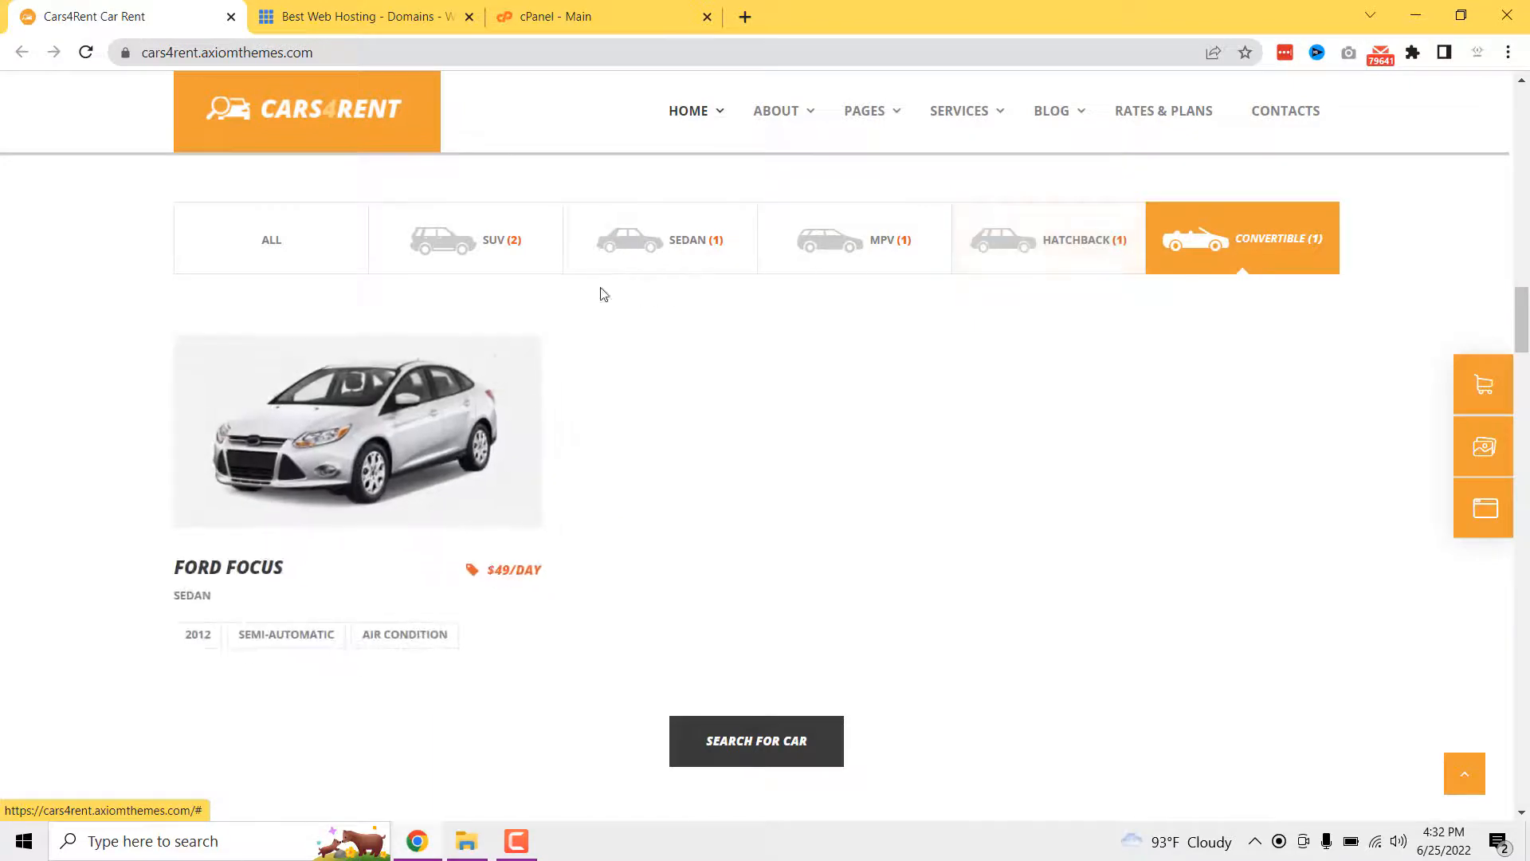
click(475, 256)
click(301, 250)
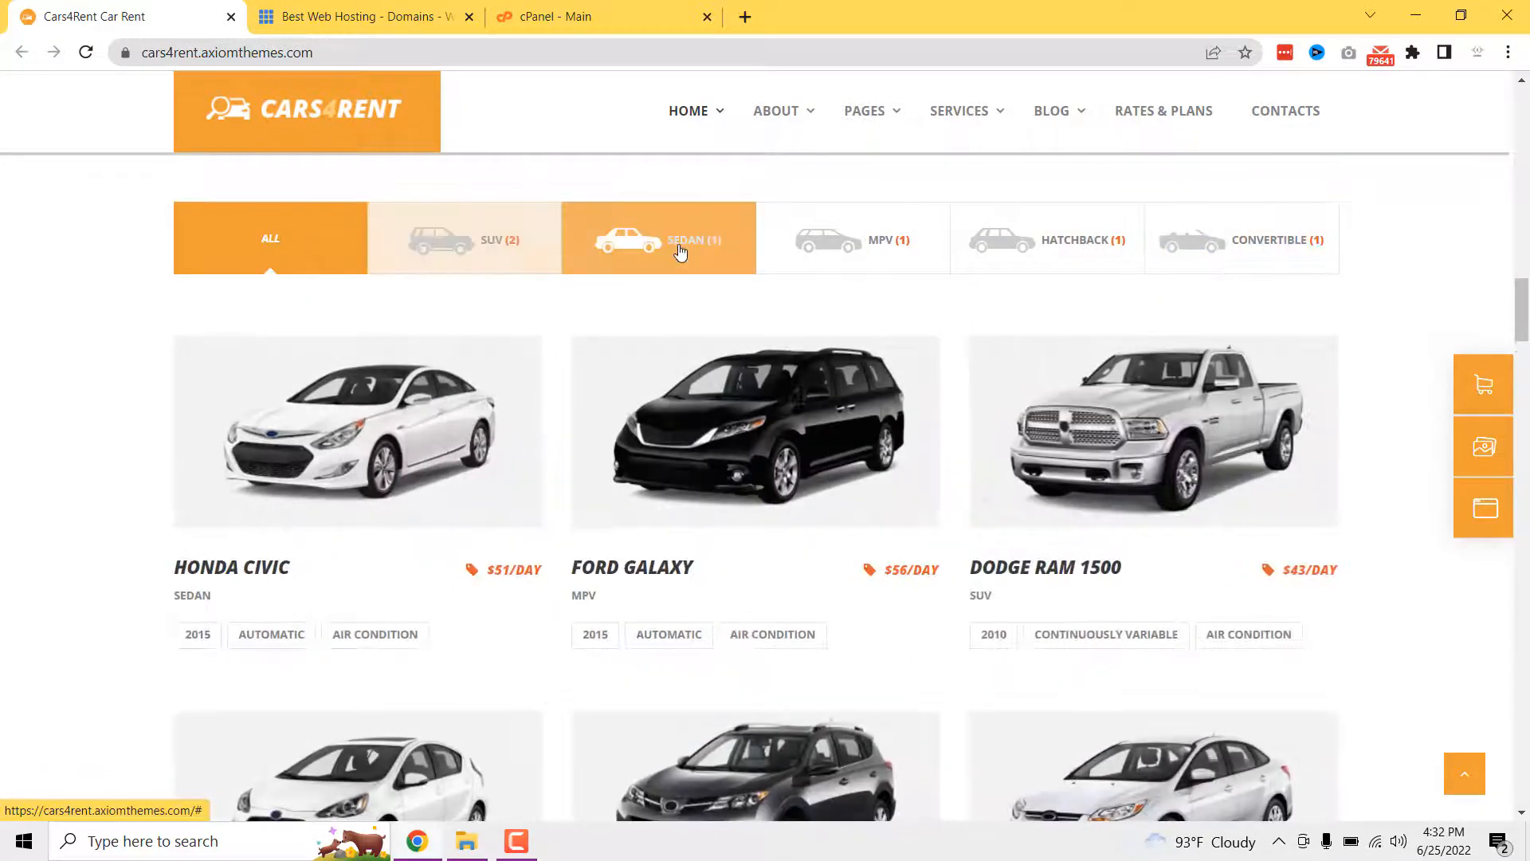
- Filter to sedans and convertibles, then open the Ford Focus detail page
click(680, 249)
click(1236, 254)
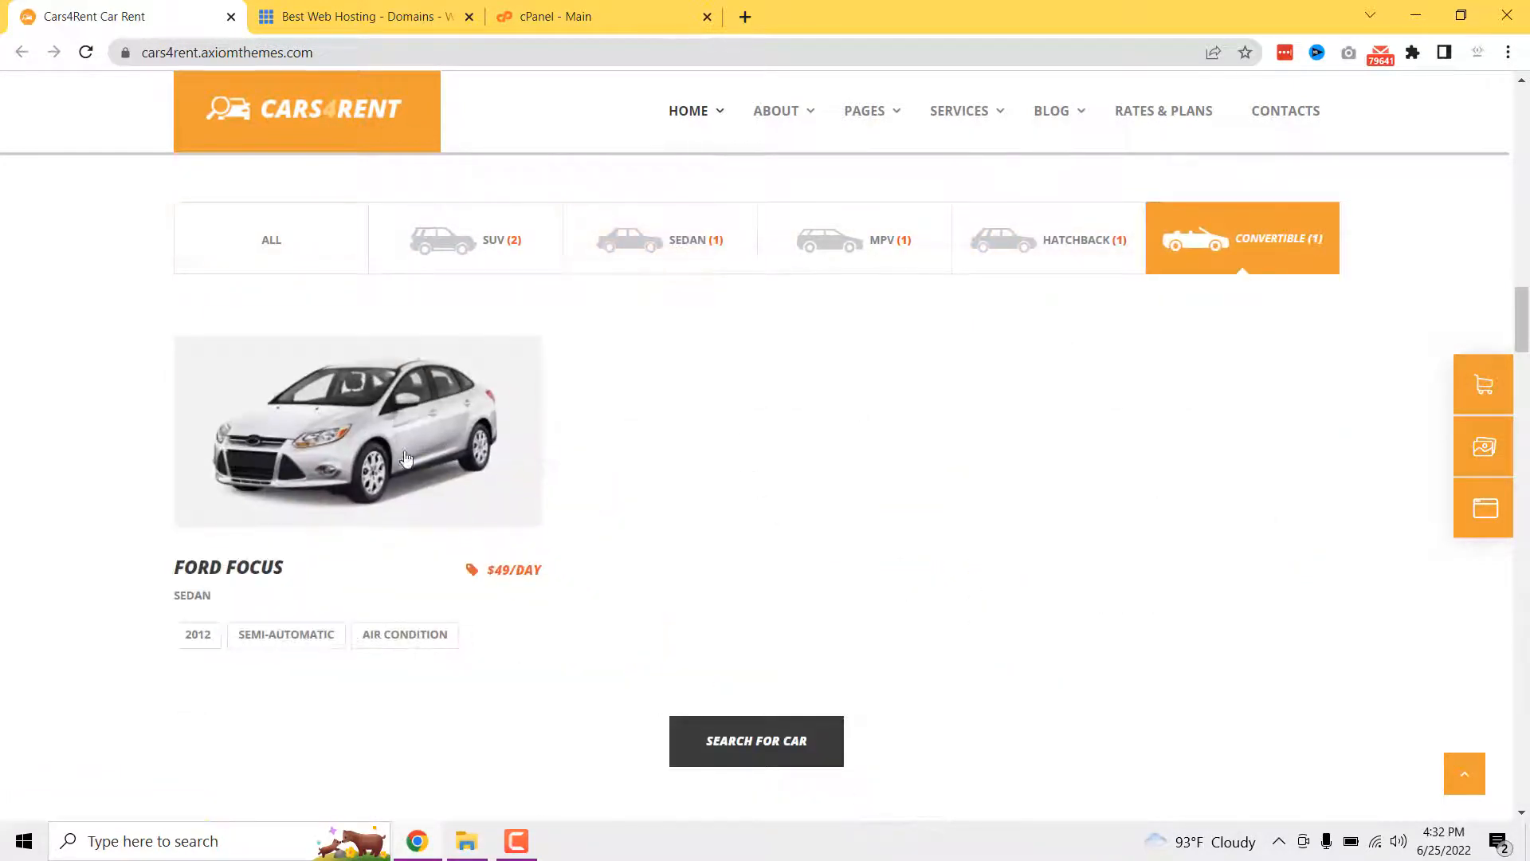
click(381, 453)
scroll(461, 502, down, 3)
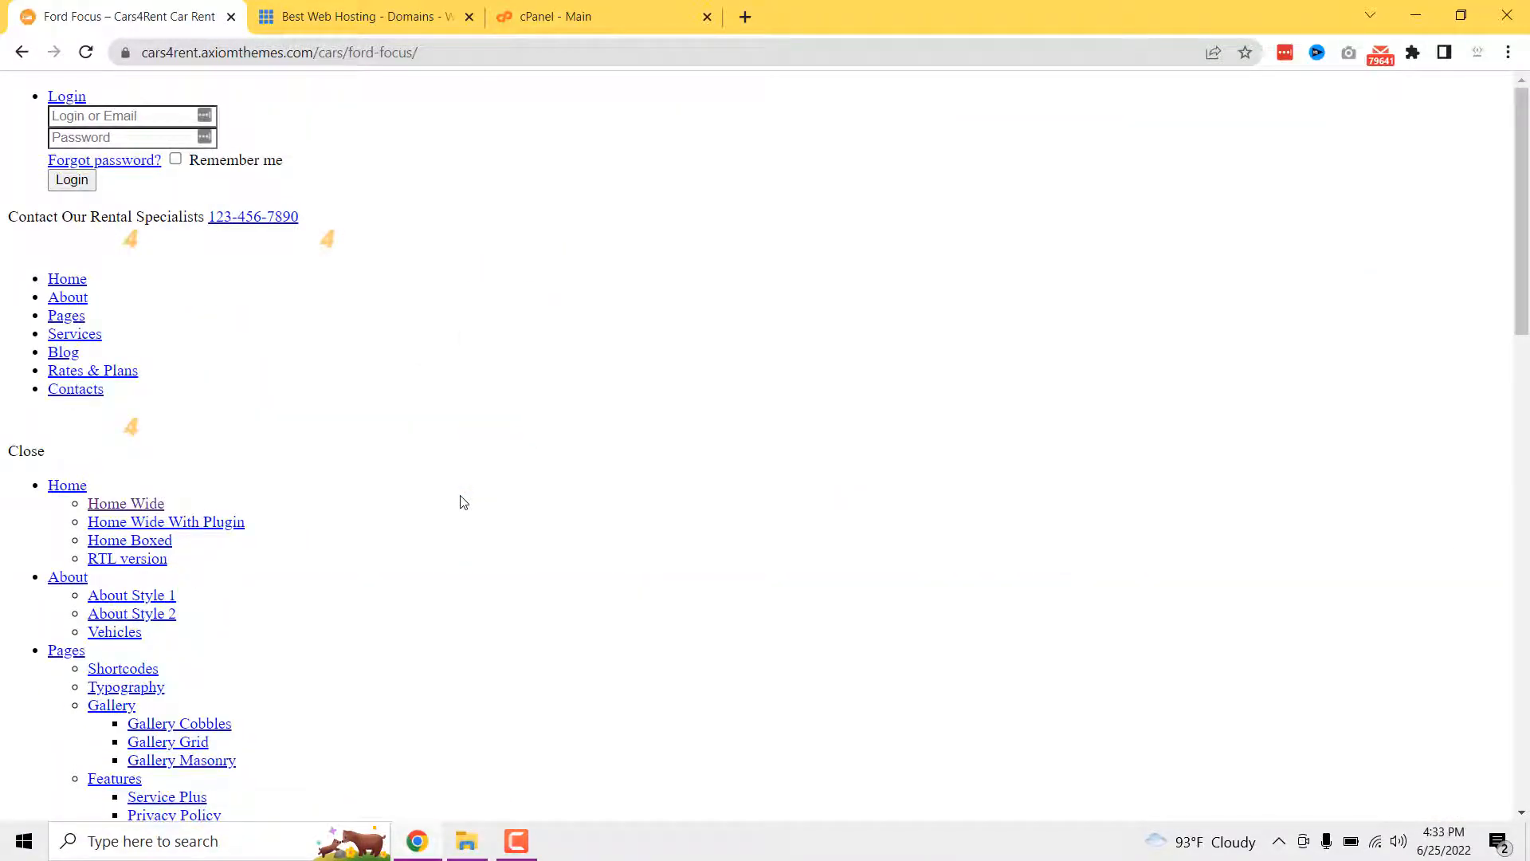
- Scroll through the Ford Focus page, then go back to the homepage car grid
scroll(460, 502, down, 15)
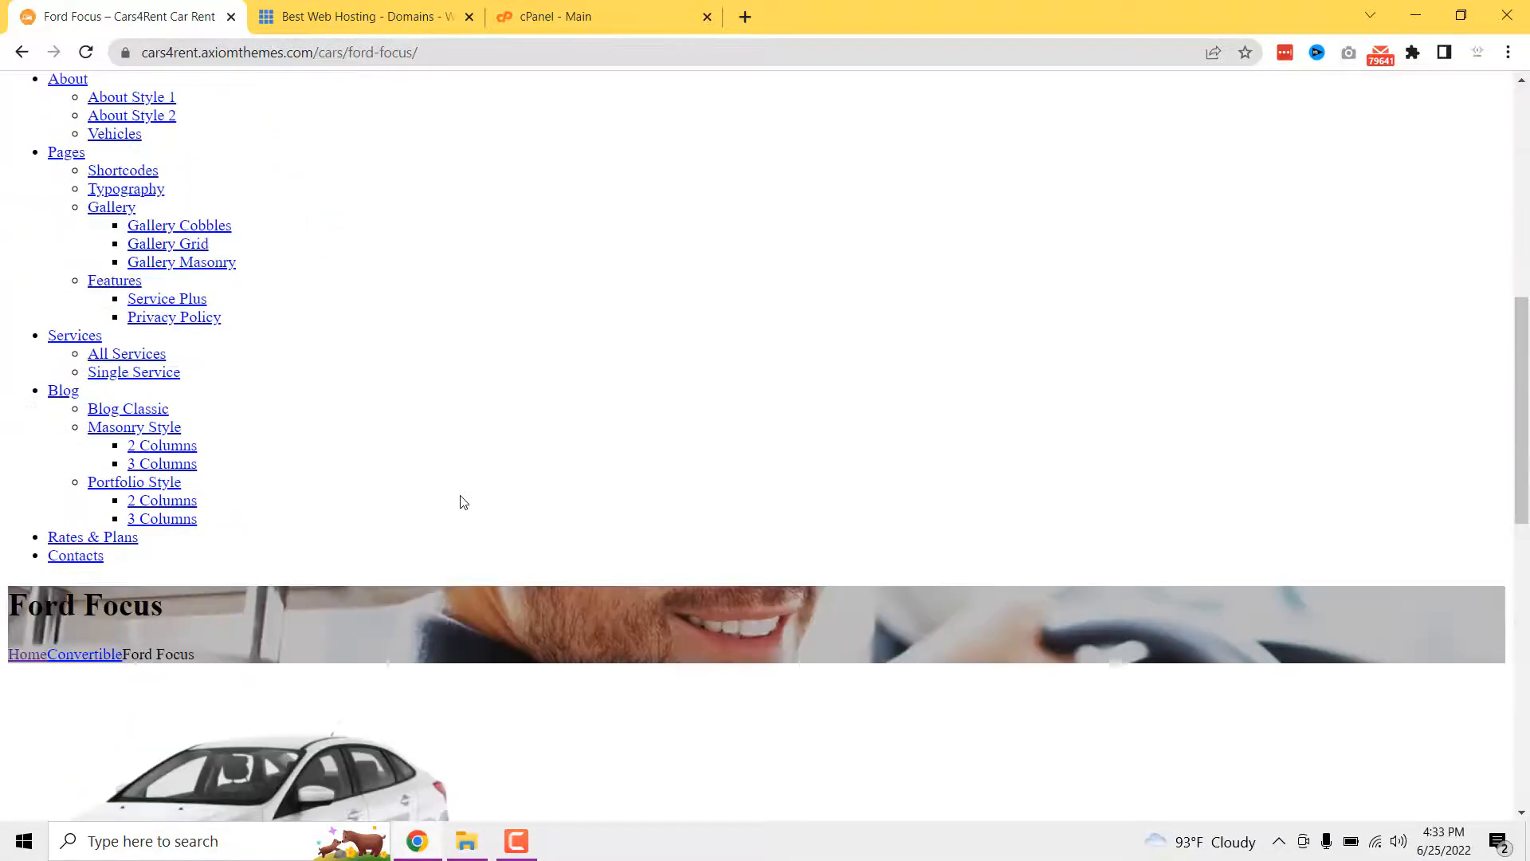
scroll(460, 502, down, 8)
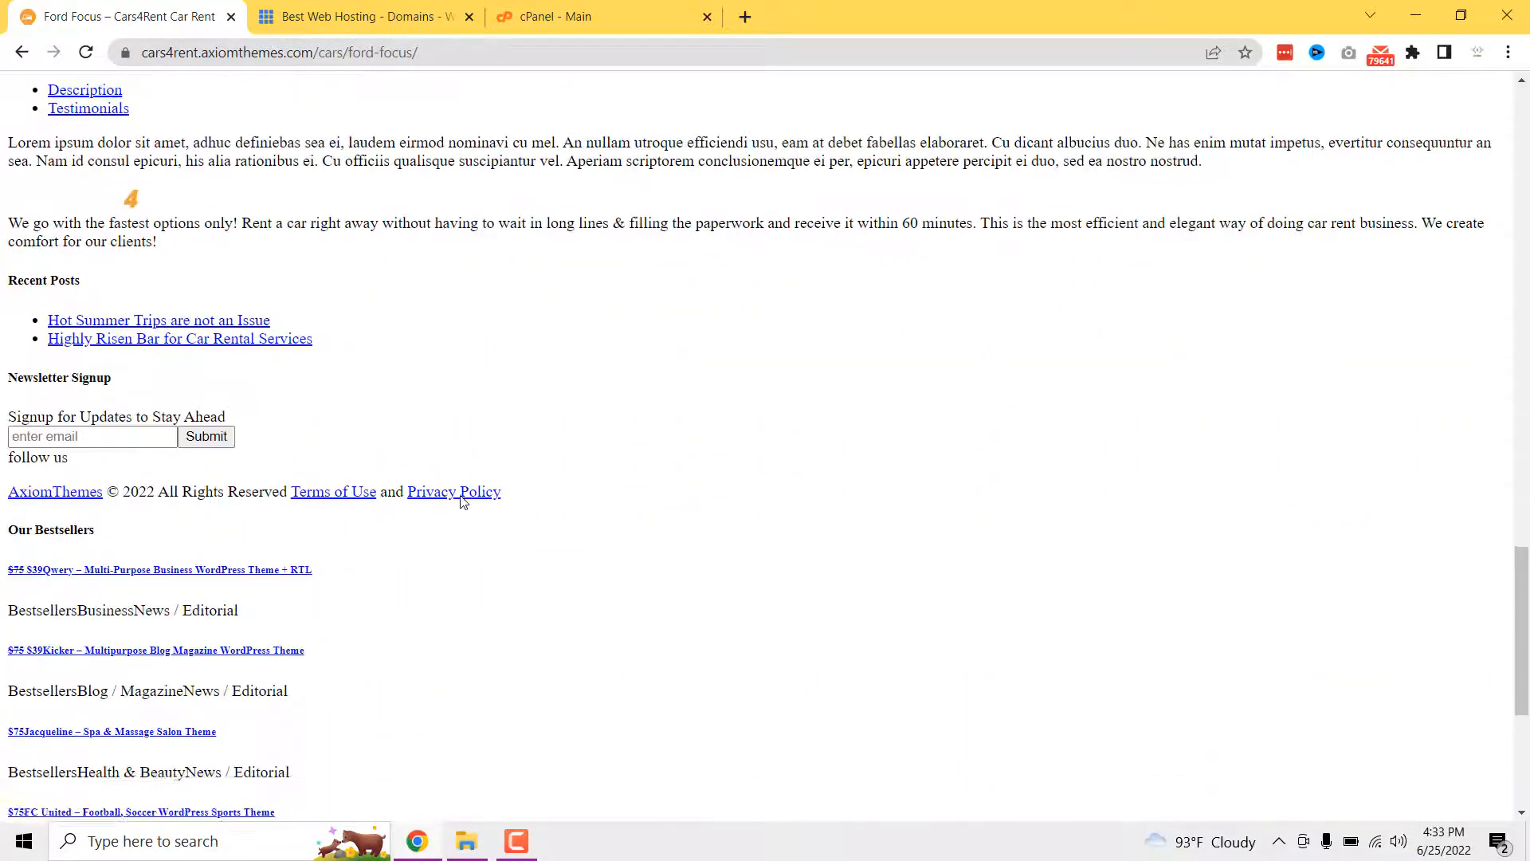
click(22, 53)
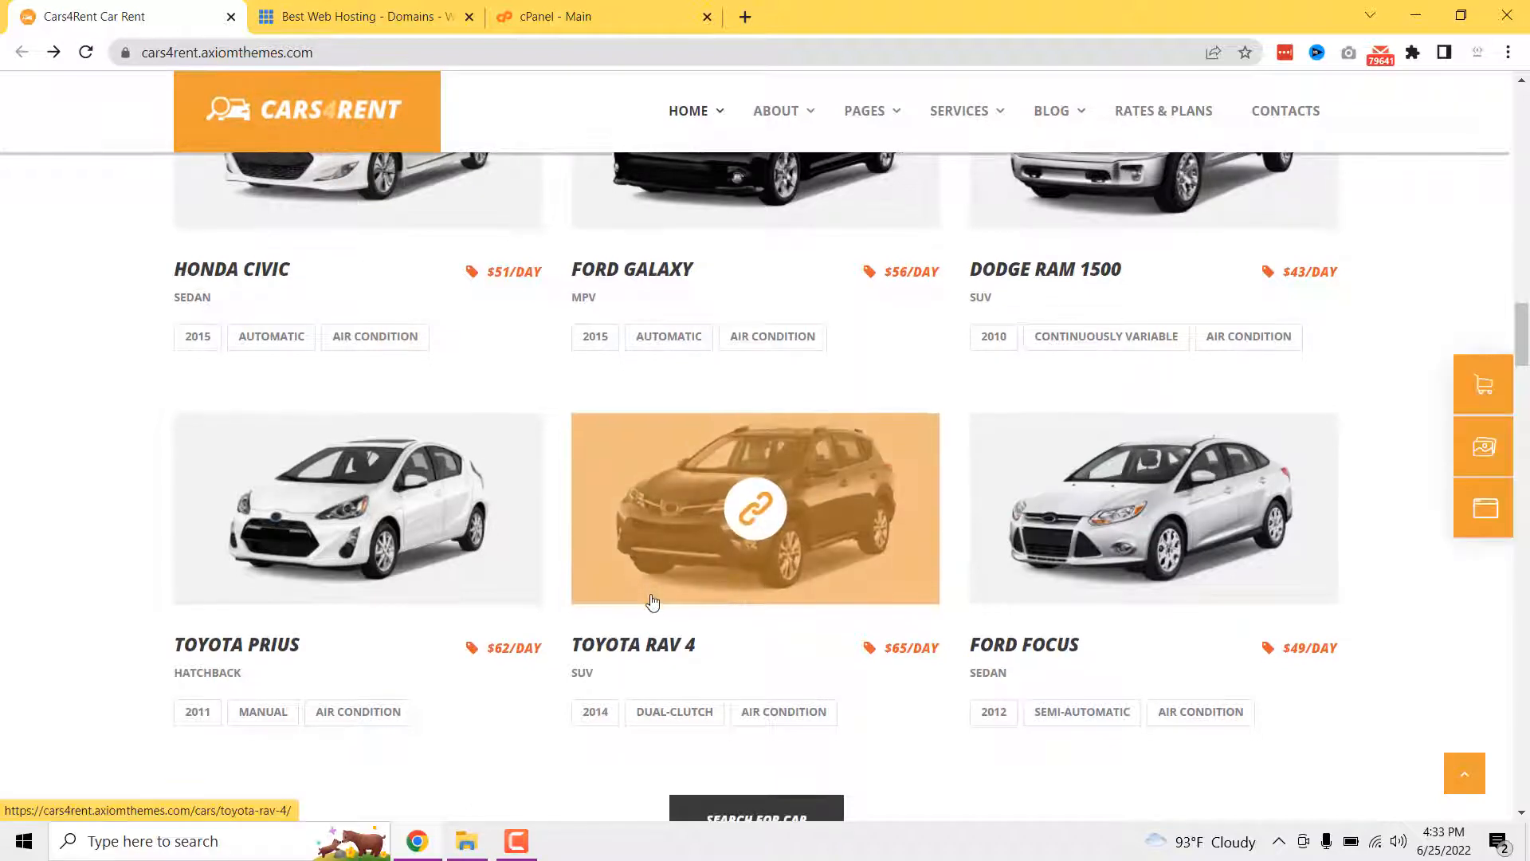
- Scroll through How It Works, Coupons, Rates & Plans and Contact Us to the footer, then jump back to top
scroll(626, 574, down, 3)
scroll(763, 536, down, 5)
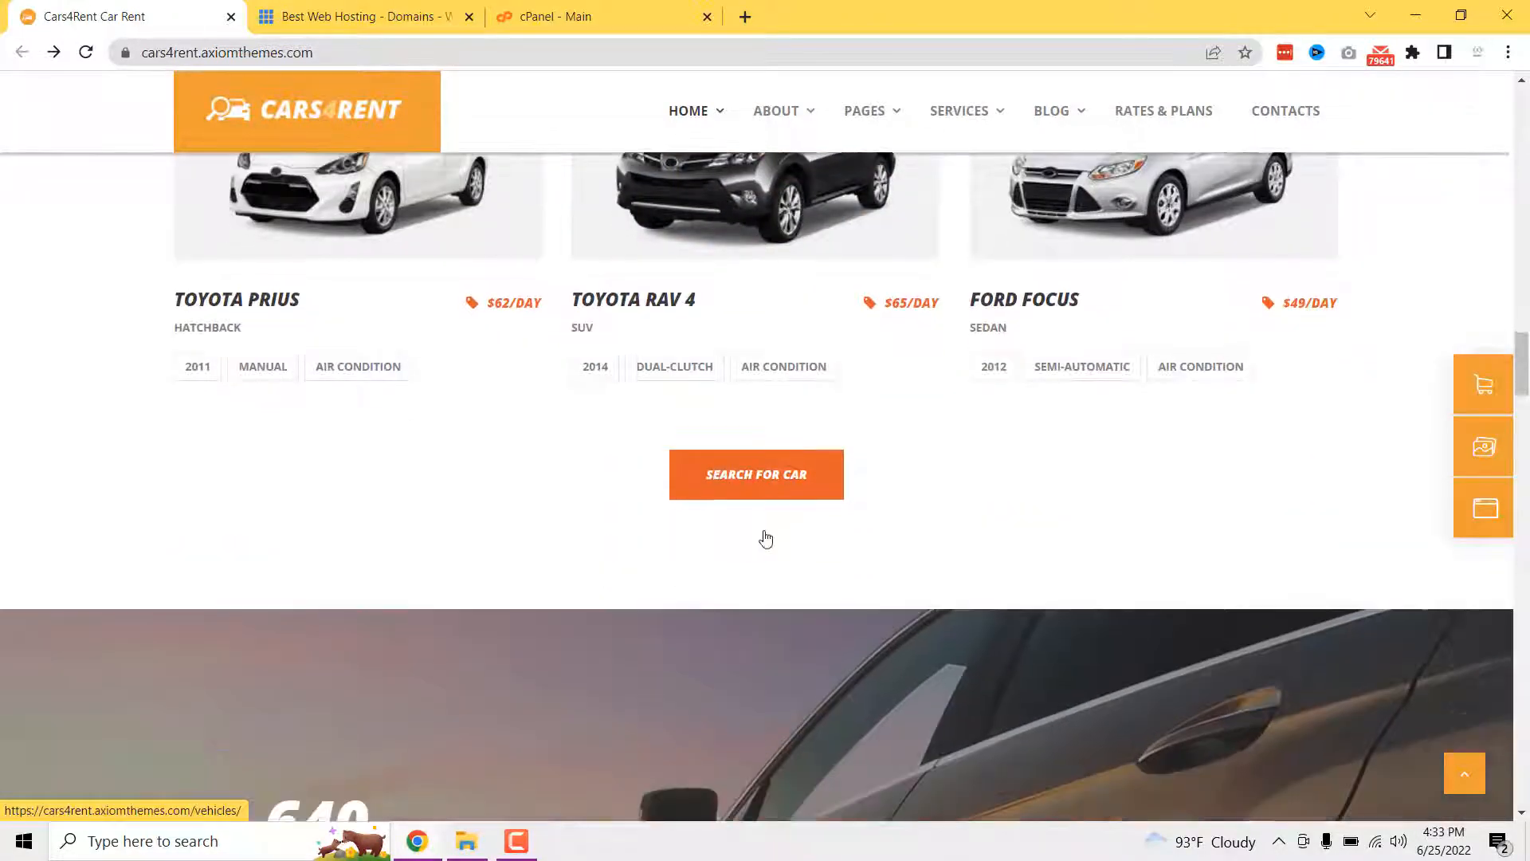
scroll(666, 516, up, 2)
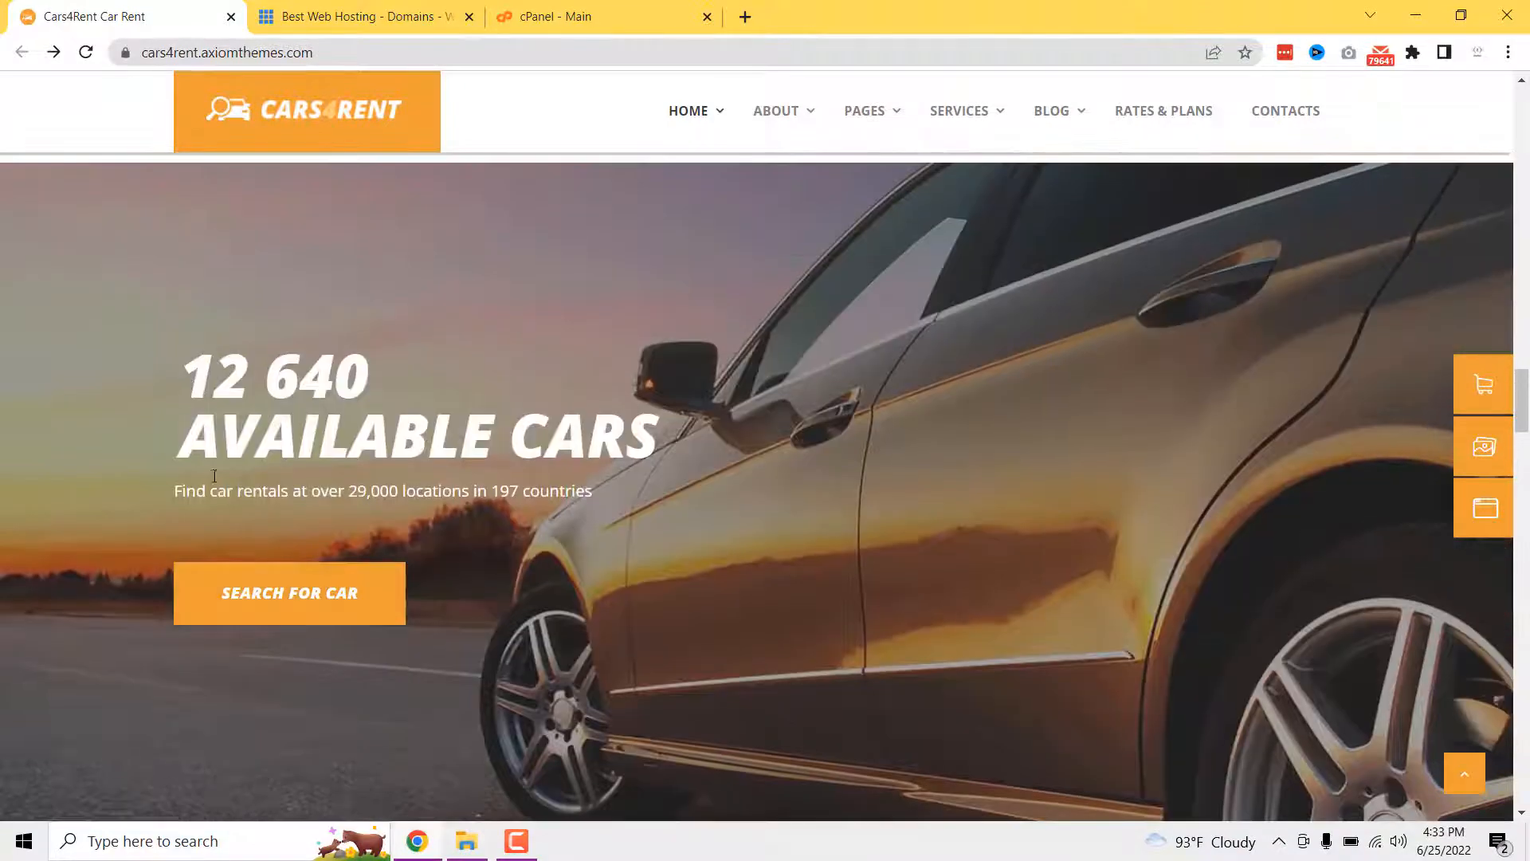
scroll(668, 517, down, 5)
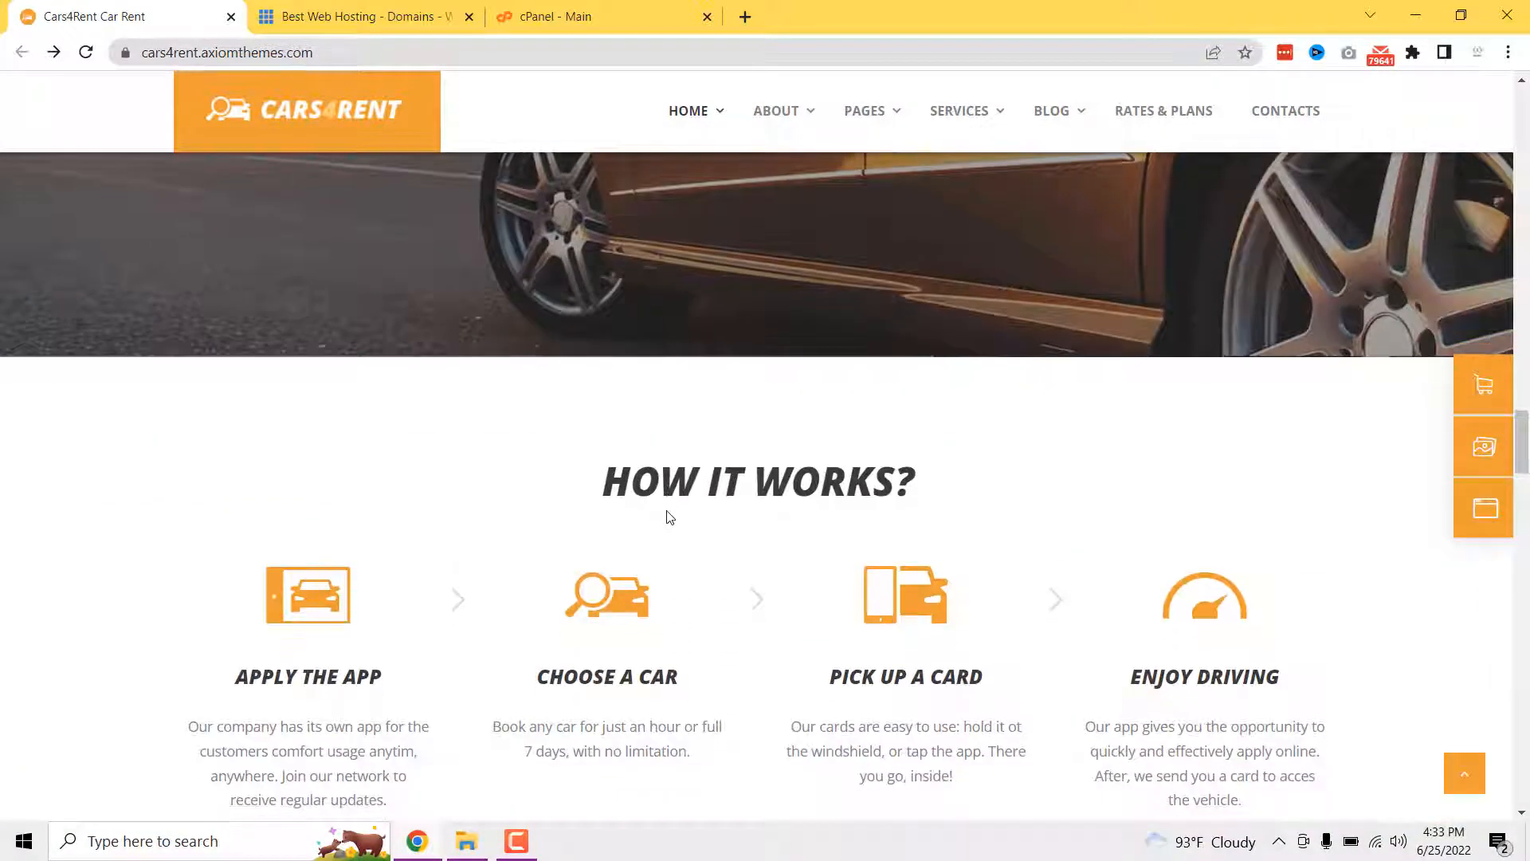
scroll(668, 517, up, 4)
scroll(530, 582, down, 5)
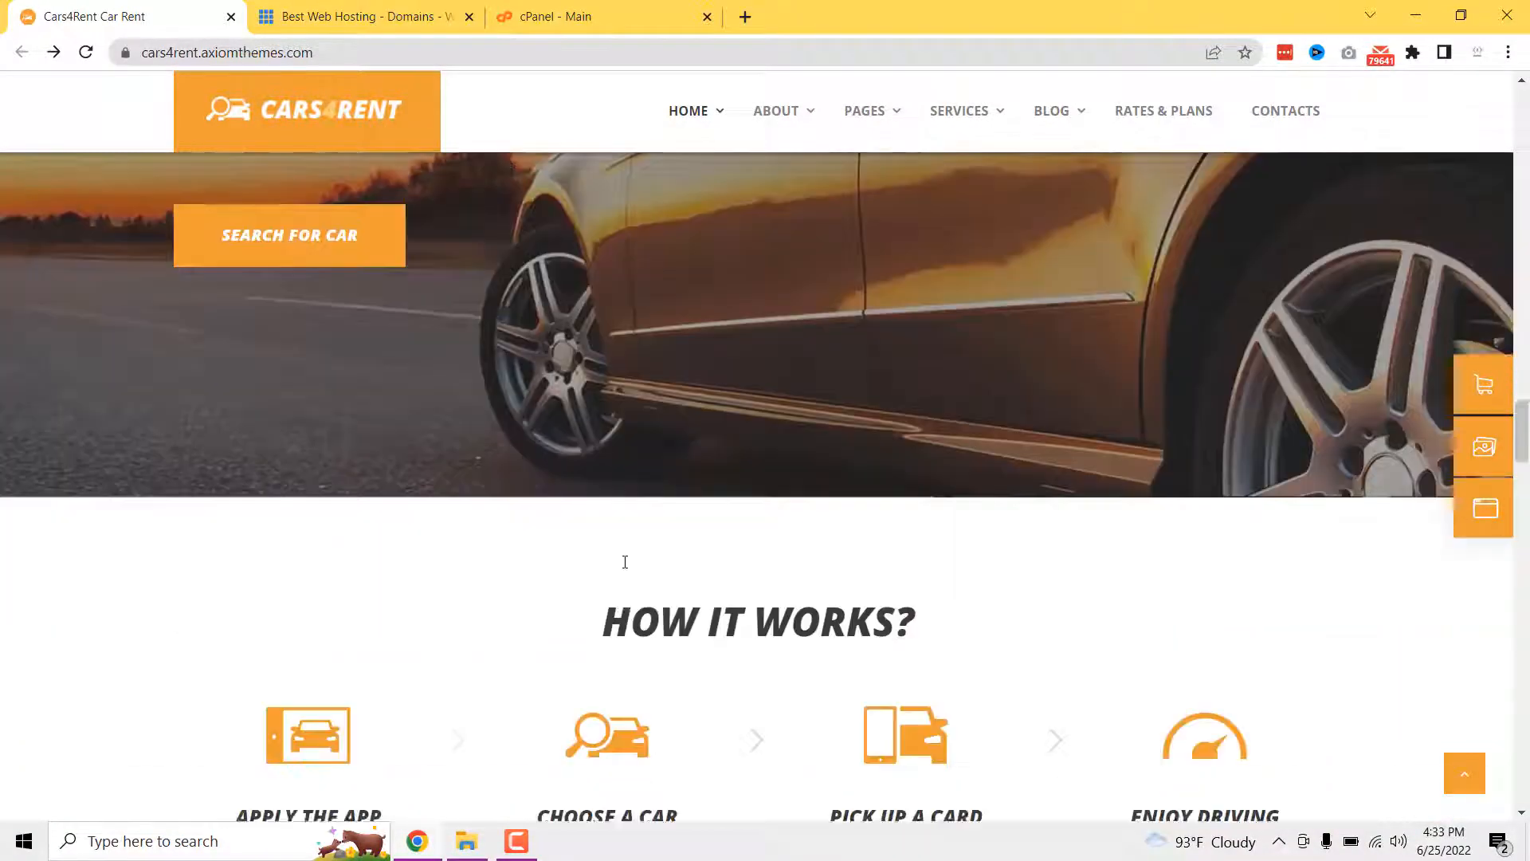
scroll(442, 507, up, 3)
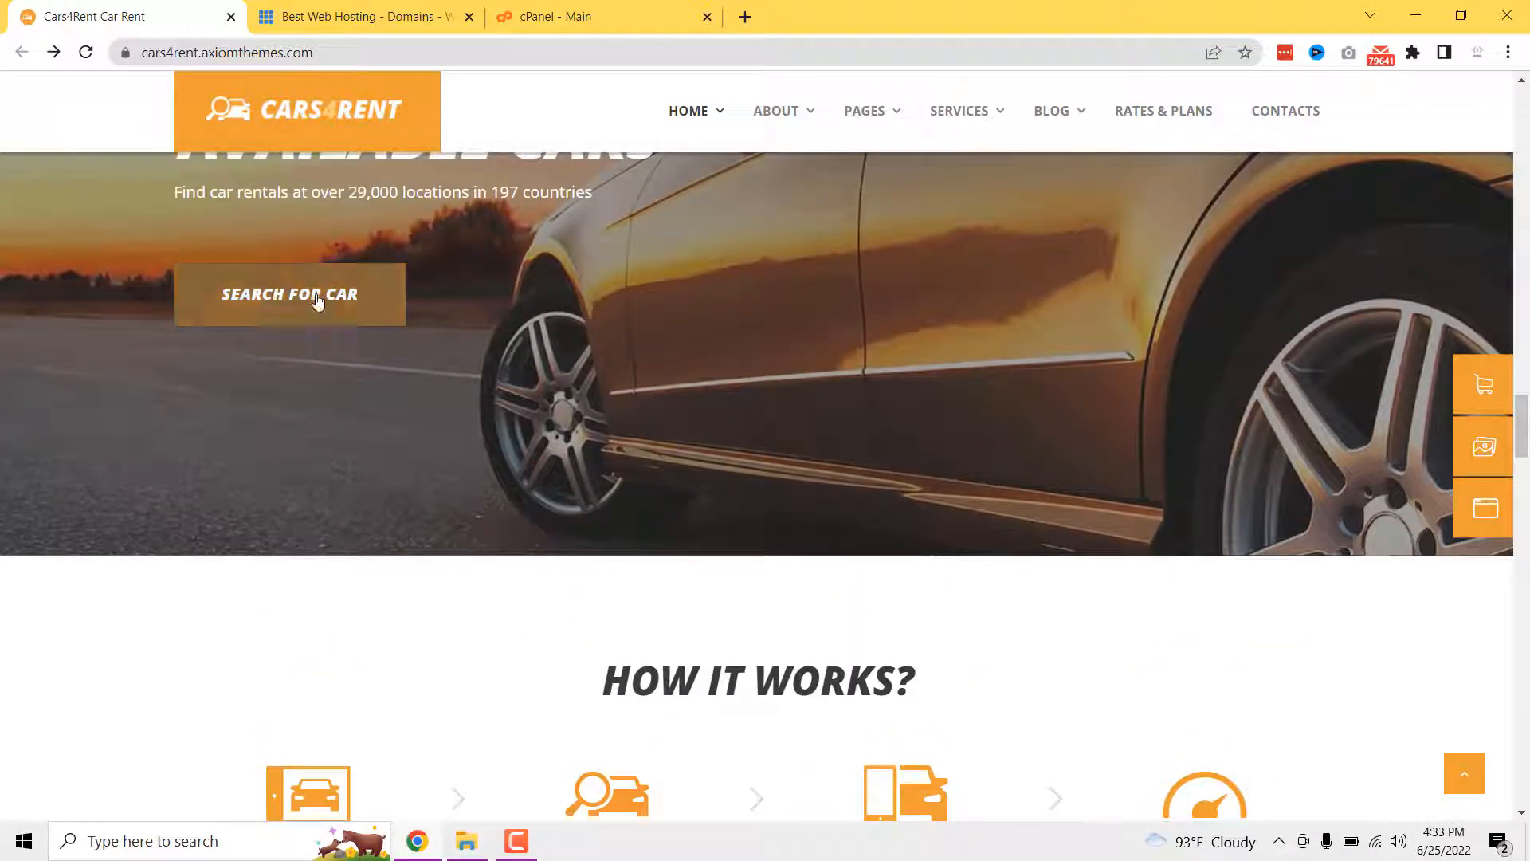
scroll(409, 459, down, 5)
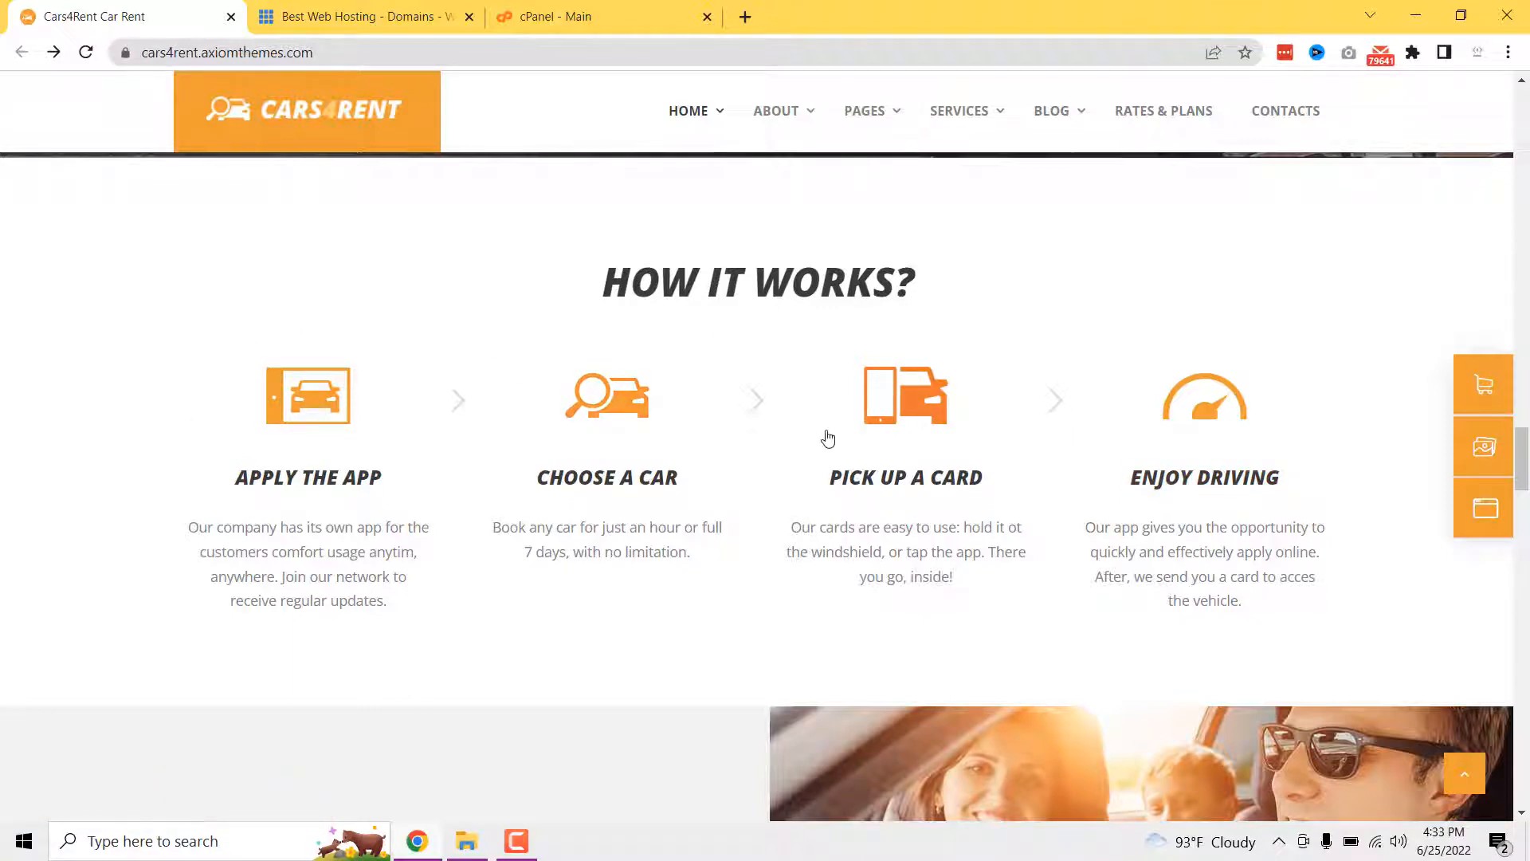
scroll(757, 462, down, 8)
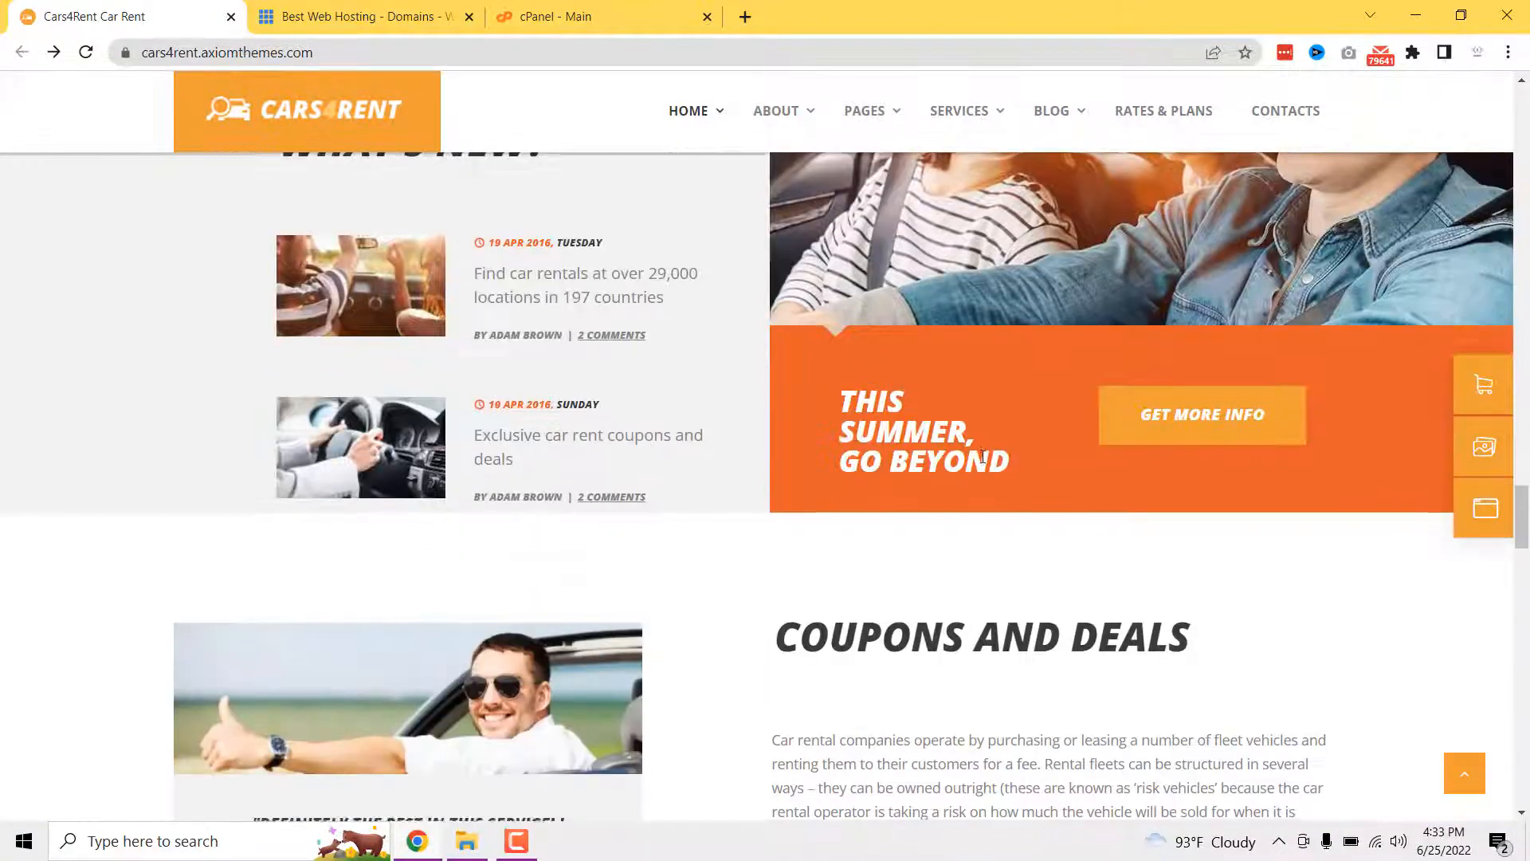
scroll(983, 446, down, 4)
scroll(693, 518, down, 15)
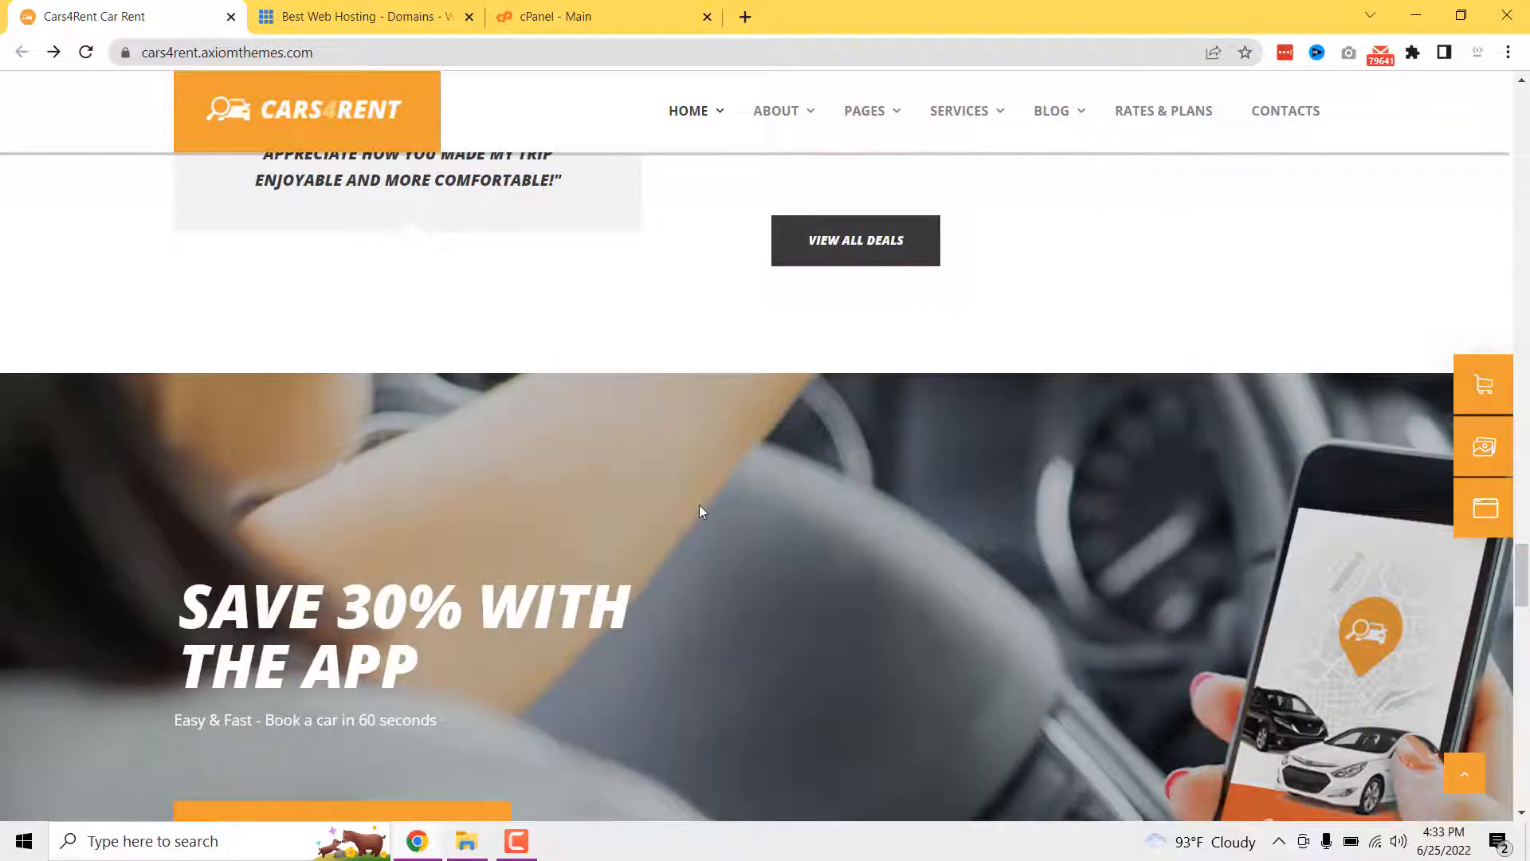
scroll(687, 522, down, 11)
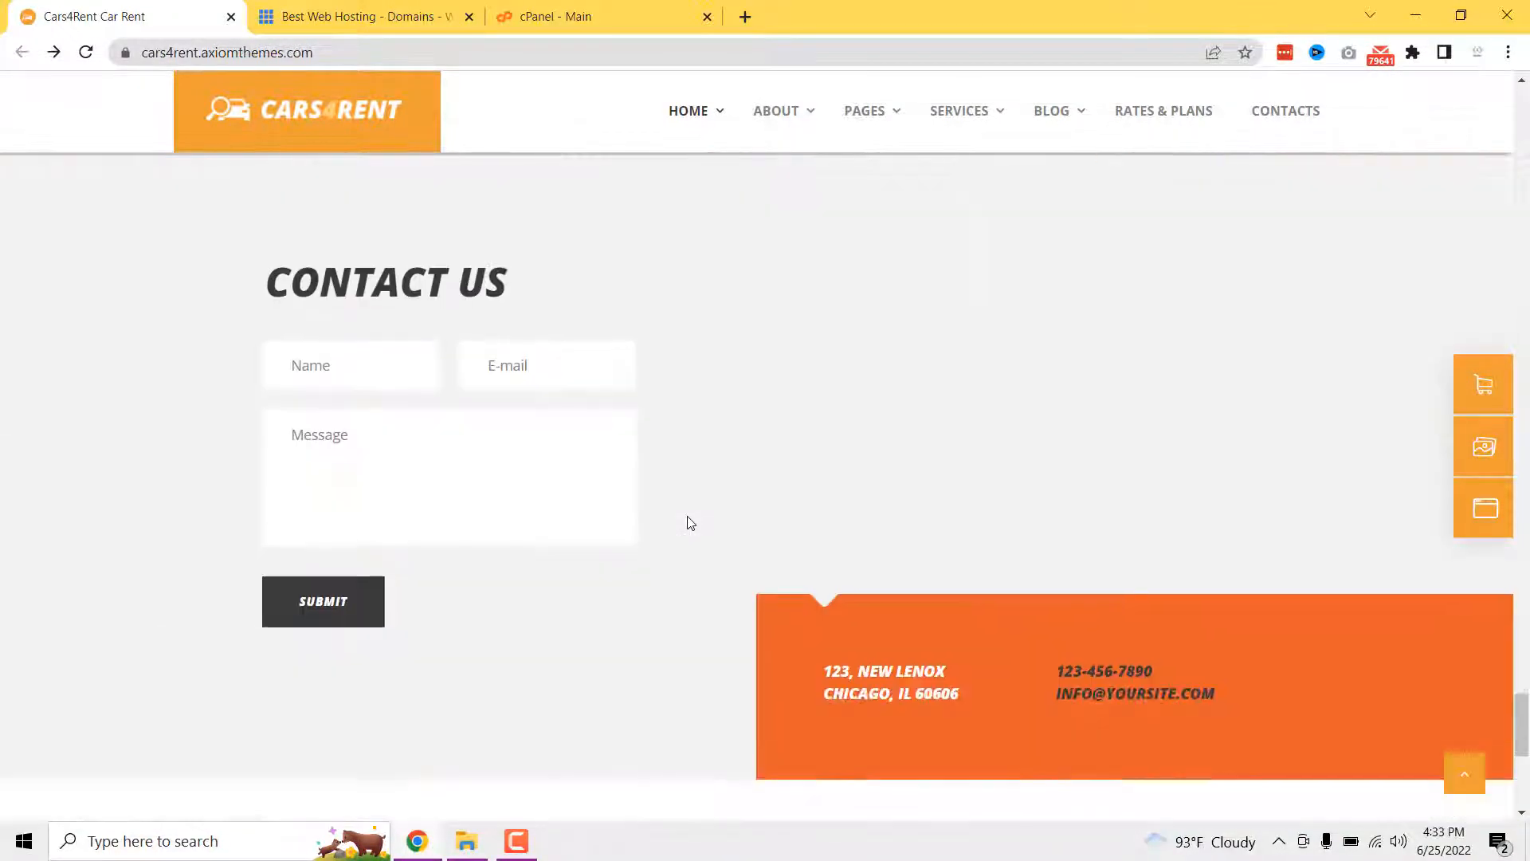
scroll(687, 522, up, 11)
scroll(810, 514, down, 14)
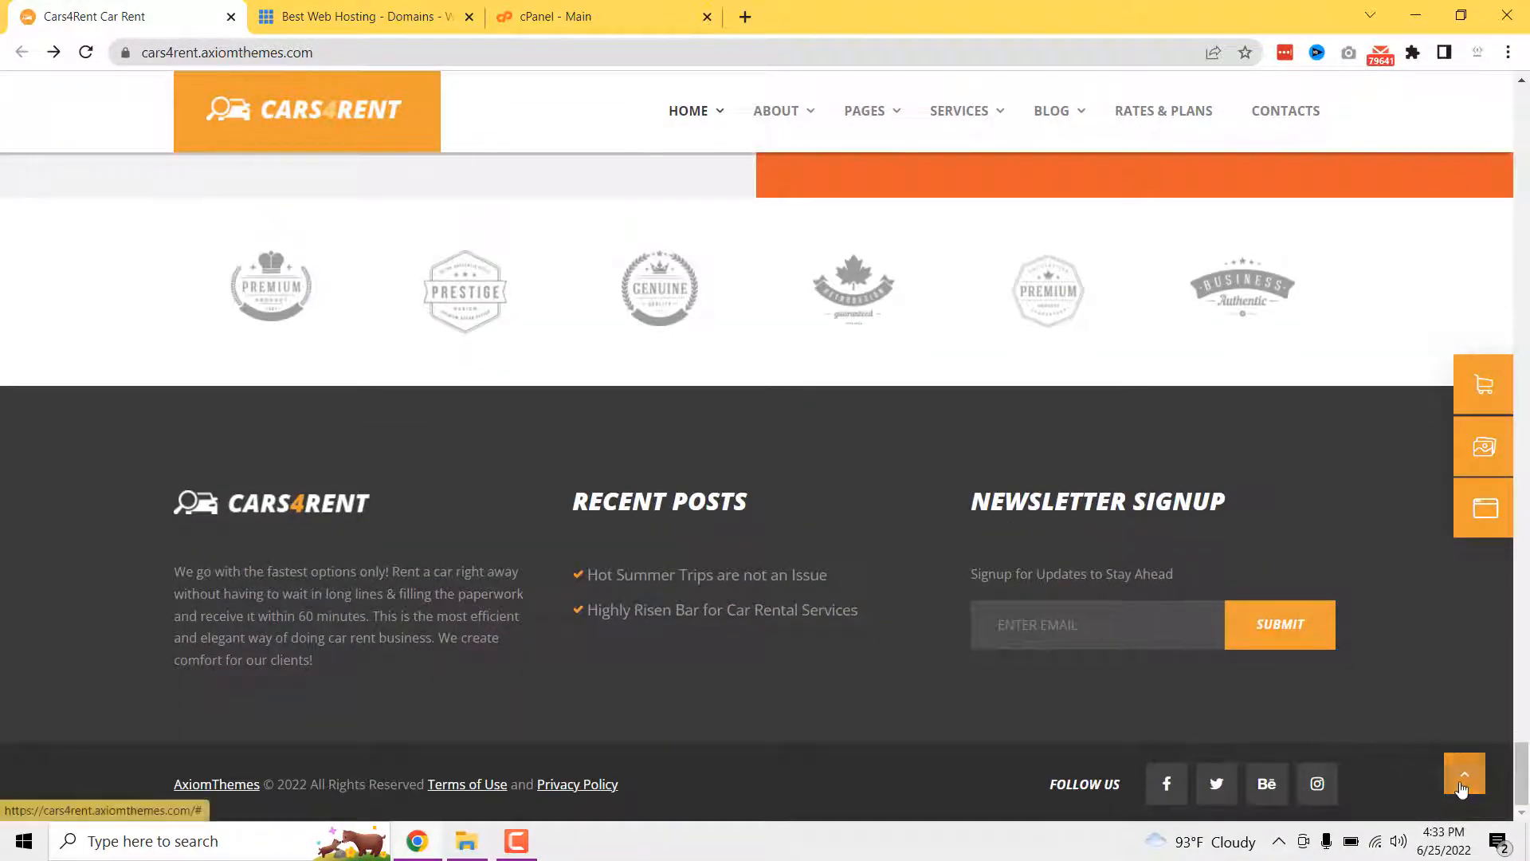
click(1464, 773)
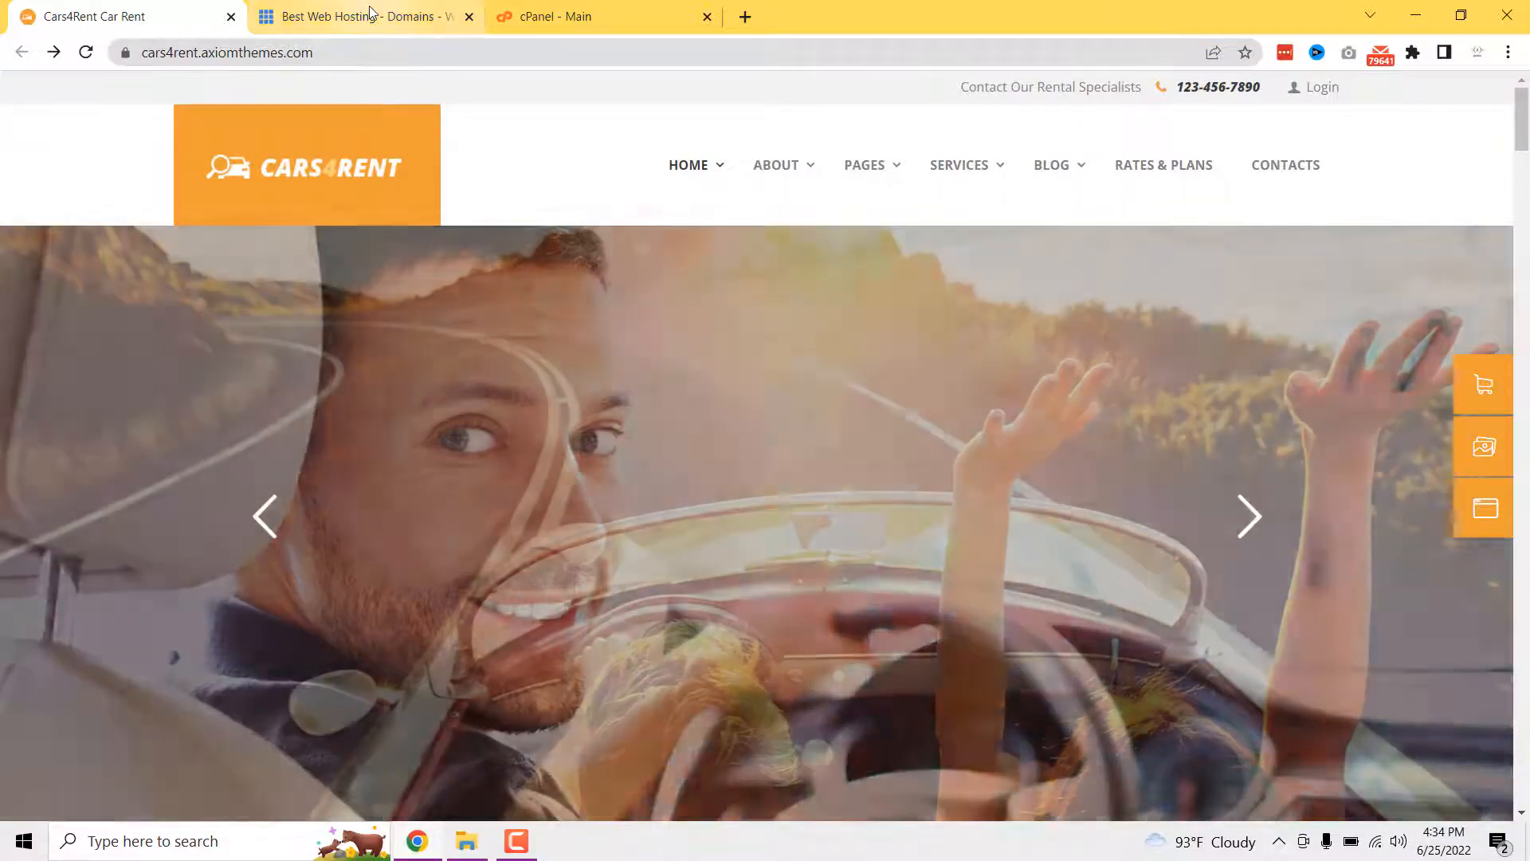
- Go to the Bluehost site and open its shared hosting plans
click(369, 8)
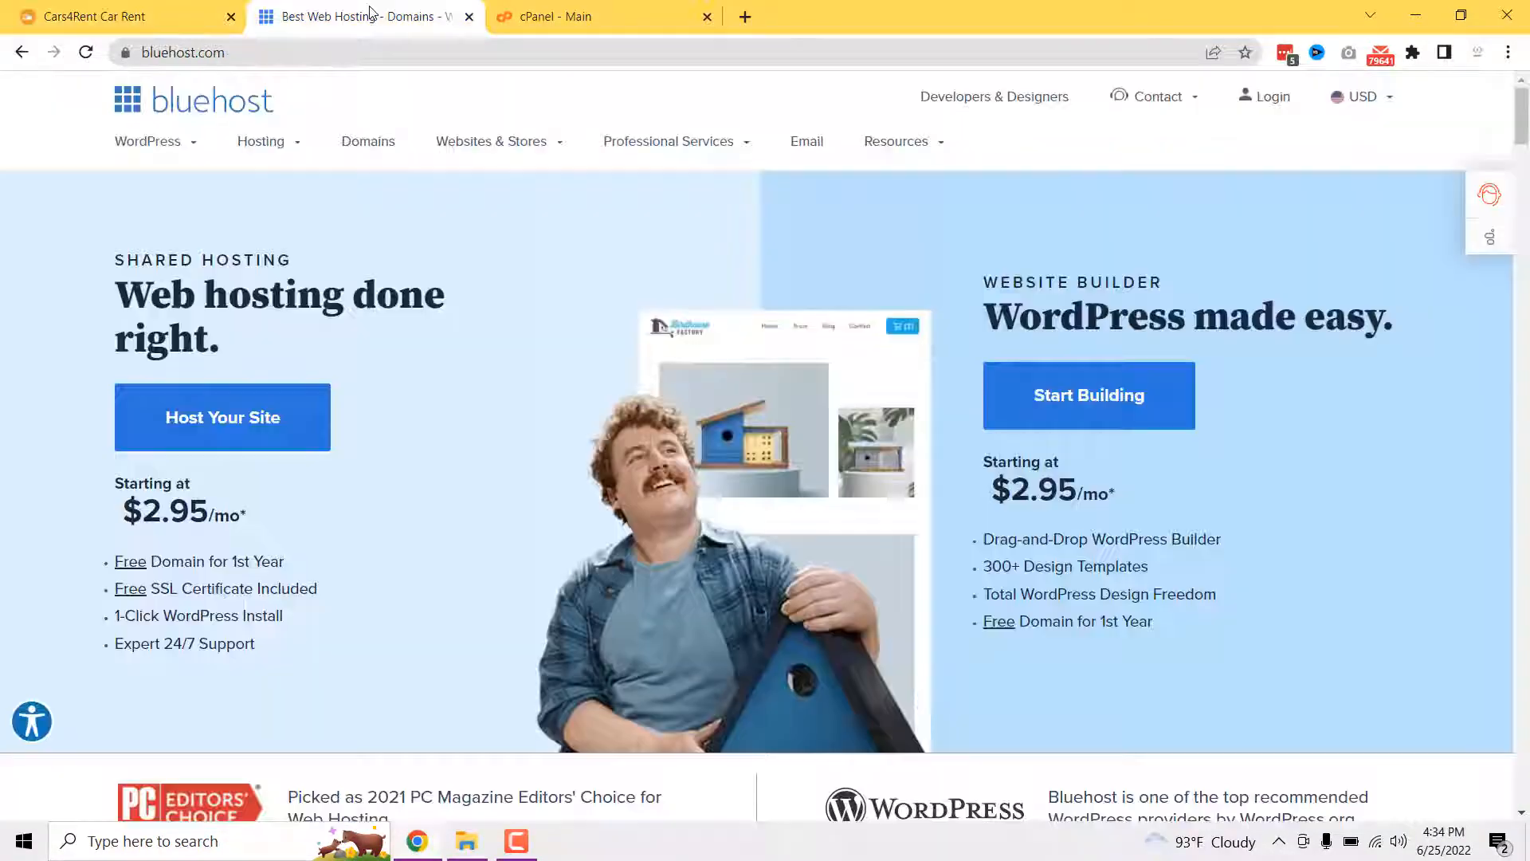
scroll(444, 471, down, 1)
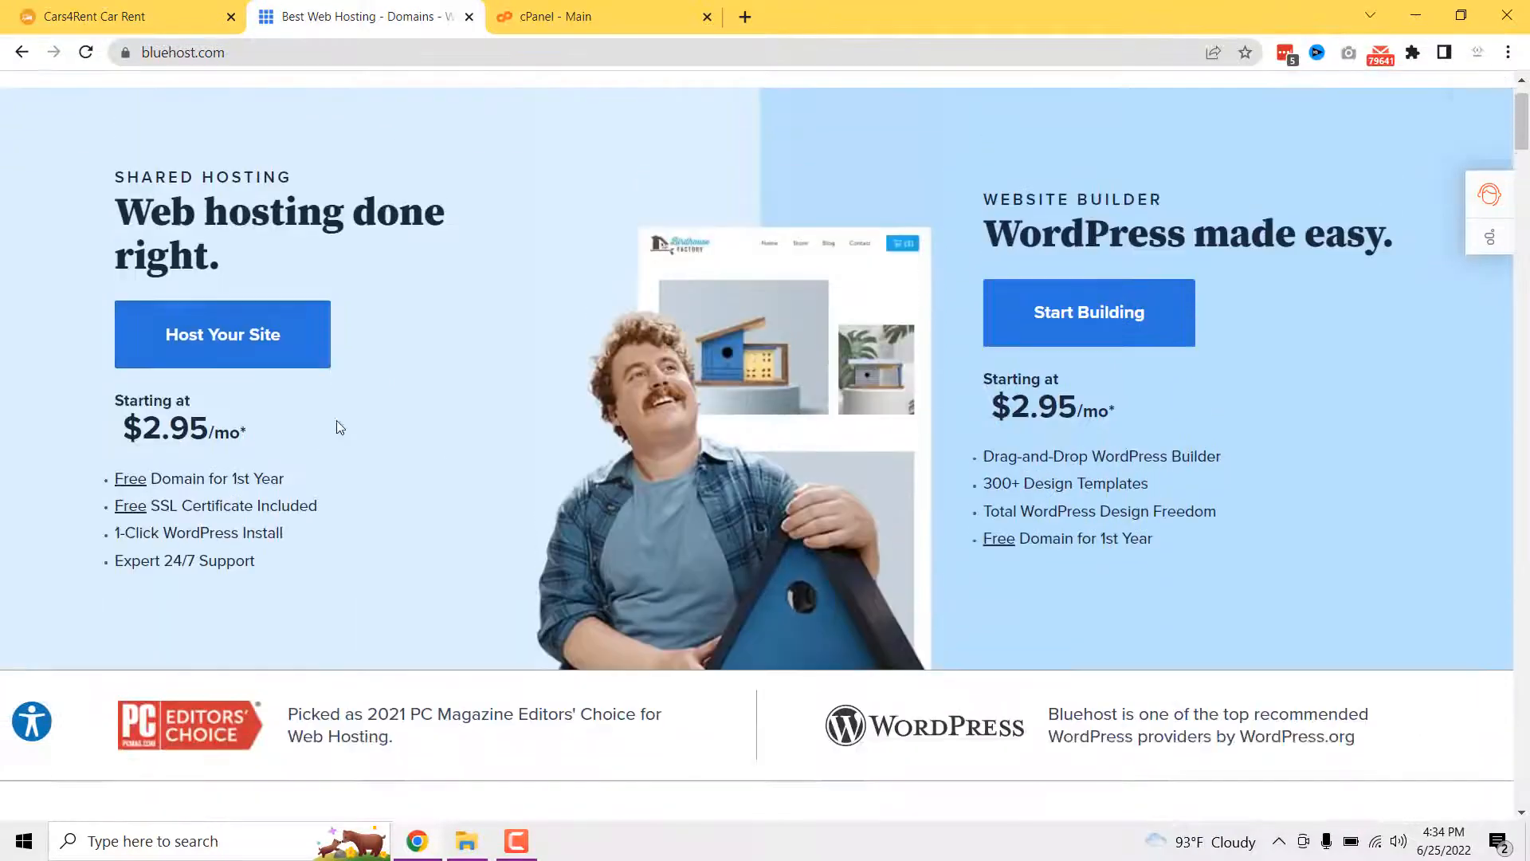
scroll(322, 414, up, 1)
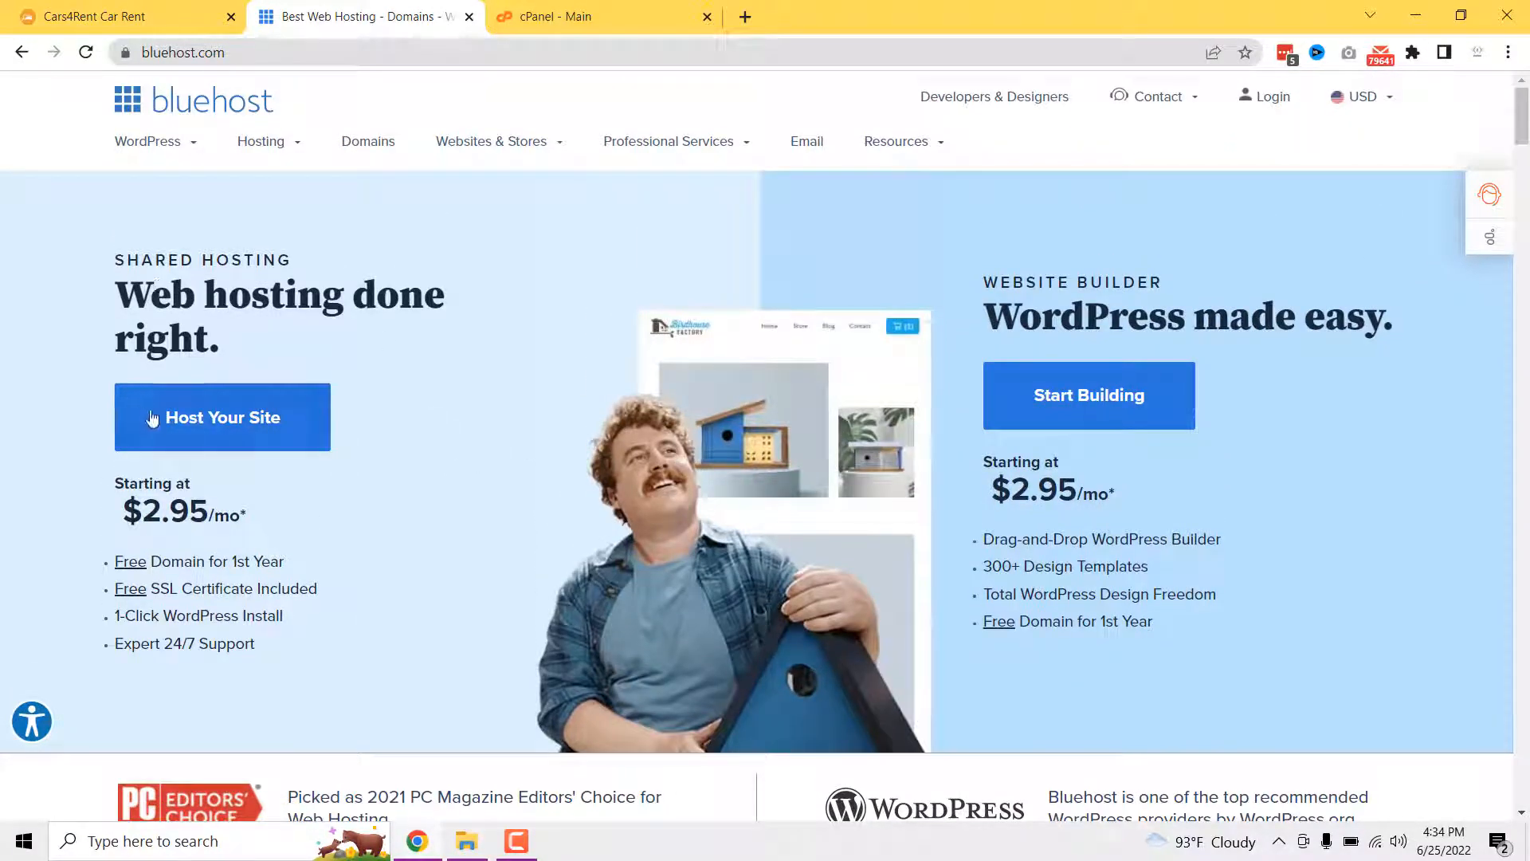
click(203, 430)
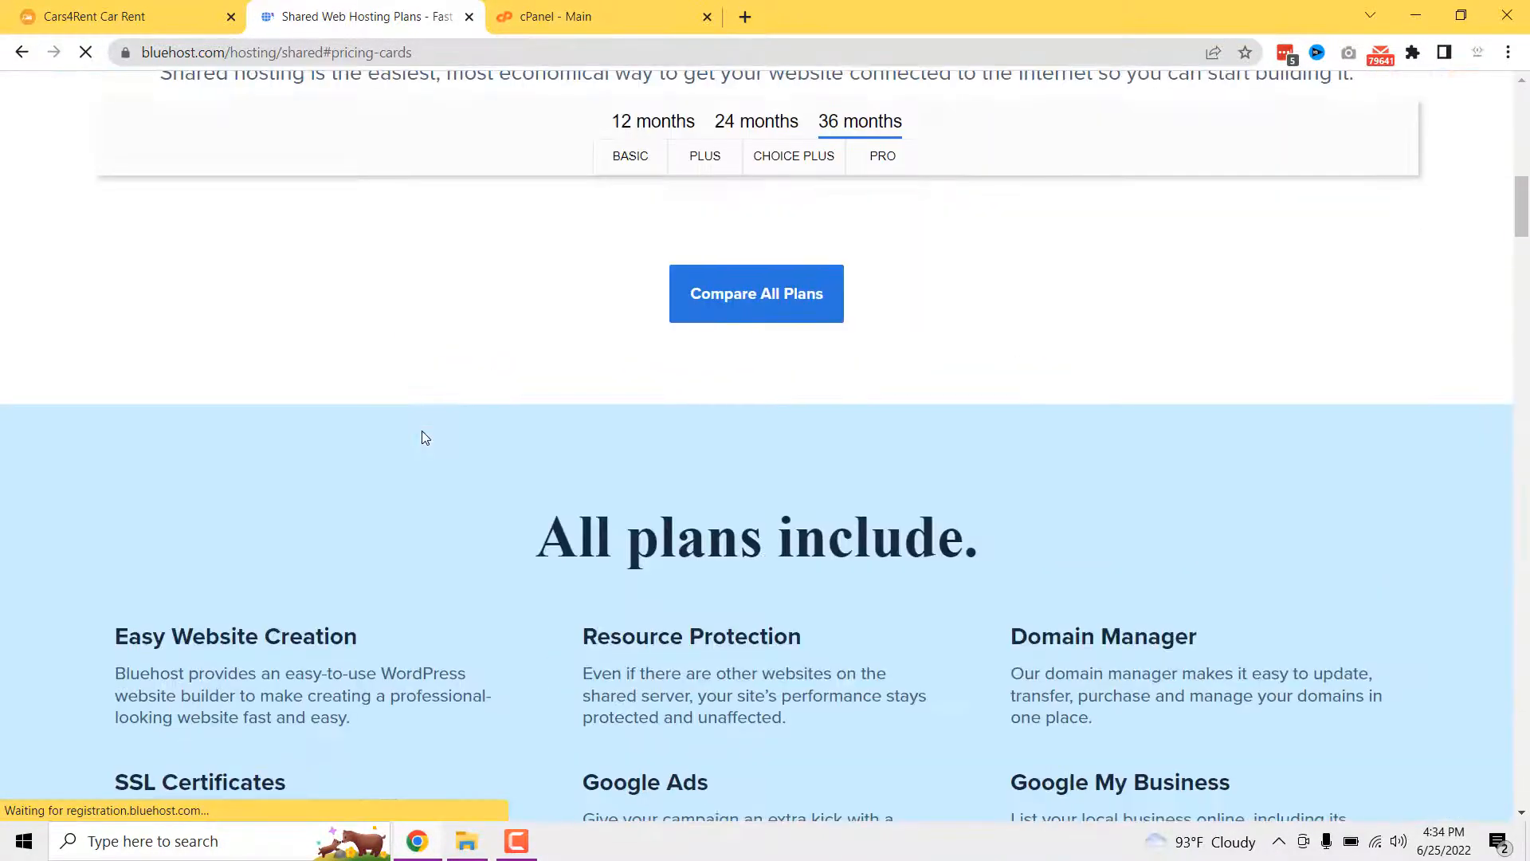
- Review the Basic plan's features, then select the Basic $2.95/mo plan
scroll(422, 439, up, 3)
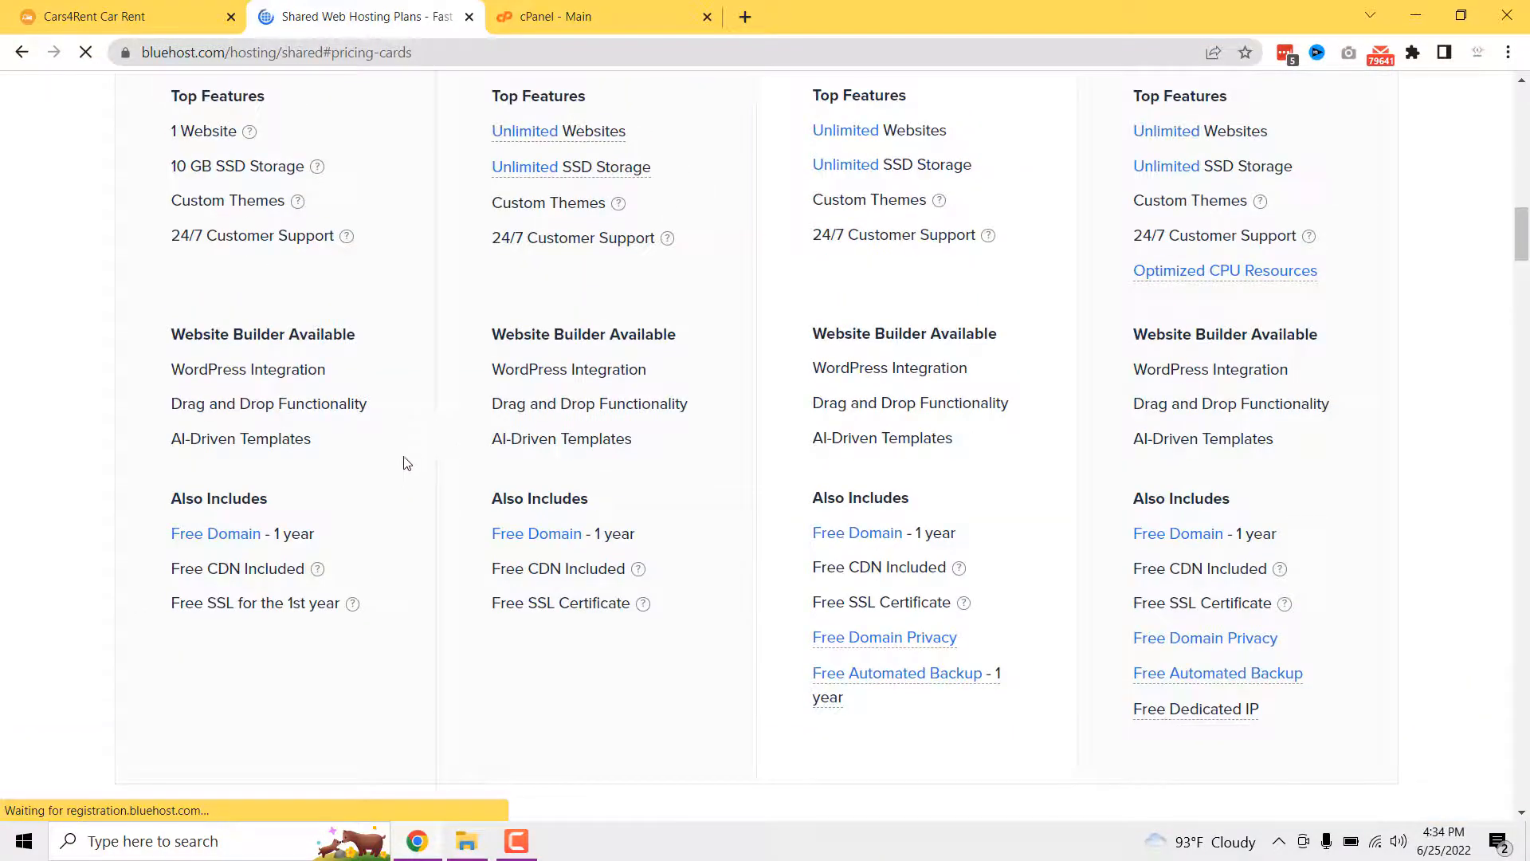
scroll(406, 462, up, 5)
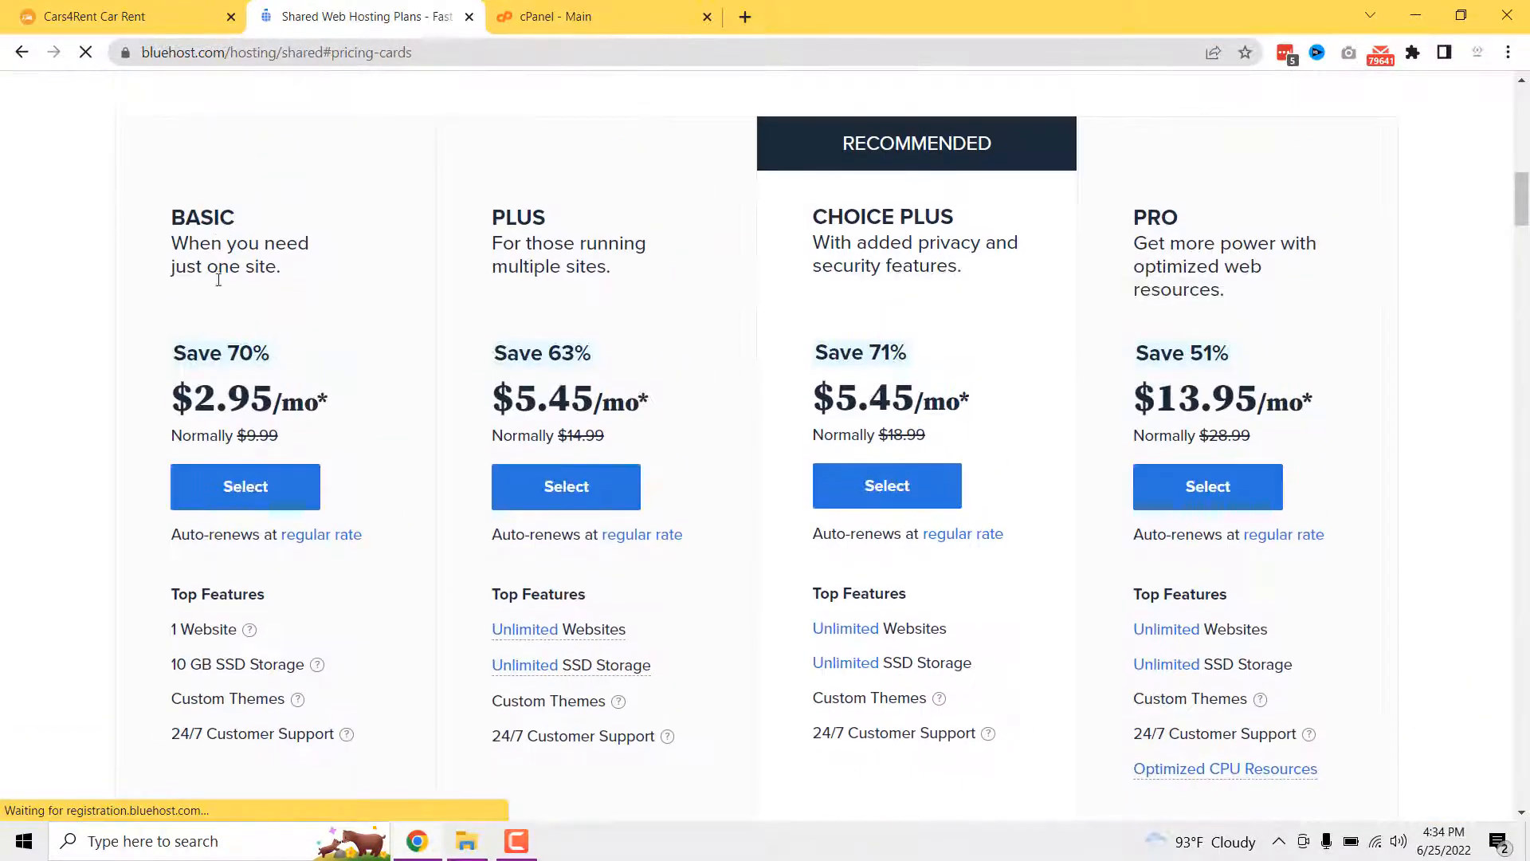
scroll(218, 279, down, 4)
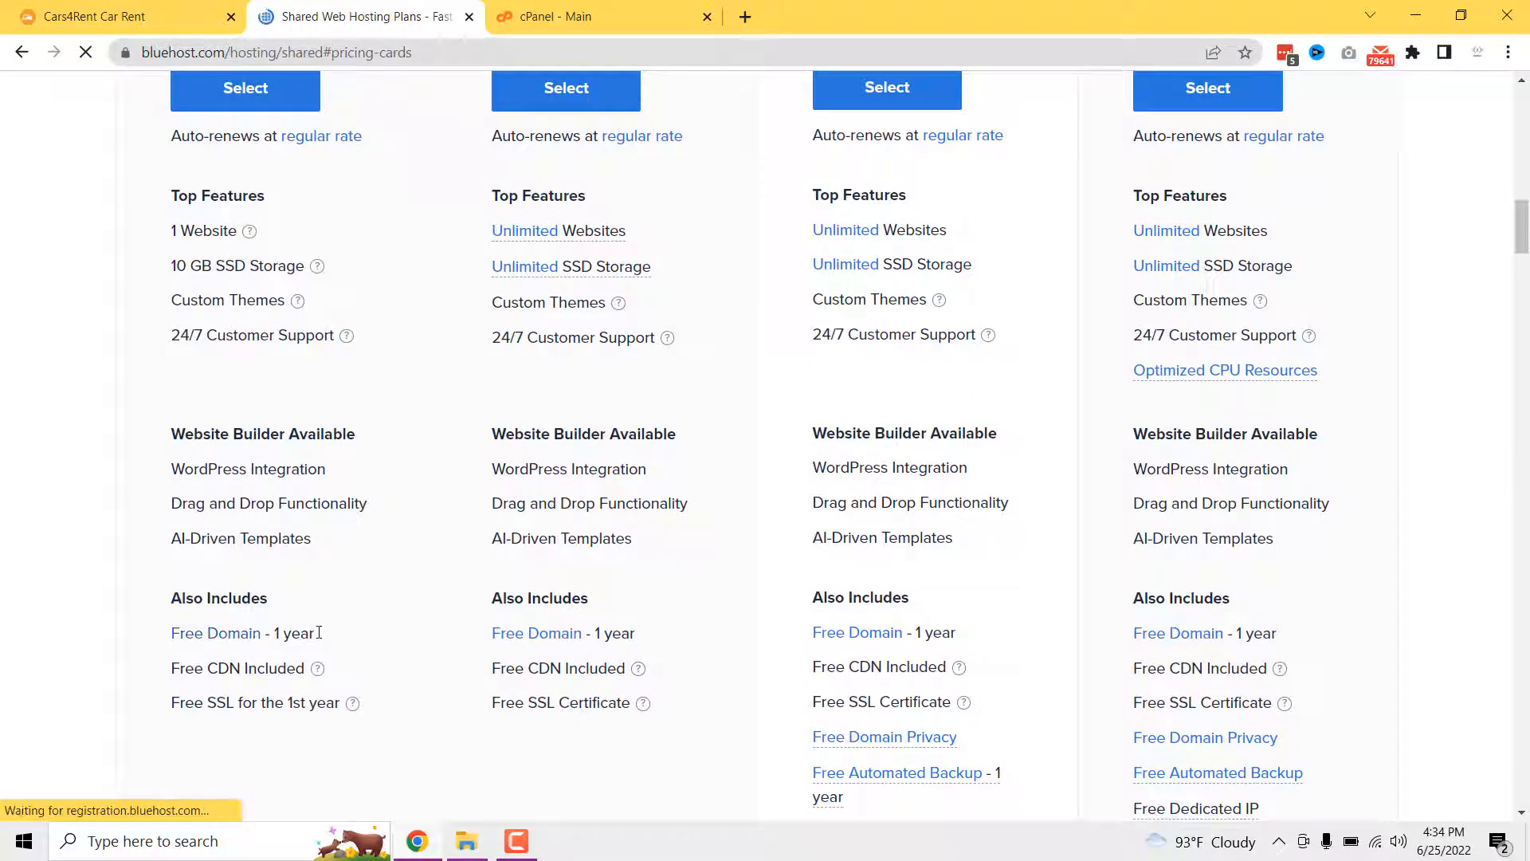
drag(319, 632, 279, 633)
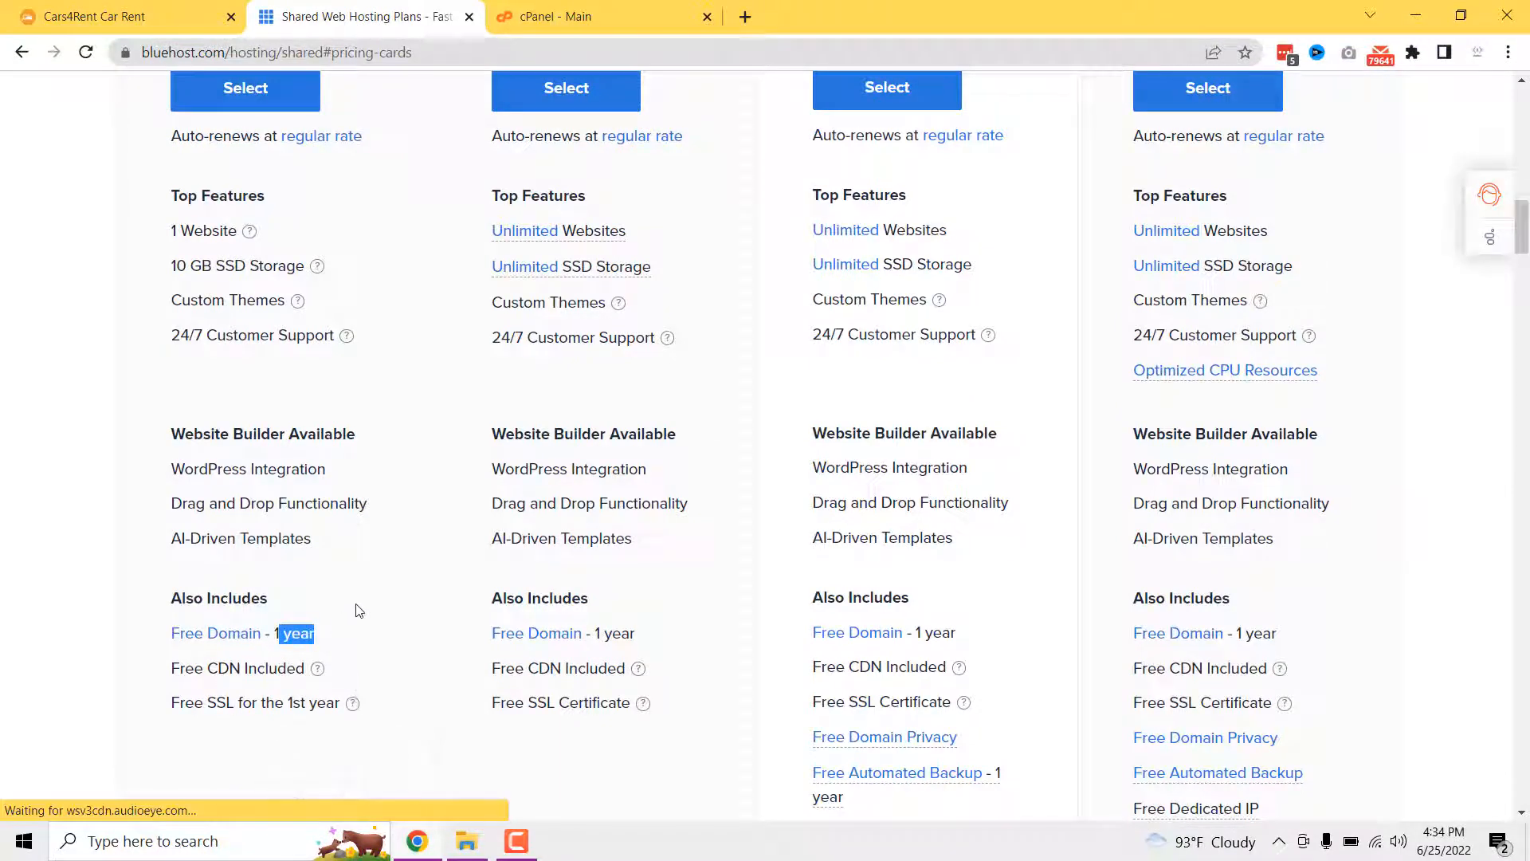
scroll(356, 606, up, 3)
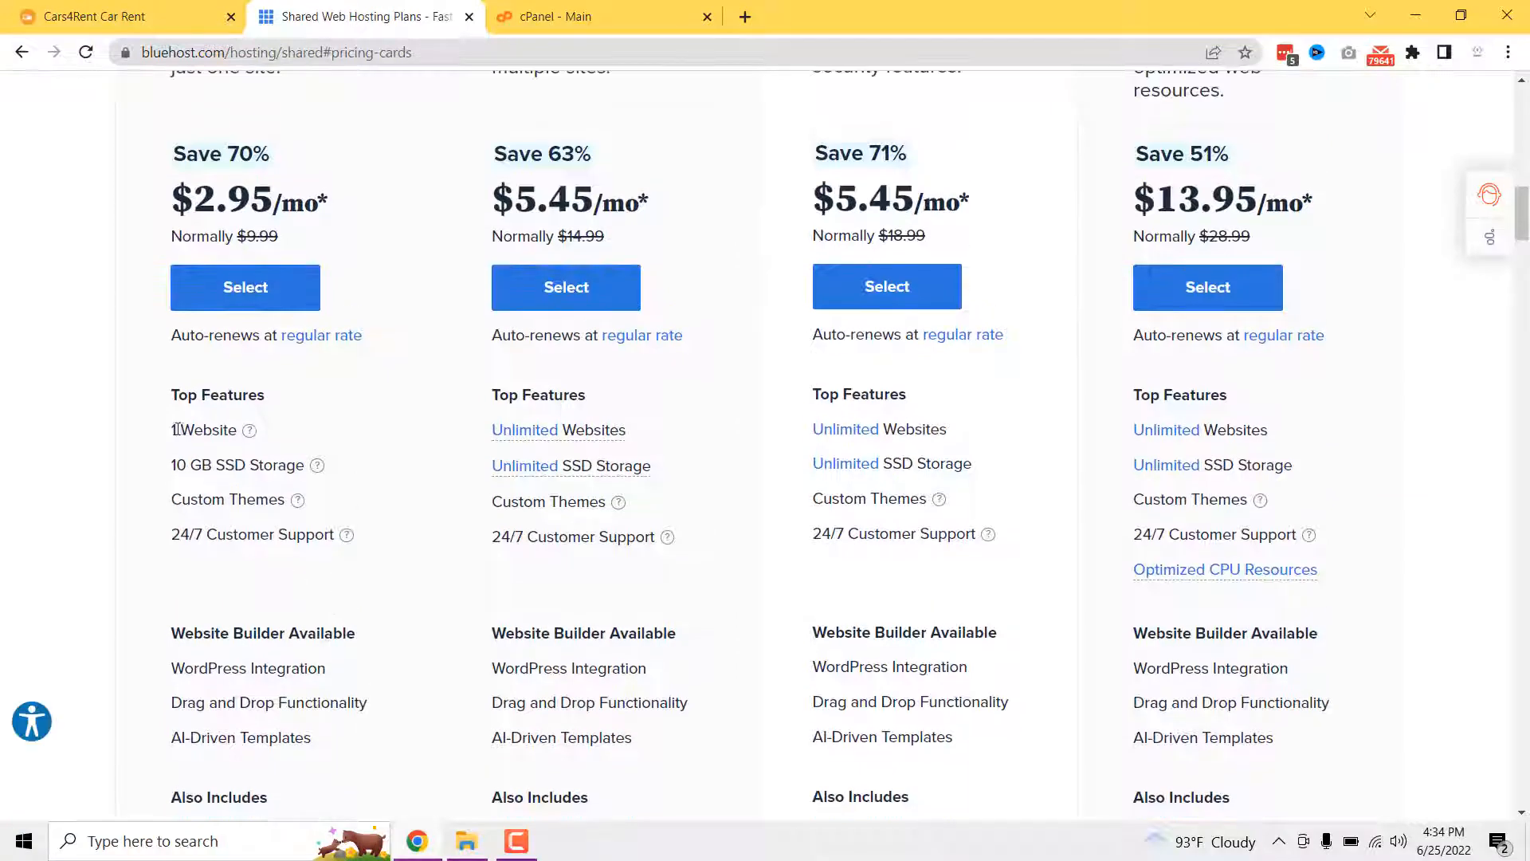
drag(177, 430, 292, 462)
click(289, 460)
scroll(289, 459, up, 5)
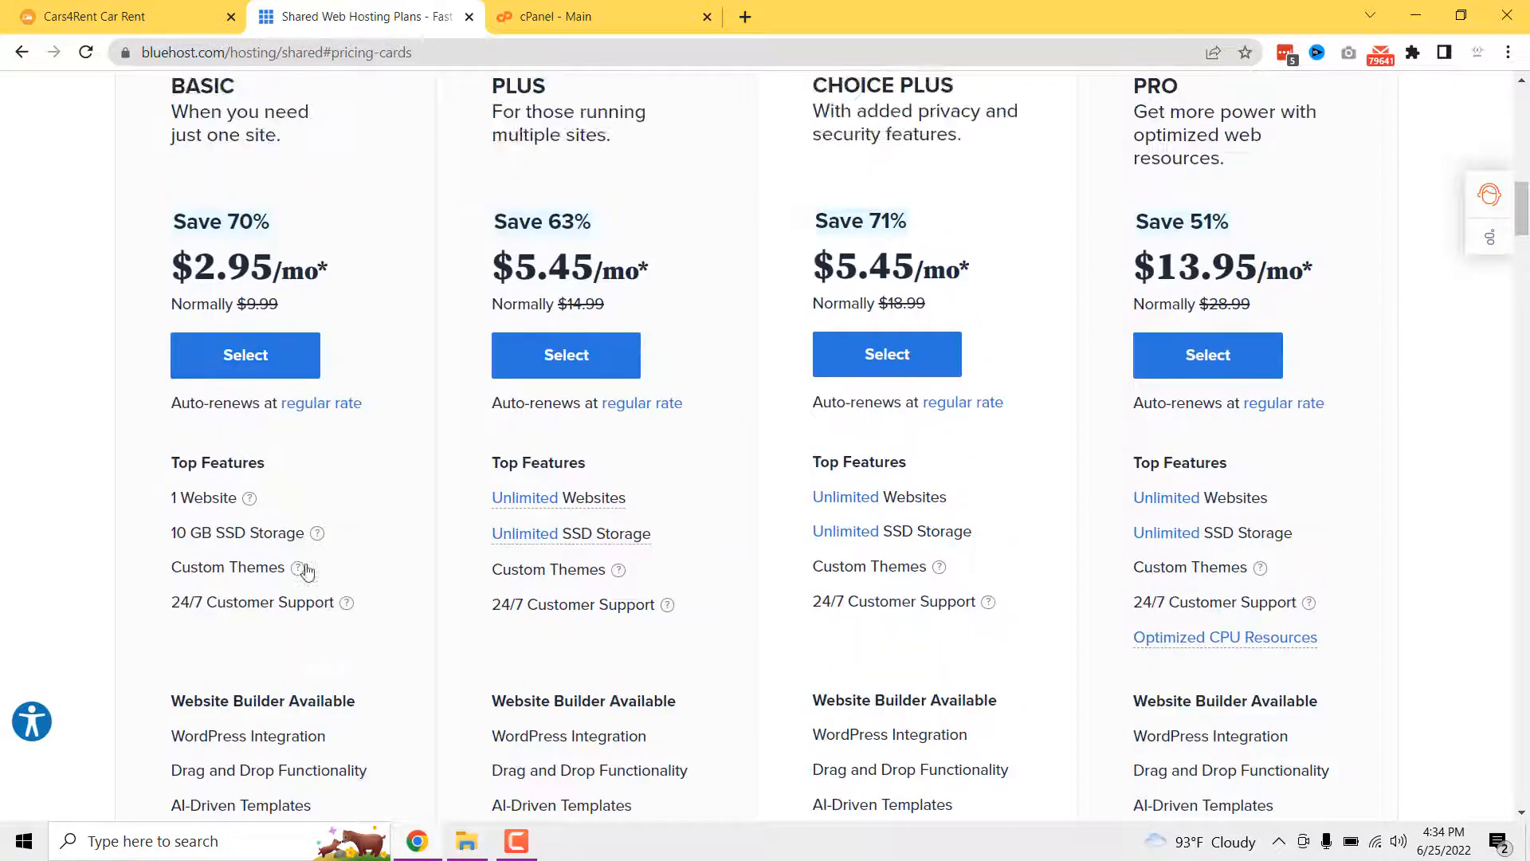
scroll(239, 560, down, 2)
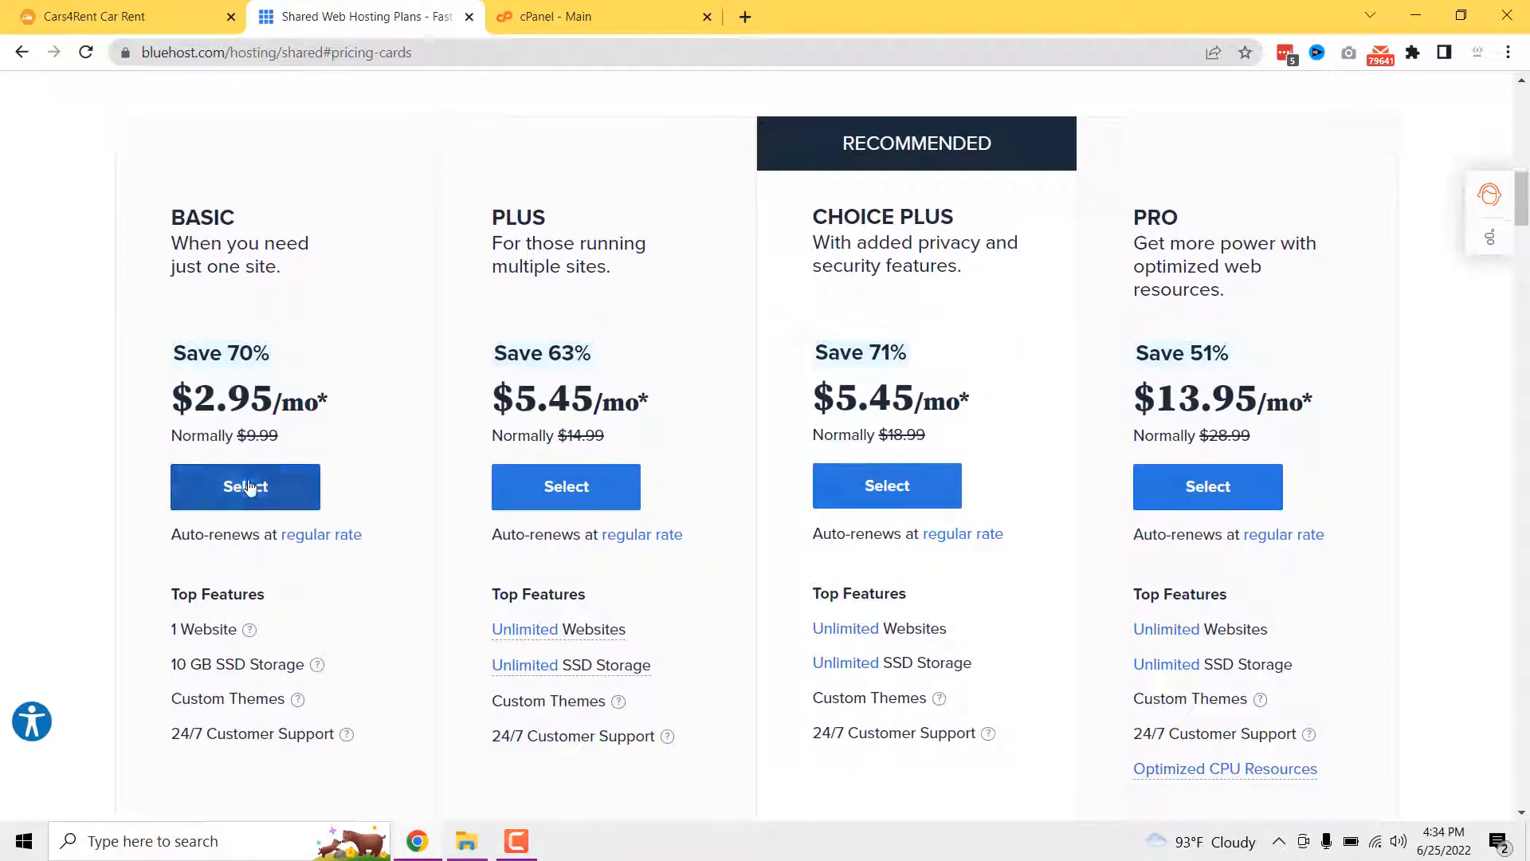
click(243, 491)
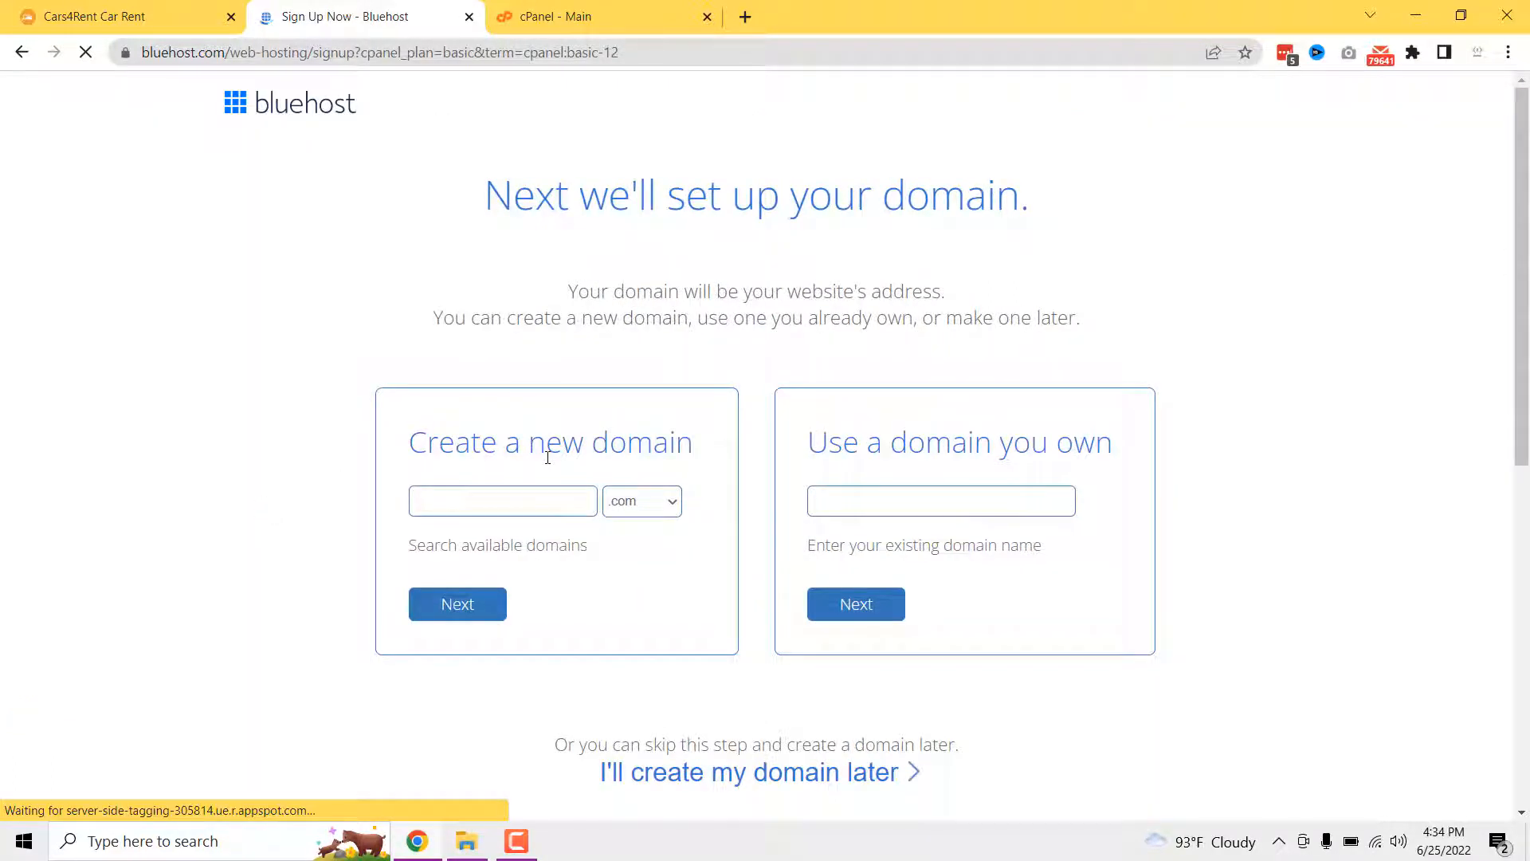
- Enter ourcarrentalservicewebsite as a new .com domain and continue
click(518, 497)
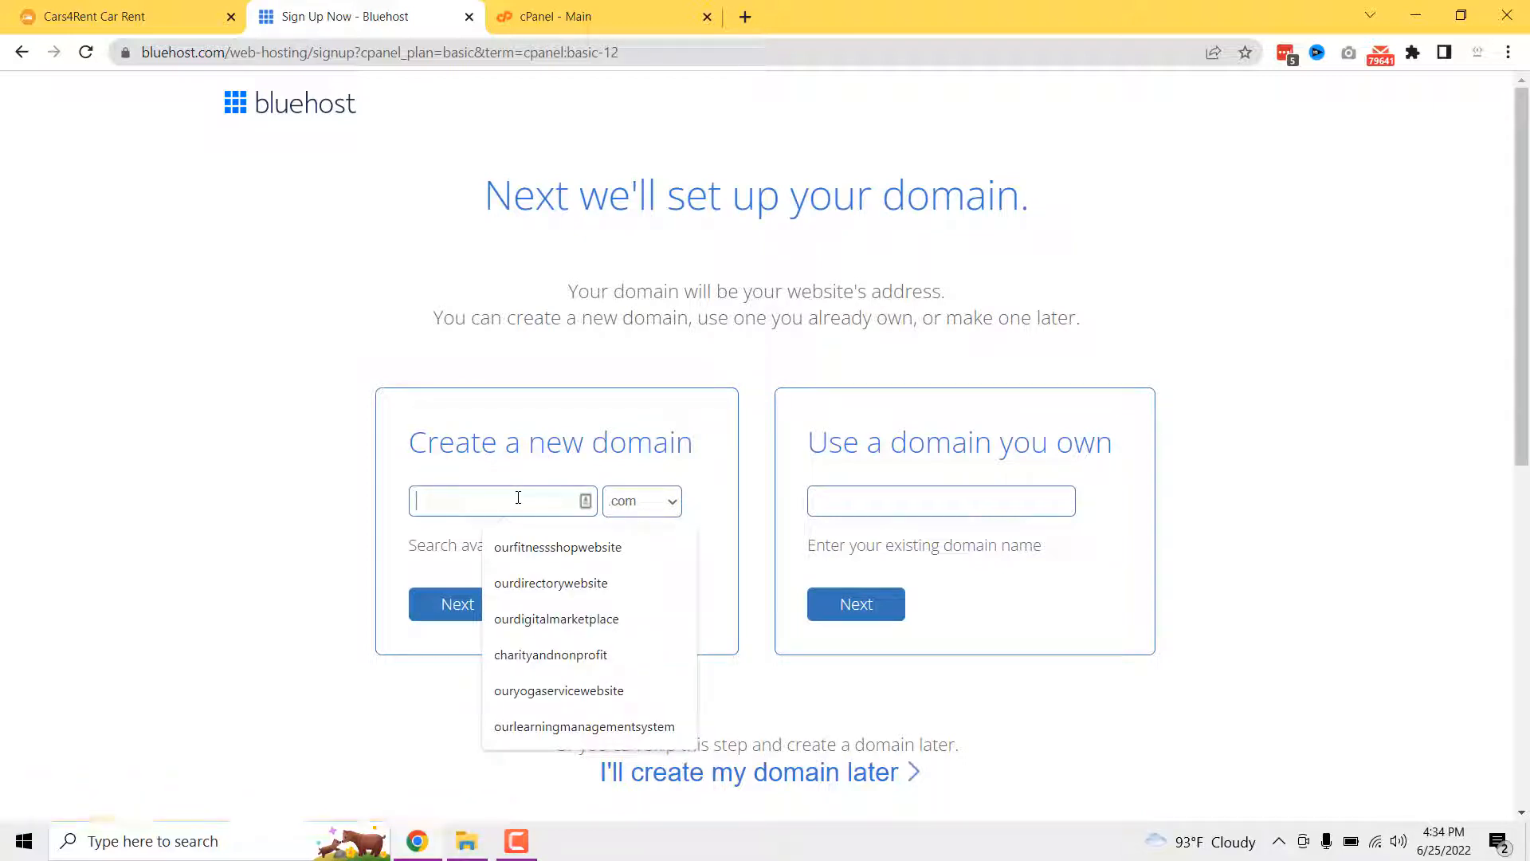
text(ourcarrentalservicew)
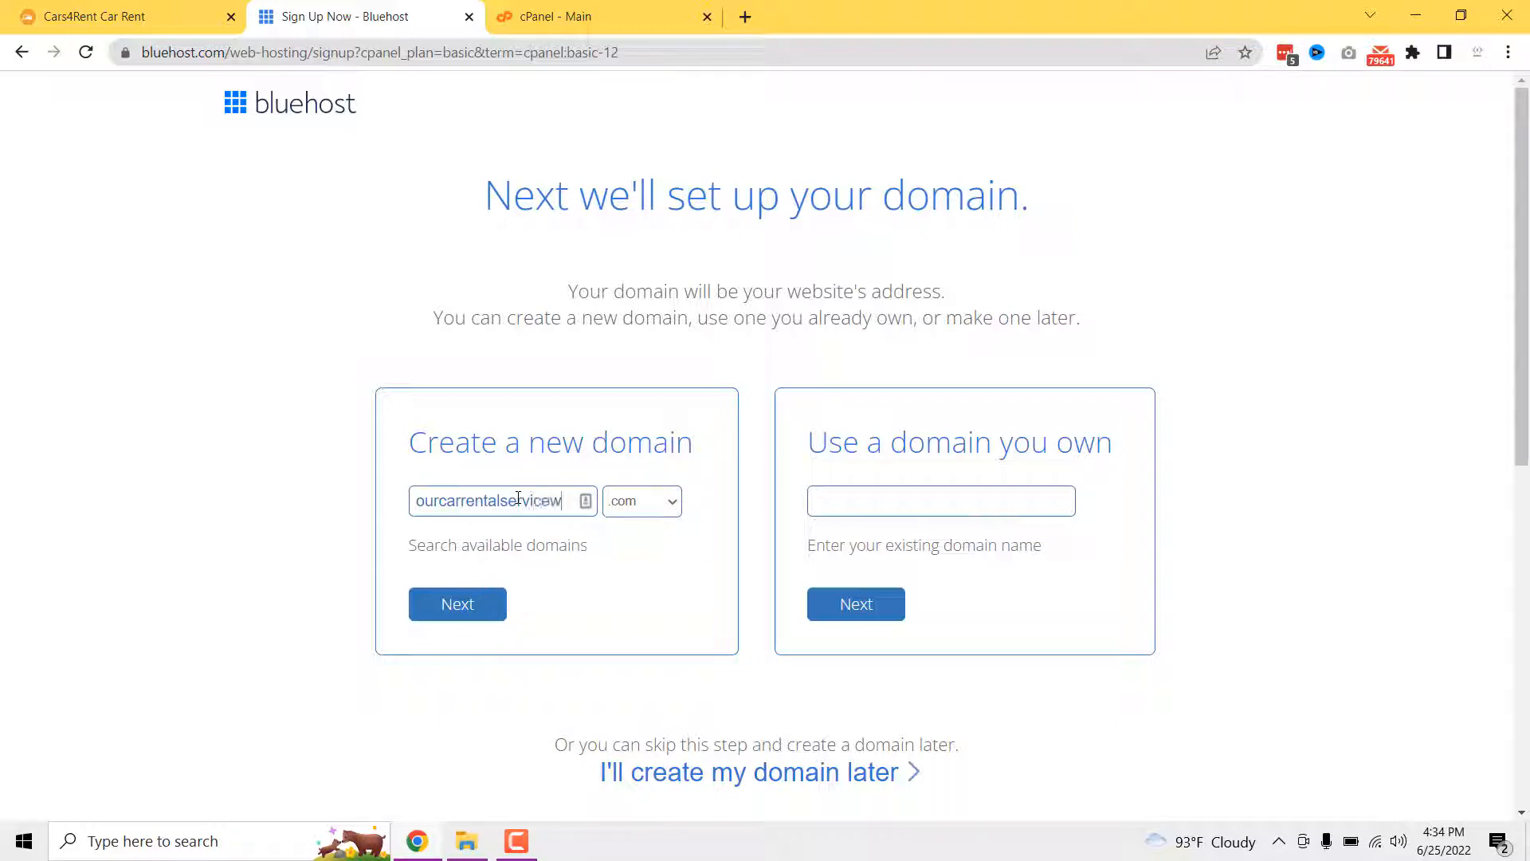
text(ebsite)
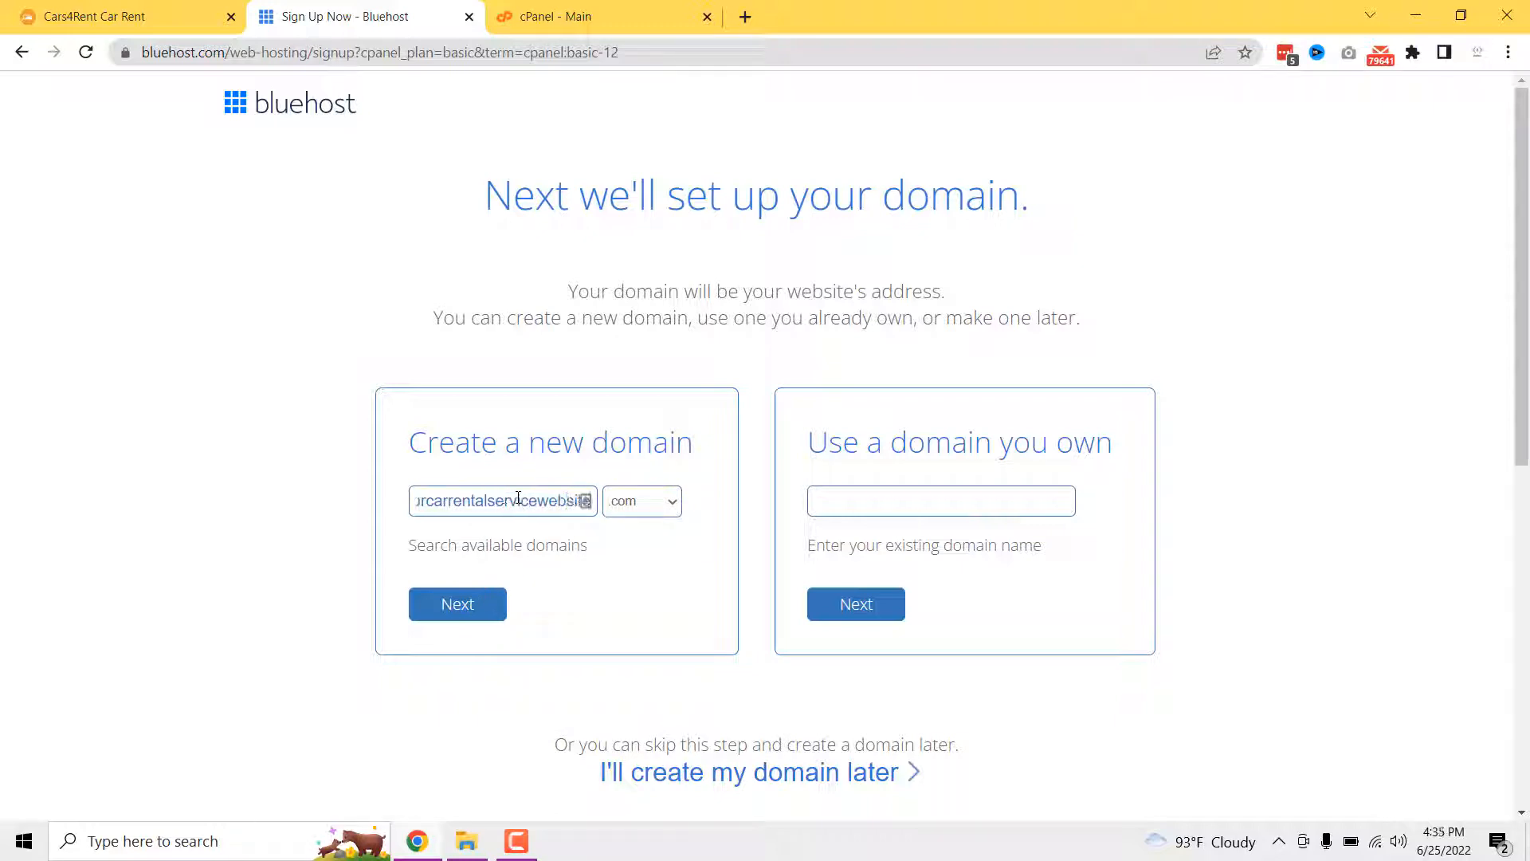
click(482, 604)
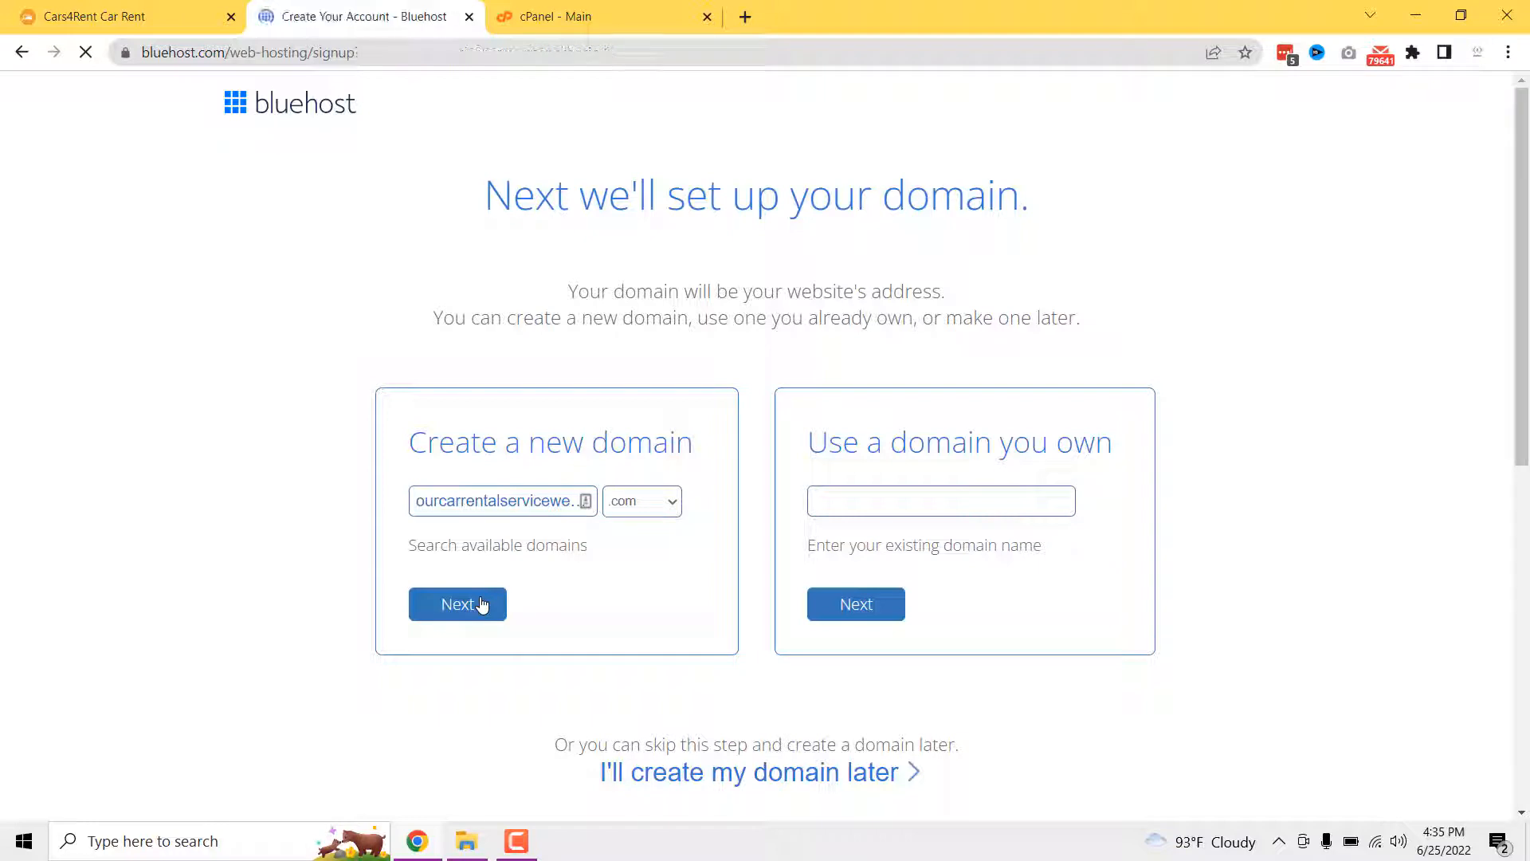
scroll(550, 546, down, 1)
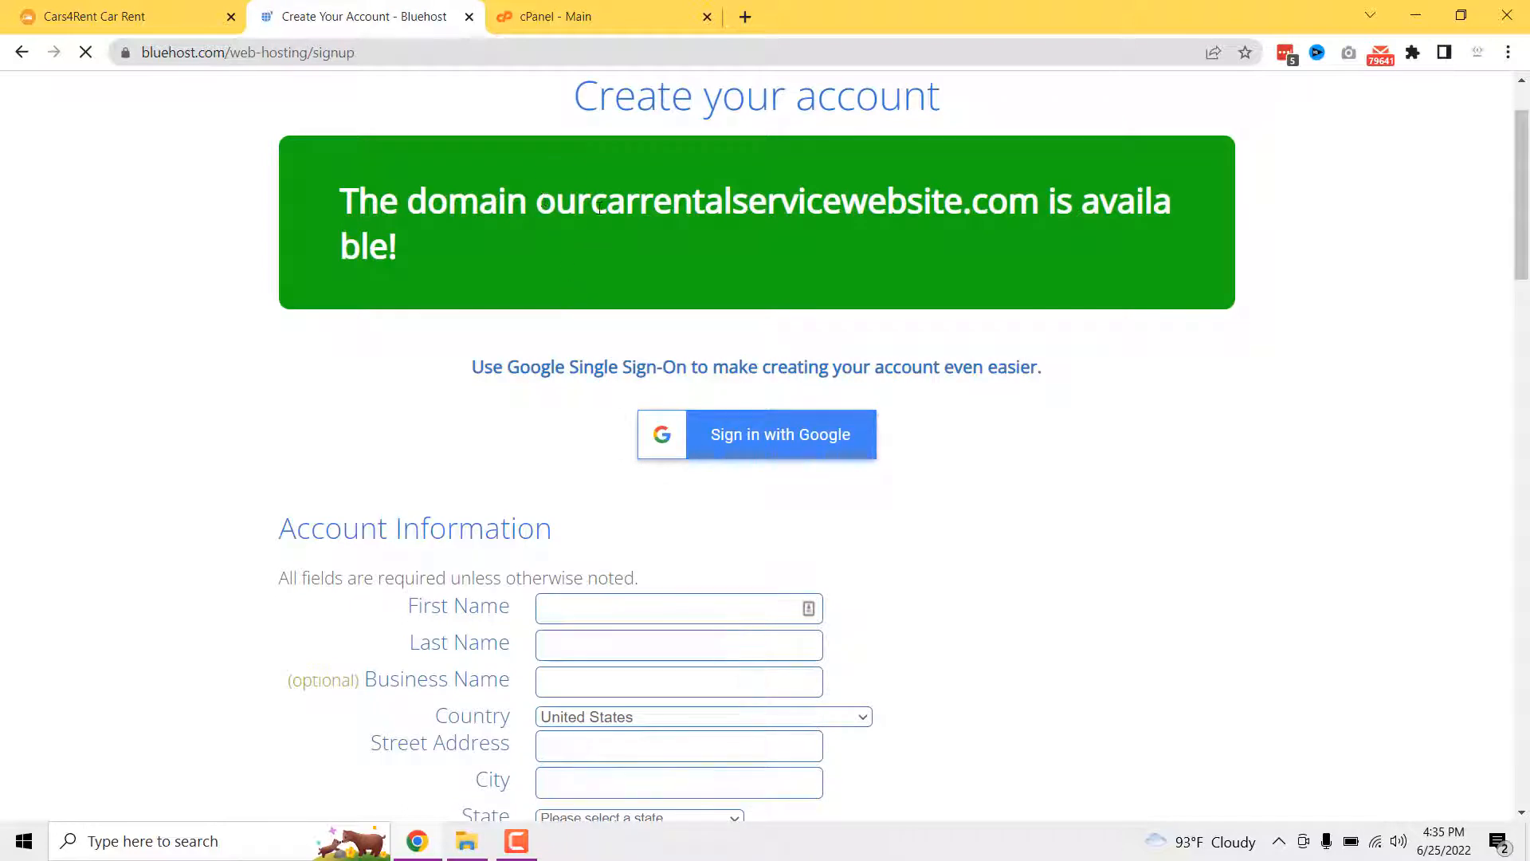
drag(539, 204, 974, 223)
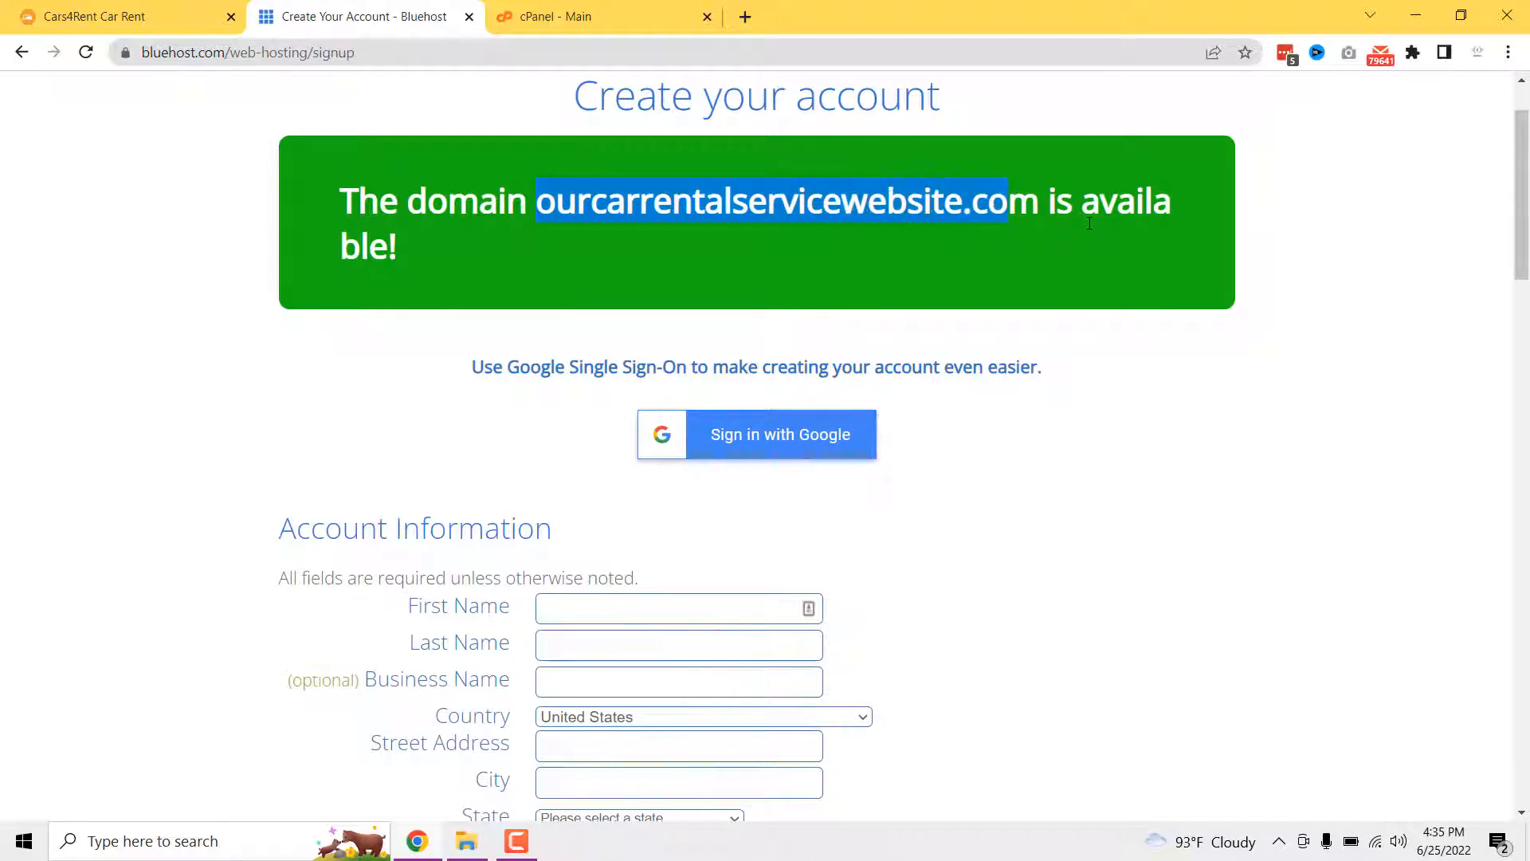
click(1119, 208)
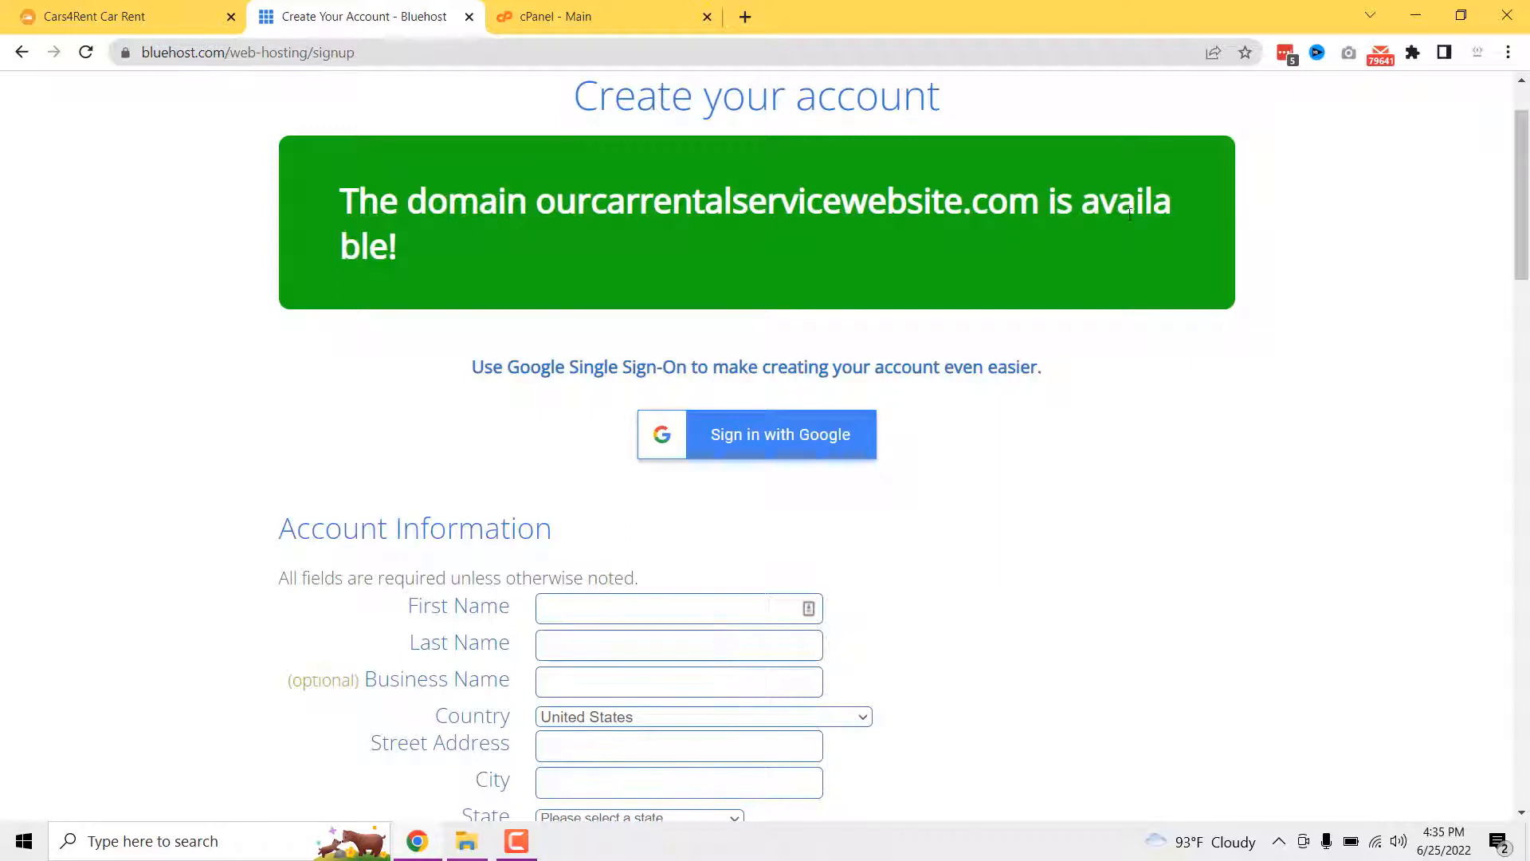
scroll(436, 279, down, 2)
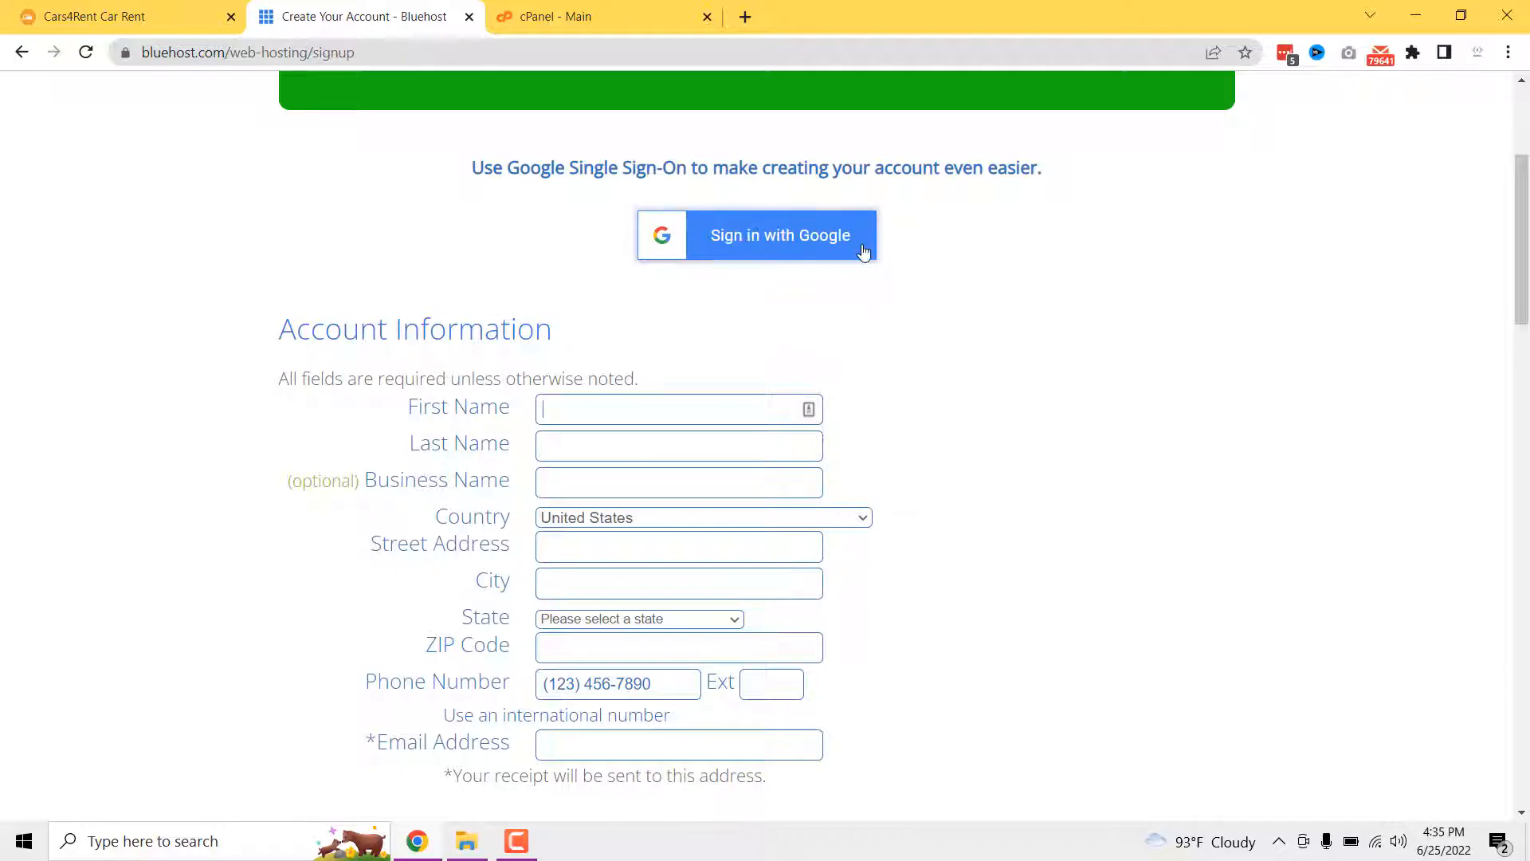
scroll(629, 393, down, 13)
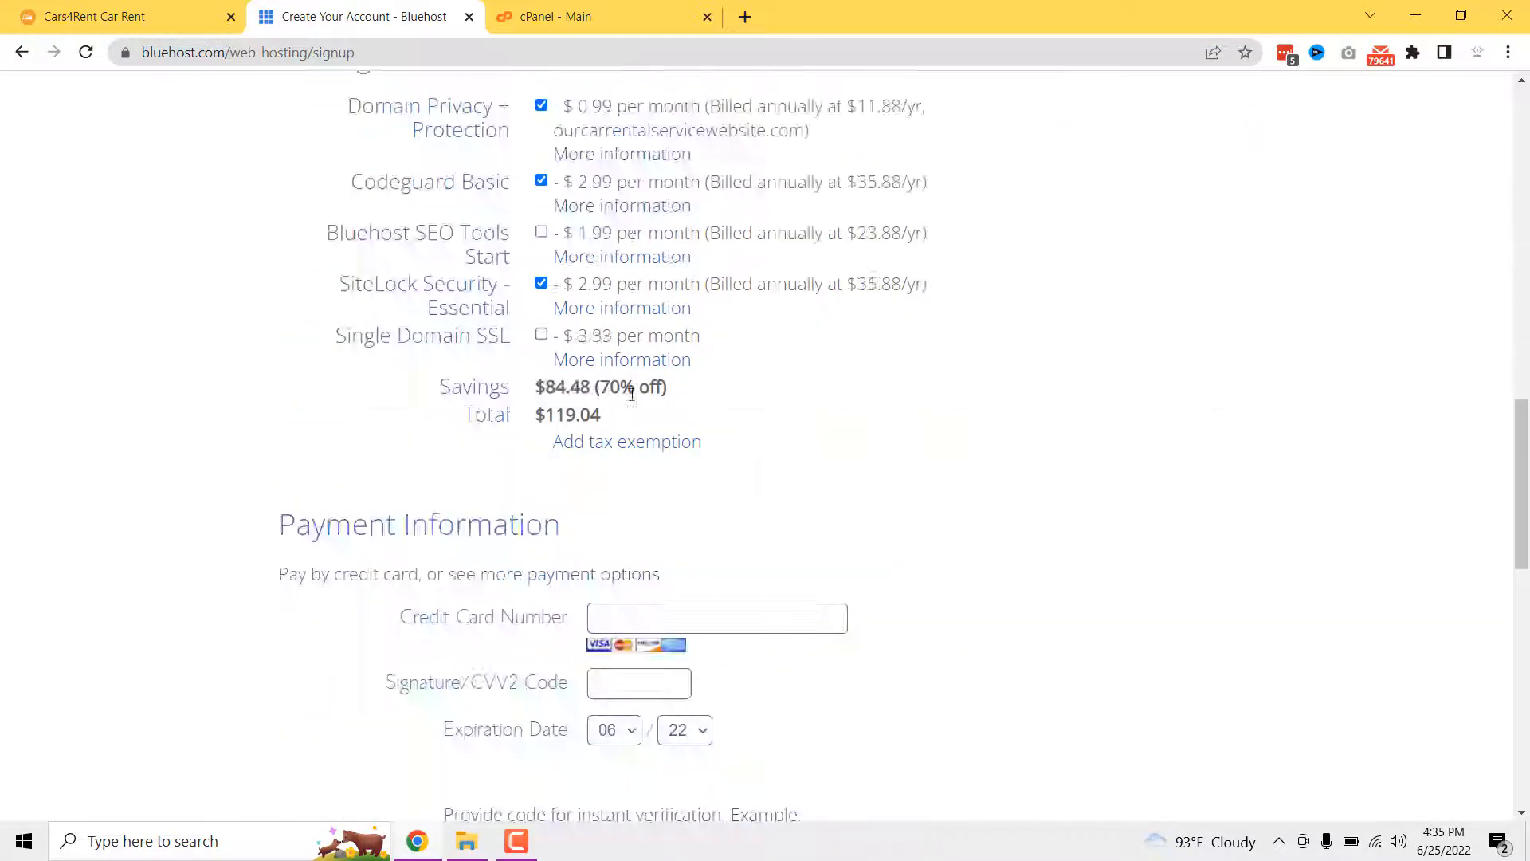
scroll(632, 392, down, 6)
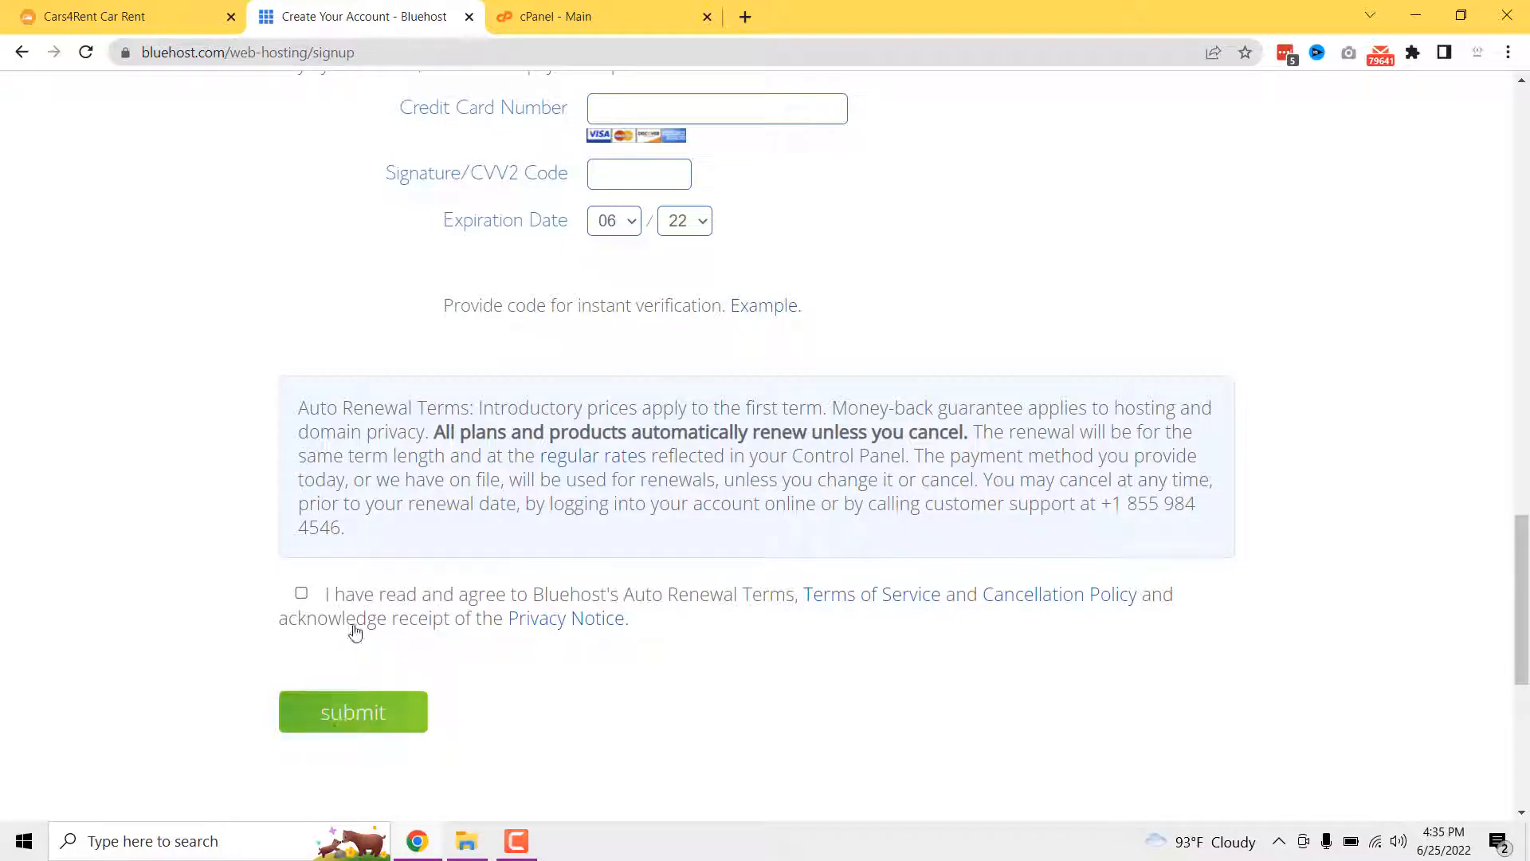
scroll(384, 624, up, 3)
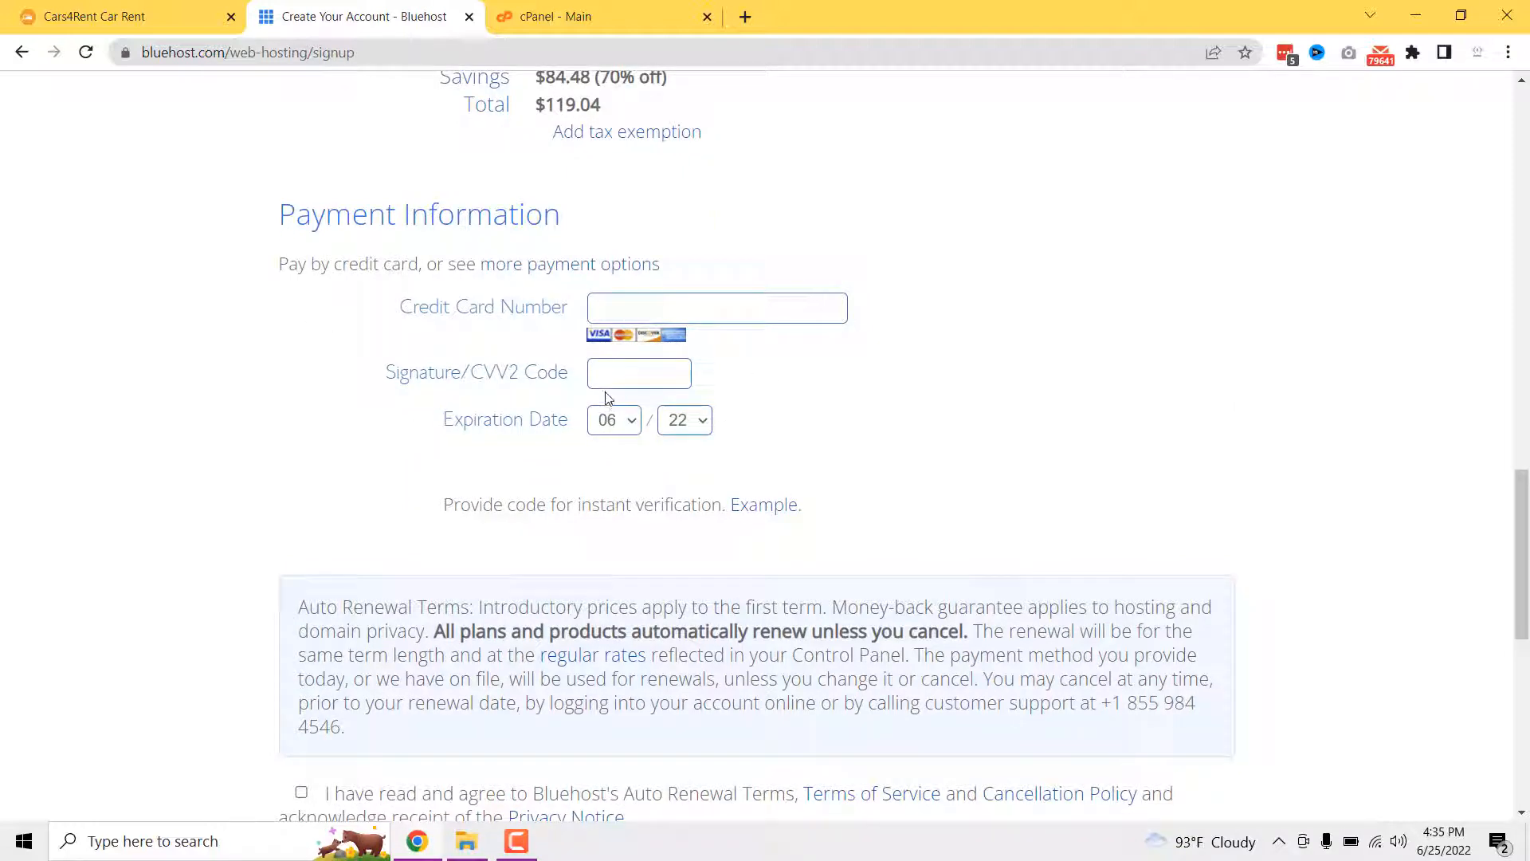
scroll(656, 427, up, 14)
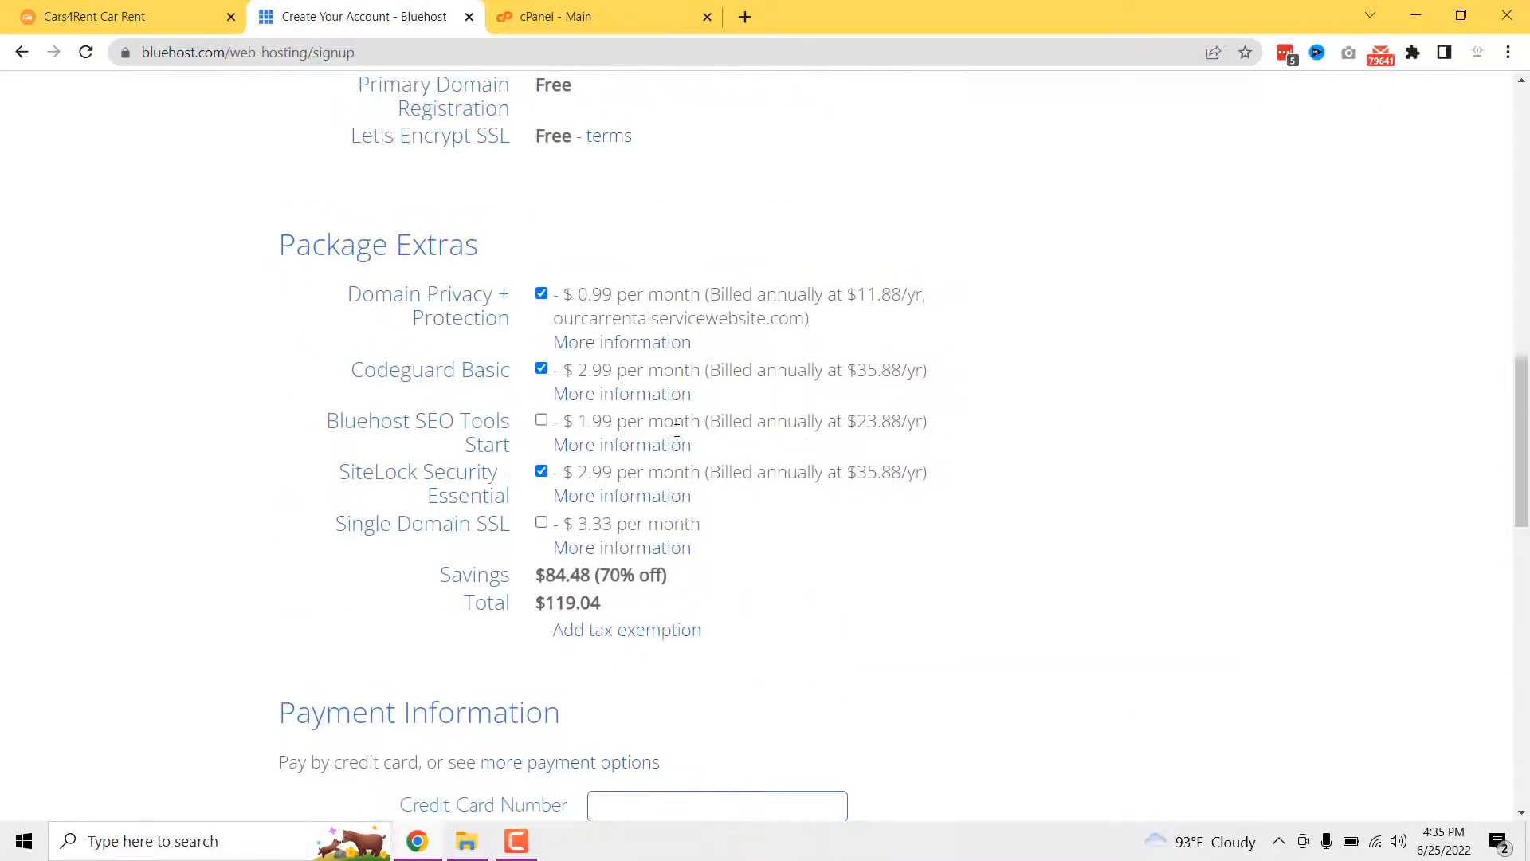
scroll(691, 415, up, 9)
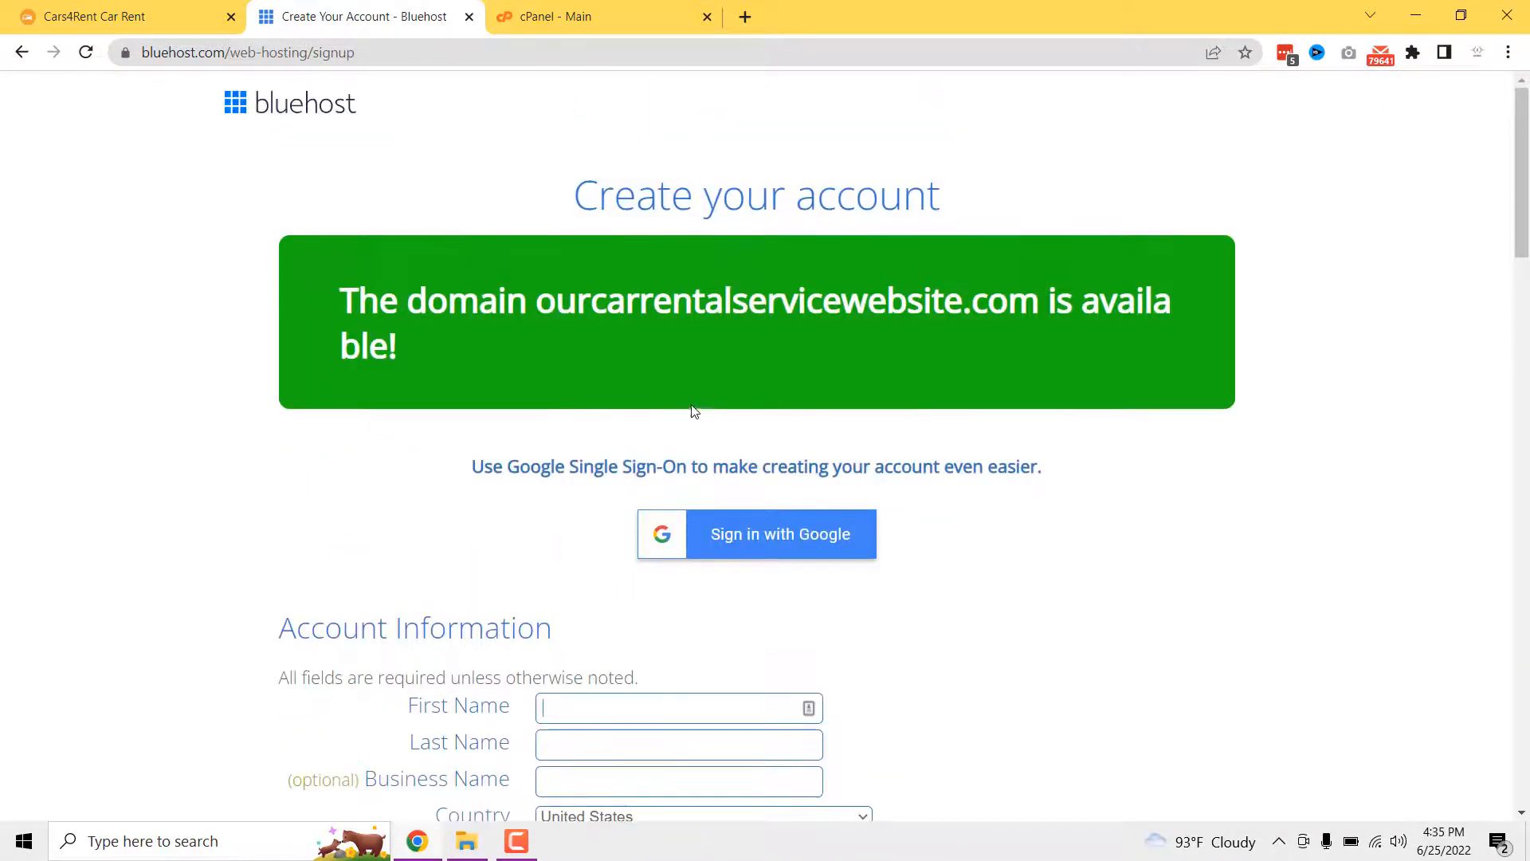
drag(608, 303, 557, 303)
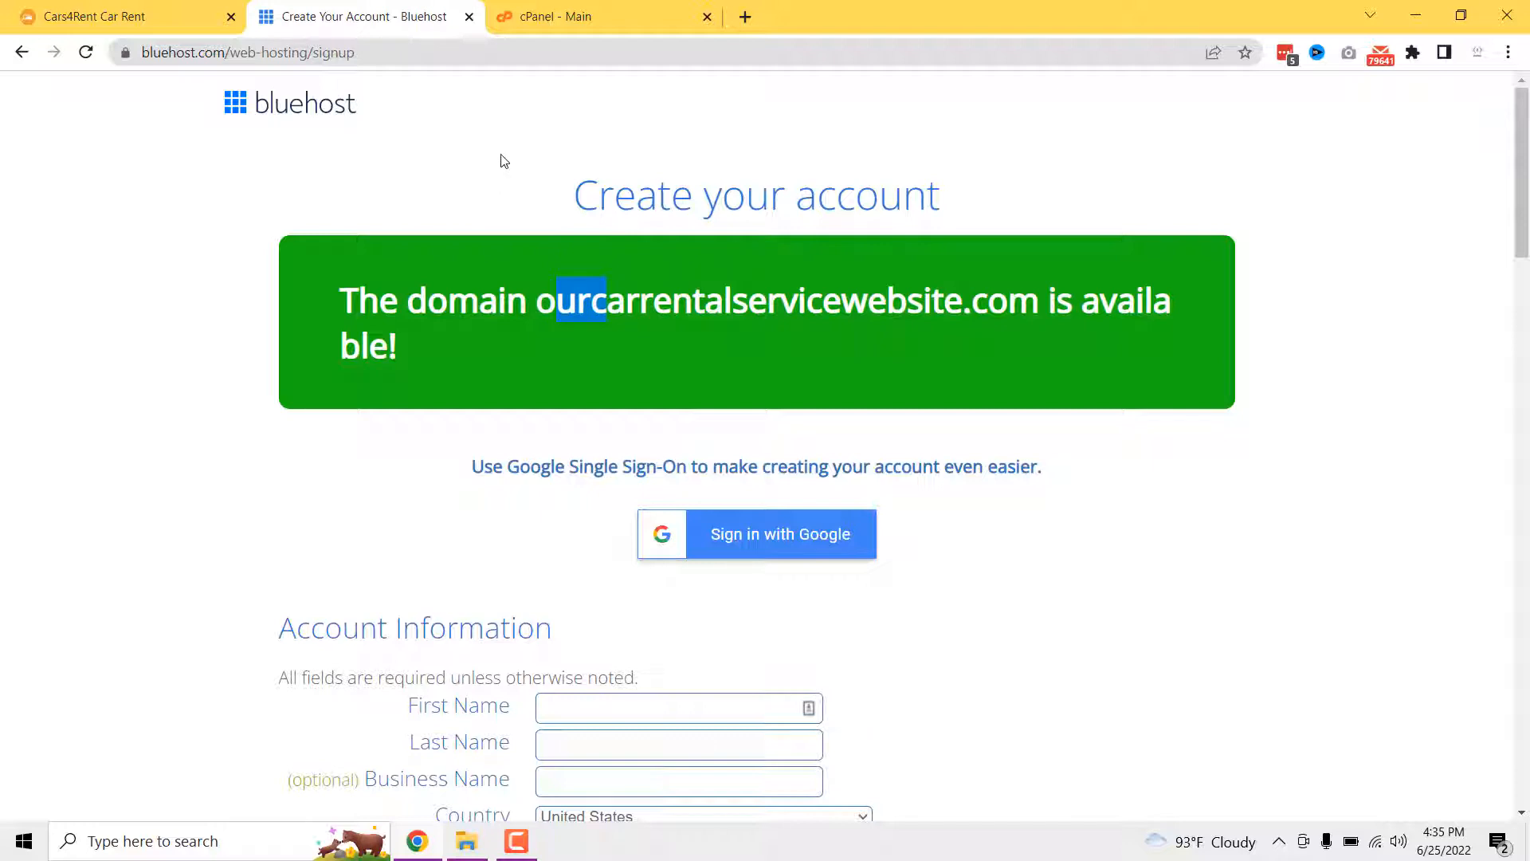
- In cPanel's Software section, open WordPress Manager by Softaculous and begin a new install
click(567, 17)
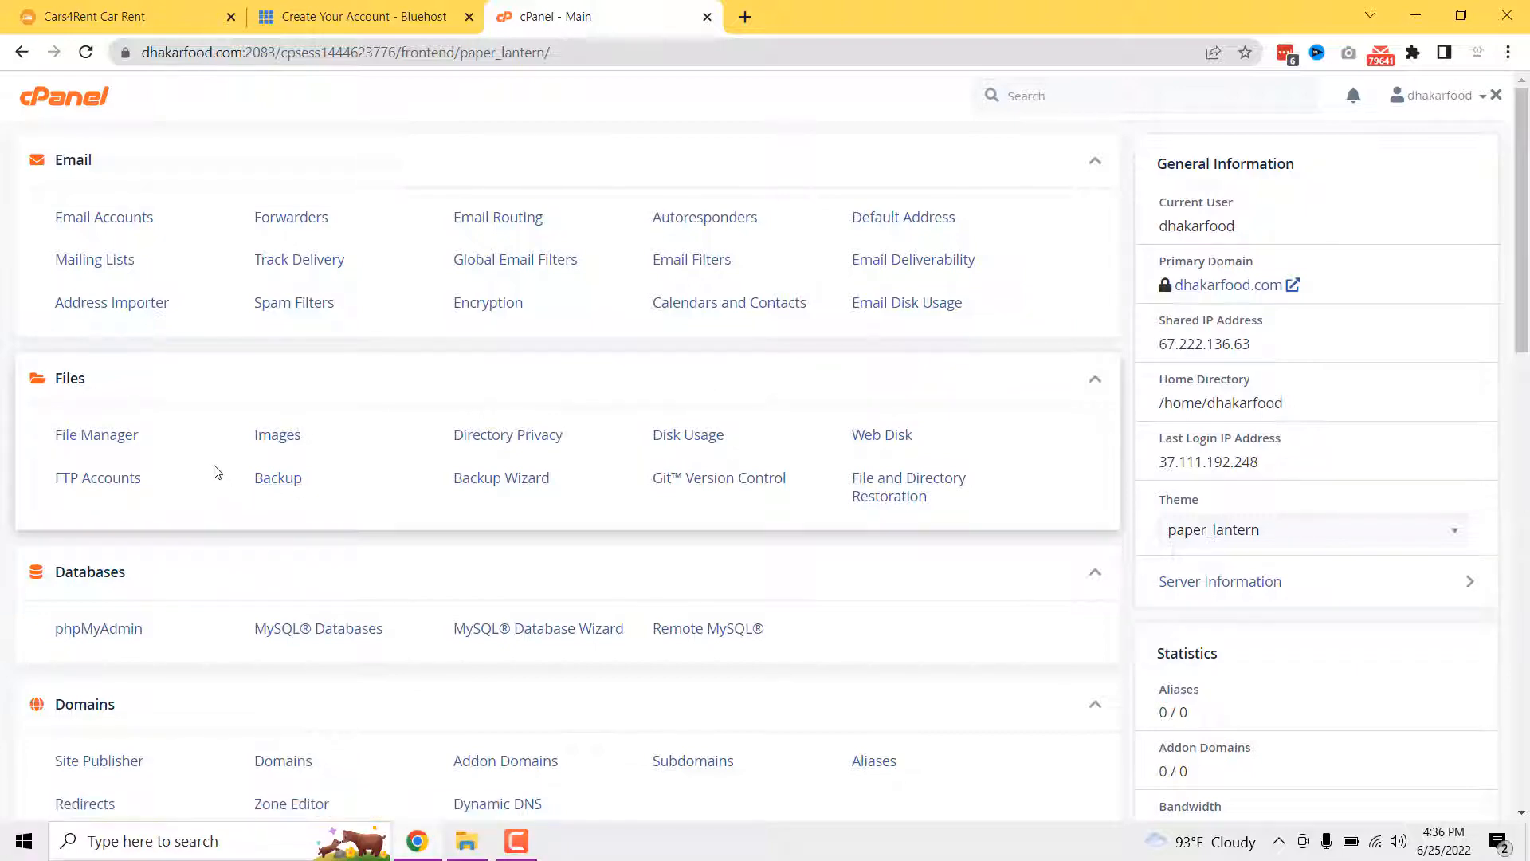
scroll(223, 490, down, 10)
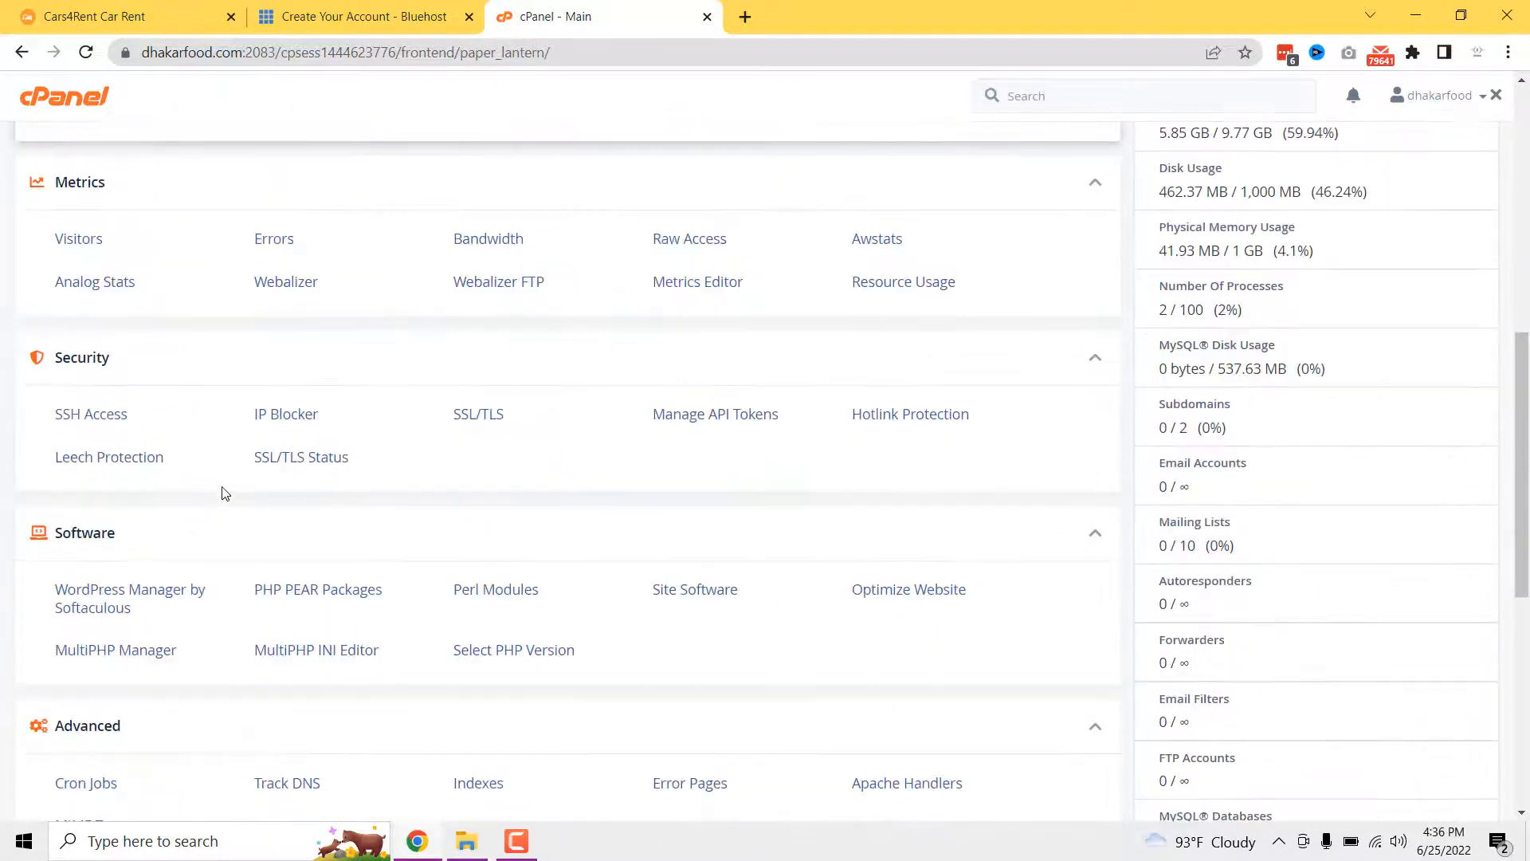
scroll(223, 494, down, 3)
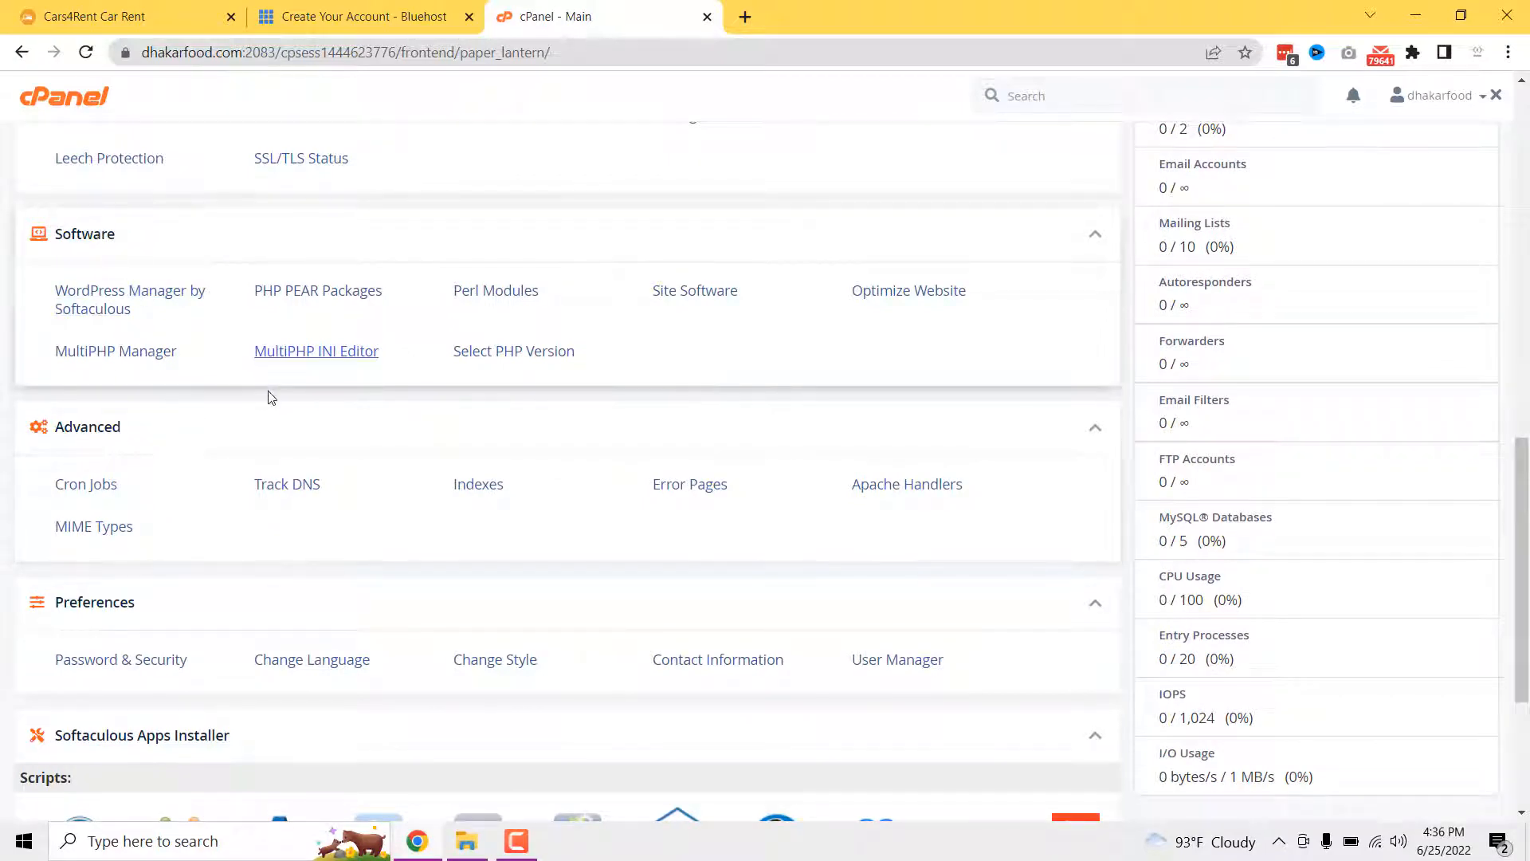
click(153, 298)
scroll(203, 450, down, 3)
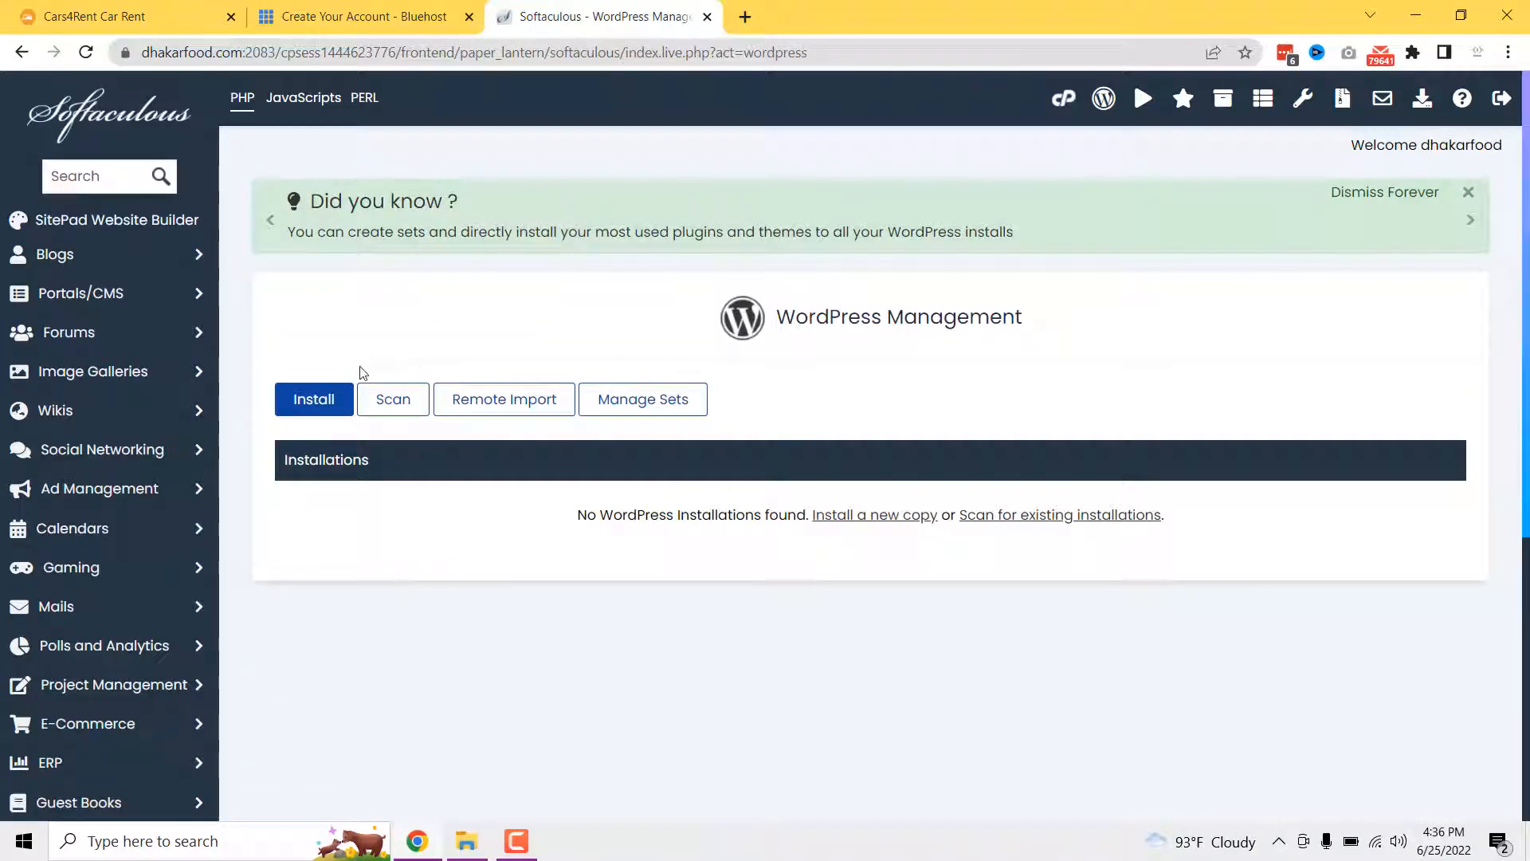
click(319, 404)
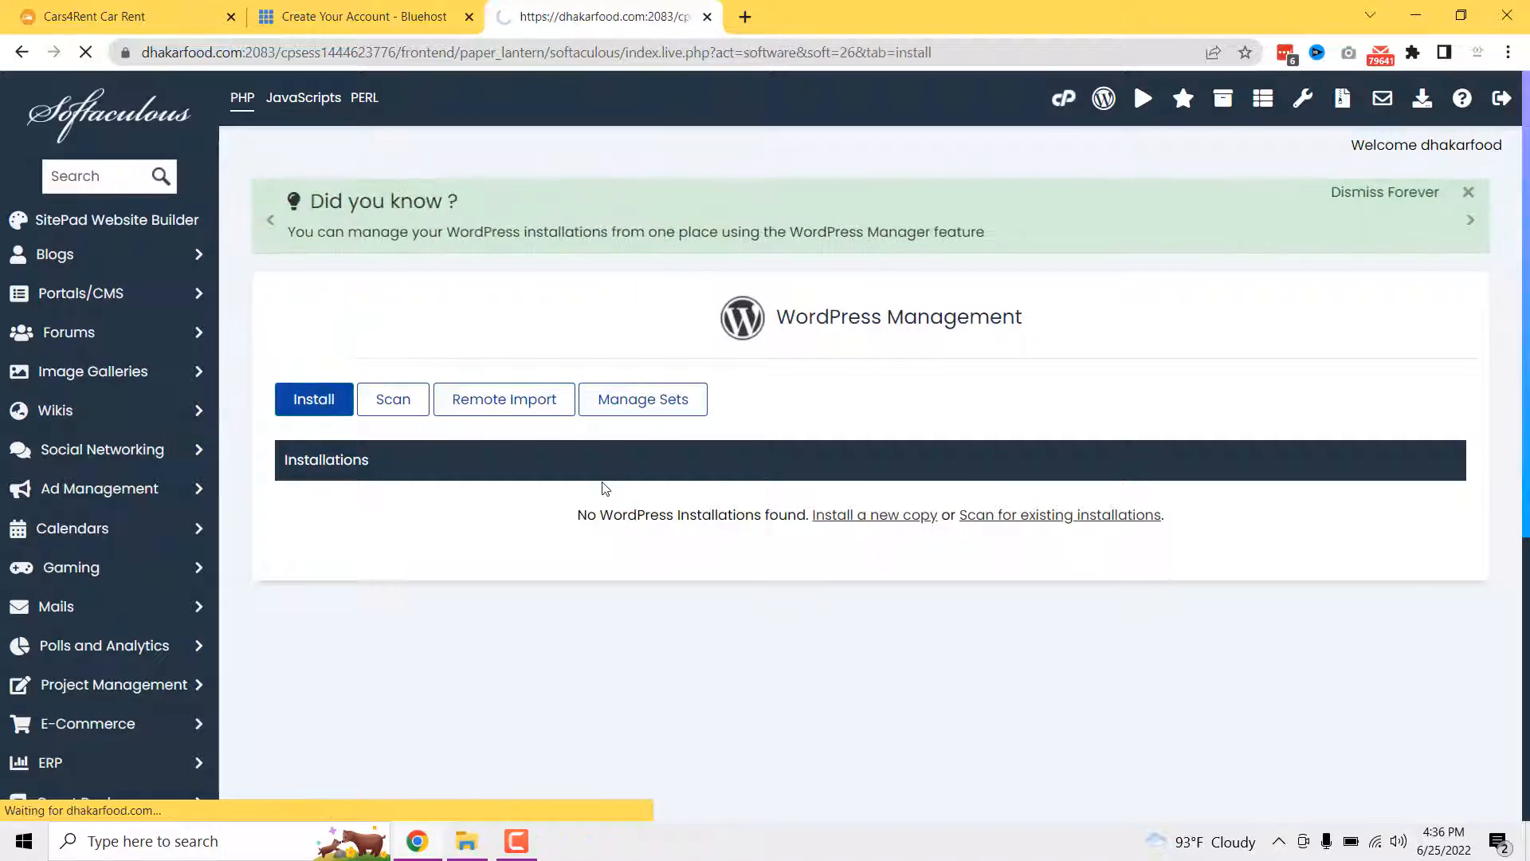
- Install at the domain root, named 'My Car Rental Website' with description 'Best Car Rental Website'
scroll(586, 484, down, 3)
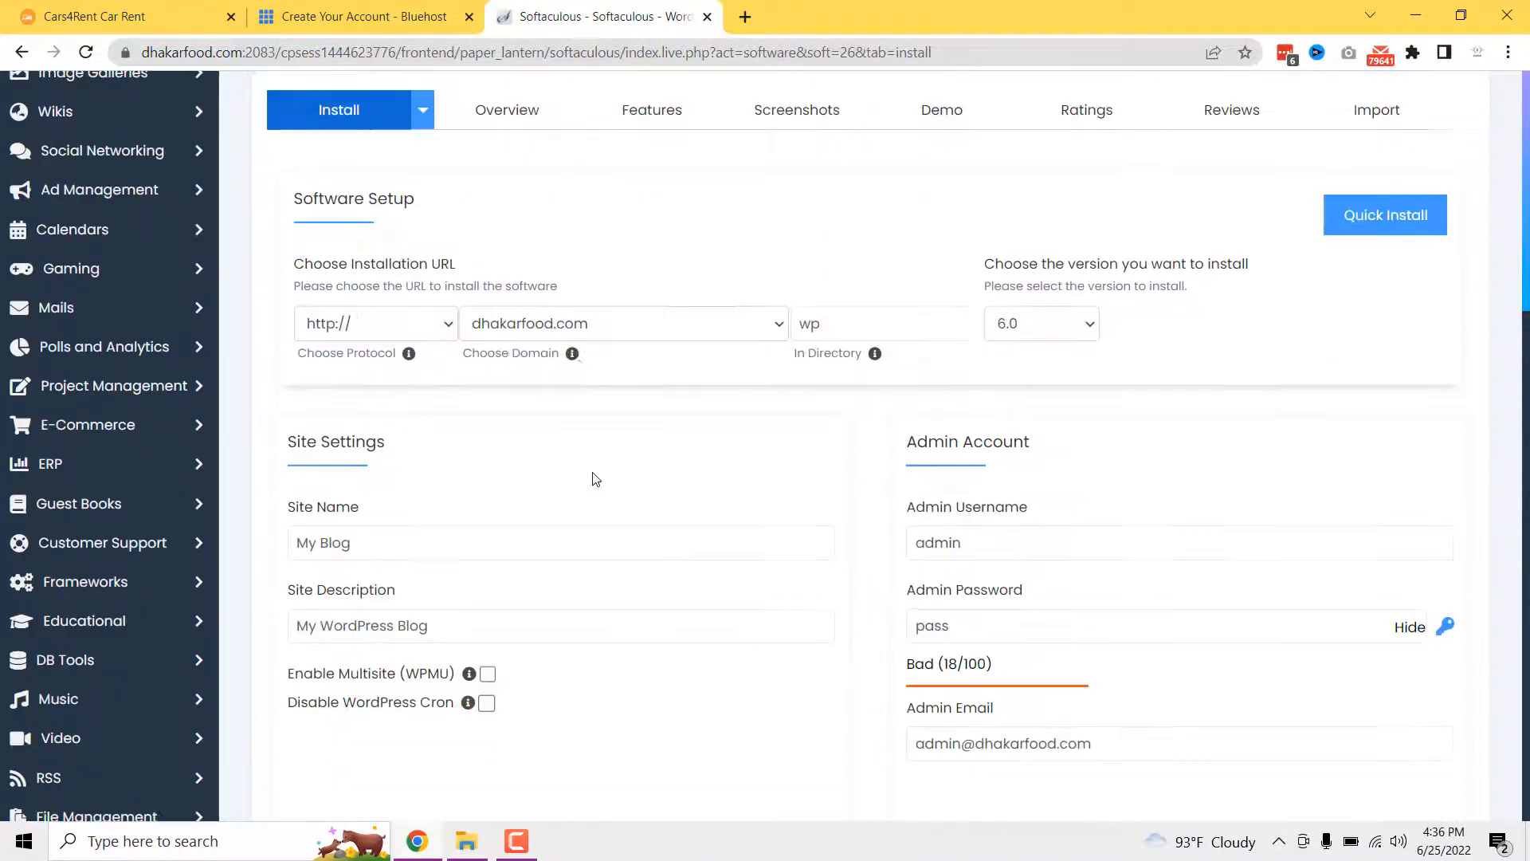
click(850, 321)
key(BackSpace)
key(BackSpace)
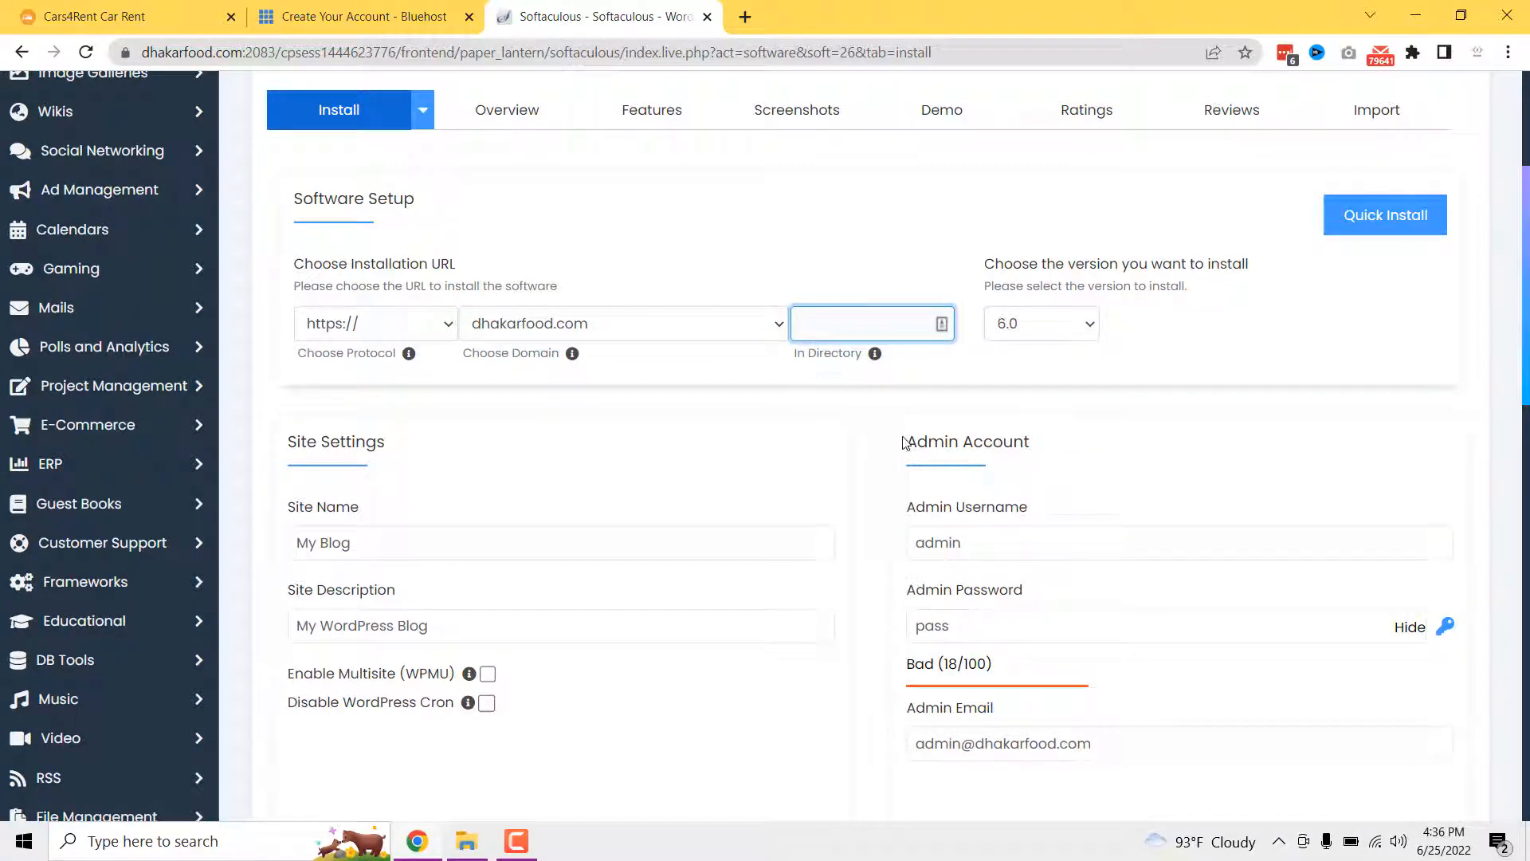
click(375, 543)
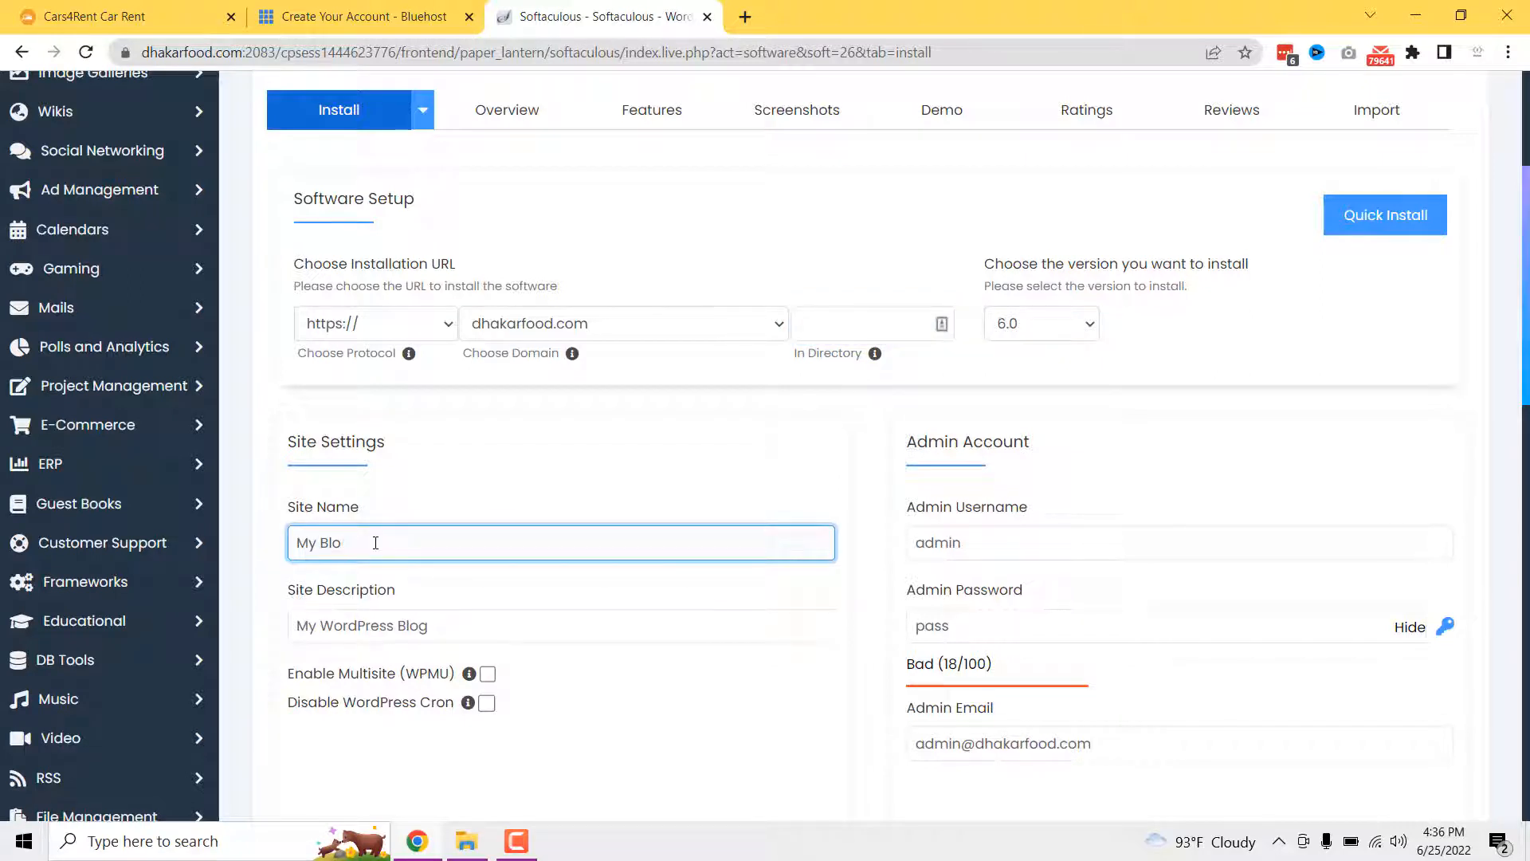
key(BackSpace)
key(BackSpace)
text(Ca)
triple_click(437, 626)
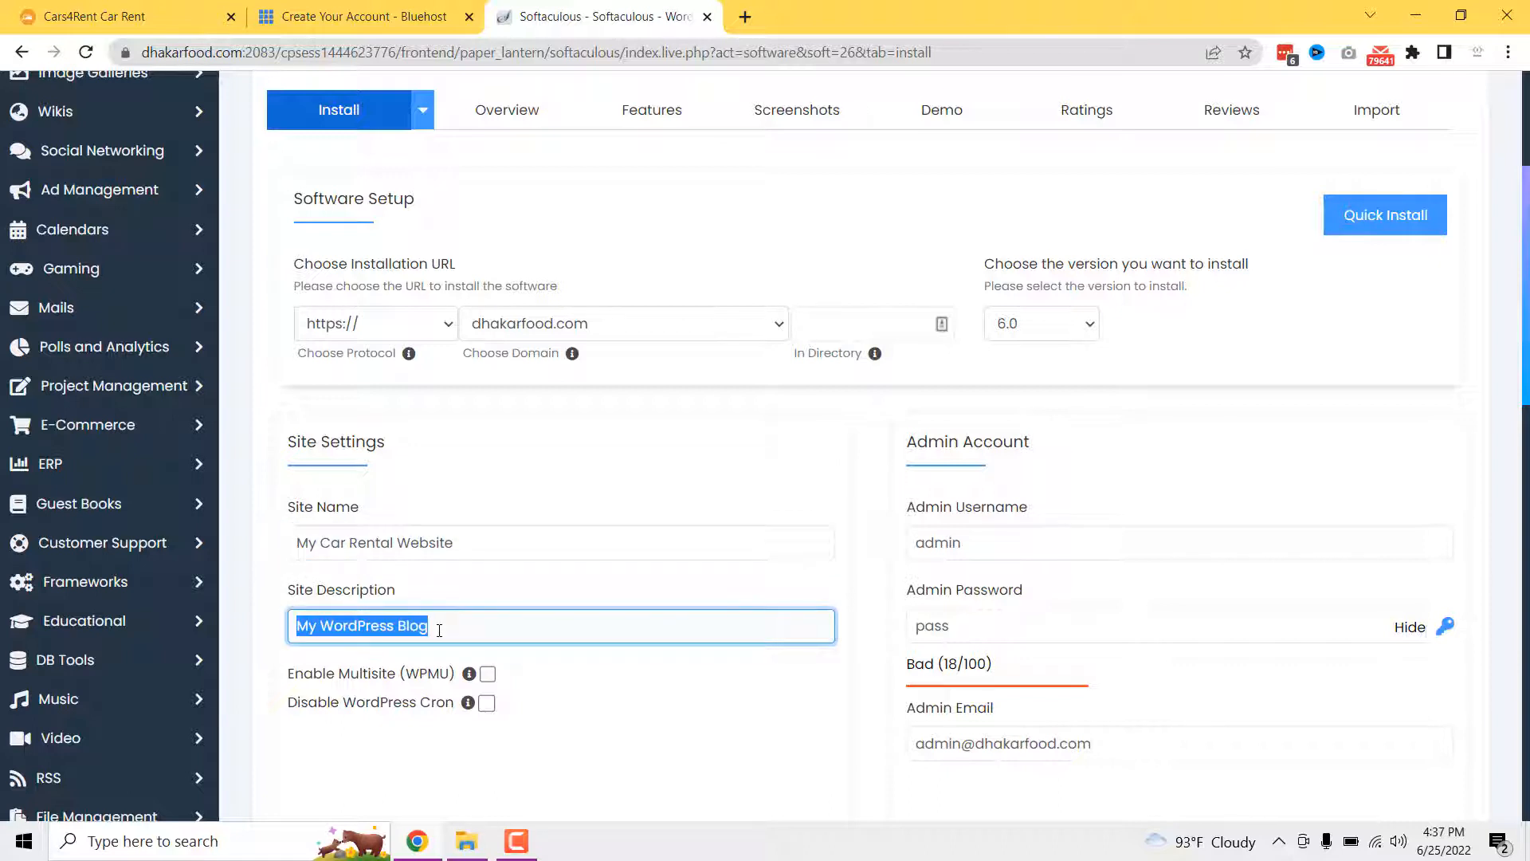
text(Best Car Rental W)
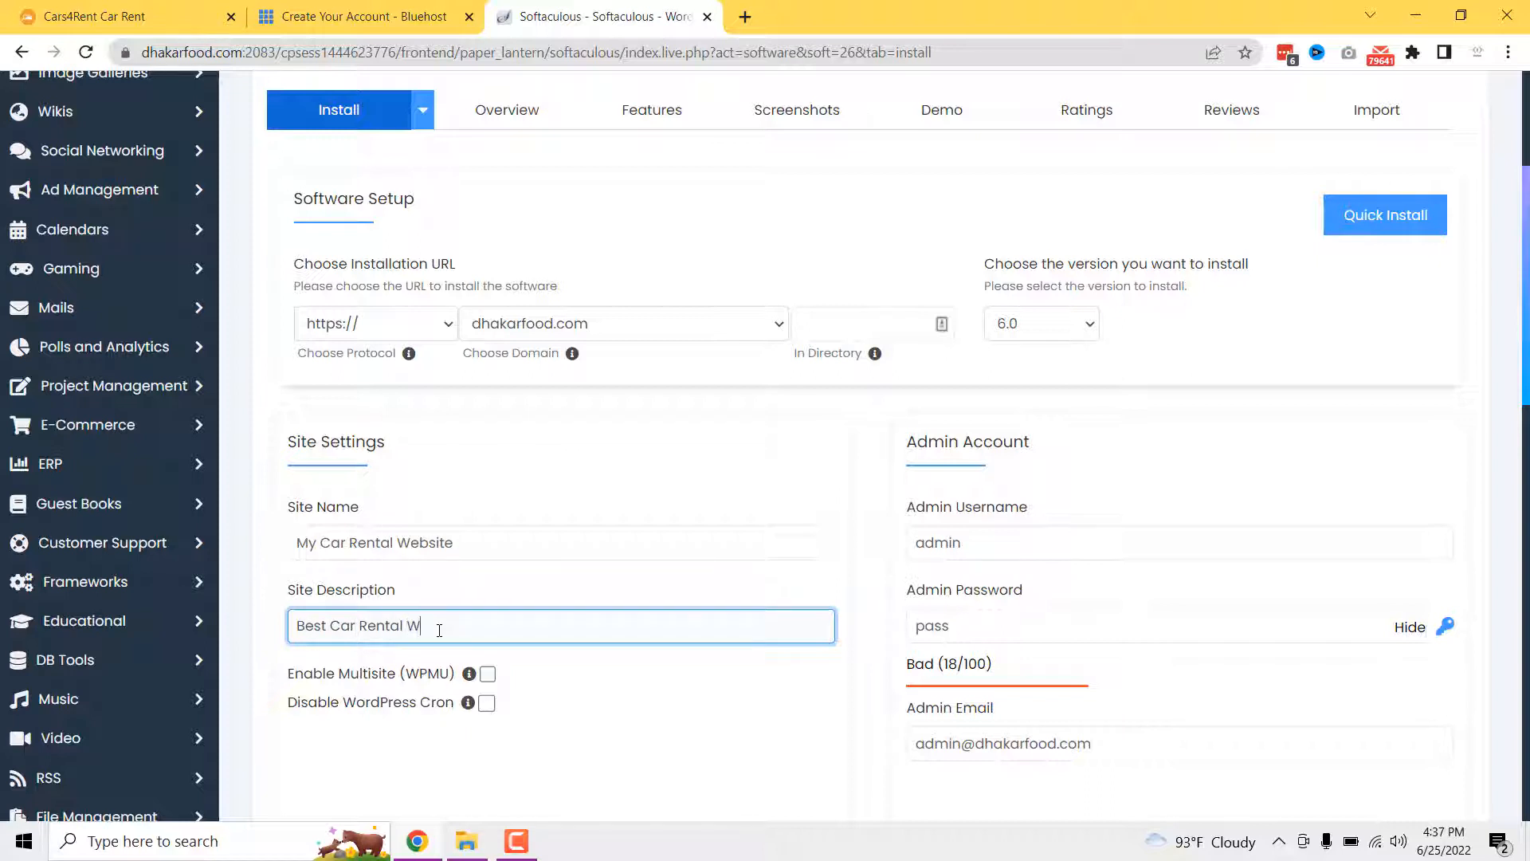
text(ebsite)
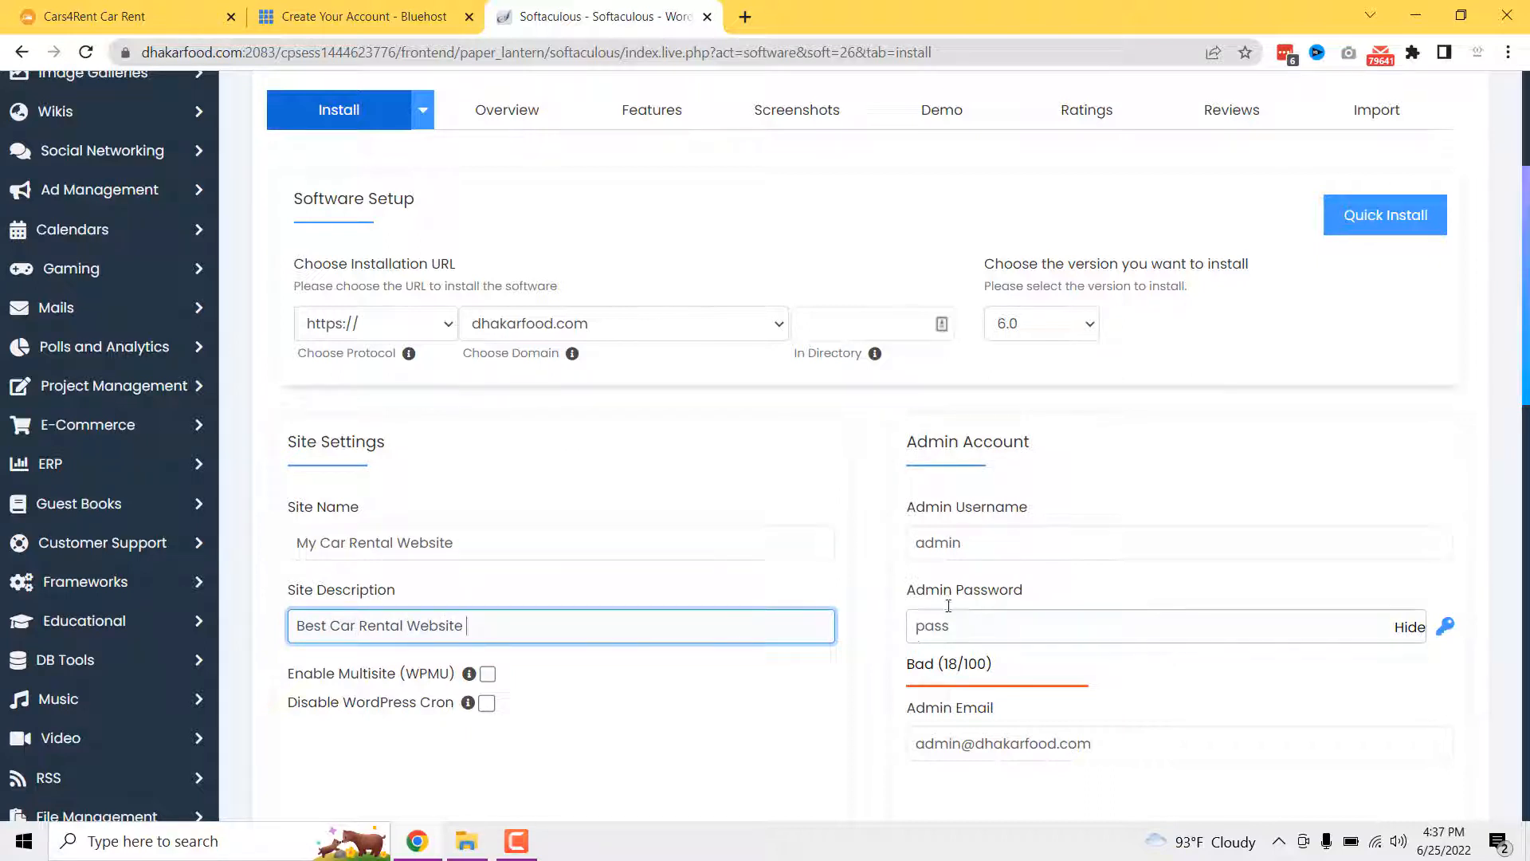
- Replace the default admin username and set a new admin password
click(998, 541)
double_click(998, 541)
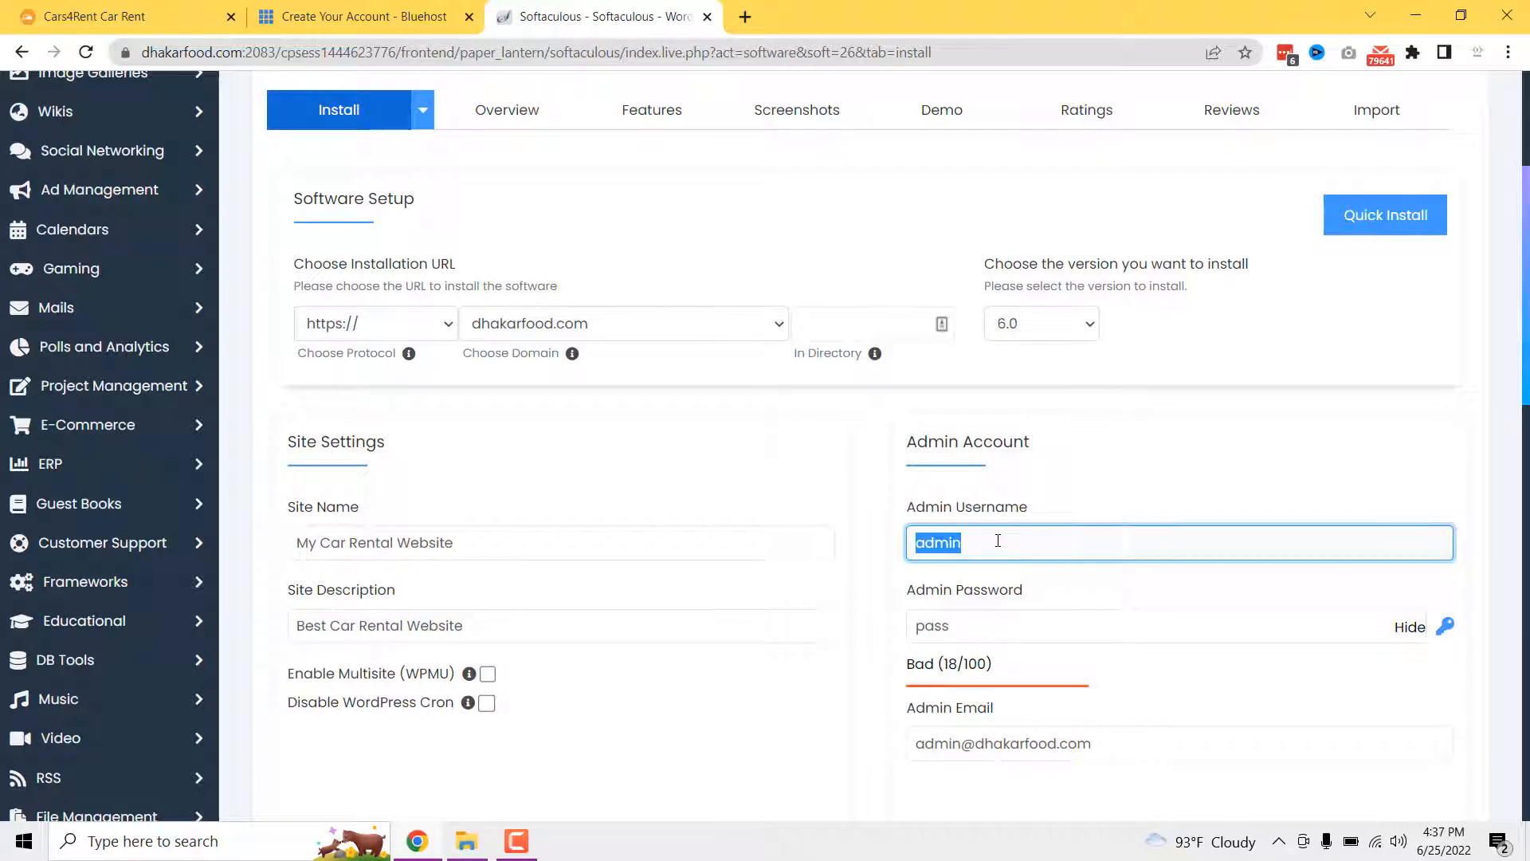
key(BackSpace)
text(dhaka)
key(Down)
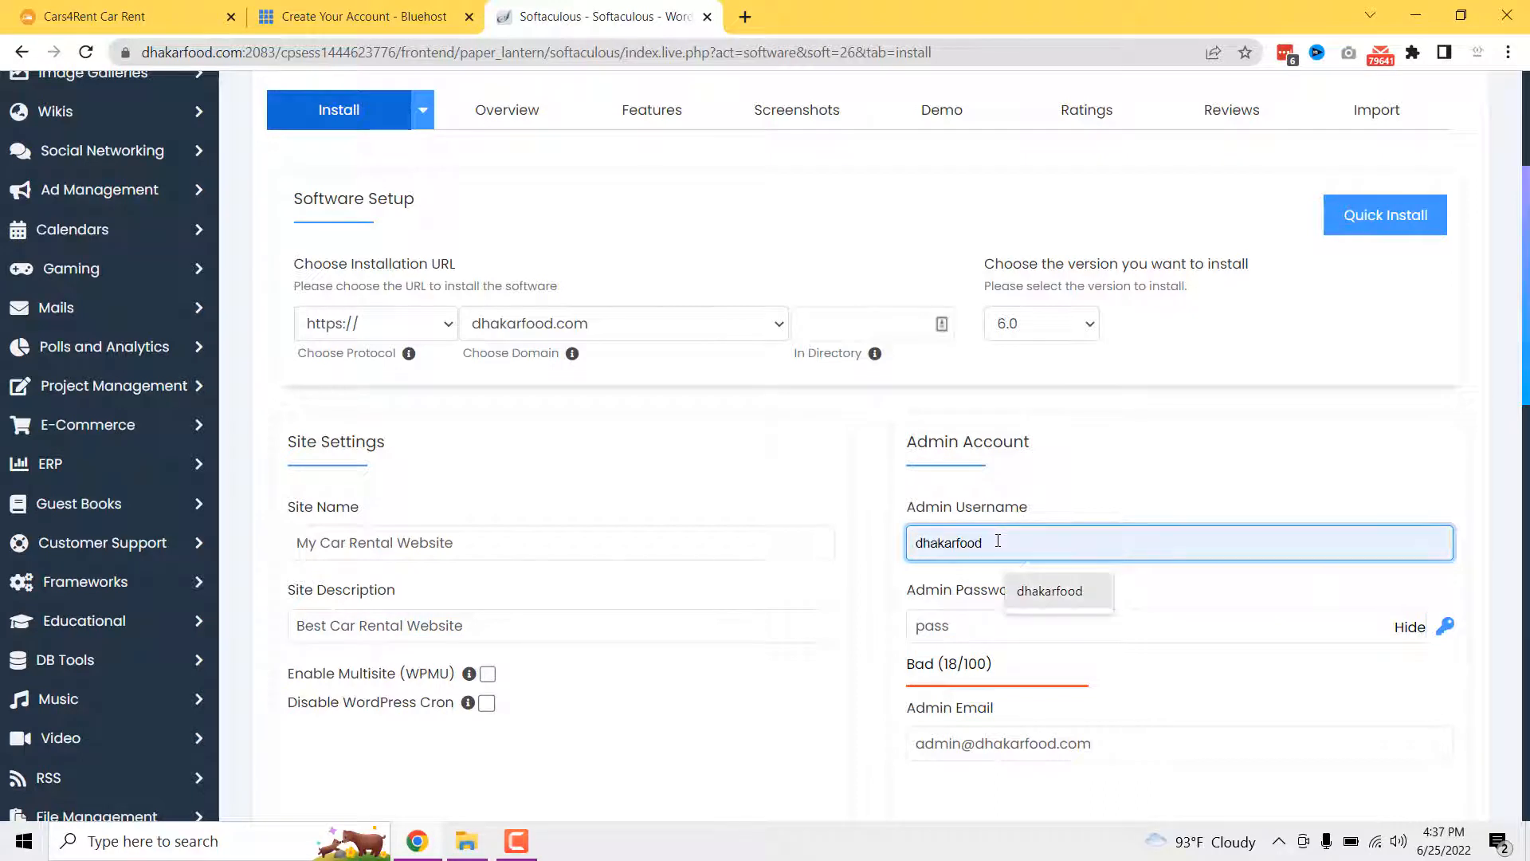
key(Return)
click(1408, 628)
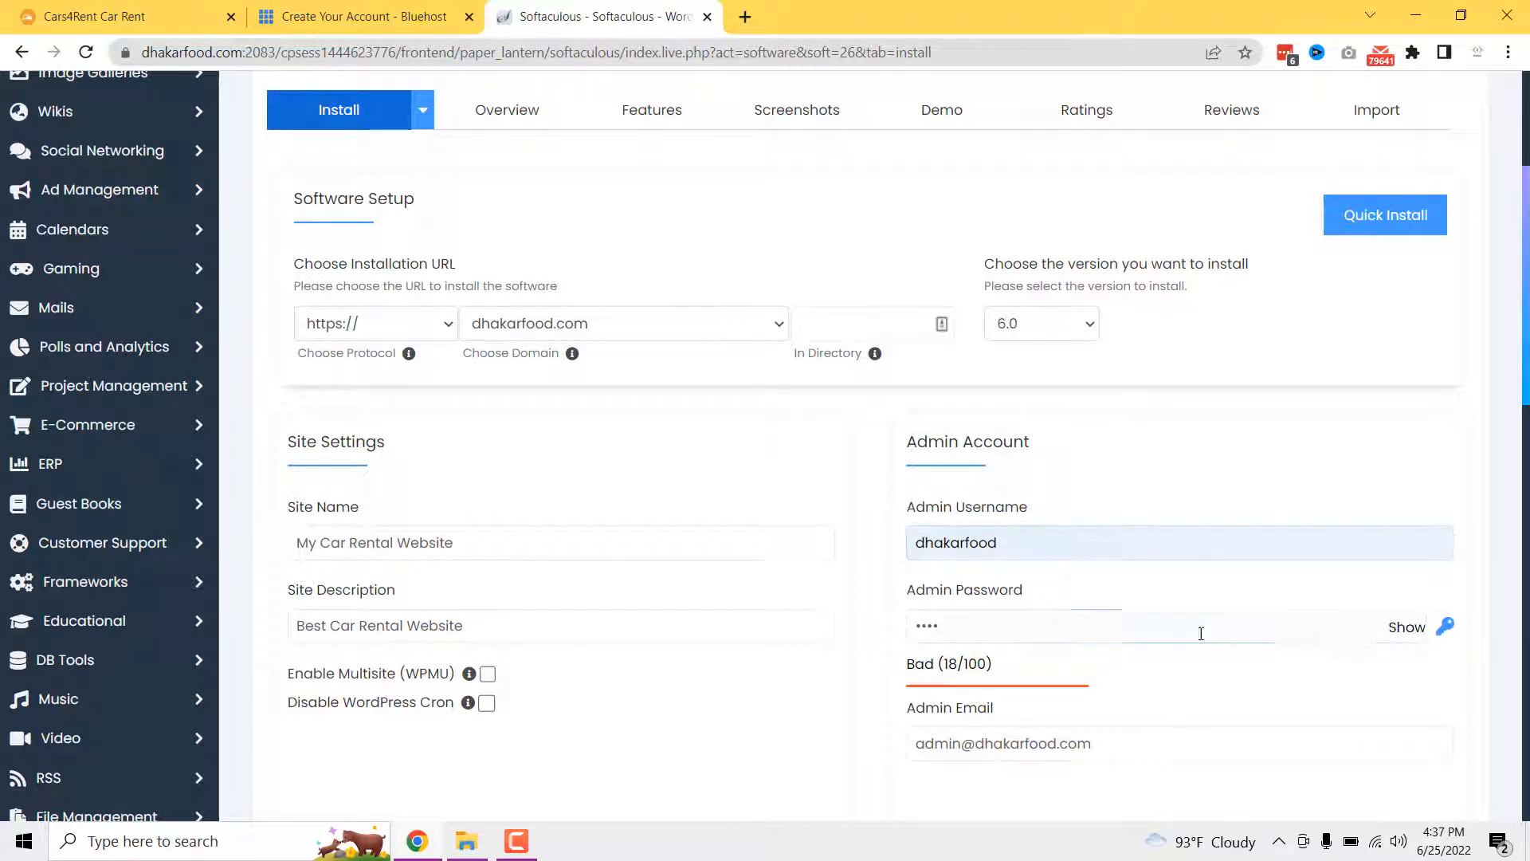
double_click(1067, 632)
text(••••••••)
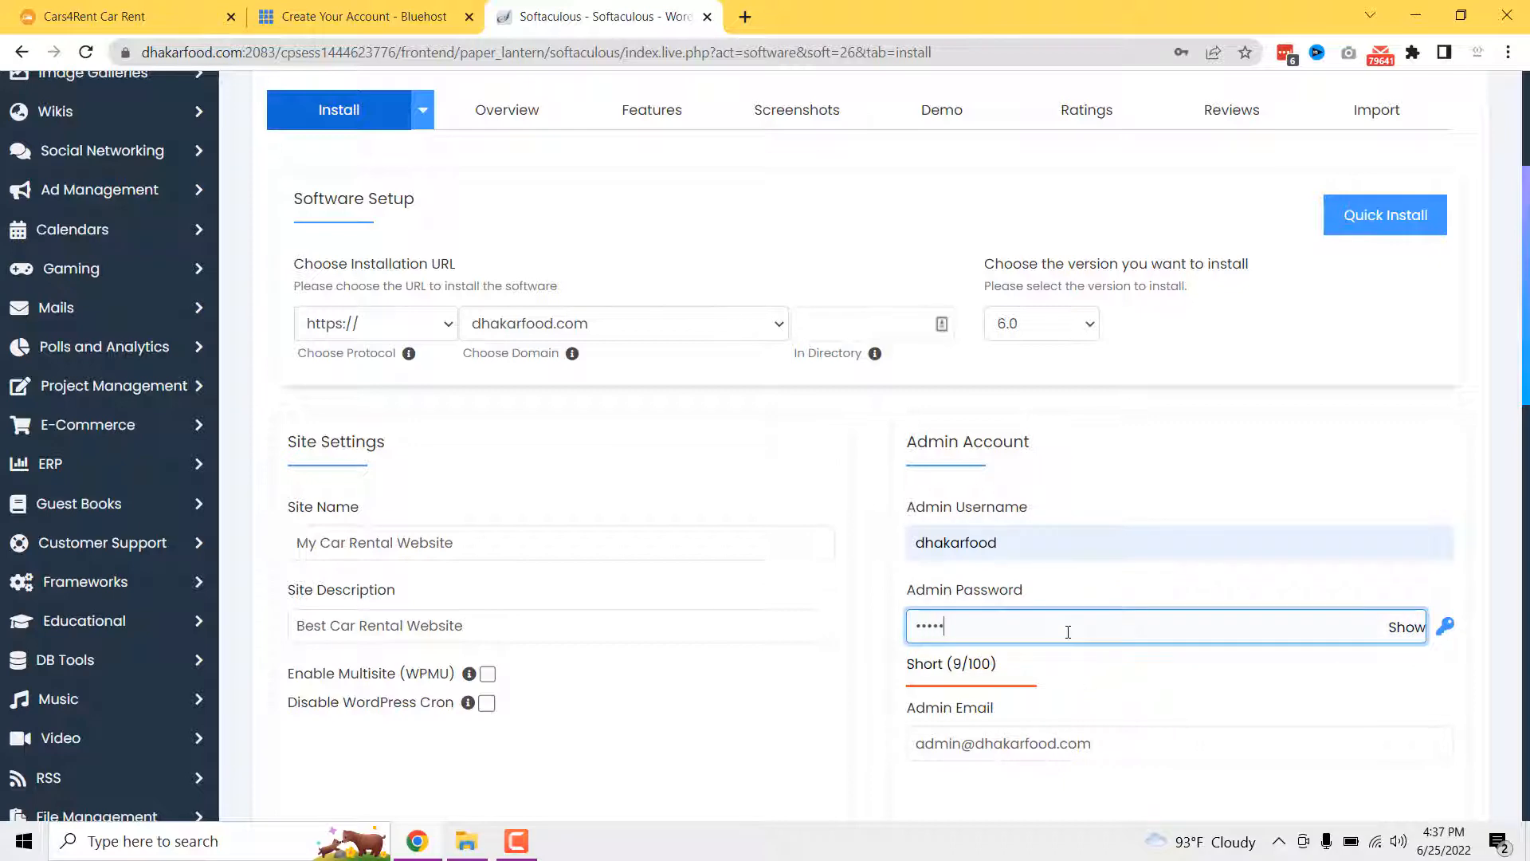
- Check the admin e-mail field and submit the WordPress installation
scroll(1068, 632, down, 5)
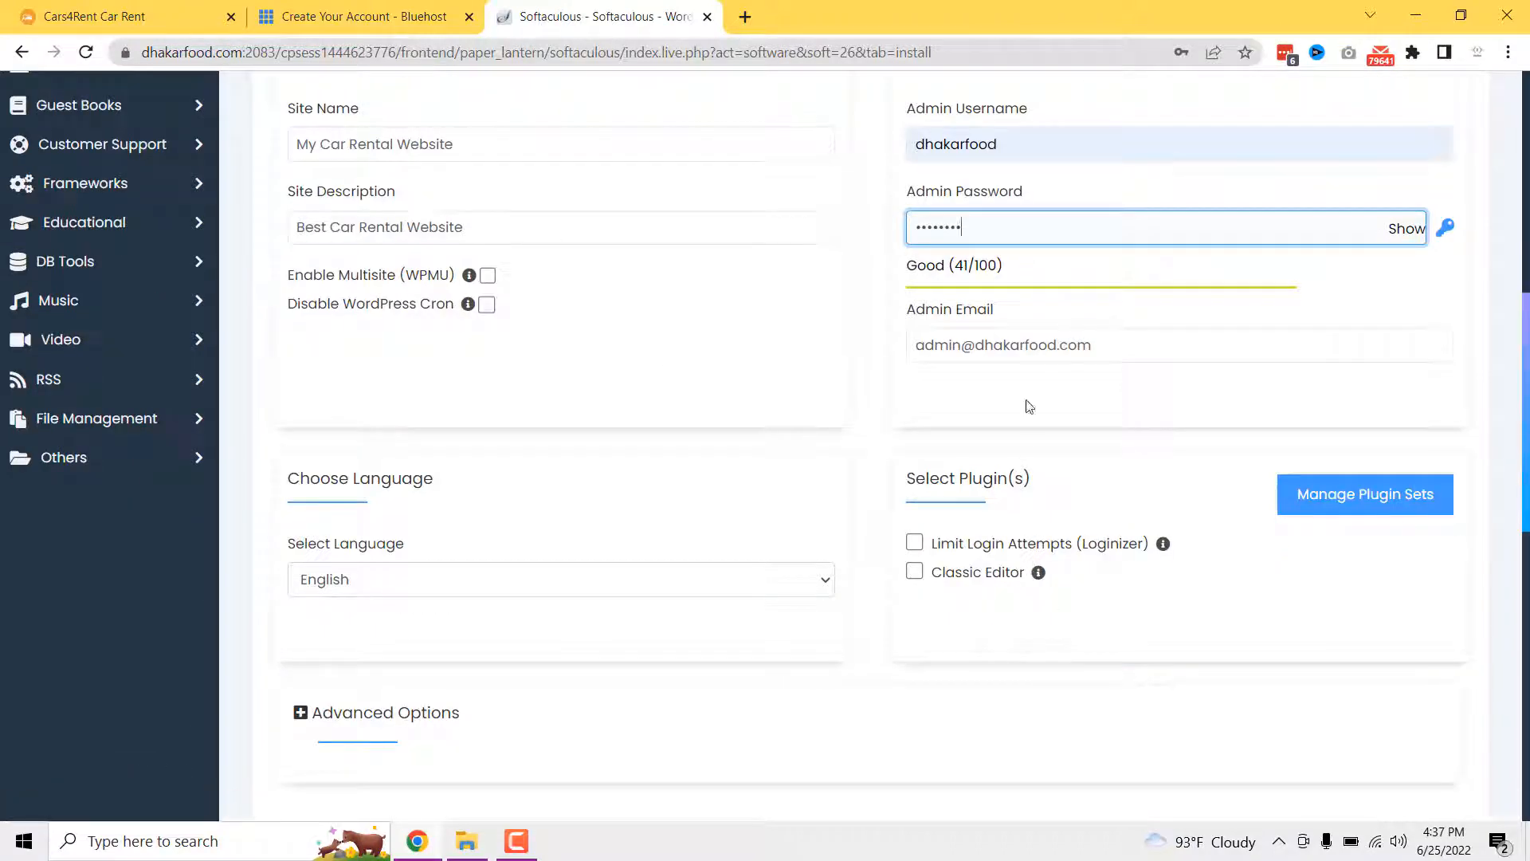
click(1019, 348)
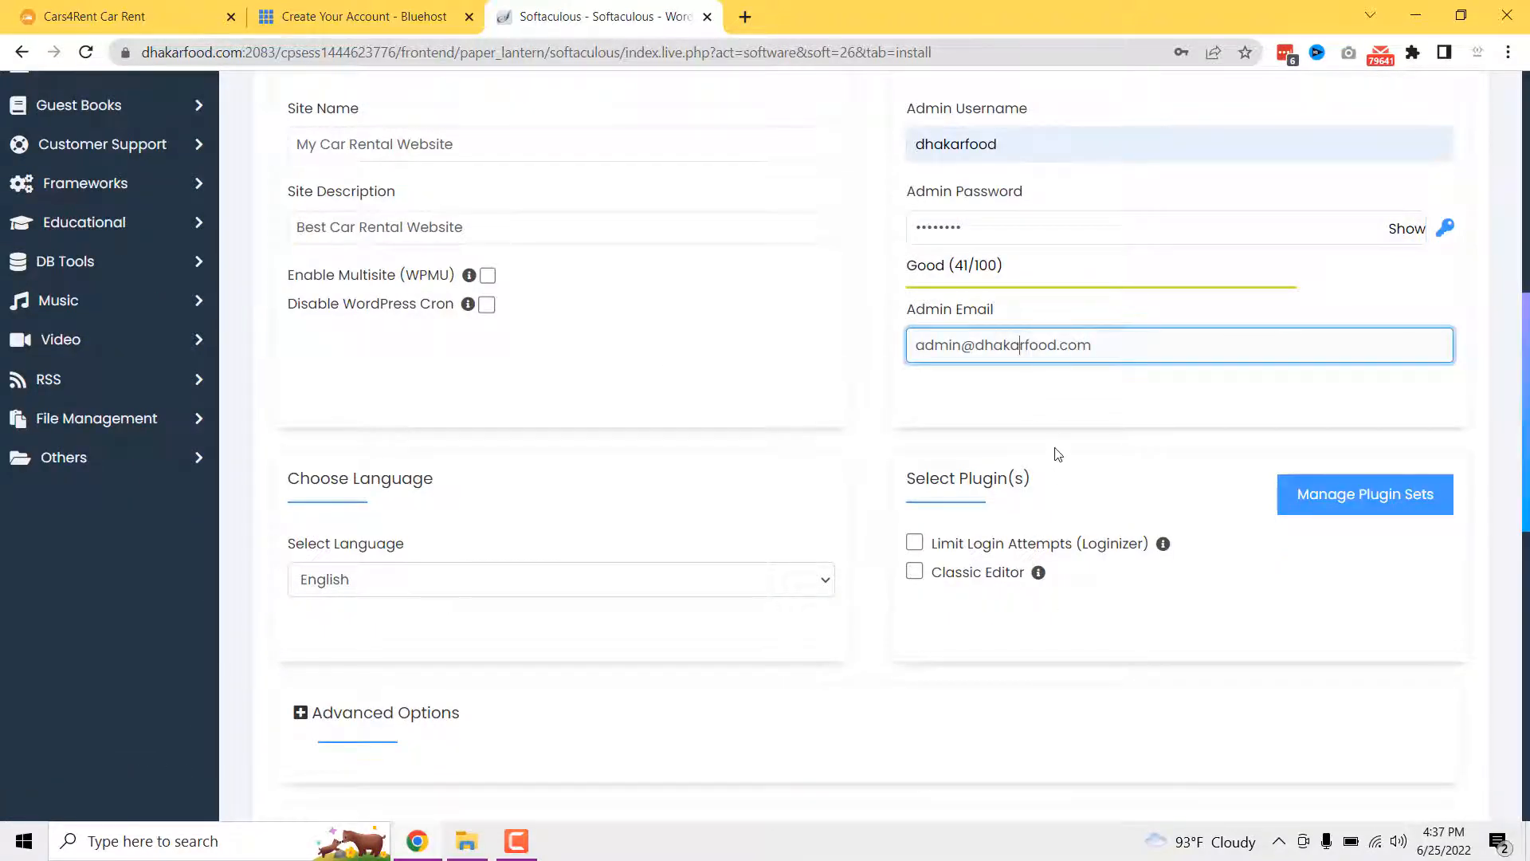
scroll(1057, 454, down, 10)
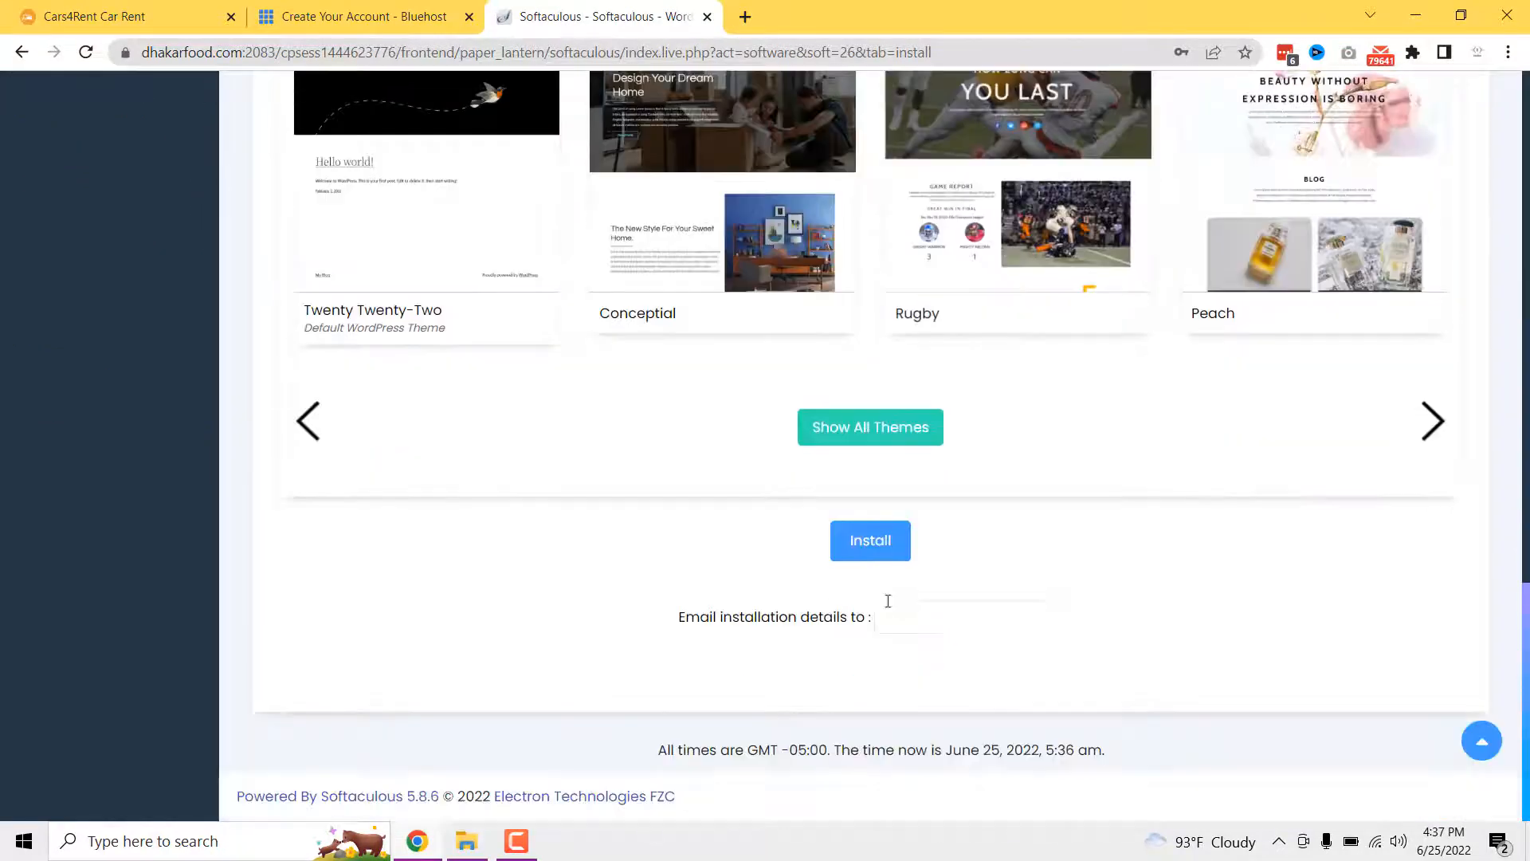
click(883, 556)
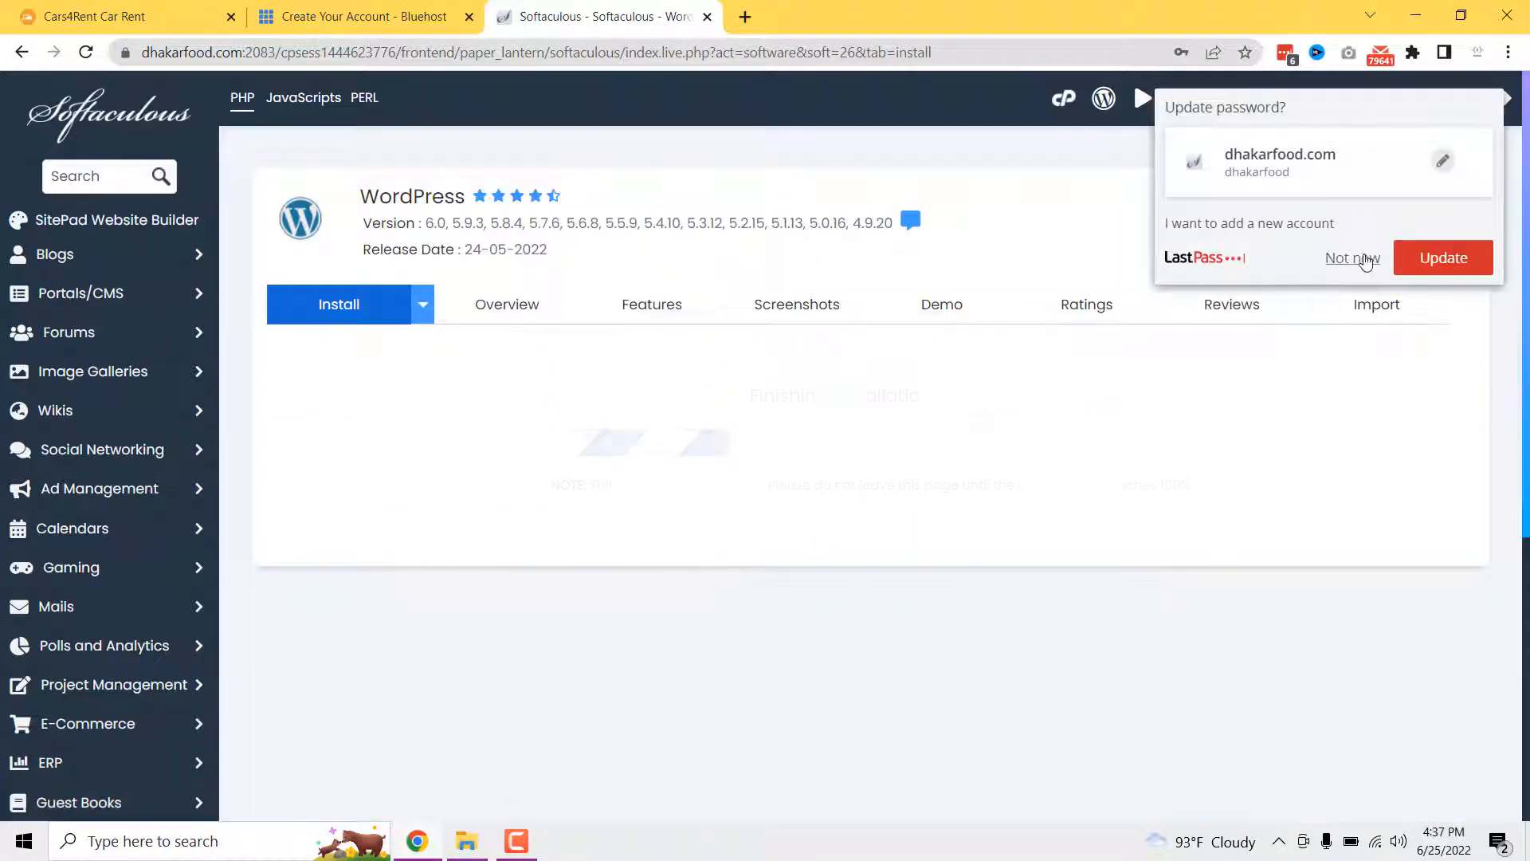
- Dismiss the LastPass prompt and open the new site's link from the success page
click(1352, 258)
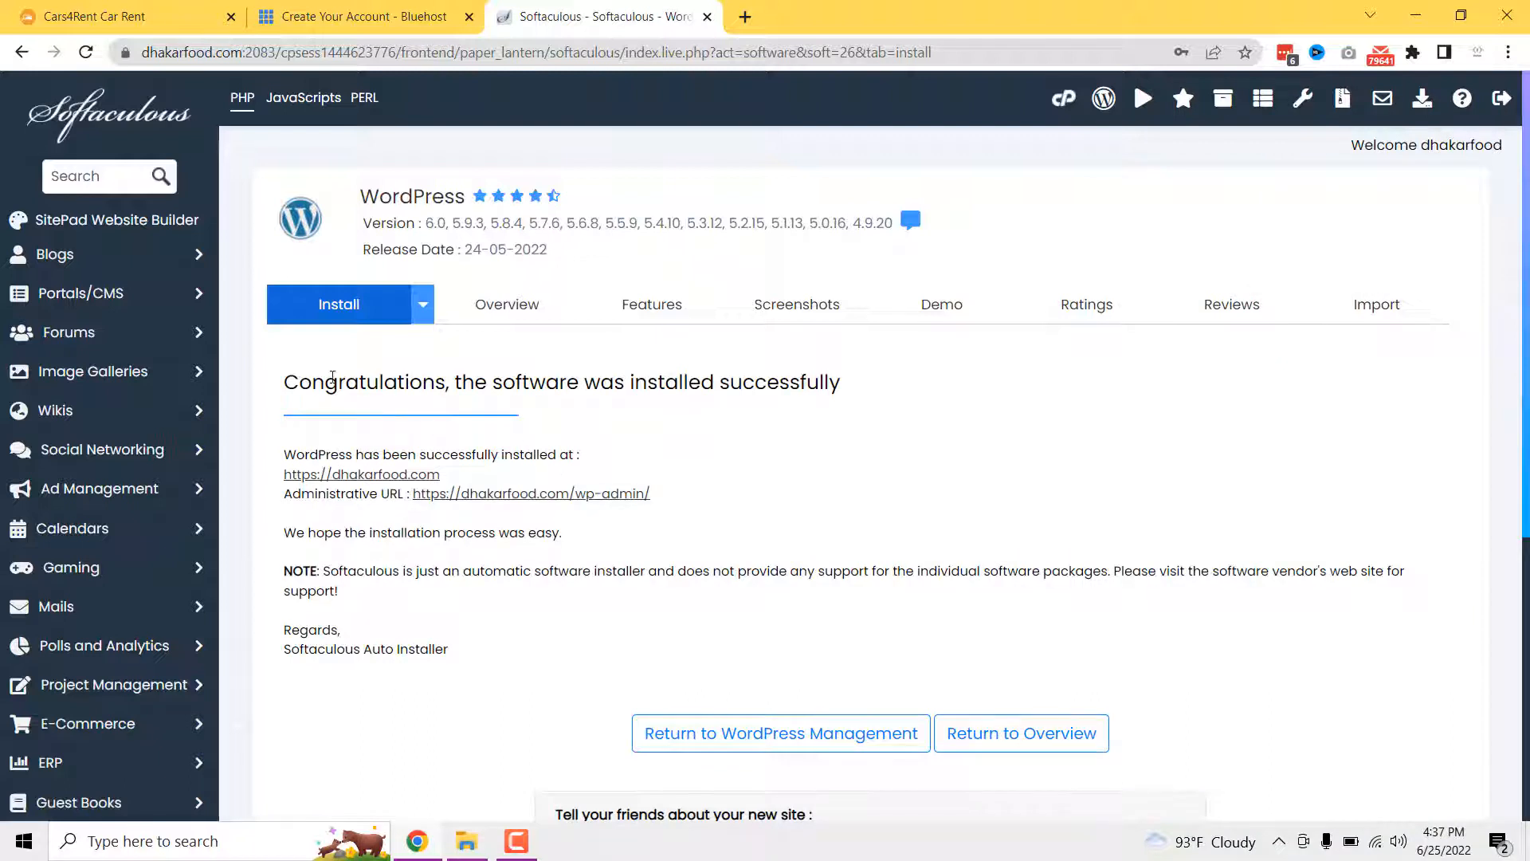
drag(284, 382, 857, 408)
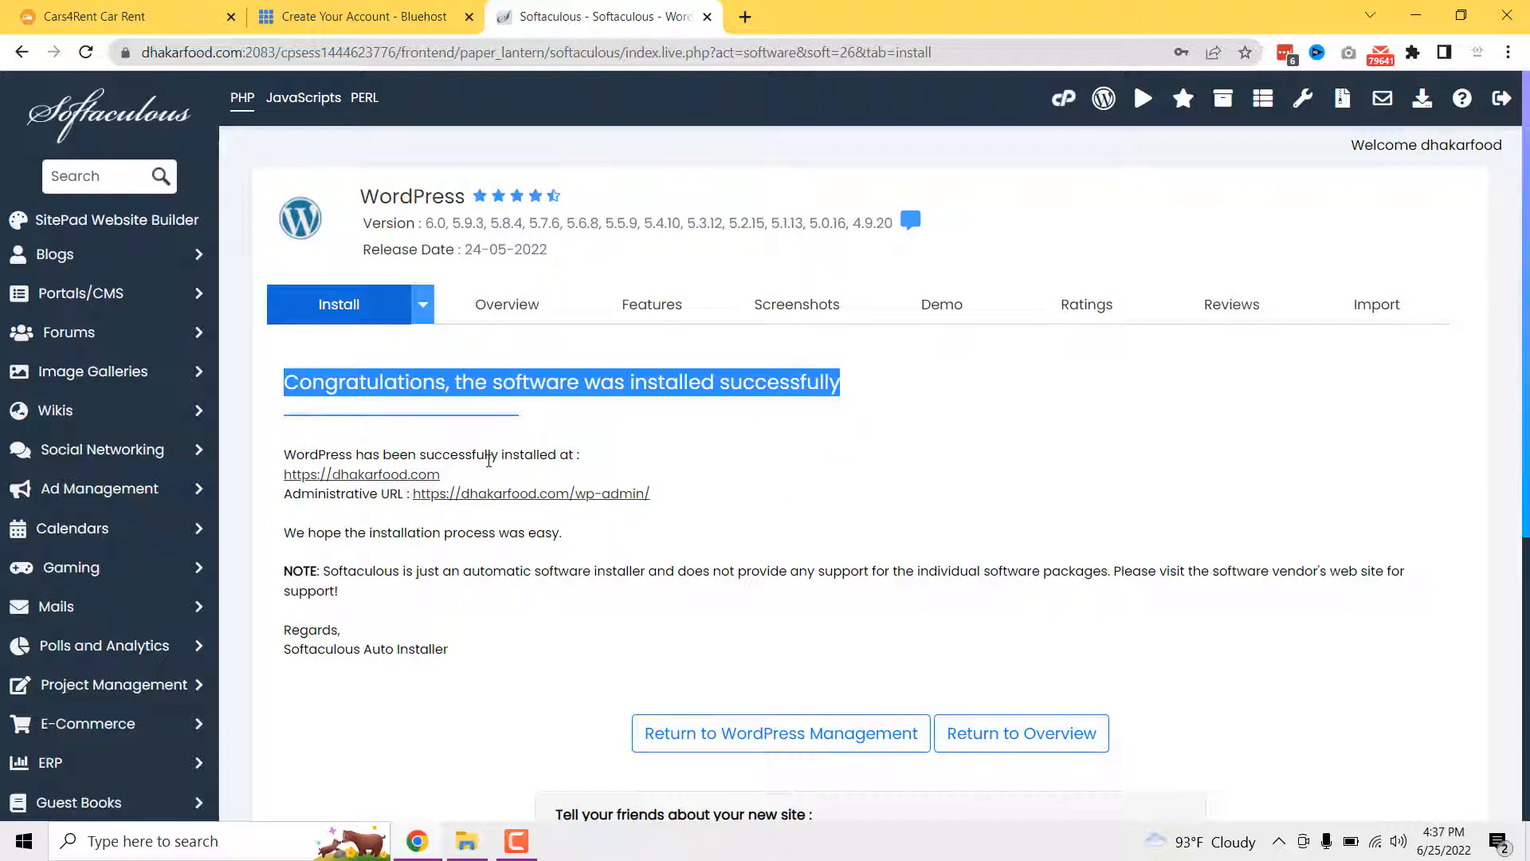
click(369, 475)
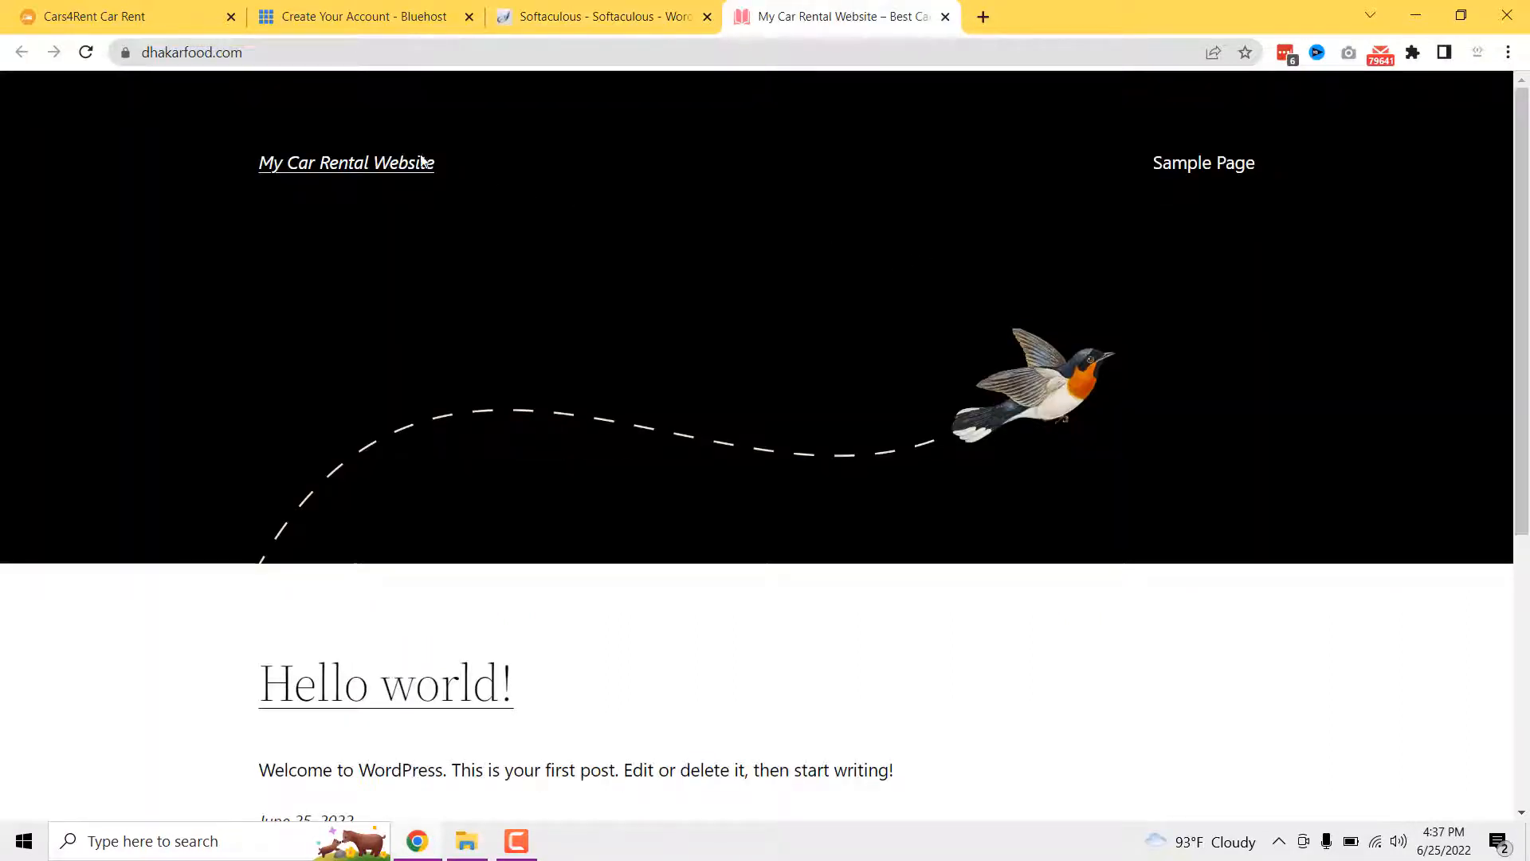
- Scroll through the new site's default Hello world! page
scroll(749, 442, down, 3)
scroll(749, 442, down, 2)
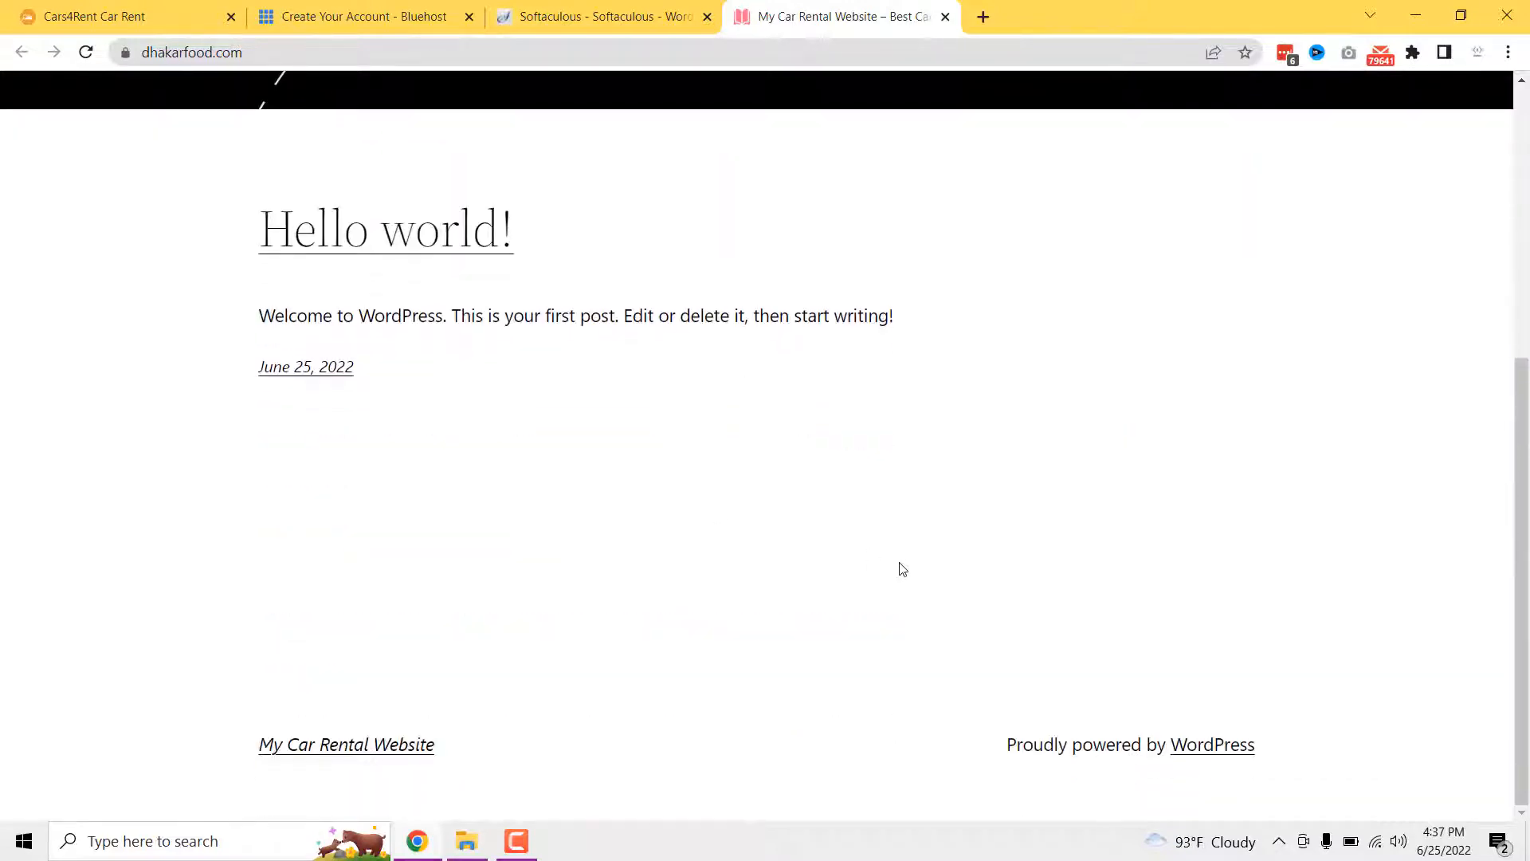
scroll(499, 676, up, 5)
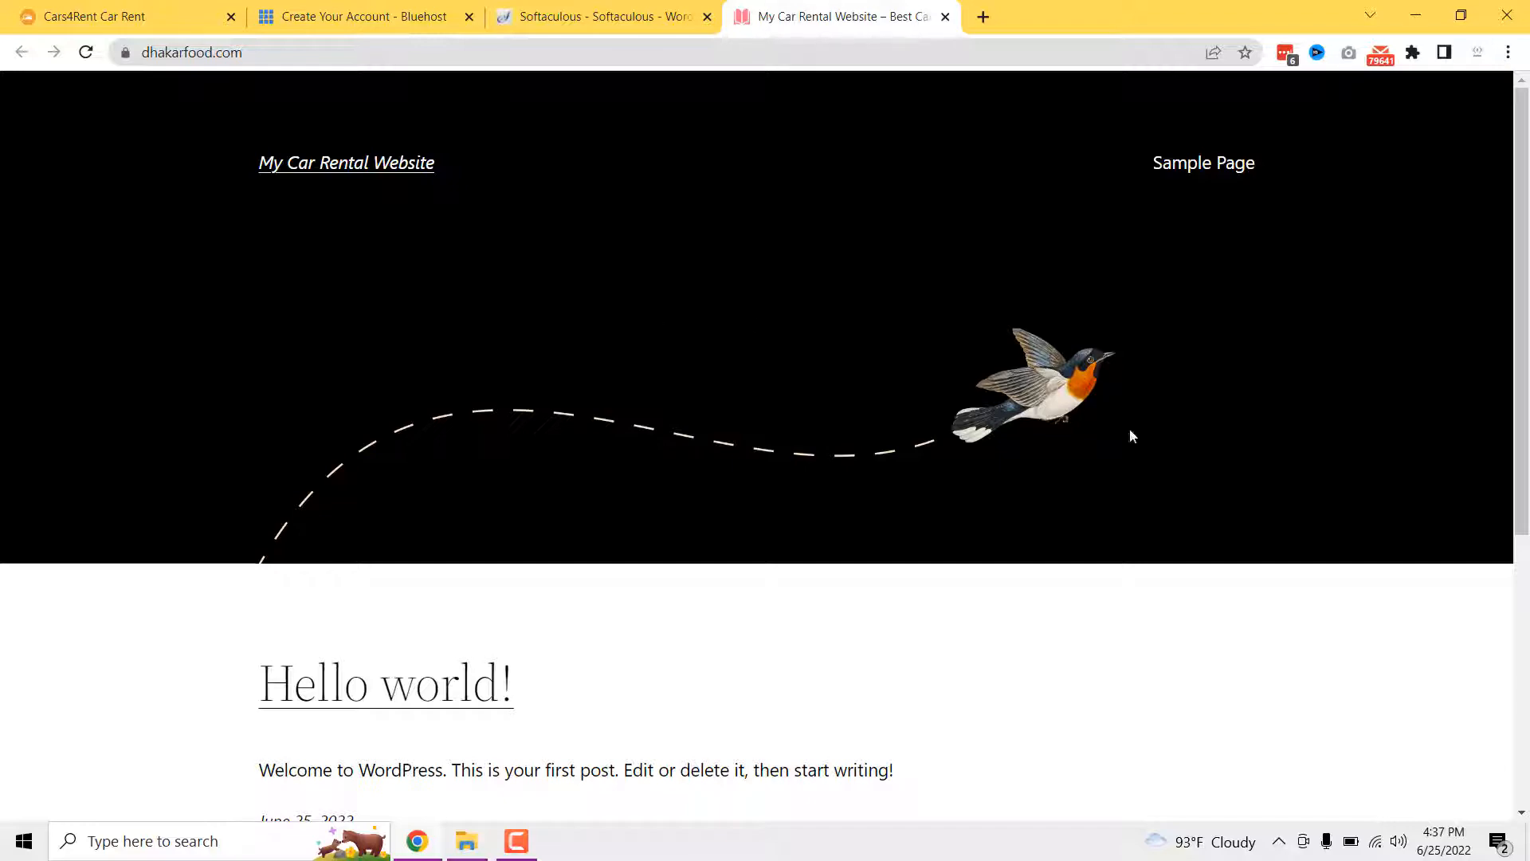
scroll(1131, 435, down, 5)
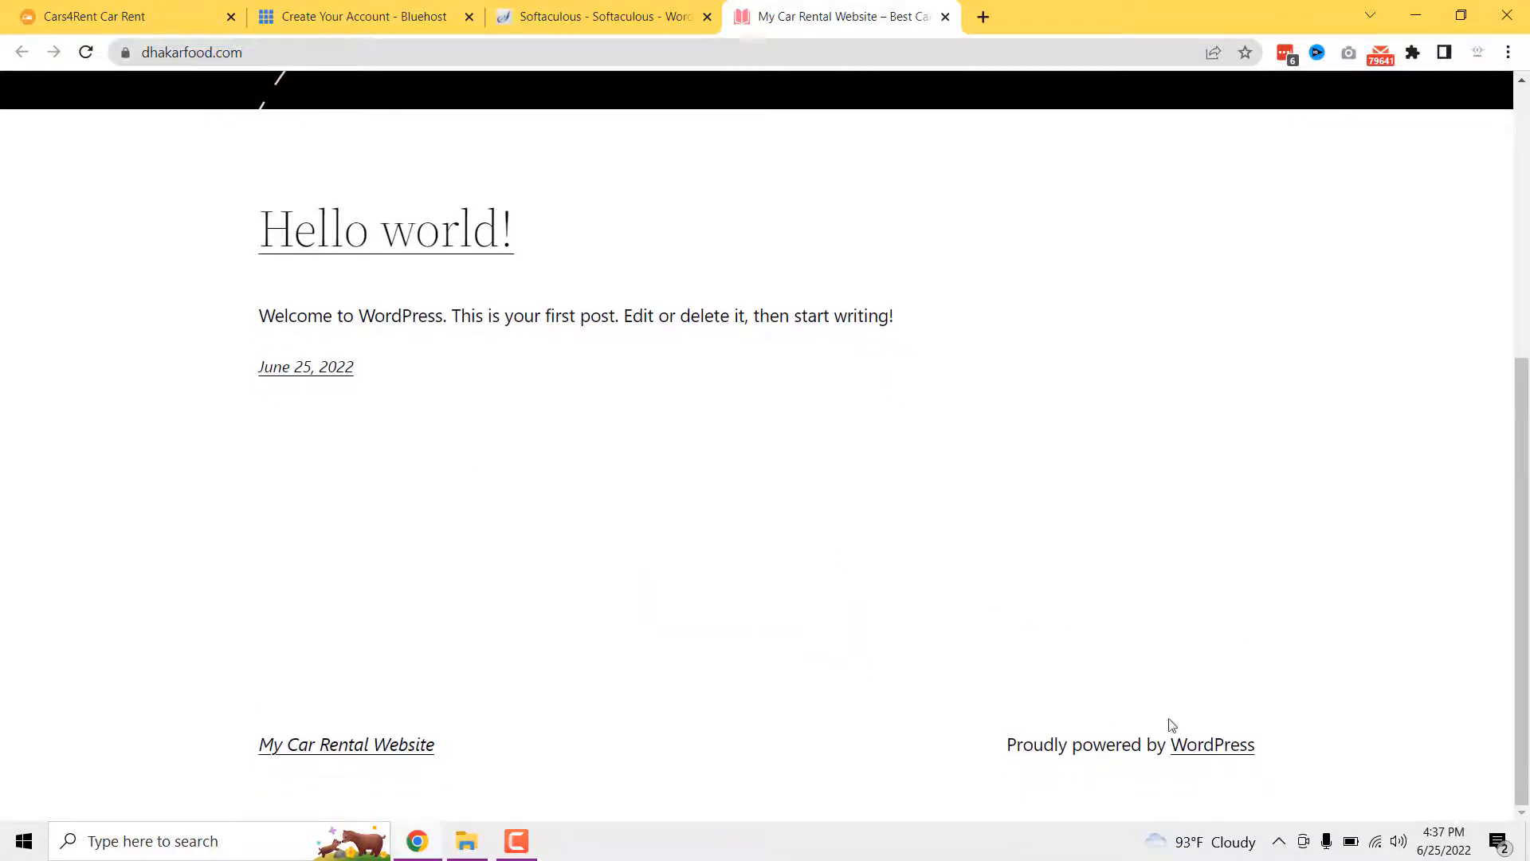
scroll(1172, 724, up, 5)
- Compare the new site against the Cars4Rent demo, then return to the Softaculous success page
click(222, 16)
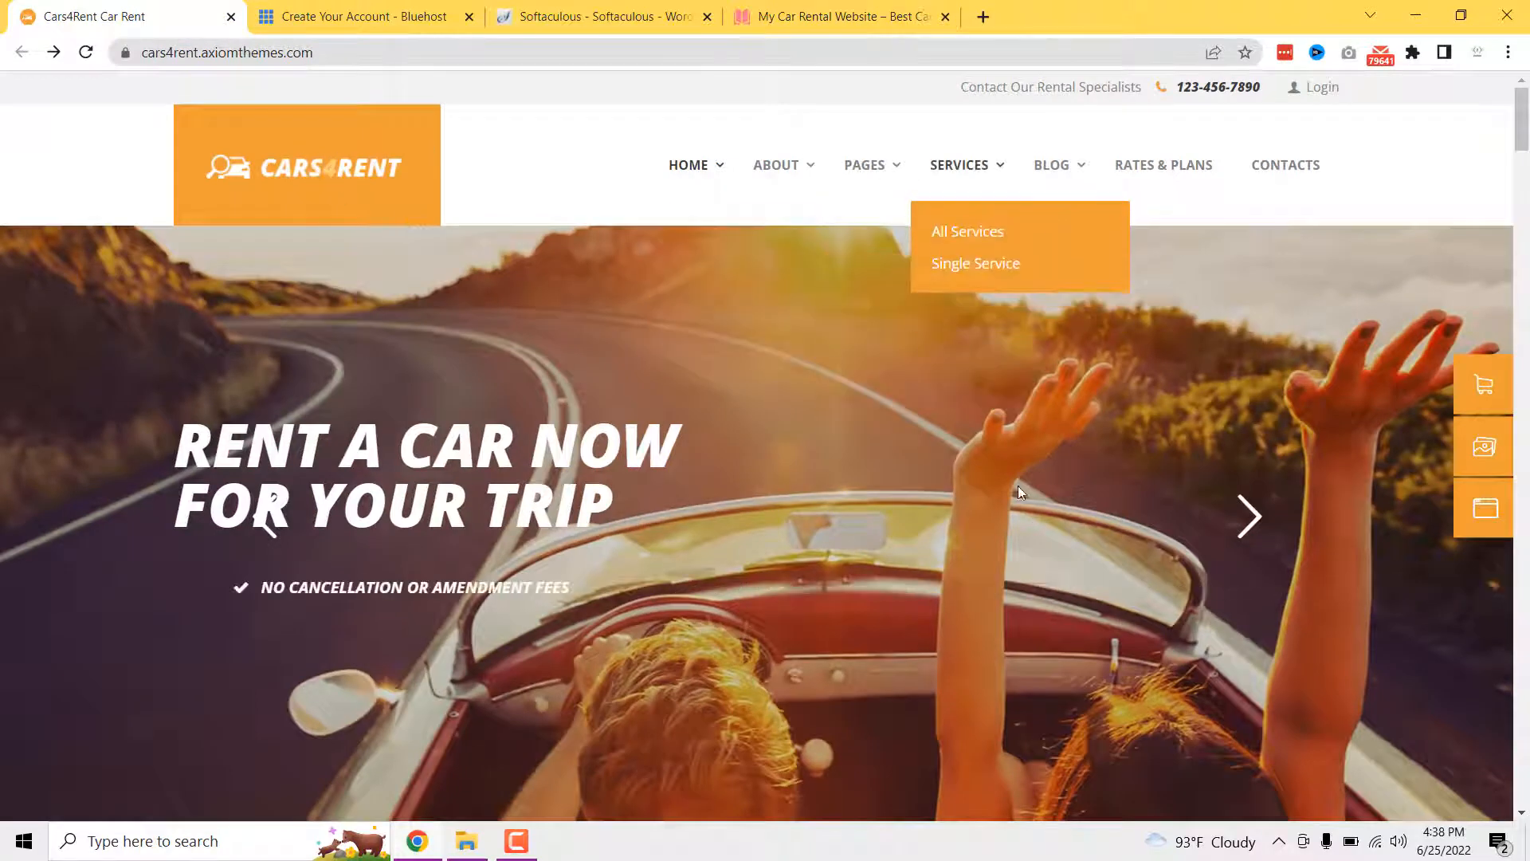
click(841, 16)
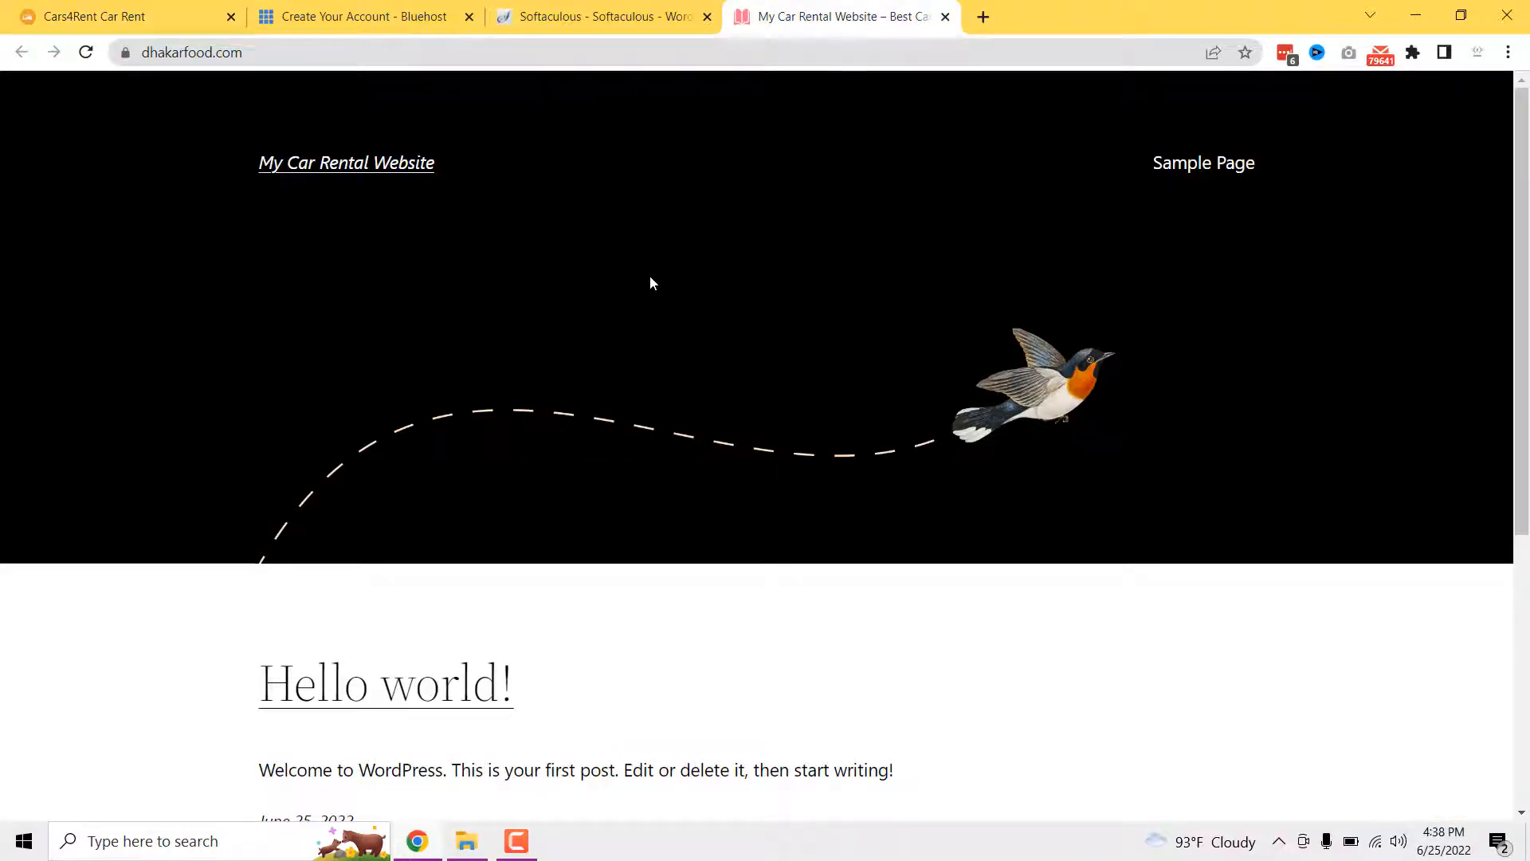
click(119, 16)
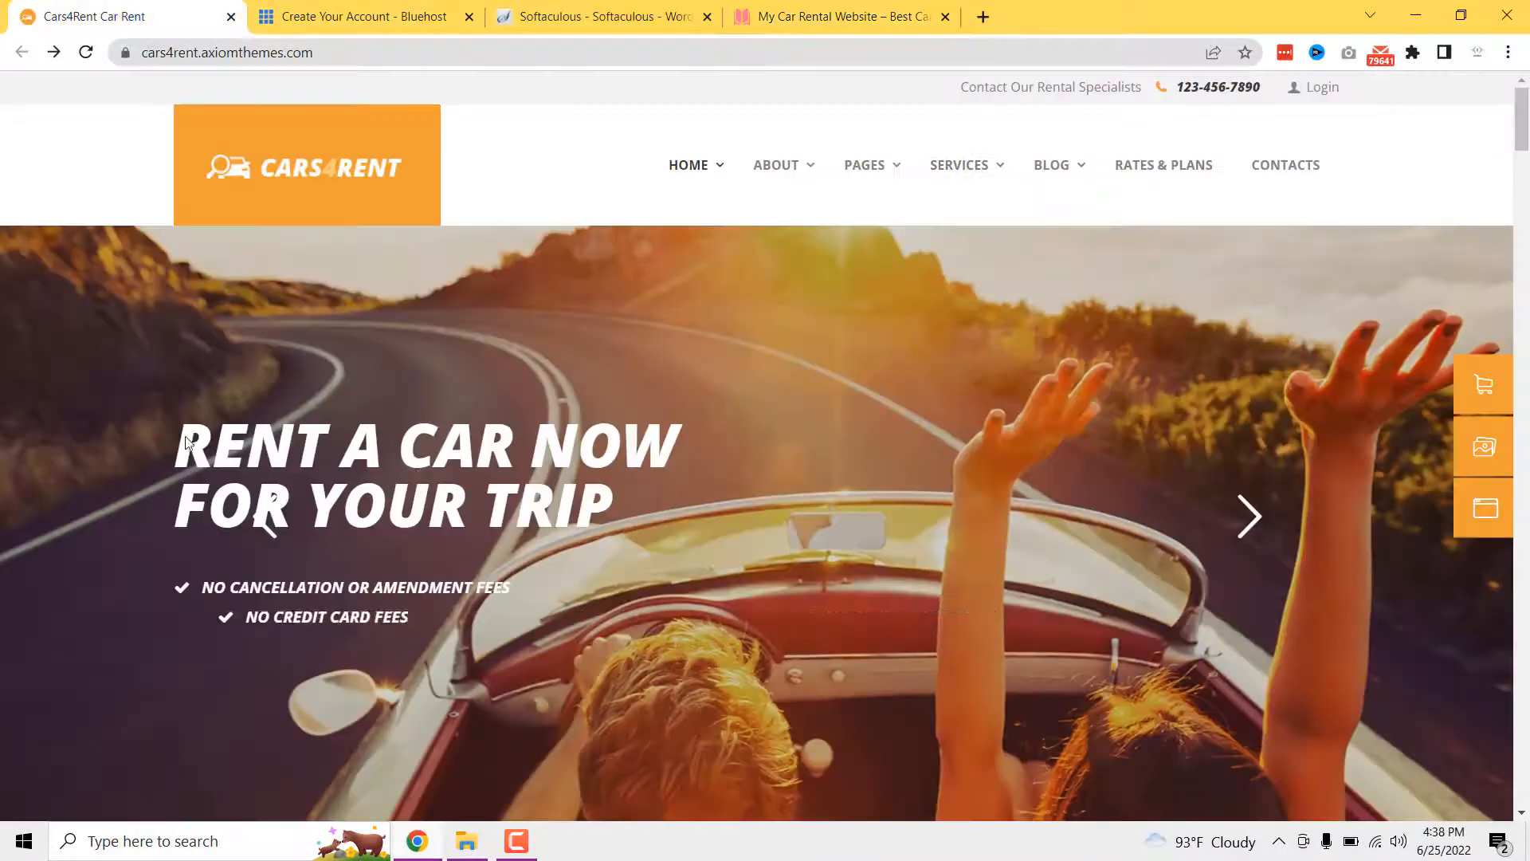
scroll(478, 419, down, 5)
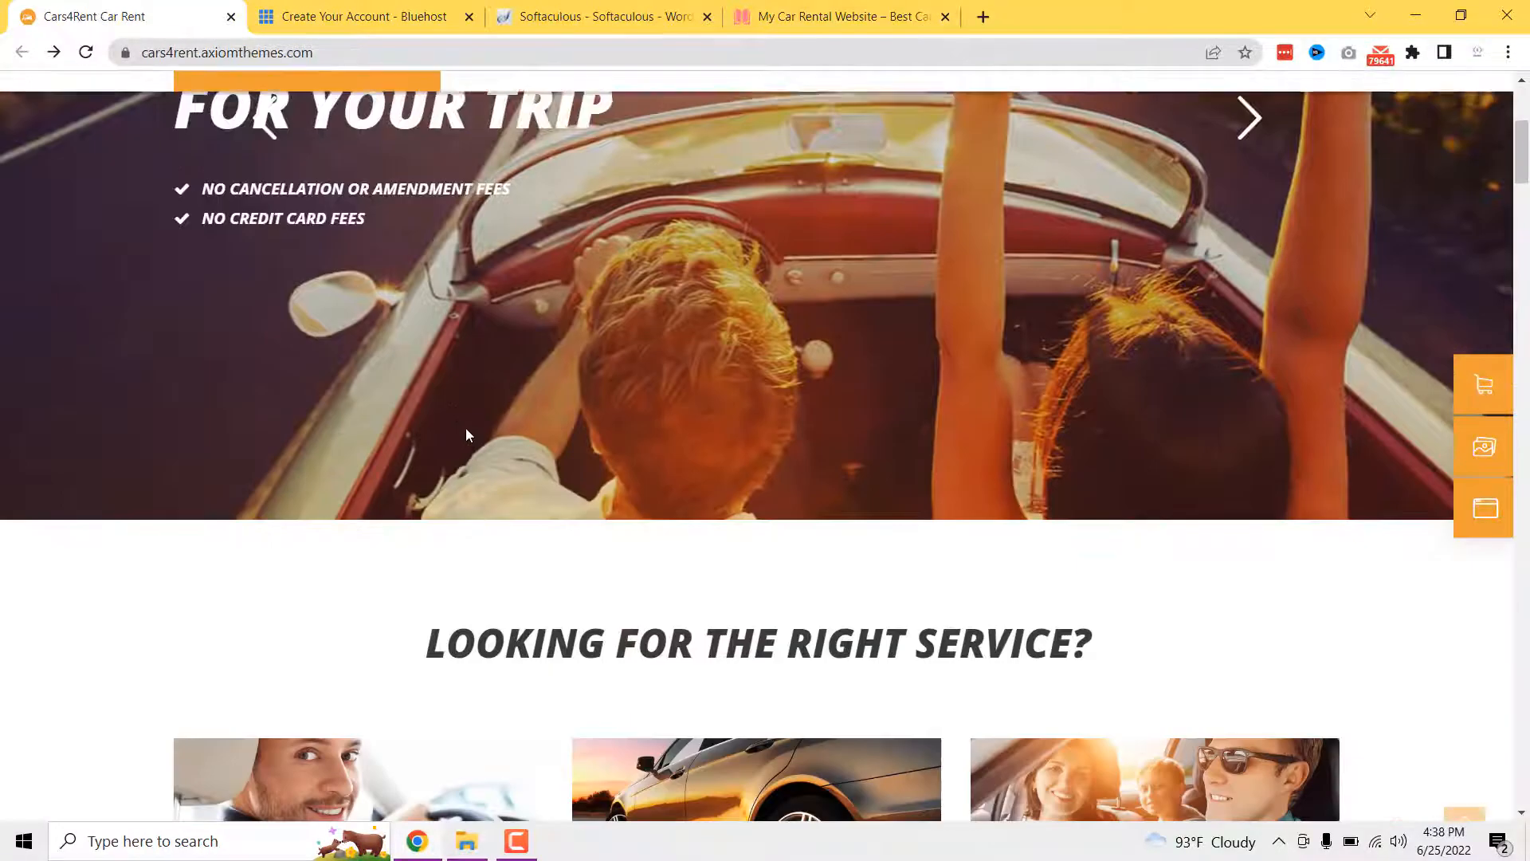
scroll(485, 414, up, 5)
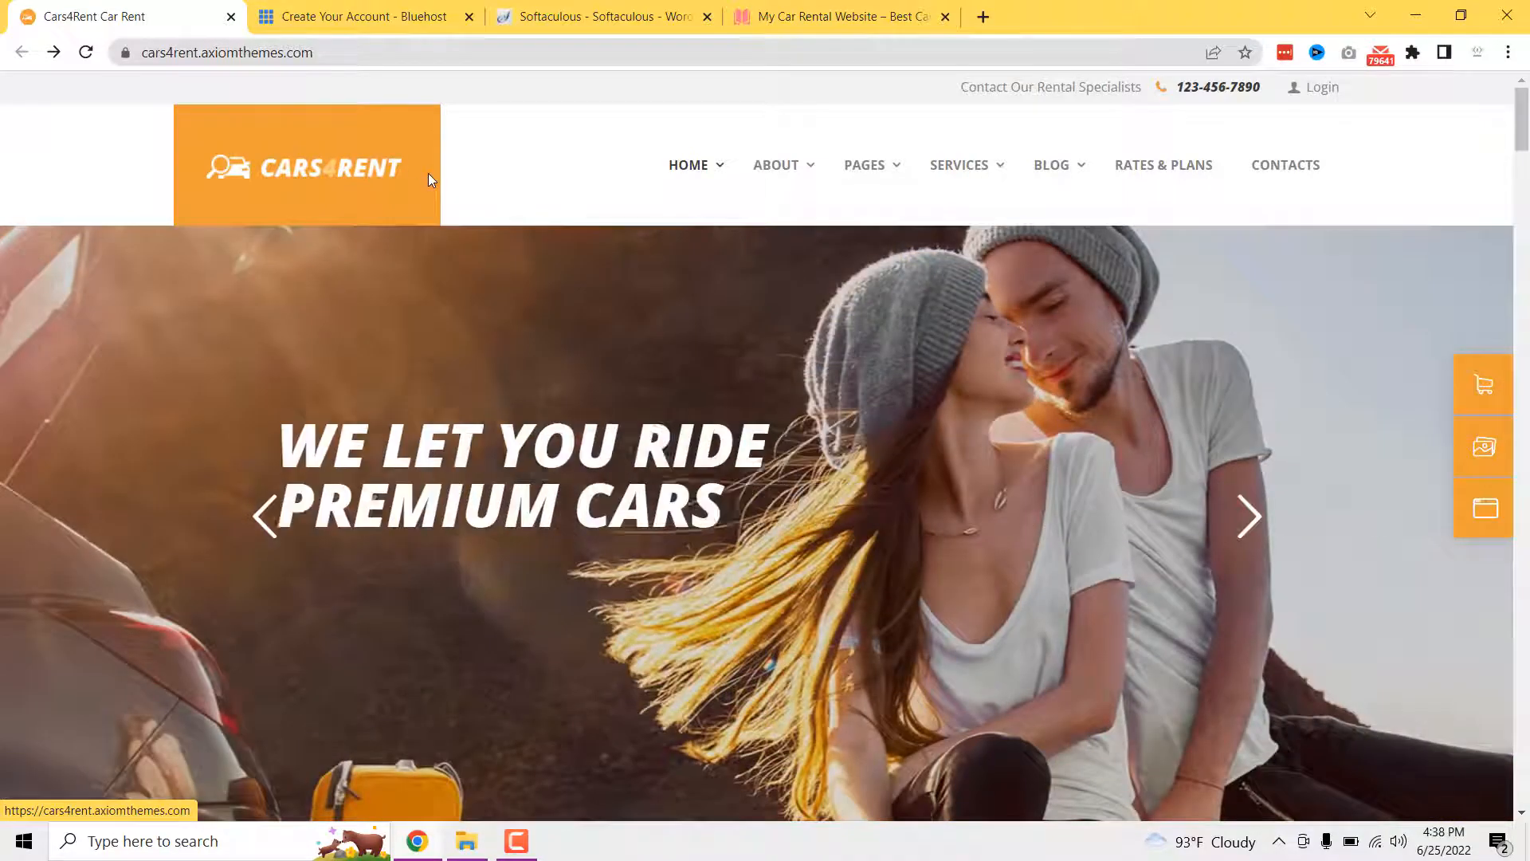
click(840, 16)
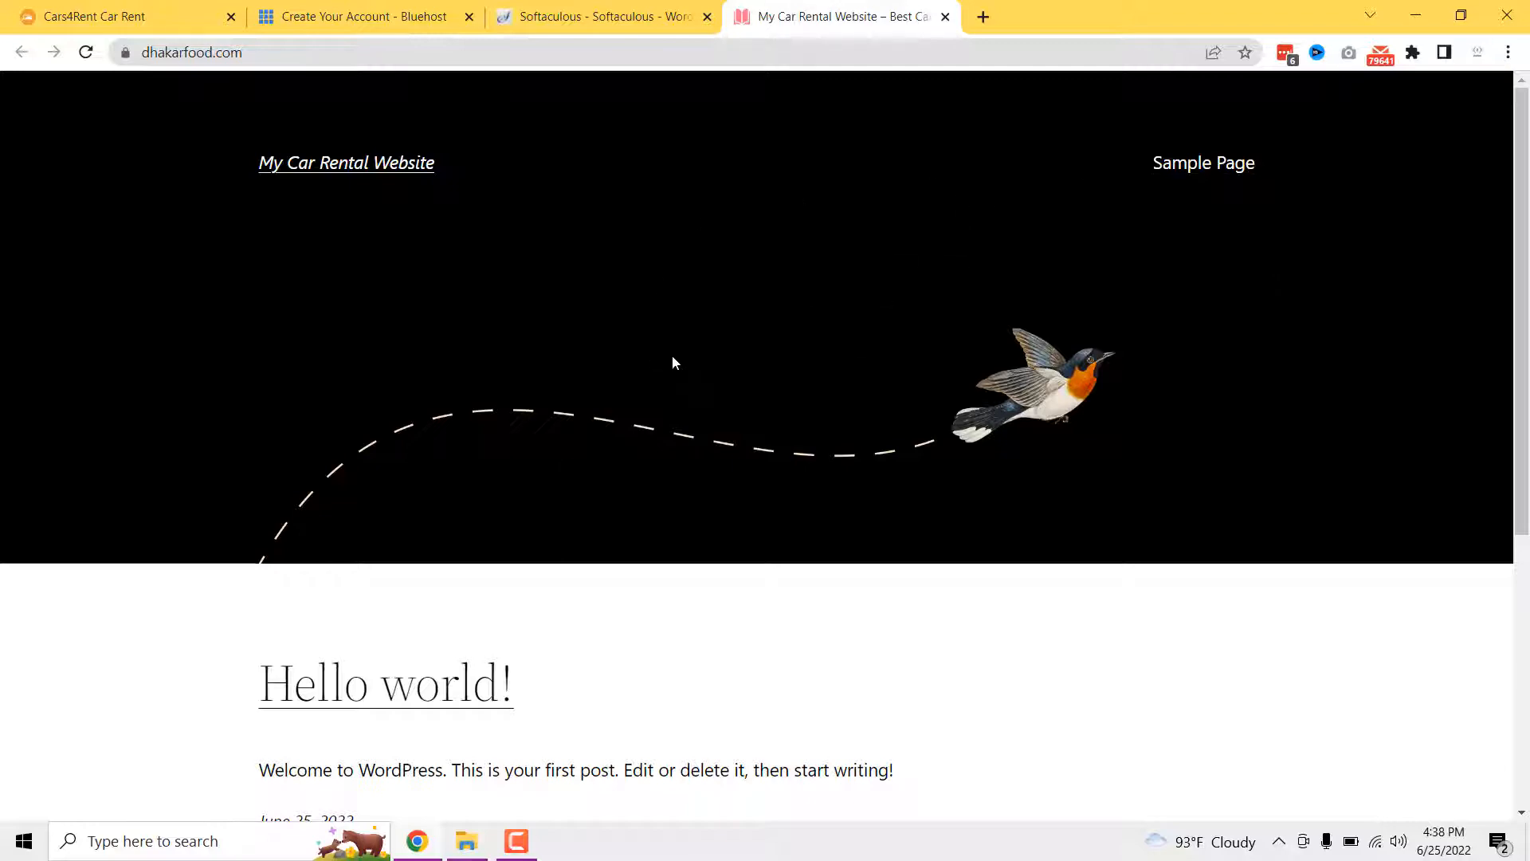
click(79, 16)
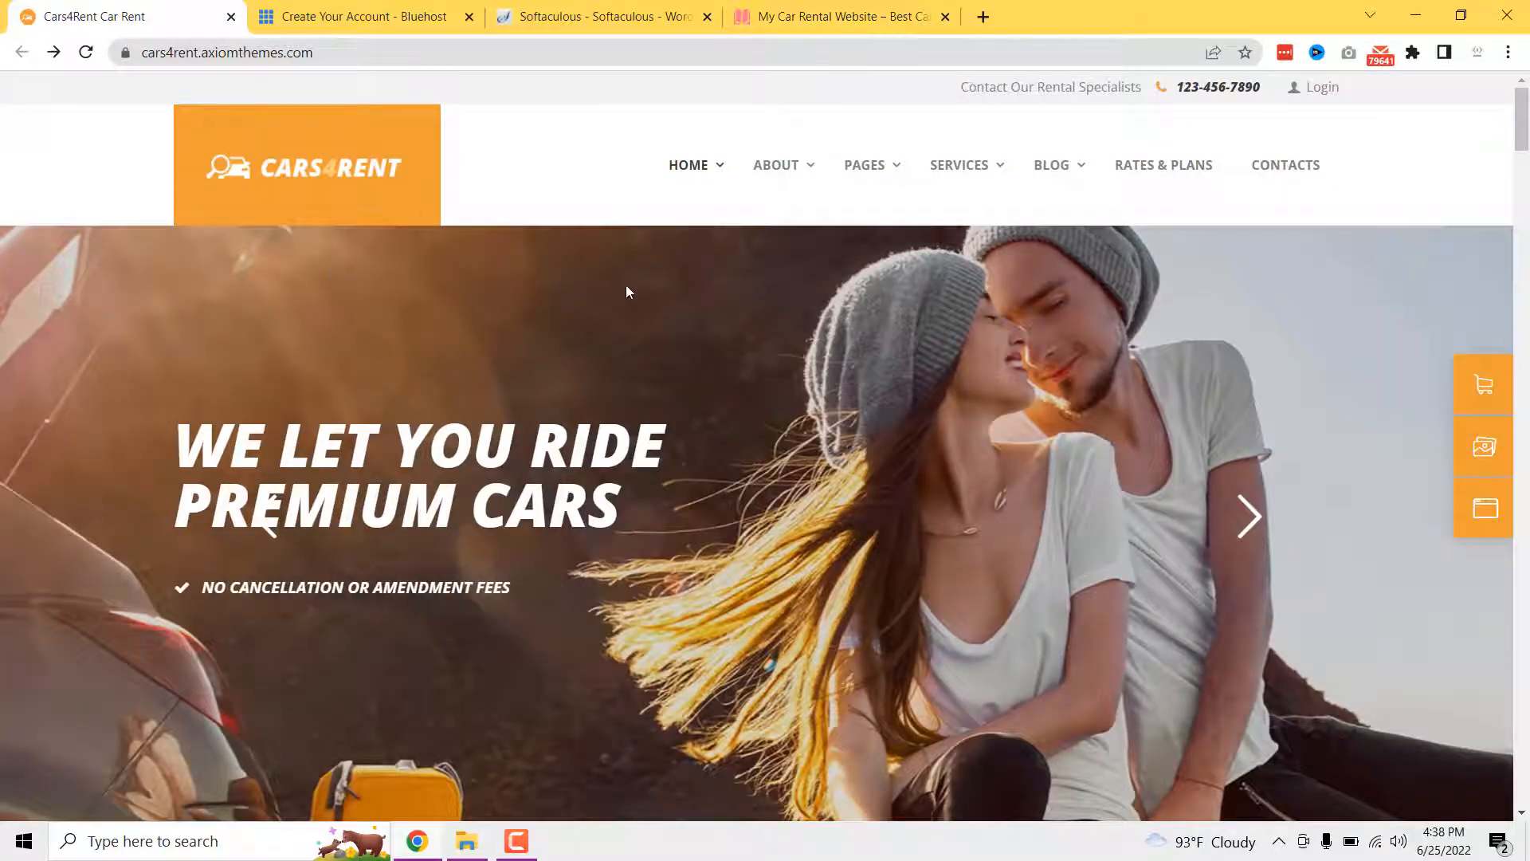
click(579, 10)
click(727, 518)
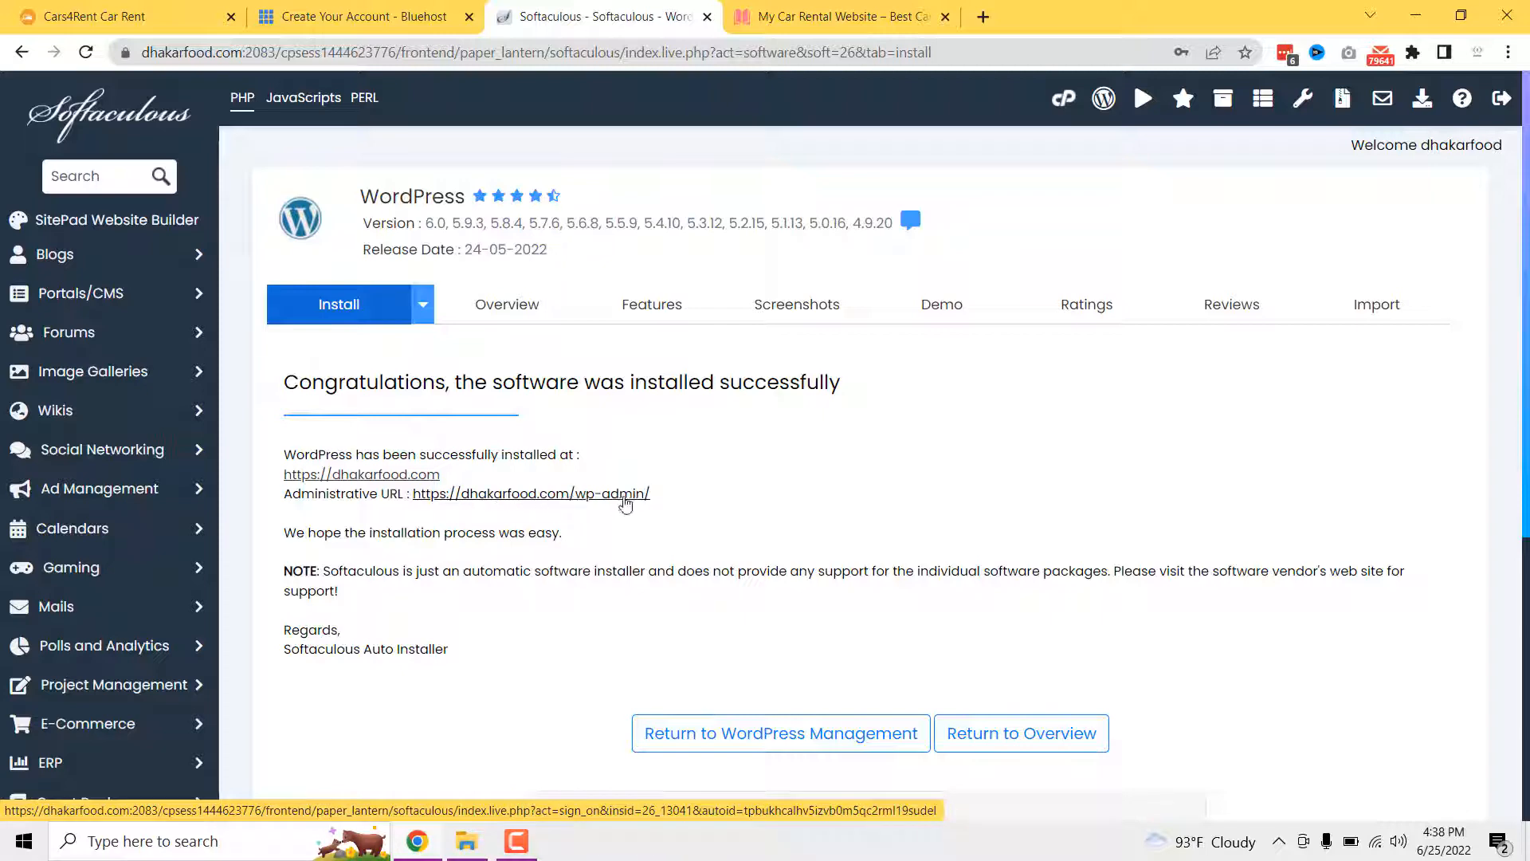
- Open the new site's wp-admin dashboard from the success page
click(622, 499)
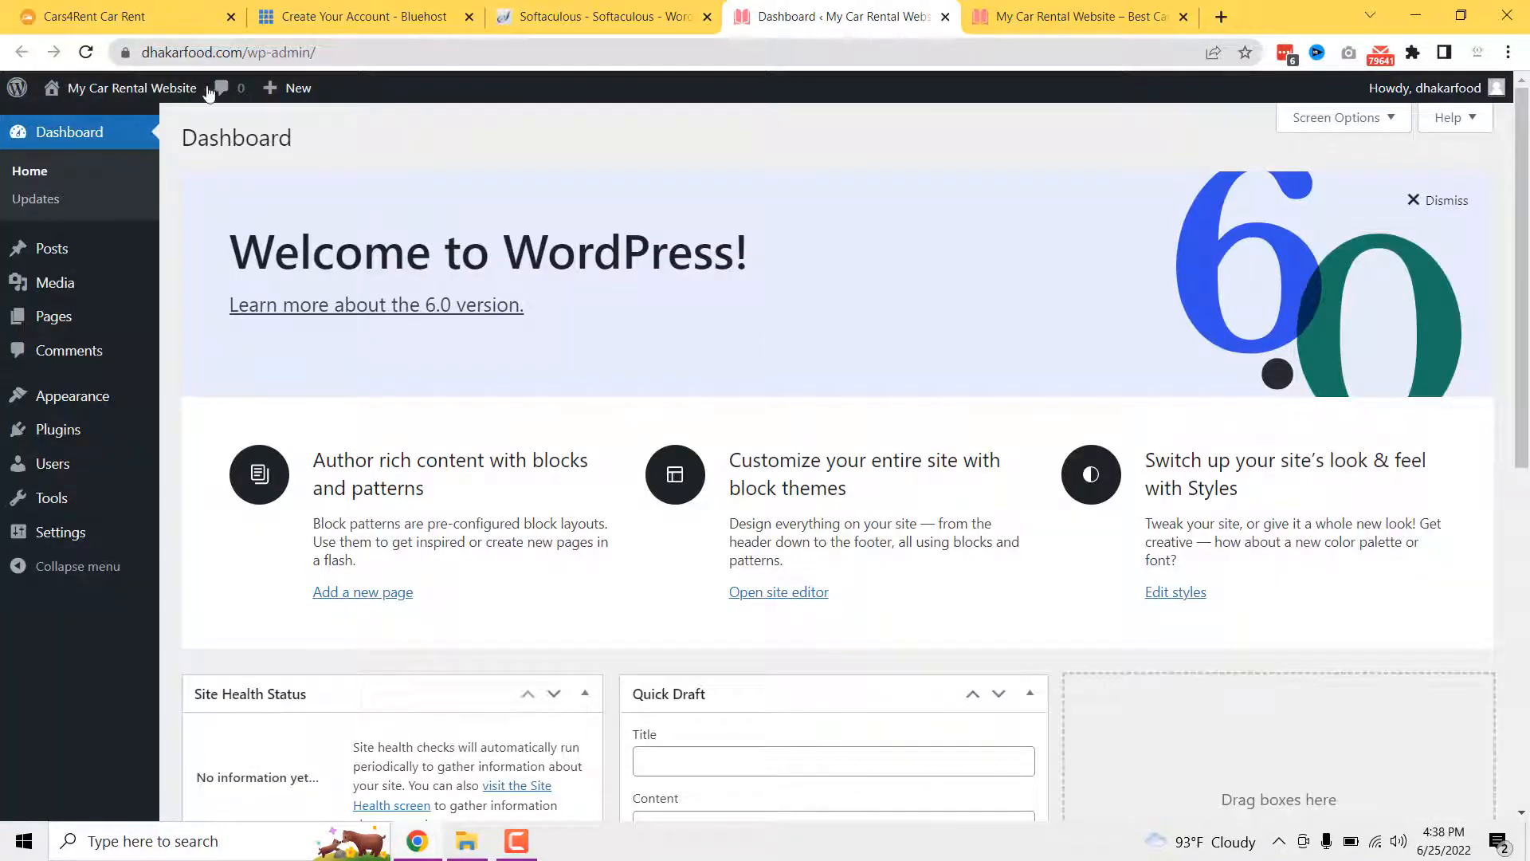
drag(215, 52, 315, 57)
click(314, 56)
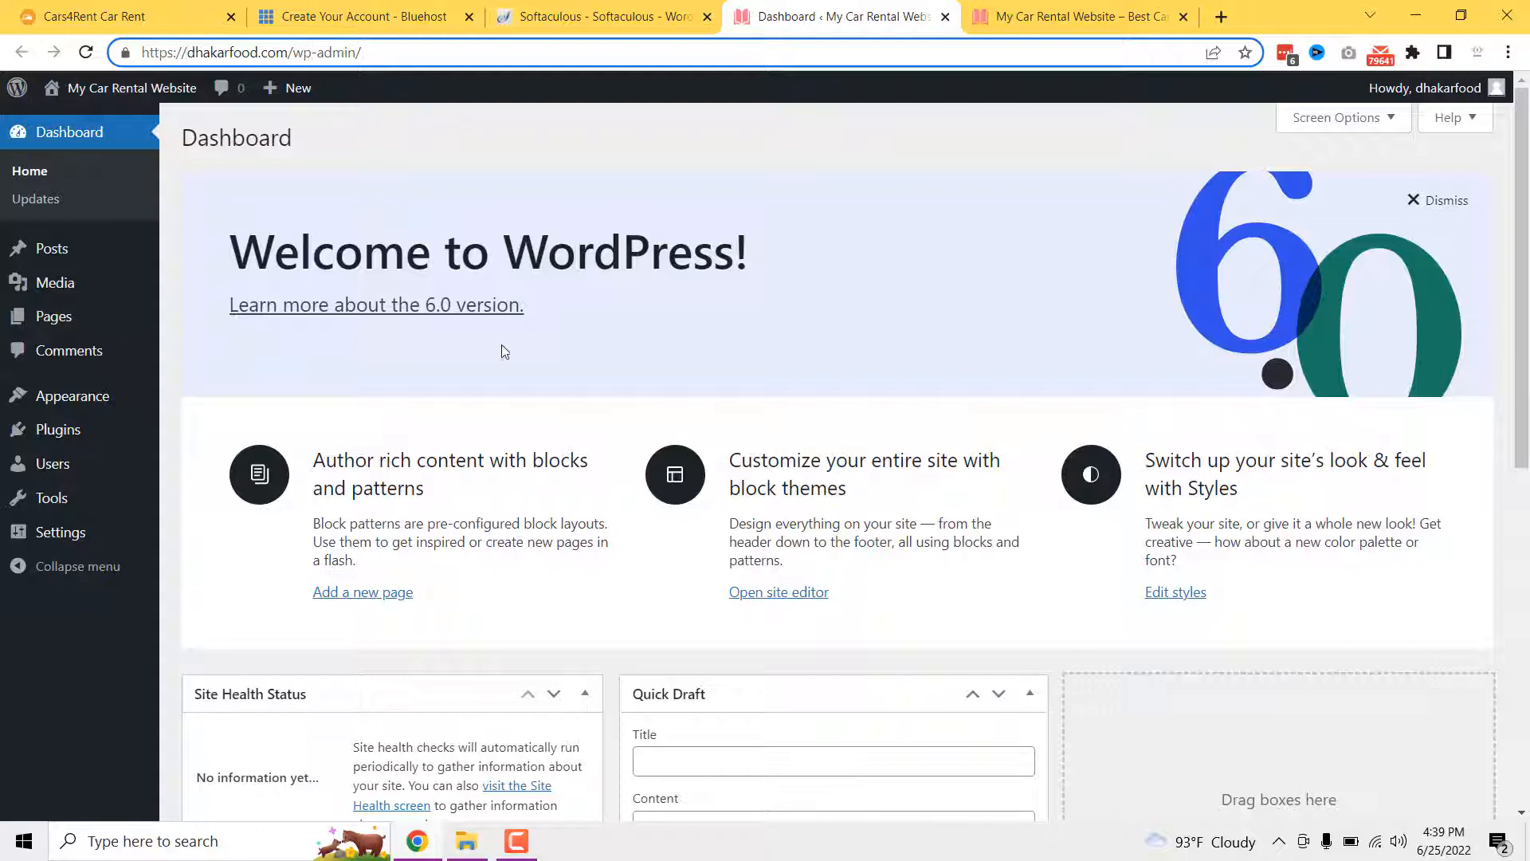
- Go to Appearance > Themes > Add New and reveal the Upload Theme zip form
mouse_move(59, 406)
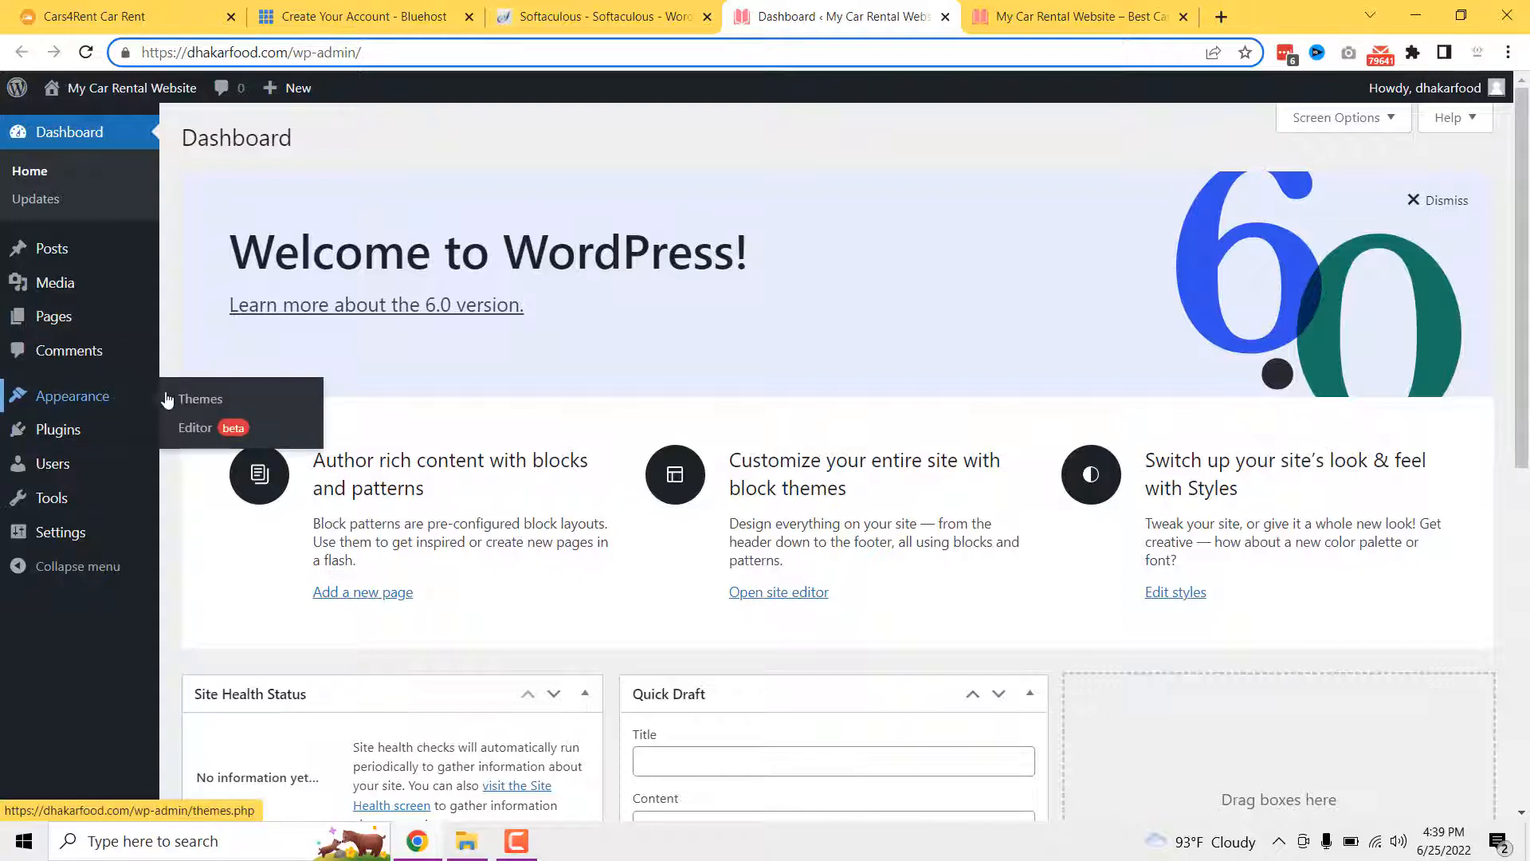
click(201, 400)
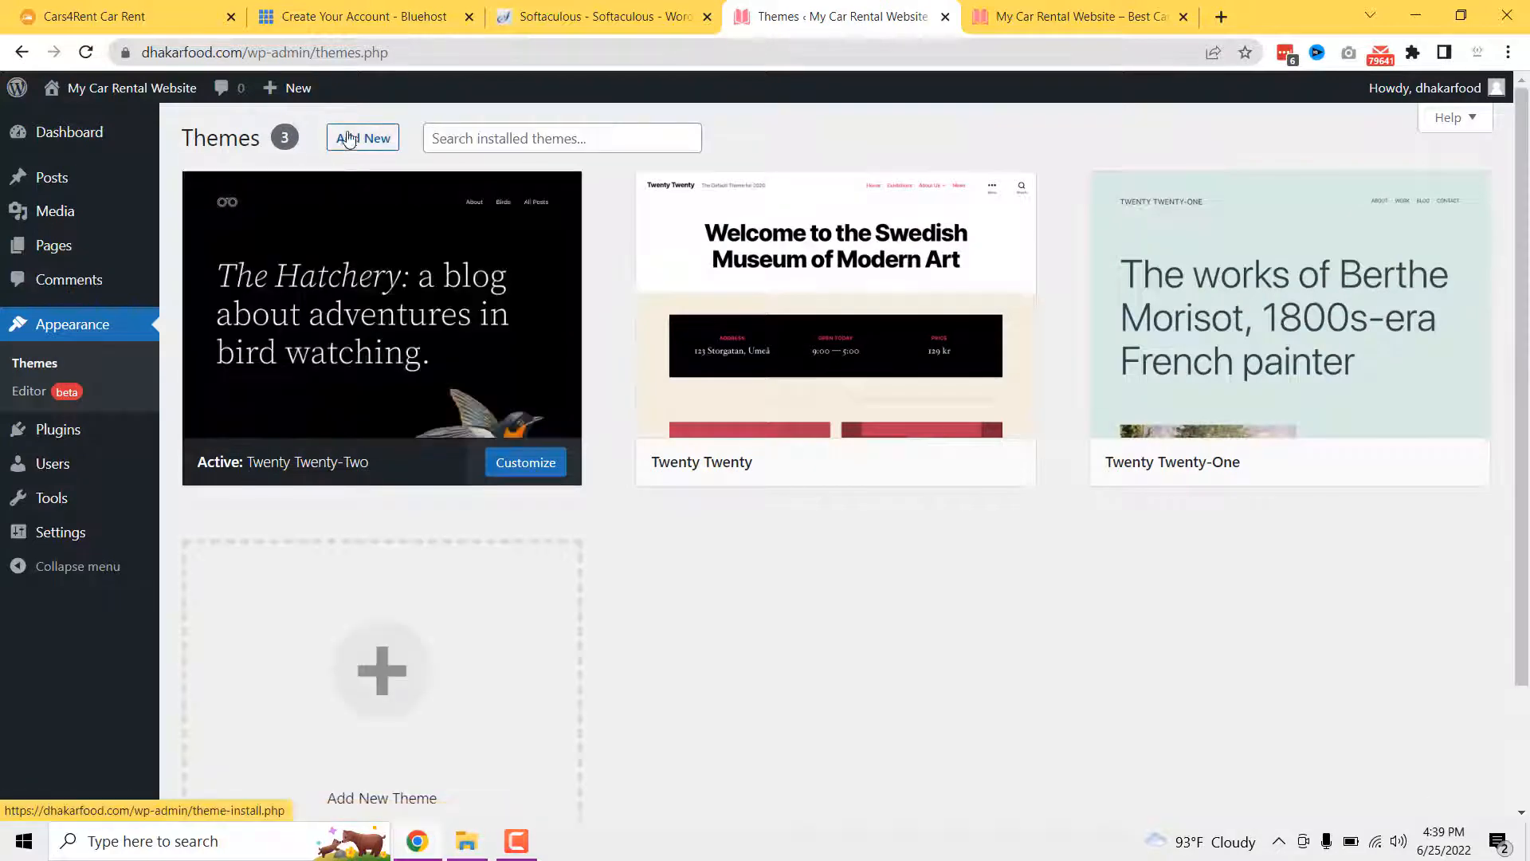
click(362, 138)
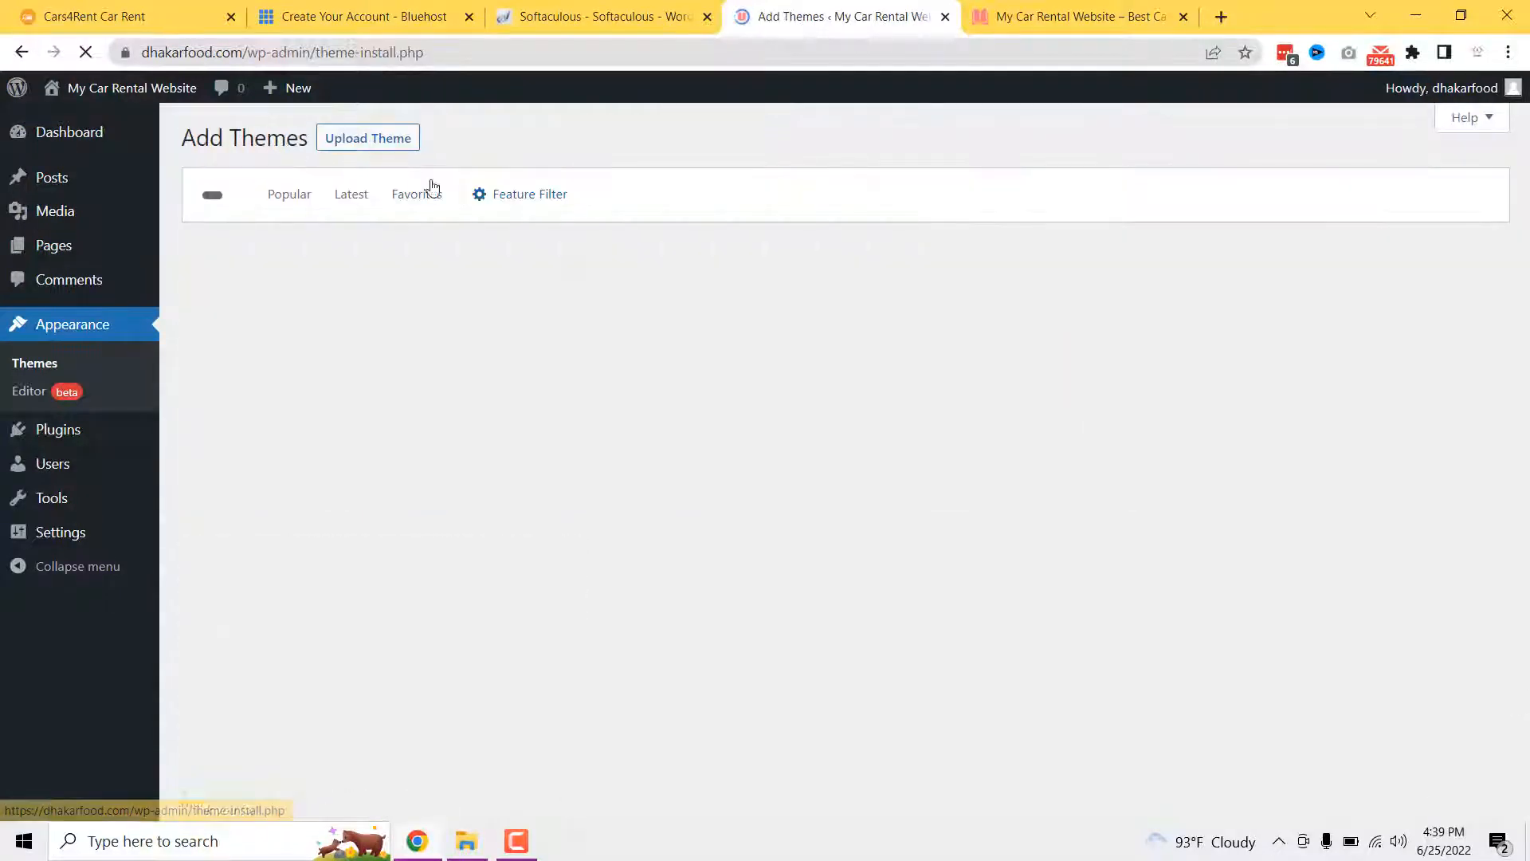
click(399, 145)
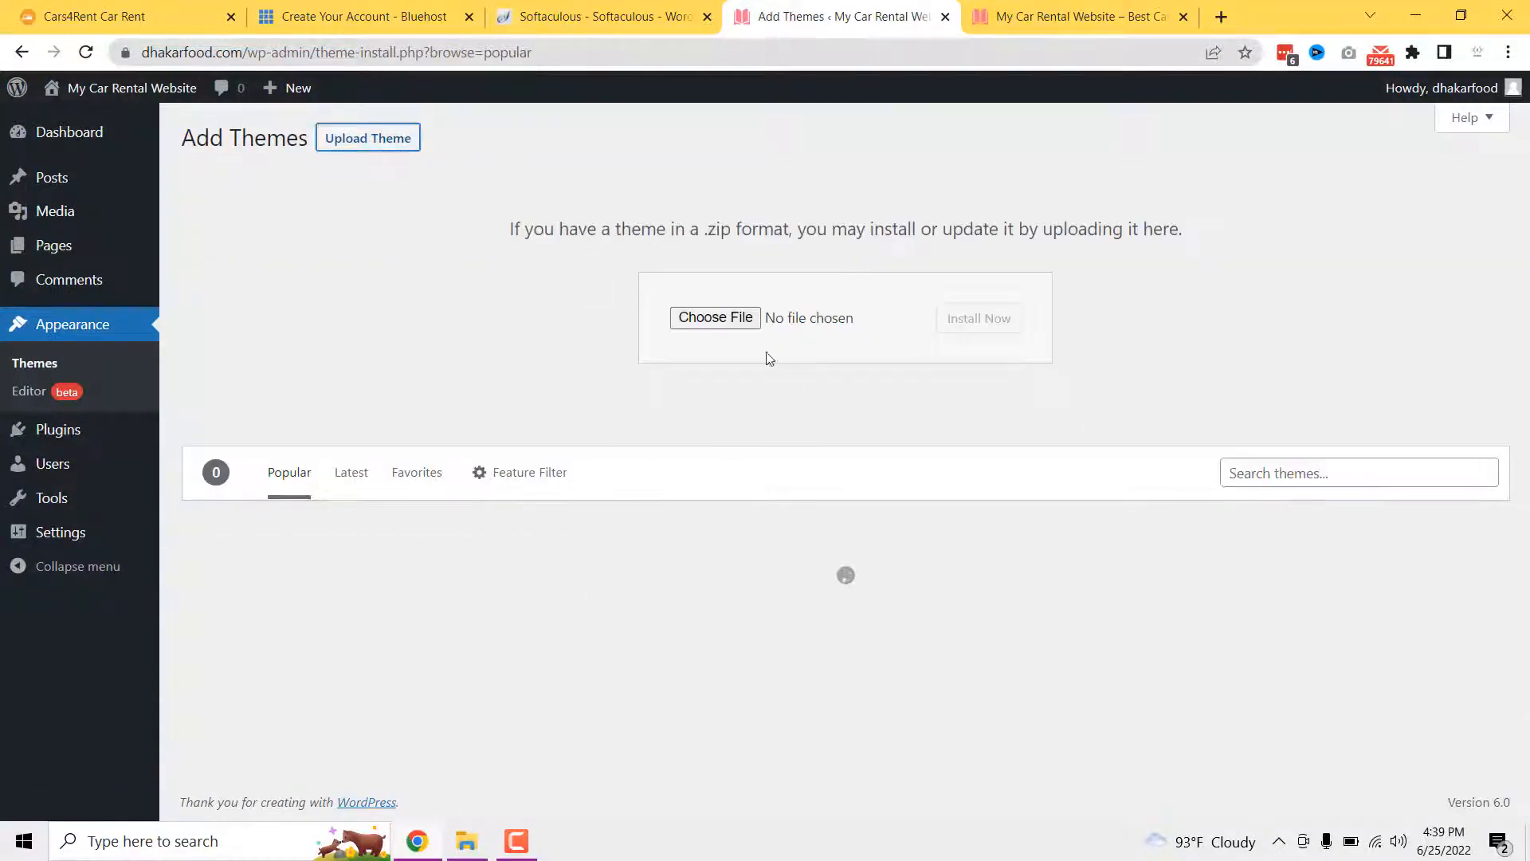
click(467, 845)
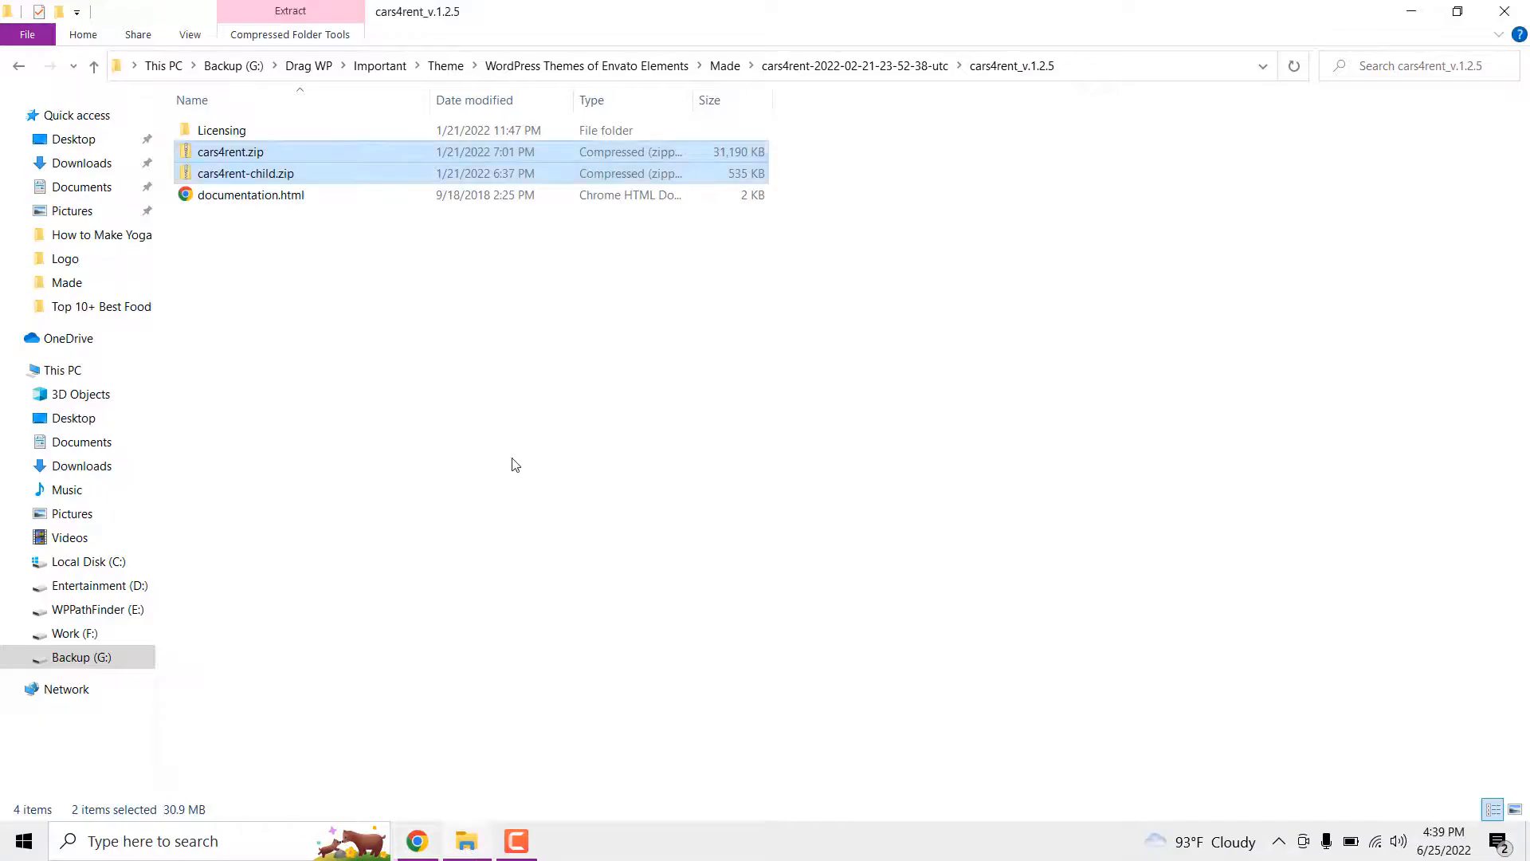
click(512, 460)
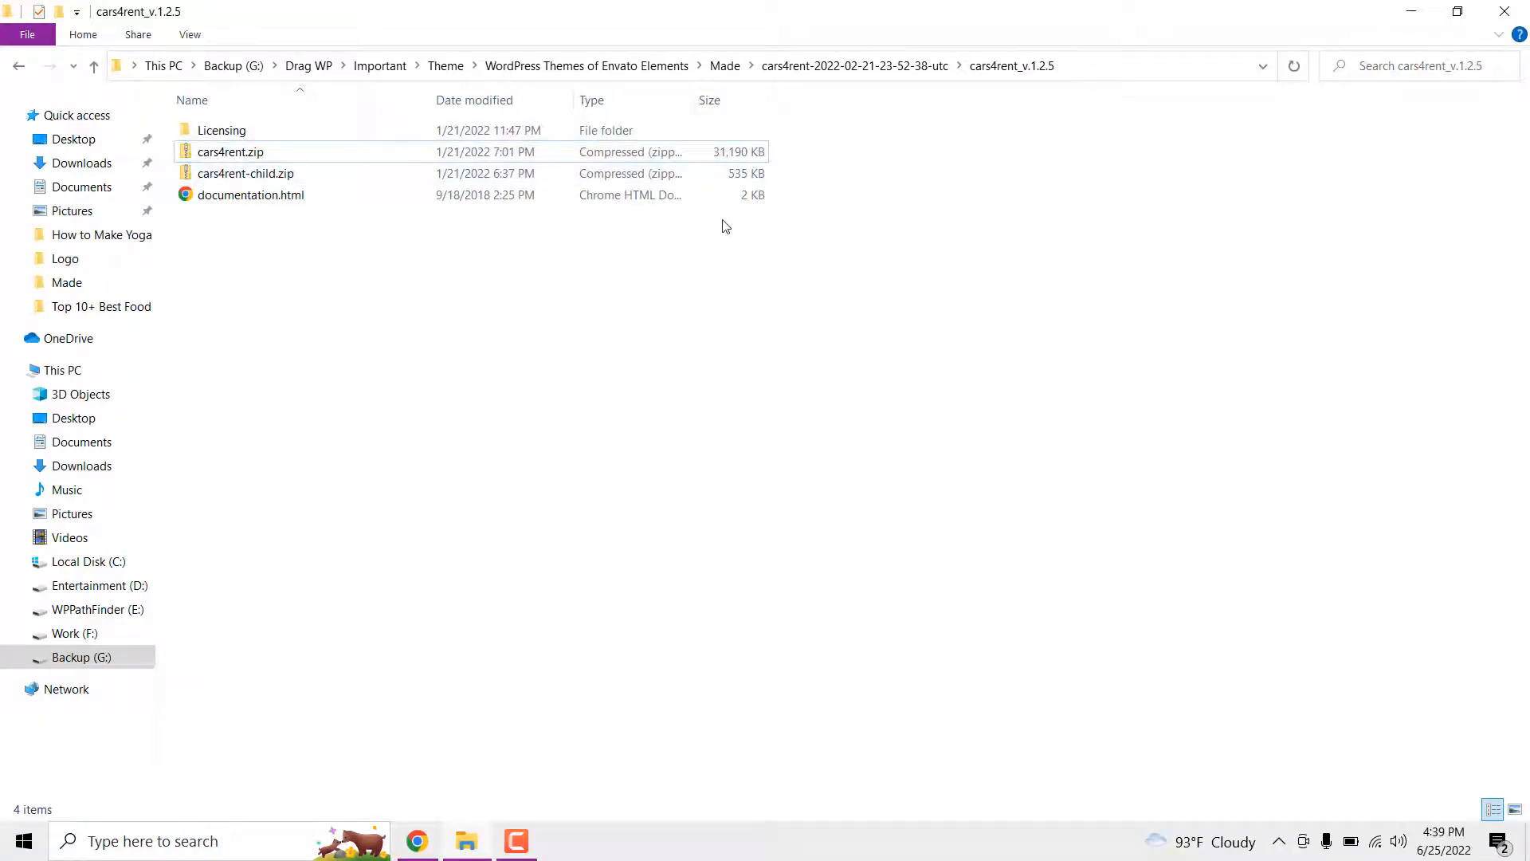
click(259, 153)
click(296, 157)
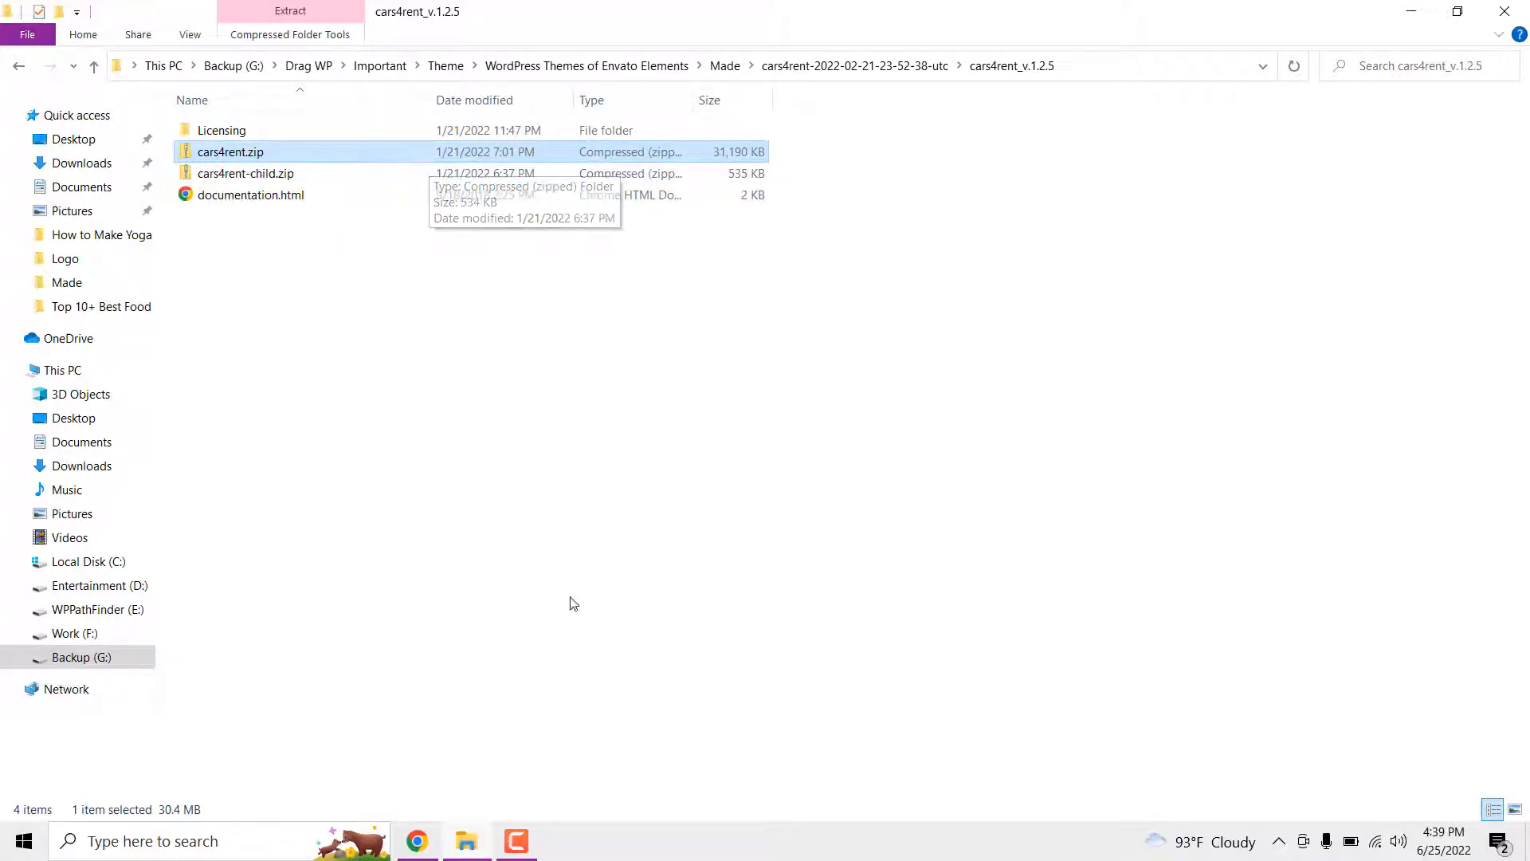
click(418, 842)
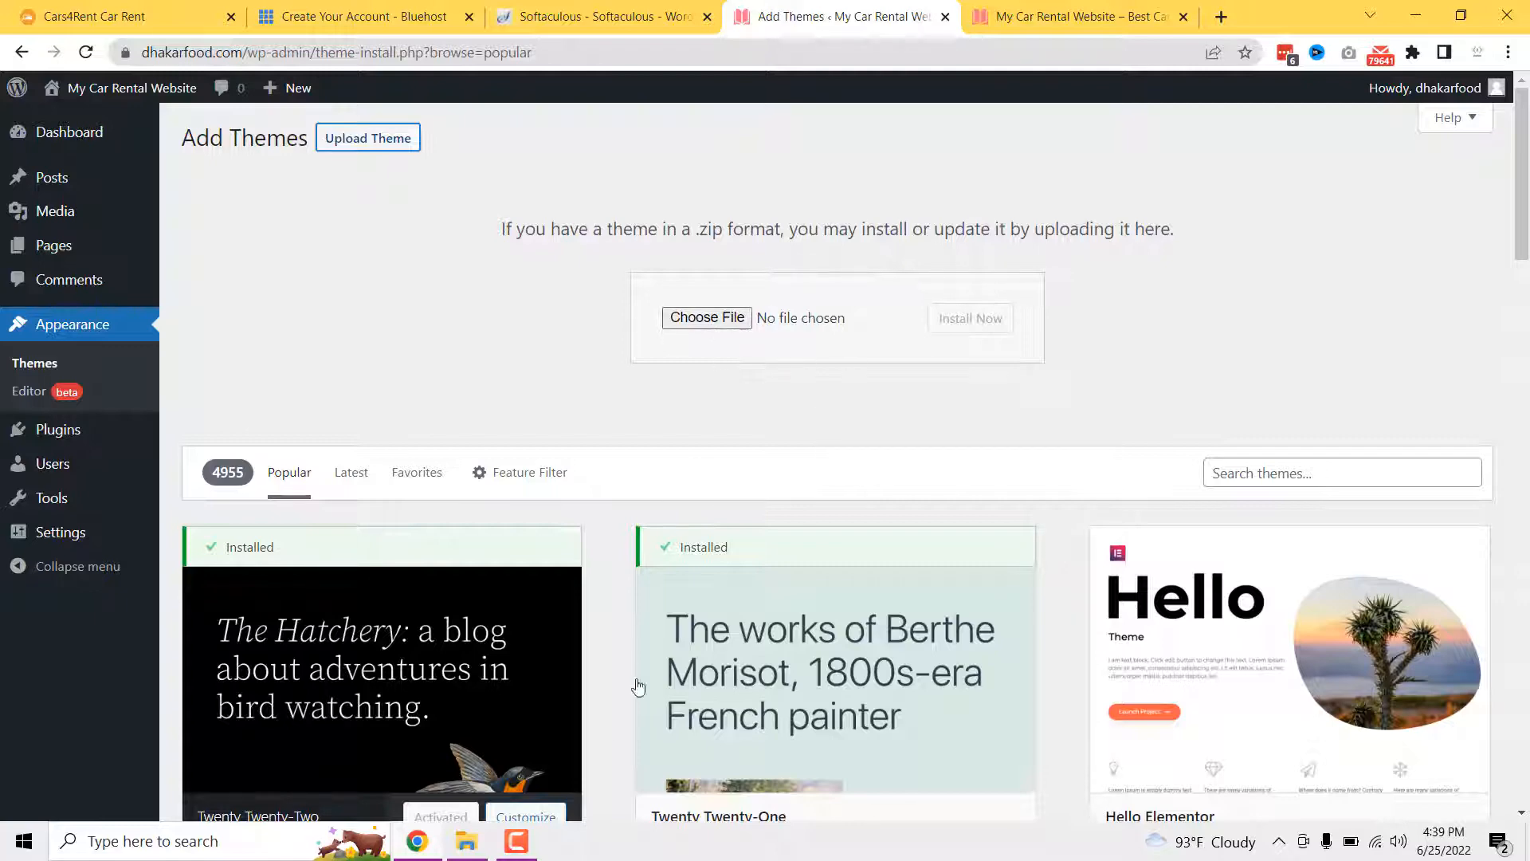
click(468, 840)
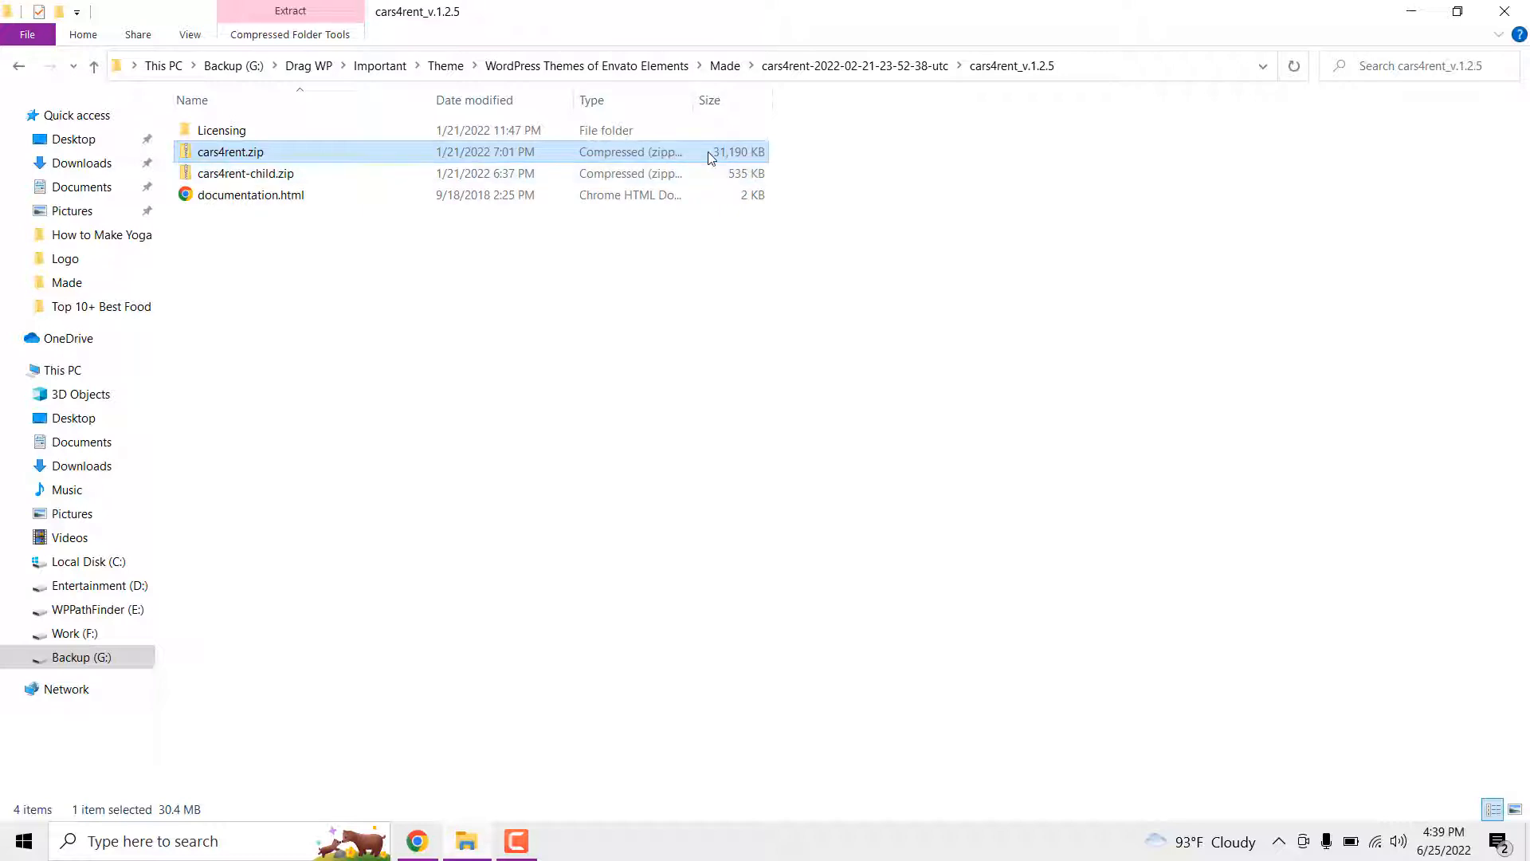
click(591, 374)
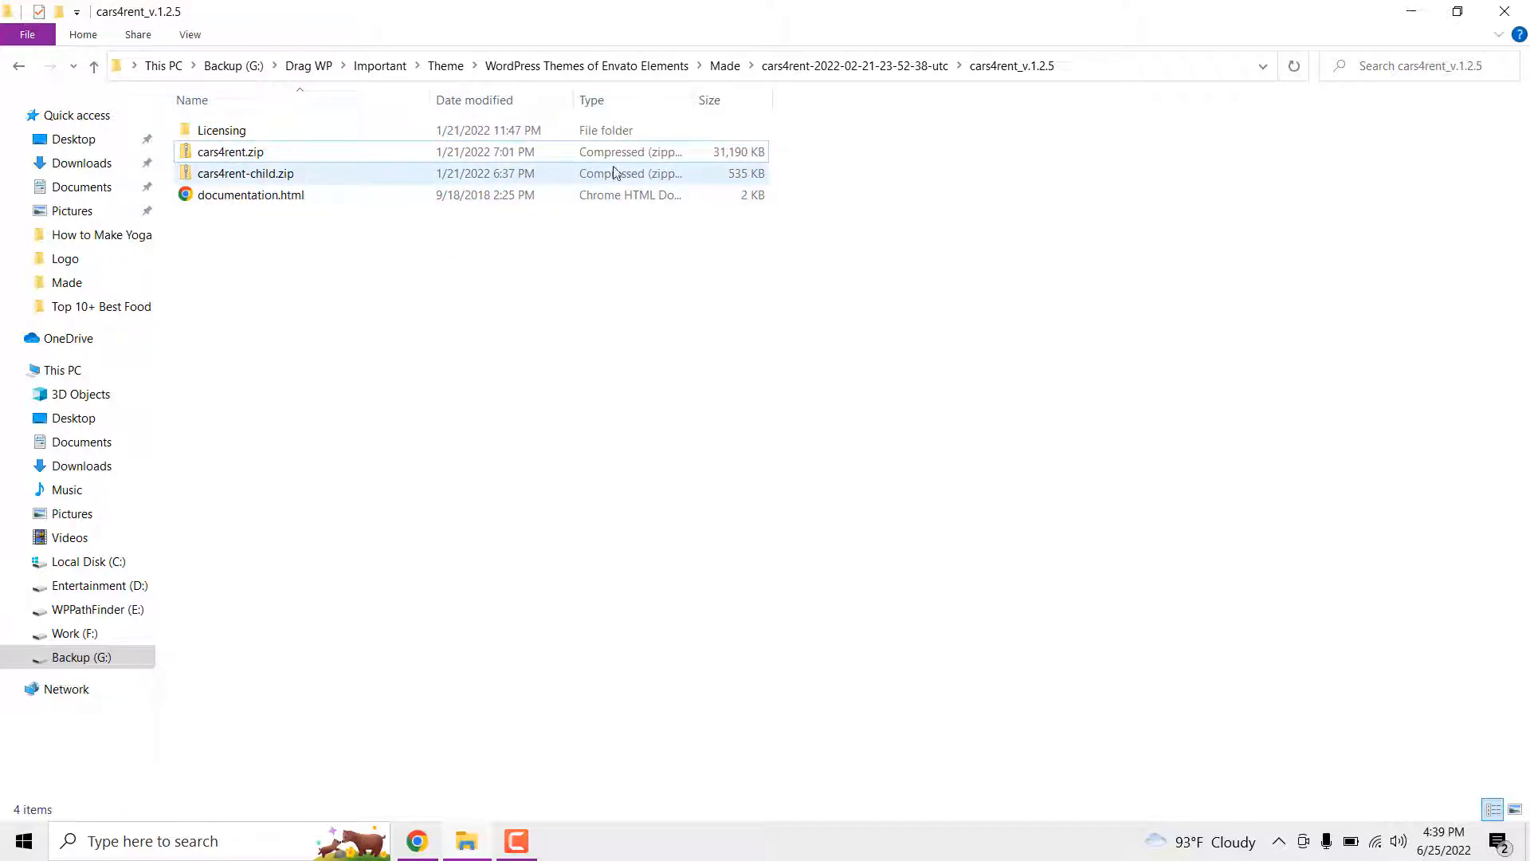
click(659, 173)
click(705, 293)
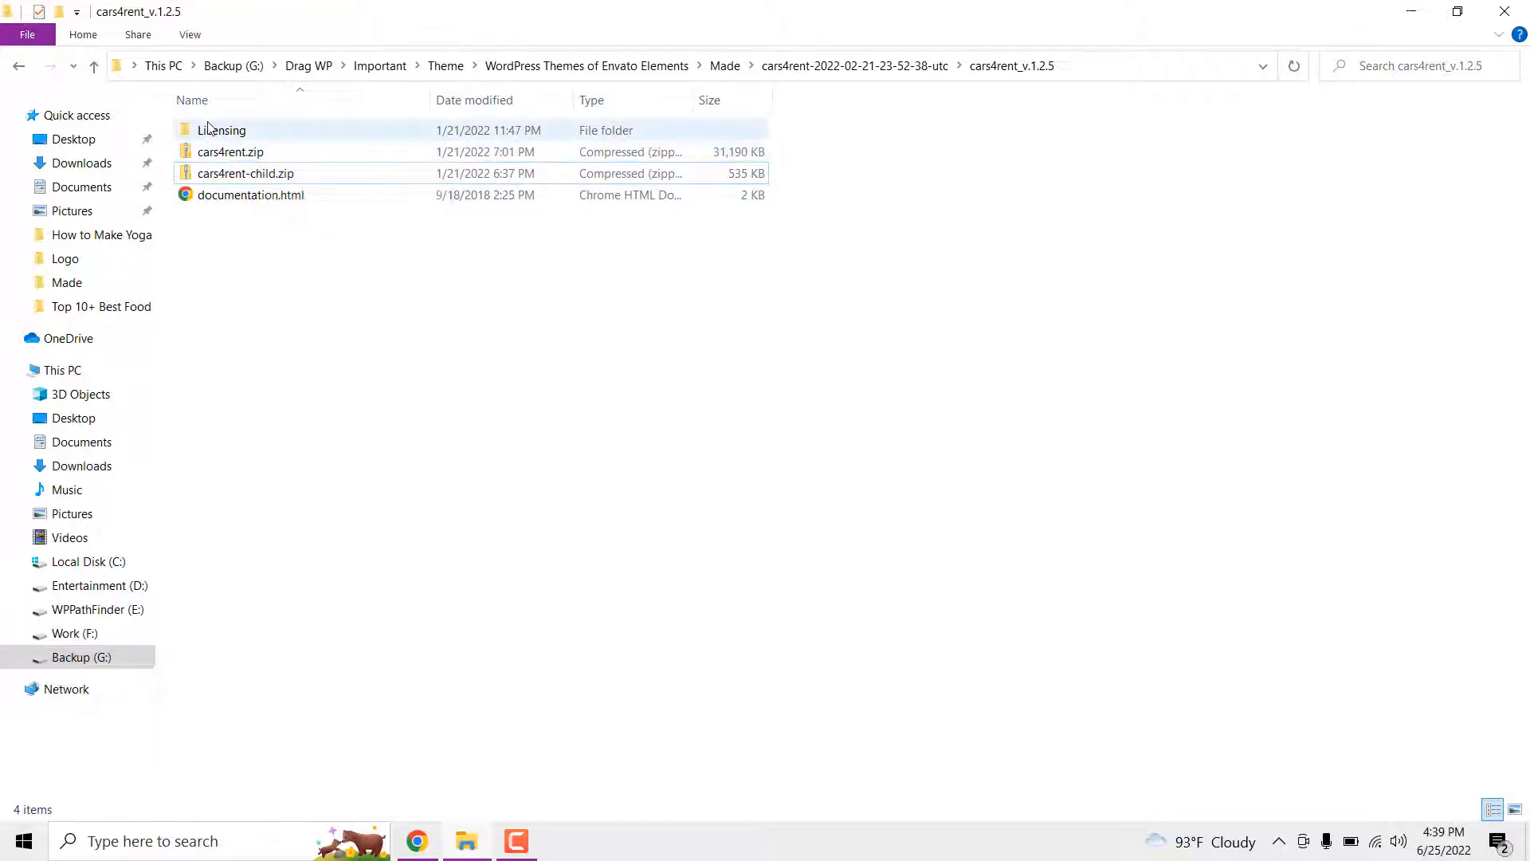
click(420, 843)
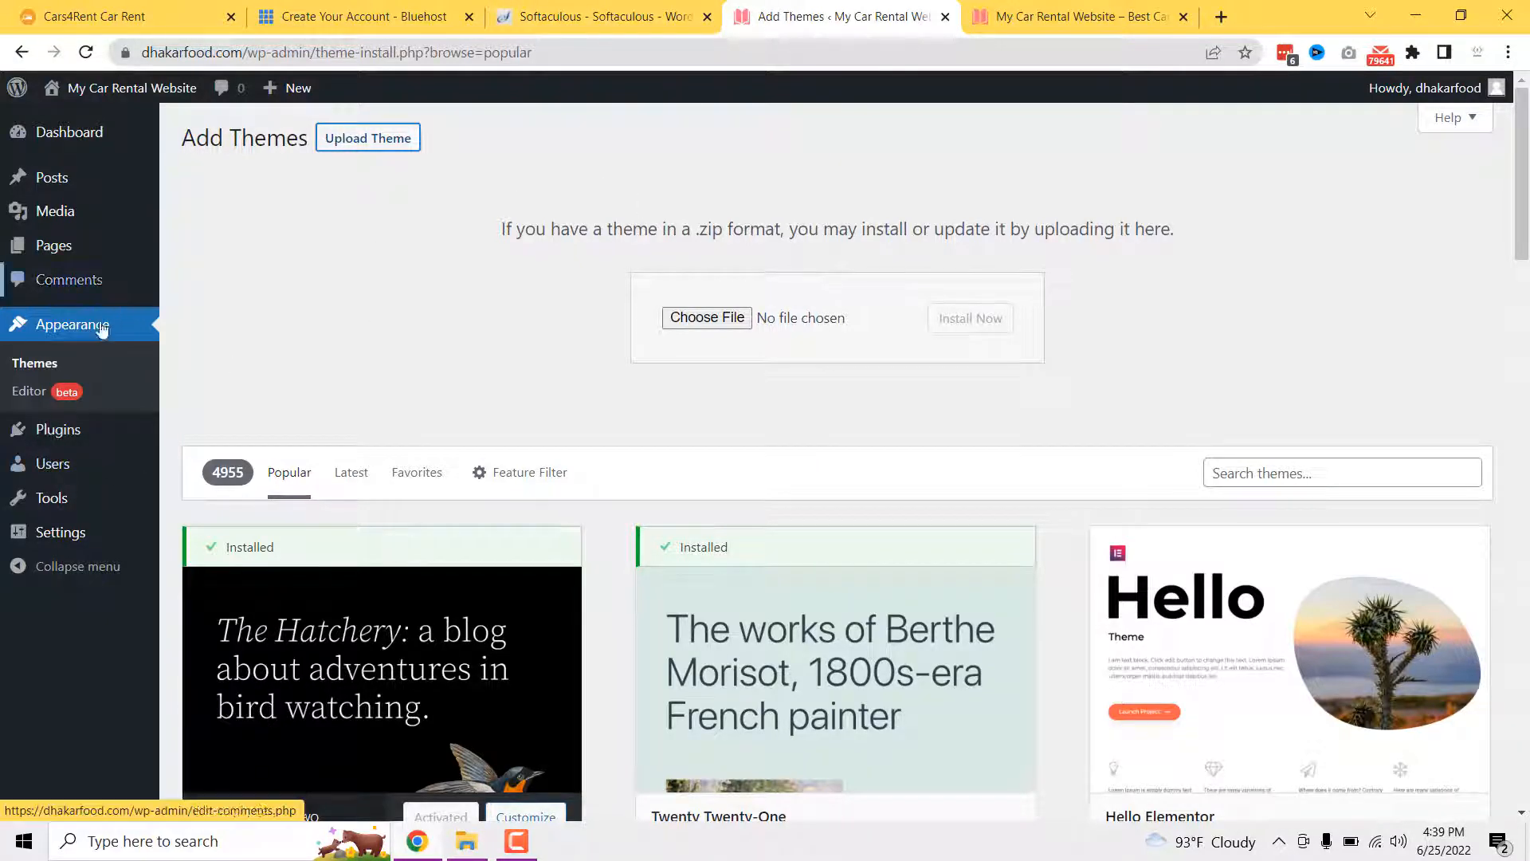
- Browse the installed Twenty Twenty, Twenty Twenty-One and Twenty Twenty-Two themes, then return to Softaculous's success page
click(48, 364)
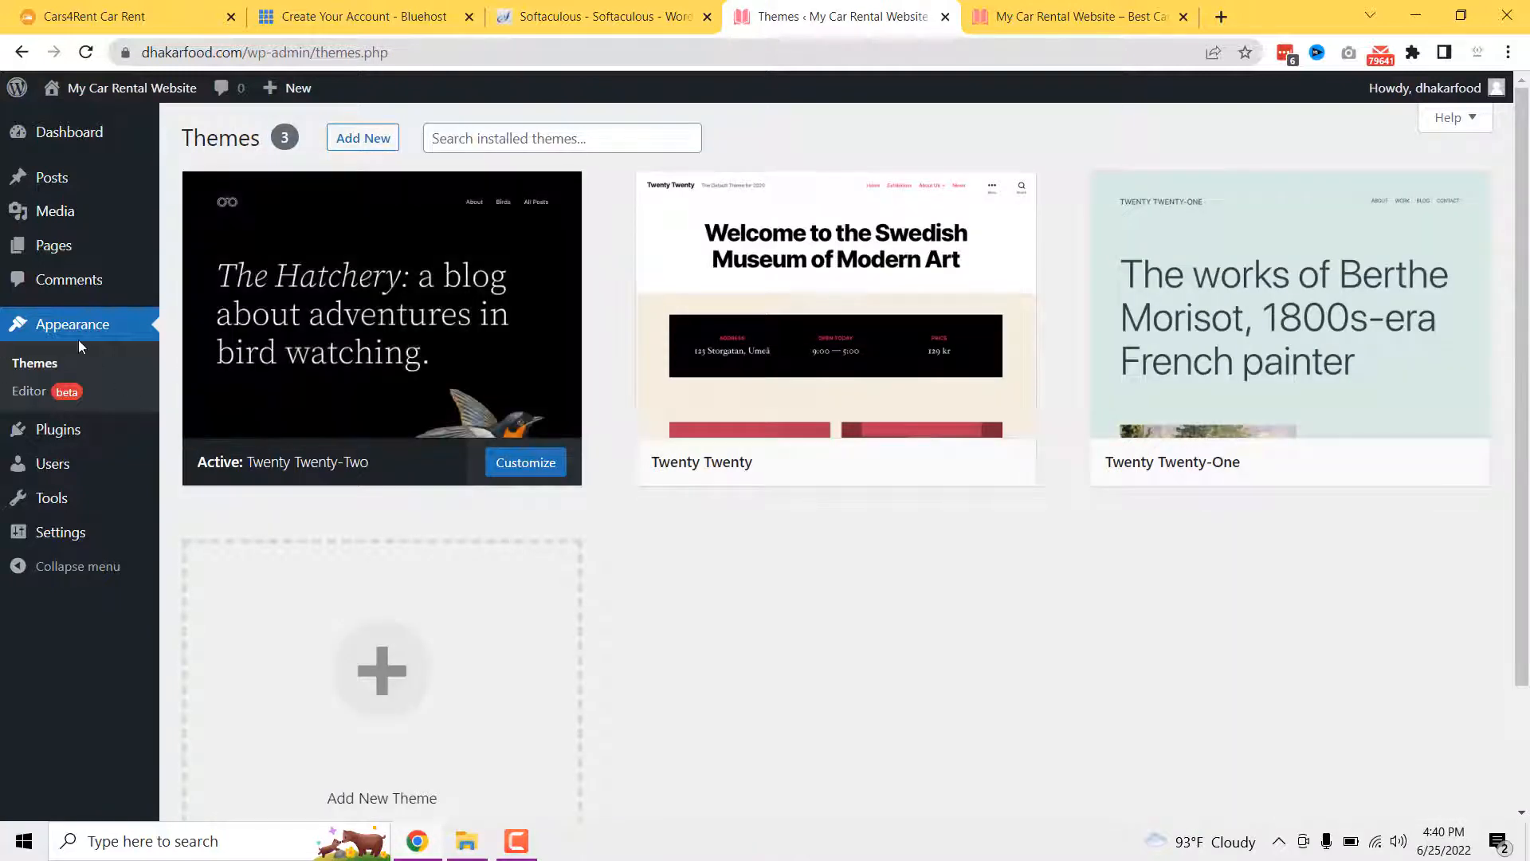
mouse_move(309, 246)
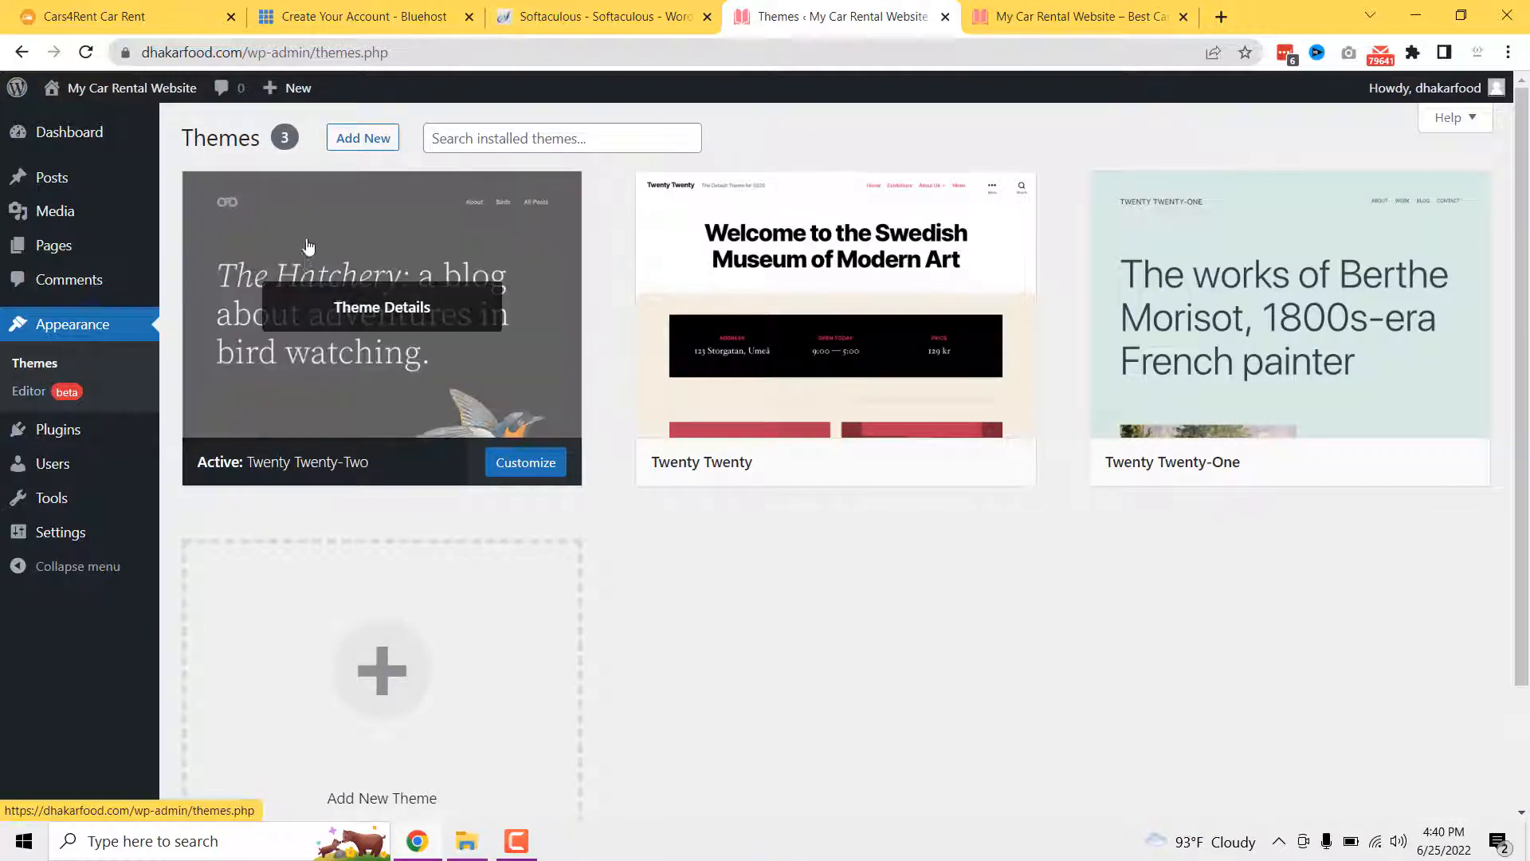
mouse_move(1318, 431)
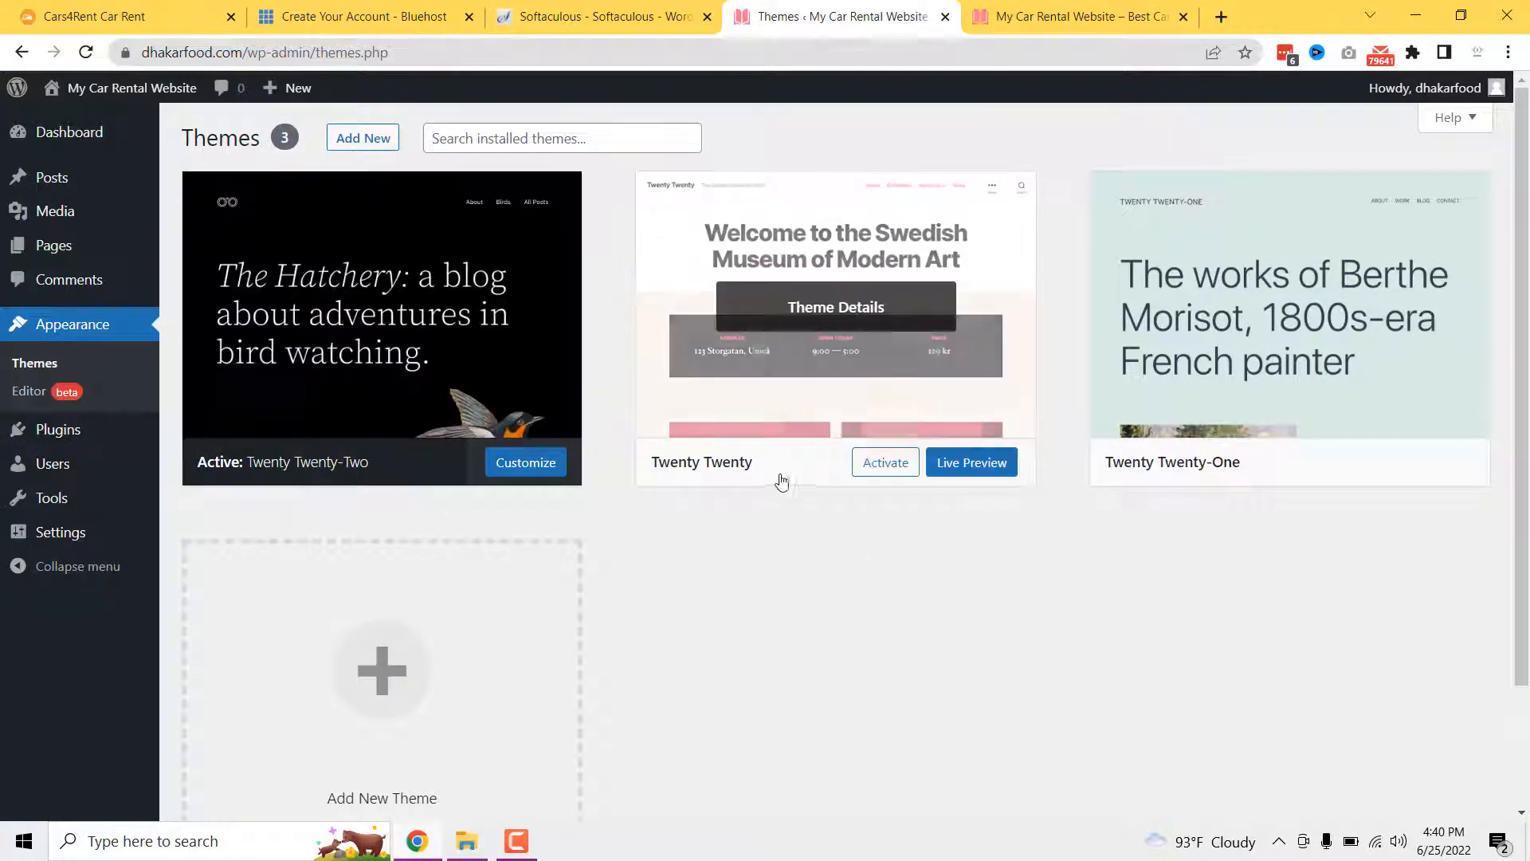
mouse_move(1232, 479)
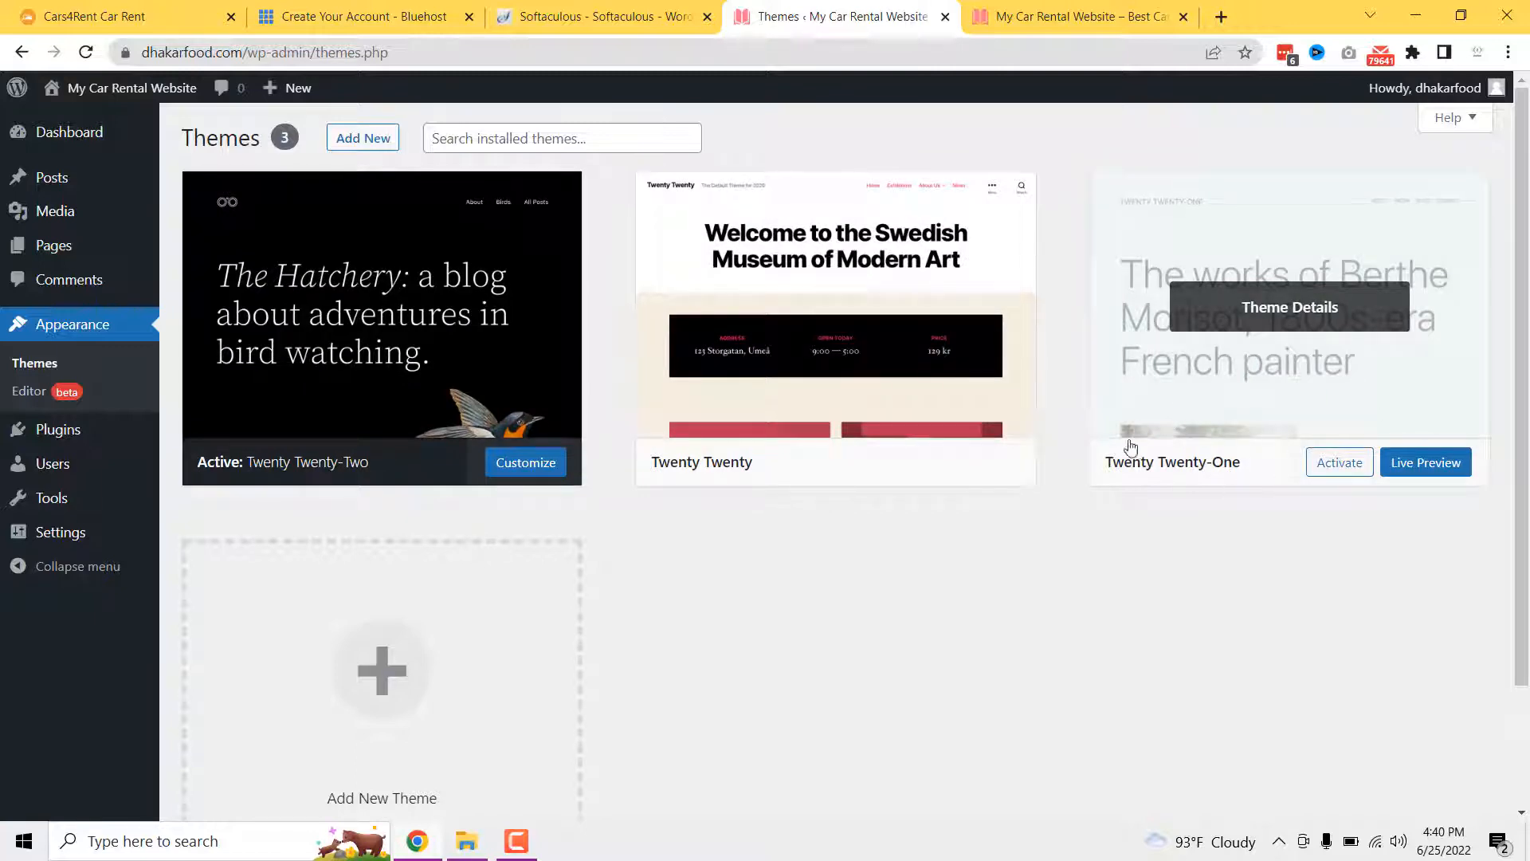
mouse_move(745, 451)
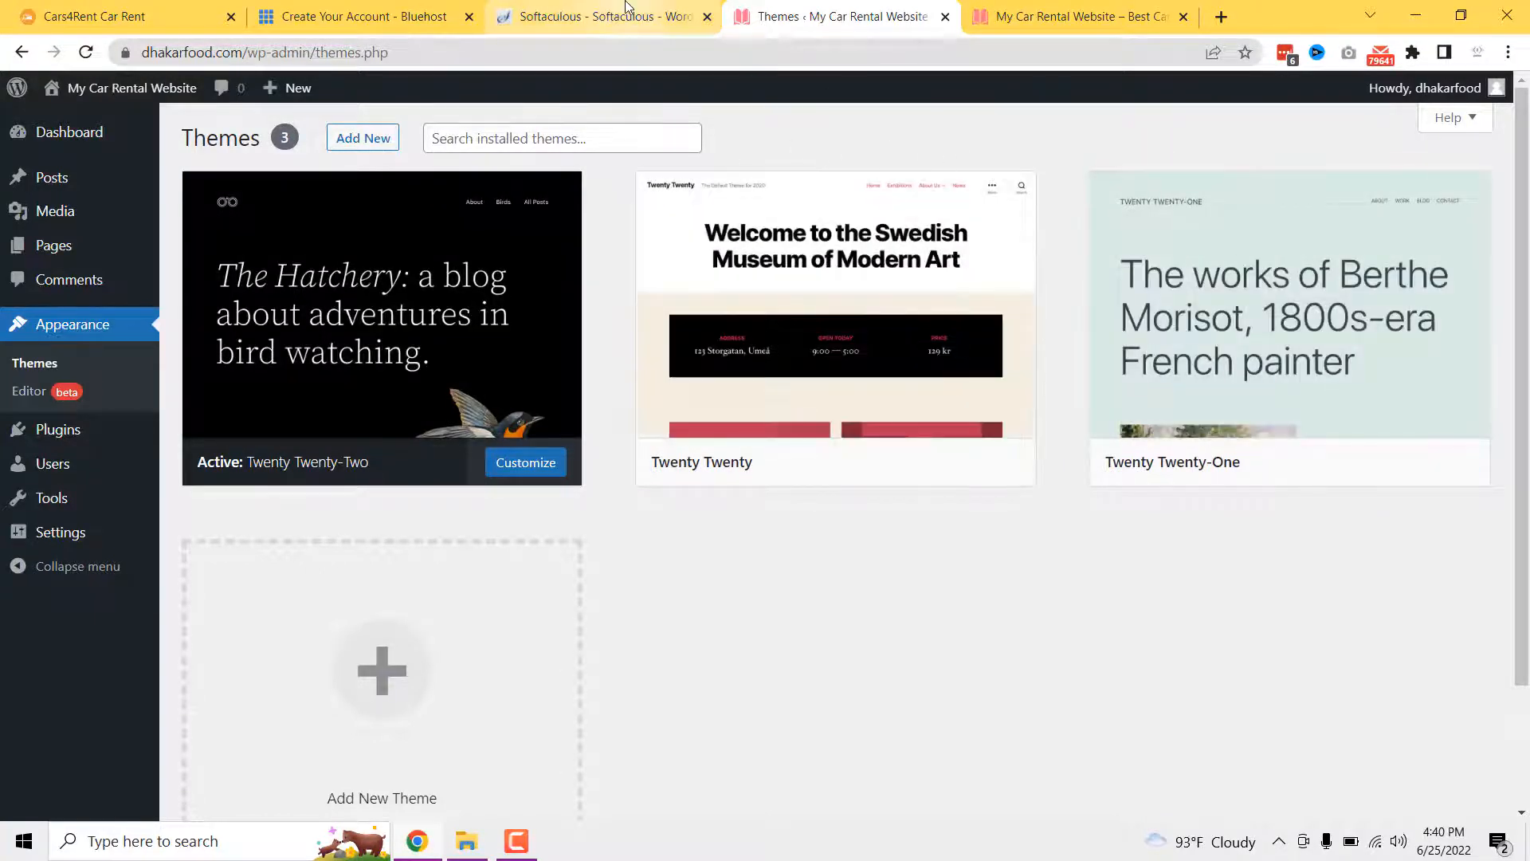
click(604, 16)
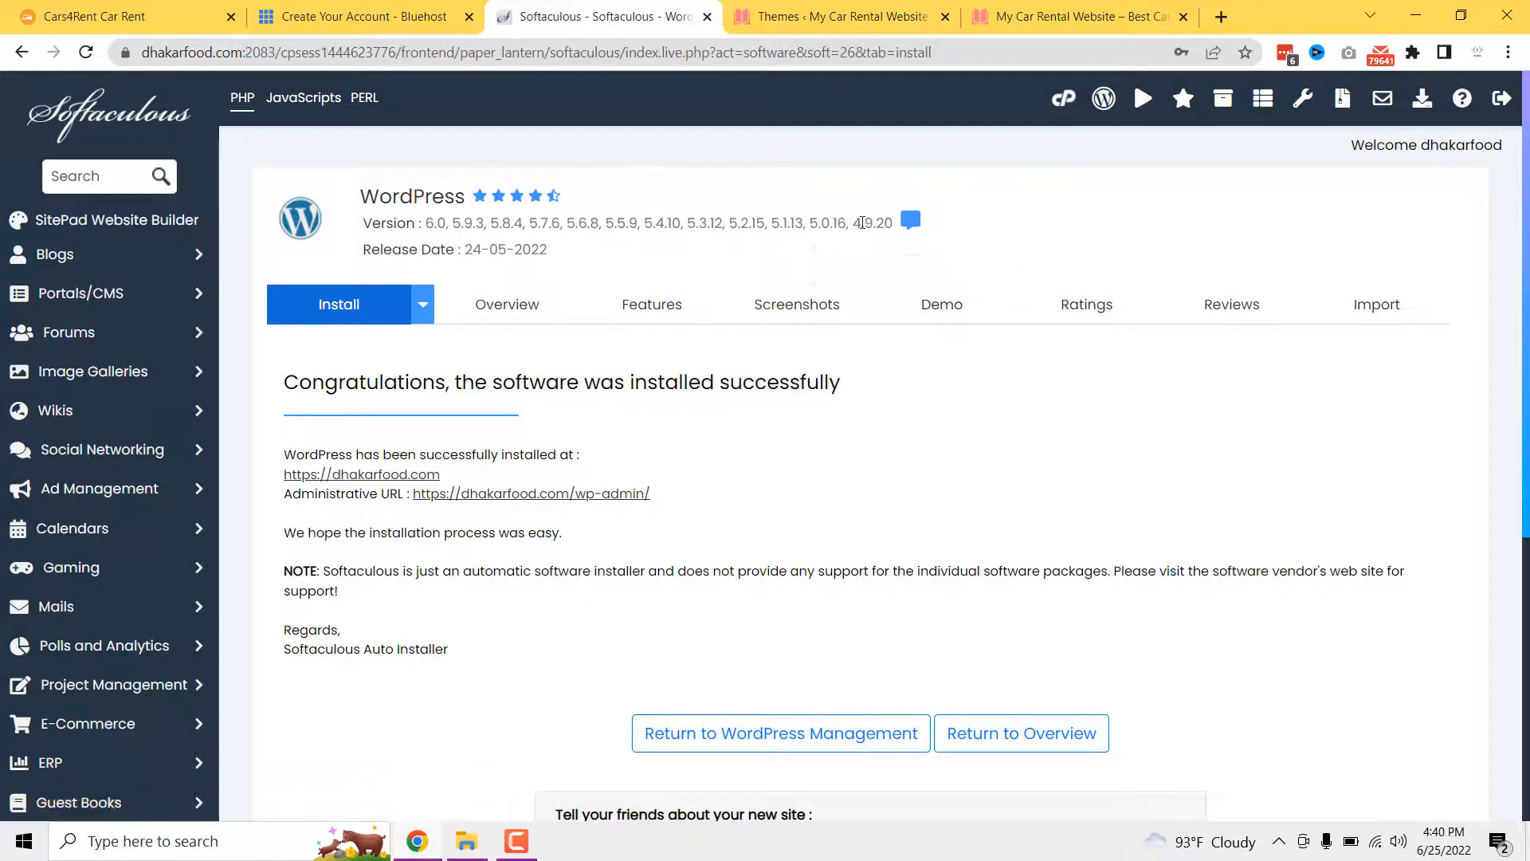
- Navigate File Manager to public_html/wp-content/themes and compare it with WordPress's installed themes
click(1068, 97)
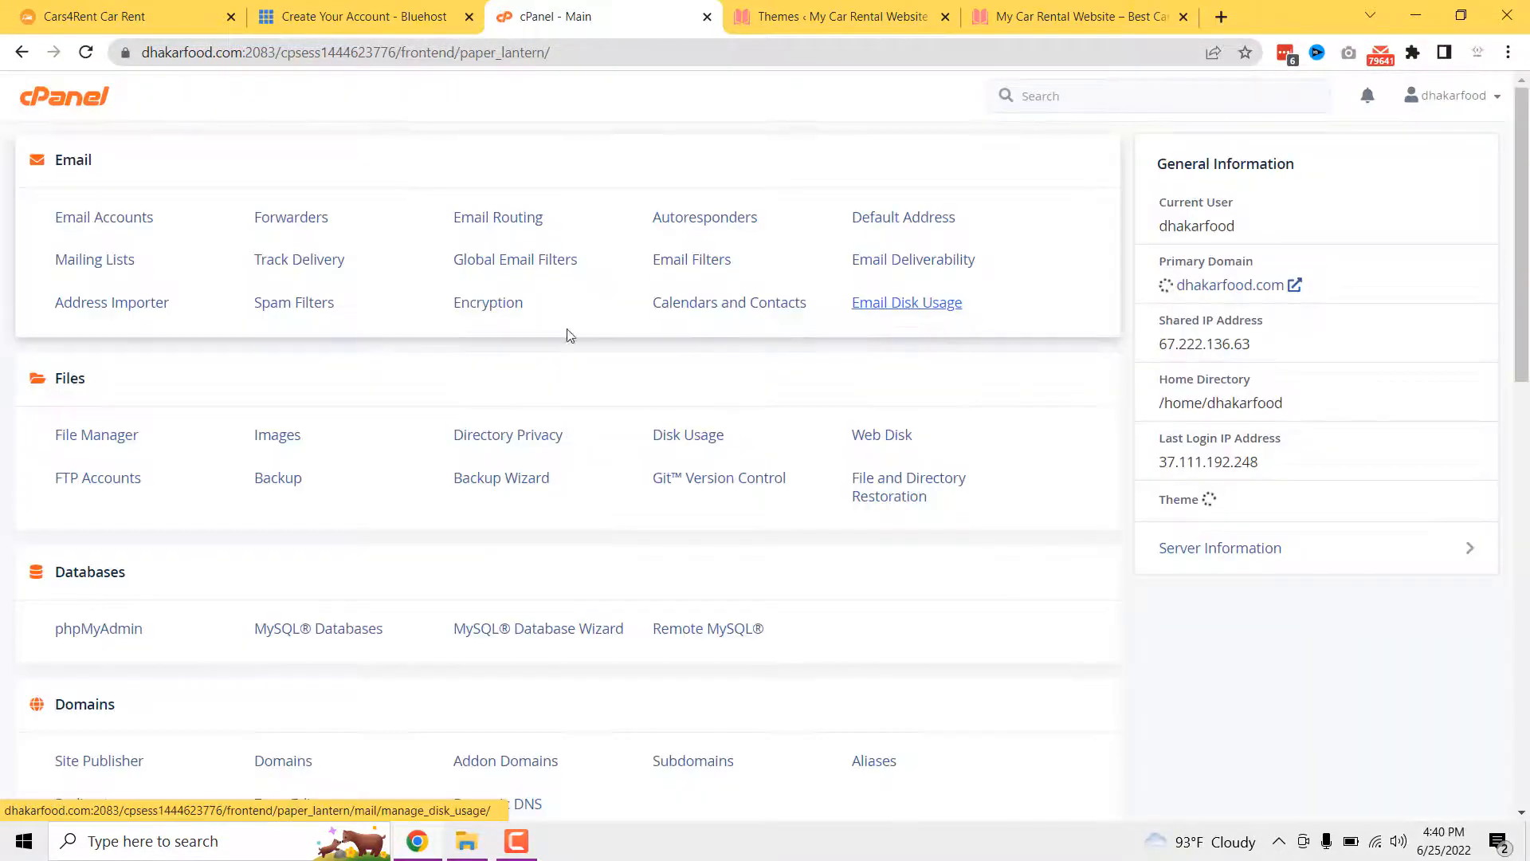
click(102, 435)
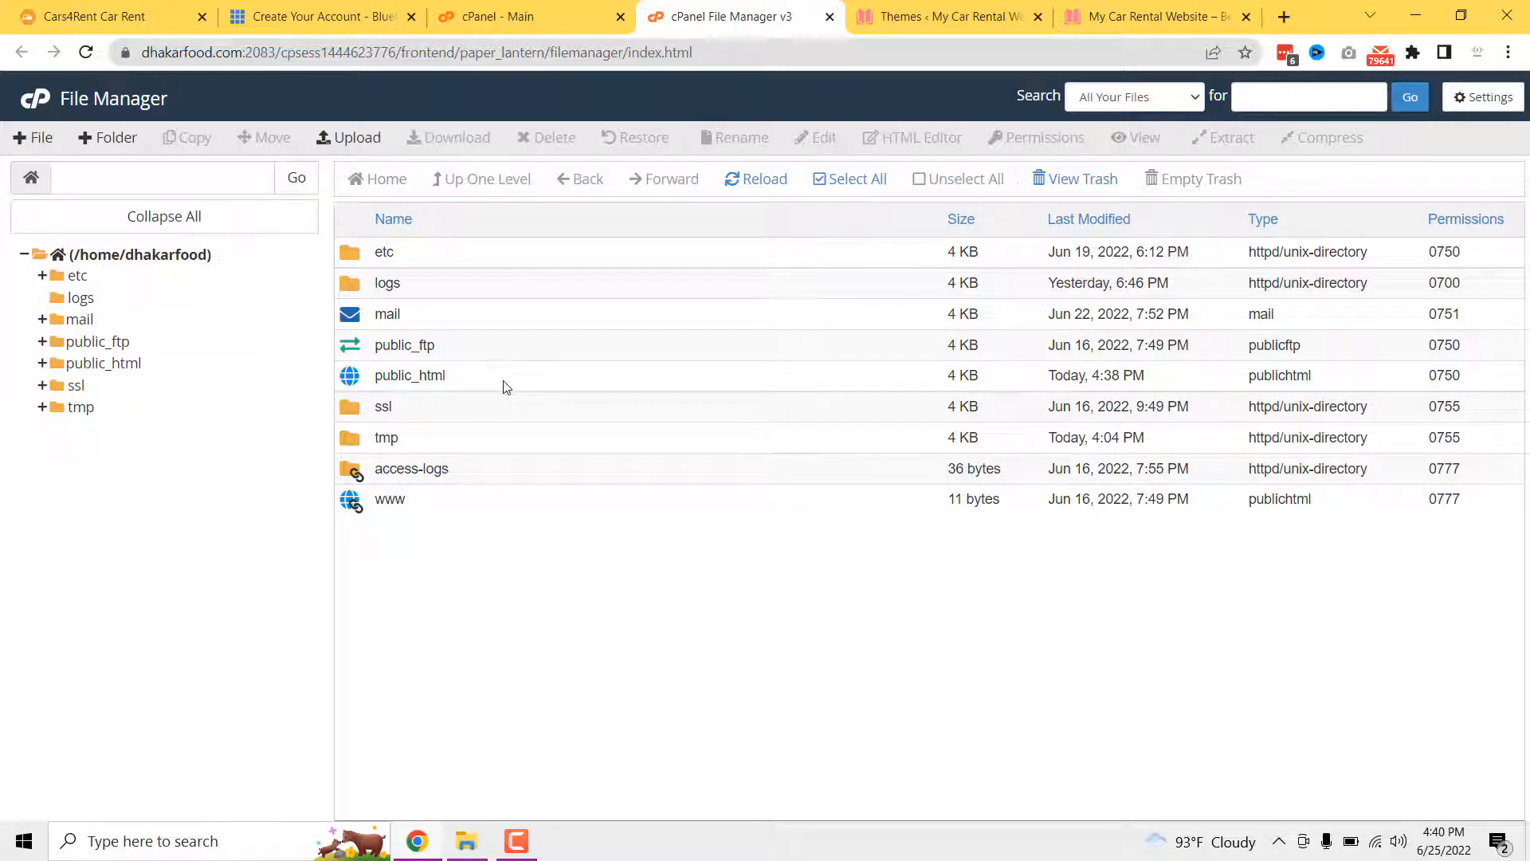
double_click(519, 378)
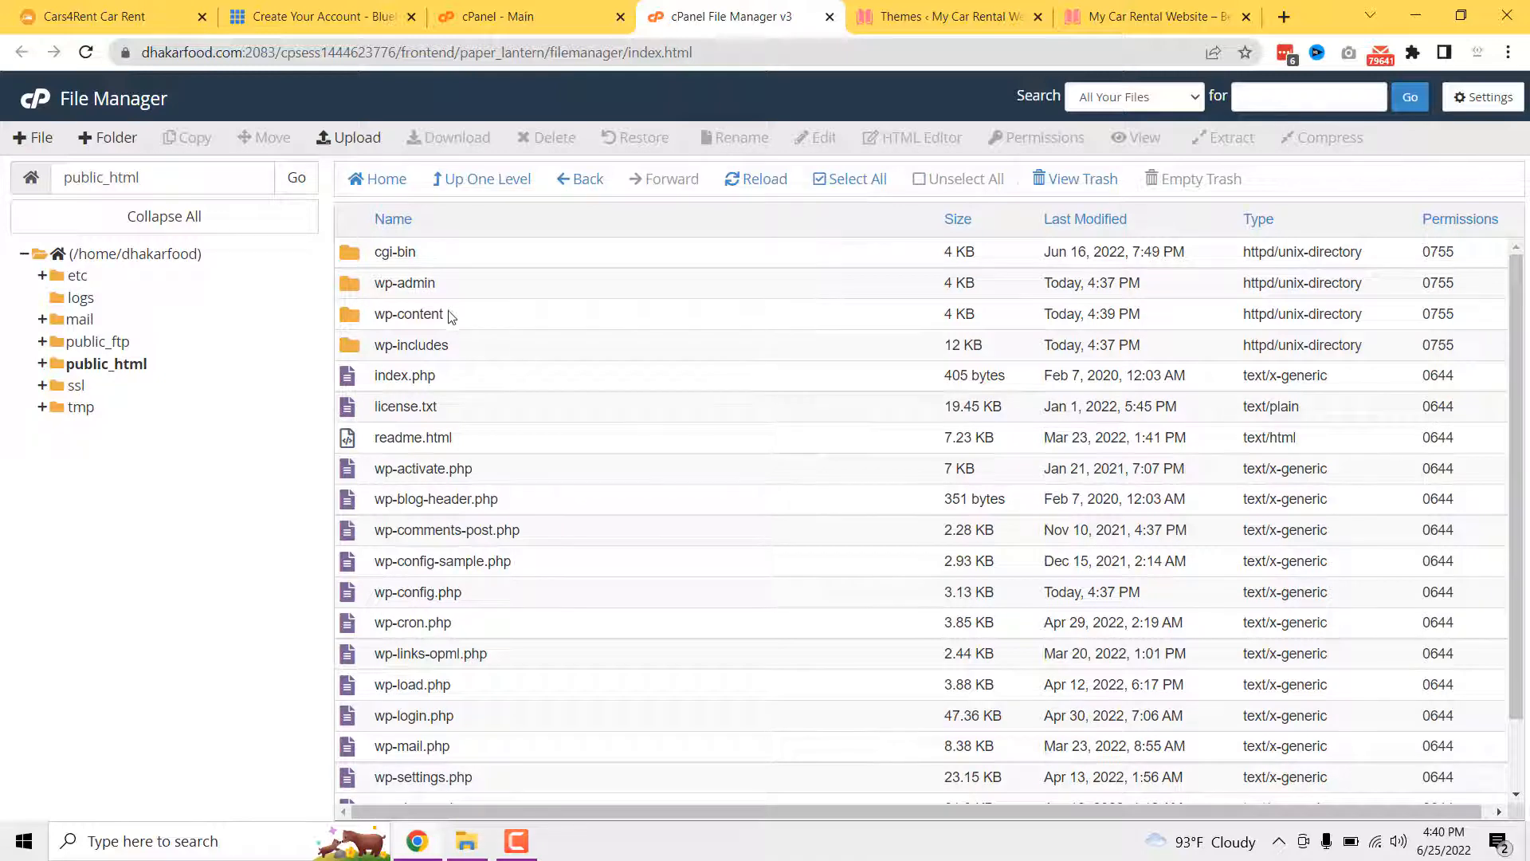
double_click(474, 316)
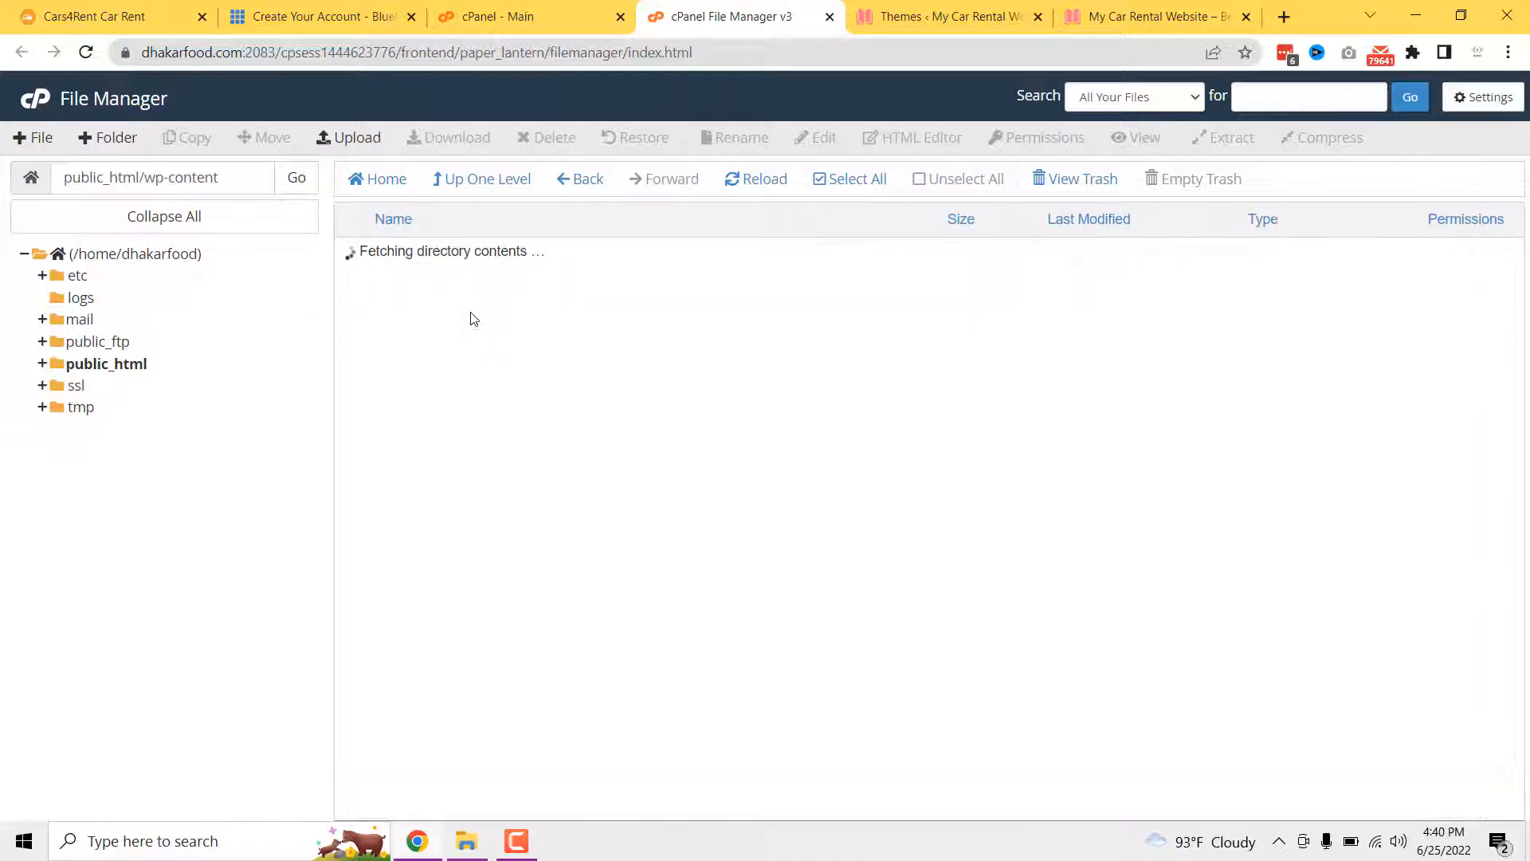
double_click(458, 288)
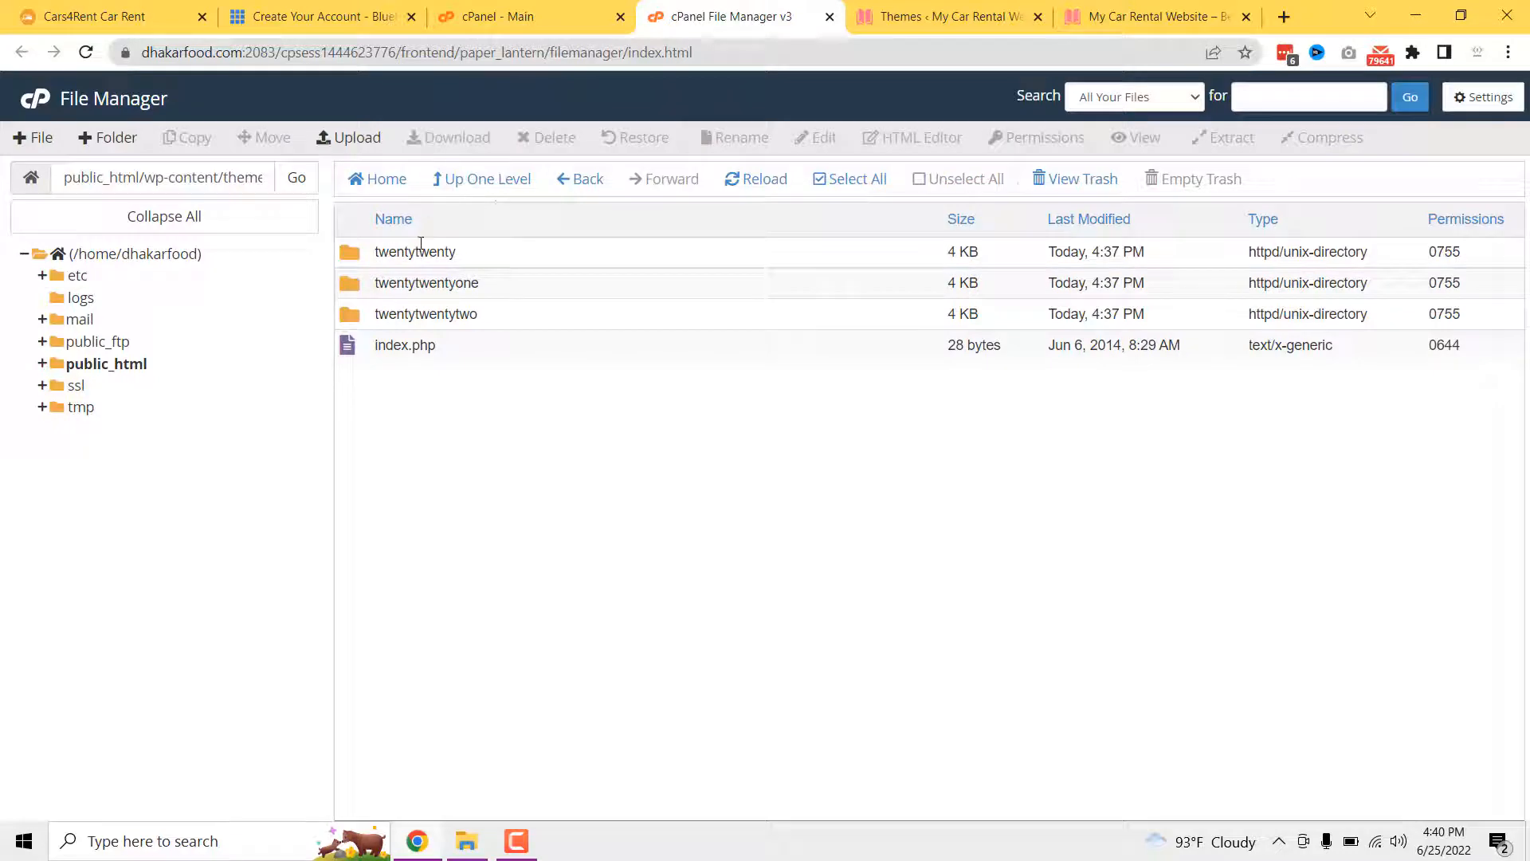
click(899, 16)
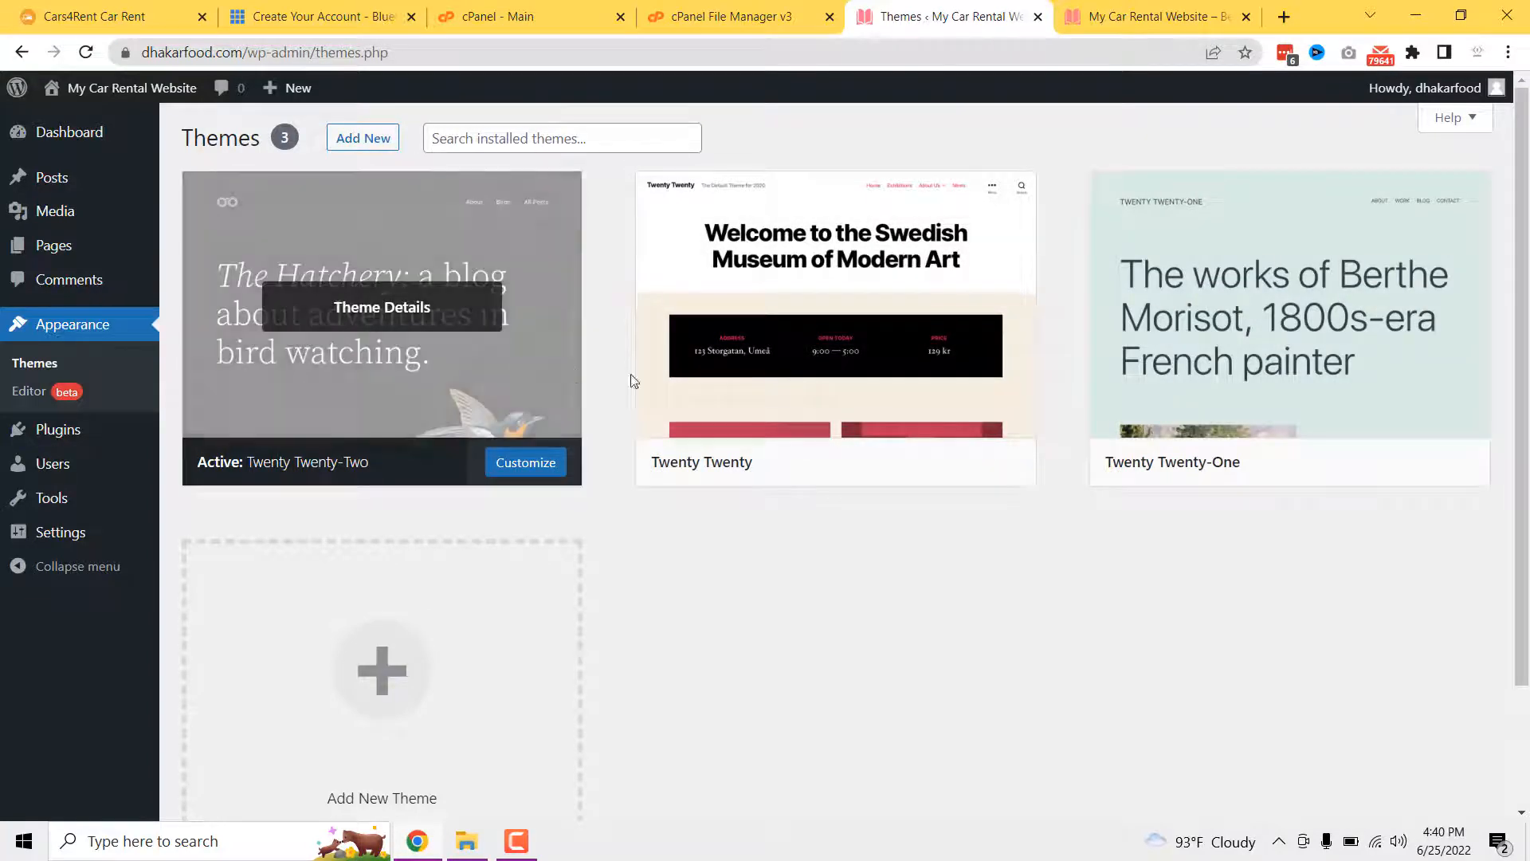
click(731, 16)
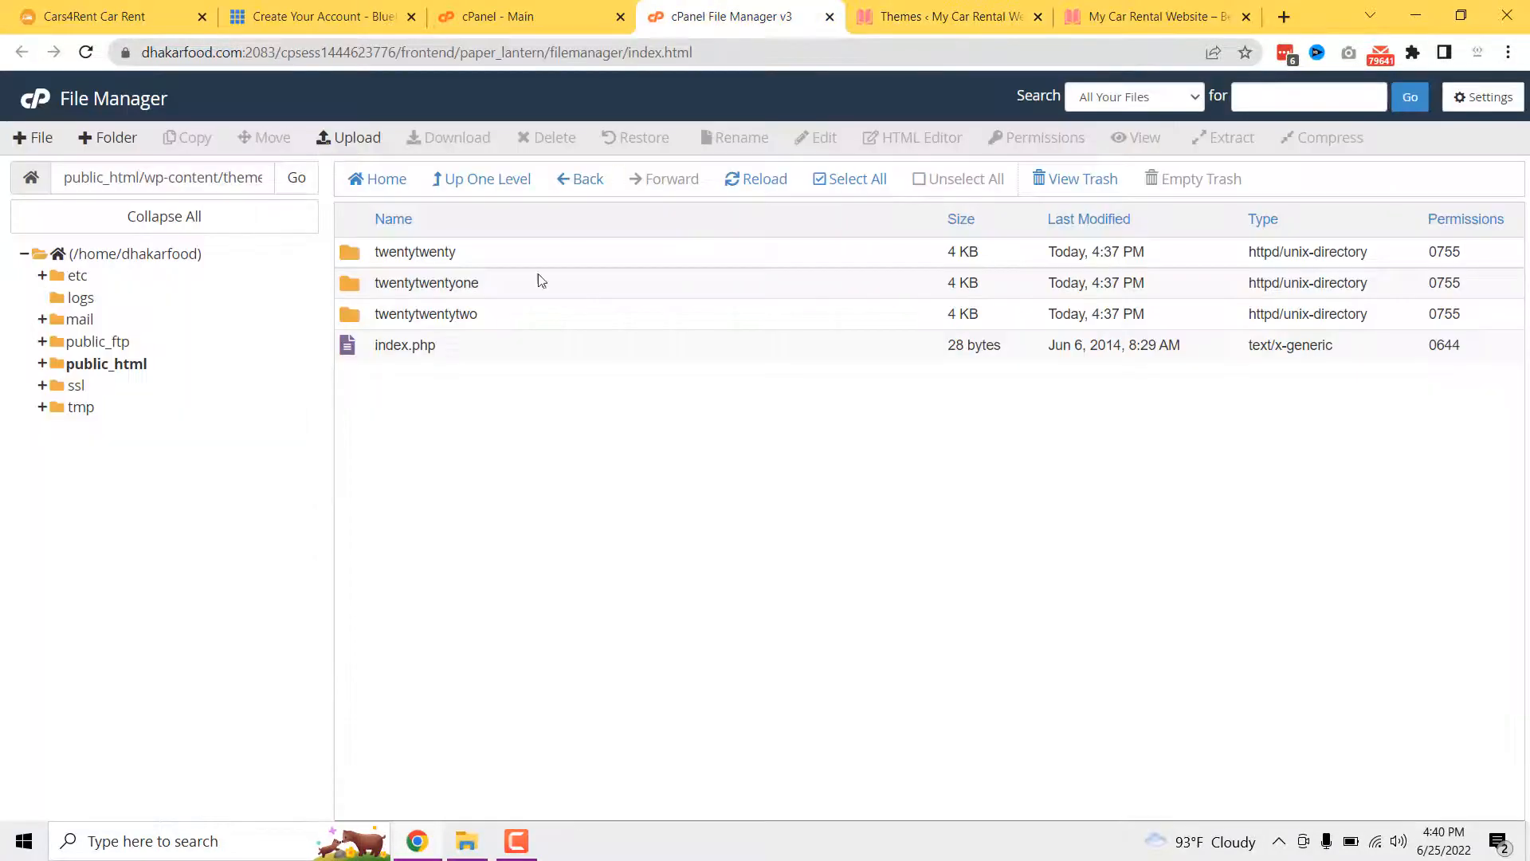
- Drag cars4rent.zip (30.46 MB) and cars4rent-child.zip (534.3 KB) into the themes folder upload
click(354, 139)
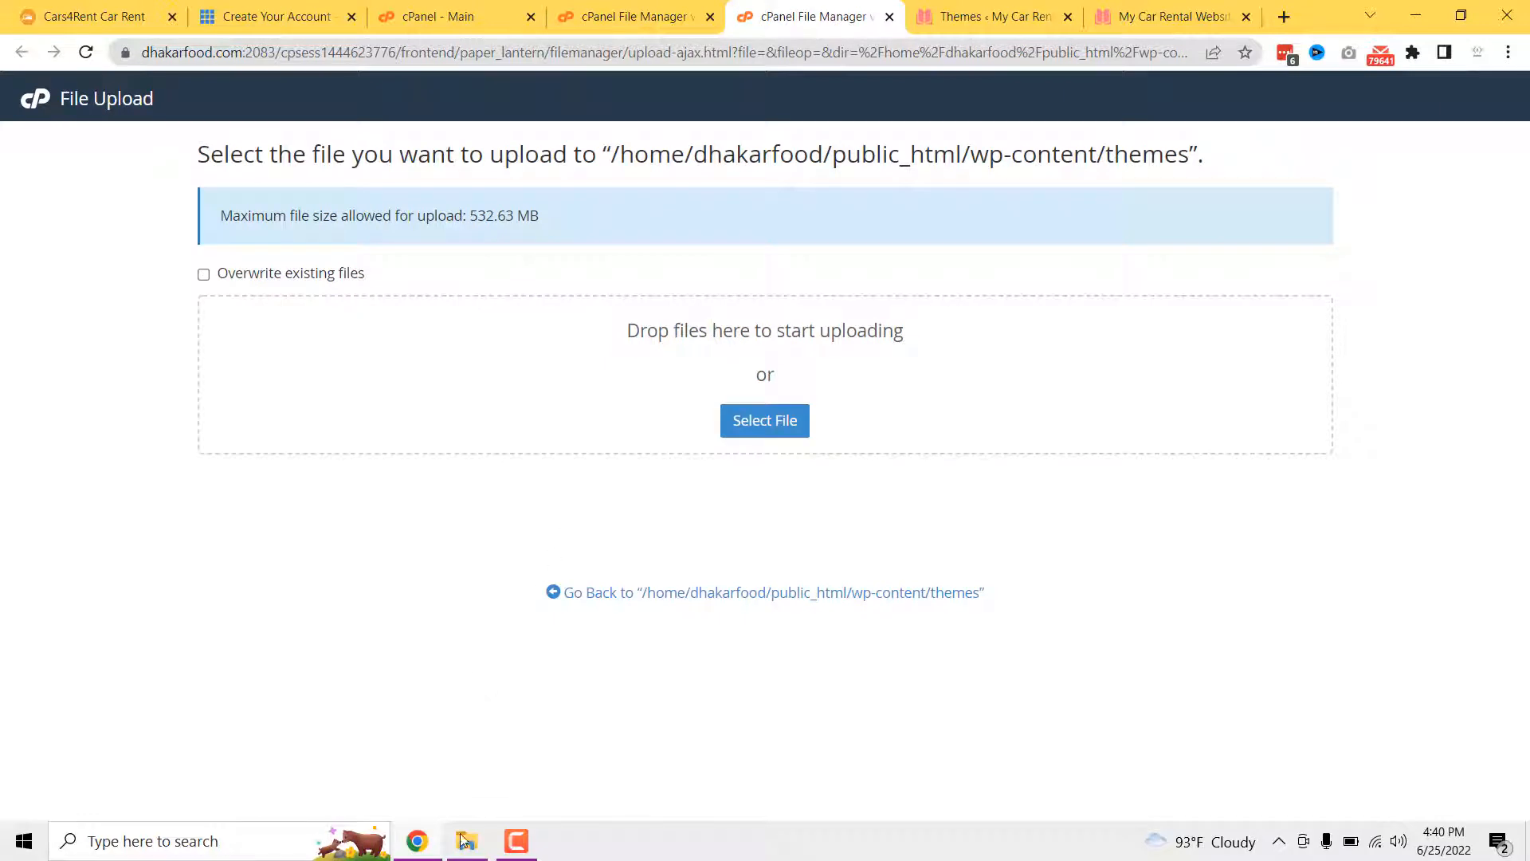
click(464, 839)
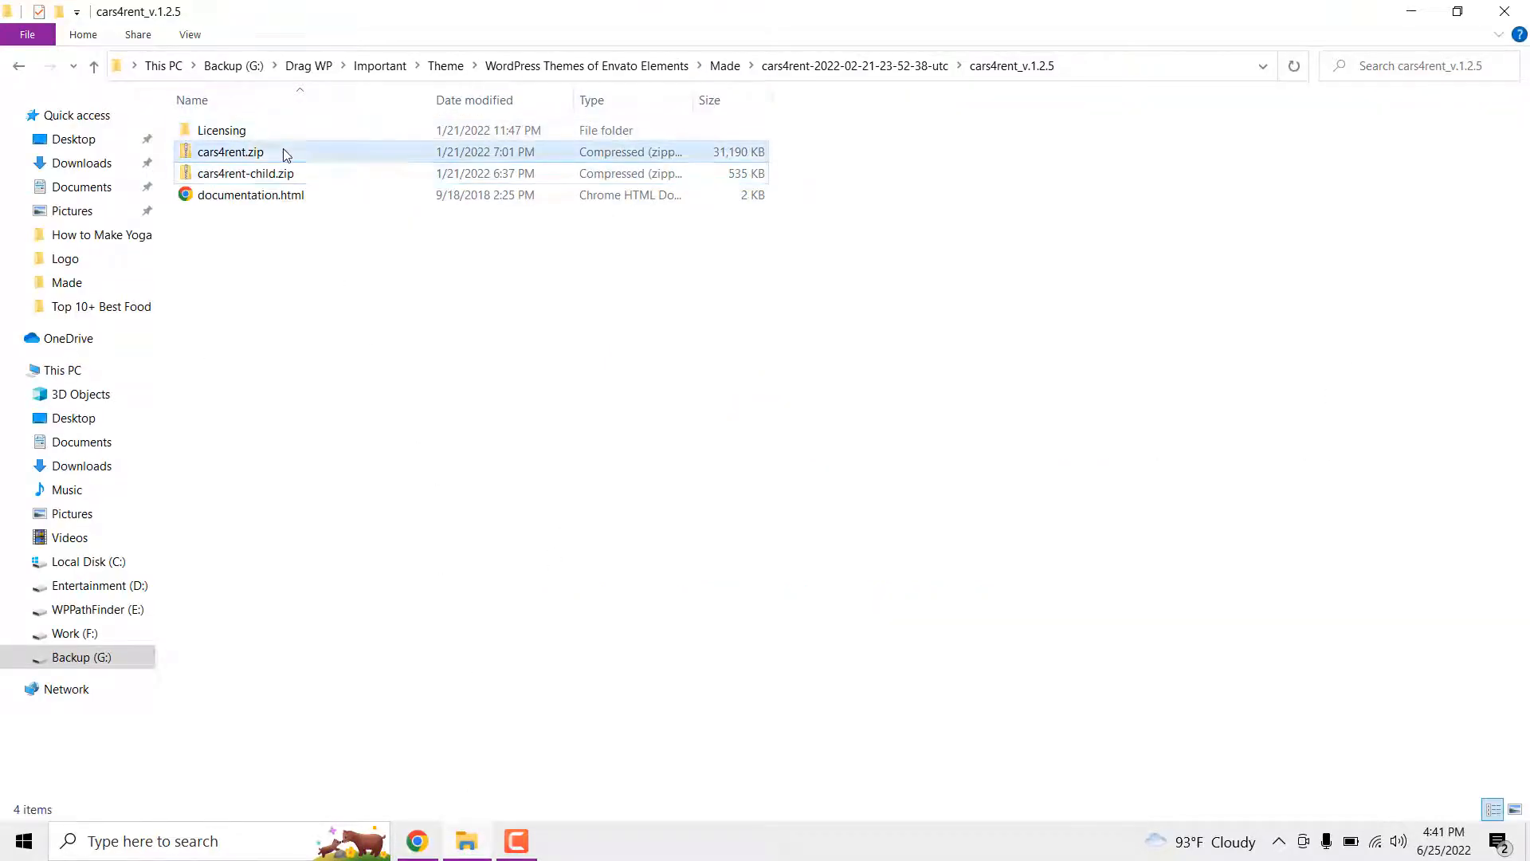
drag(284, 152, 498, 398)
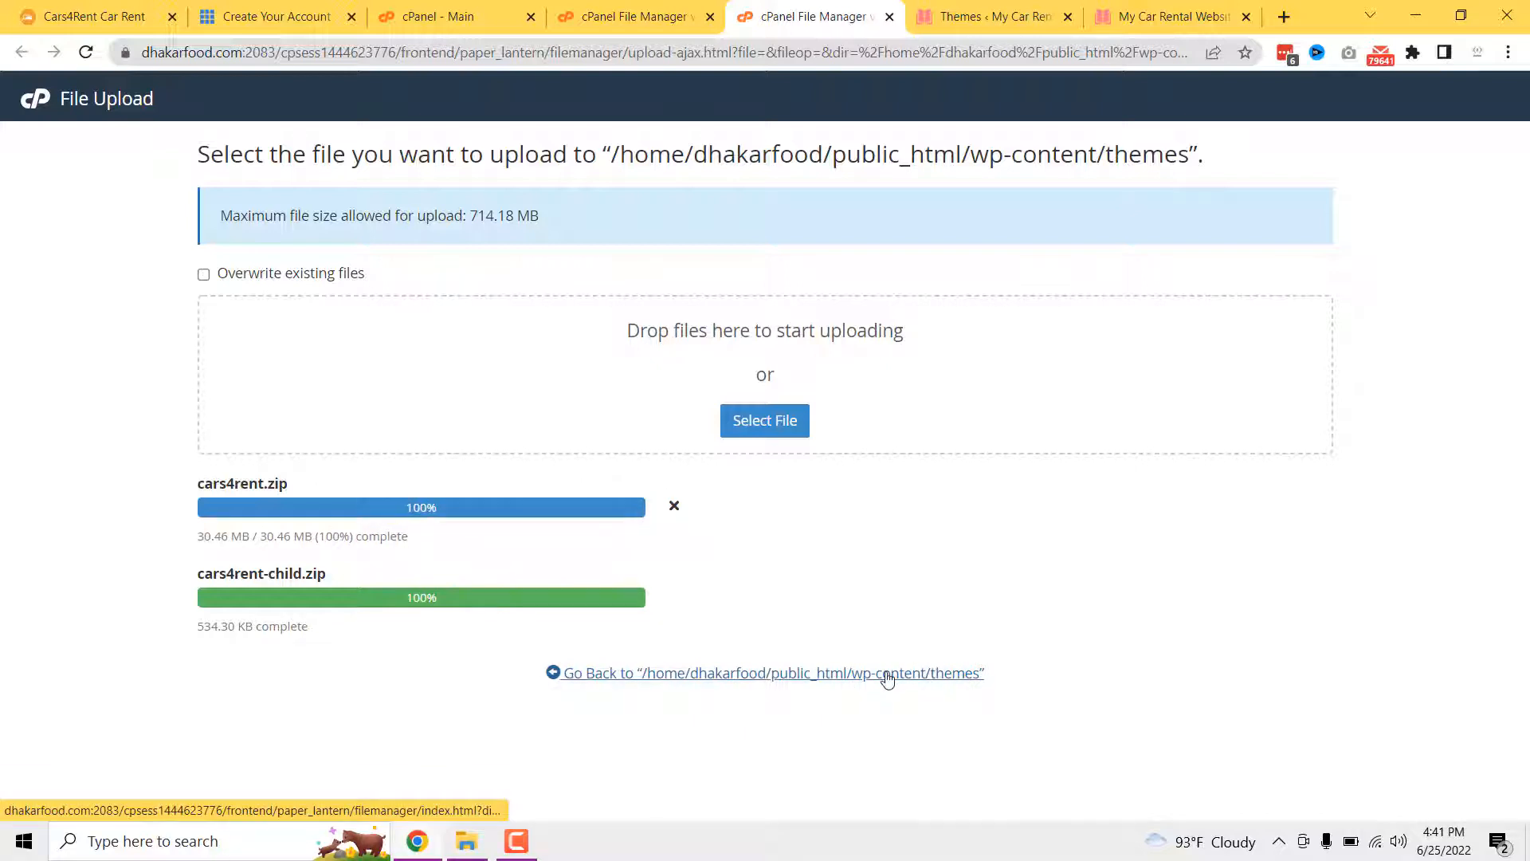
click(888, 674)
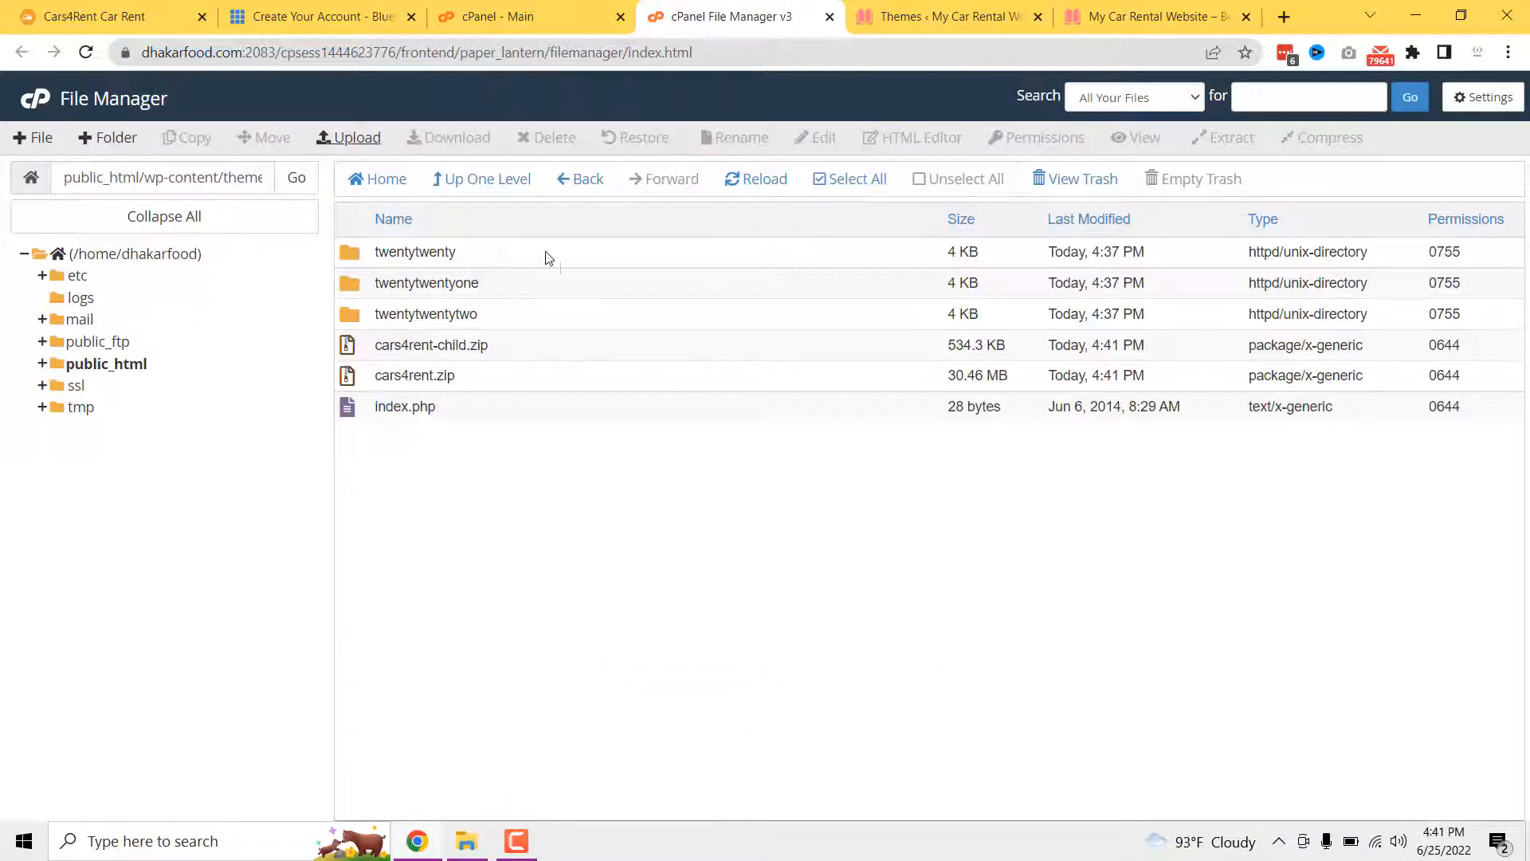
- Extract cars4rent-child.zip into a cars4rent-child folder in themes
click(519, 347)
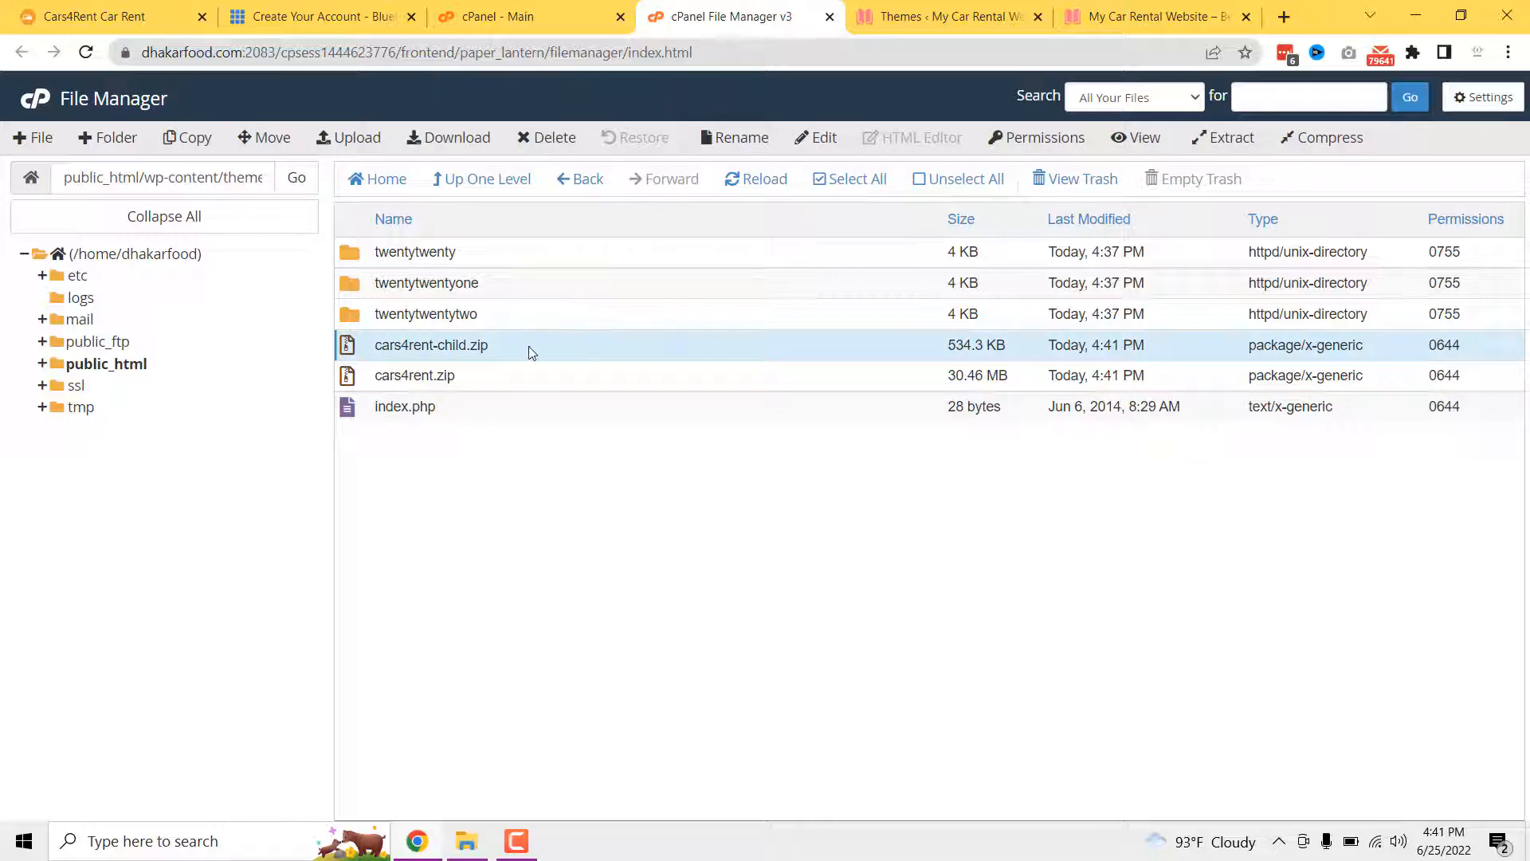
right_click(530, 351)
click(583, 596)
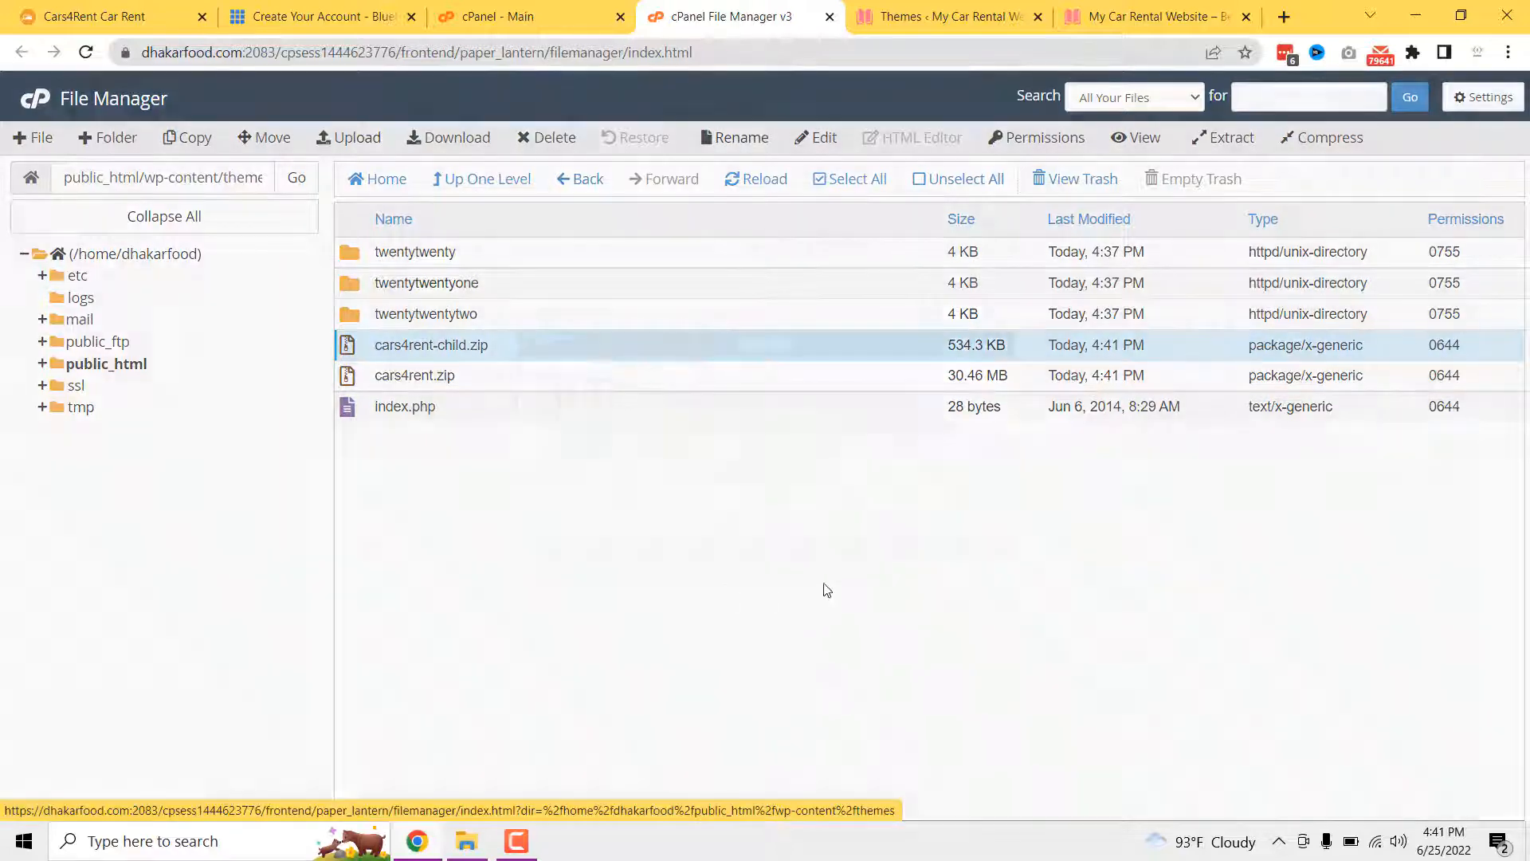
click(906, 550)
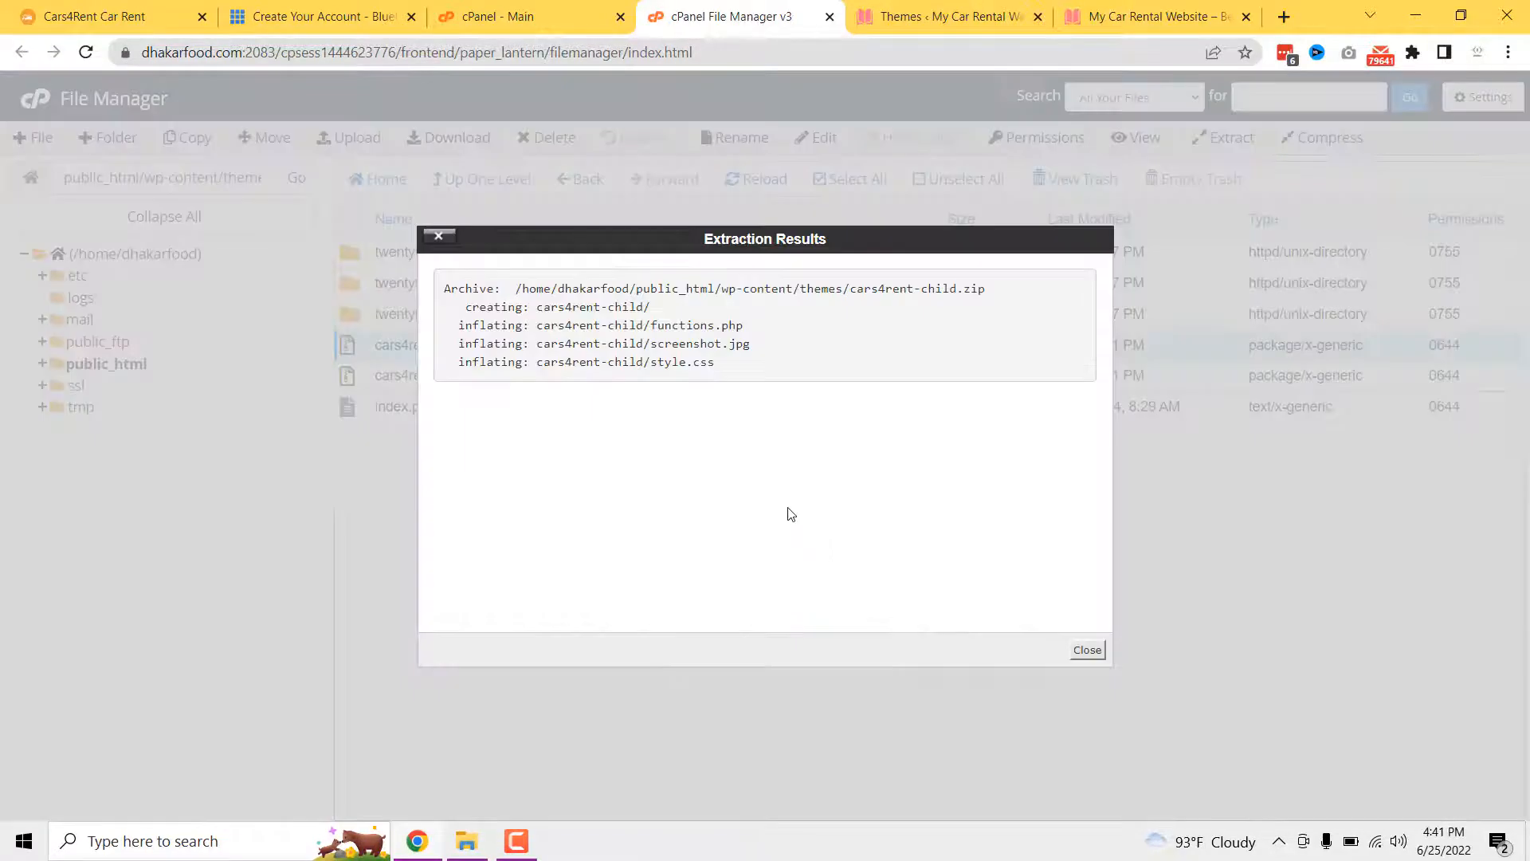
click(1094, 654)
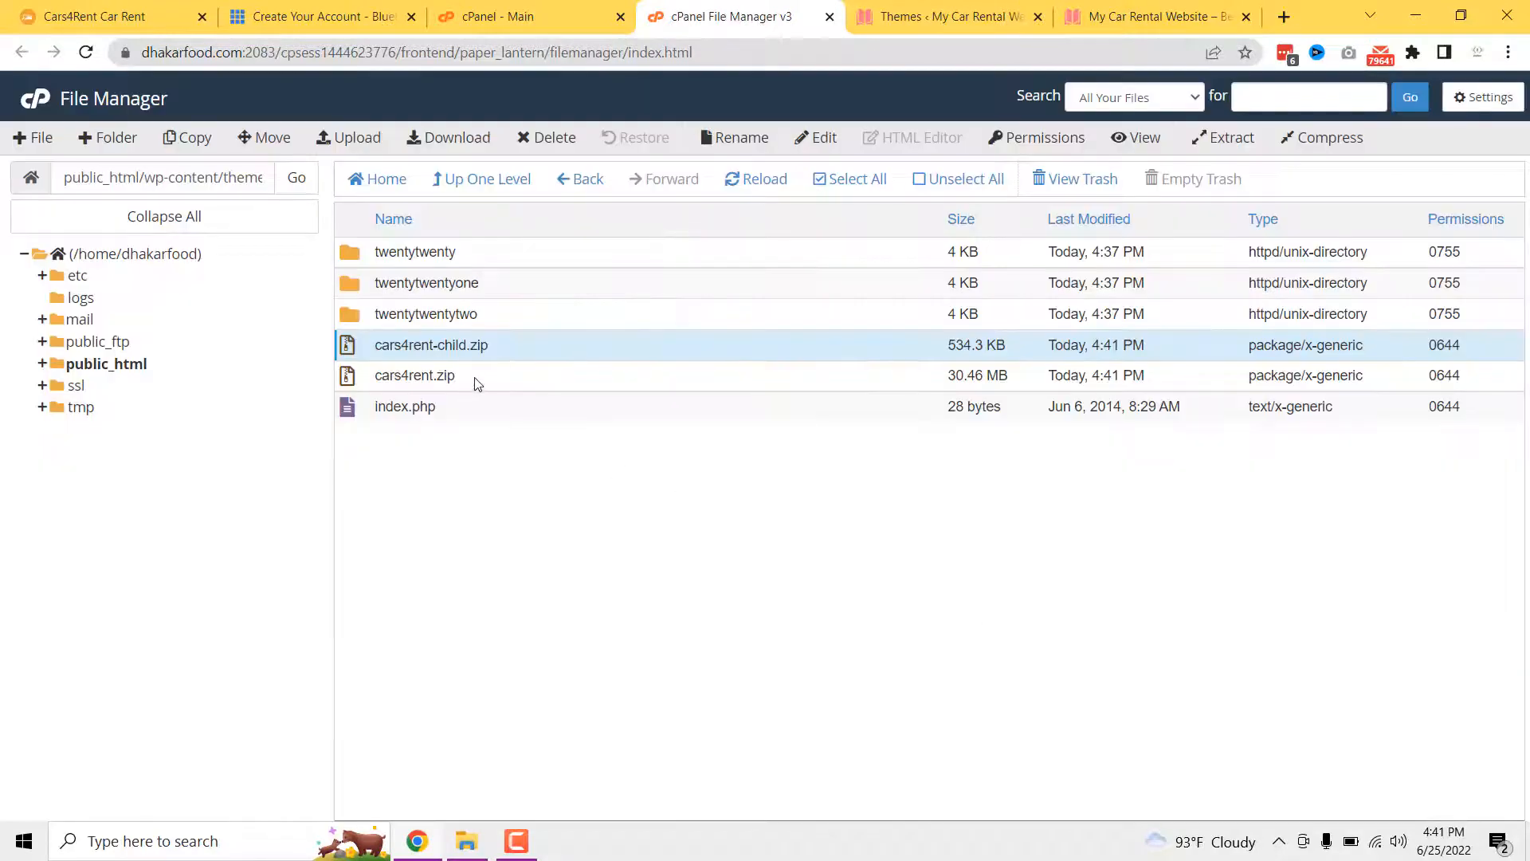
- Extract cars4rent.zip, refresh the listing, and go back to WordPress's Themes page
click(475, 377)
right_click(475, 376)
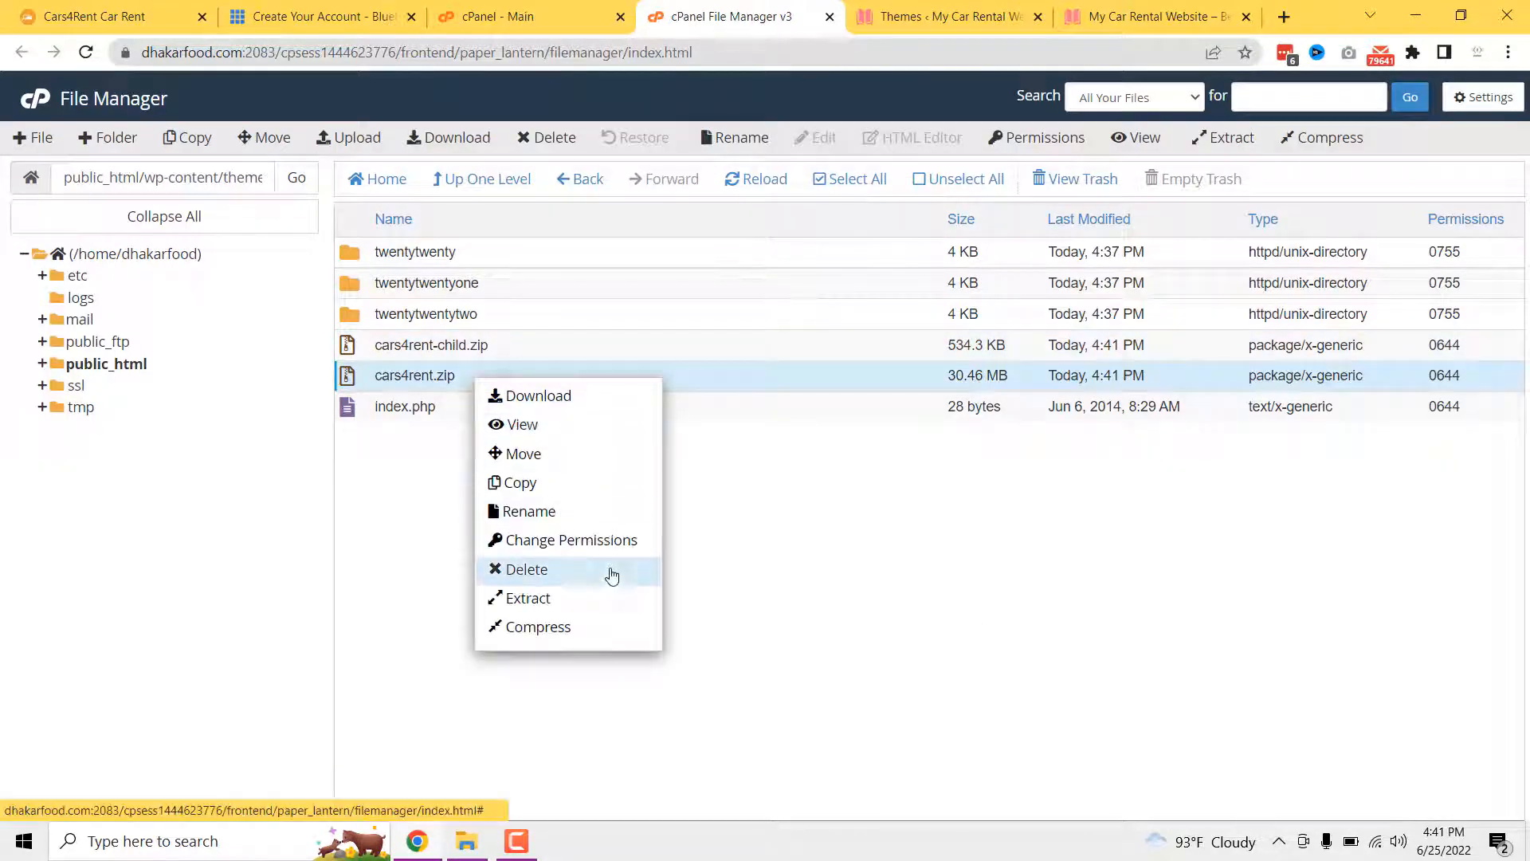
click(480, 374)
click(481, 375)
right_click(480, 380)
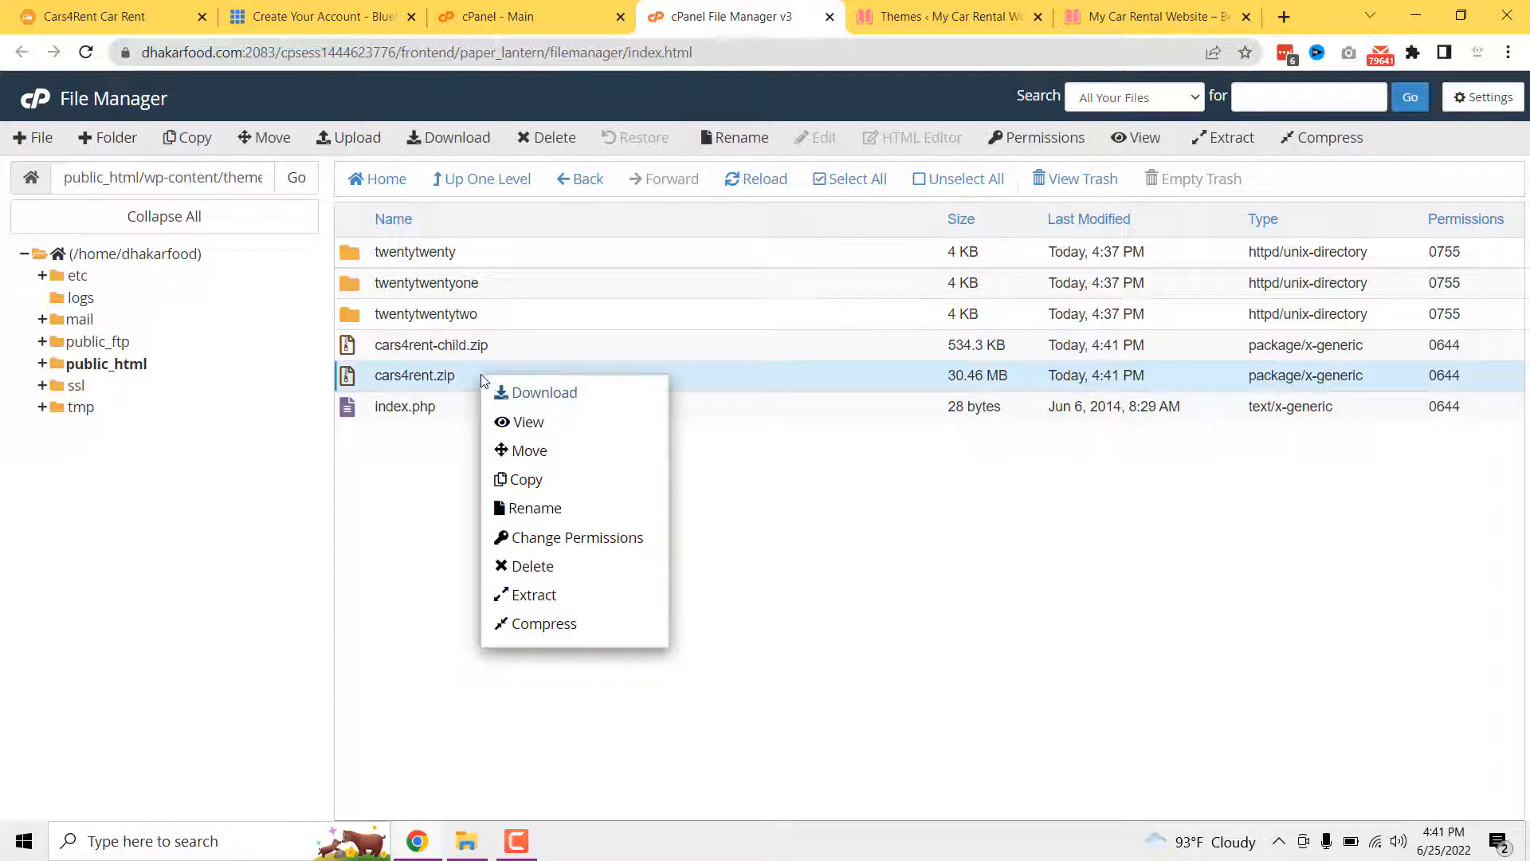
click(550, 598)
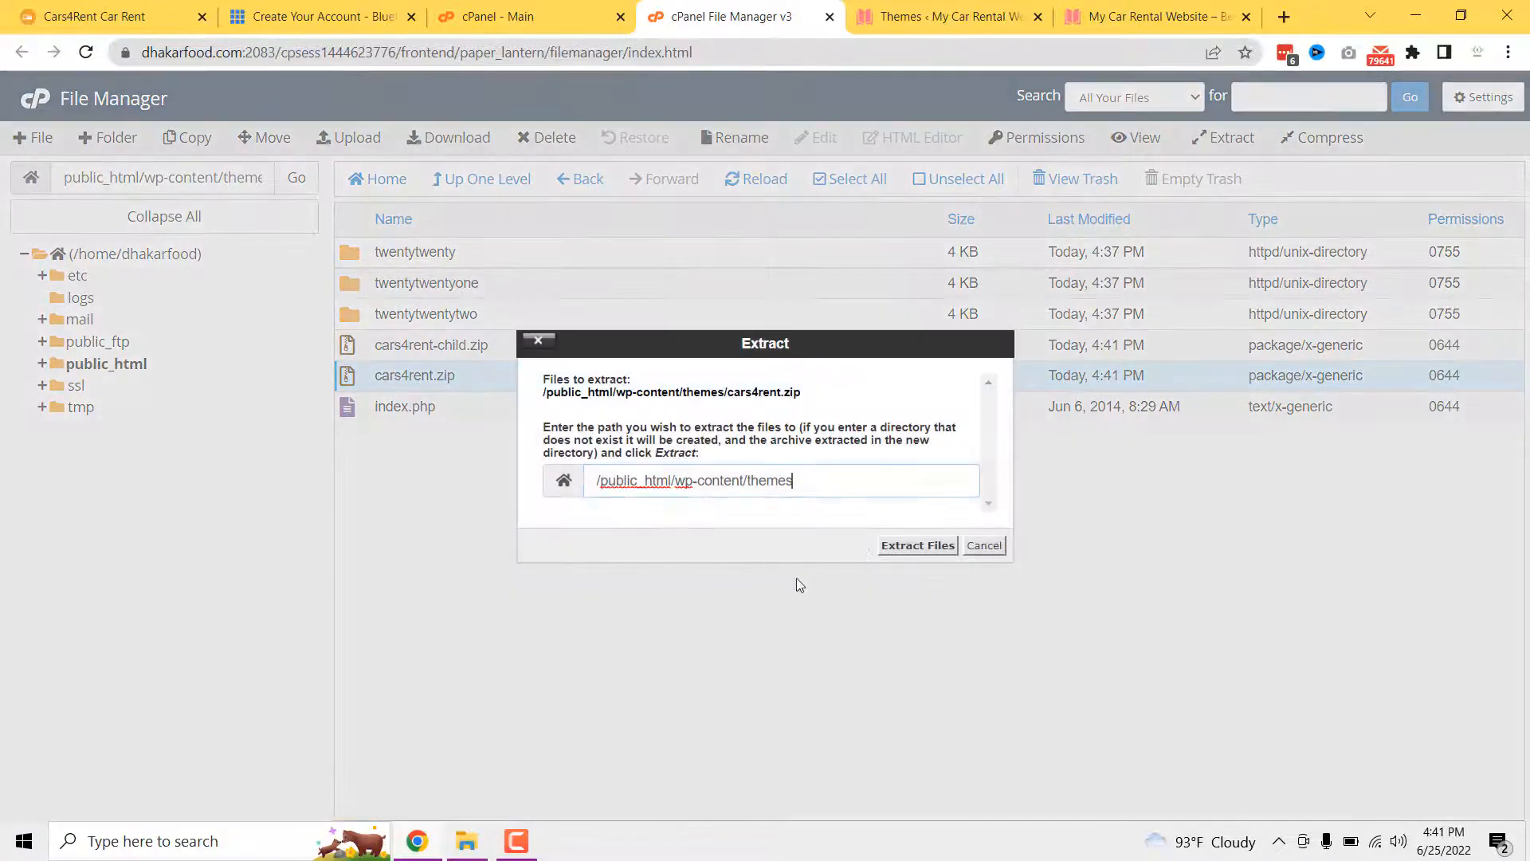
click(915, 548)
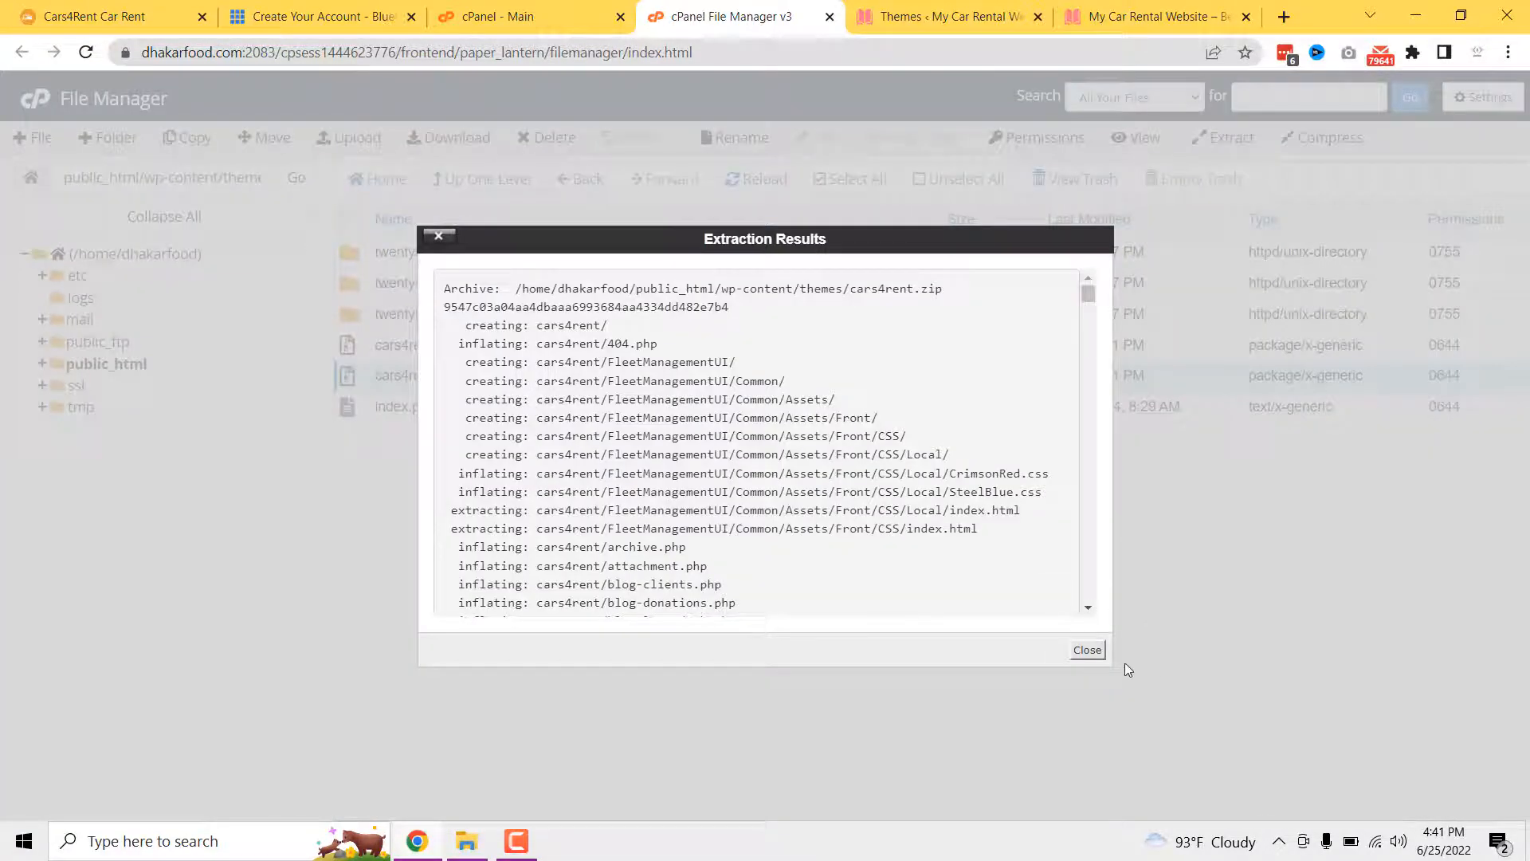
click(1088, 650)
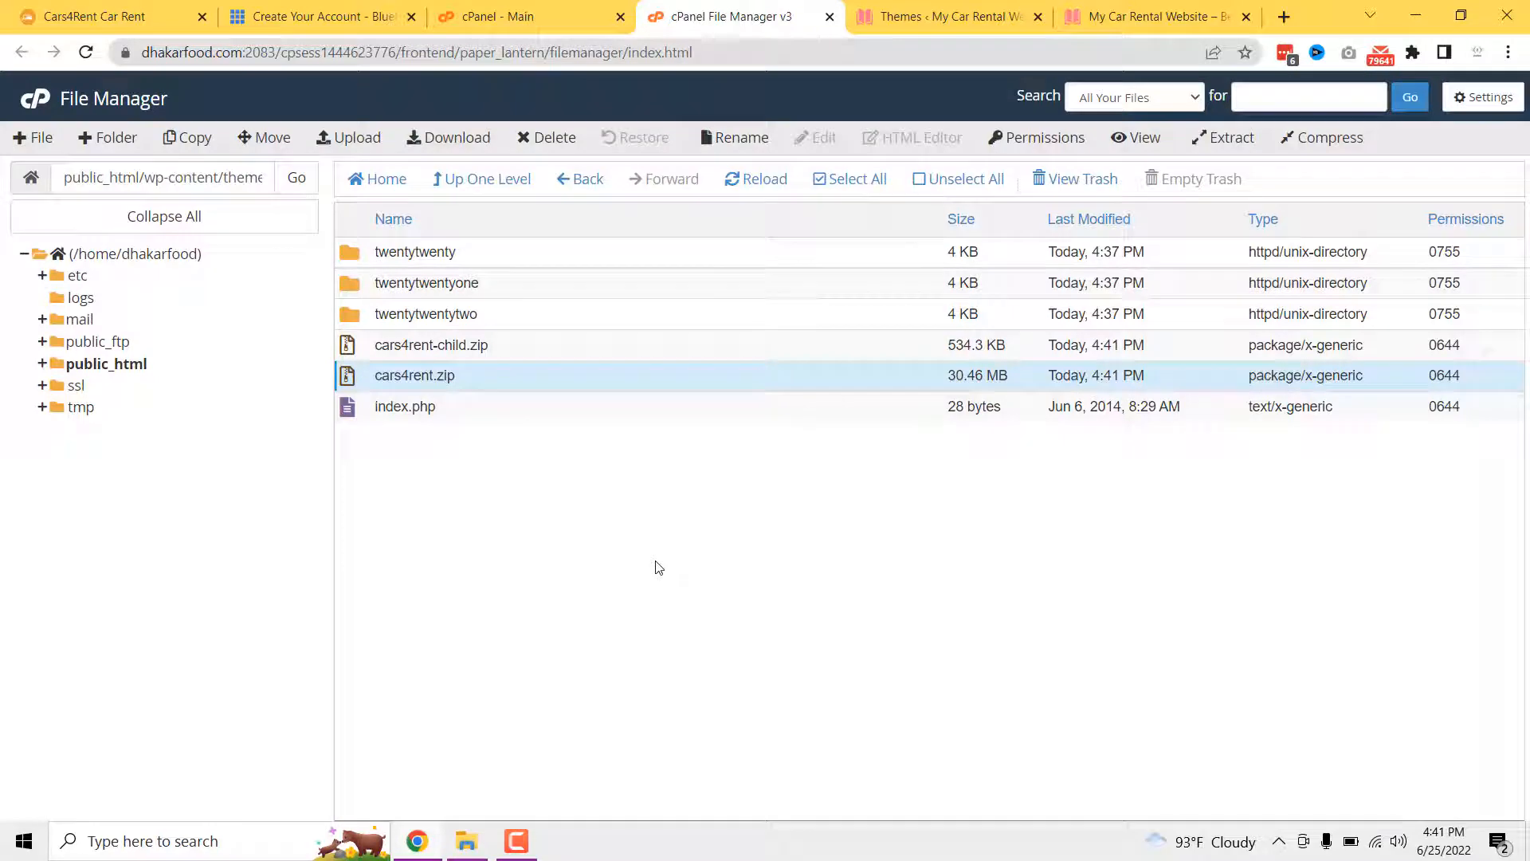
click(763, 179)
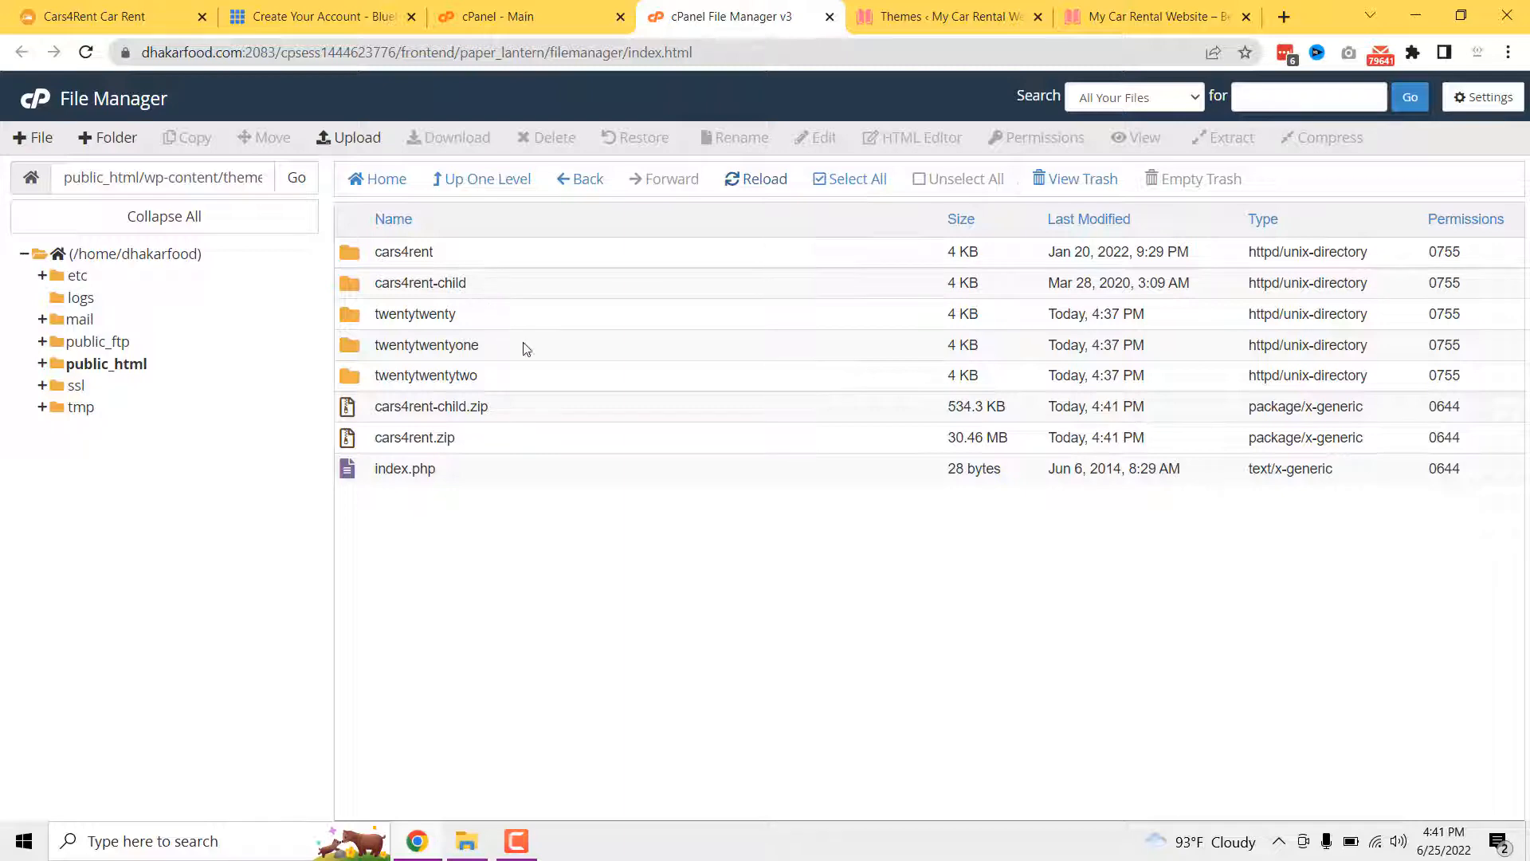
click(913, 20)
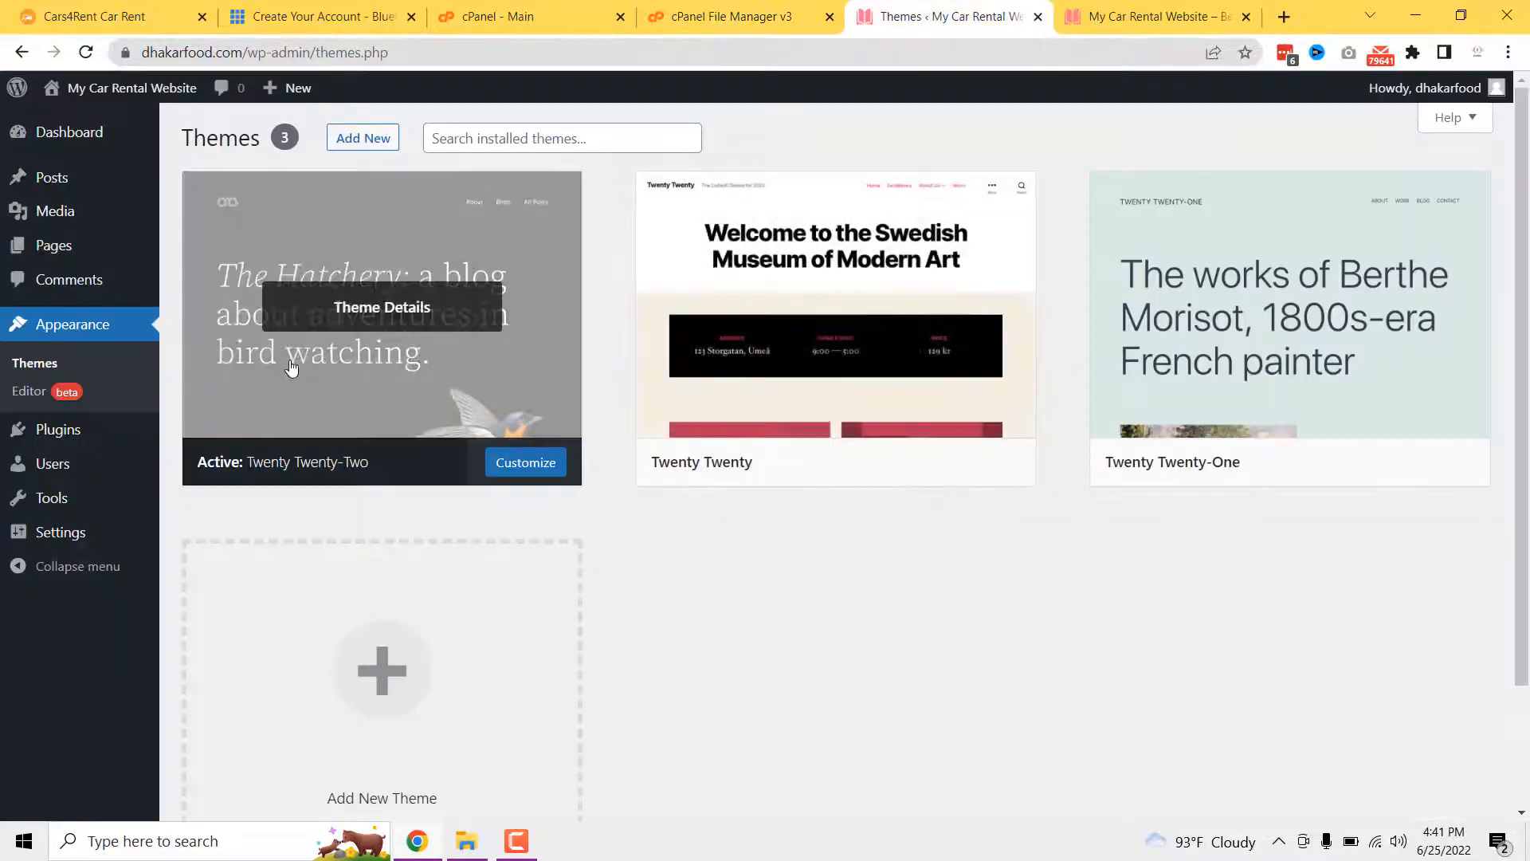
- Refresh the Themes page and activate the Cars4Rent Child theme
click(50, 366)
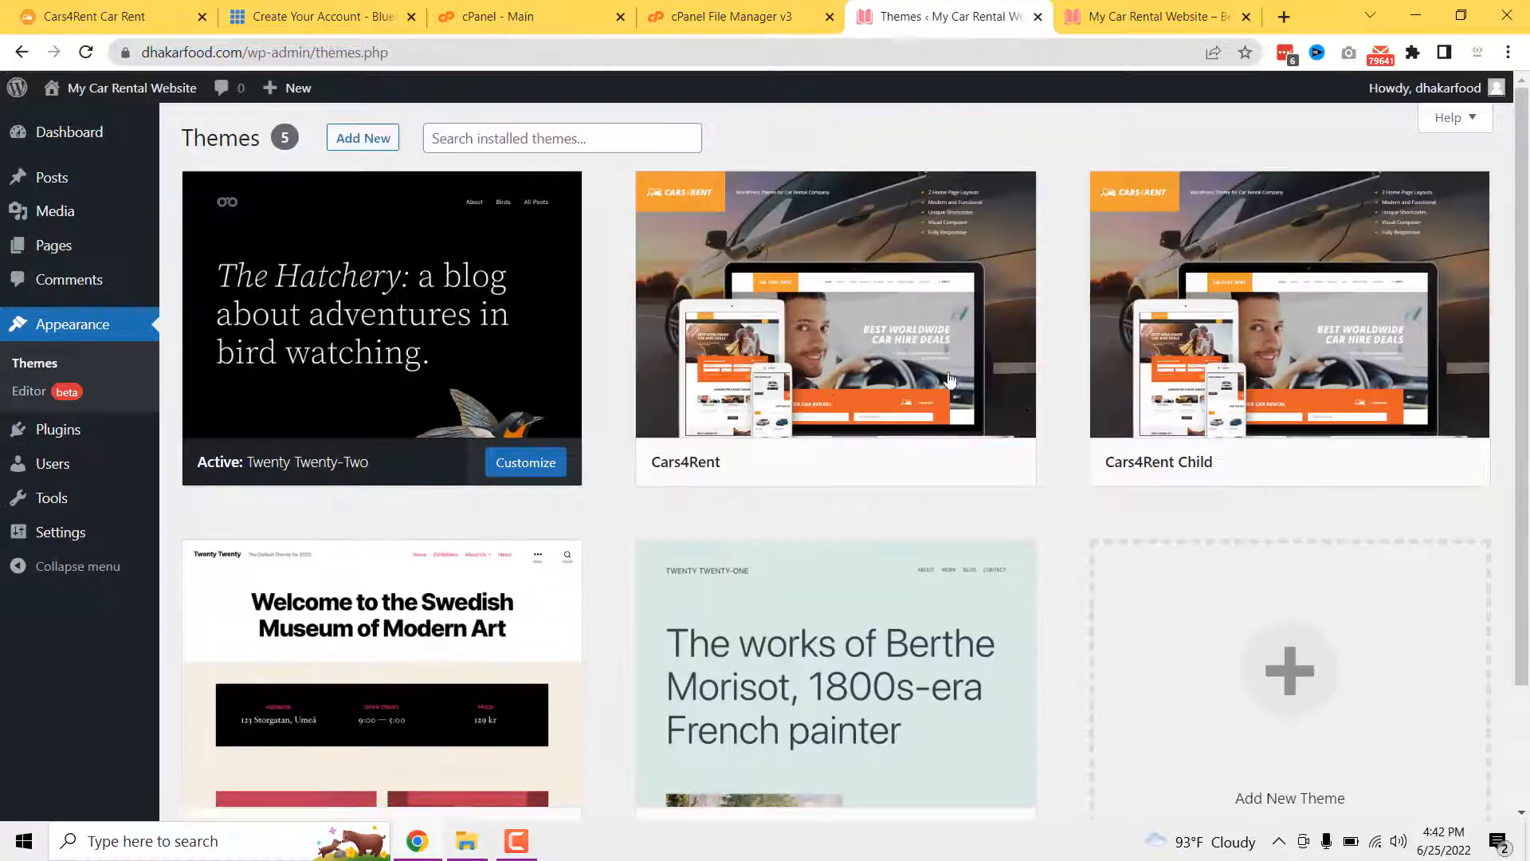
scroll(476, 433, down, 2)
scroll(820, 581, up, 2)
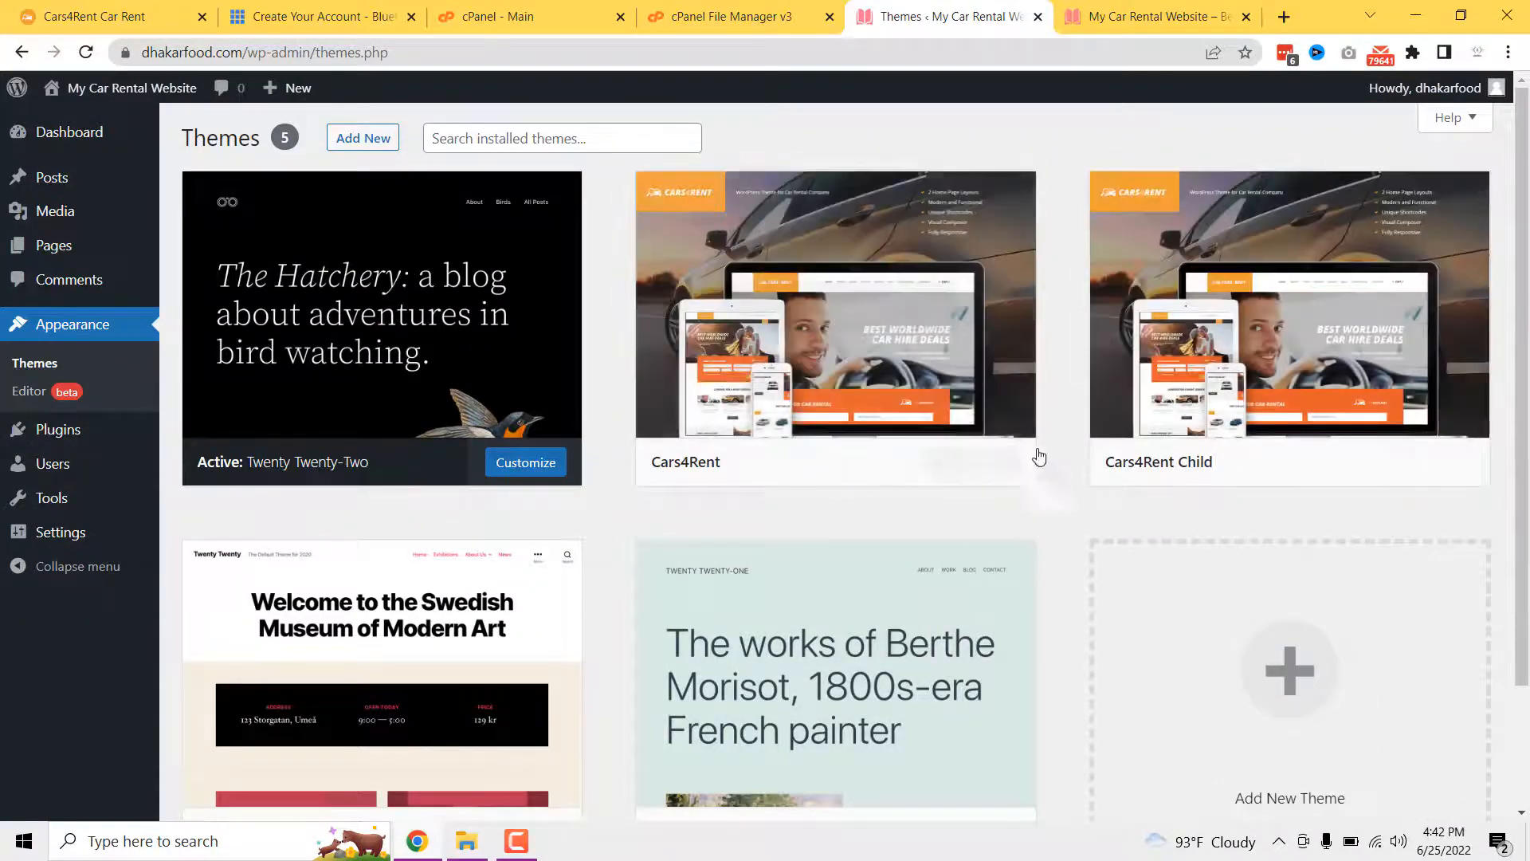
mouse_move(1188, 470)
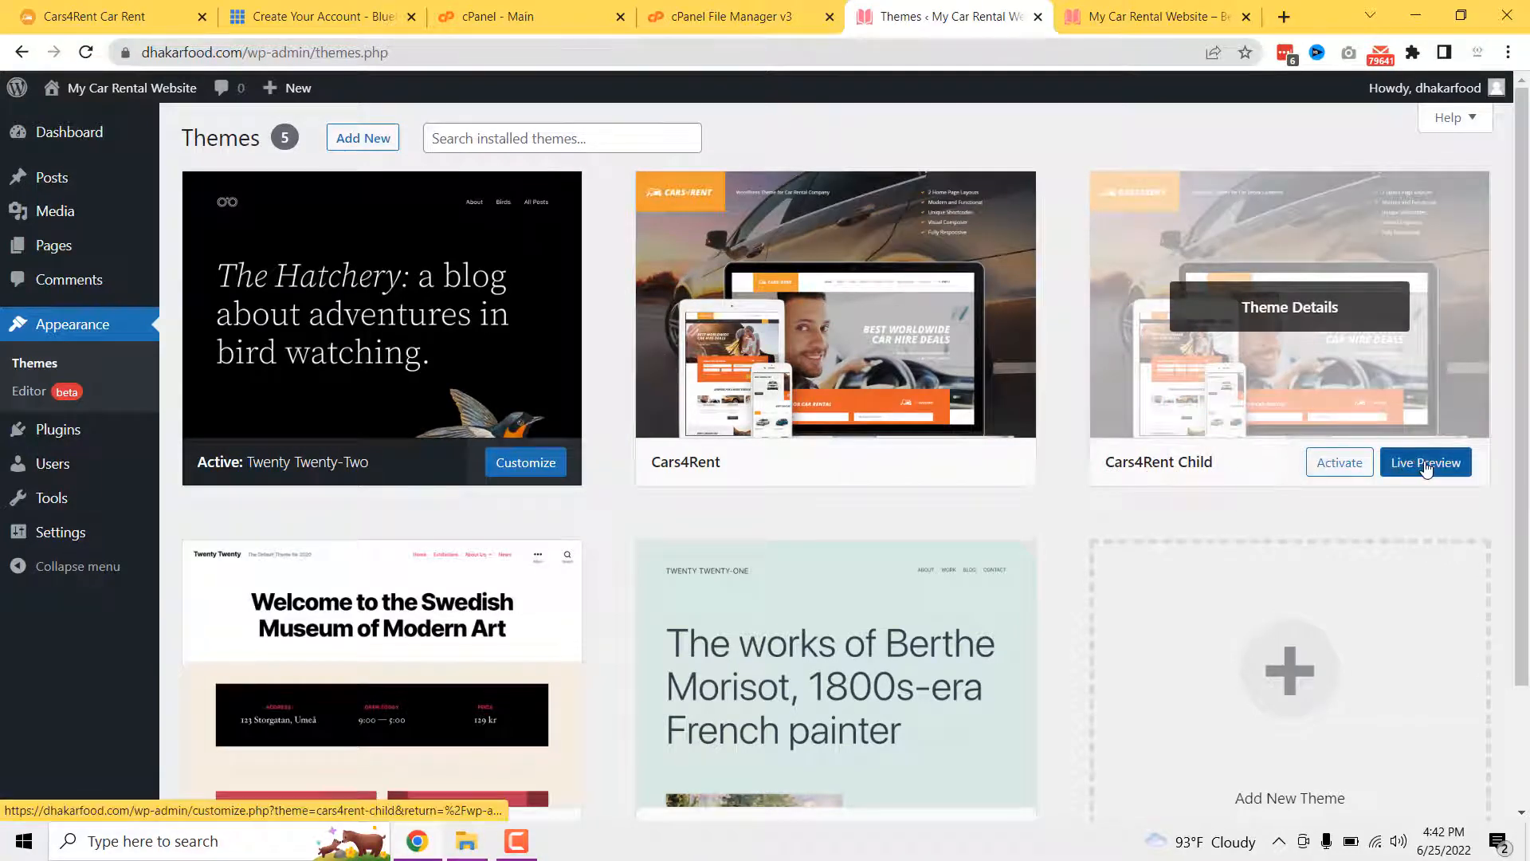
click(1341, 463)
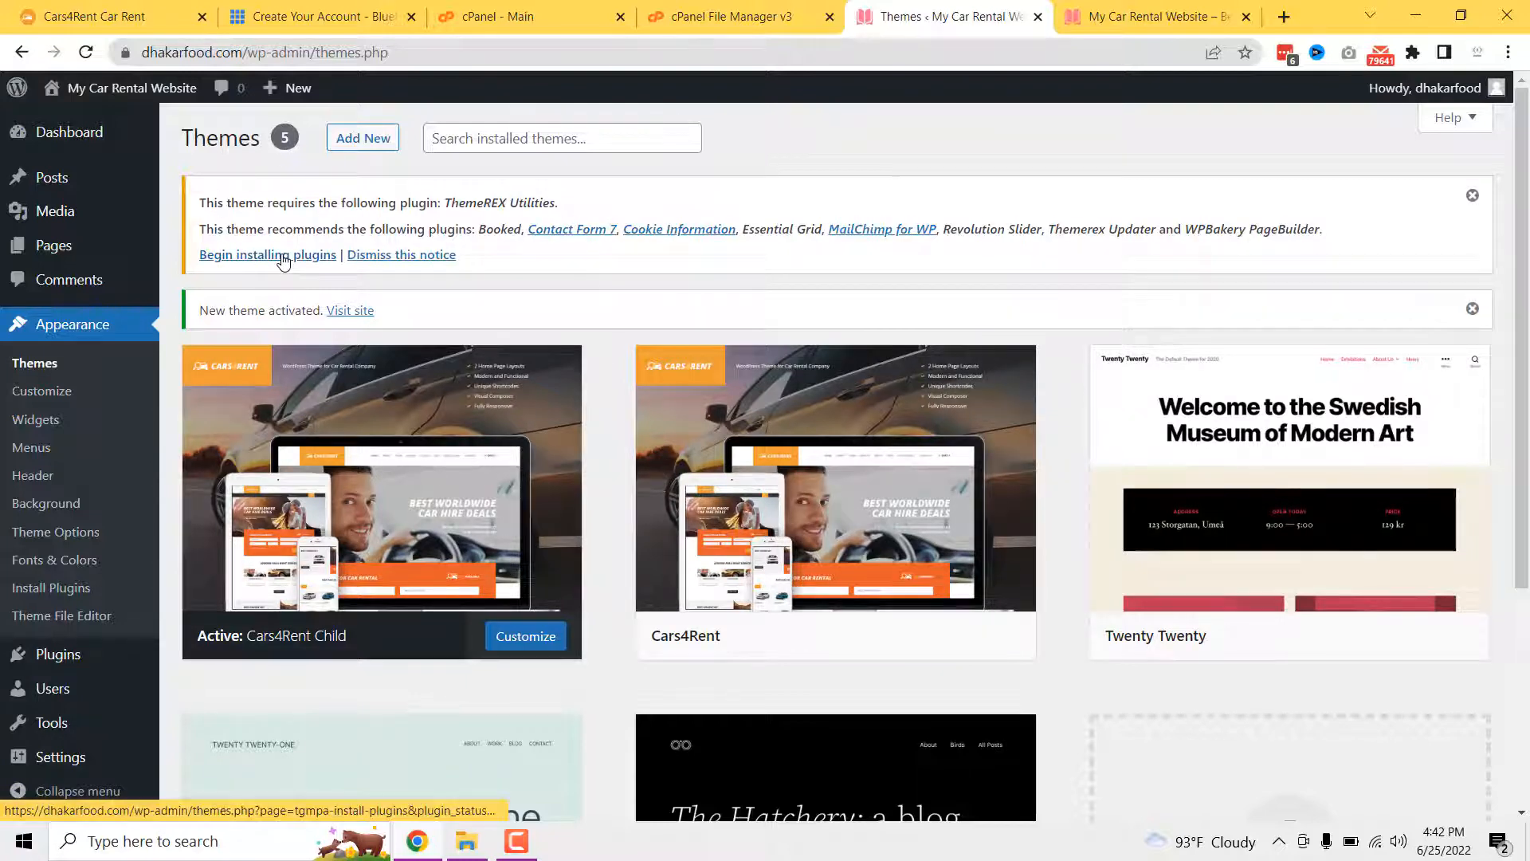
- Begin installing the theme's 9 required plugins, including ThemeREX Utilities
mouse_move(414, 501)
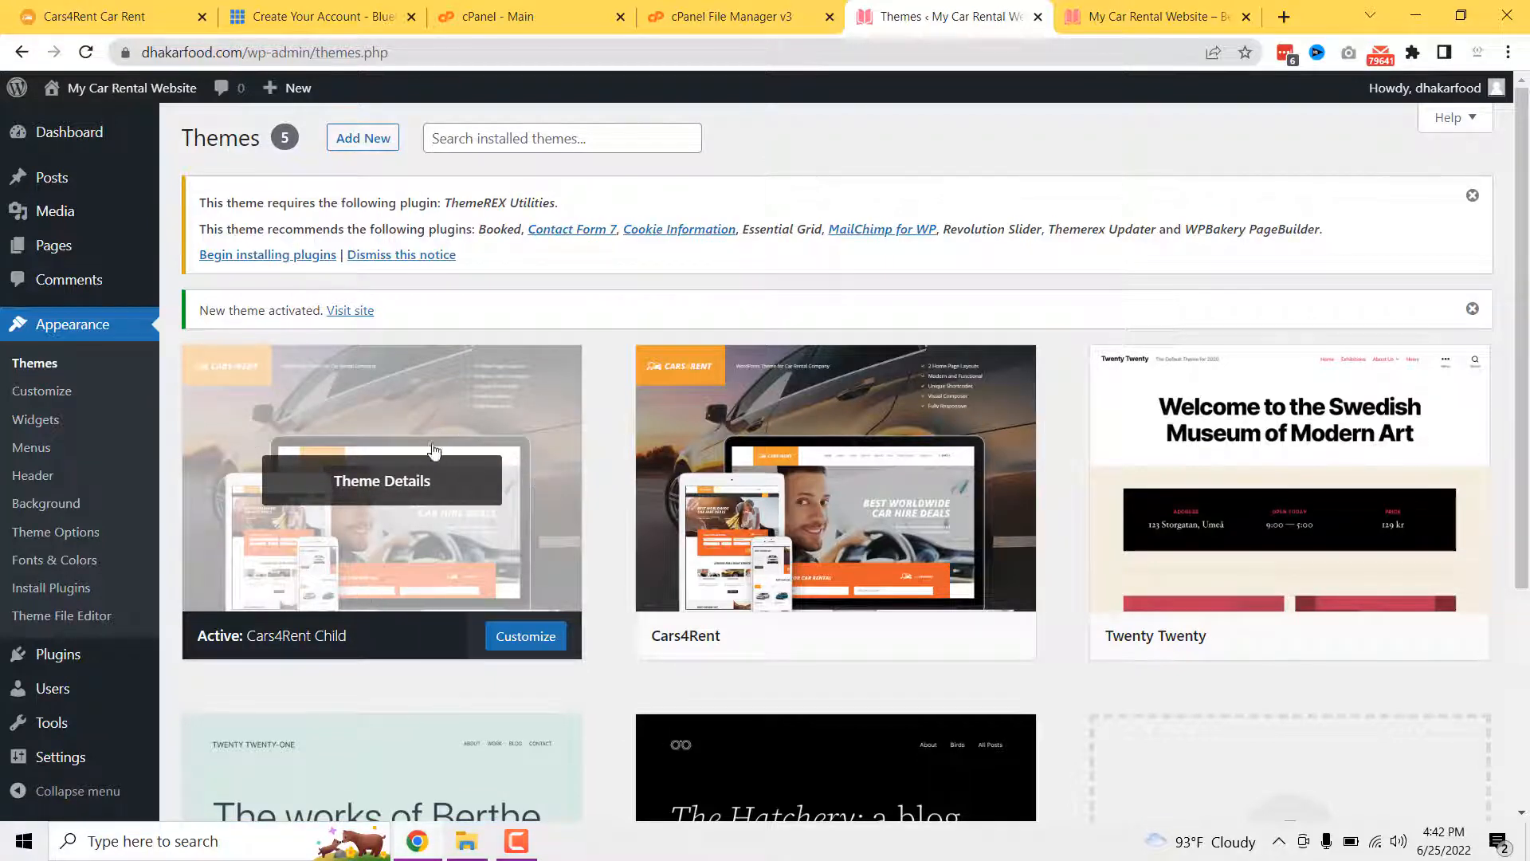
mouse_move(761, 546)
click(310, 255)
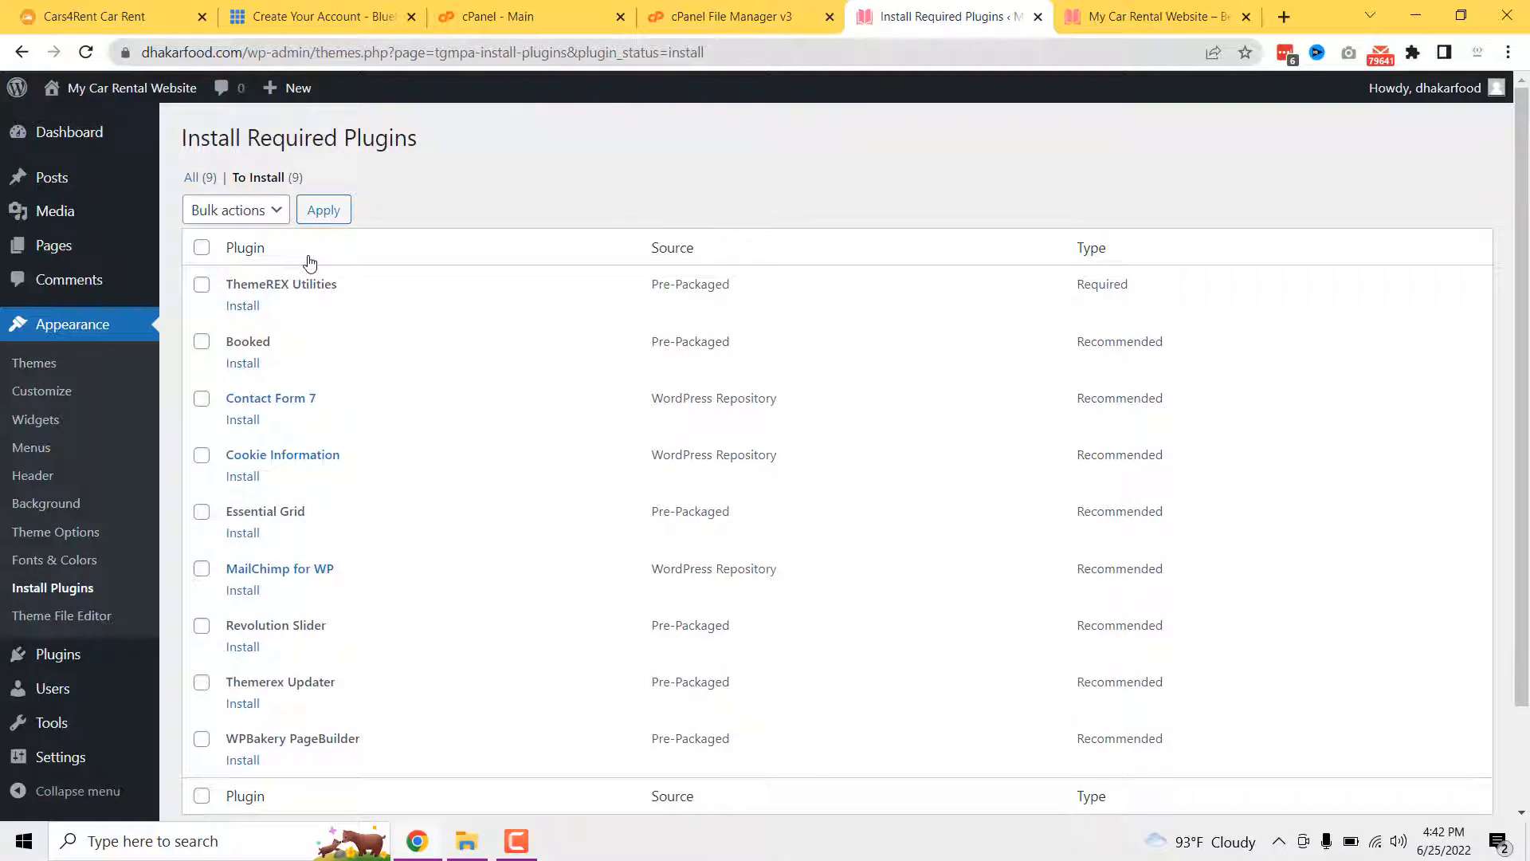
- Bulk-install and activate all nine plugins, ThemeREX Utilities through WPBakery PageBuilder
click(201, 250)
scroll(221, 341, down, 2)
scroll(222, 351, up, 2)
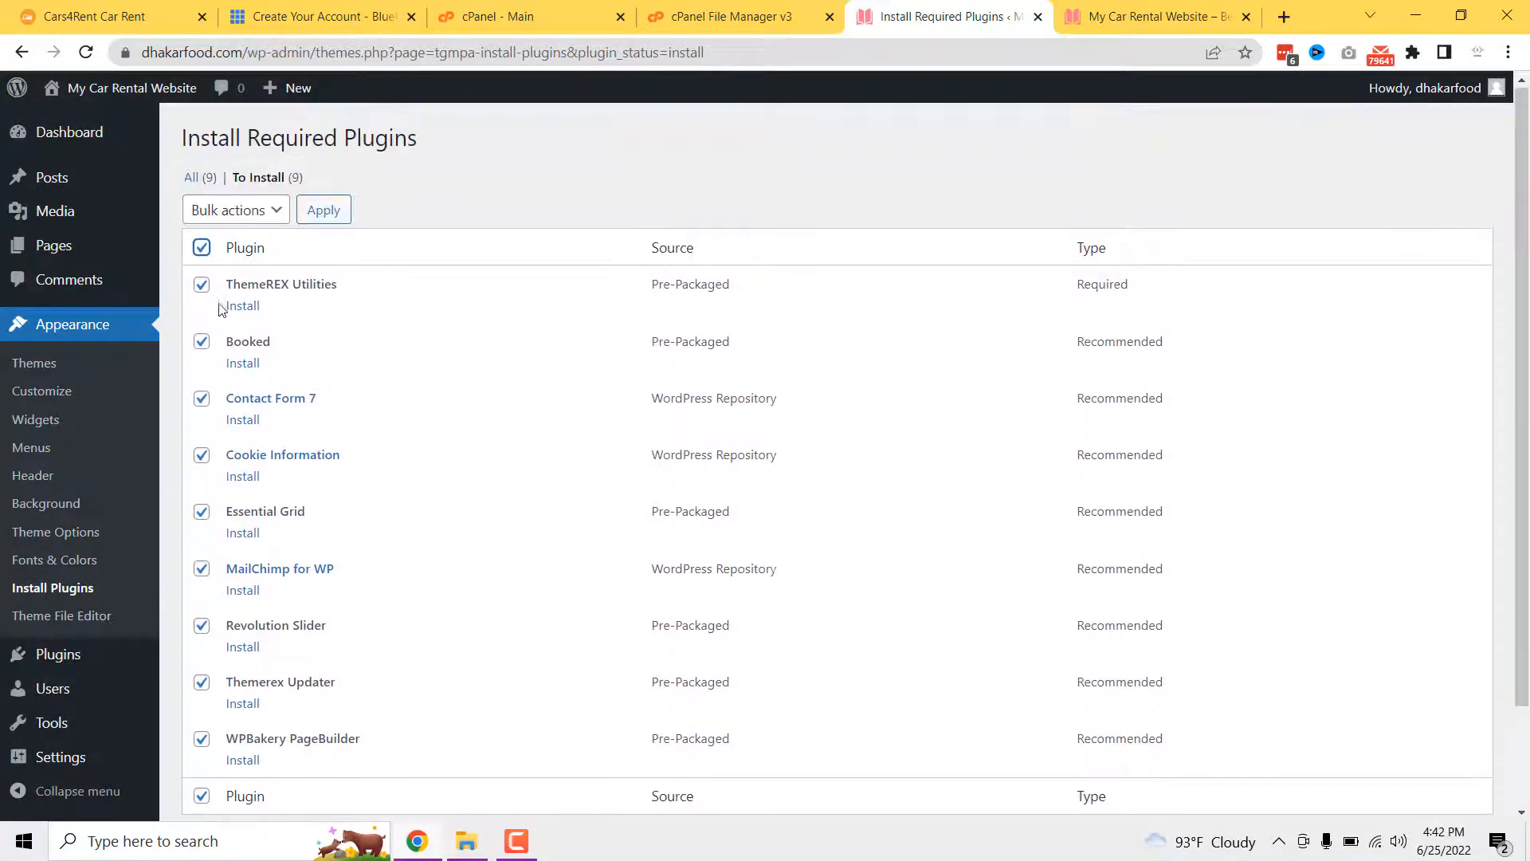
click(239, 210)
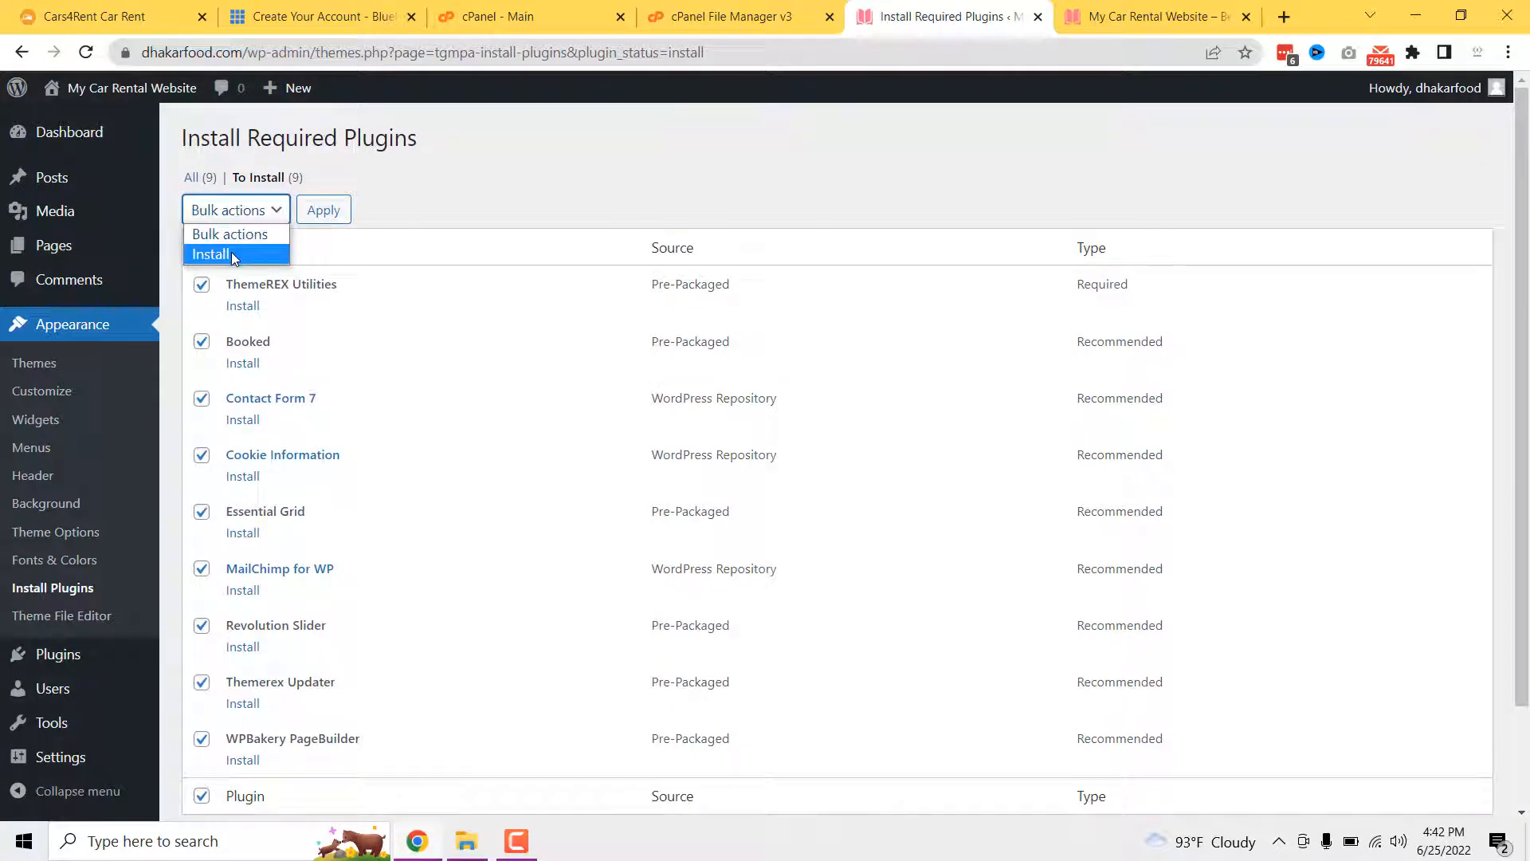
click(231, 254)
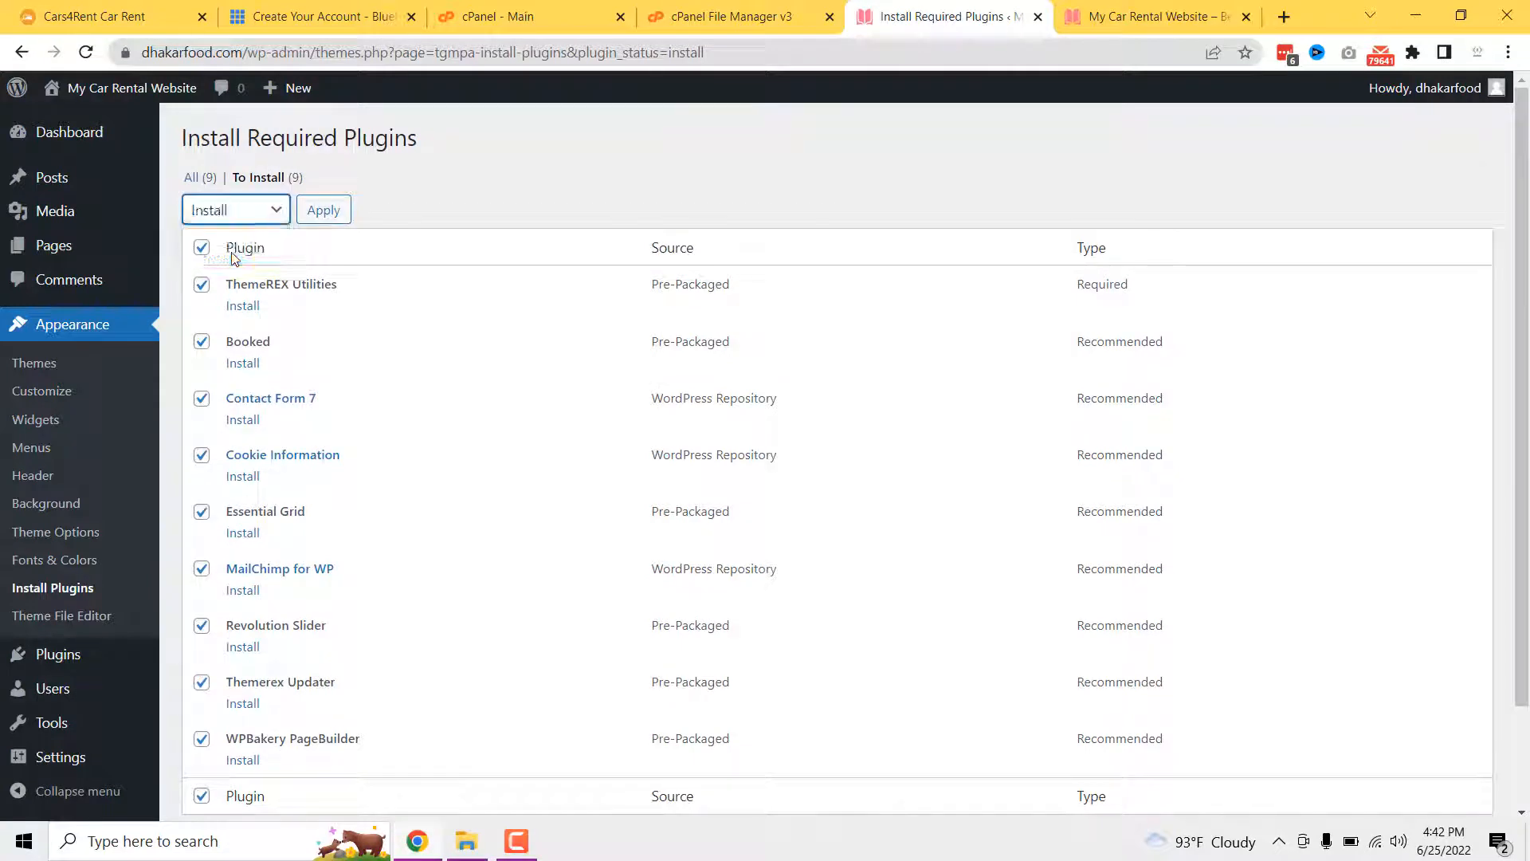
click(325, 212)
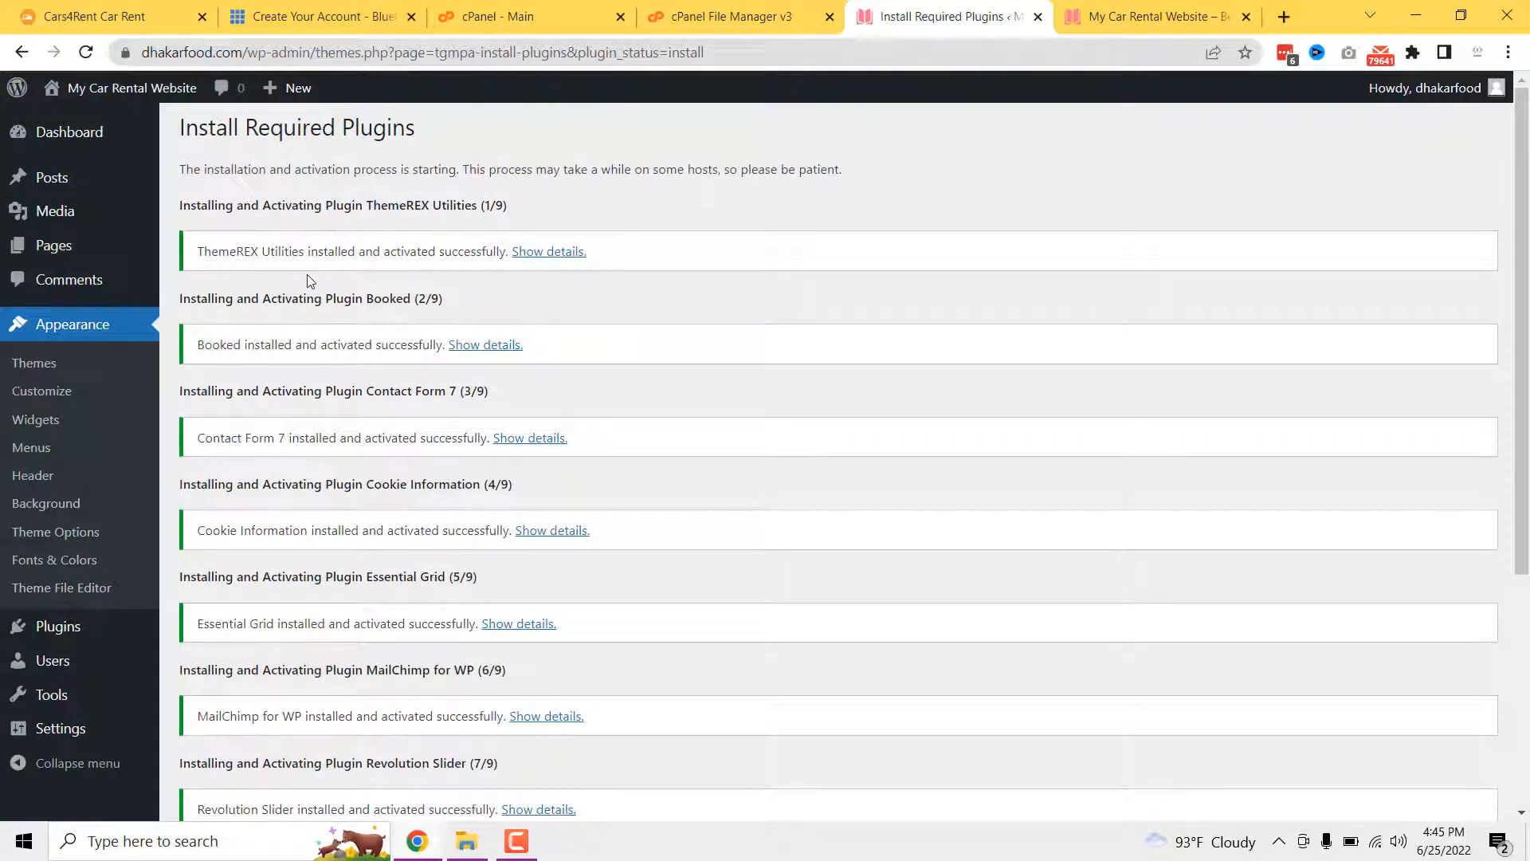
scroll(314, 426, down, 4)
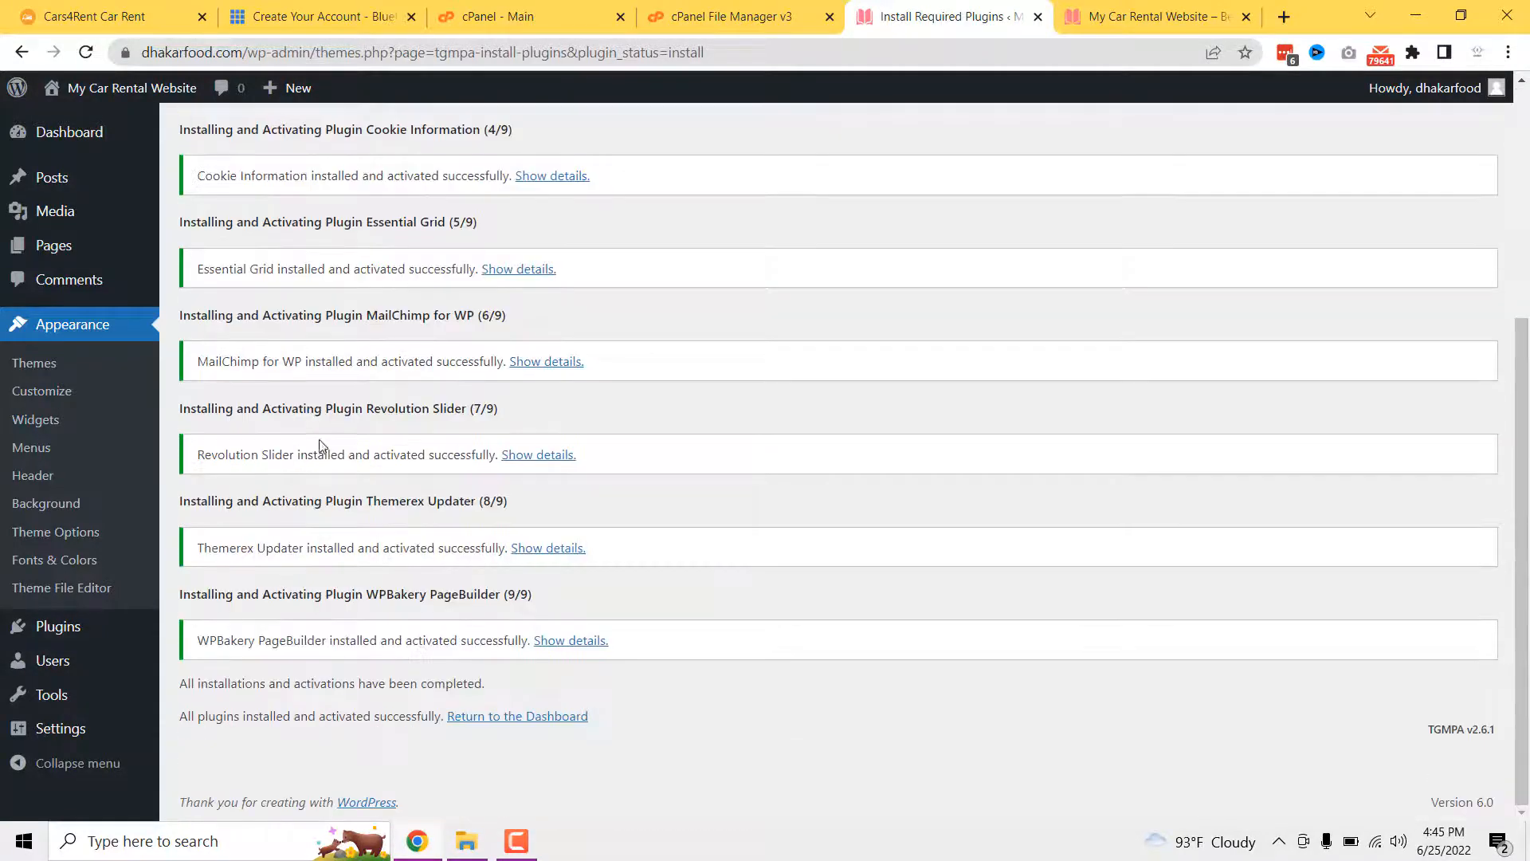
click(504, 717)
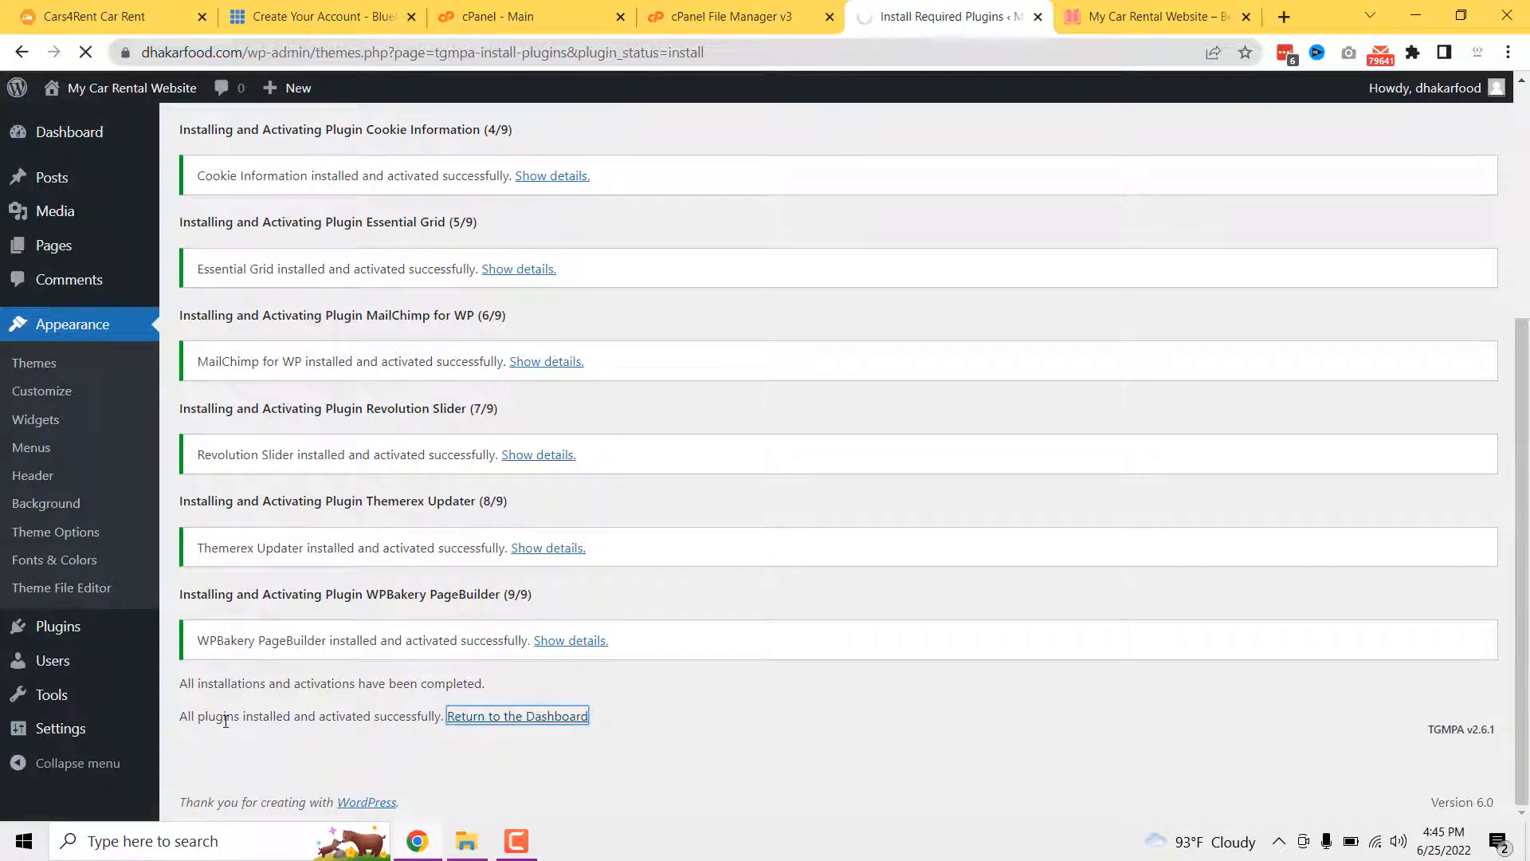
drag(255, 720, 414, 725)
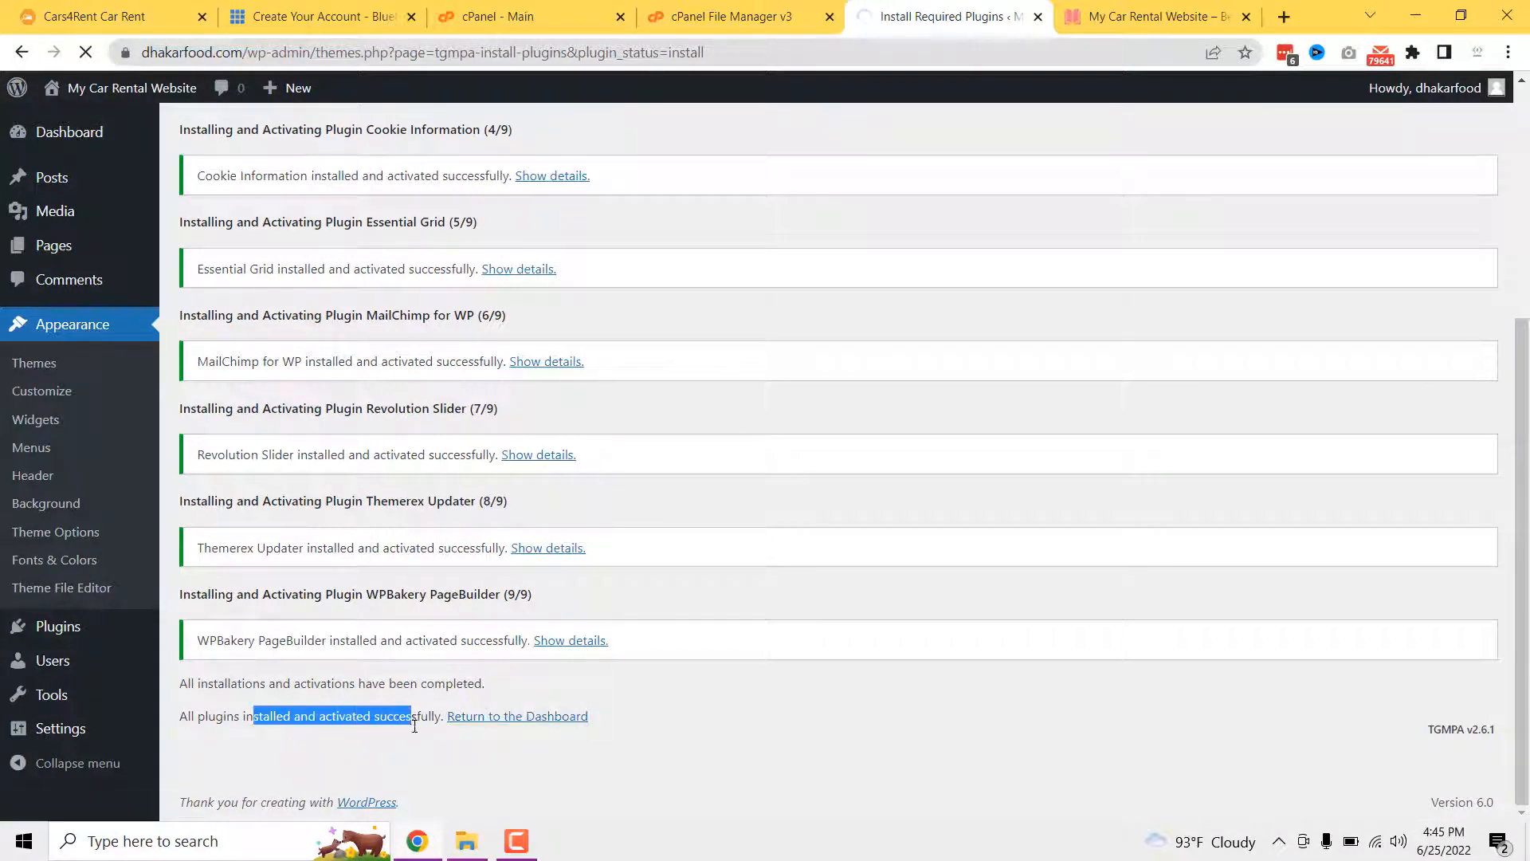
click(417, 741)
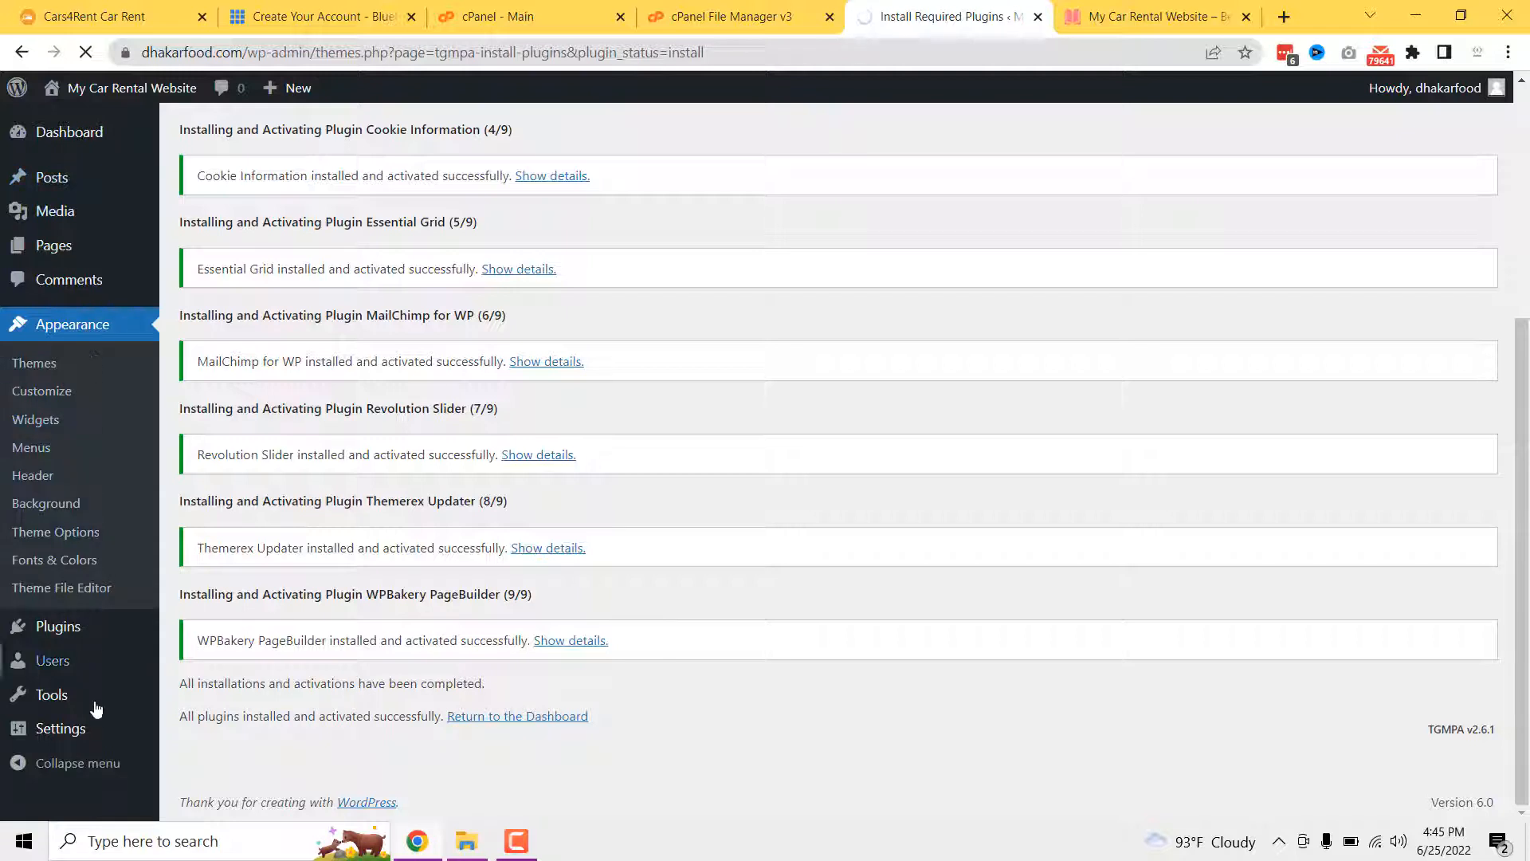
- Look over the new Cars, Services, Clients and Testimonials menus and close the Cookie Information notice
mouse_move(95, 743)
mouse_move(62, 144)
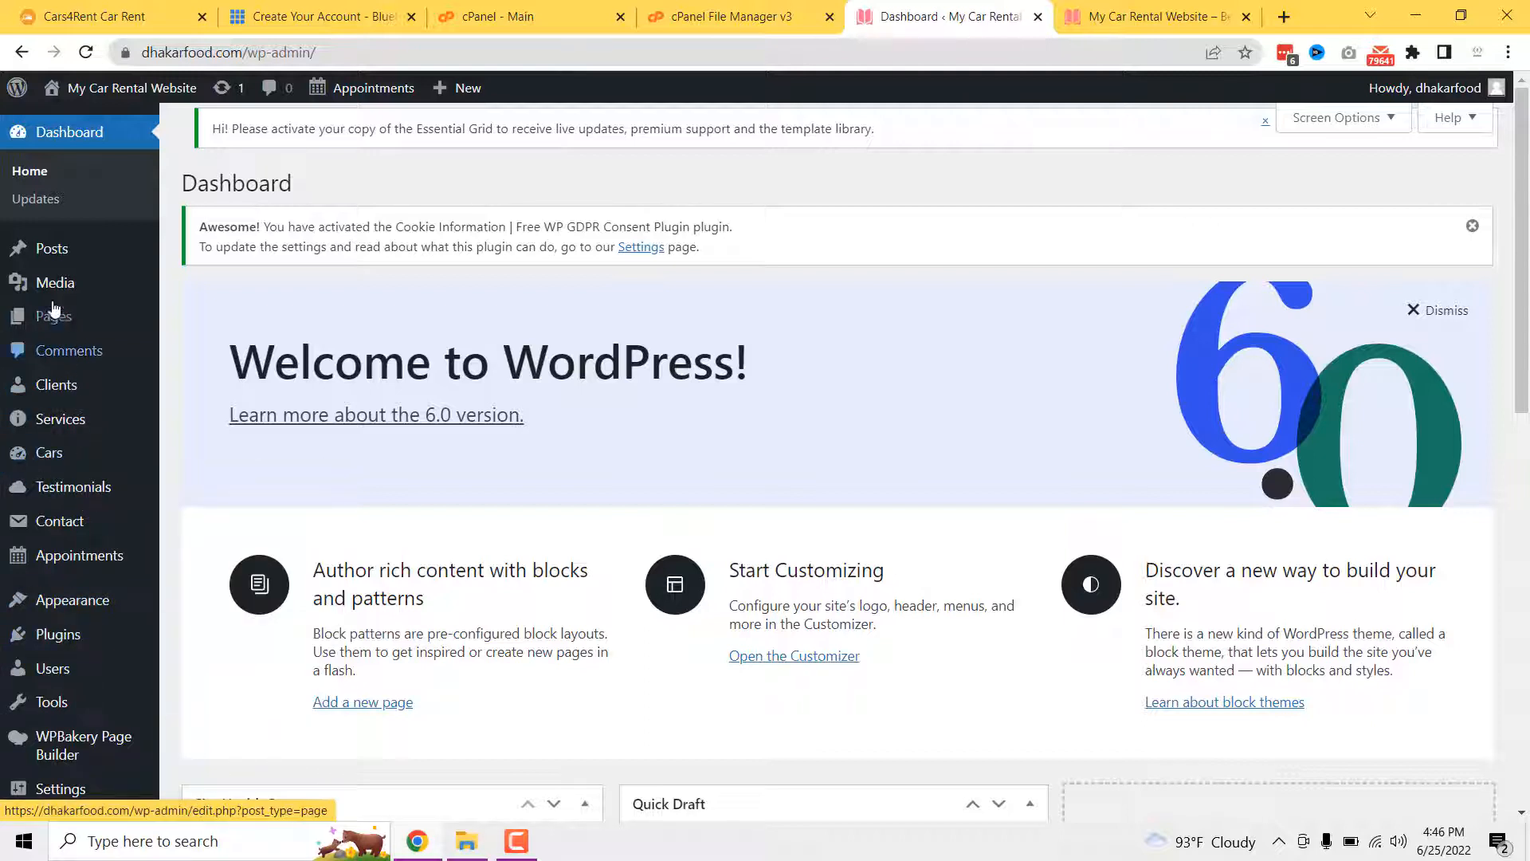
mouse_move(55, 390)
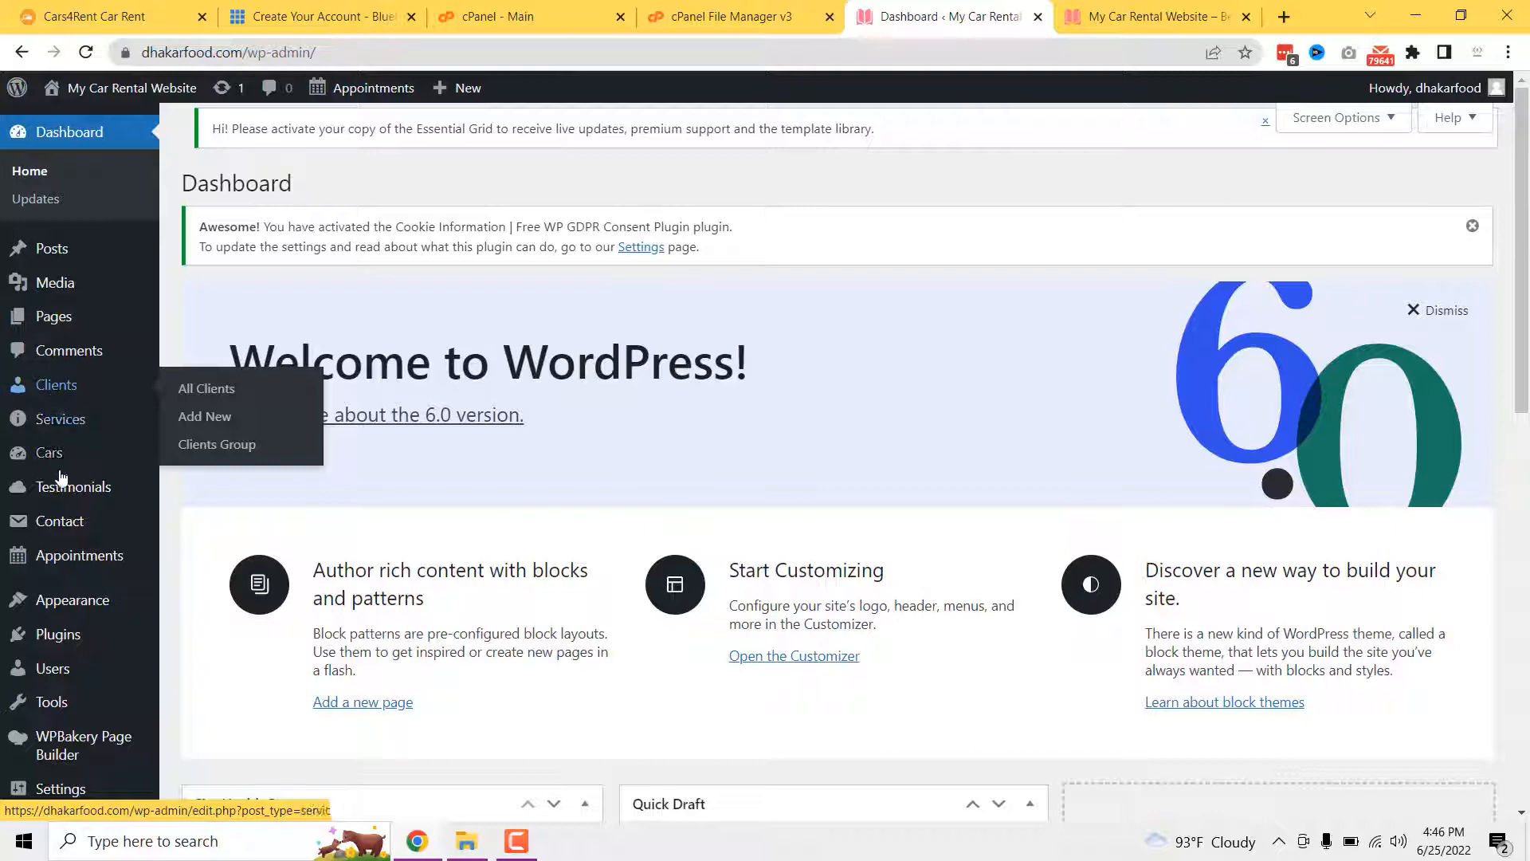
scroll(50, 522, down, 1)
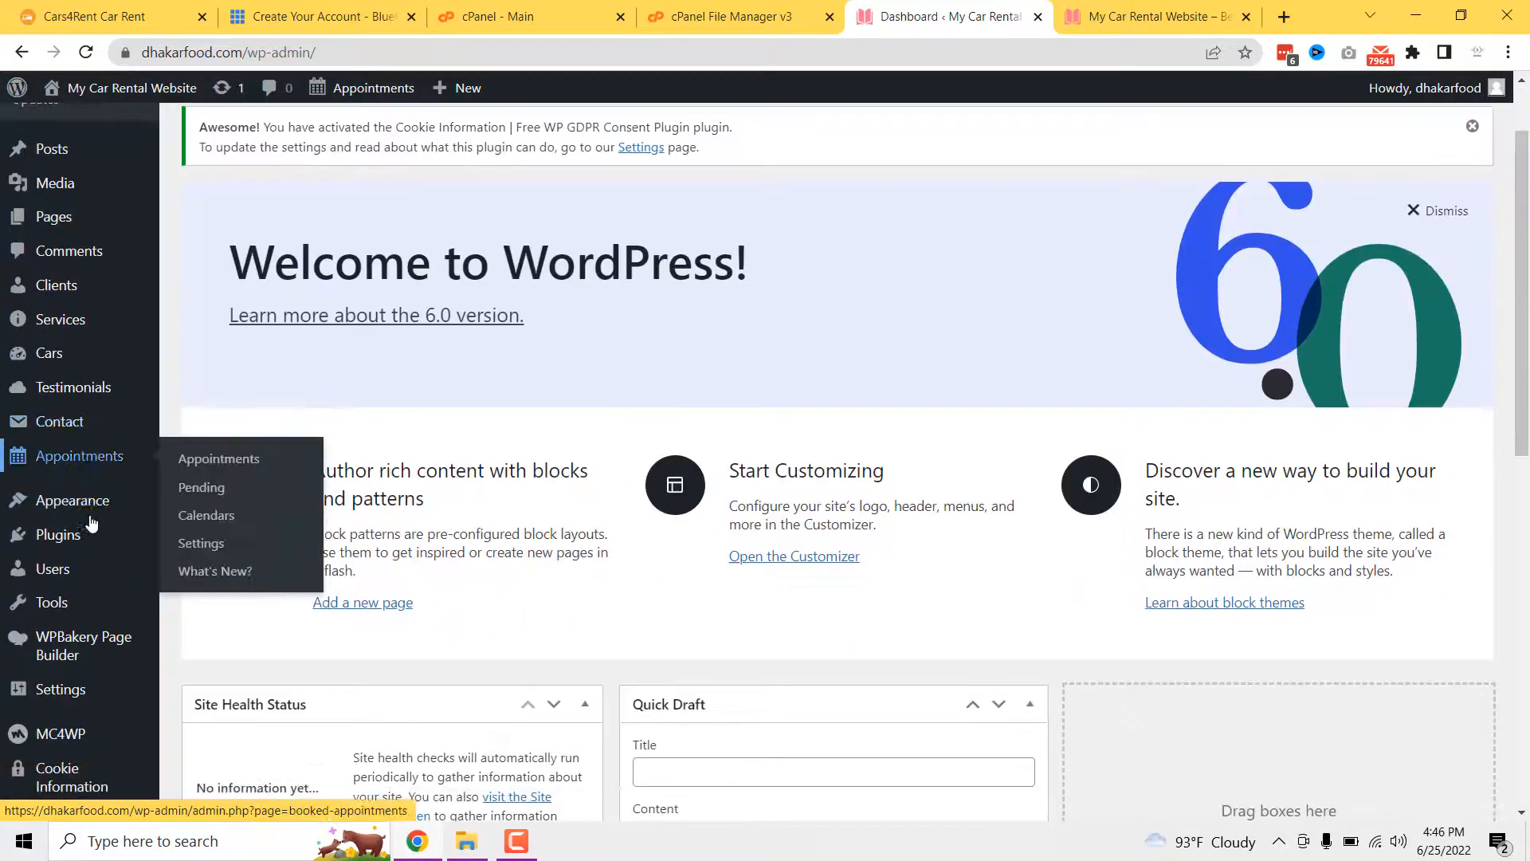
scroll(92, 518, down, 4)
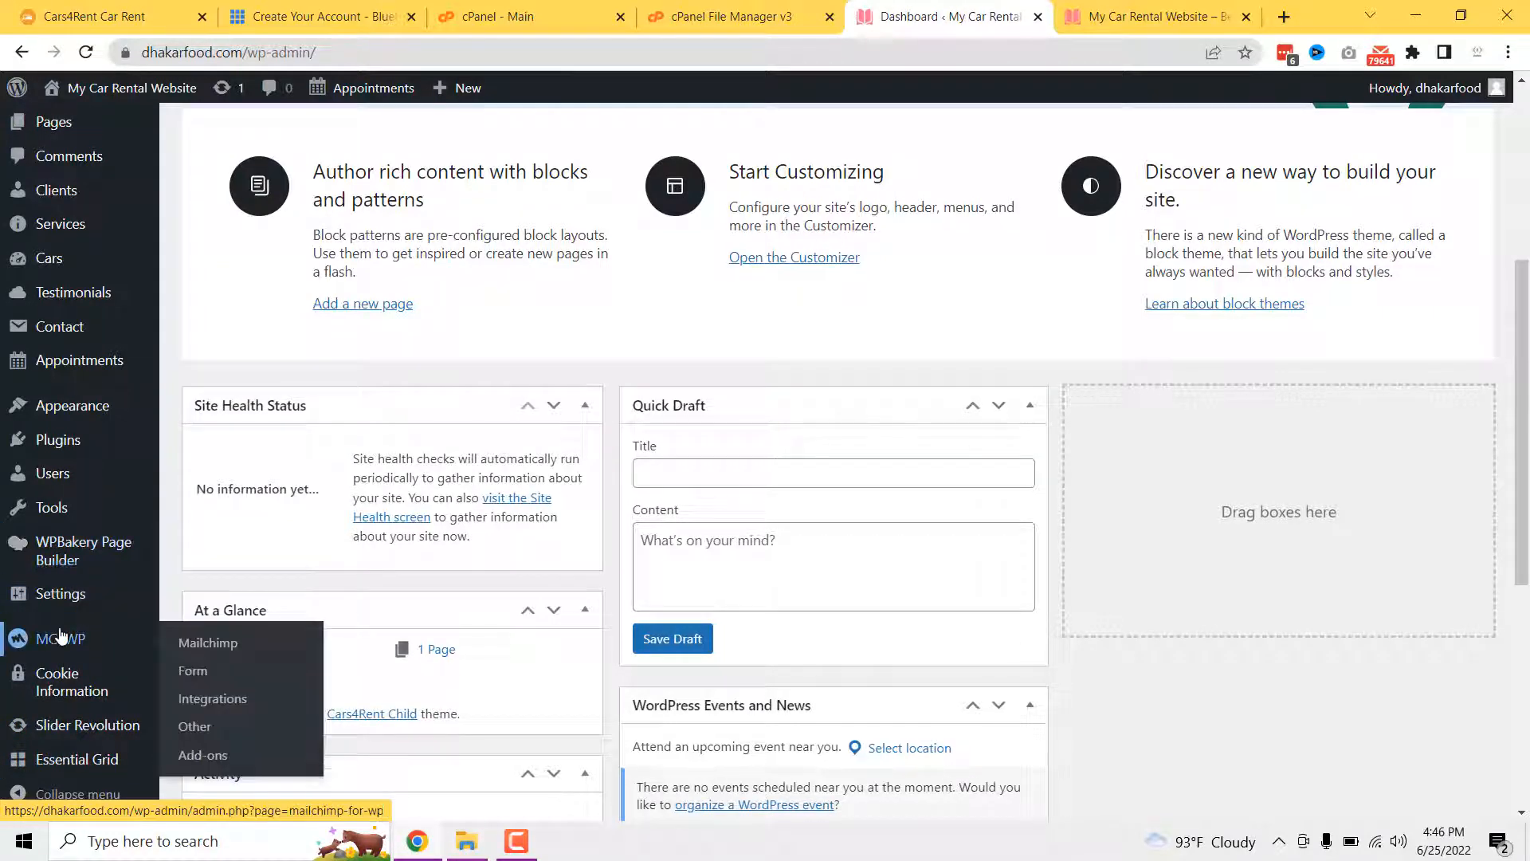
mouse_move(67, 554)
scroll(67, 554, up, 5)
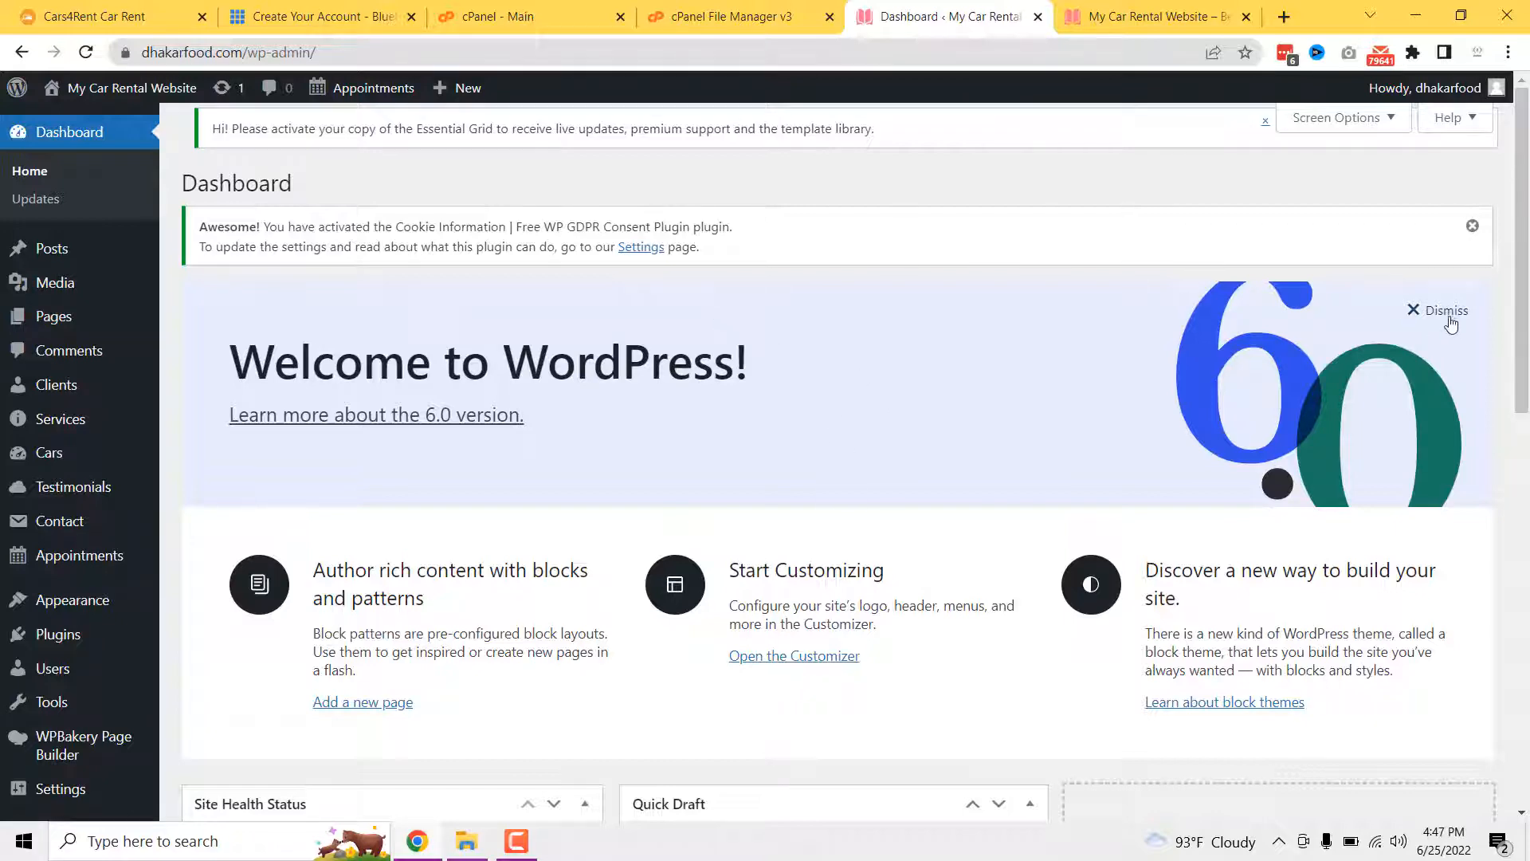
click(1472, 226)
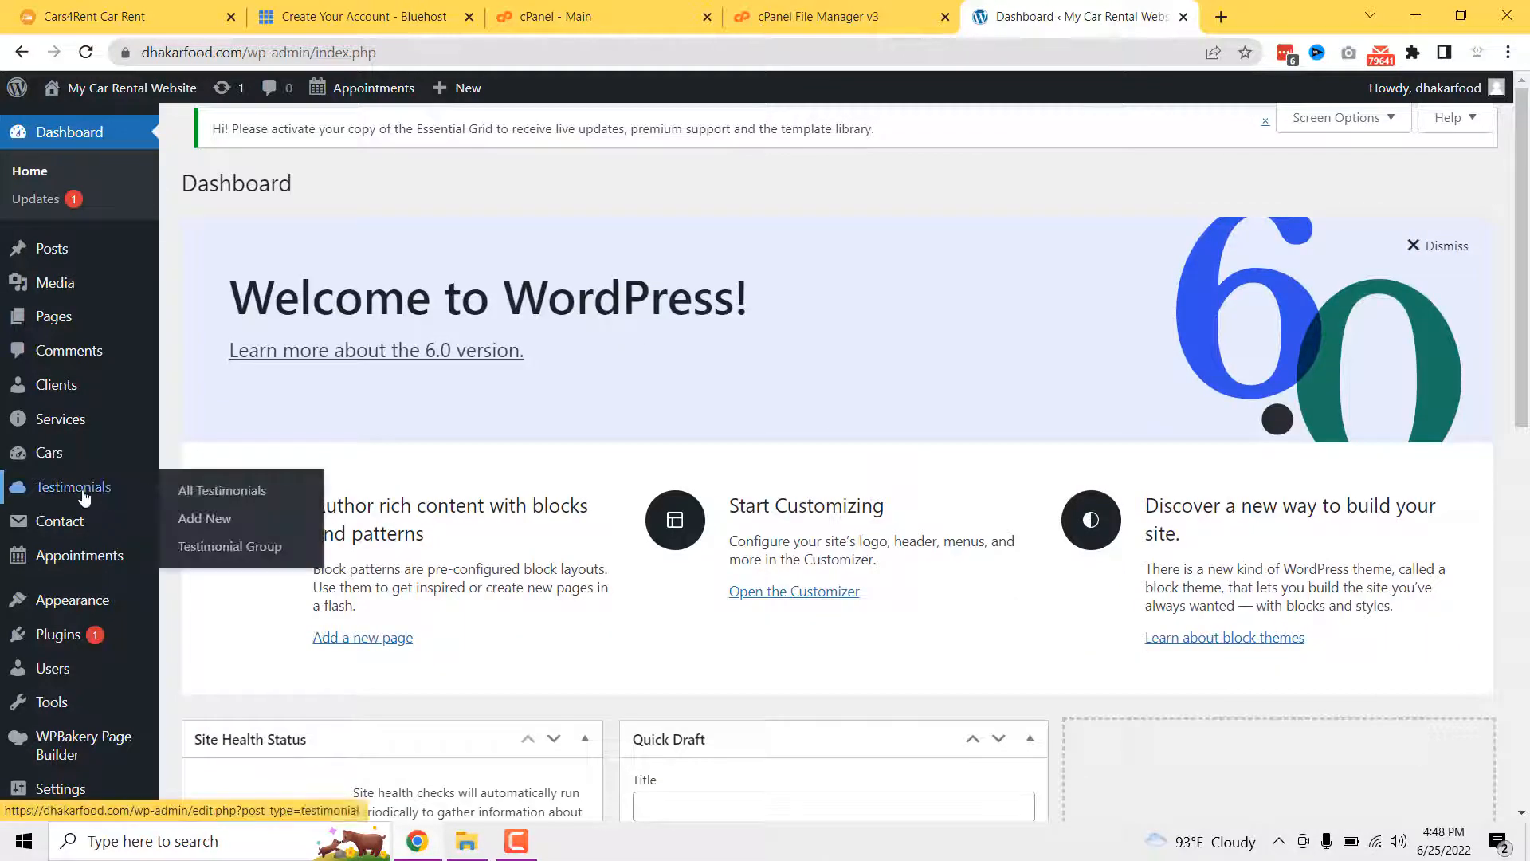
scroll(276, 444, down, 5)
scroll(138, 603, down, 4)
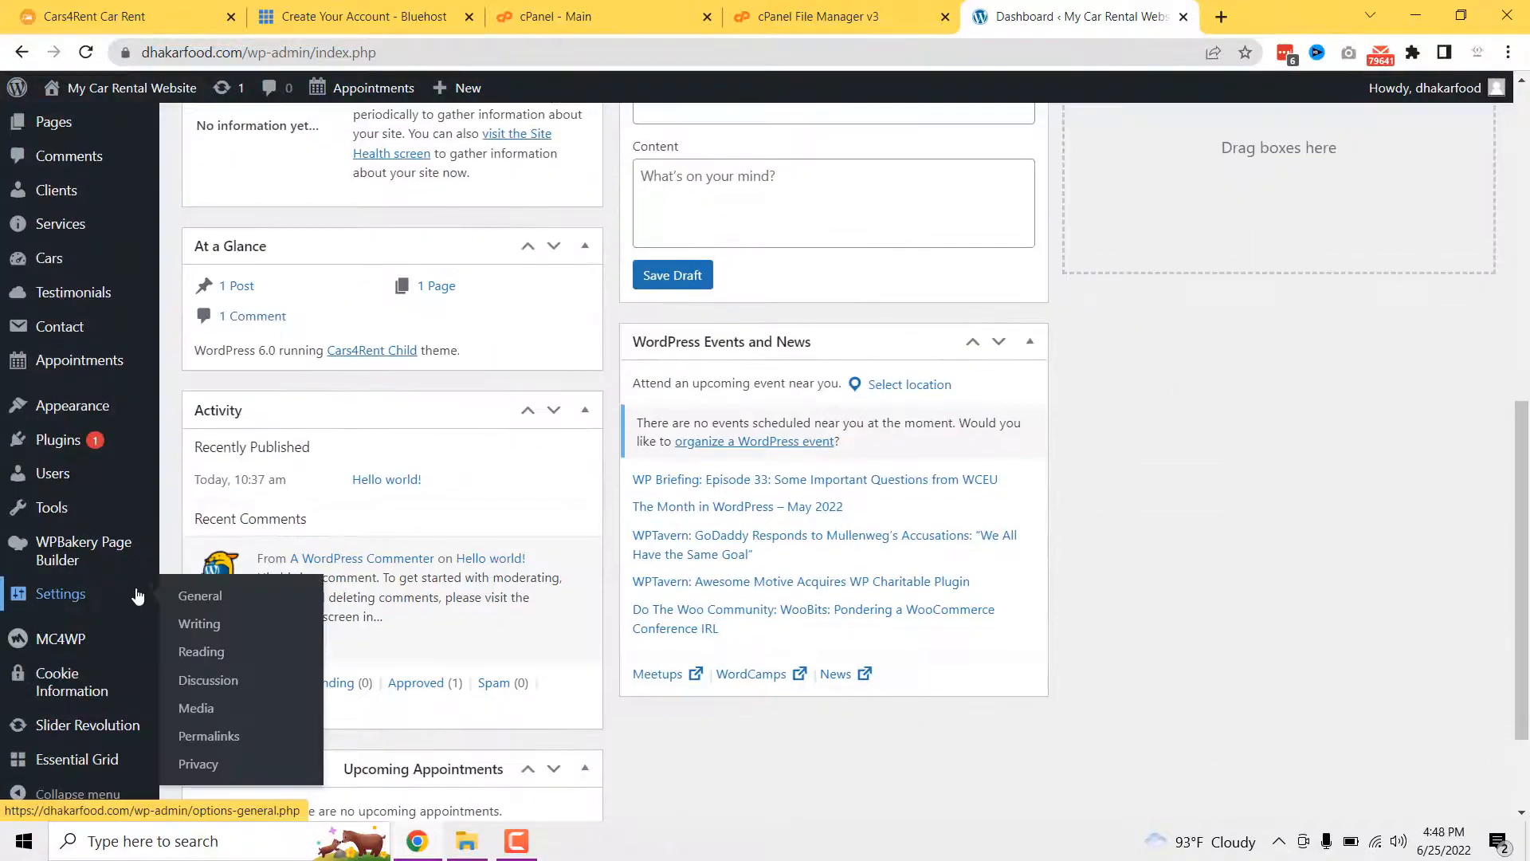
scroll(162, 566, up, 9)
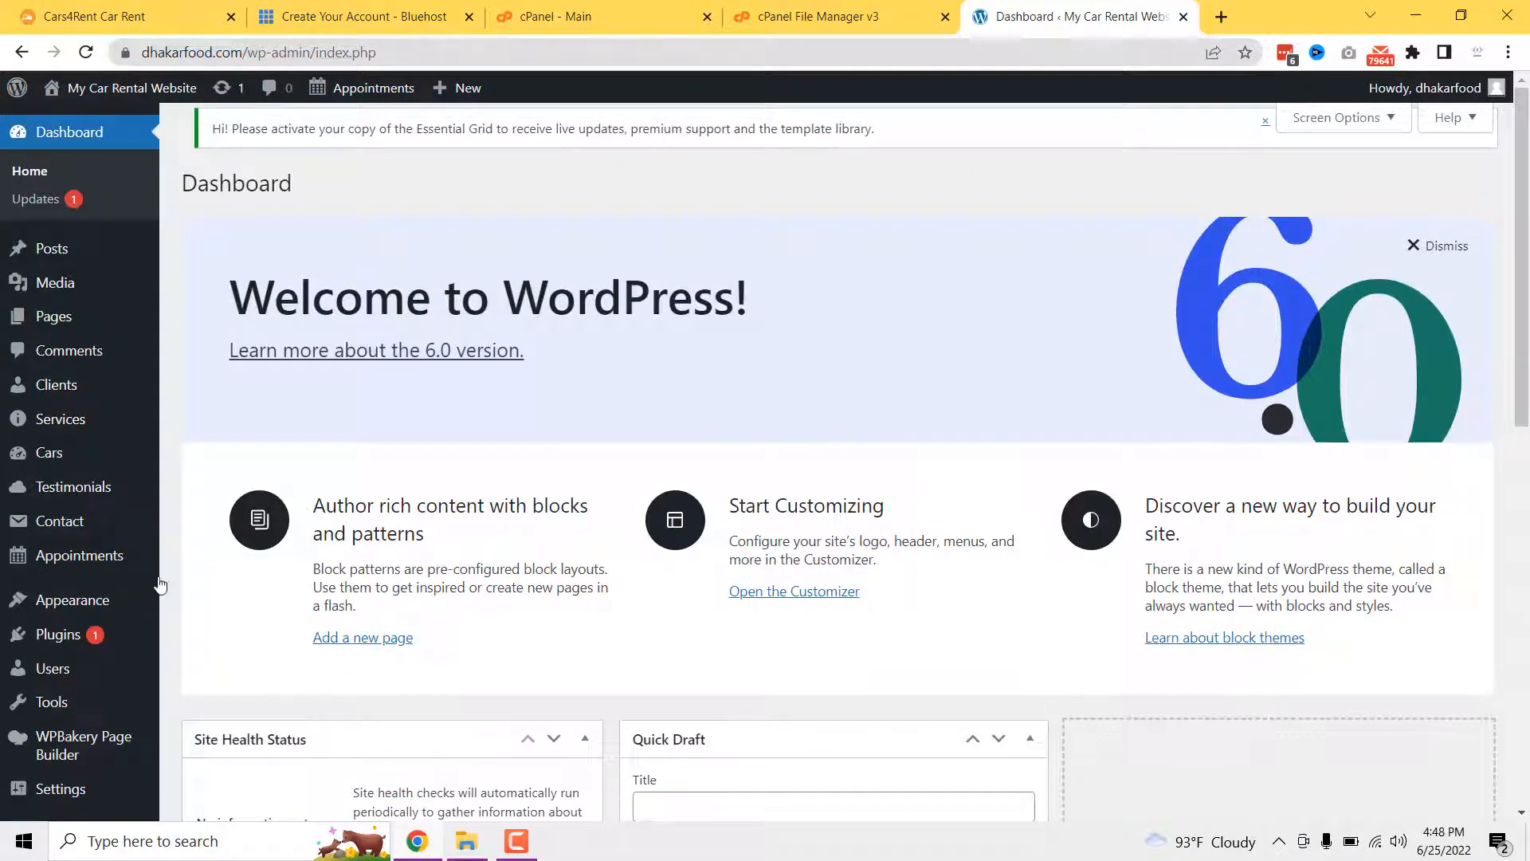
- In Install Demo Data, choose Whole Demo-Site Content, confirm erasing existing data, and start importing
mouse_move(97, 599)
scroll(97, 599, down, 3)
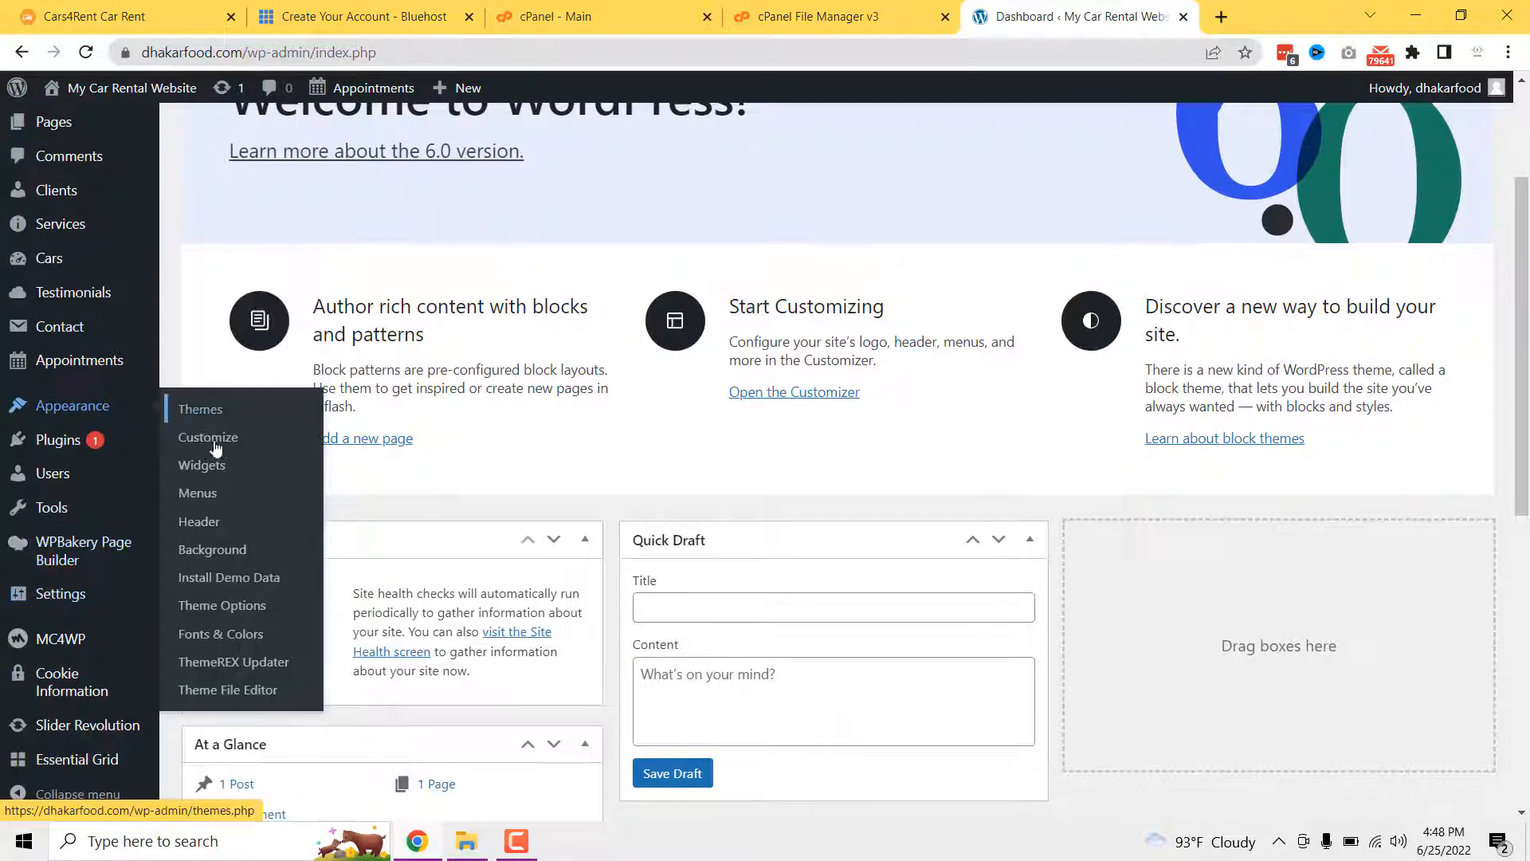
click(216, 584)
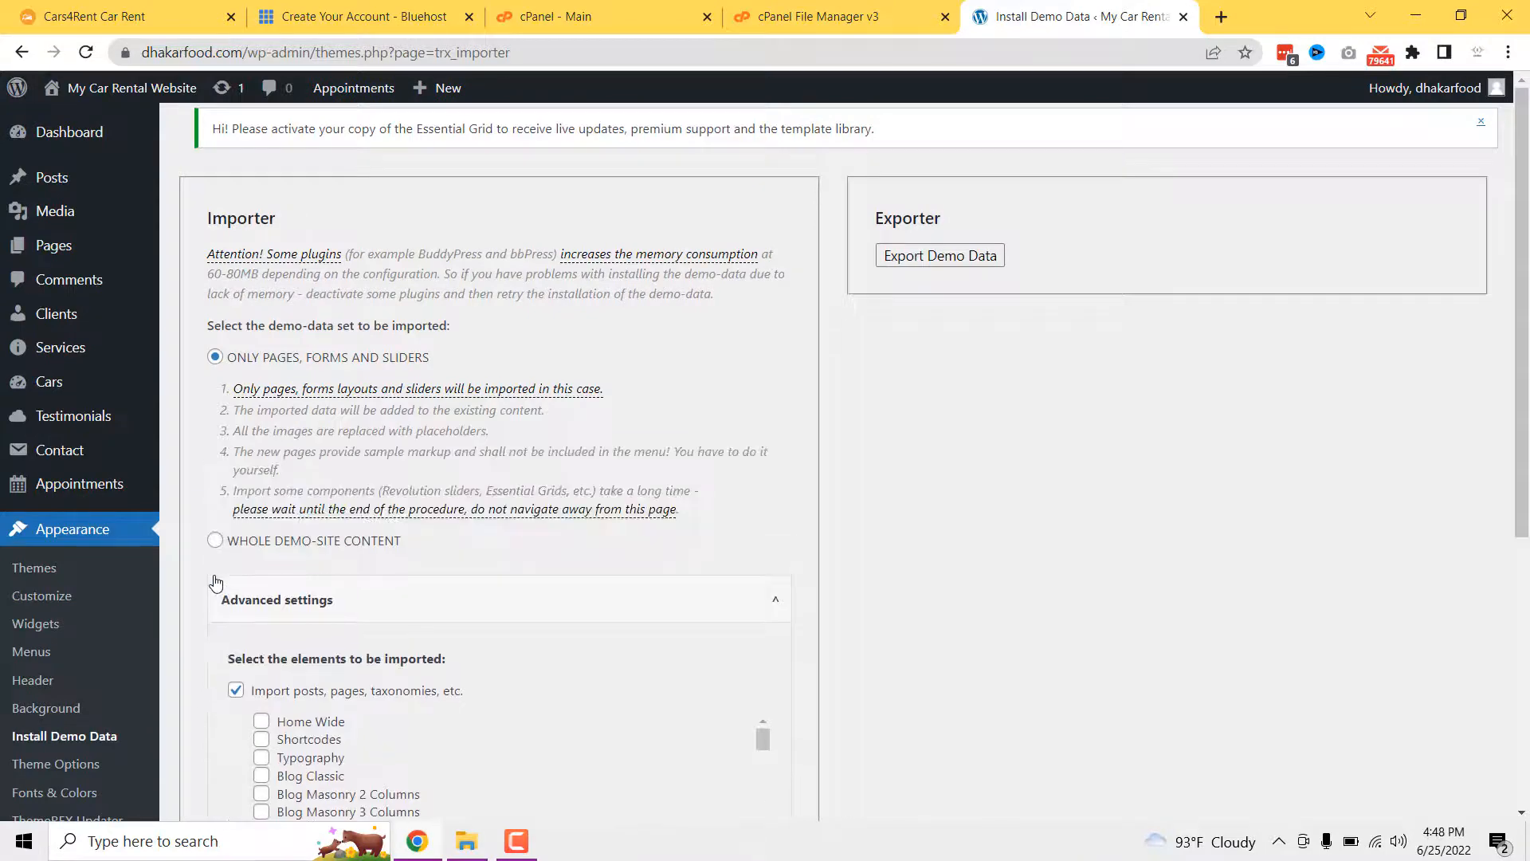
scroll(366, 544, down, 2)
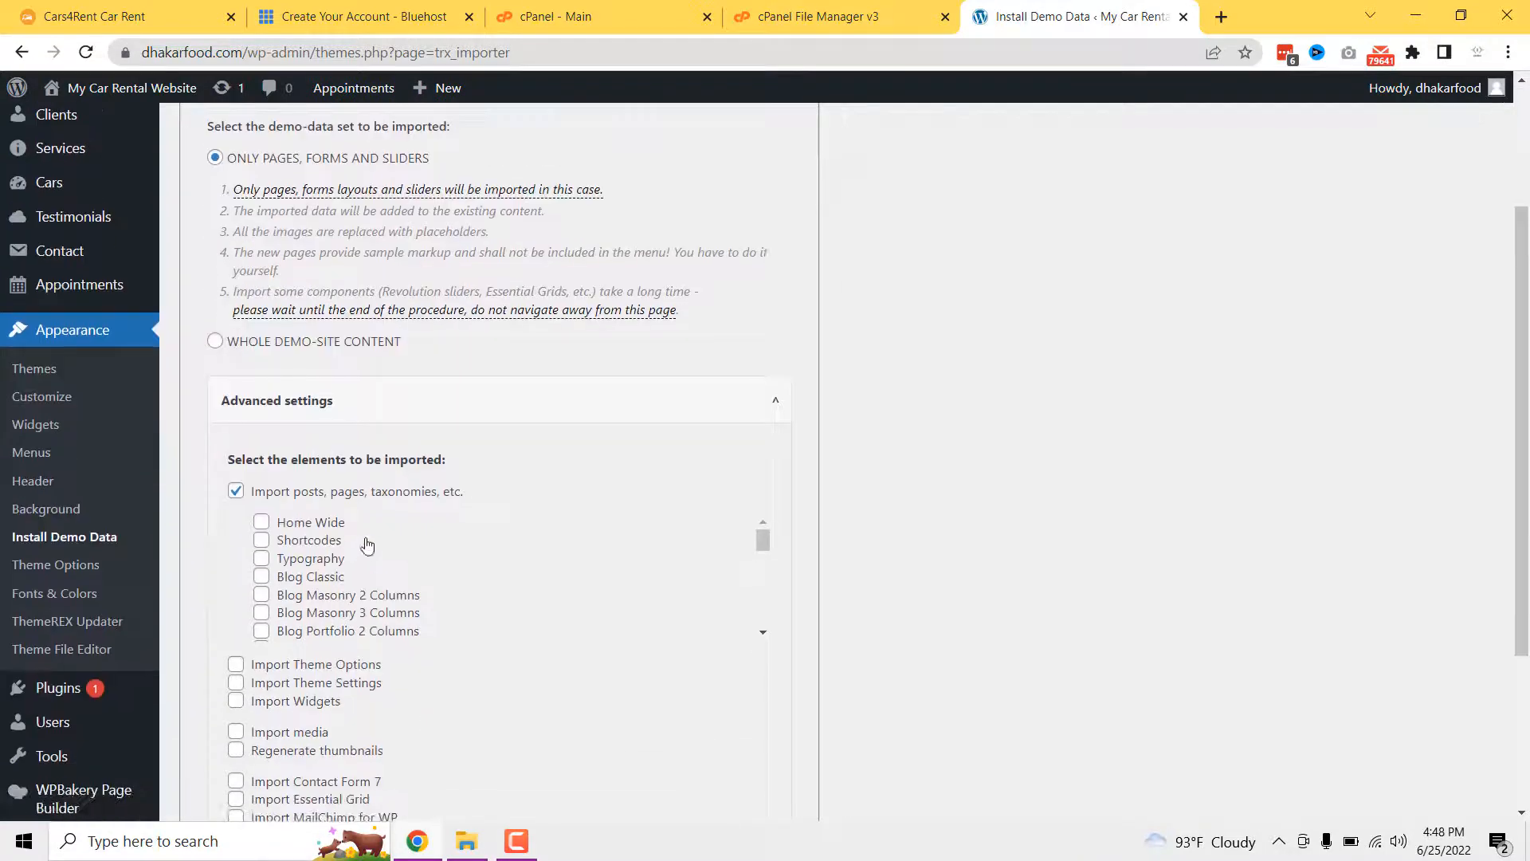
click(215, 344)
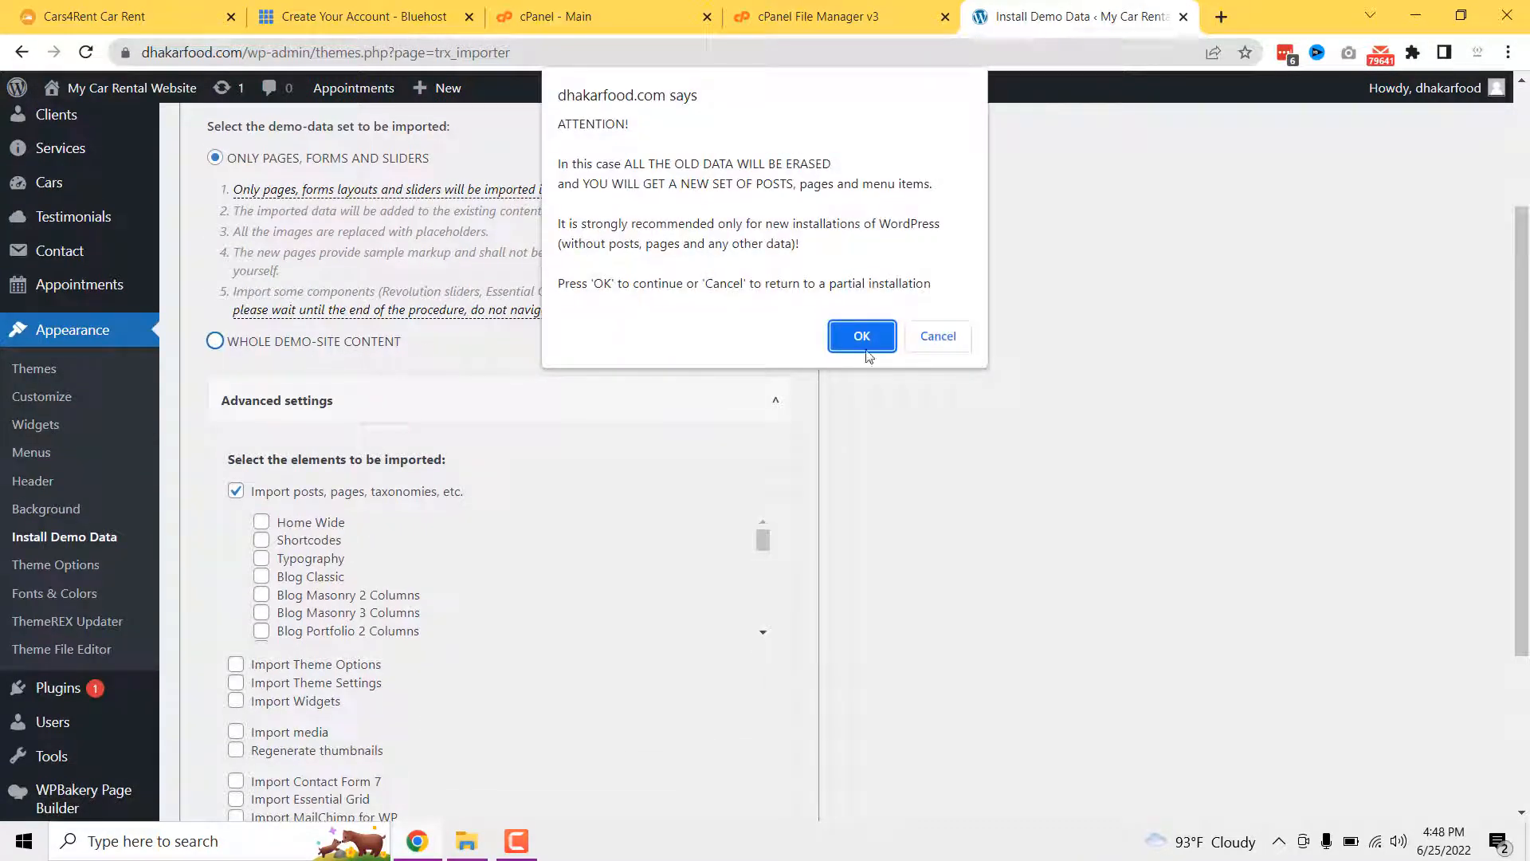
click(862, 335)
scroll(539, 403, up, 3)
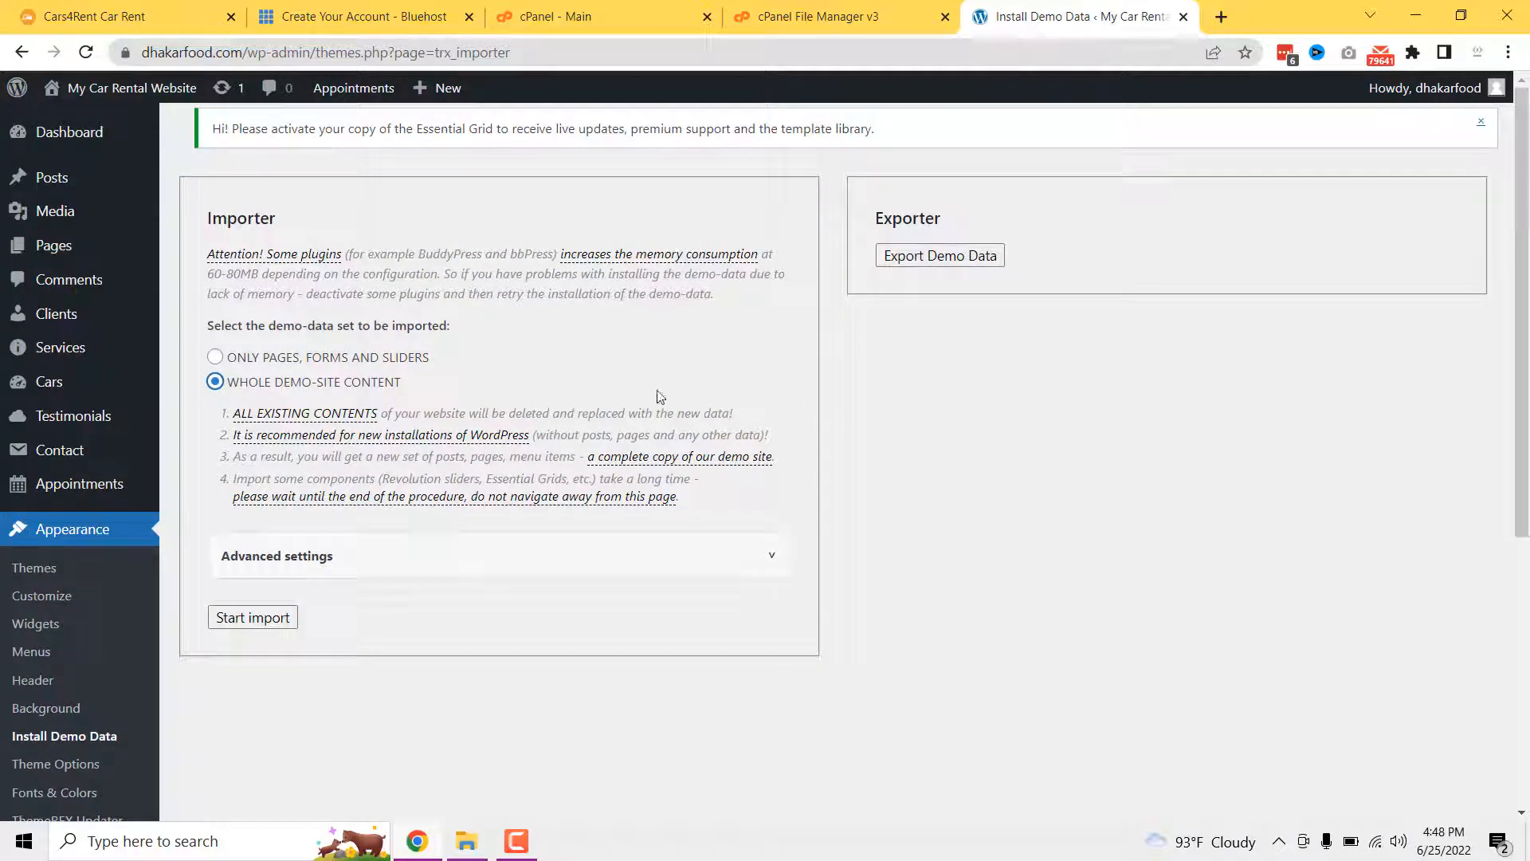
click(267, 620)
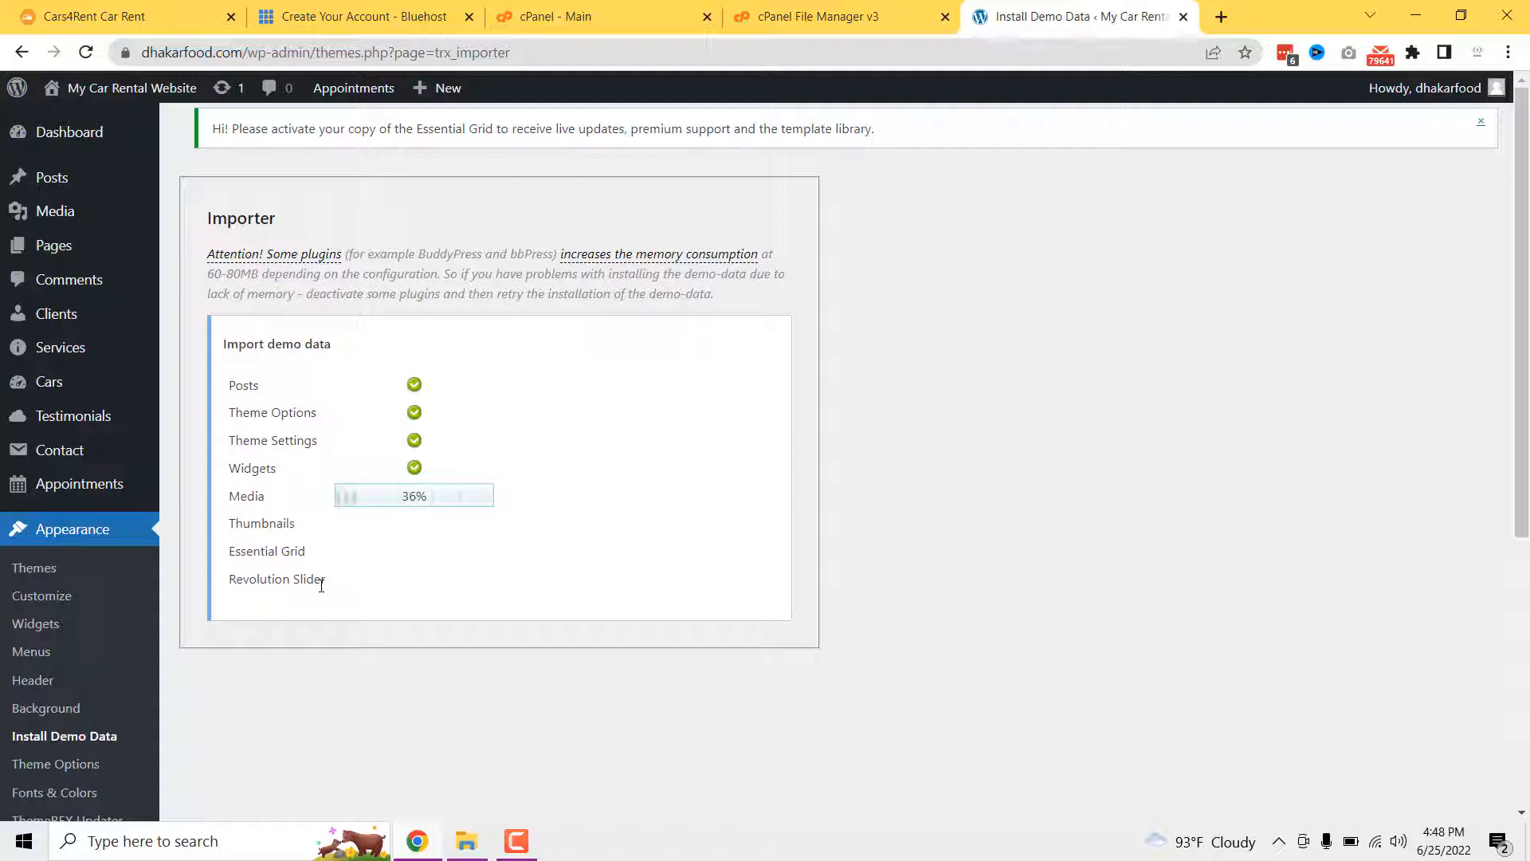
- Scroll the live Cars4Rent demo homepage to the footer and back to top, then return to the import
click(111, 16)
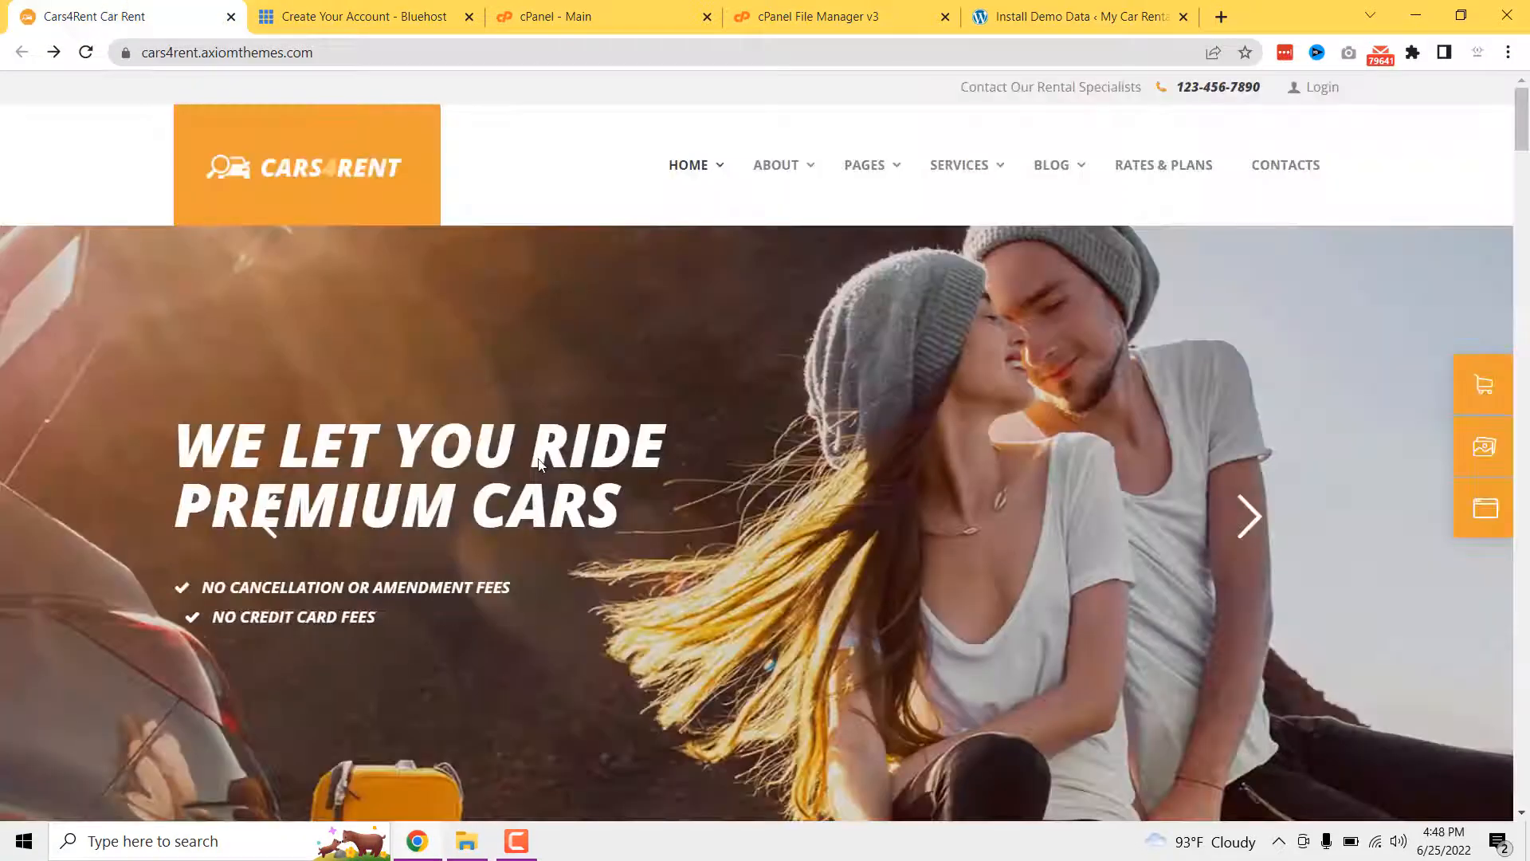
scroll(801, 349, down, 8)
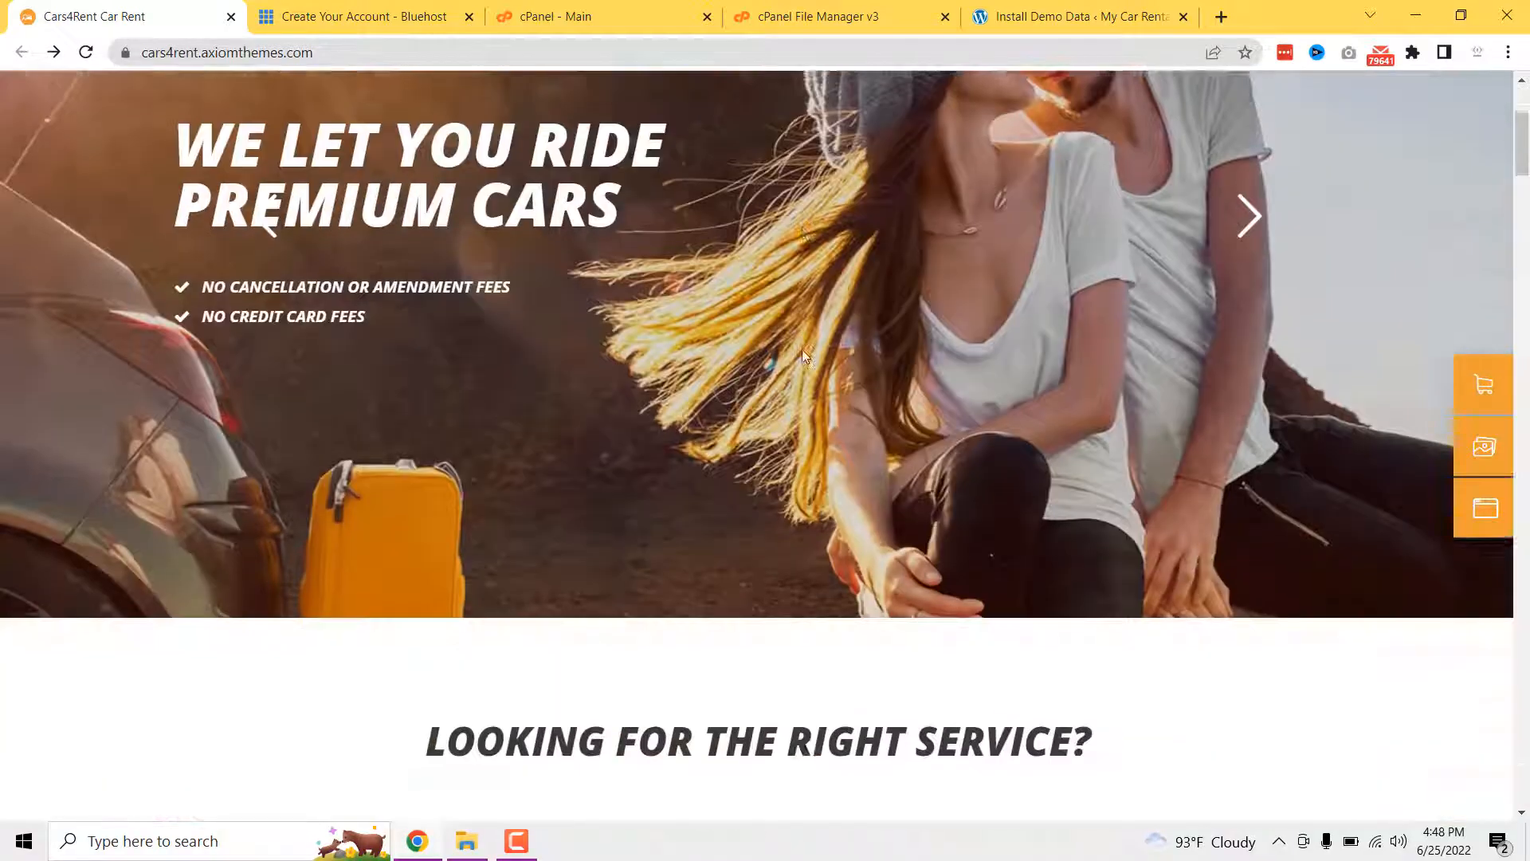
click(326, 61)
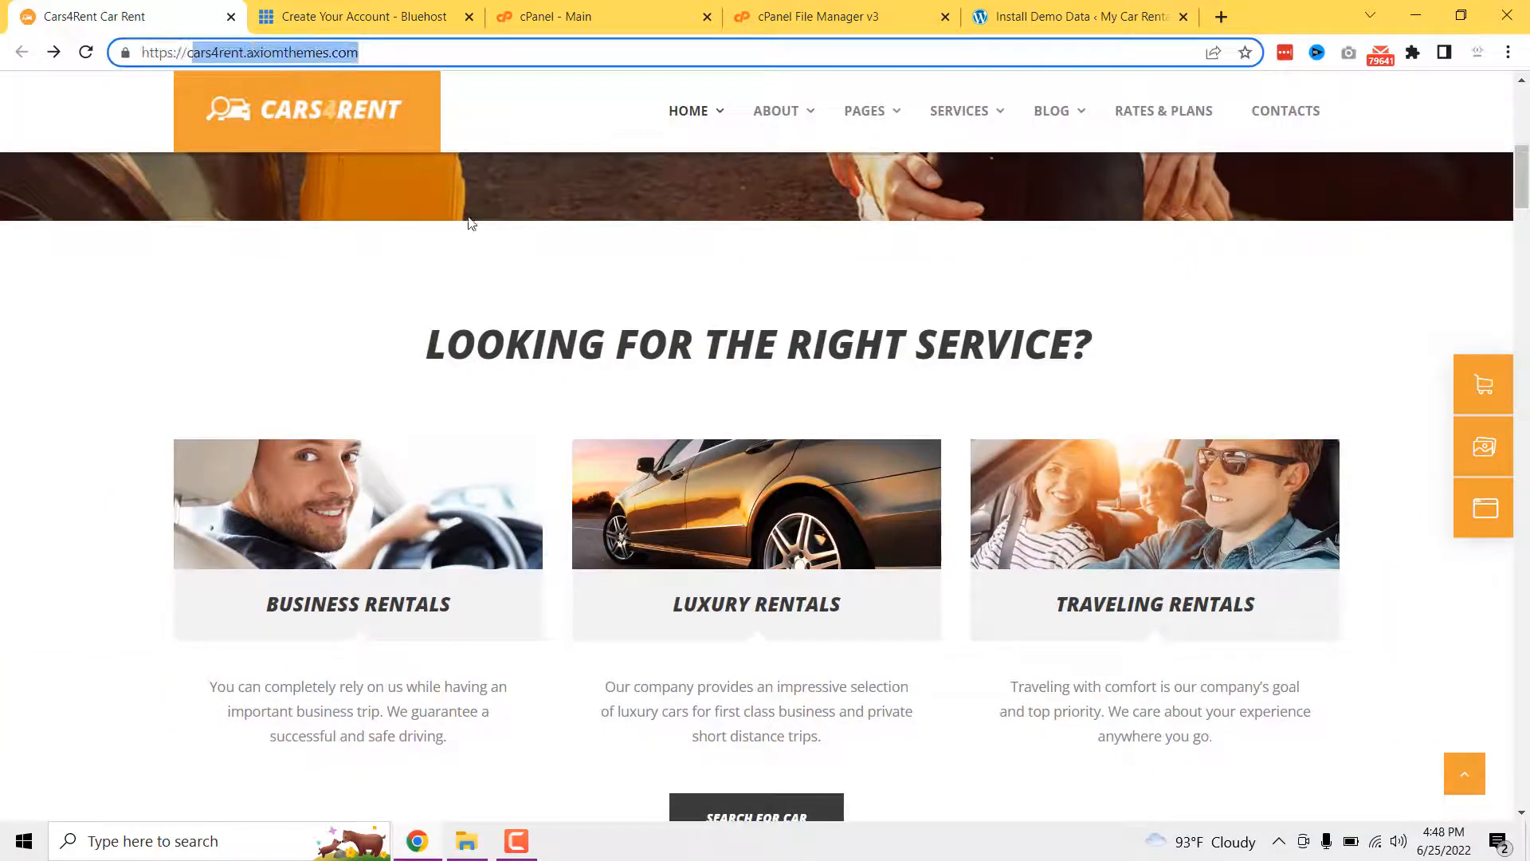
click(537, 282)
scroll(688, 316, up, 8)
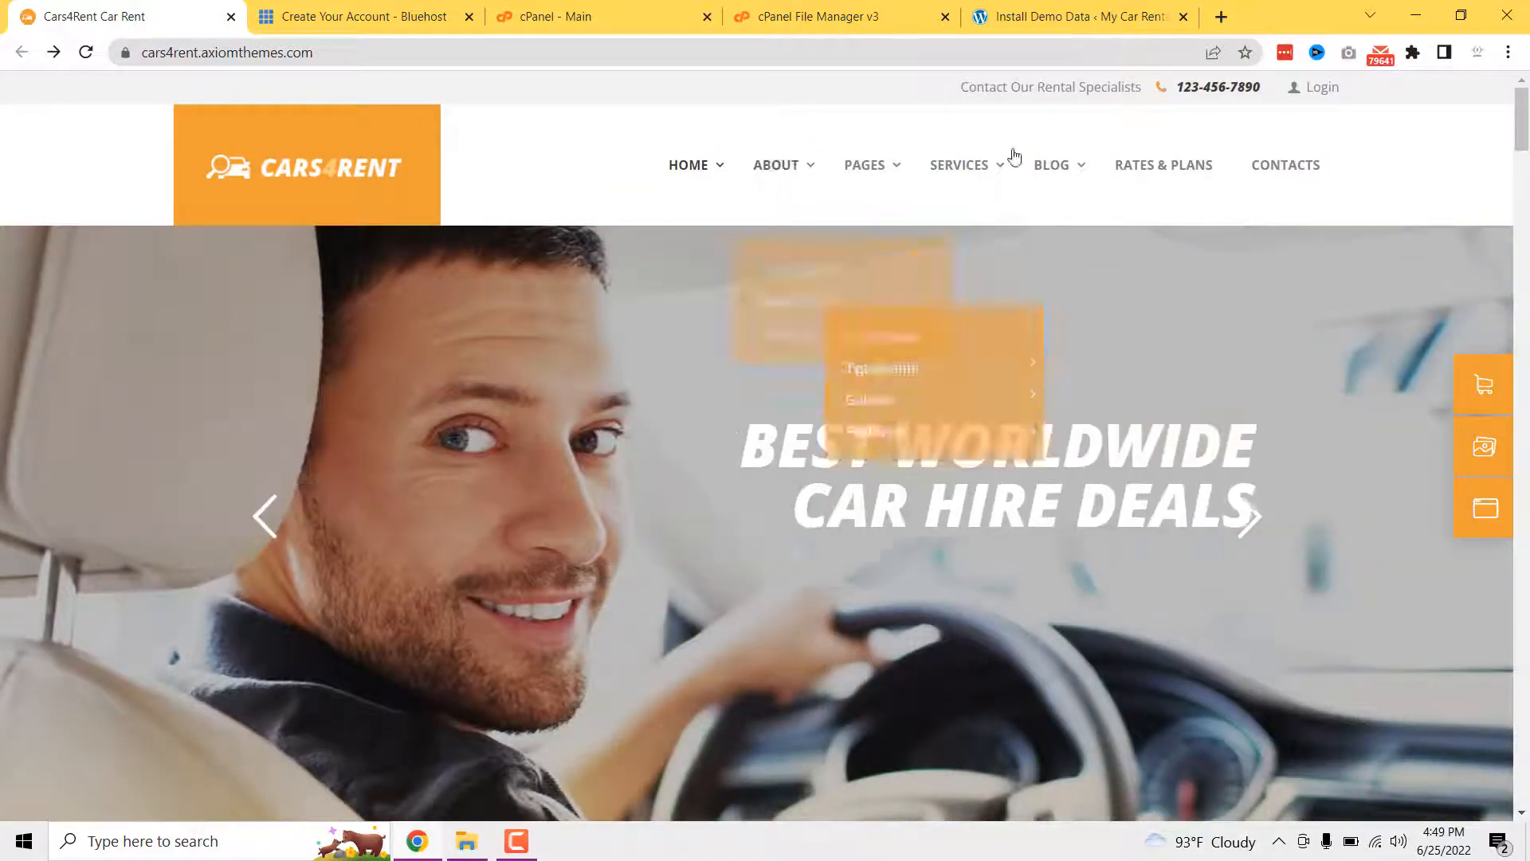
scroll(1048, 470, down, 5)
scroll(1048, 472, down, 10)
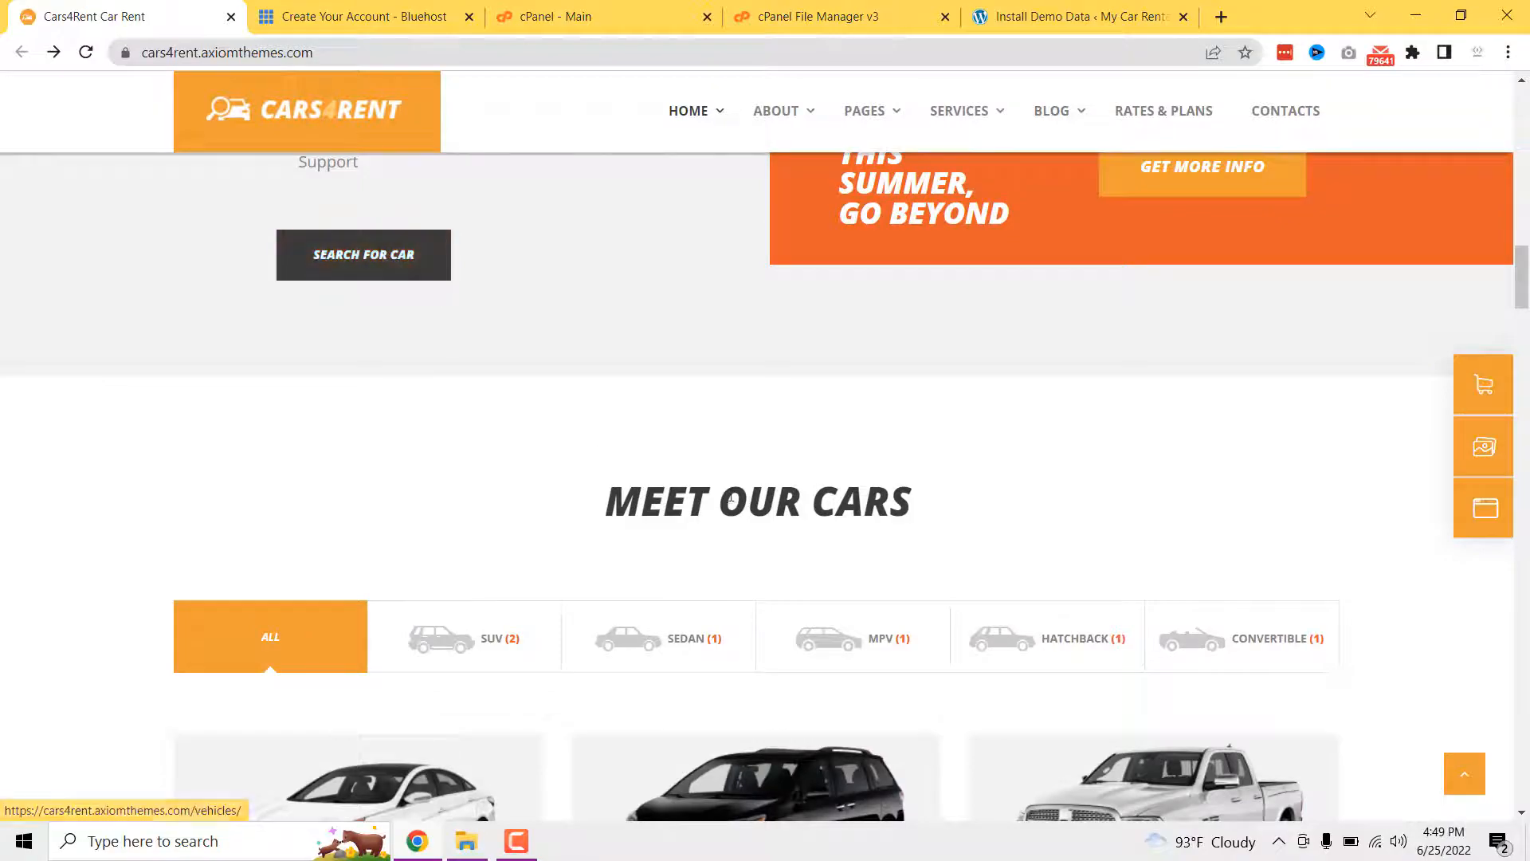
scroll(789, 533, down, 5)
scroll(741, 365, down, 15)
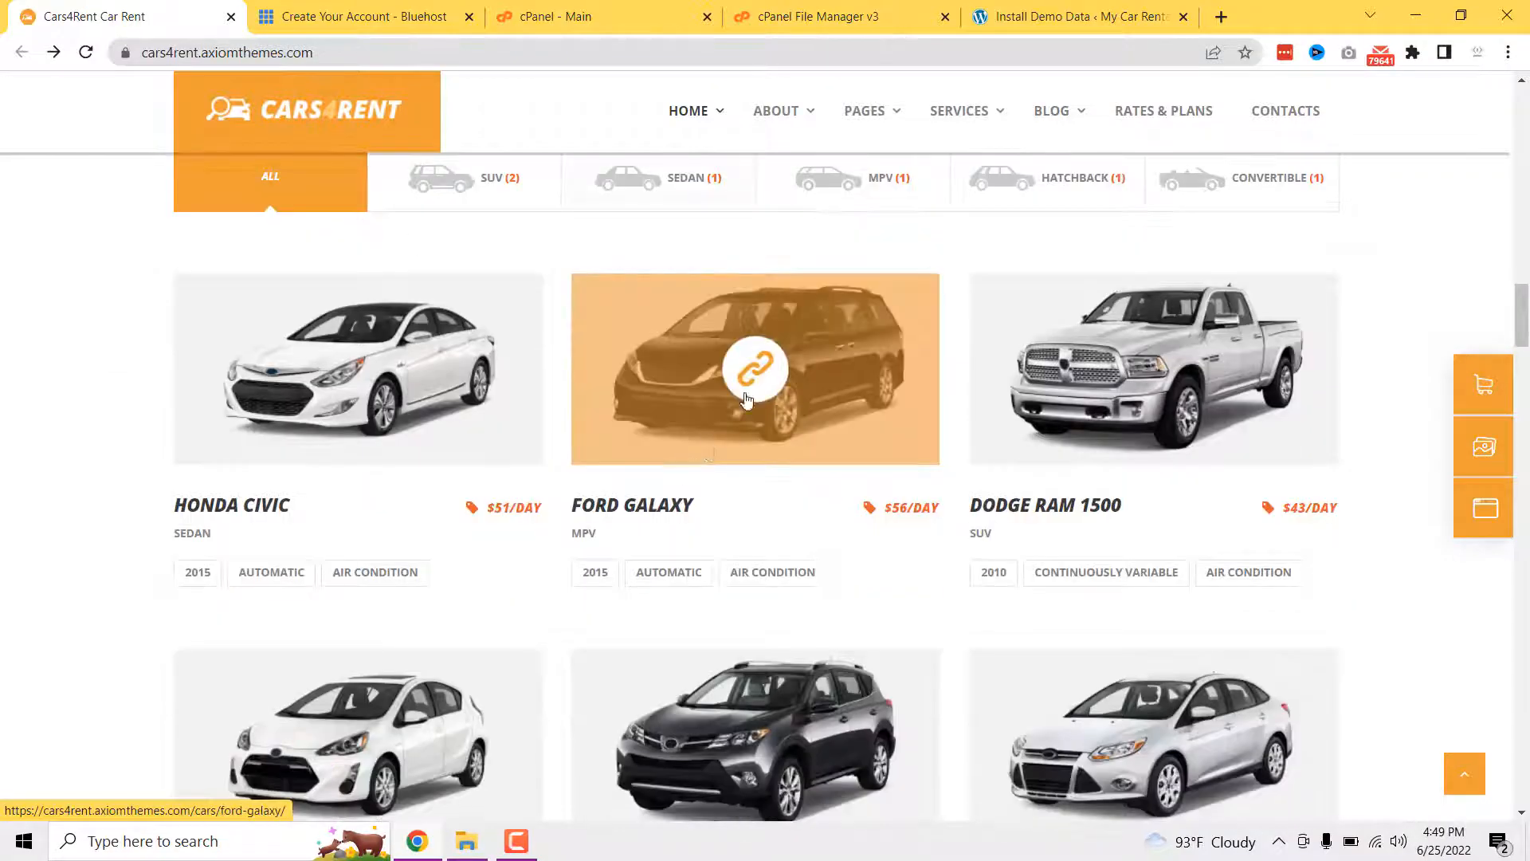
scroll(741, 471, down, 20)
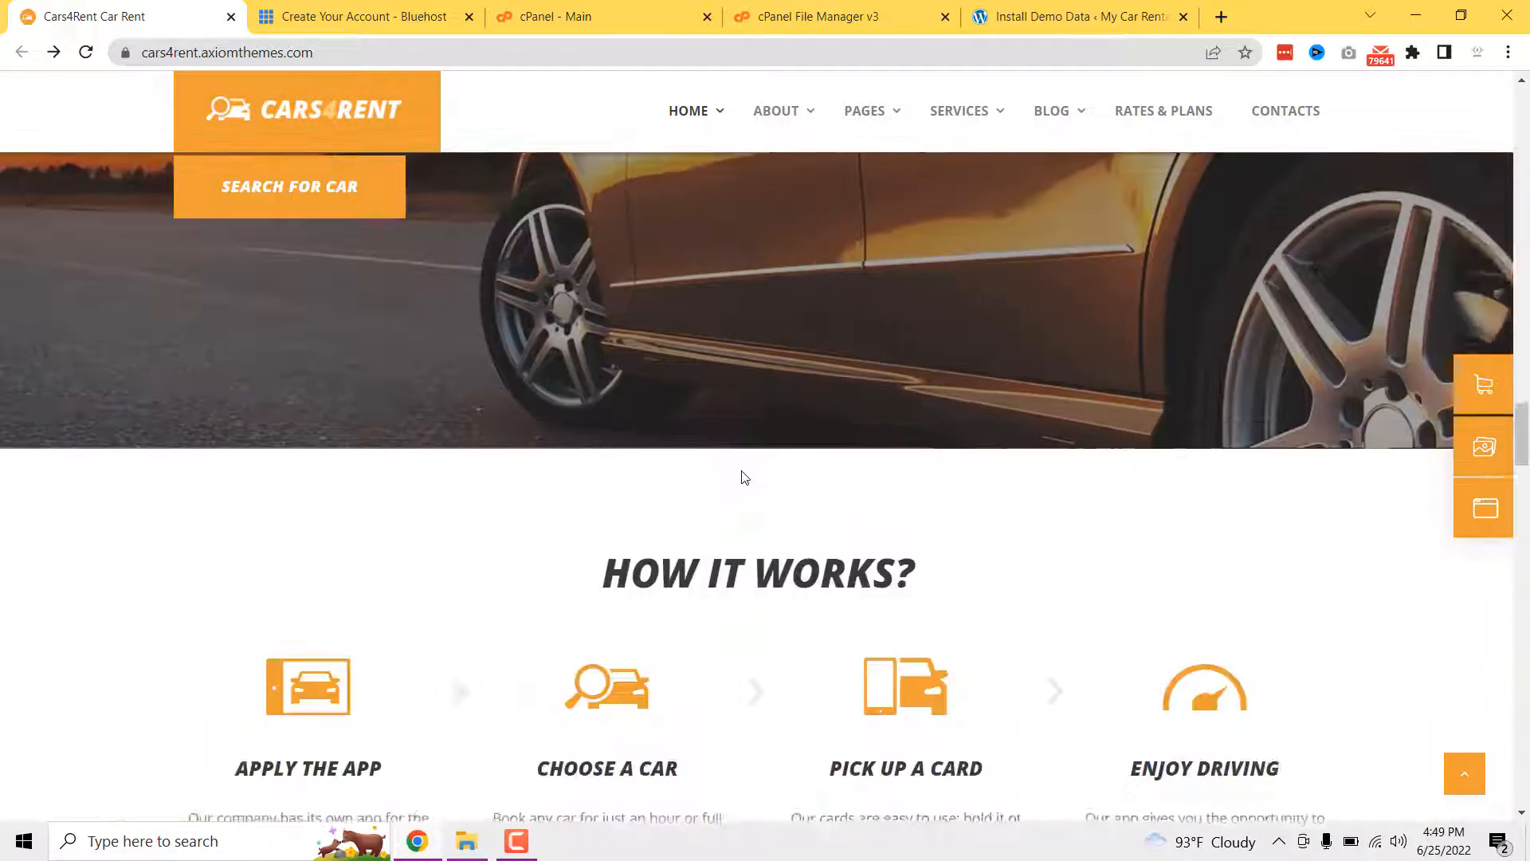
scroll(741, 476, down, 15)
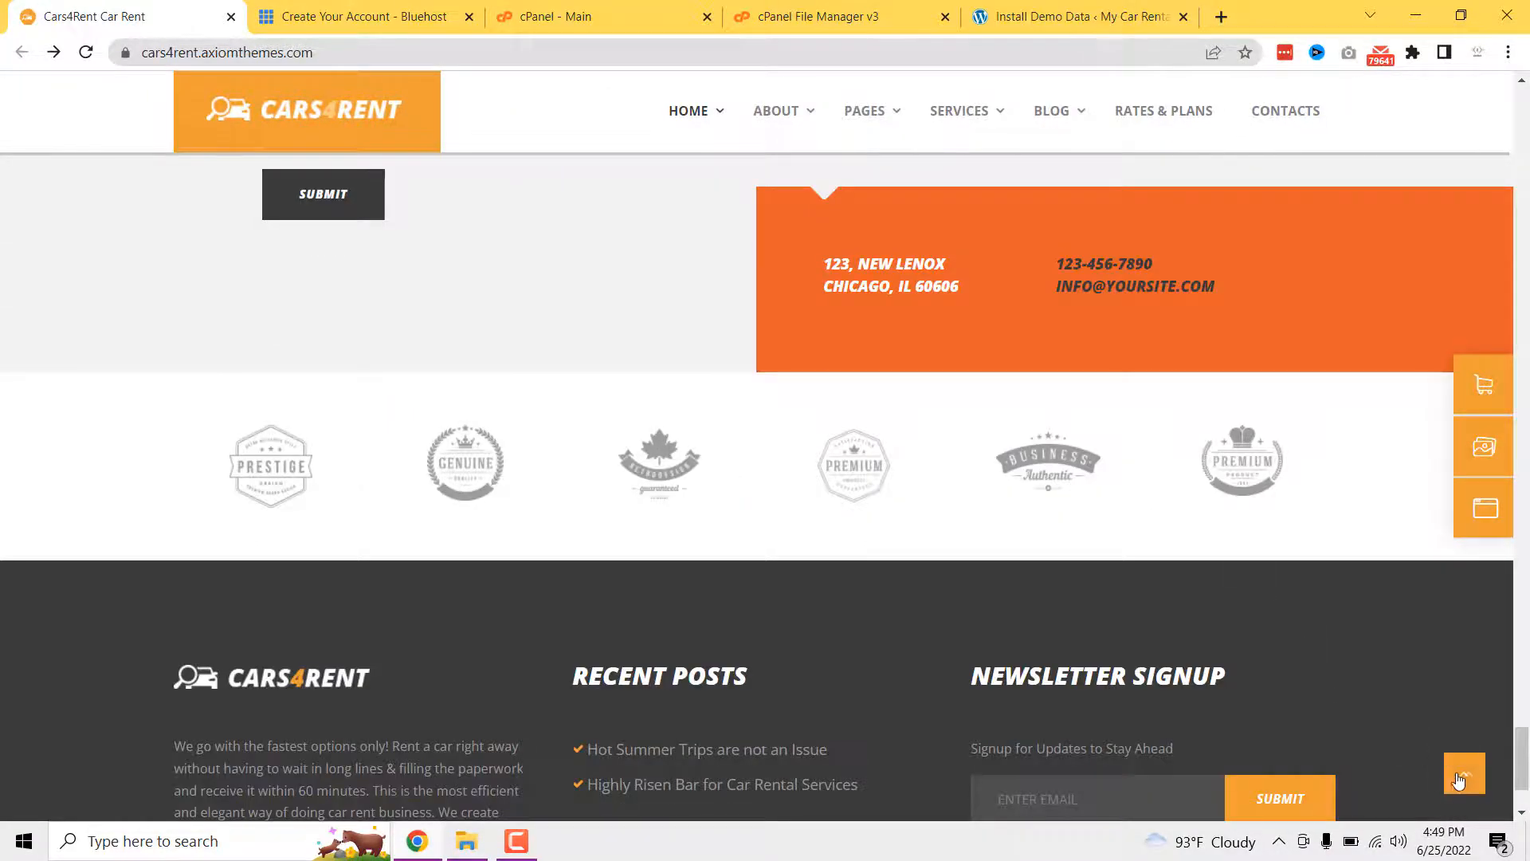
click(1458, 779)
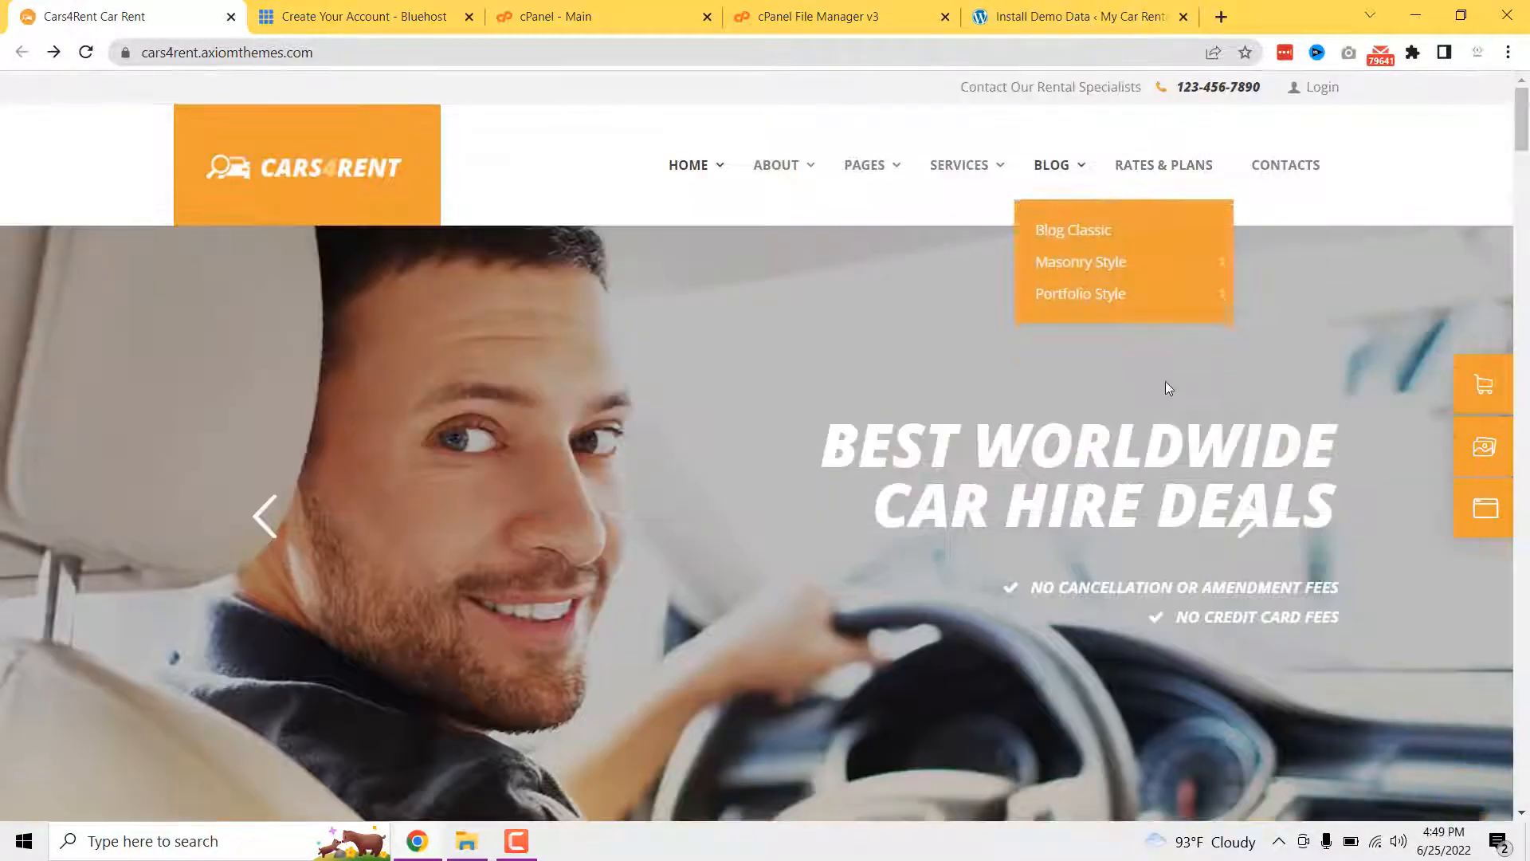
click(1124, 8)
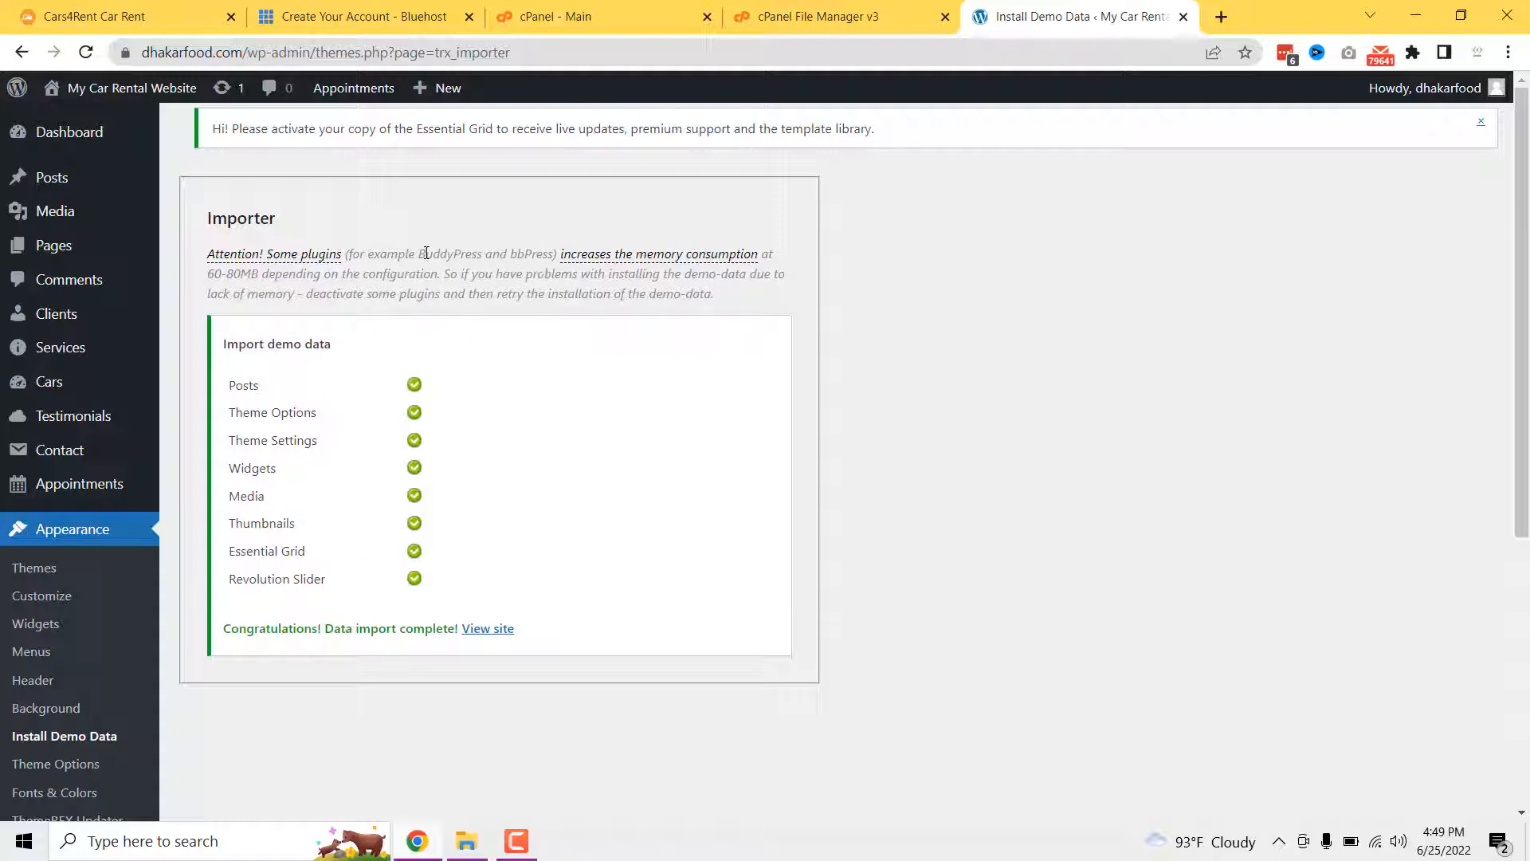
- Follow 'View site' from the completed import to the new Cars4Rent homepage
drag(425, 253, 541, 253)
click(500, 356)
click(488, 635)
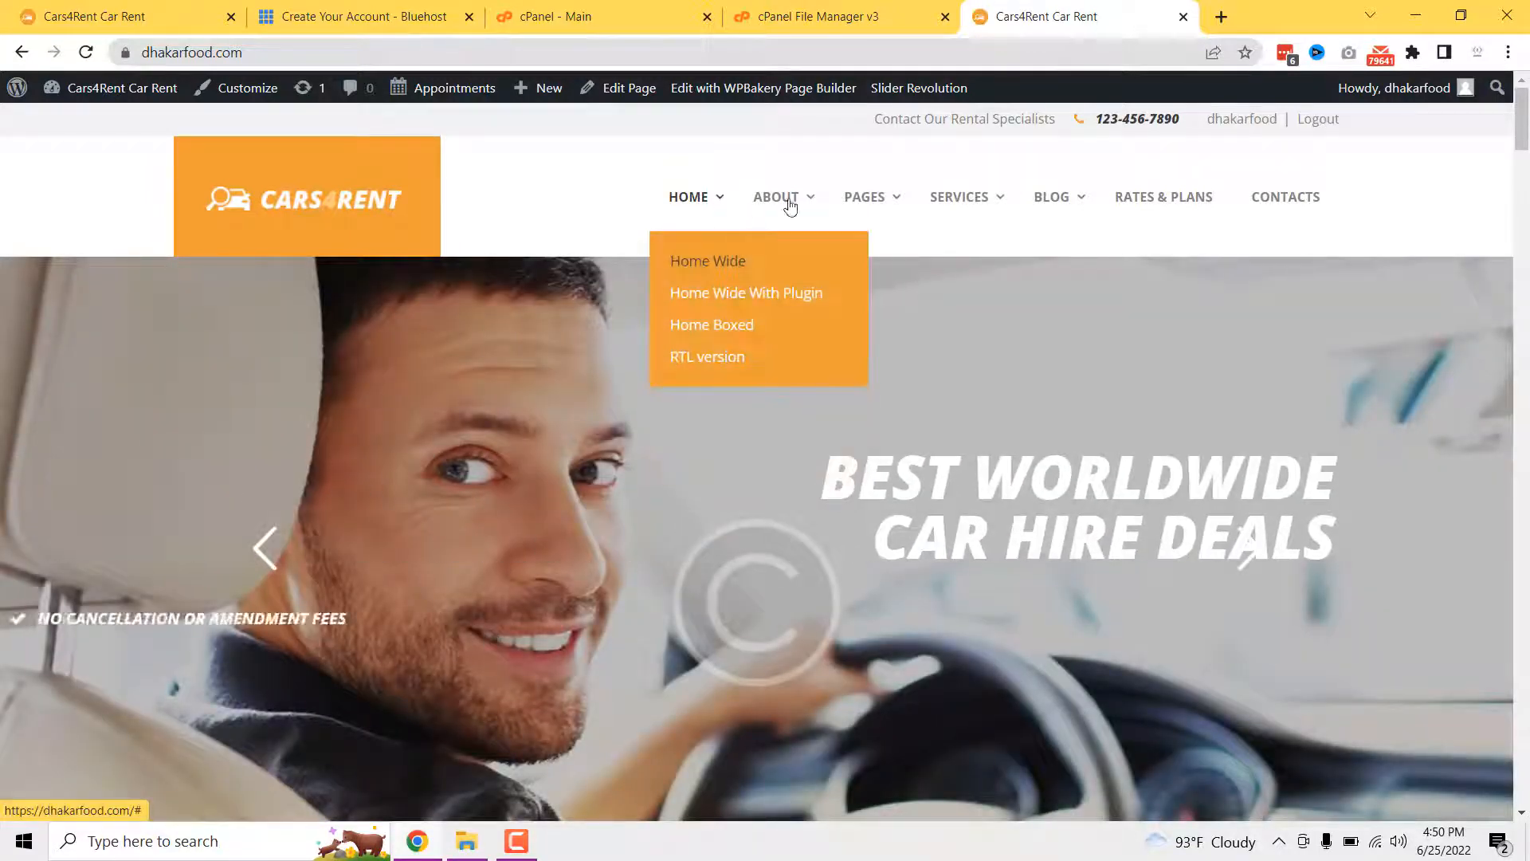
scroll(1185, 383, down, 10)
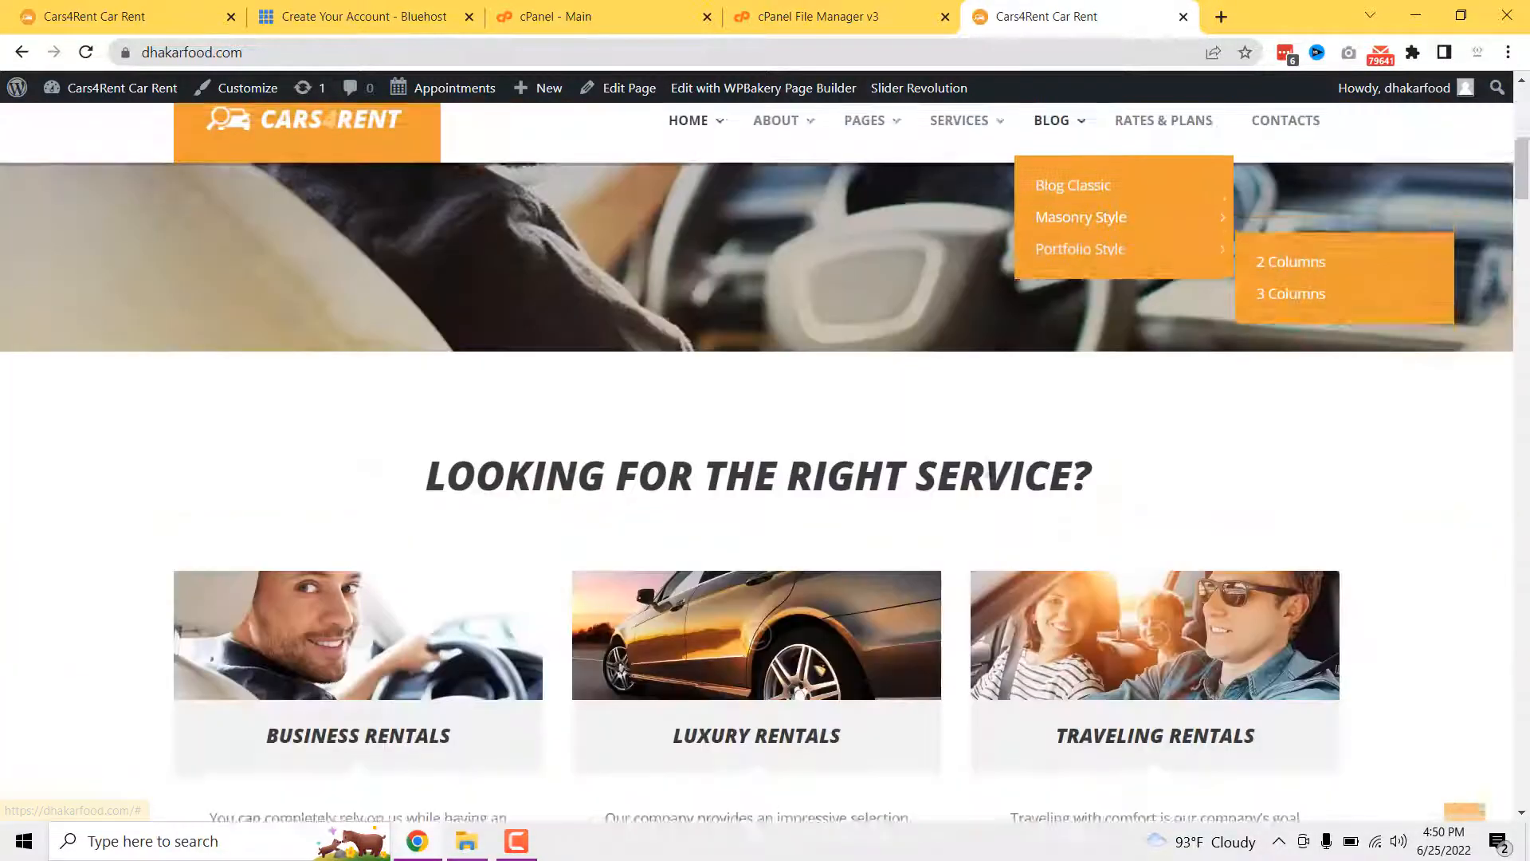
scroll(767, 459, down, 11)
scroll(679, 502, up, 5)
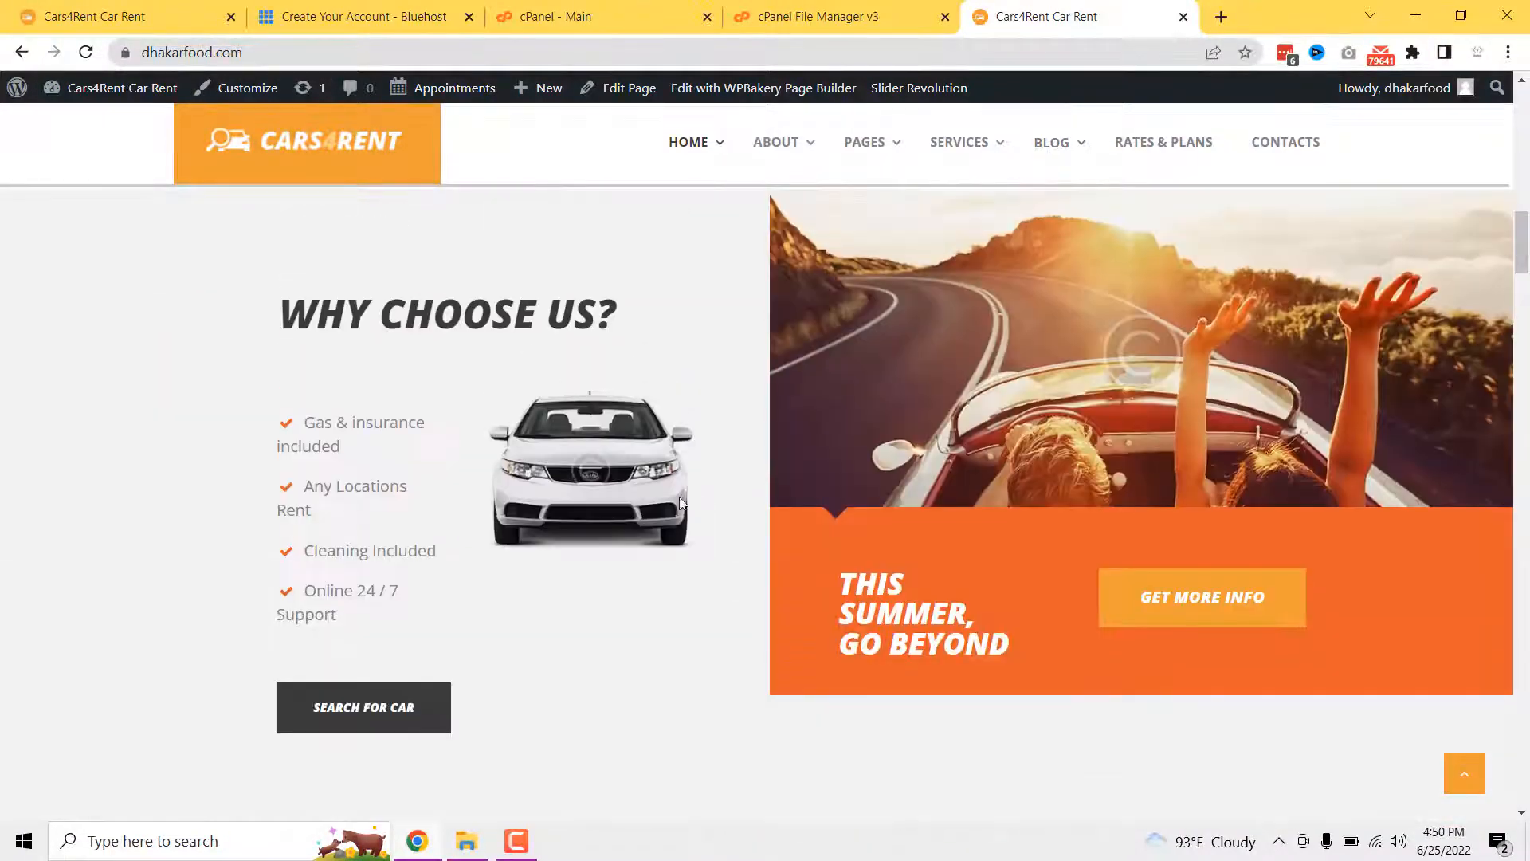
scroll(365, 524, down, 15)
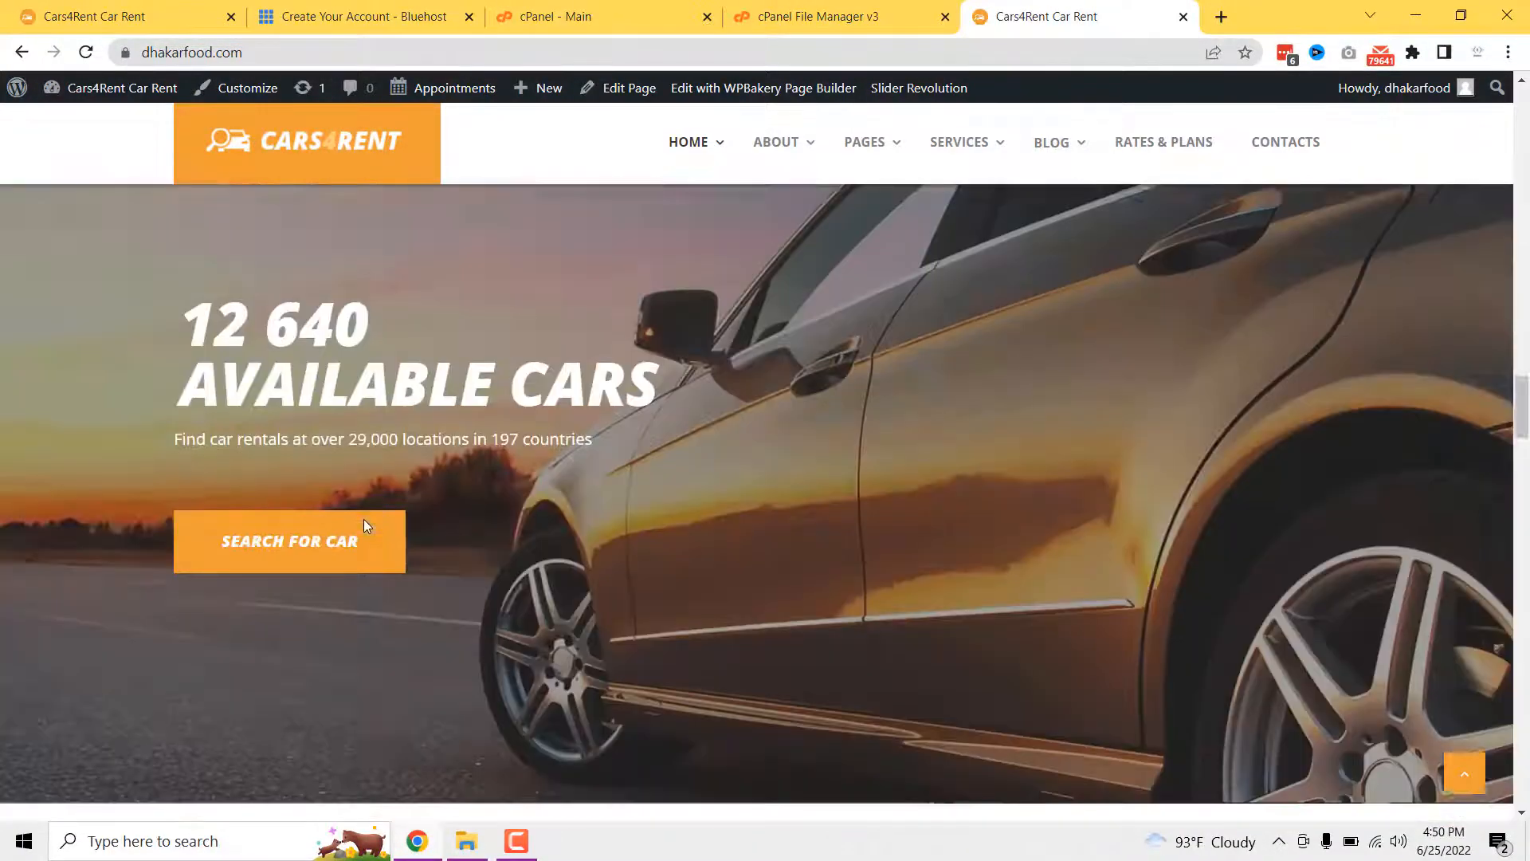
scroll(365, 525, down, 20)
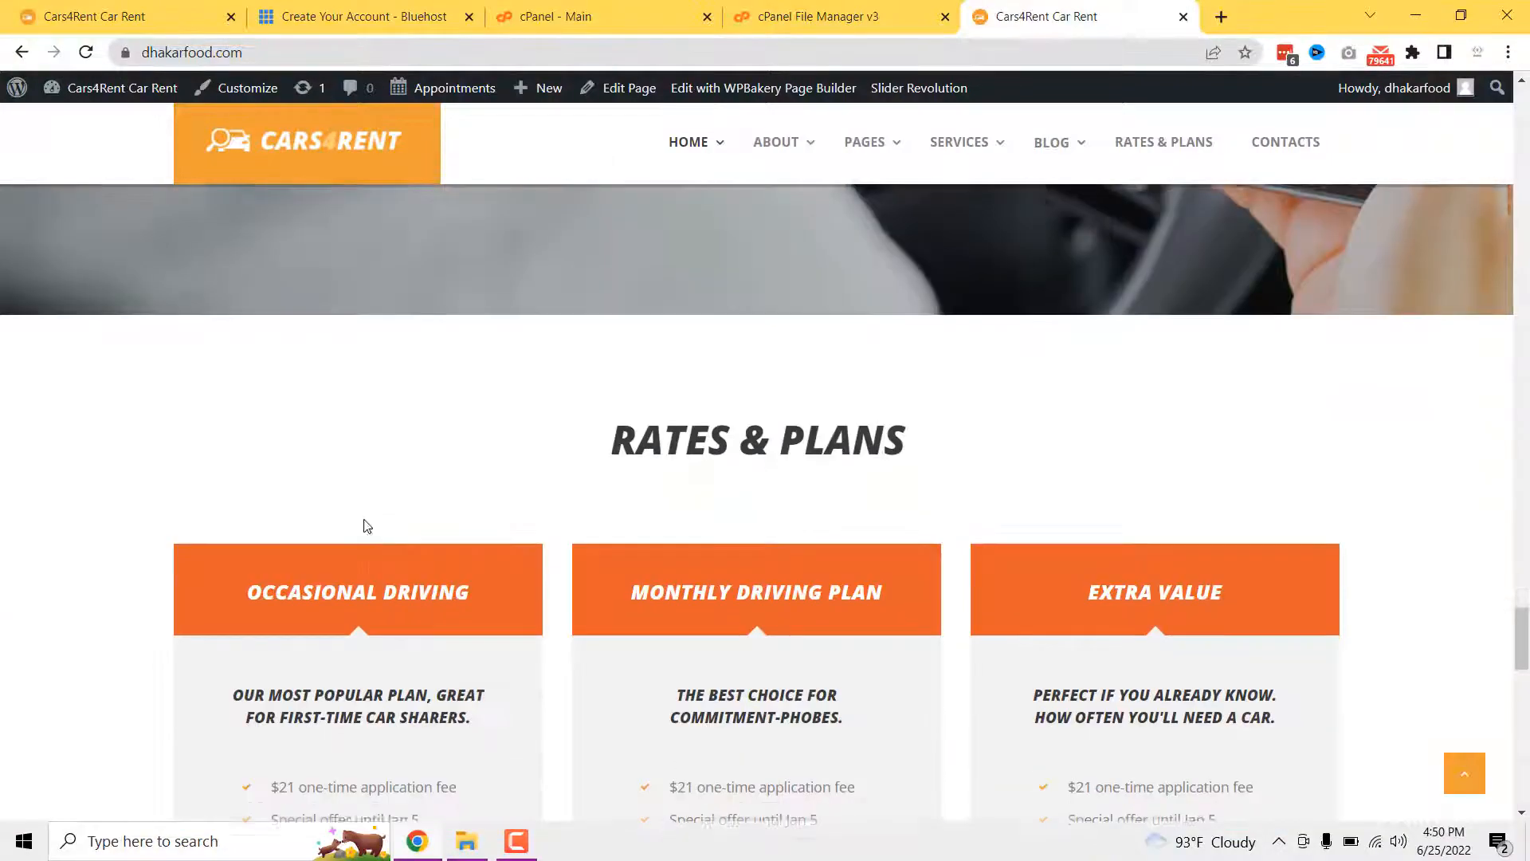
scroll(365, 526, down, 6)
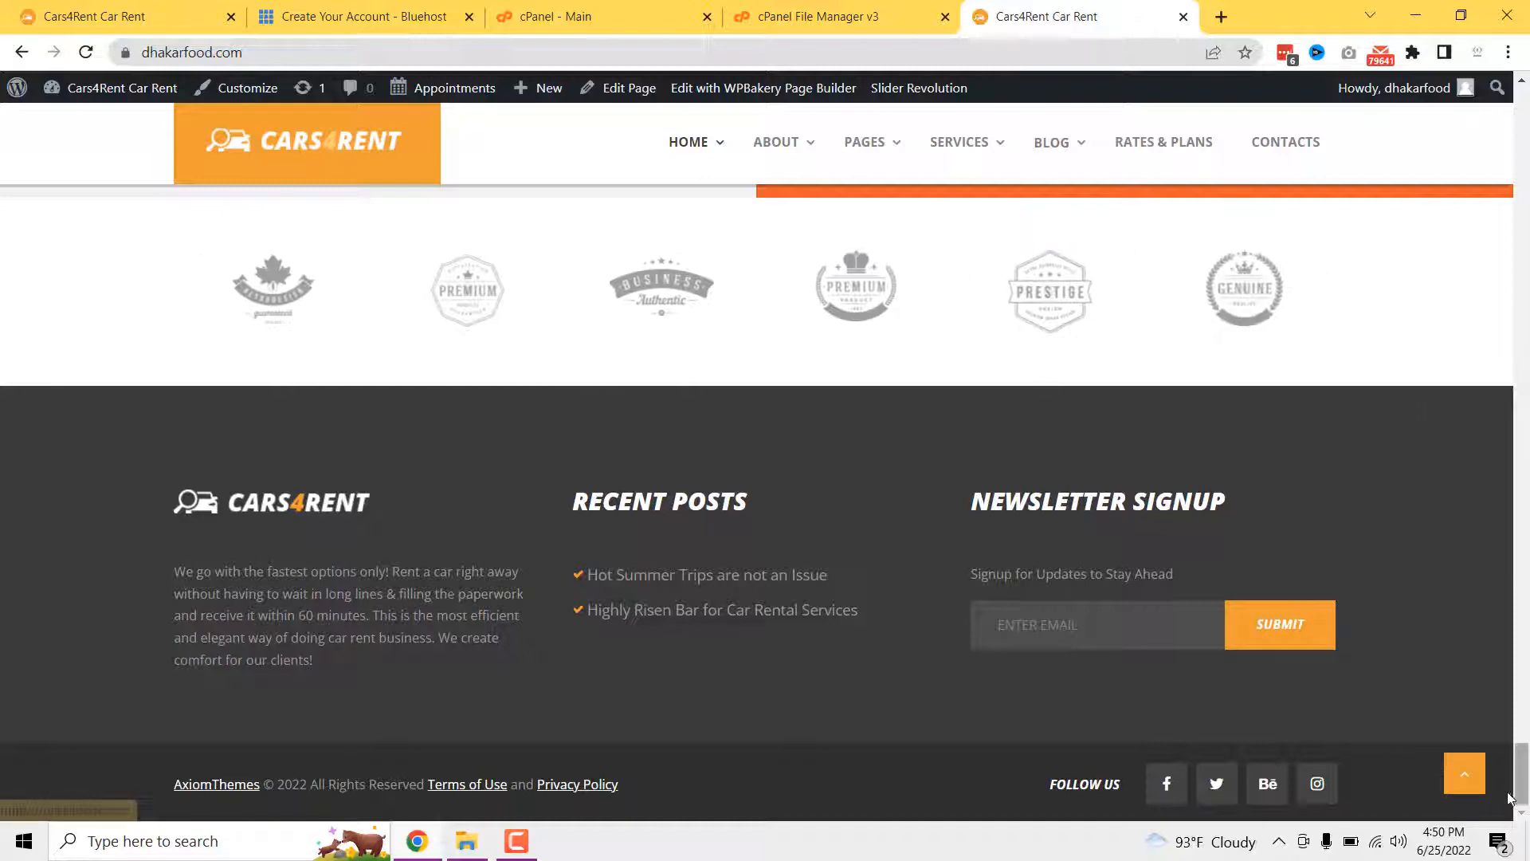
click(1464, 773)
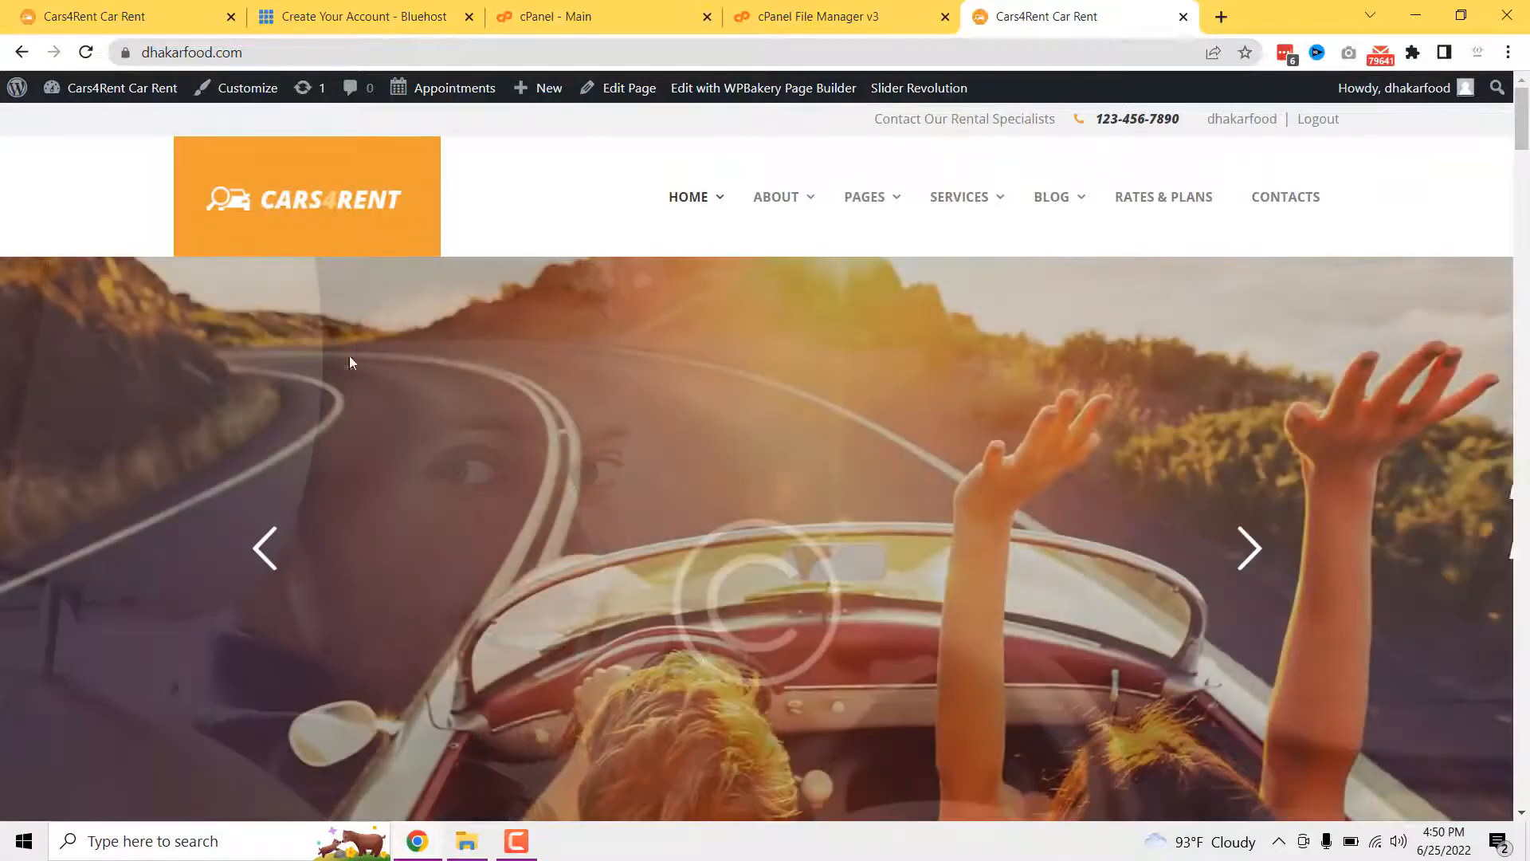
scroll(954, 375, down, 4)
scroll(693, 489, down, 5)
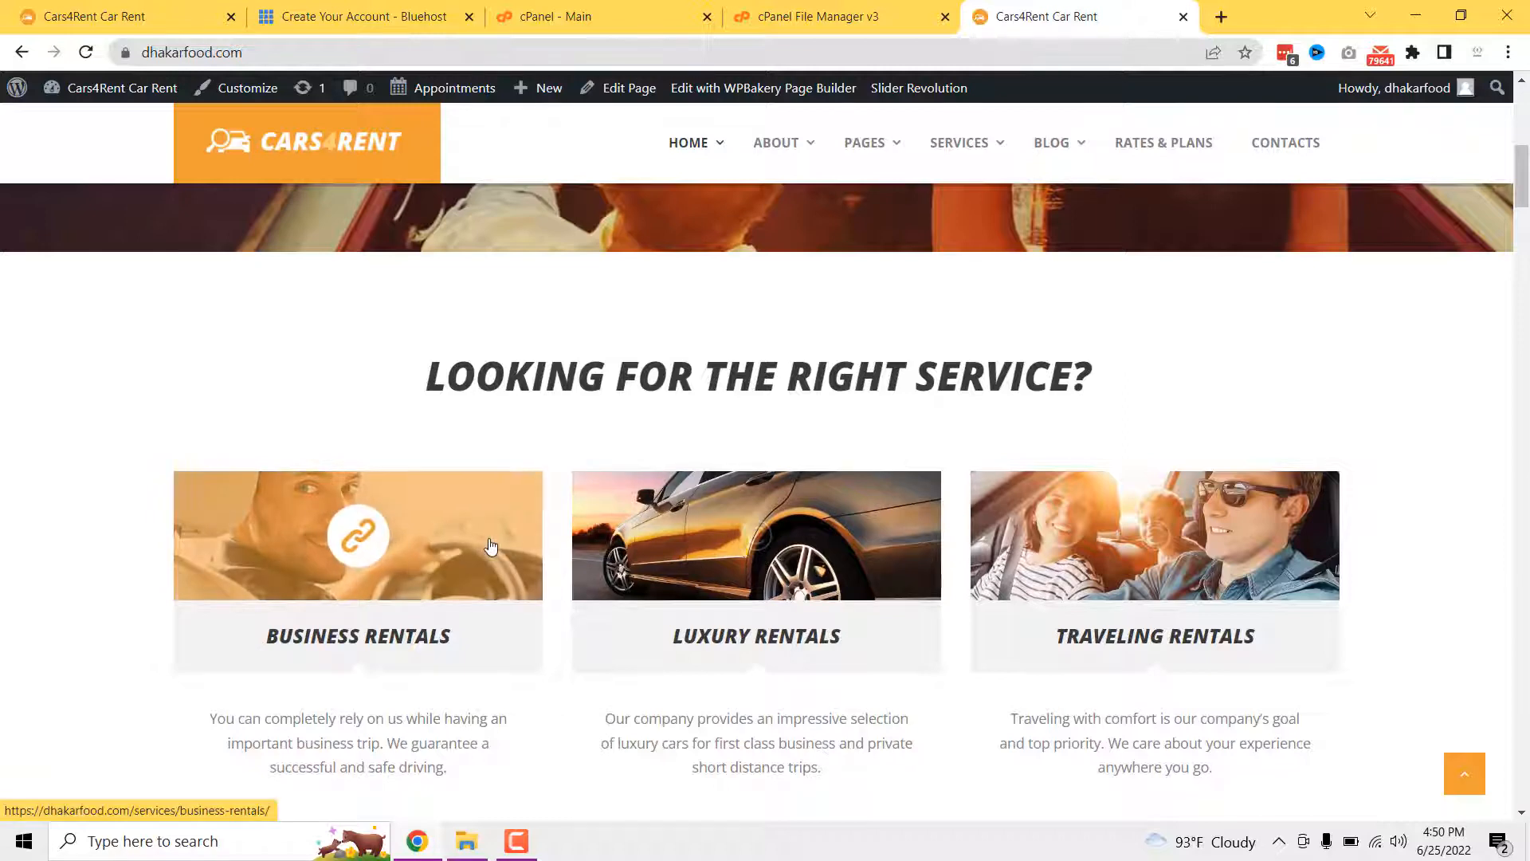
scroll(446, 518, up, 9)
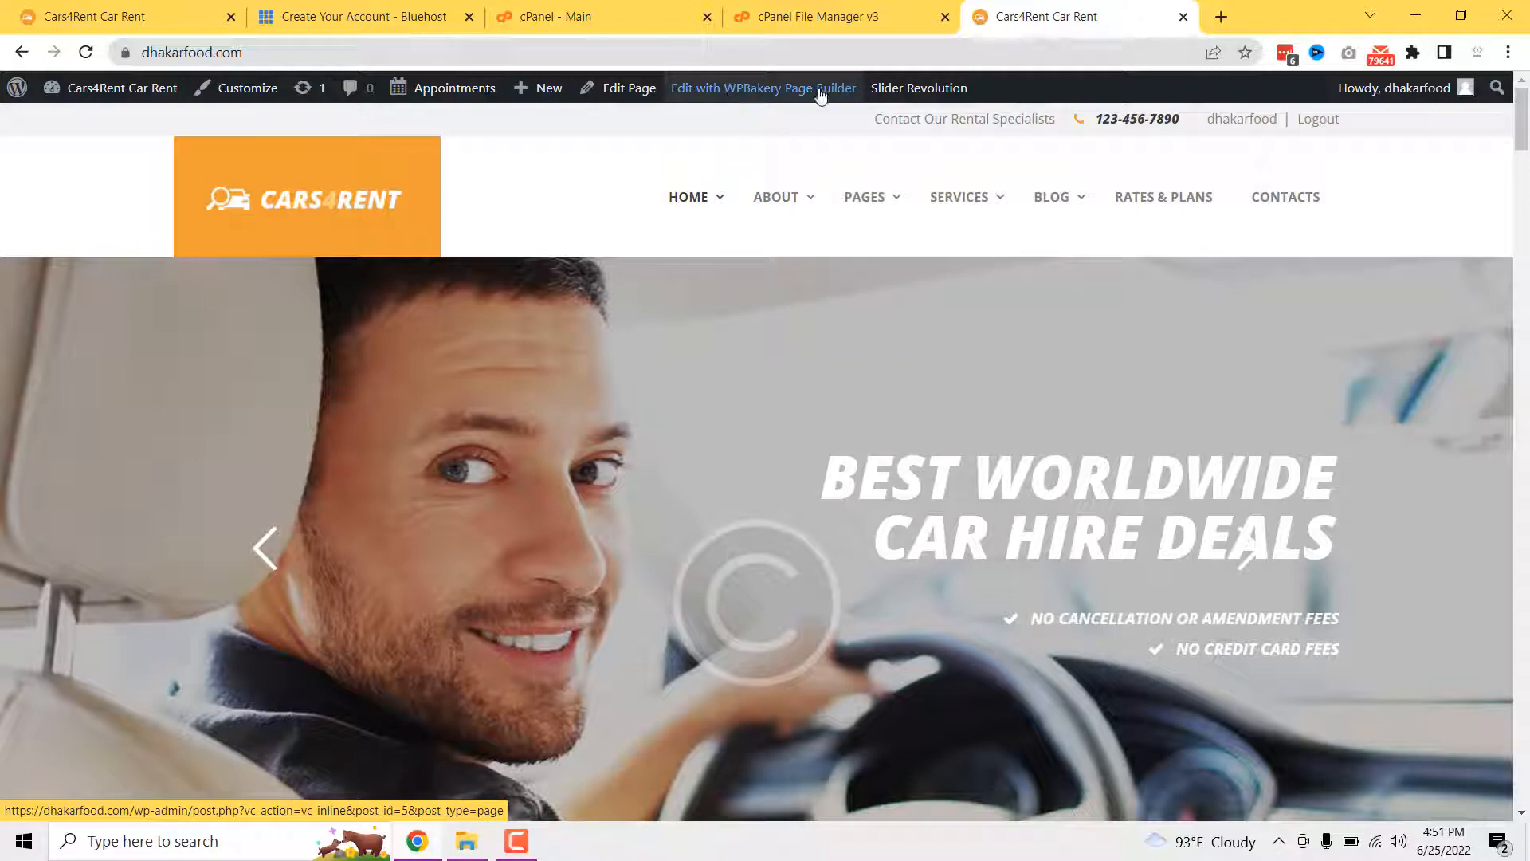
scroll(957, 518, down, 5)
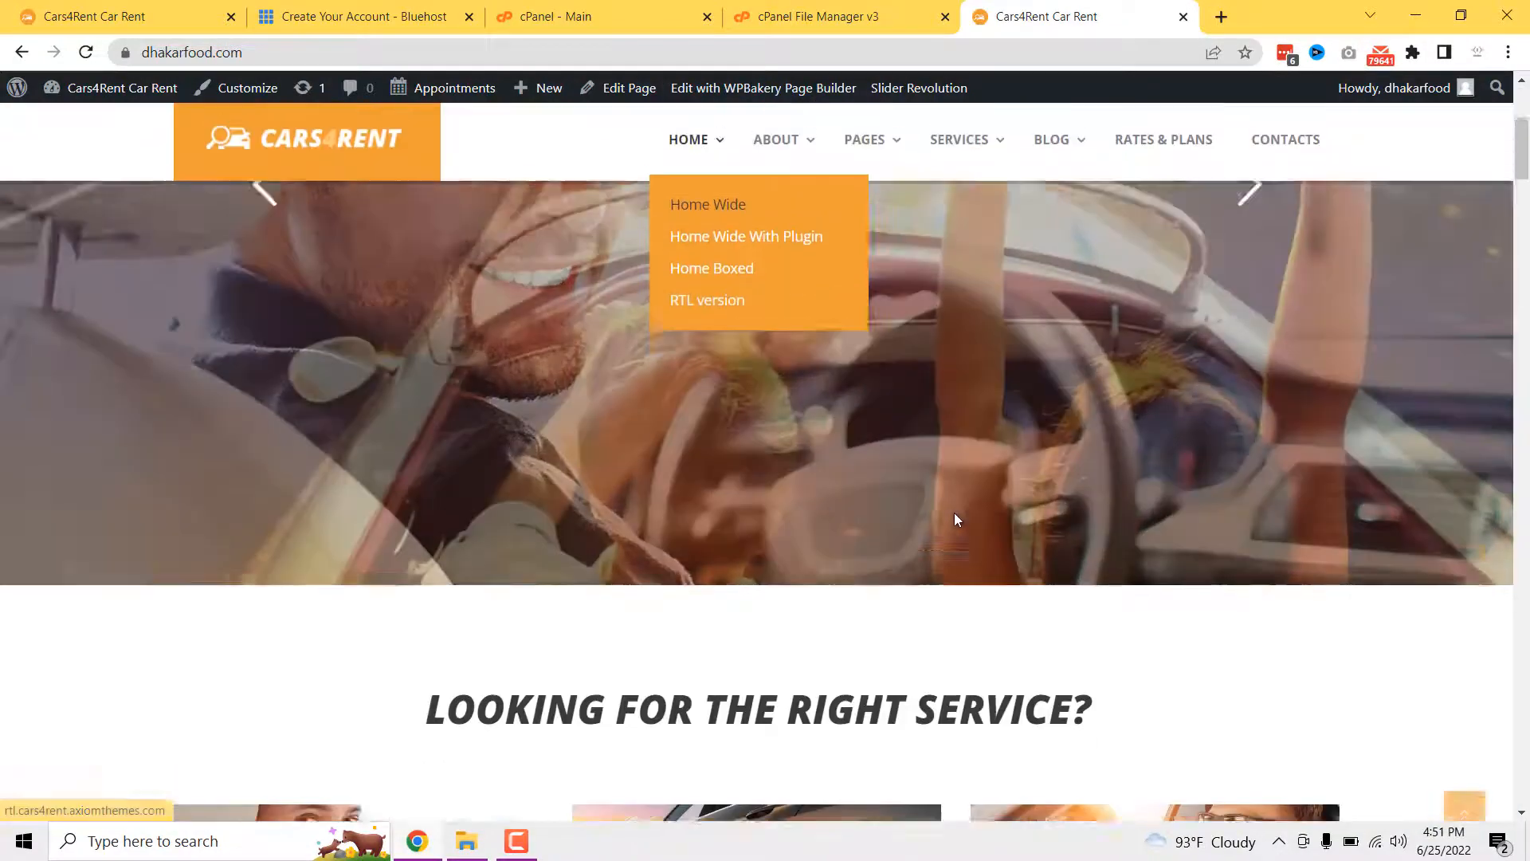
scroll(955, 519, up, 5)
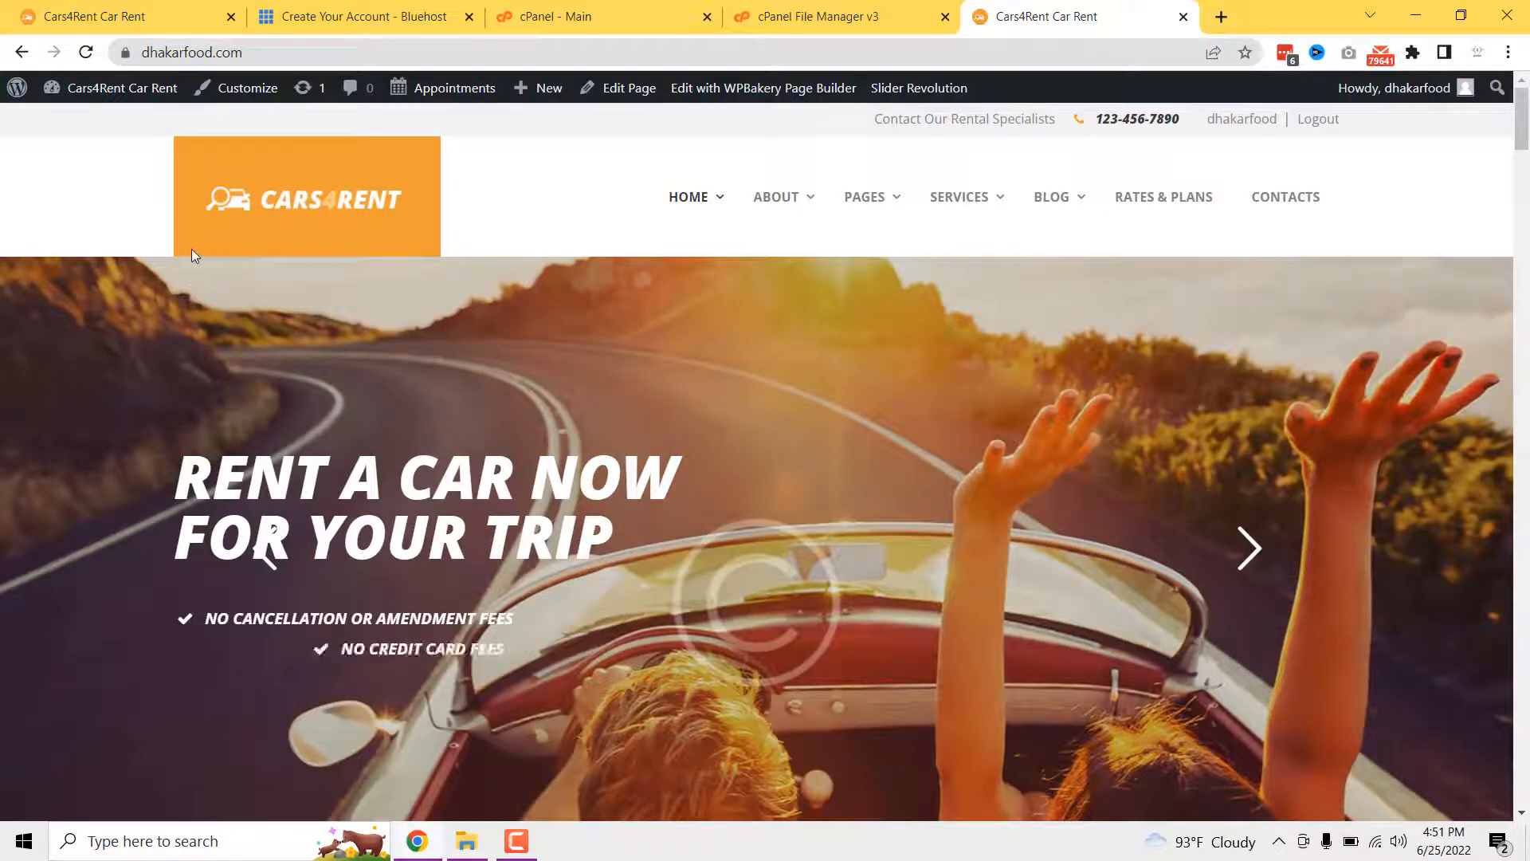
drag(875, 118, 1360, 140)
click(1353, 151)
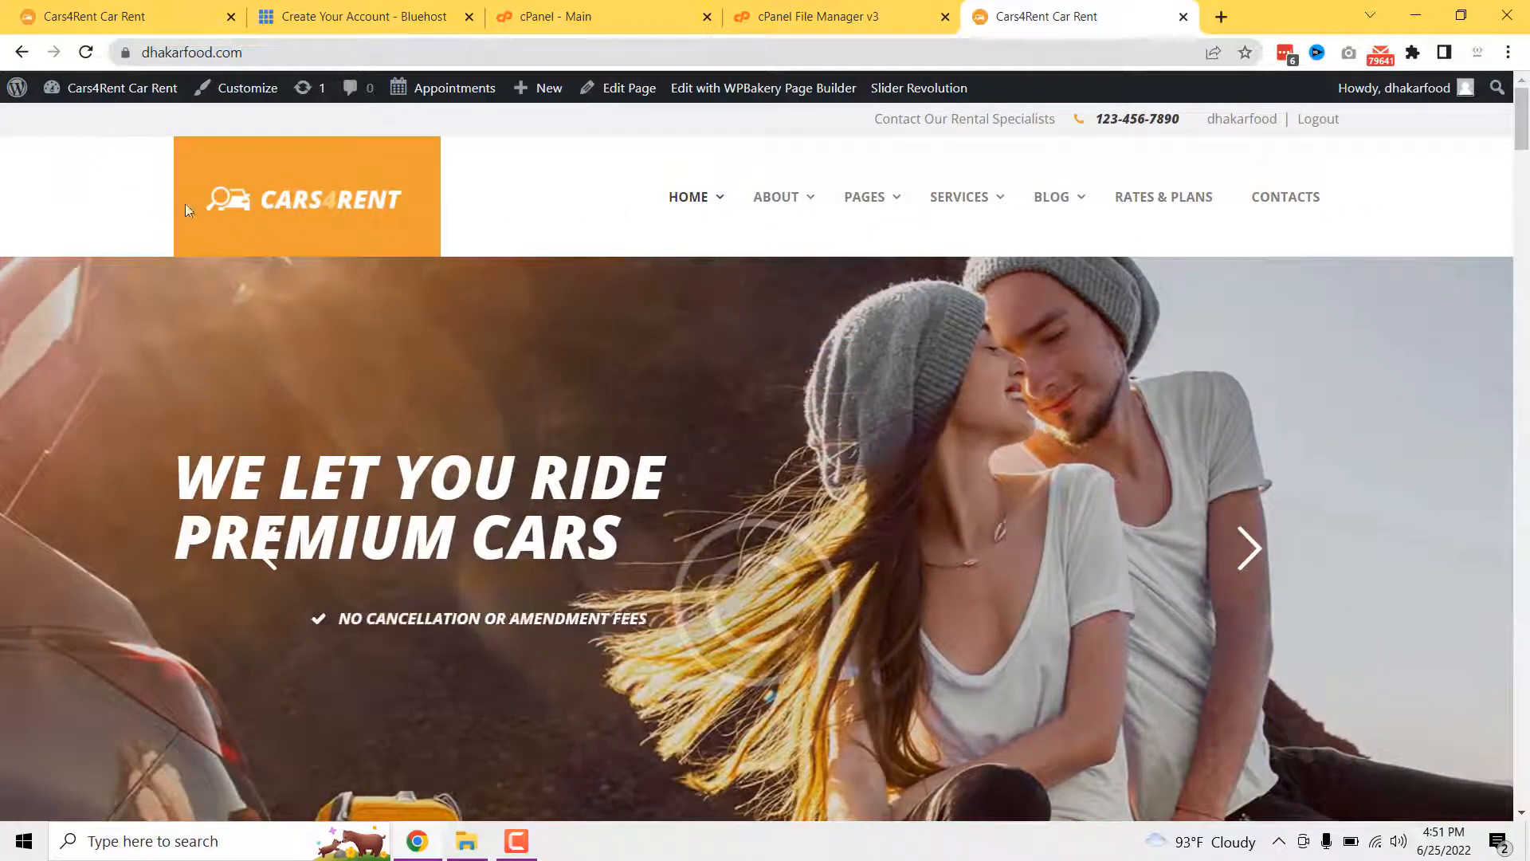
drag(185, 203, 523, 215)
click(524, 215)
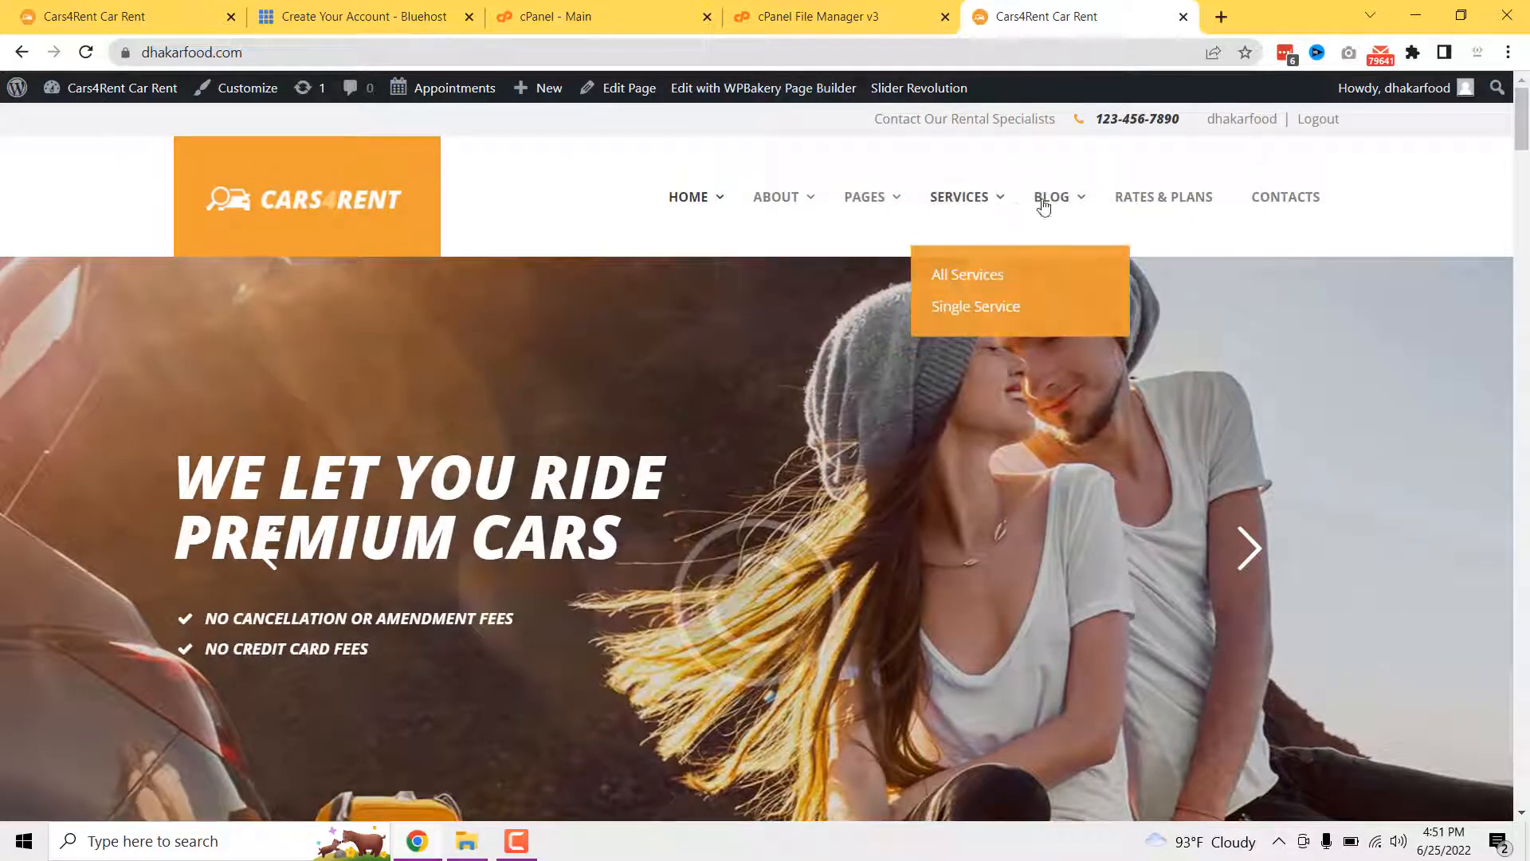
scroll(1474, 201, down, 1)
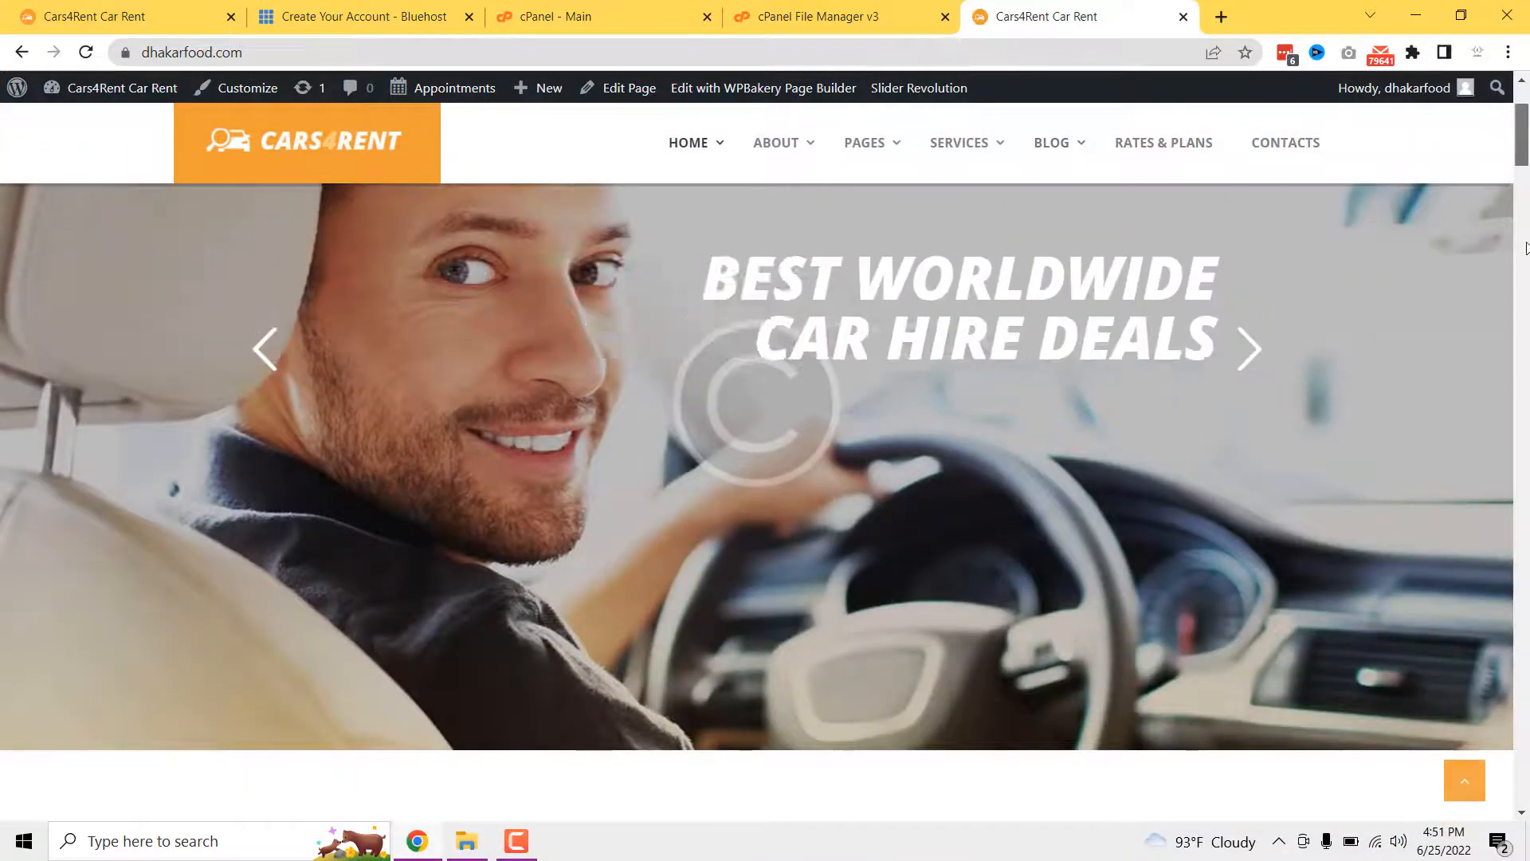
scroll(1526, 737, down, 10)
scroll(1526, 737, down, 5)
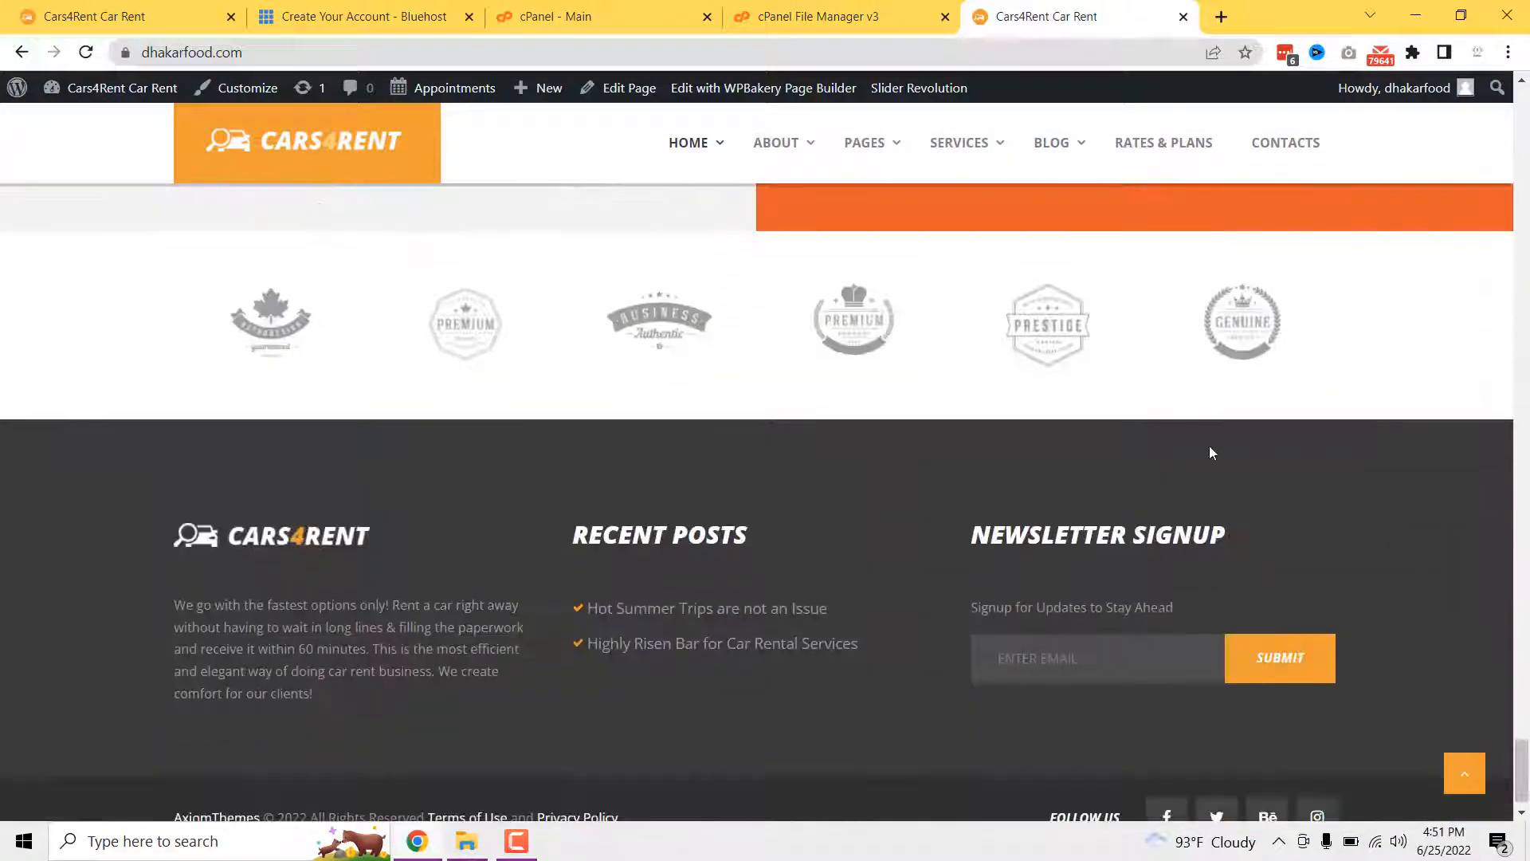
scroll(279, 495, down, 1)
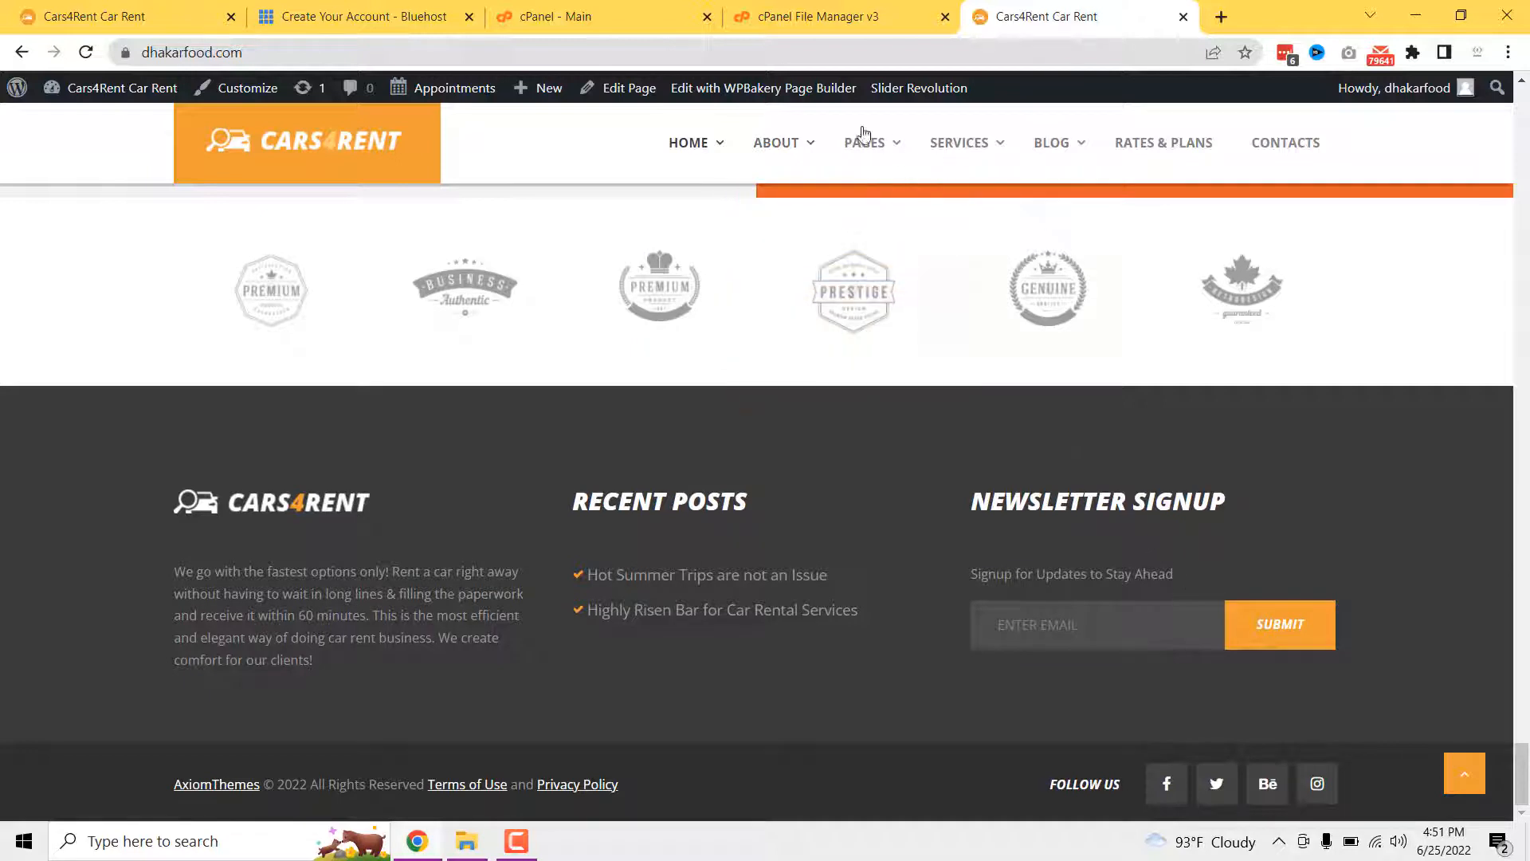
- Open the homepage in WPBakery's front-end editor and scroll to the 'Looking for the right service?' row
click(773, 91)
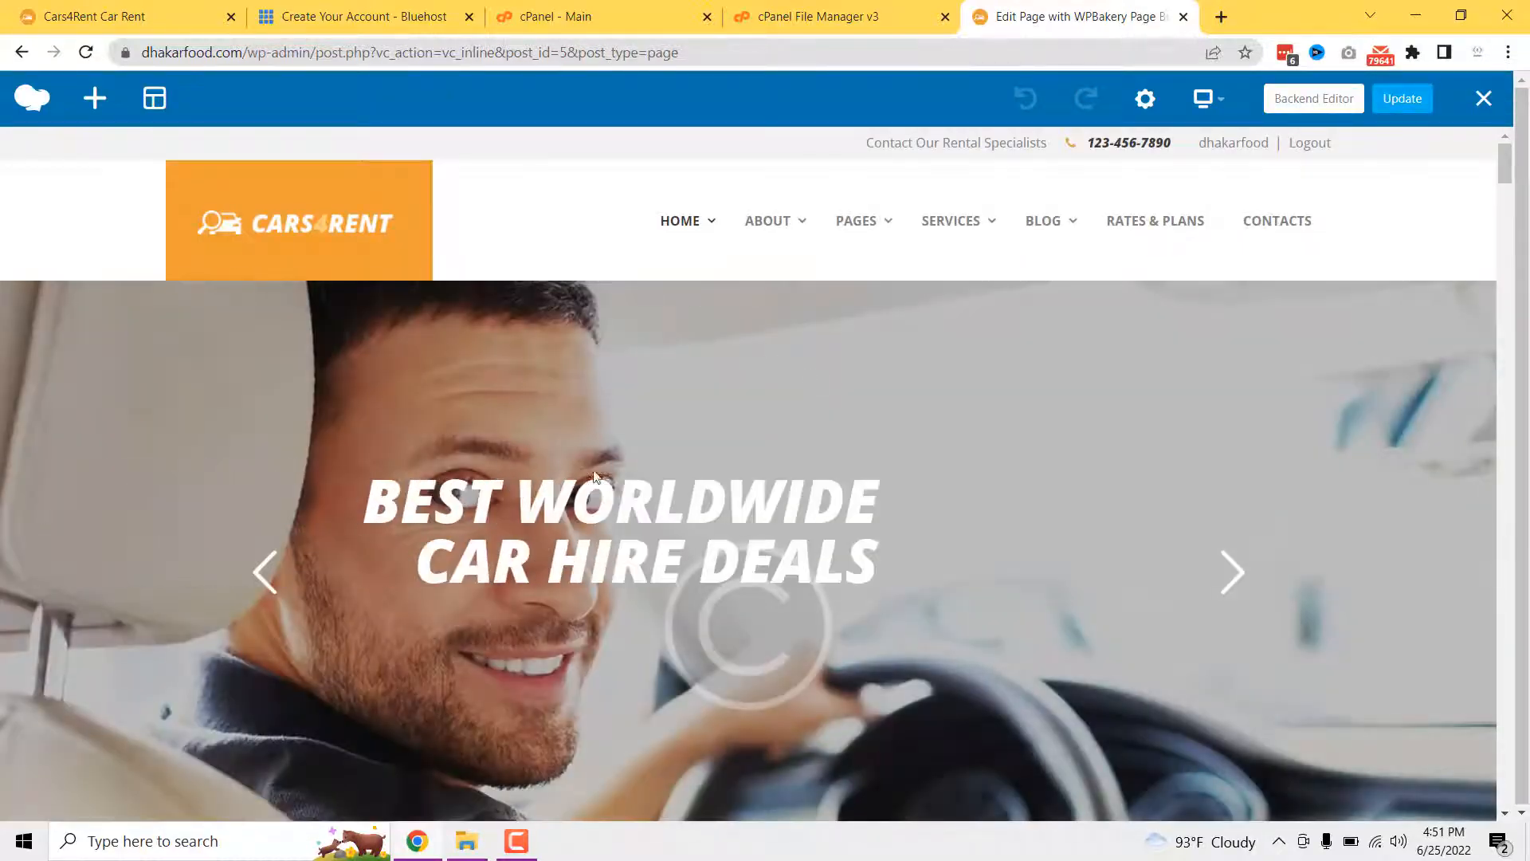
scroll(700, 403, down, 5)
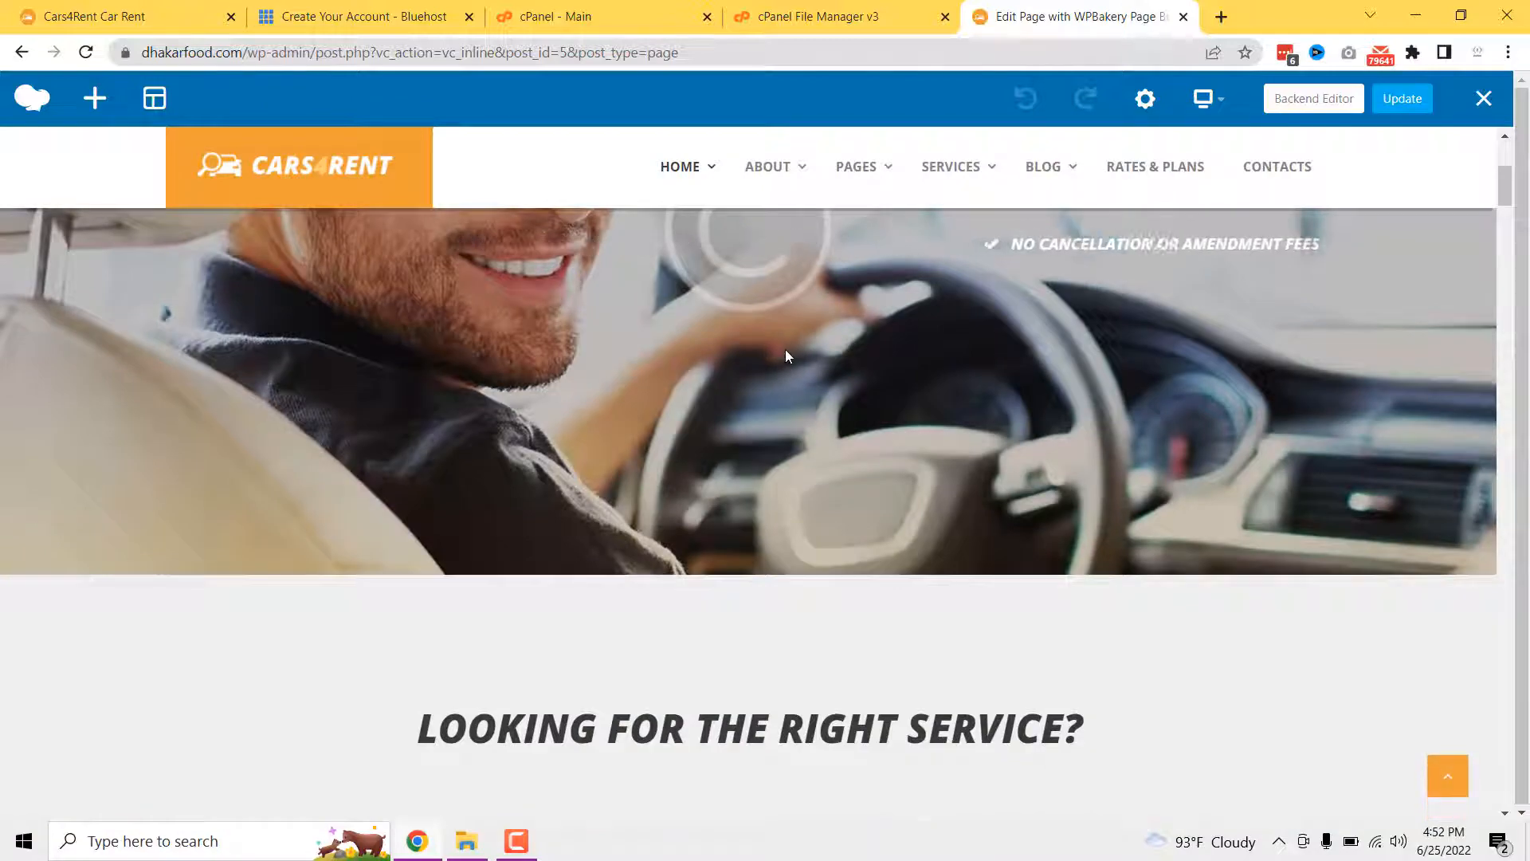
scroll(757, 363, down, 4)
scroll(677, 363, up, 4)
scroll(649, 403, up, 5)
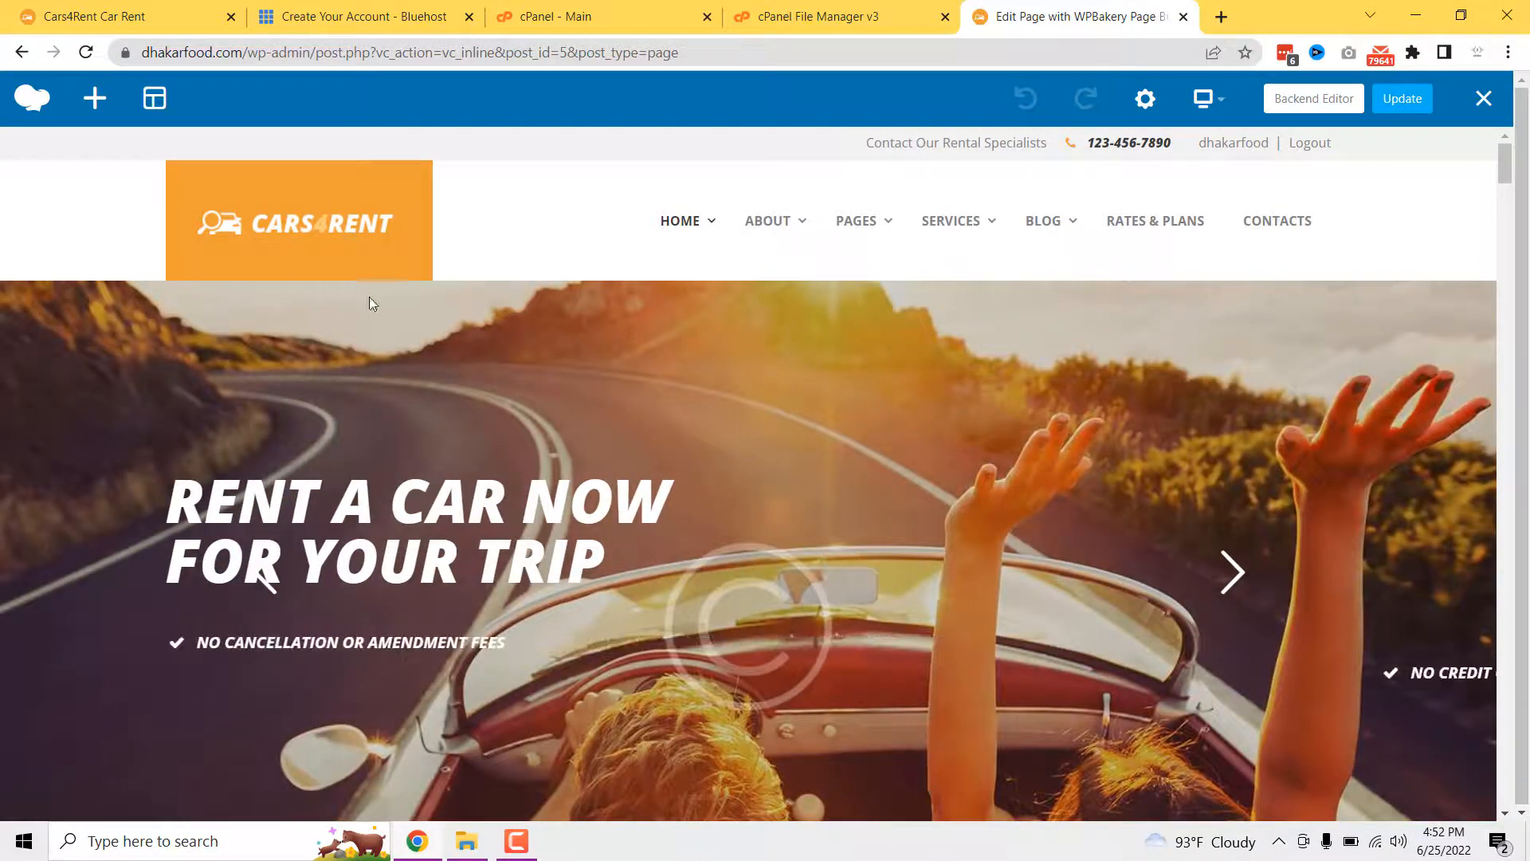
scroll(587, 415, down, 4)
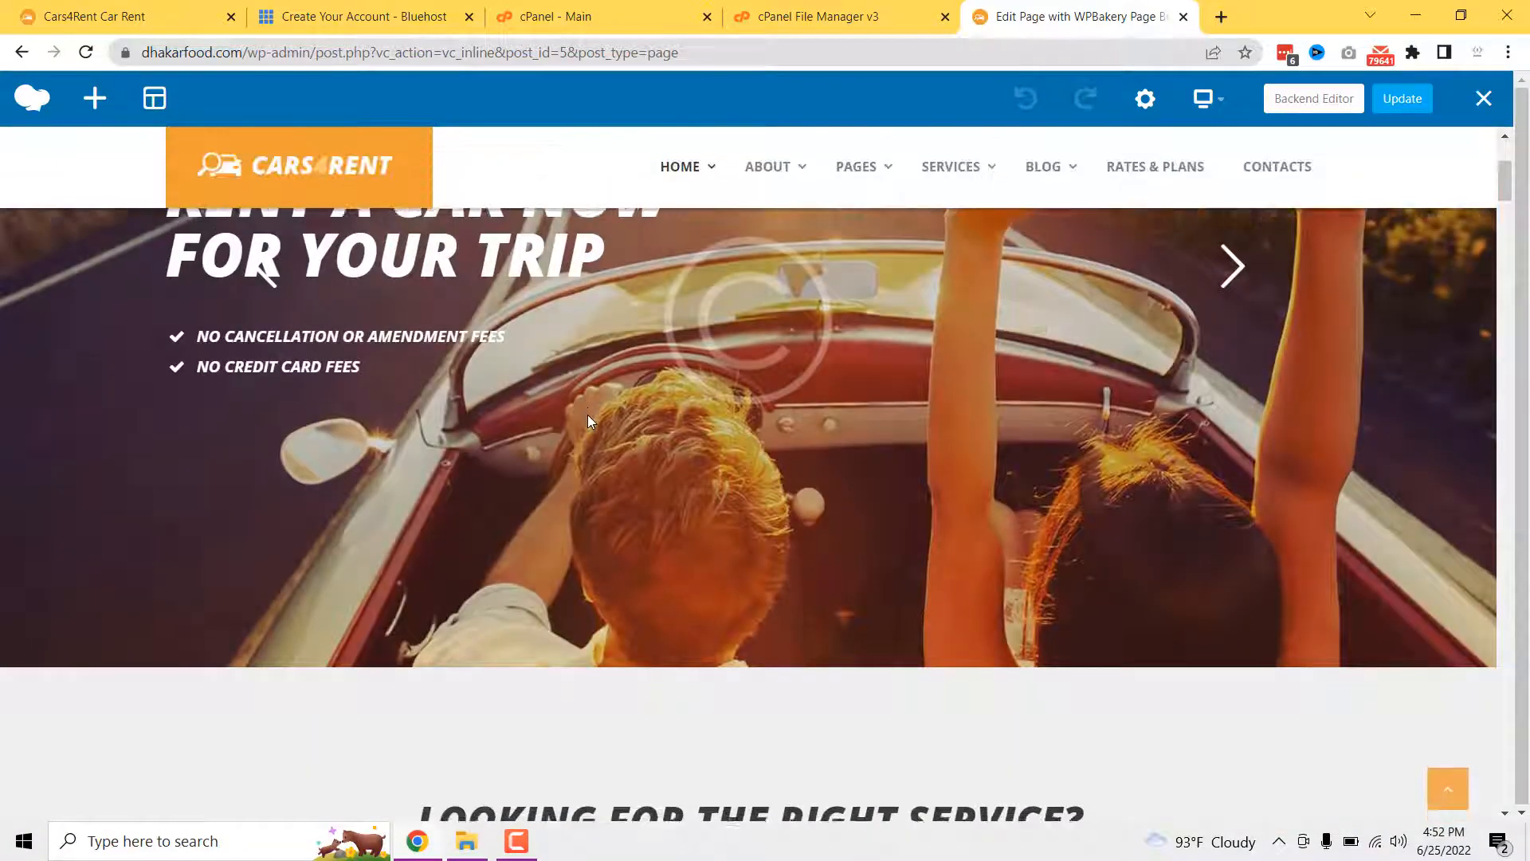
scroll(586, 415, down, 5)
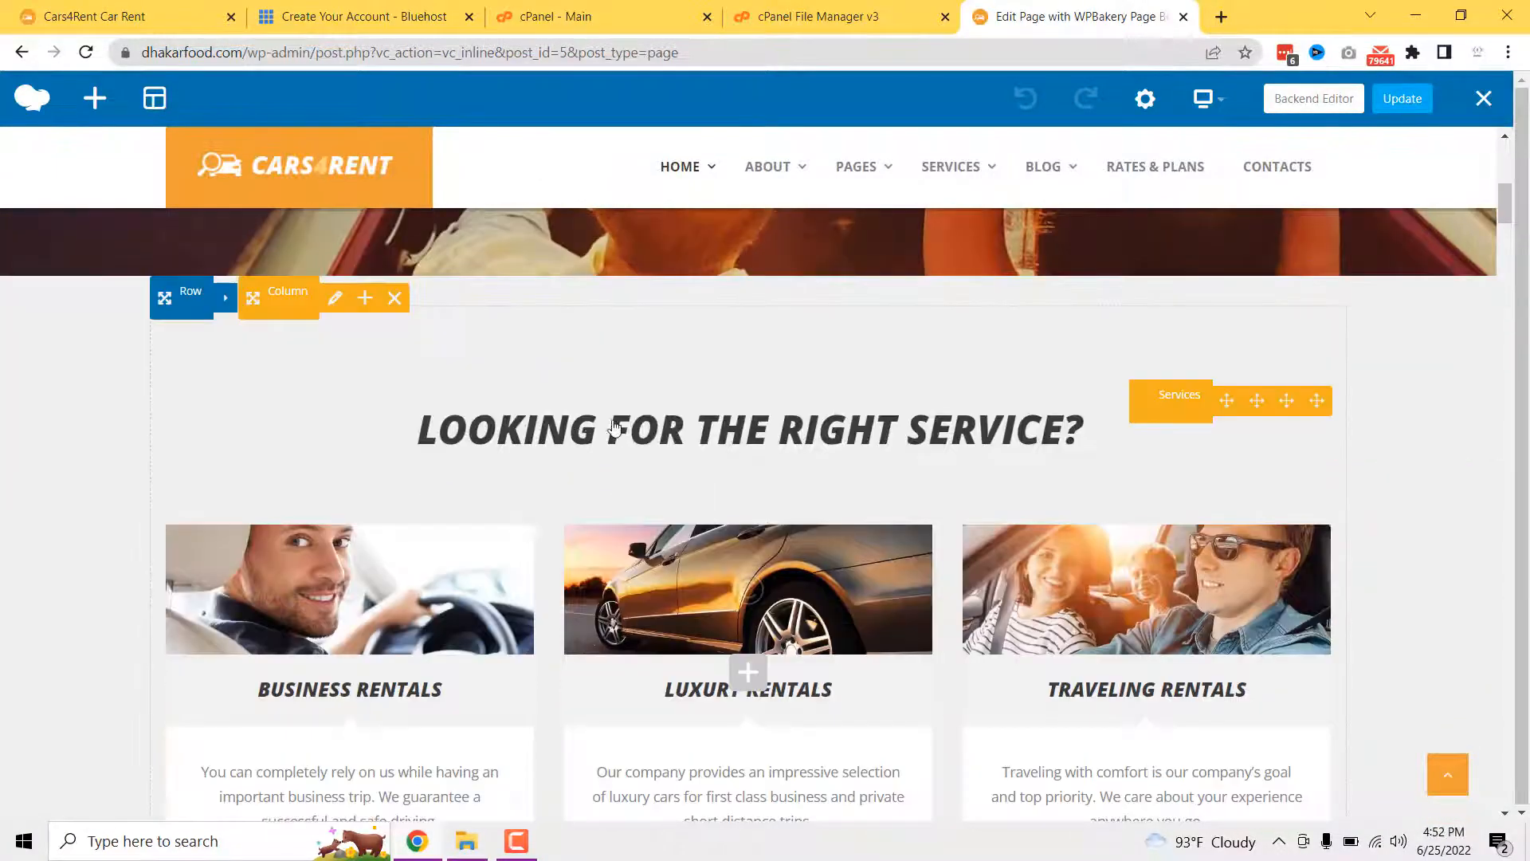
scroll(550, 448, down, 3)
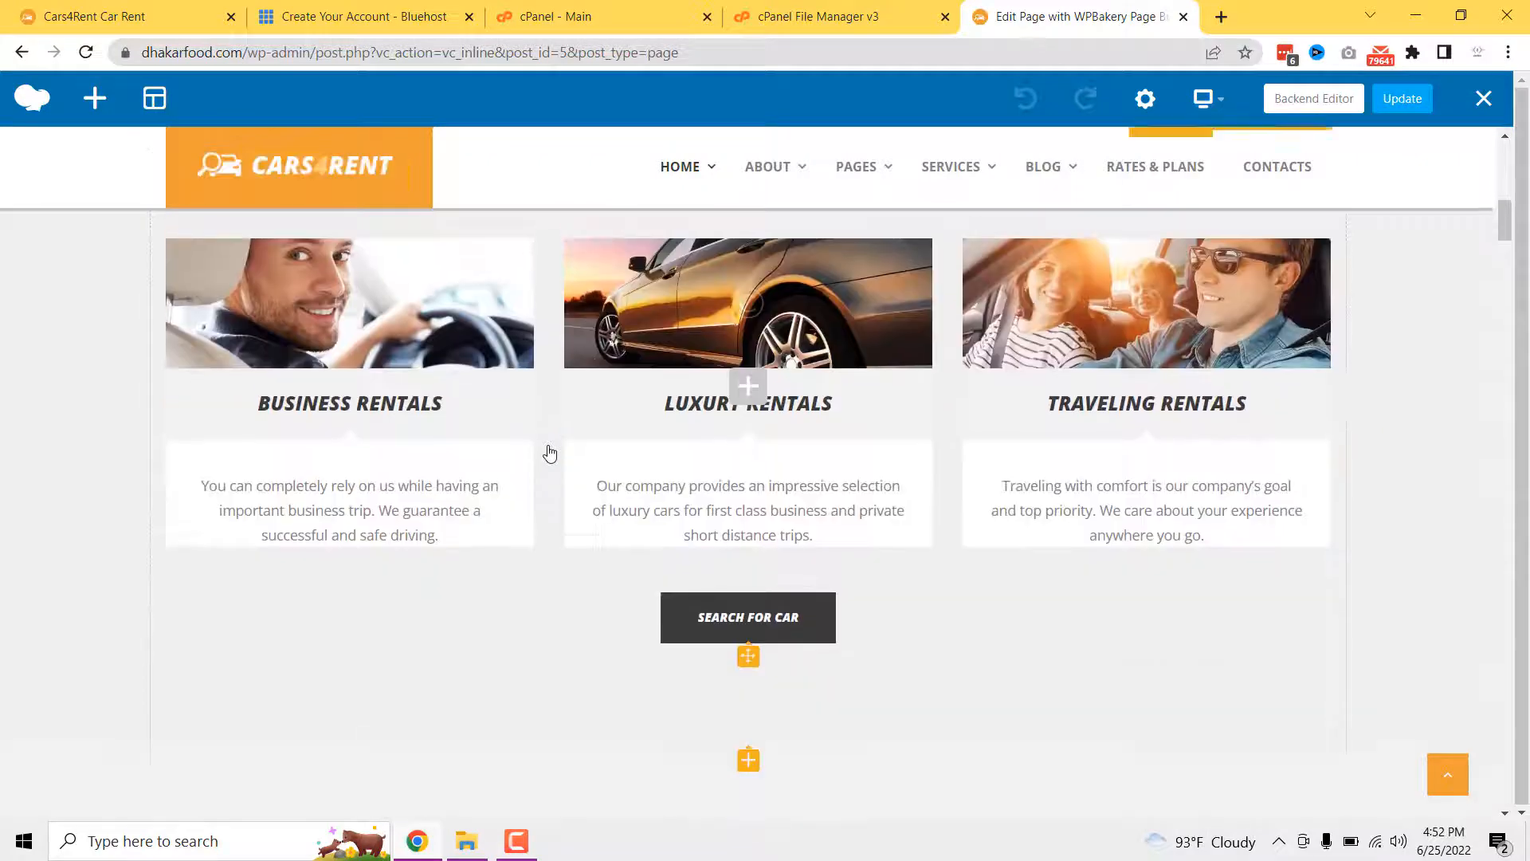
scroll(550, 448, up, 4)
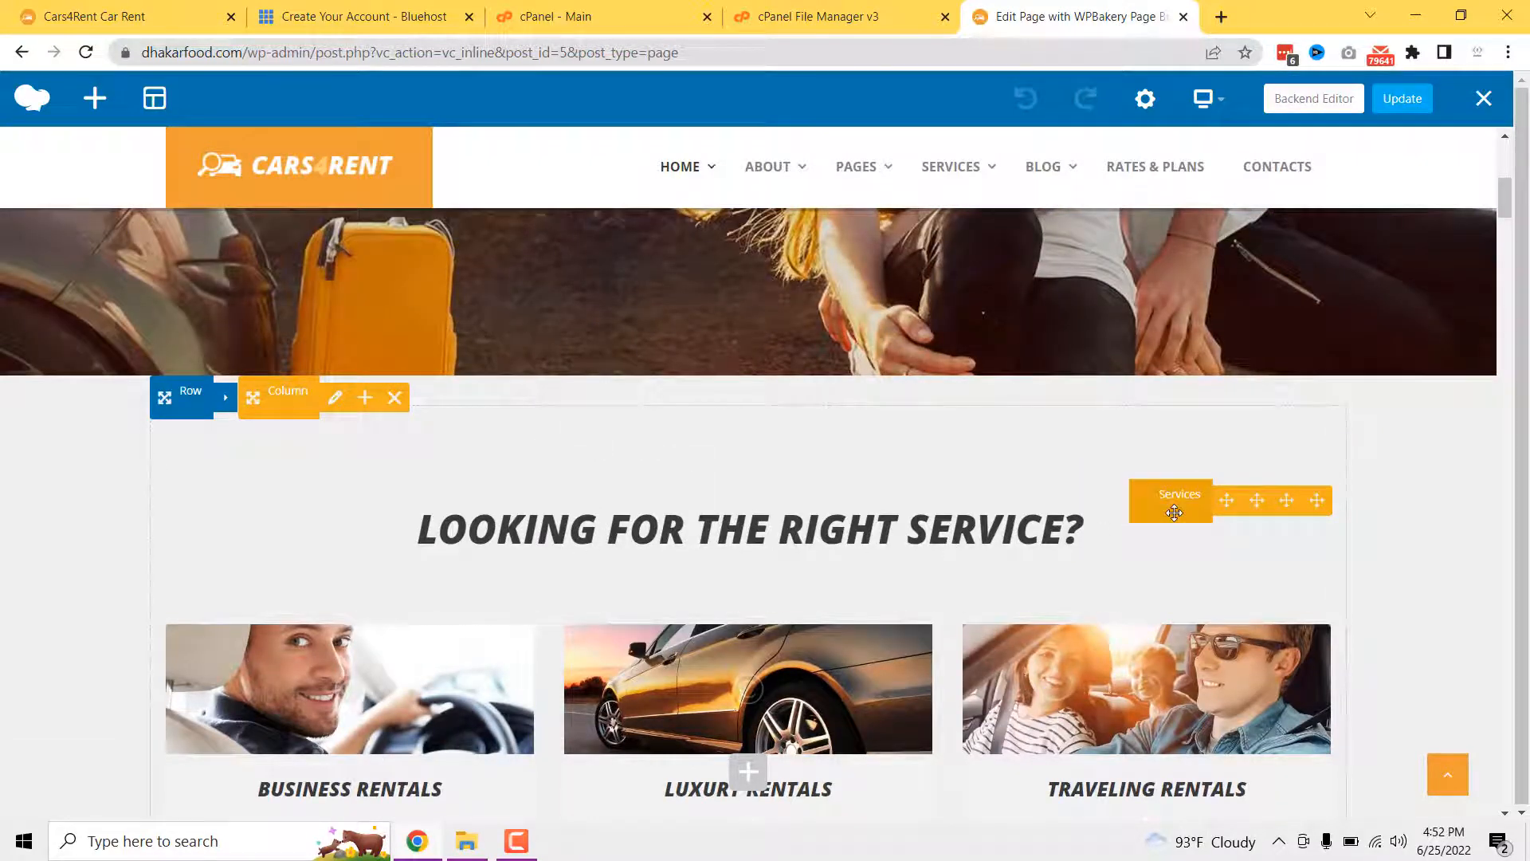
click(846, 517)
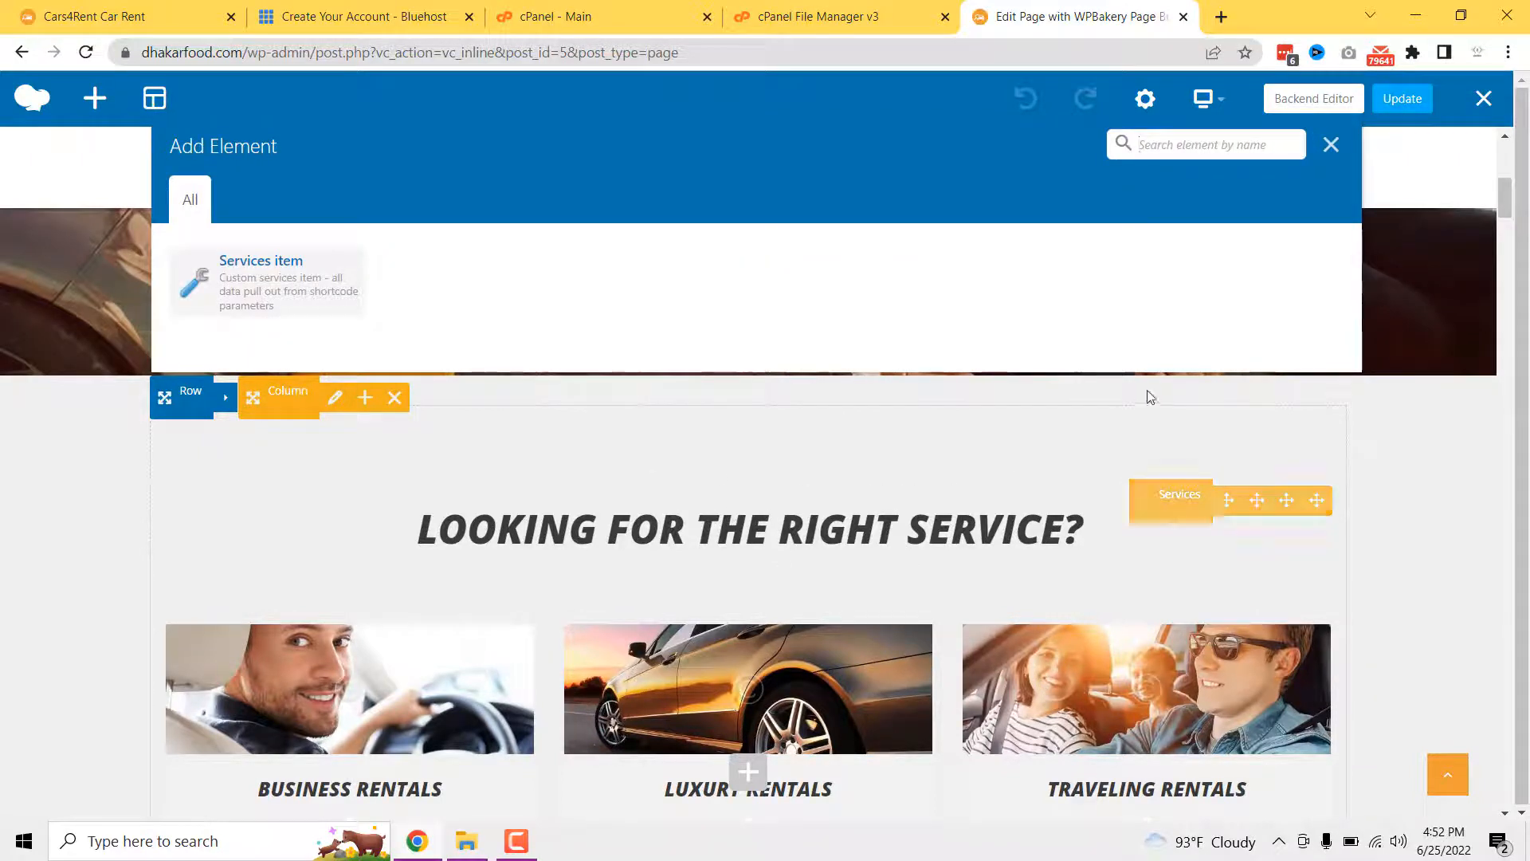
click(1331, 145)
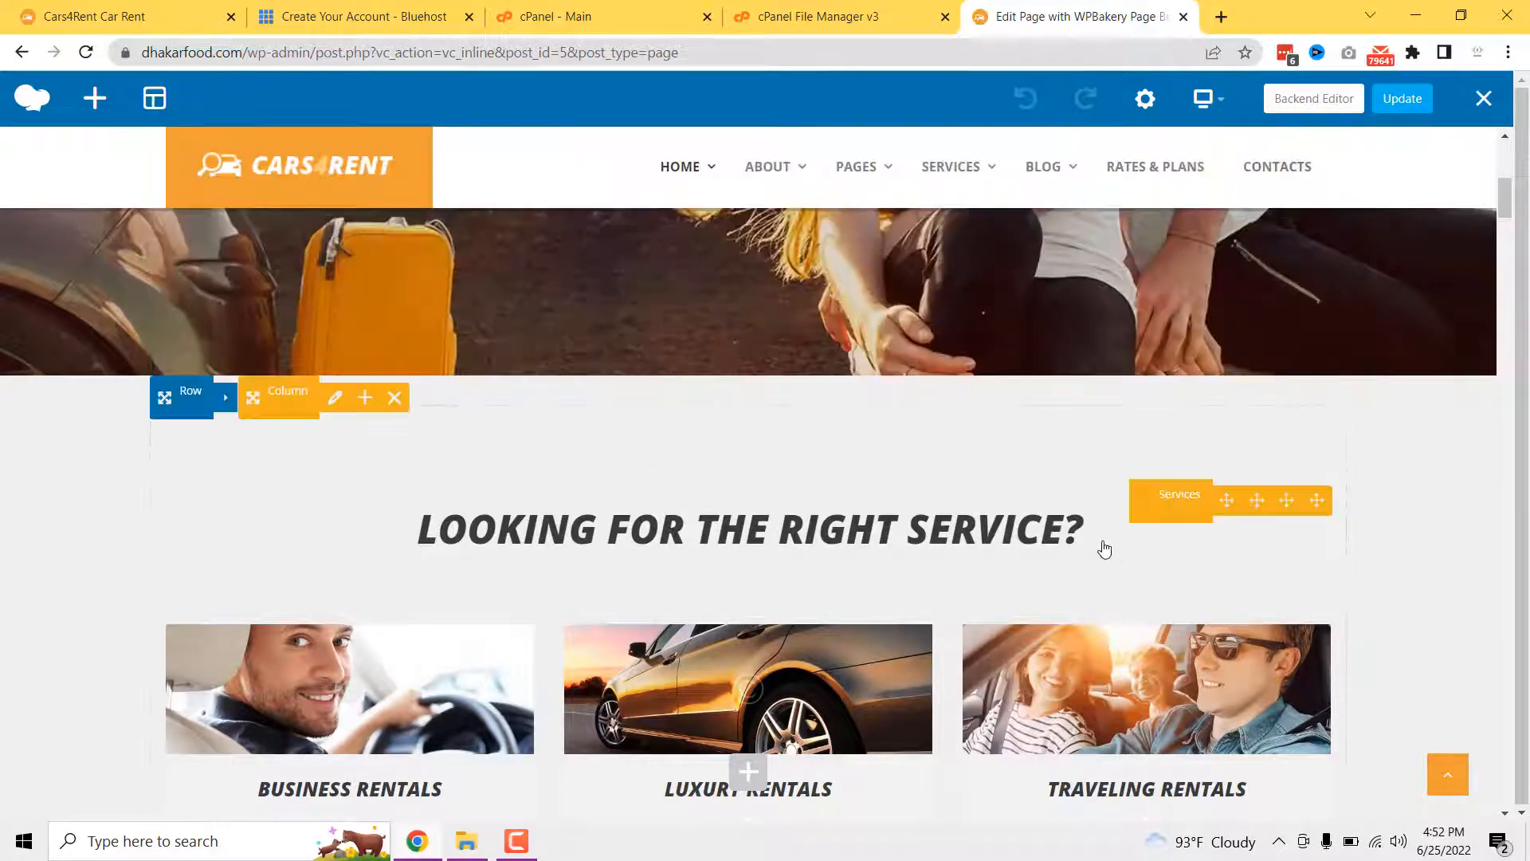
click(1232, 505)
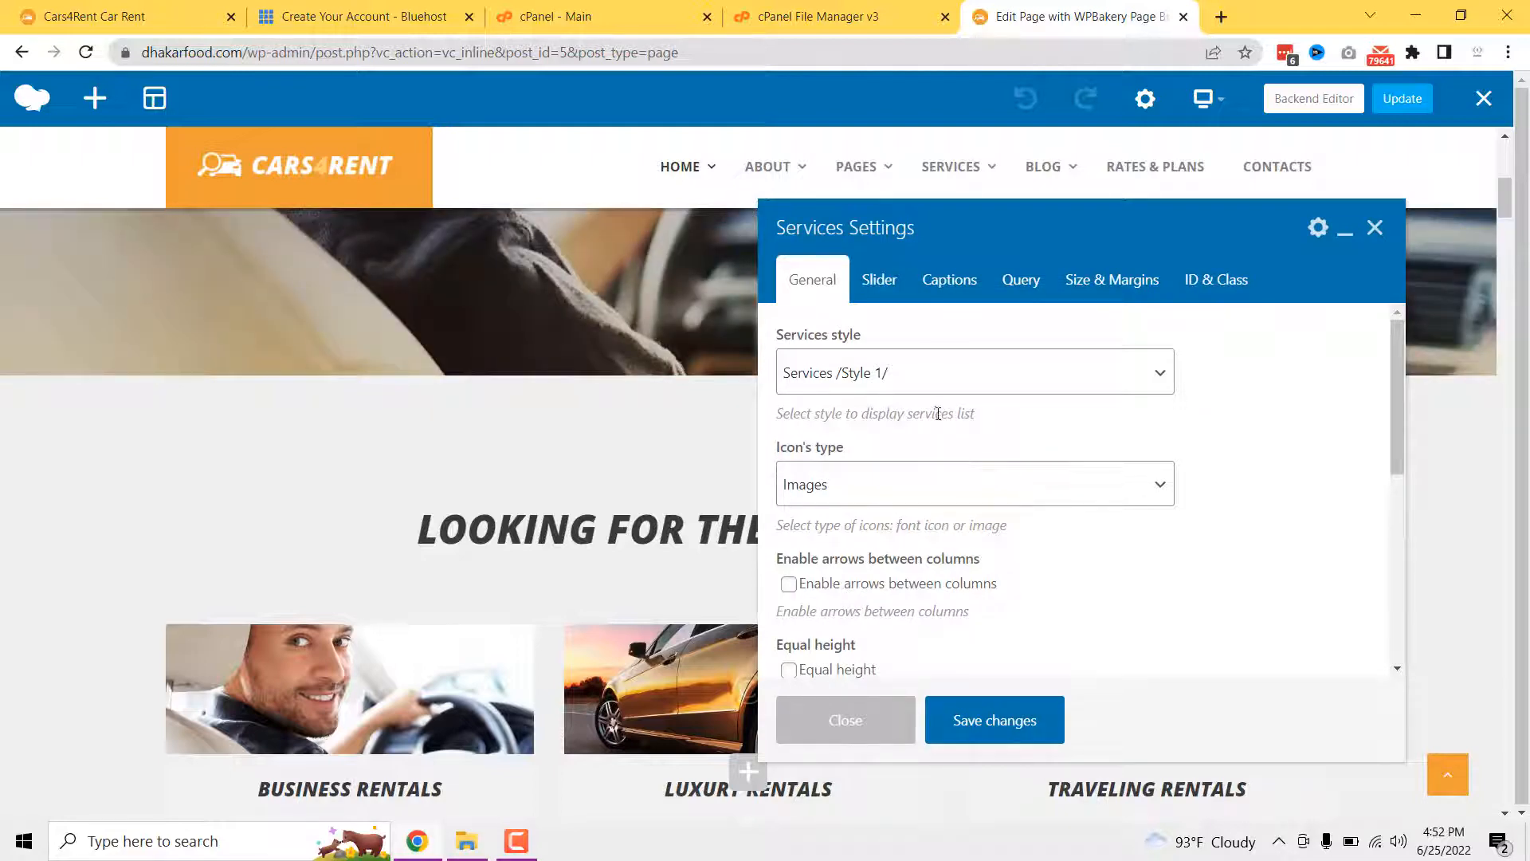
click(934, 374)
click(1198, 442)
scroll(957, 431, down, 3)
scroll(911, 504, up, 2)
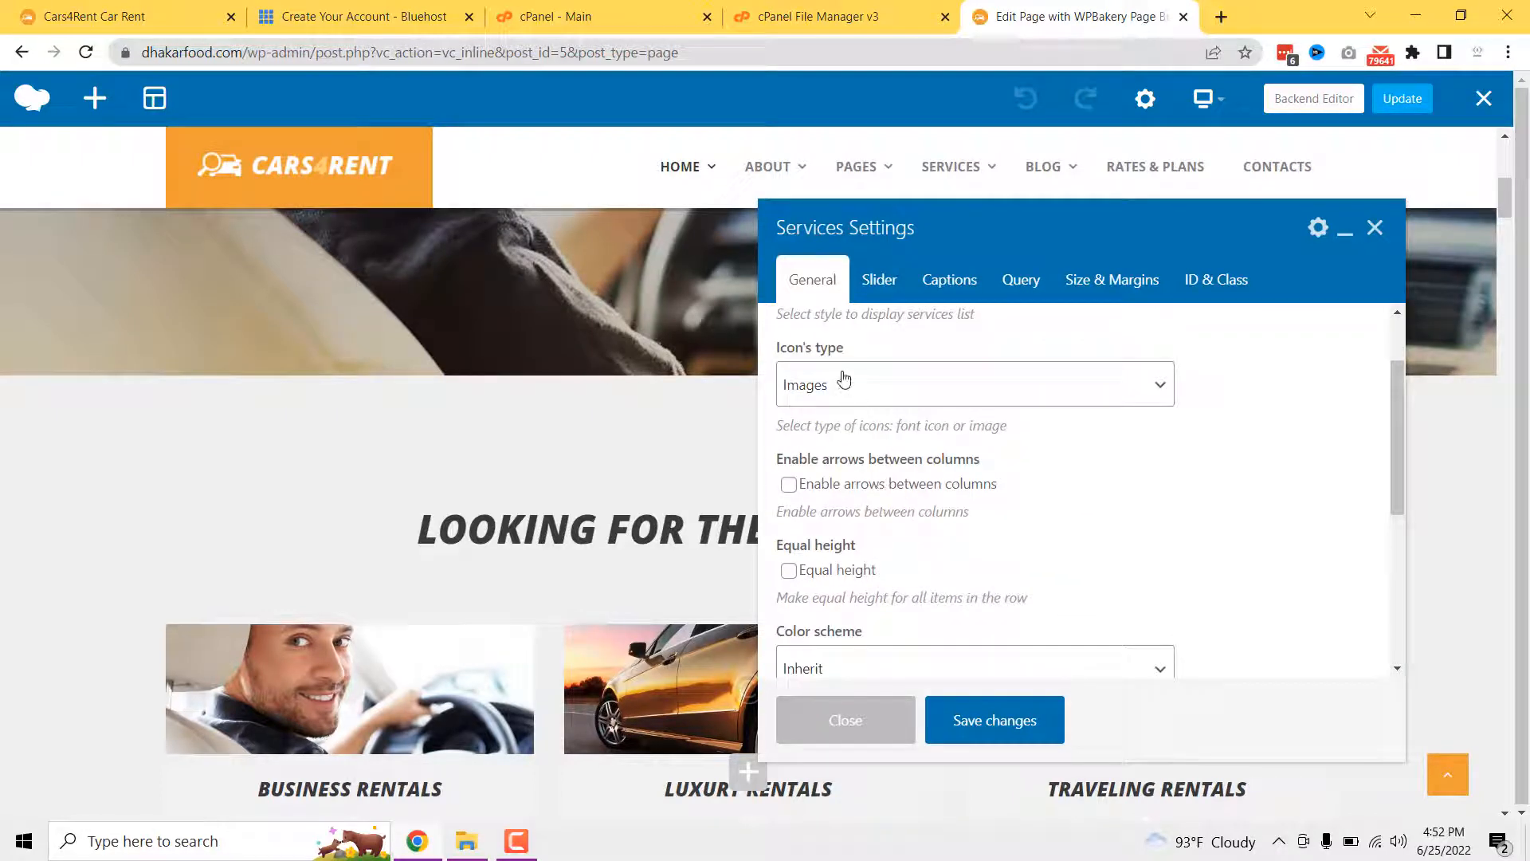
click(878, 383)
click(878, 383)
scroll(846, 469, down, 4)
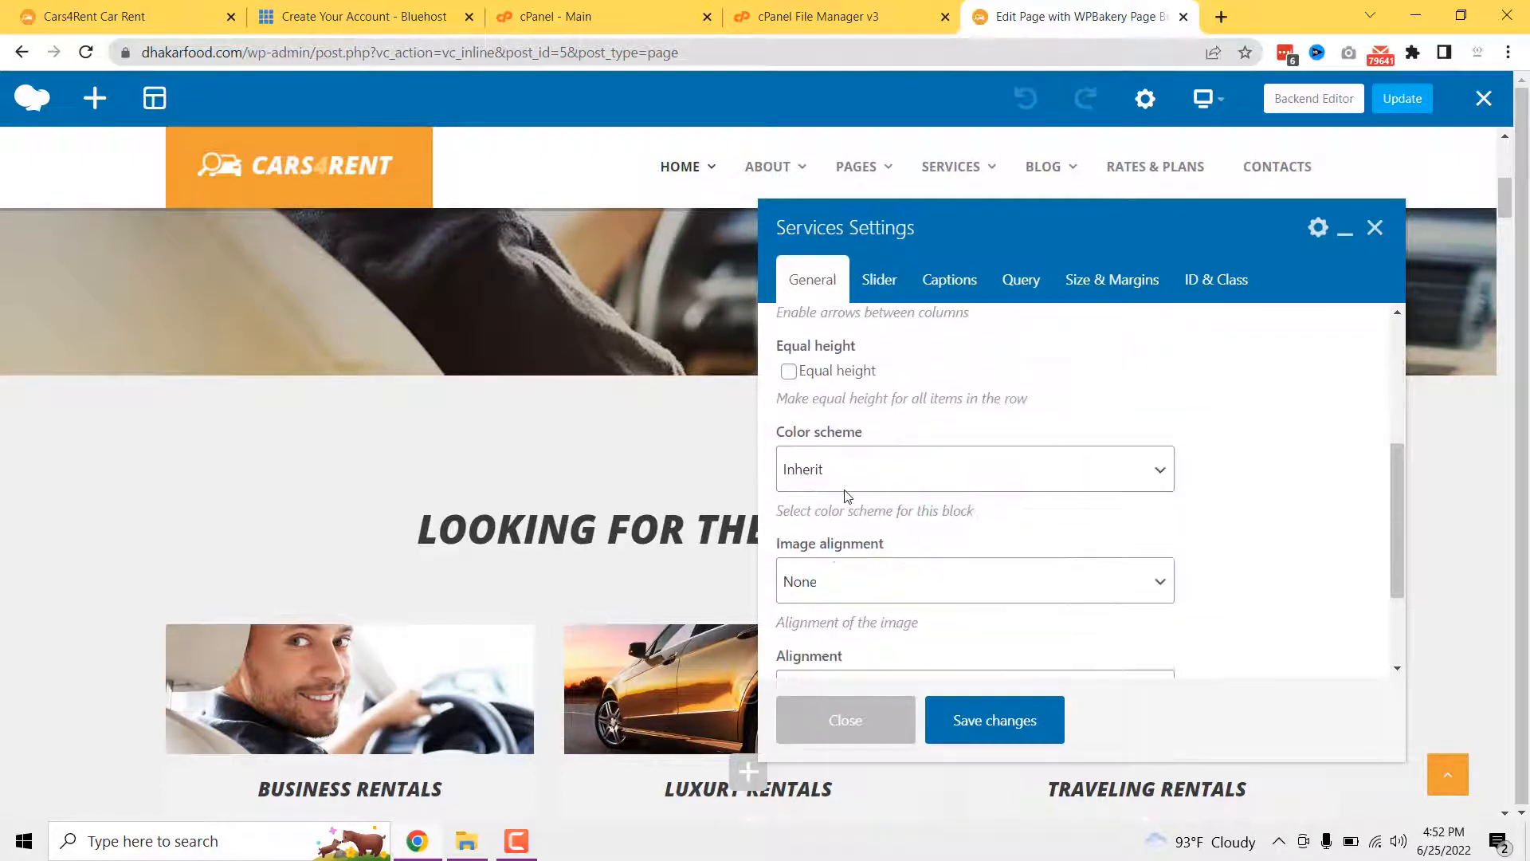
click(898, 703)
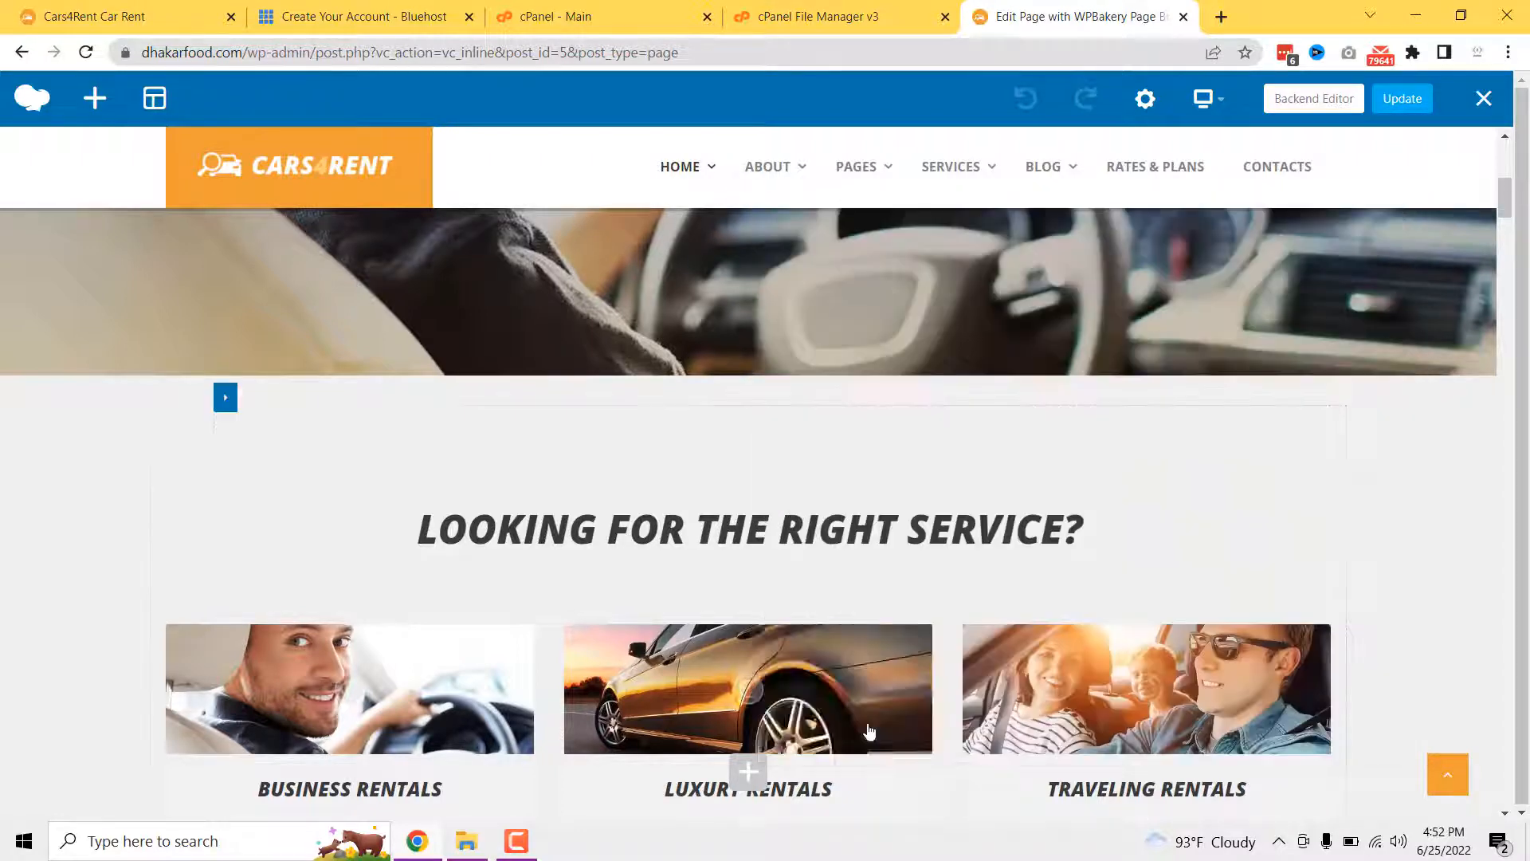
scroll(797, 637, down, 4)
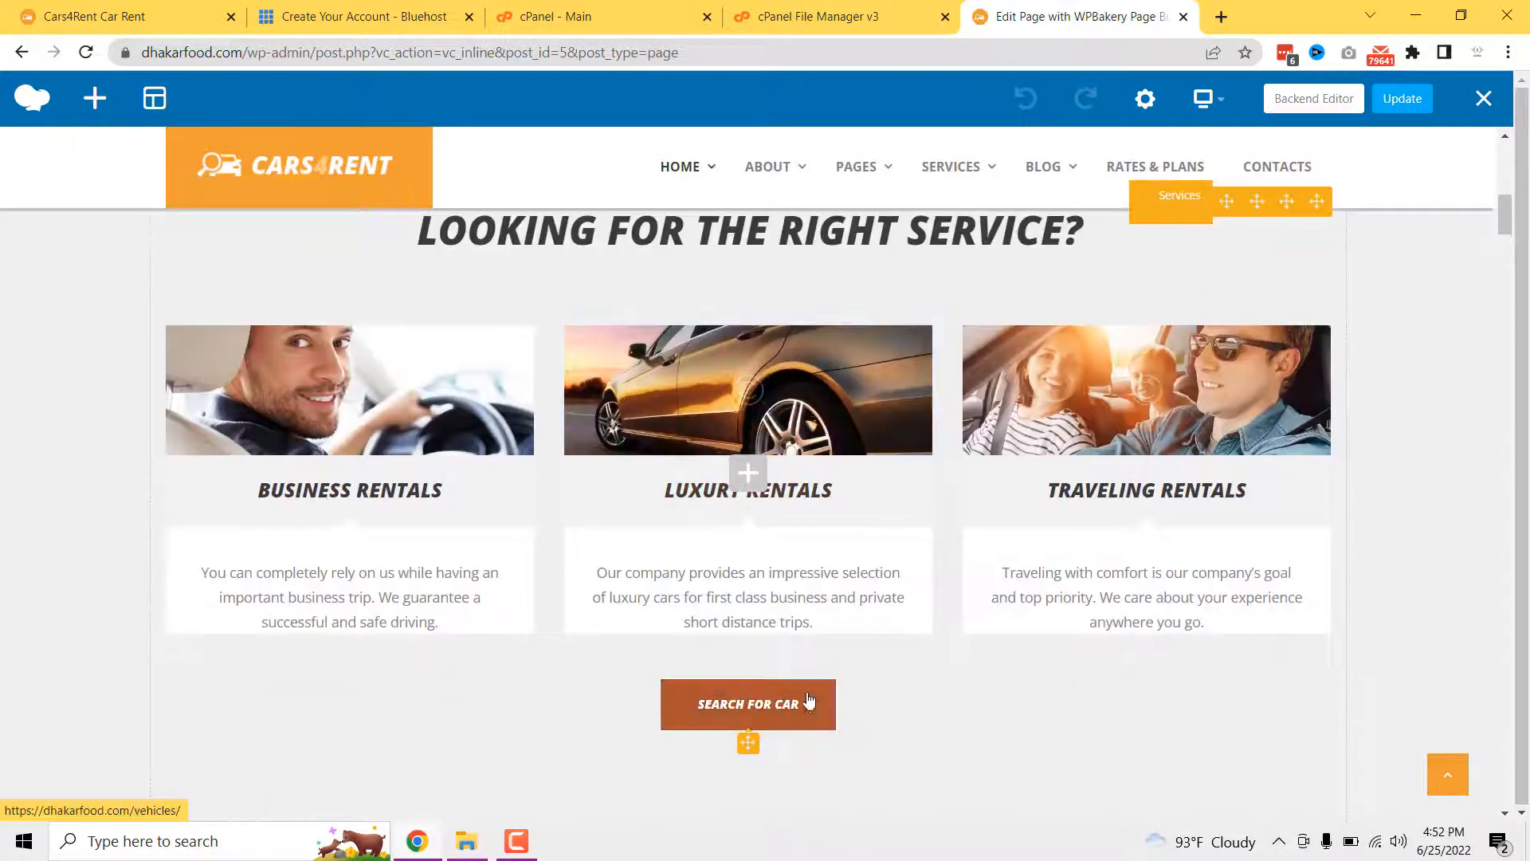
scroll(478, 598, up, 4)
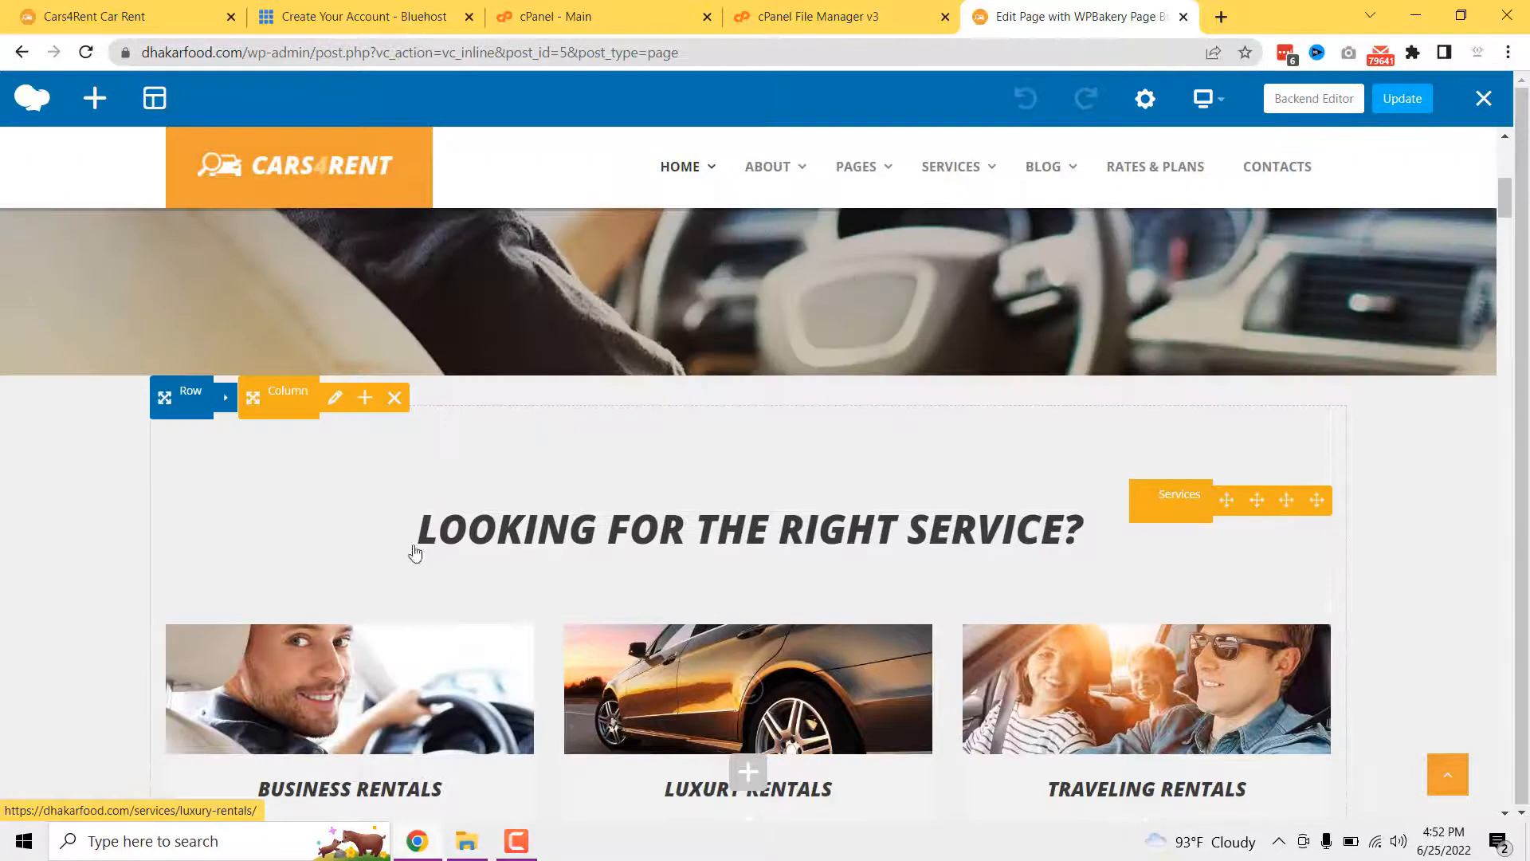
click(328, 400)
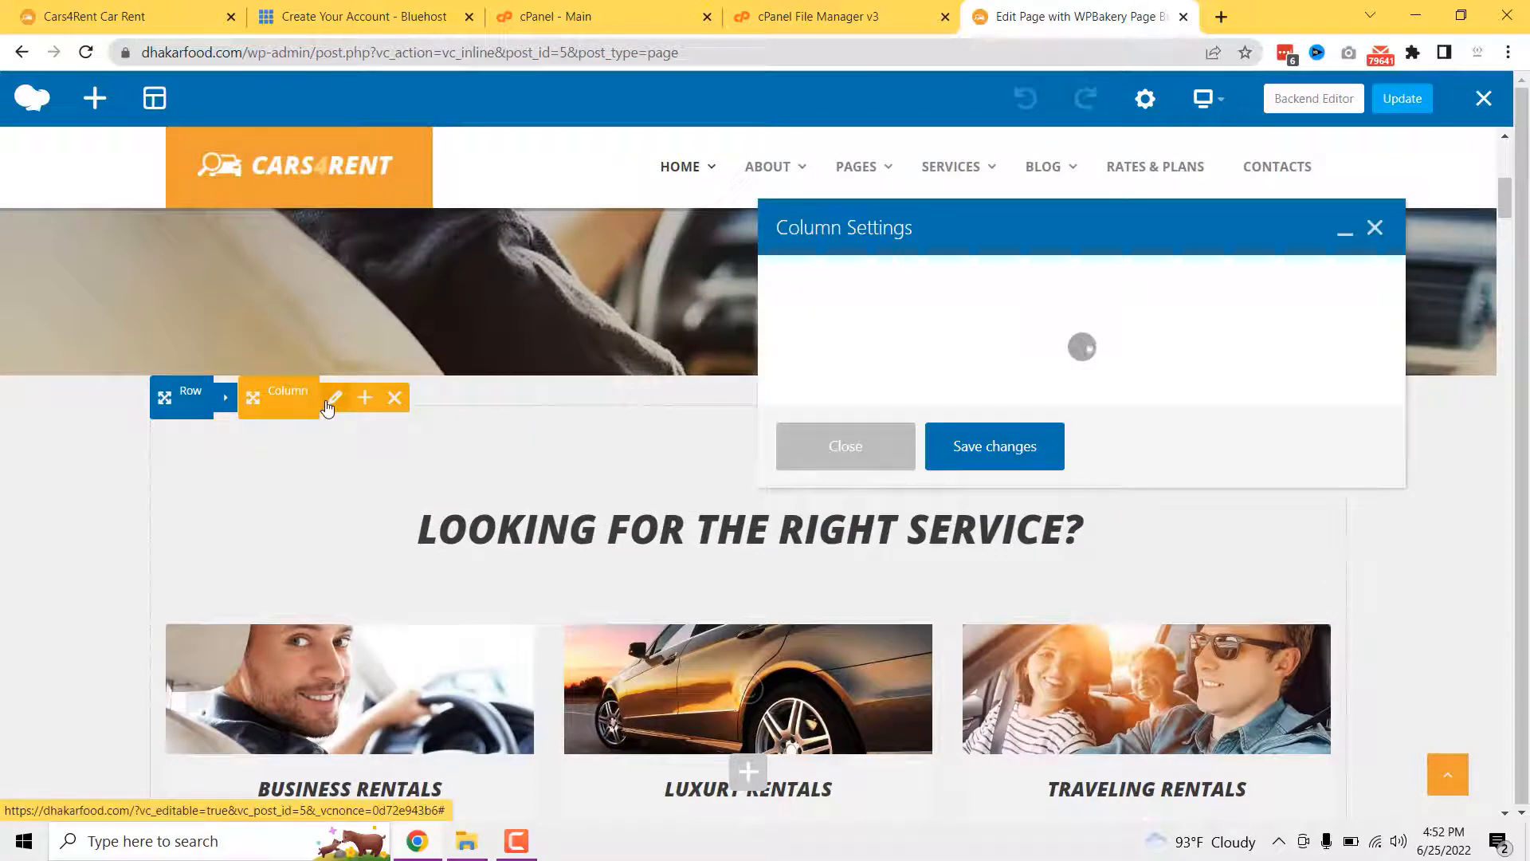
scroll(869, 494, down, 3)
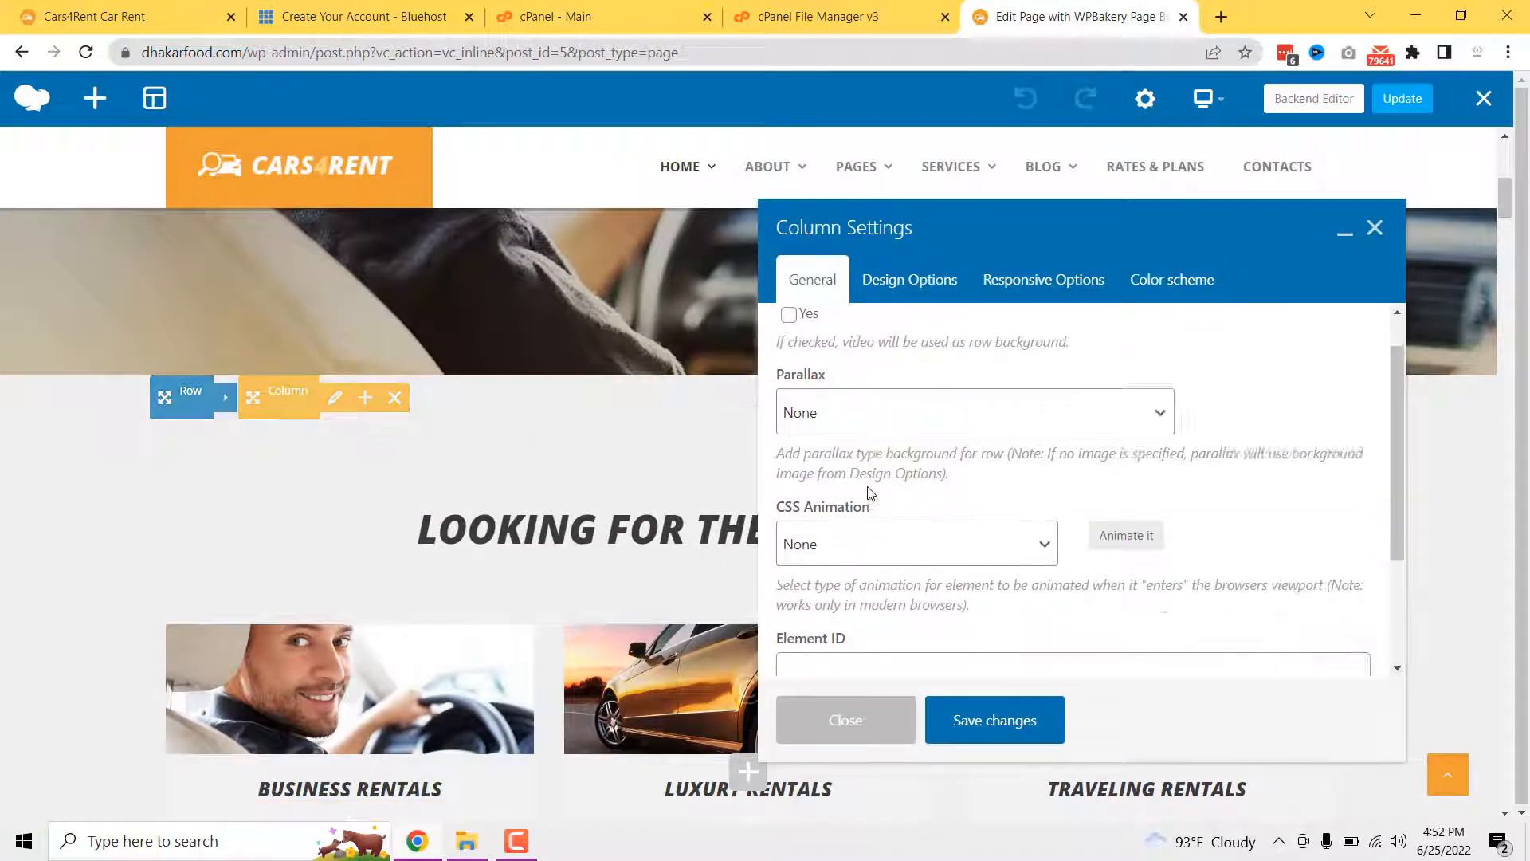
click(885, 288)
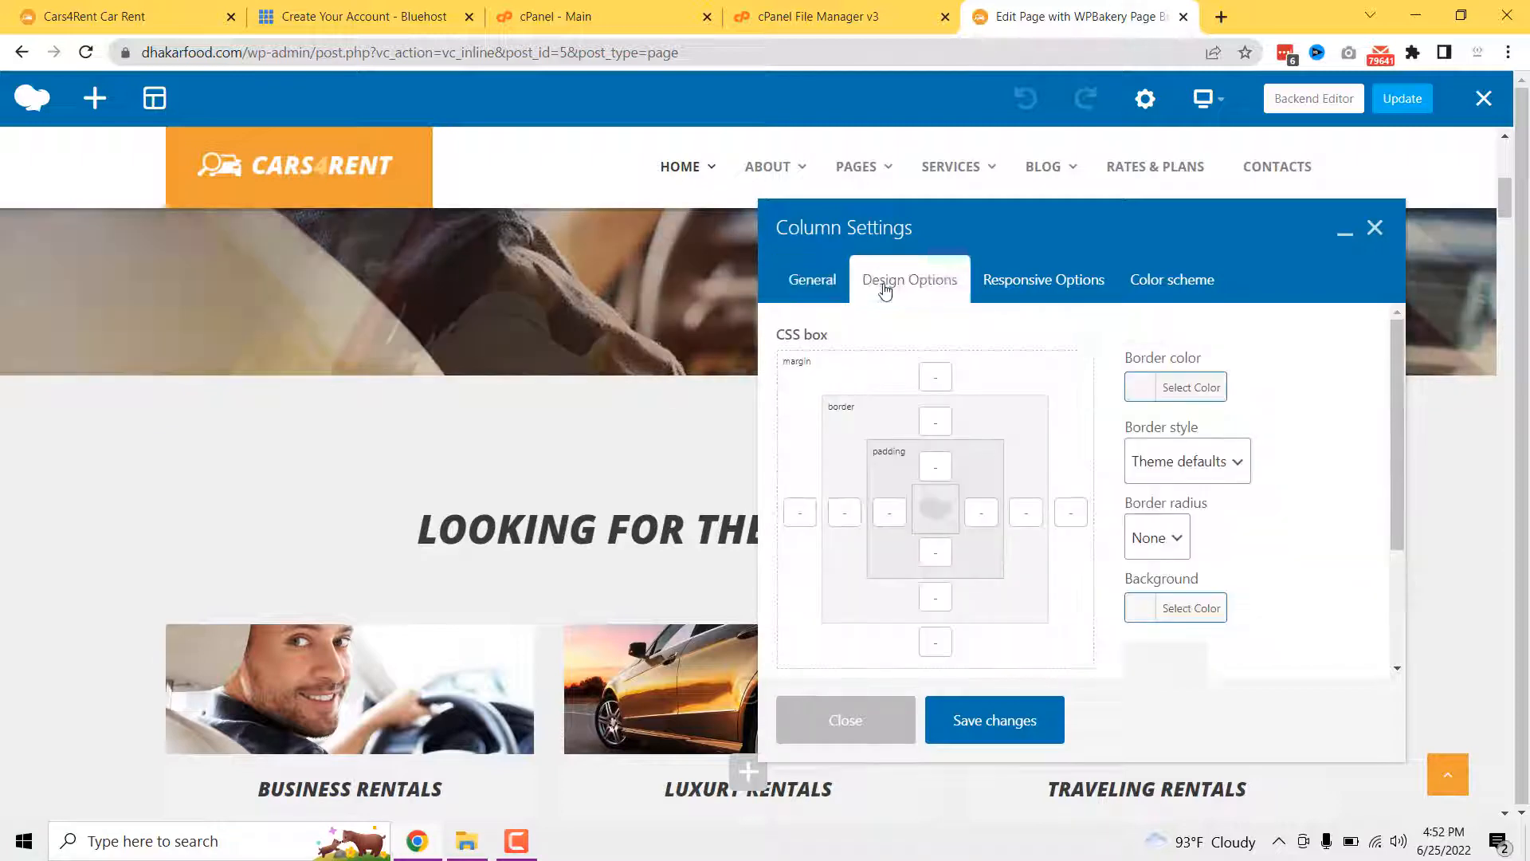
click(1374, 229)
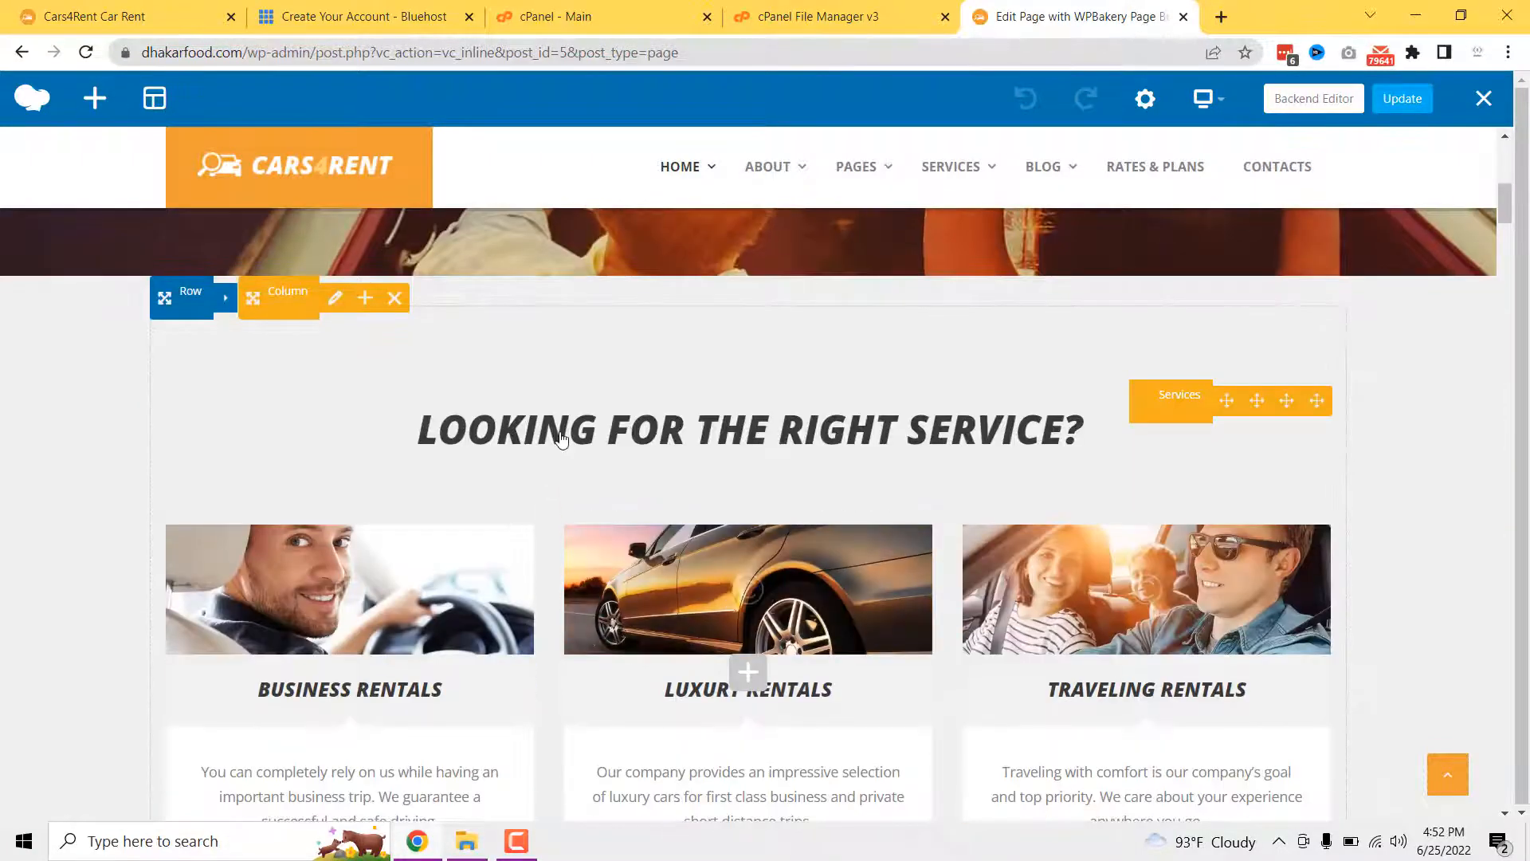
click(562, 423)
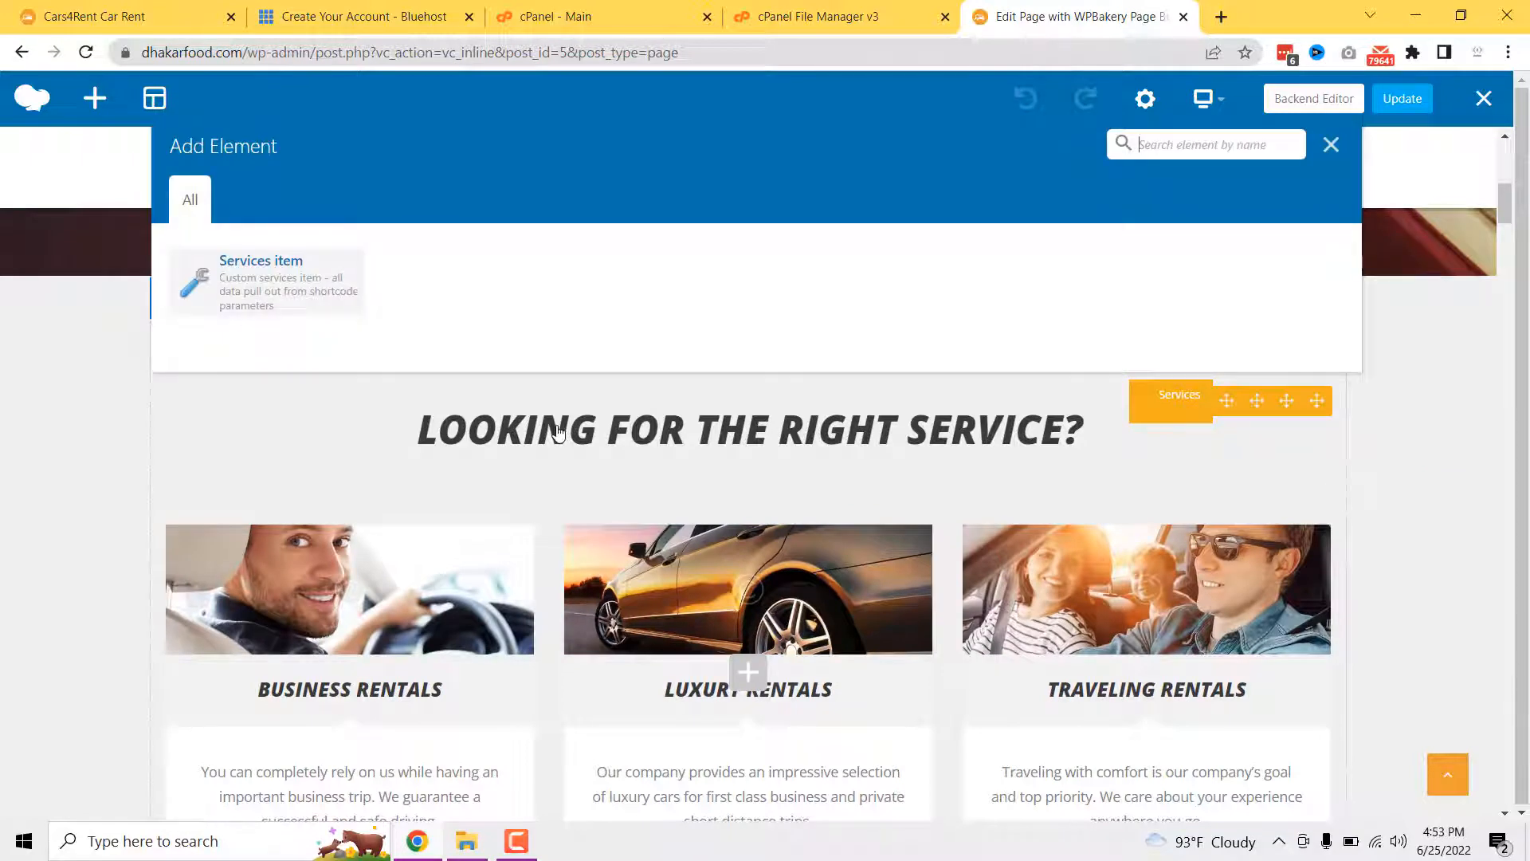
click(1331, 144)
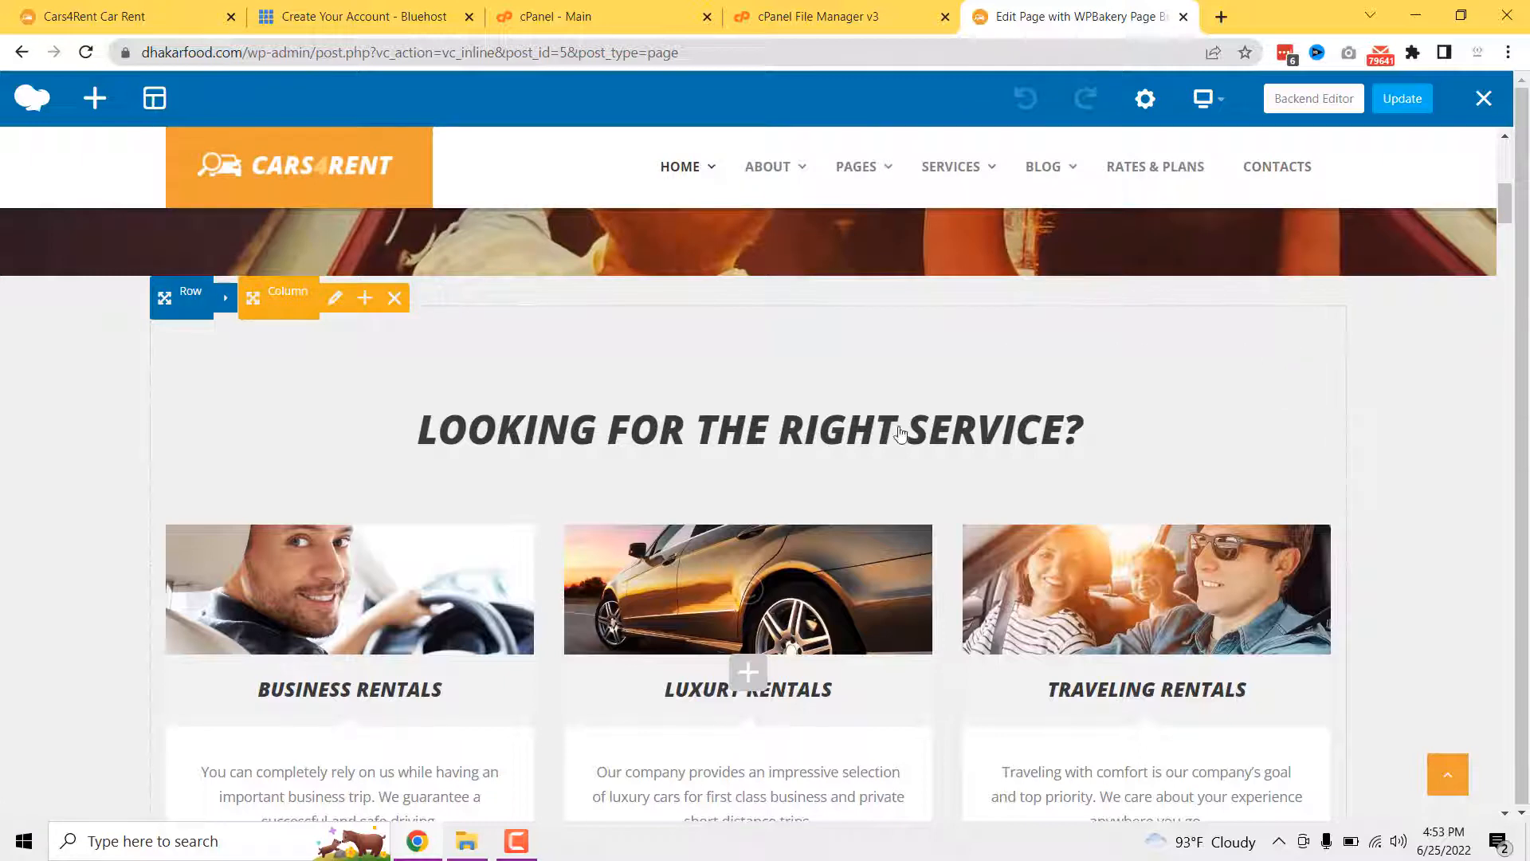
mouse_move(812, 316)
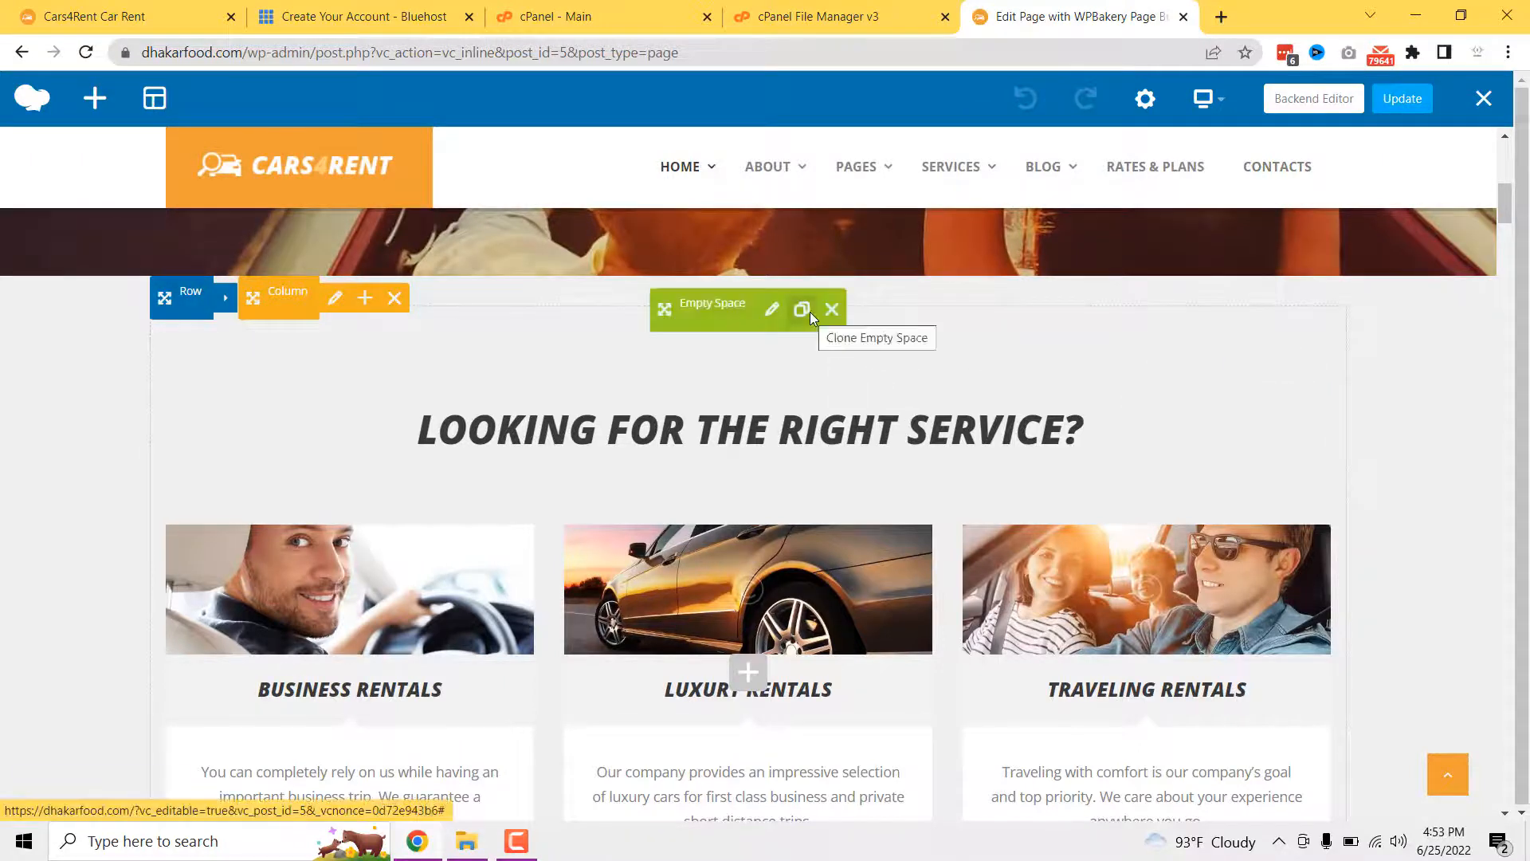
- Switch Home Wide to the backend editor and view its Empty Space, Services, Section and Call to Action blocks
click(1317, 106)
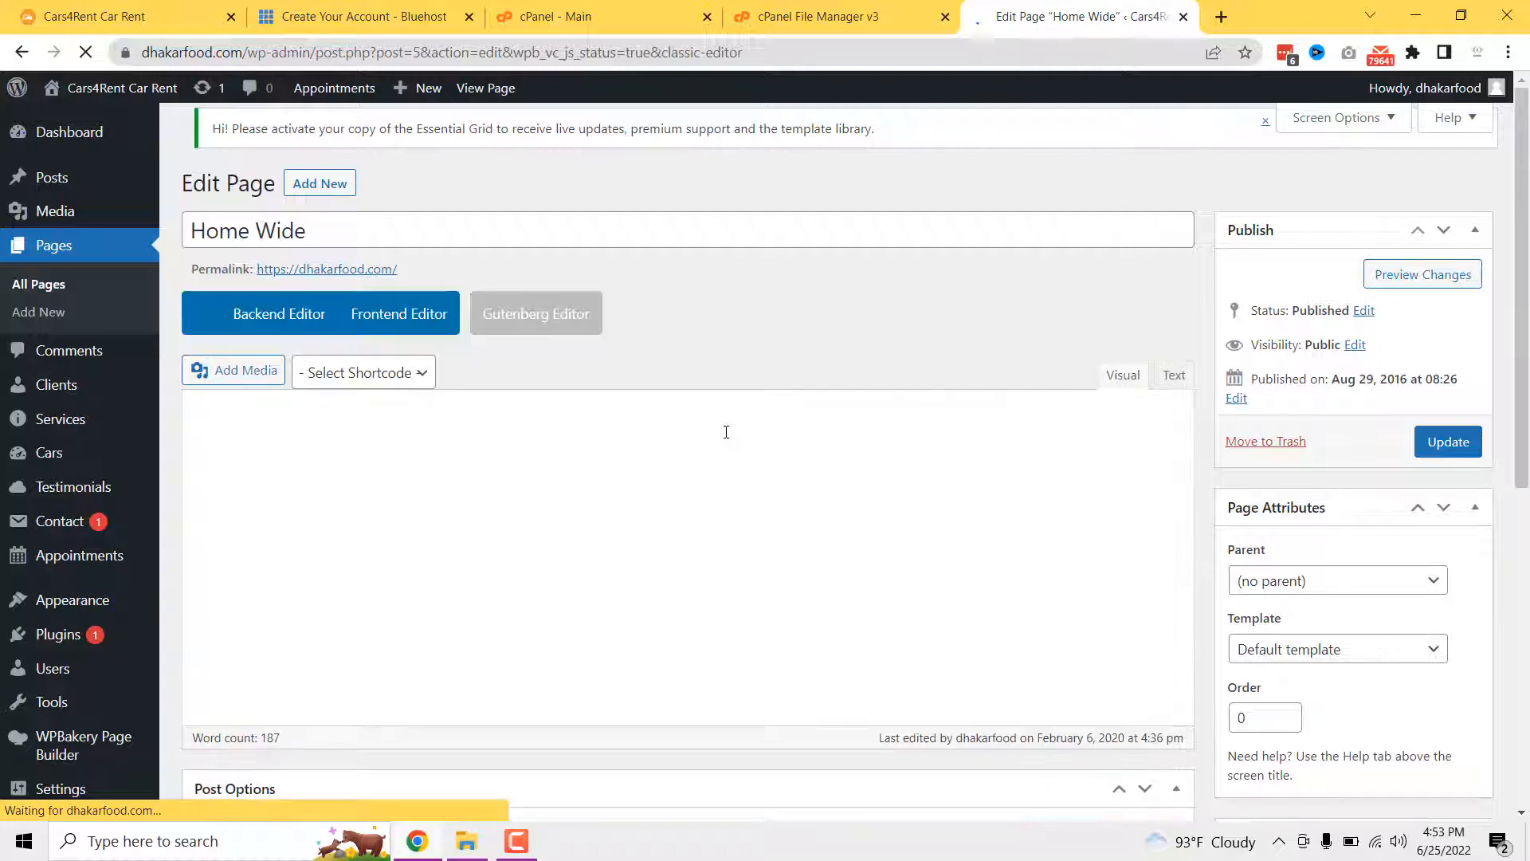
scroll(725, 437, down, 4)
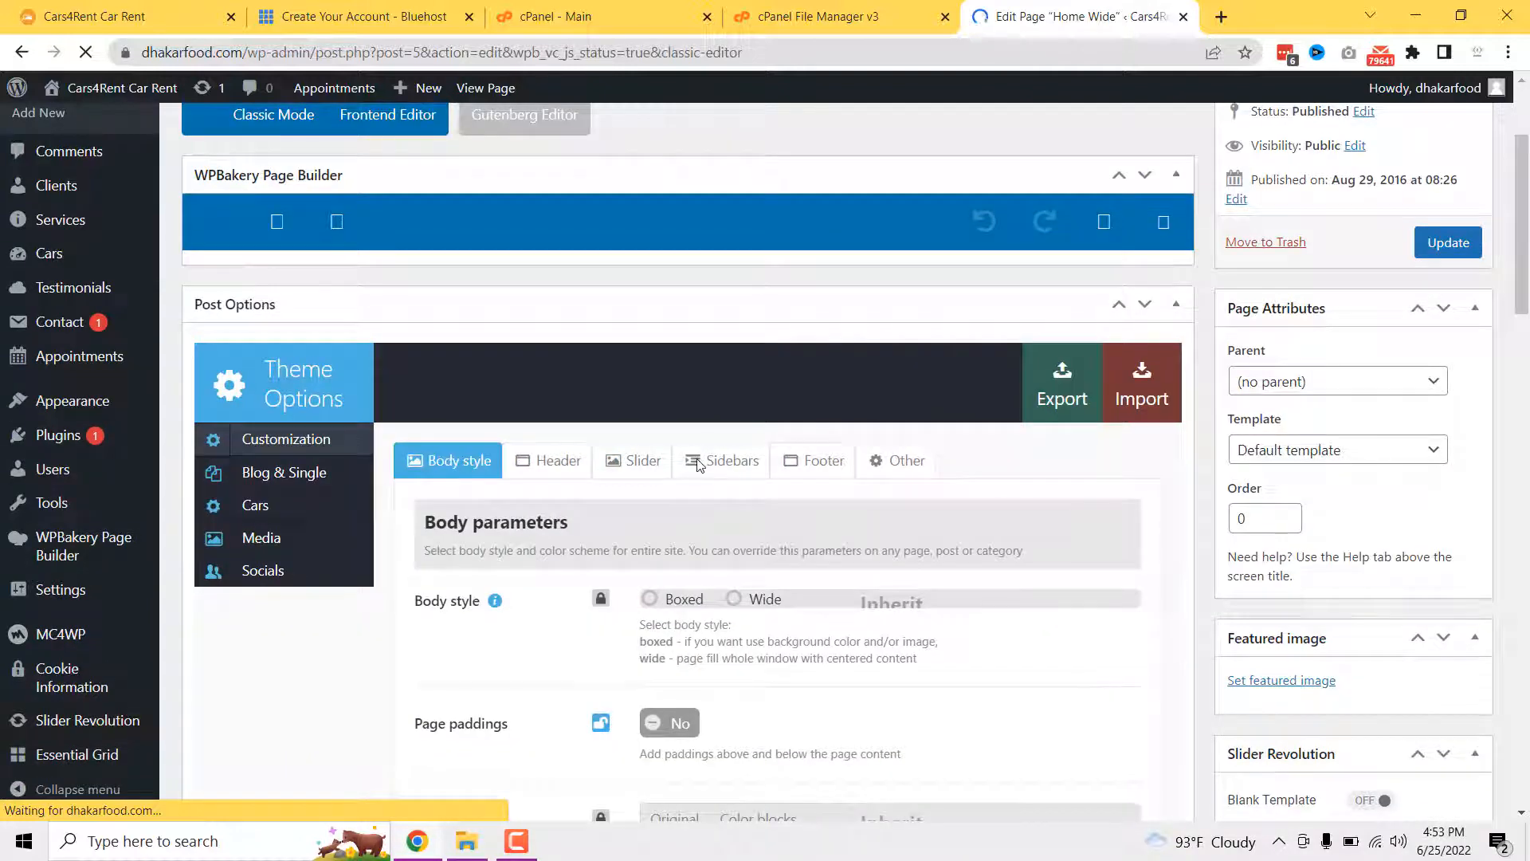
scroll(673, 478, up, 4)
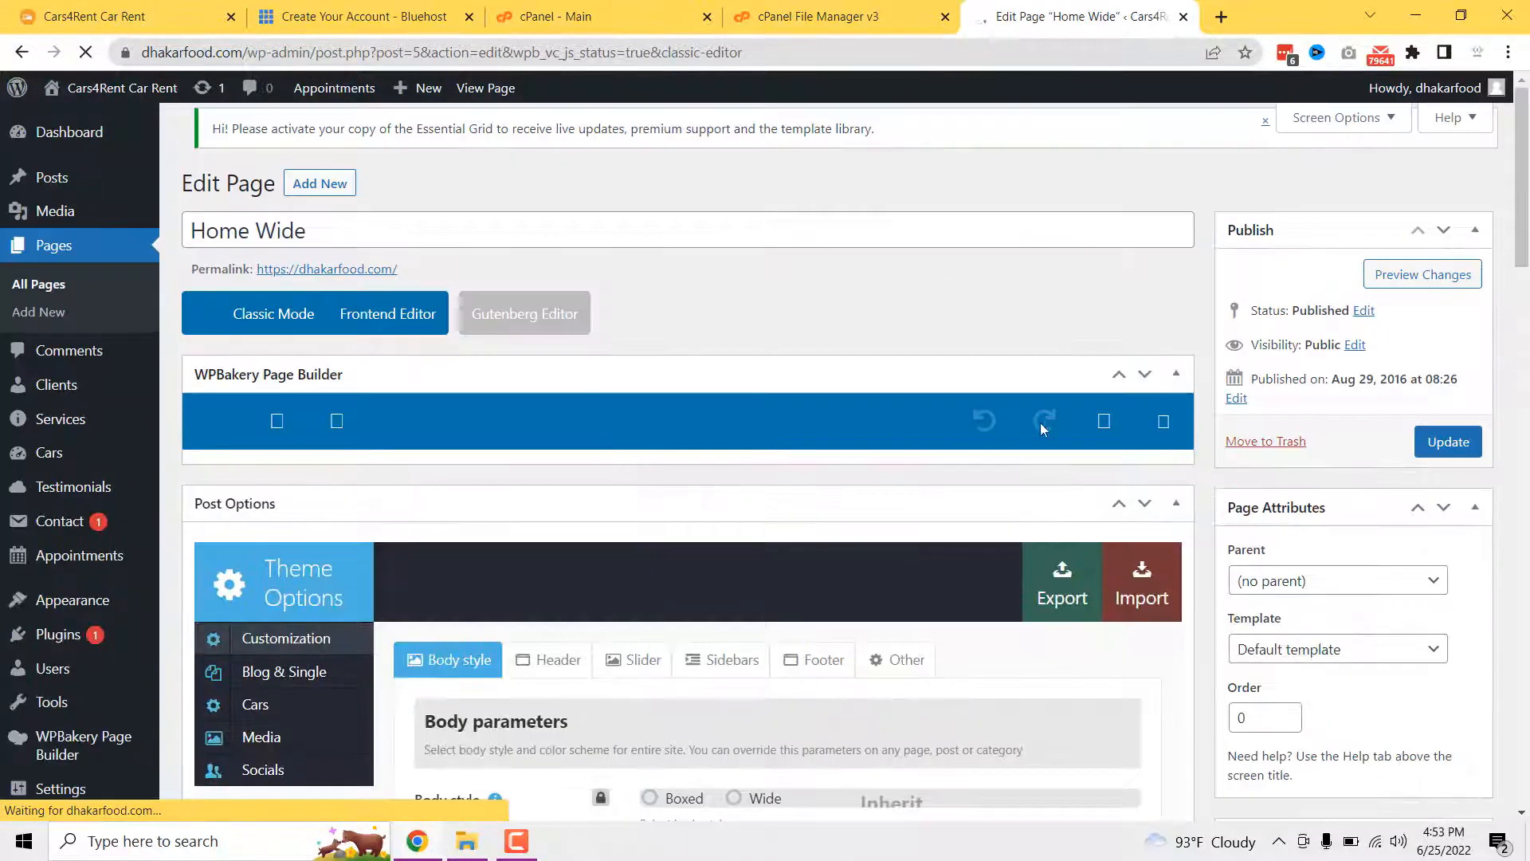
scroll(601, 521, down, 1)
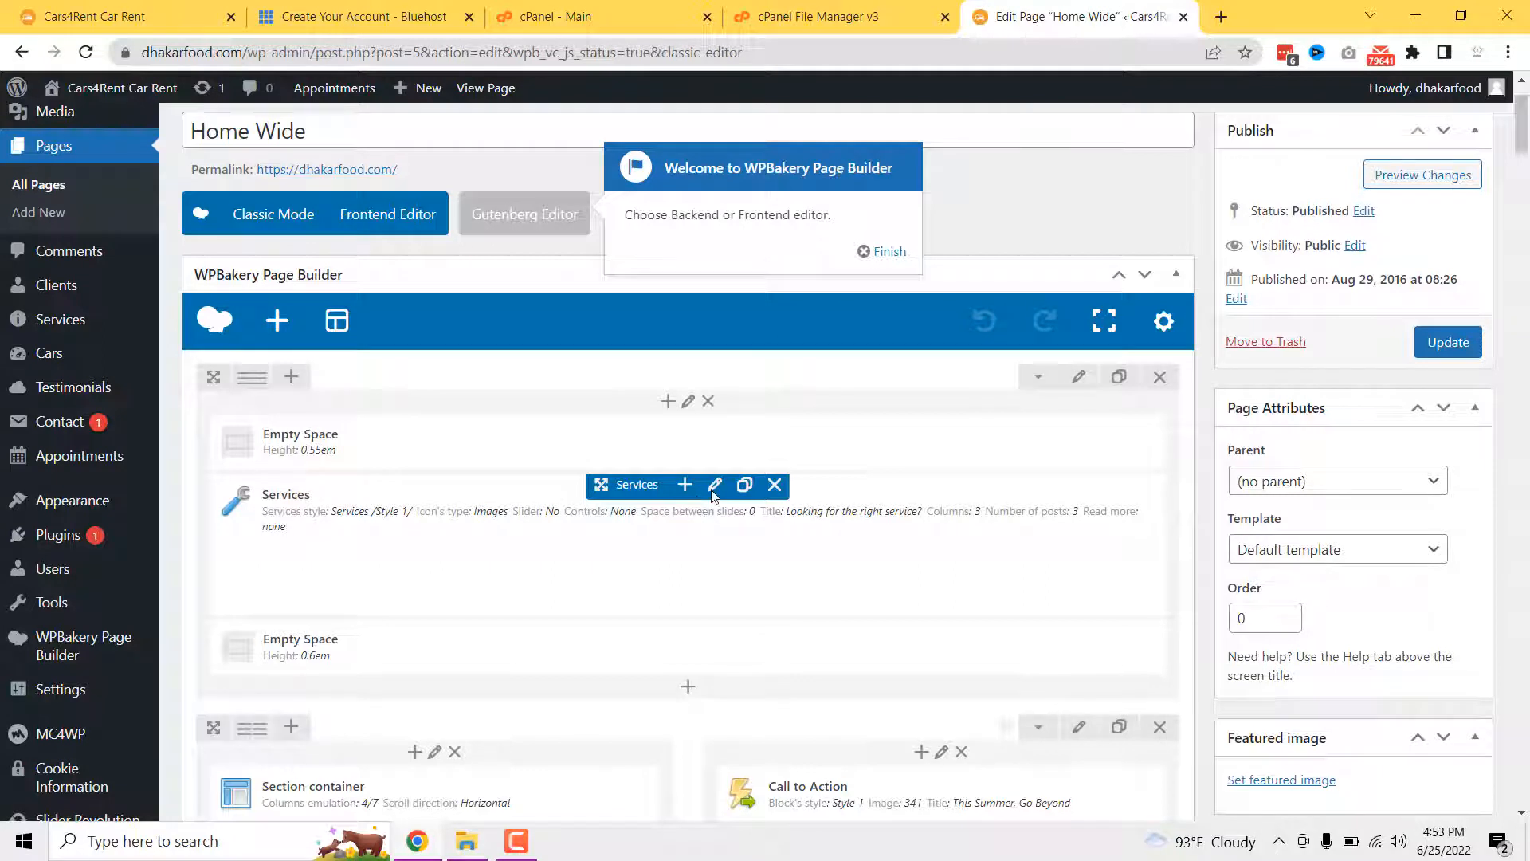
- Dismiss the welcome popup and view the Services element's General, Slider and Captions settings
click(885, 251)
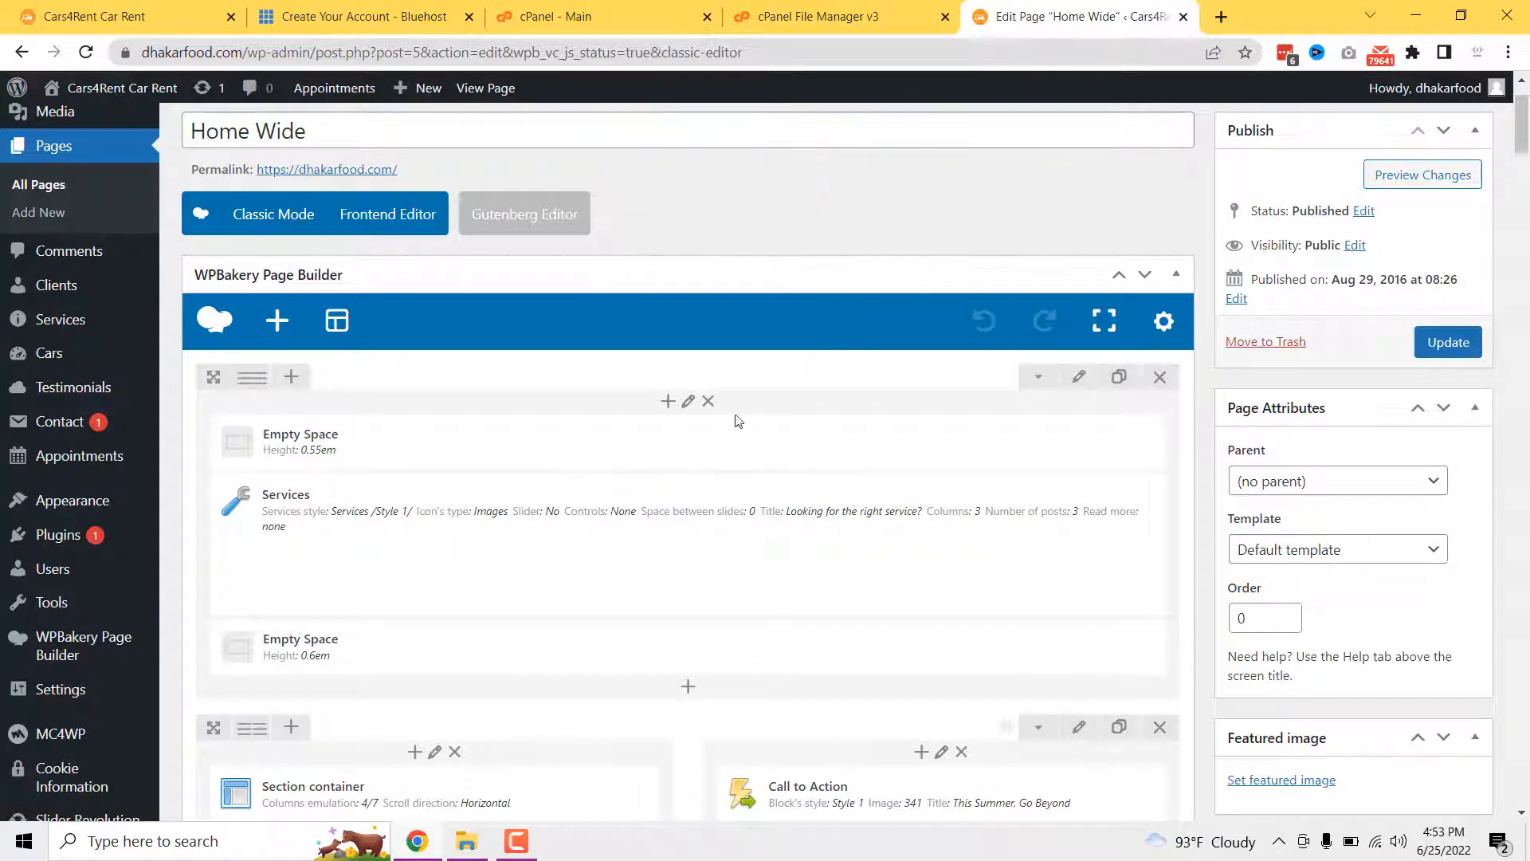
click(711, 486)
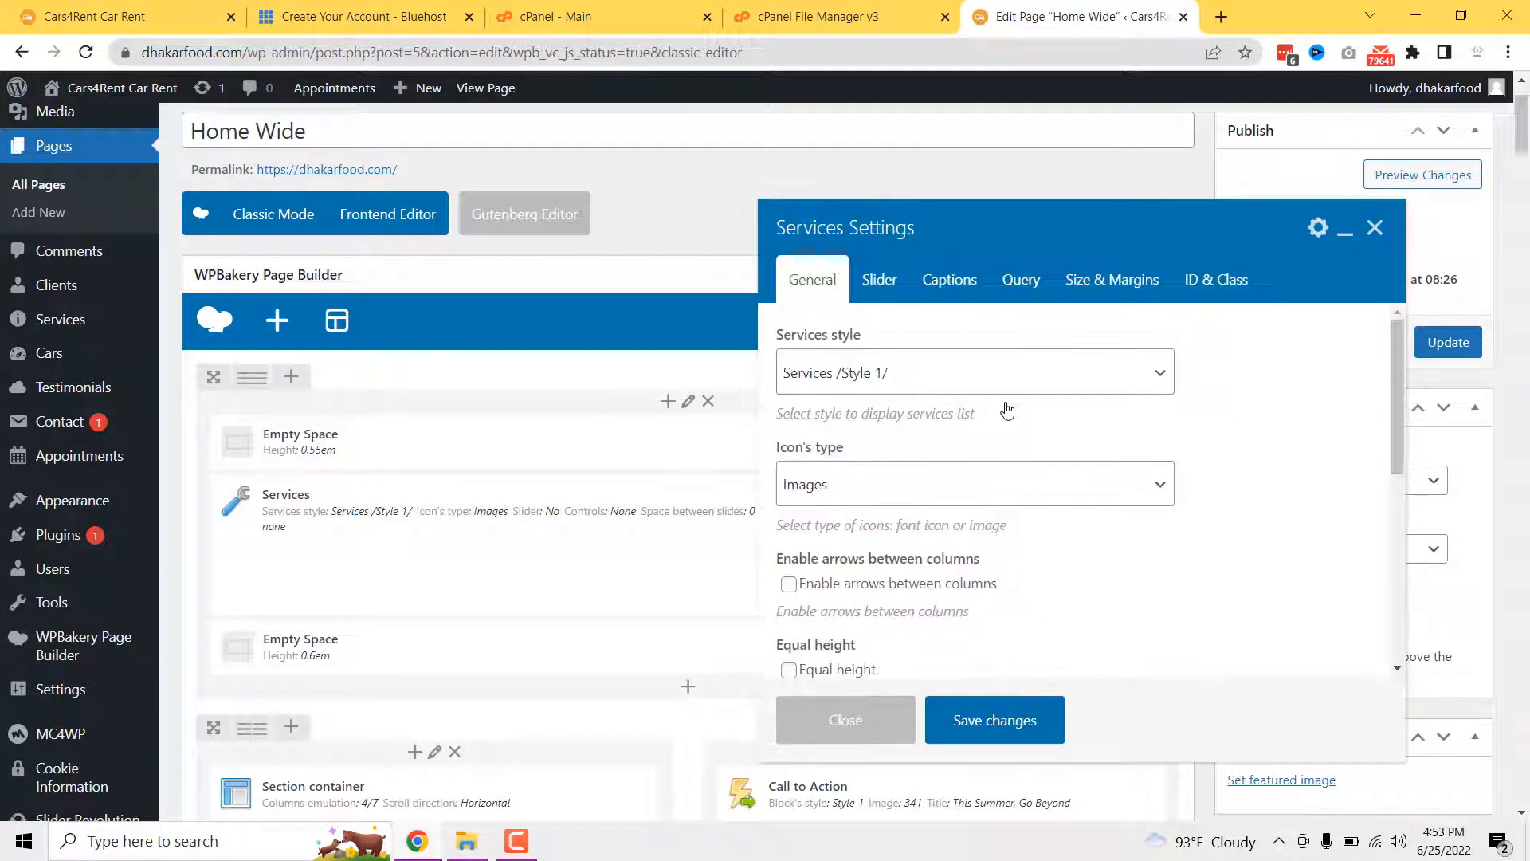
scroll(1036, 449, down, 3)
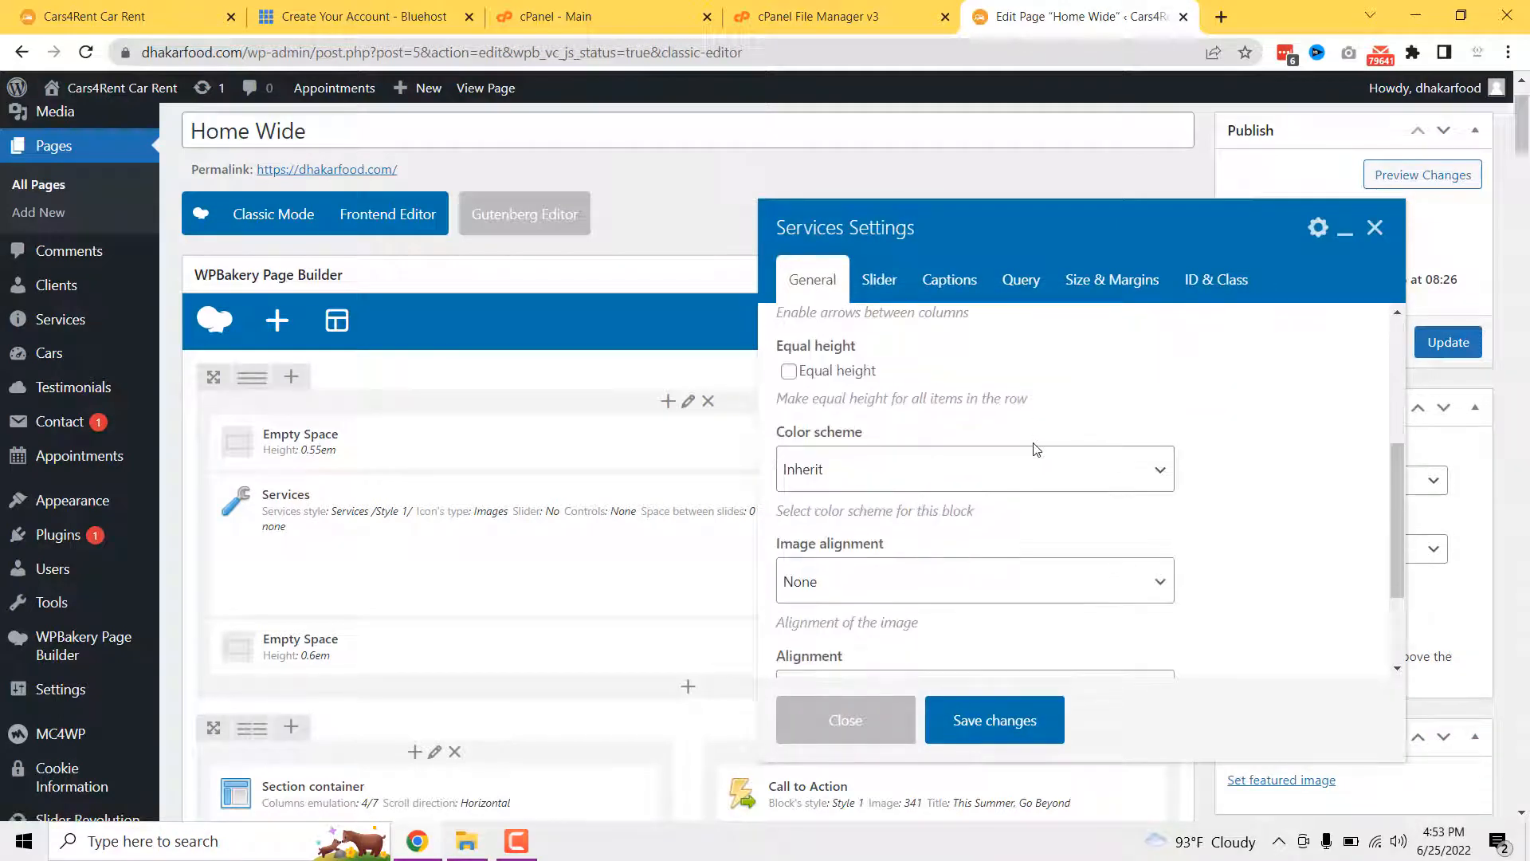
scroll(1036, 449, up, 3)
scroll(1036, 449, down, 5)
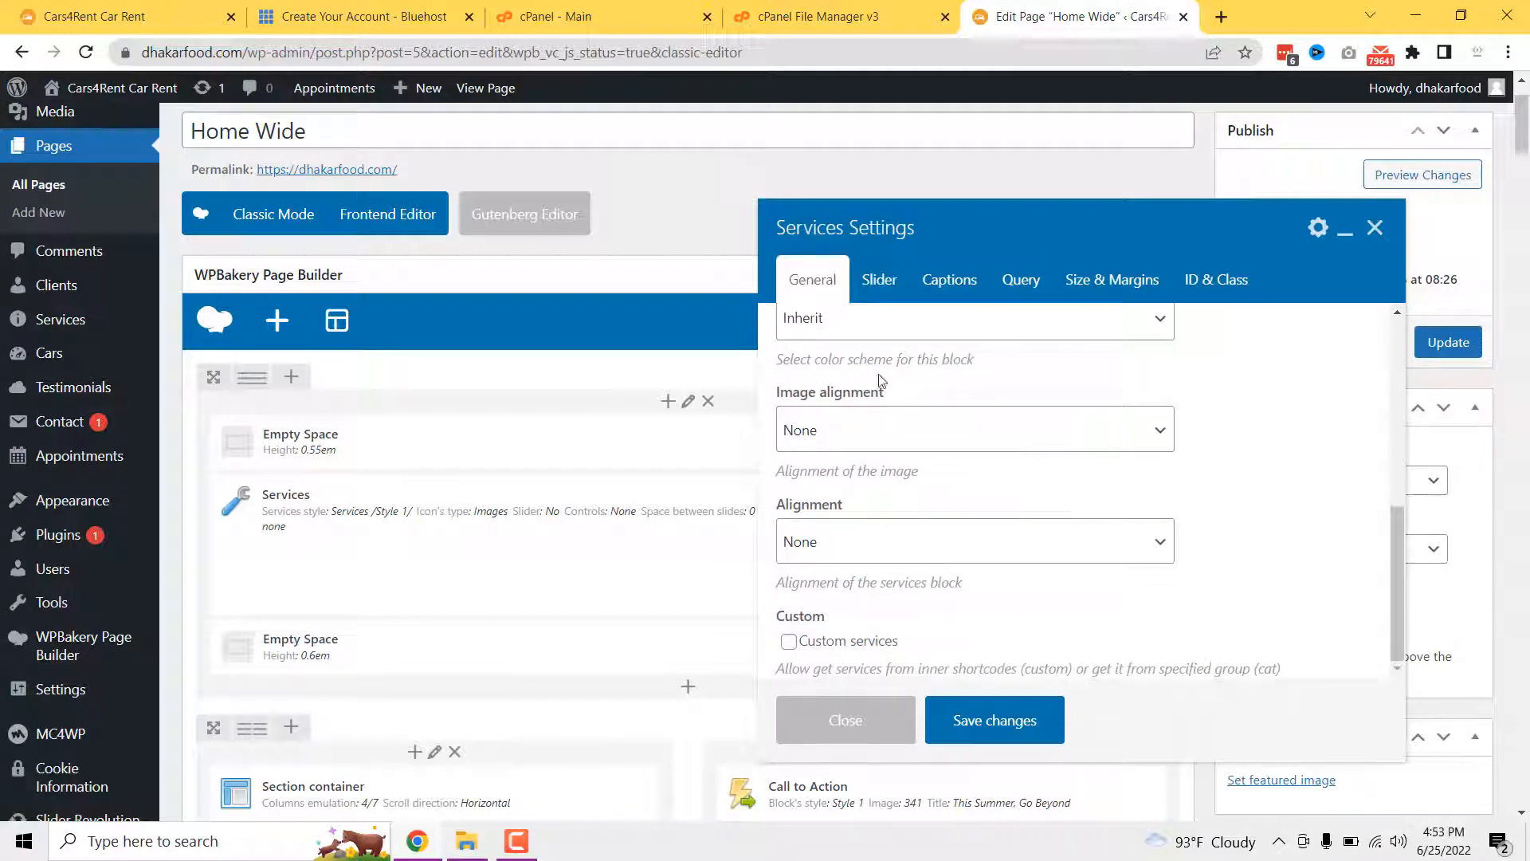
scroll(882, 381, up, 5)
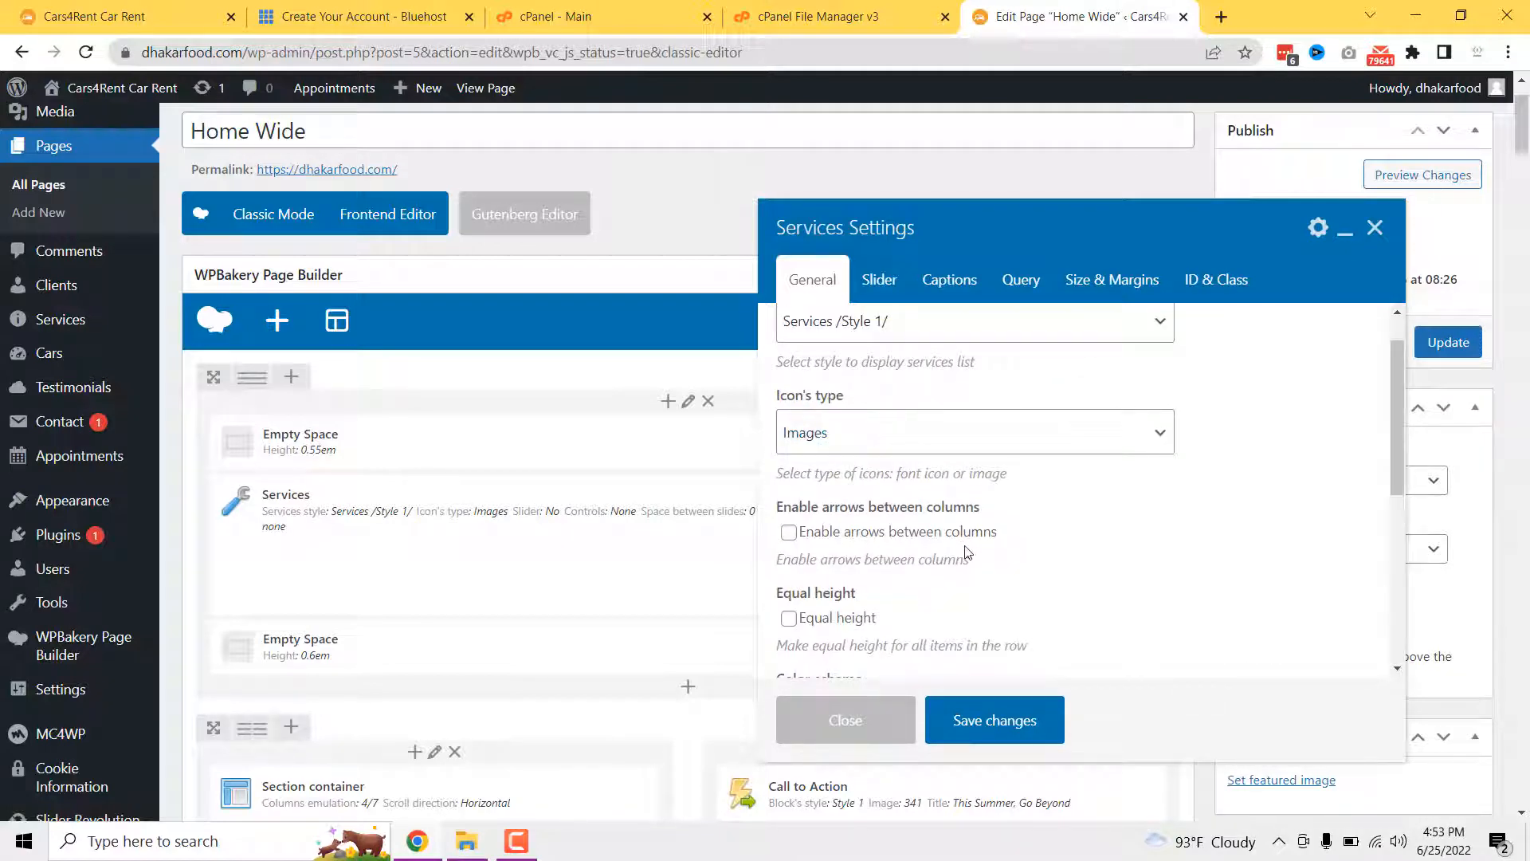
scroll(948, 526, up, 3)
click(881, 280)
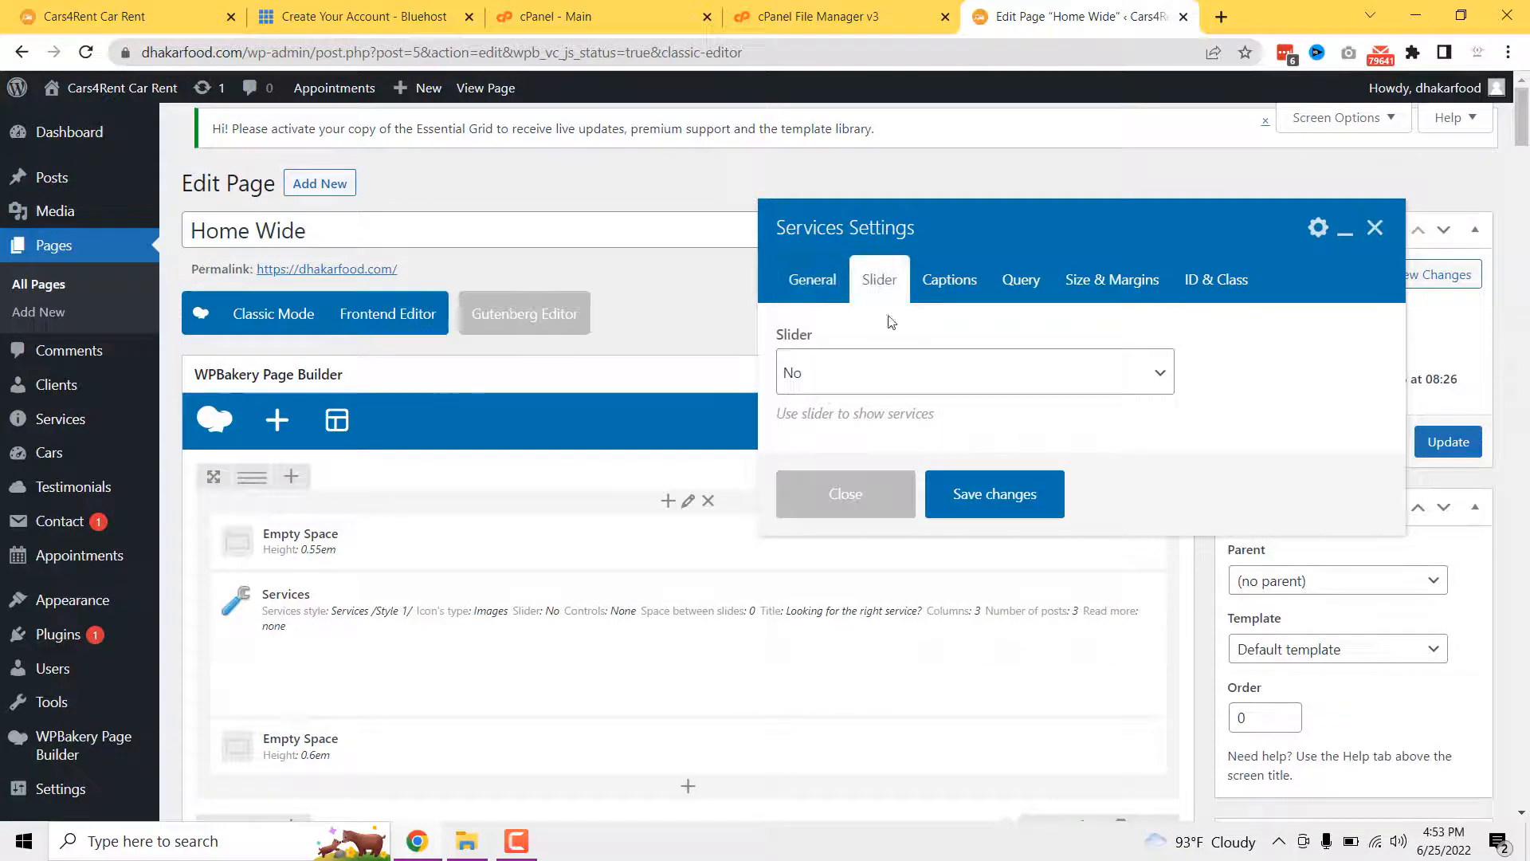
click(962, 295)
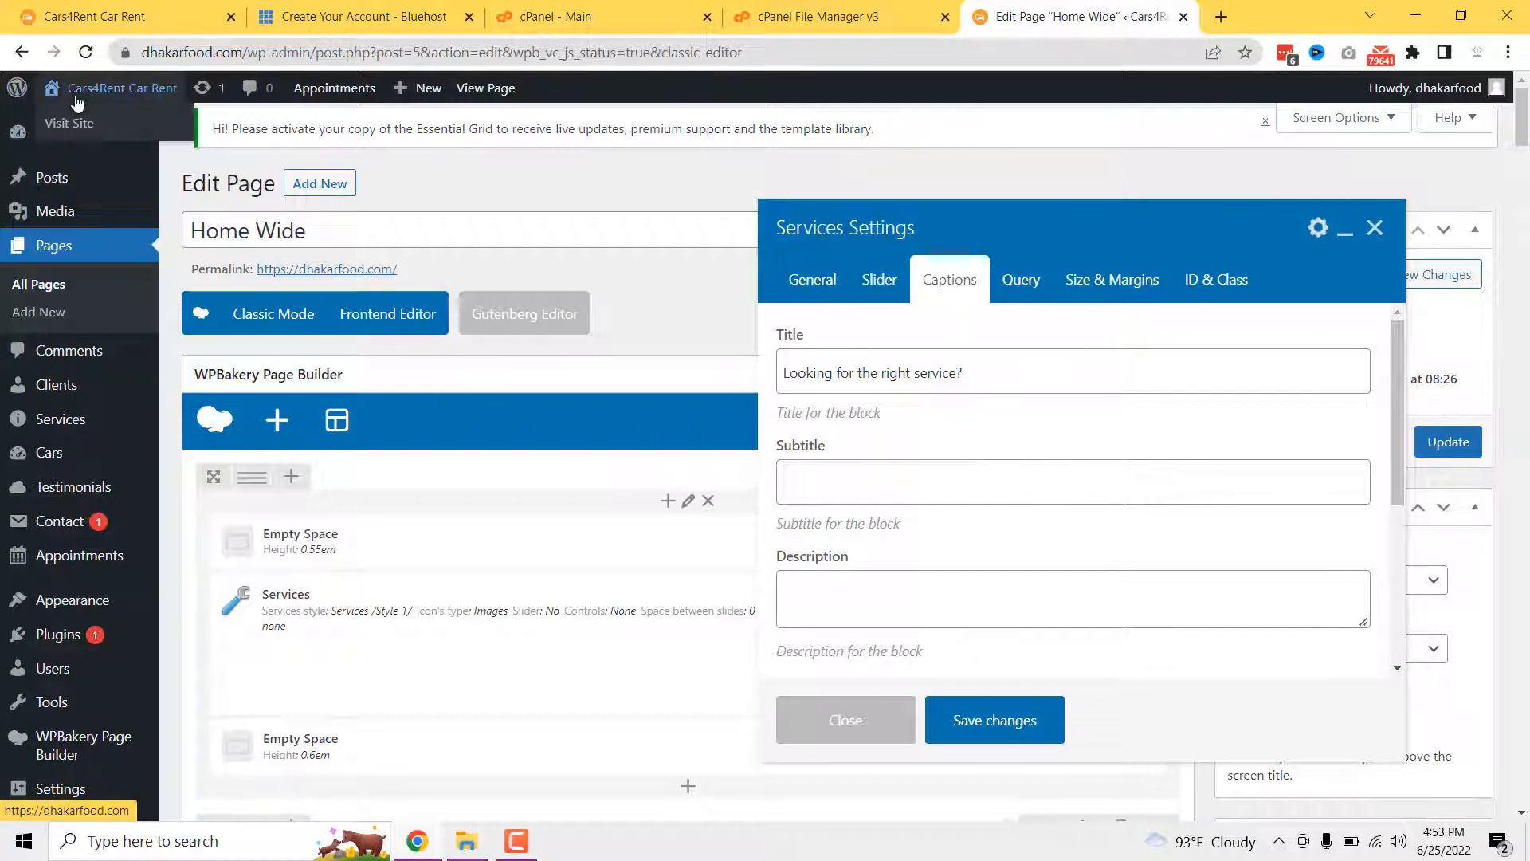
- Open the live site in a new tab and compare its Services heading and cards with the Title field
middle_click(72, 130)
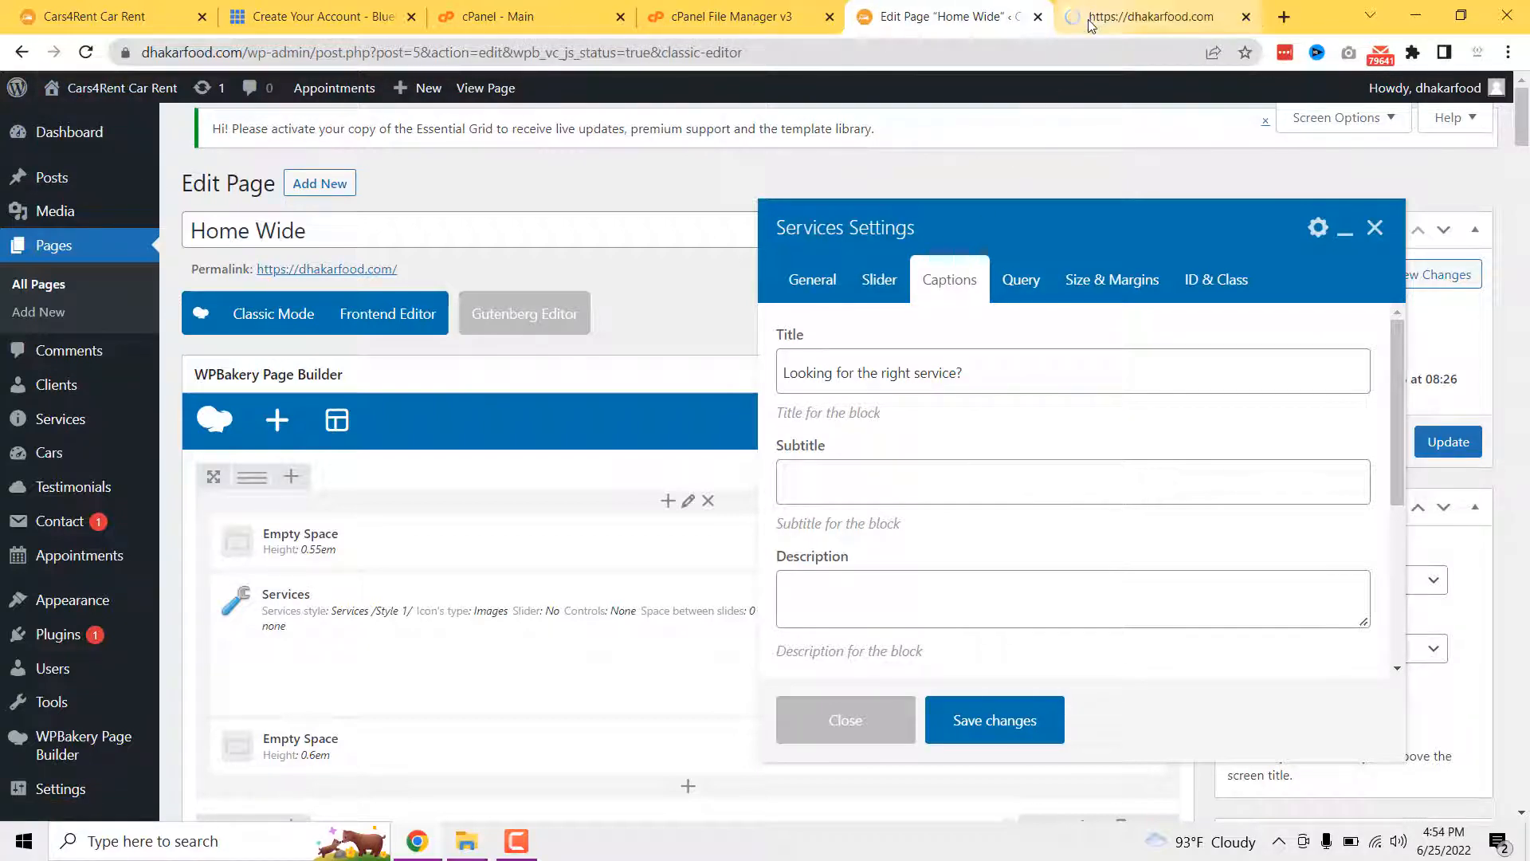
click(899, 376)
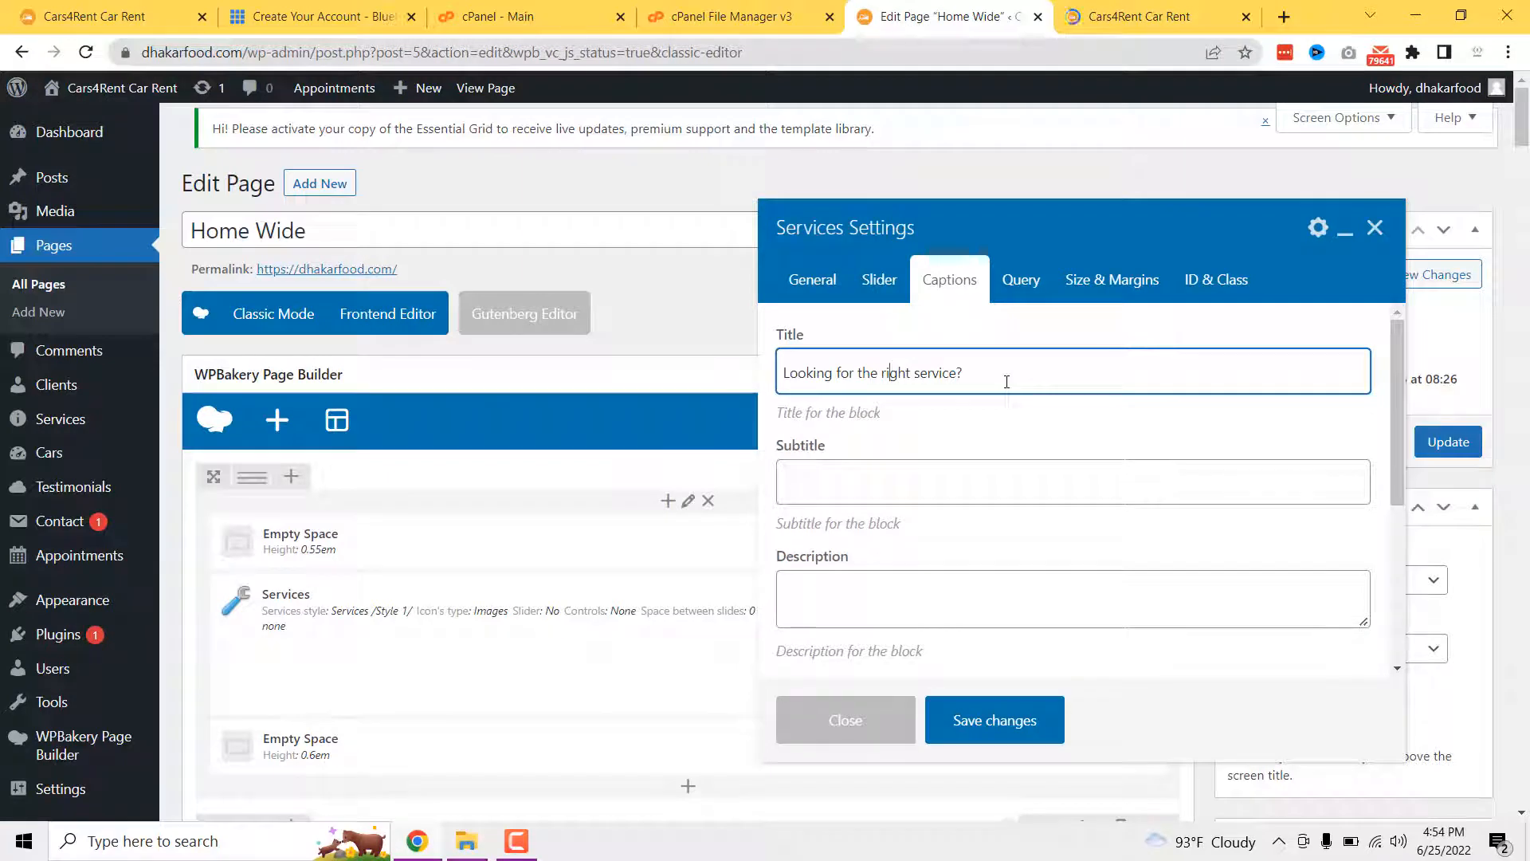
key(ctrl+Tab)
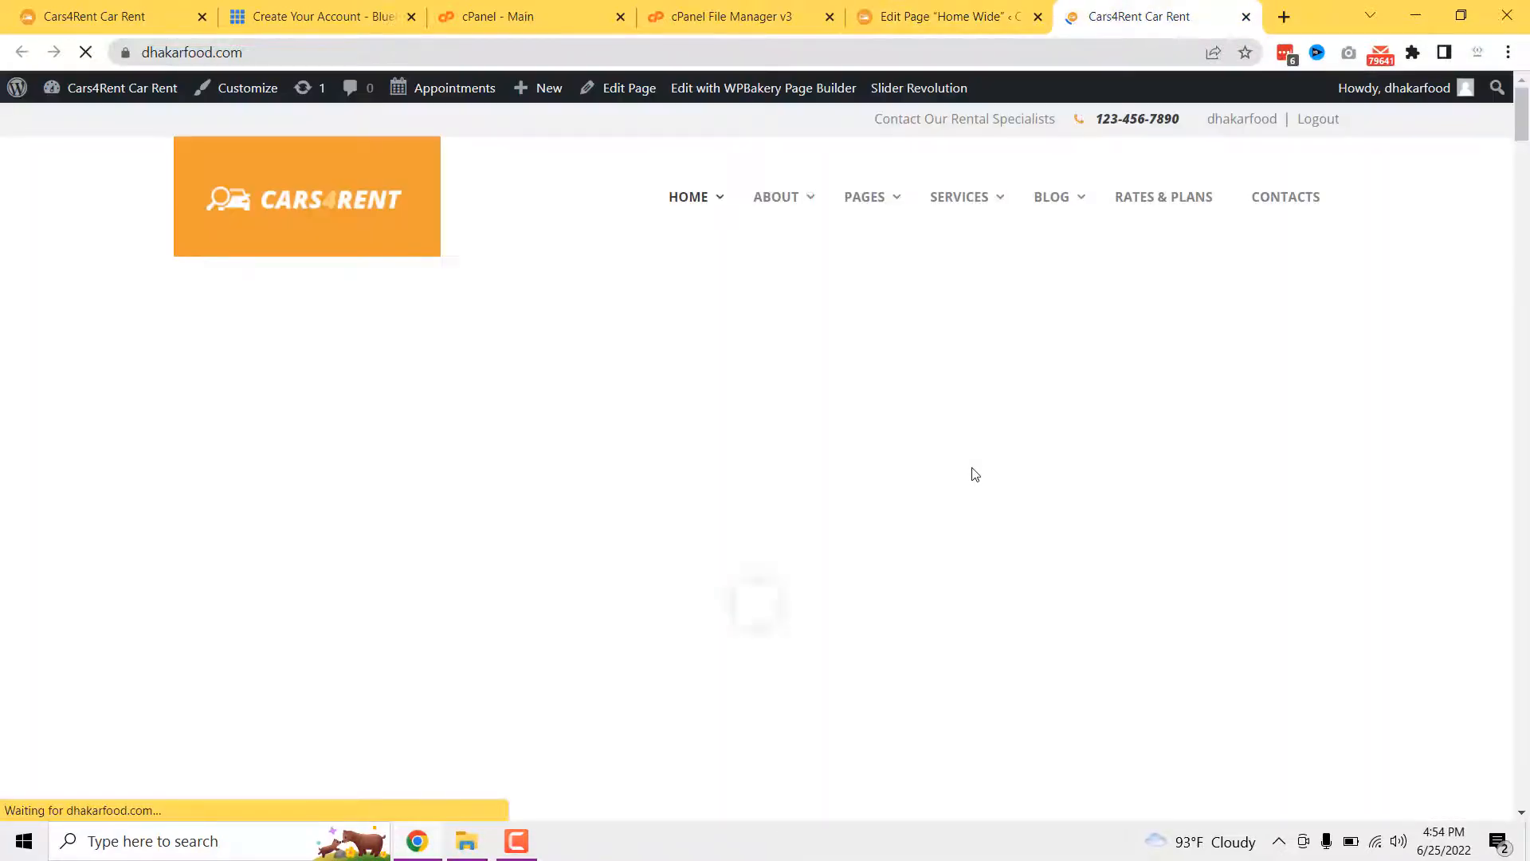
scroll(972, 467, down, 6)
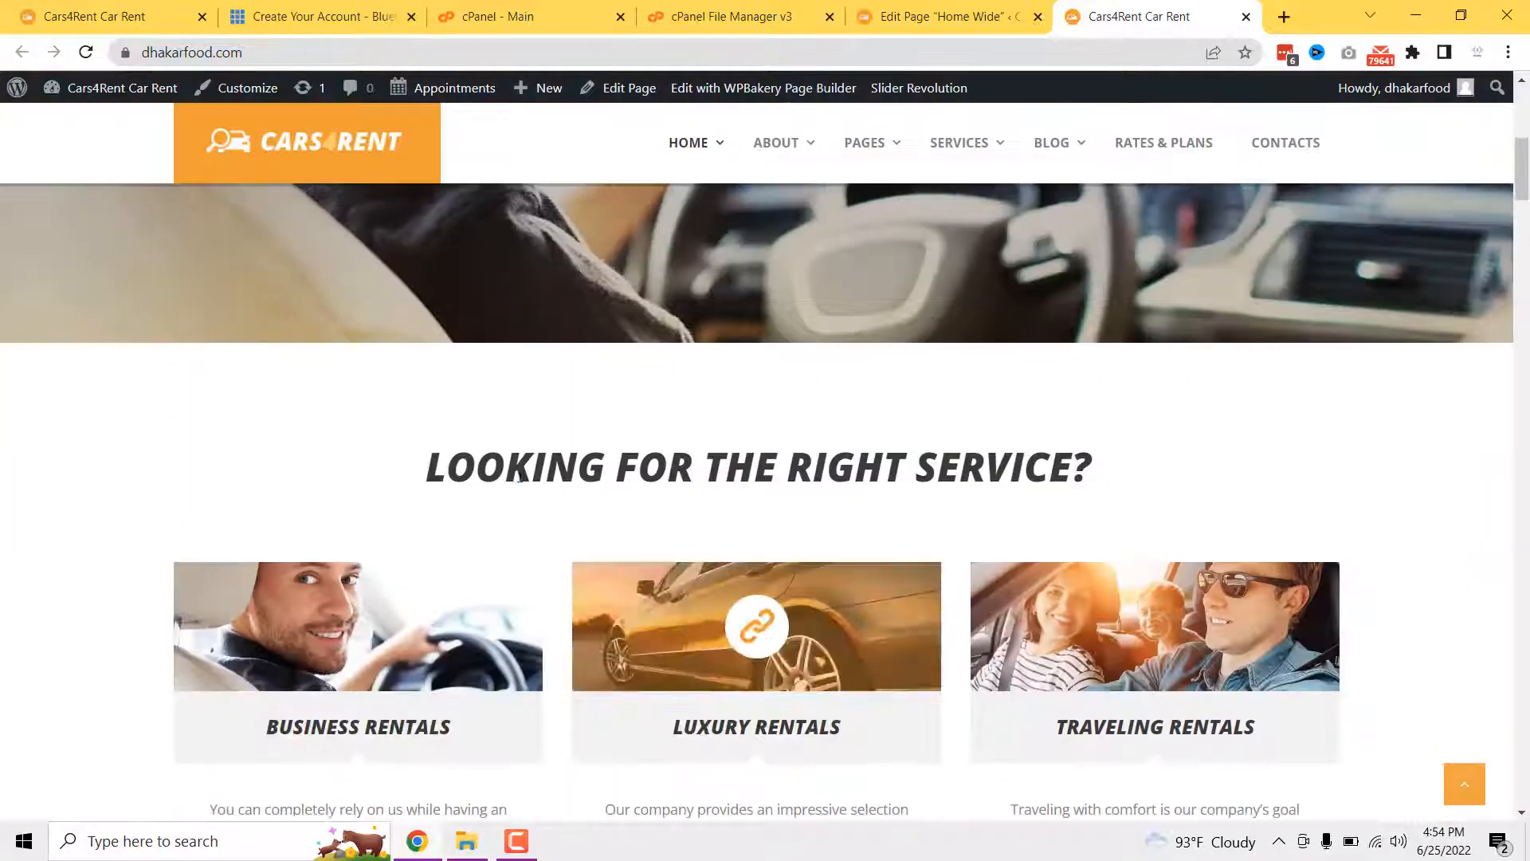
drag(424, 473, 1192, 509)
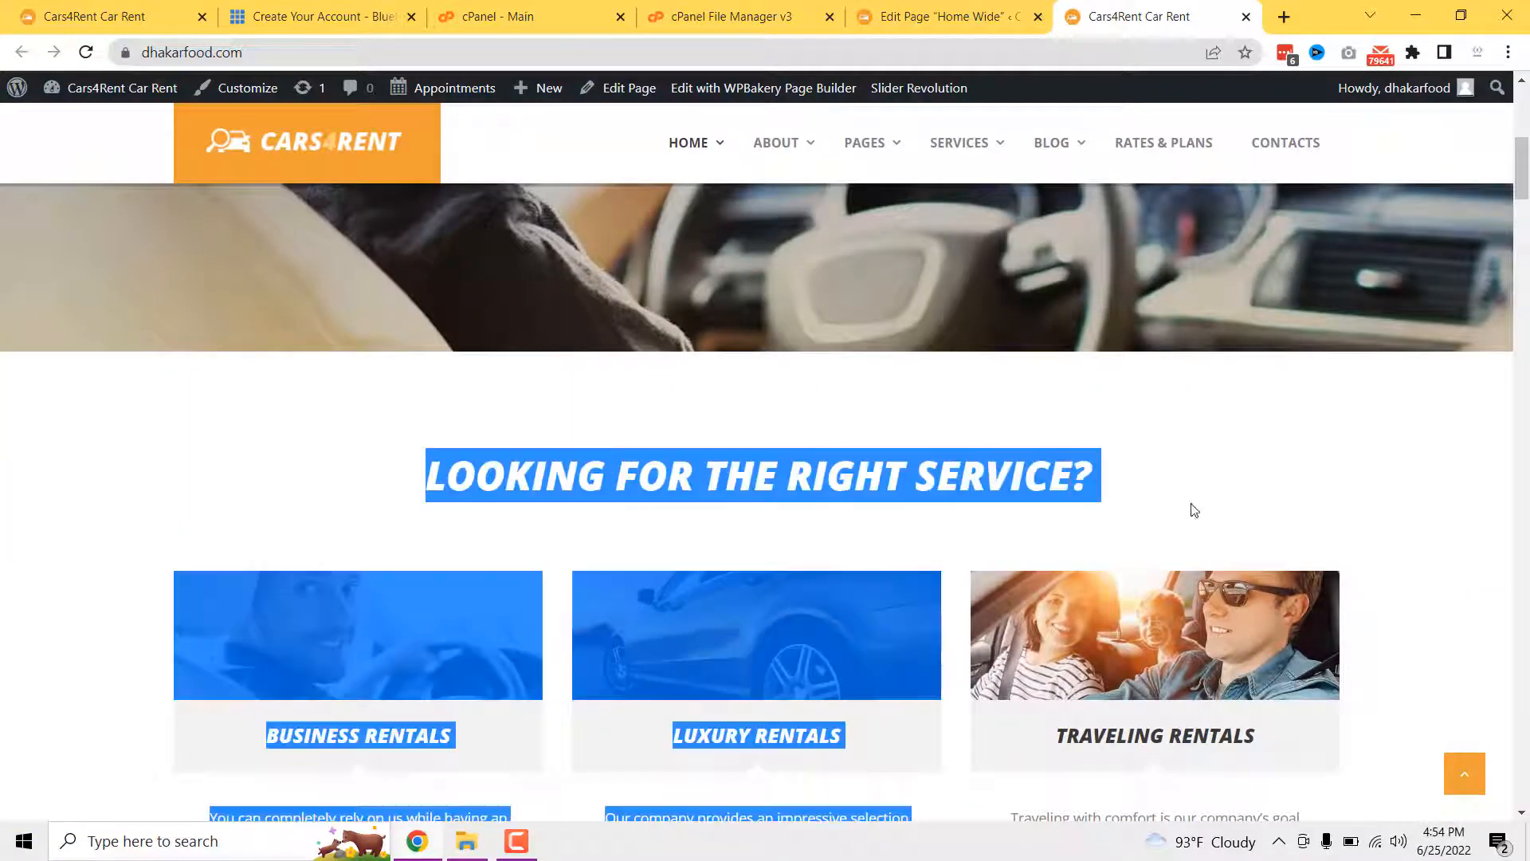
click(909, 14)
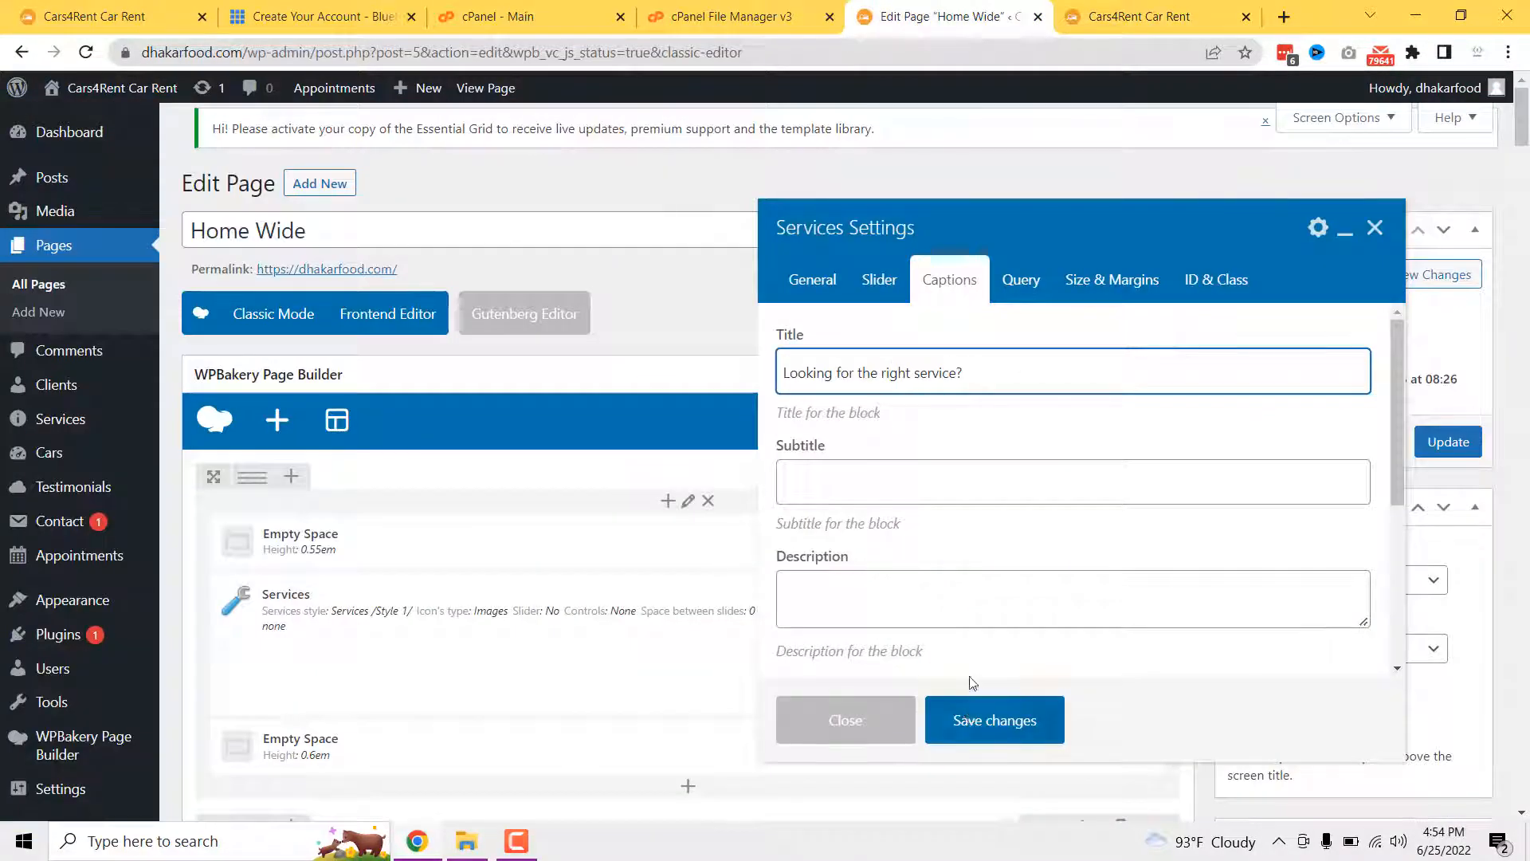
- Check the empty Subtitle and Description fields against the live Services section
click(861, 470)
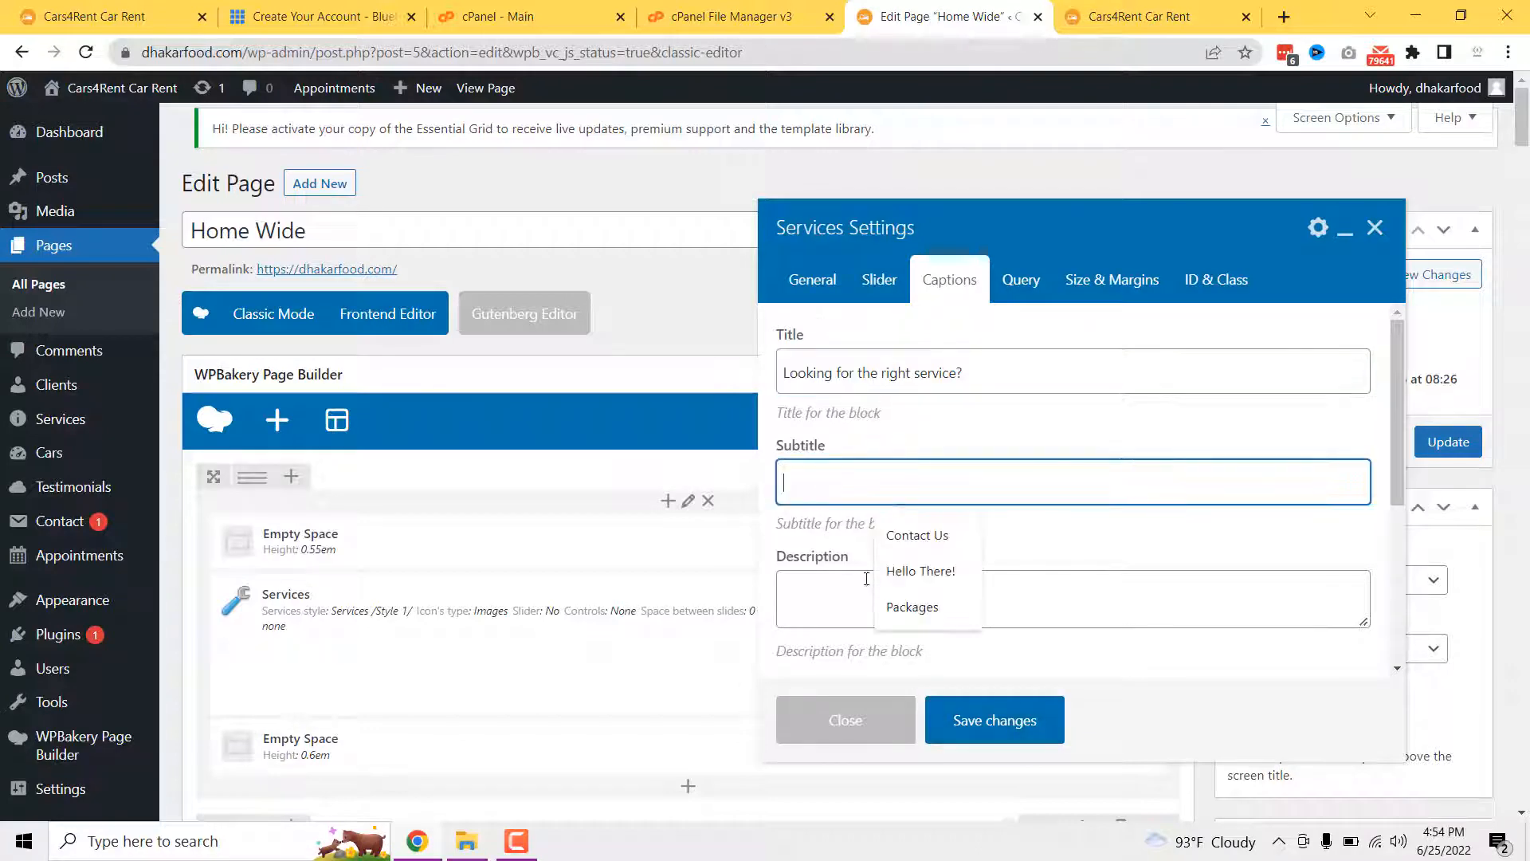
click(887, 587)
scroll(924, 606, down, 3)
scroll(957, 617, down, 2)
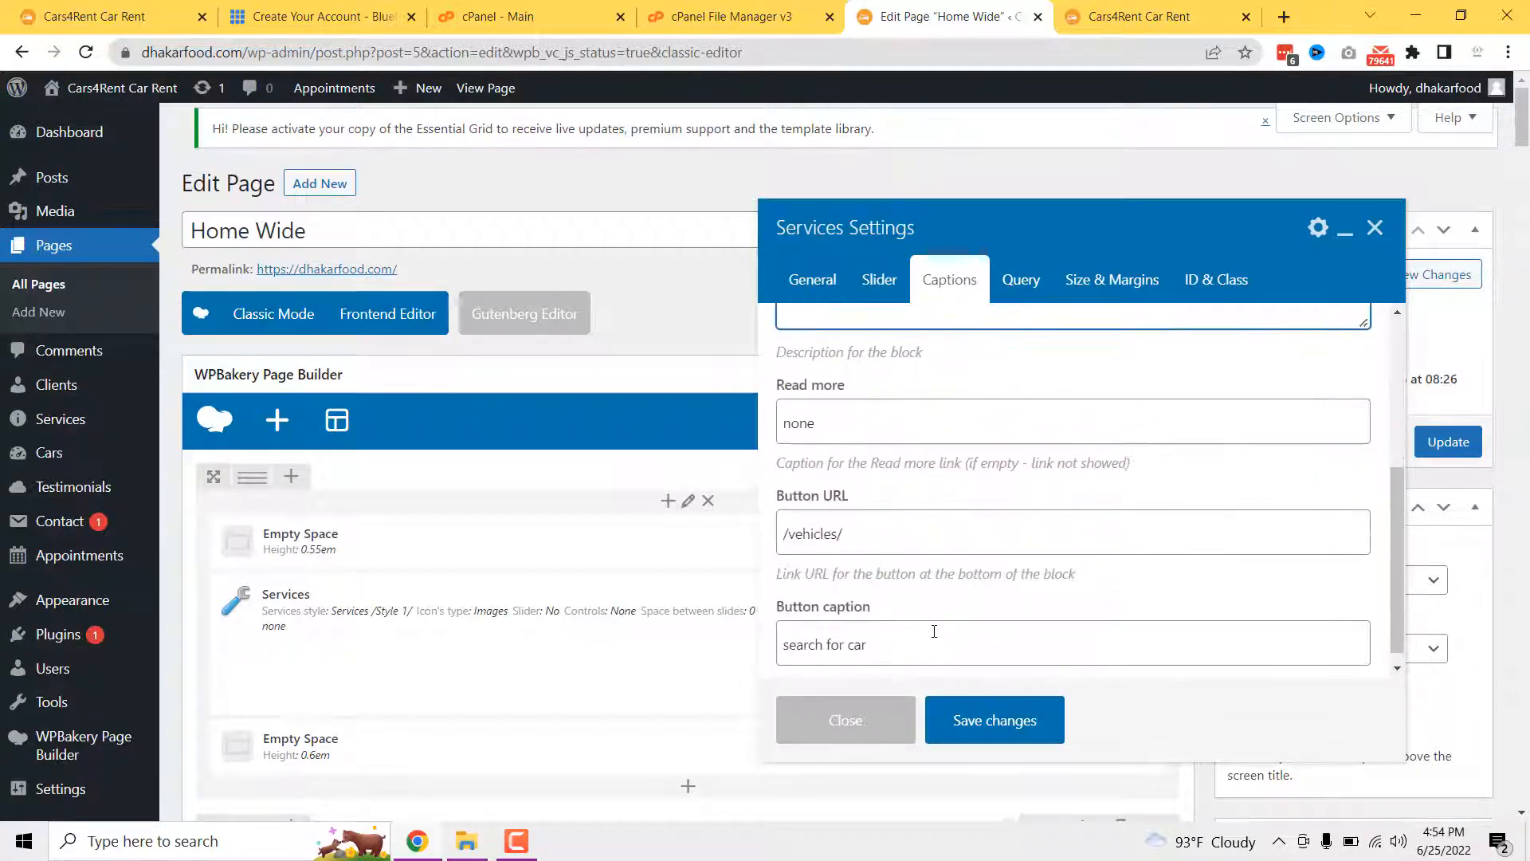
click(1100, 18)
click(701, 459)
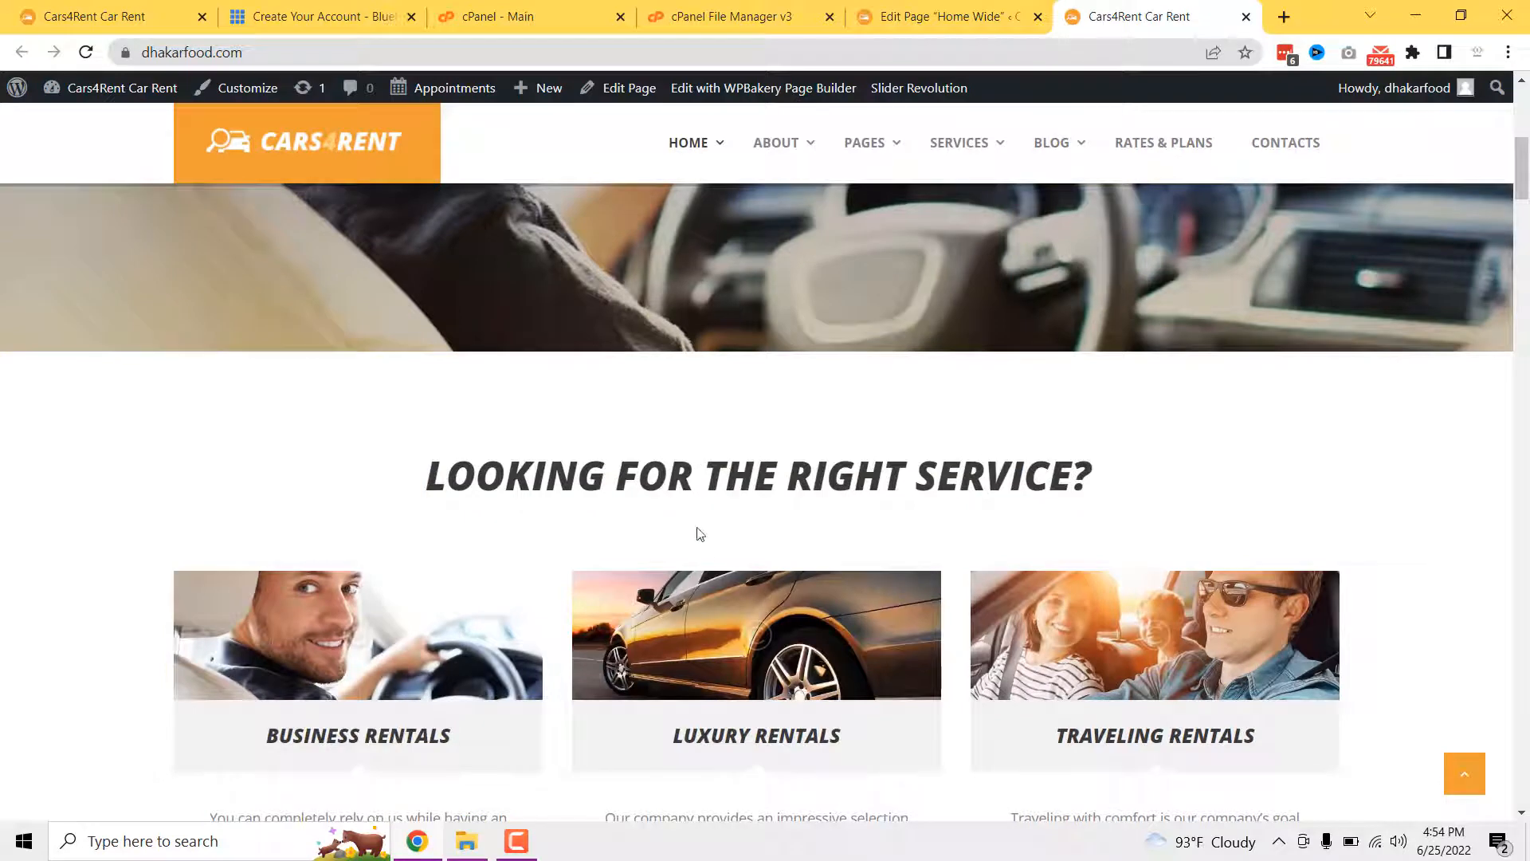
scroll(700, 534, down, 6)
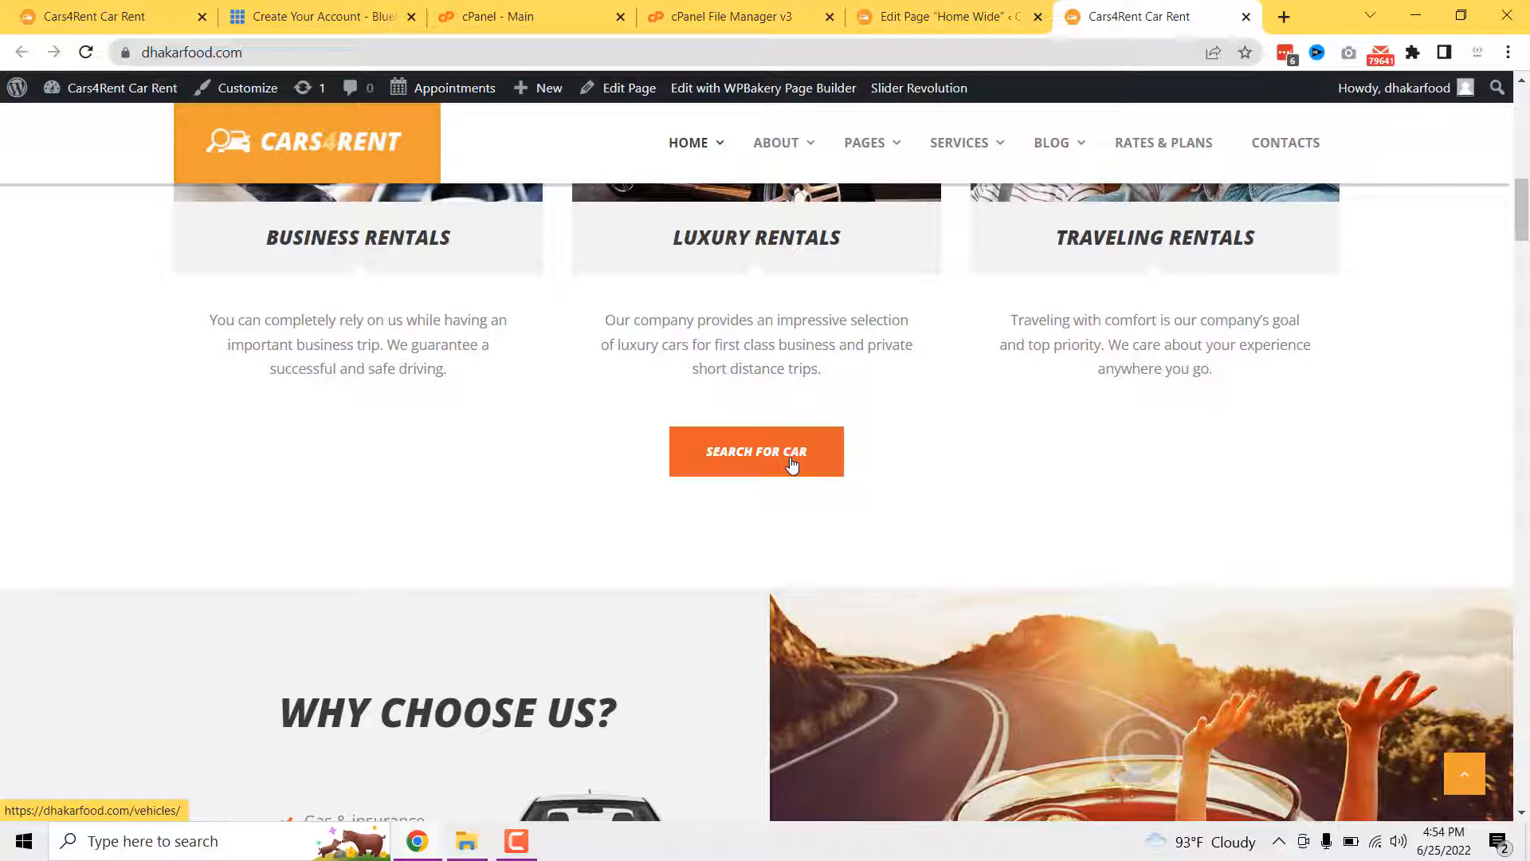
- Compare the /vehicles/ button live, then view Query: Services List, 3 columns, 3 posts
click(907, 12)
scroll(988, 510, down, 1)
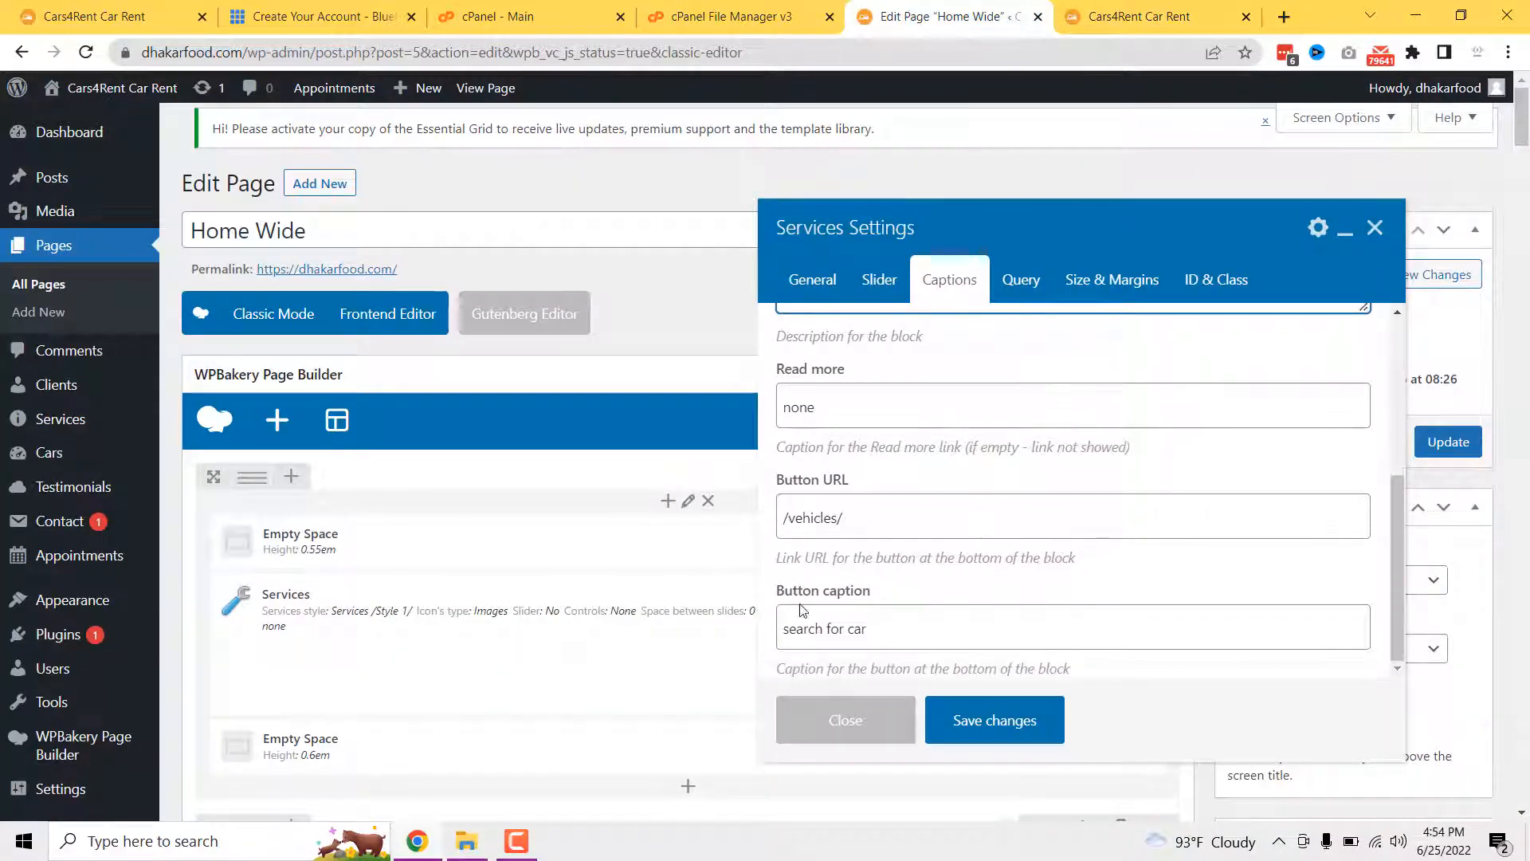
click(1169, 12)
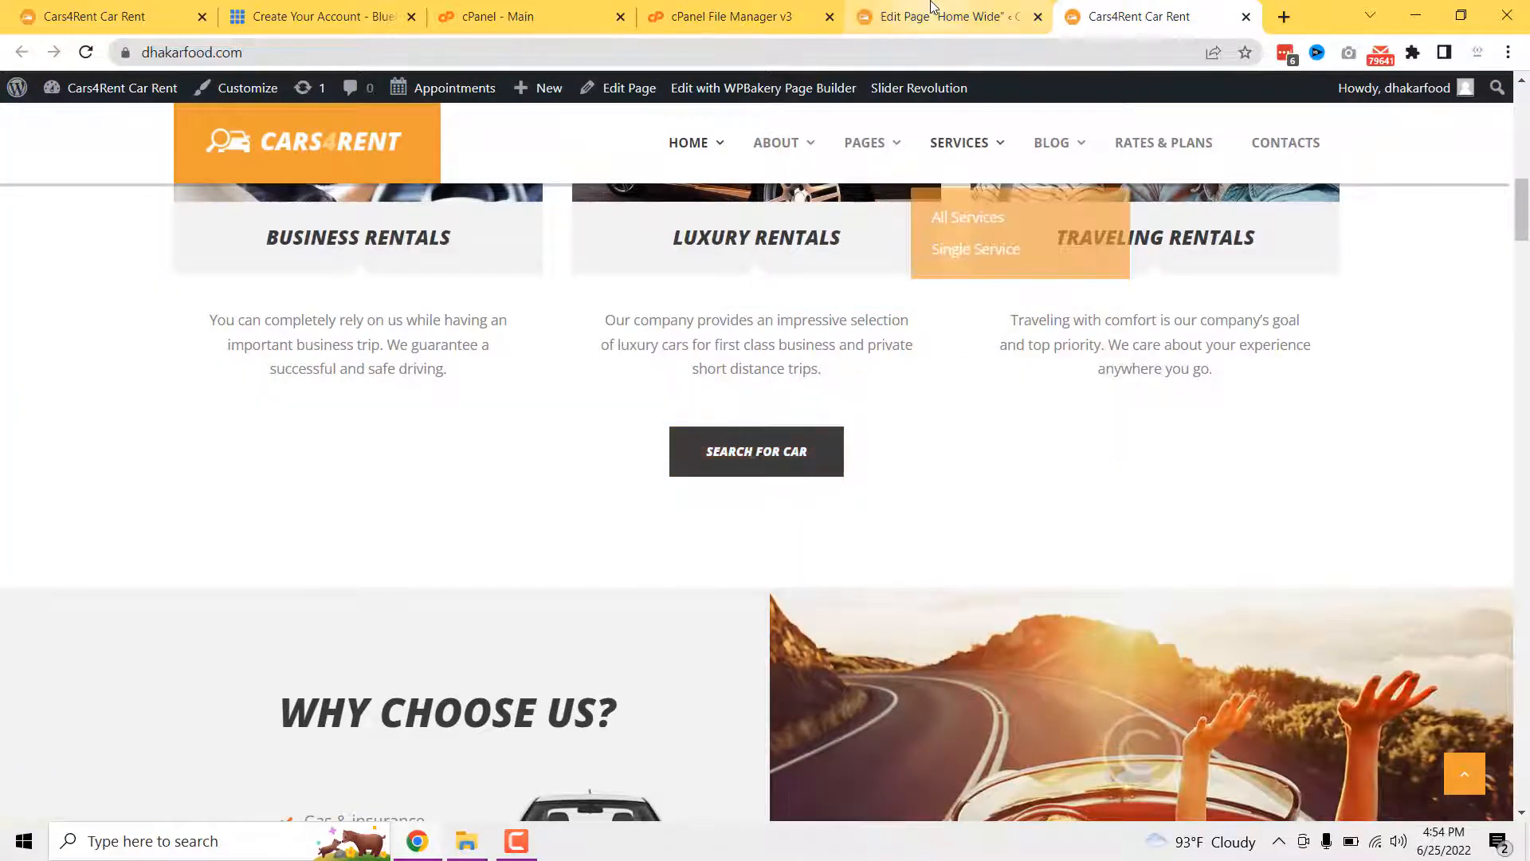
click(940, 9)
click(1022, 283)
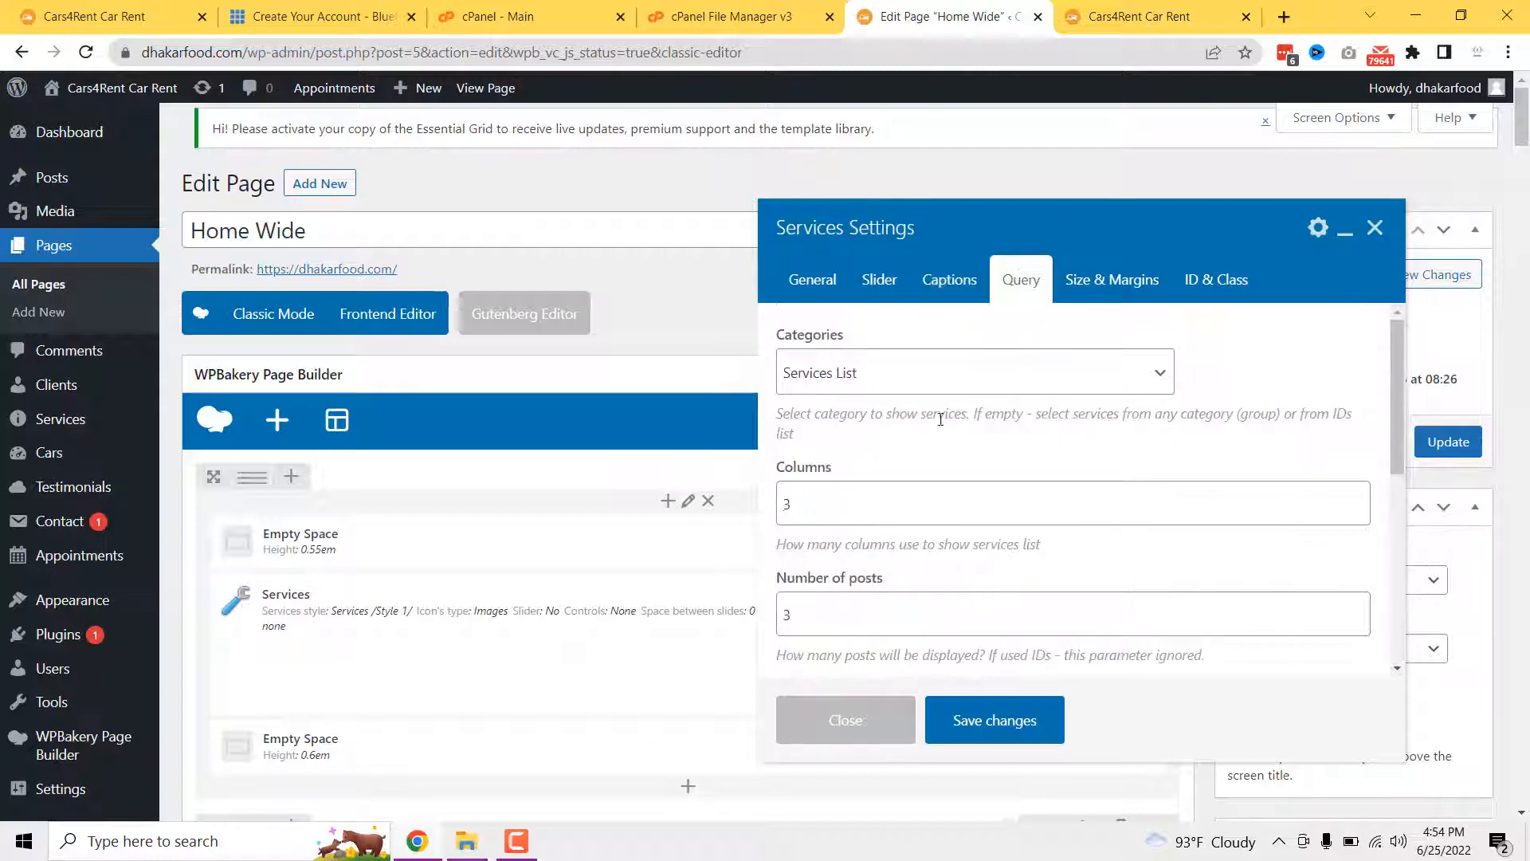
- Check the live services section, then open All Services in a new background tab
scroll(813, 484, down, 1)
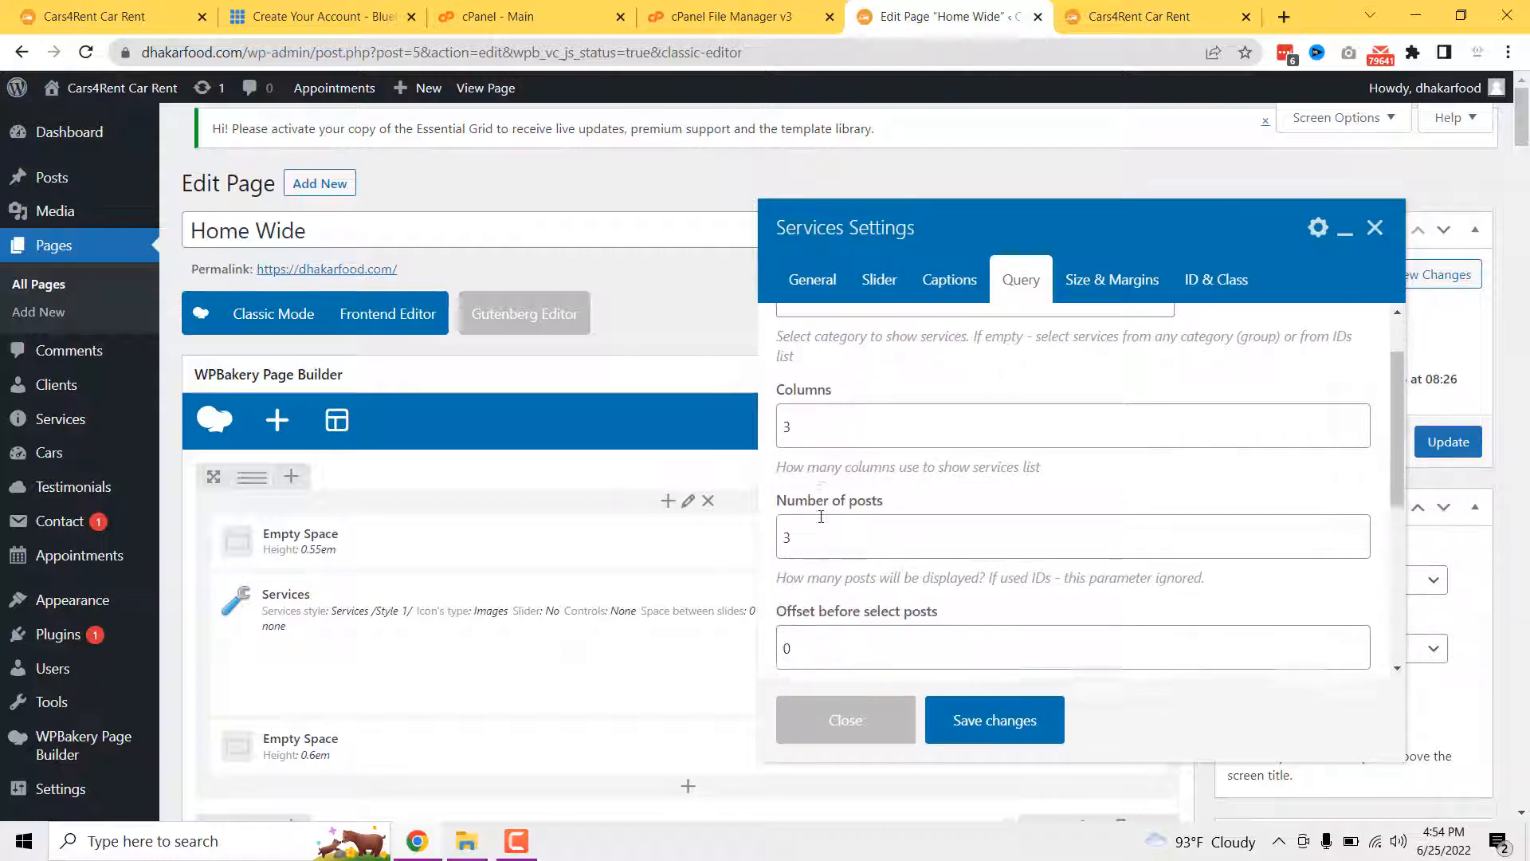
click(1136, 15)
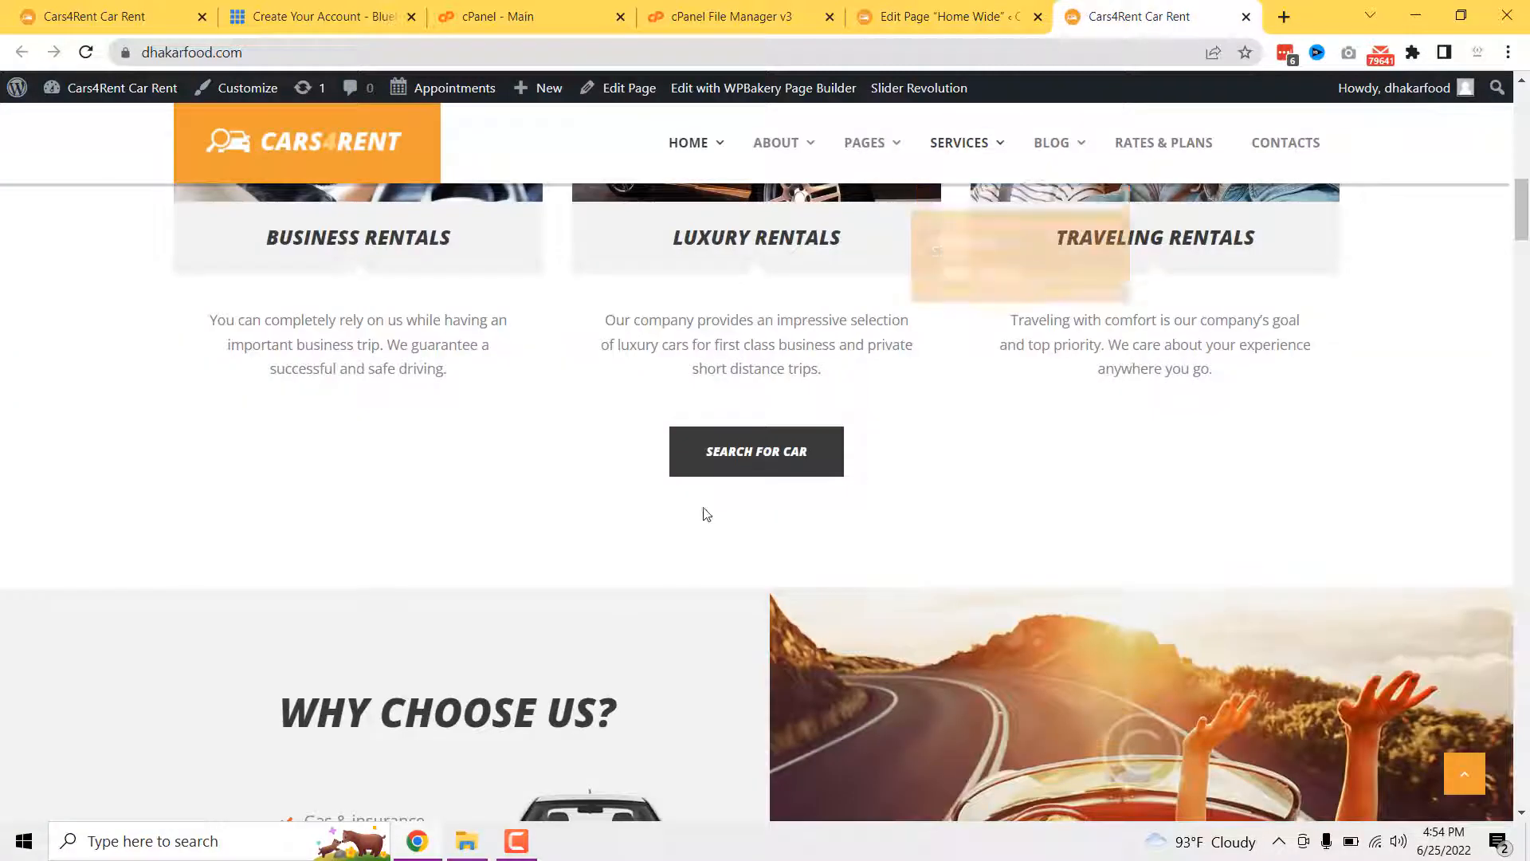
scroll(704, 512, up, 3)
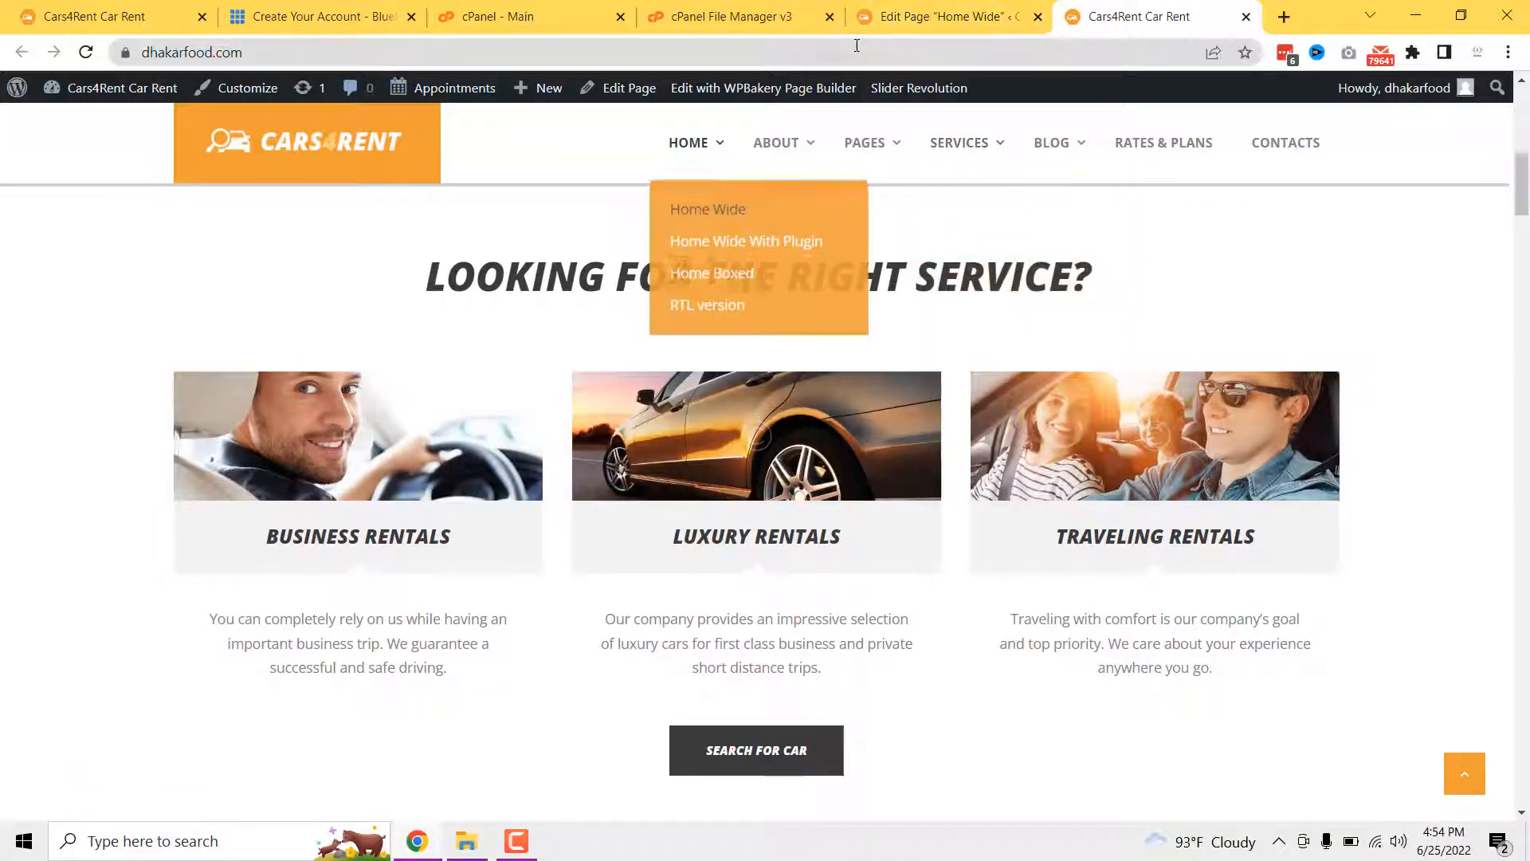
click(996, 14)
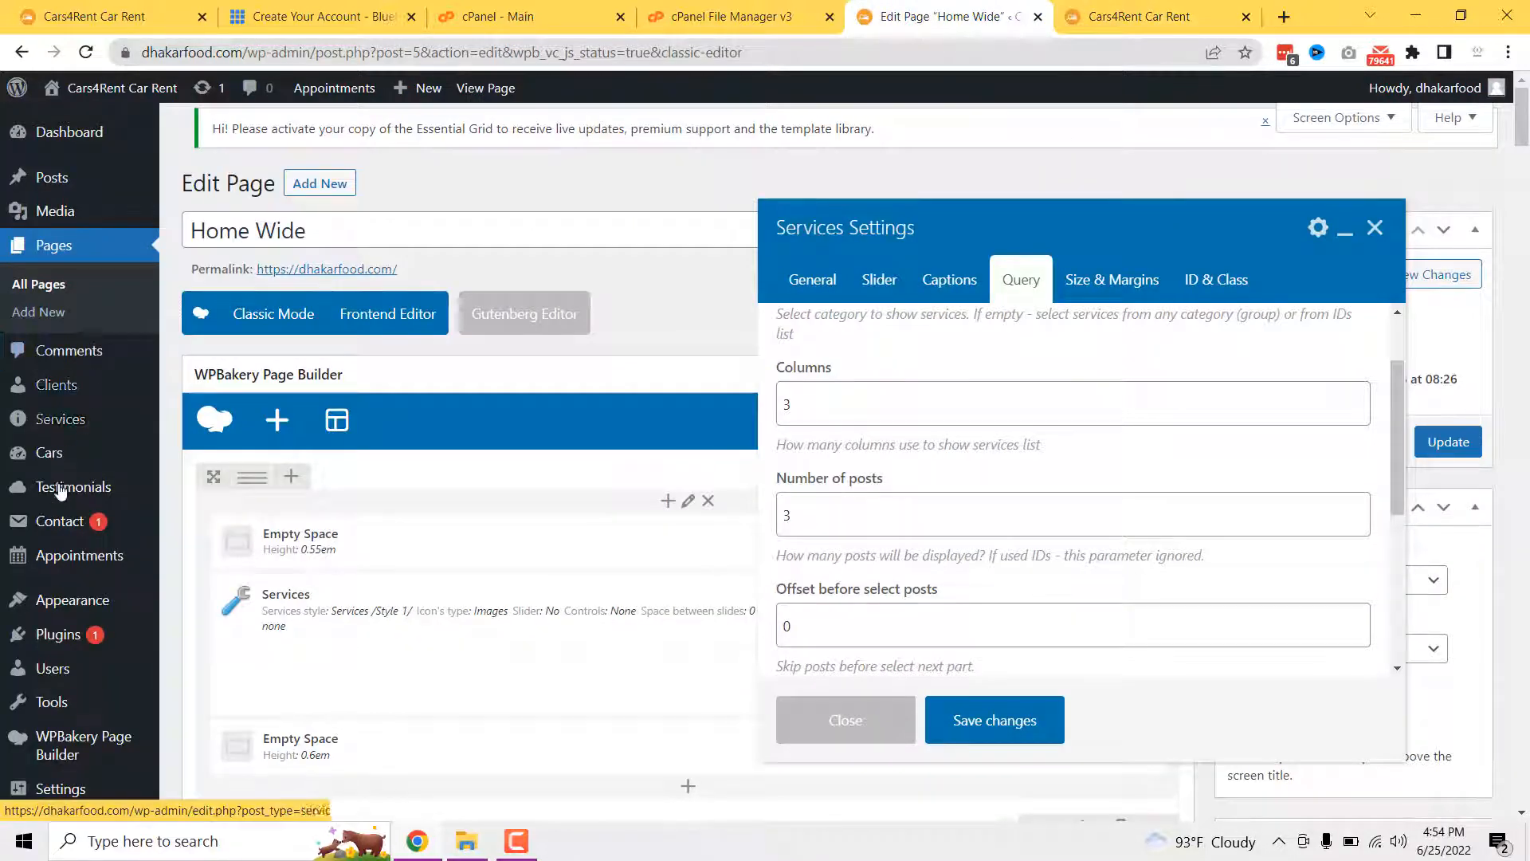
mouse_move(47, 422)
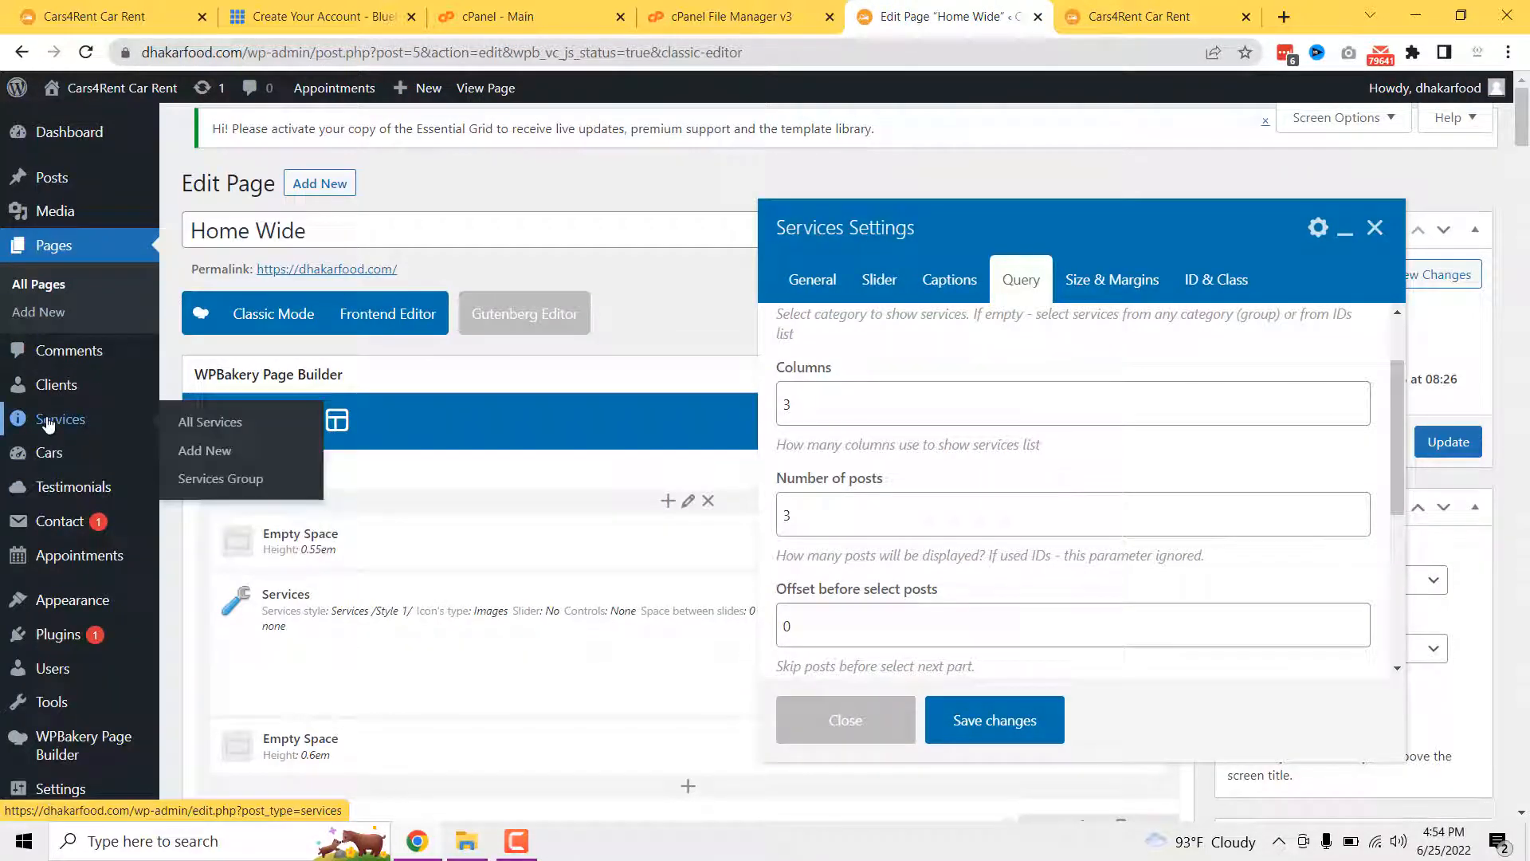
middle_click(205, 428)
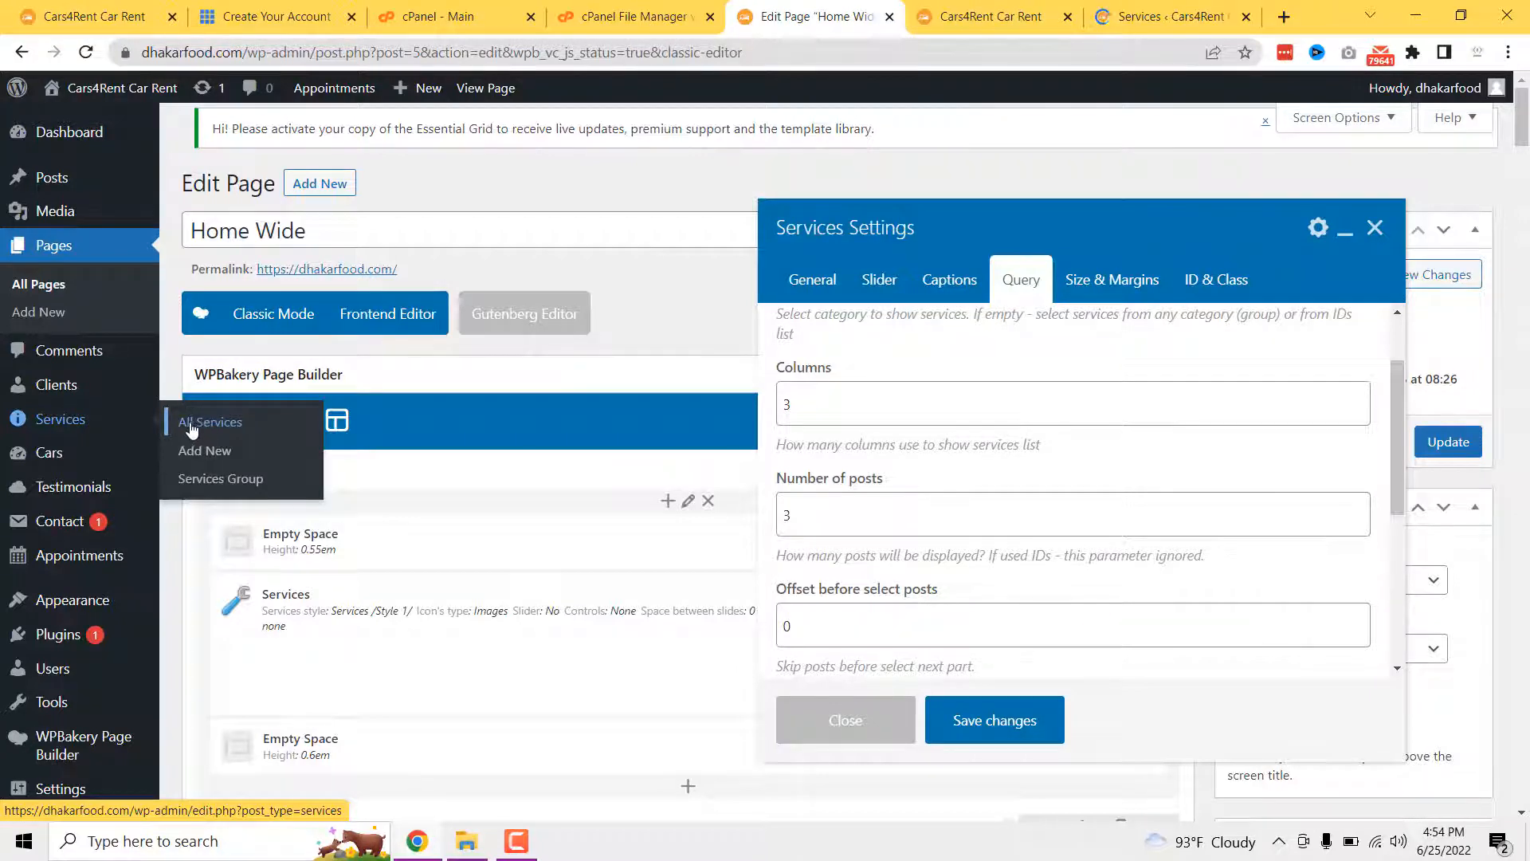
- Compare the seven services in the admin list with the live site's service cards
click(1172, 16)
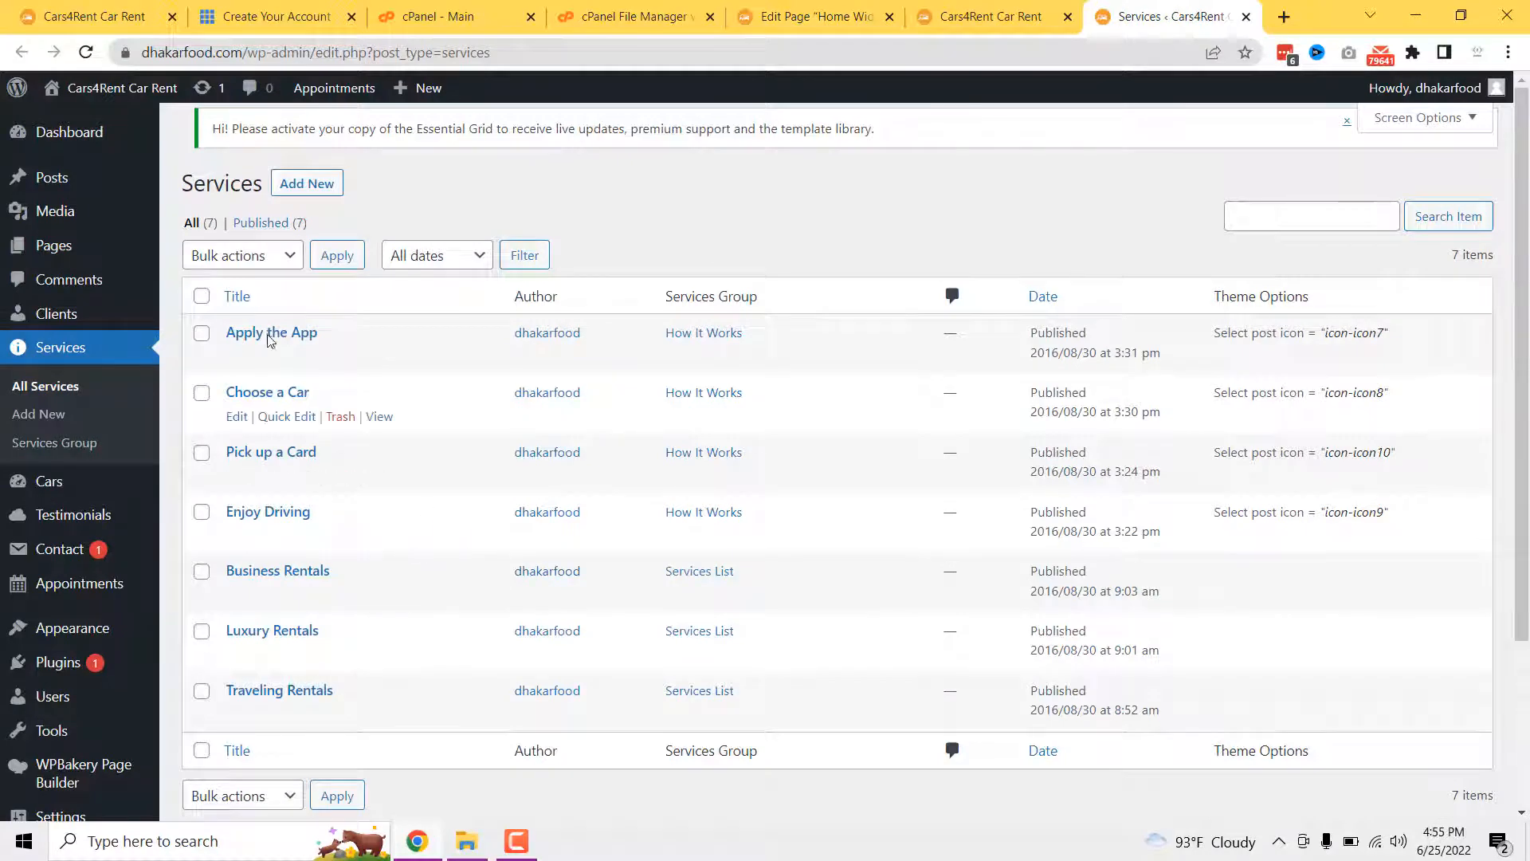
scroll(275, 498, down, 3)
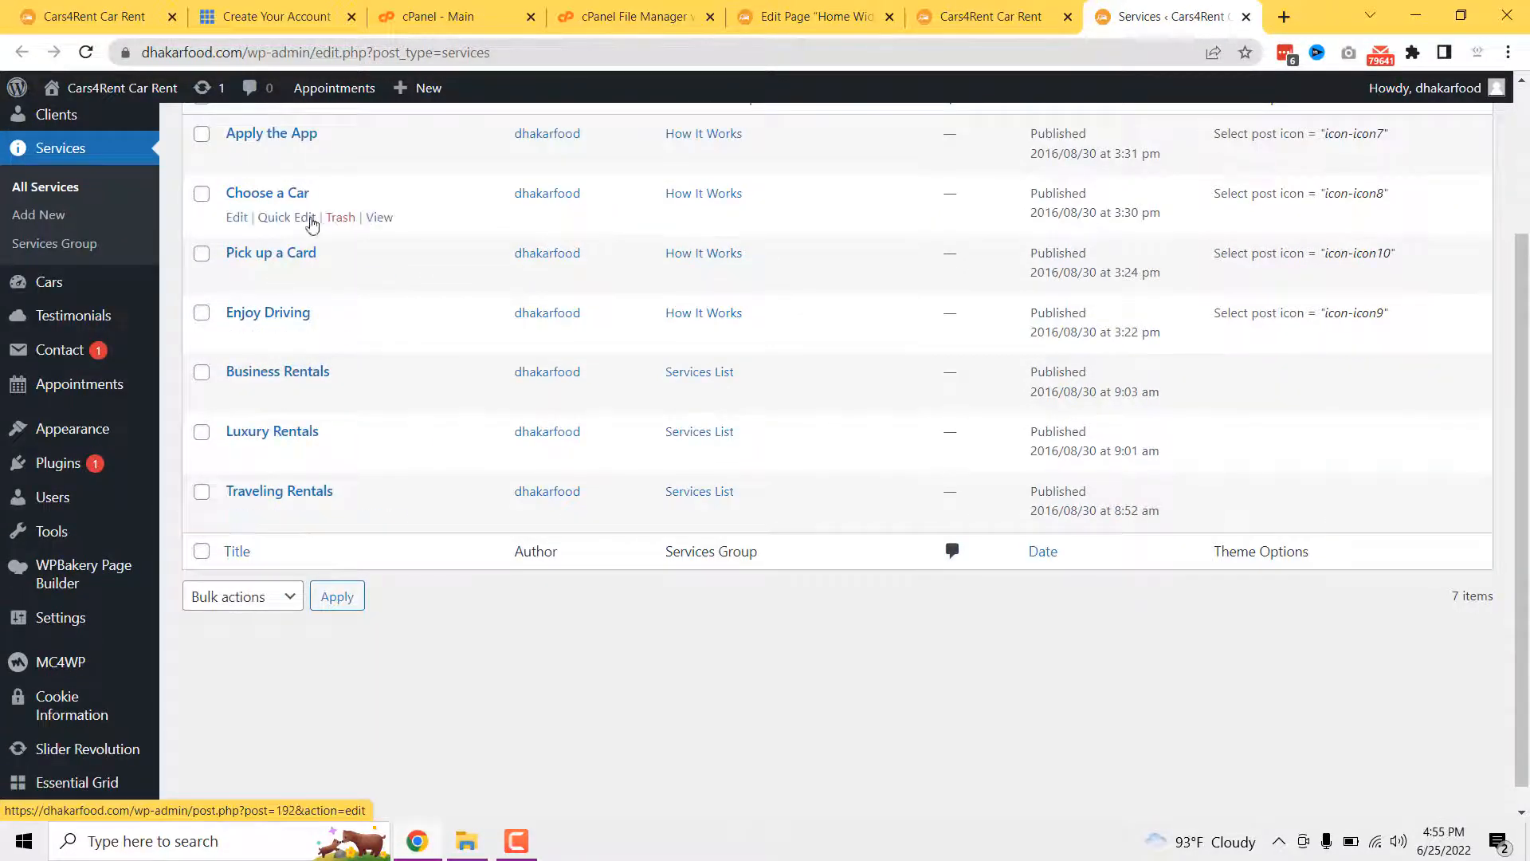
scroll(803, 112, up, 3)
click(990, 16)
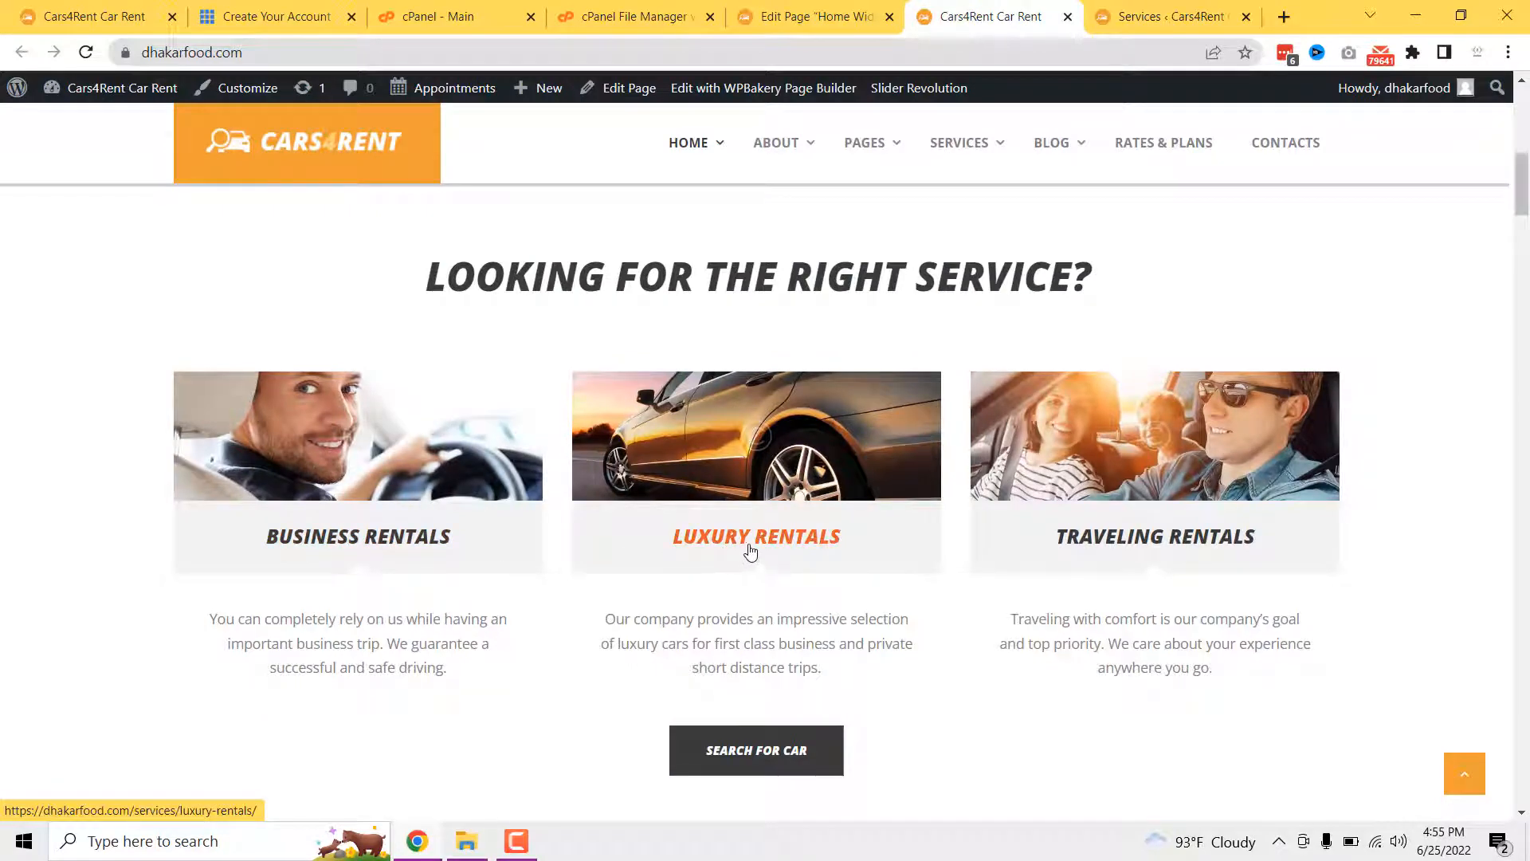
click(1140, 14)
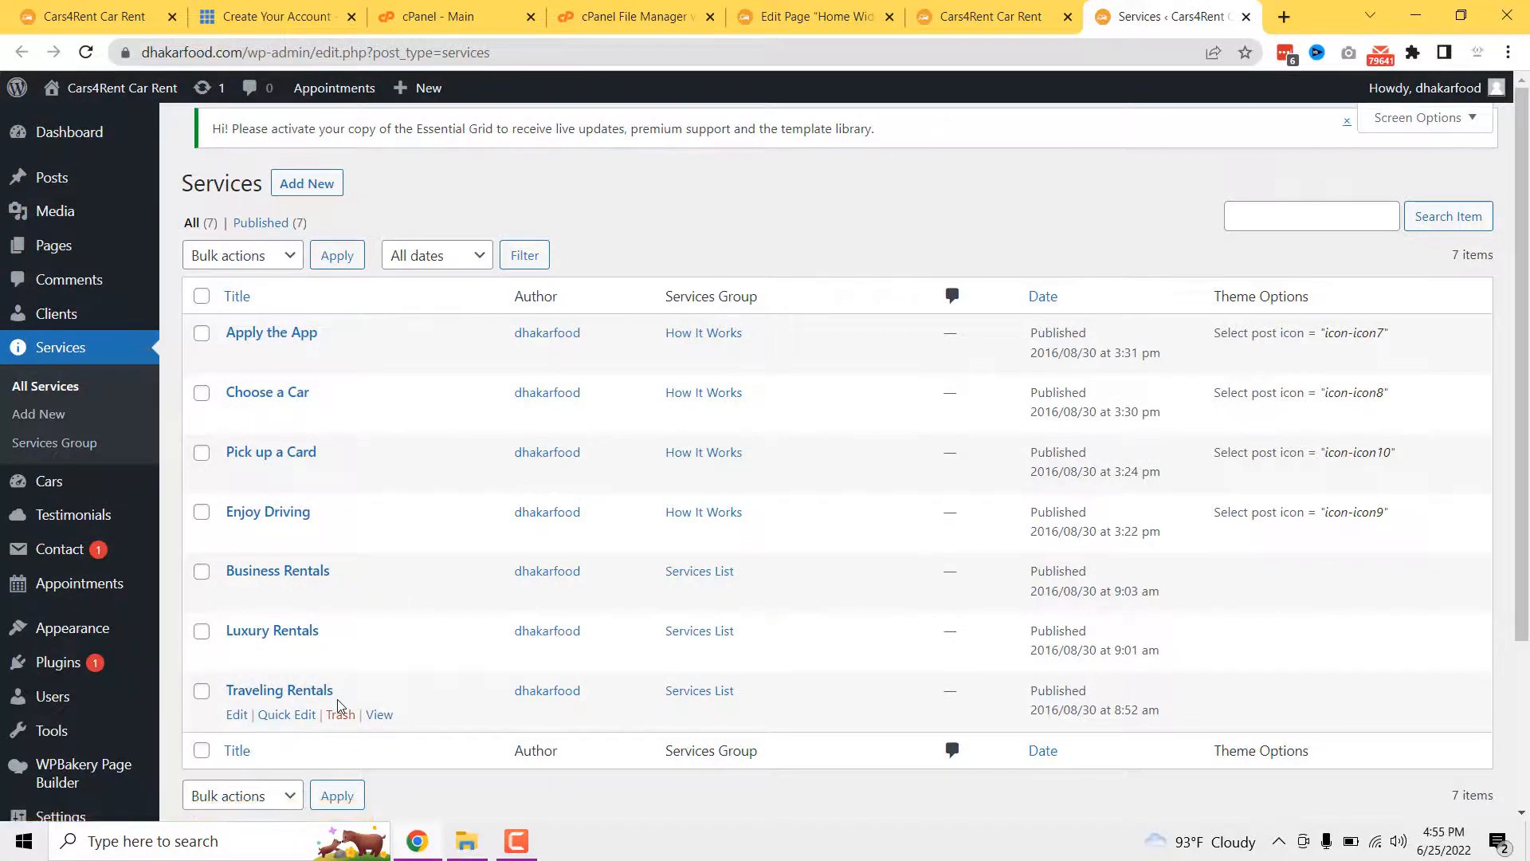
click(1036, 12)
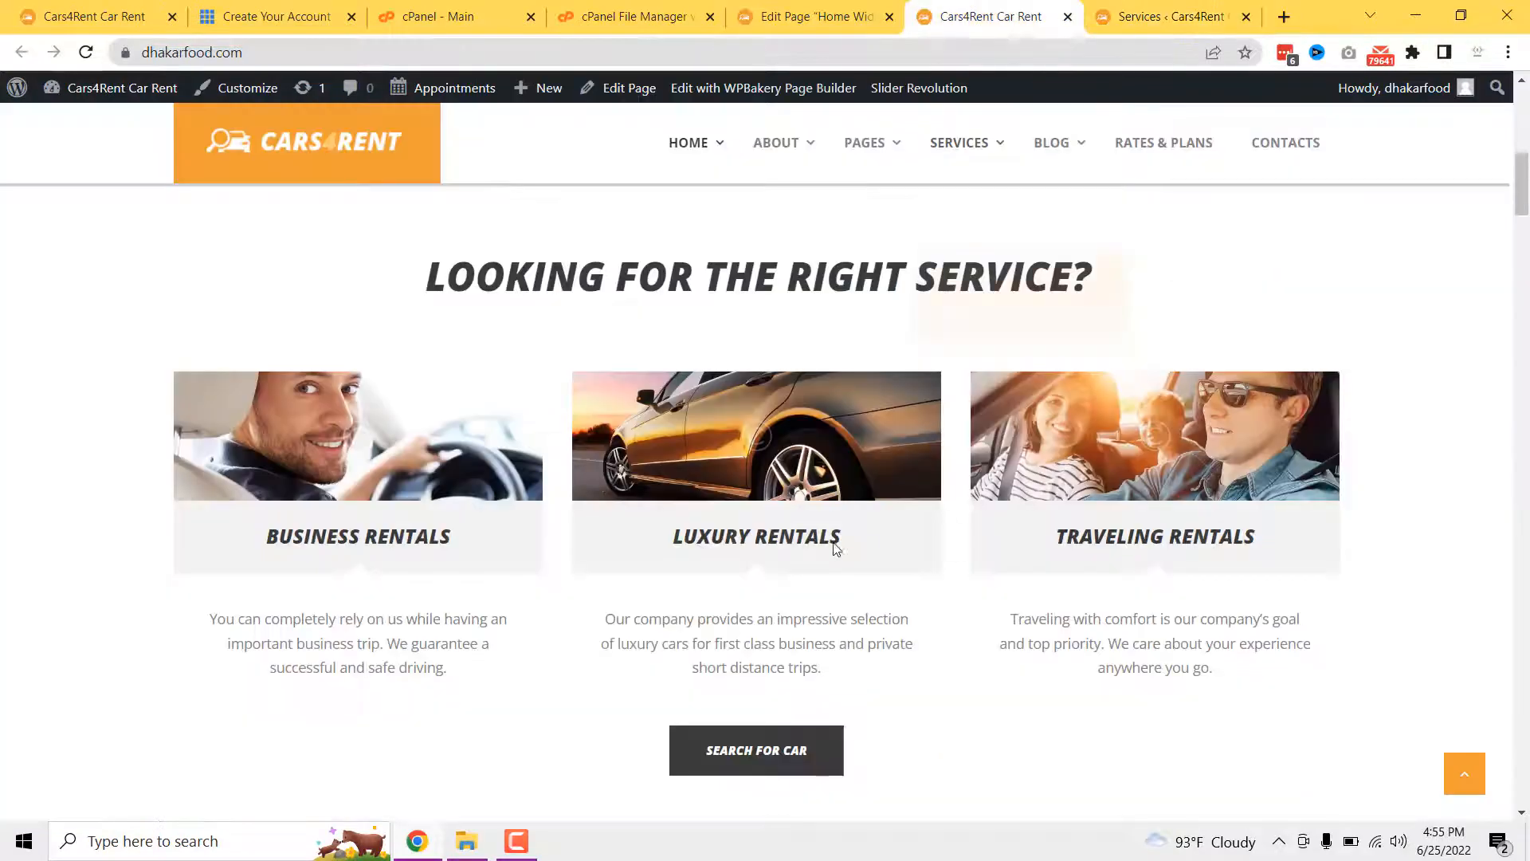
click(829, 15)
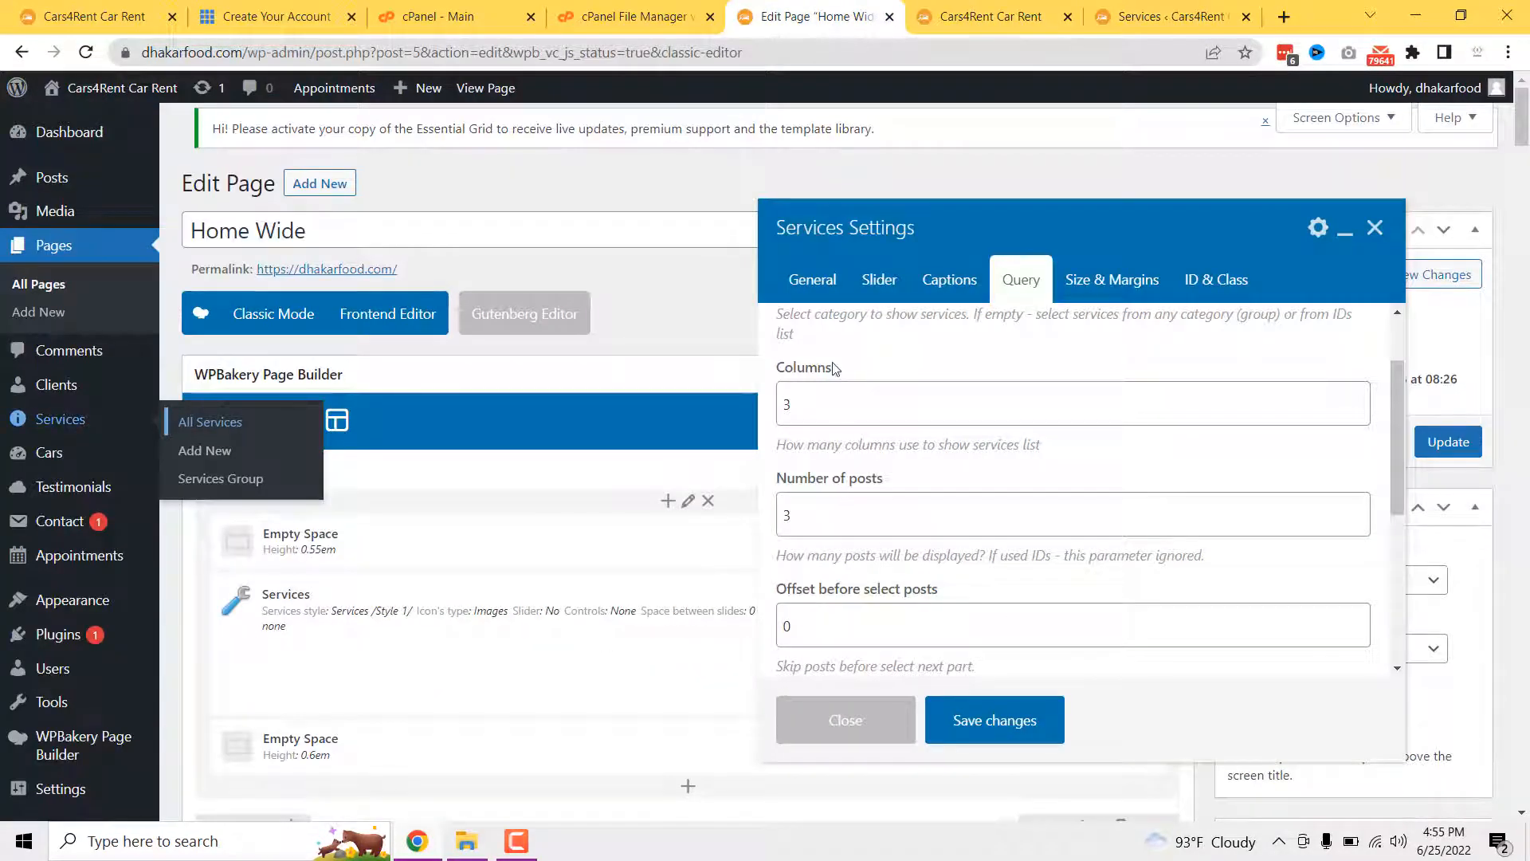
- Check the Query Columns value of 3 against the services list and live cards
click(816, 406)
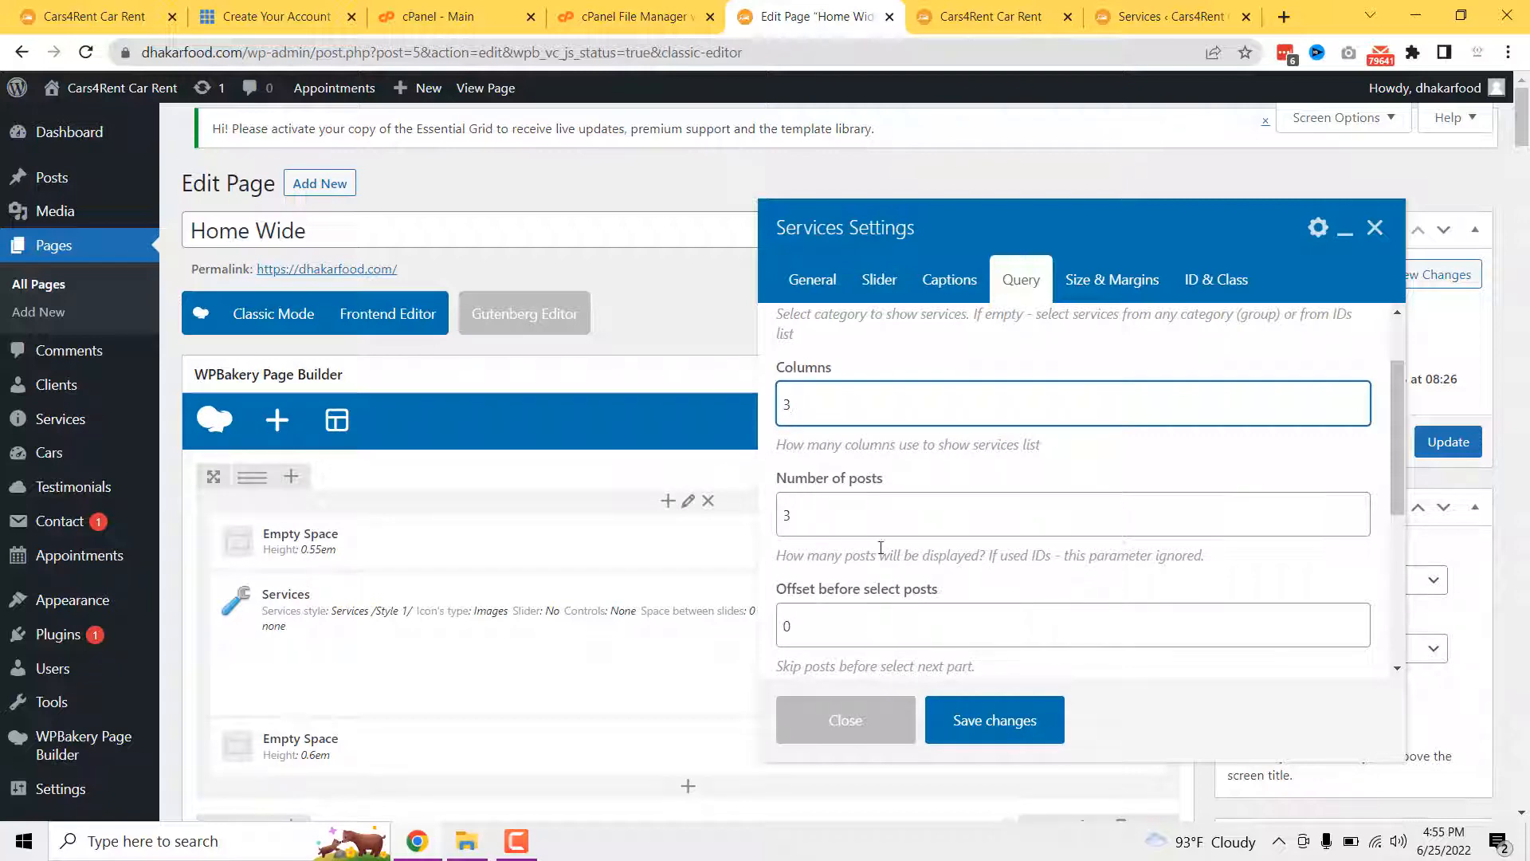
scroll(880, 548, down, 1)
scroll(895, 520, down, 2)
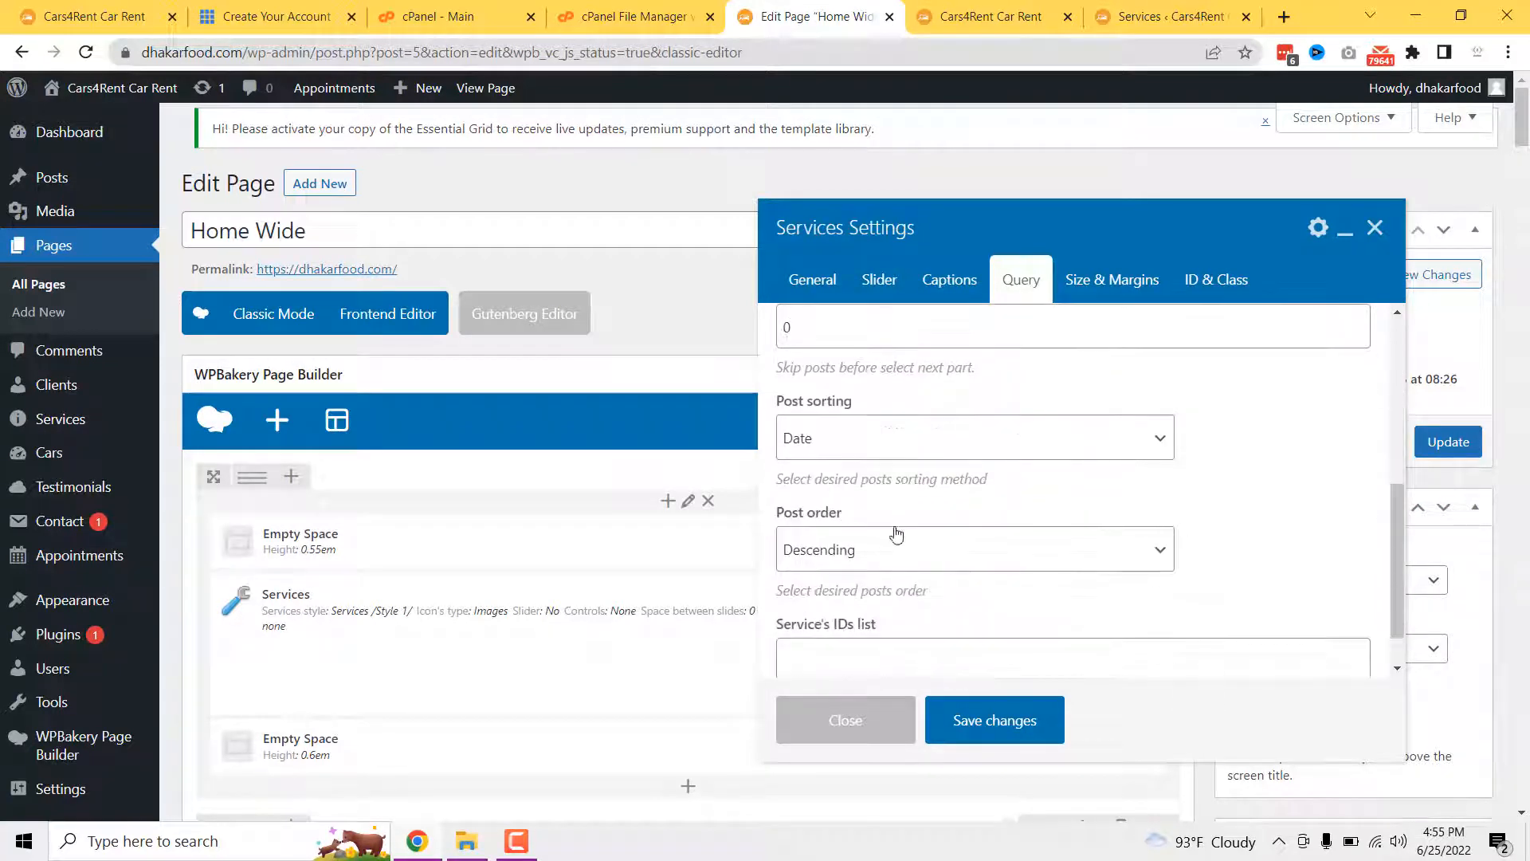
scroll(873, 534, down, 1)
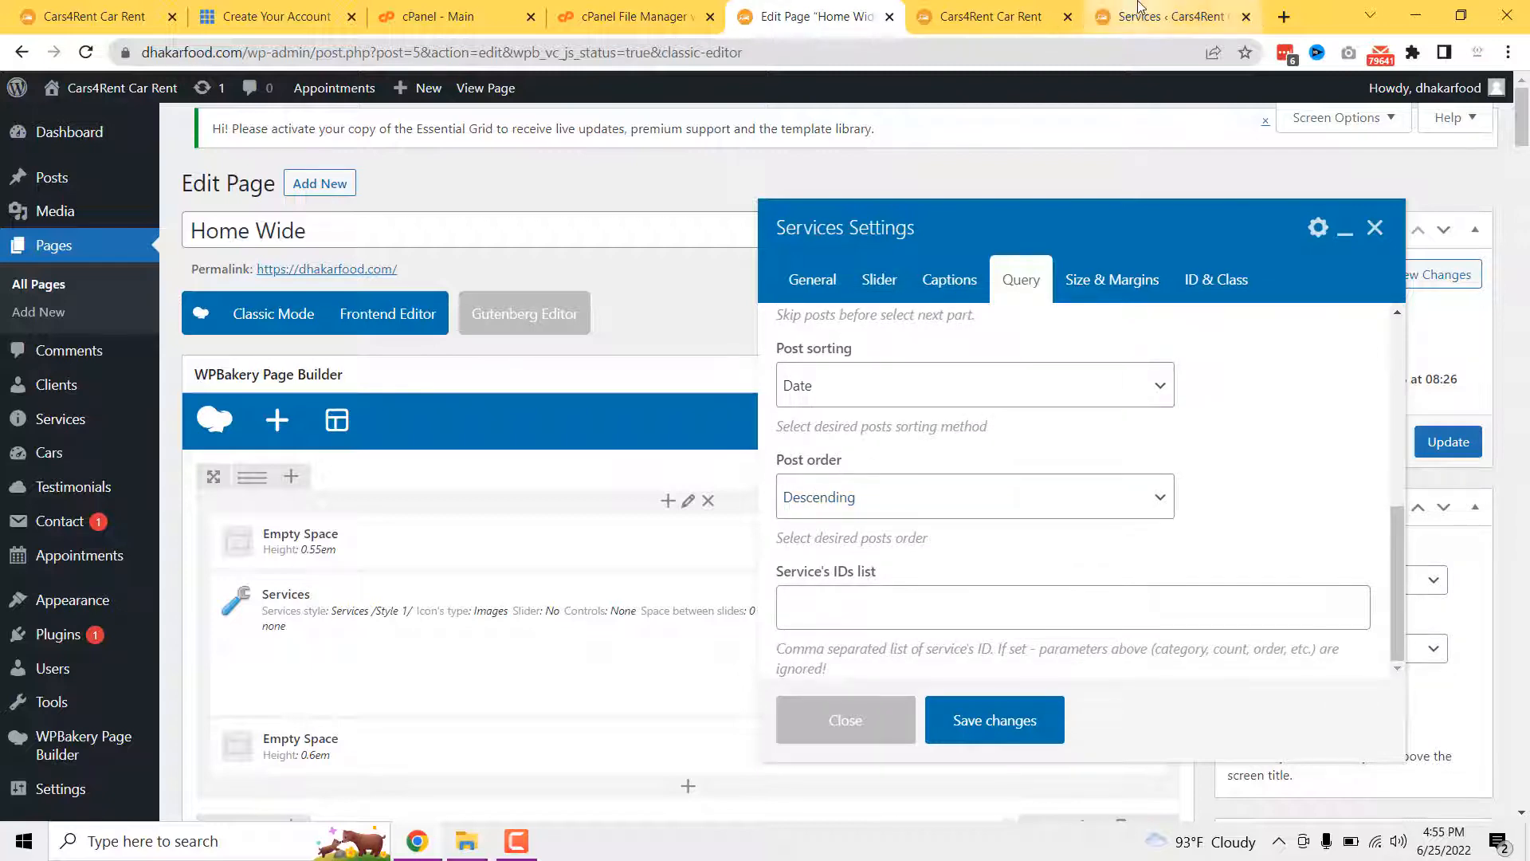
click(1166, 7)
scroll(411, 684, down, 2)
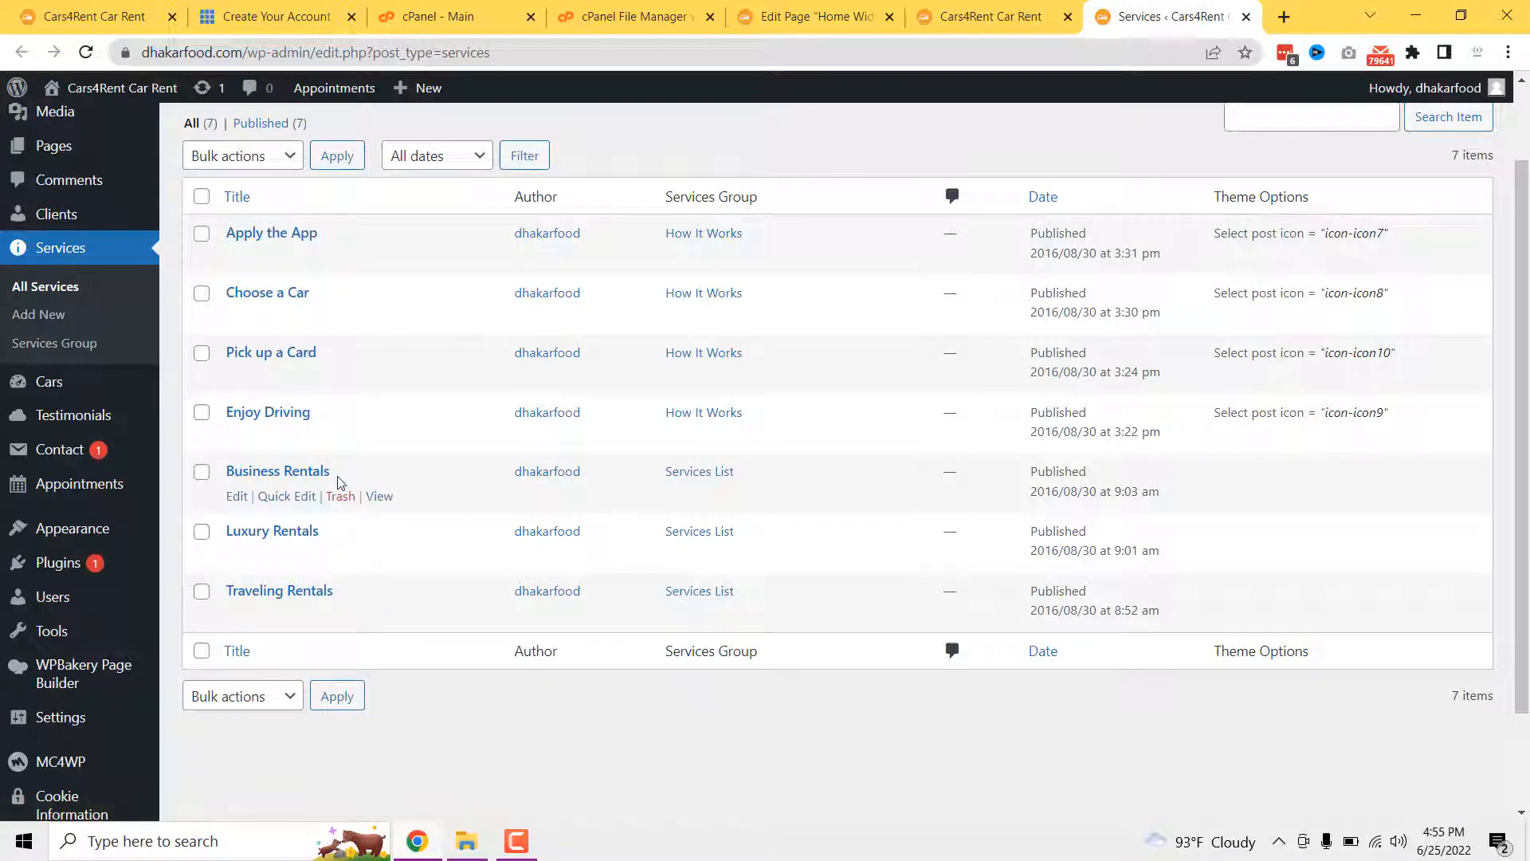
click(1004, 16)
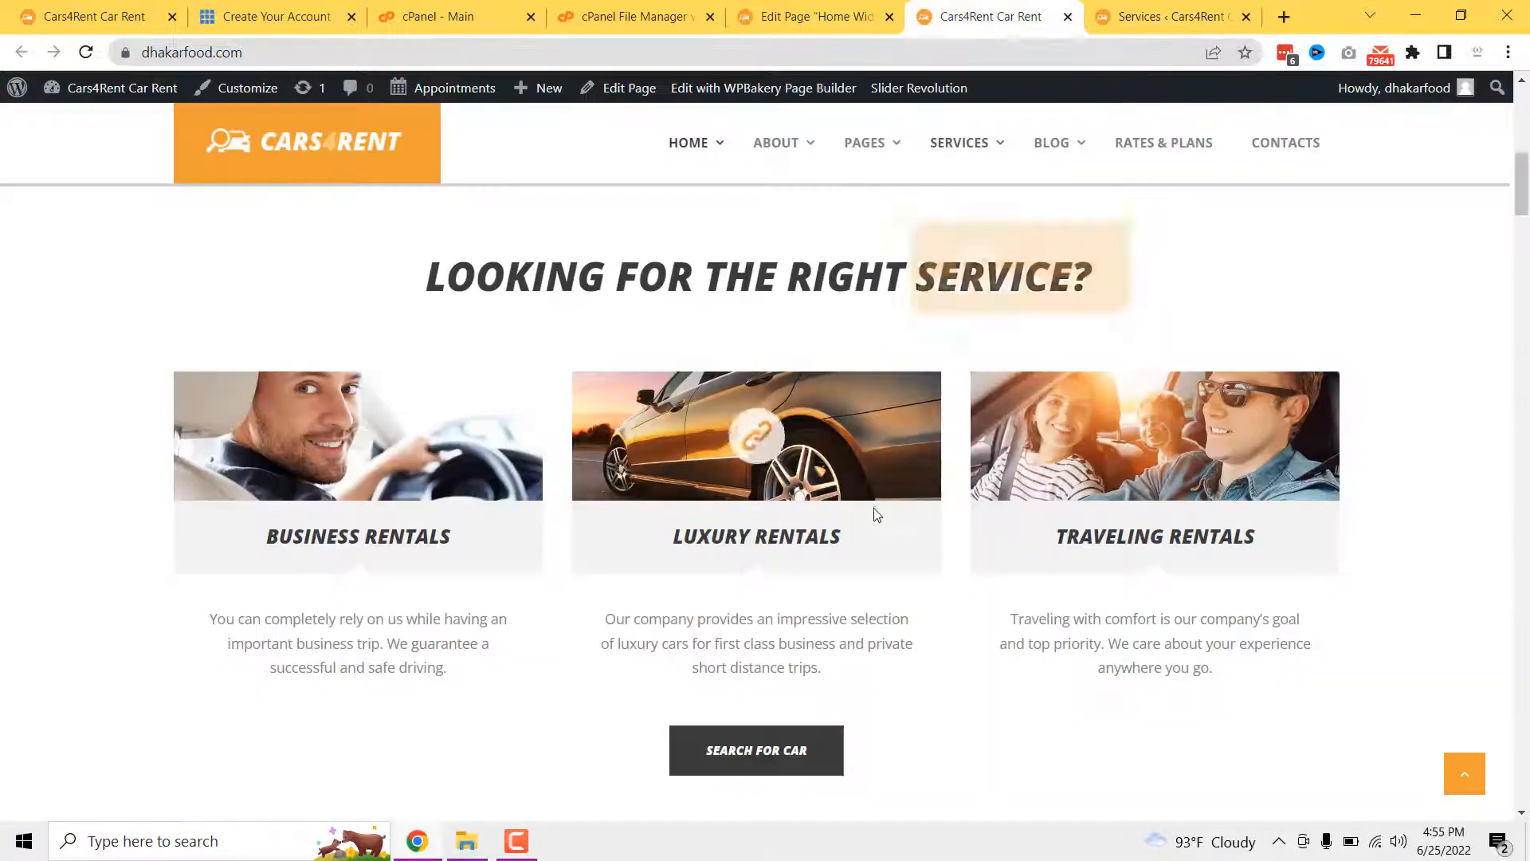
click(854, 13)
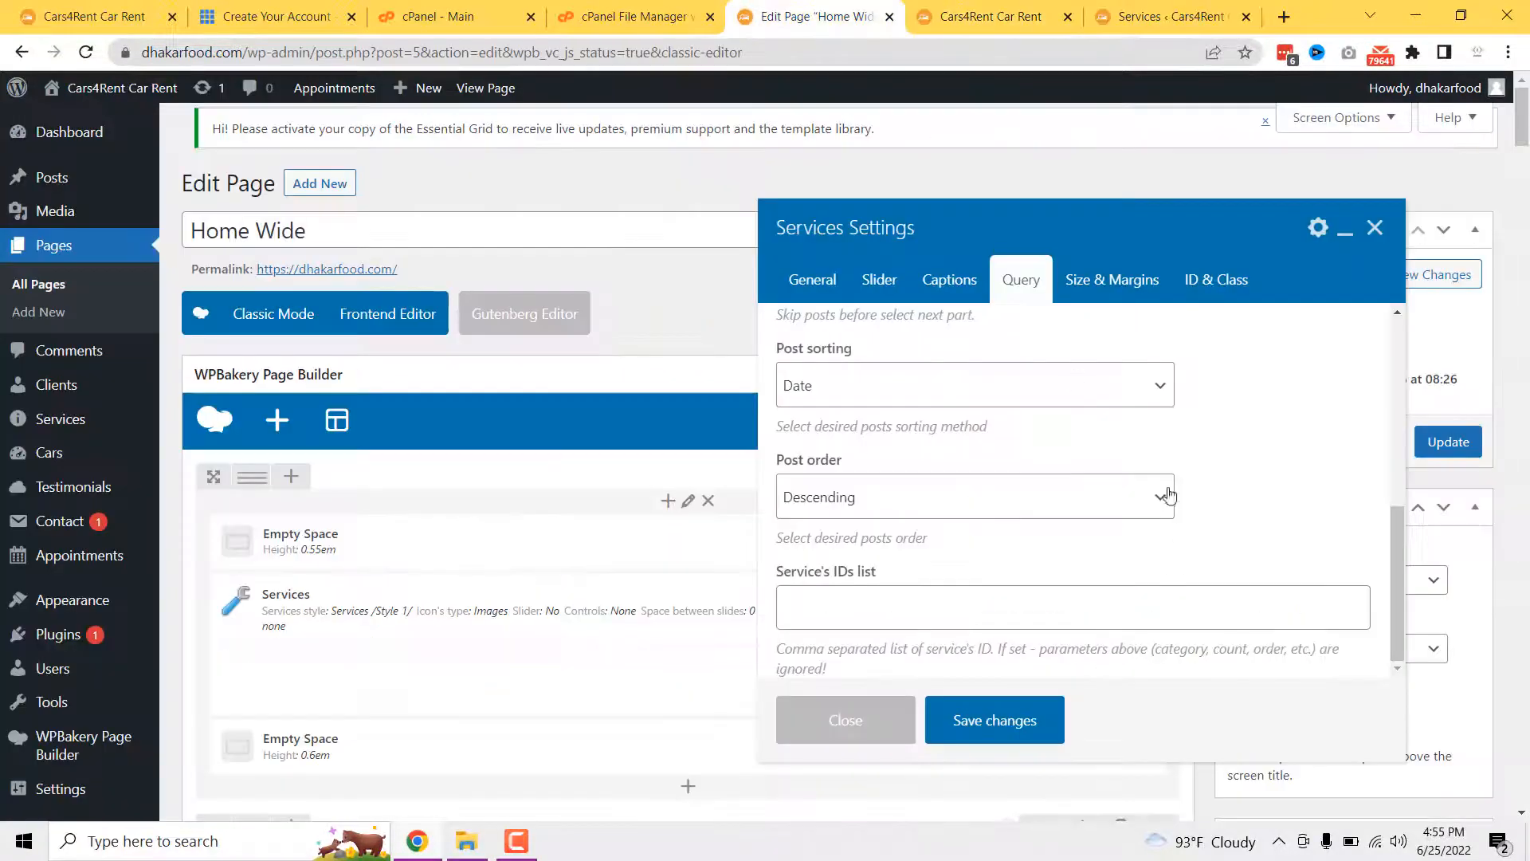
- Review Size & Margins, close the Services settings unsaved, and scroll to the Why choose us block
click(1094, 275)
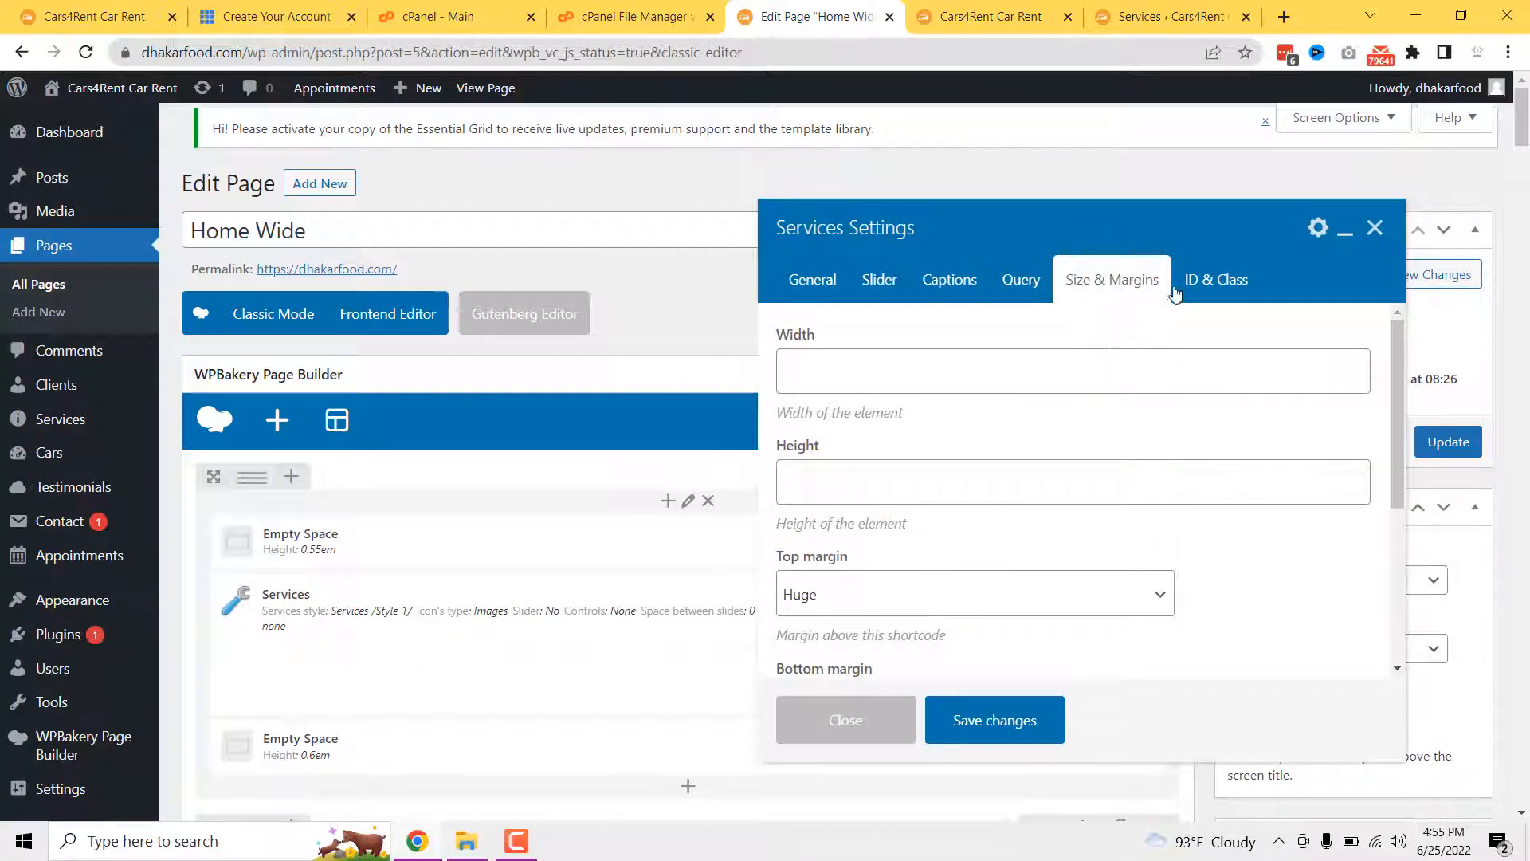
click(846, 719)
key(ctrl+Tab)
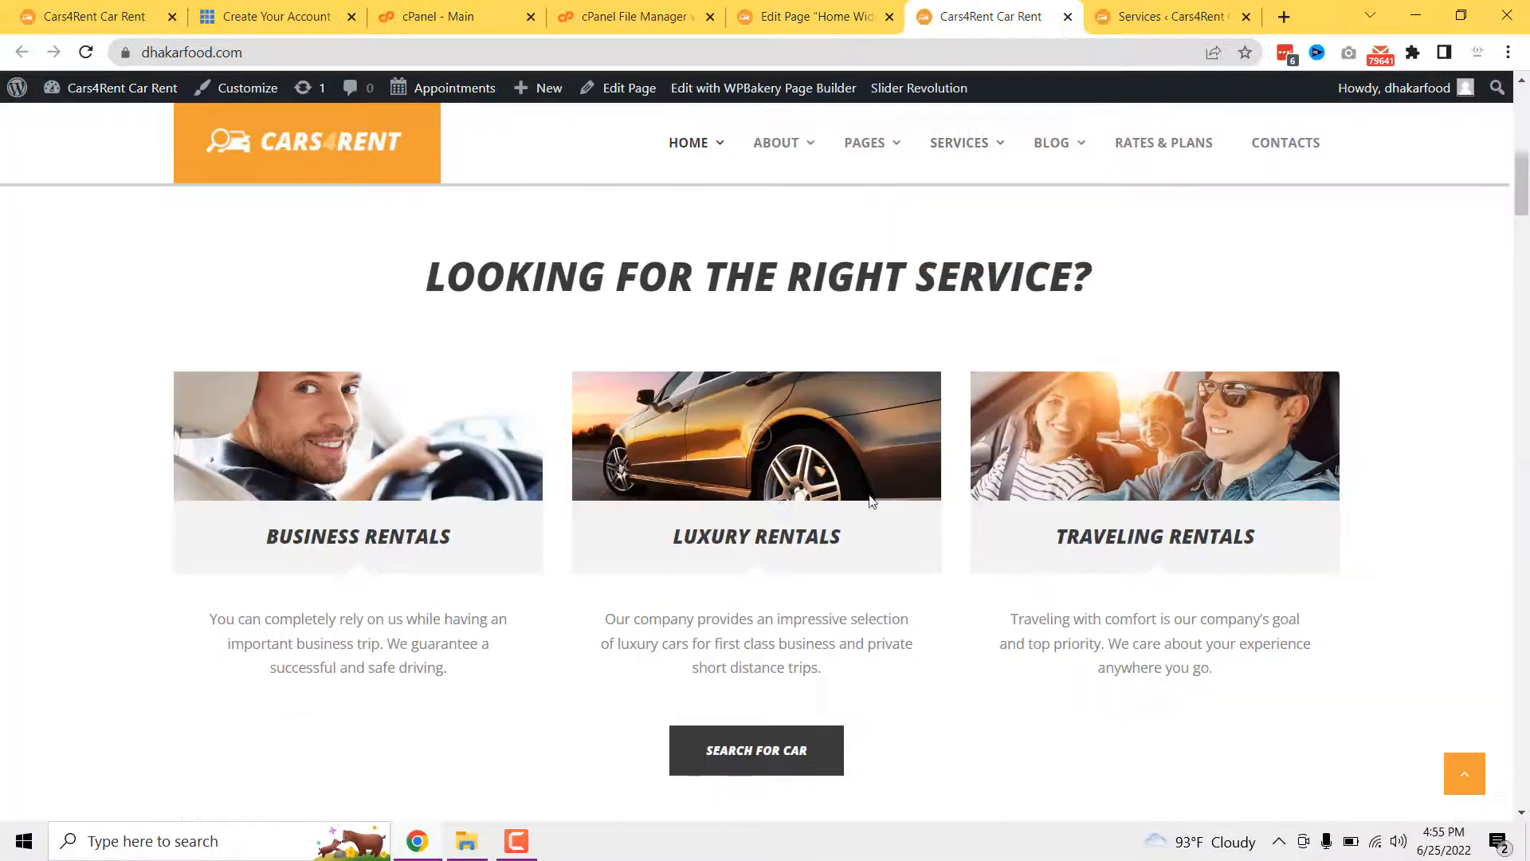
scroll(871, 501, down, 8)
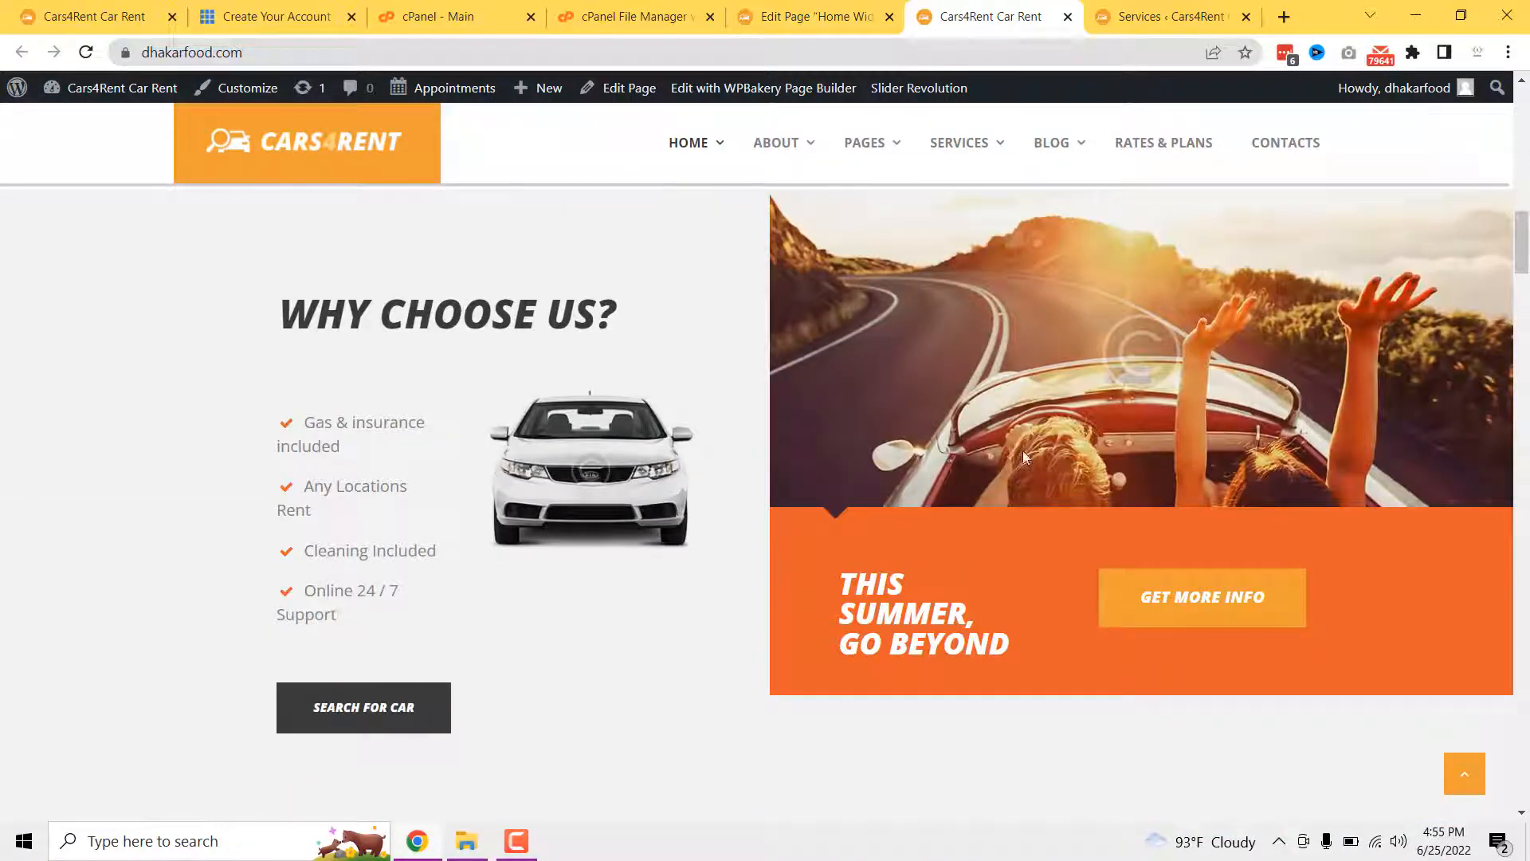
click(1167, 16)
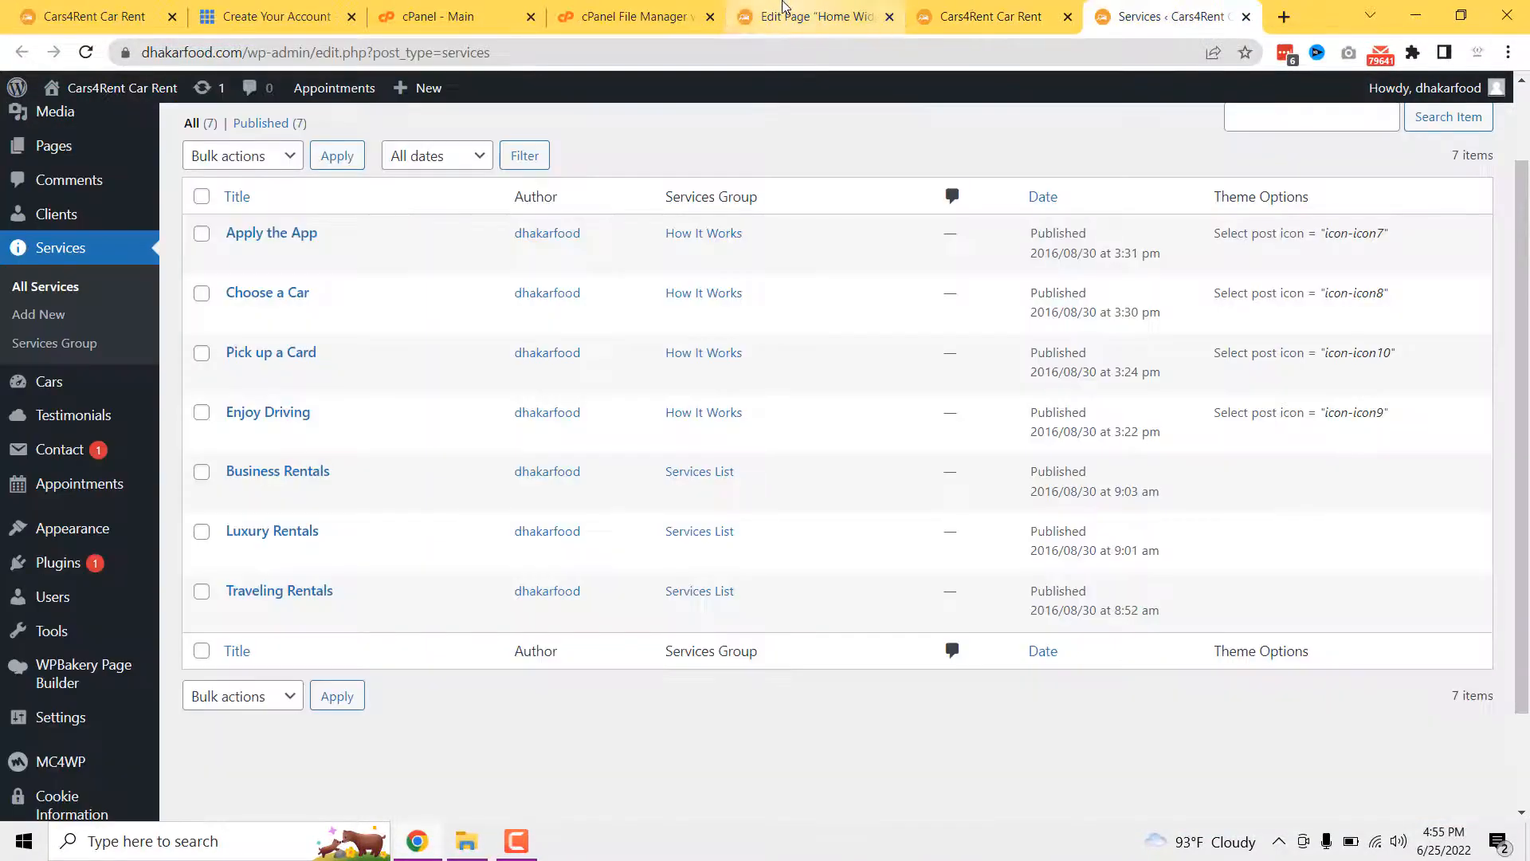
click(817, 16)
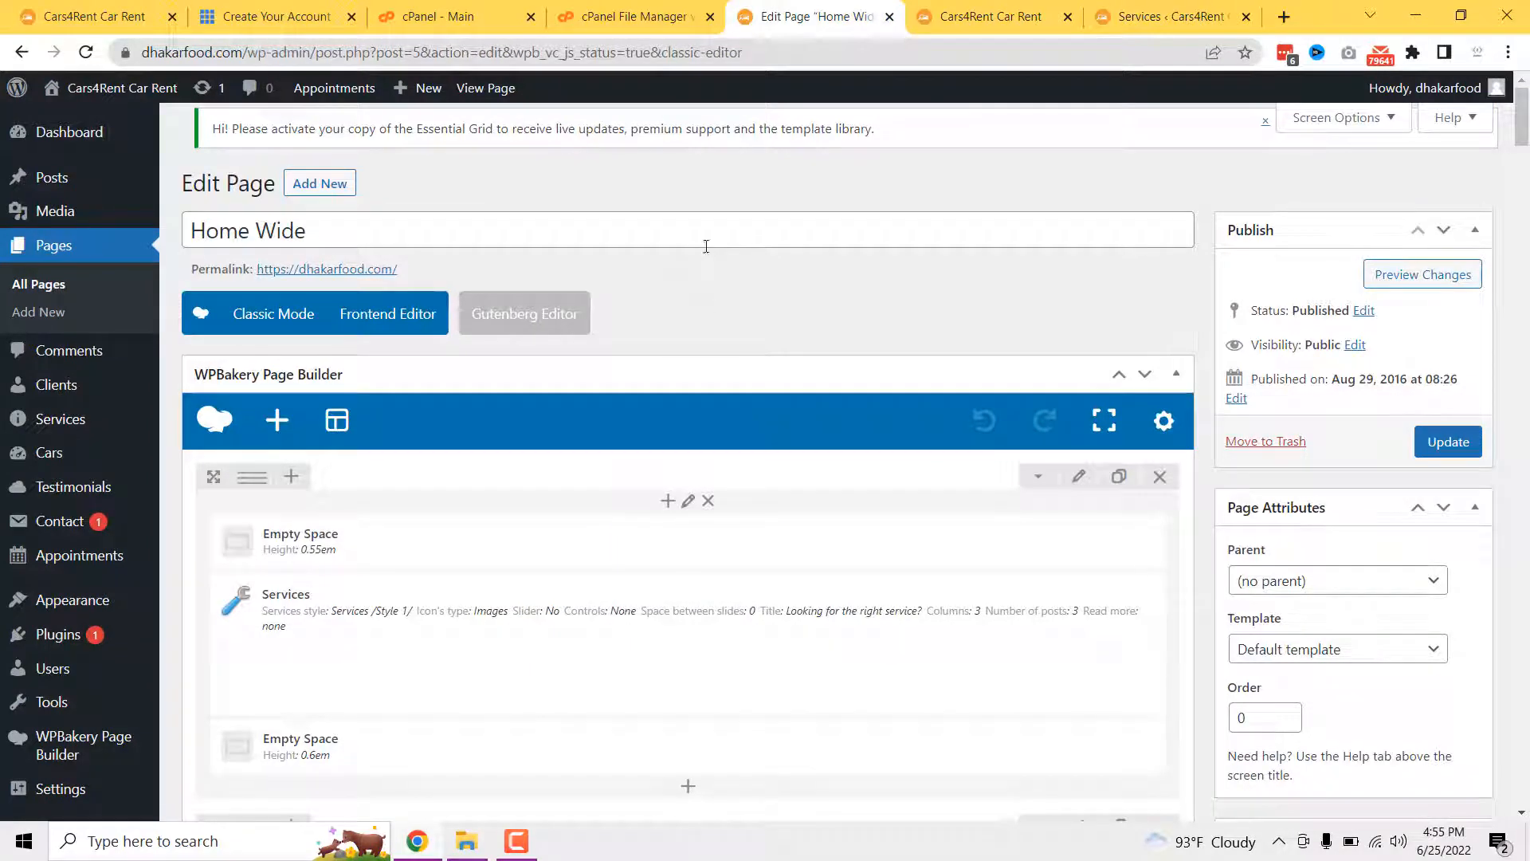
scroll(610, 383, down, 6)
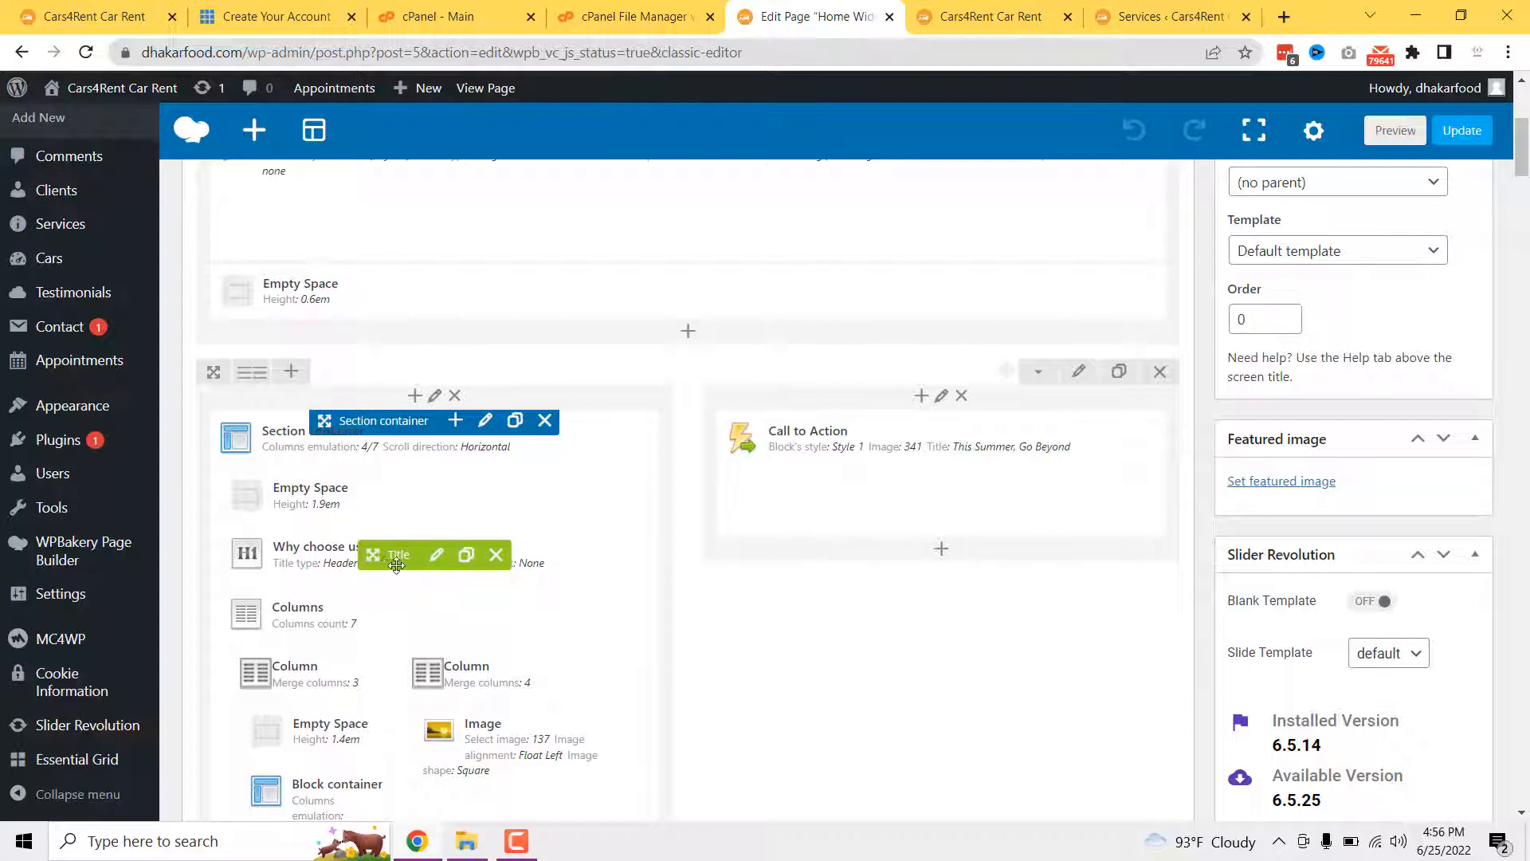
- Inspect and close the 'Why choose us?' title settings, comparing with the live section
click(437, 563)
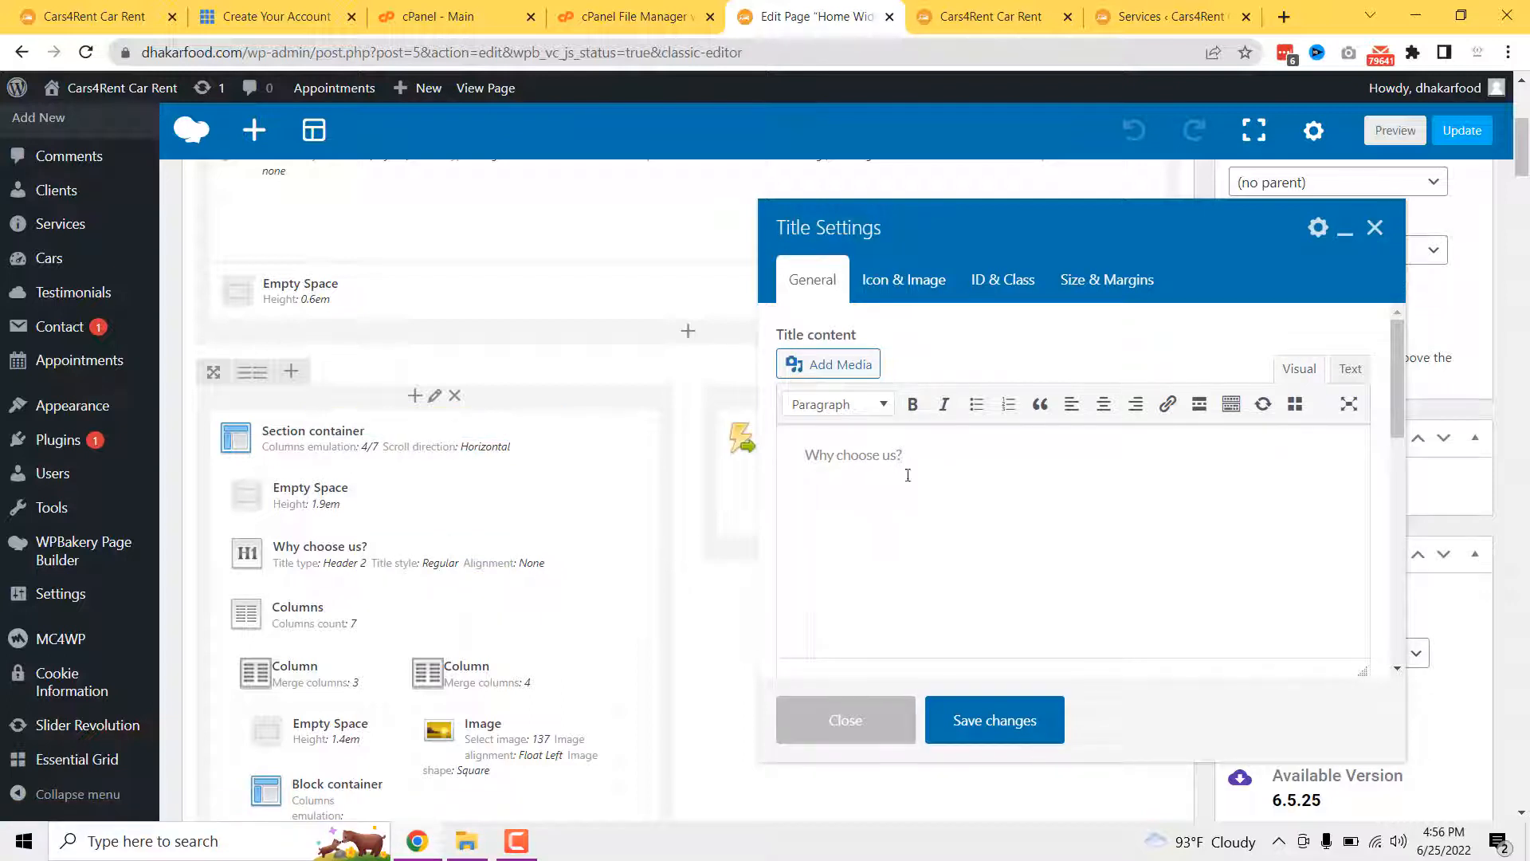
click(909, 734)
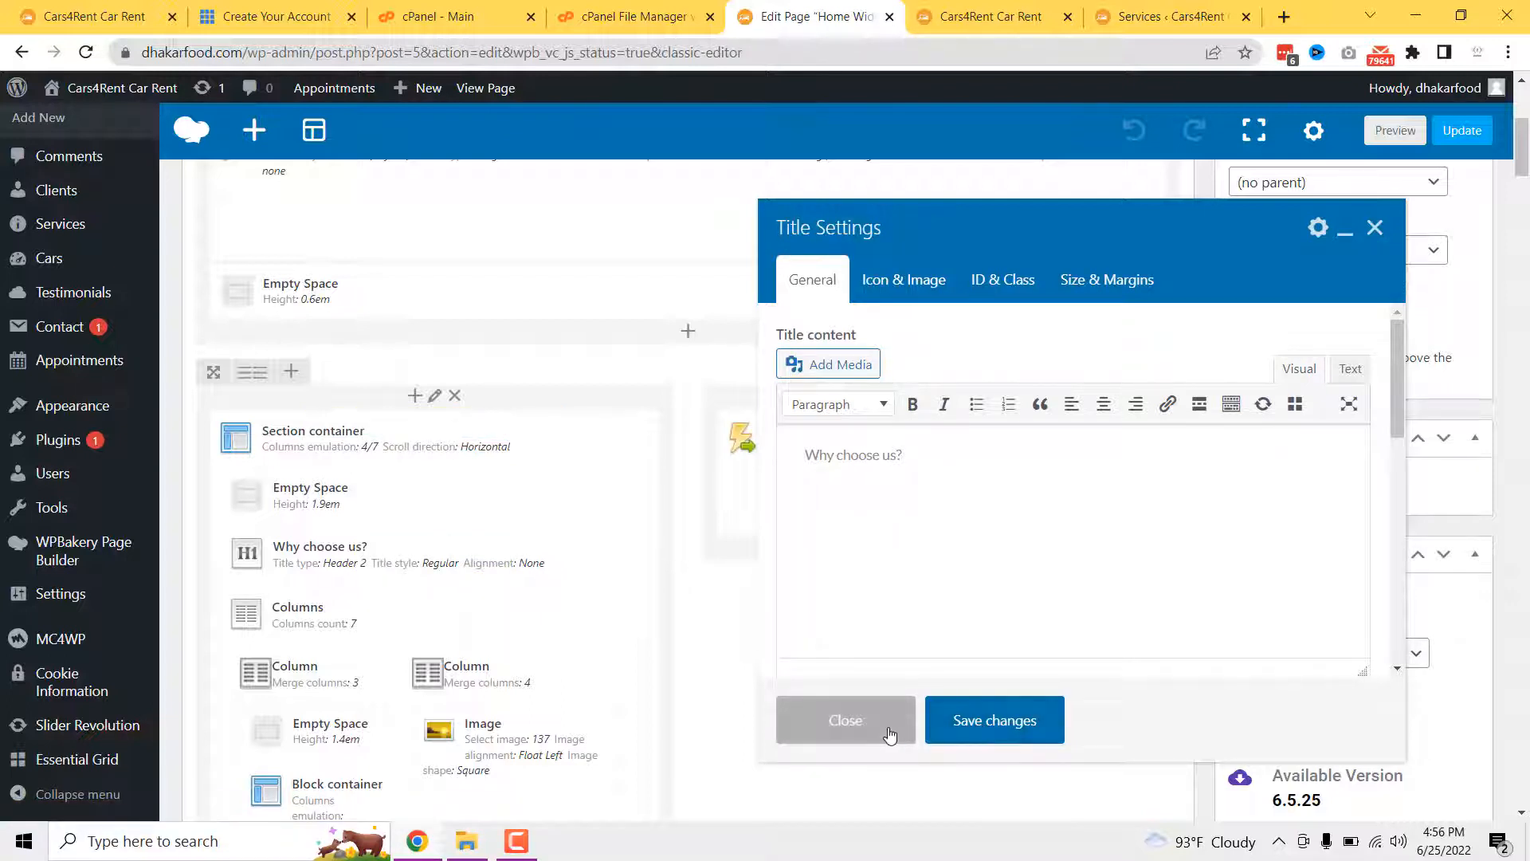
scroll(411, 687, down, 1)
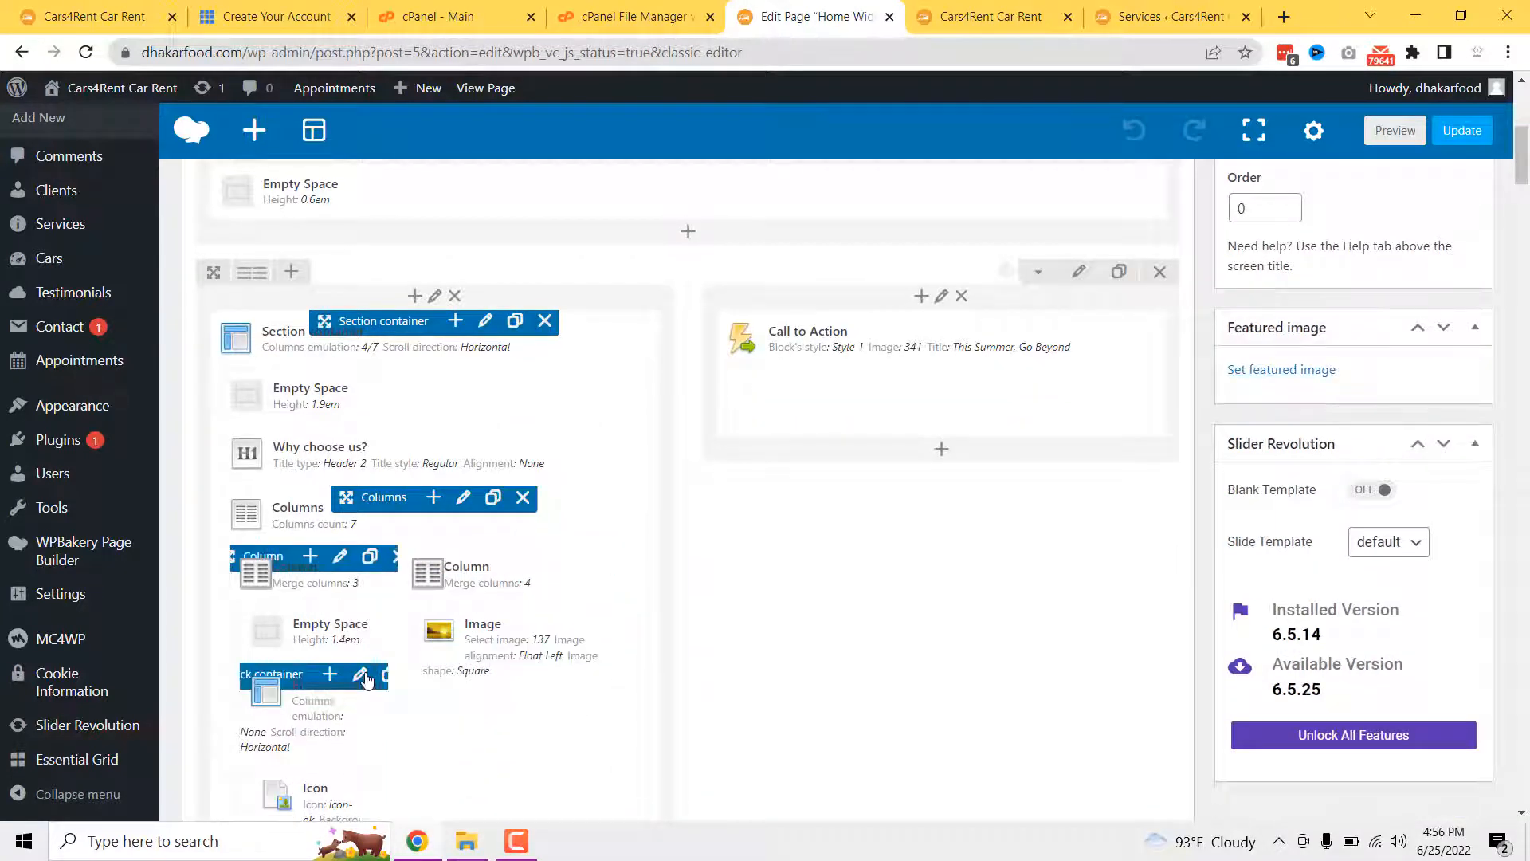
click(1021, 8)
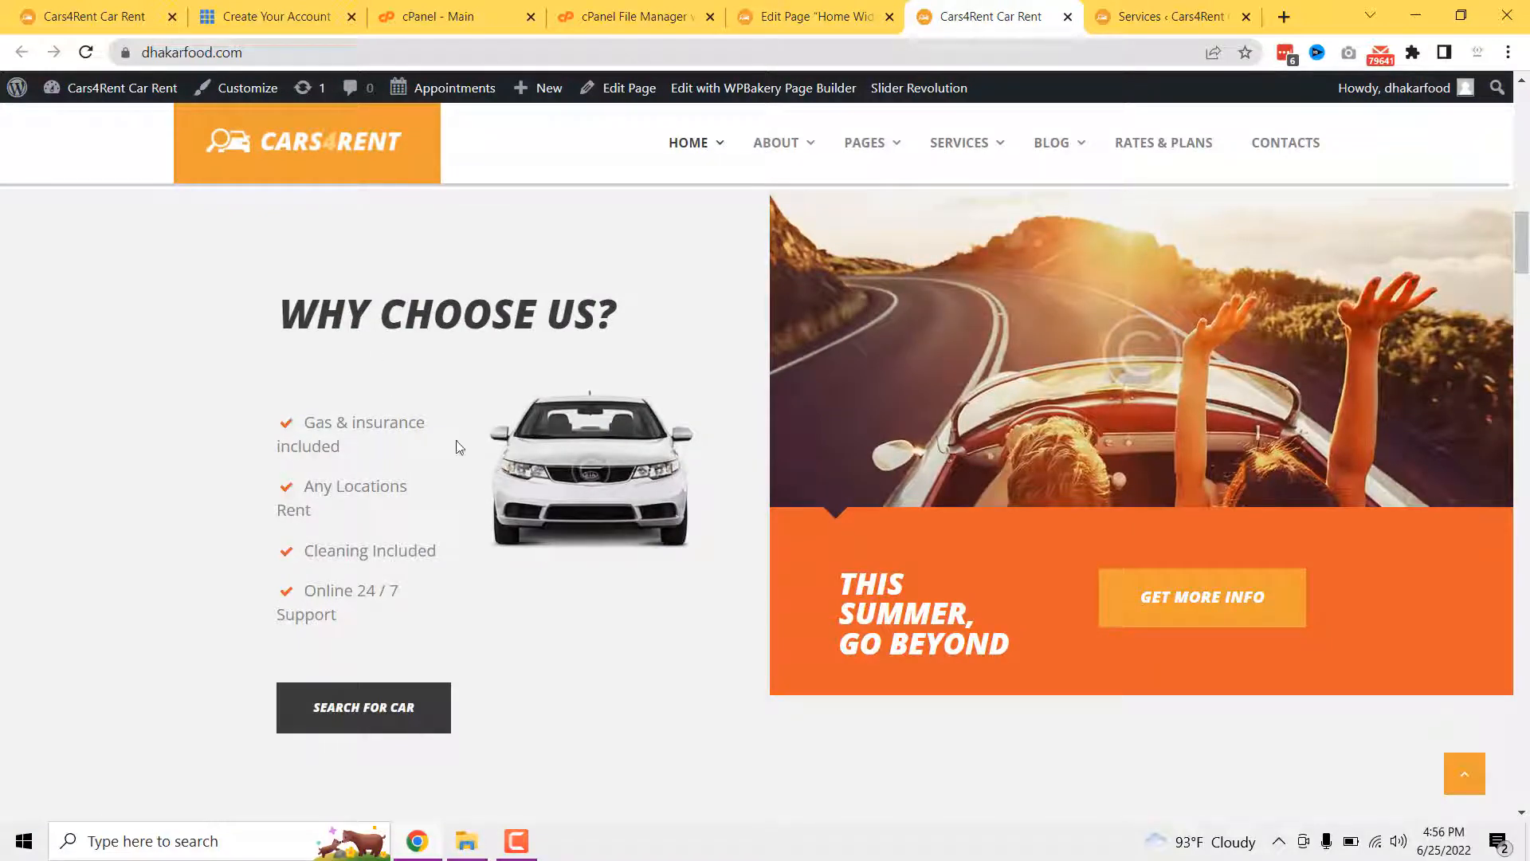
click(809, 16)
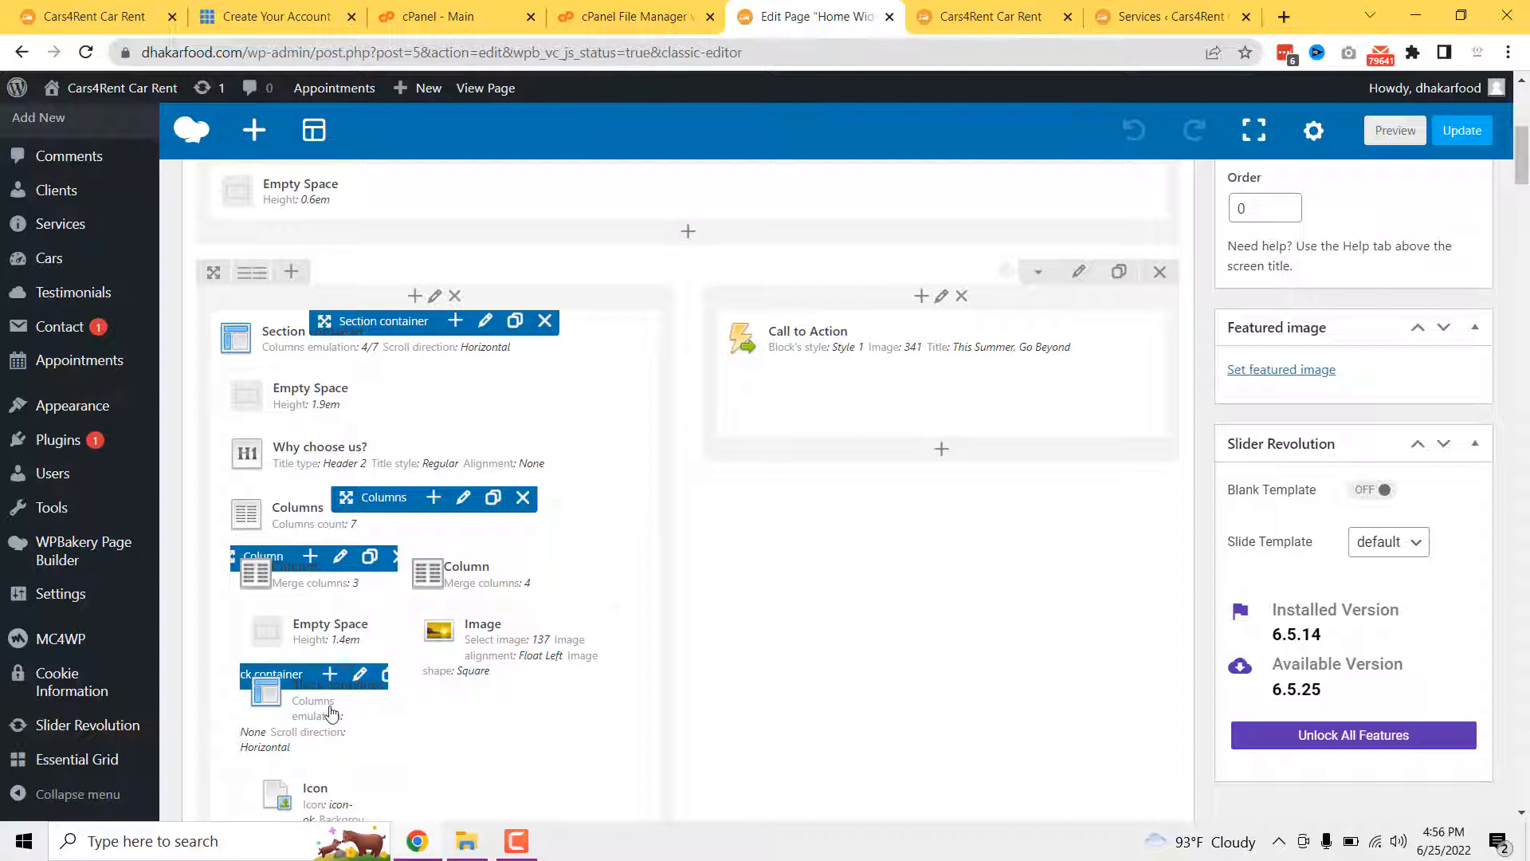
- Check the car Image settings (Float Left, Square) against the live white car, then close them
scroll(333, 712, down, 1)
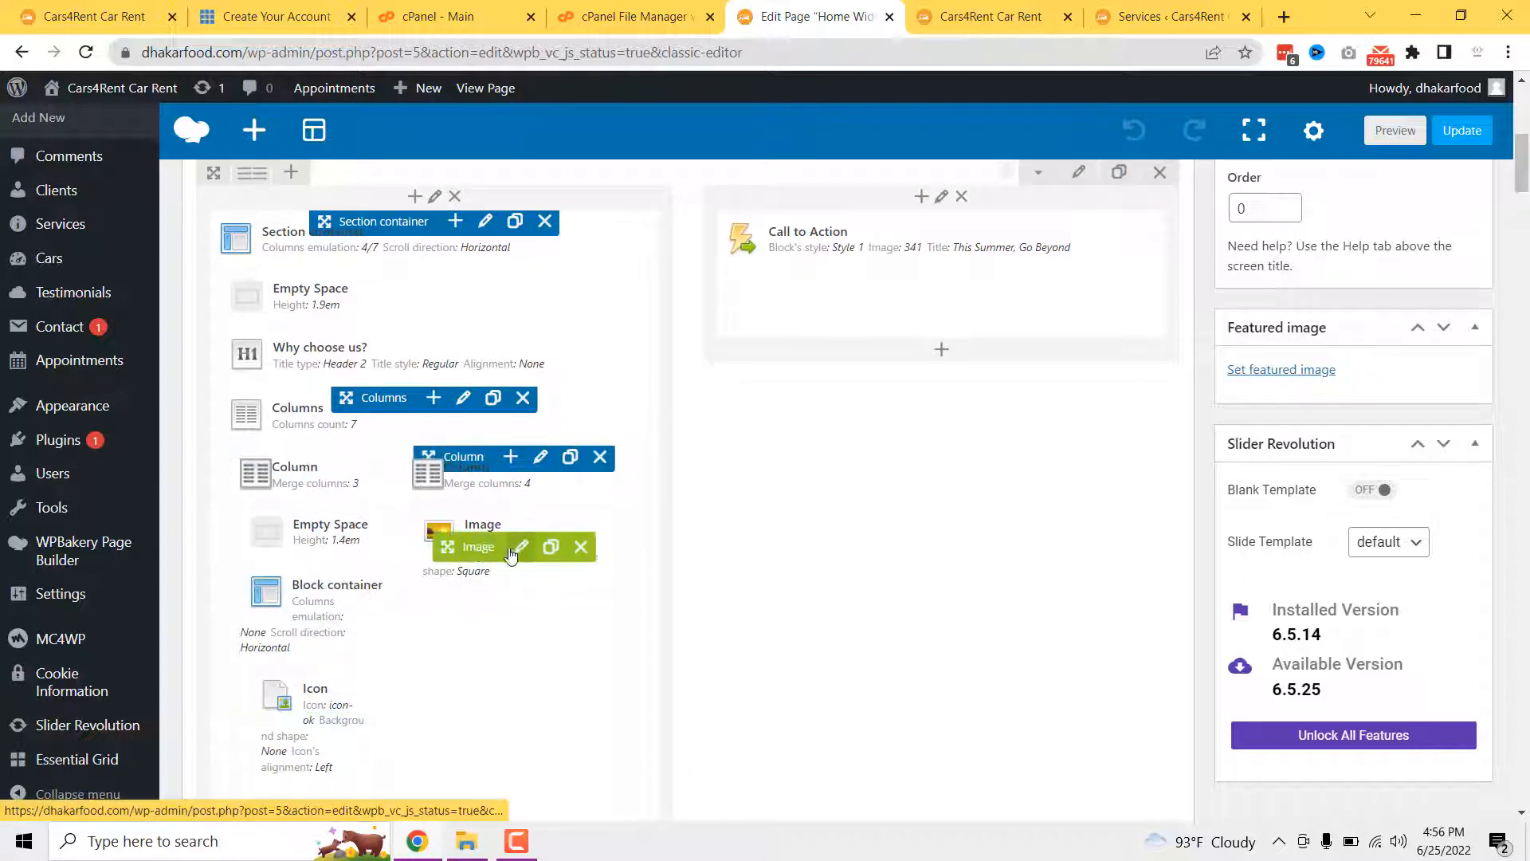
click(522, 549)
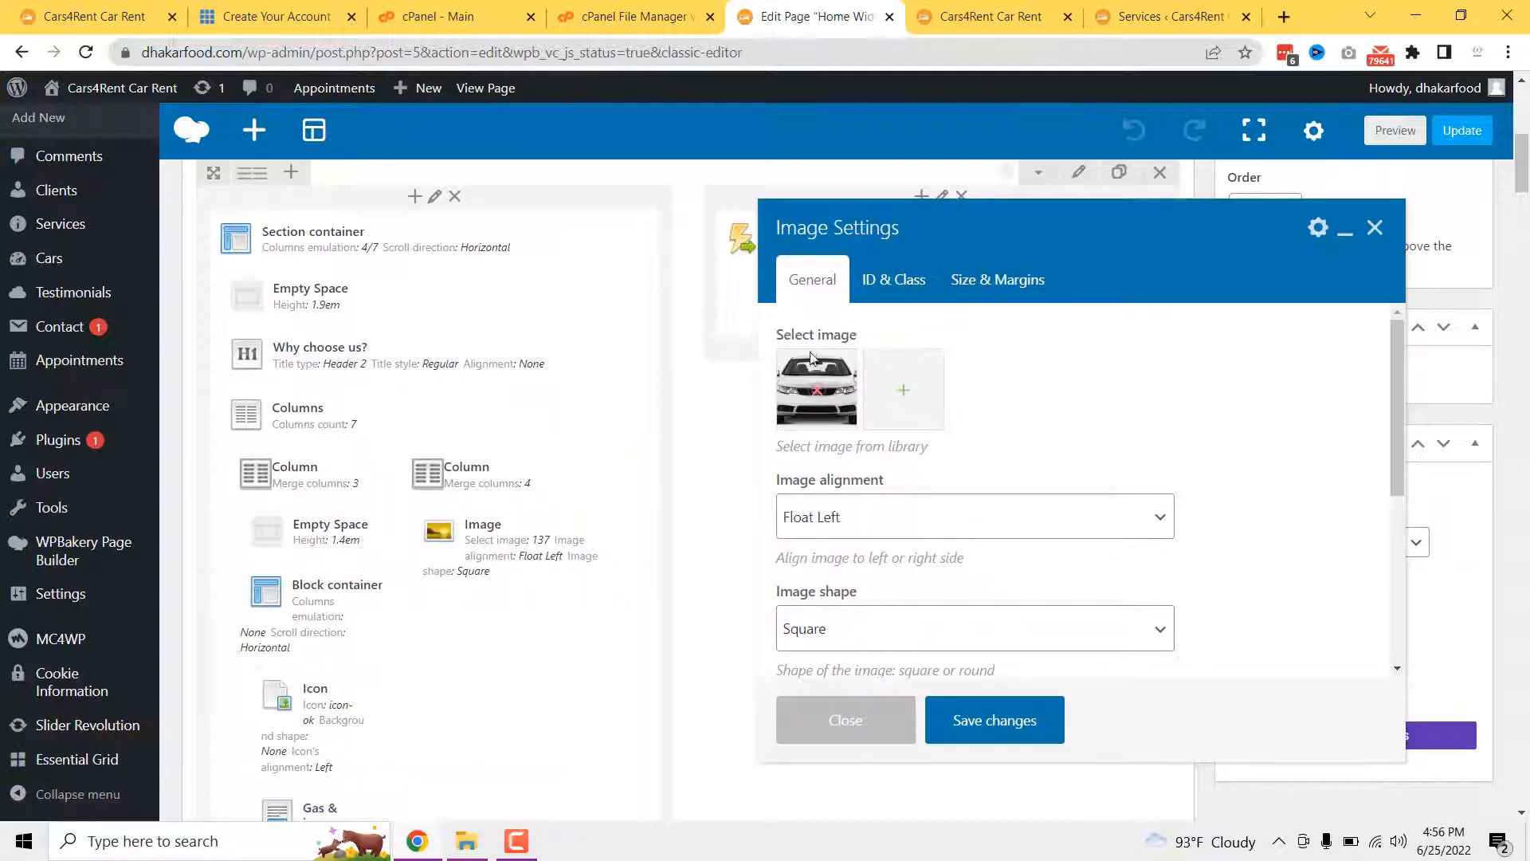
click(990, 16)
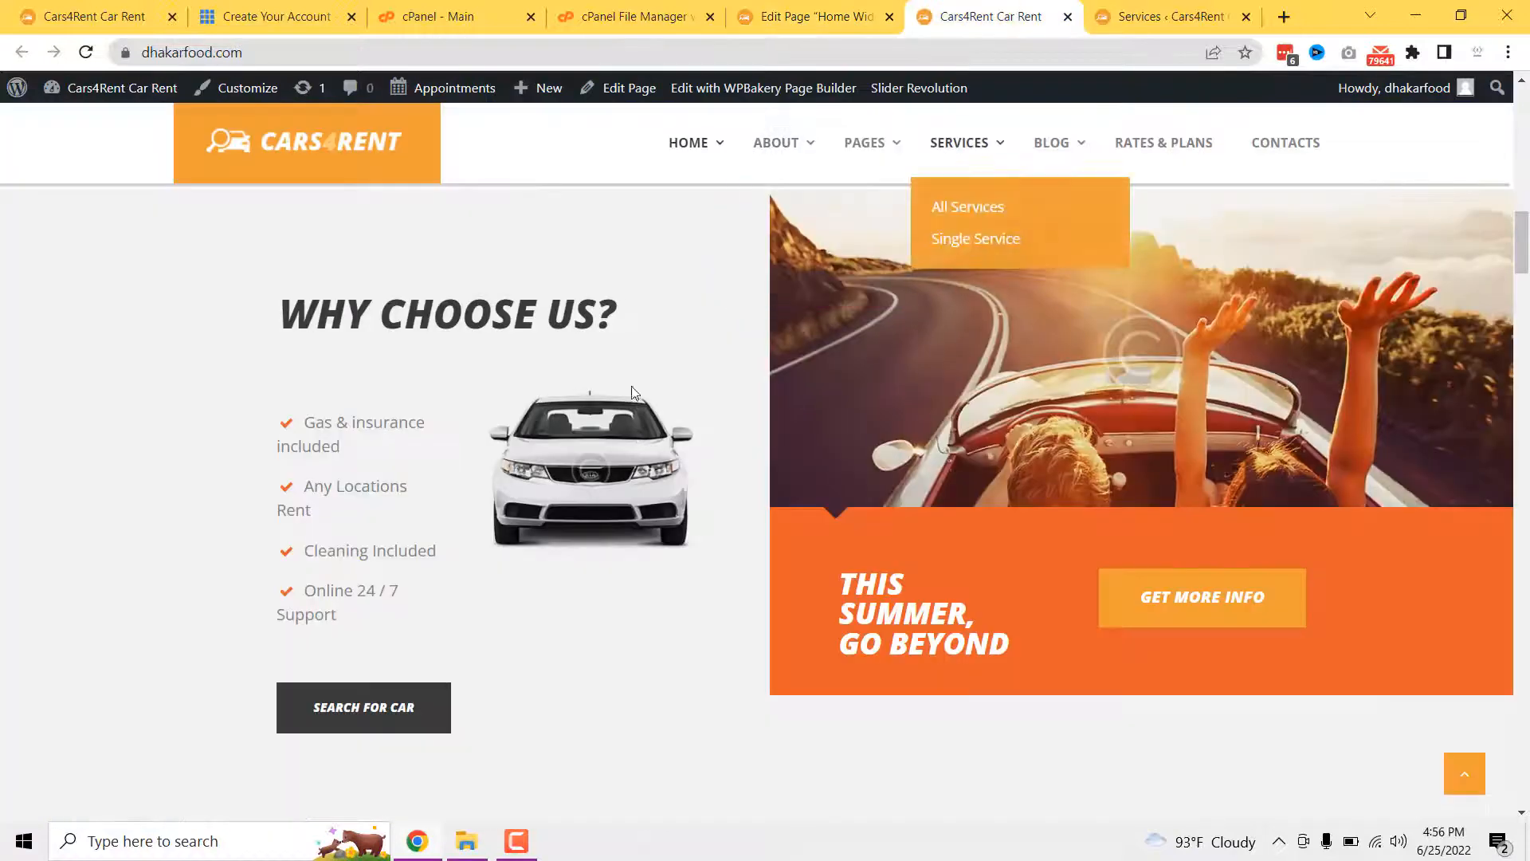
click(810, 7)
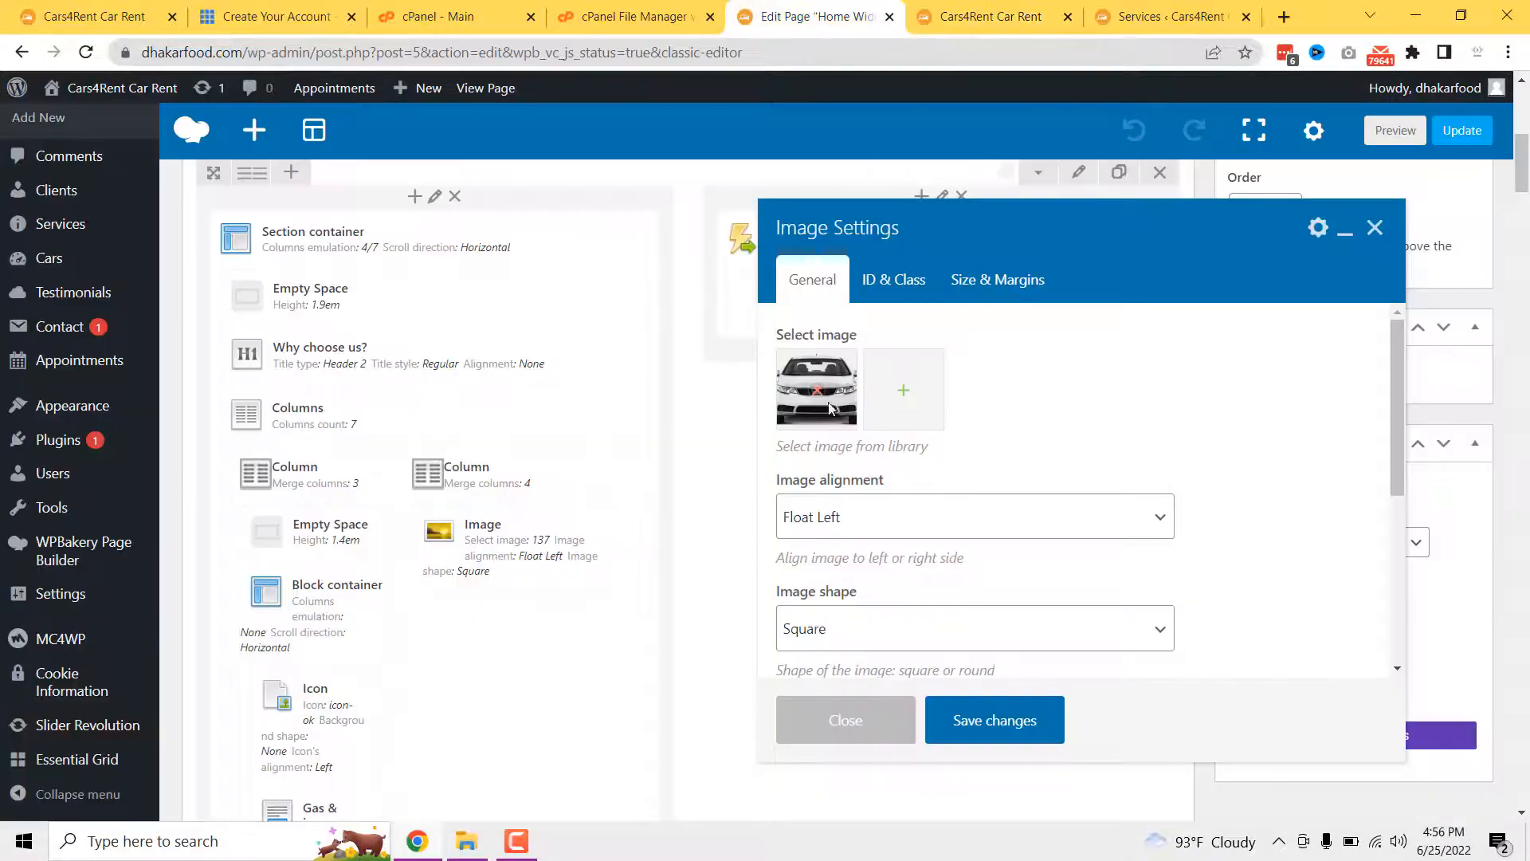
click(843, 732)
click(968, 14)
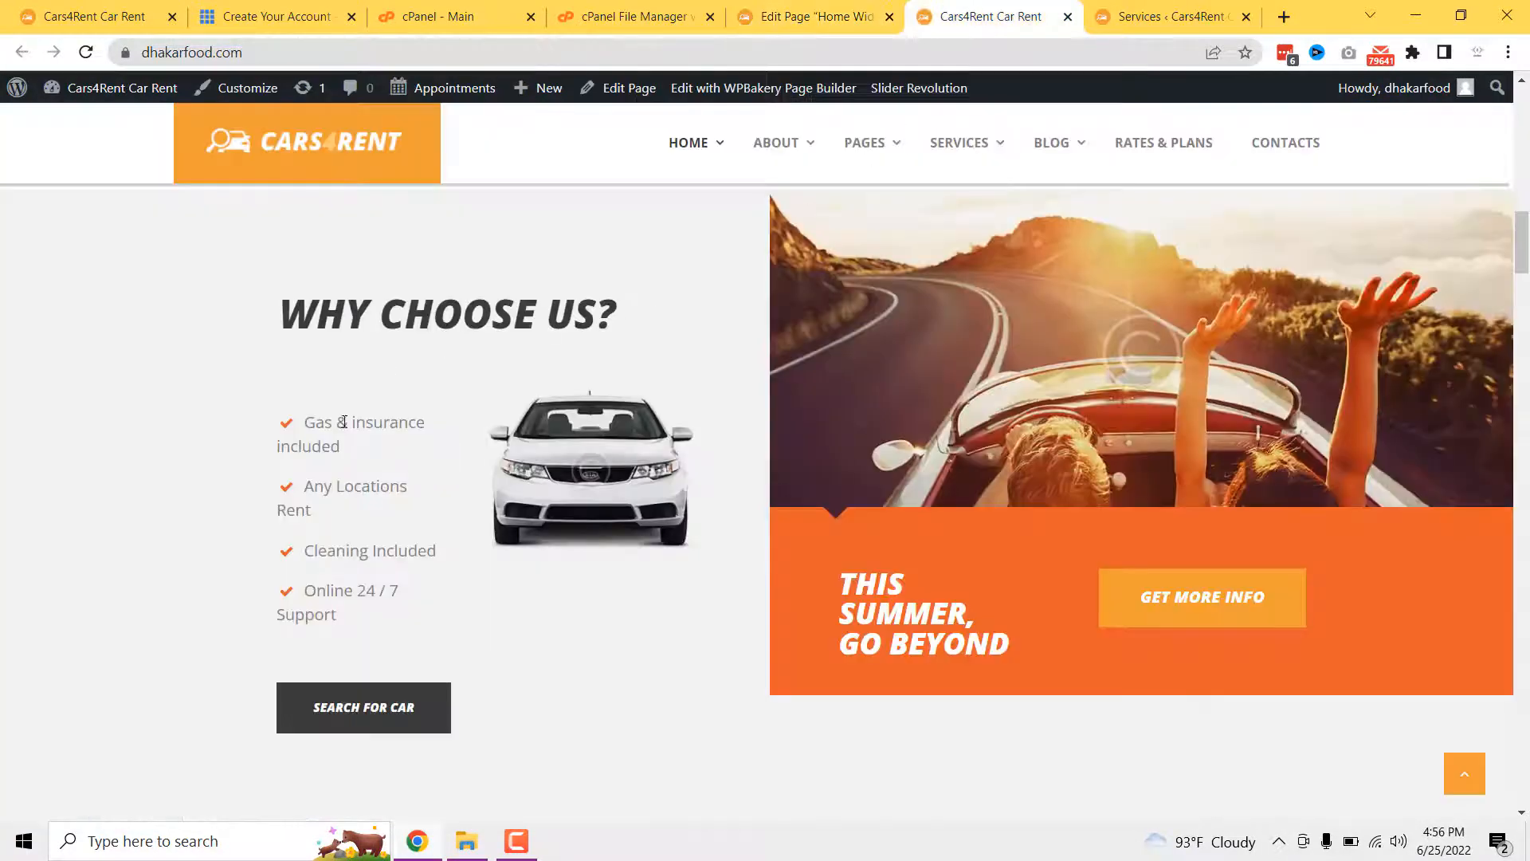
click(811, 16)
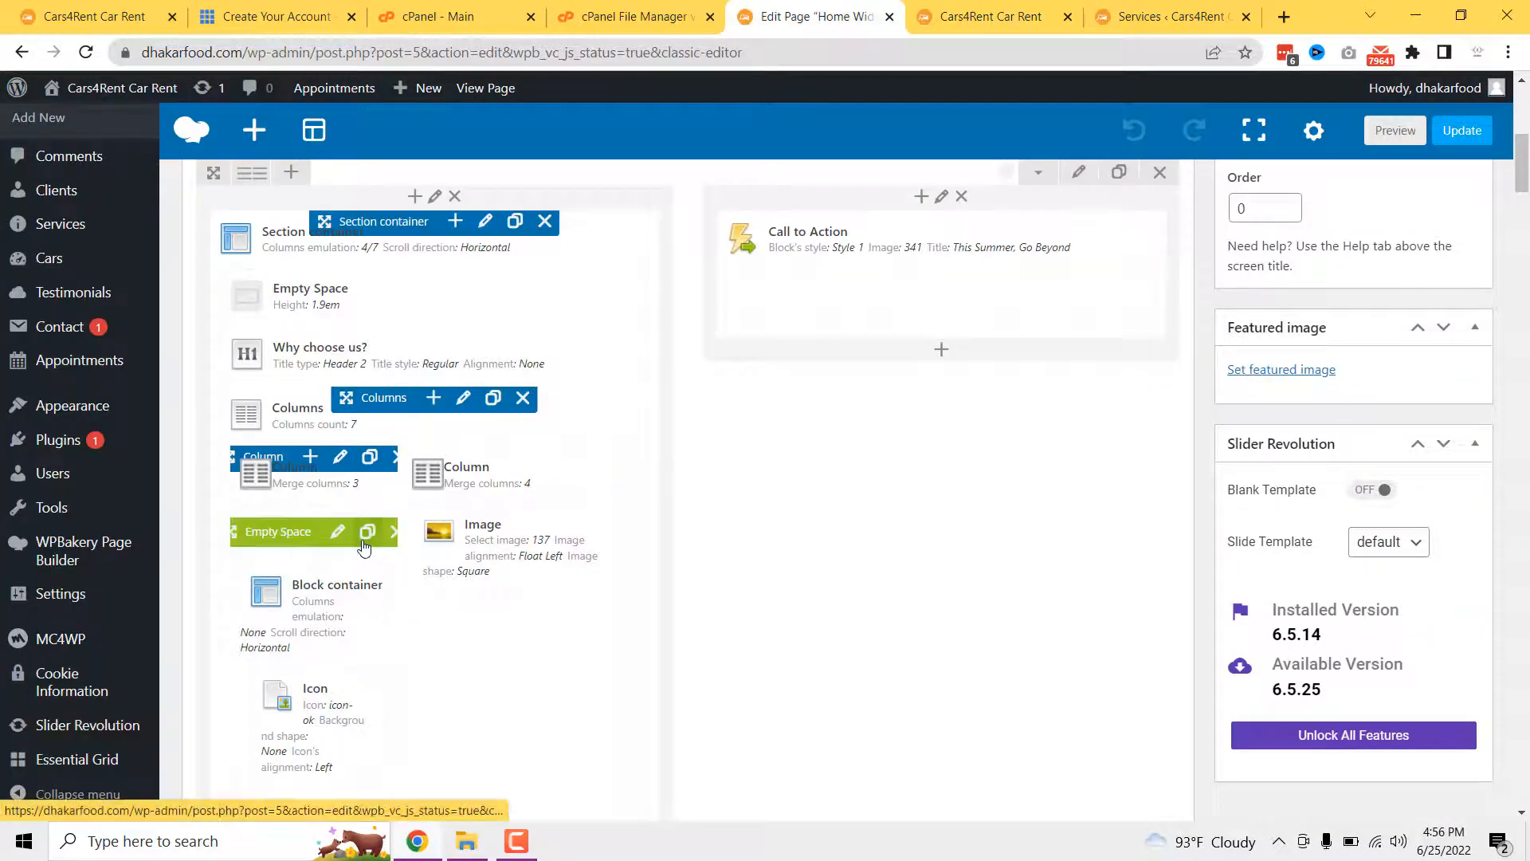
- Read the 'Gas & insurance included' text settings and compare with the live Why Choose Us section
scroll(331, 570, down, 3)
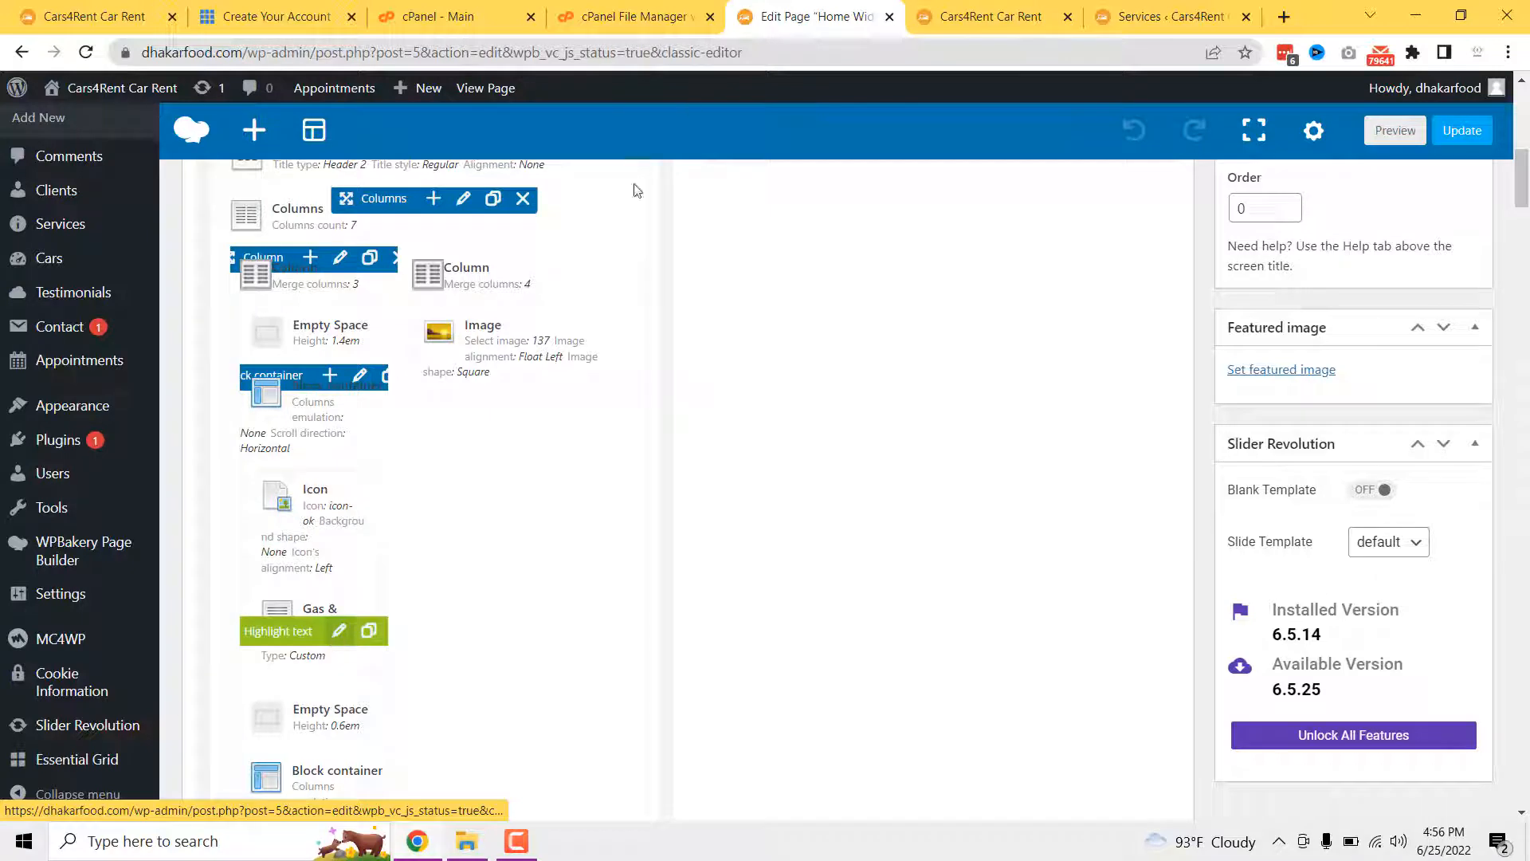
click(990, 16)
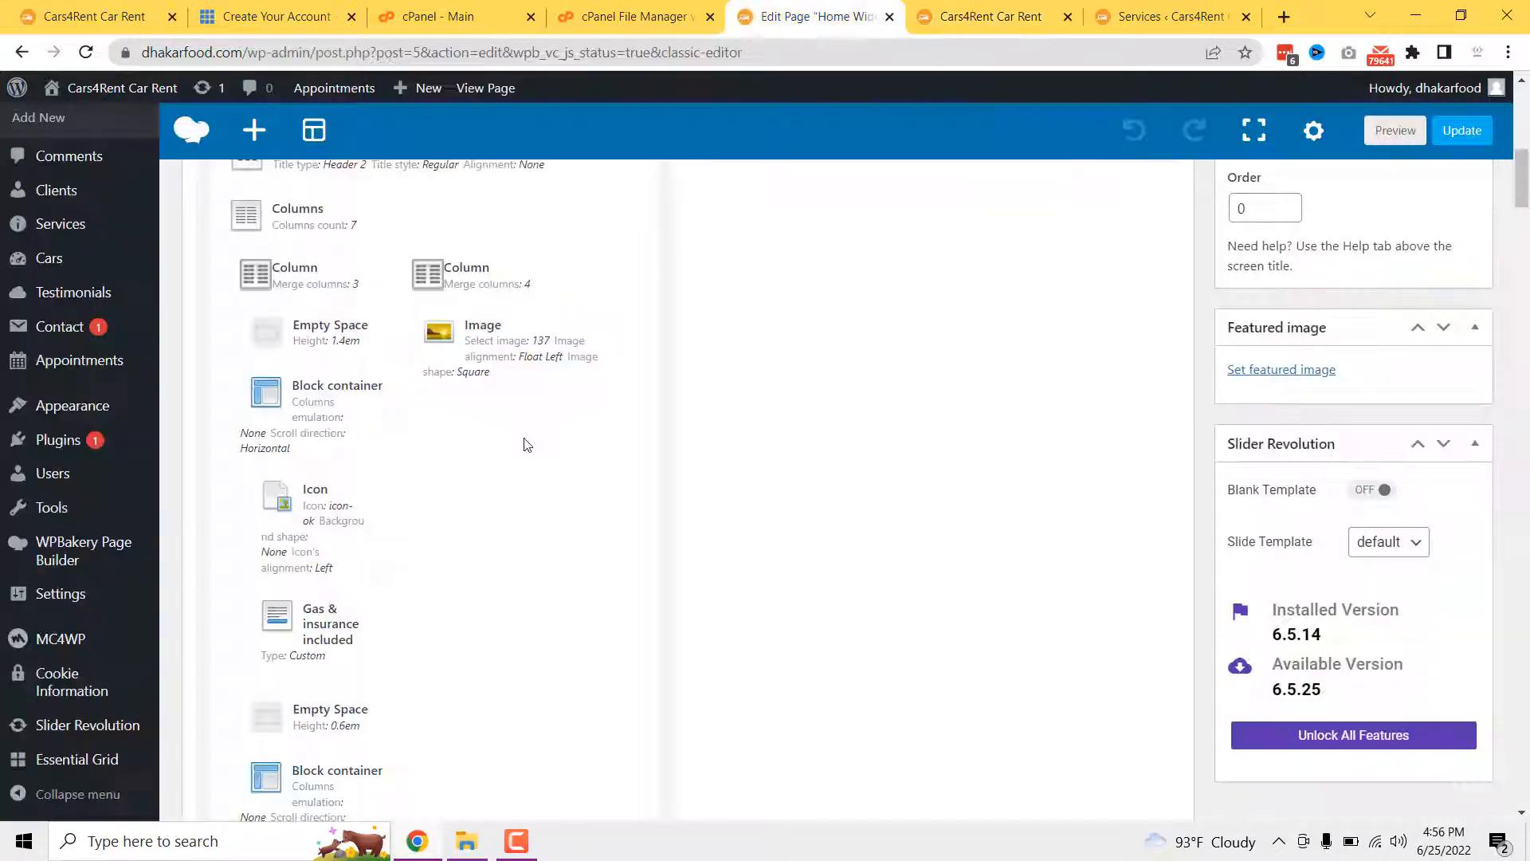
click(813, 16)
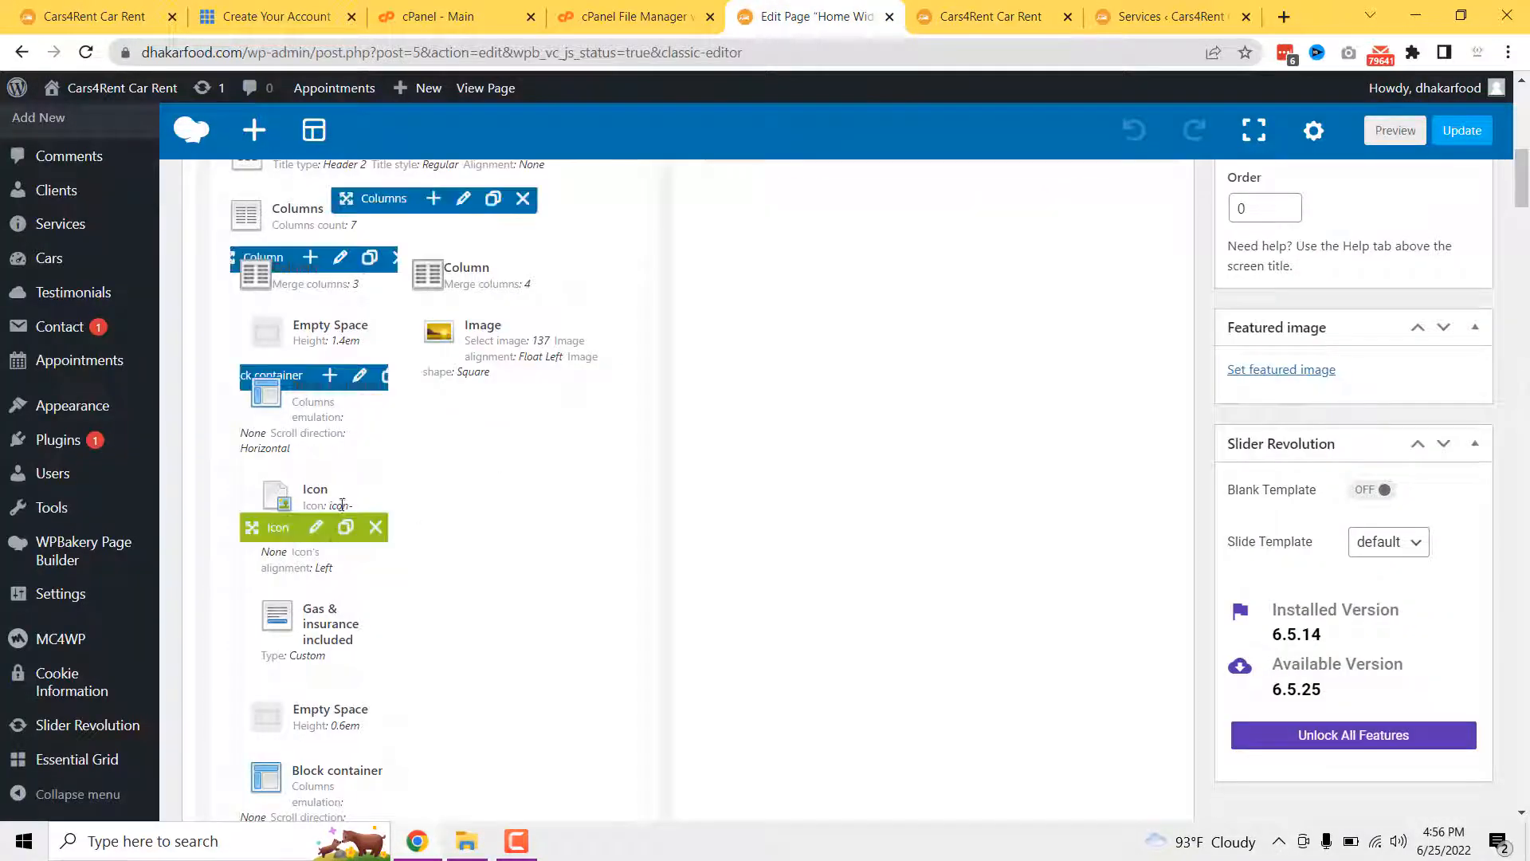
click(338, 632)
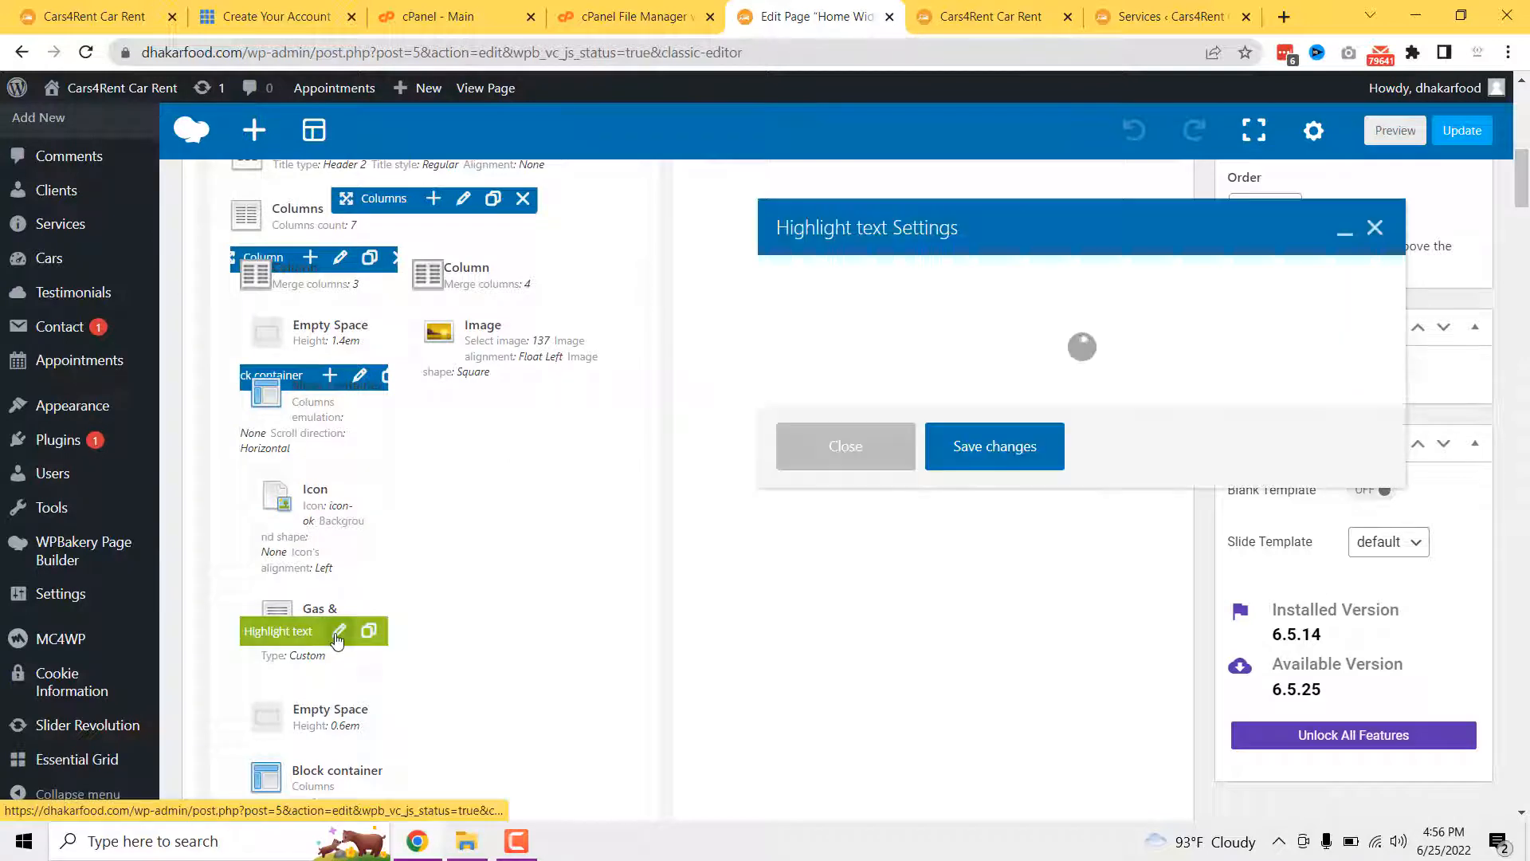
click(990, 16)
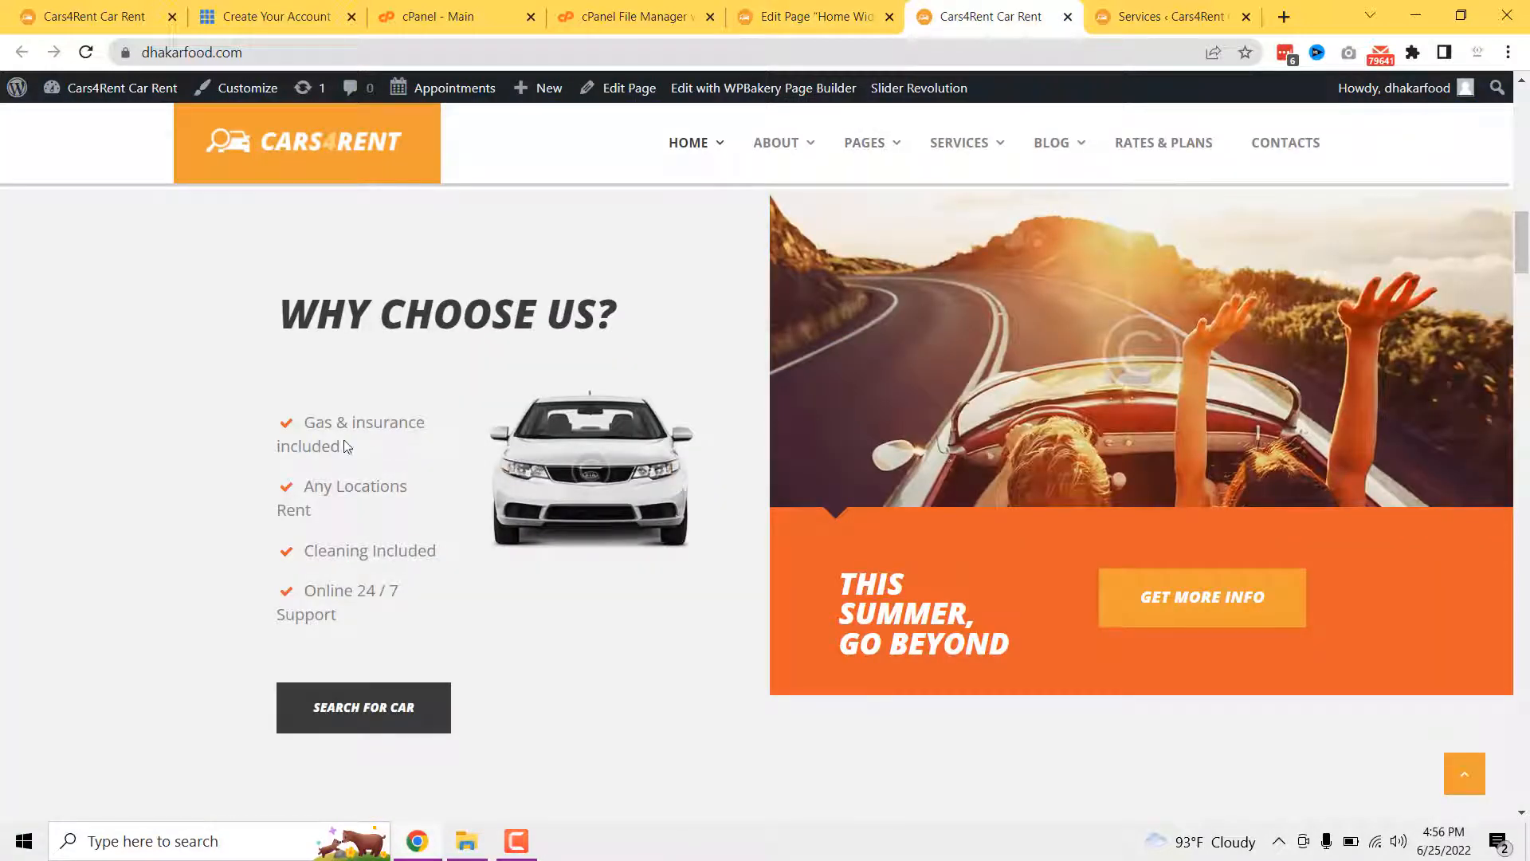
click(864, 15)
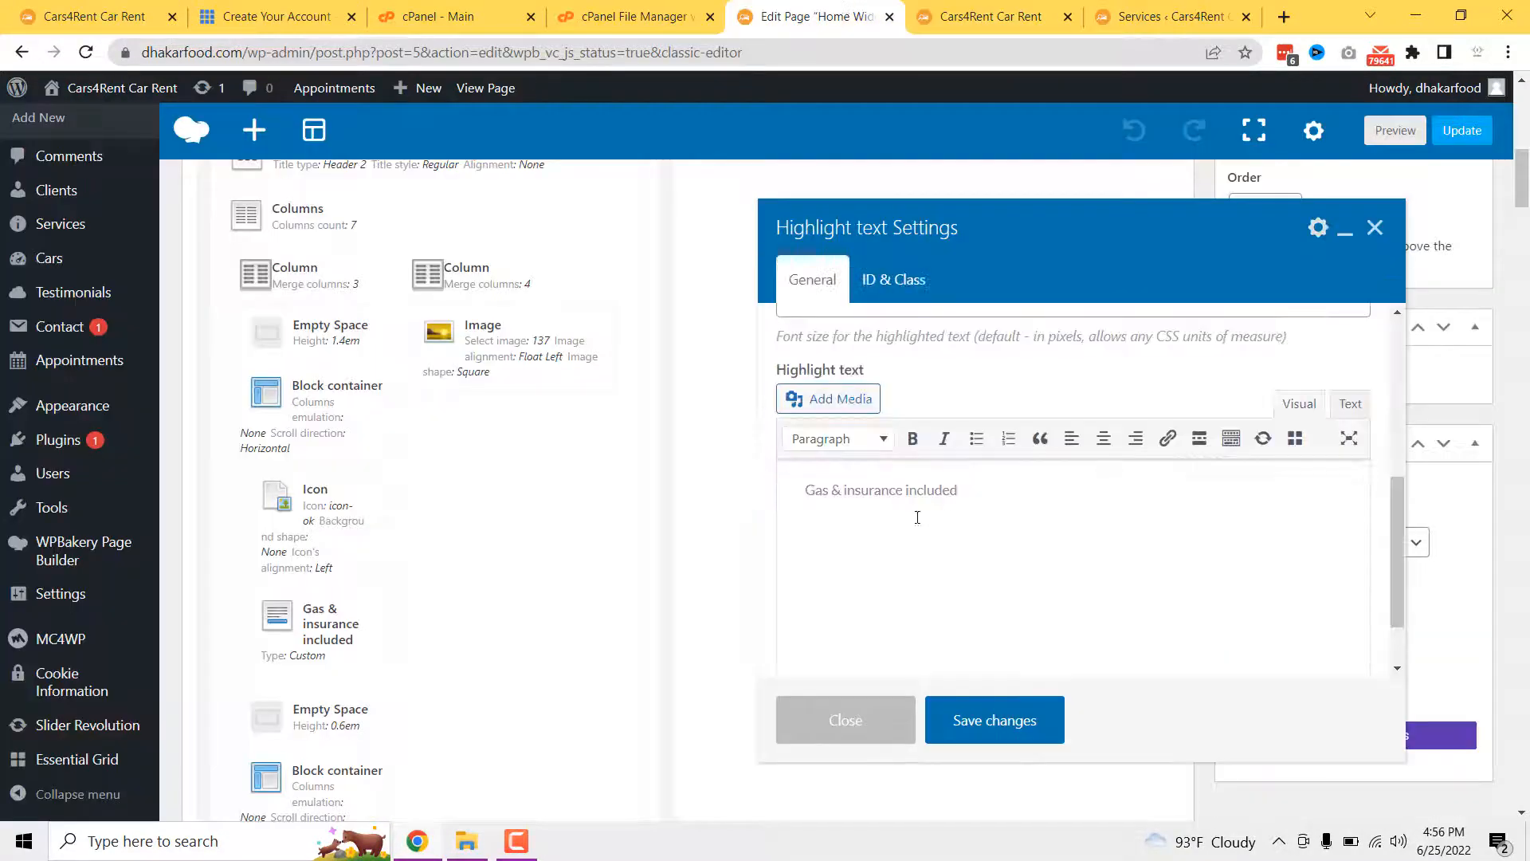
click(879, 697)
- Check the 'Any Locations Rent' text, then scroll the live site down to Meet Our Cars
scroll(518, 606, down, 3)
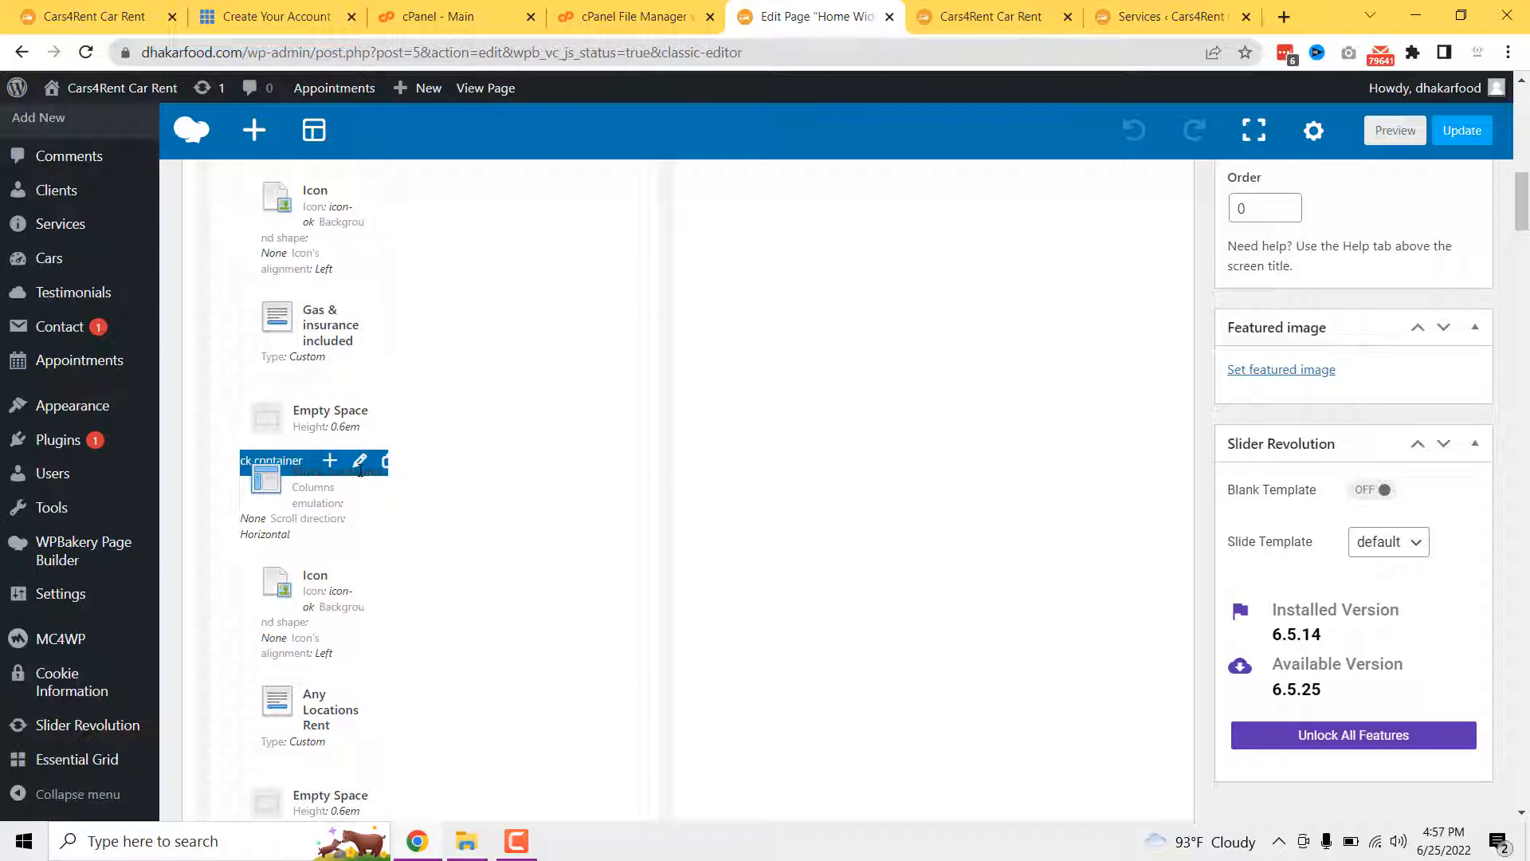
scroll(357, 695, down, 1)
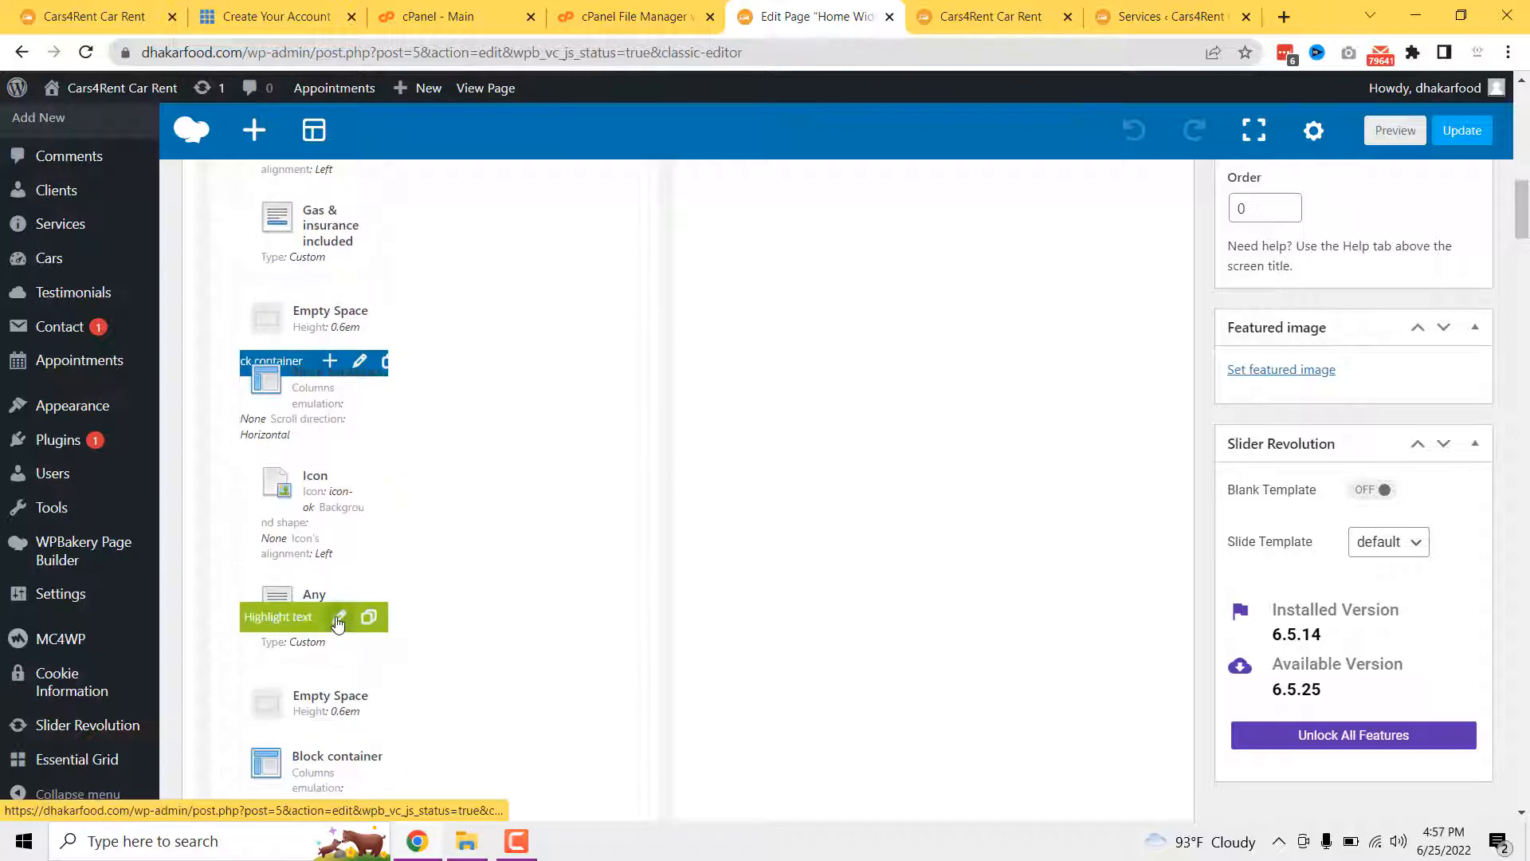
click(980, 17)
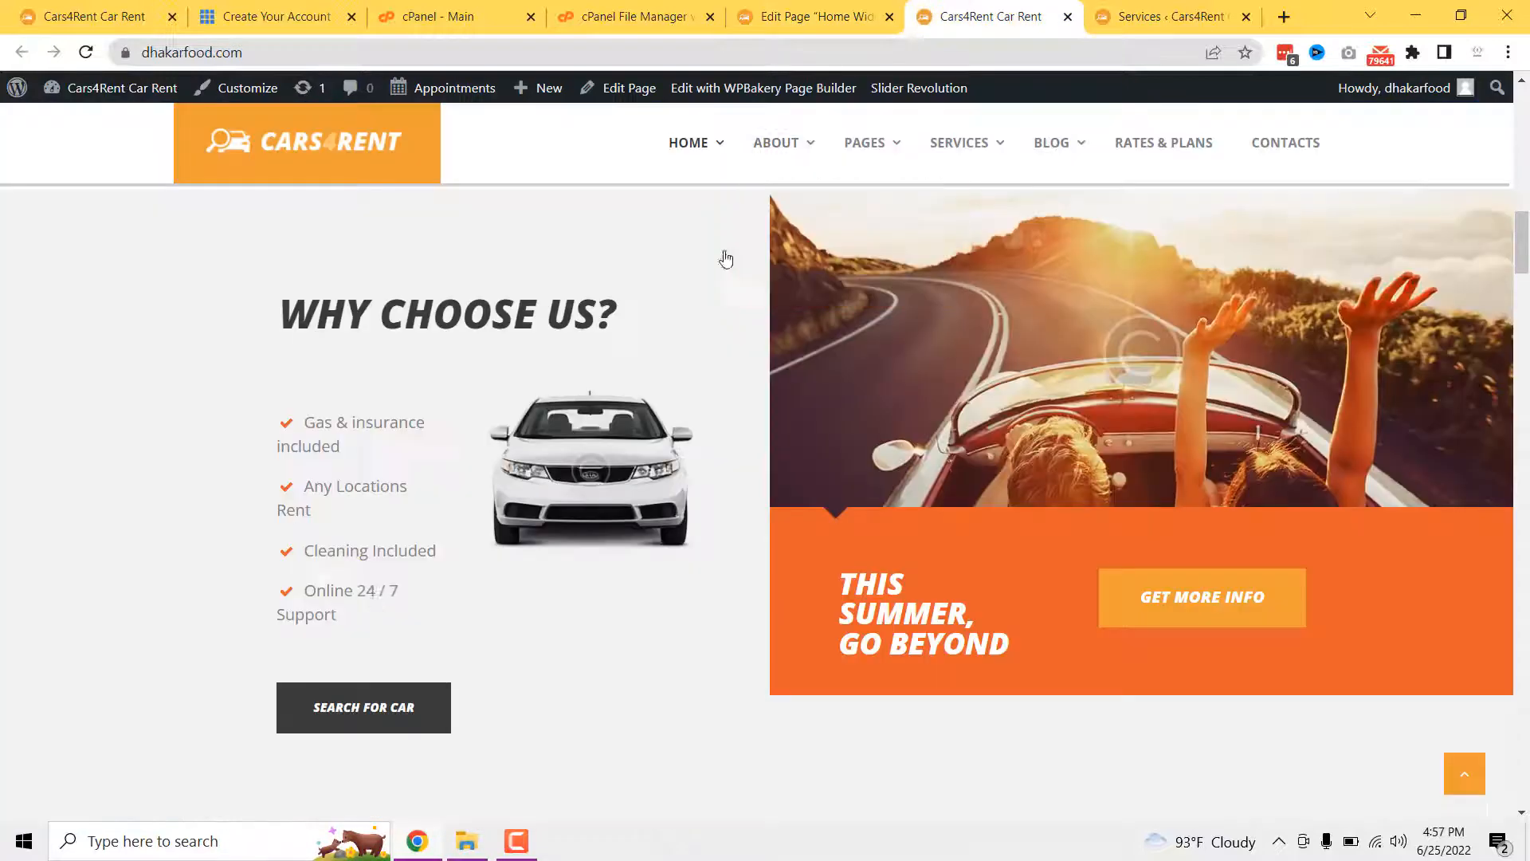
click(848, 9)
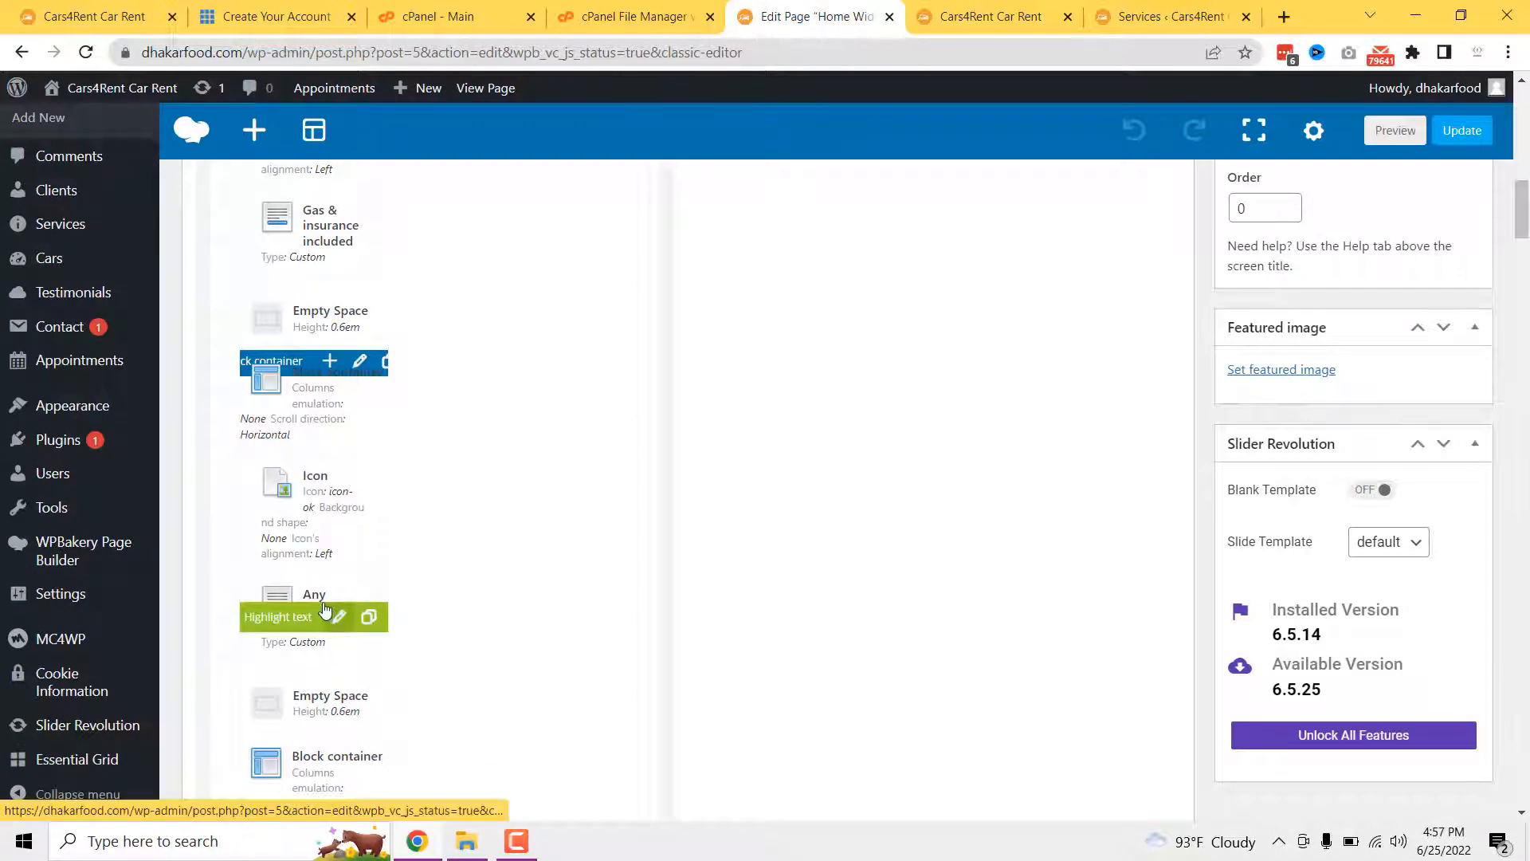
scroll(324, 609, down, 1)
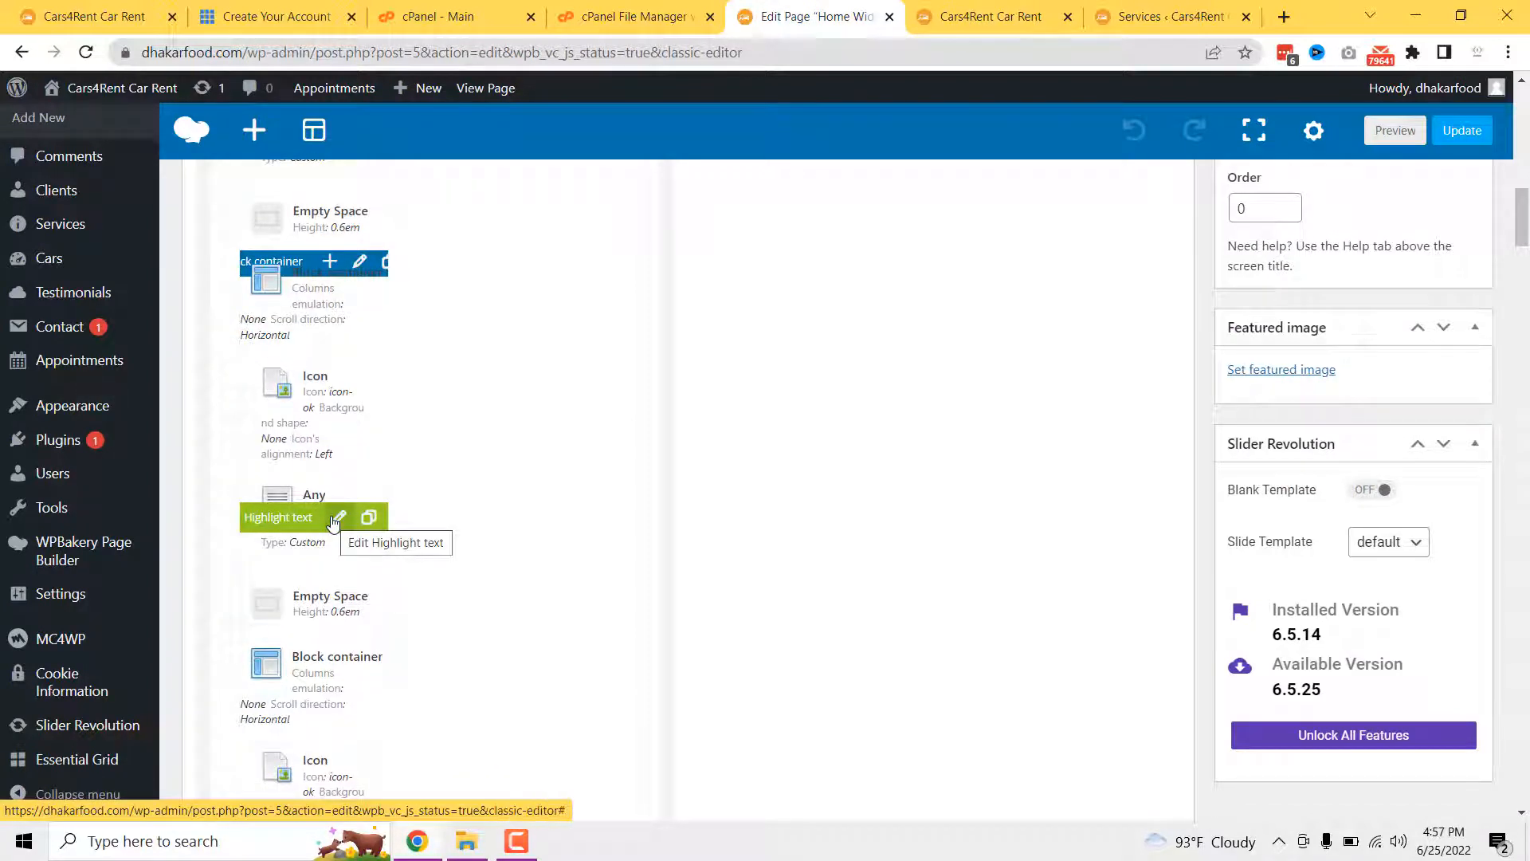
click(336, 519)
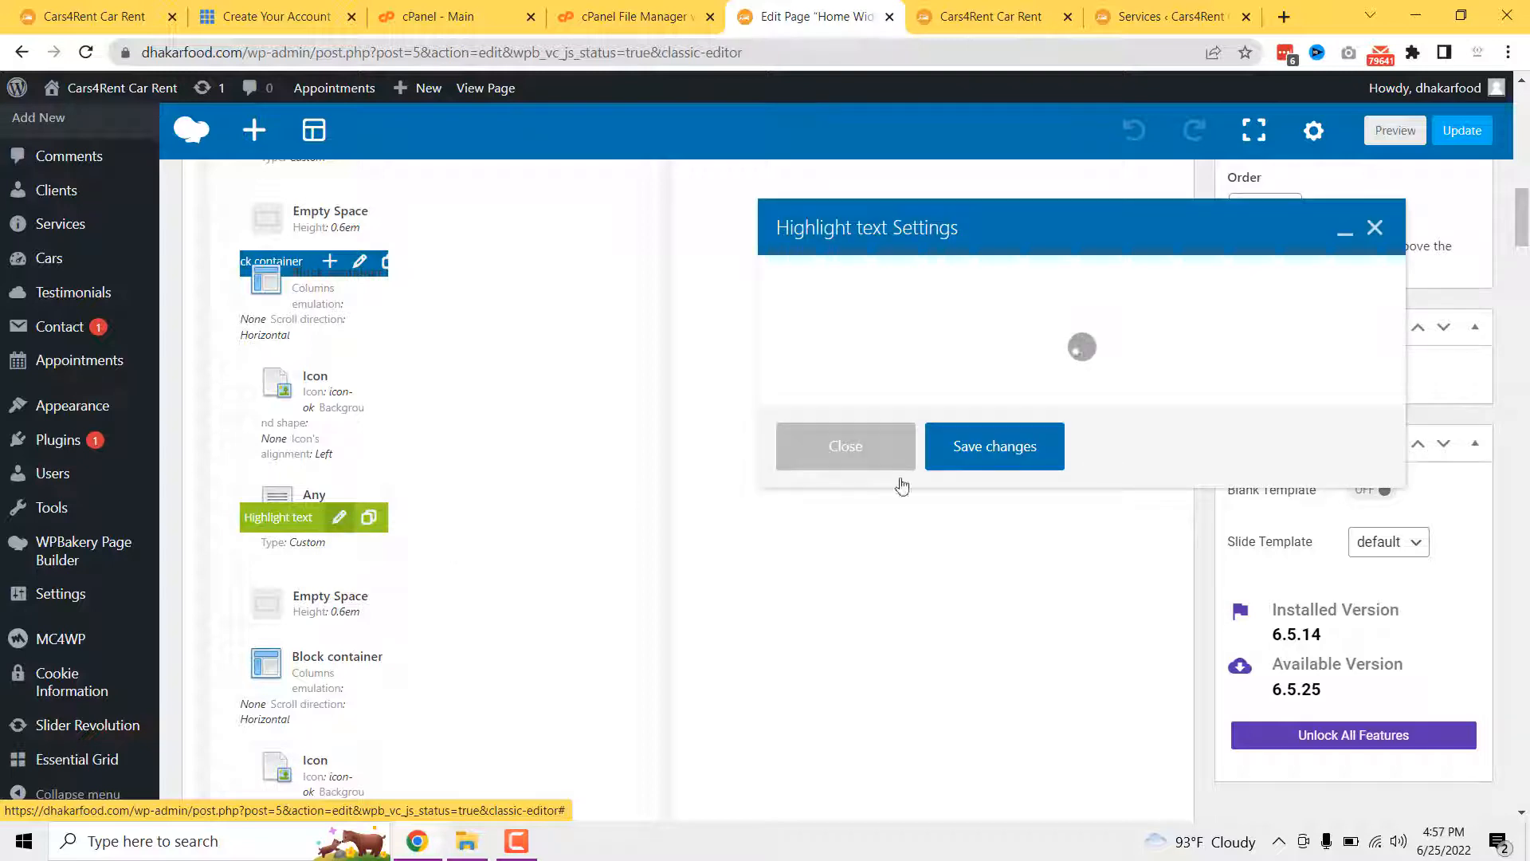
scroll(840, 624, down, 5)
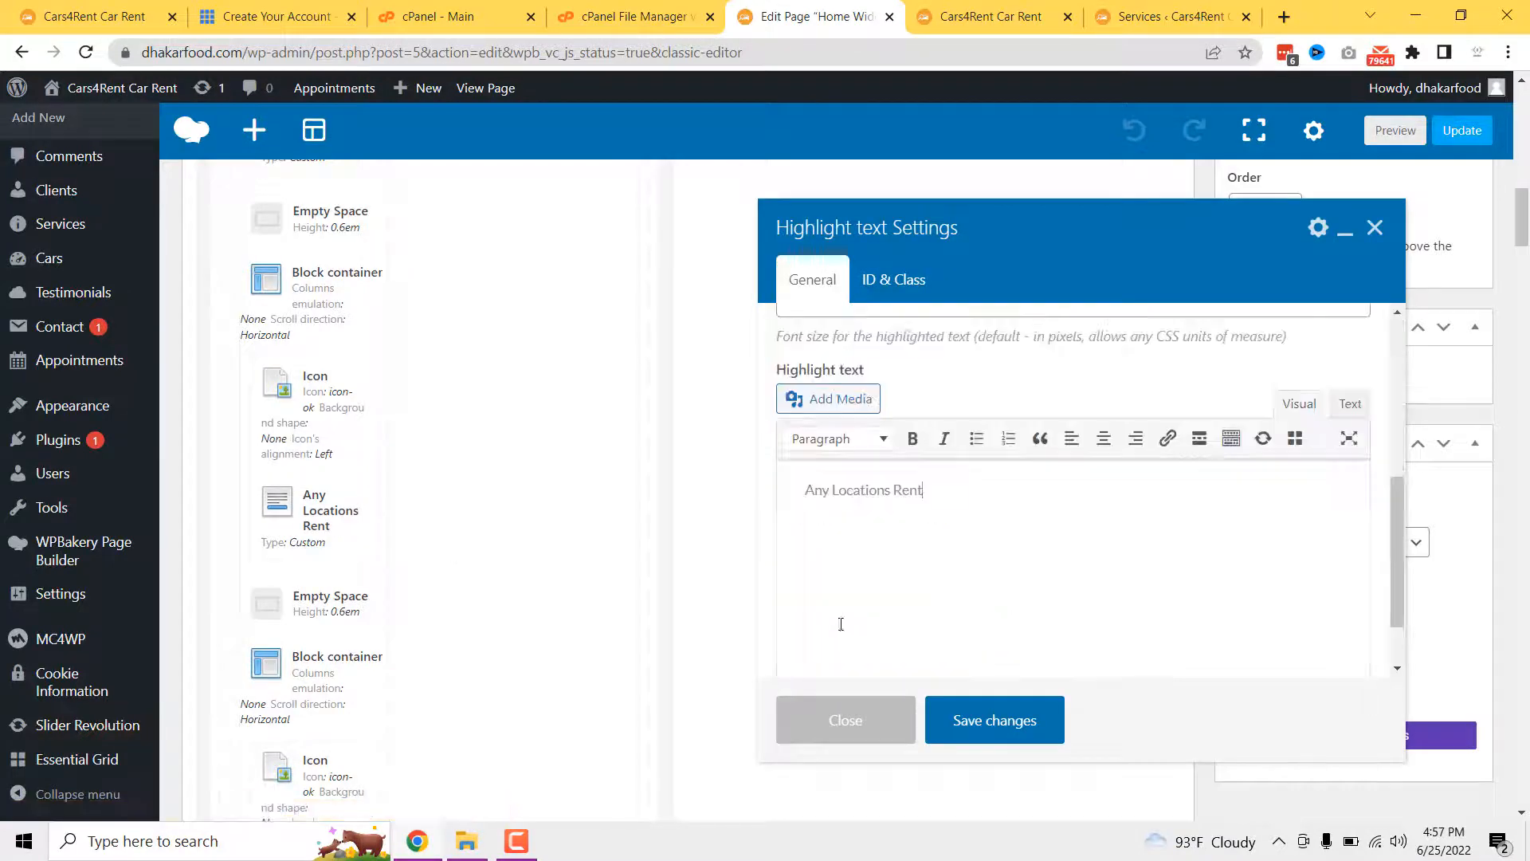
click(885, 746)
click(990, 15)
scroll(717, 558, down, 5)
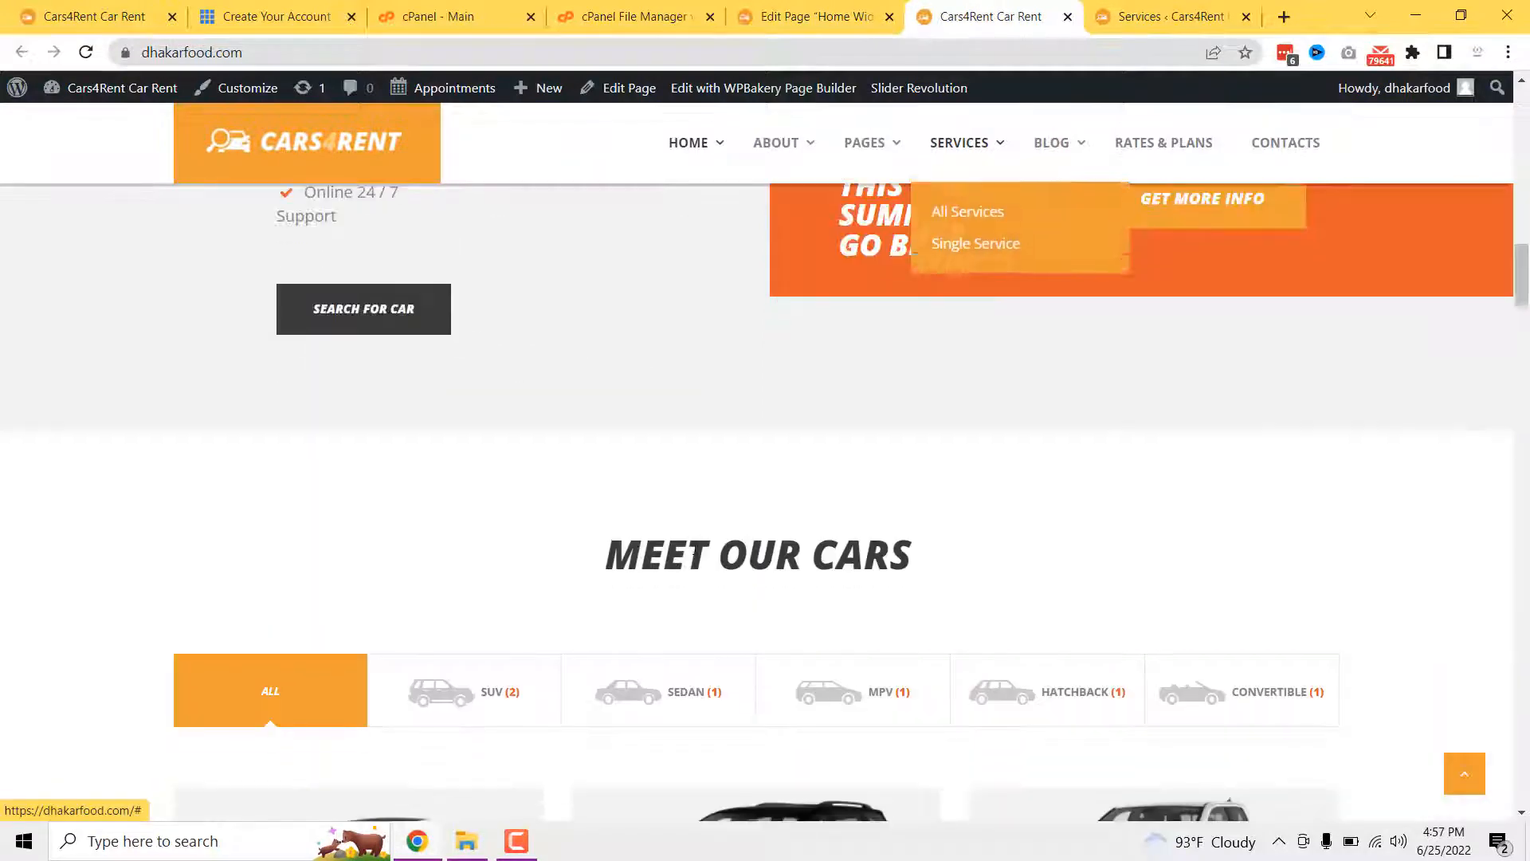
- Open the Meet Our Cars Blogger element's settings and review its General tab
scroll(696, 589, down, 3)
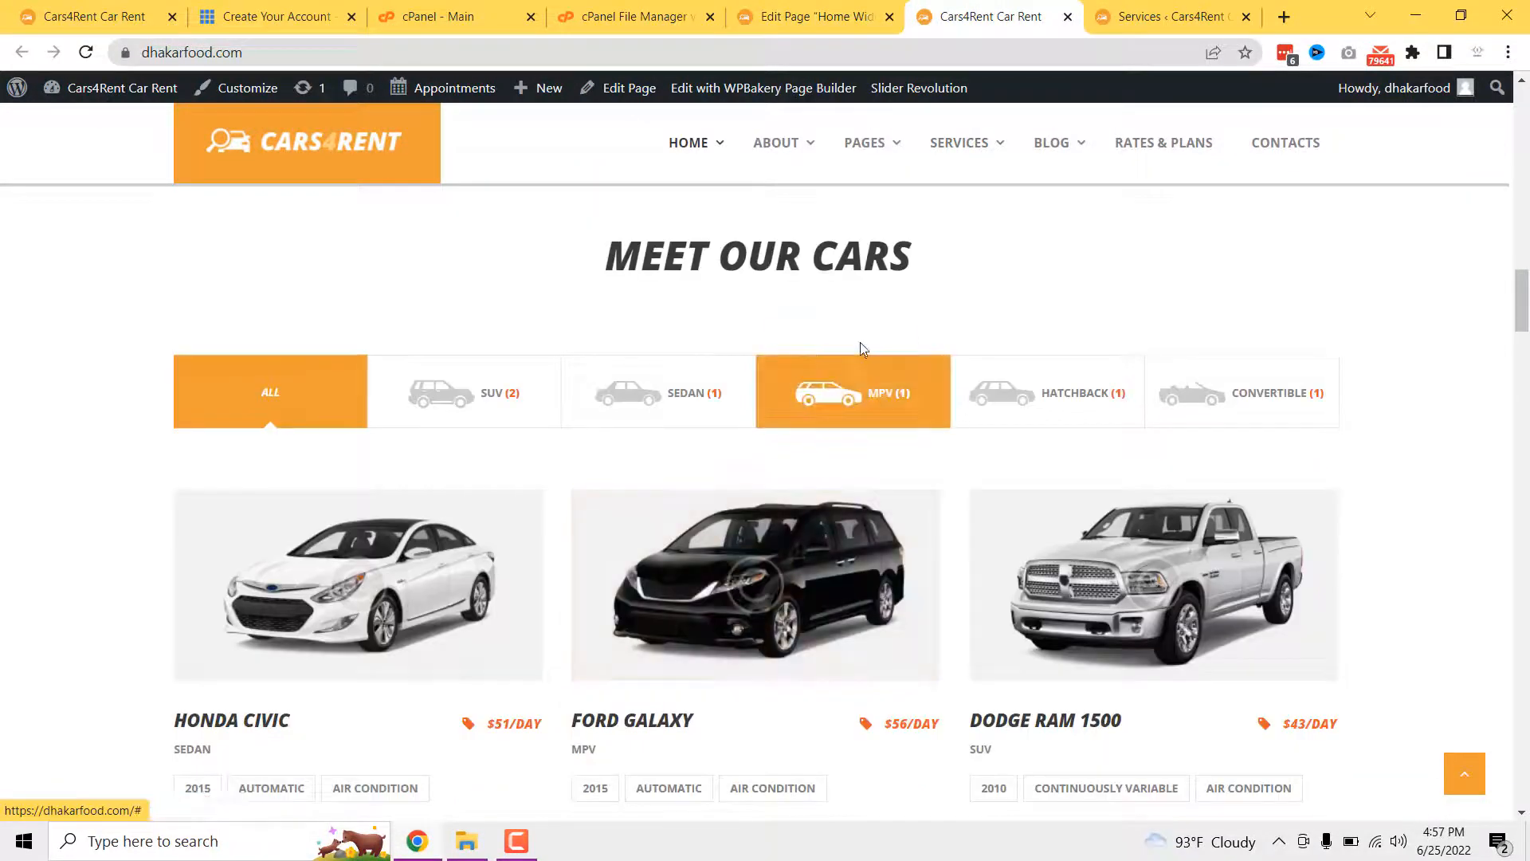
scroll(605, 478, down, 3)
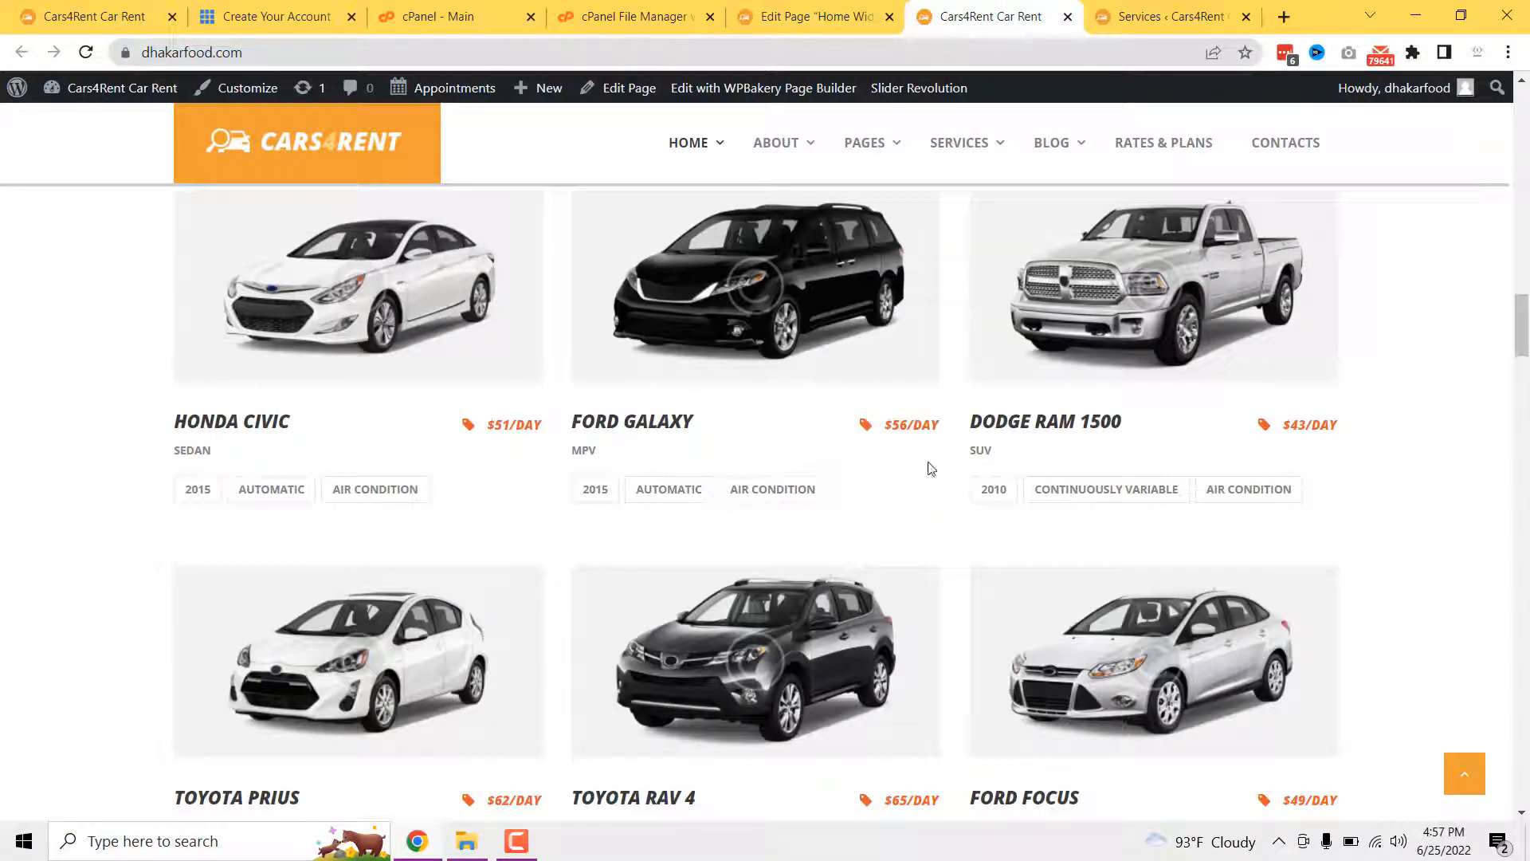
click(785, 15)
scroll(758, 463, down, 8)
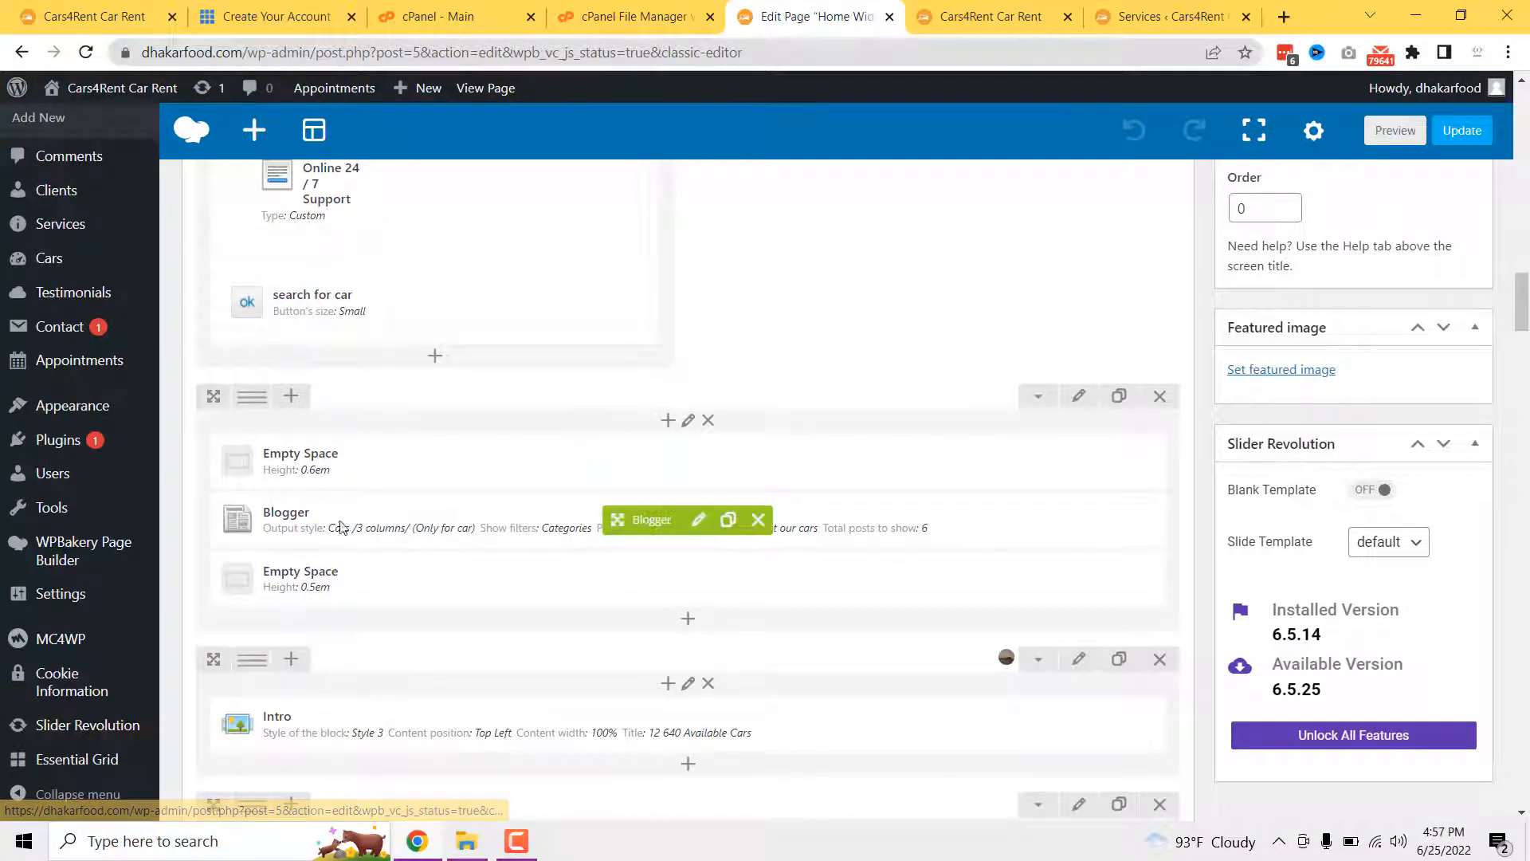
scroll(686, 478, down, 1)
mouse_move(697, 429)
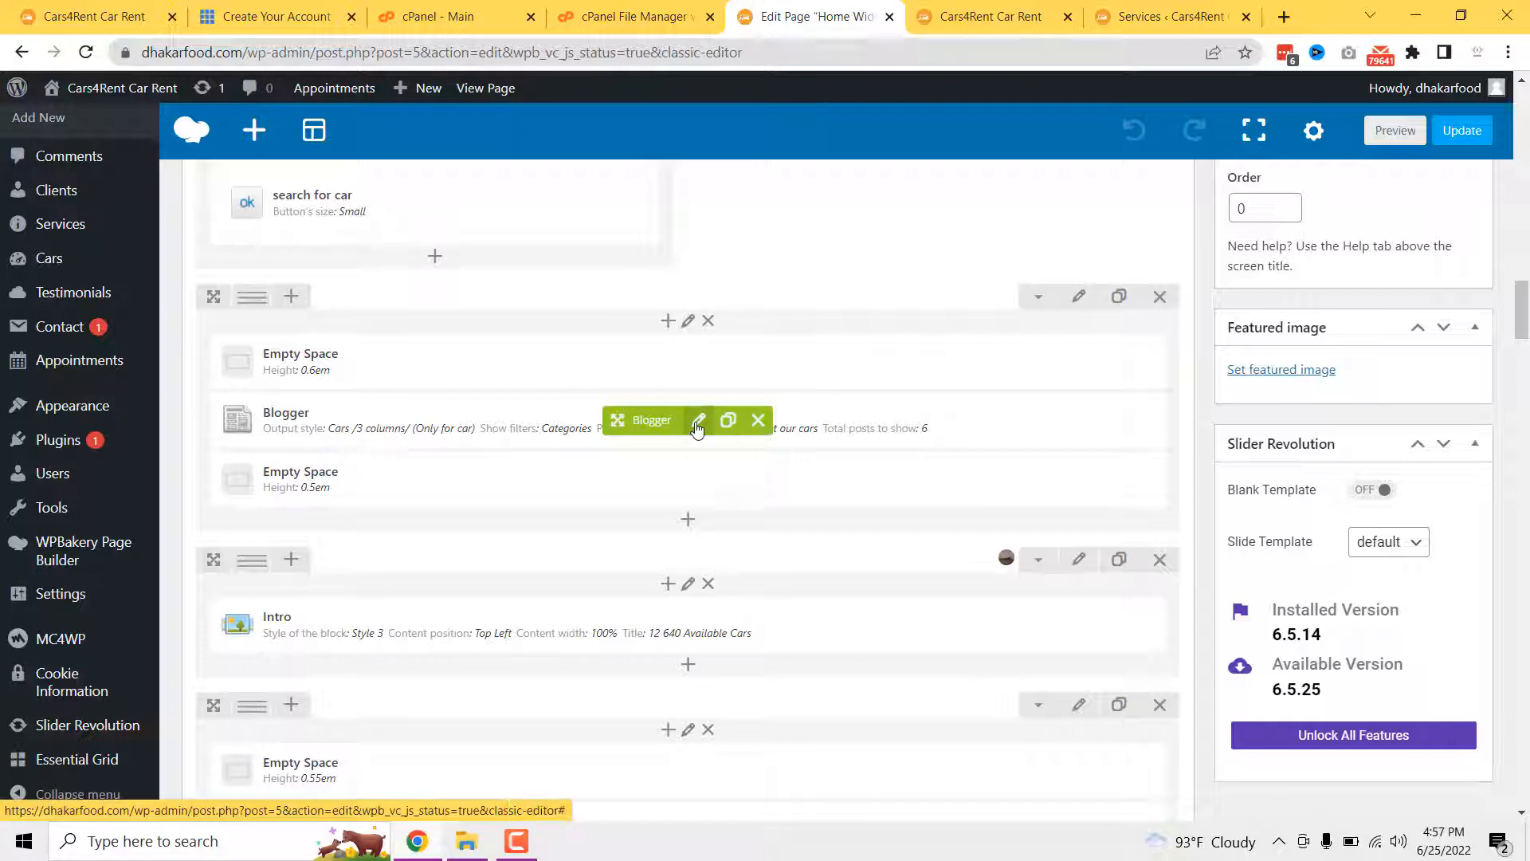
click(697, 429)
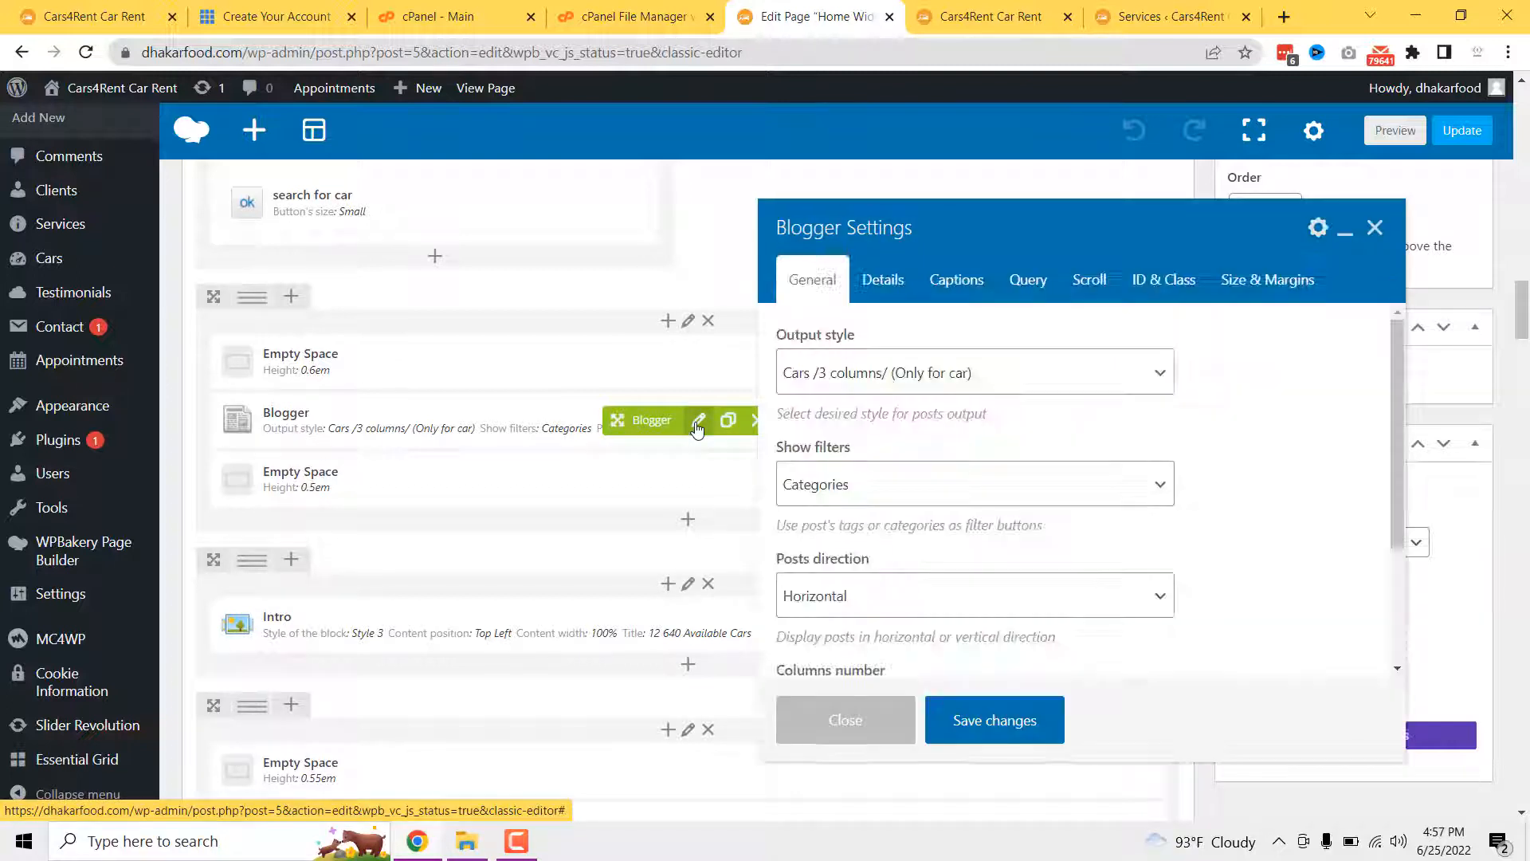
scroll(899, 477, down, 5)
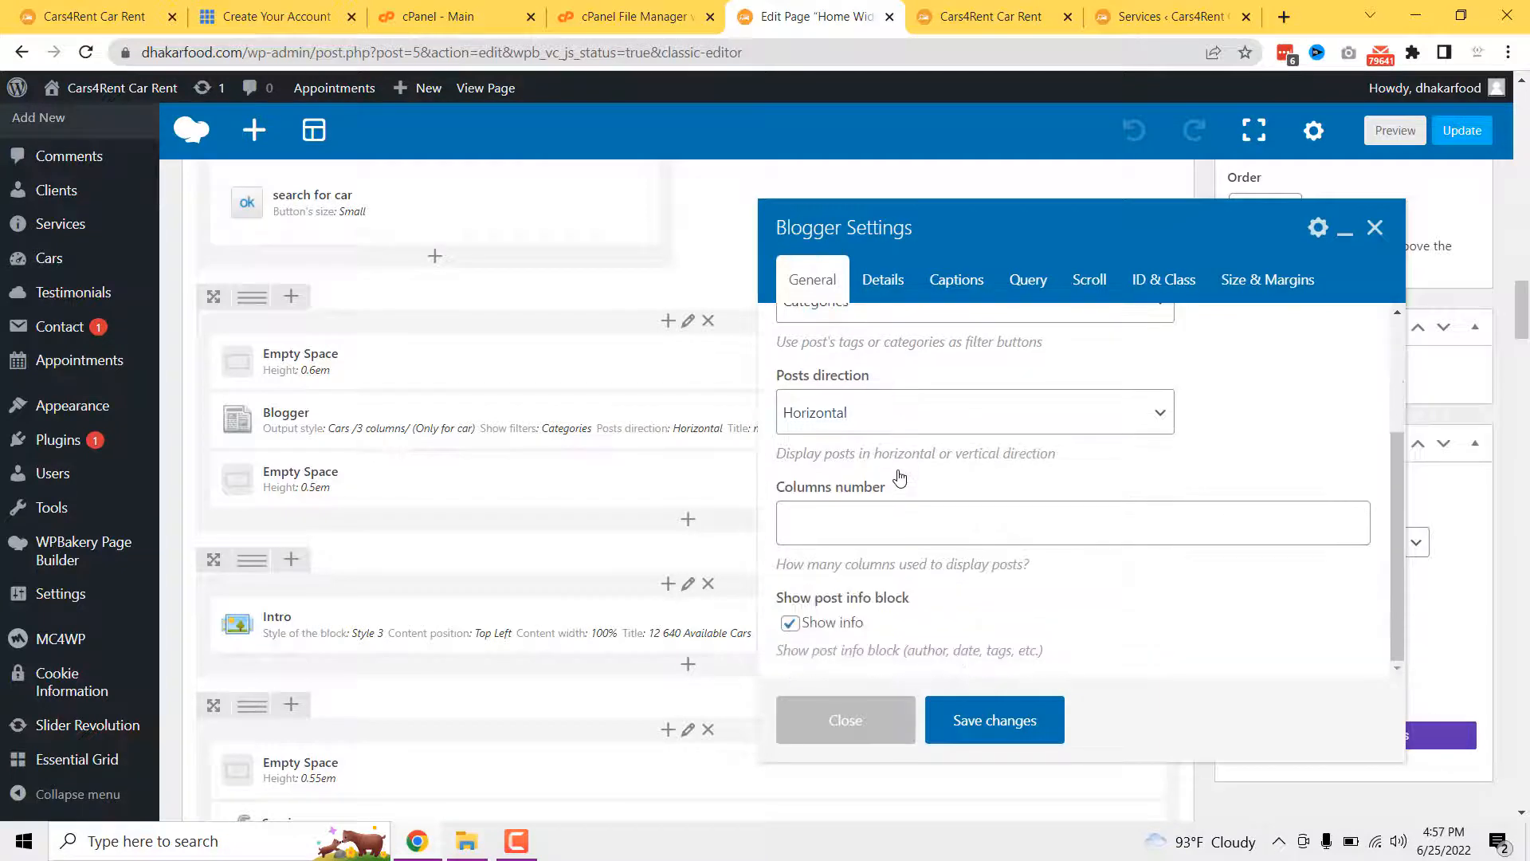
scroll(899, 477, up, 5)
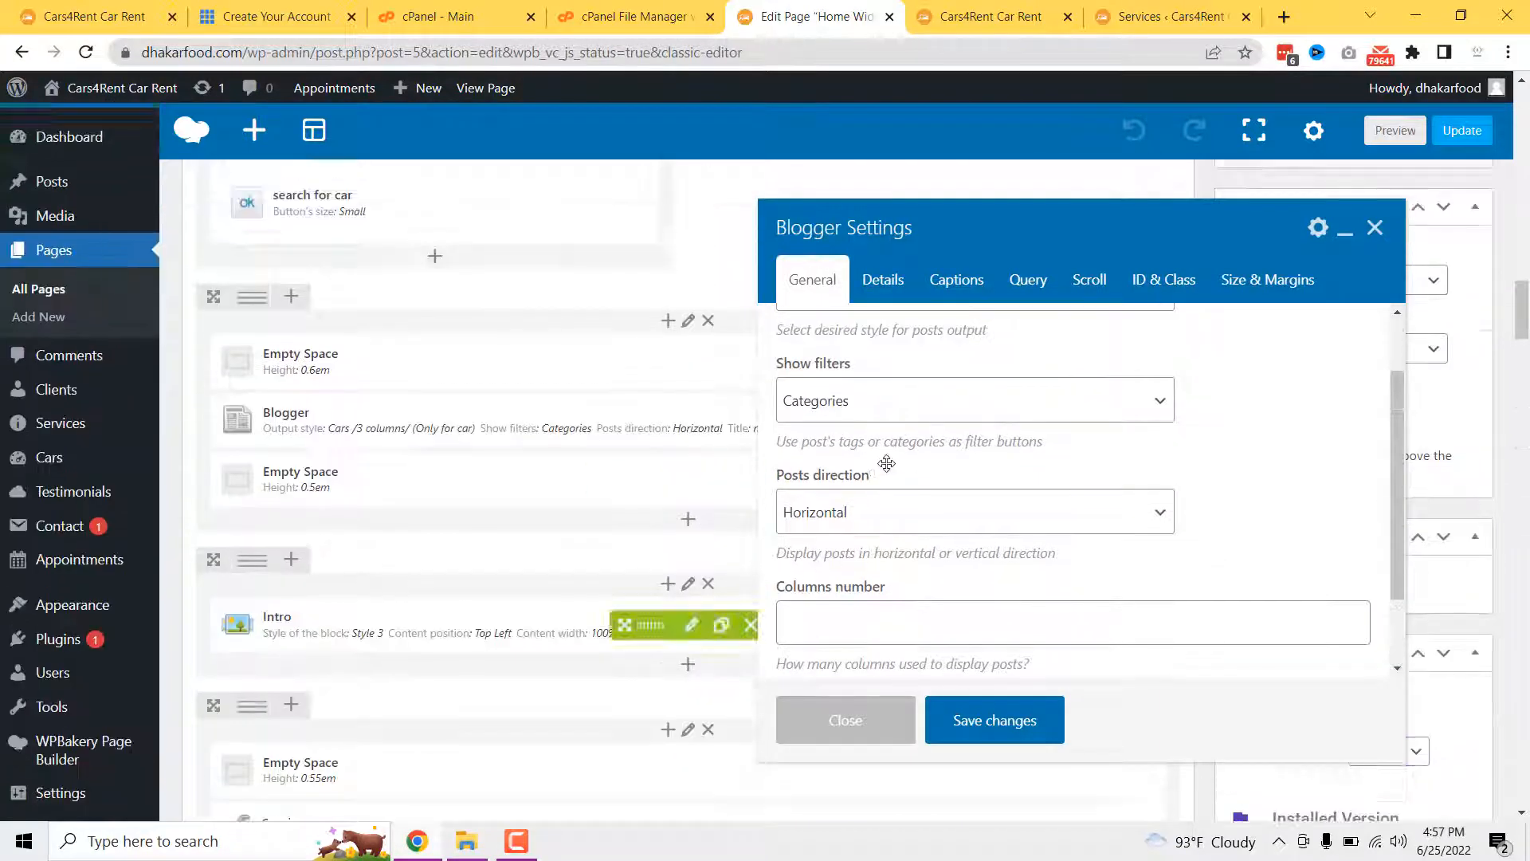
- Review the Details, Captions and Query tabs: 6 posts ordered by date descending
click(883, 280)
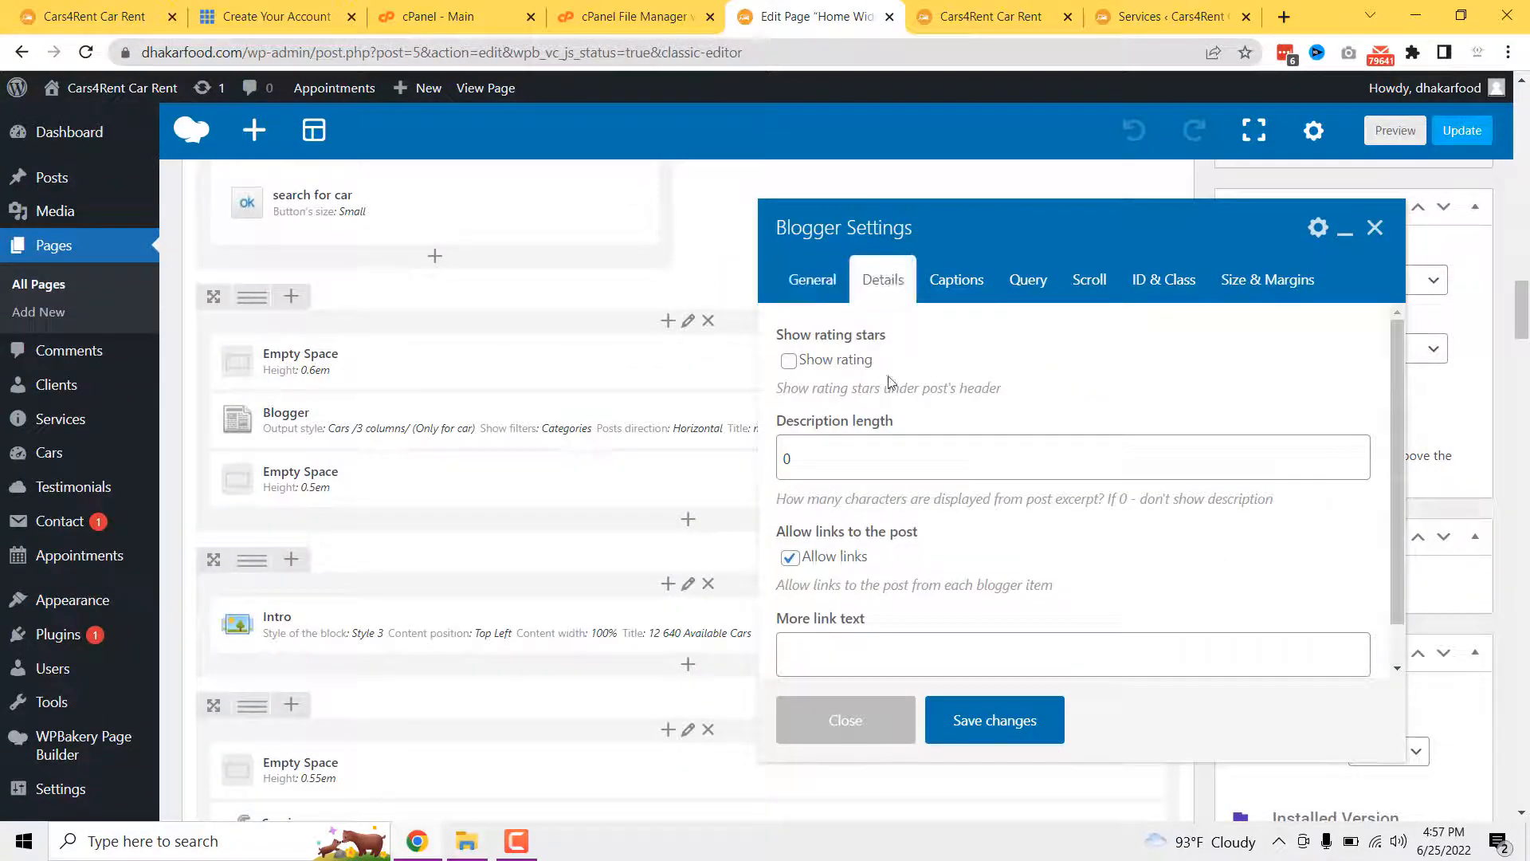
scroll(888, 434, down, 1)
click(956, 279)
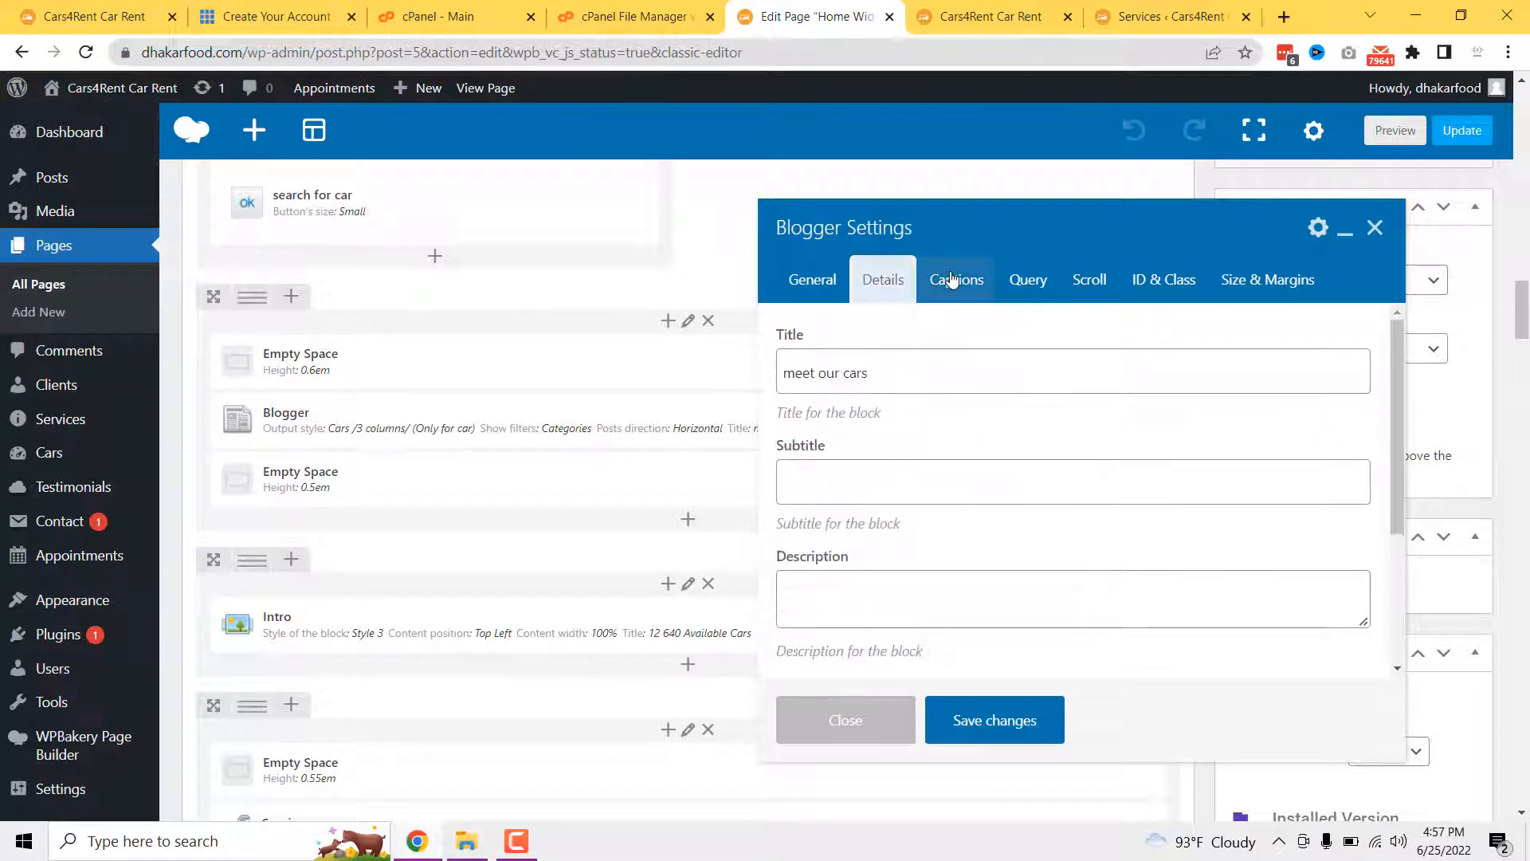
click(1031, 283)
scroll(852, 411, down, 3)
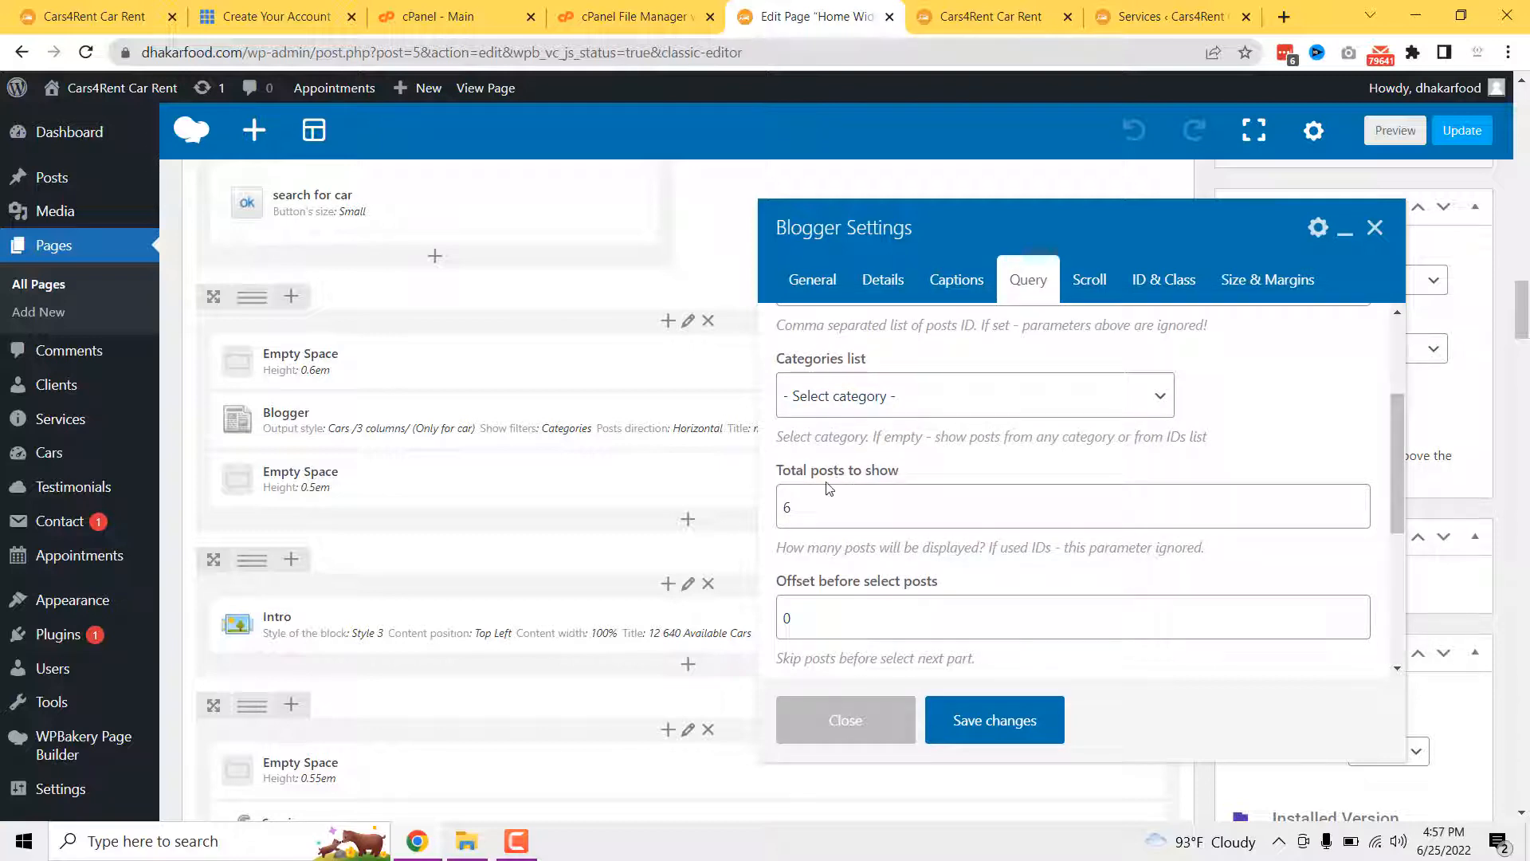
scroll(899, 484, down, 3)
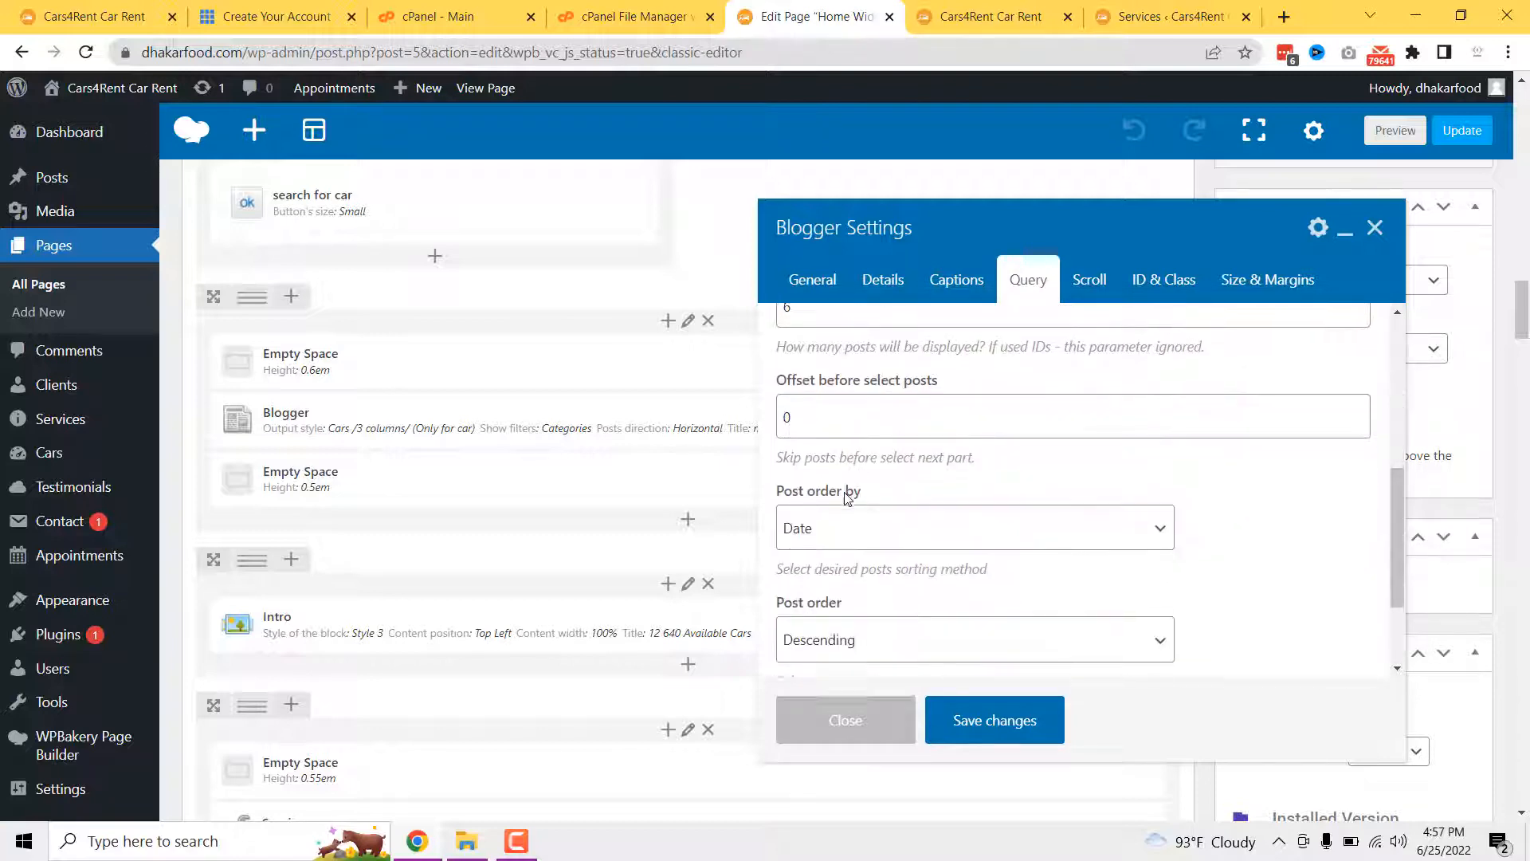
scroll(849, 510, down, 2)
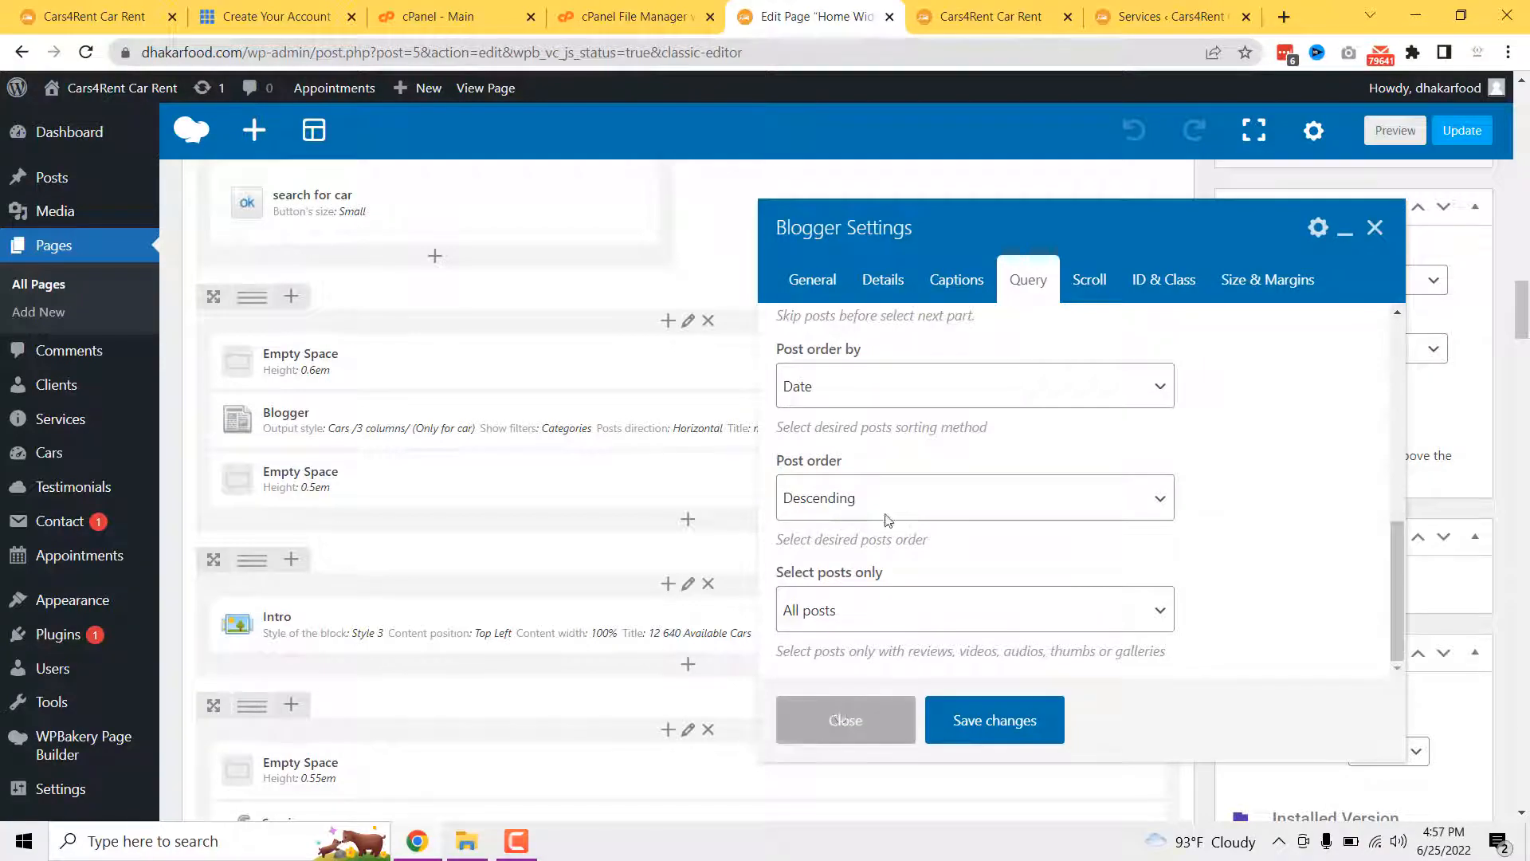
- Compare against the six car cards in the live site's grid
key(ctrl+Tab)
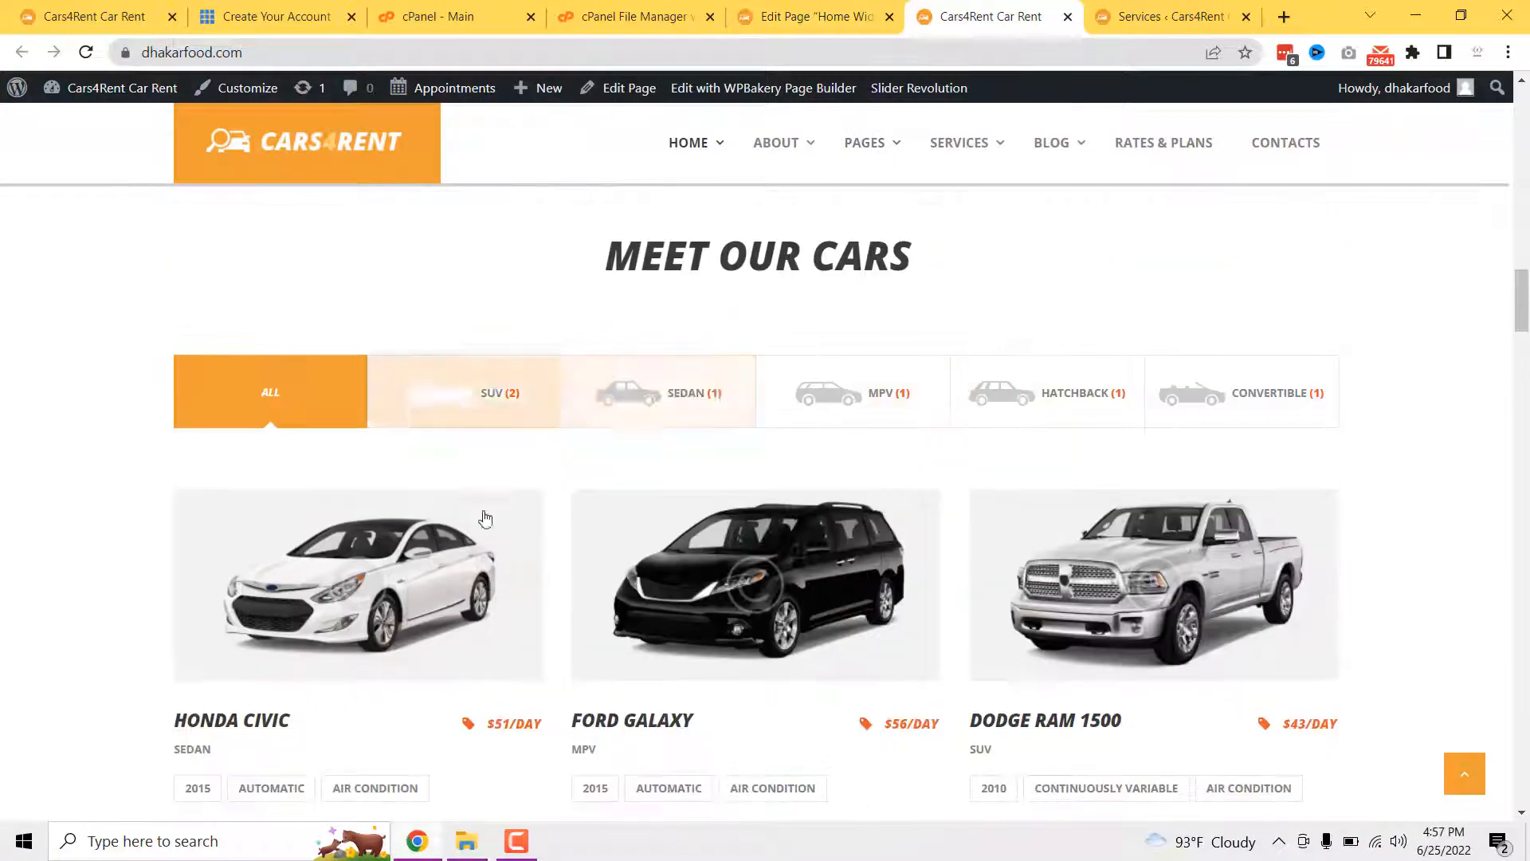
scroll(796, 494, down, 5)
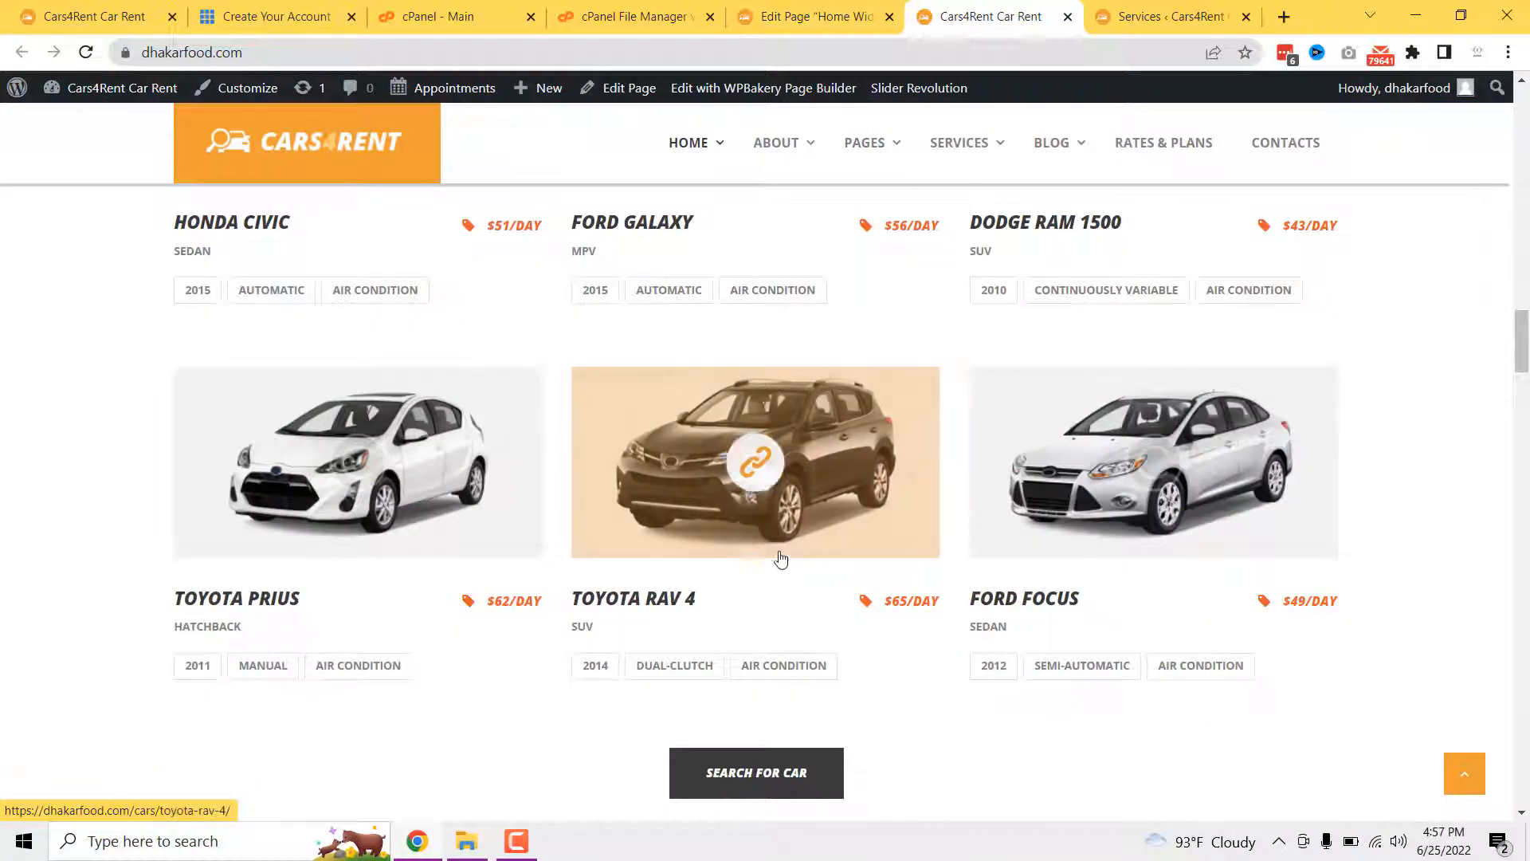
scroll(779, 557, up, 7)
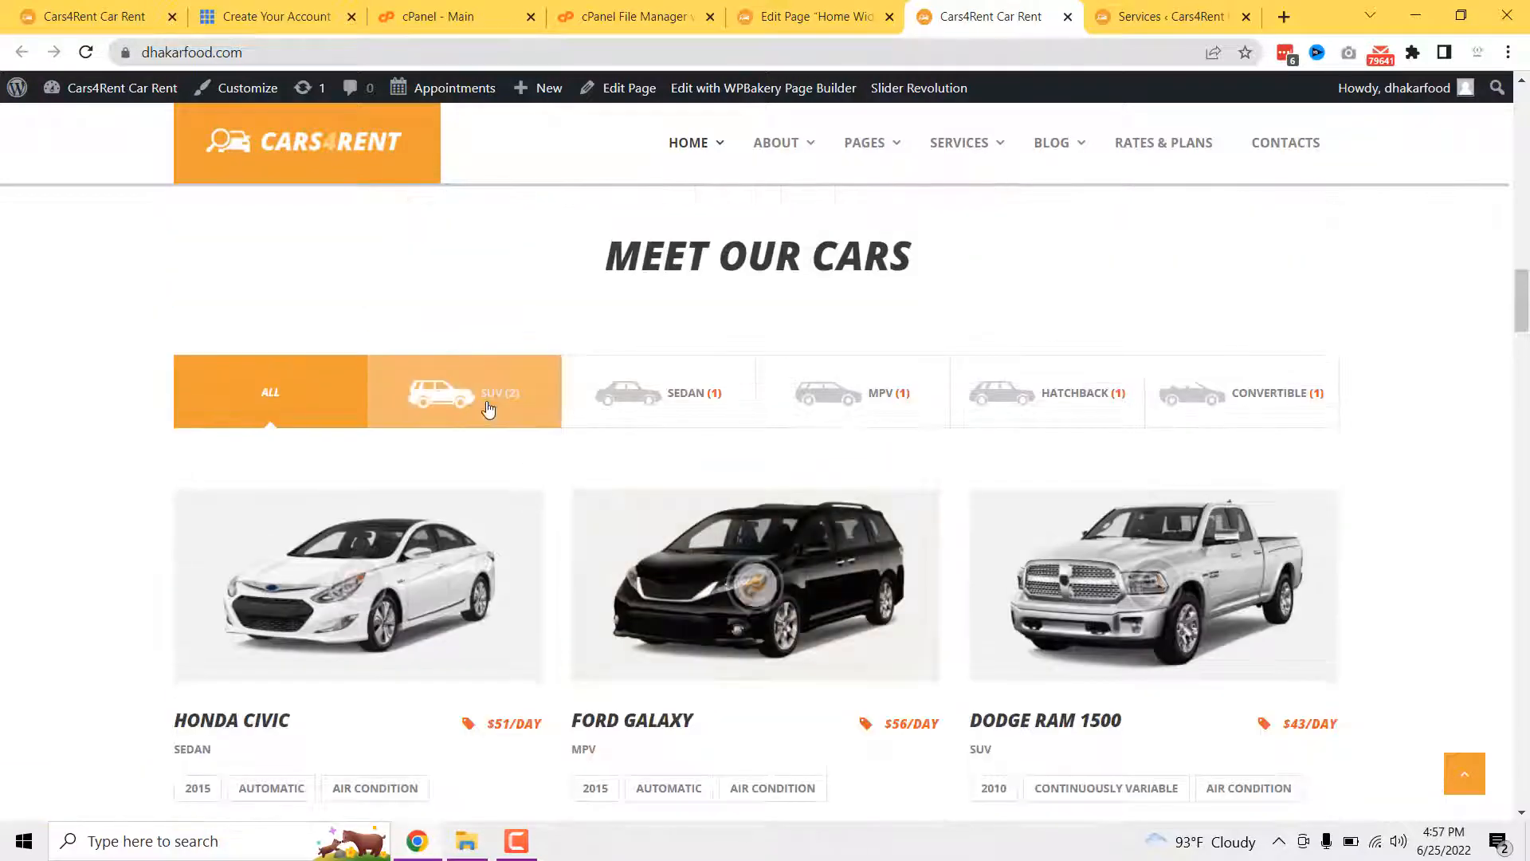
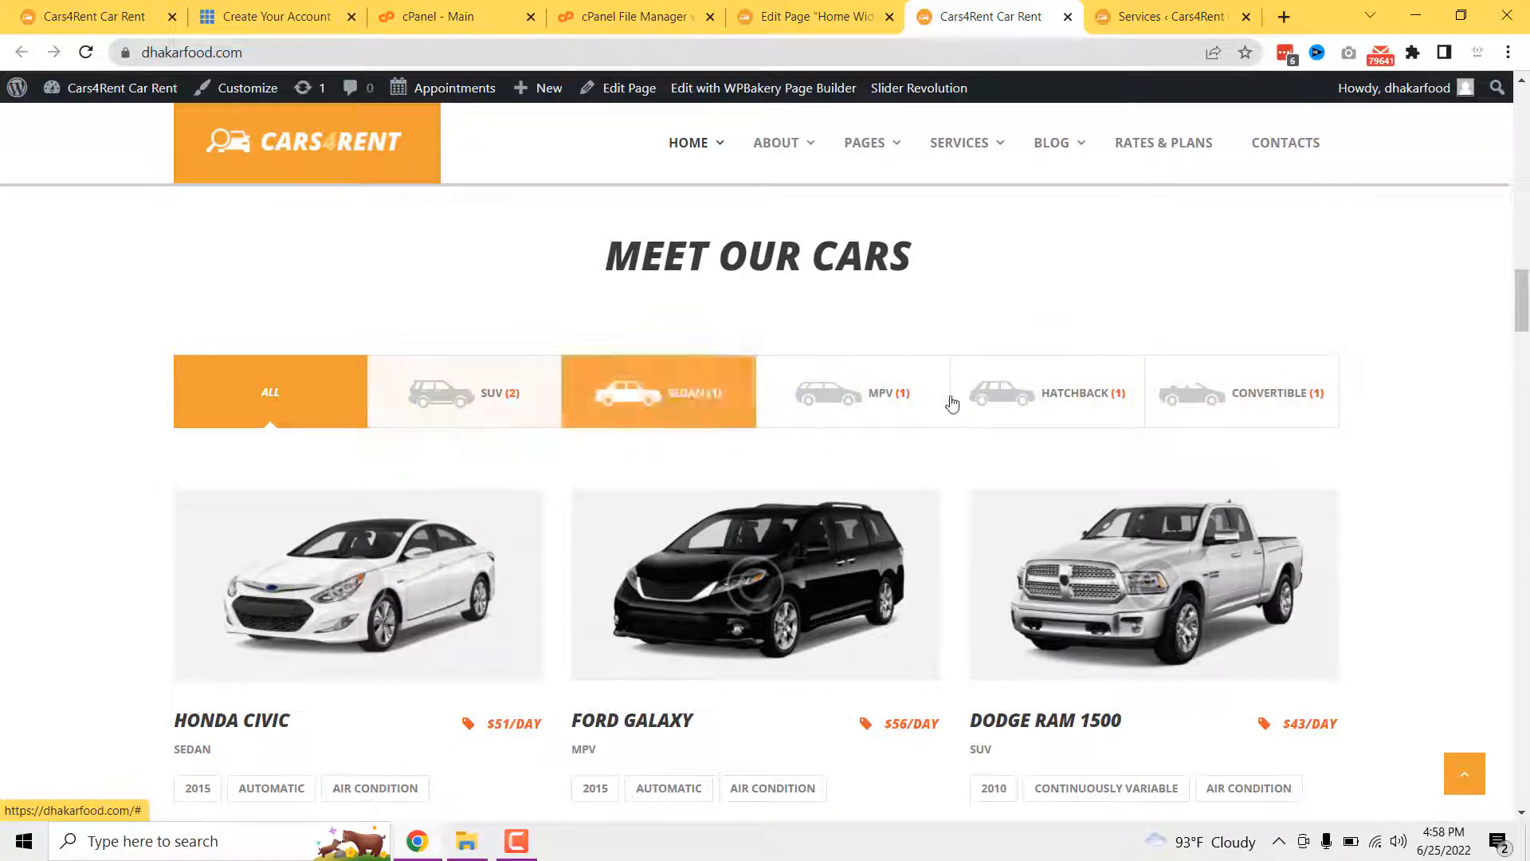
- Scroll the live Meet Our Cars grid once more, then return to the Home page's WPBakery editor
scroll(773, 513, down, 5)
scroll(658, 596, down, 10)
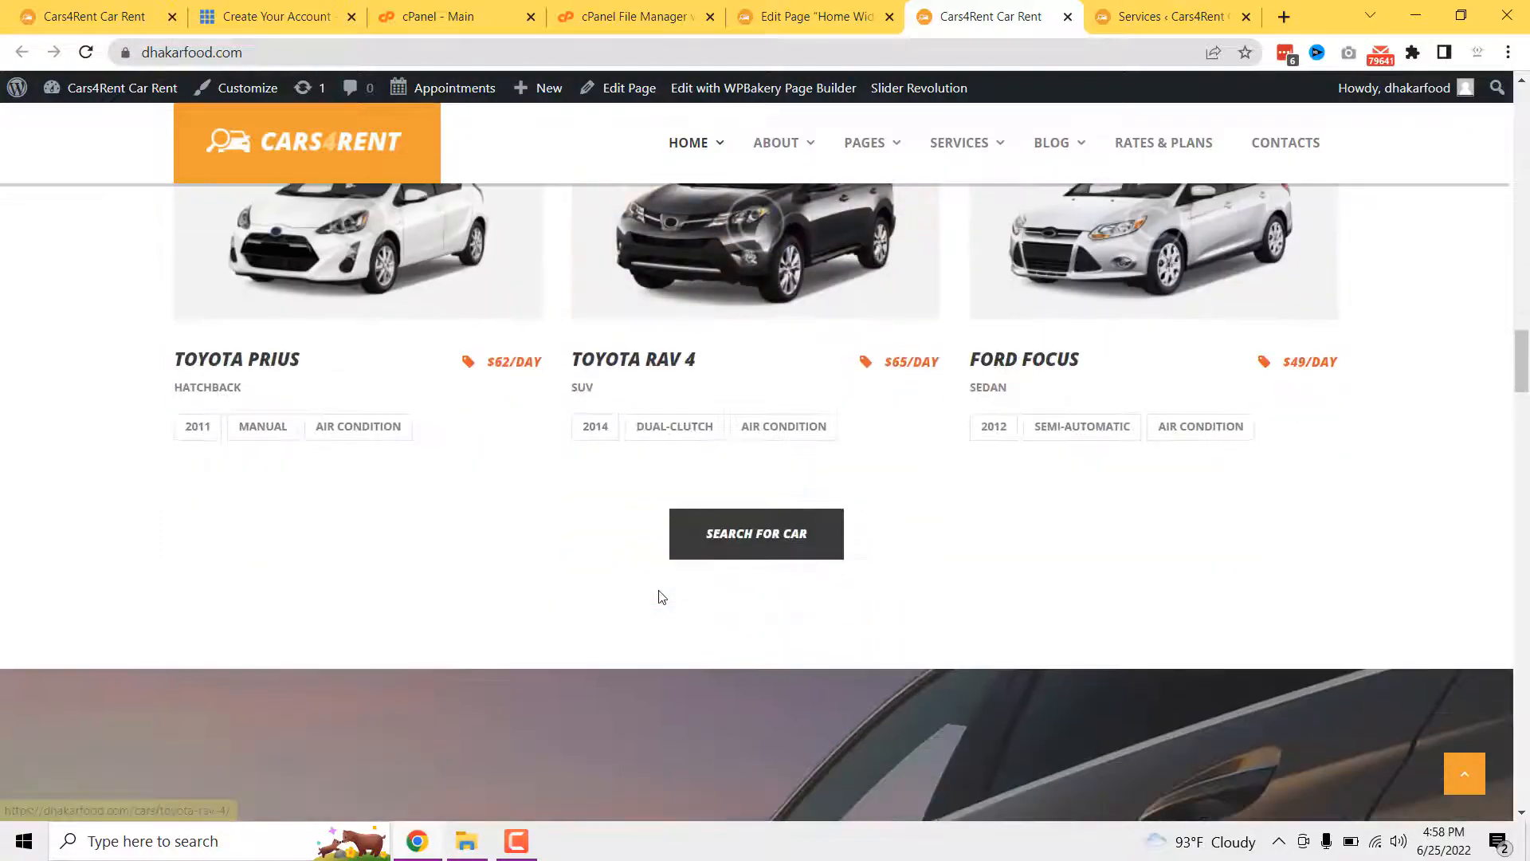
scroll(360, 390, up, 2)
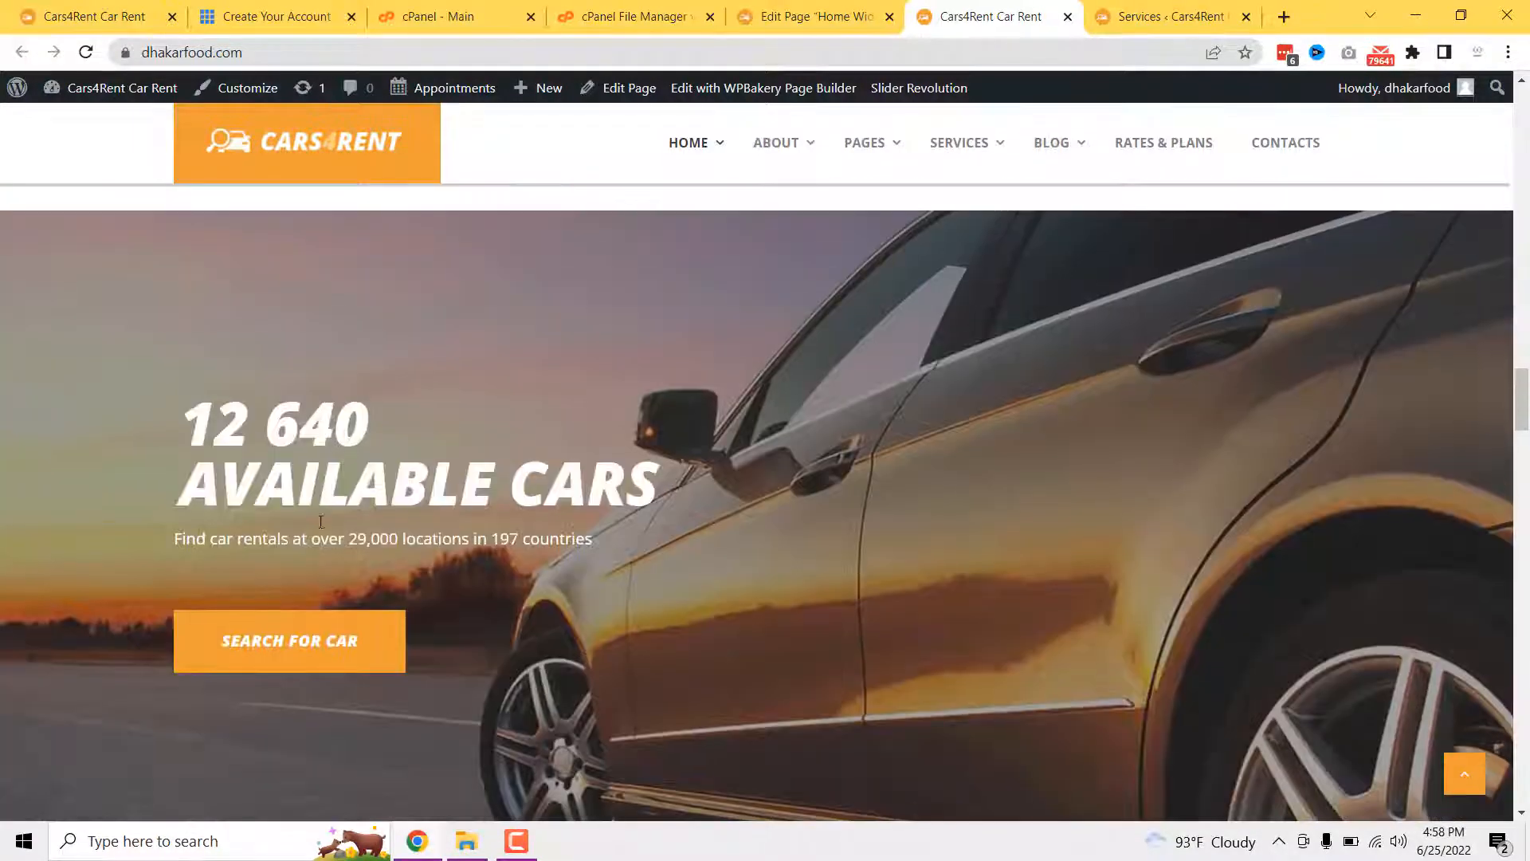
scroll(447, 592, down, 2)
click(785, 16)
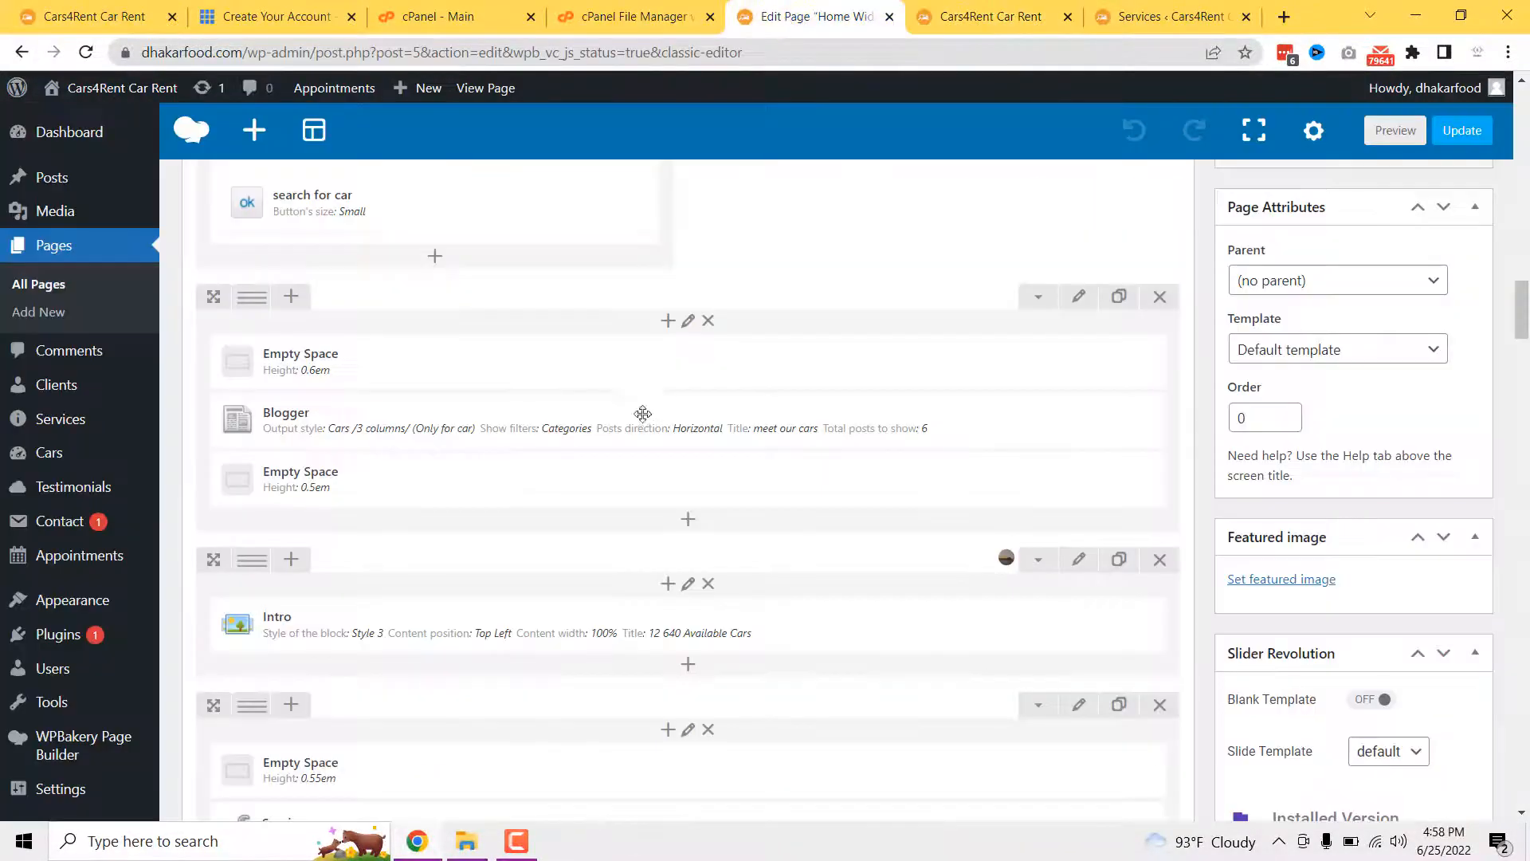
scroll(639, 410, down, 5)
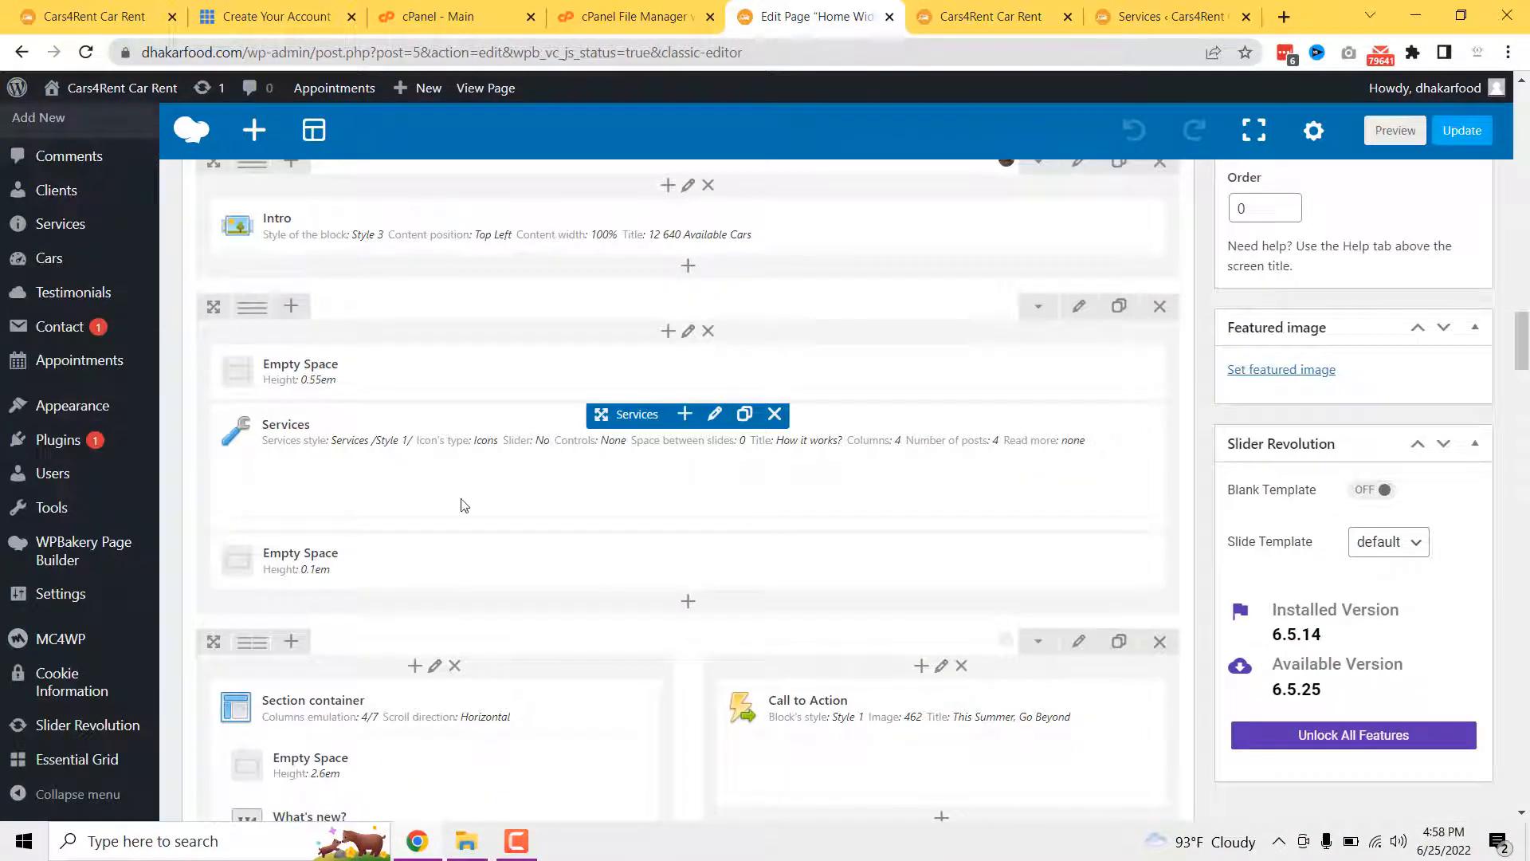
click(715, 415)
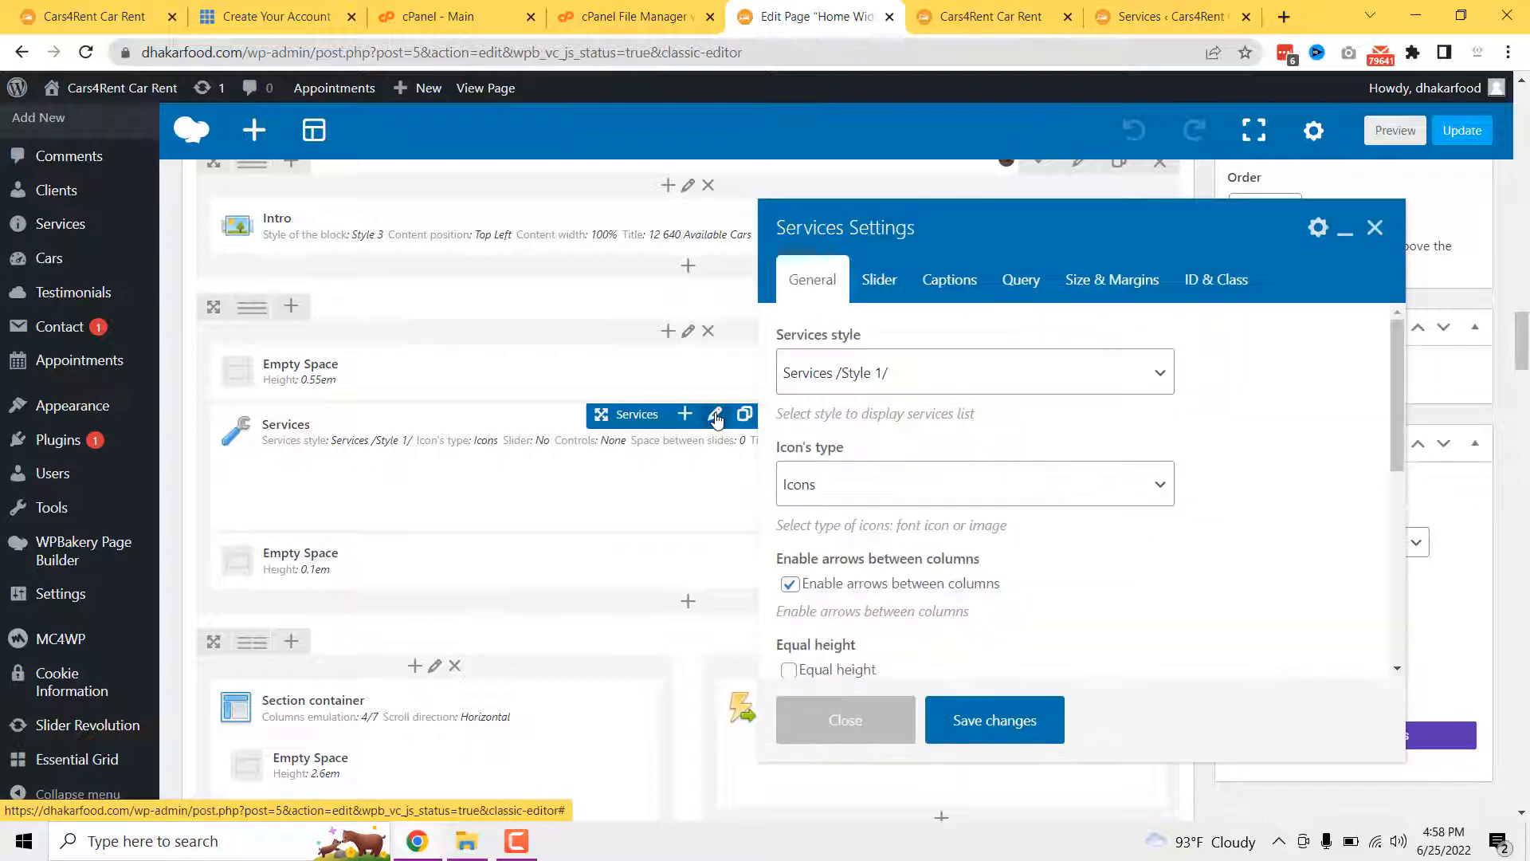
scroll(897, 482, down, 2)
scroll(876, 478, down, 3)
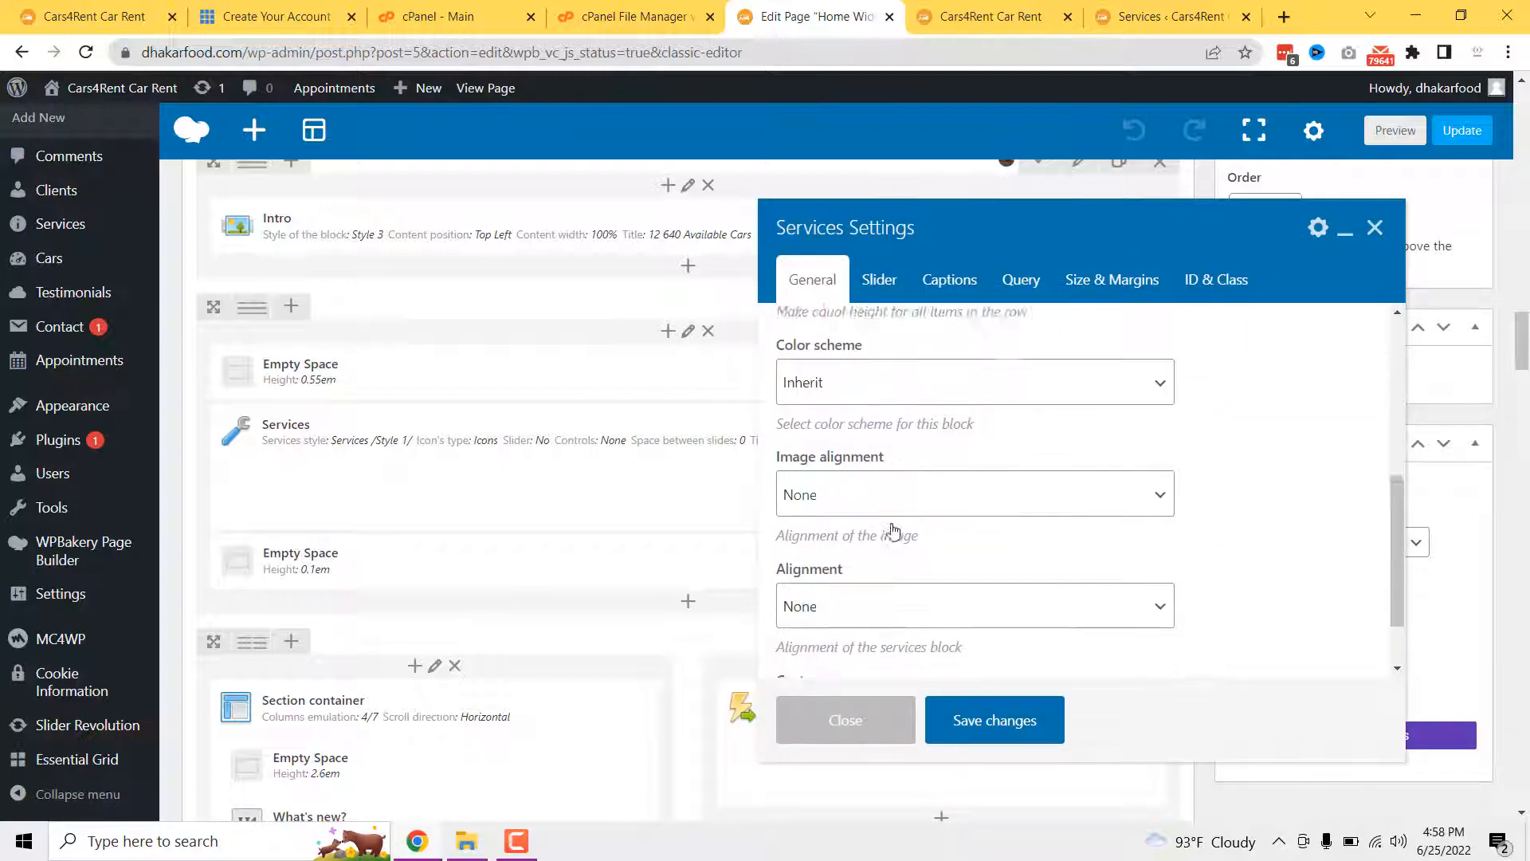
scroll(894, 531, down, 1)
click(879, 281)
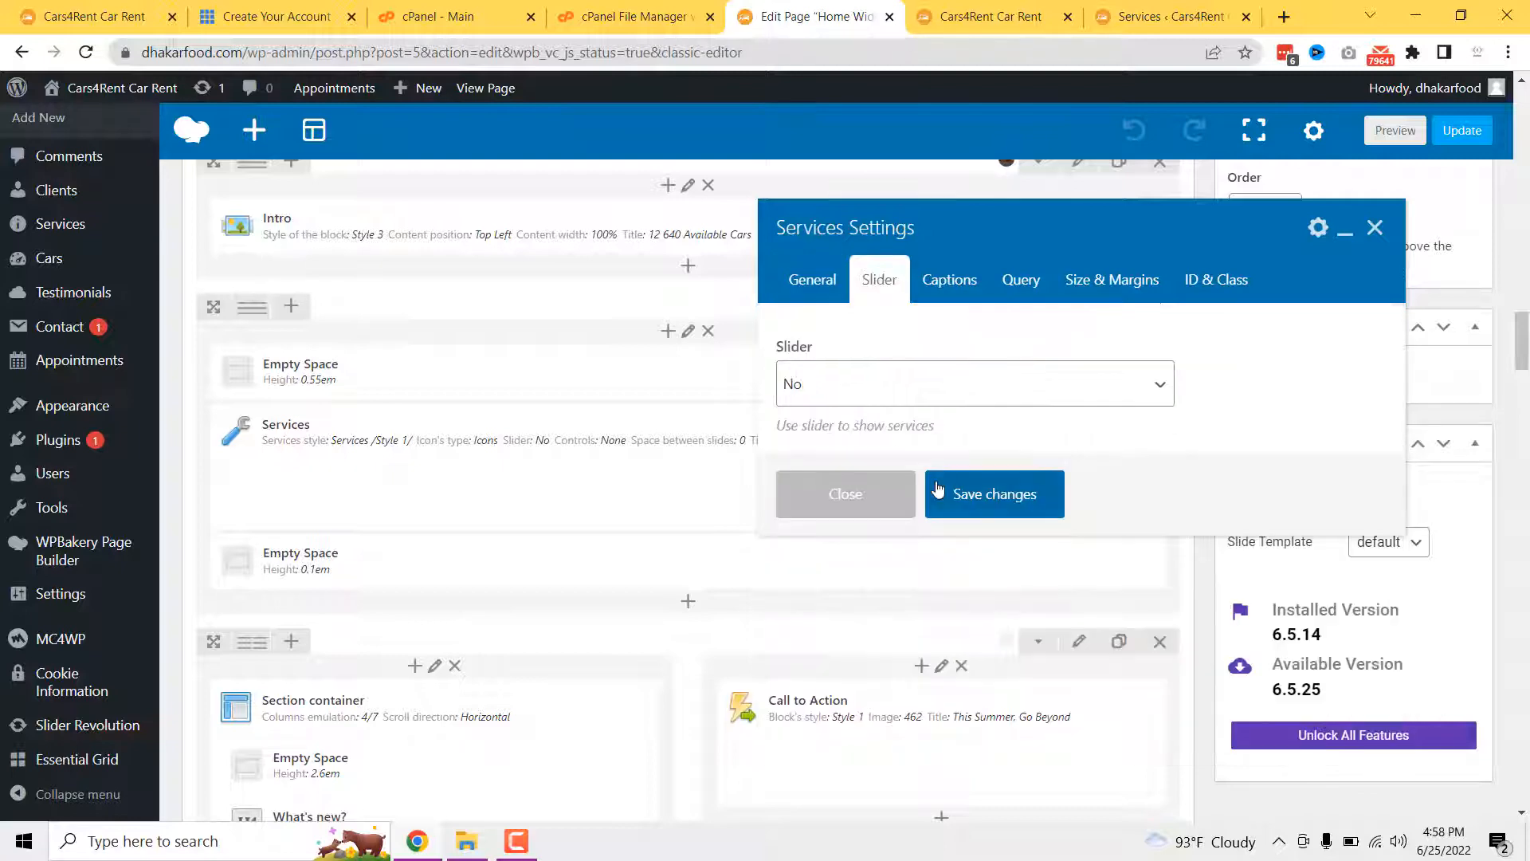
scroll(932, 447, down, 1)
click(941, 293)
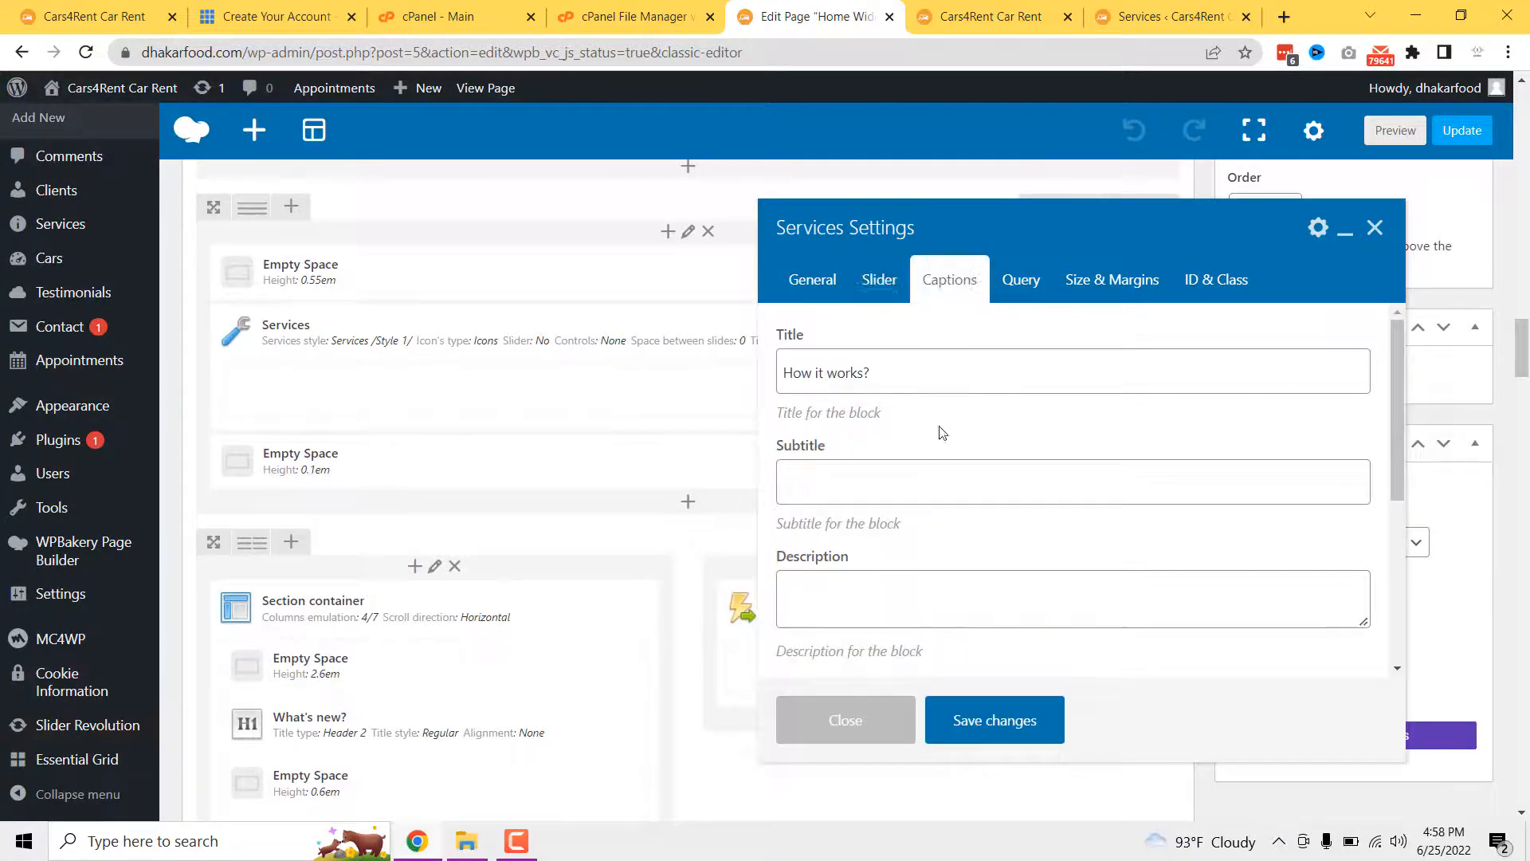
scroll(940, 446, down, 3)
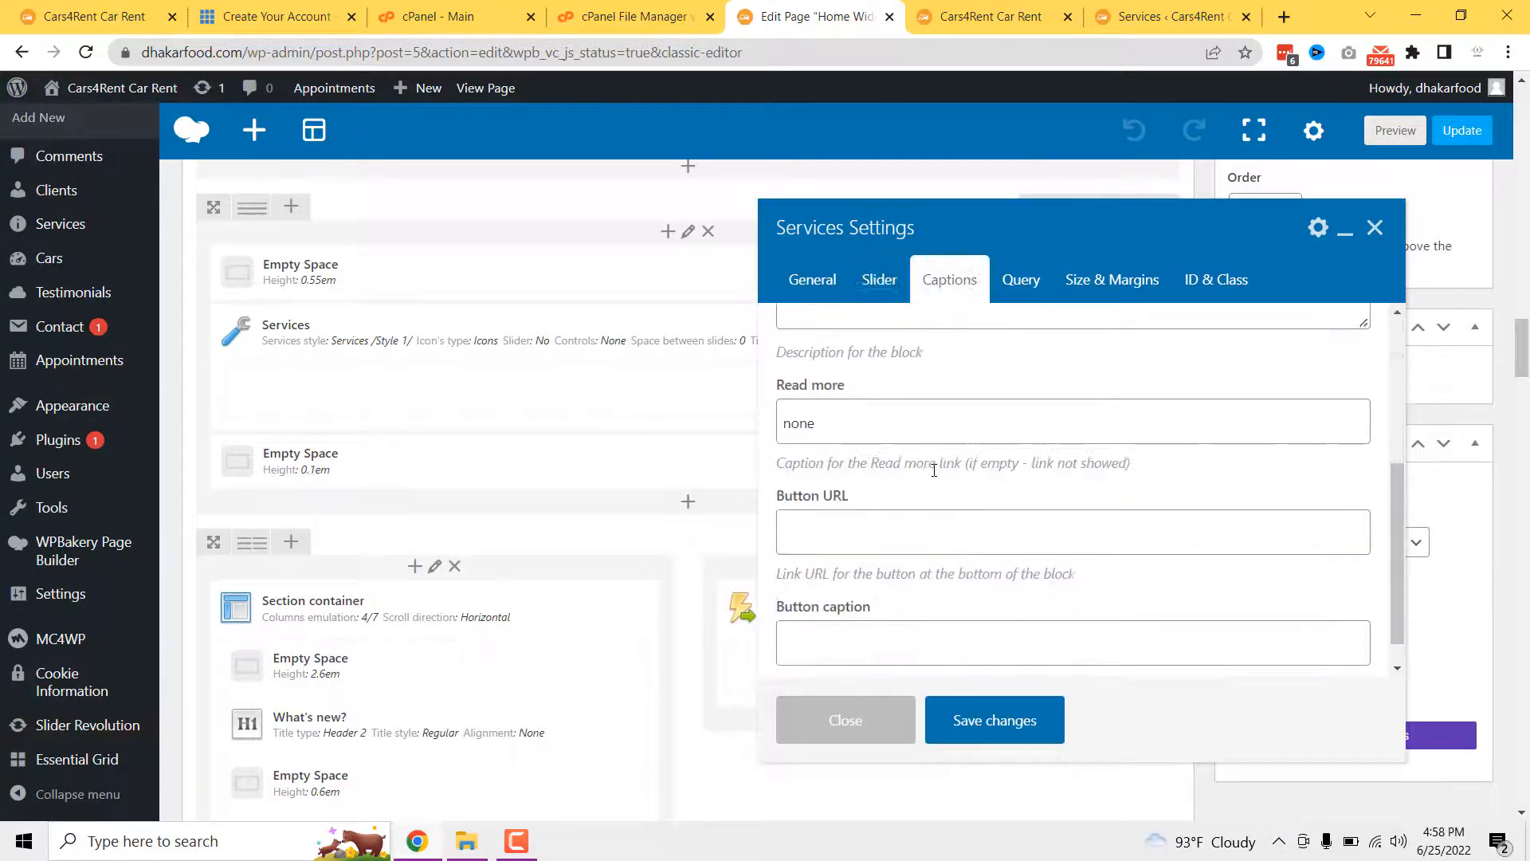
click(1012, 292)
scroll(980, 452, down, 5)
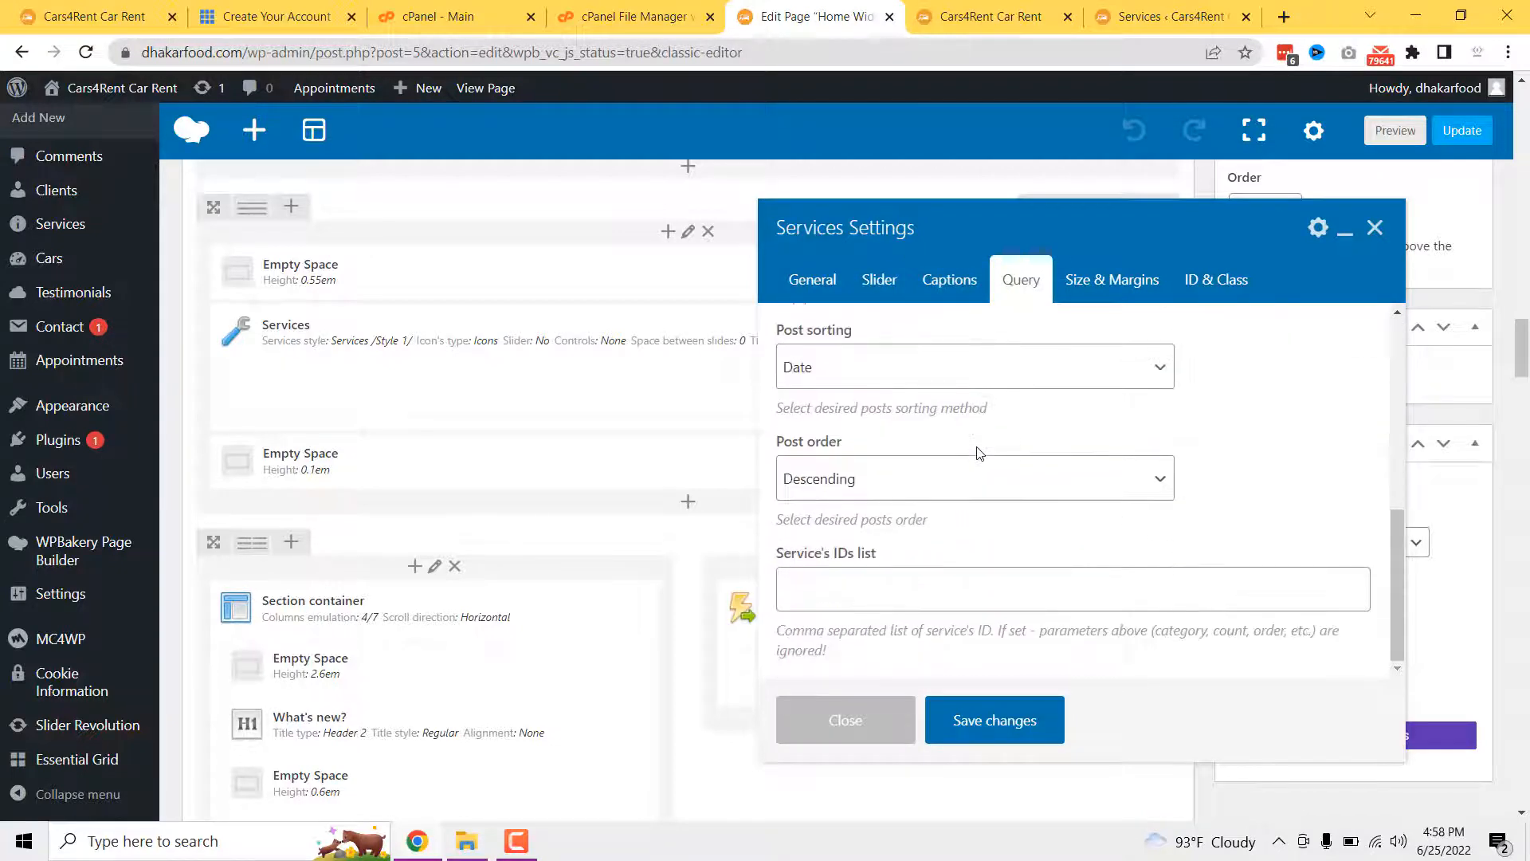
scroll(978, 453, down, 3)
scroll(979, 451, up, 5)
click(1106, 290)
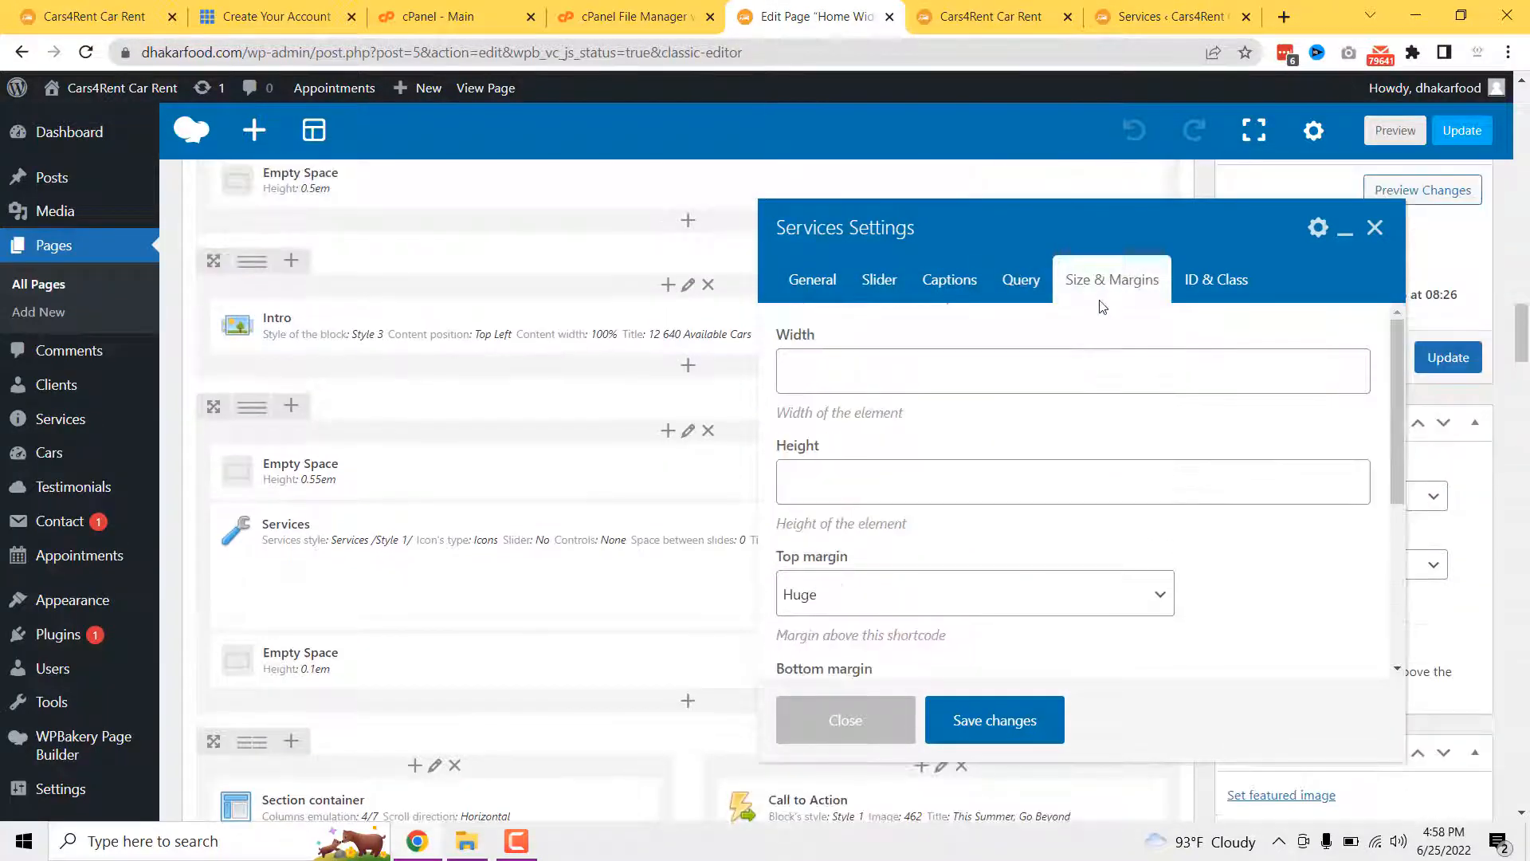
scroll(988, 470, down, 4)
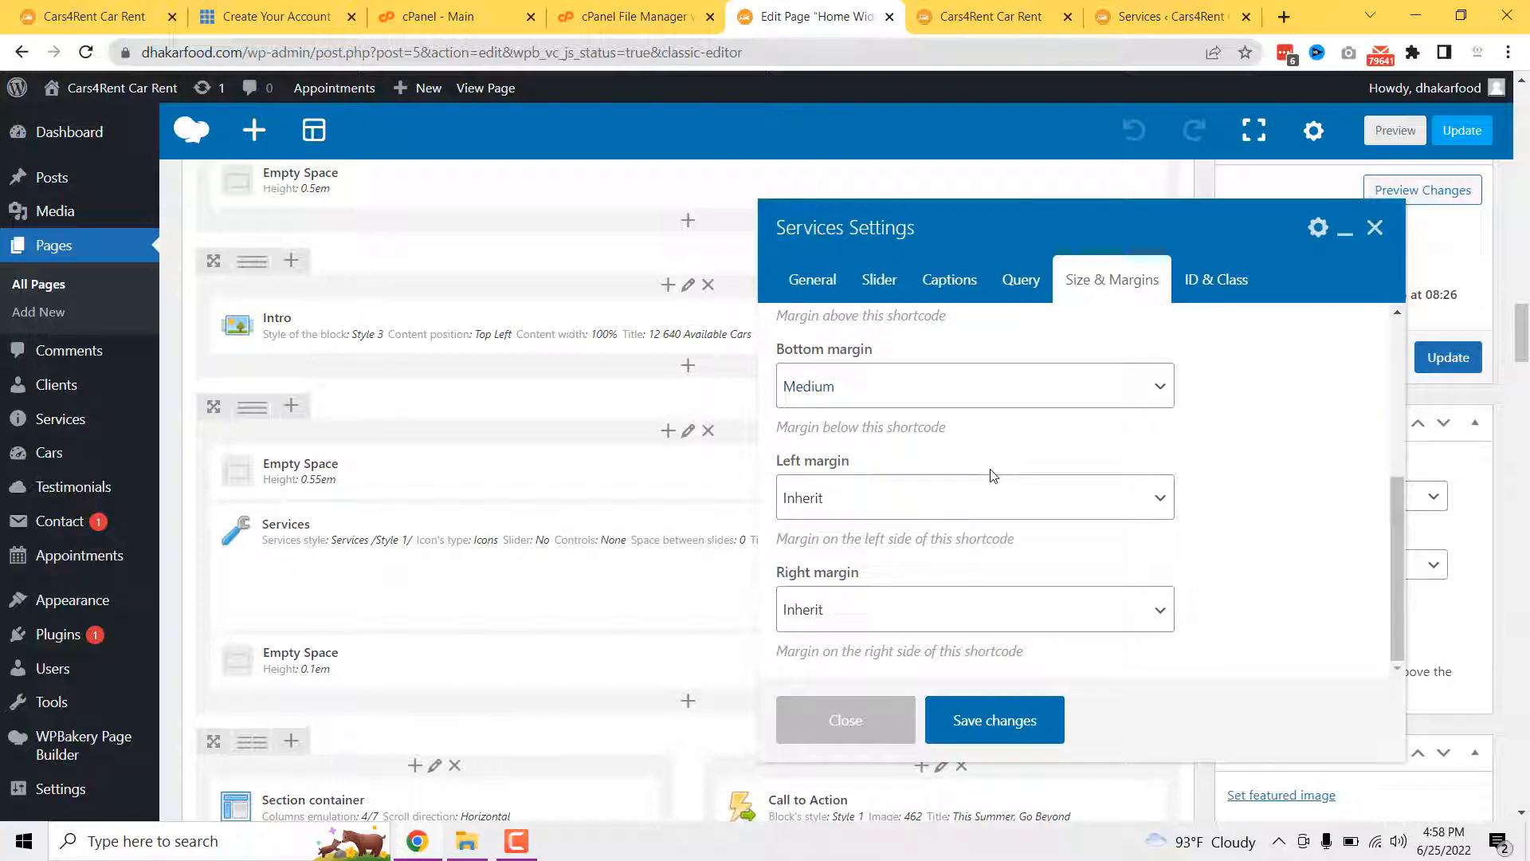
scroll(993, 475, down, 3)
scroll(968, 541, up, 5)
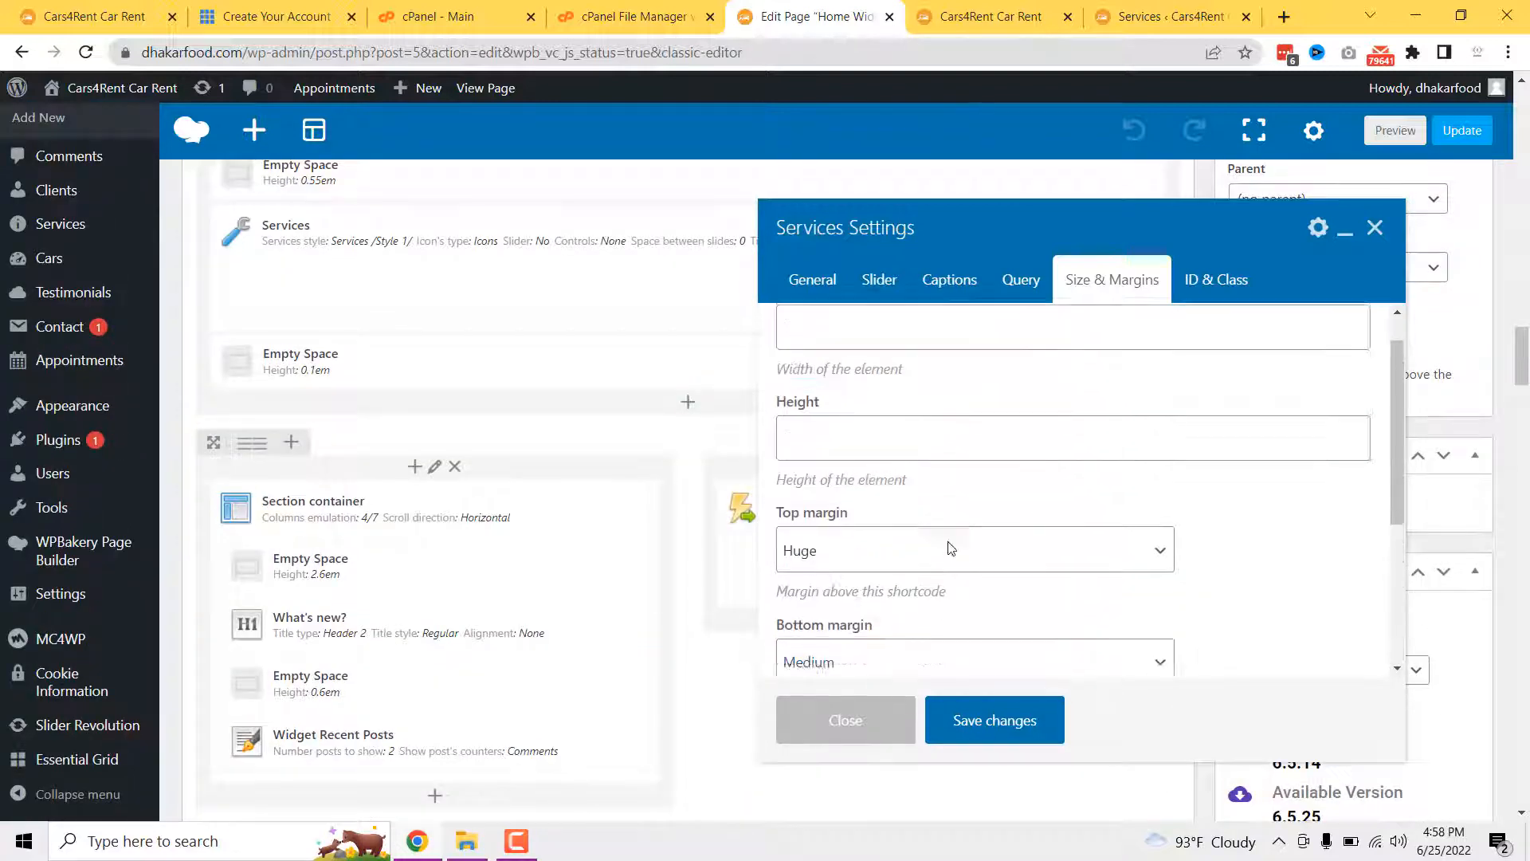
scroll(951, 548, up, 1)
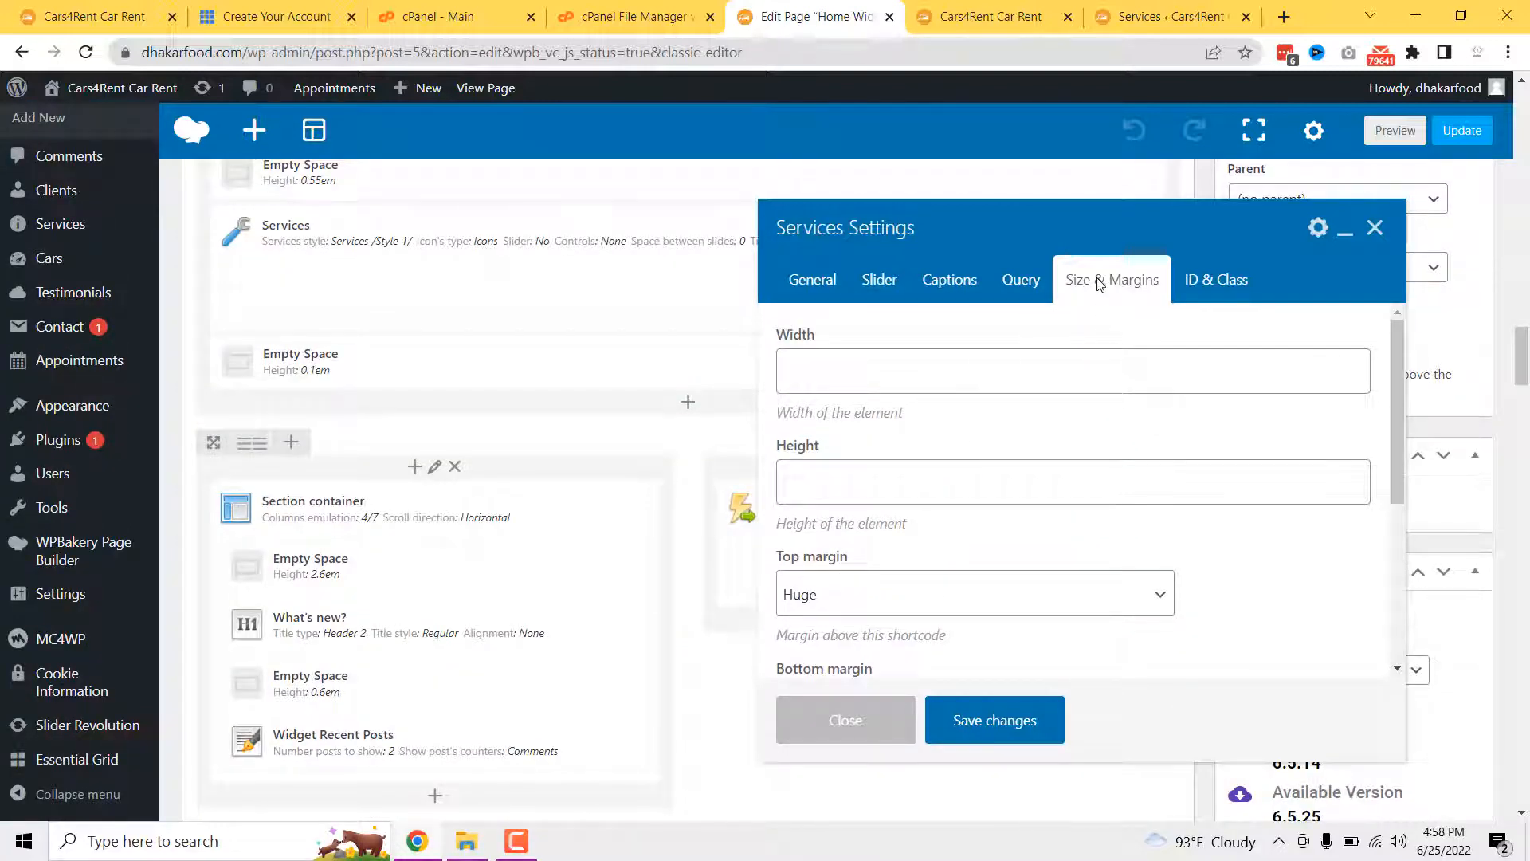
click(1203, 281)
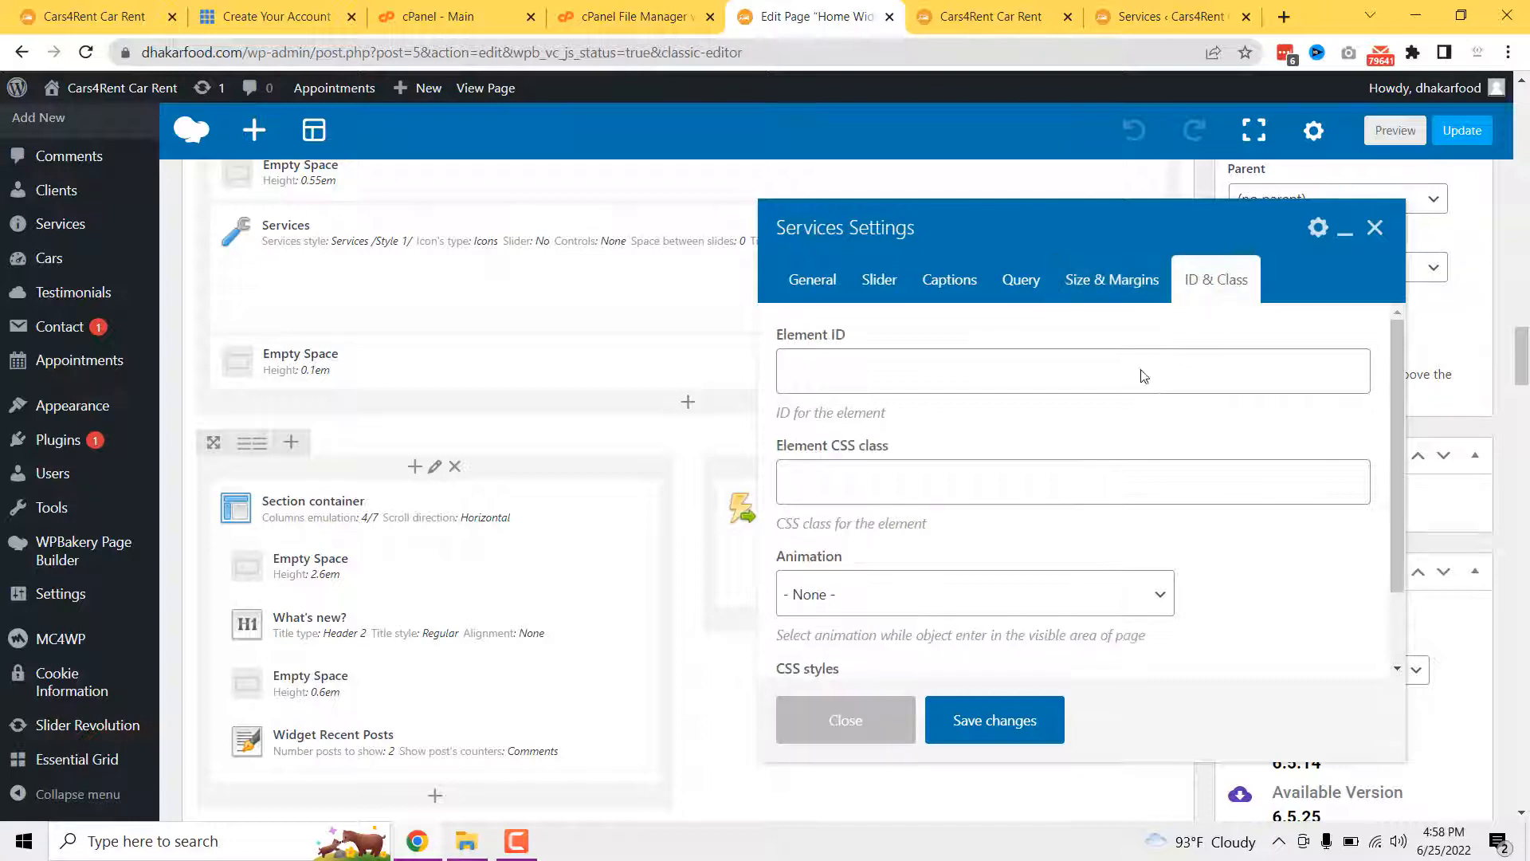
click(860, 720)
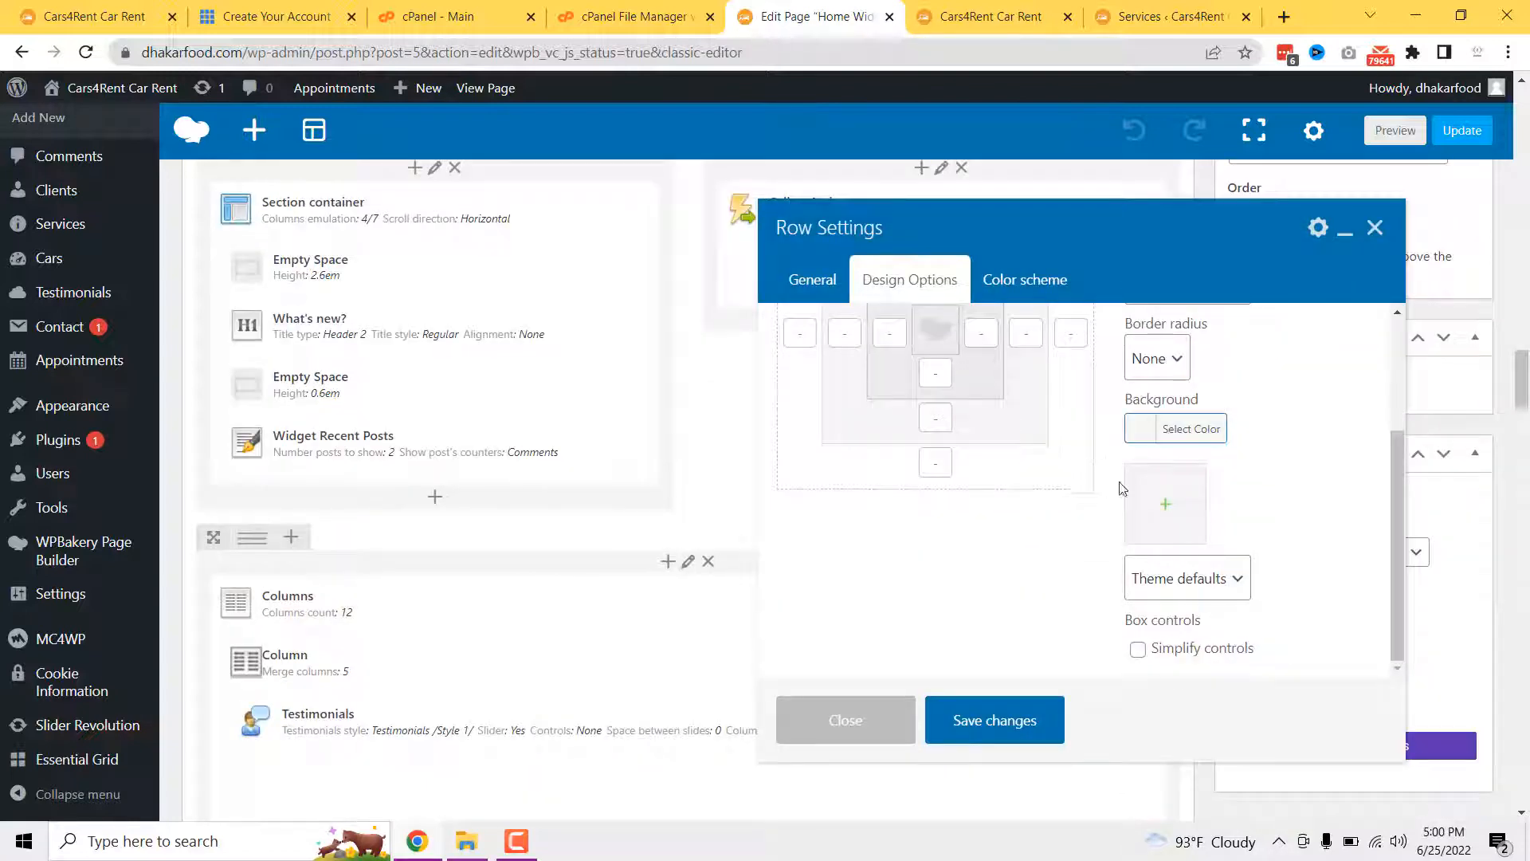
scroll(1275, 478, up, 4)
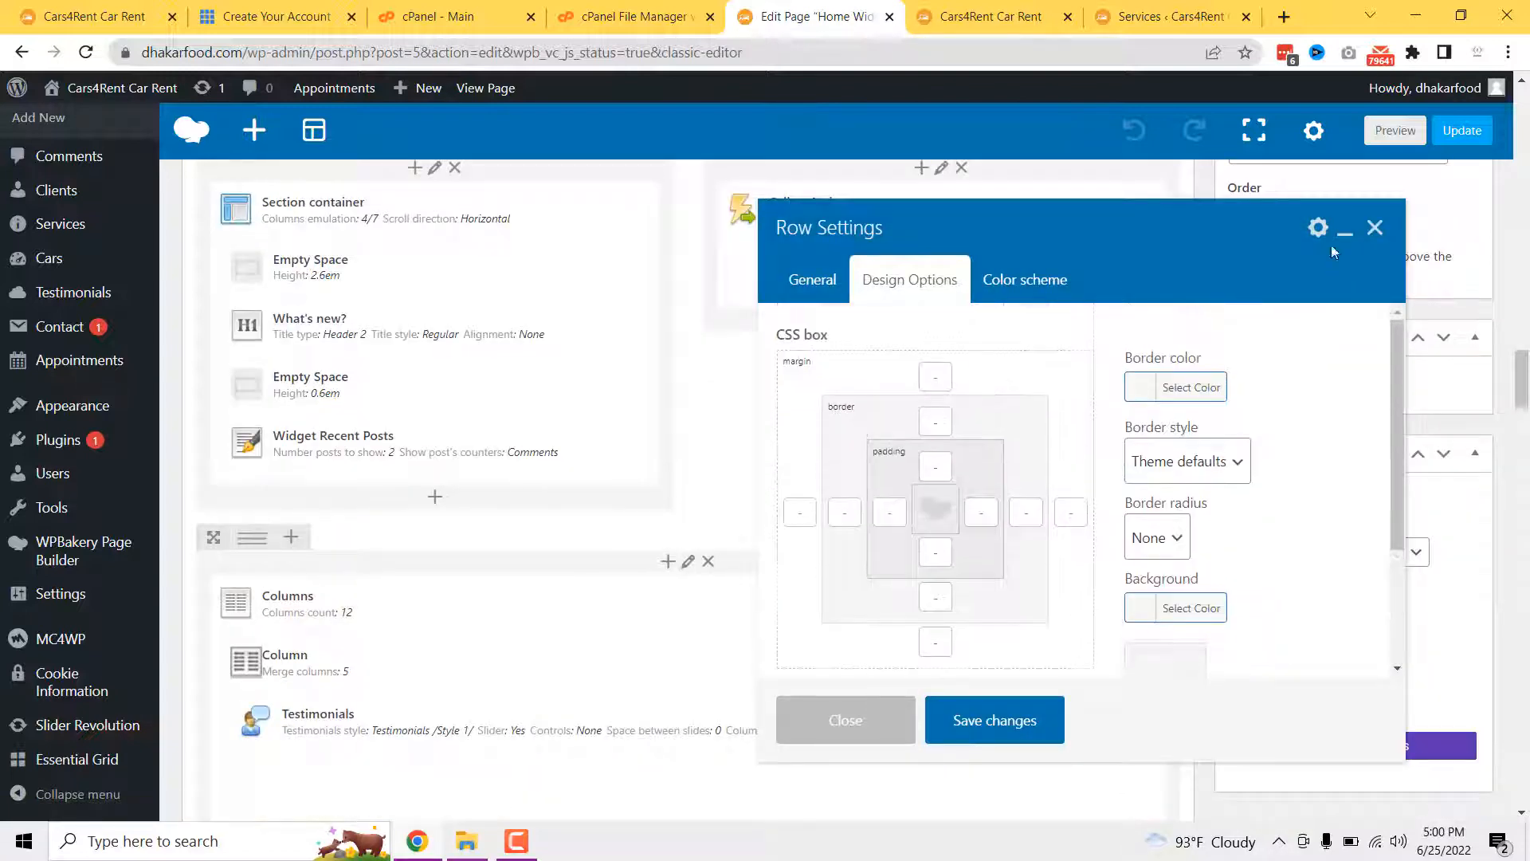
click(1377, 229)
click(991, 16)
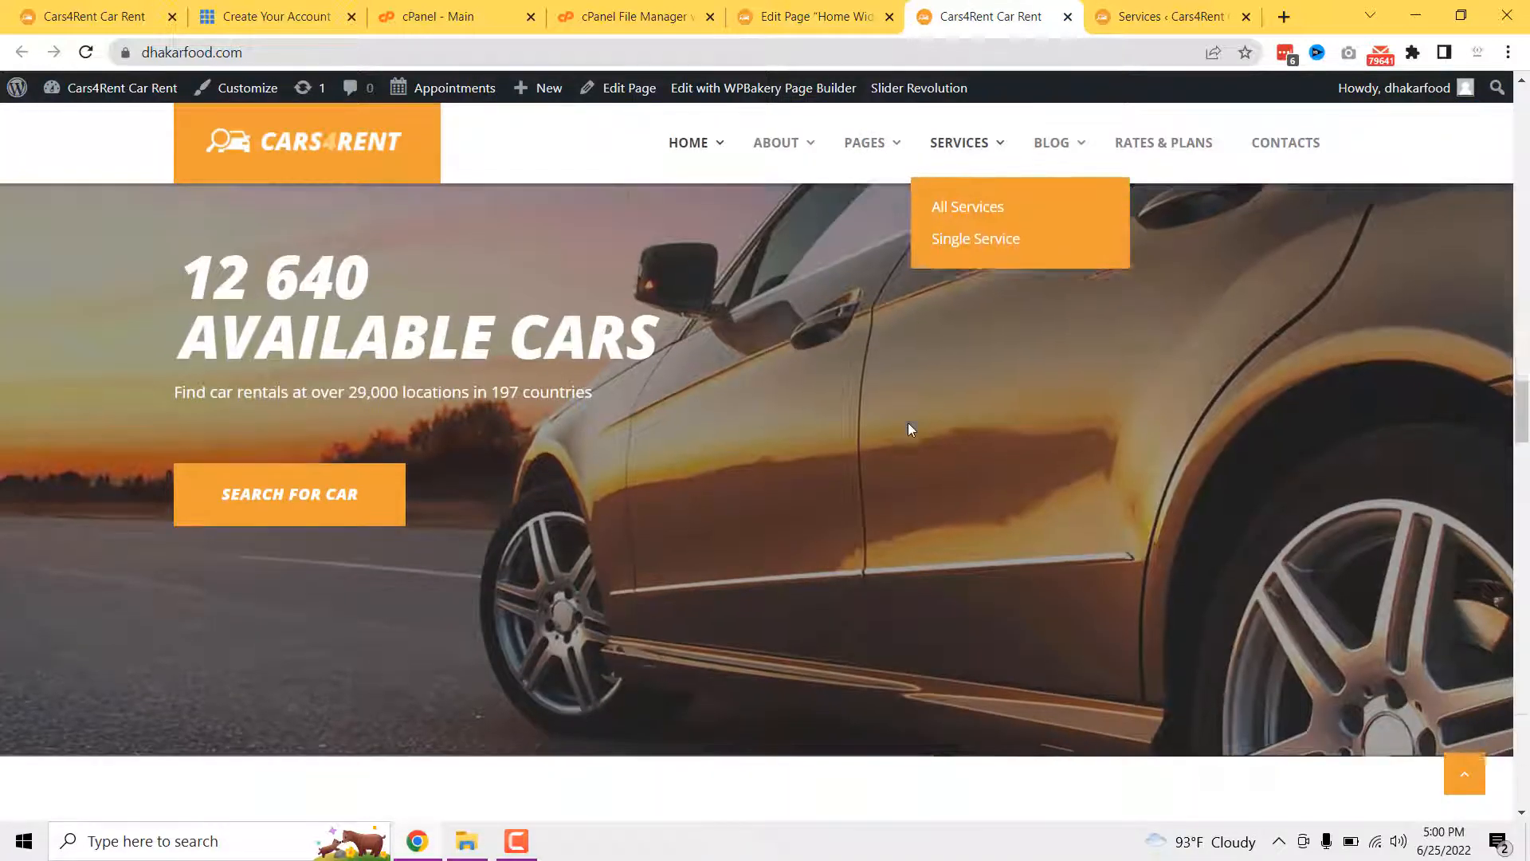
scroll(910, 429, down, 6)
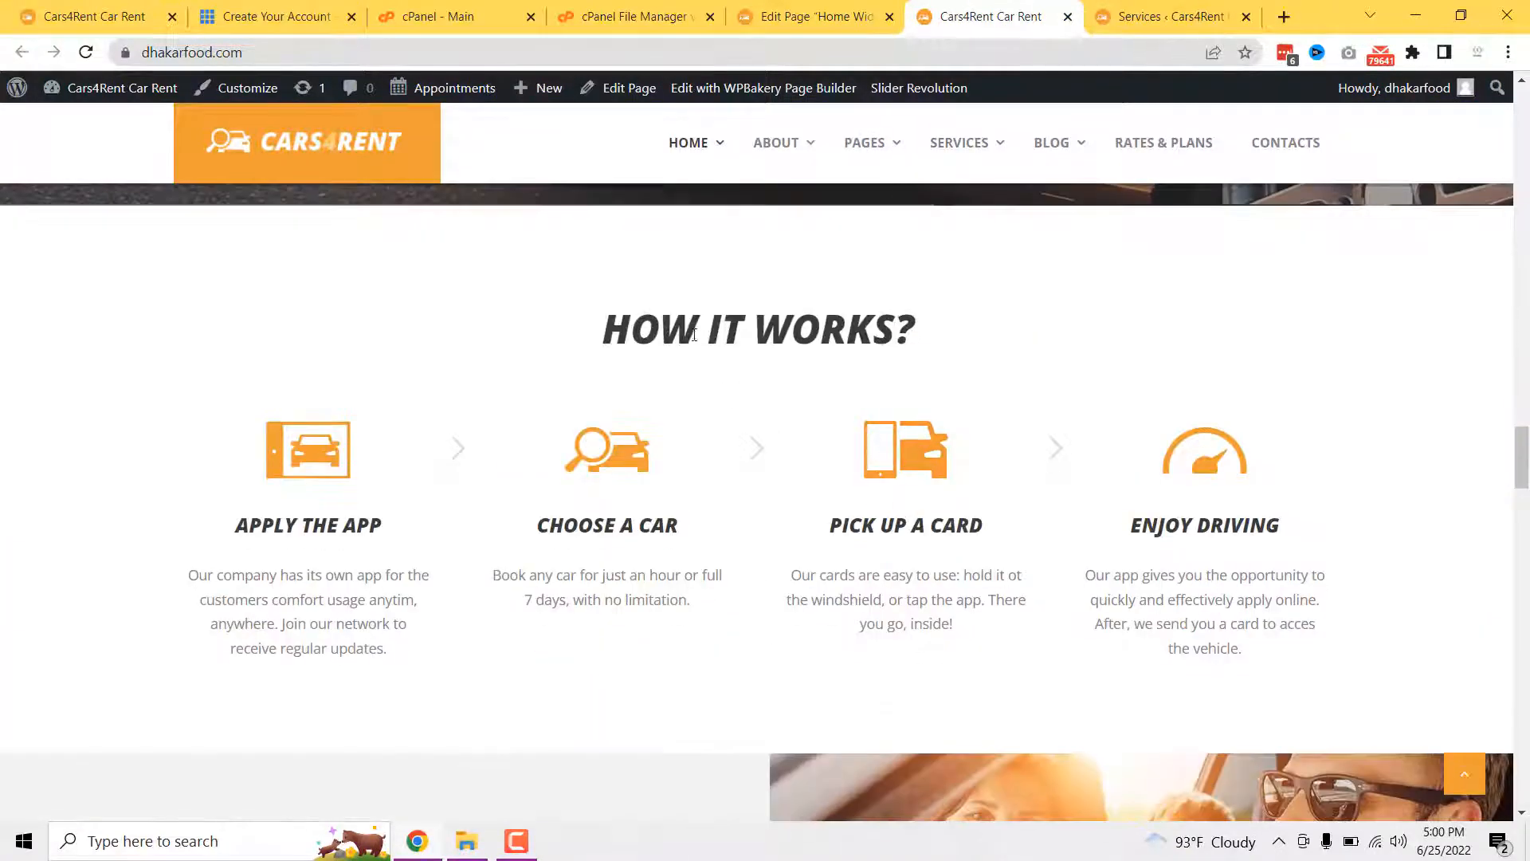
scroll(797, 318, down, 4)
click(797, 16)
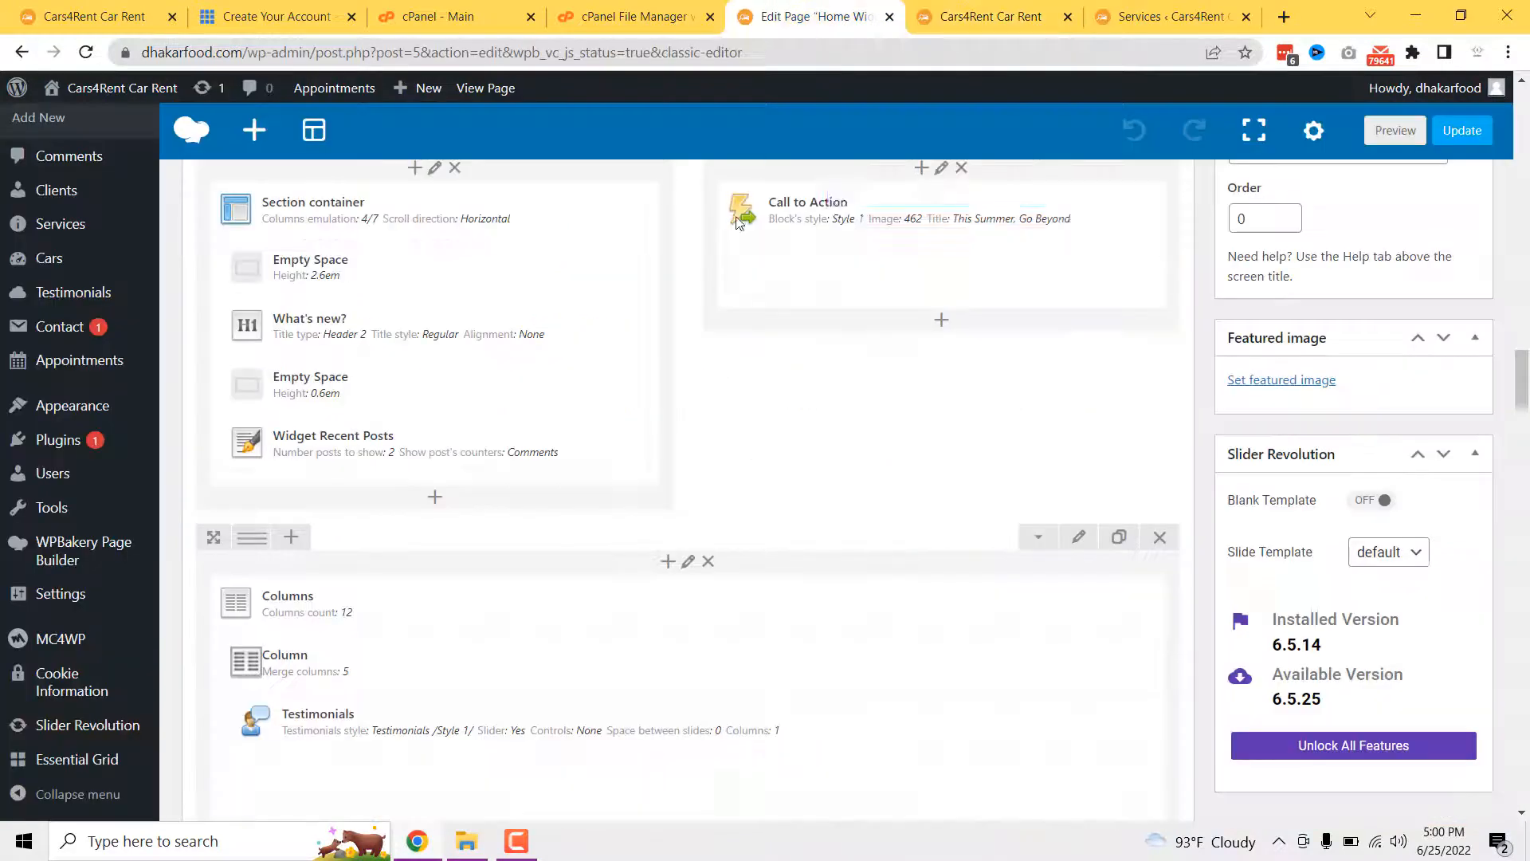
scroll(637, 470, down, 3)
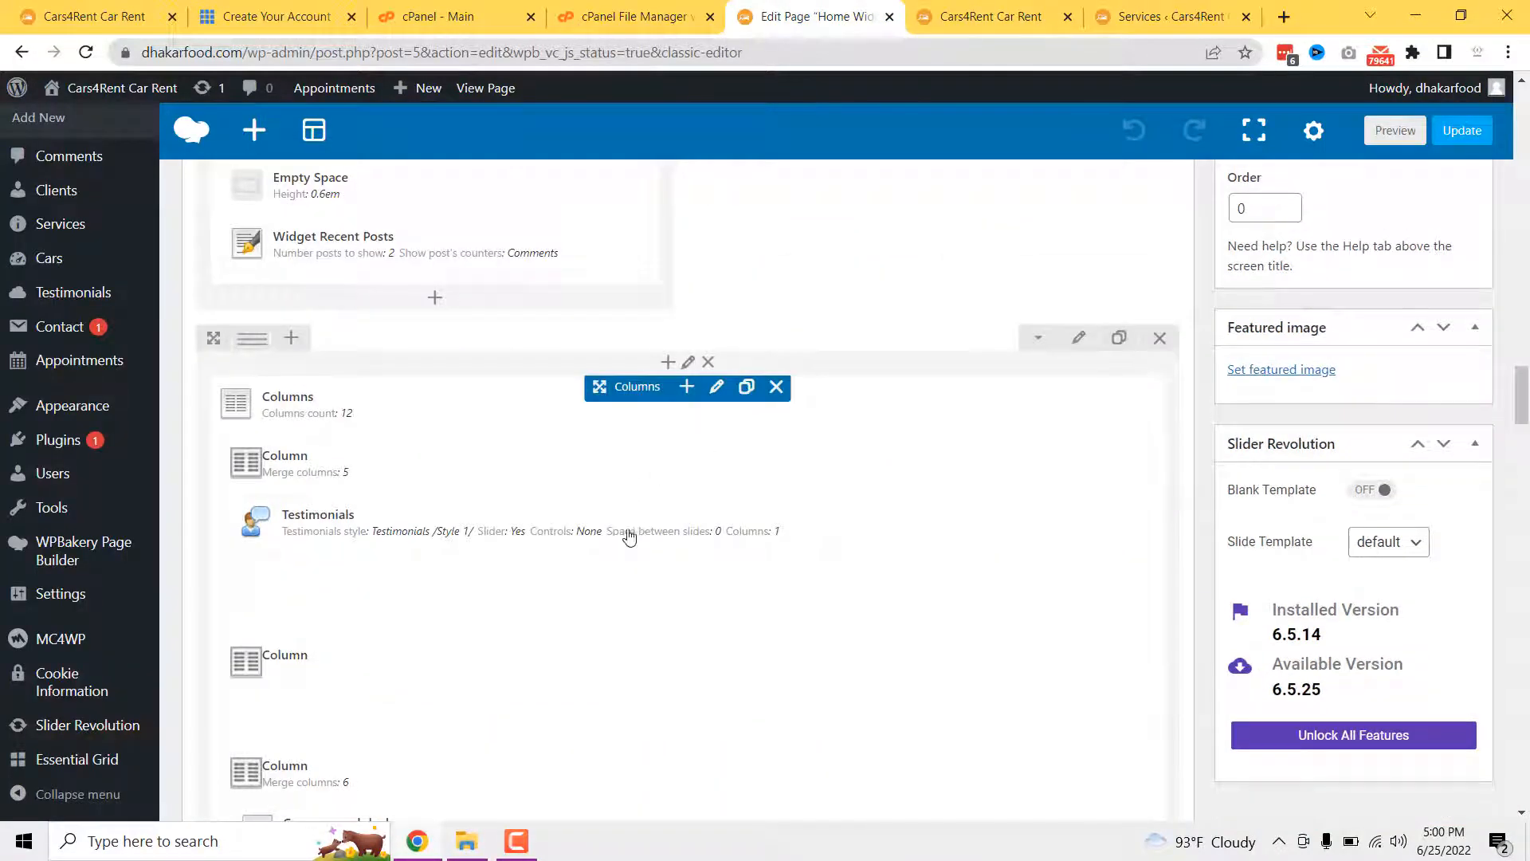
scroll(630, 536, down, 6)
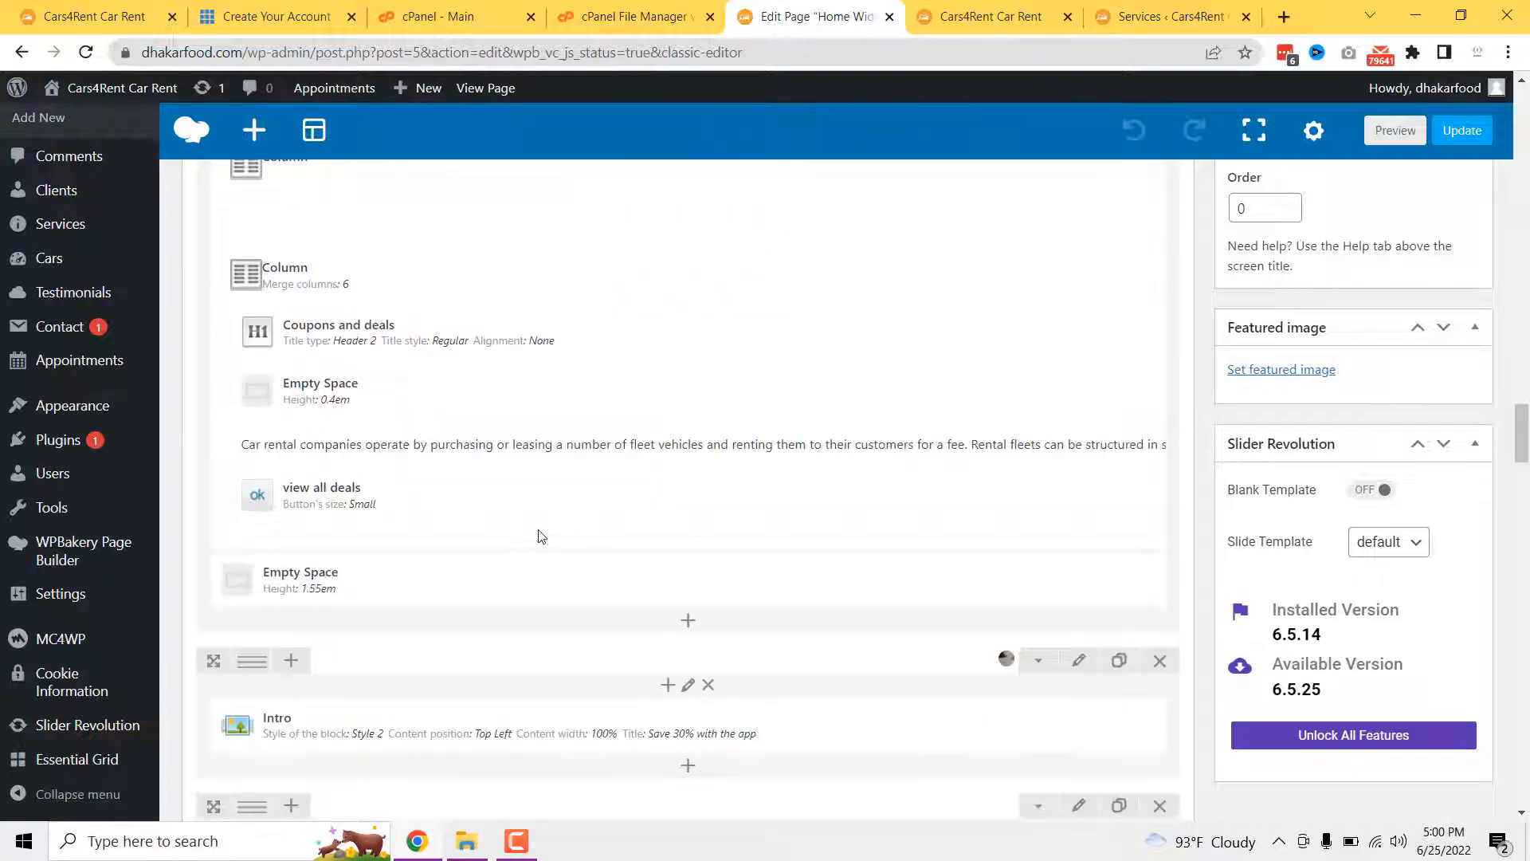
scroll(541, 536, down, 8)
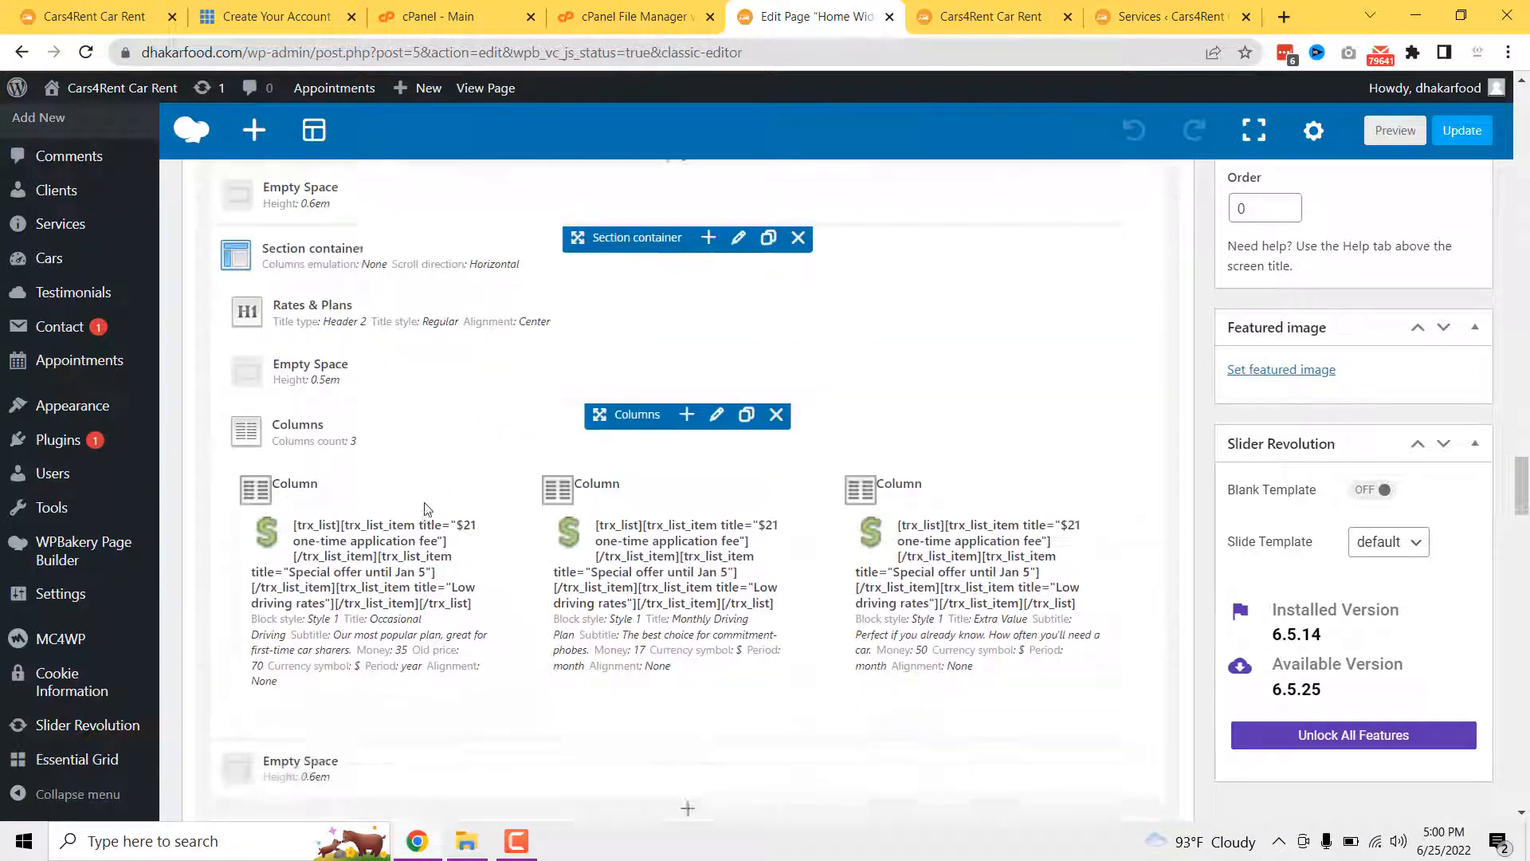
scroll(425, 508, down, 4)
key(ctrl+Tab)
scroll(790, 513, down, 10)
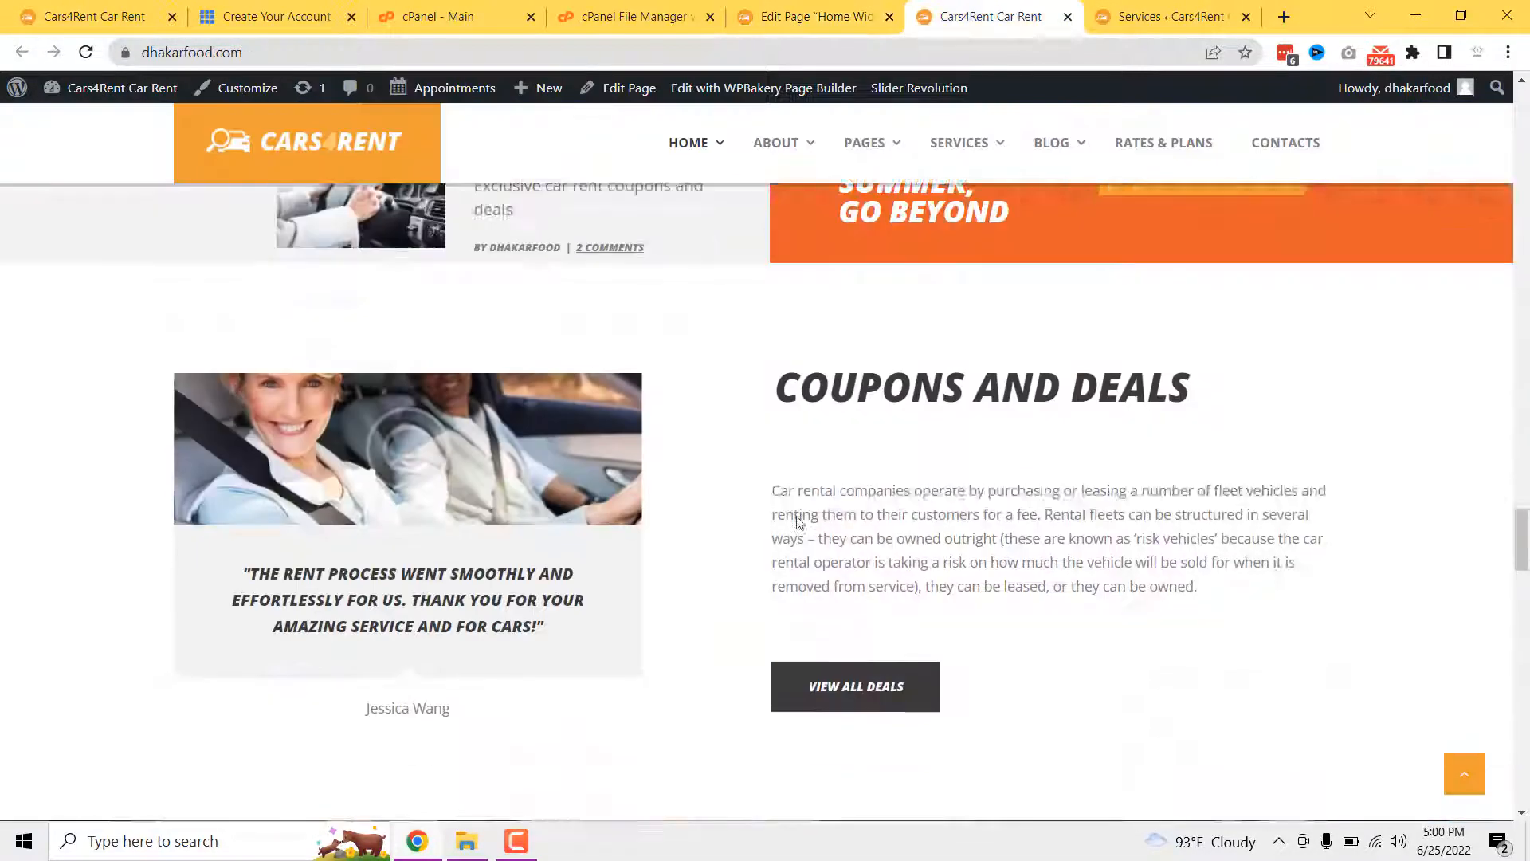
scroll(797, 522, down, 15)
scroll(795, 523, up, 2)
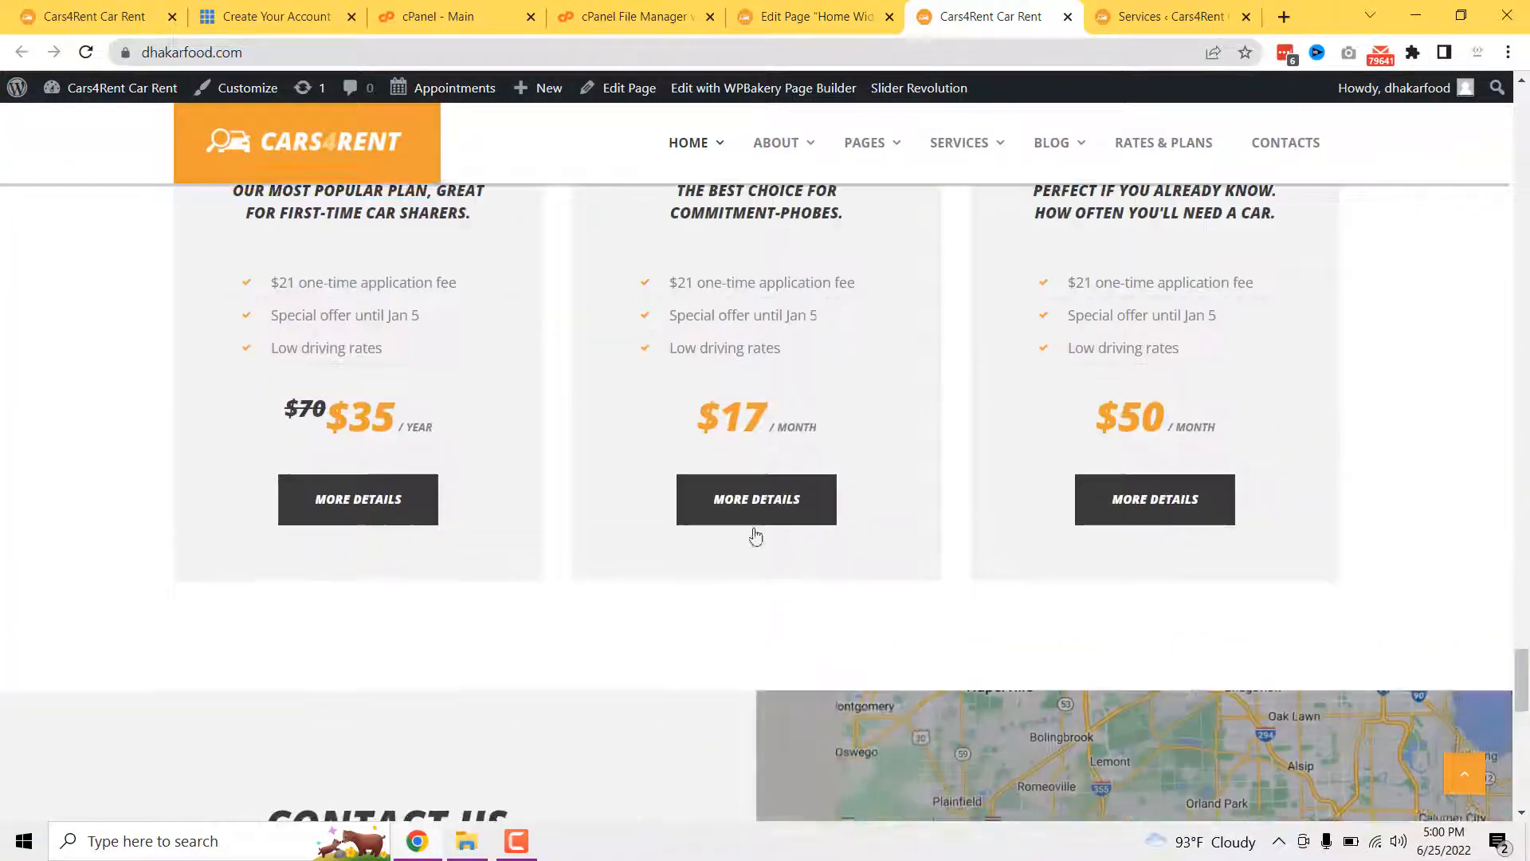
scroll(753, 530, up, 6)
scroll(754, 530, down, 6)
key(ctrl+shift+Tab)
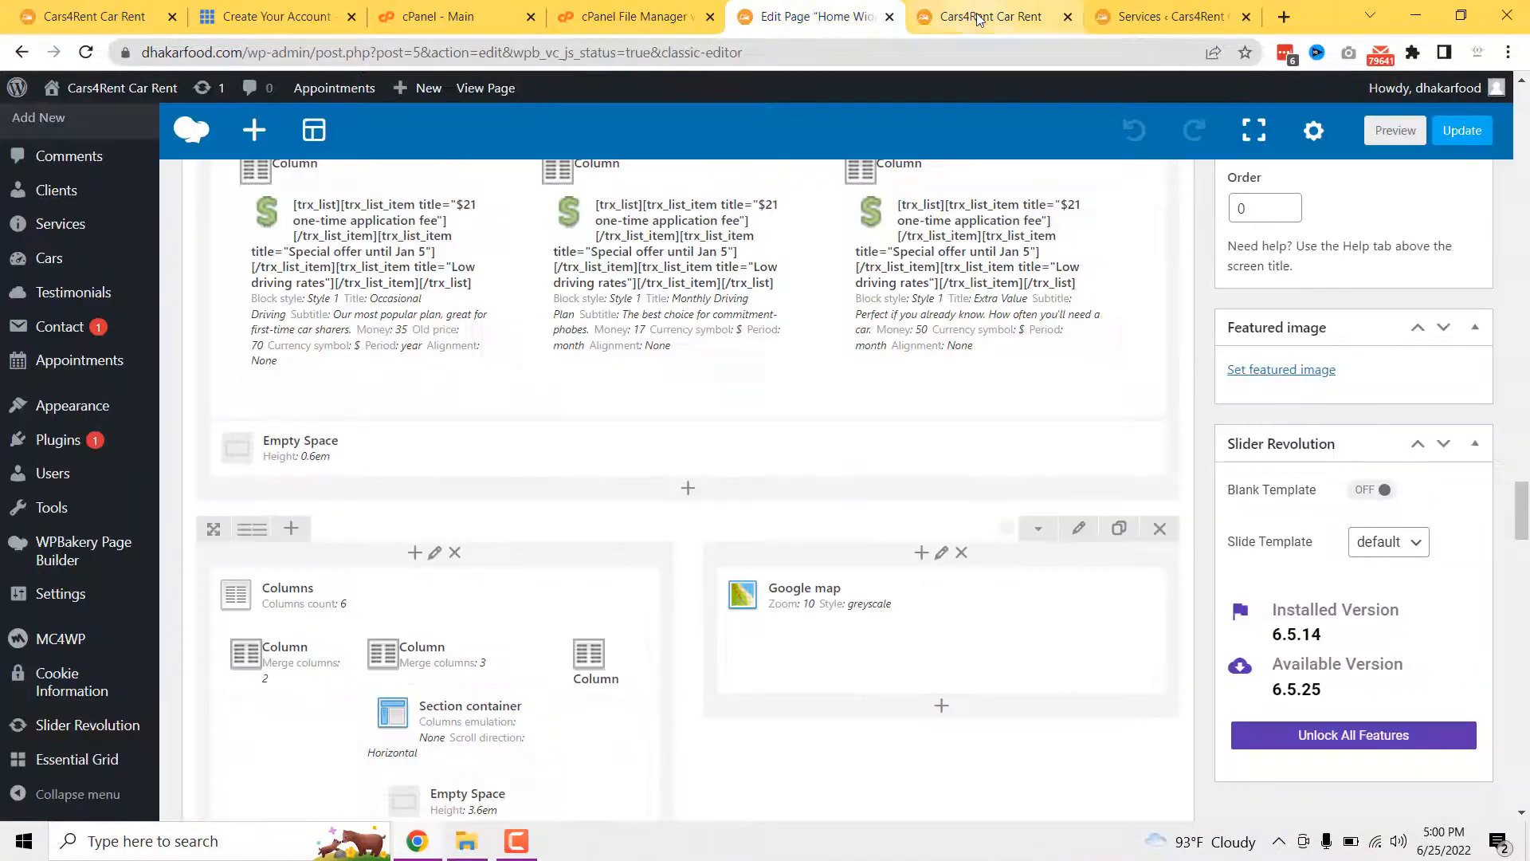
click(978, 19)
click(804, 18)
scroll(490, 387, down, 5)
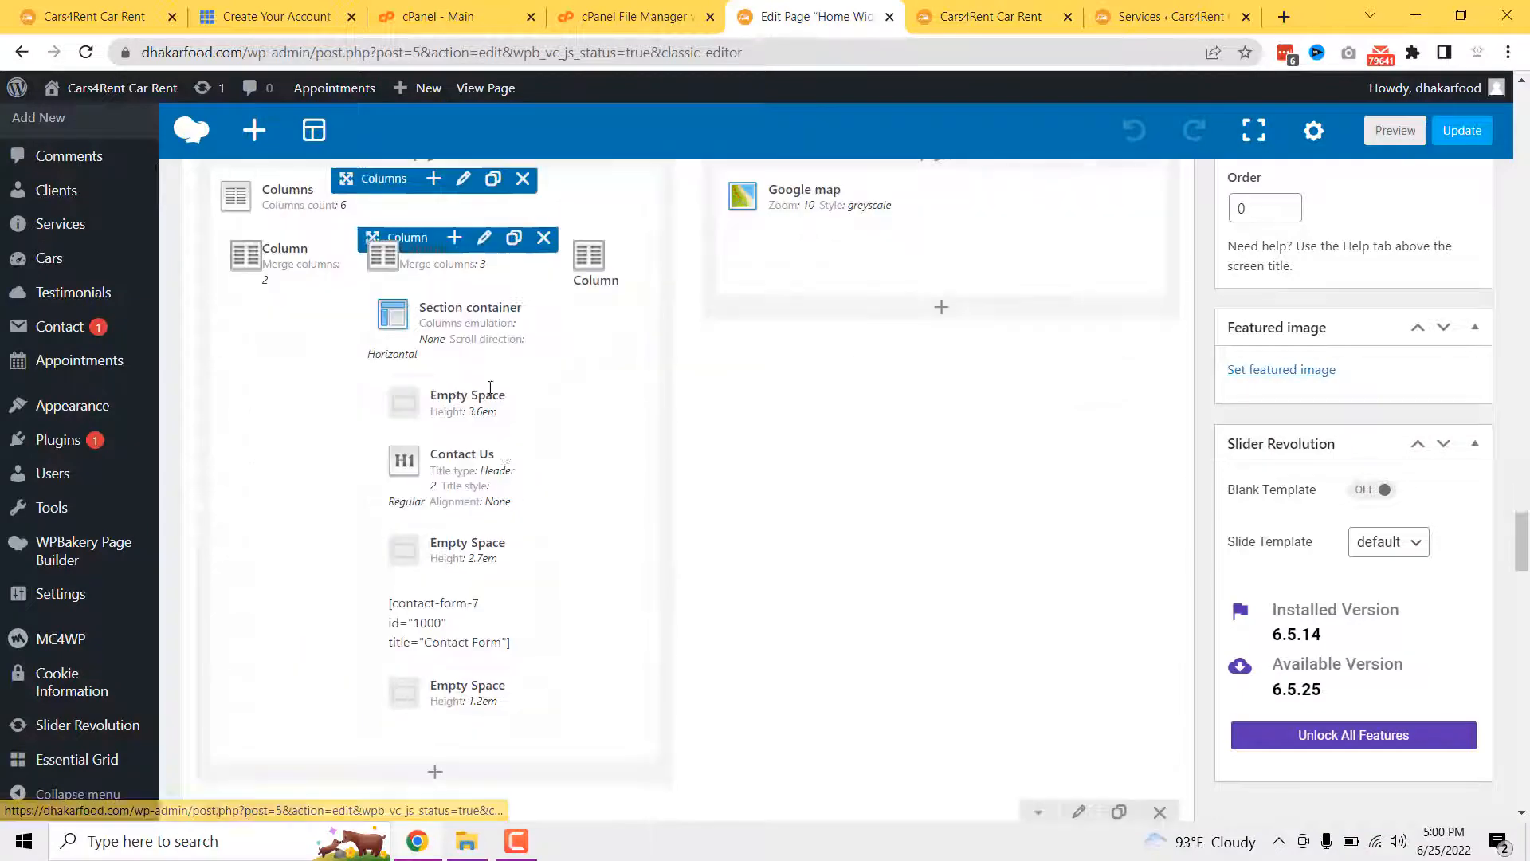
click(461, 478)
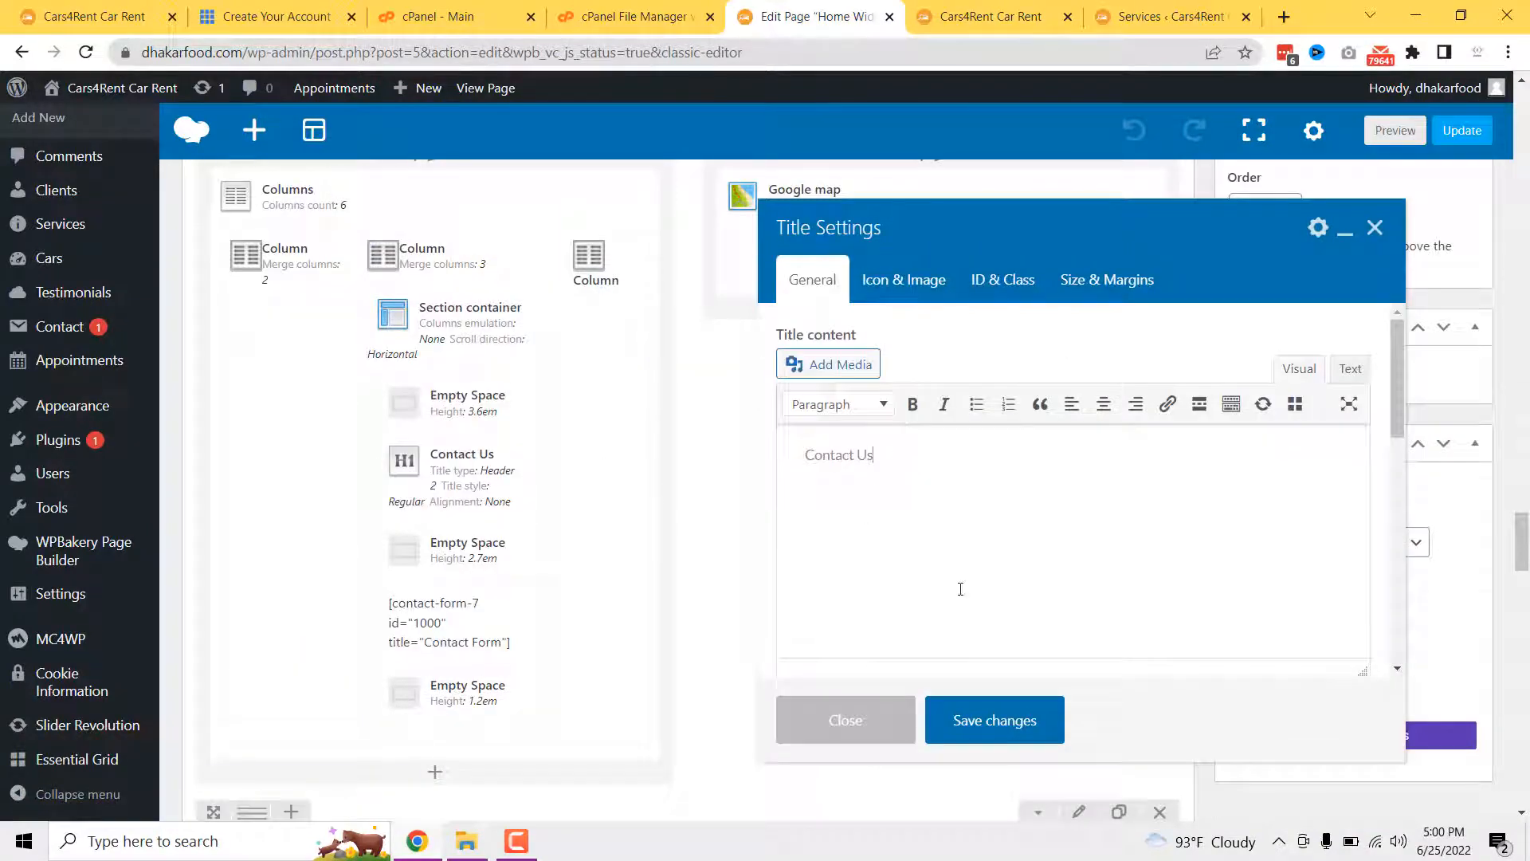
scroll(960, 587, down, 4)
click(841, 708)
scroll(692, 632, down, 15)
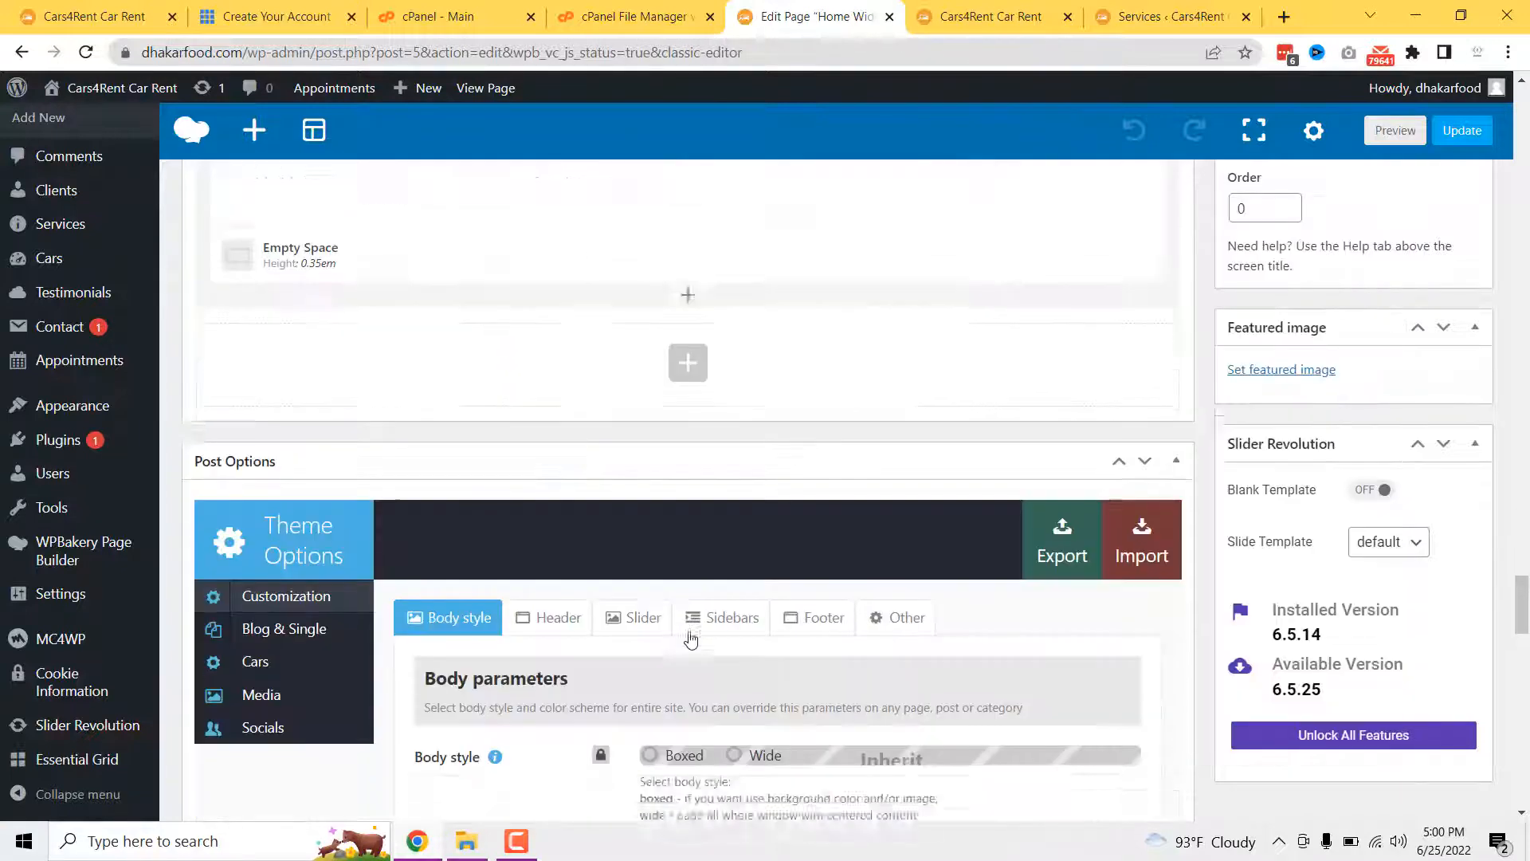
scroll(691, 632, up, 1)
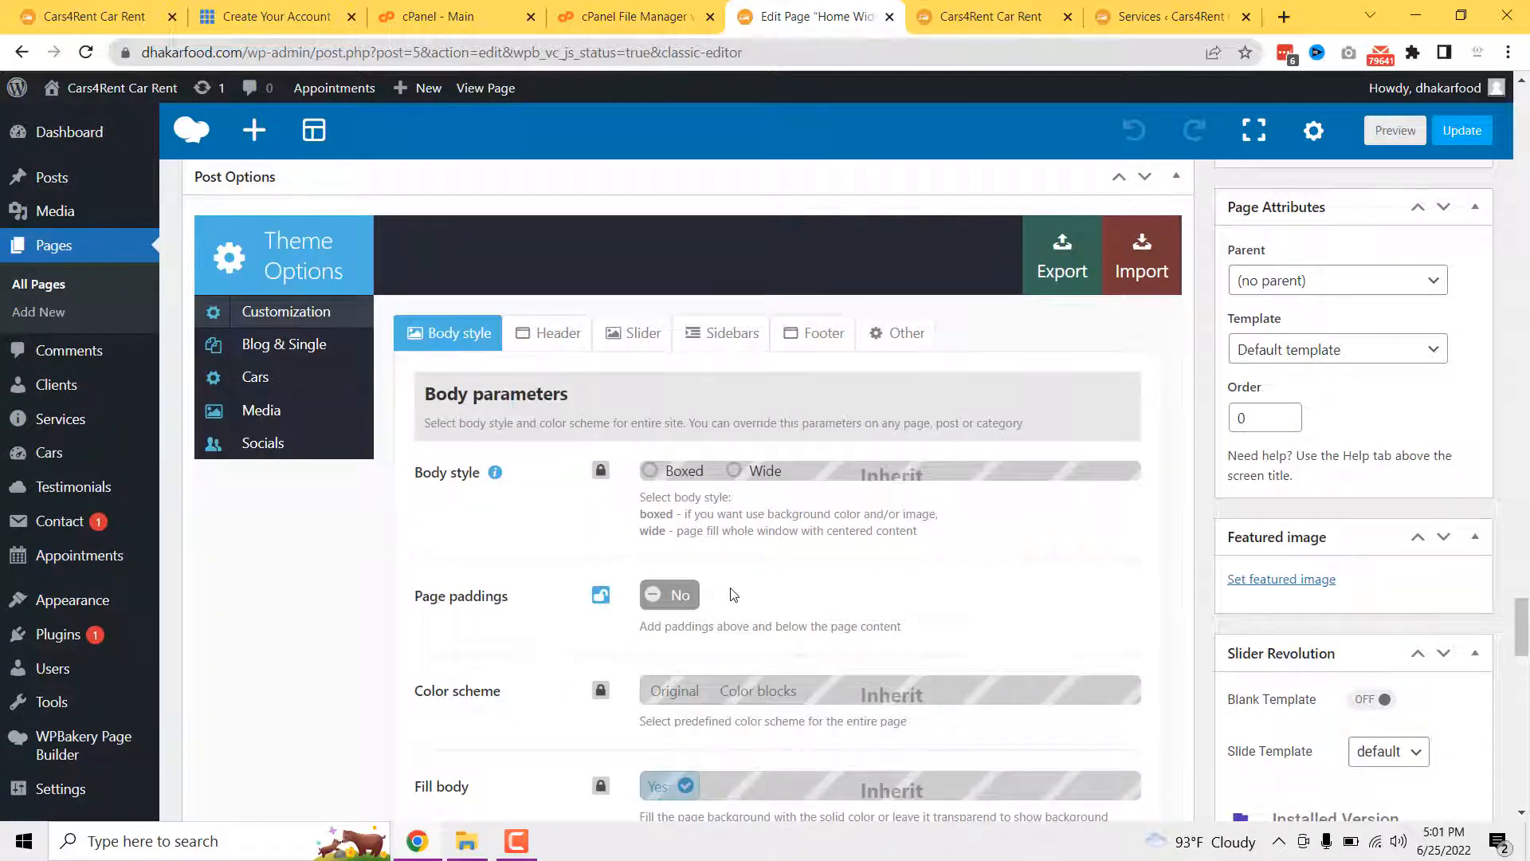
scroll(731, 571, down, 8)
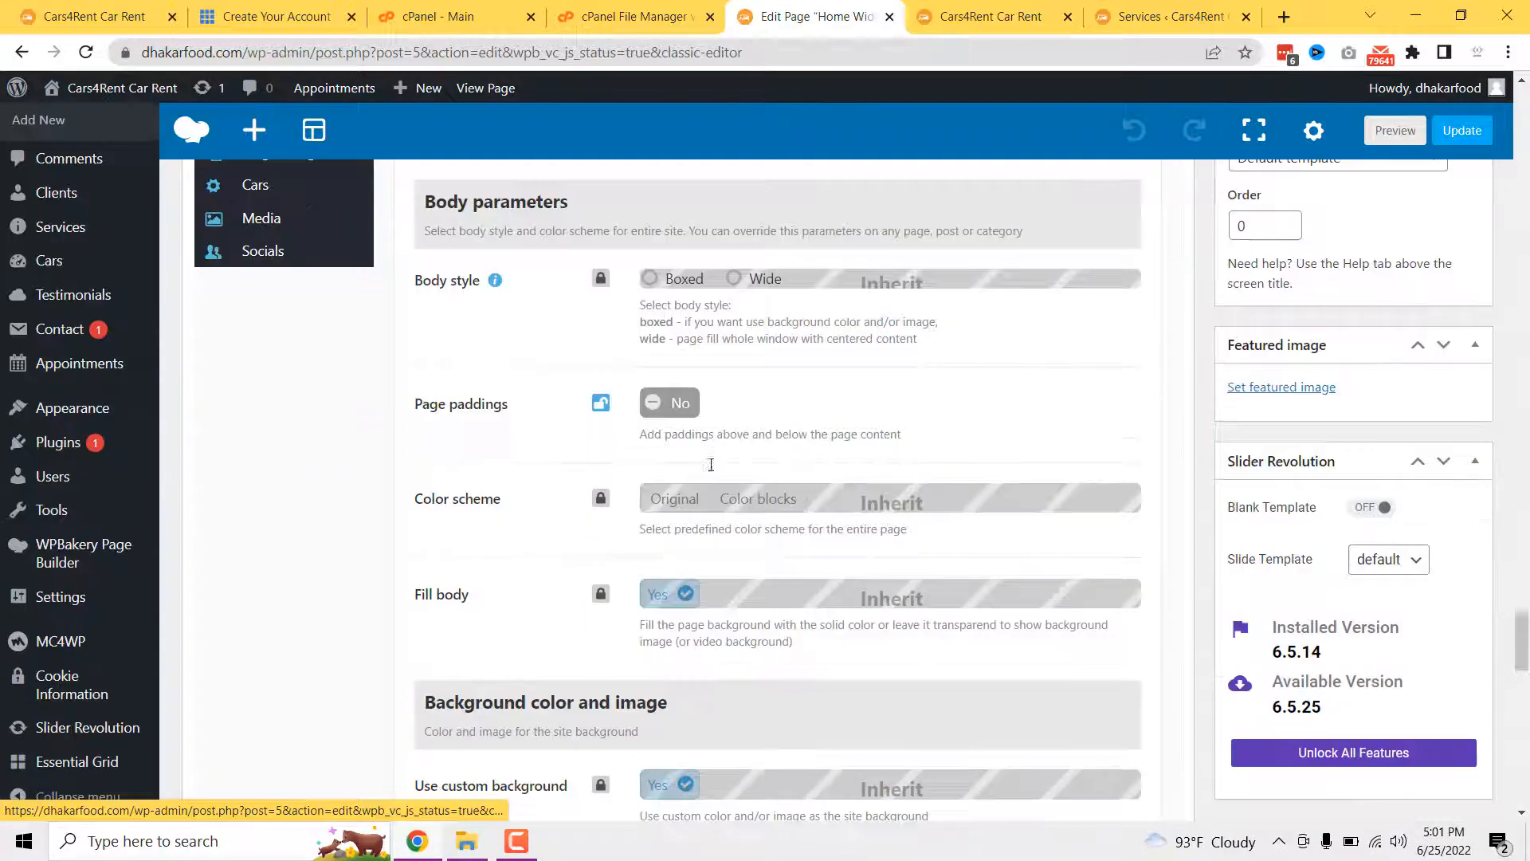
scroll(731, 571, down, 15)
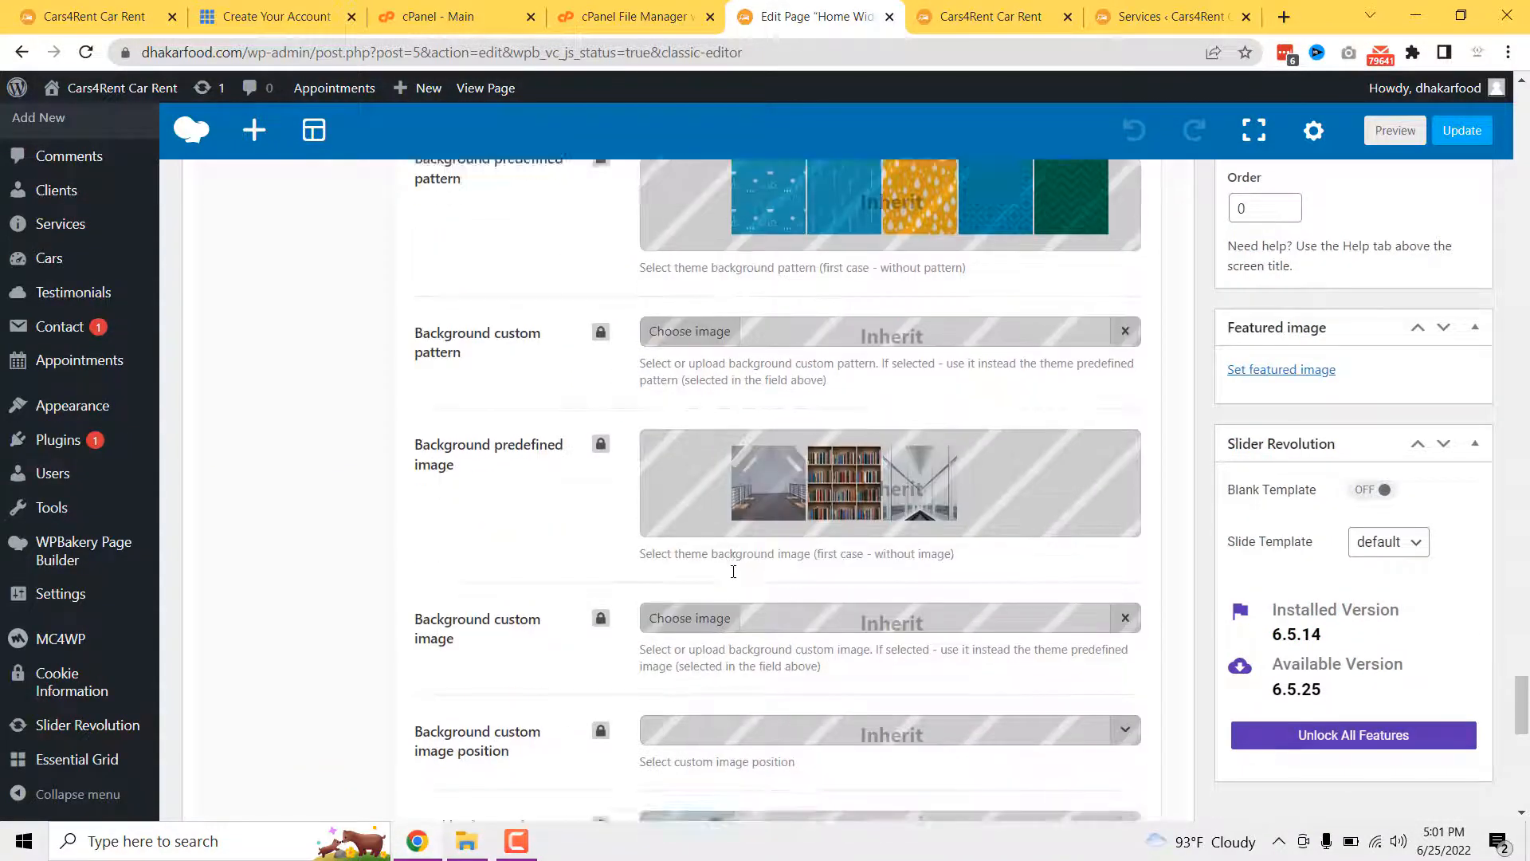
click(530, 838)
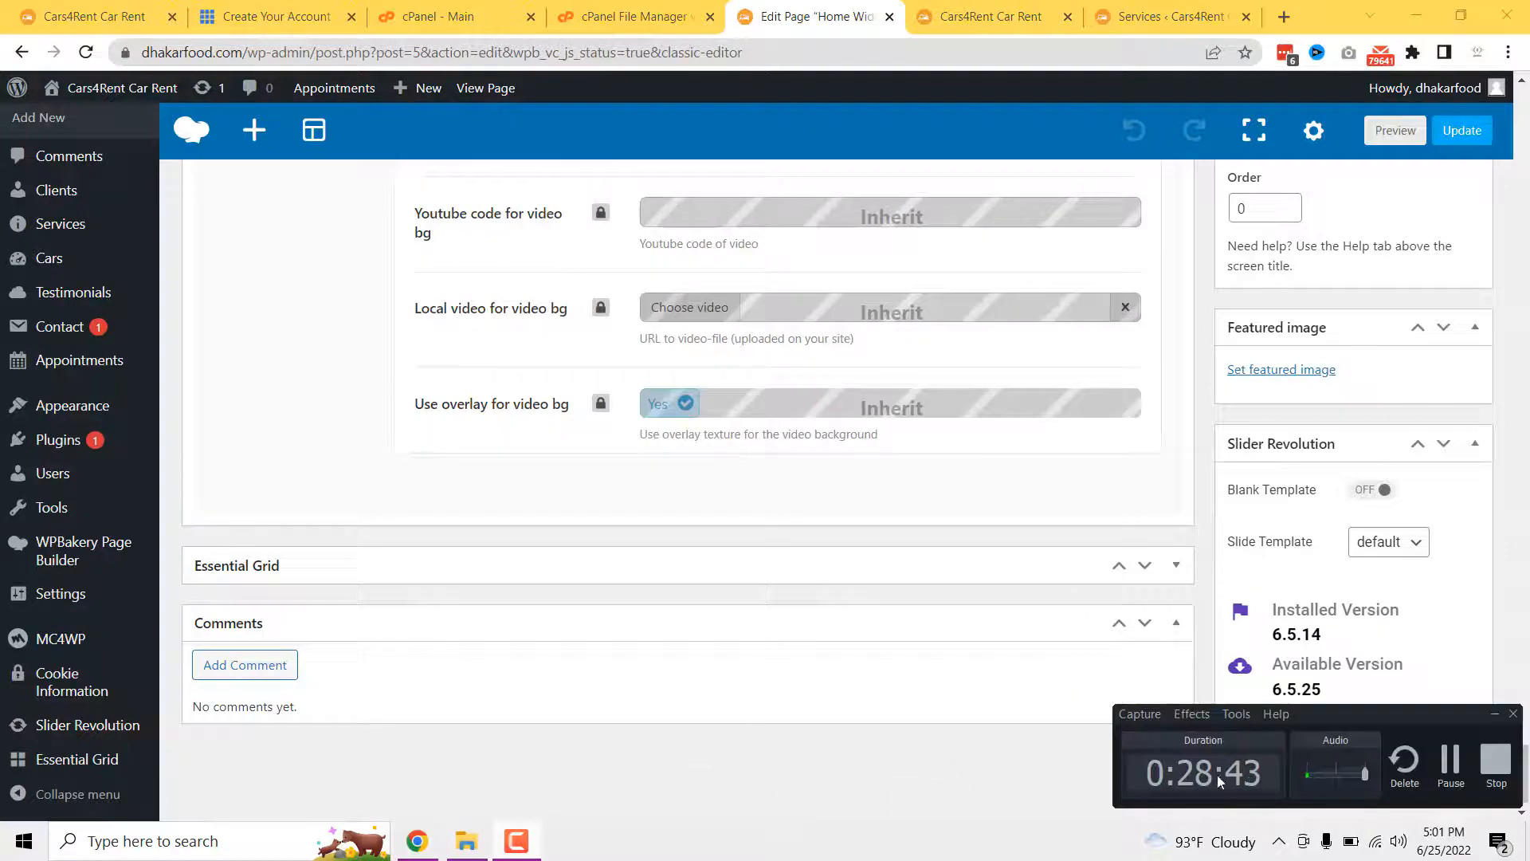
click(1467, 773)
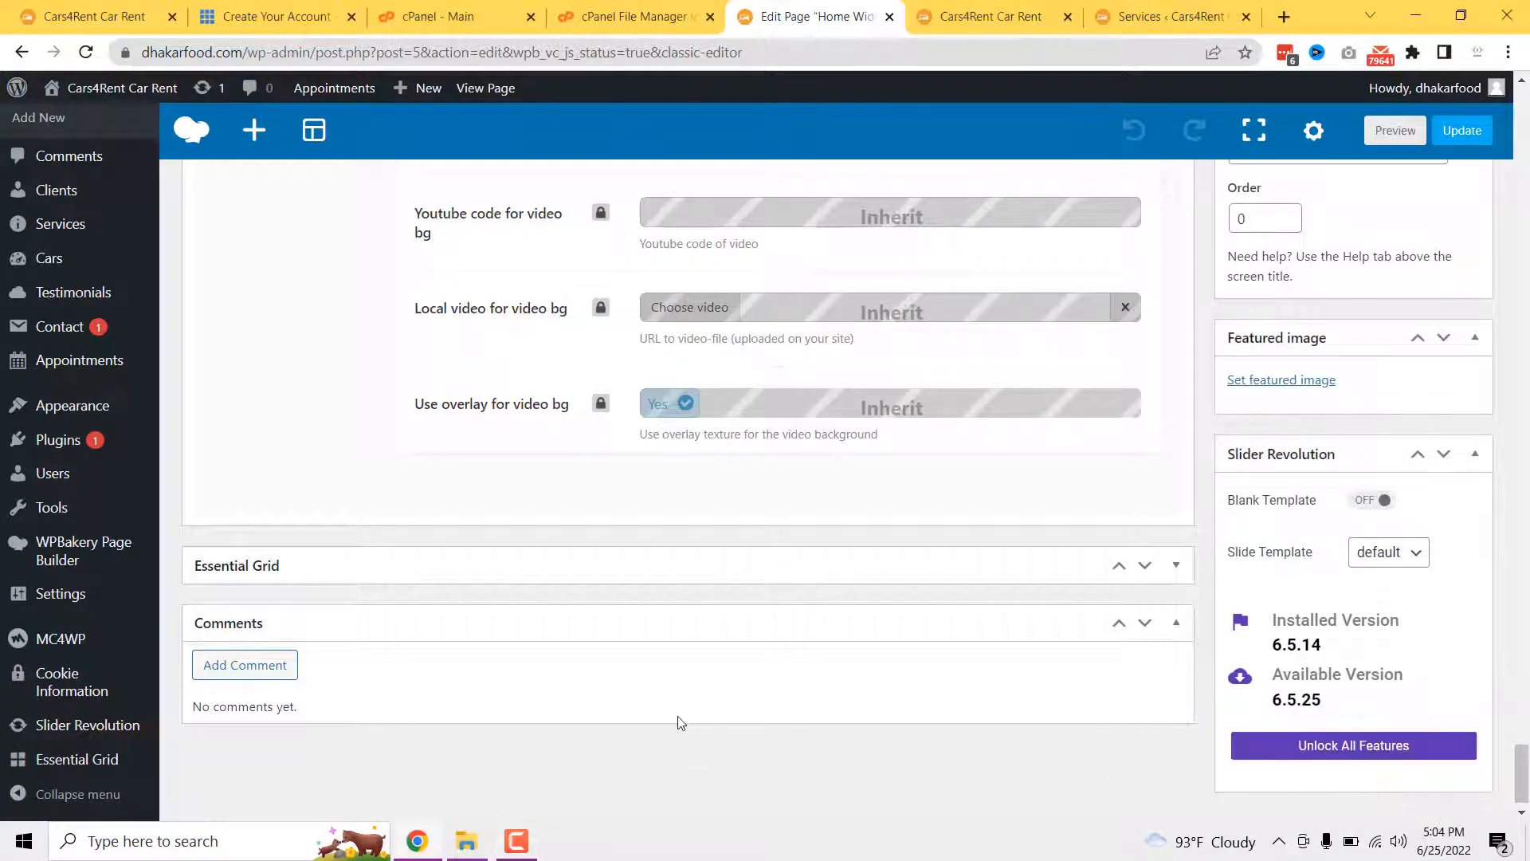
scroll(679, 722, up, 8)
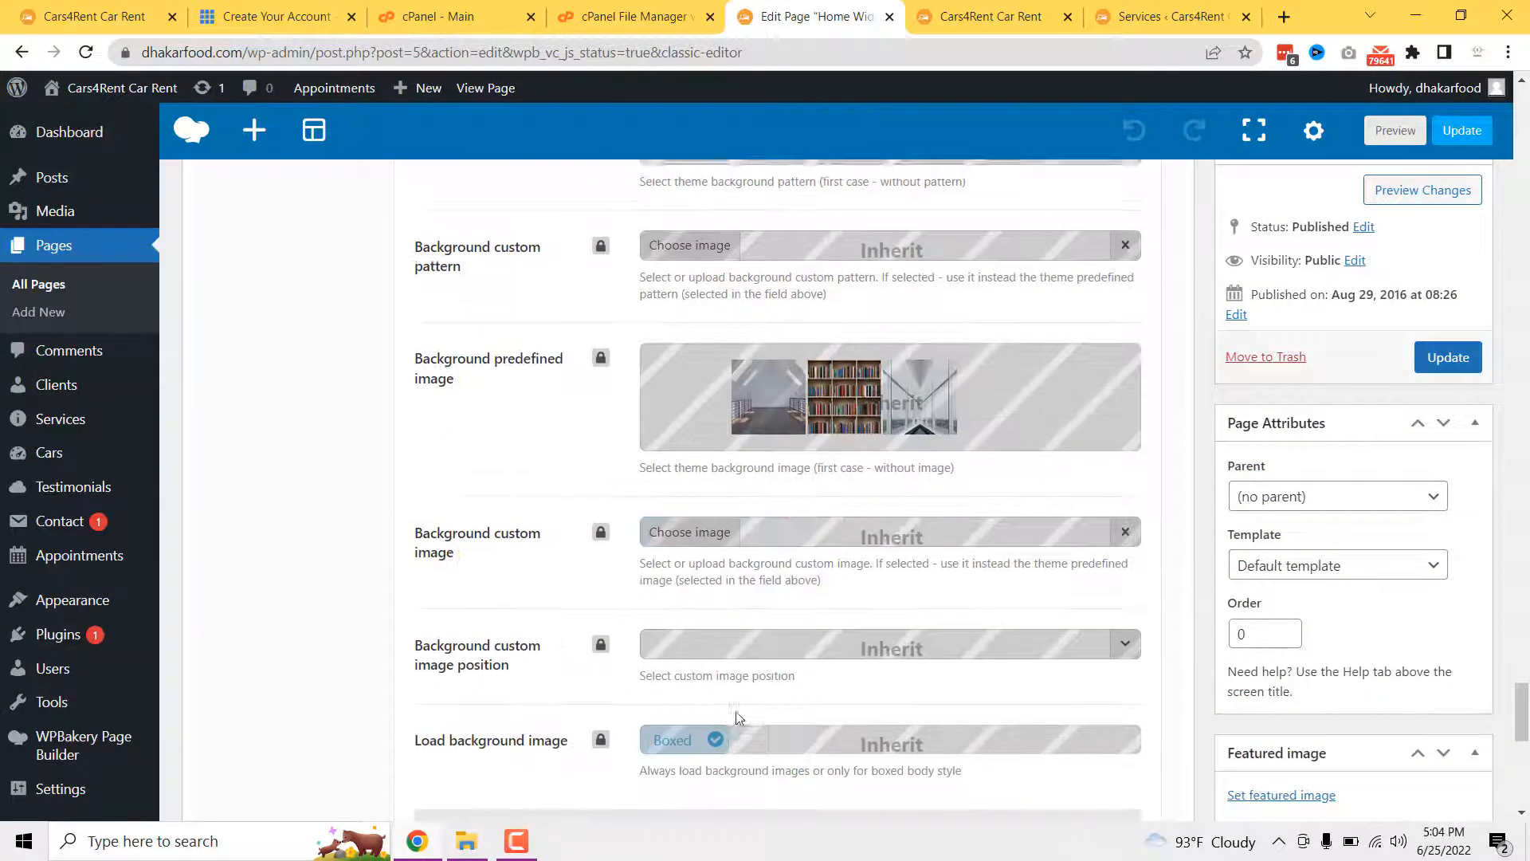
scroll(737, 717, up, 10)
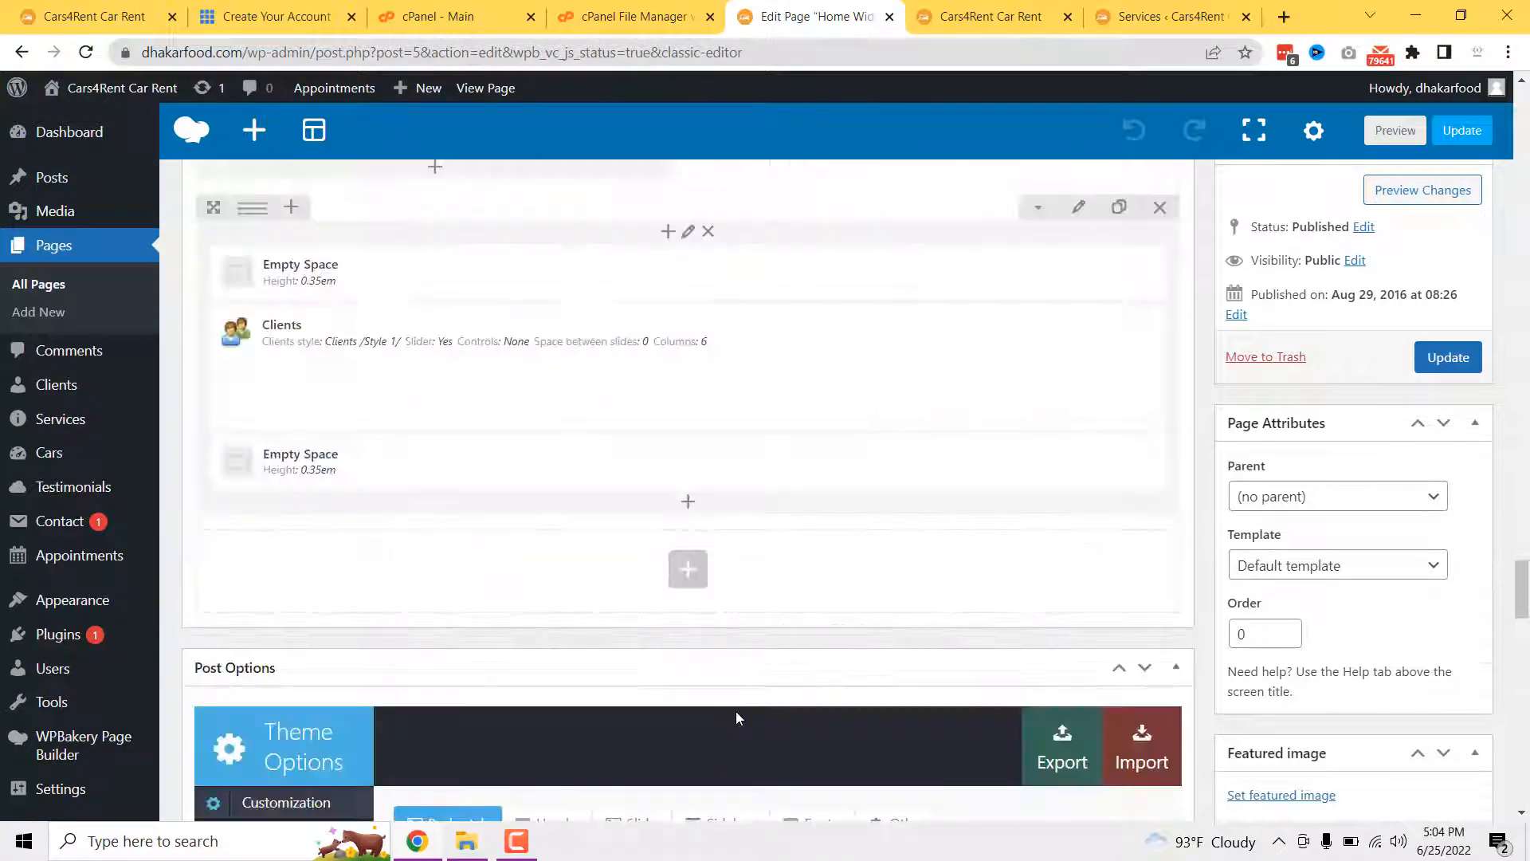
scroll(736, 717, up, 10)
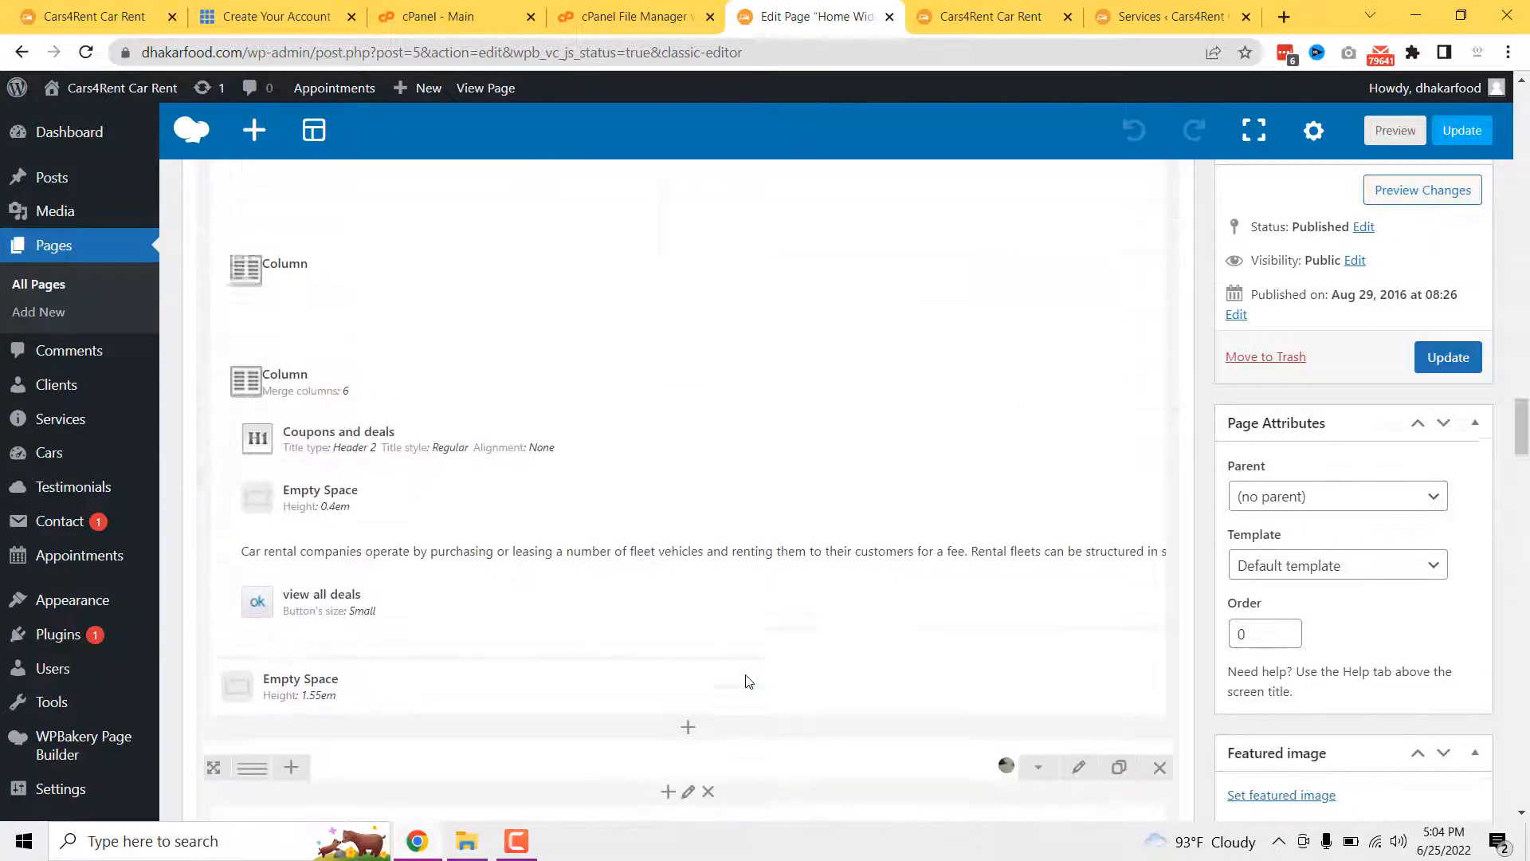
scroll(741, 680, up, 10)
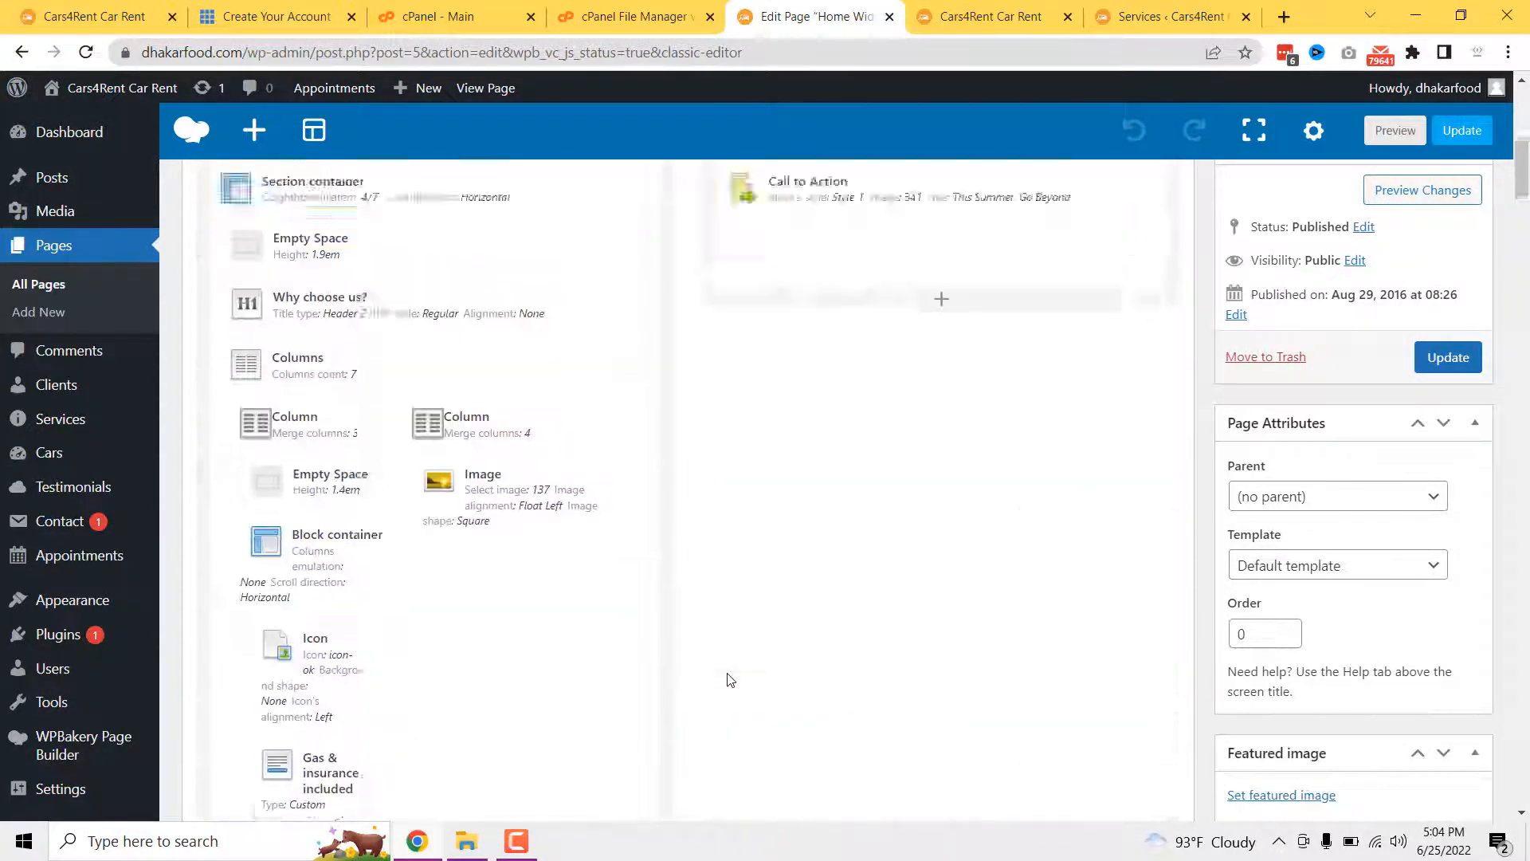
scroll(729, 680, up, 10)
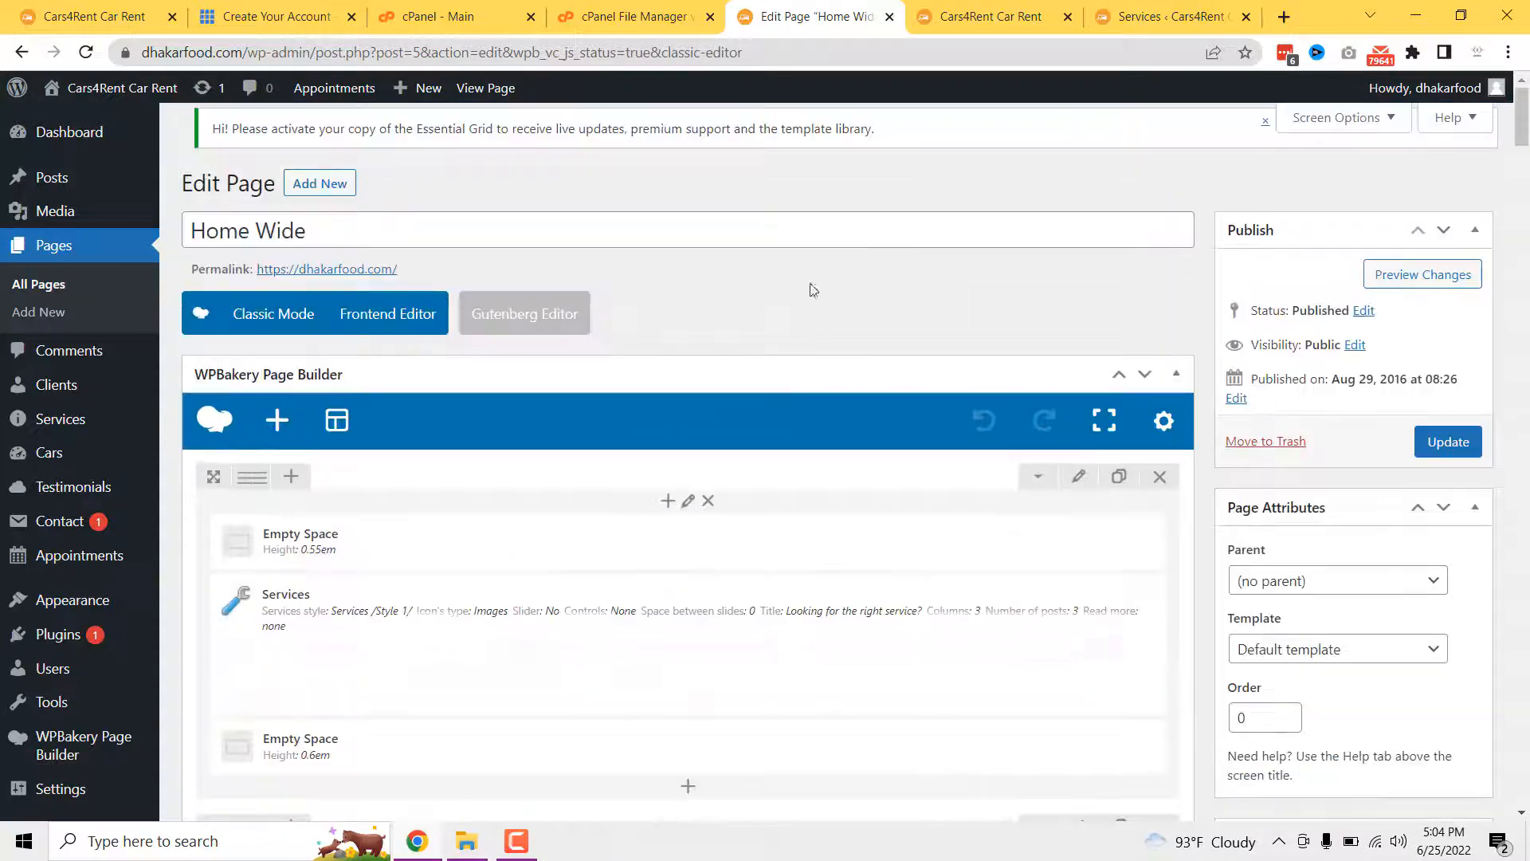
- Close the Home Wide page editor and scroll through the live Contacts page
click(889, 17)
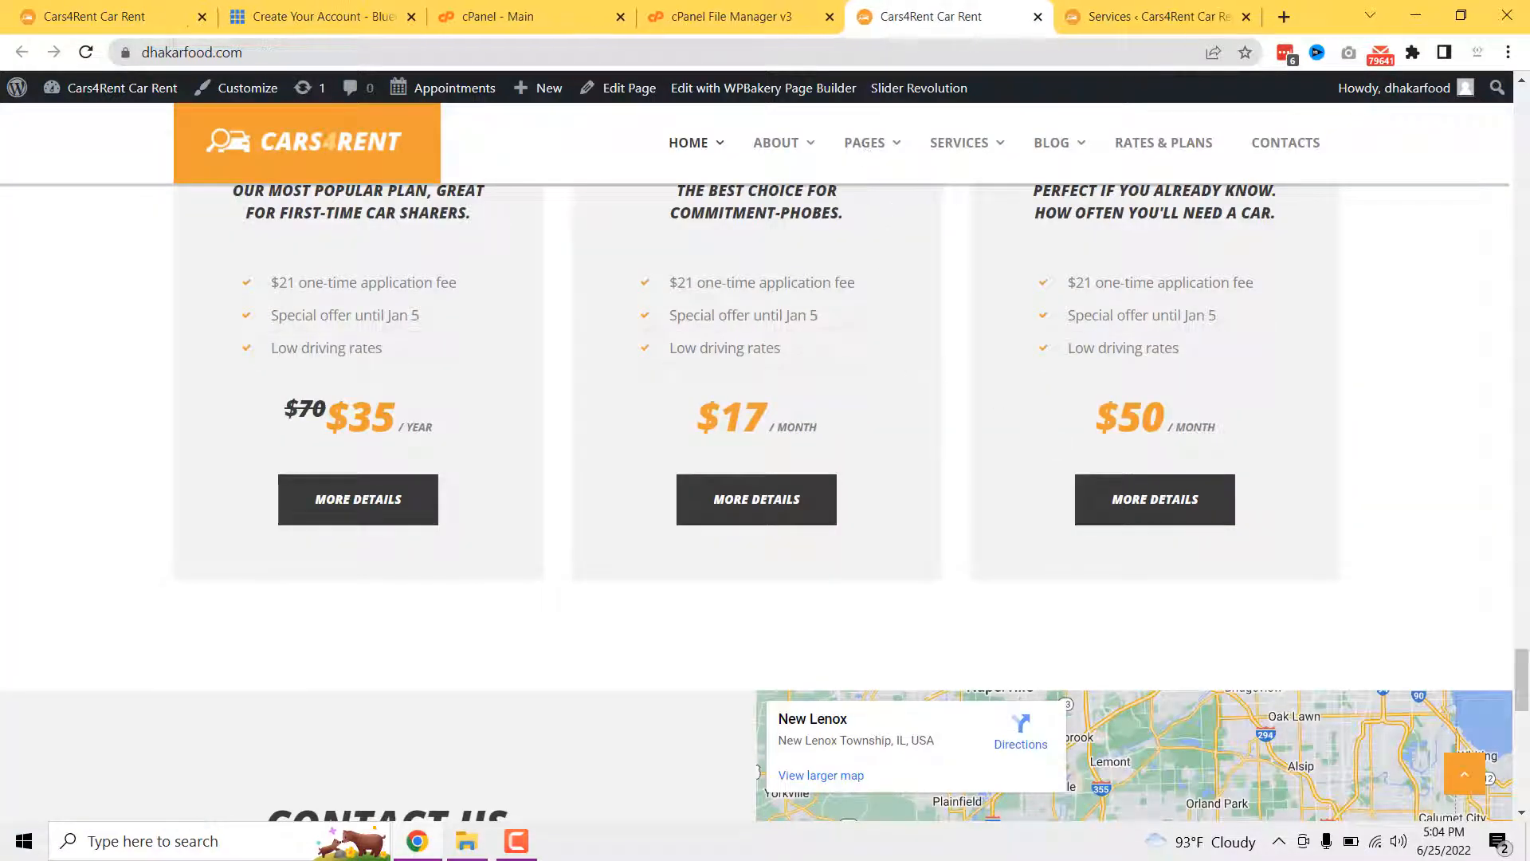
scroll(1407, 569, up, 15)
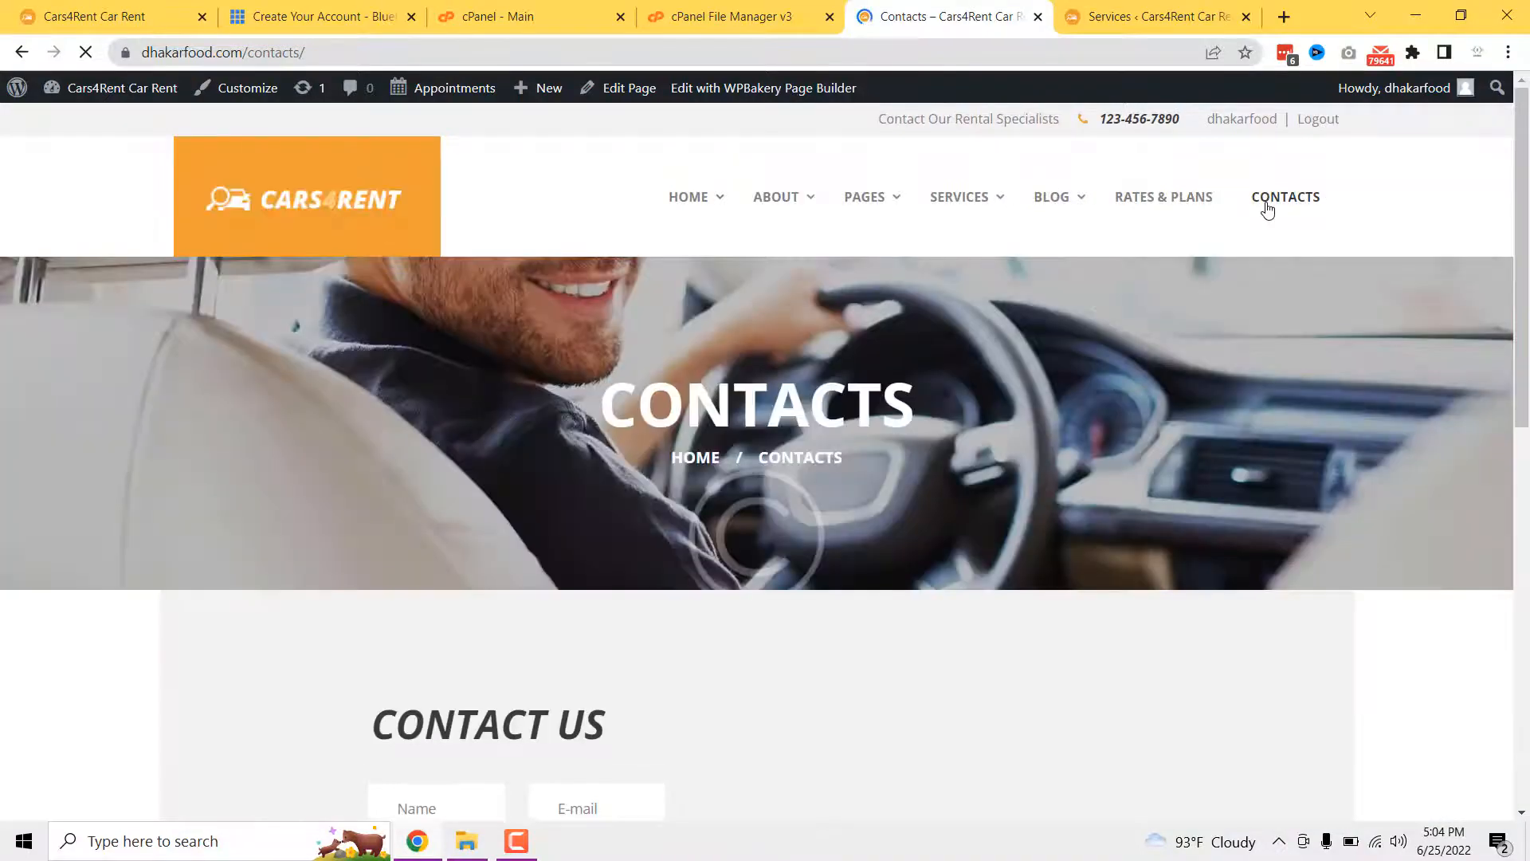
scroll(581, 587, down, 2)
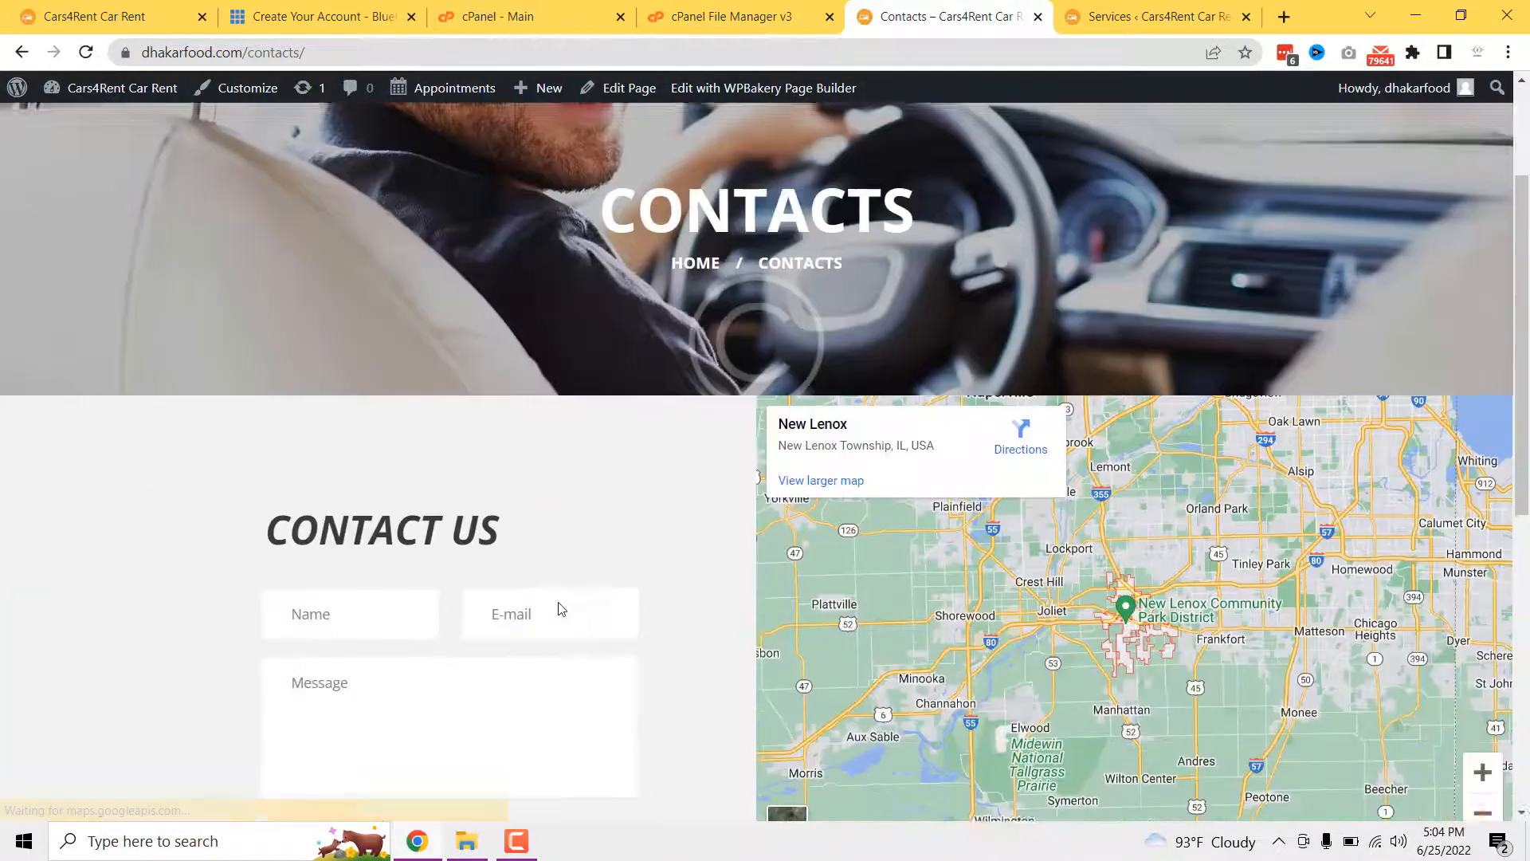
scroll(612, 550, down, 5)
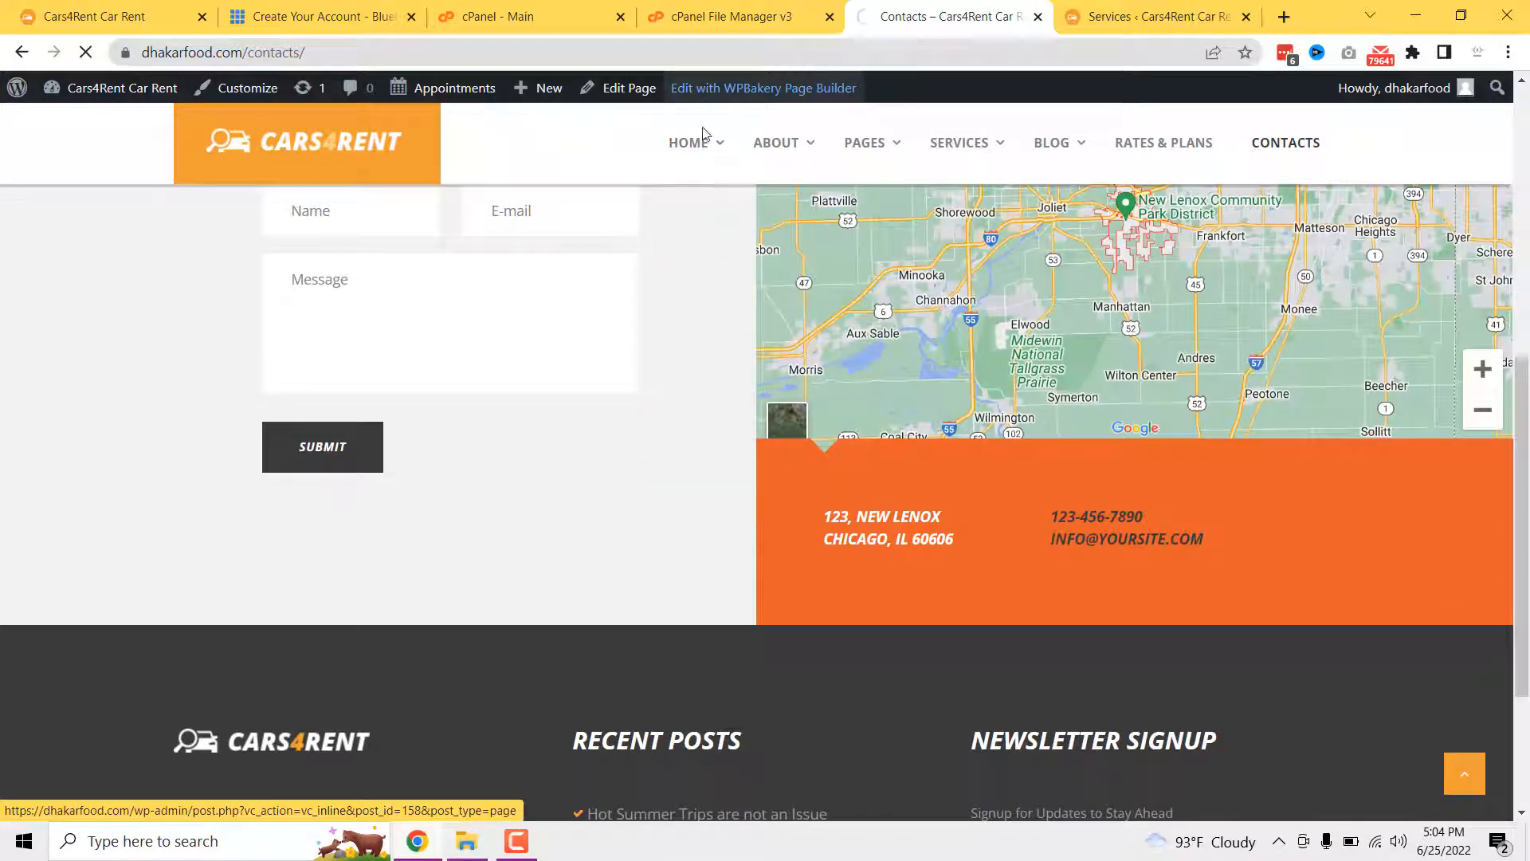
scroll(552, 606, down, 3)
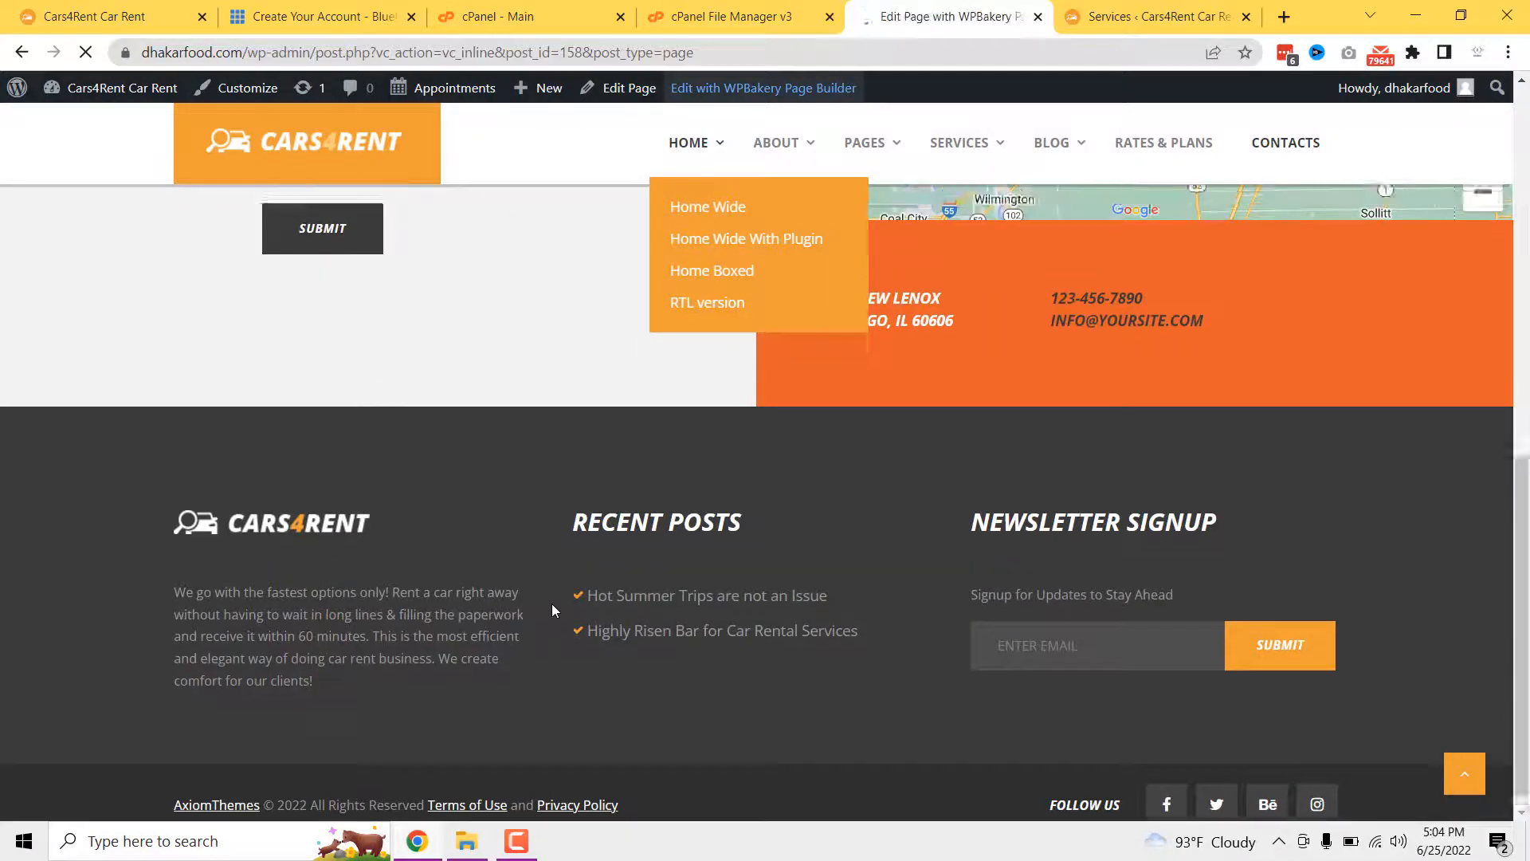
scroll(551, 610, up, 10)
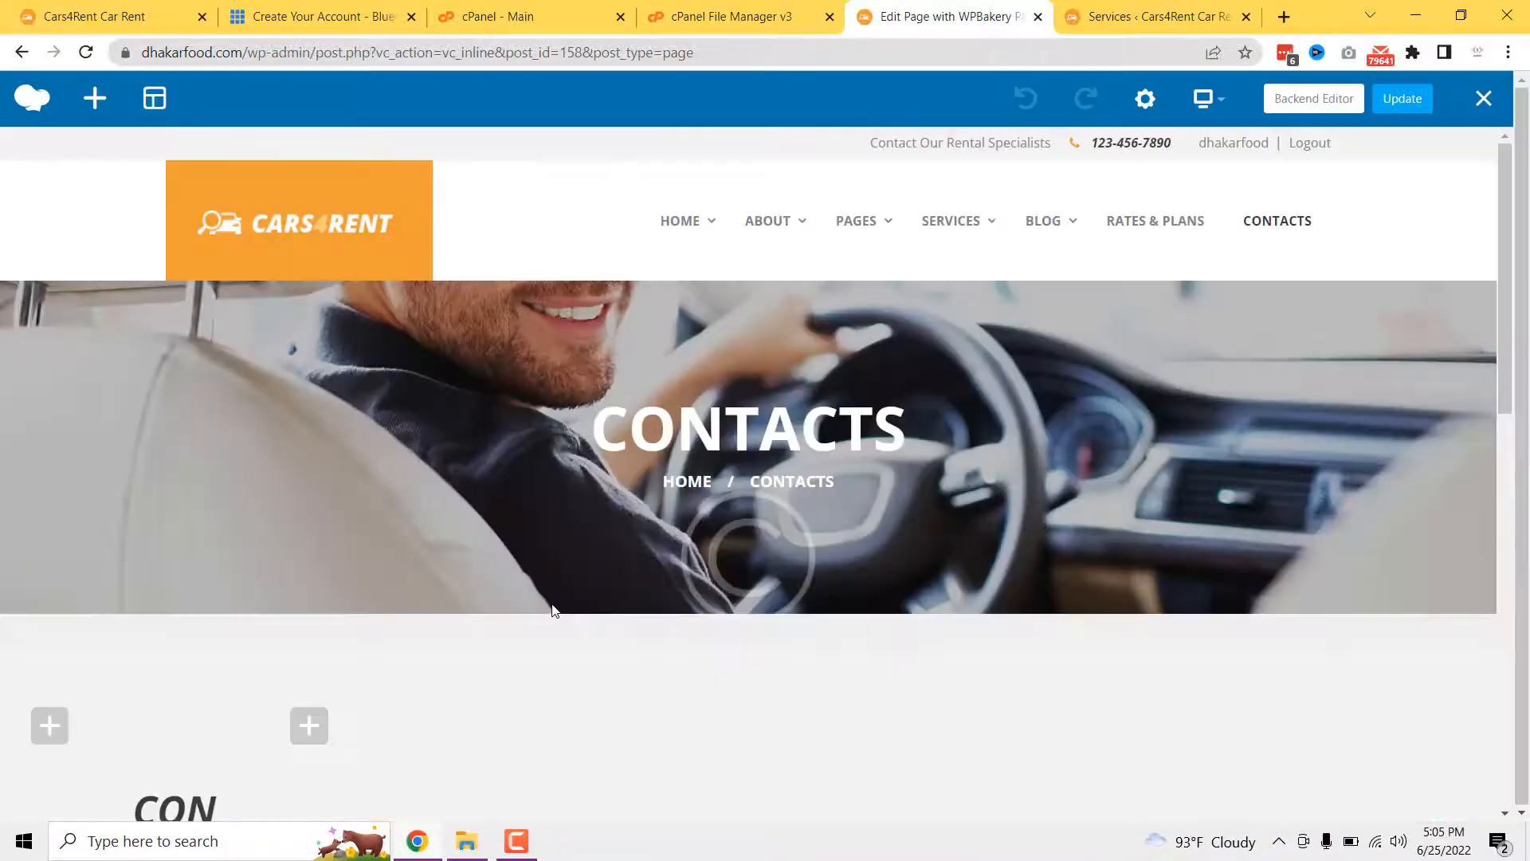
- Switch Contacts to the Backend Editor and review its Contact Us title, contact form and Google map
click(1279, 98)
scroll(813, 597, down, 1)
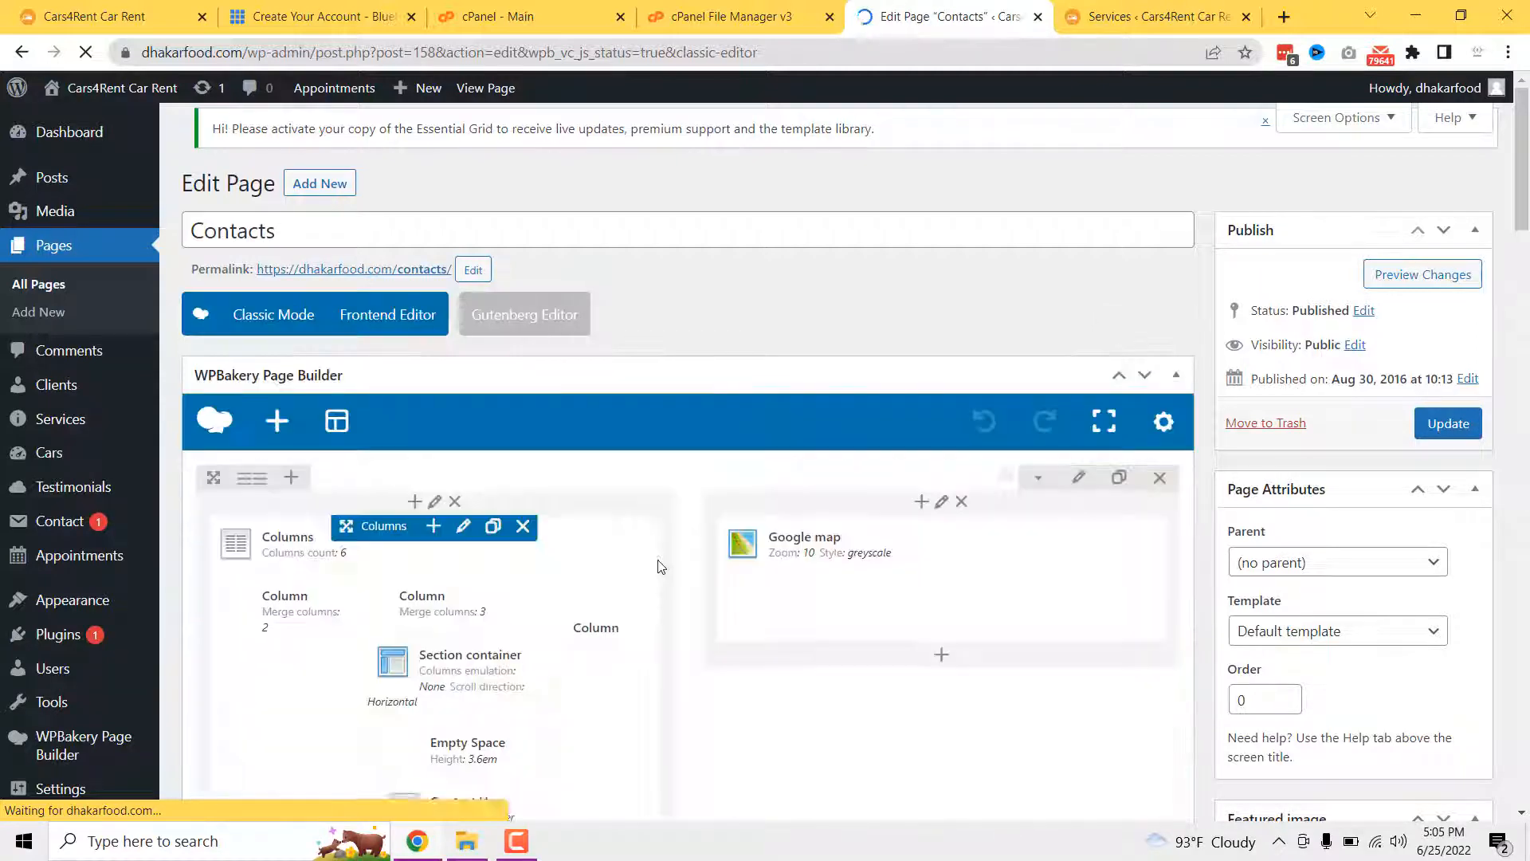
scroll(678, 446, down, 3)
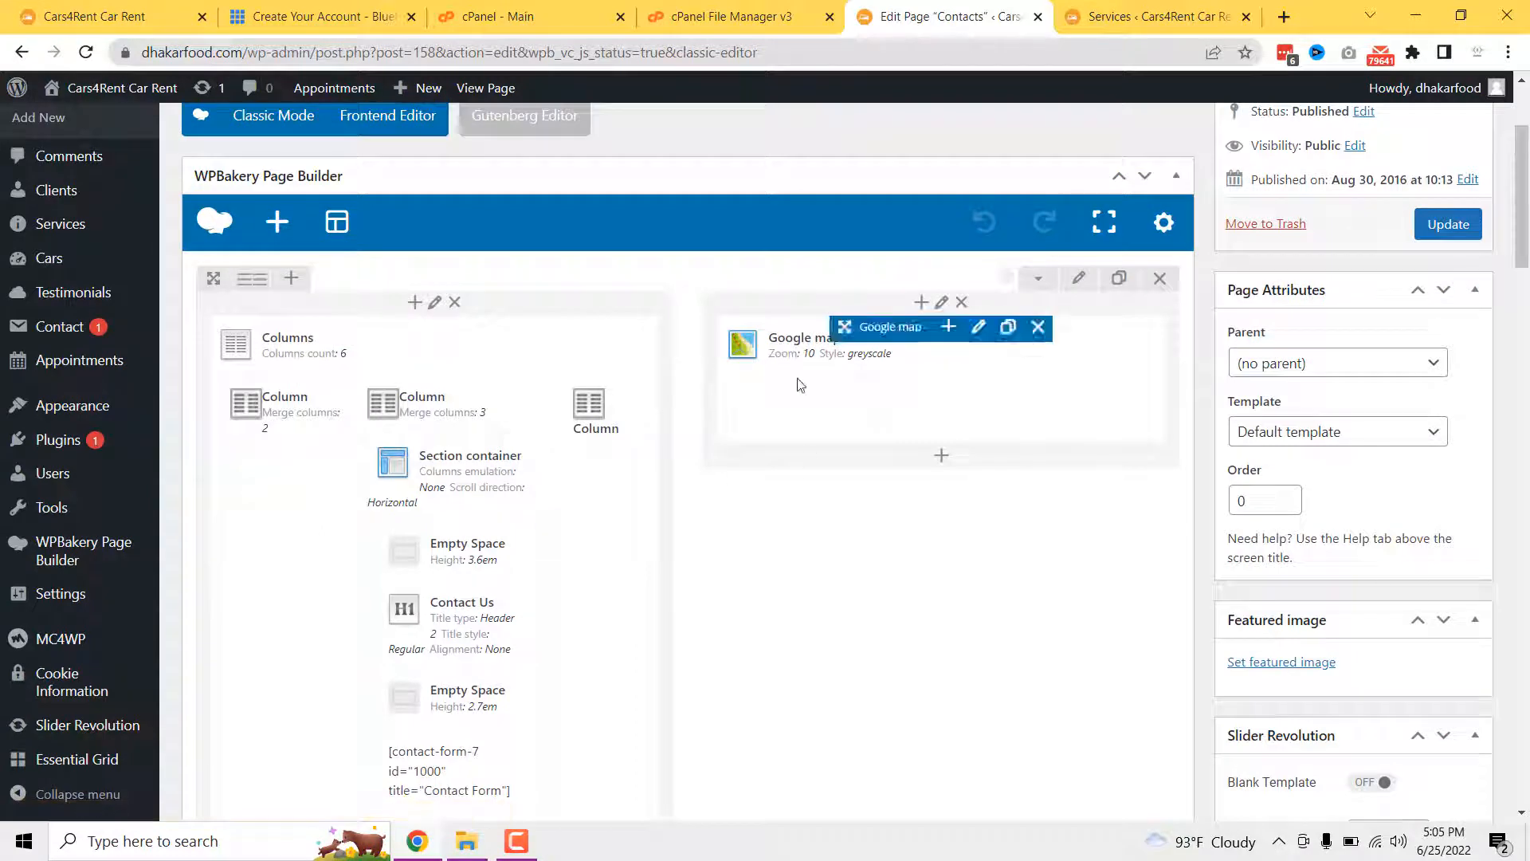
mouse_move(812, 373)
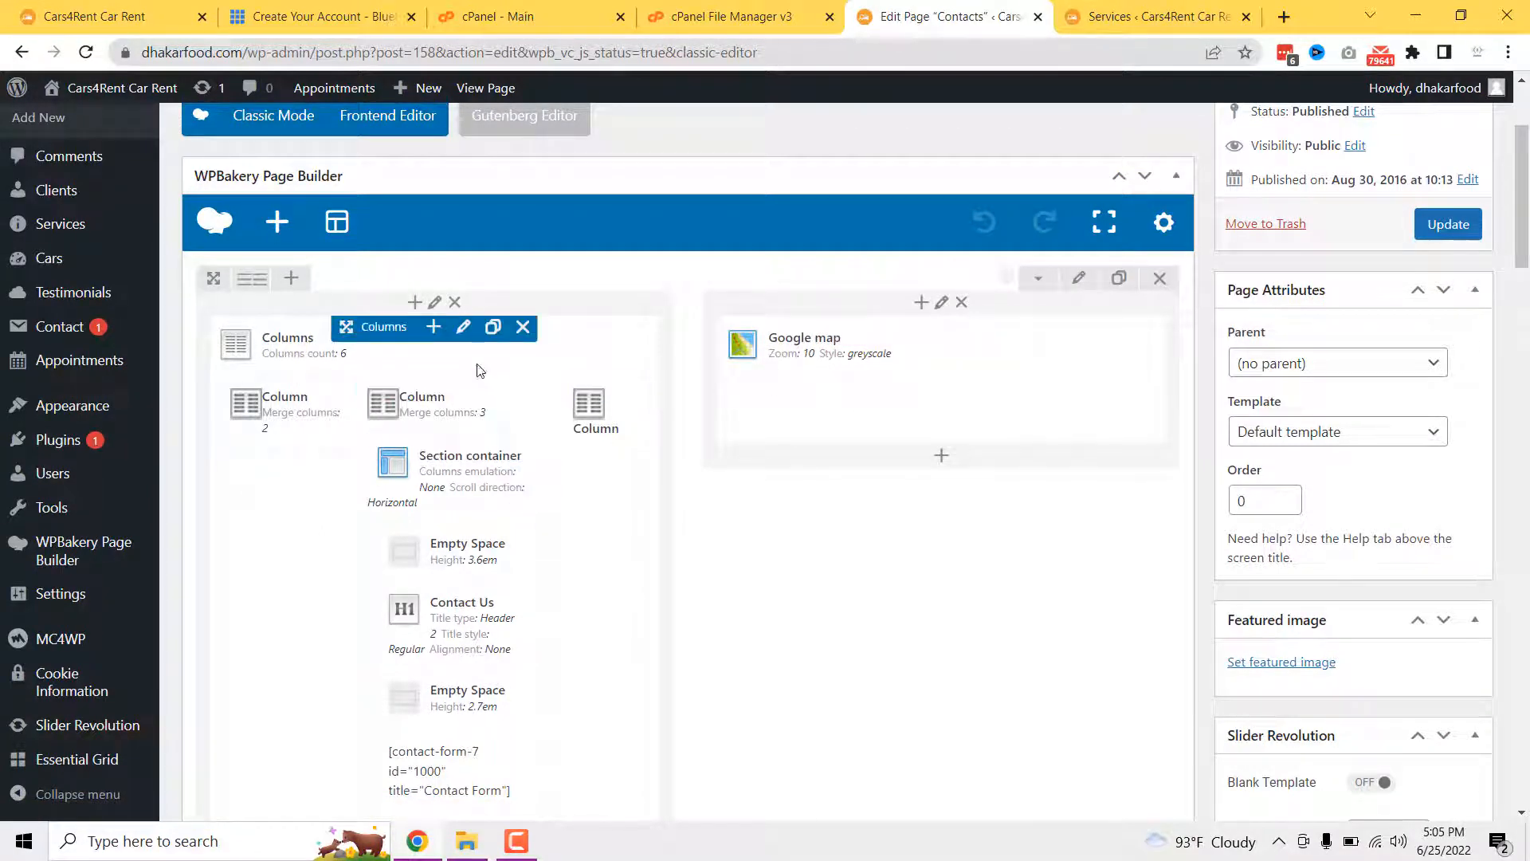
scroll(503, 574, down, 1)
scroll(503, 574, down, 10)
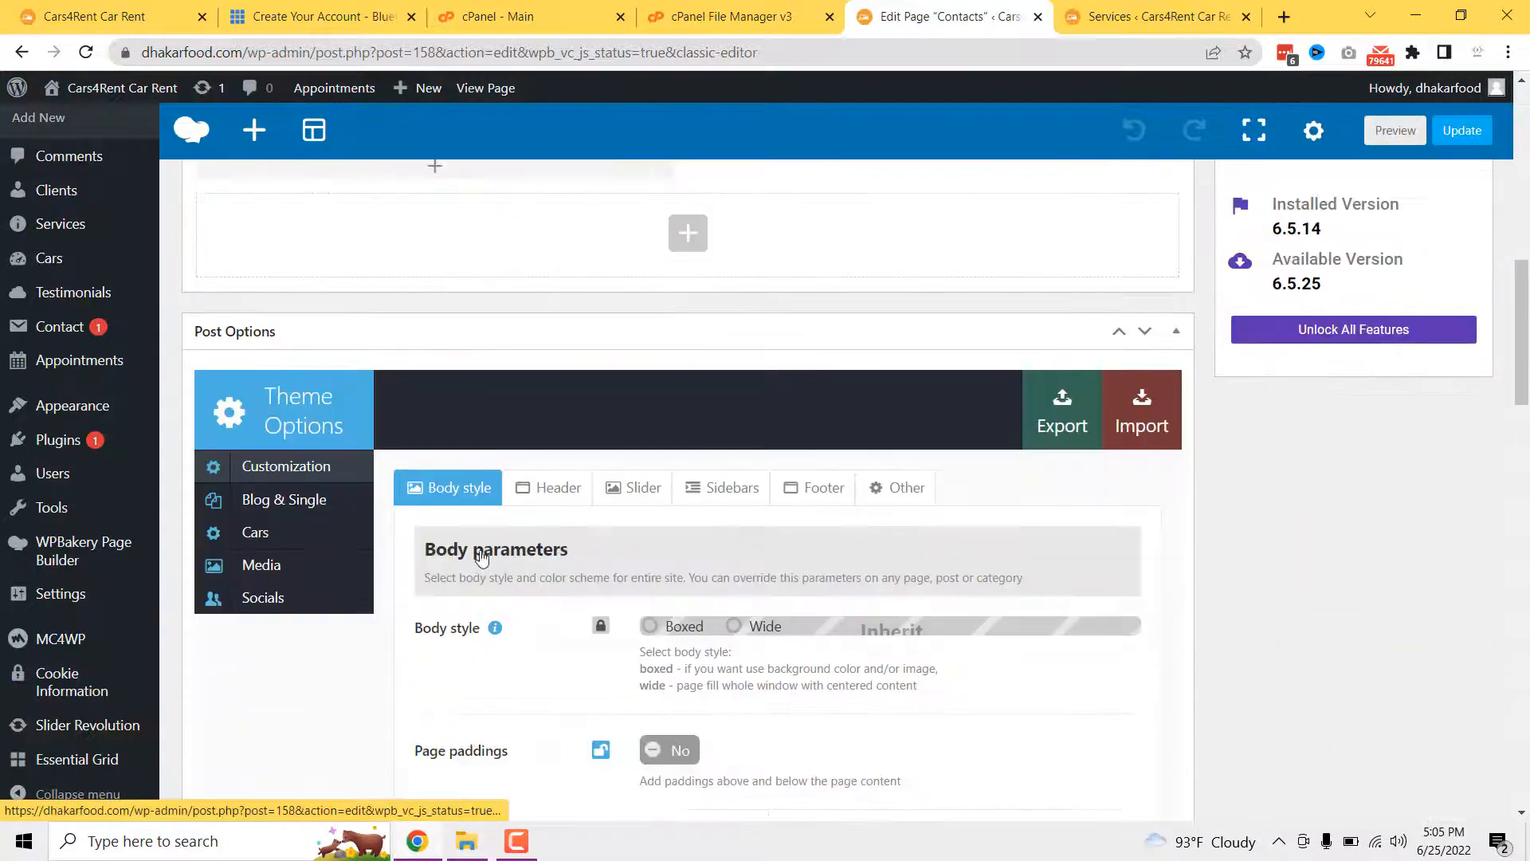
scroll(717, 556, up, 13)
scroll(683, 549, down, 5)
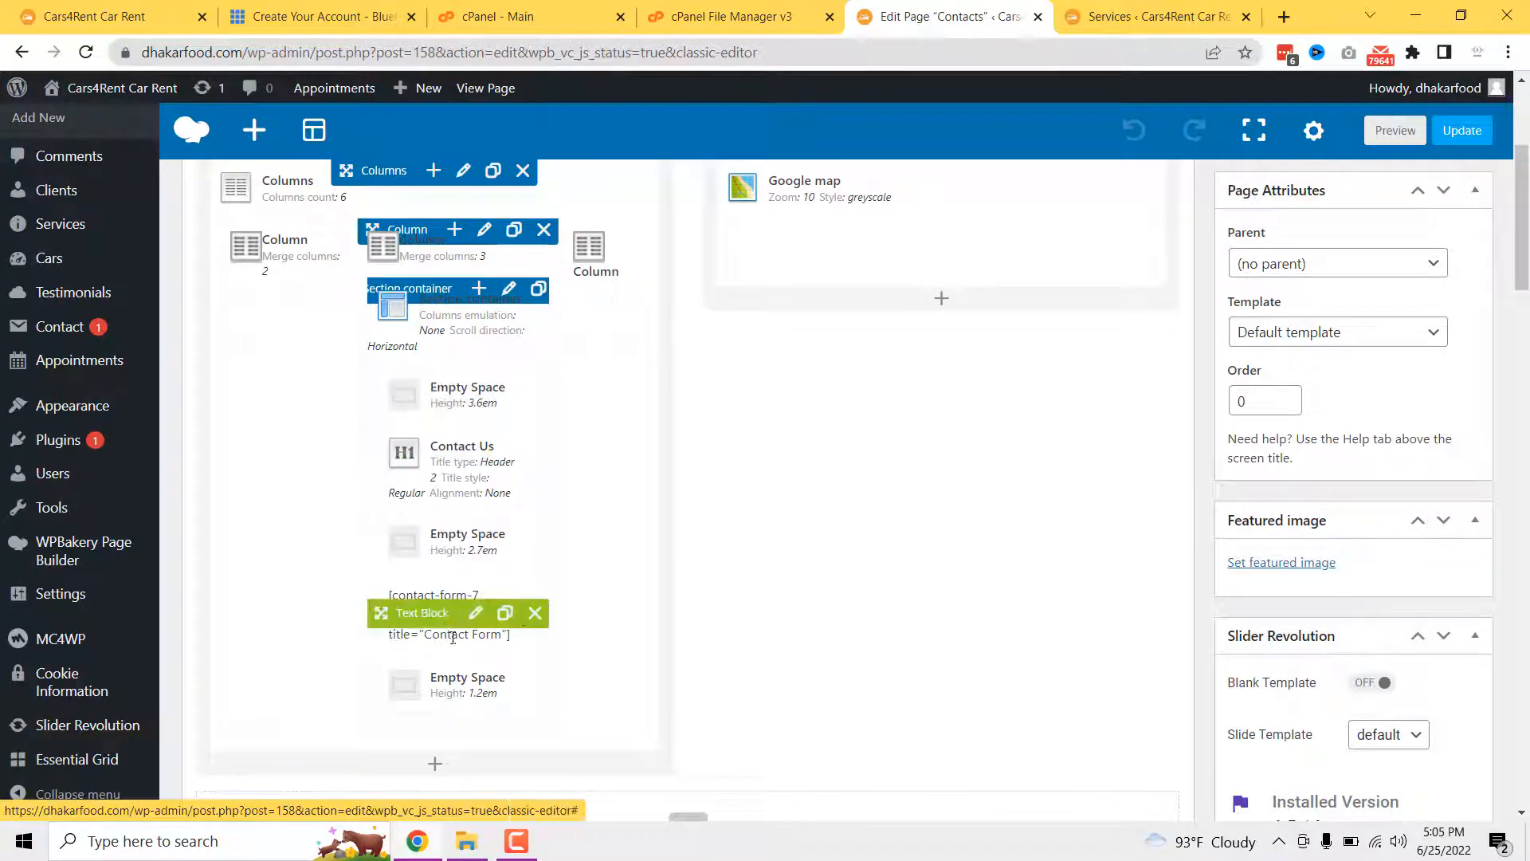
scroll(673, 610, down, 3)
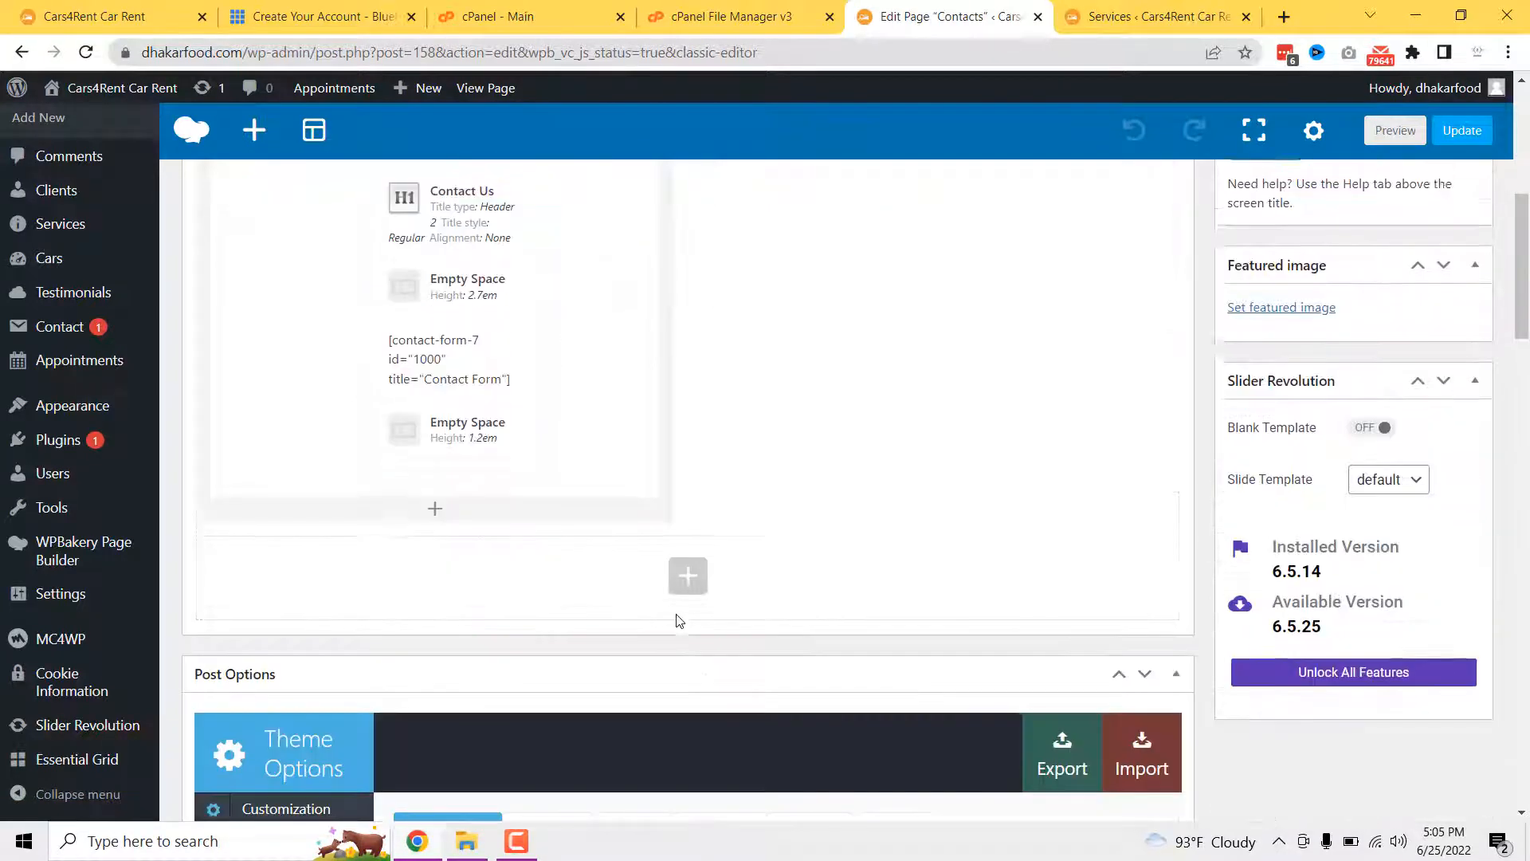
scroll(678, 621, up, 7)
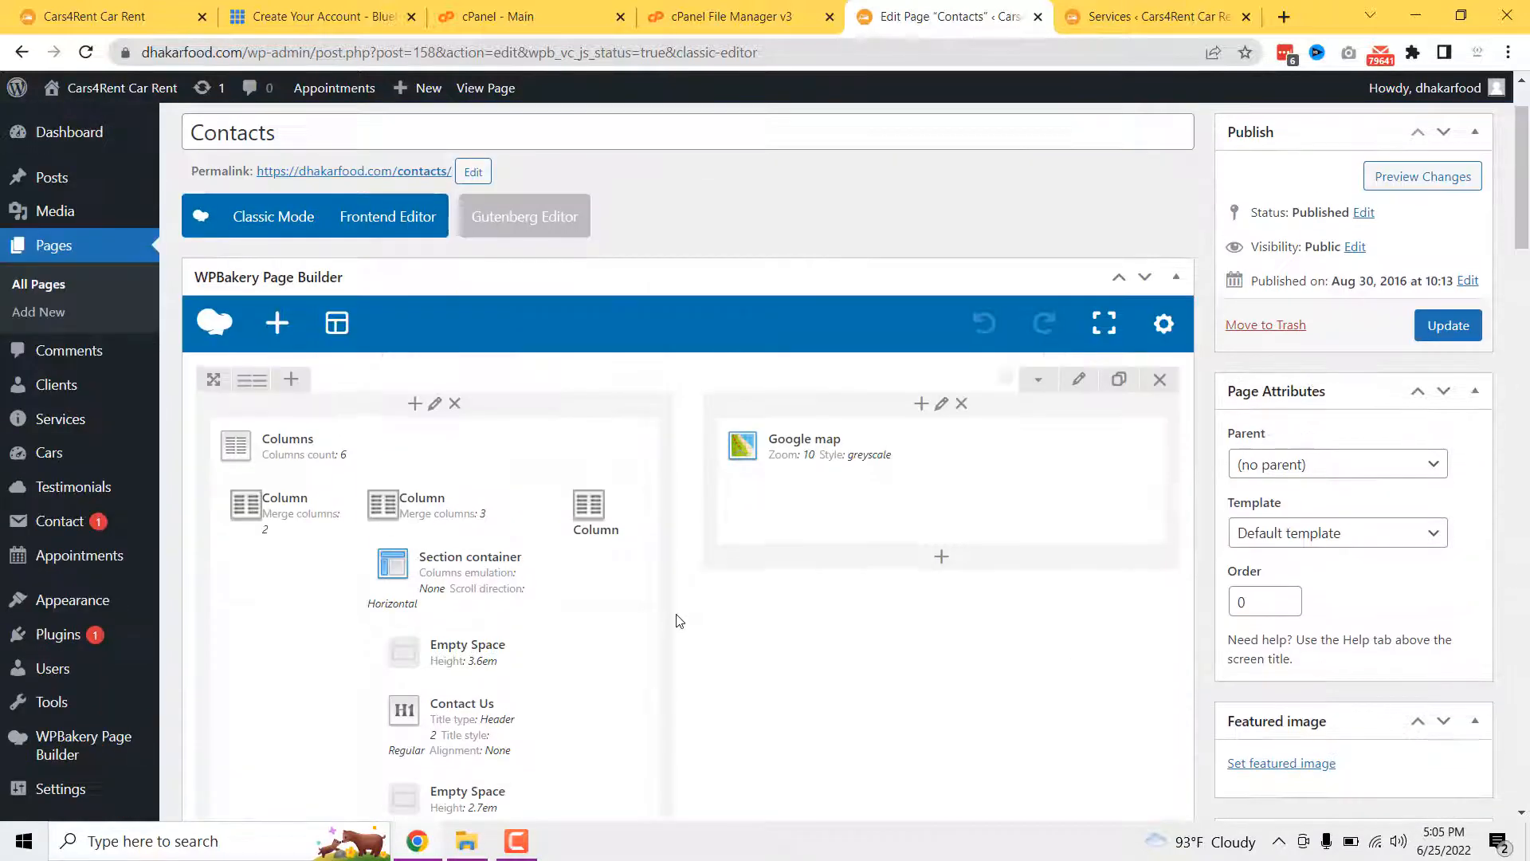
- Load the live home page via Visit Site in the Services tab, then go back to the Contacts editor
click(1147, 15)
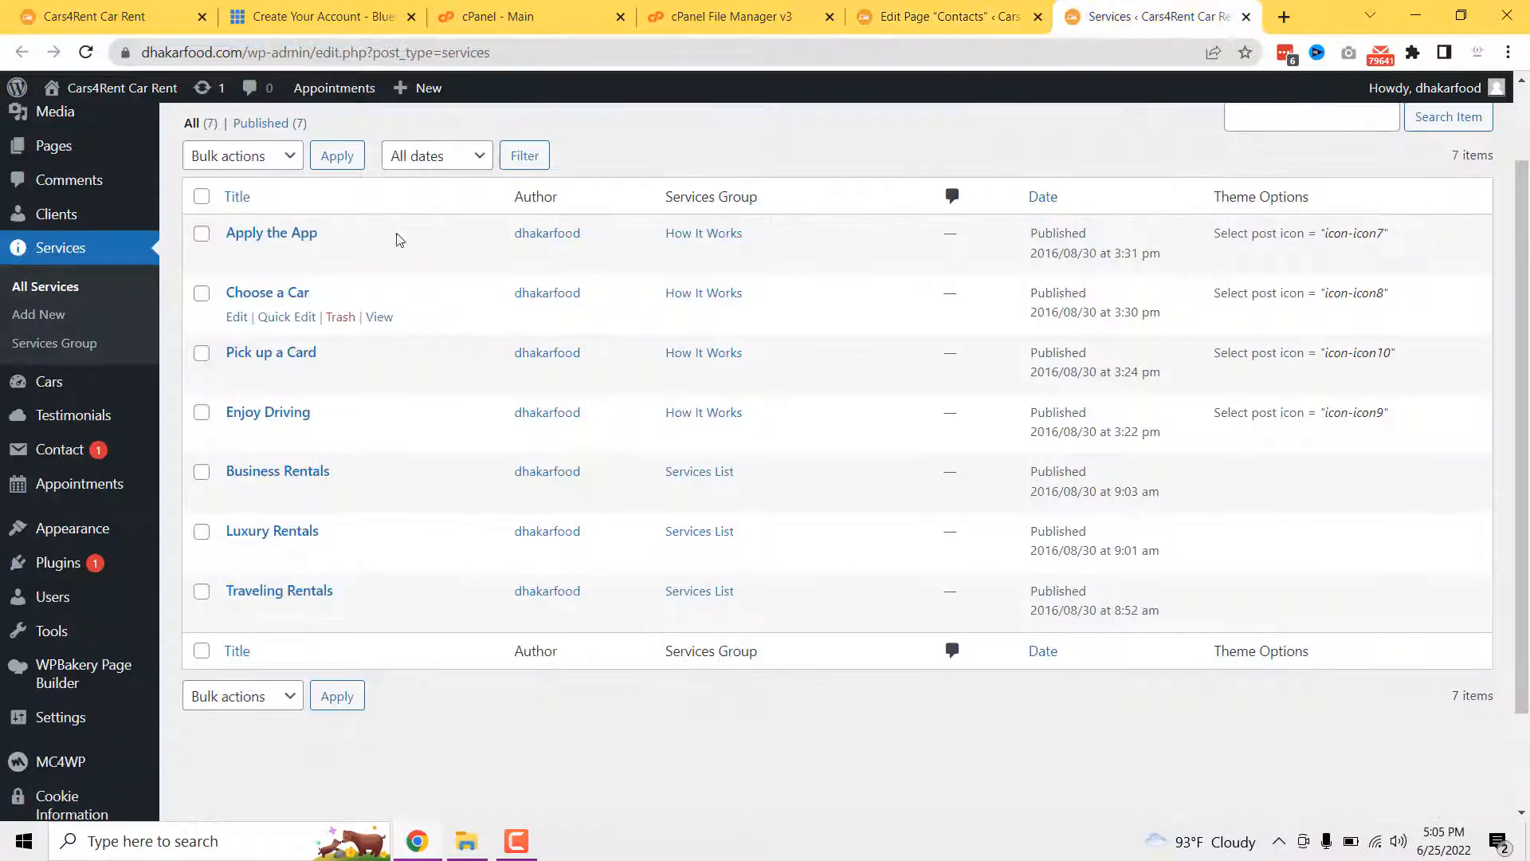
mouse_move(80, 92)
click(83, 124)
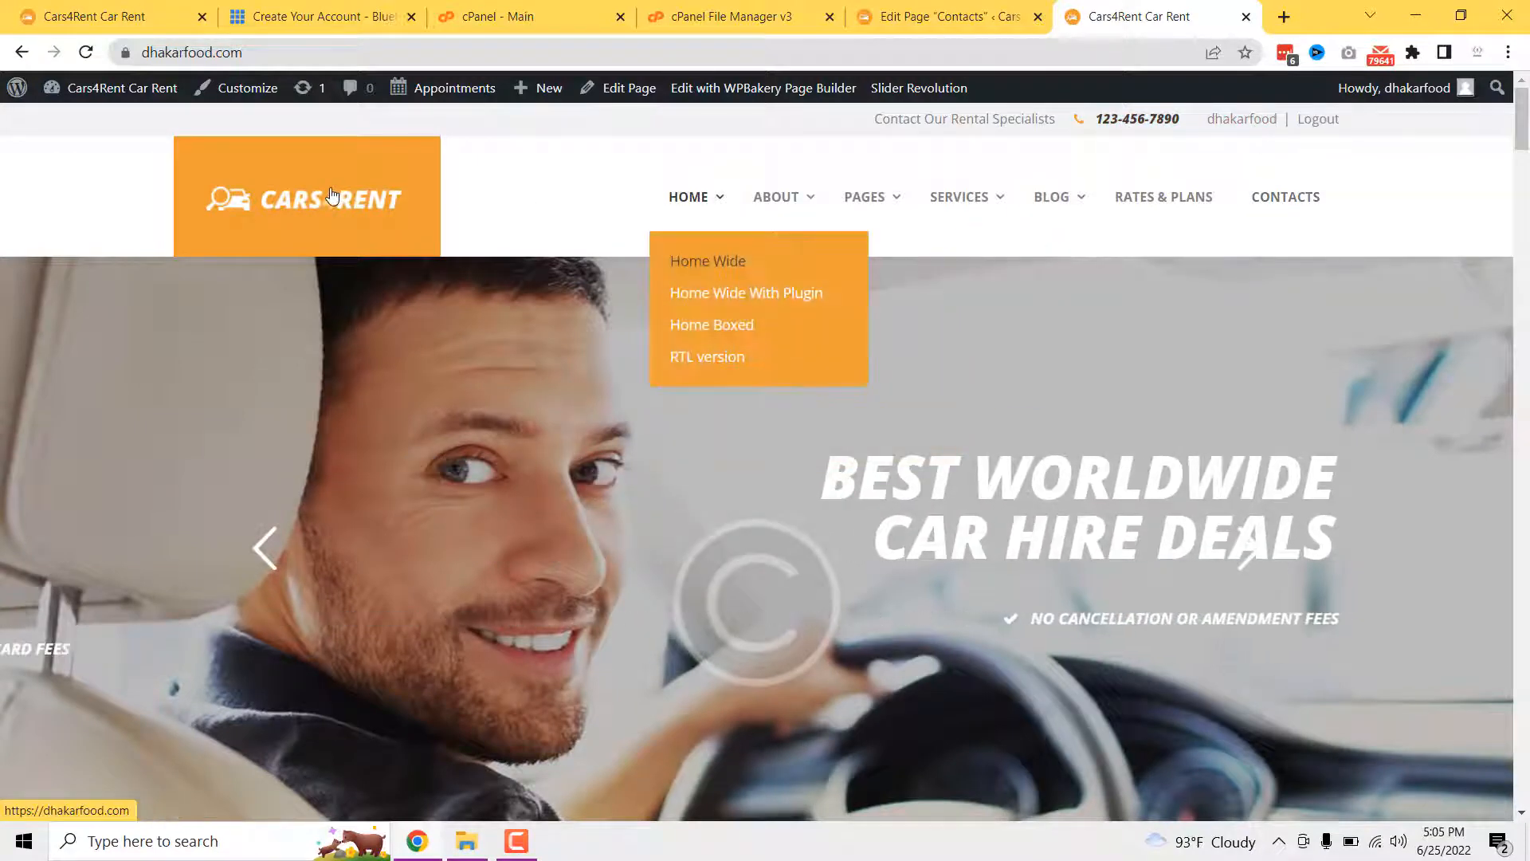
click(1014, 7)
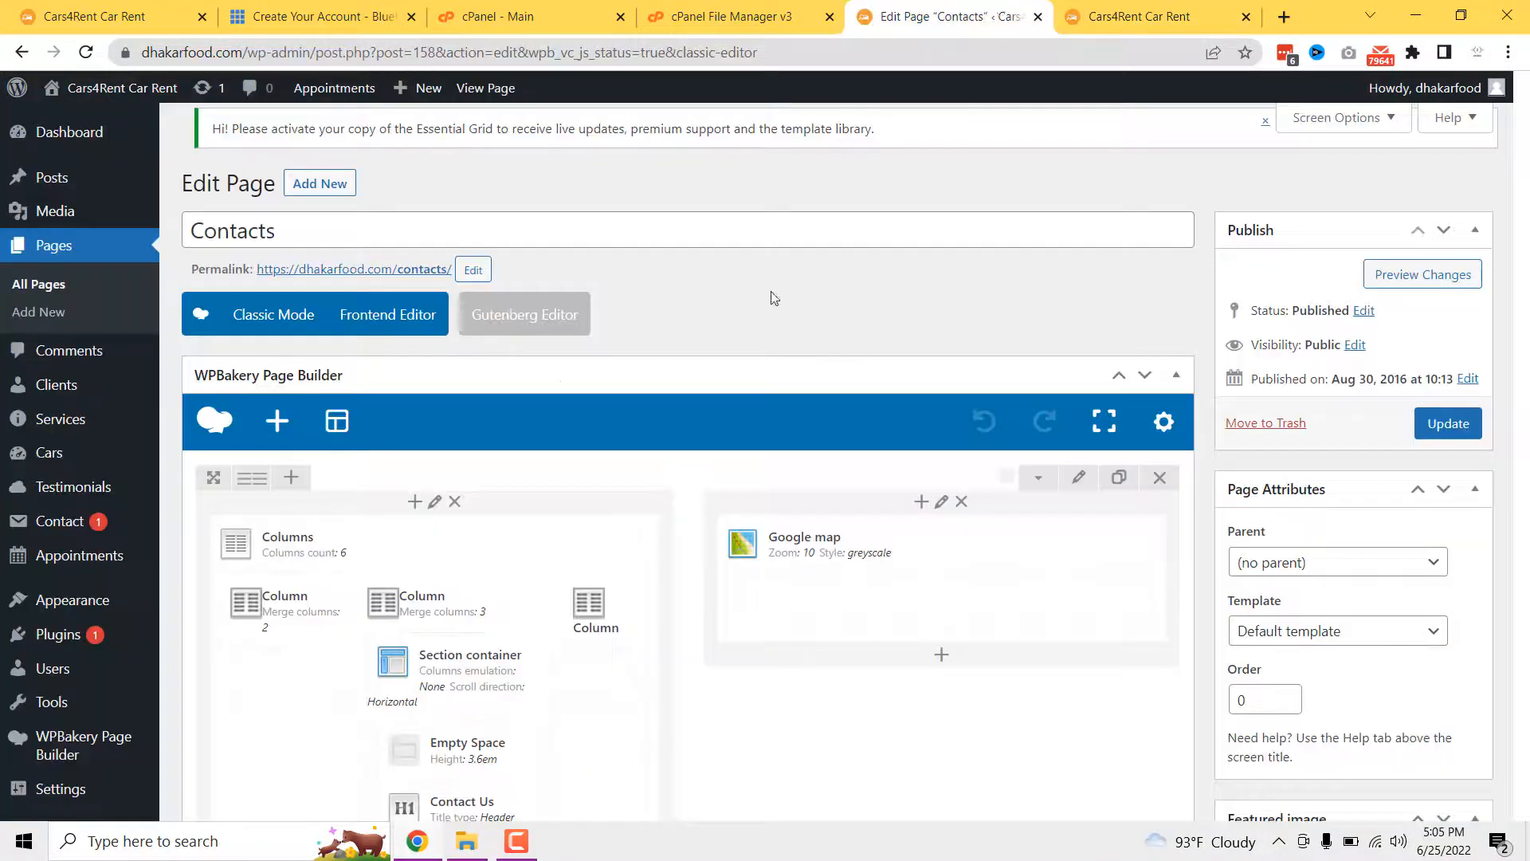
scroll(318, 510, down, 5)
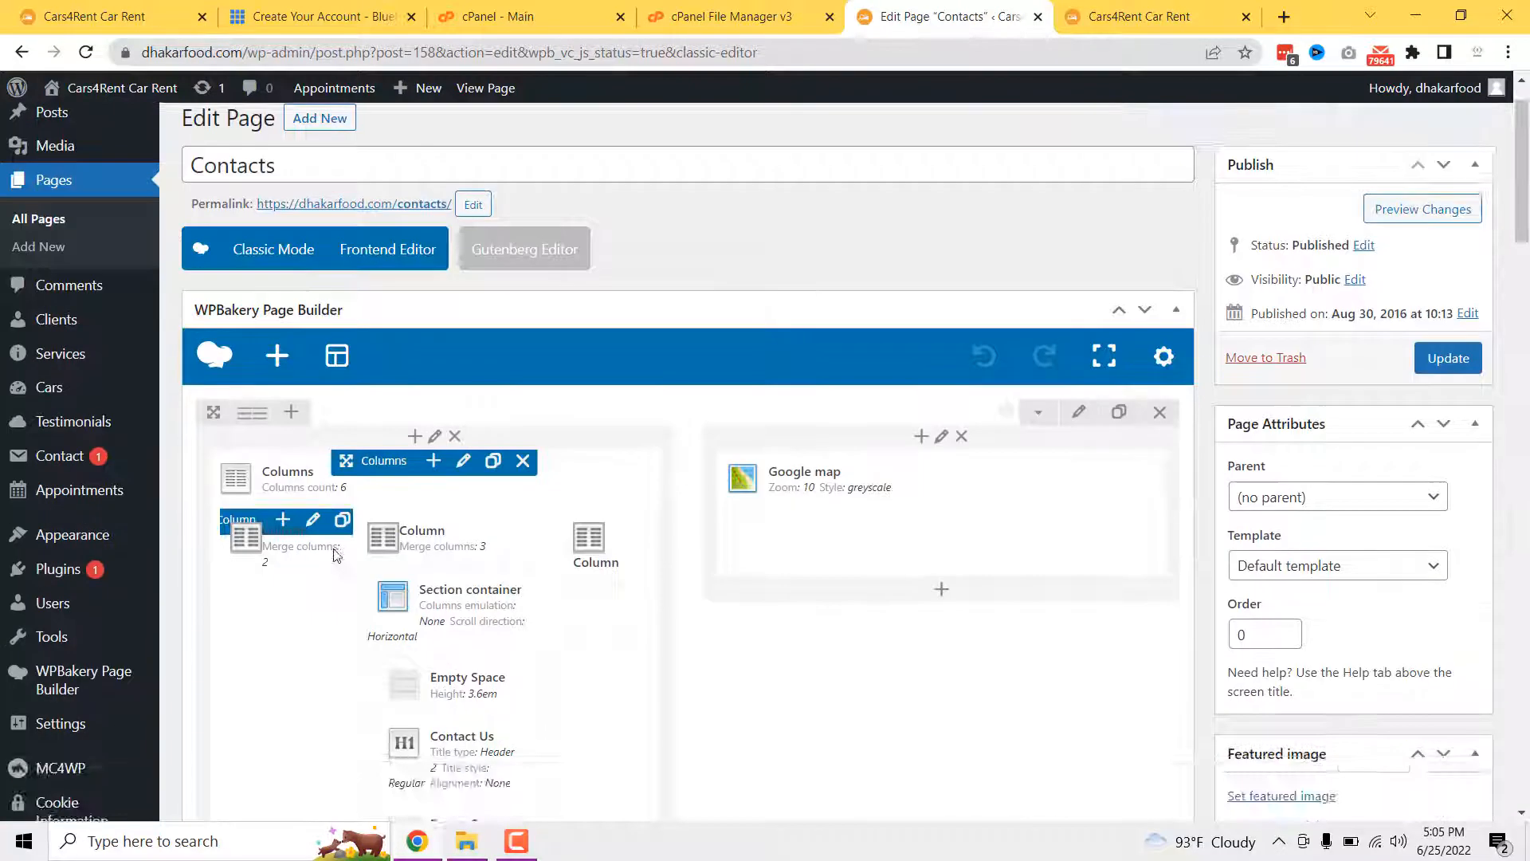
mouse_move(78, 422)
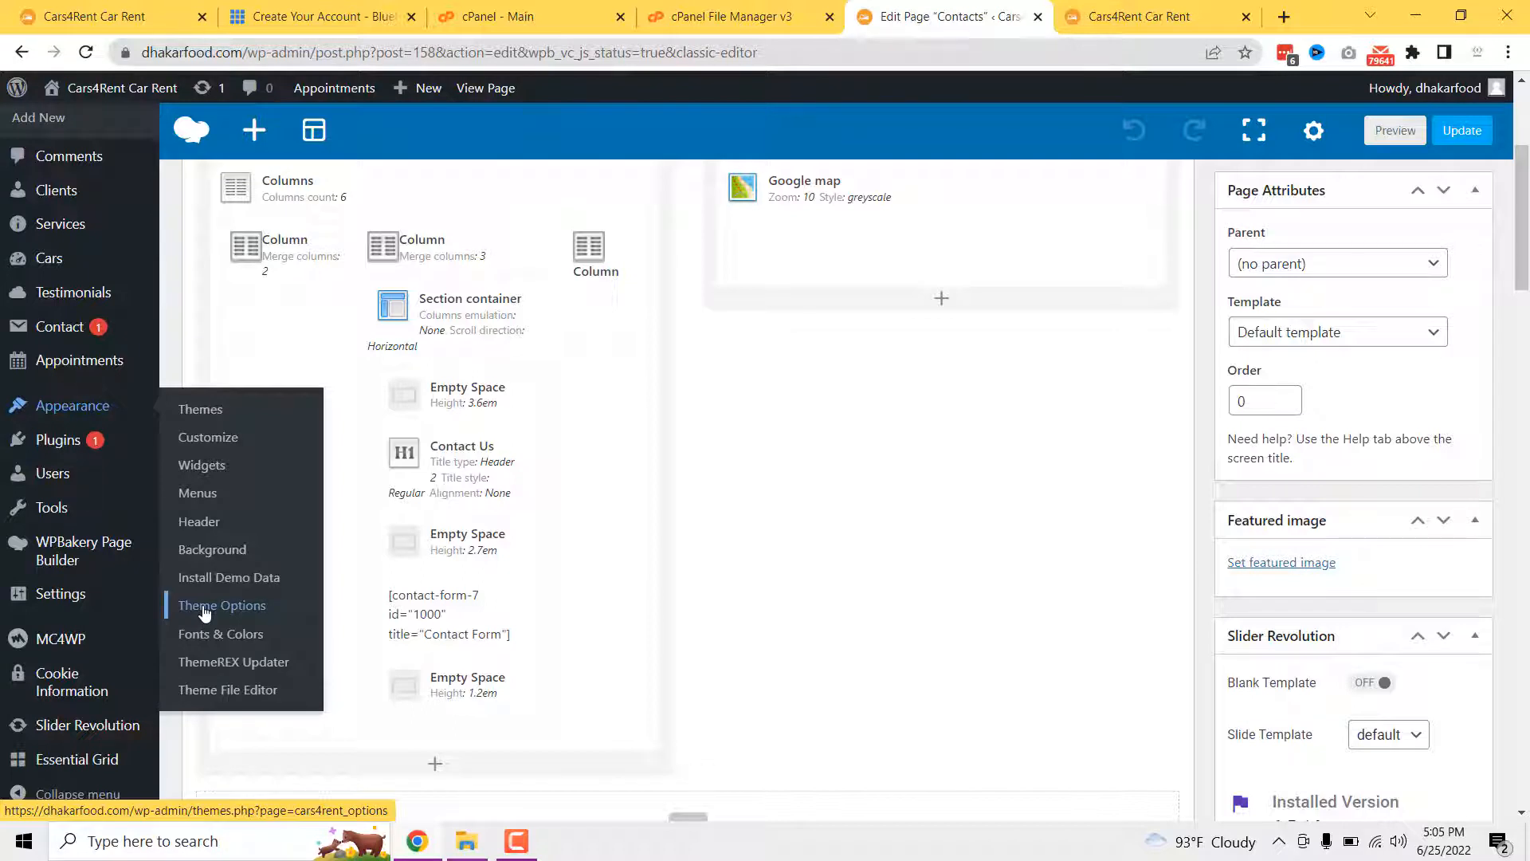
- Open the Cars4Rent theme Global Options and show its Header settings
click(205, 606)
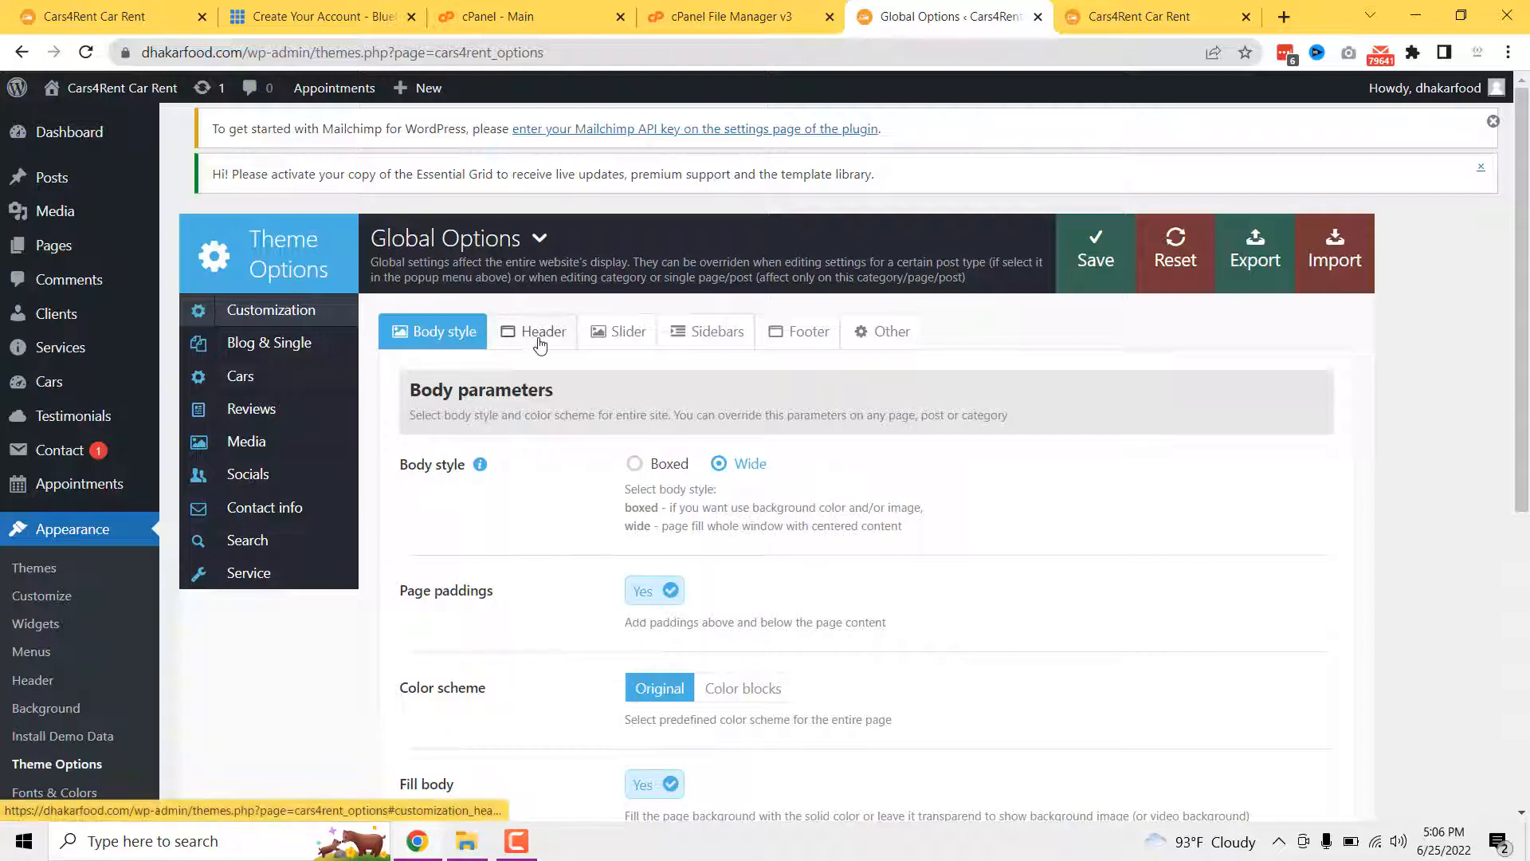
scroll(625, 389, down, 1)
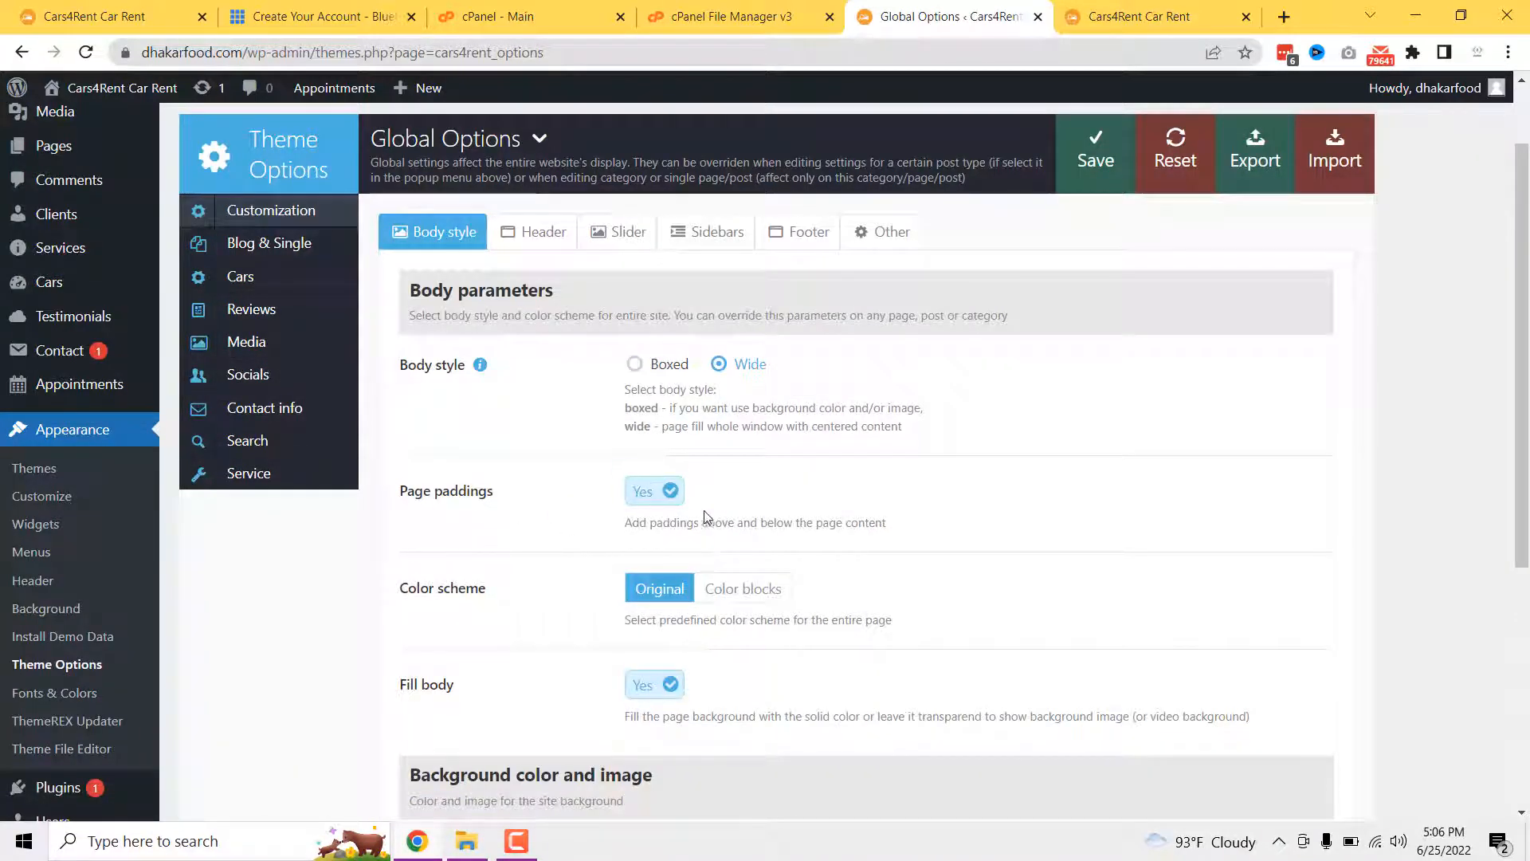
scroll(556, 568, down, 3)
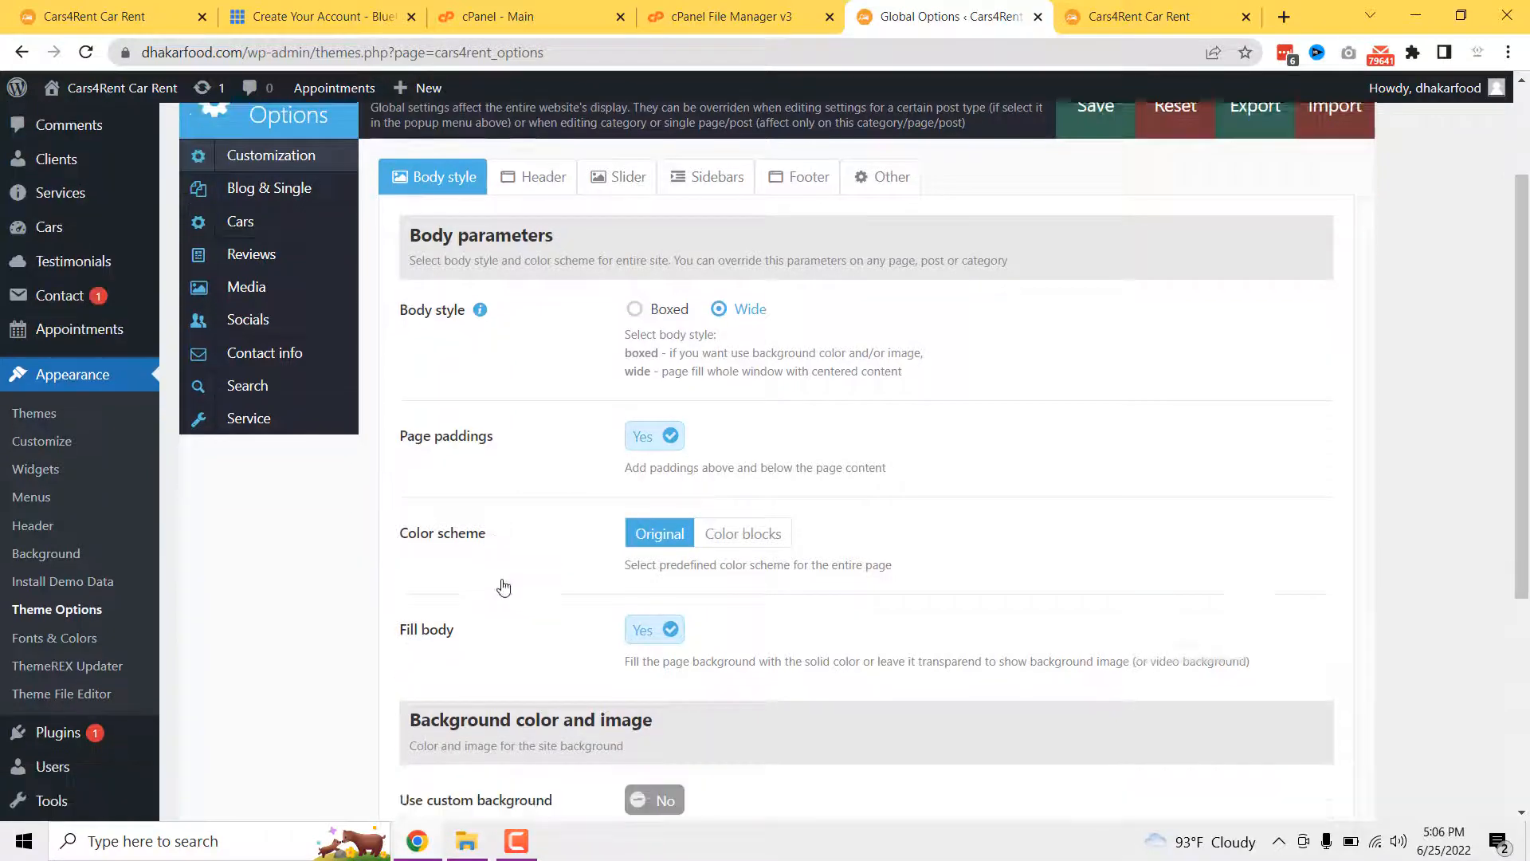
scroll(590, 546, up, 4)
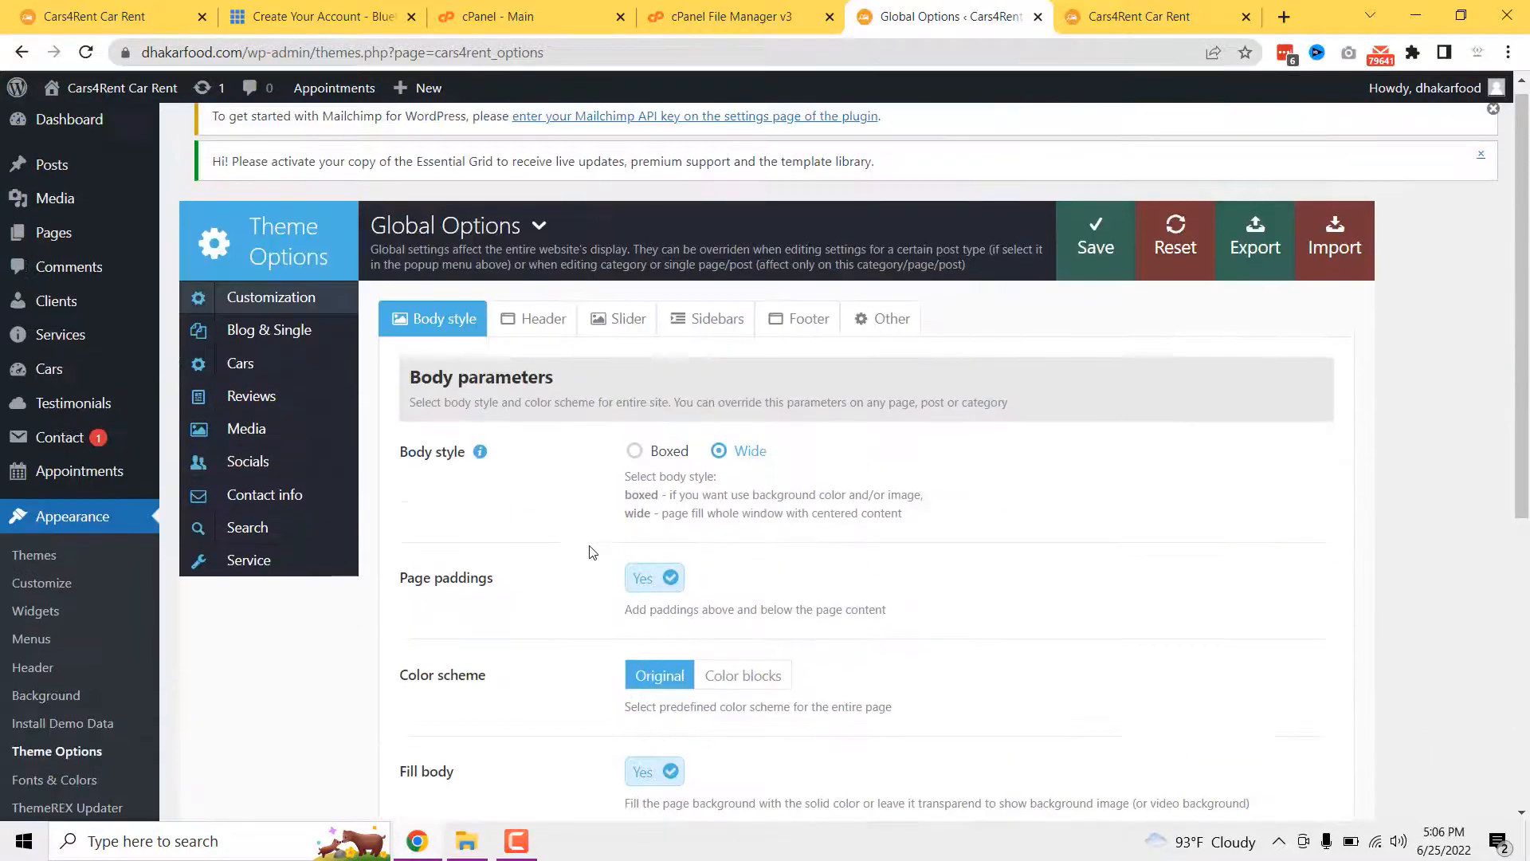
click(548, 342)
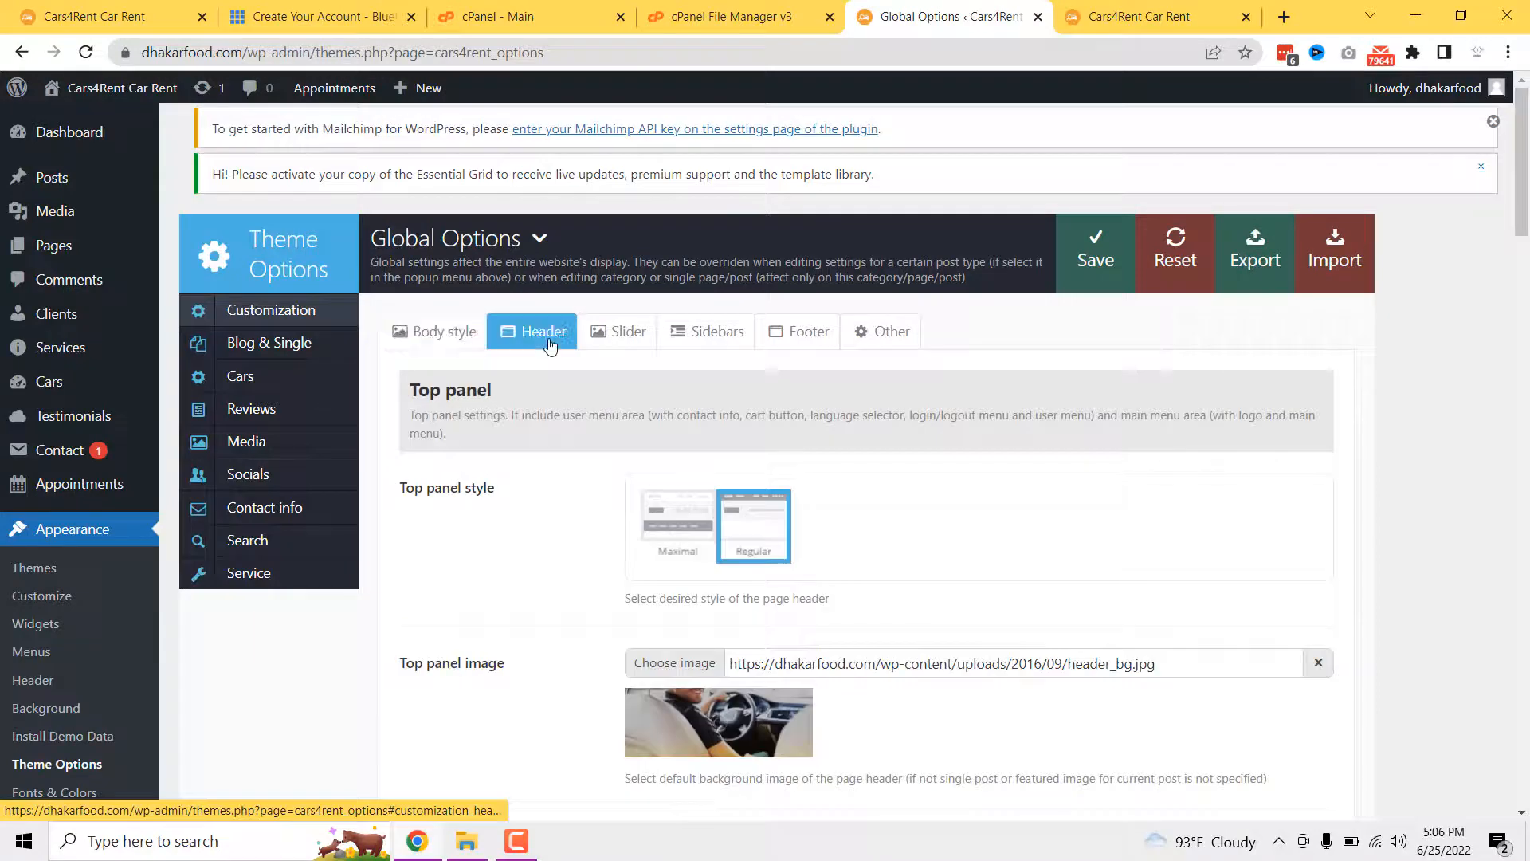
scroll(534, 502, down, 2)
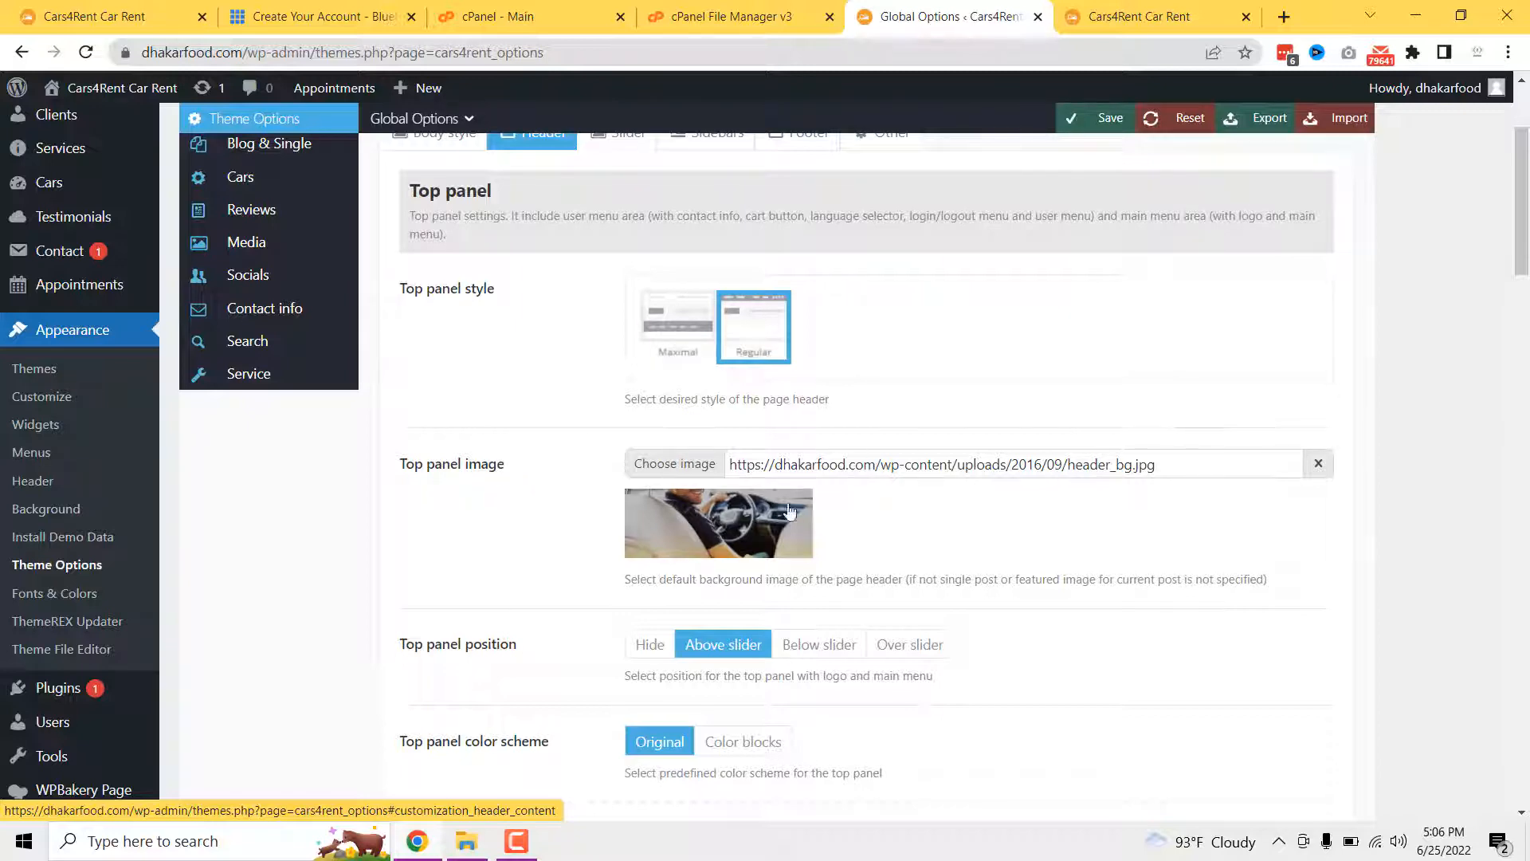
- View the live site's Contacts page for comparison
click(1095, 9)
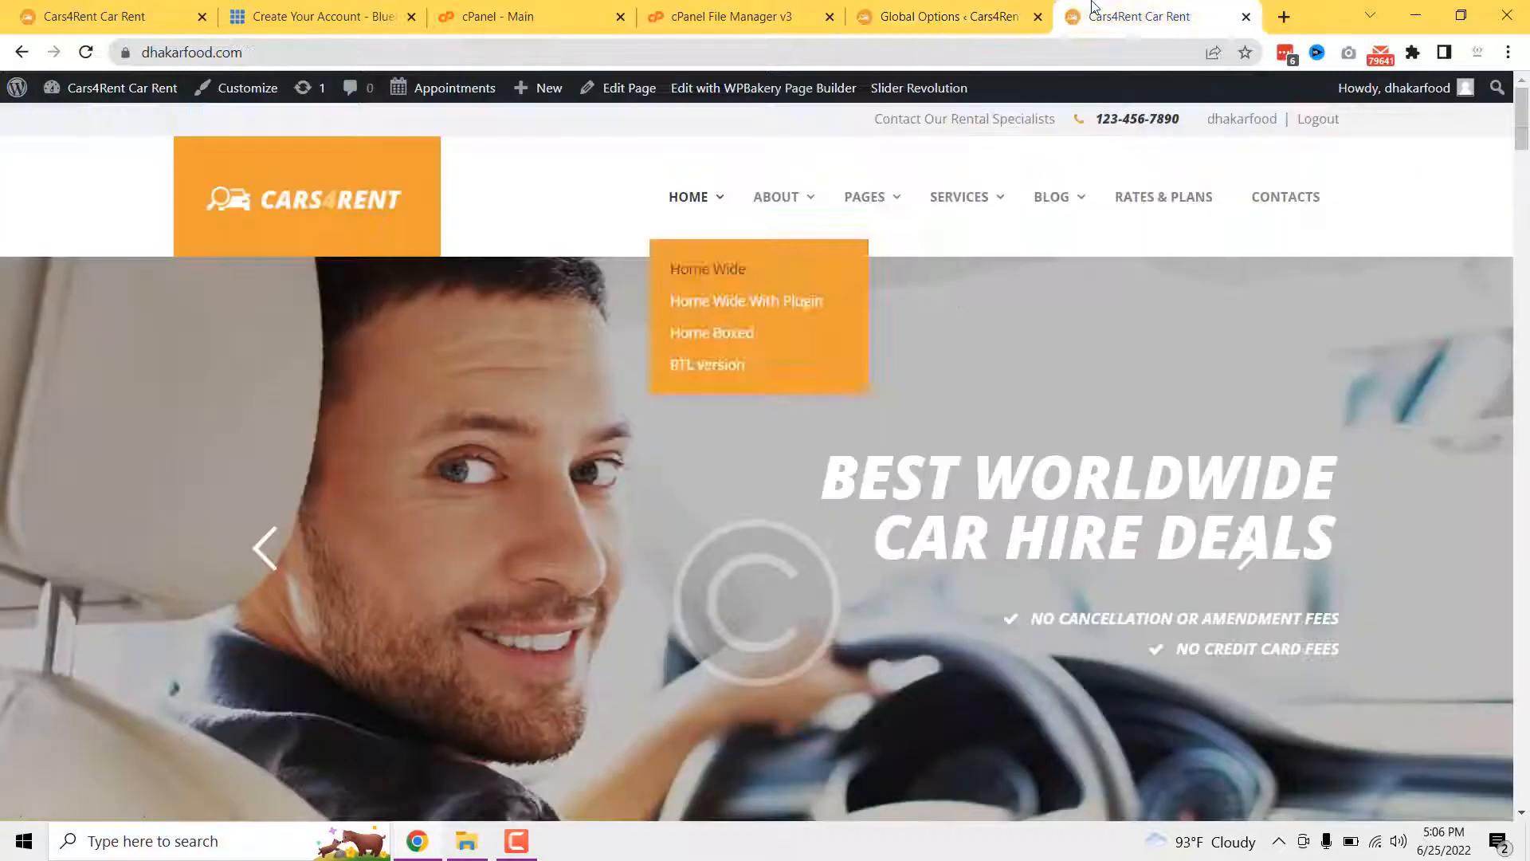
click(1308, 200)
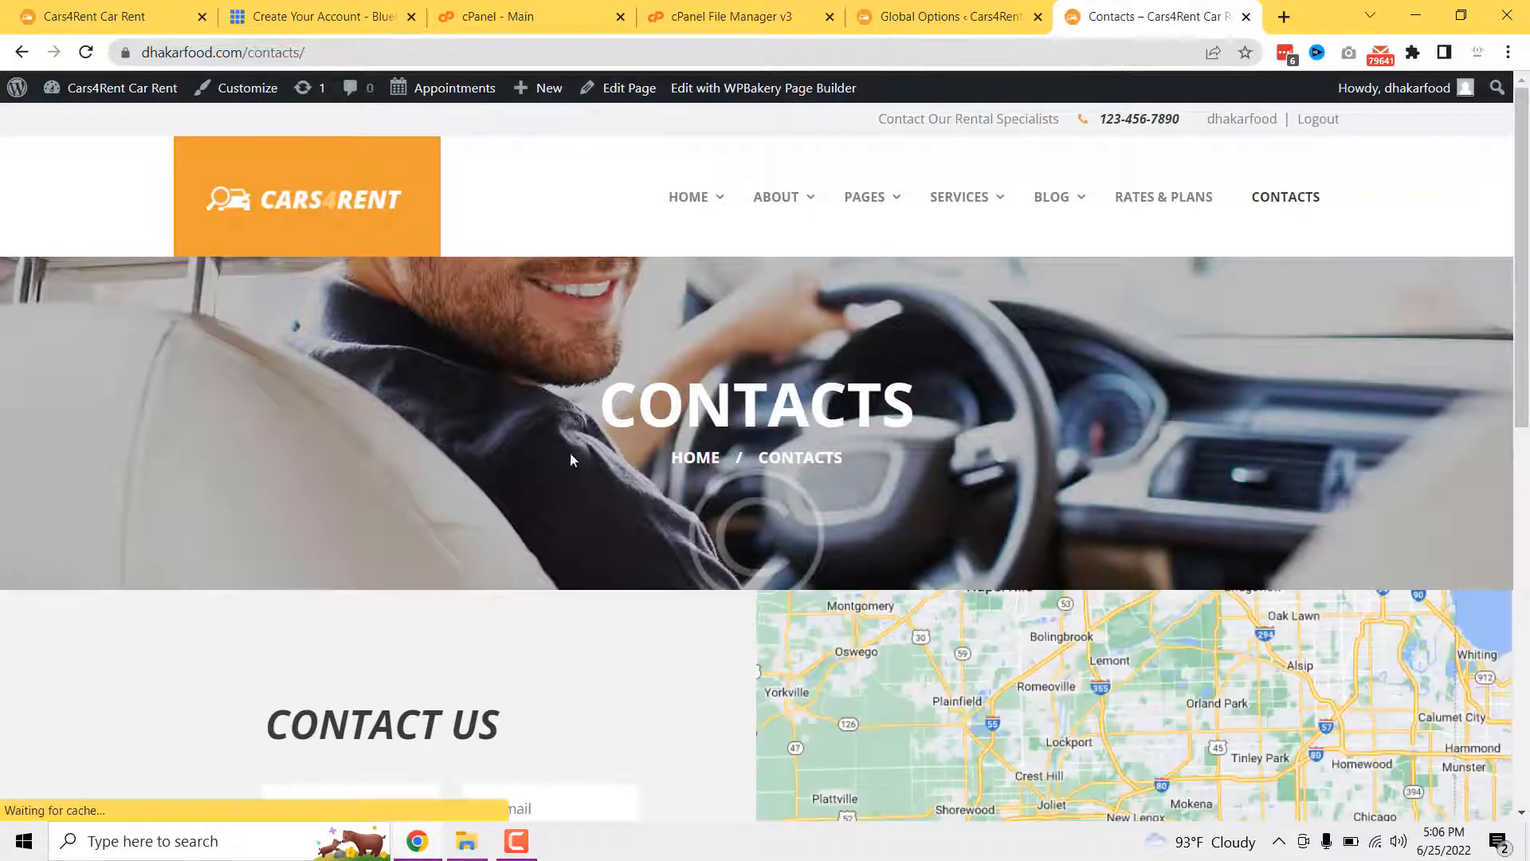
click(934, 17)
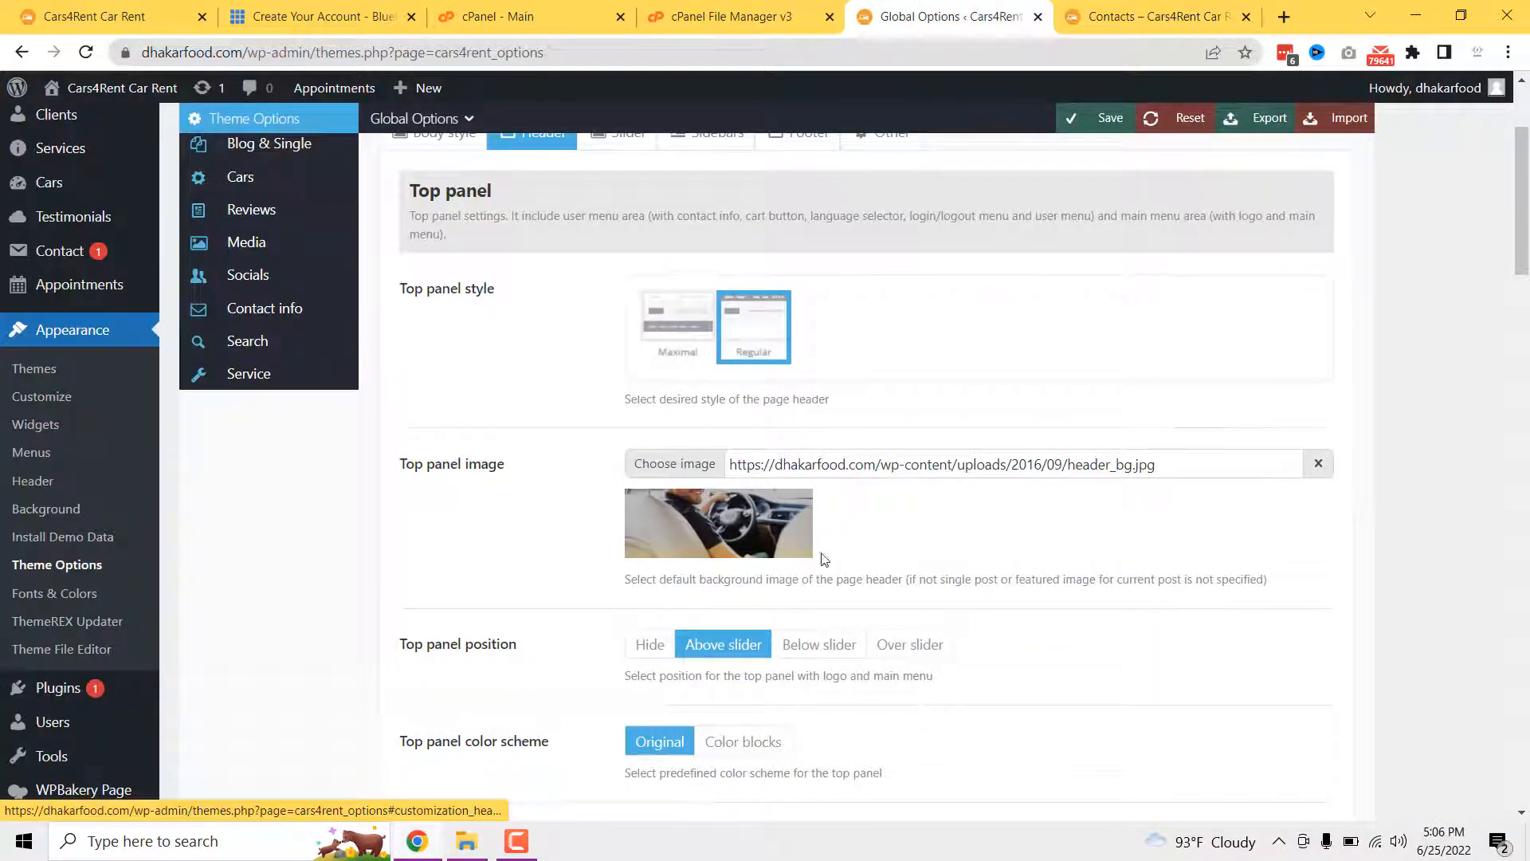
- Scroll through the header's top panel and main menu options
scroll(821, 569, down, 1)
scroll(641, 612, down, 2)
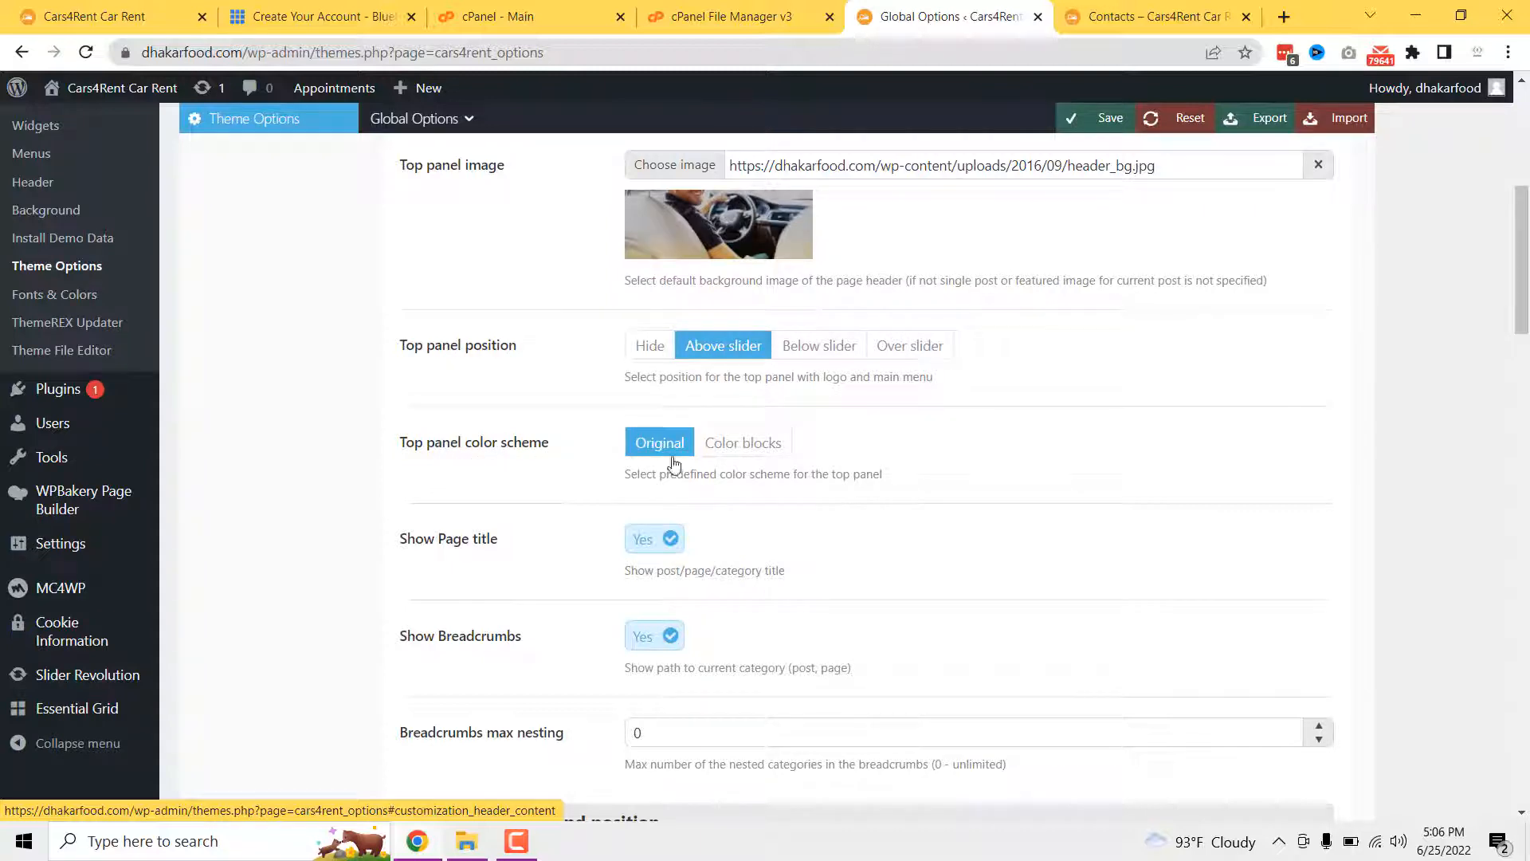
scroll(534, 576, down, 2)
click(640, 341)
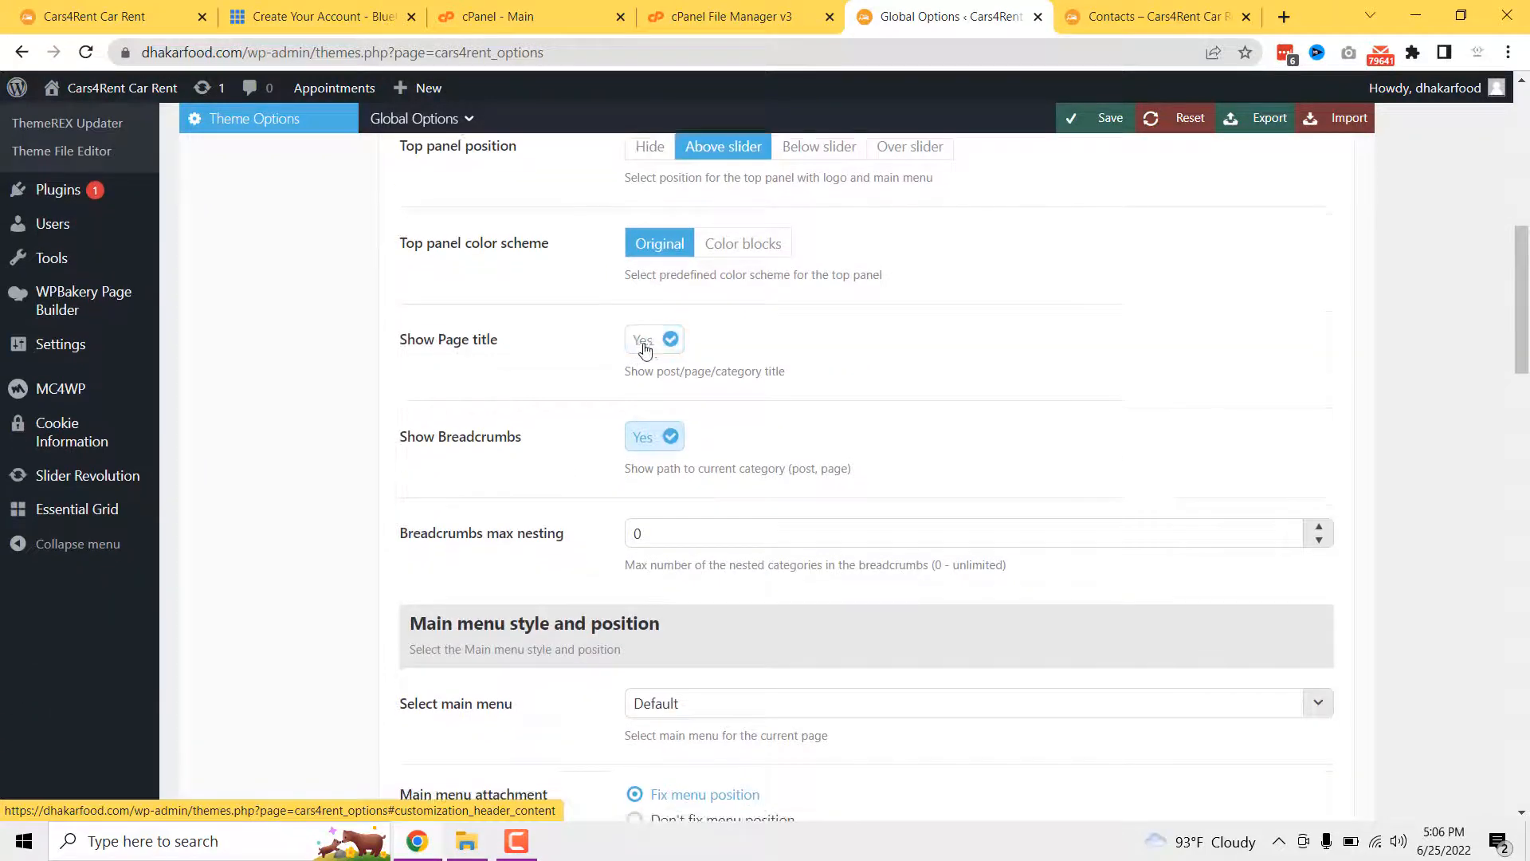
scroll(638, 522, down, 1)
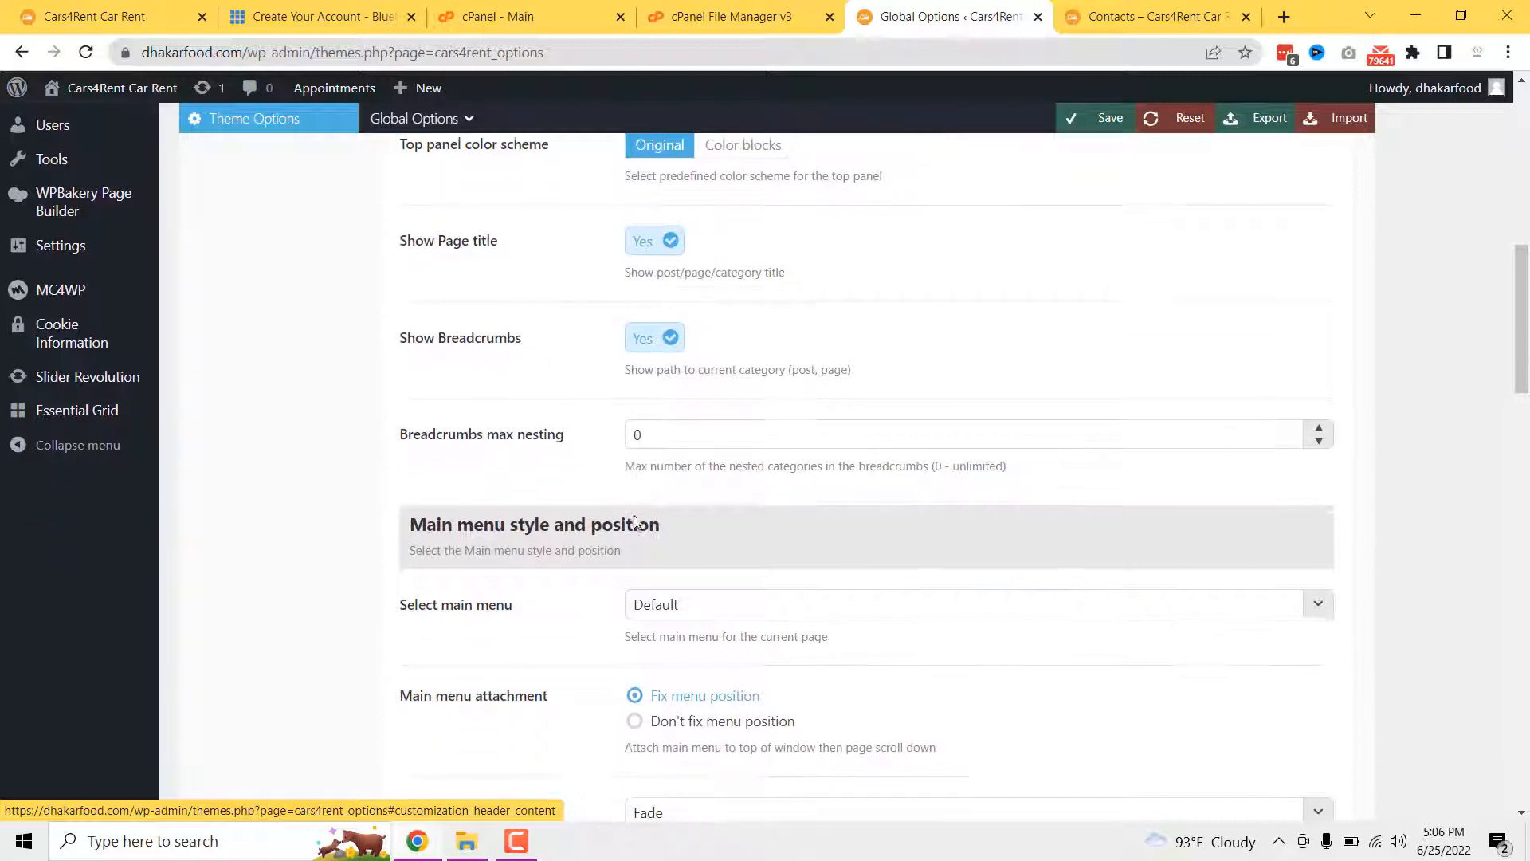
scroll(687, 519, down, 2)
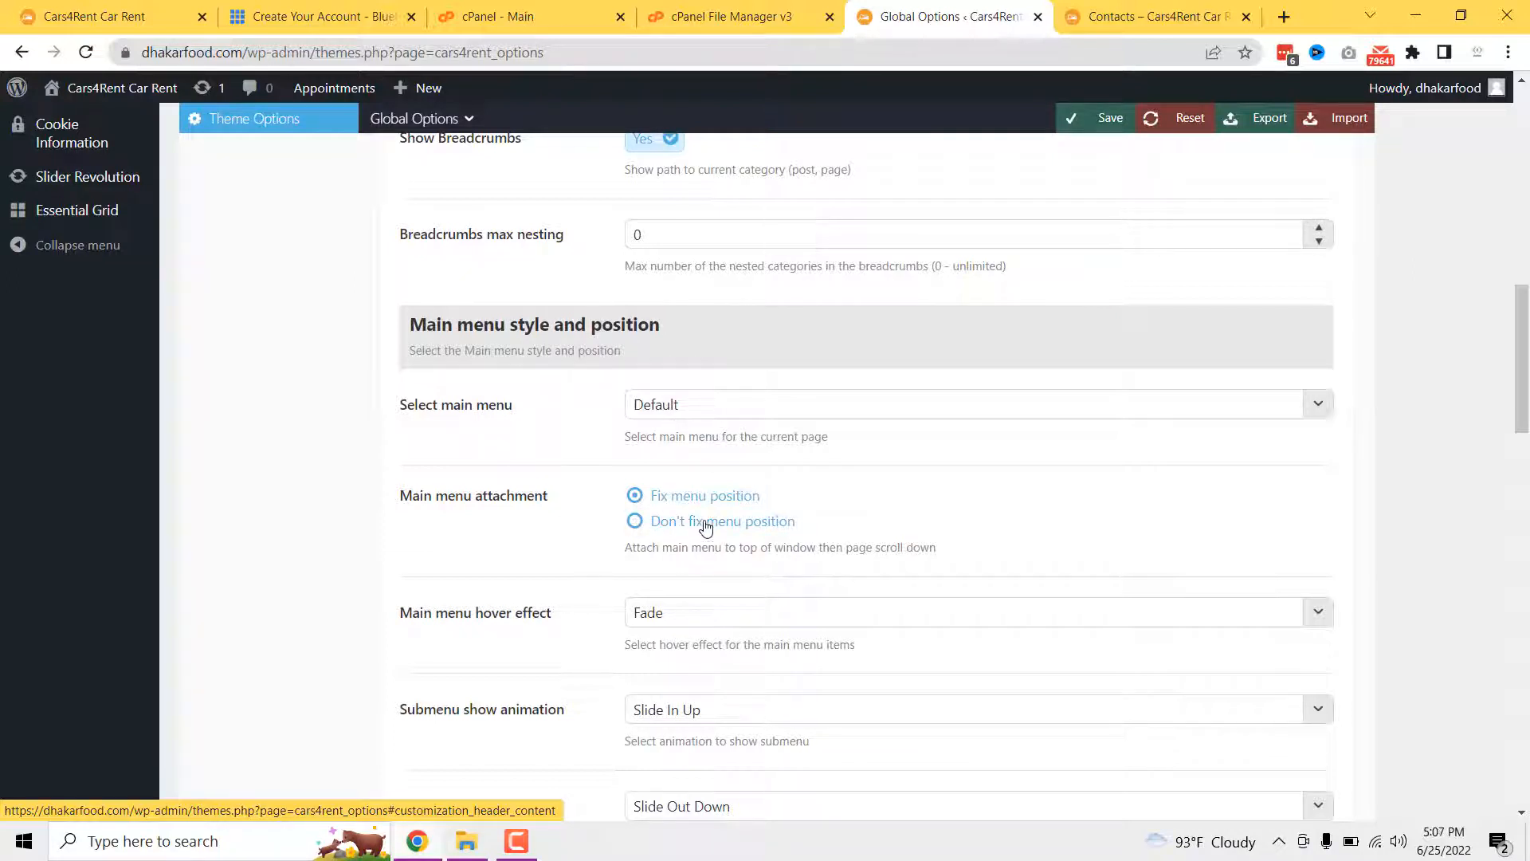
scroll(706, 523, up, 3)
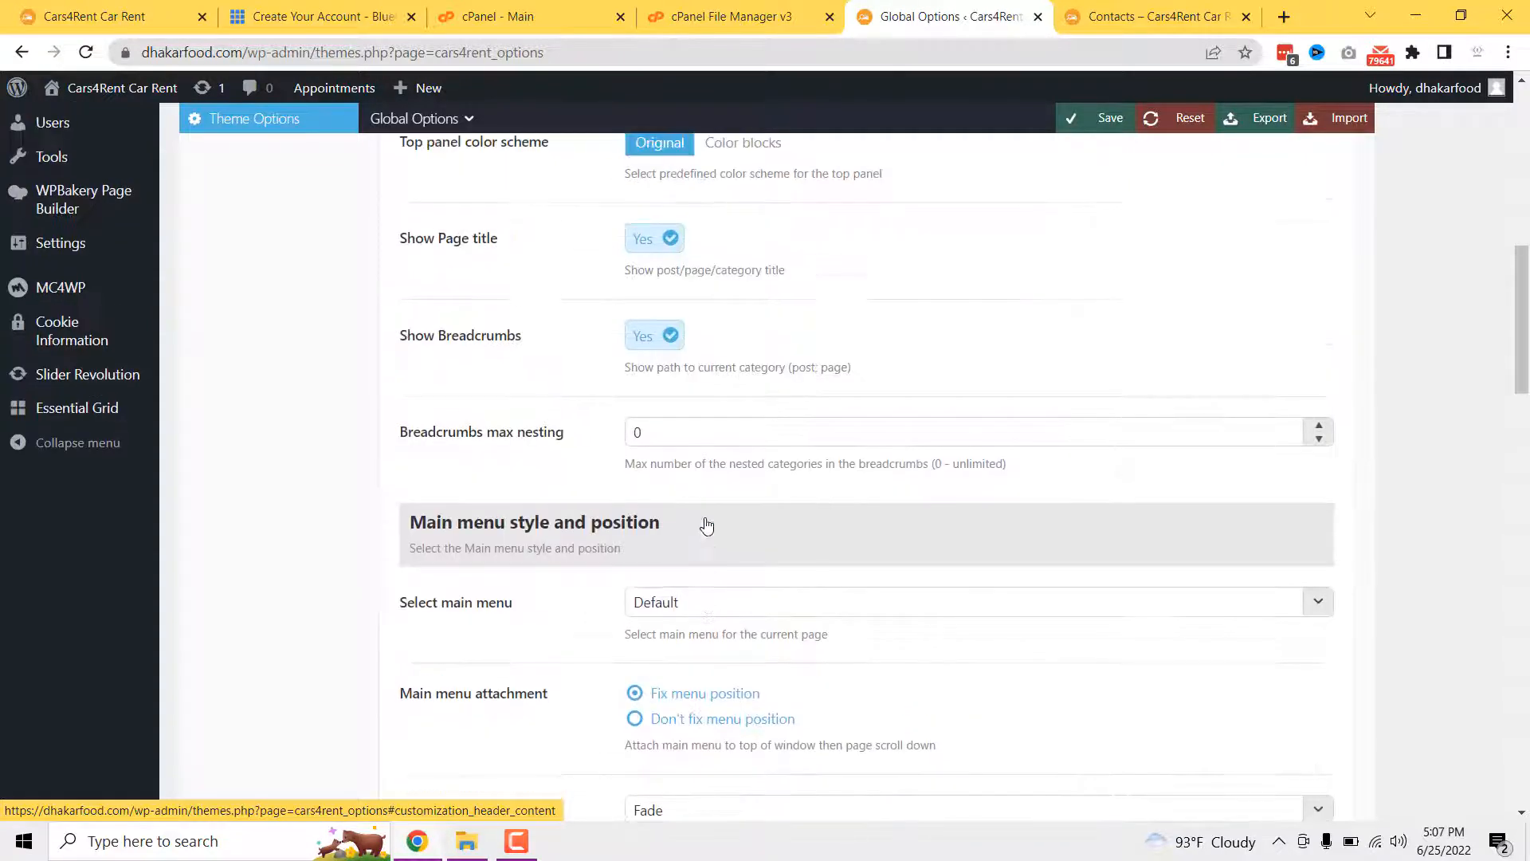
scroll(683, 539, down, 1)
scroll(588, 540, up, 6)
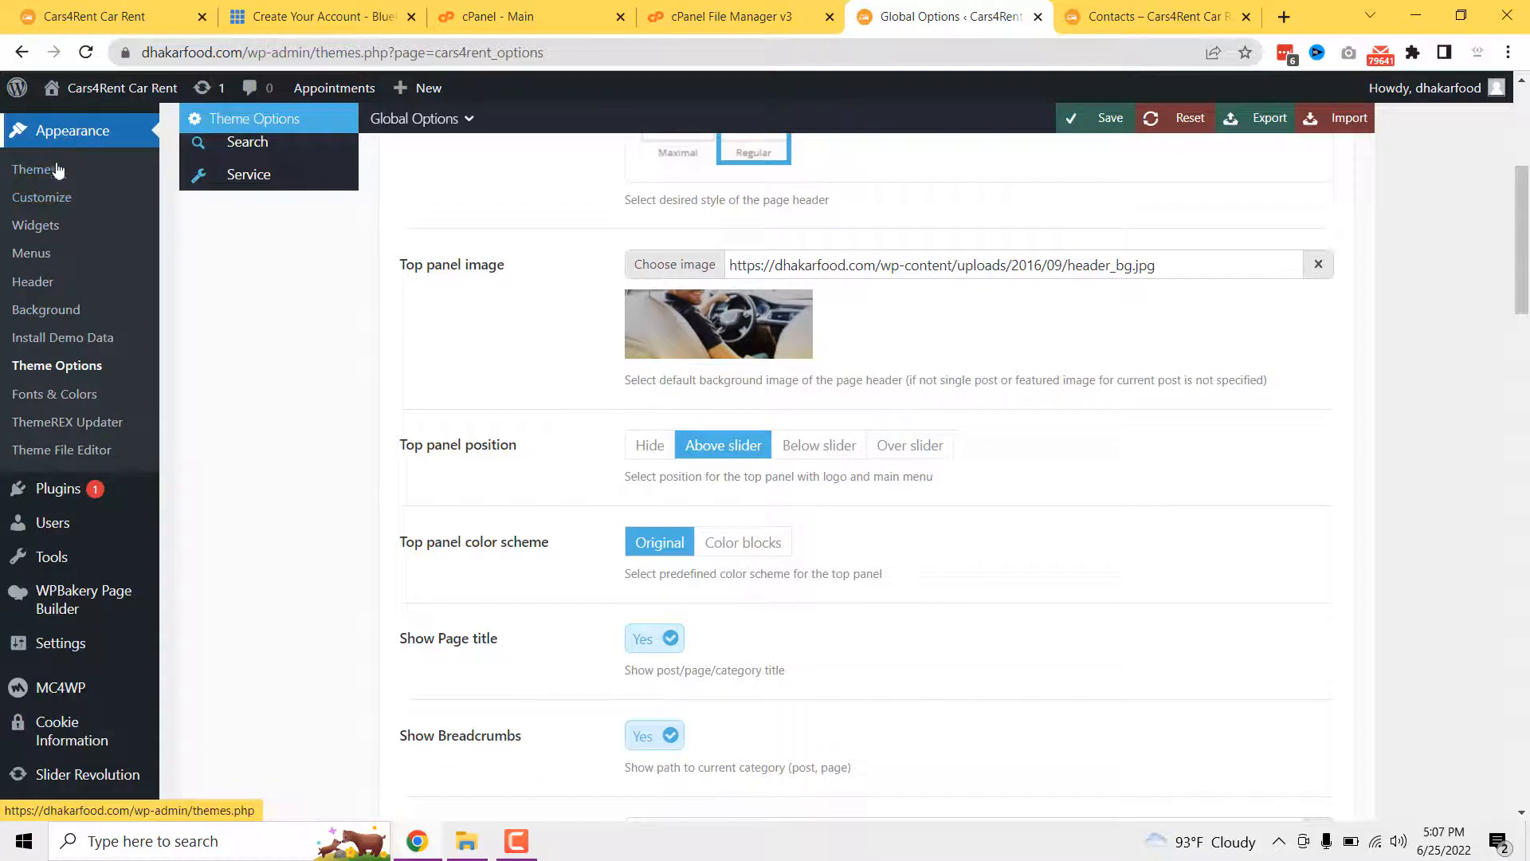
- Open Appearance > Menus in a new tab with Main Menu selected for editing
middle_click(32, 255)
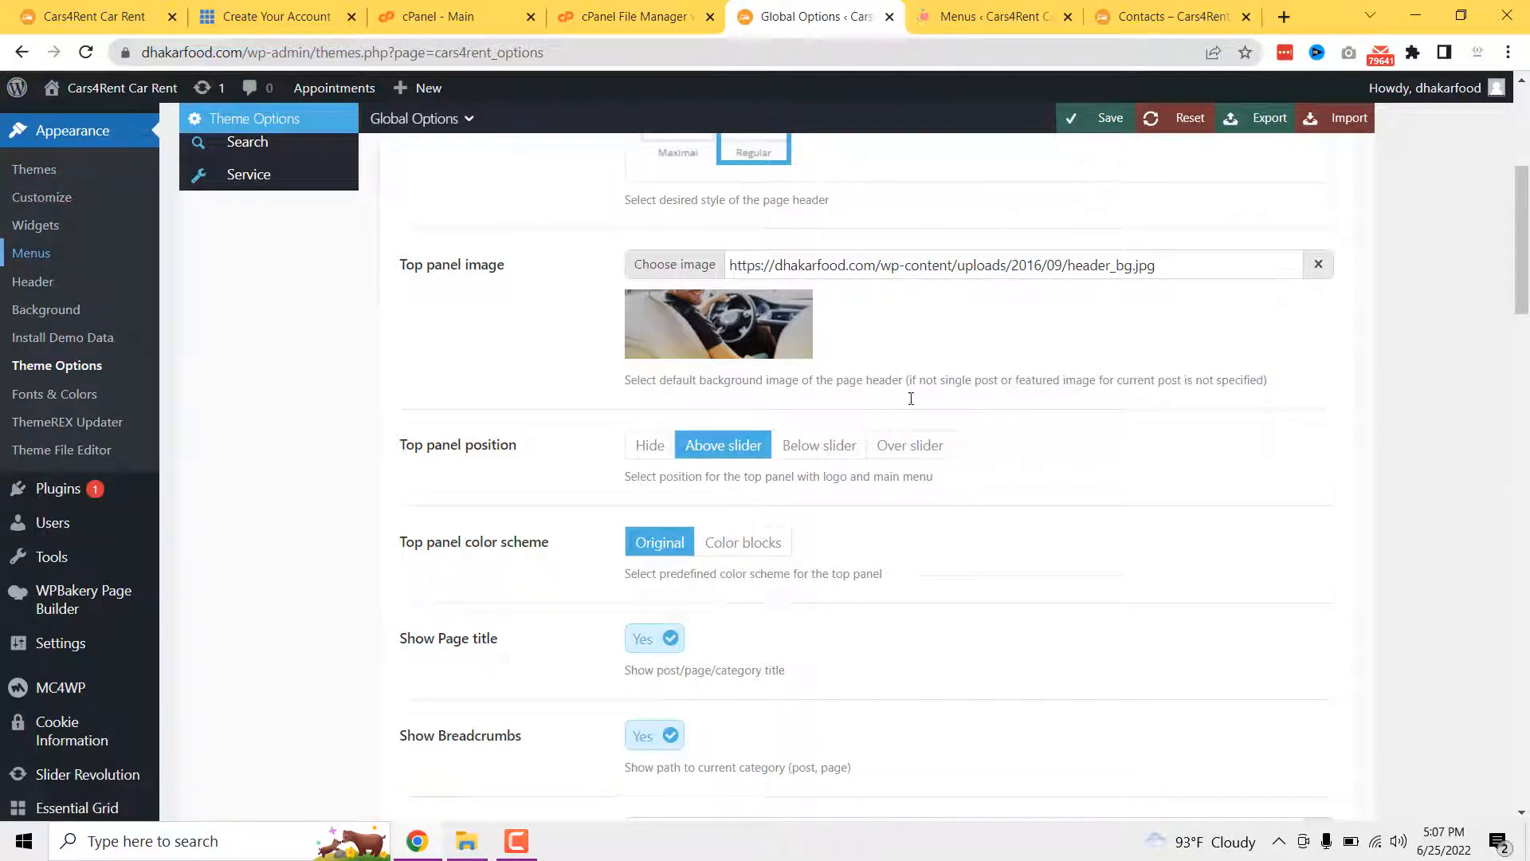
click(974, 6)
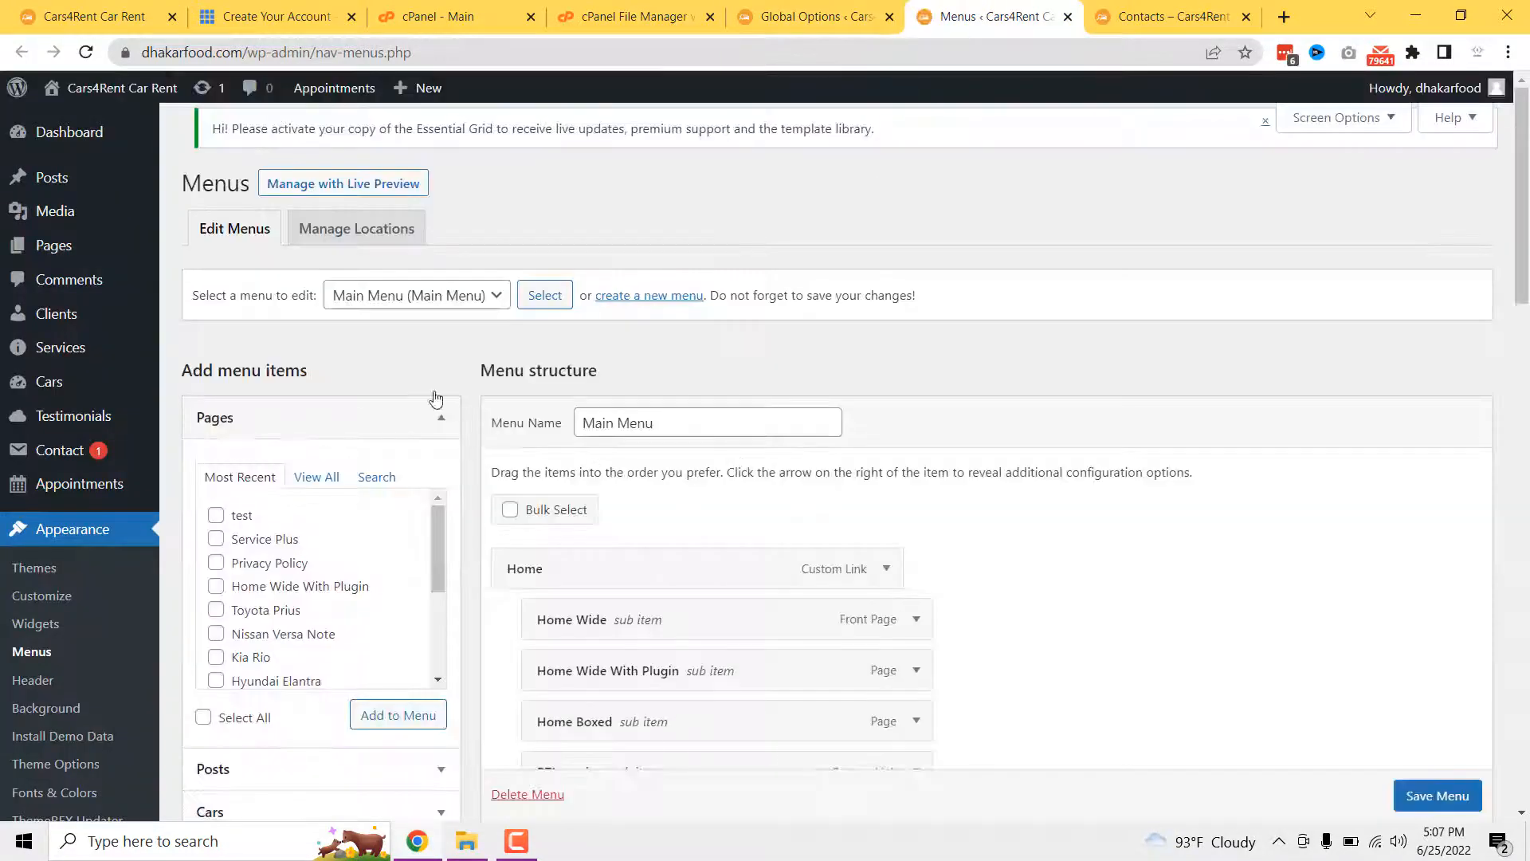
click(401, 296)
click(624, 351)
scroll(663, 572, down, 3)
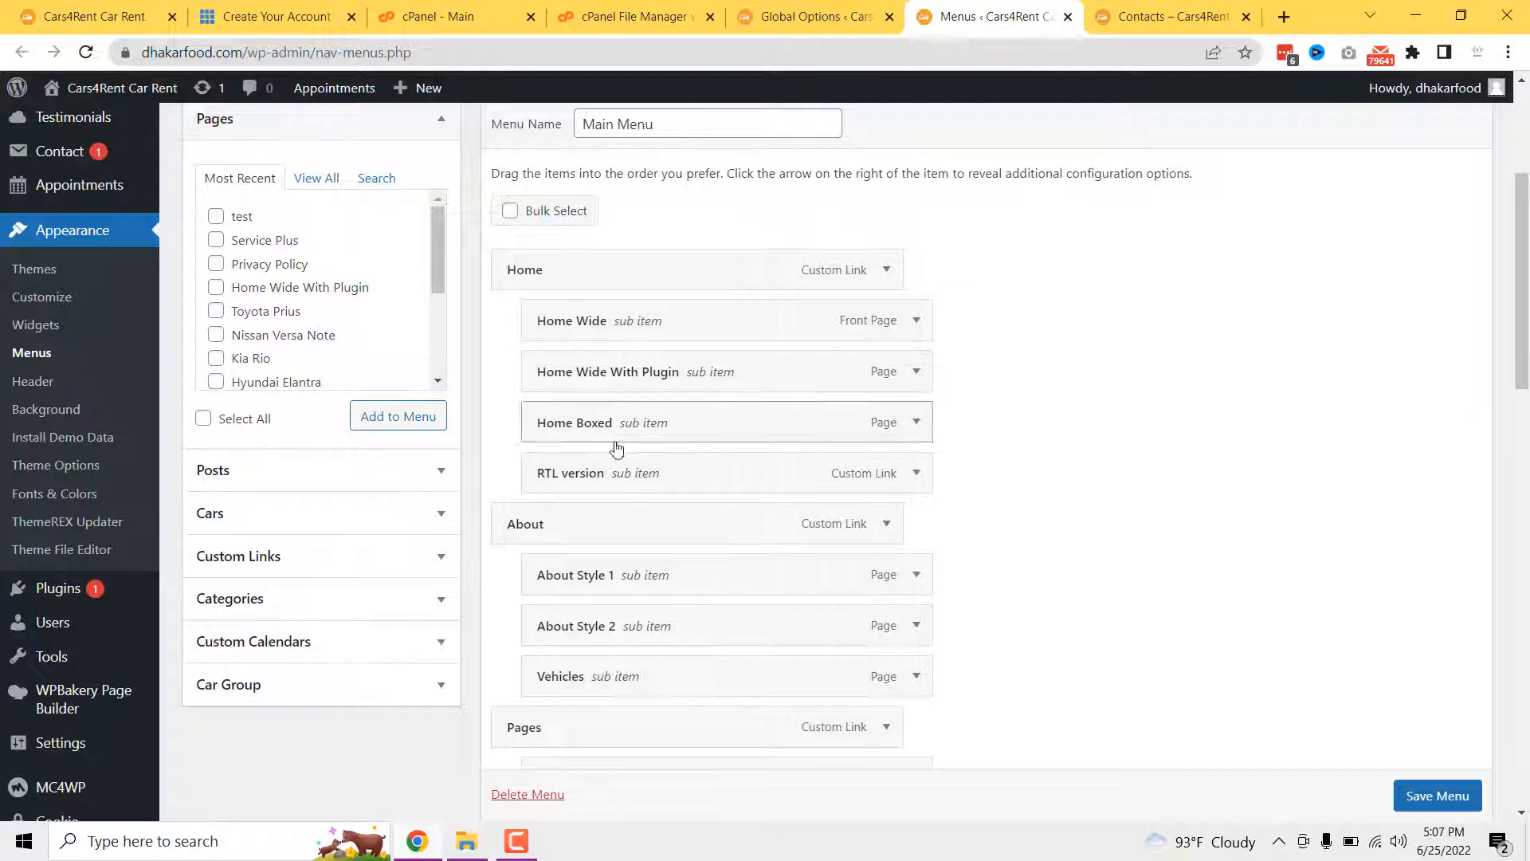
scroll(656, 488, down, 3)
scroll(226, 487, up, 3)
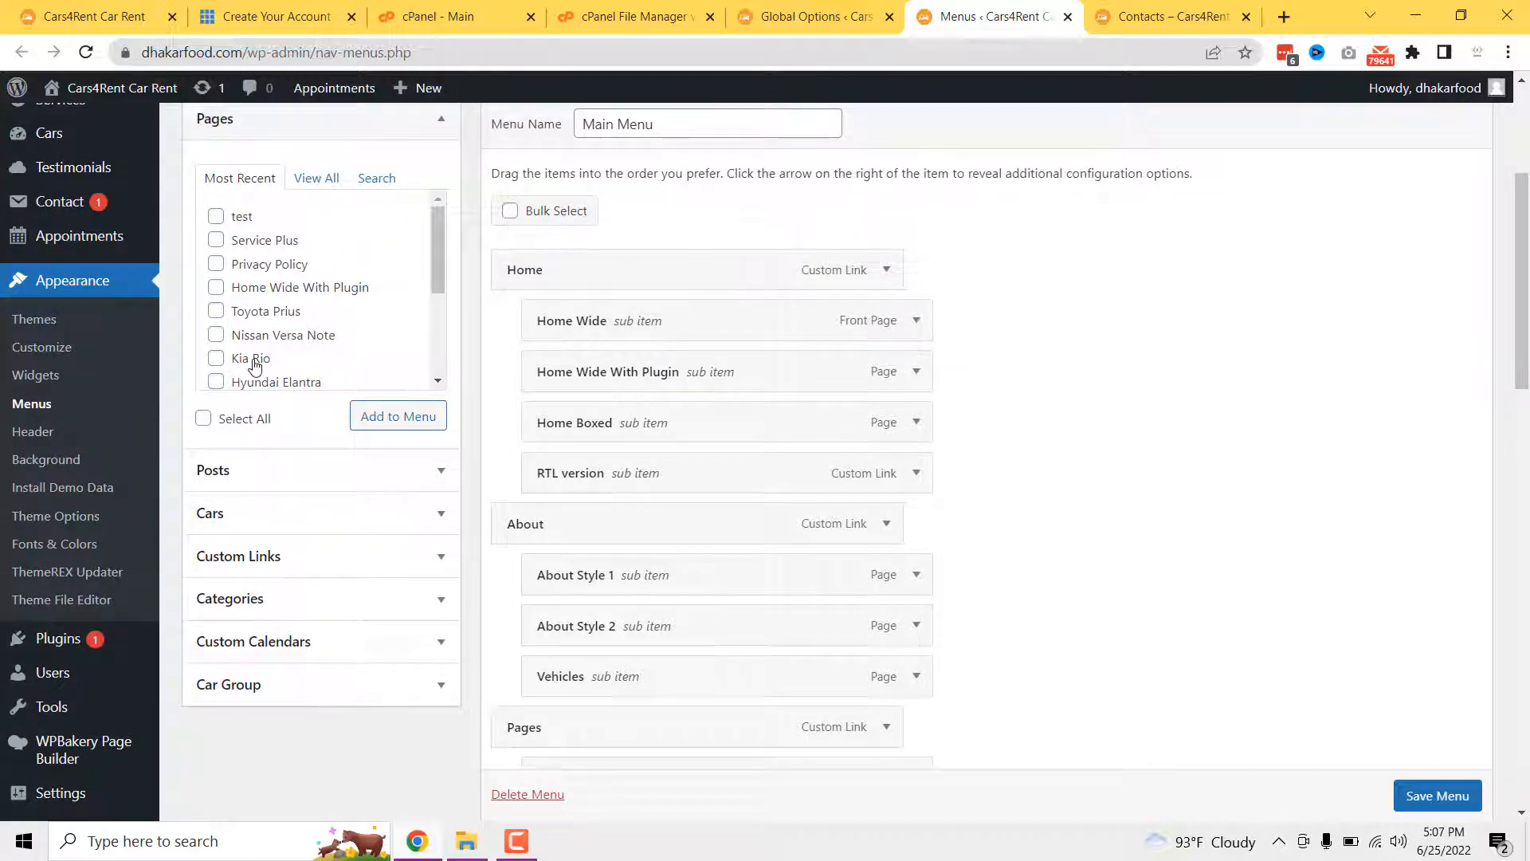
scroll(257, 355, up, 2)
- Add the Home Wide page to Main Menu and nest it as a sub item under Home
click(316, 275)
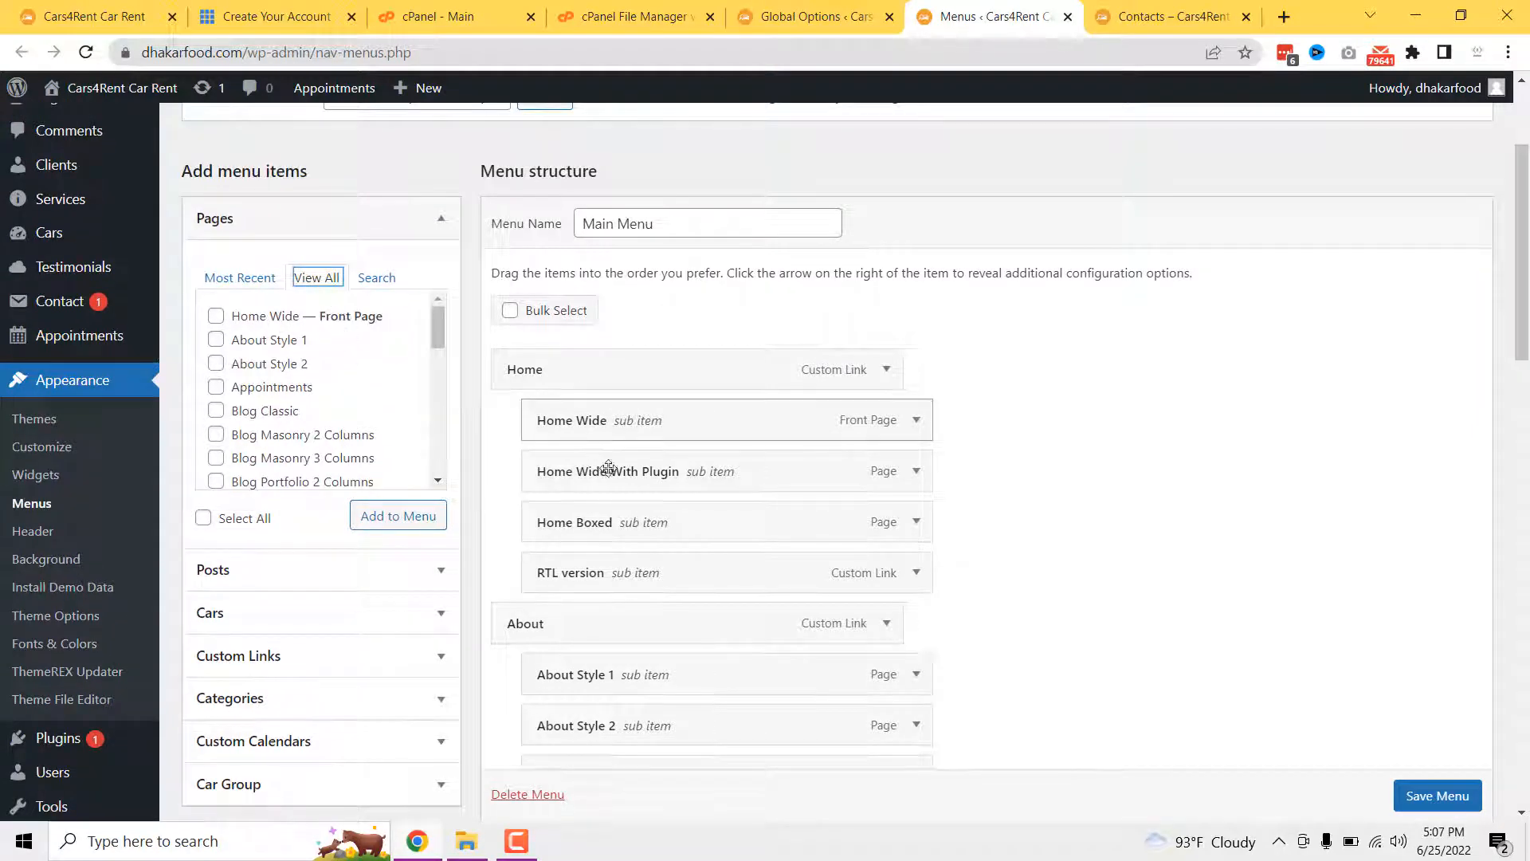
click(257, 320)
click(393, 518)
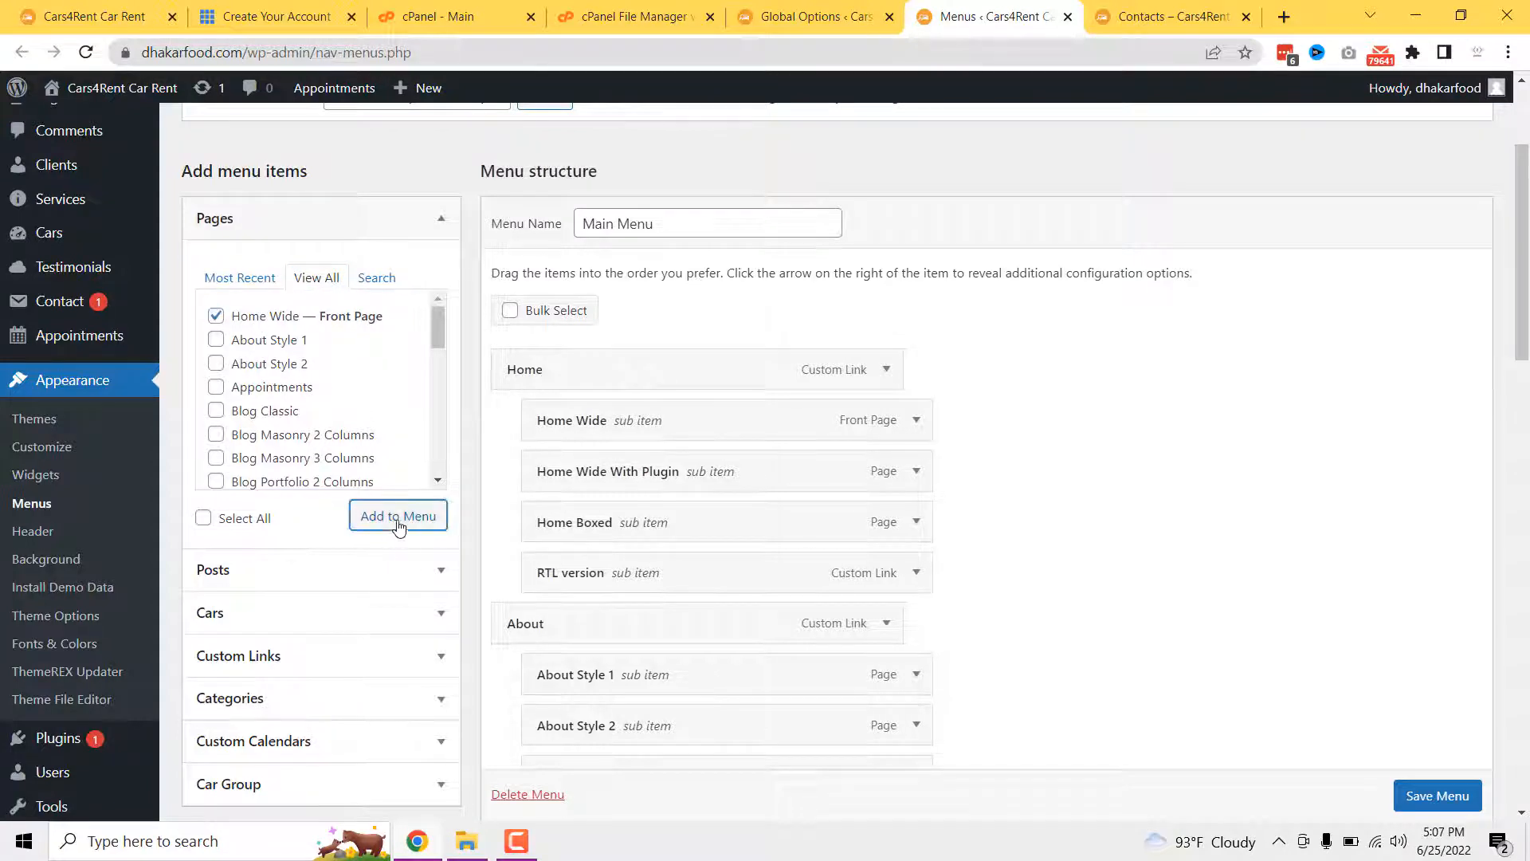
scroll(673, 527, down, 4)
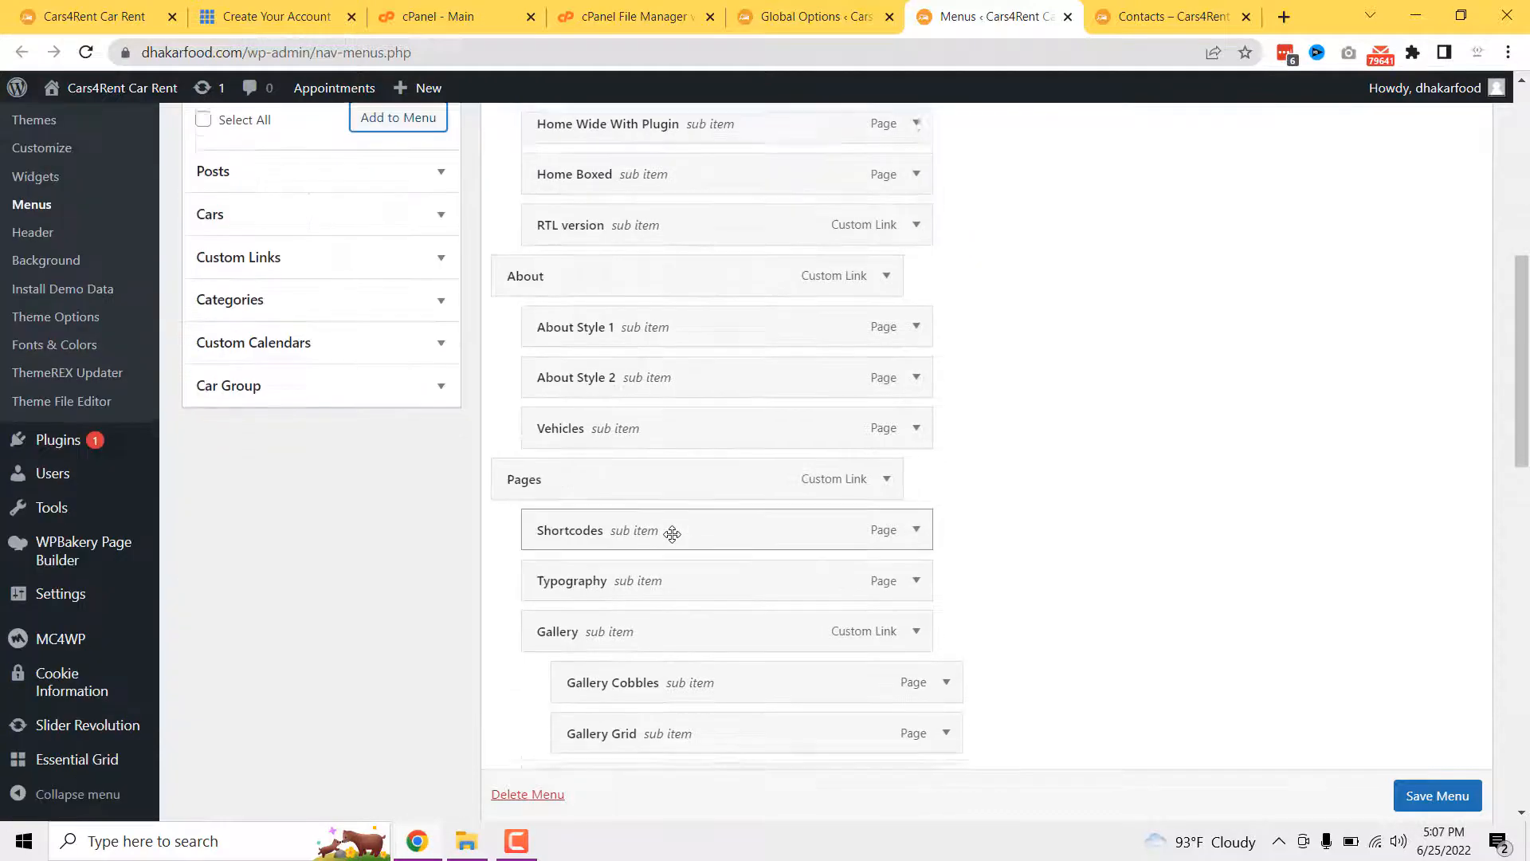
scroll(675, 541, up, 5)
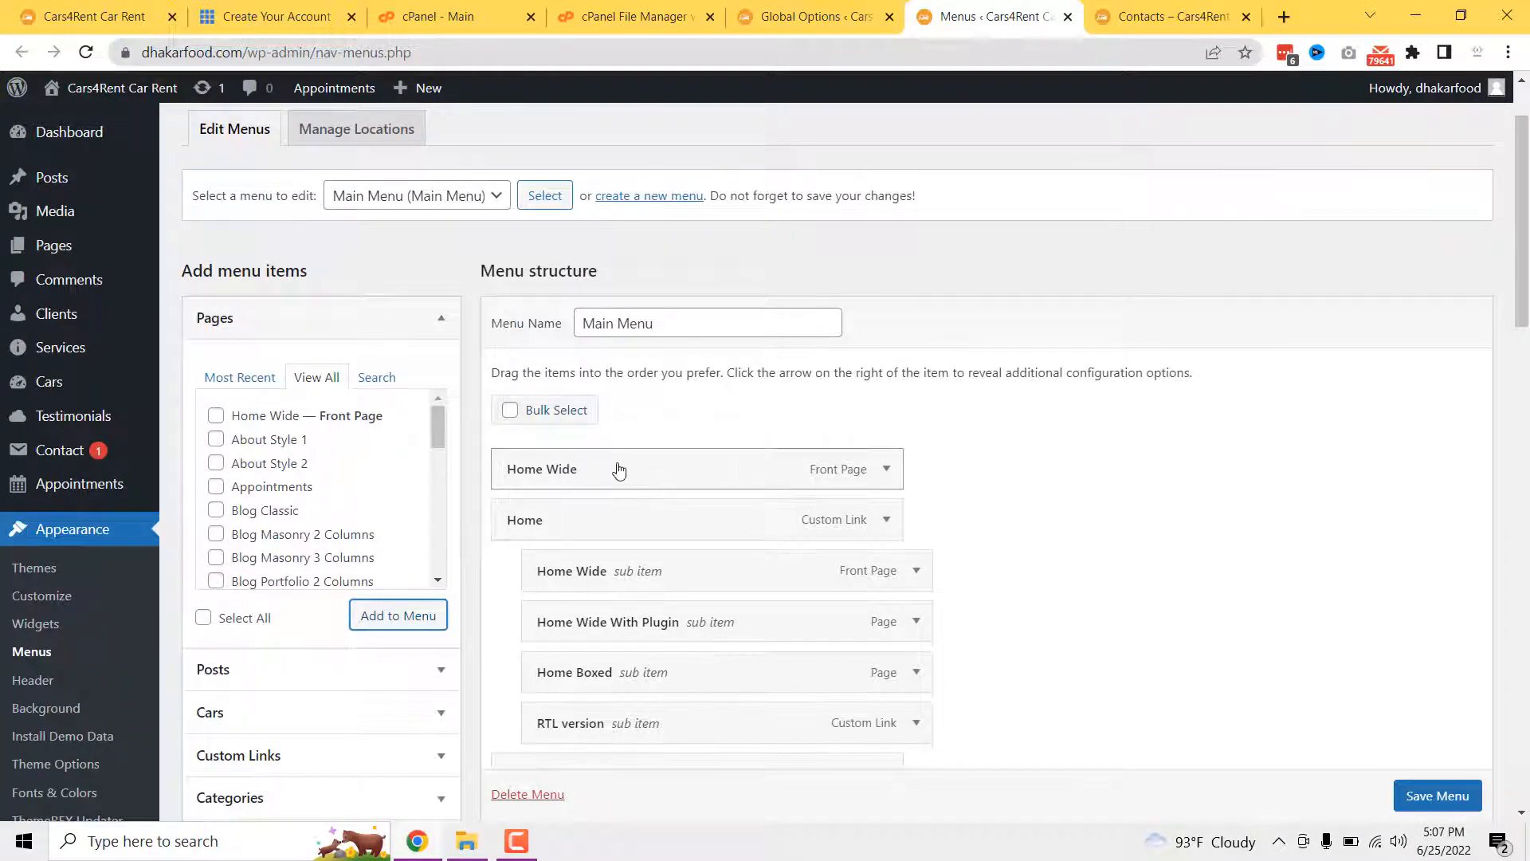
scroll(637, 462, down, 1)
scroll(640, 458, down, 2)
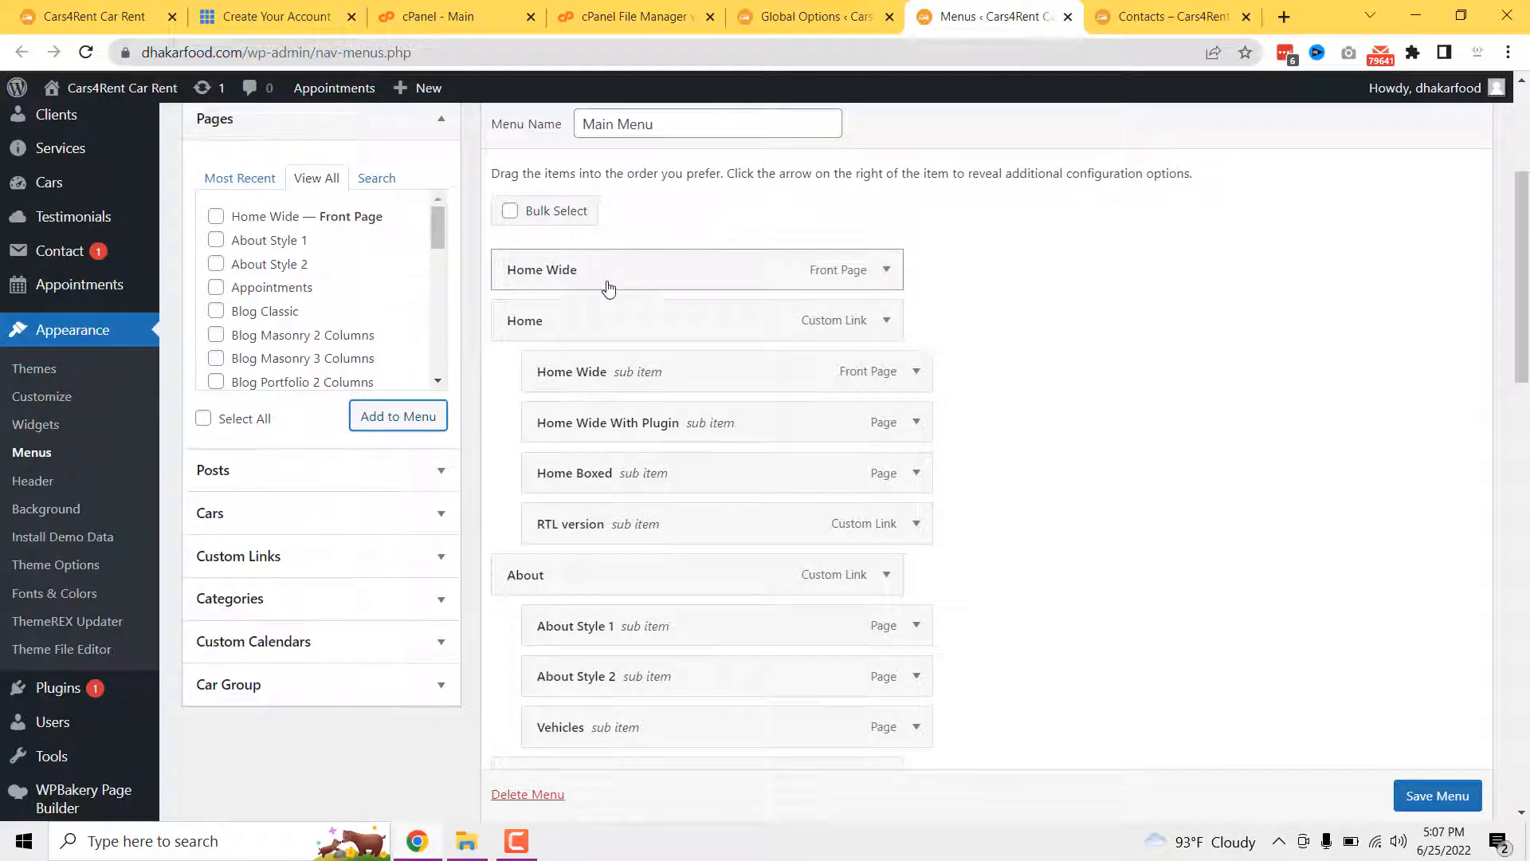
drag(608, 287, 650, 351)
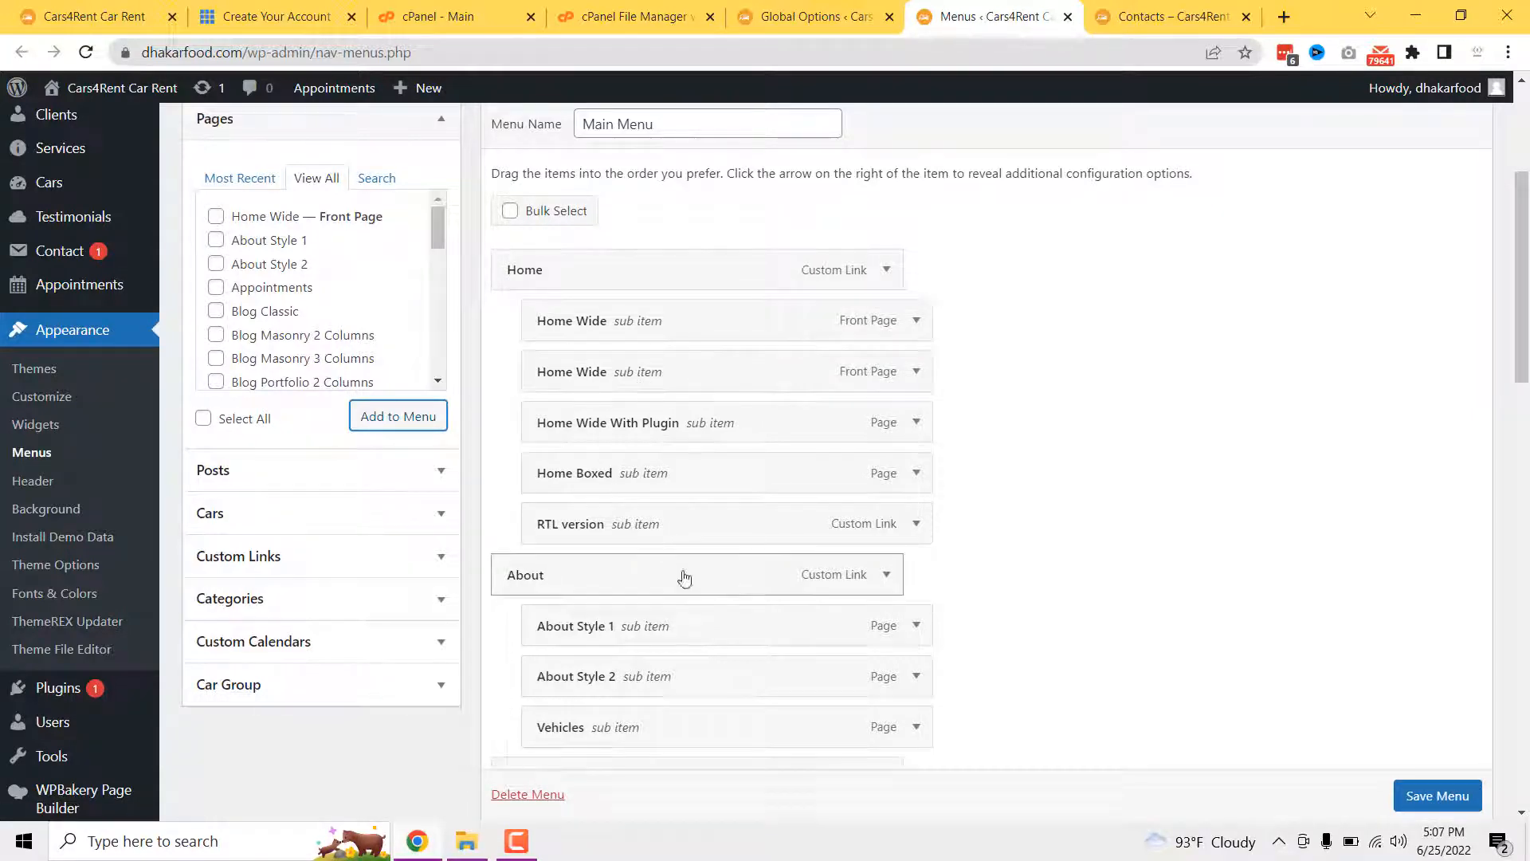
scroll(632, 562, down, 8)
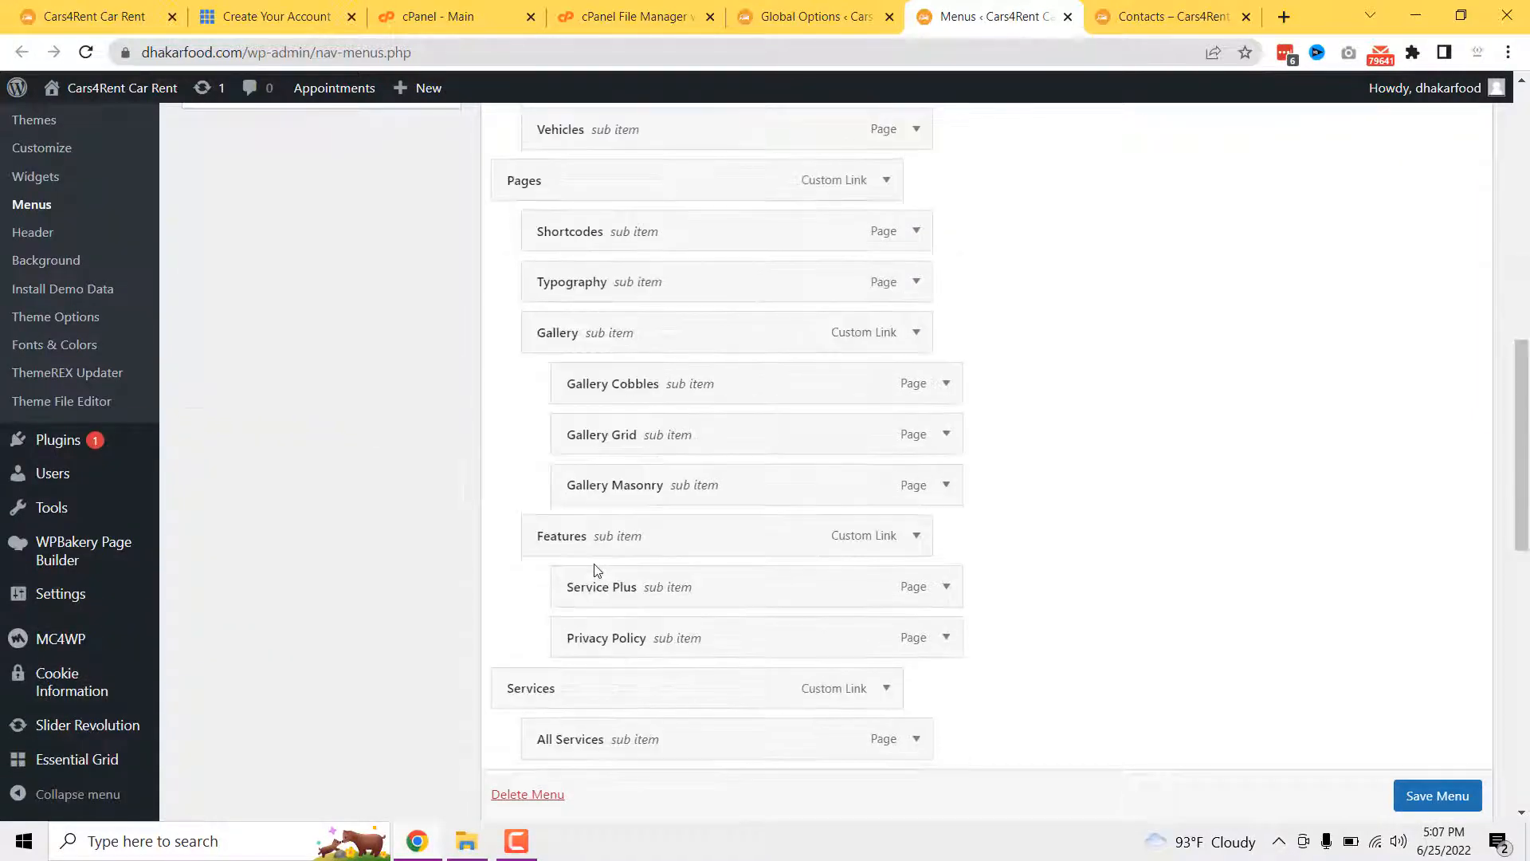
scroll(595, 566, down, 12)
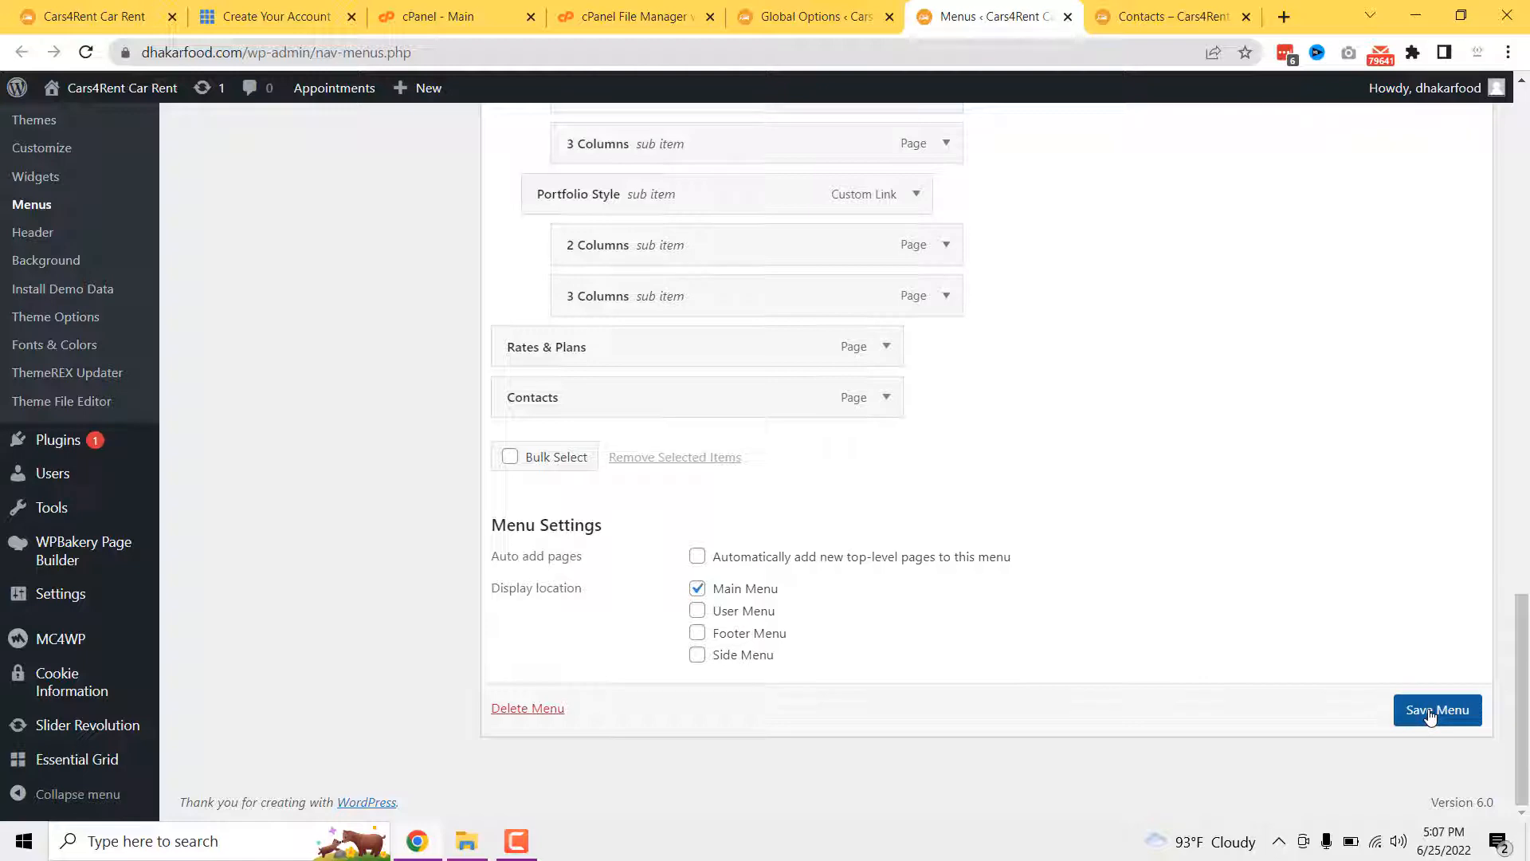
scroll(1093, 553, up, 10)
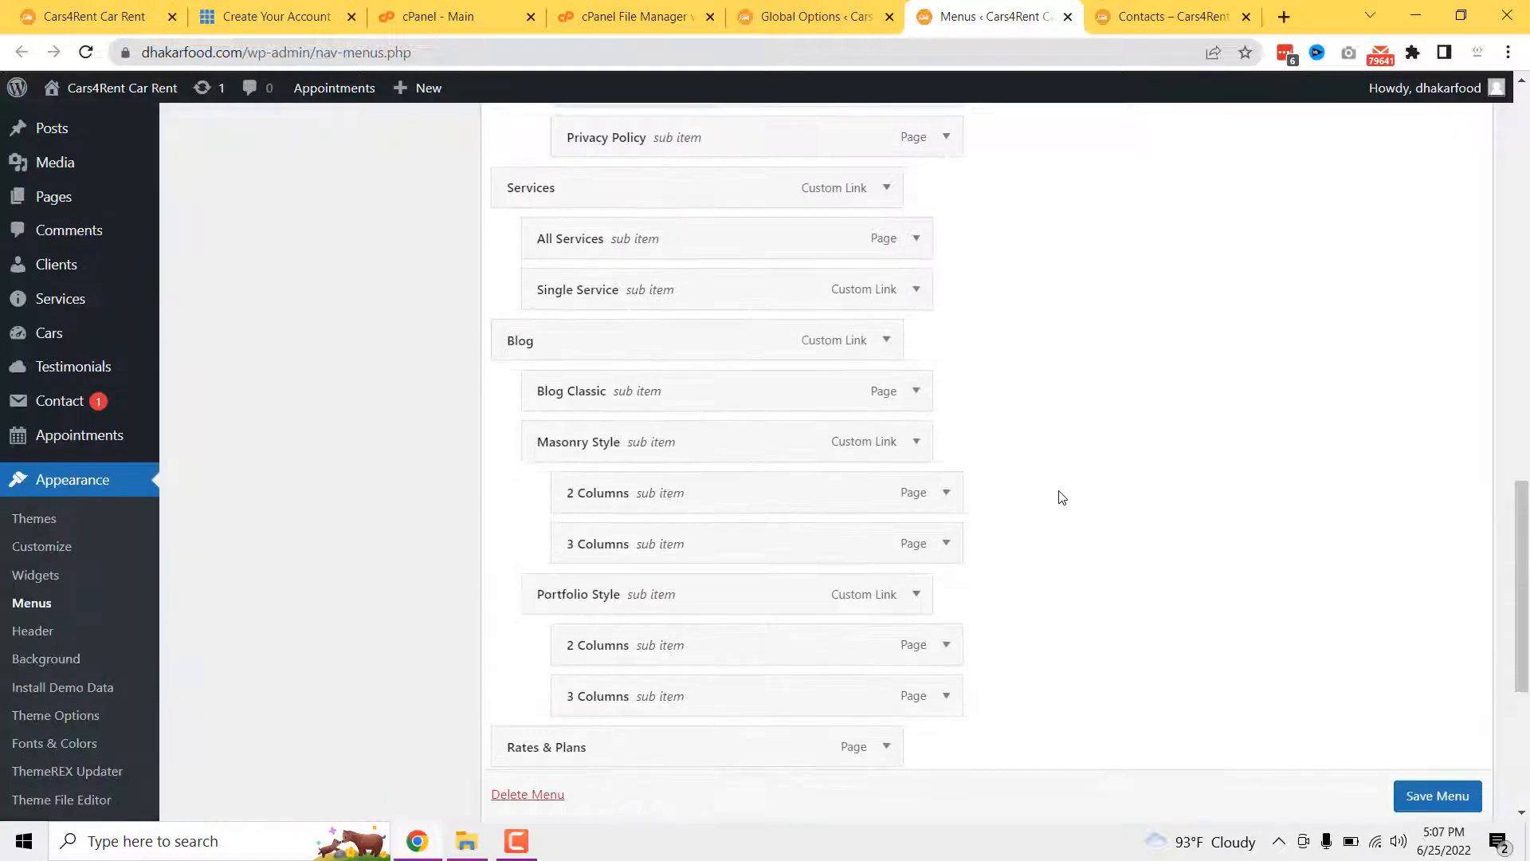
scroll(1044, 479, up, 6)
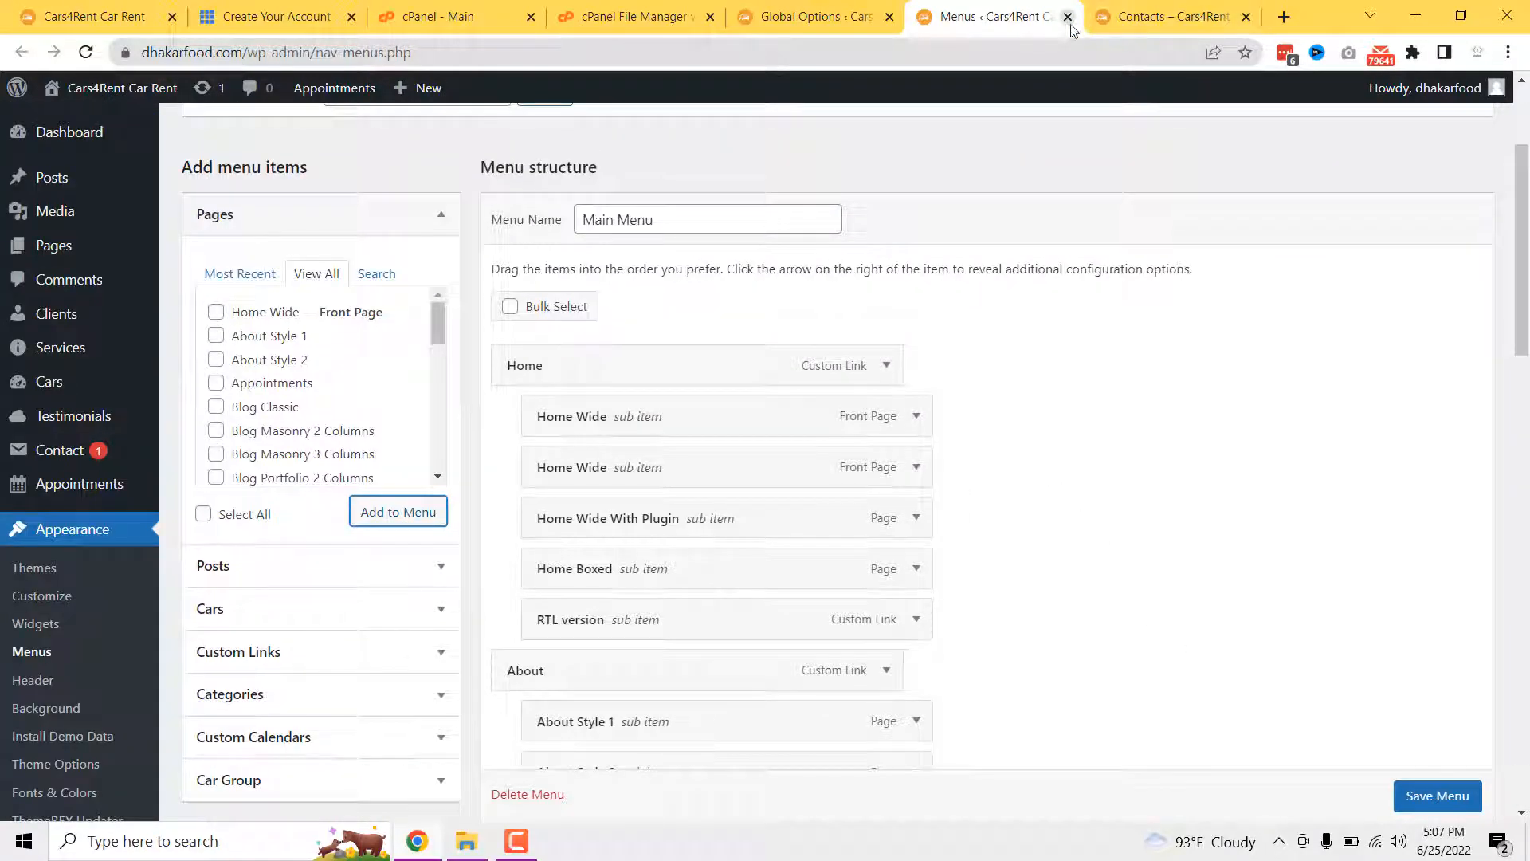
- Cancel closing the Menus editor and go back to the theme options
click(1068, 17)
click(937, 165)
click(805, 17)
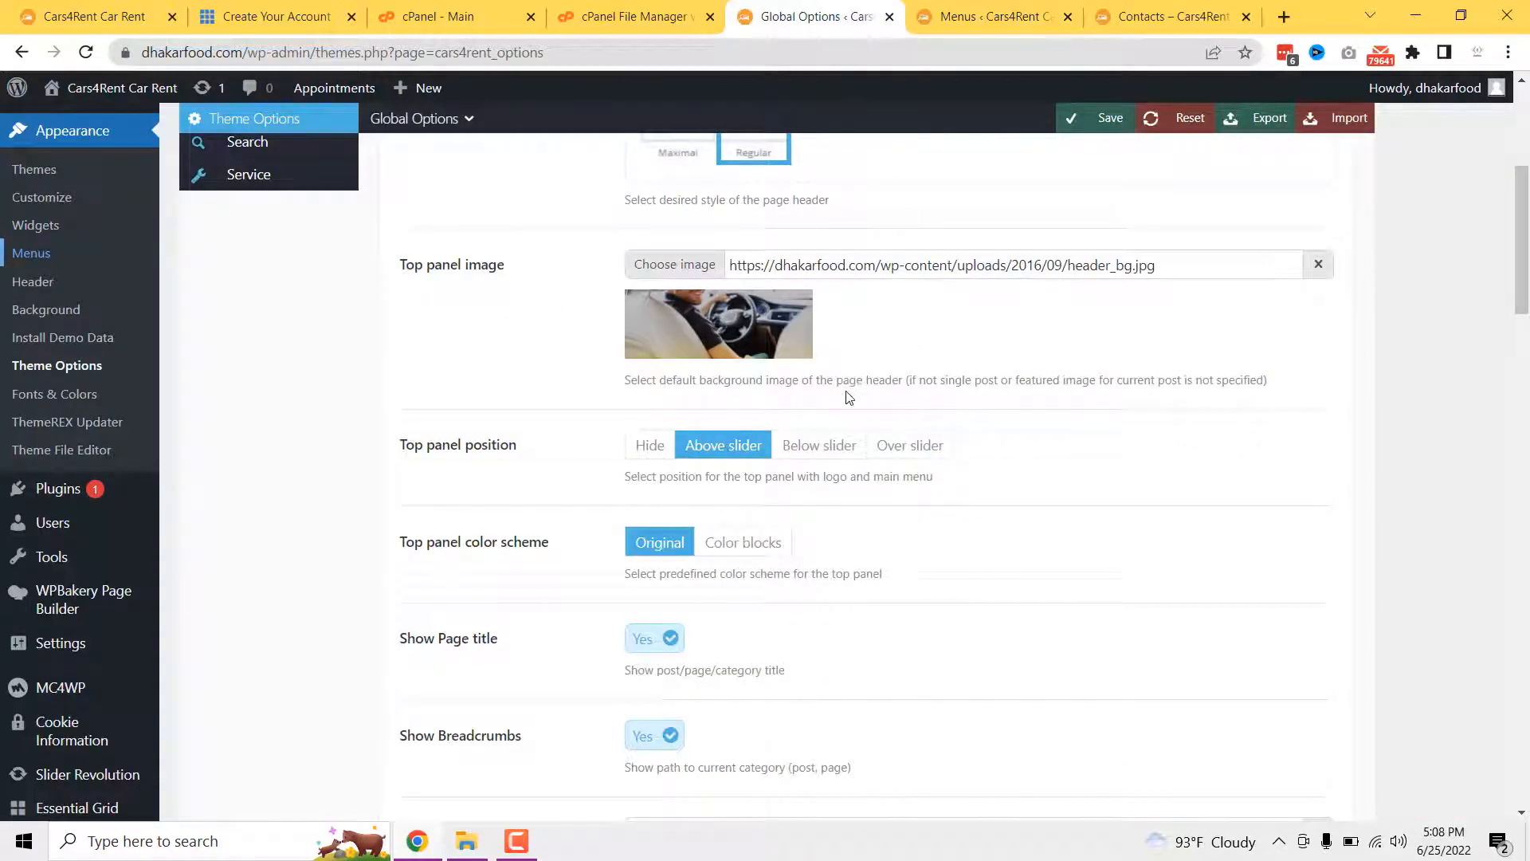
scroll(704, 460, down, 1)
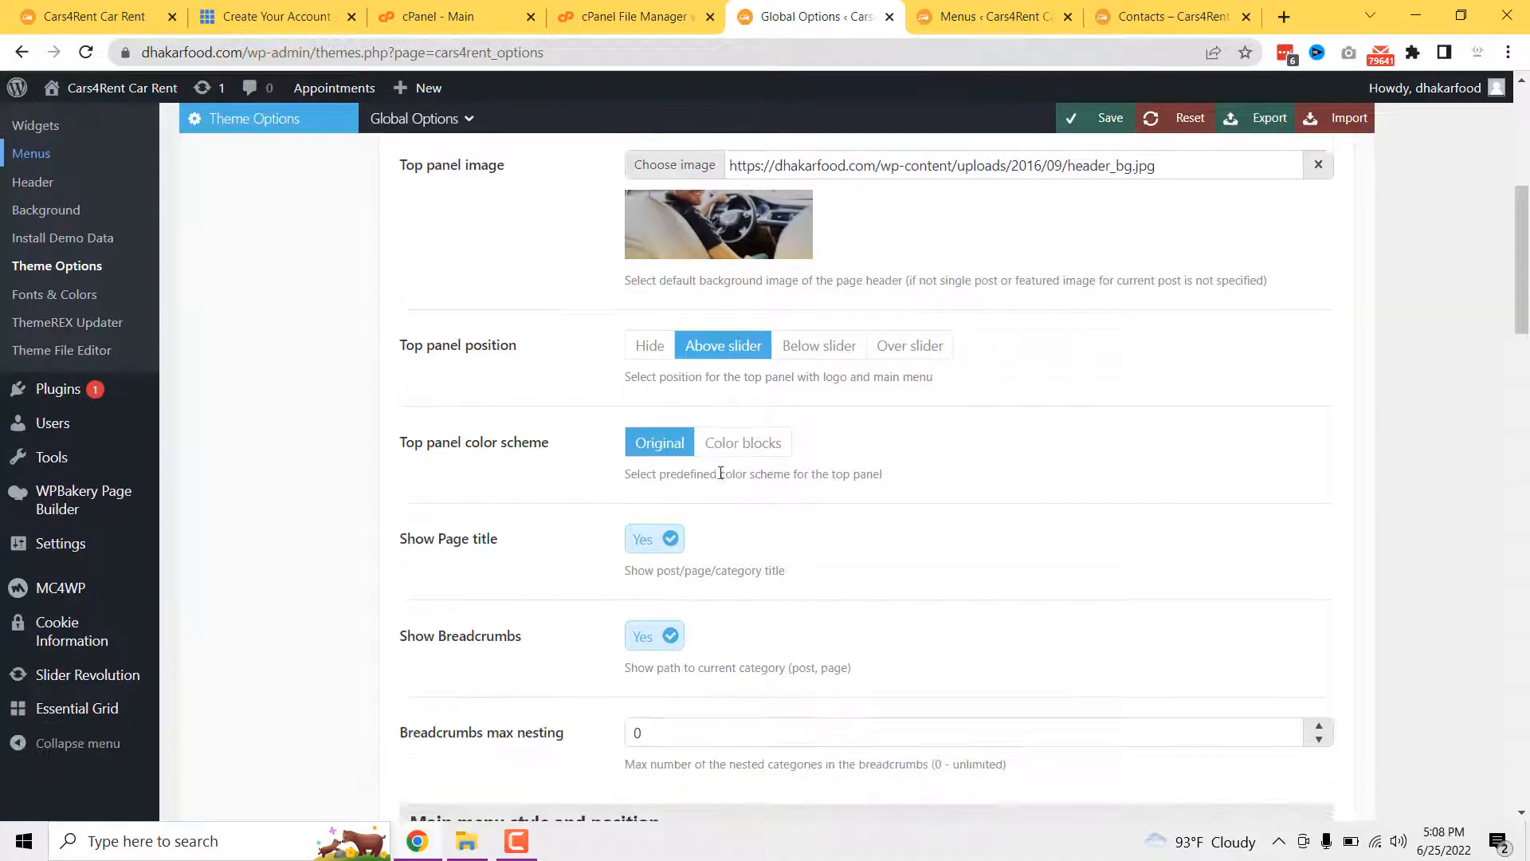
scroll(715, 466, up, 1)
scroll(692, 522, down, 5)
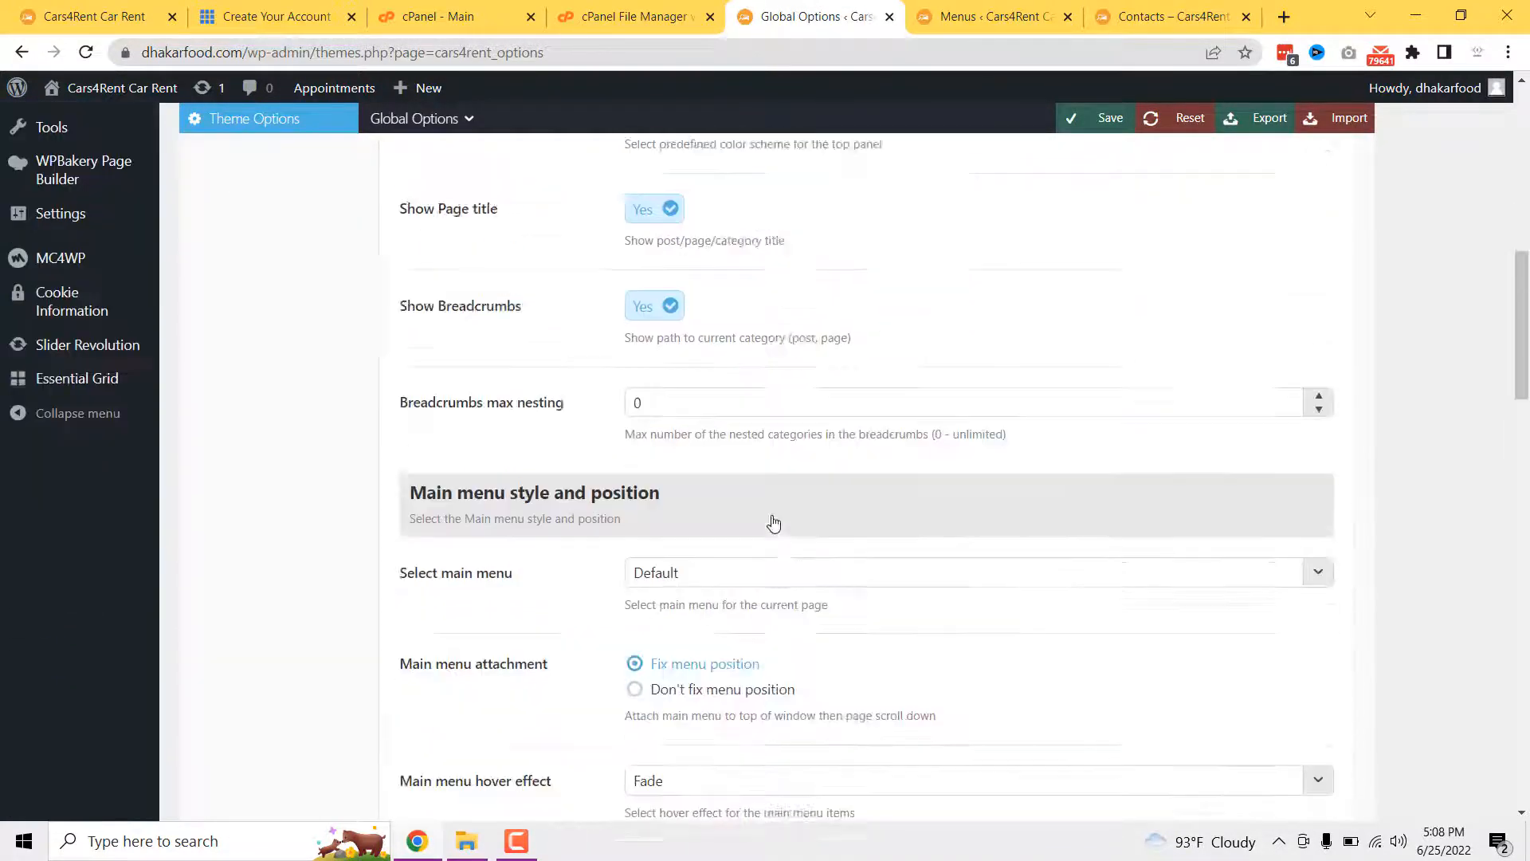
scroll(694, 525, down, 2)
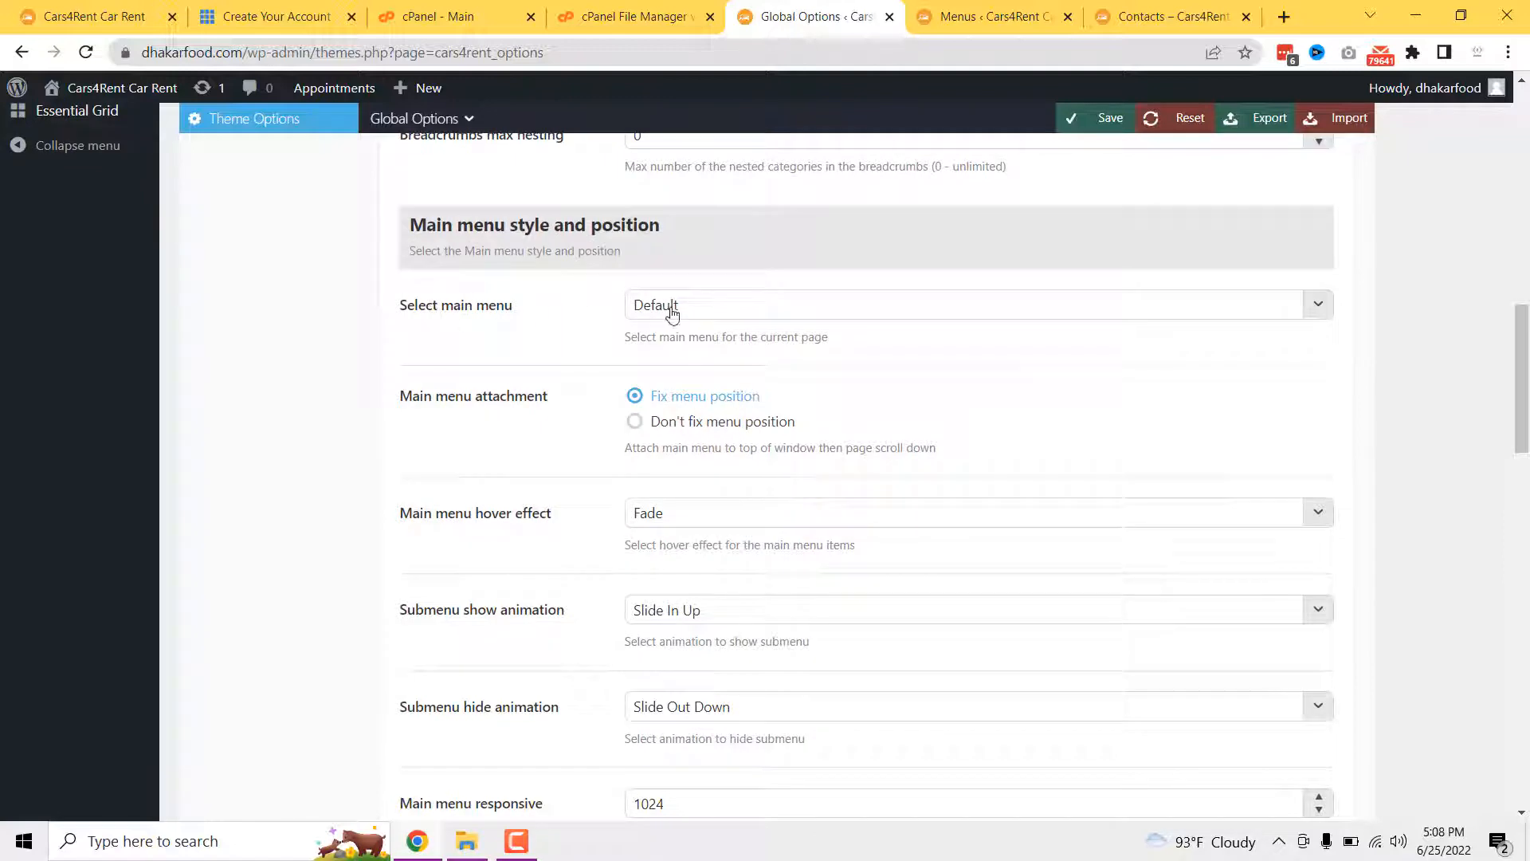
click(705, 318)
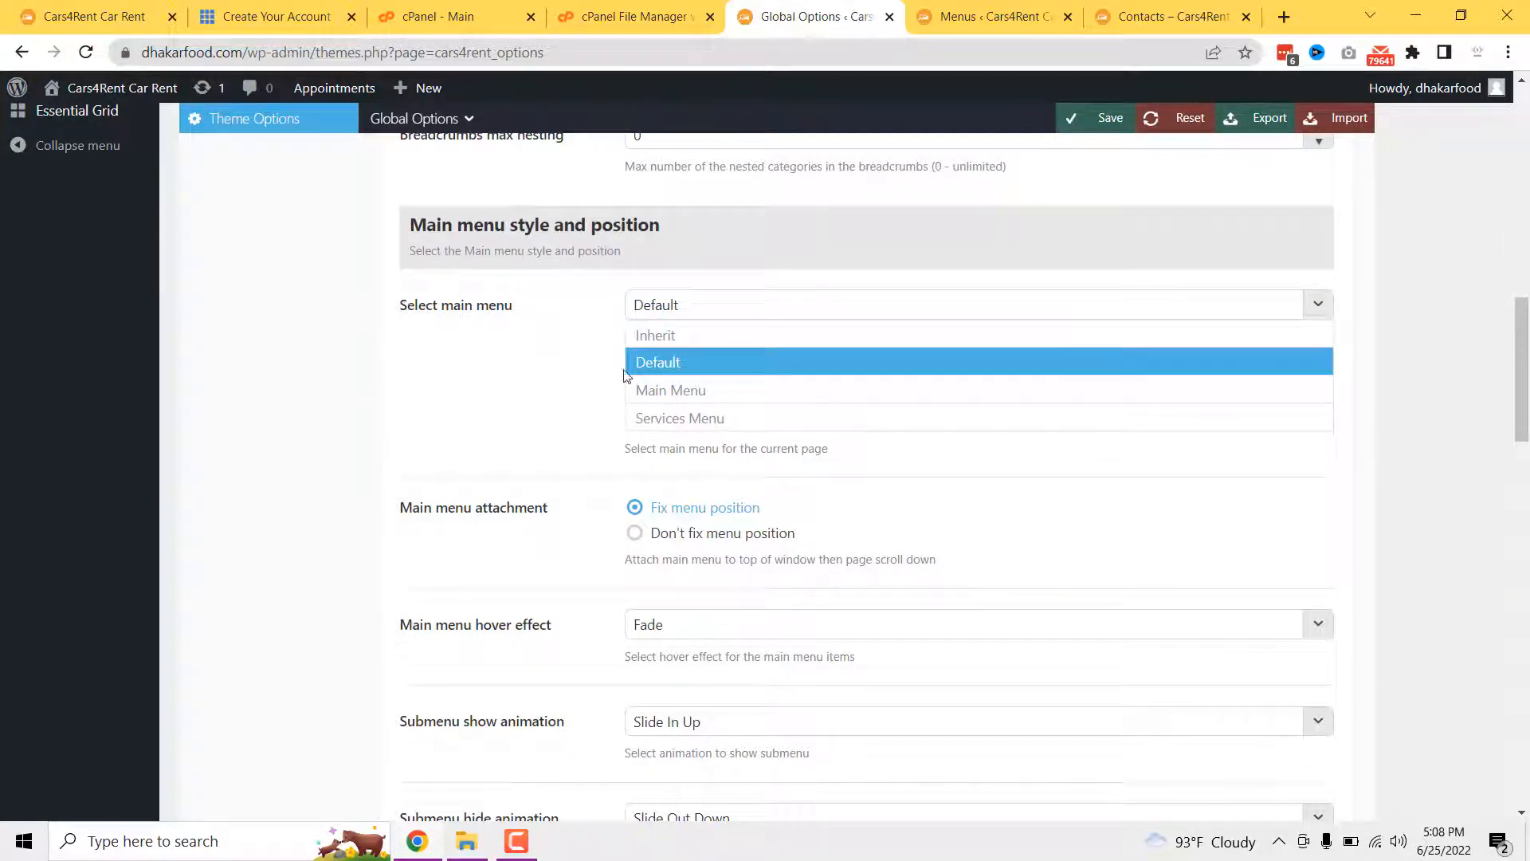
click(696, 362)
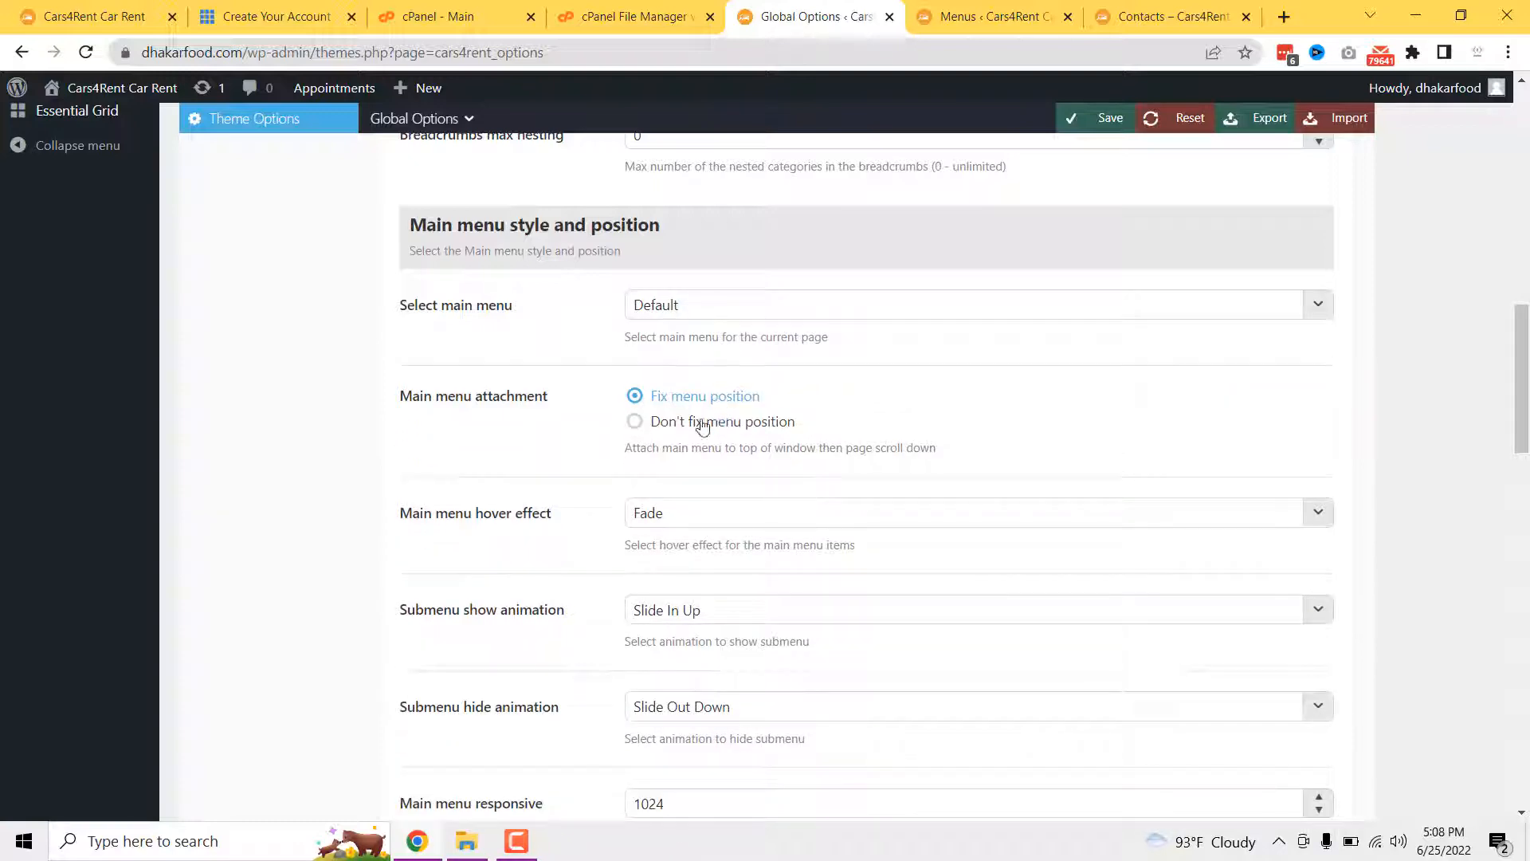
scroll(604, 422, down, 5)
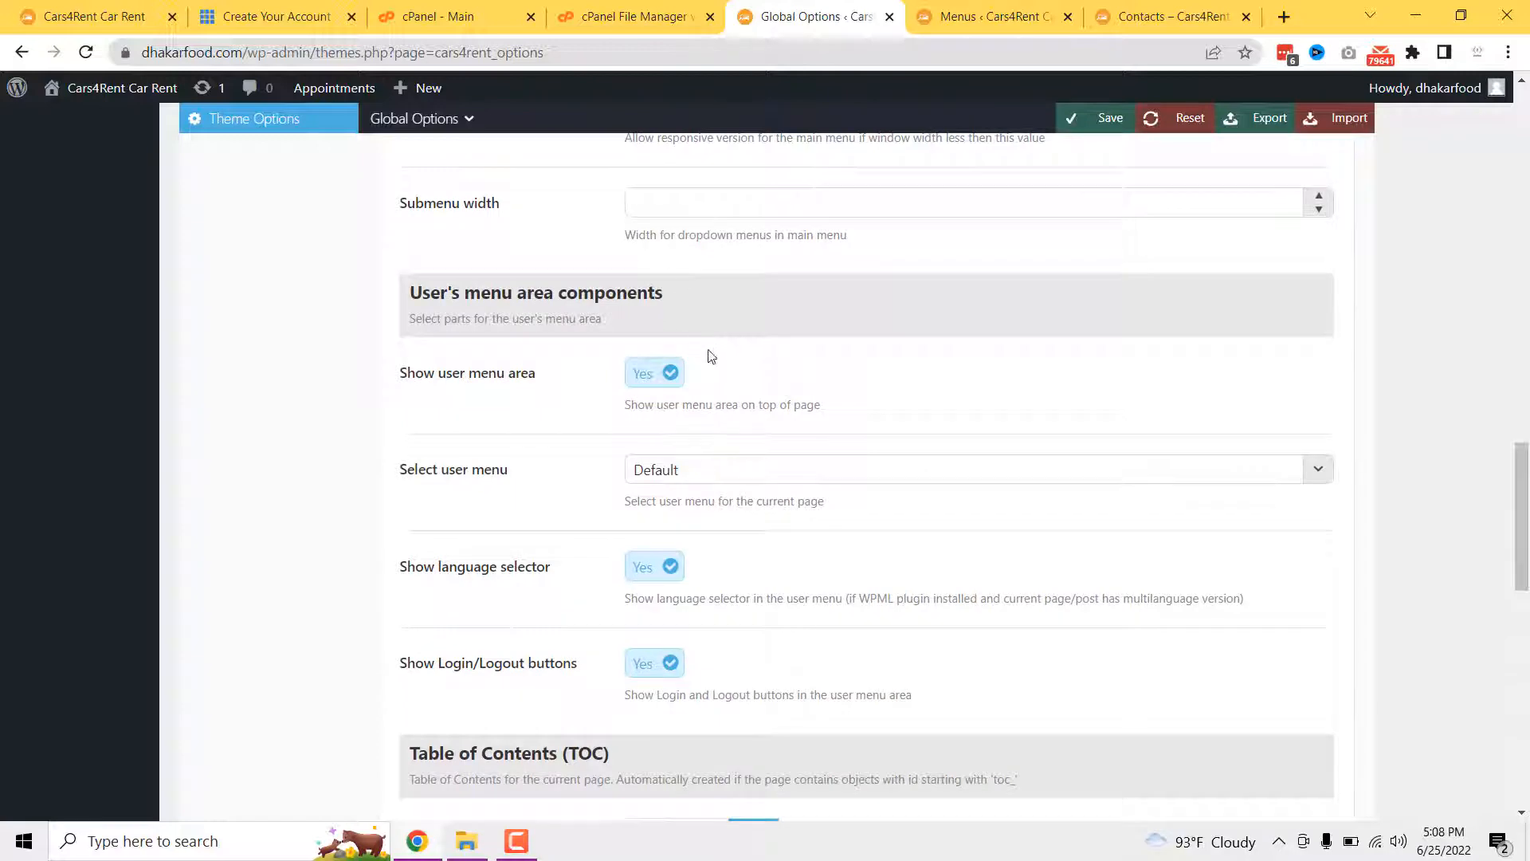
scroll(712, 356, down, 1)
scroll(722, 393, up, 6)
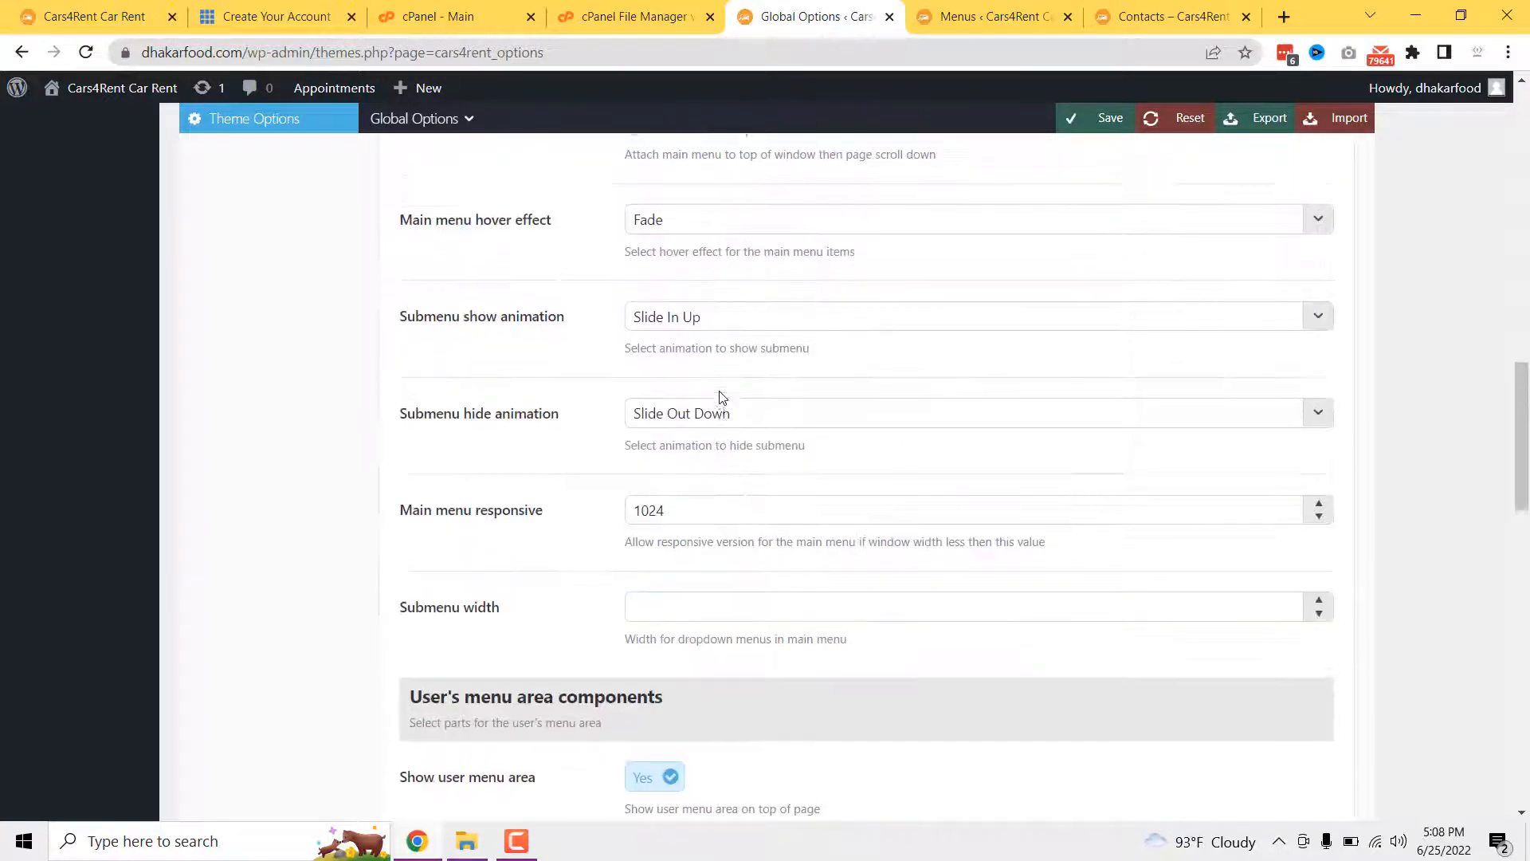
scroll(672, 297, up, 2)
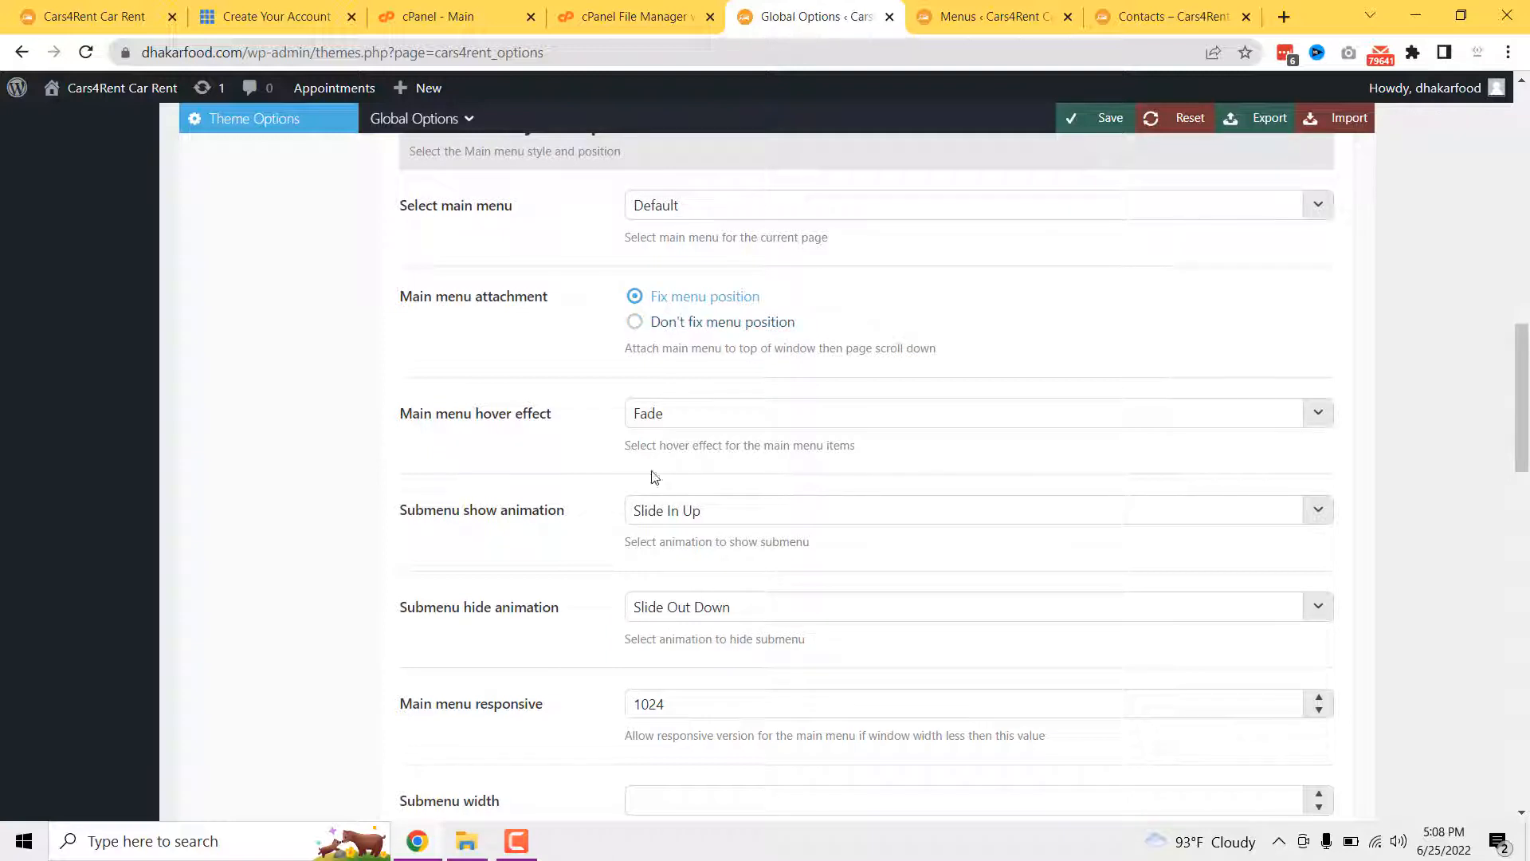
click(672, 419)
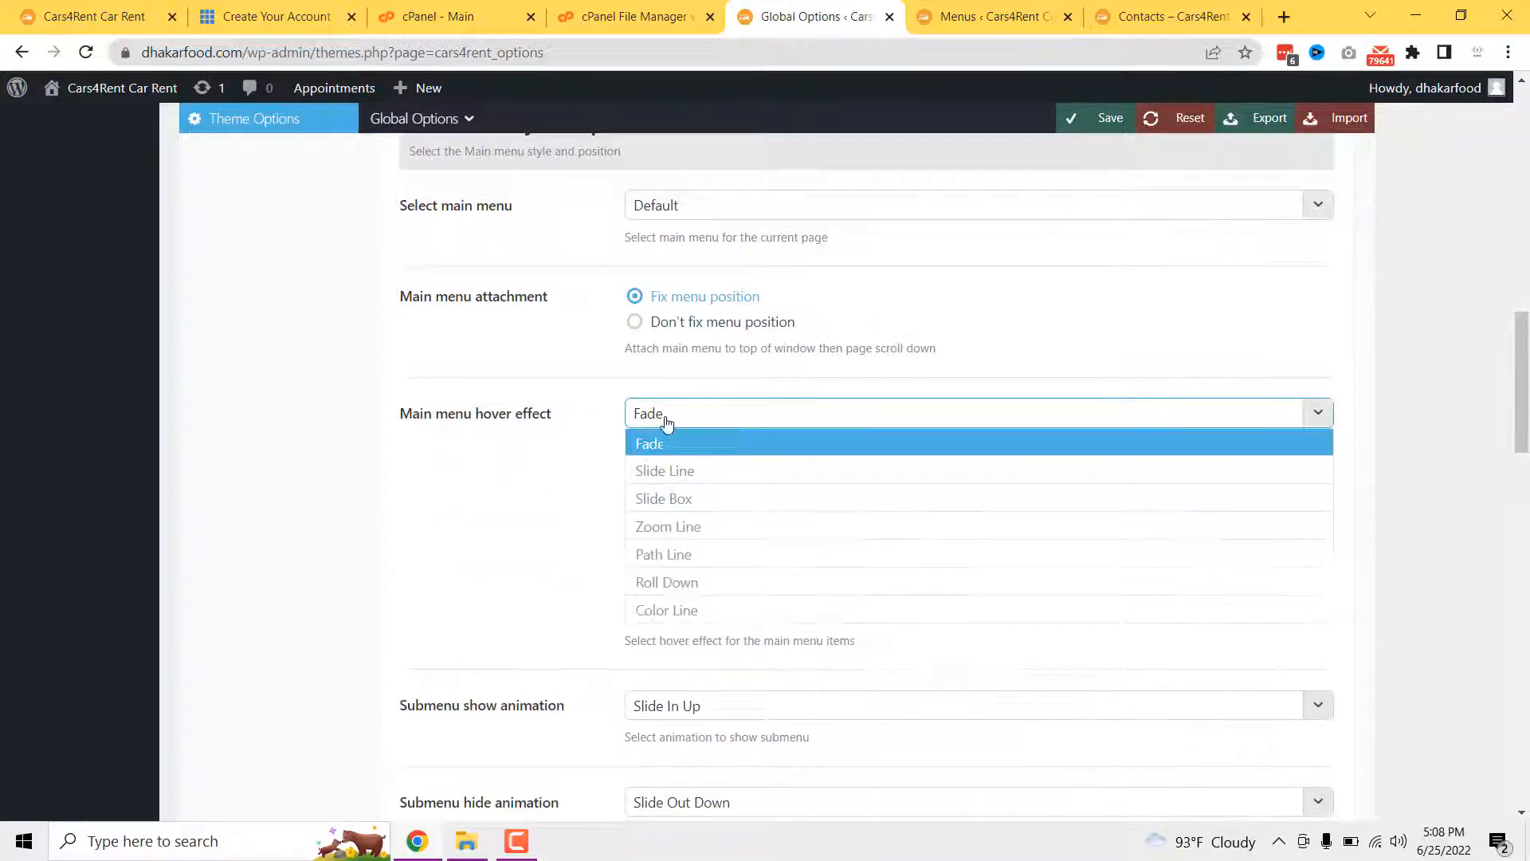
click(680, 423)
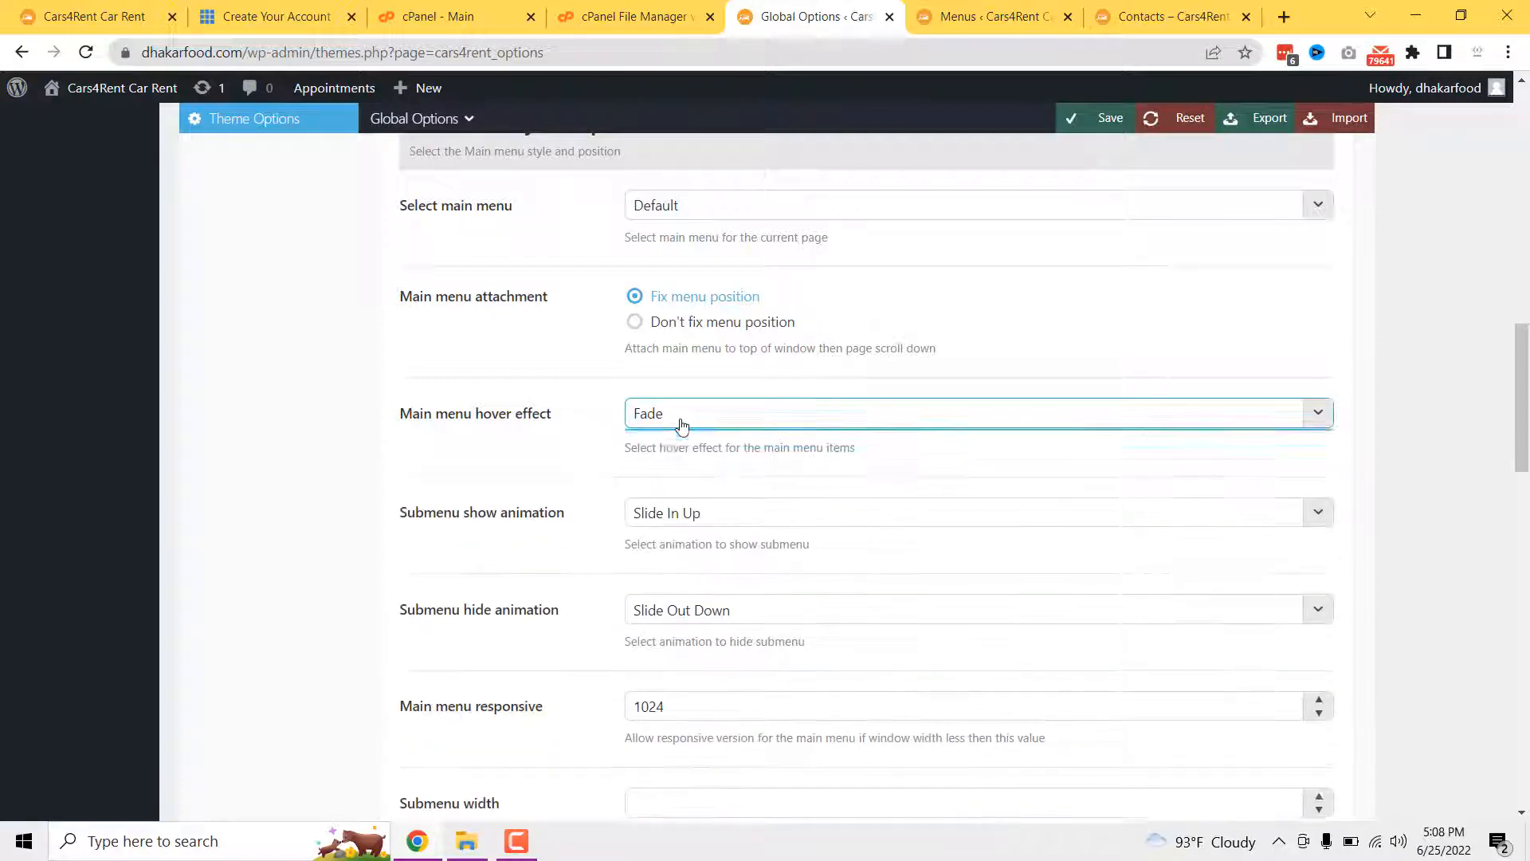
scroll(700, 419, down, 3)
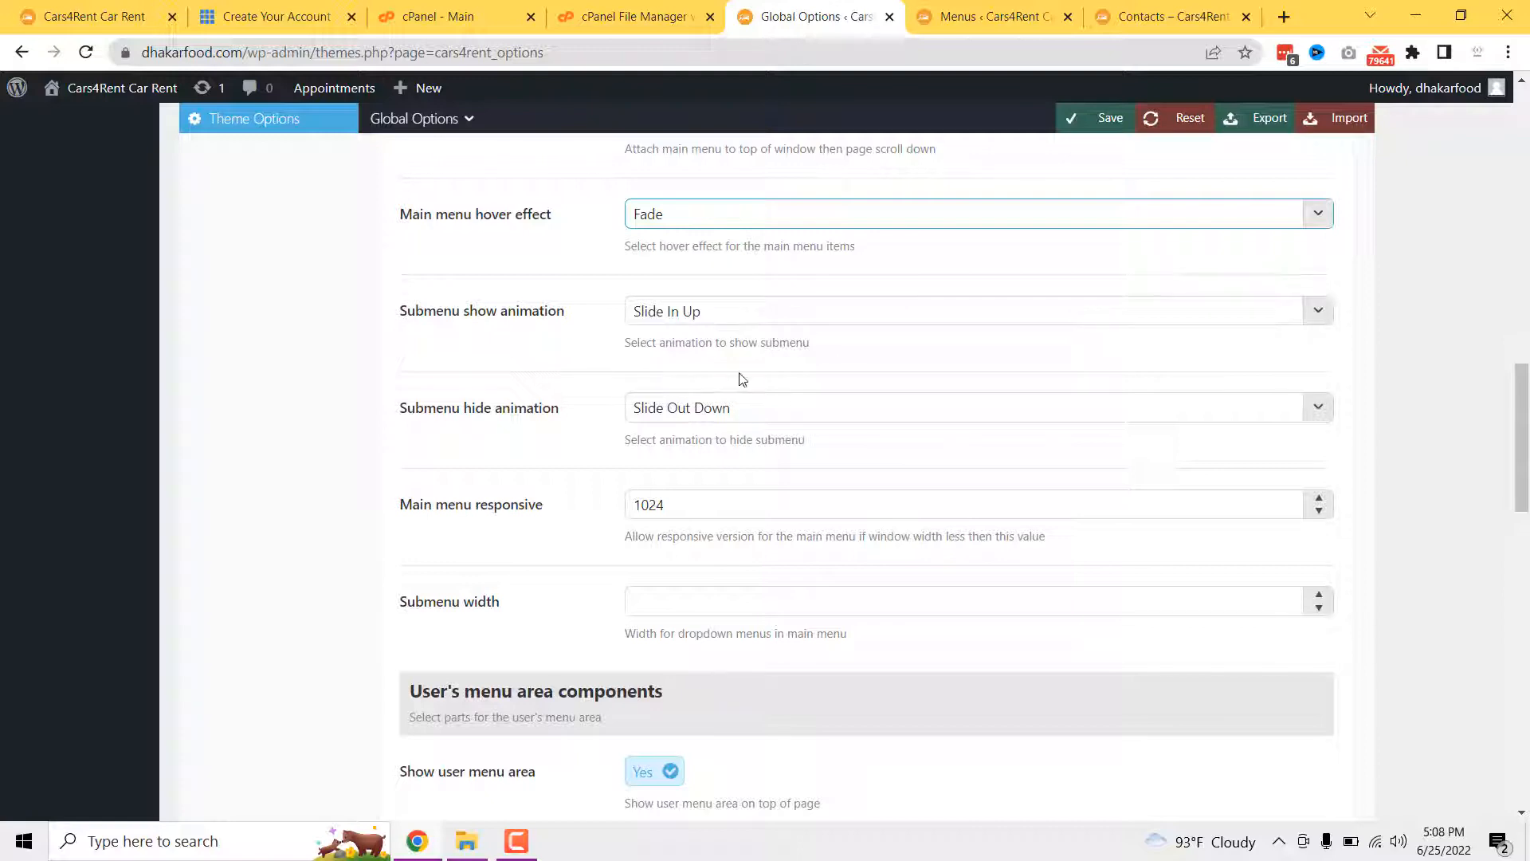
scroll(741, 379, down, 5)
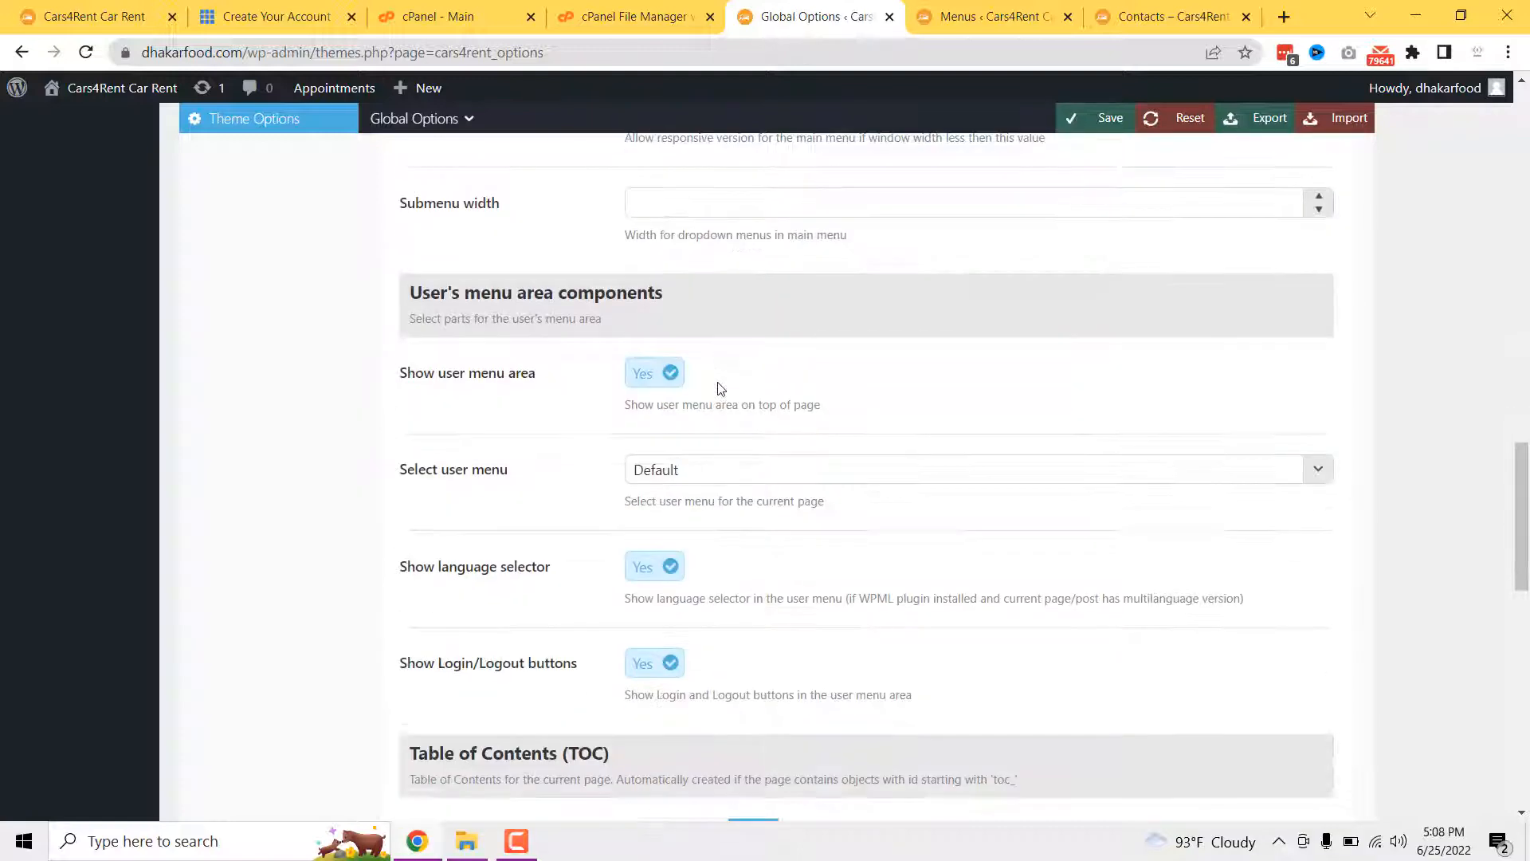
scroll(720, 388, down, 1)
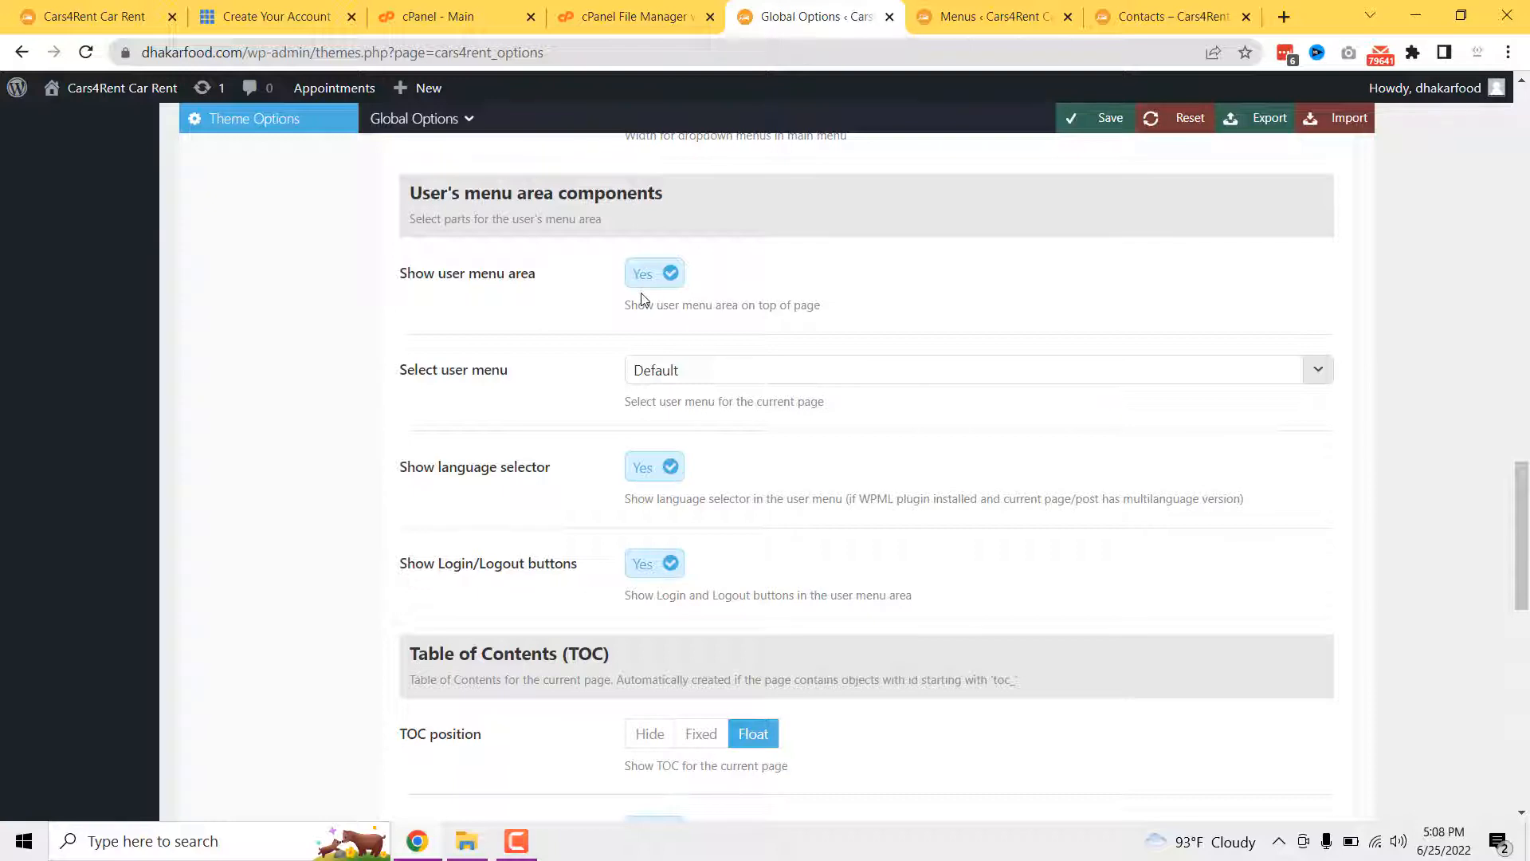
click(1028, 12)
click(1155, 12)
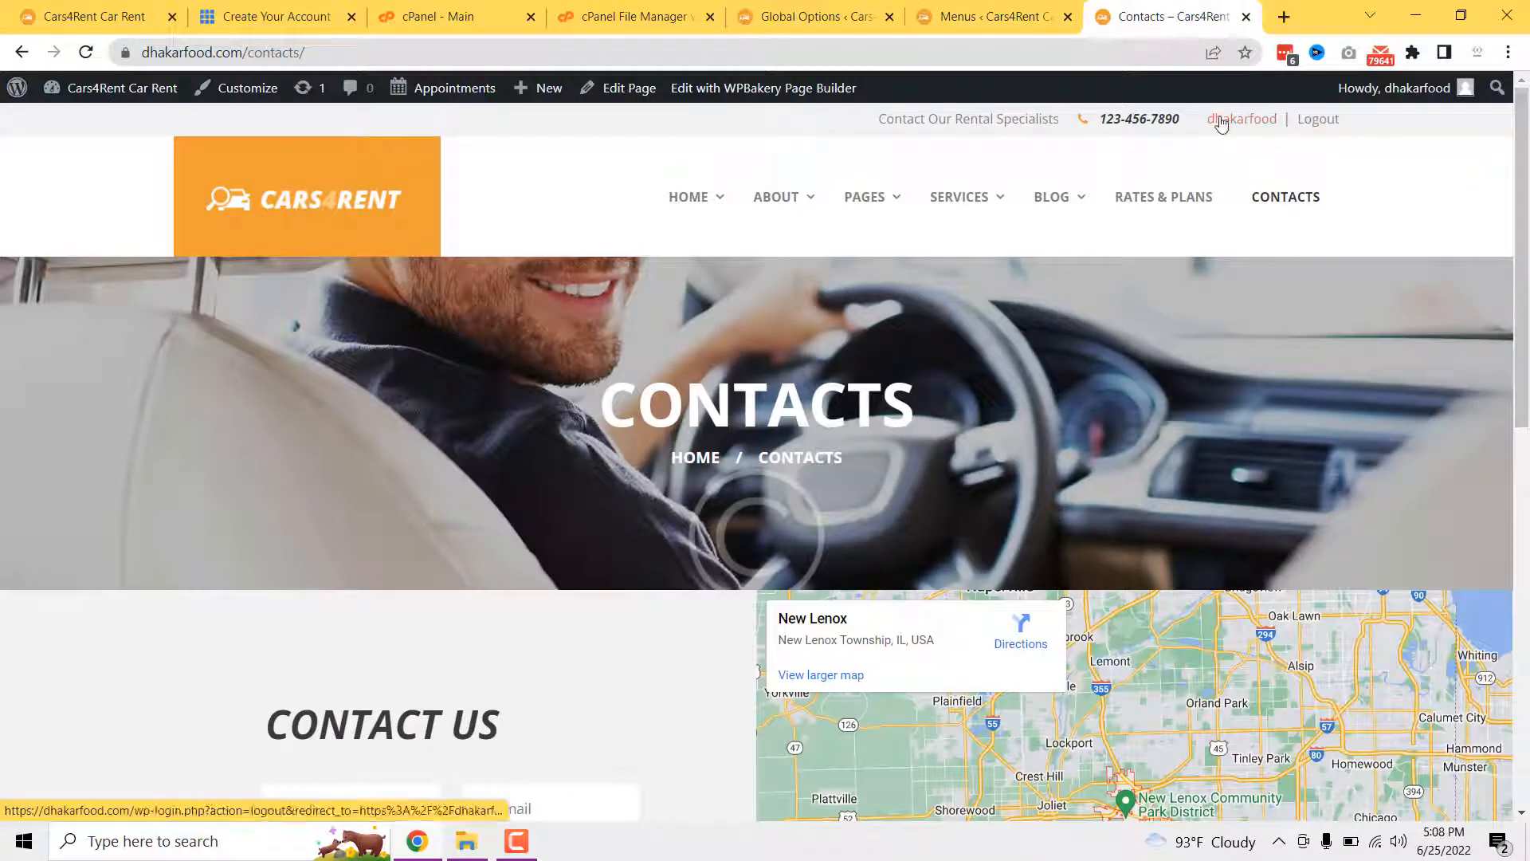
click(993, 14)
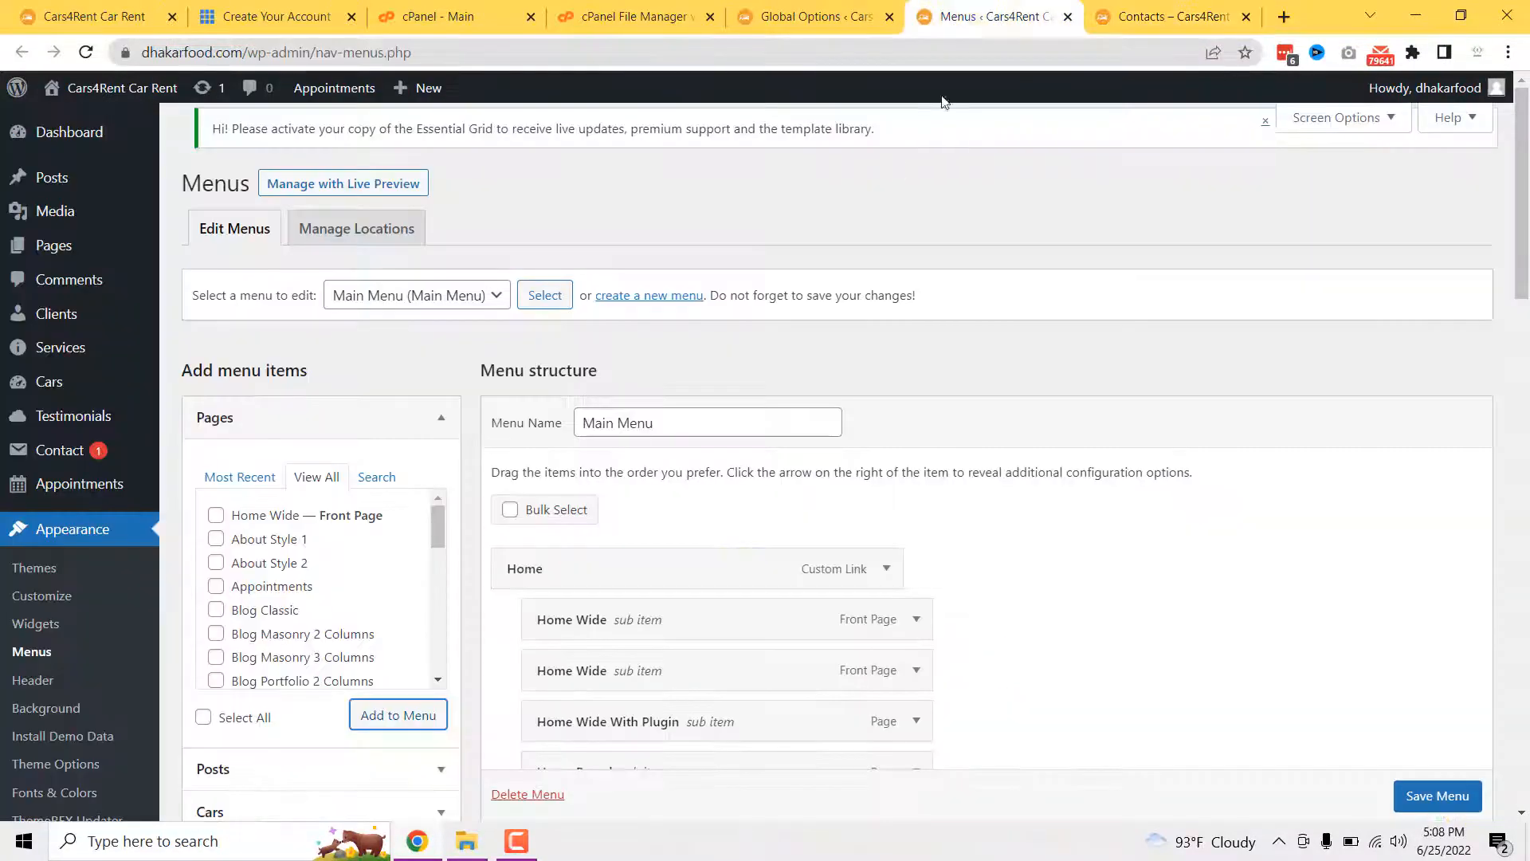
click(807, 16)
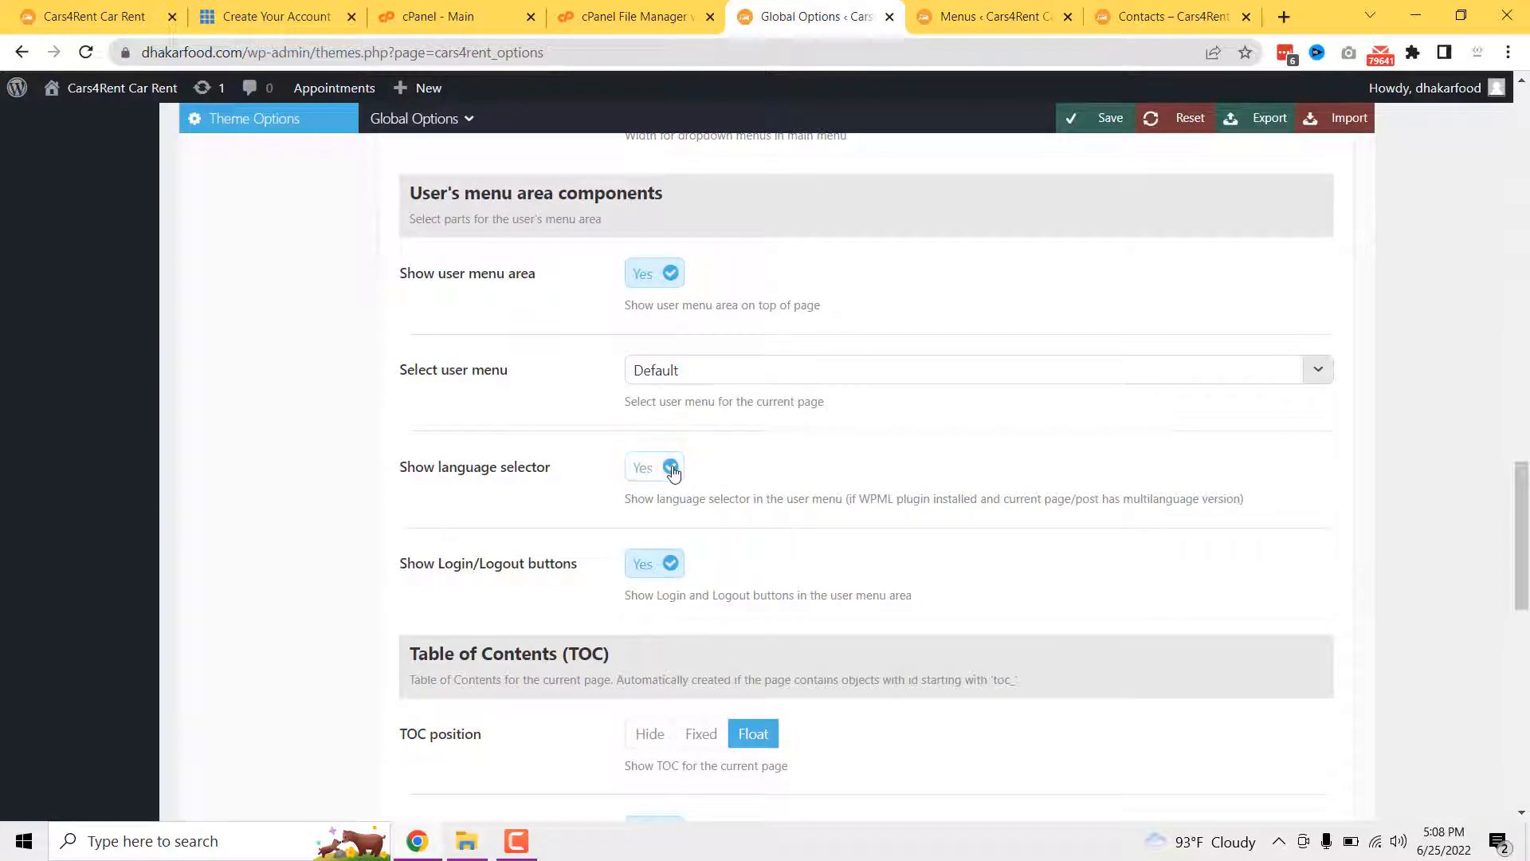
click(665, 279)
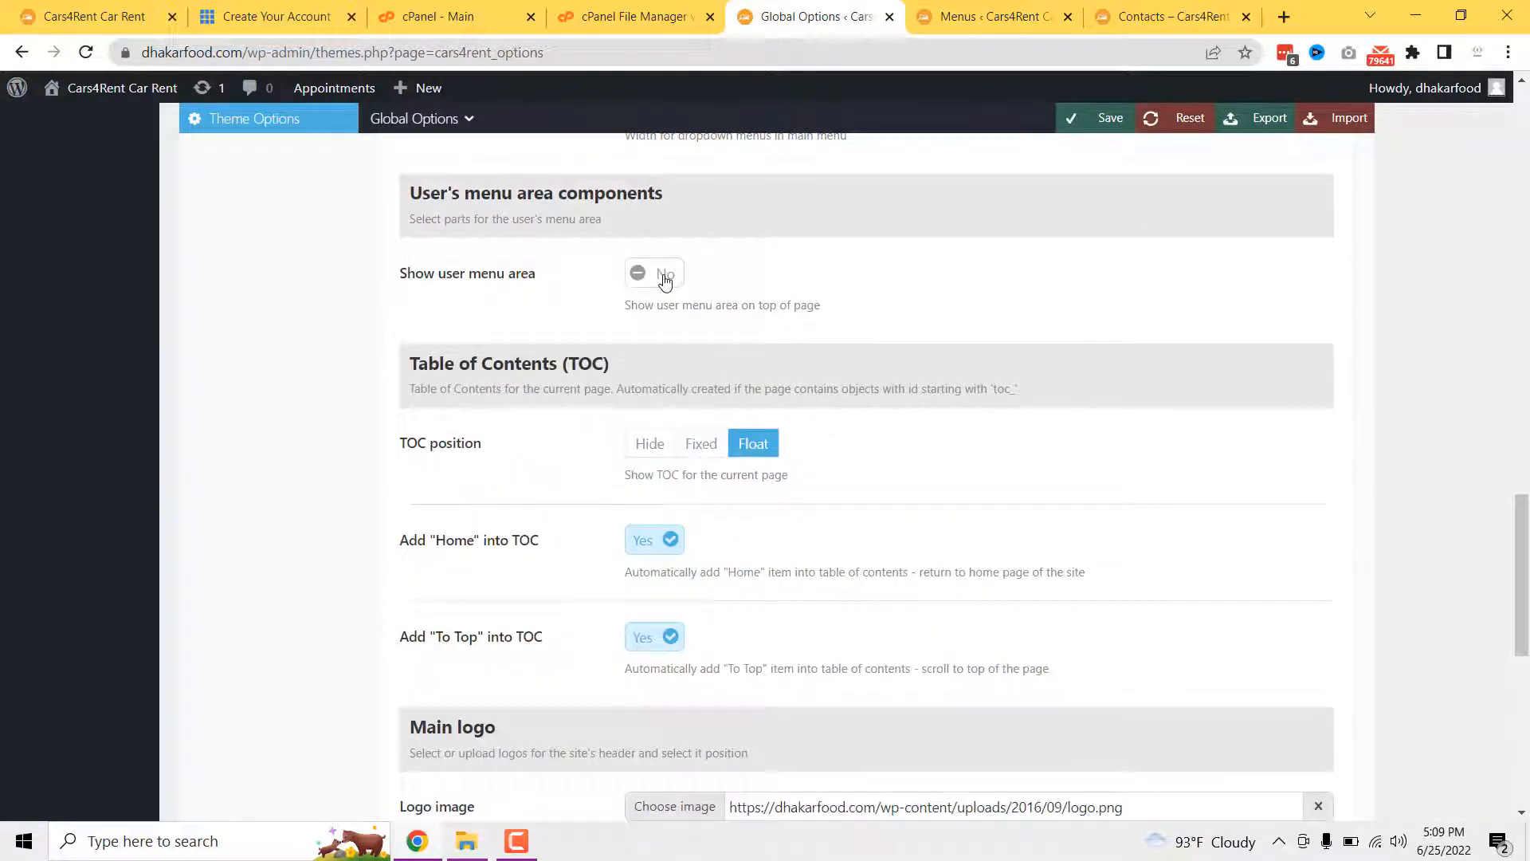
click(666, 279)
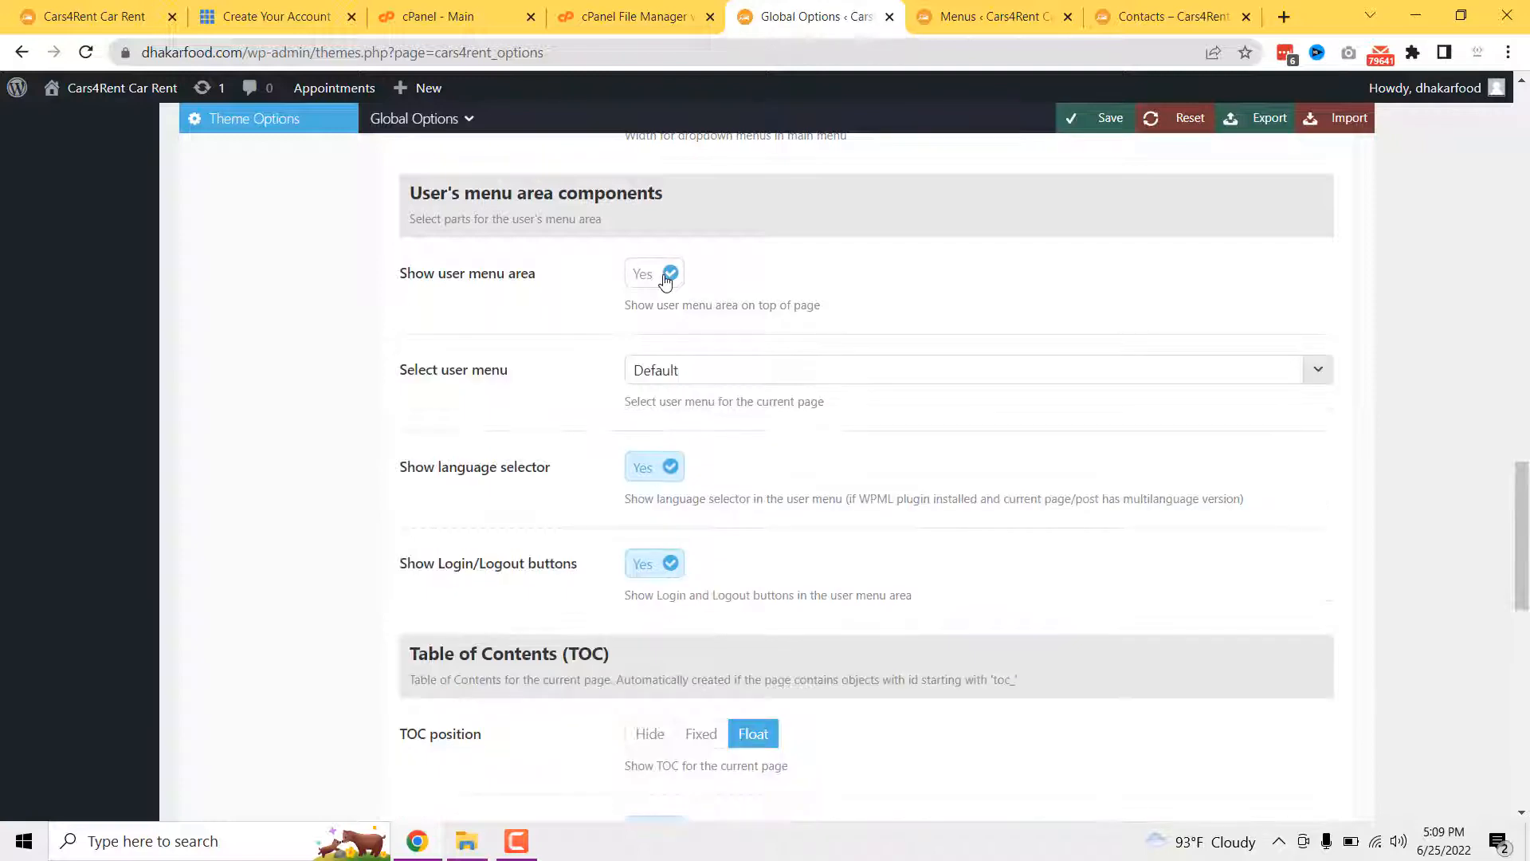
scroll(822, 431, down, 2)
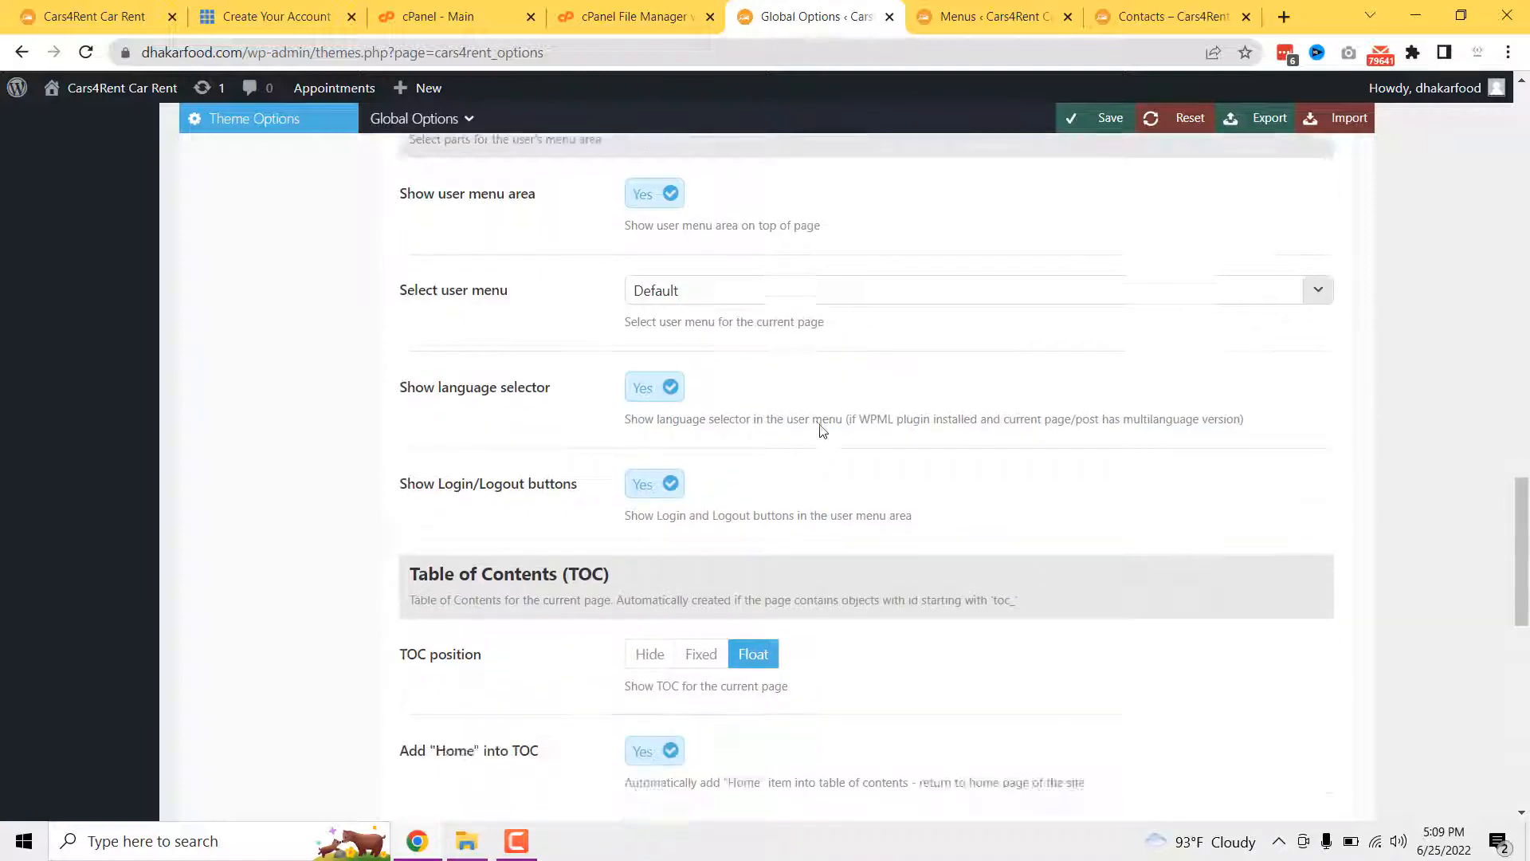
scroll(681, 498, down, 2)
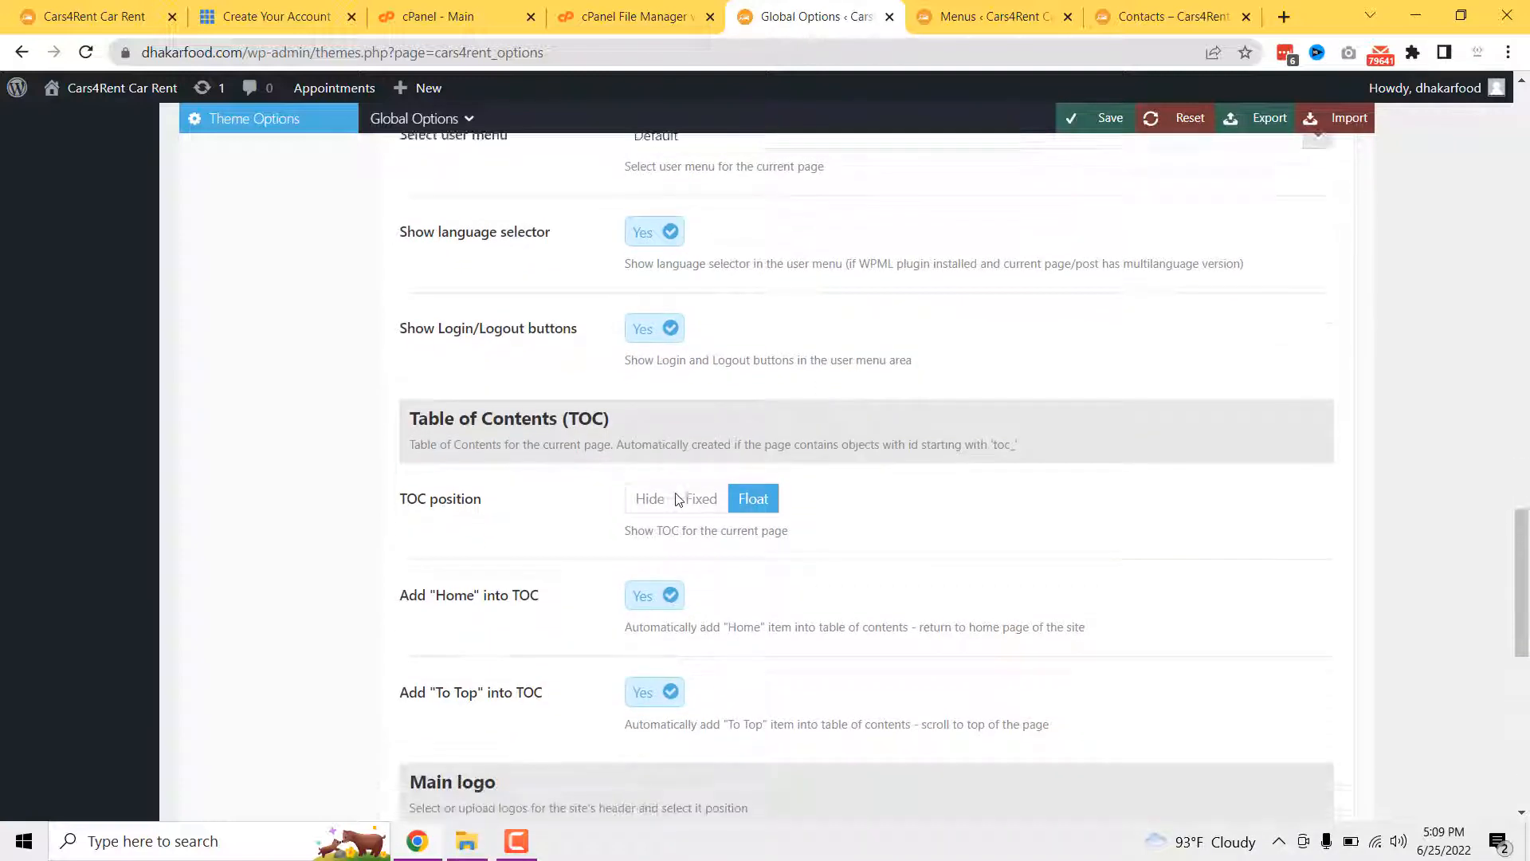
scroll(673, 449, down, 2)
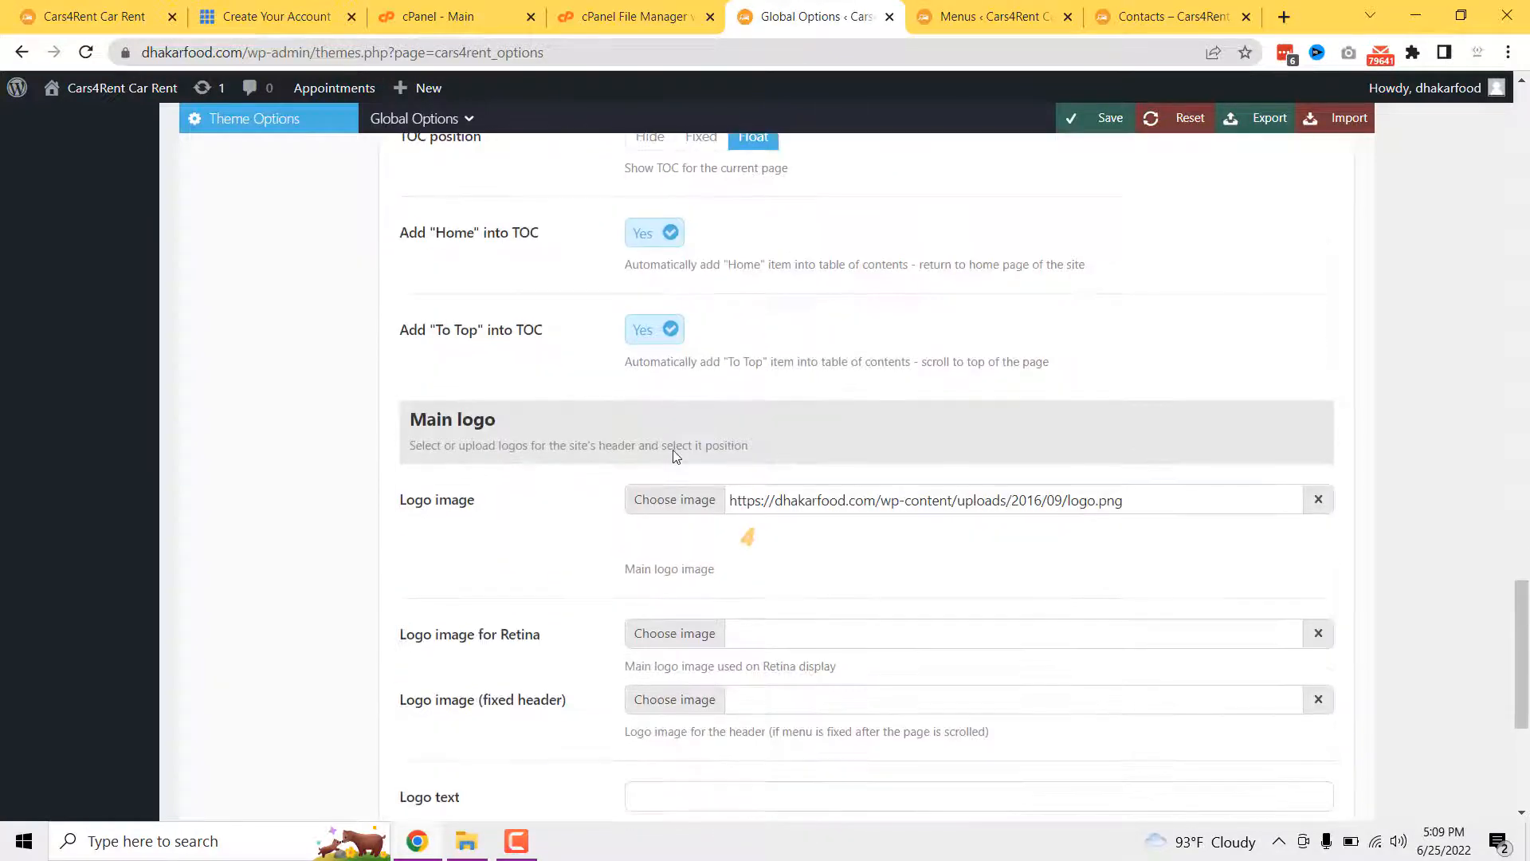
scroll(673, 449, down, 2)
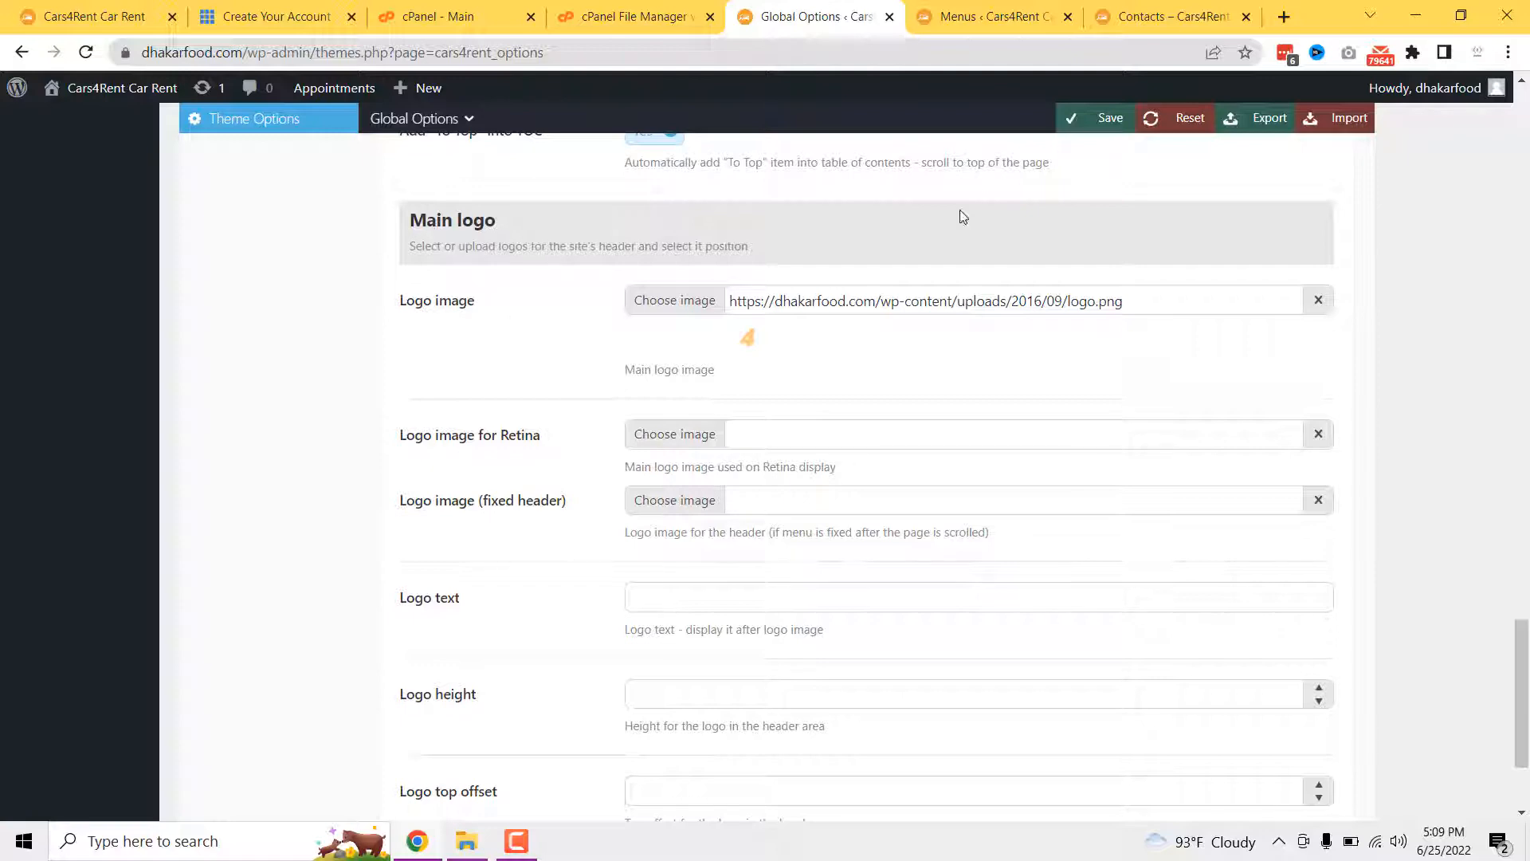
click(1115, 16)
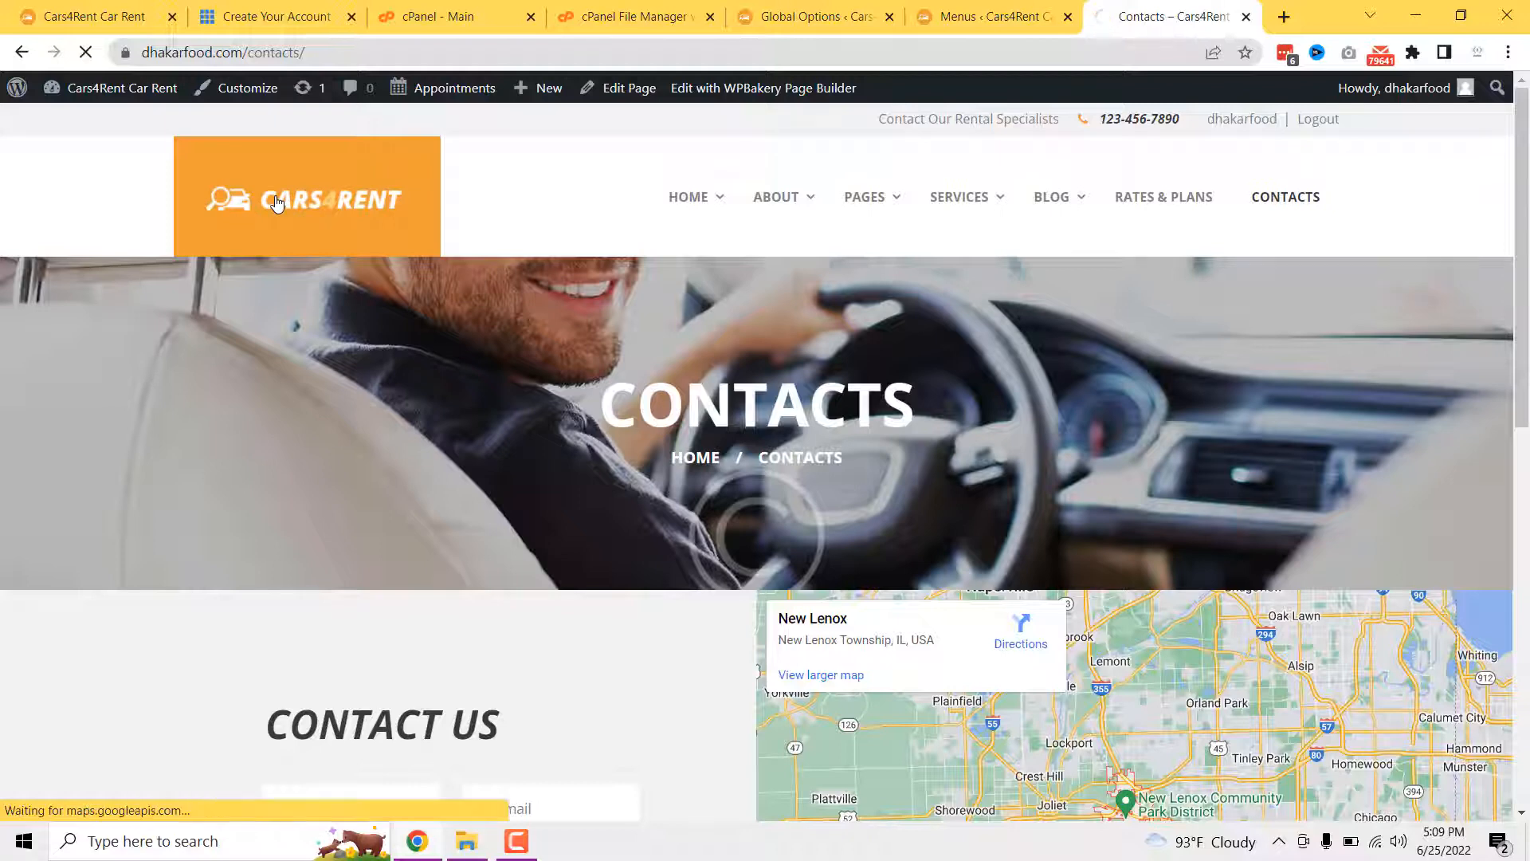
click(354, 214)
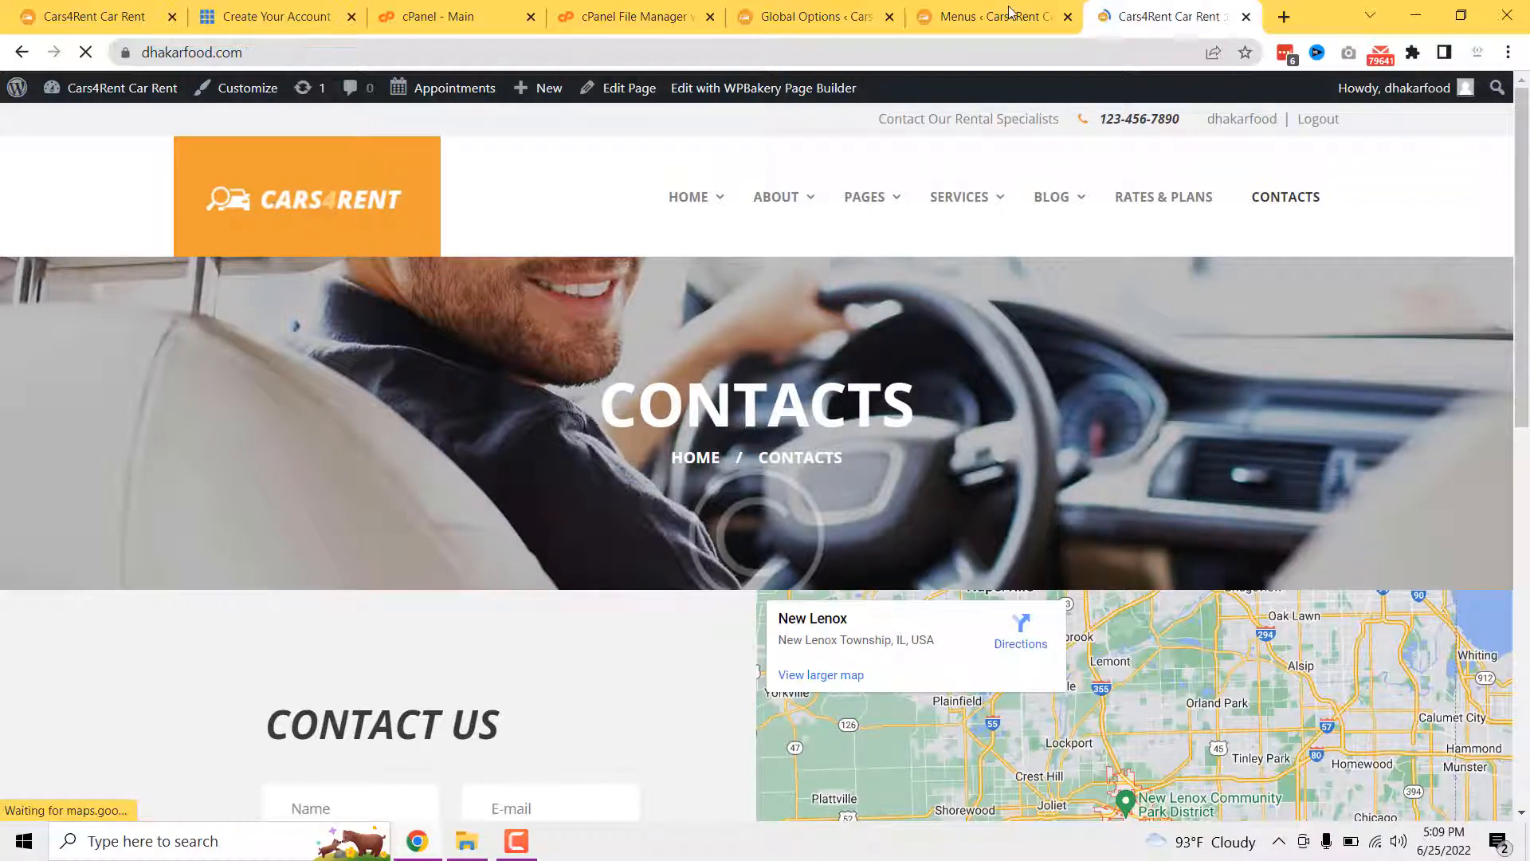
click(806, 11)
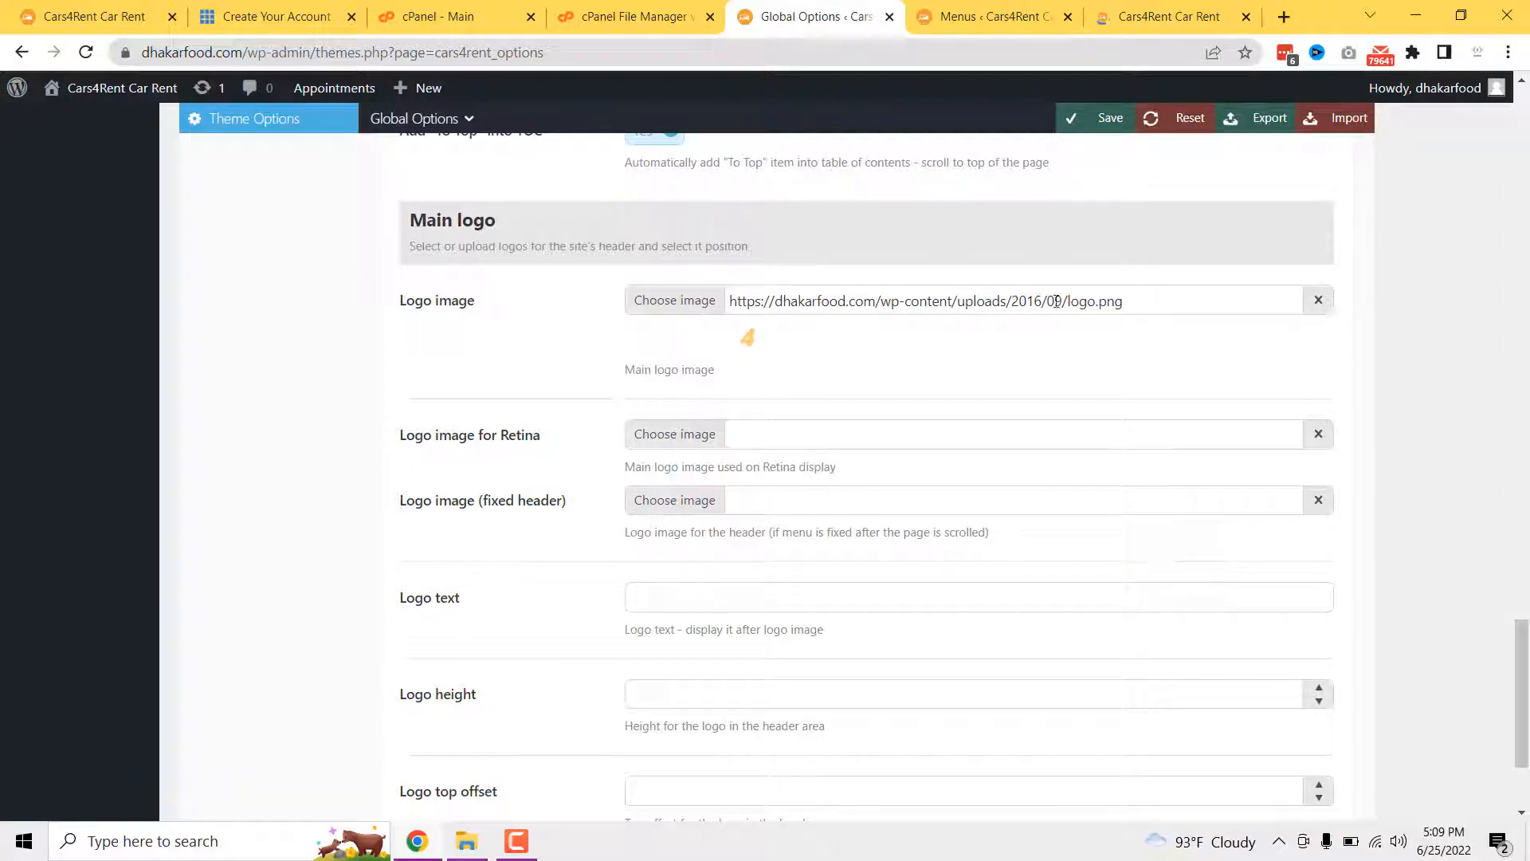
click(663, 301)
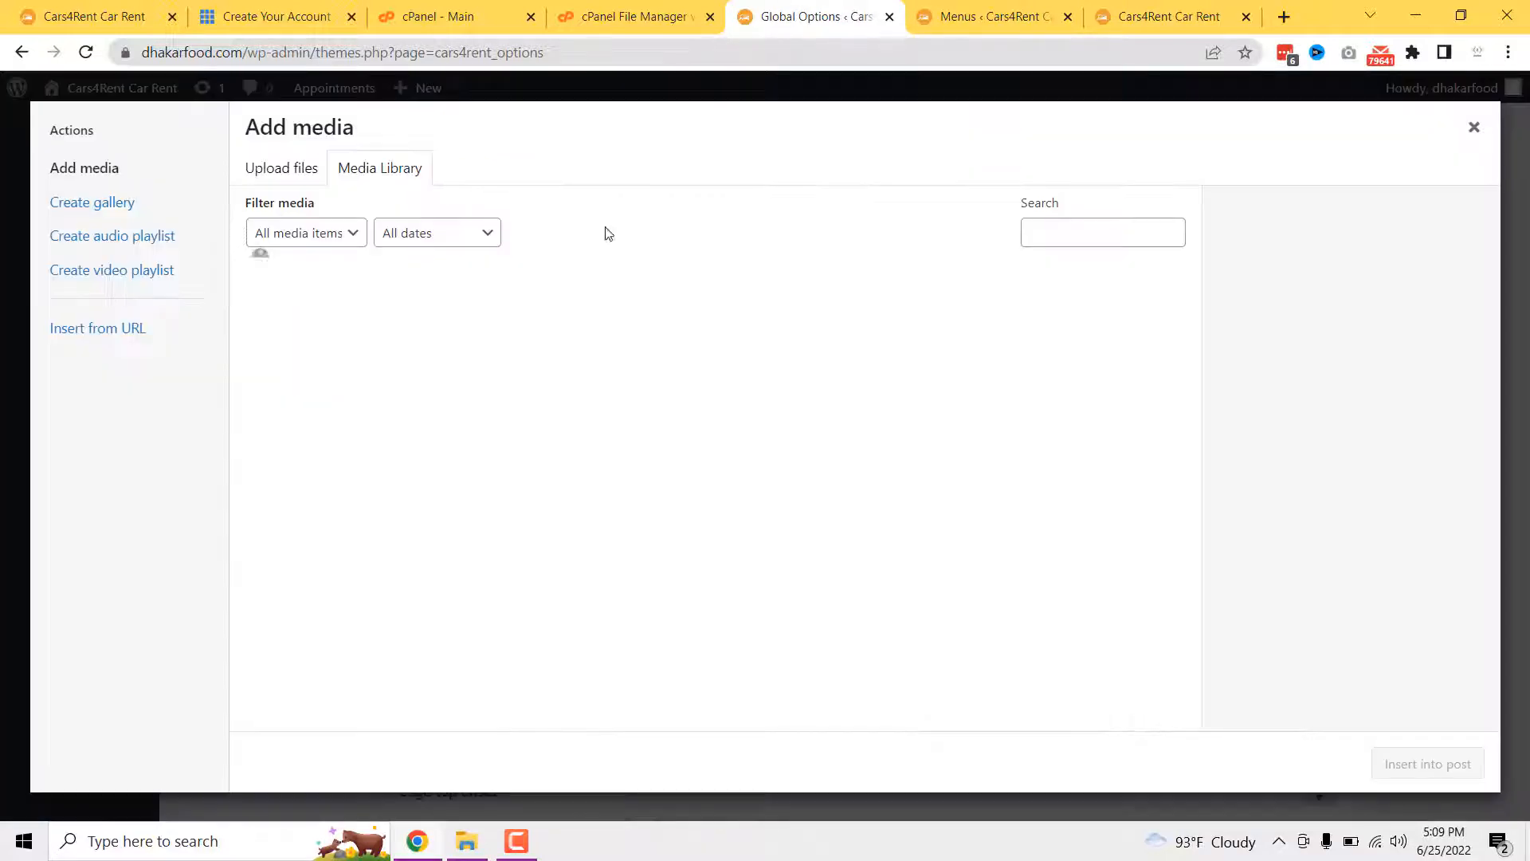
click(271, 169)
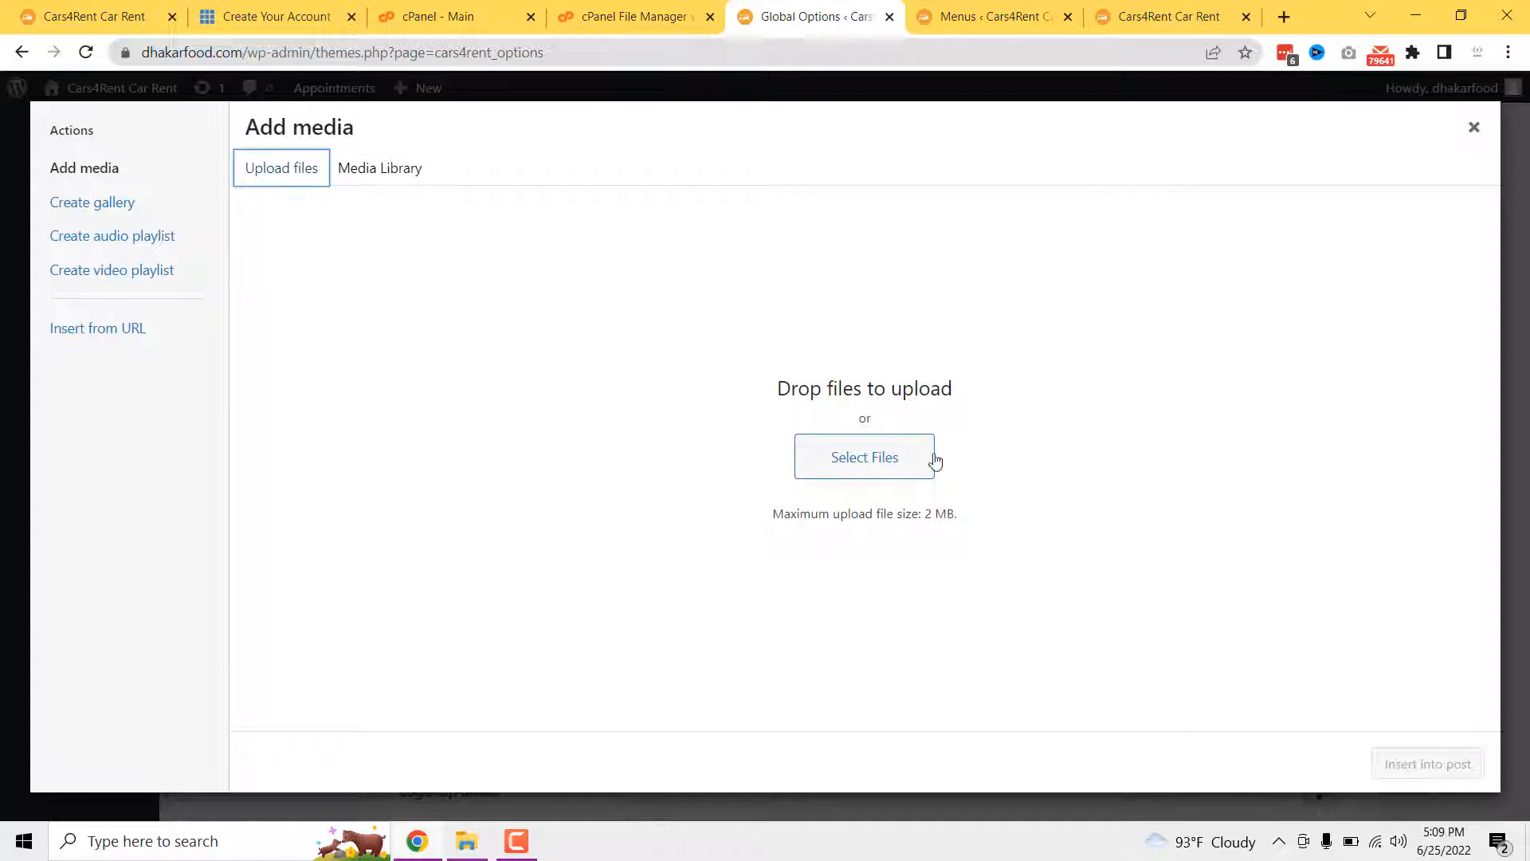
click(1475, 128)
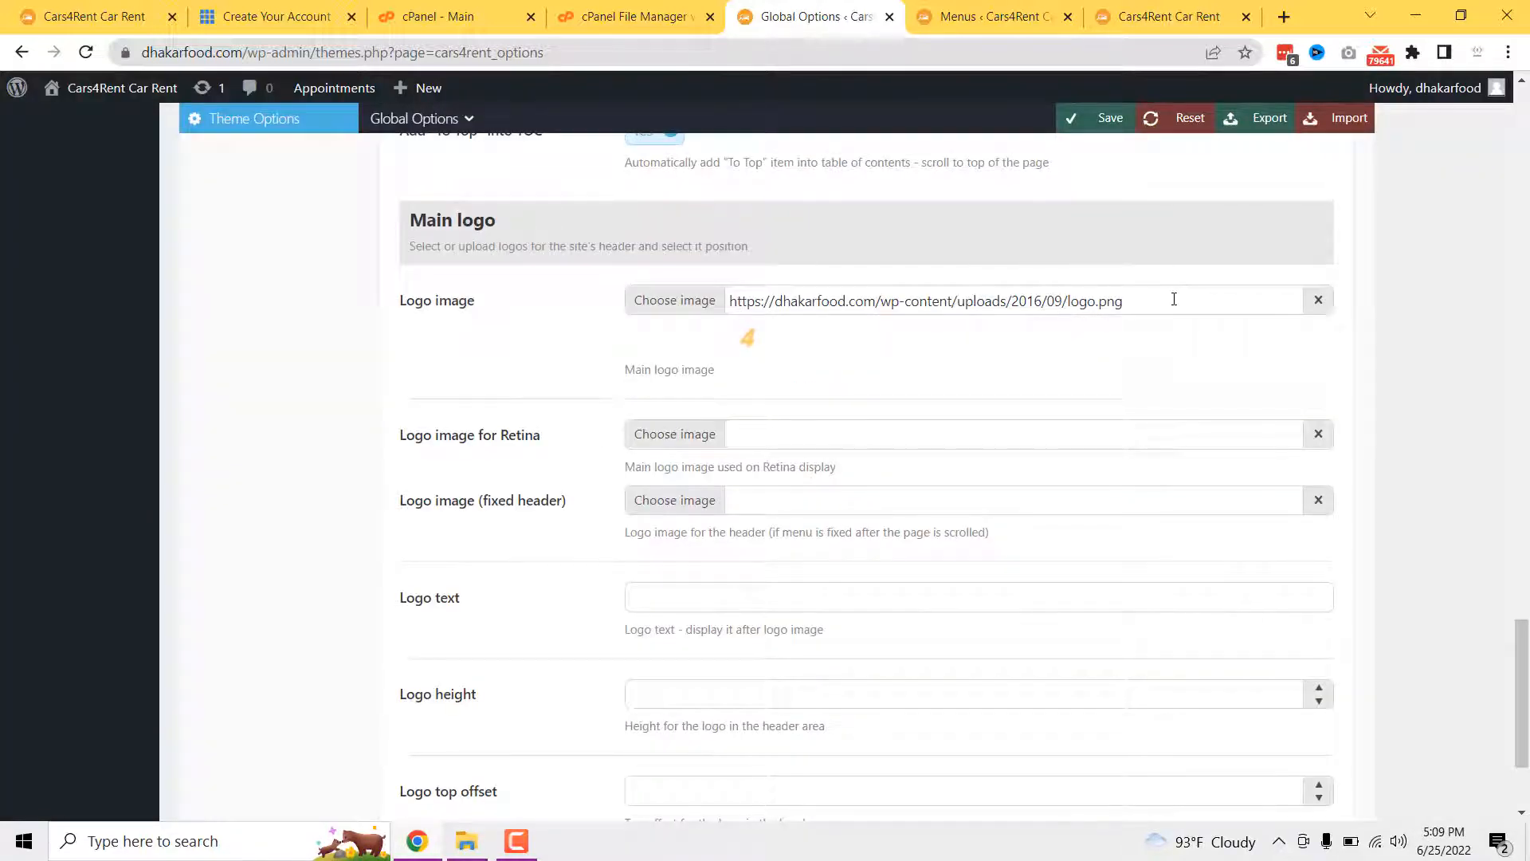
scroll(883, 431, down, 2)
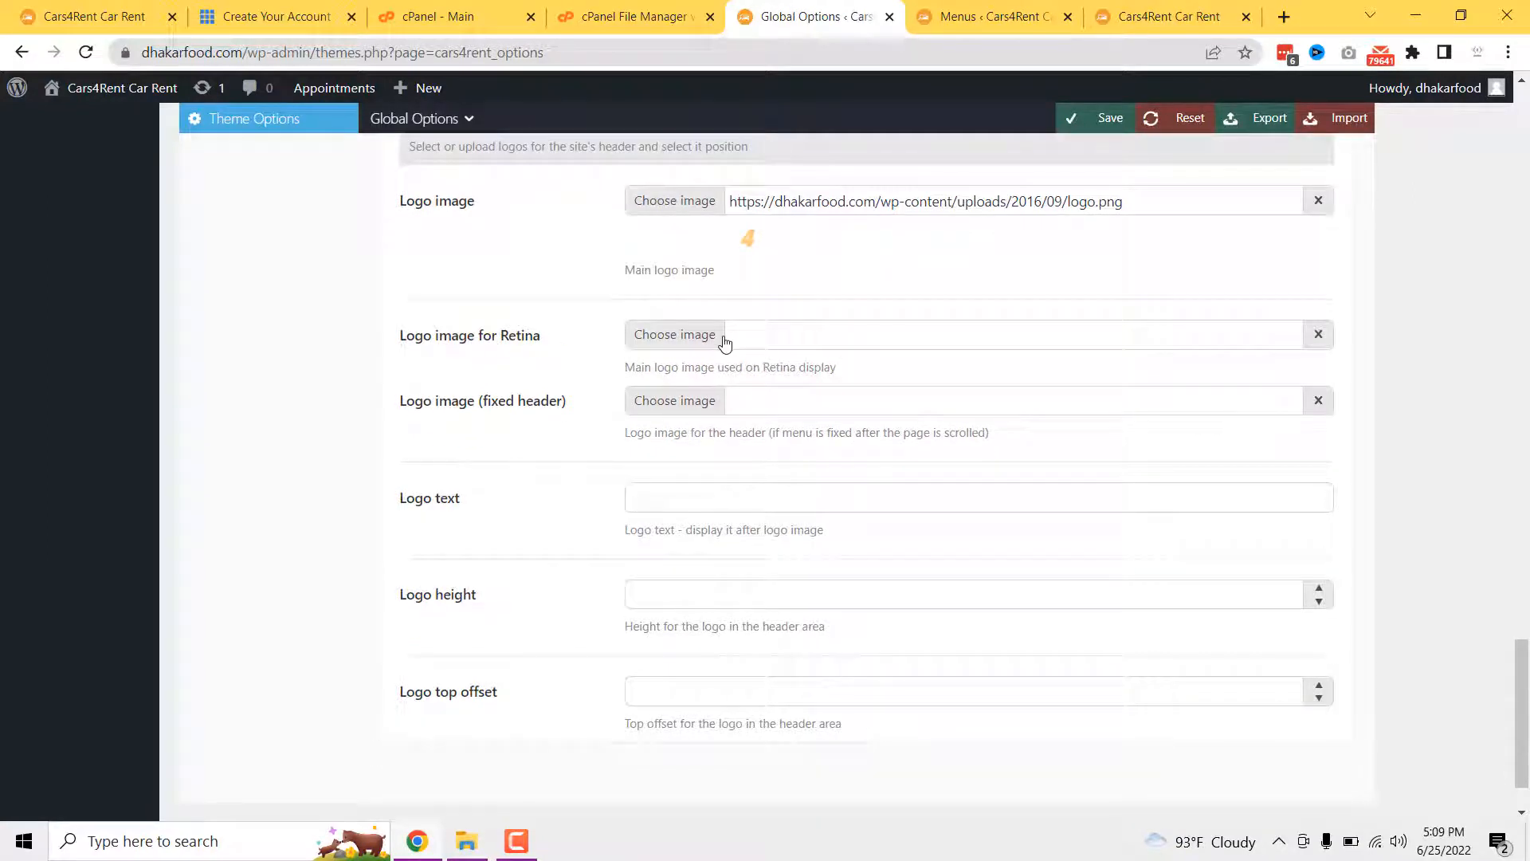
scroll(725, 433, down, 1)
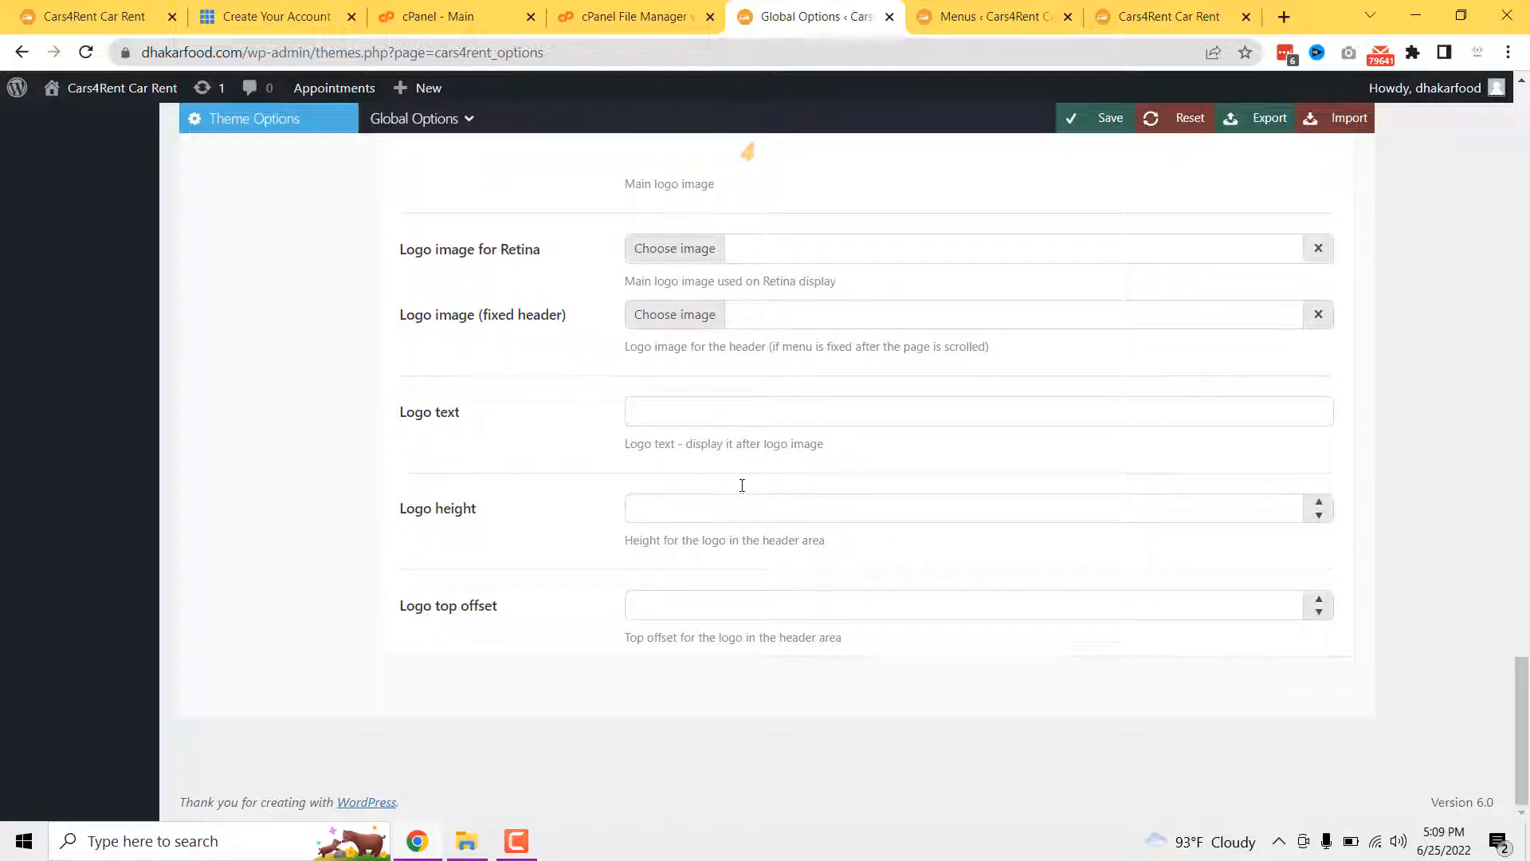
scroll(844, 608, up, 8)
scroll(844, 608, up, 20)
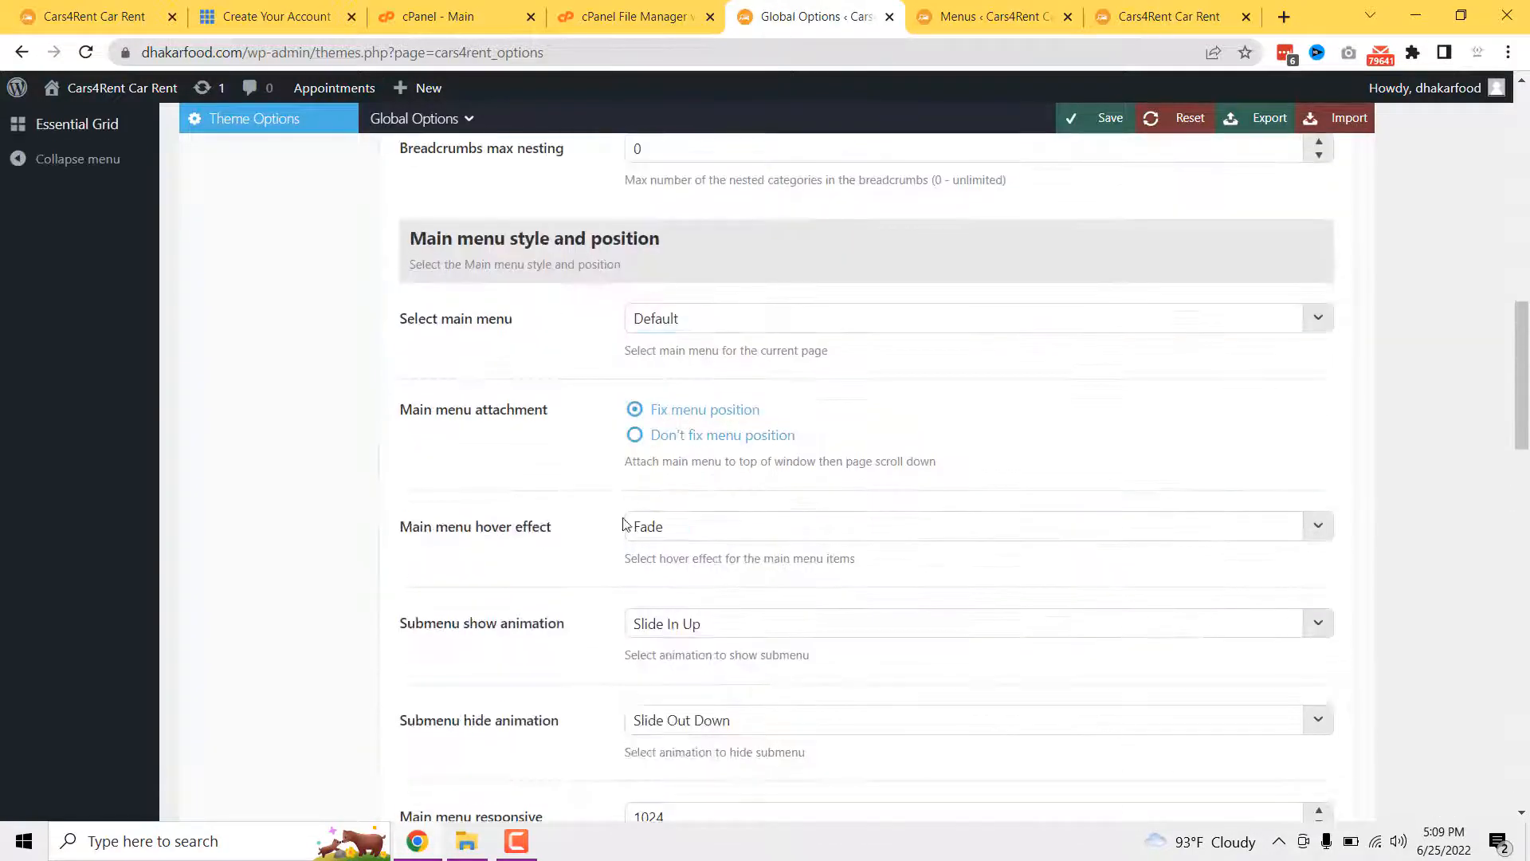
scroll(807, 497, up, 5)
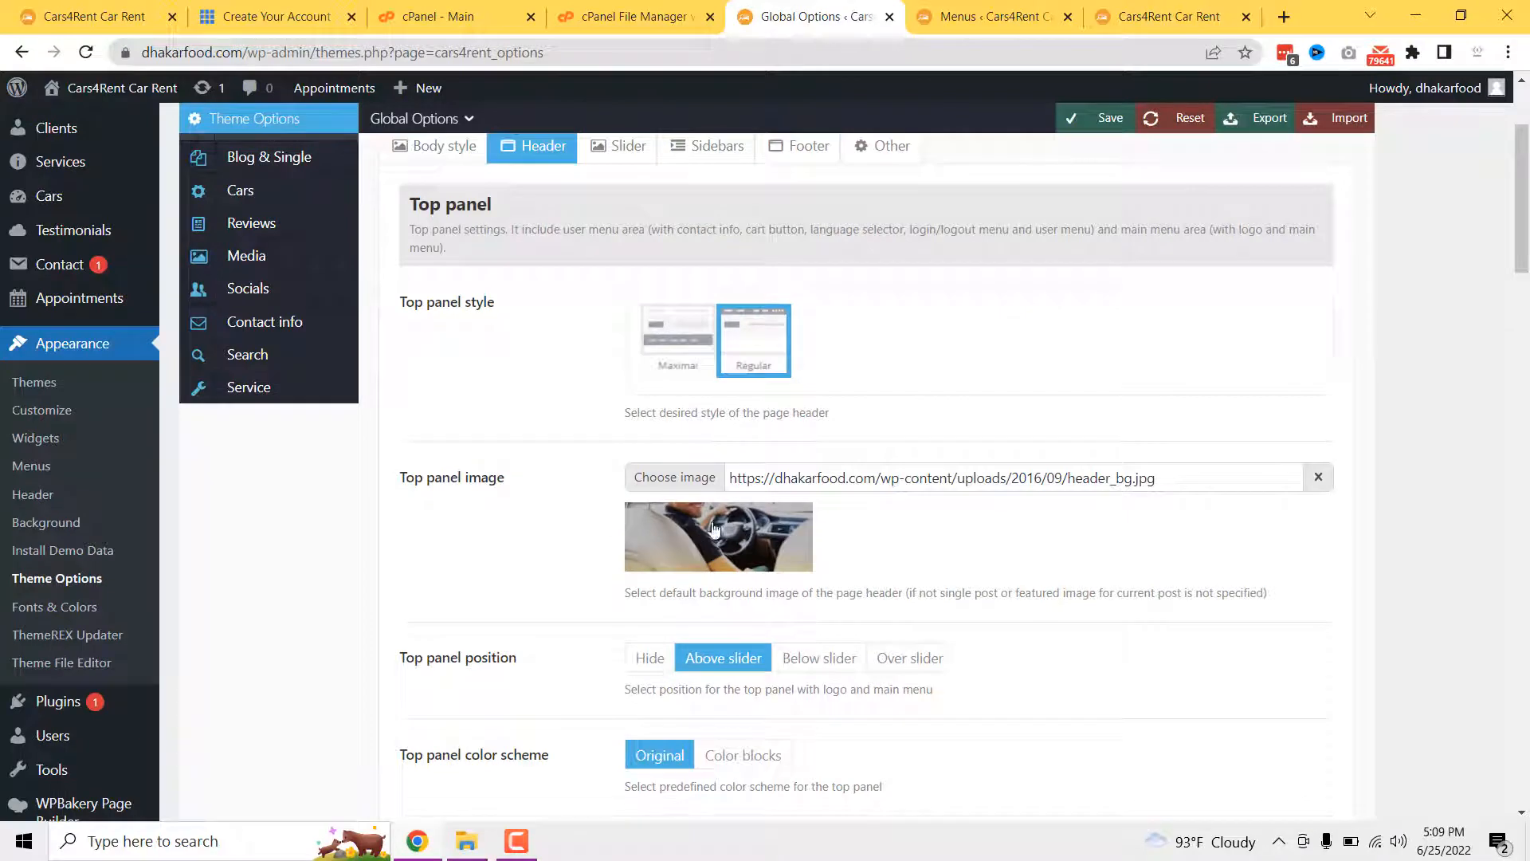
scroll(662, 525, up, 2)
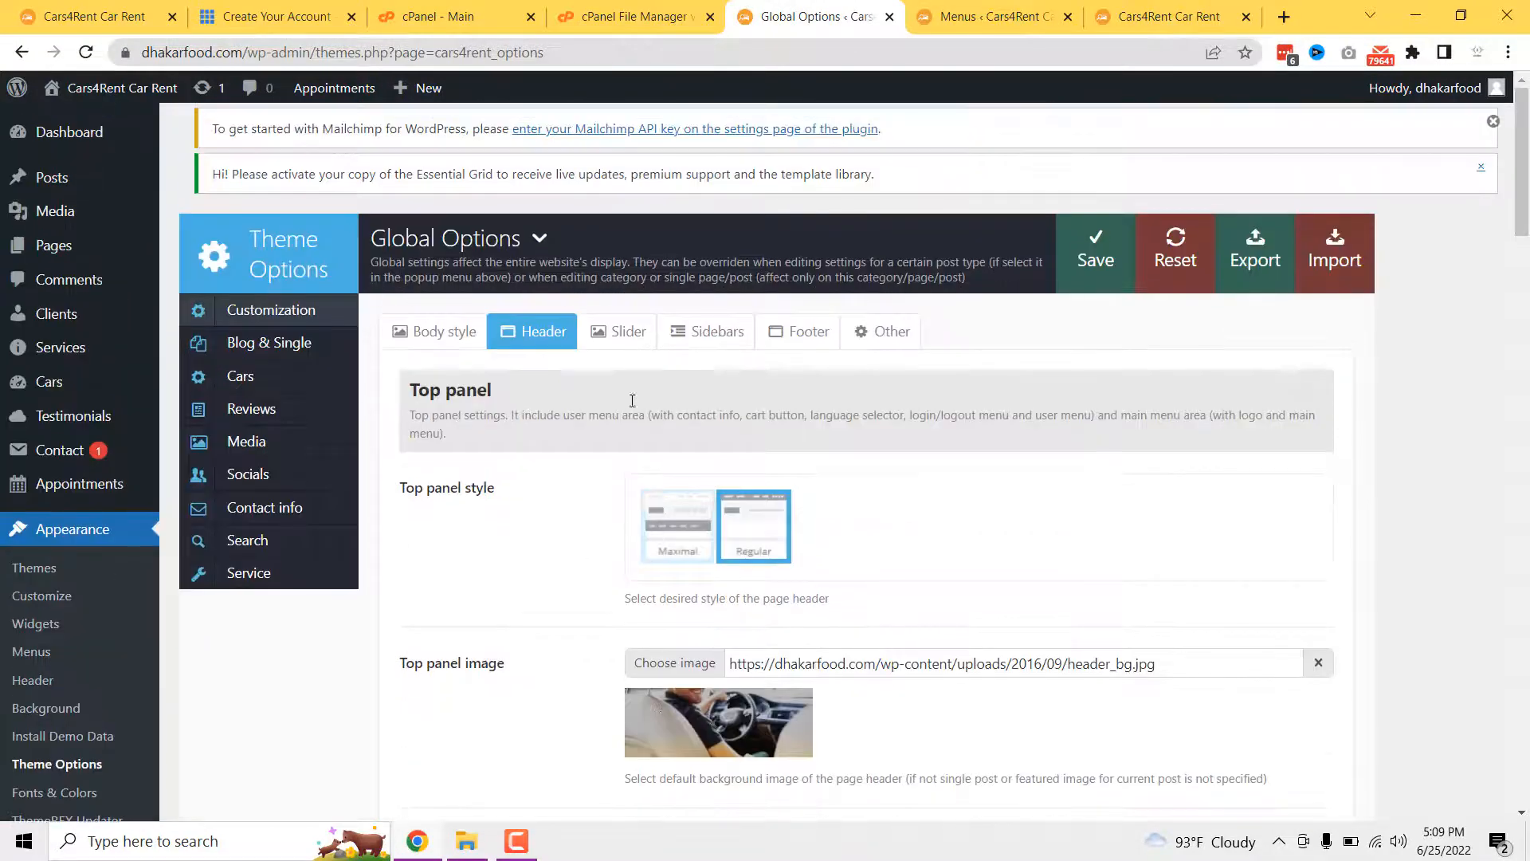
- Look over the theme's main slider and sidebar settings
click(625, 334)
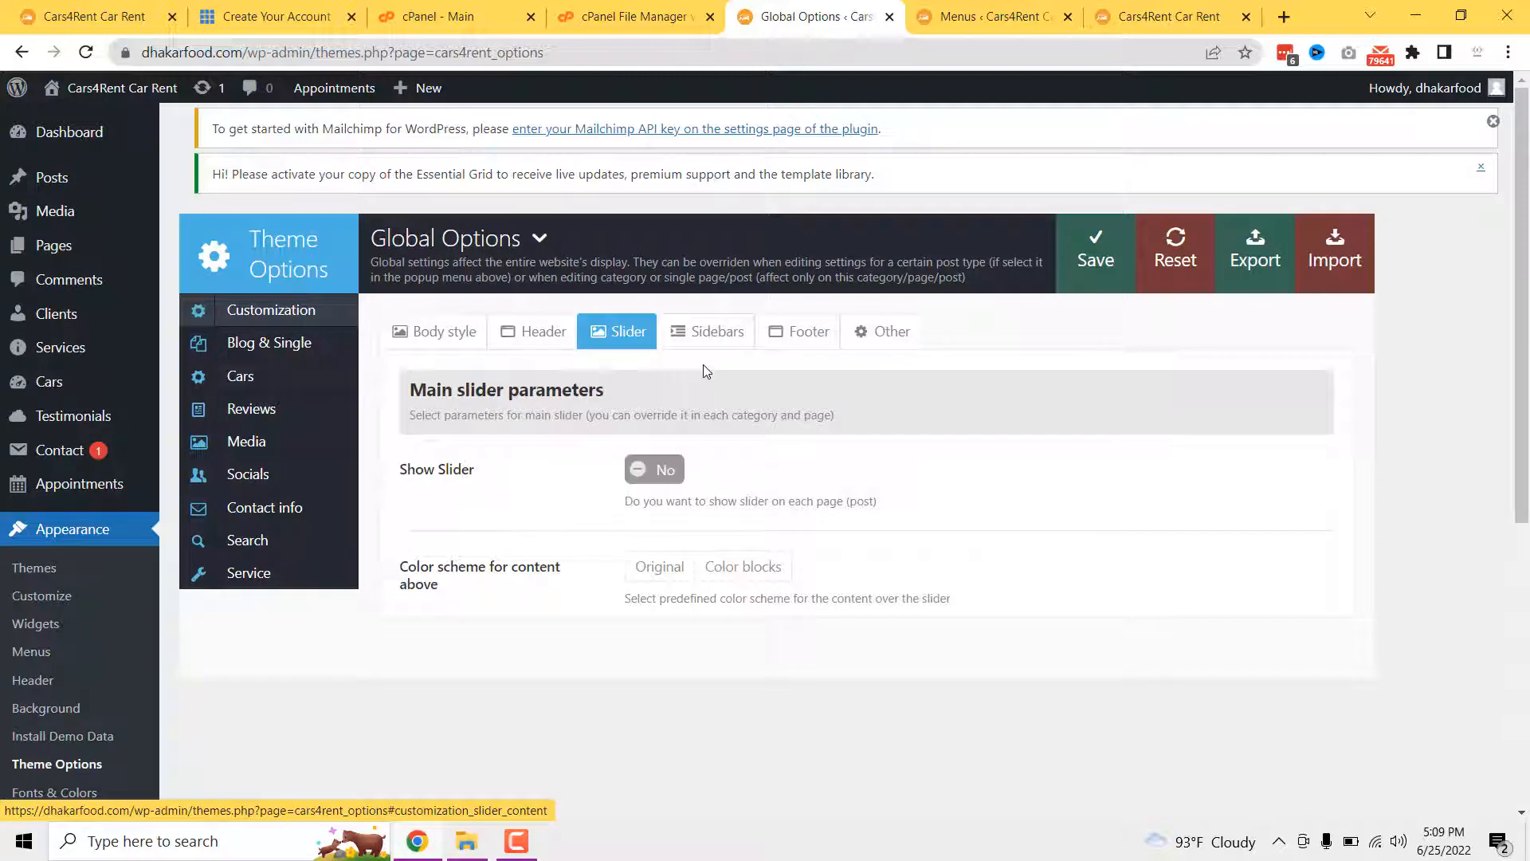
click(709, 338)
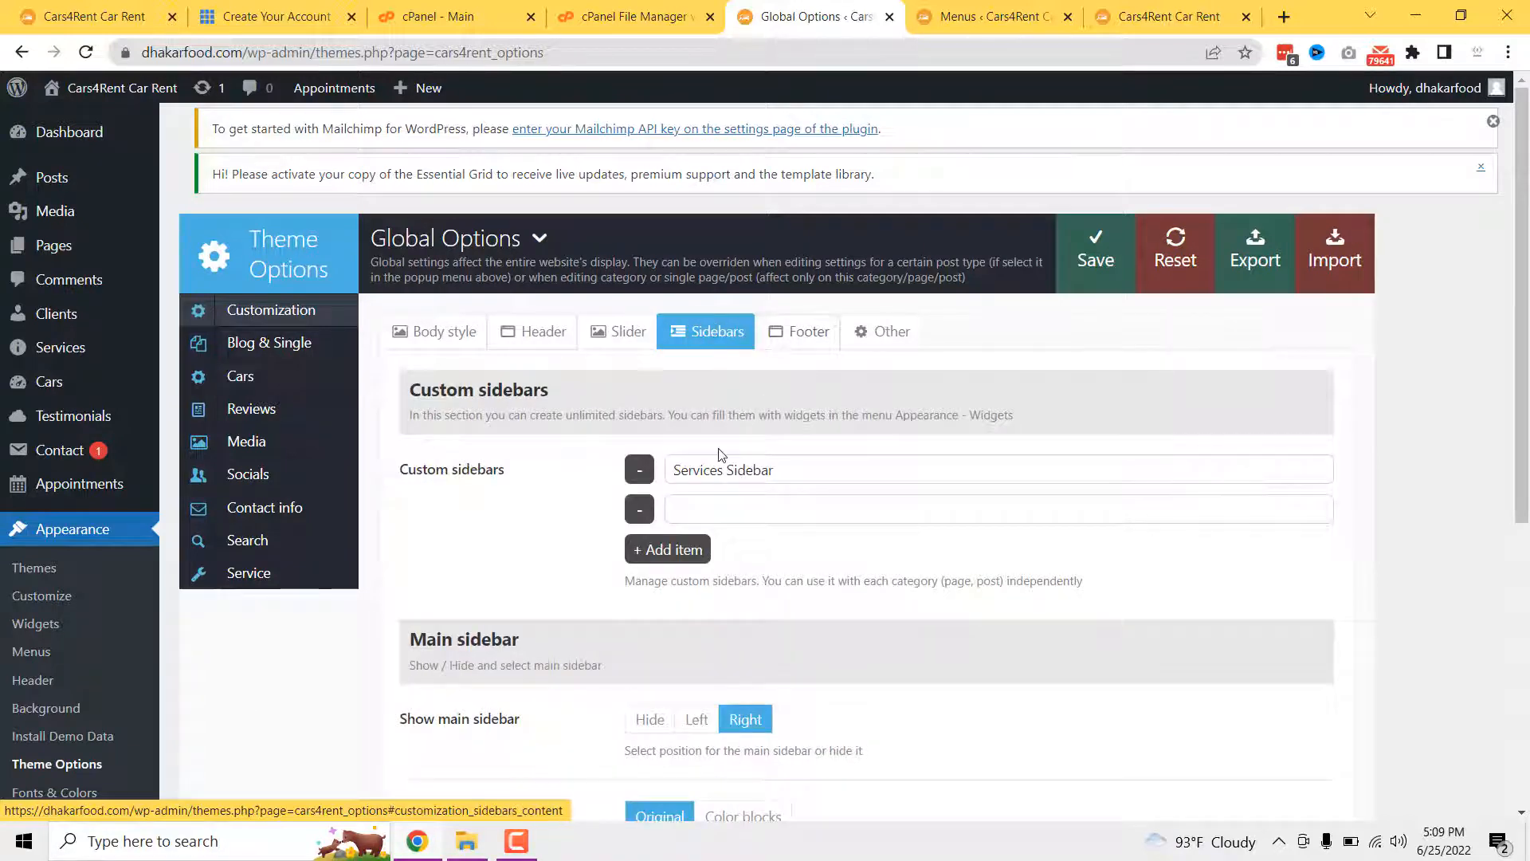
scroll(771, 462, down, 3)
scroll(770, 537, down, 2)
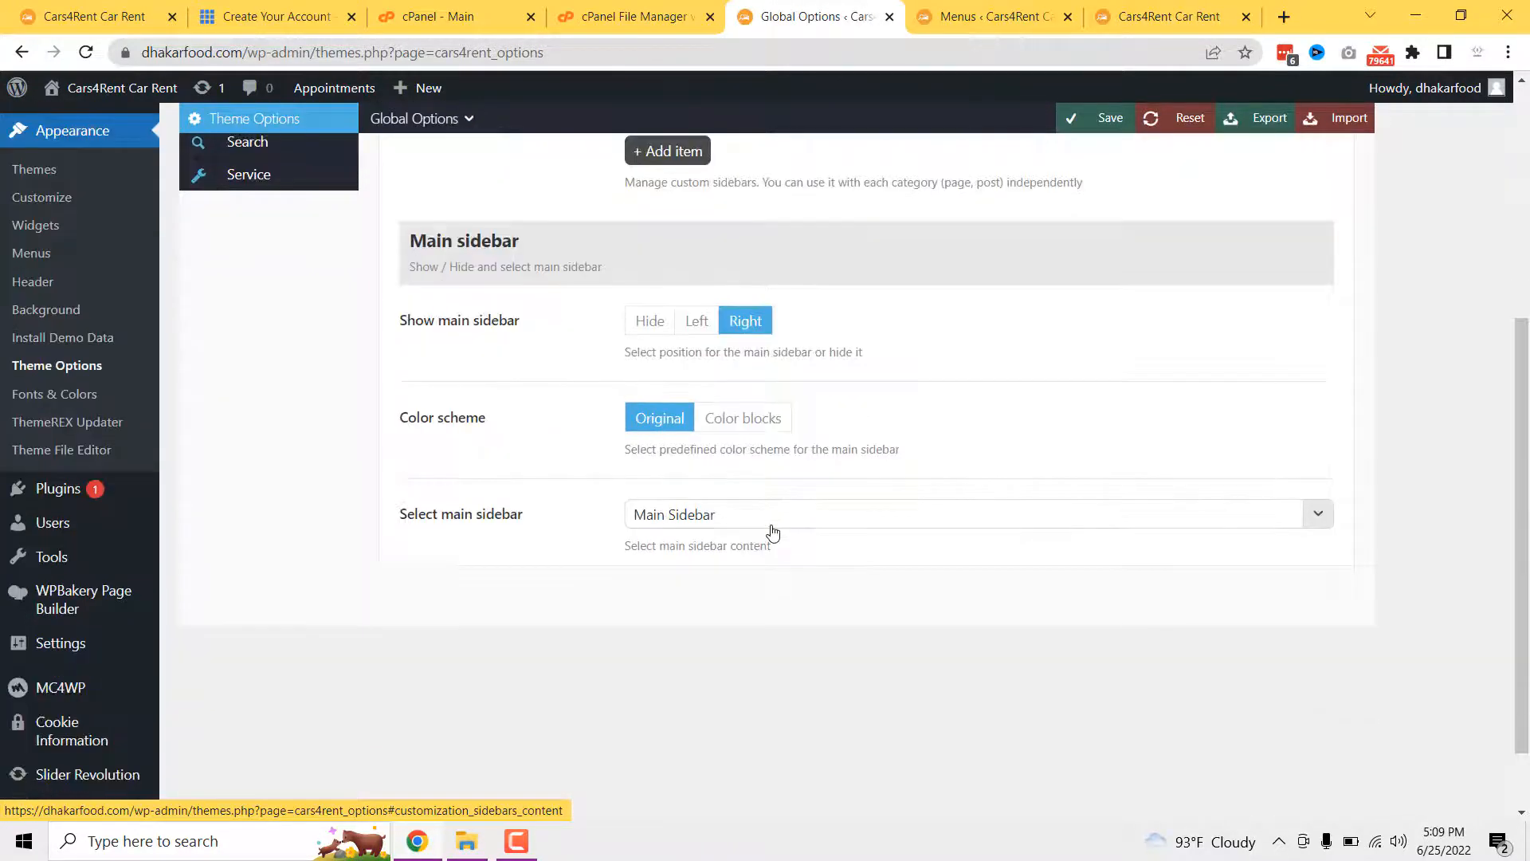
scroll(772, 528, up, 5)
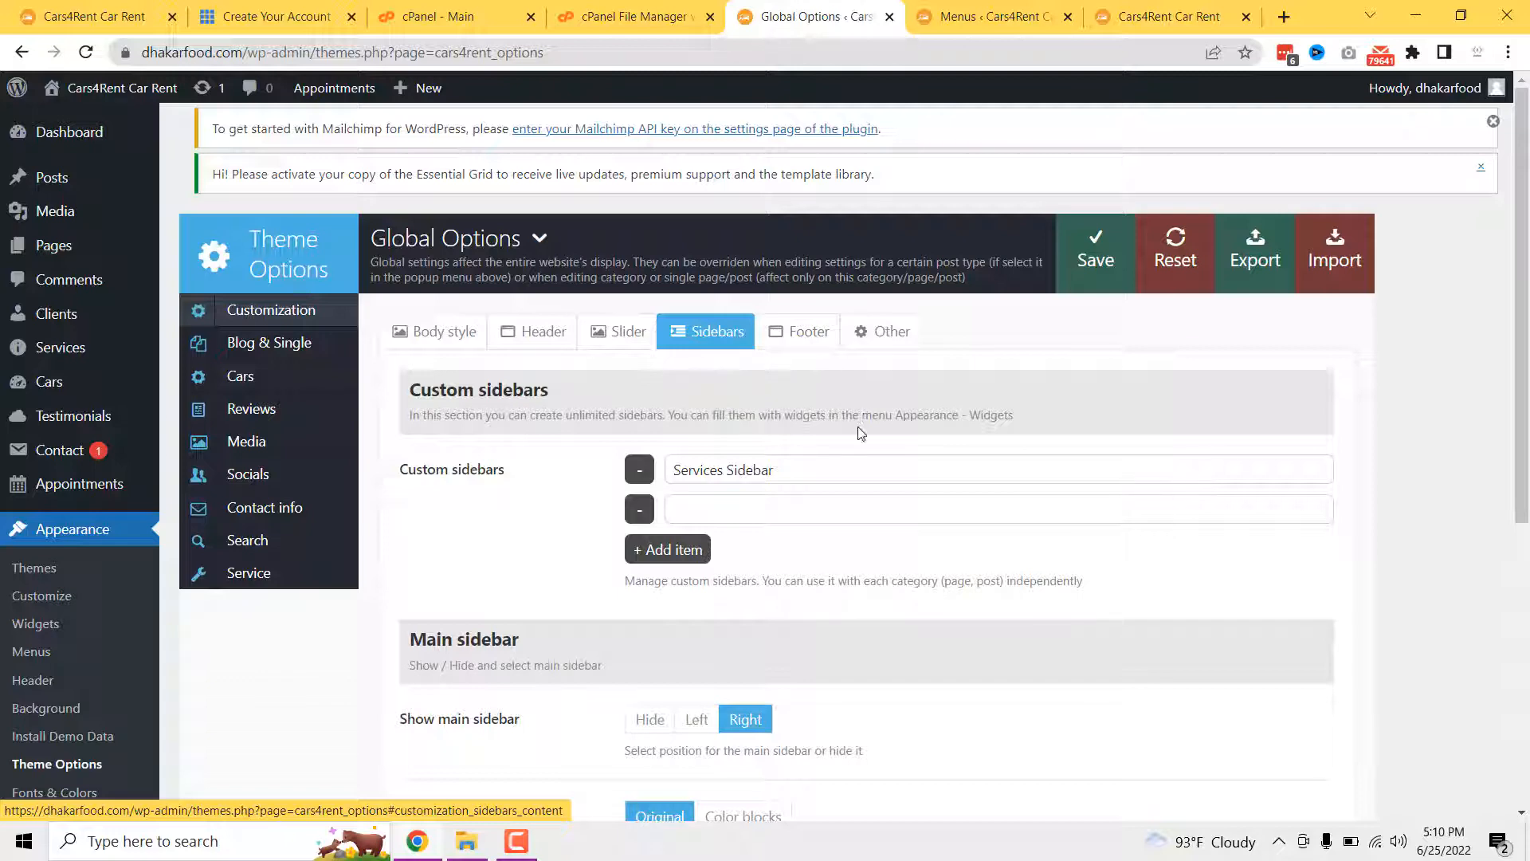
- Check the Footer settings' columns and AxiomThemes copyright text against the live site footer
click(802, 339)
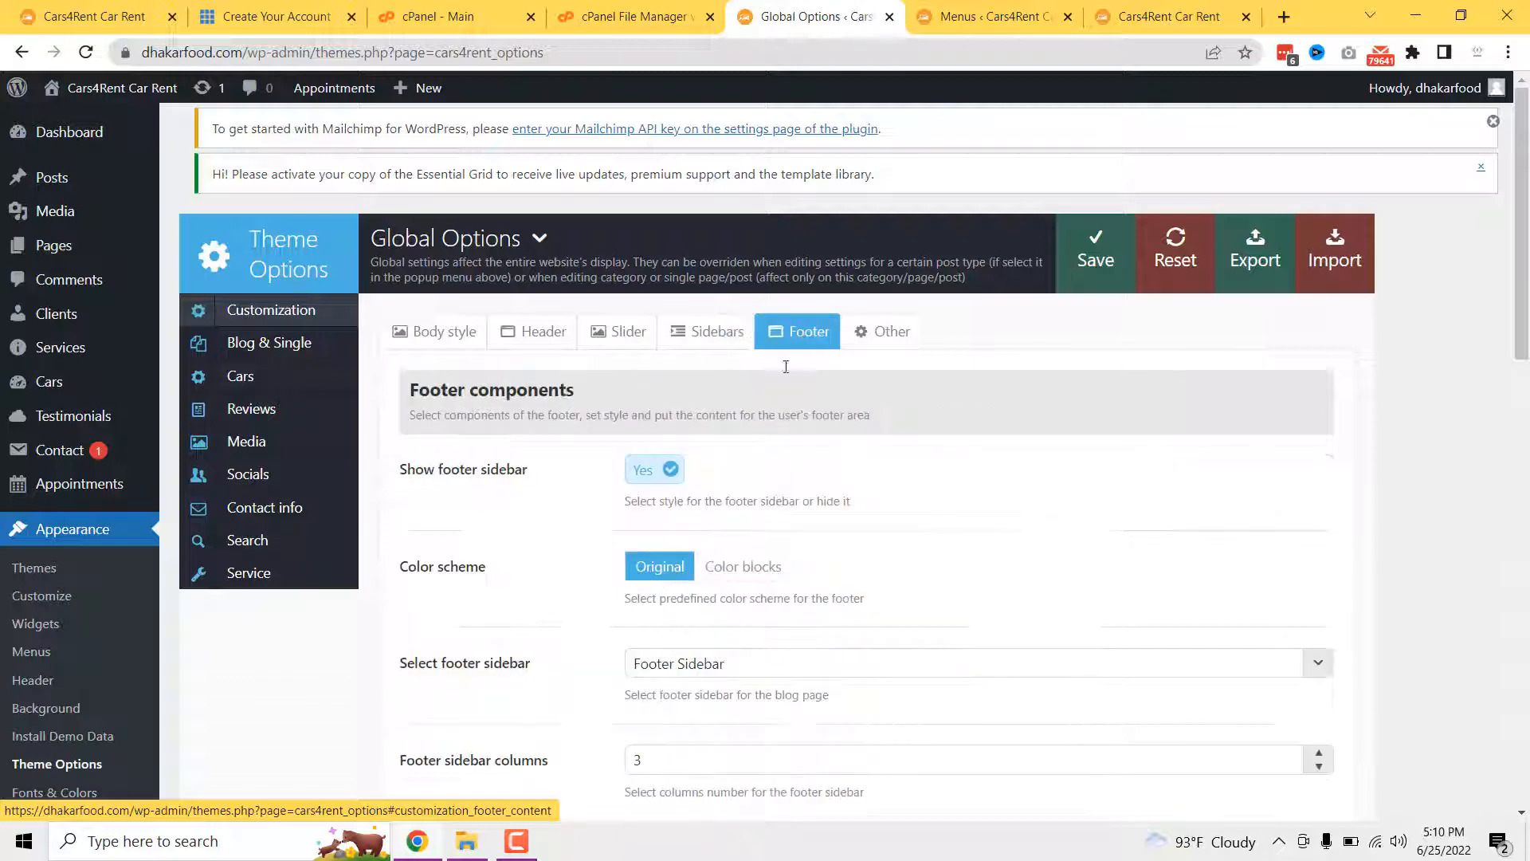
scroll(734, 489, down, 6)
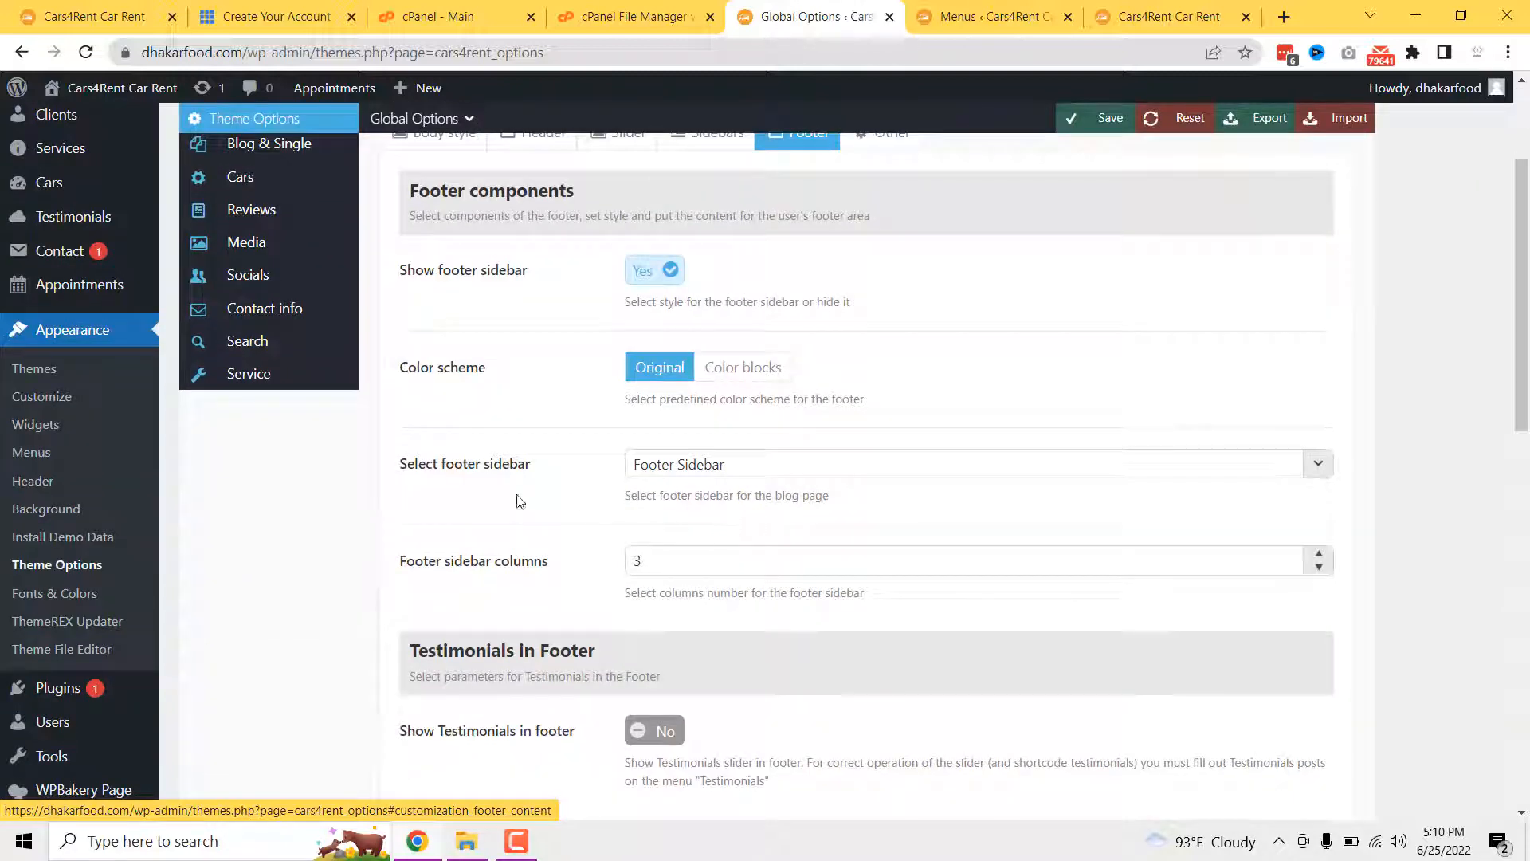
scroll(605, 550, up, 2)
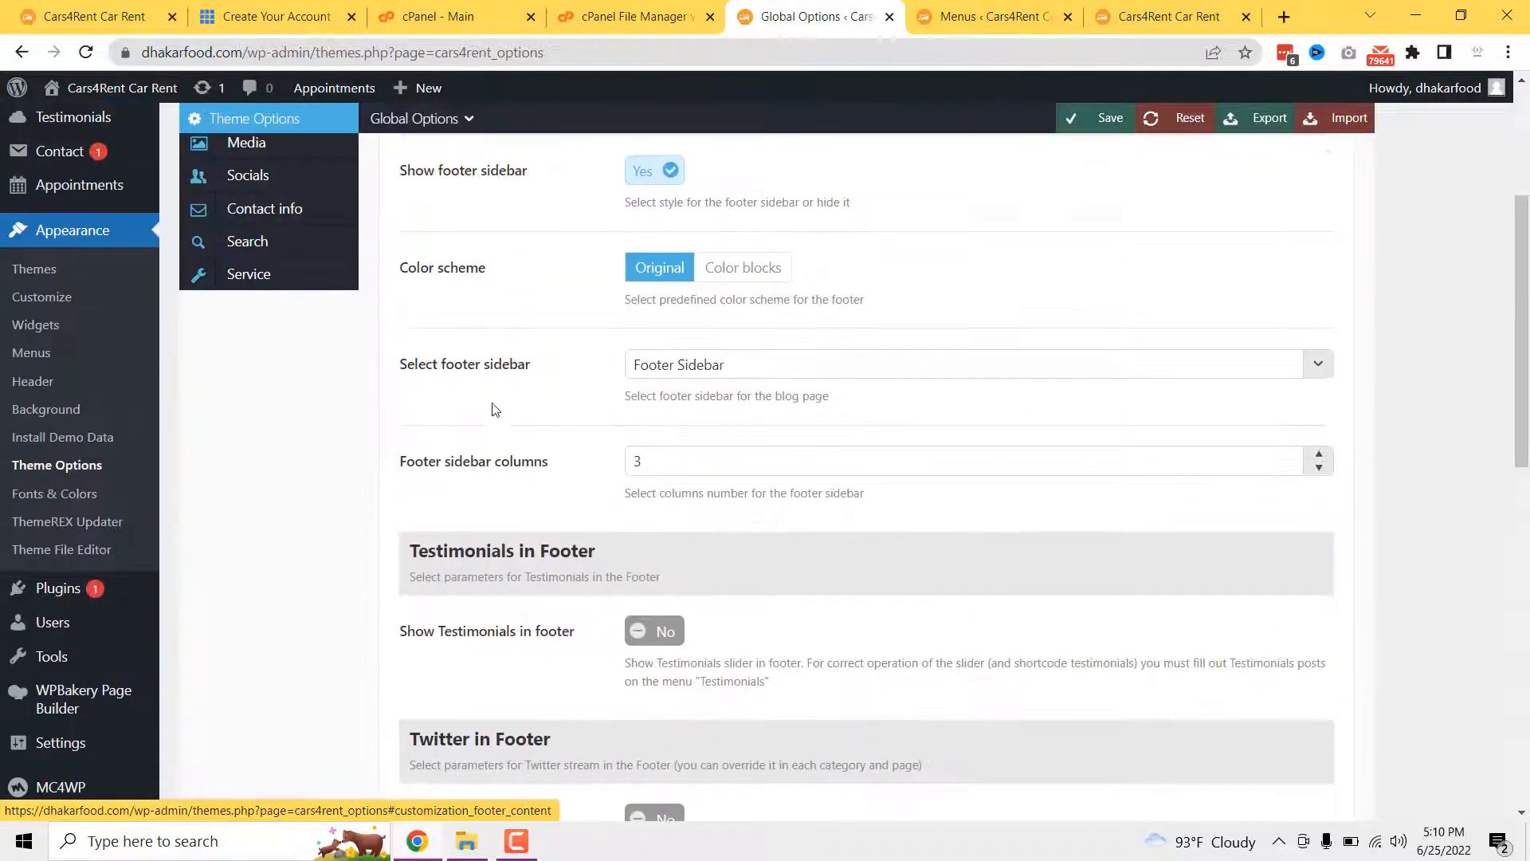
click(684, 467)
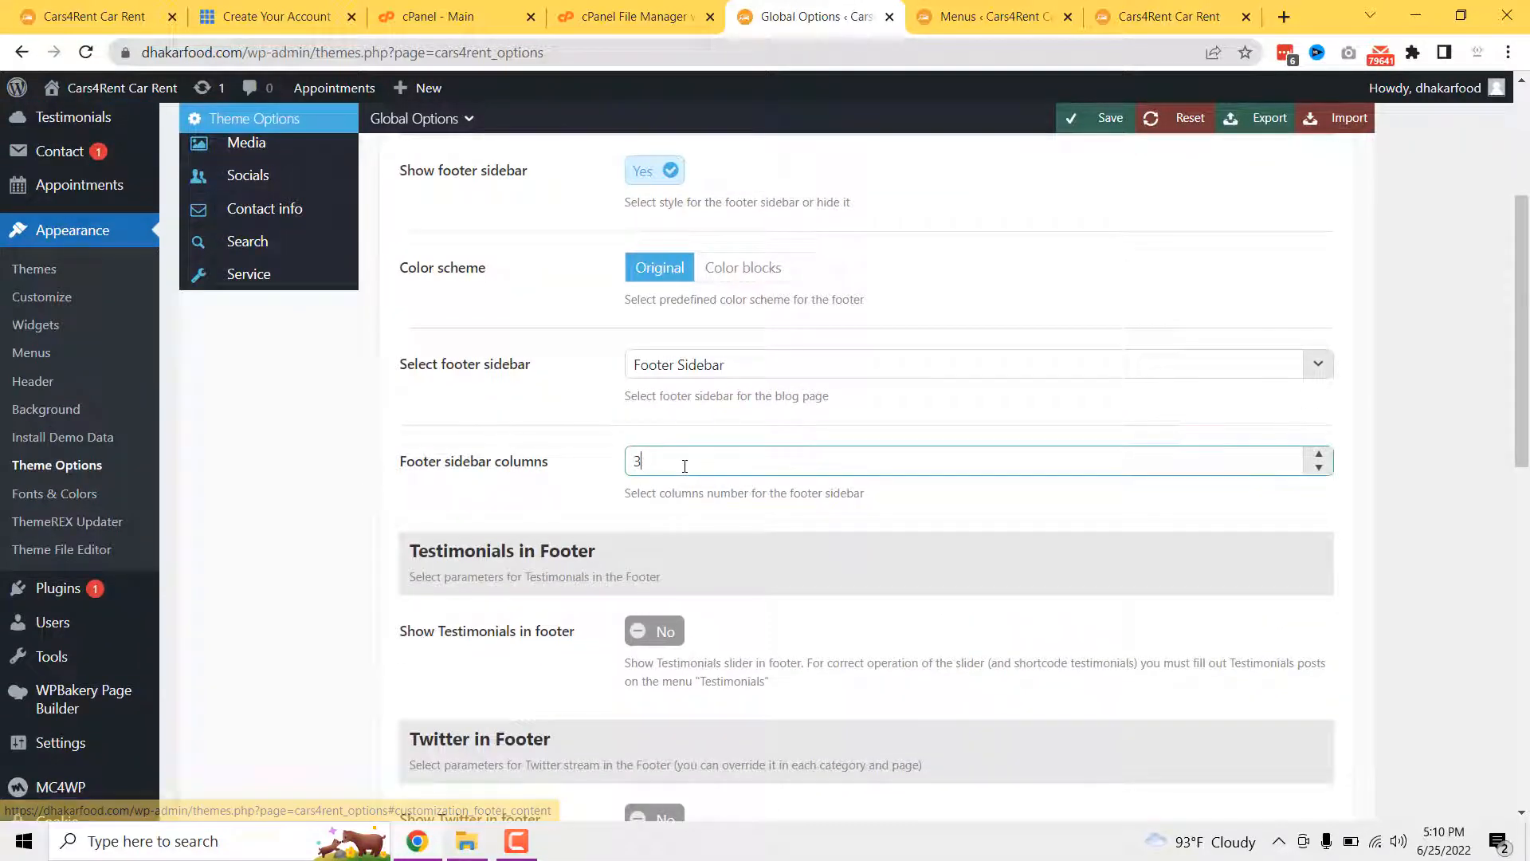
scroll(723, 590, down, 1)
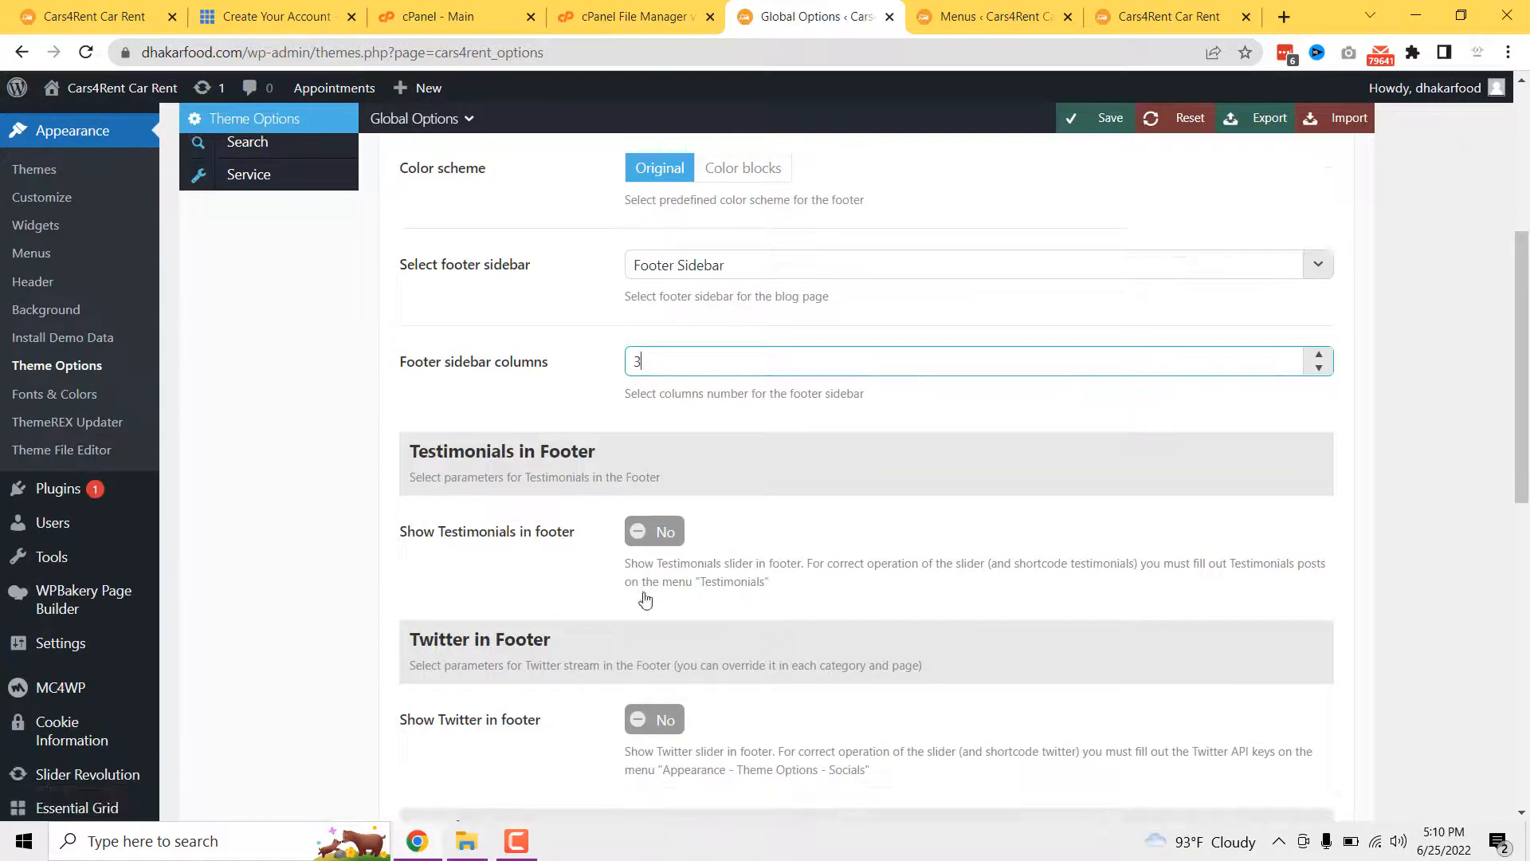
scroll(647, 590, down, 8)
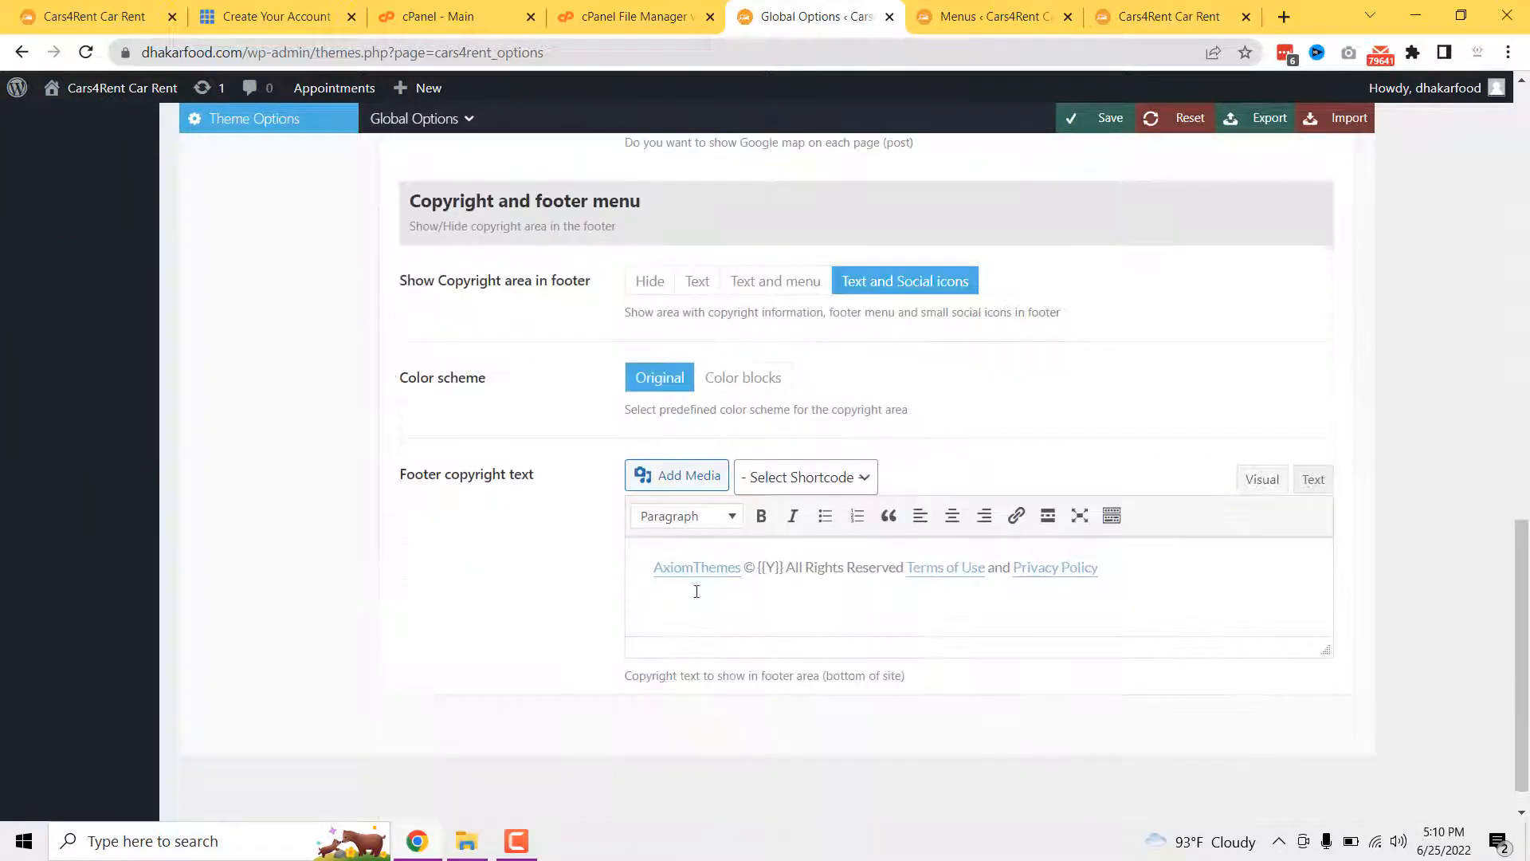
click(699, 568)
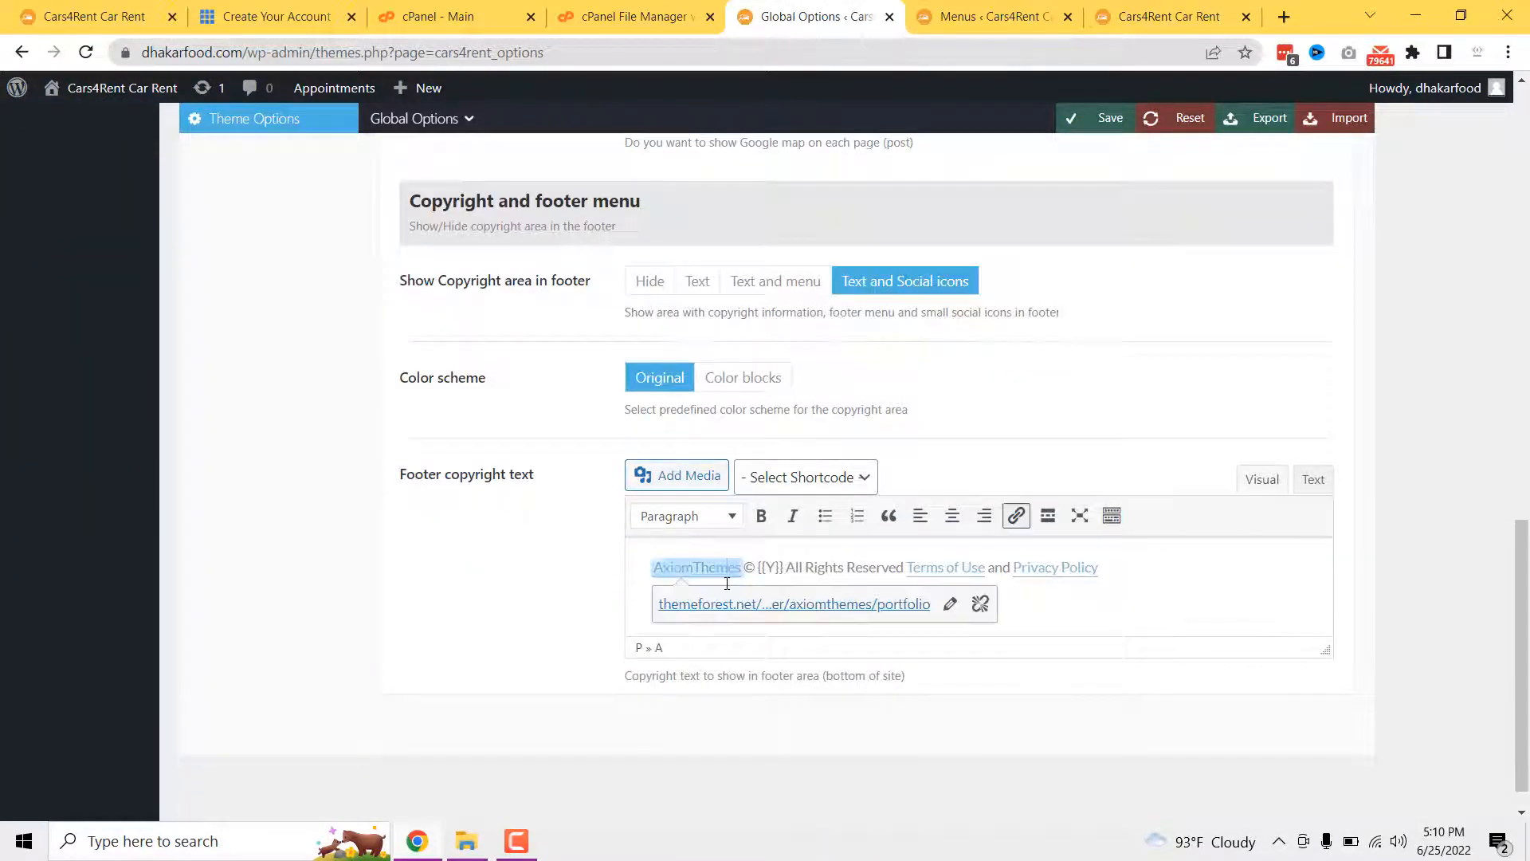
click(1163, 17)
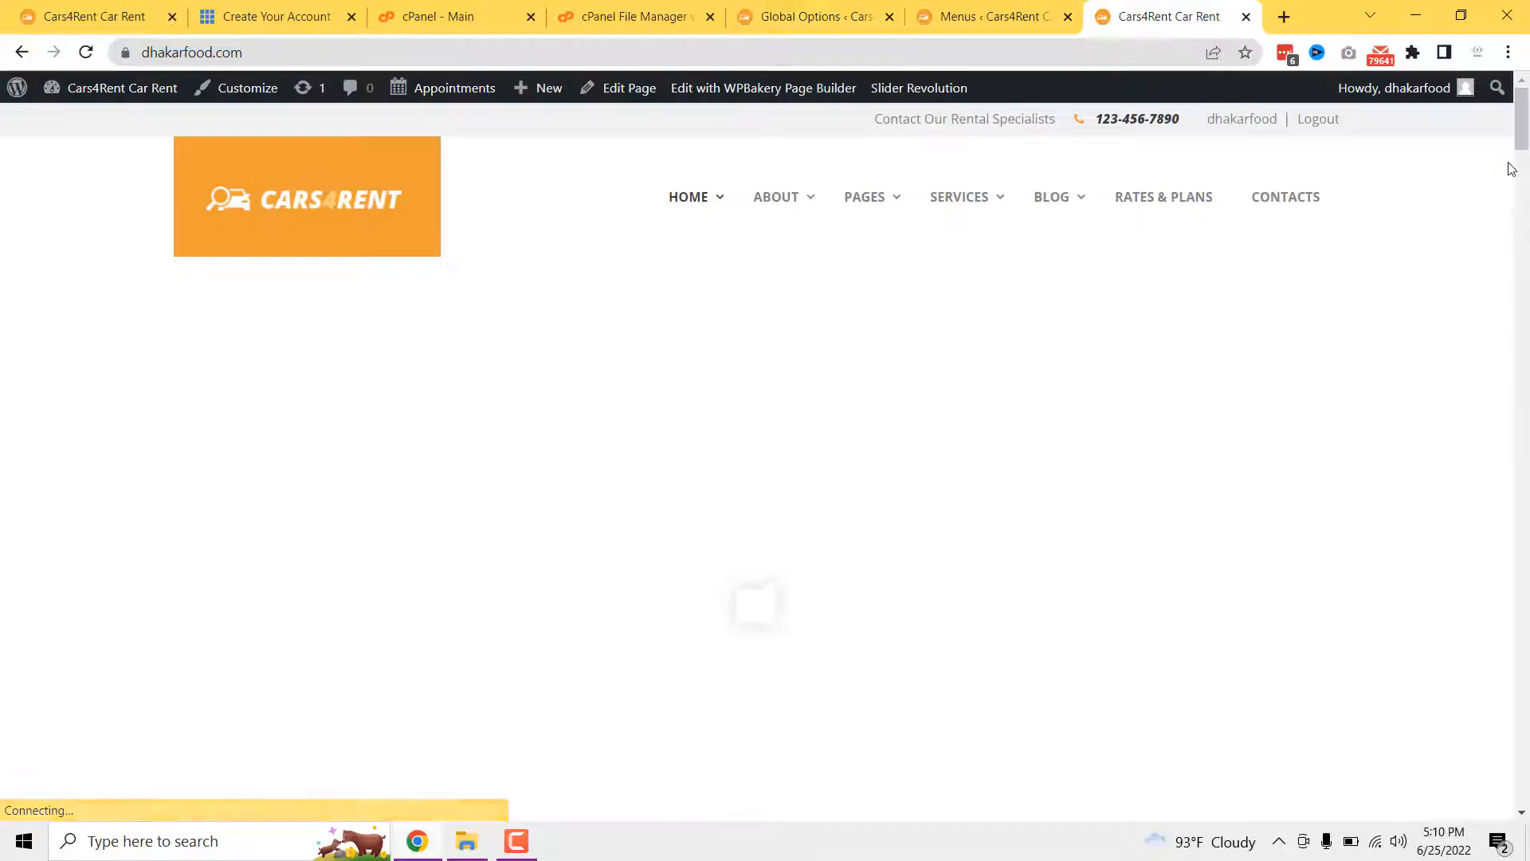
drag(1521, 140, 1496, 819)
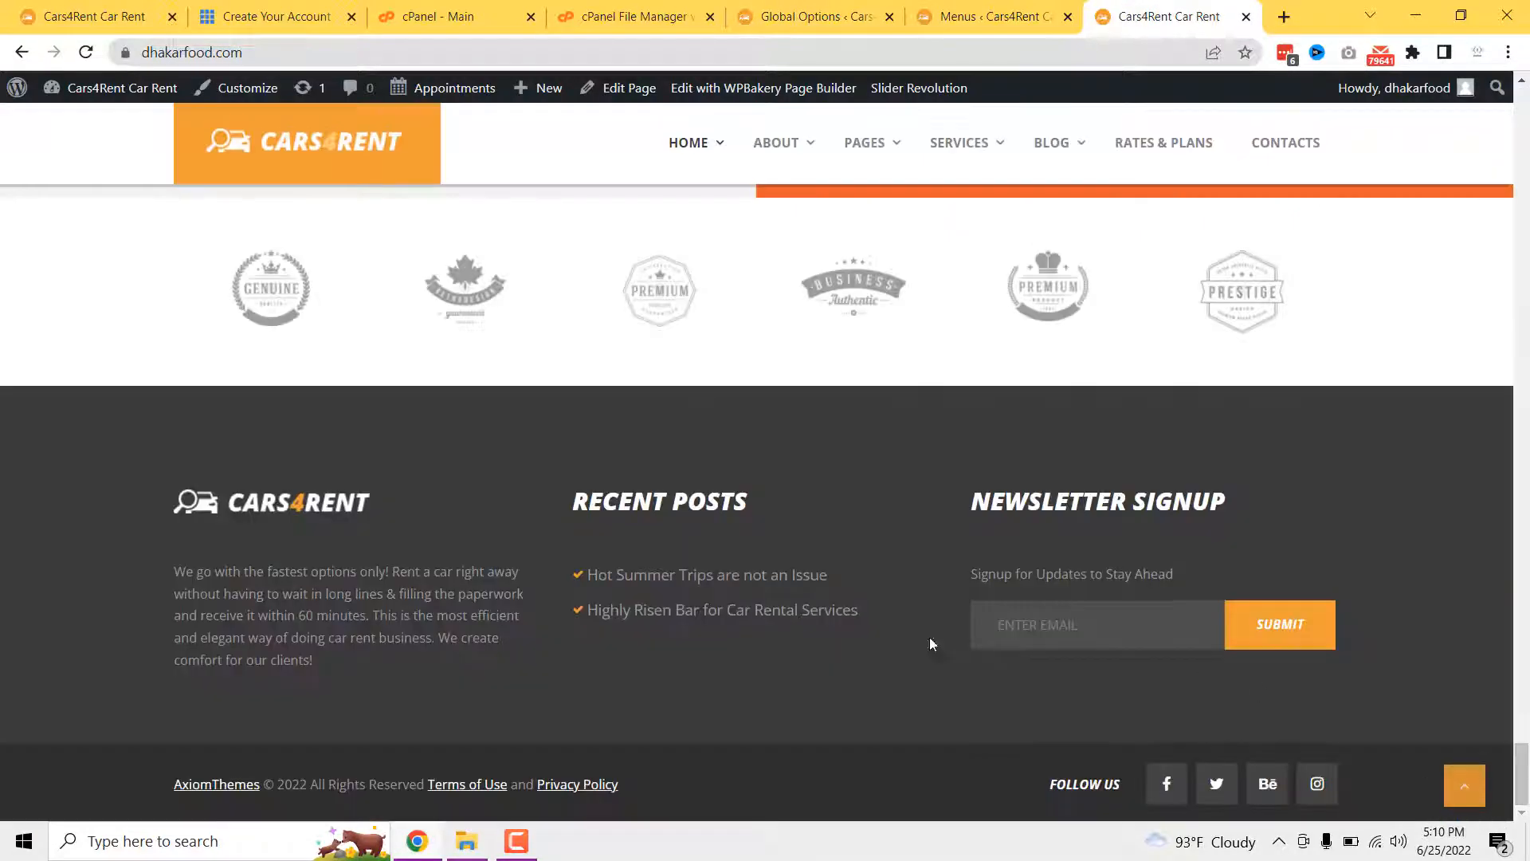
drag(620, 785, 170, 766)
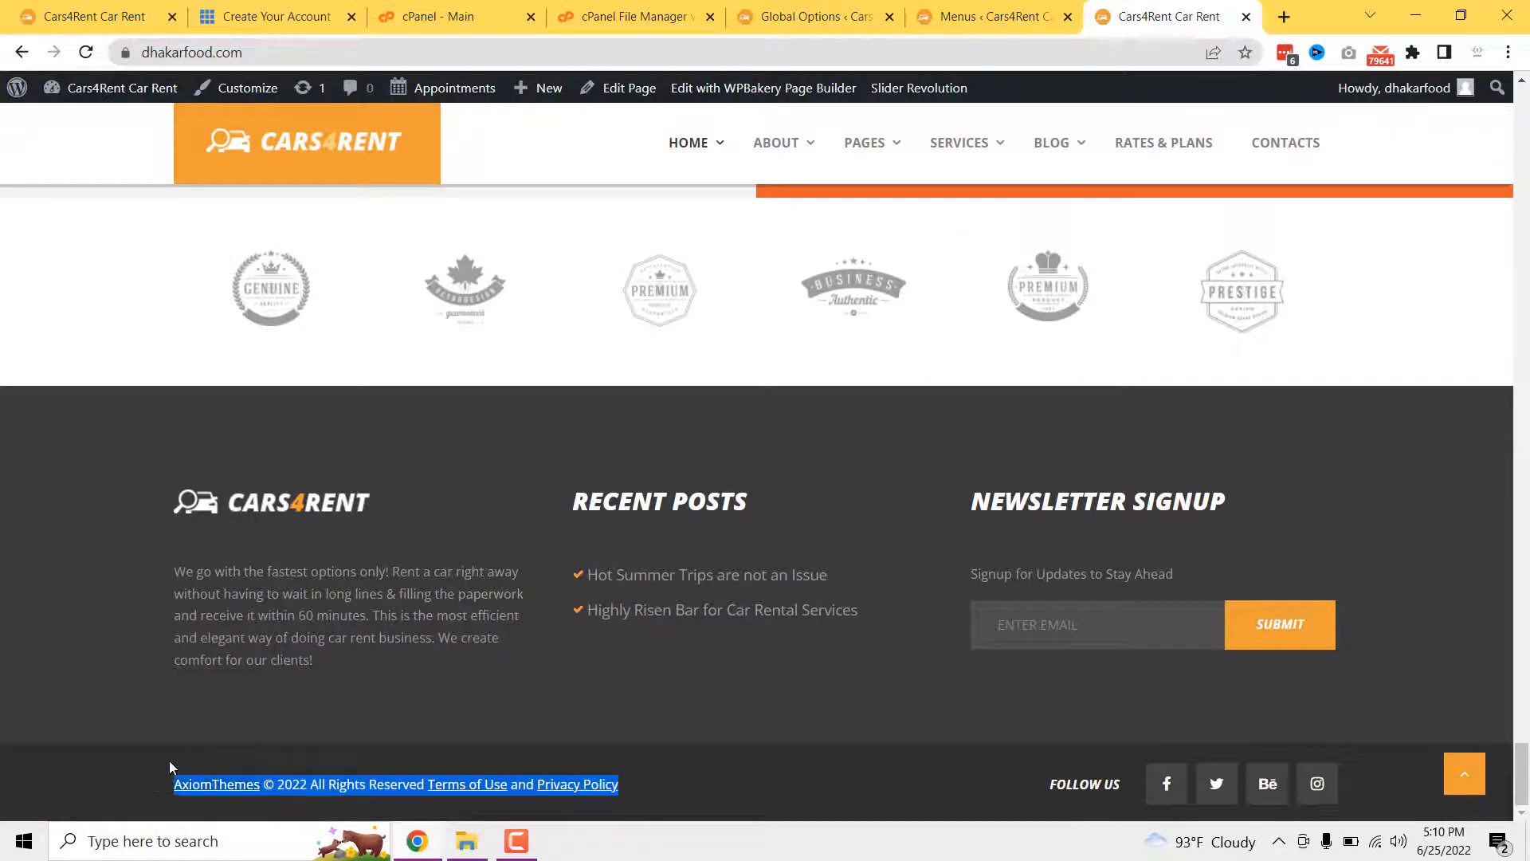
- Close the Menus admin page, leaving without saving
click(980, 16)
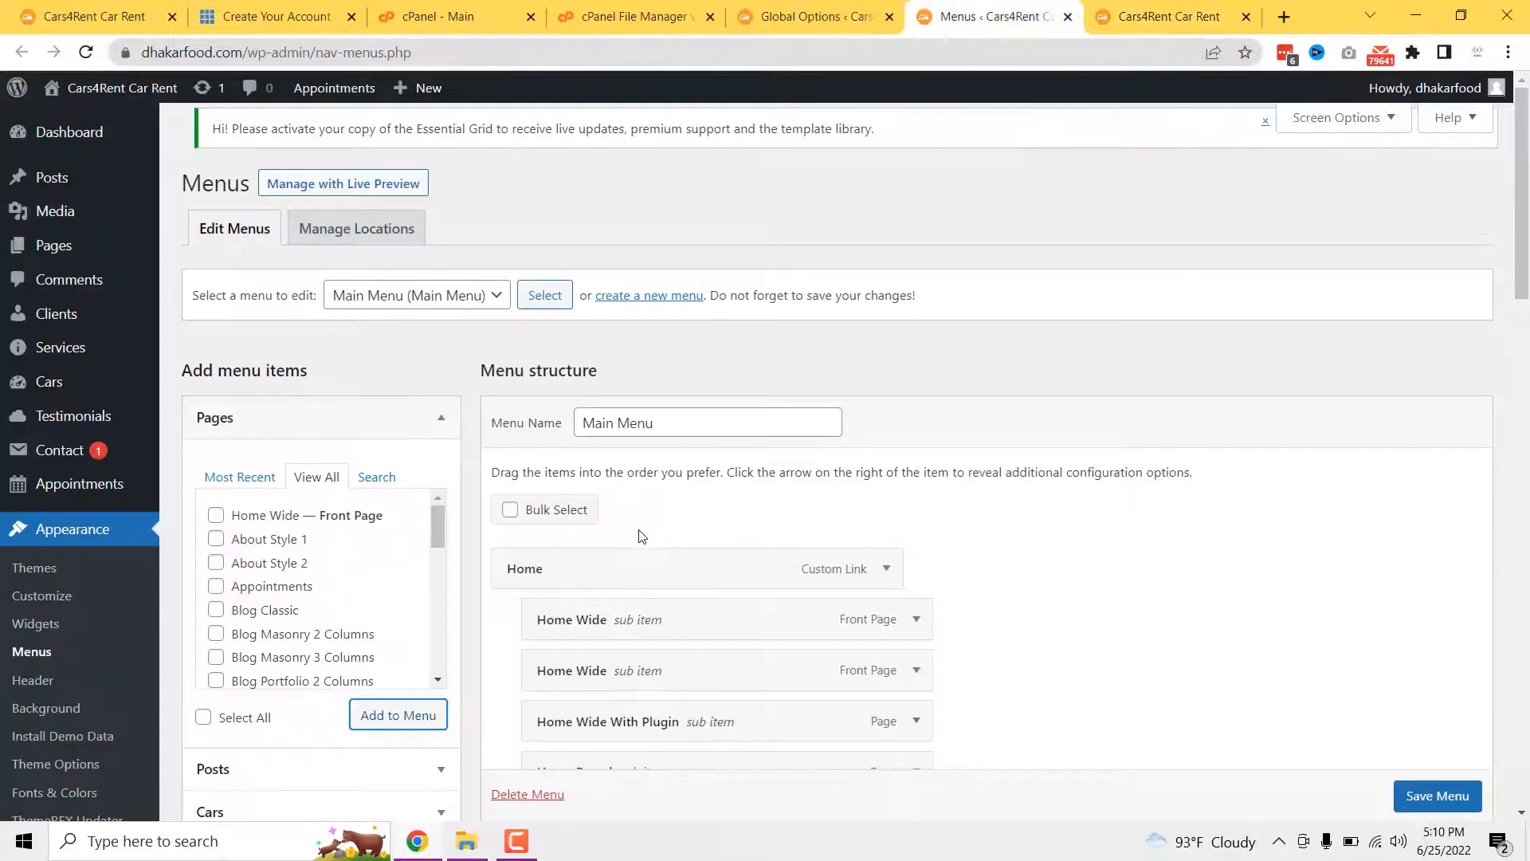
click(798, 9)
click(1067, 17)
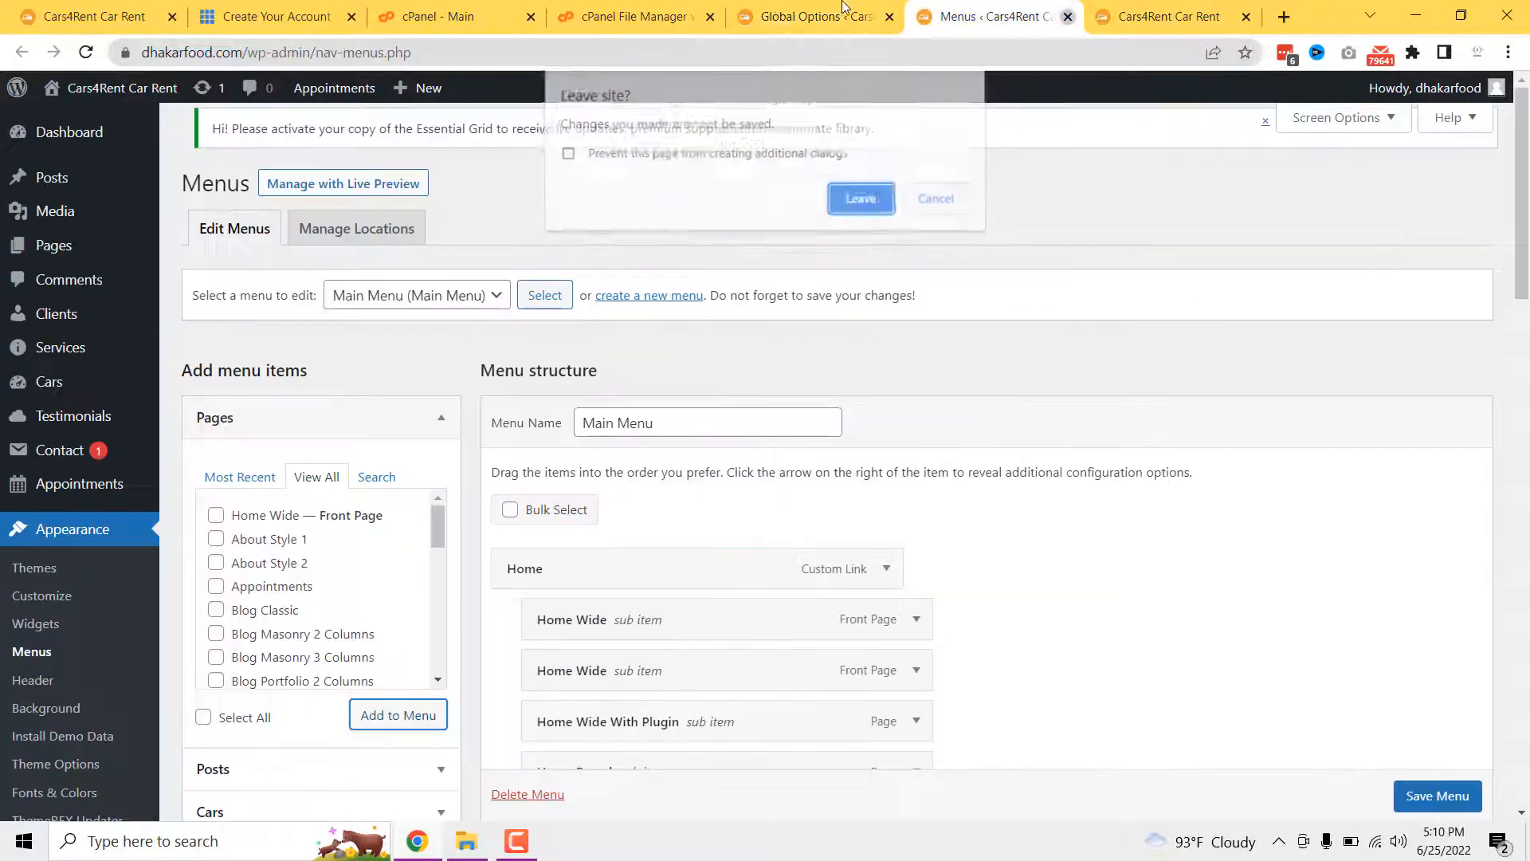
click(841, 198)
- Dismiss the copyright link popup, recheck the live footer, and return to the top of the site
click(945, 16)
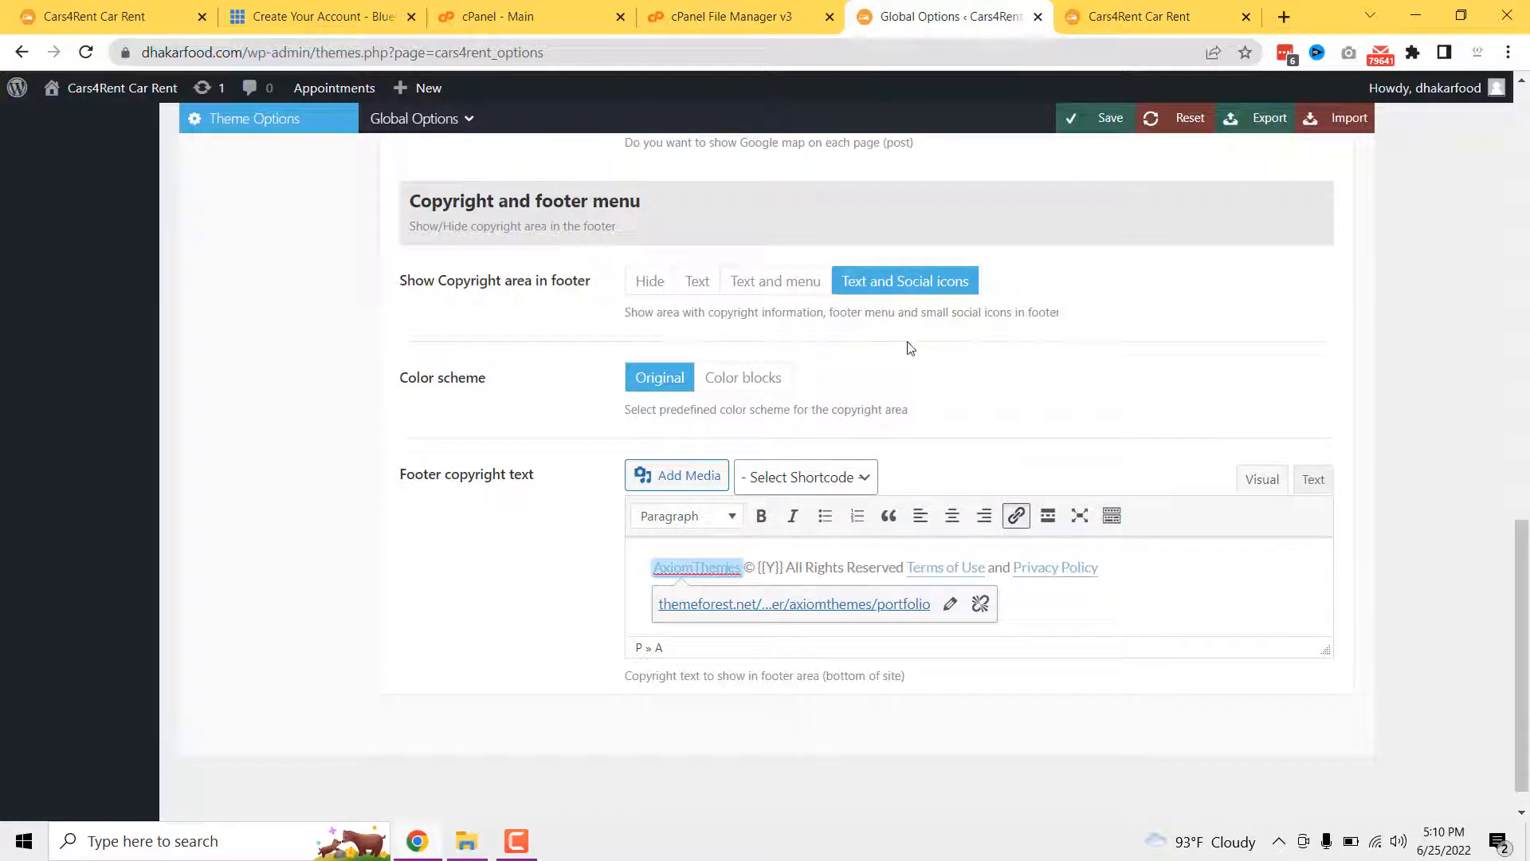
scroll(599, 430, up, 1)
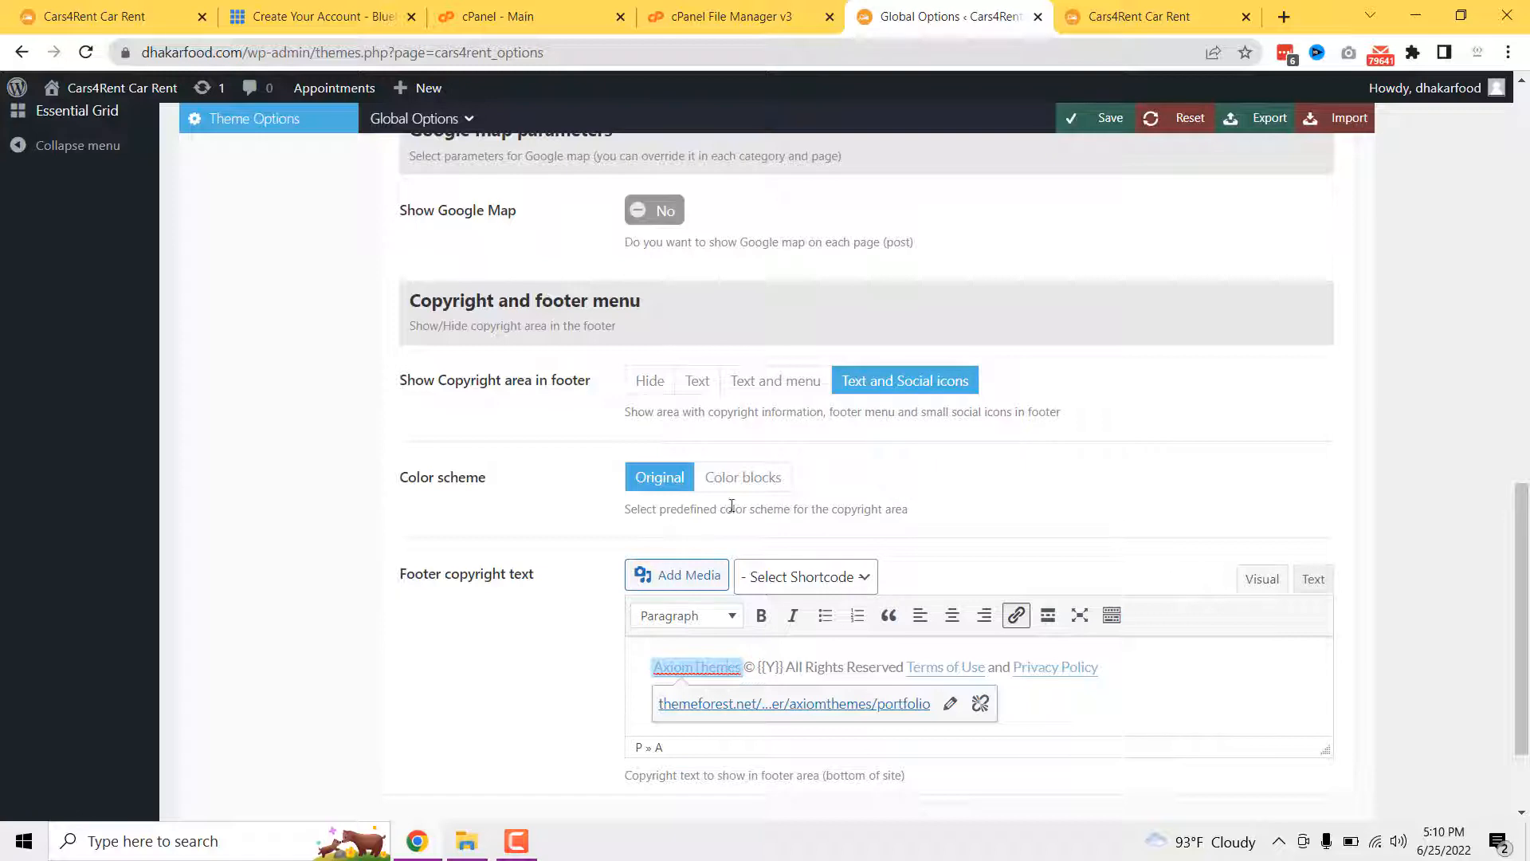
scroll(732, 506, down, 1)
click(813, 570)
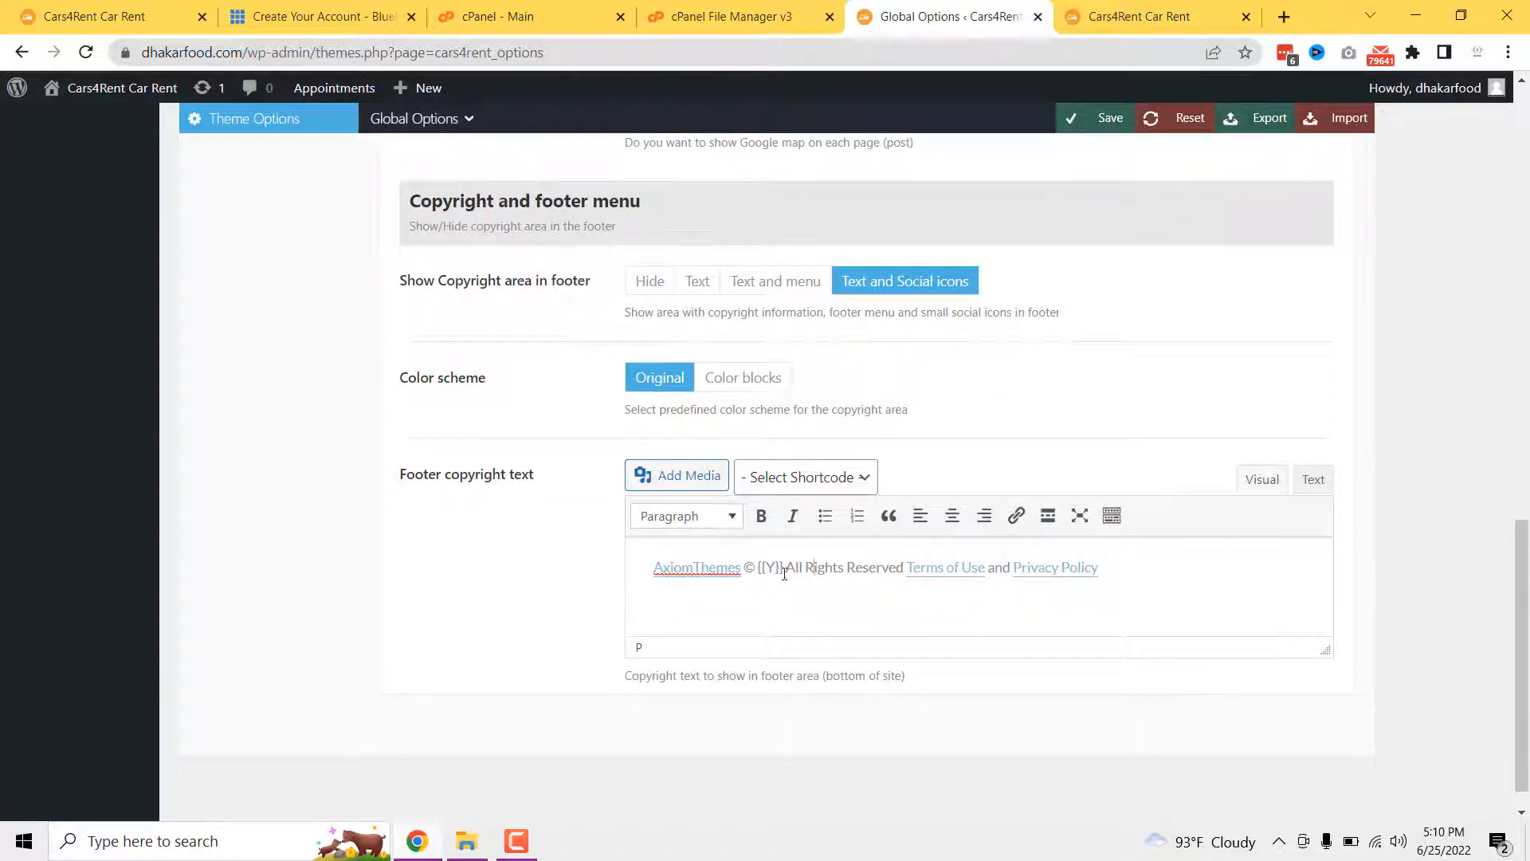
scroll(871, 613, up, 2)
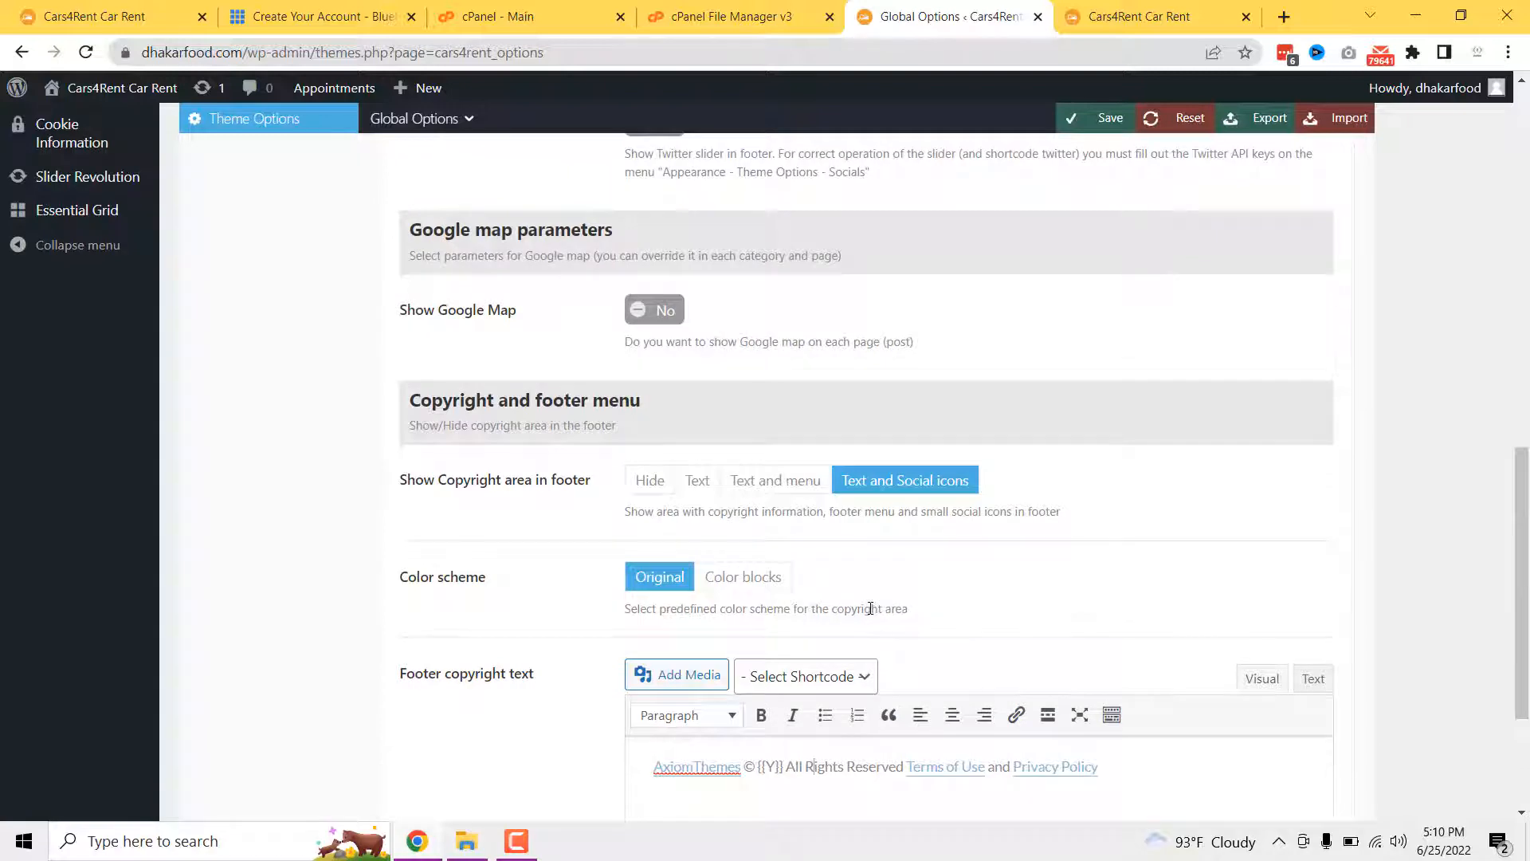
scroll(871, 609, up, 8)
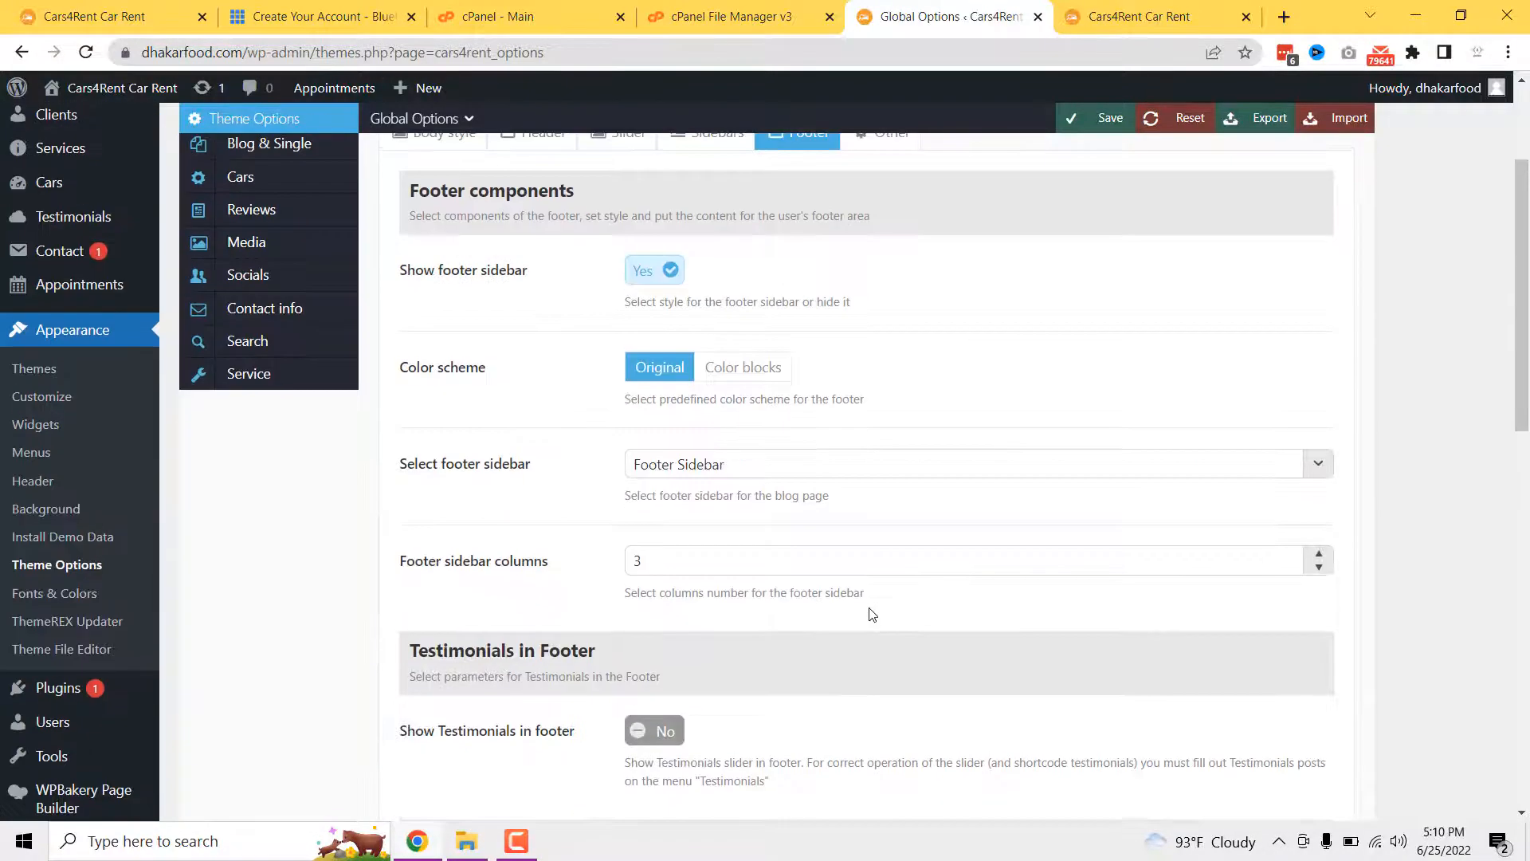
scroll(872, 614, up, 3)
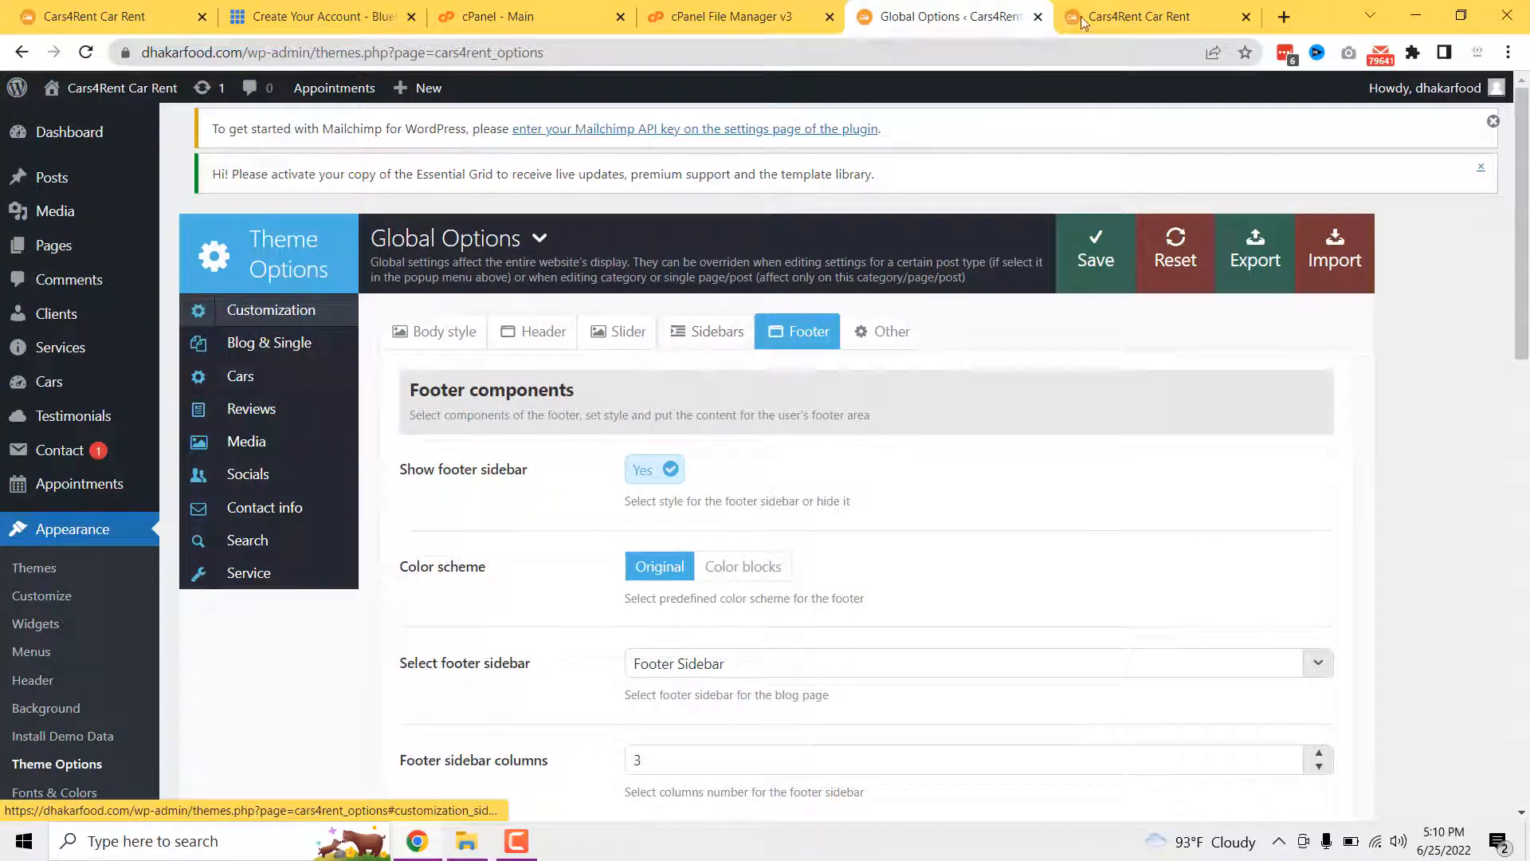
click(1131, 14)
scroll(1180, 286, up, 15)
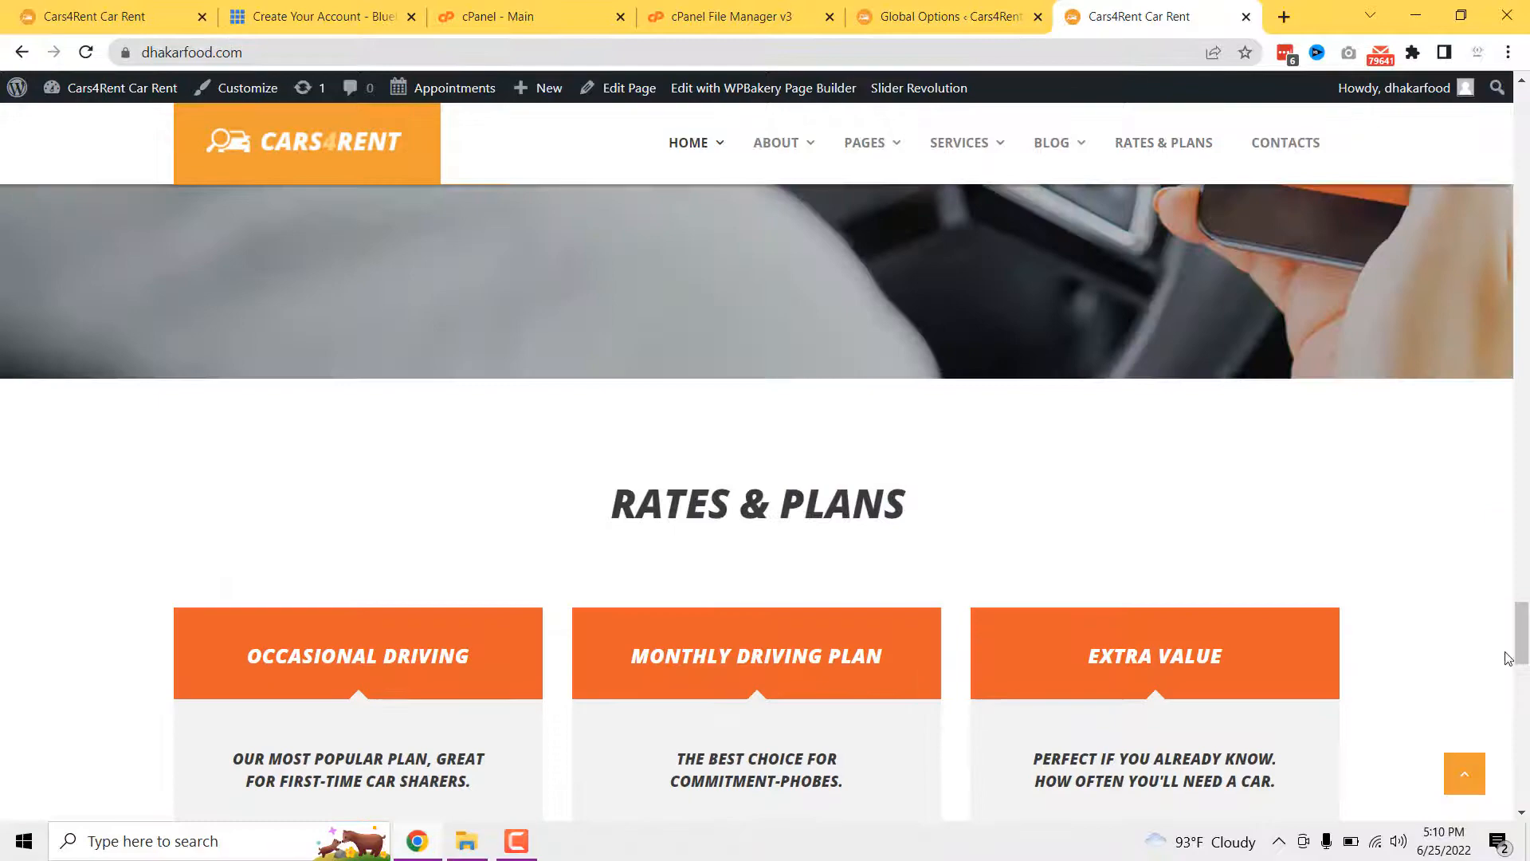
click(1465, 773)
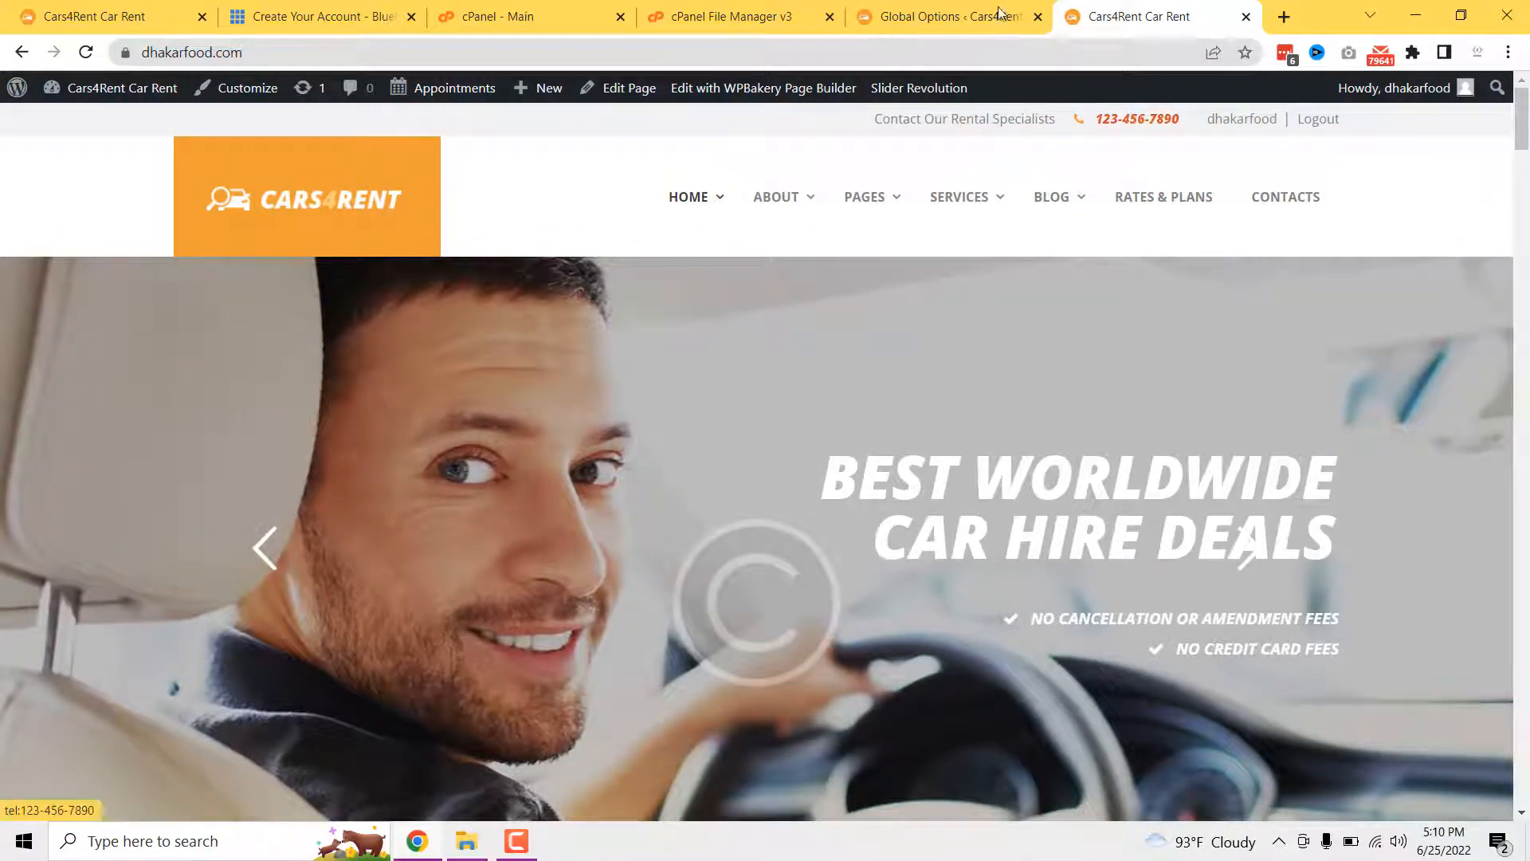
click(948, 16)
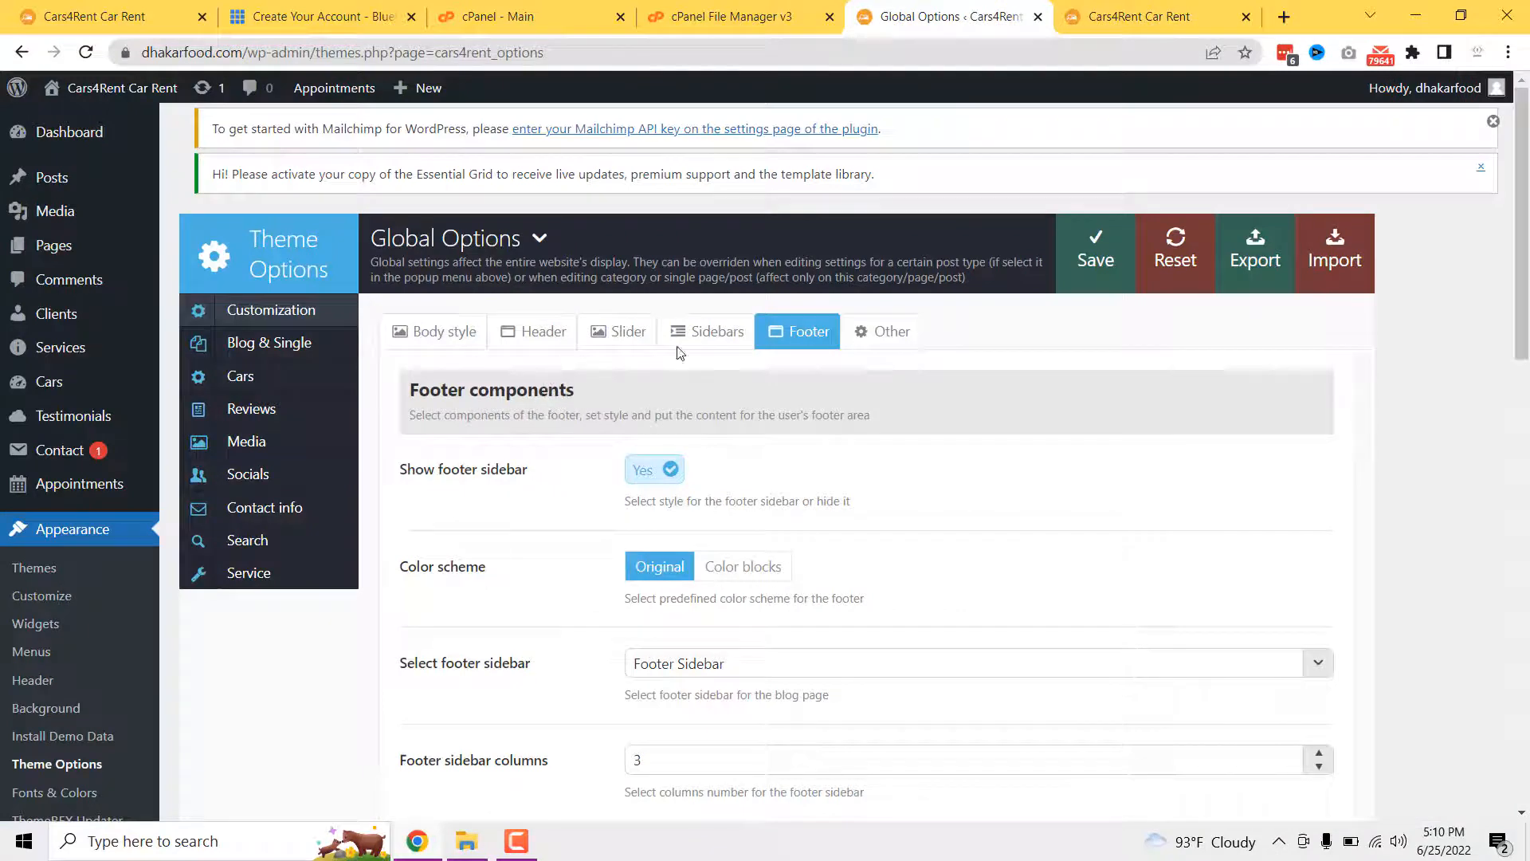
- Open the theme's Contact info settings and check the contact email and company address fields
click(886, 331)
scroll(891, 478, down, 10)
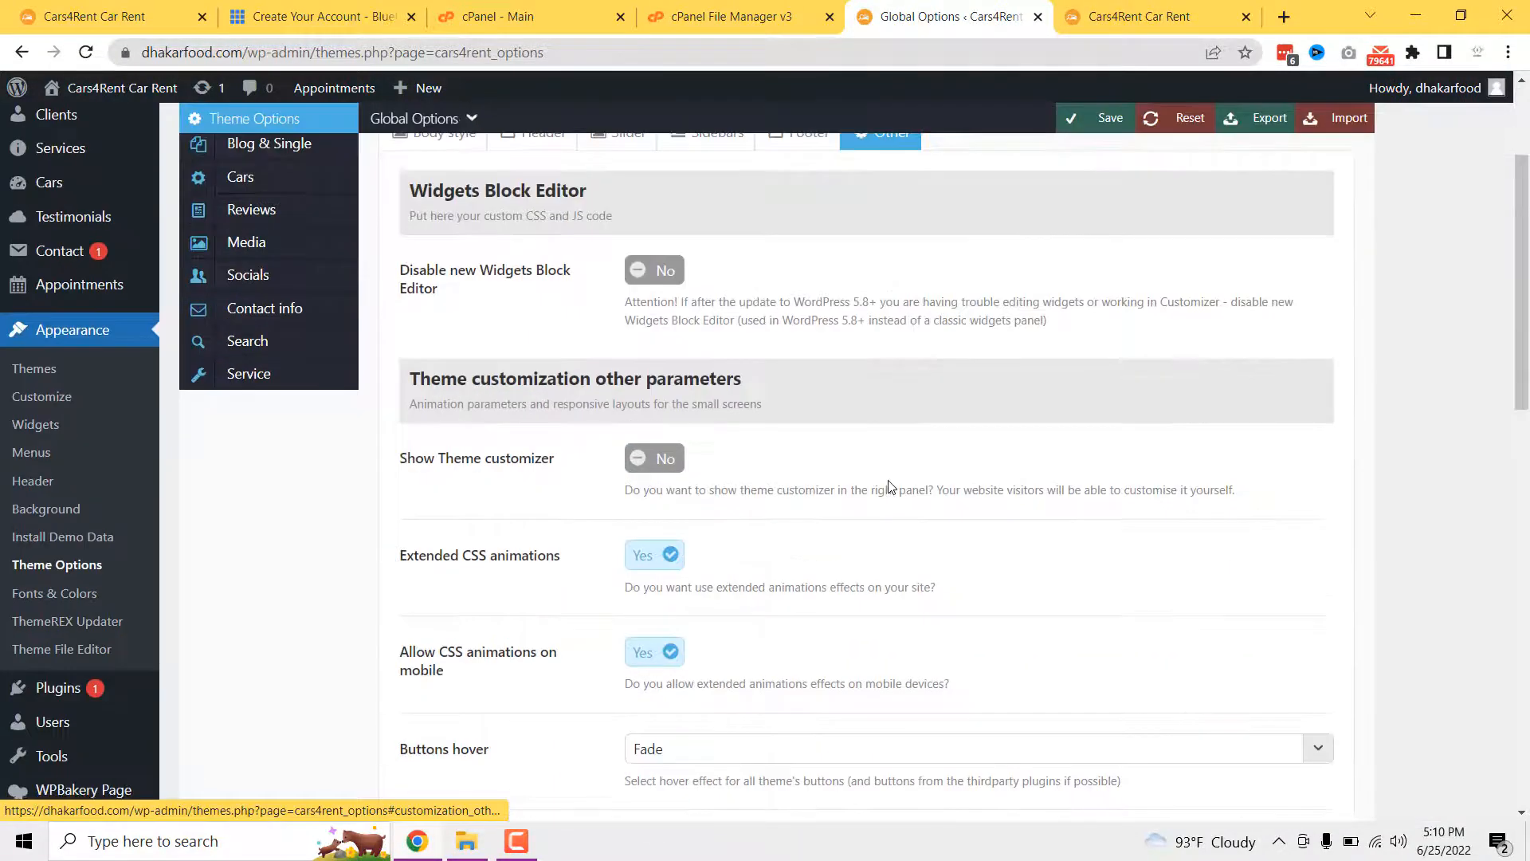
scroll(890, 482, down, 4)
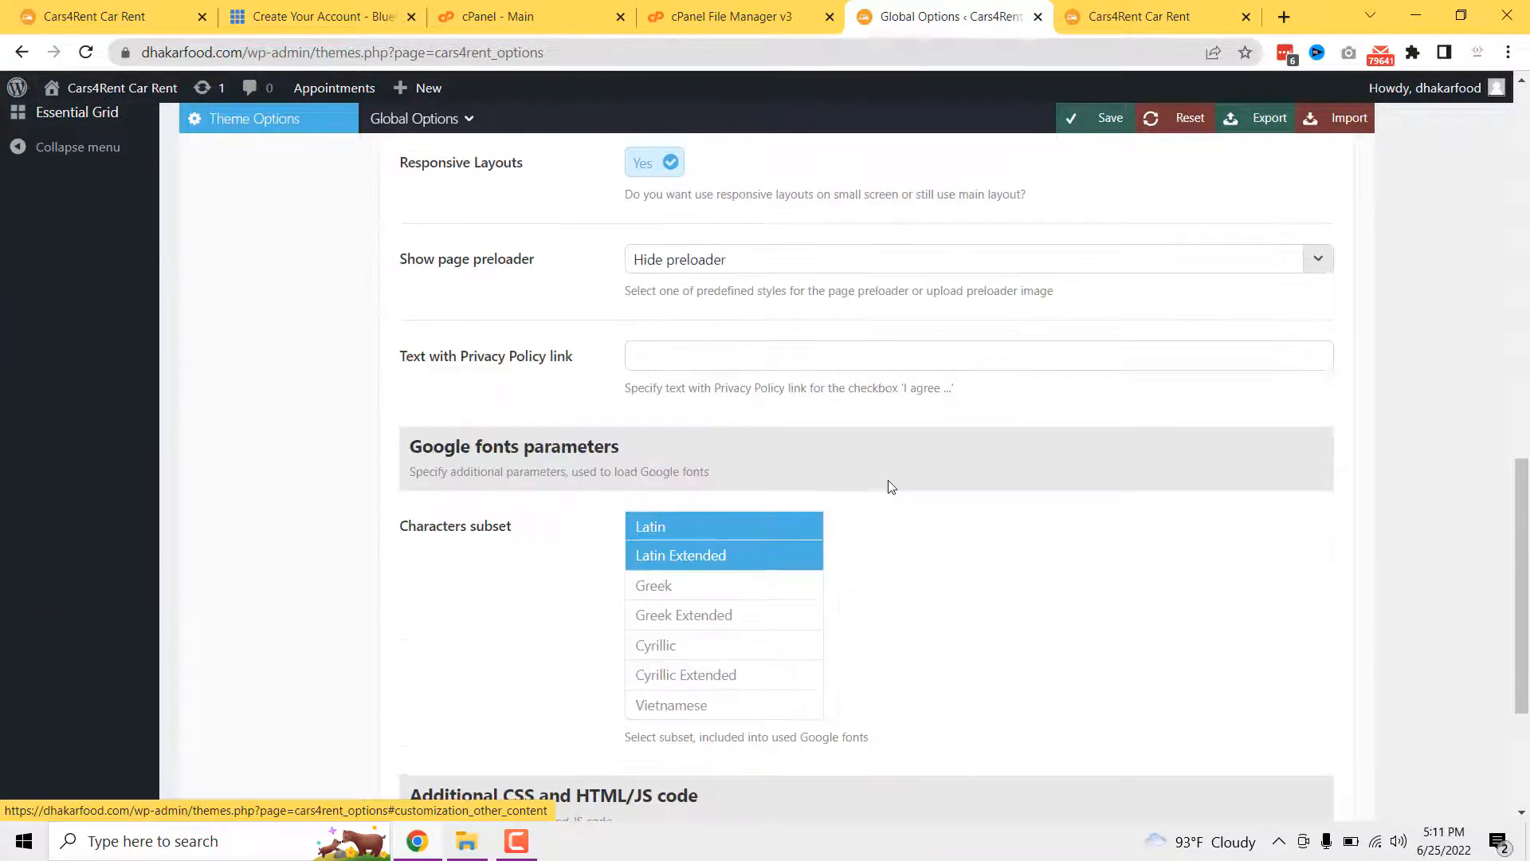
scroll(888, 485, up, 15)
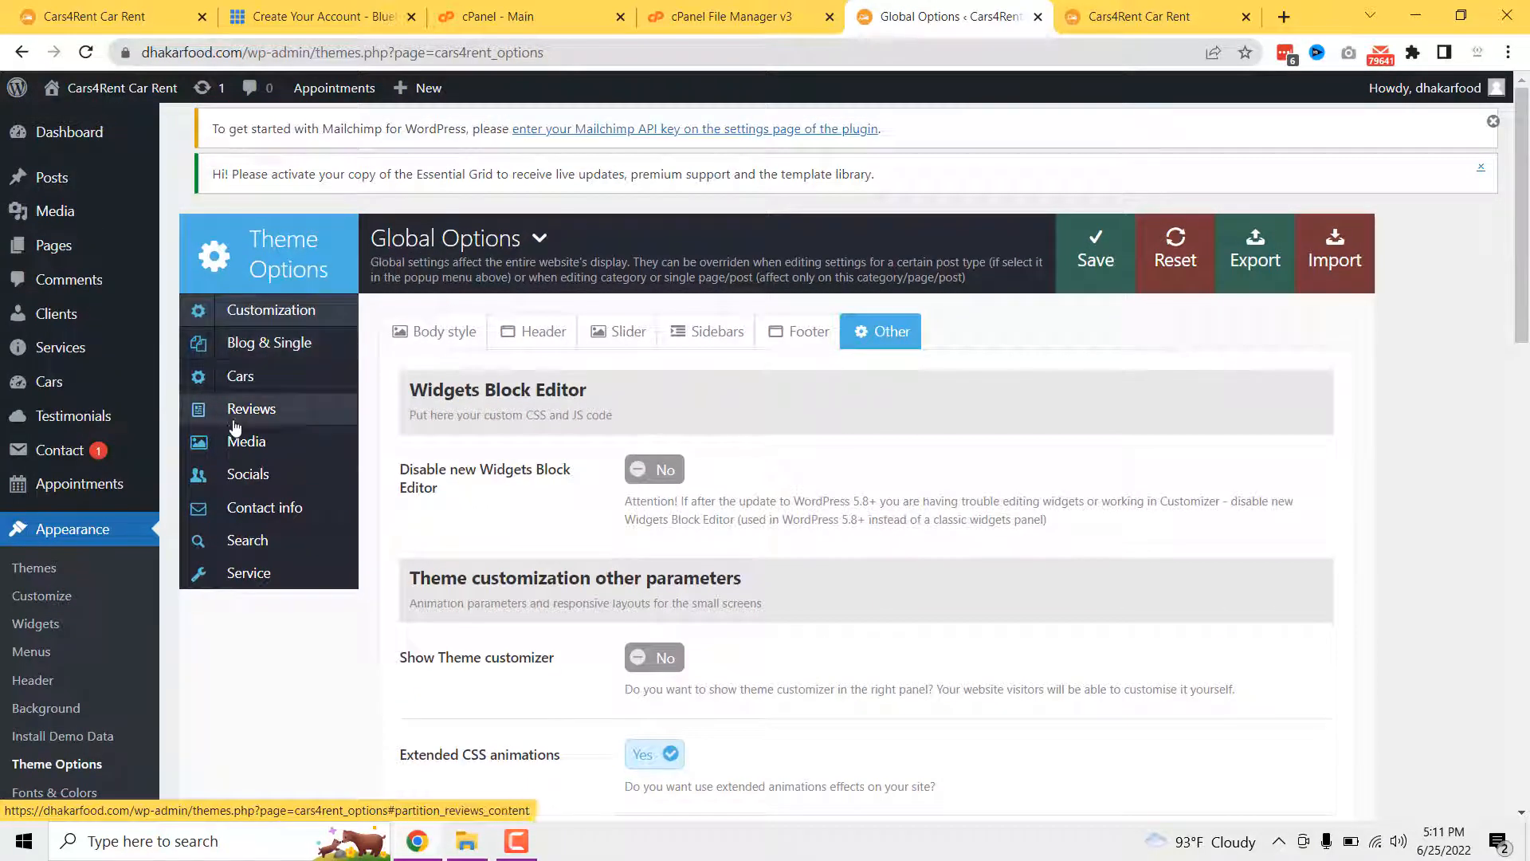
click(259, 514)
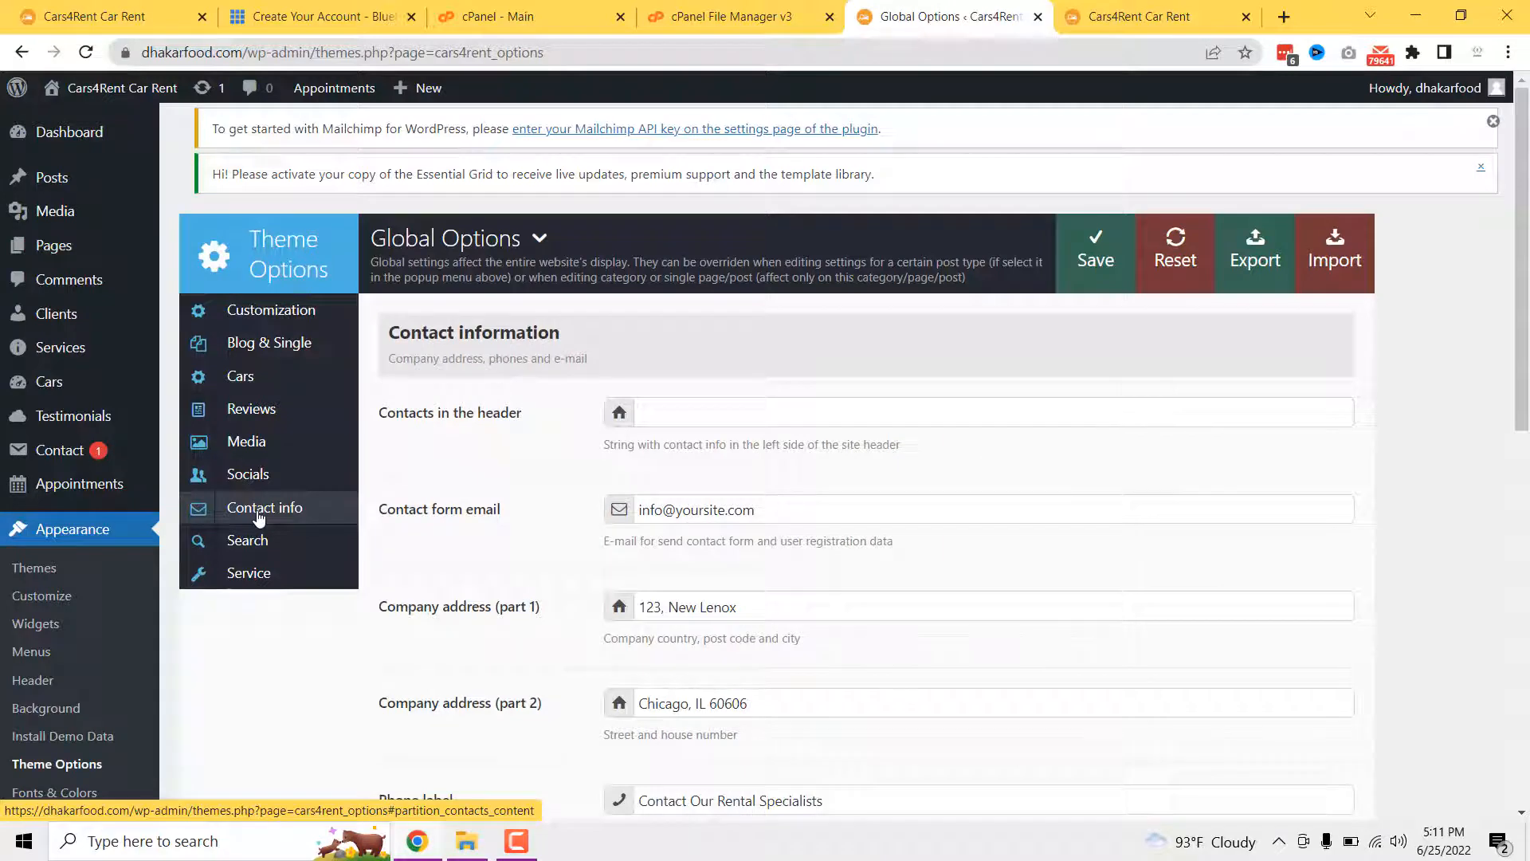
scroll(665, 492, down, 1)
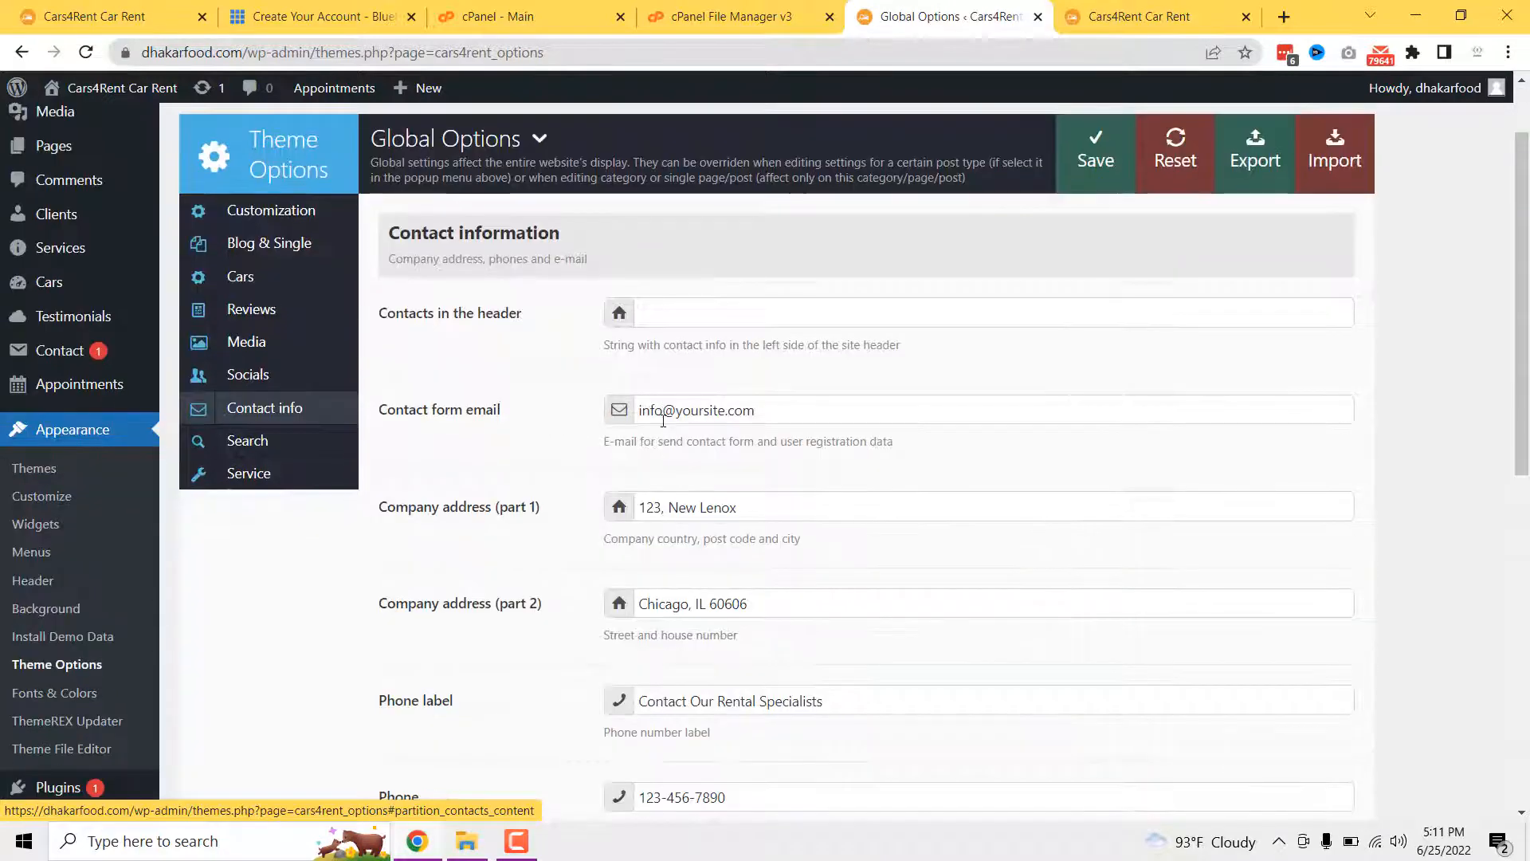
click(665, 409)
click(674, 509)
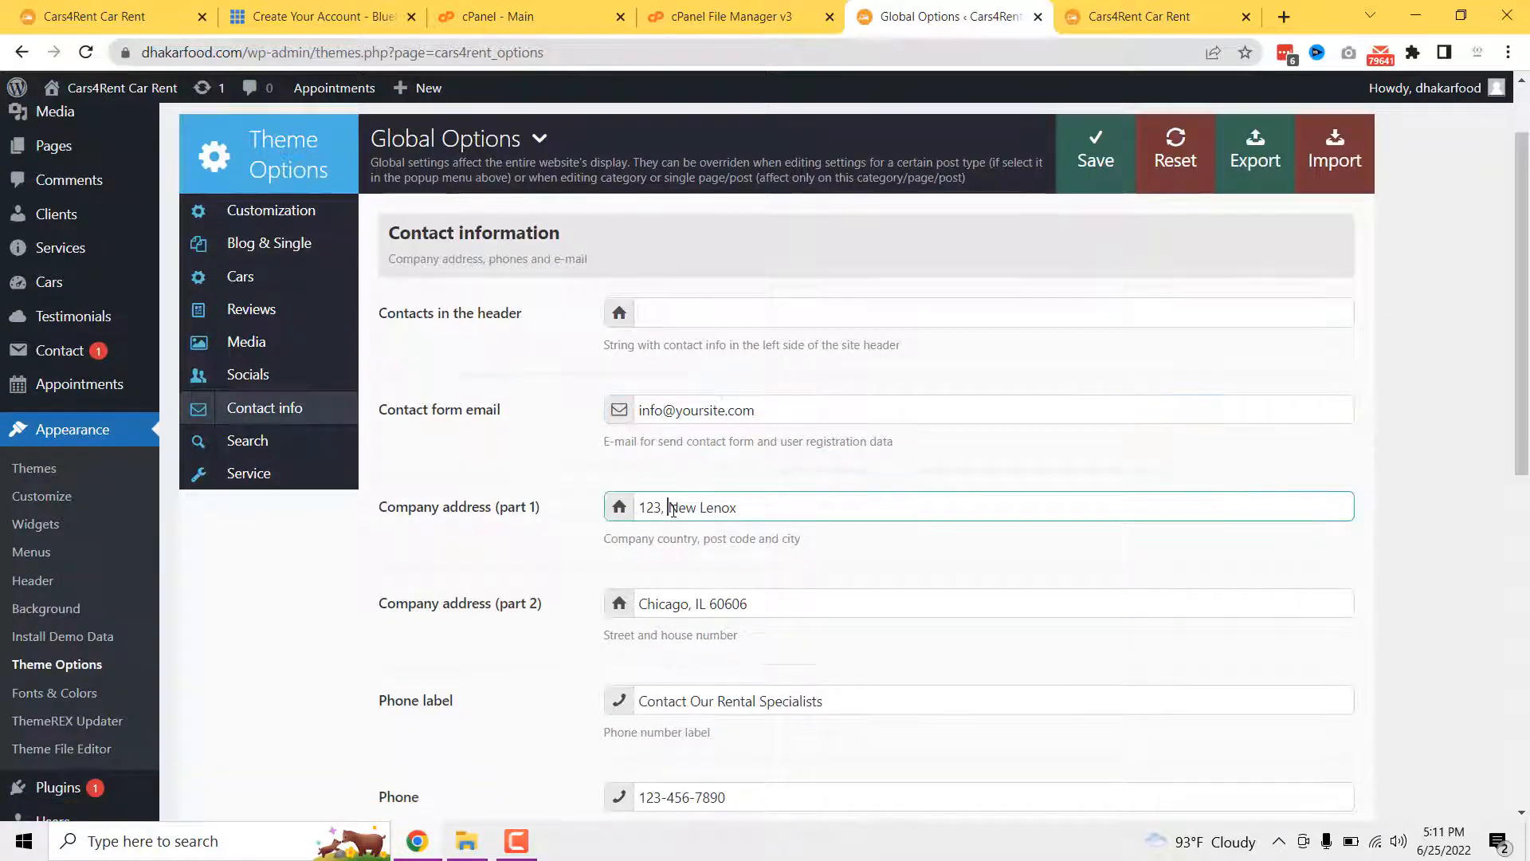
scroll(673, 509, down, 2)
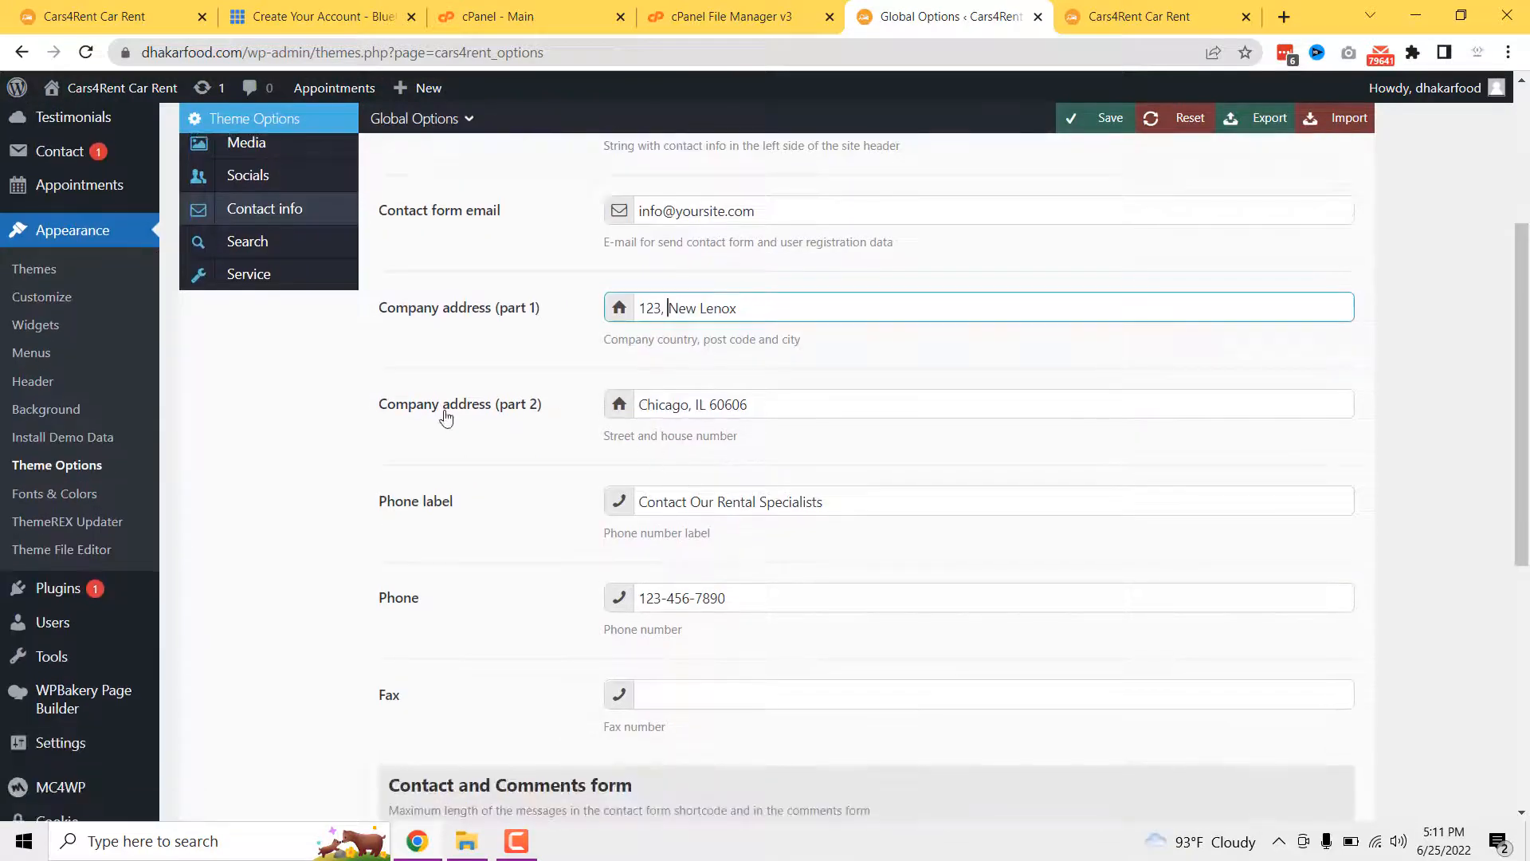
scroll(549, 546, down, 1)
- Compare the Phone label and number with the live site, then show the Socials section
click(687, 404)
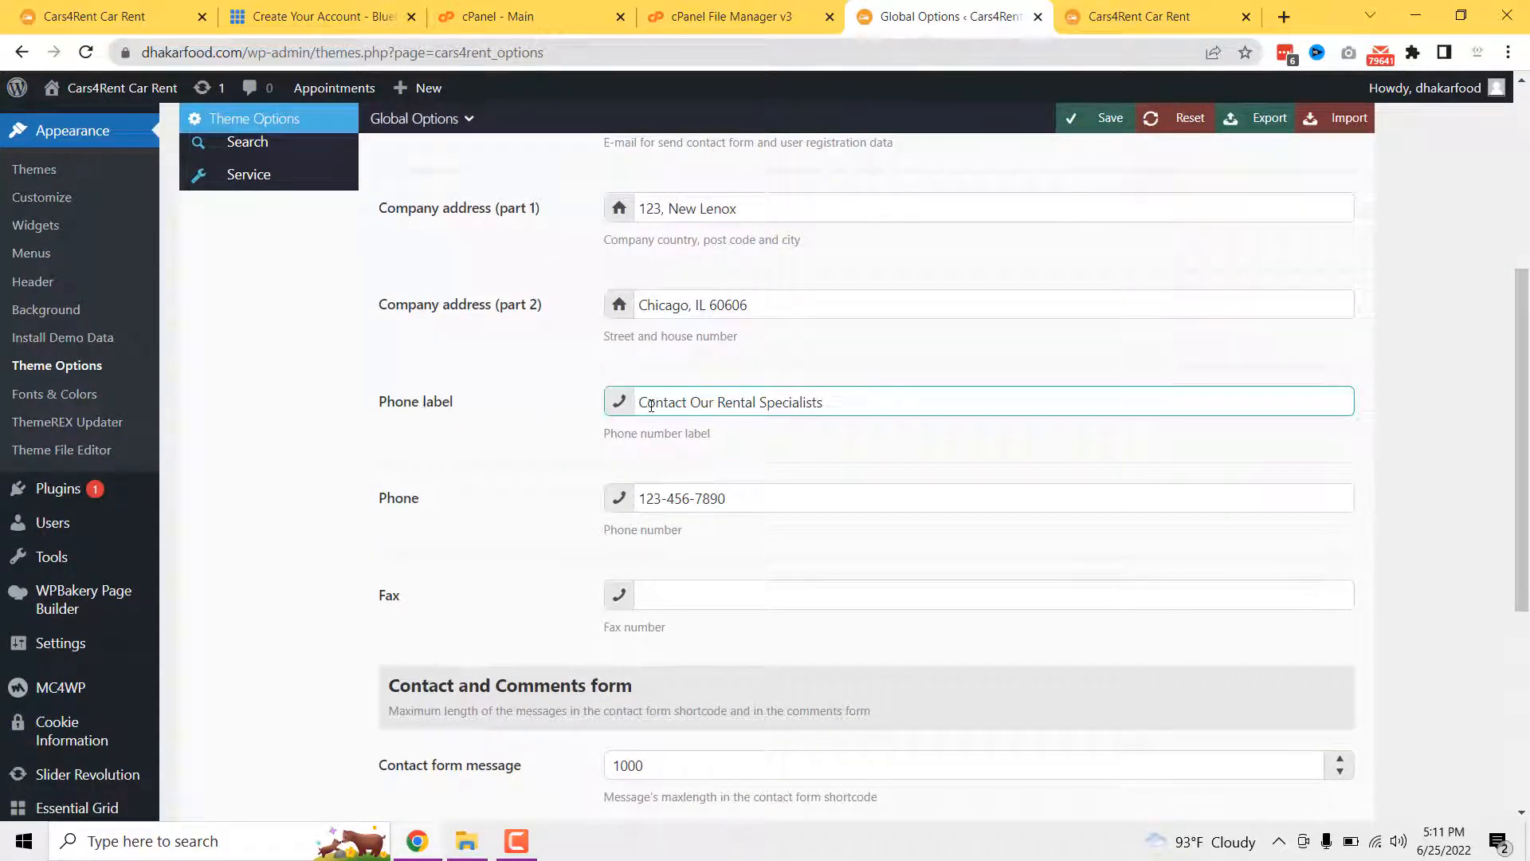
drag(639, 403, 826, 403)
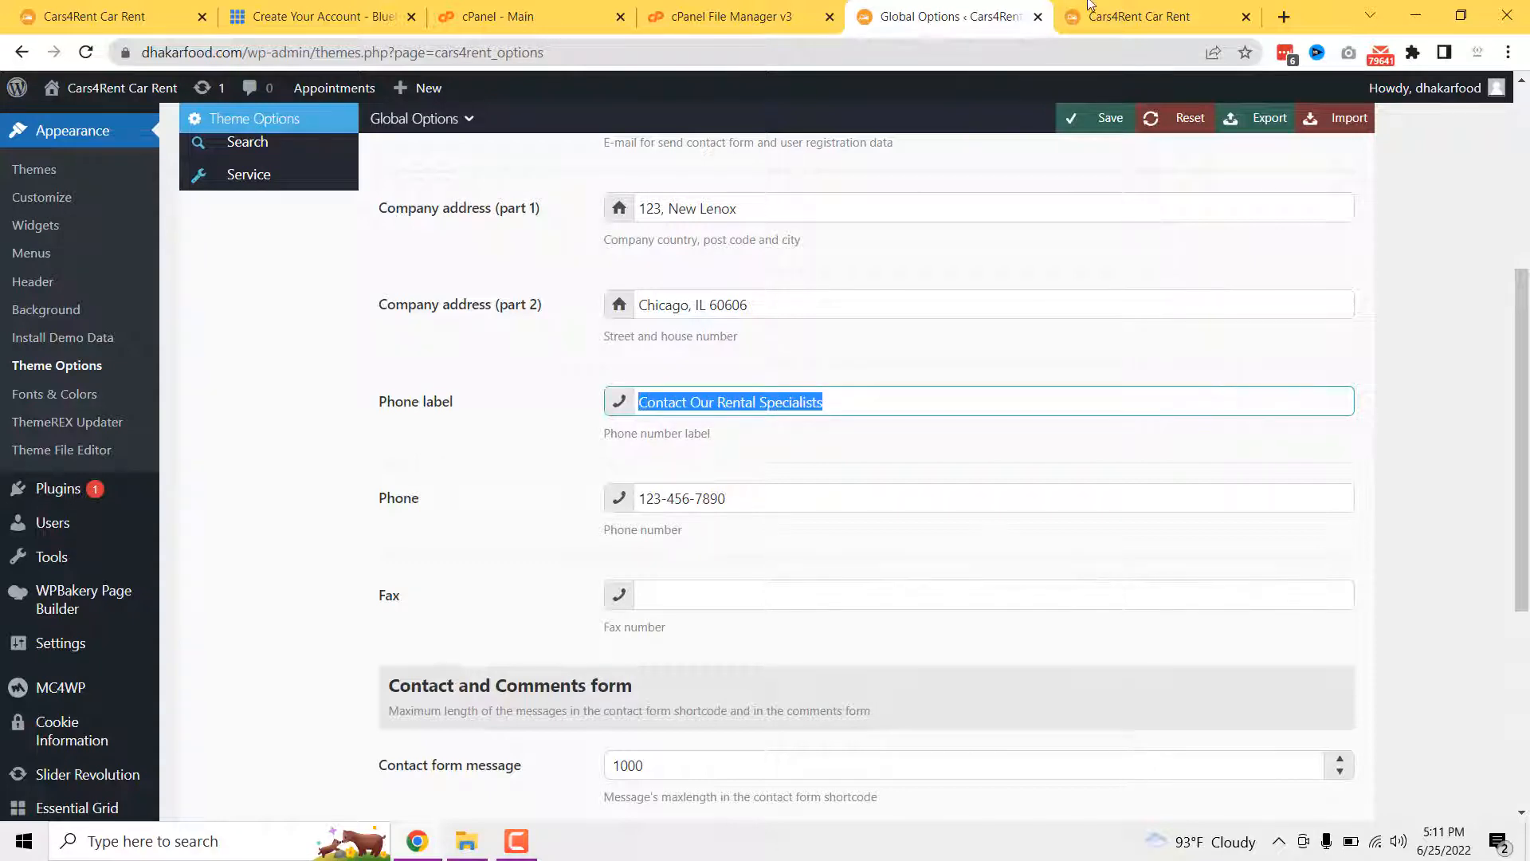
click(1091, 6)
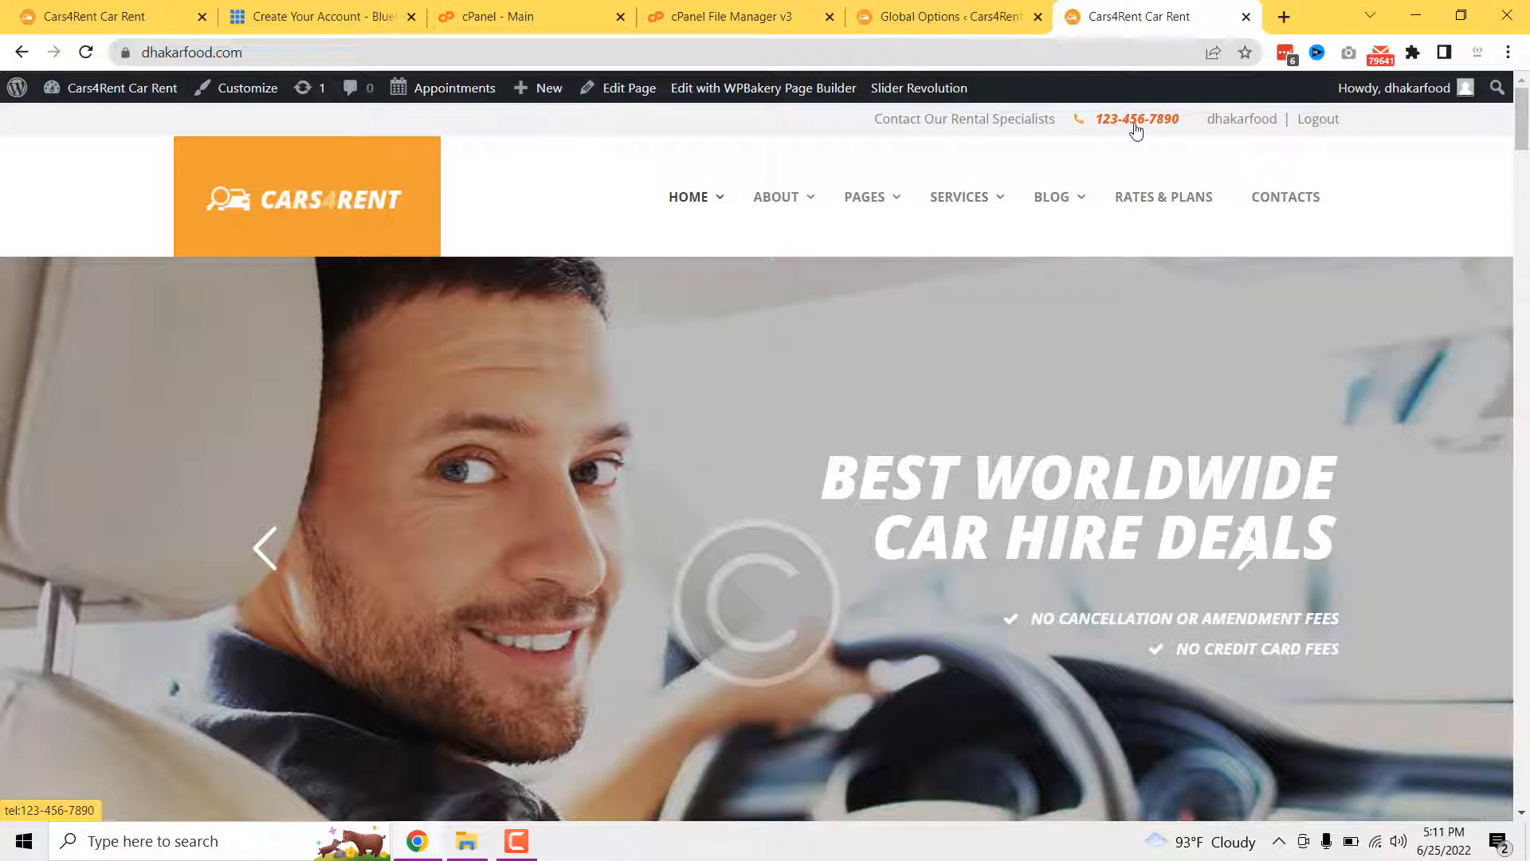
click(989, 14)
click(674, 502)
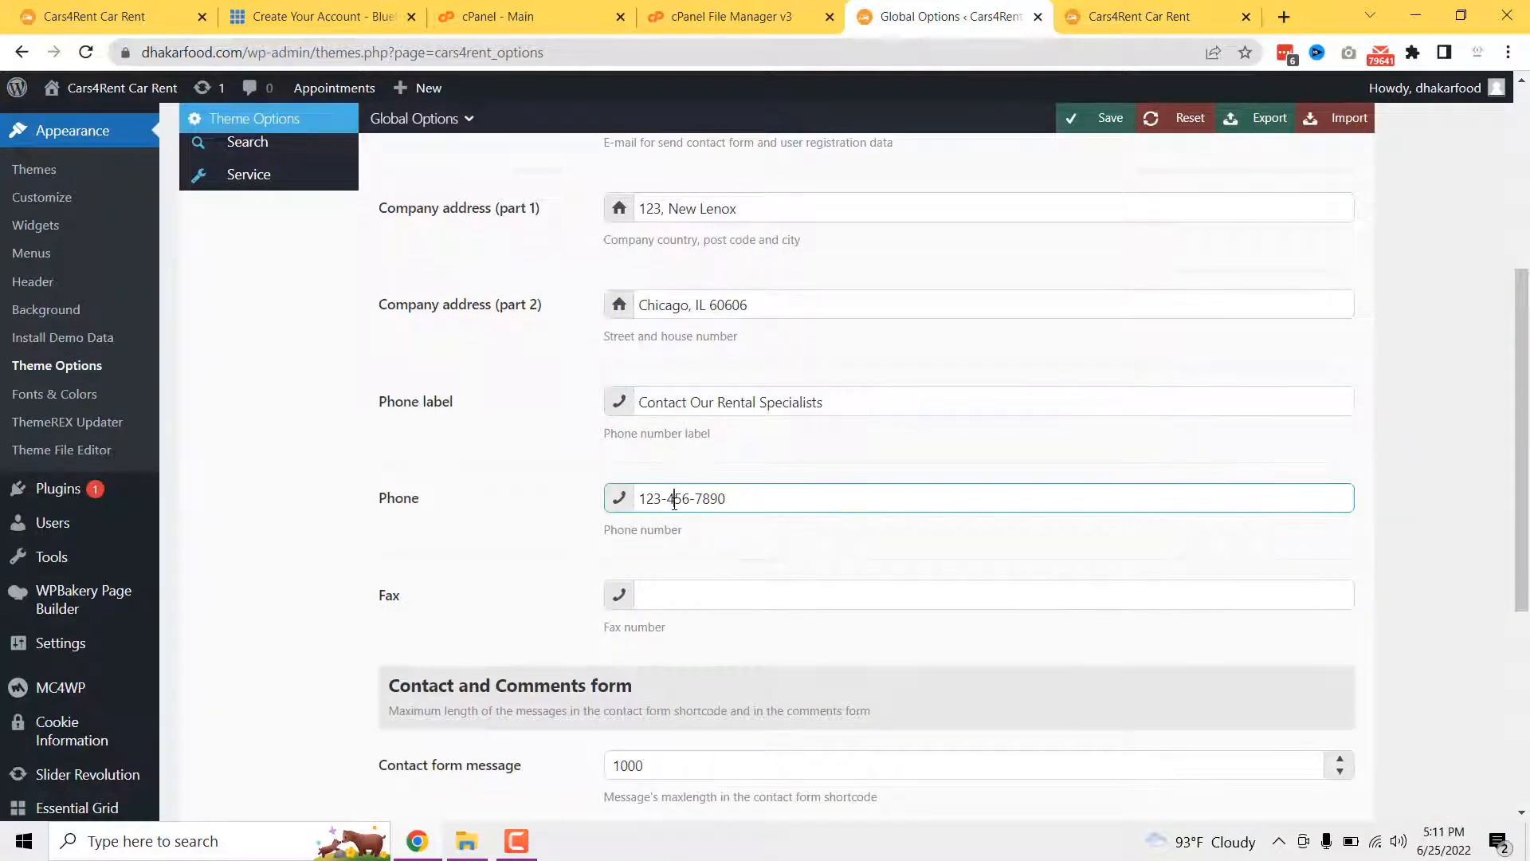
scroll(471, 534, down, 3)
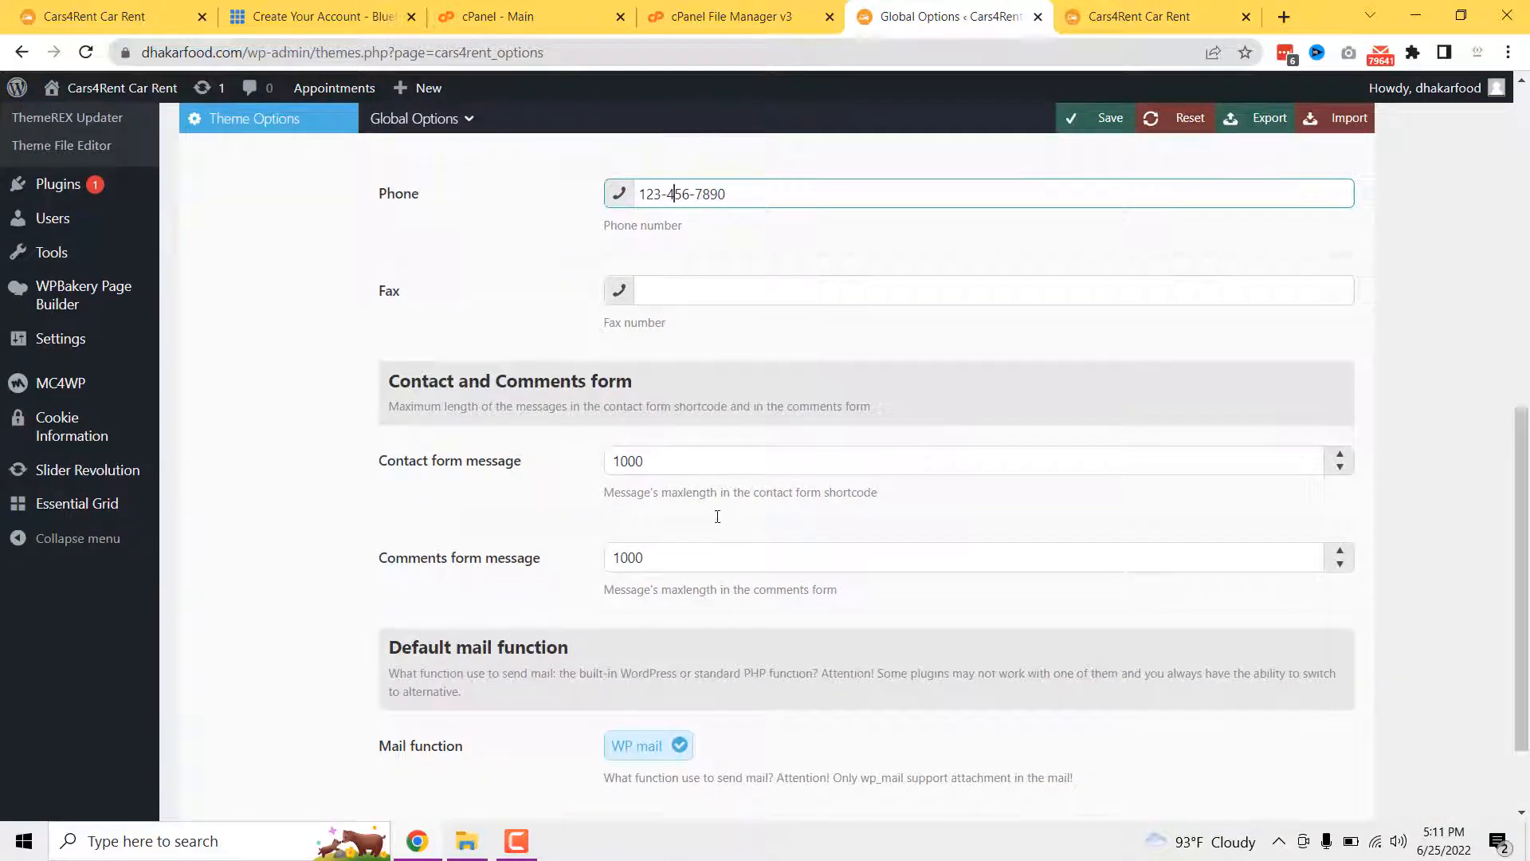
scroll(674, 526, down, 2)
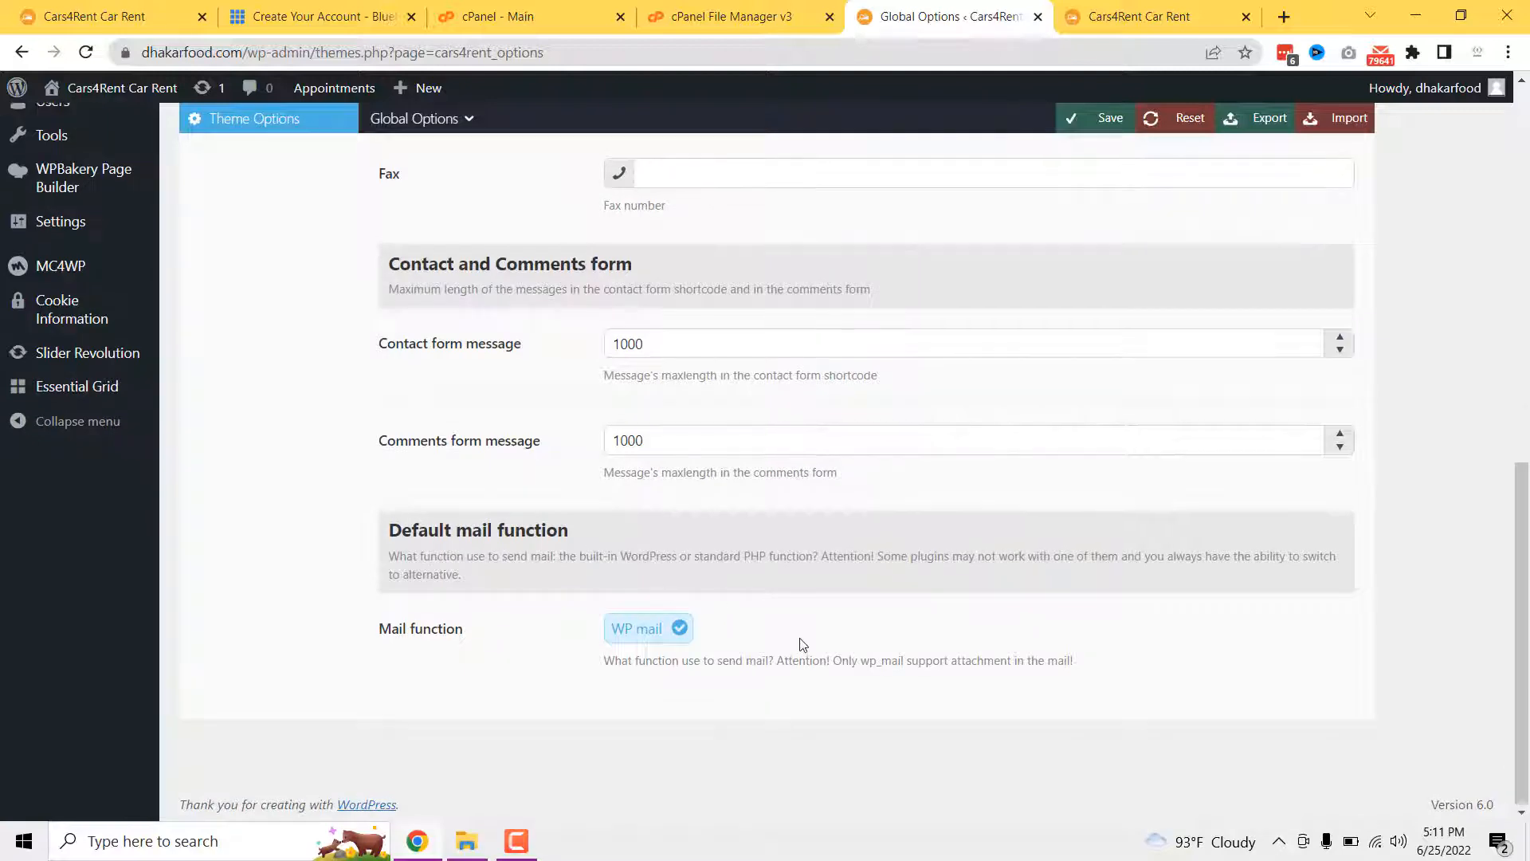
scroll(744, 539, up, 5)
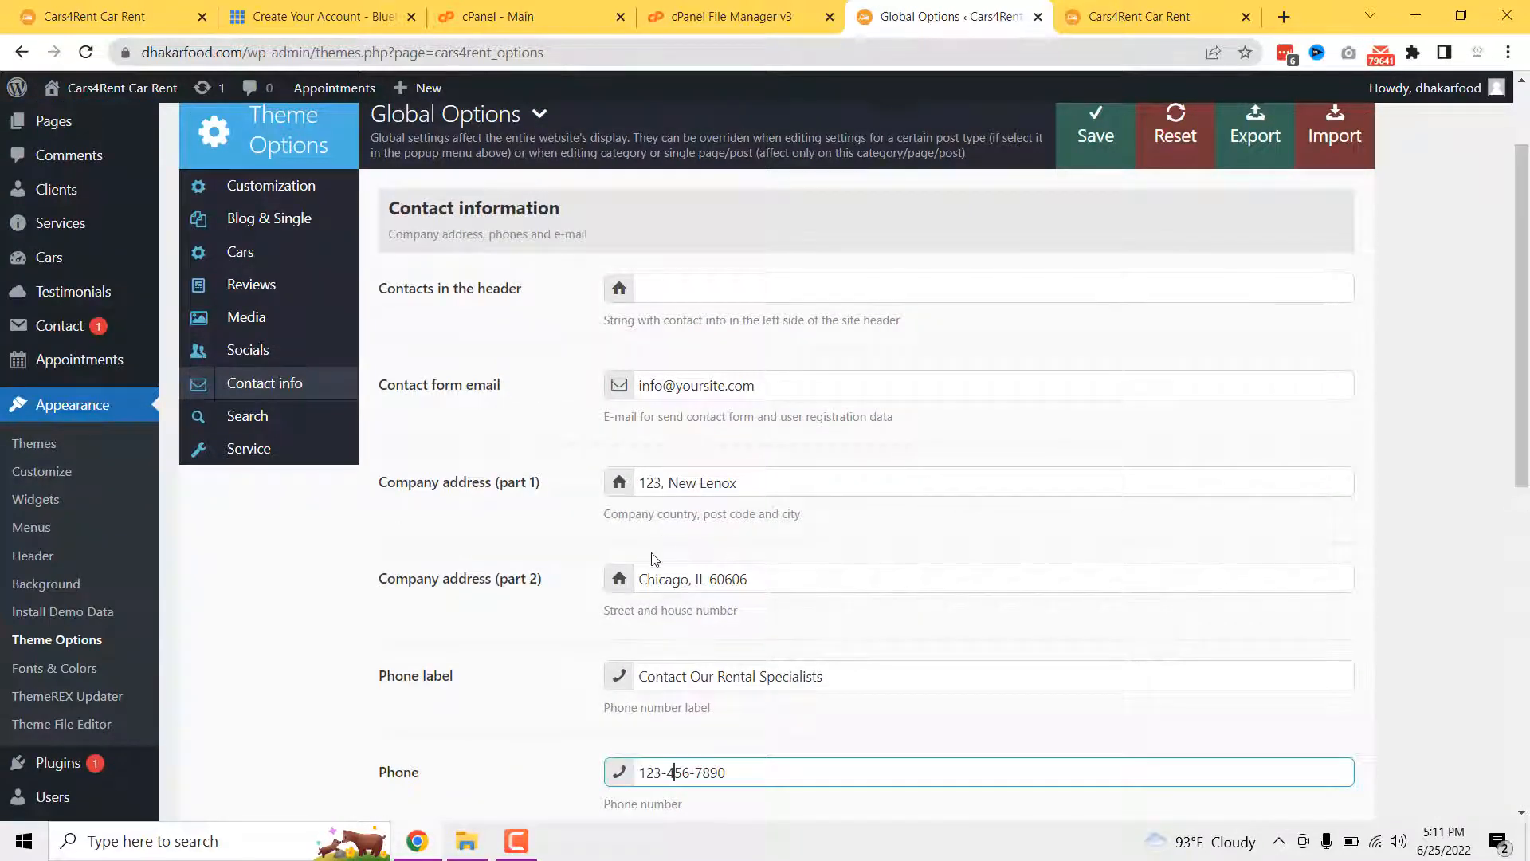
scroll(653, 558, up, 2)
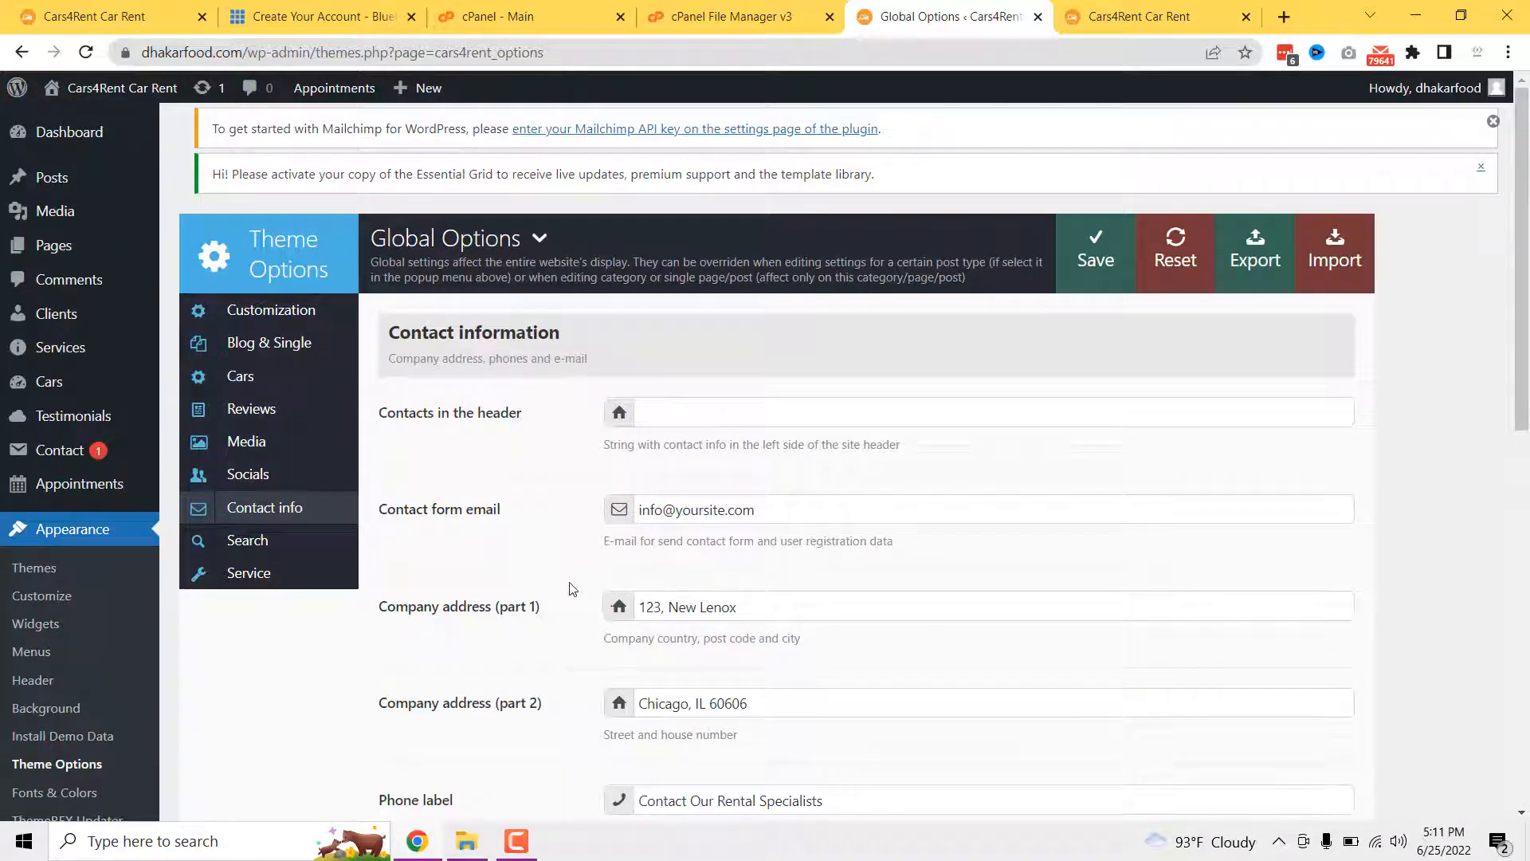
click(263, 480)
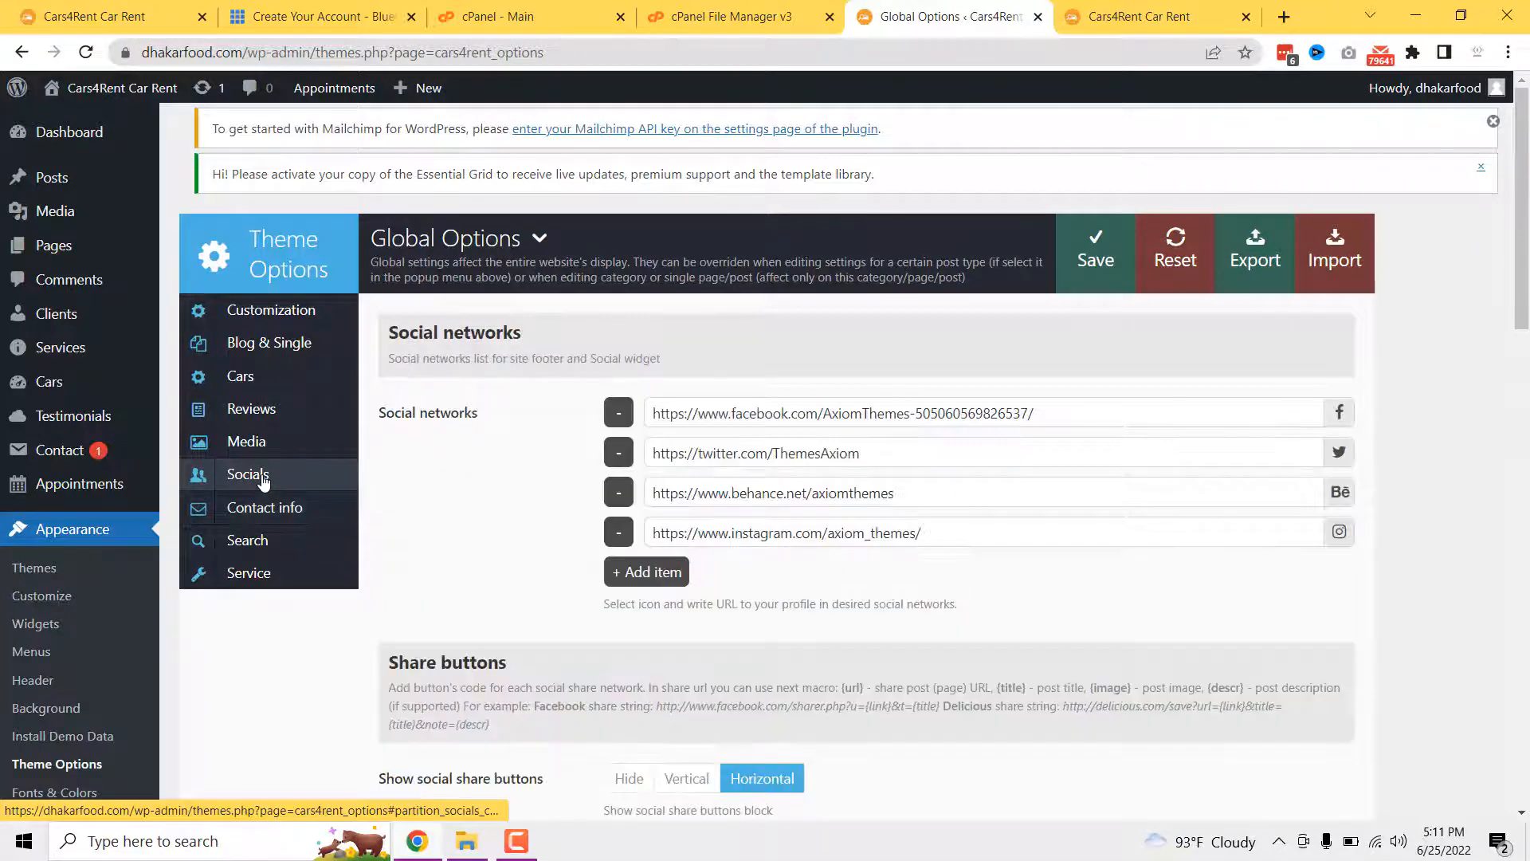
click(1139, 16)
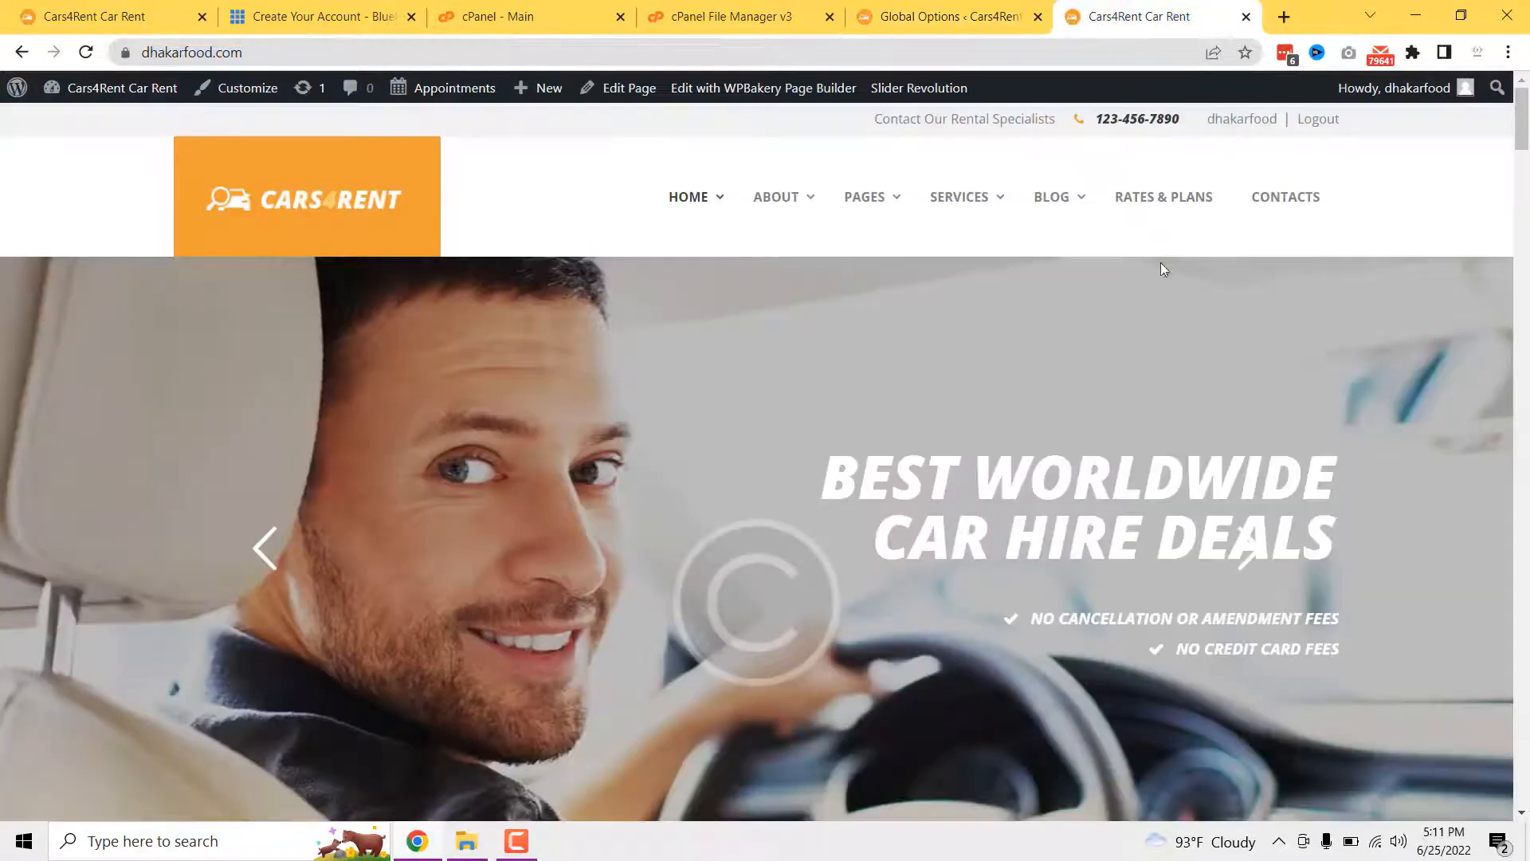
drag(1521, 127, 1526, 815)
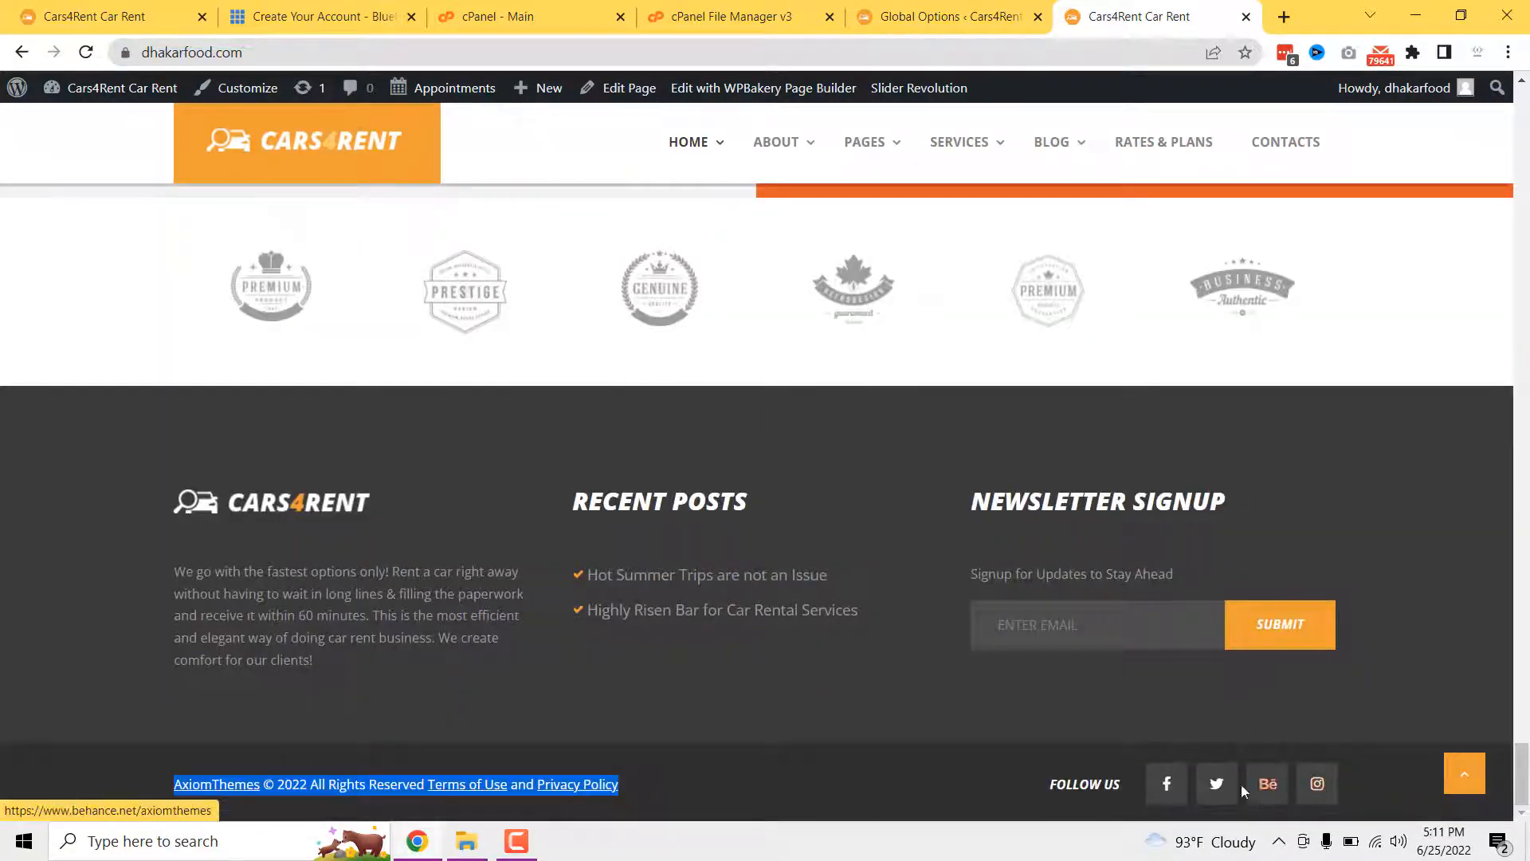
click(941, 16)
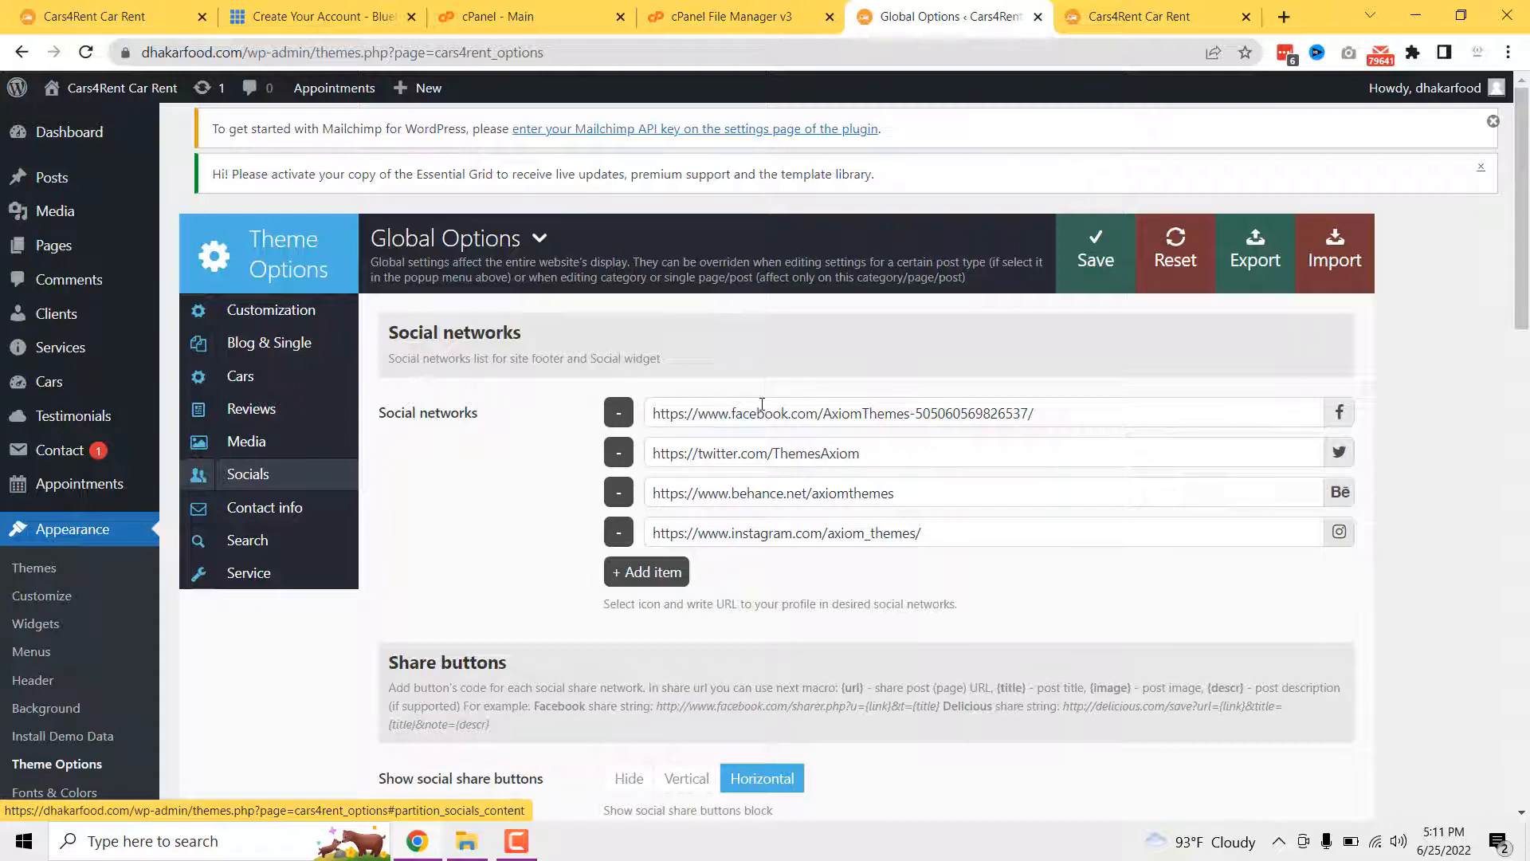
click(624, 574)
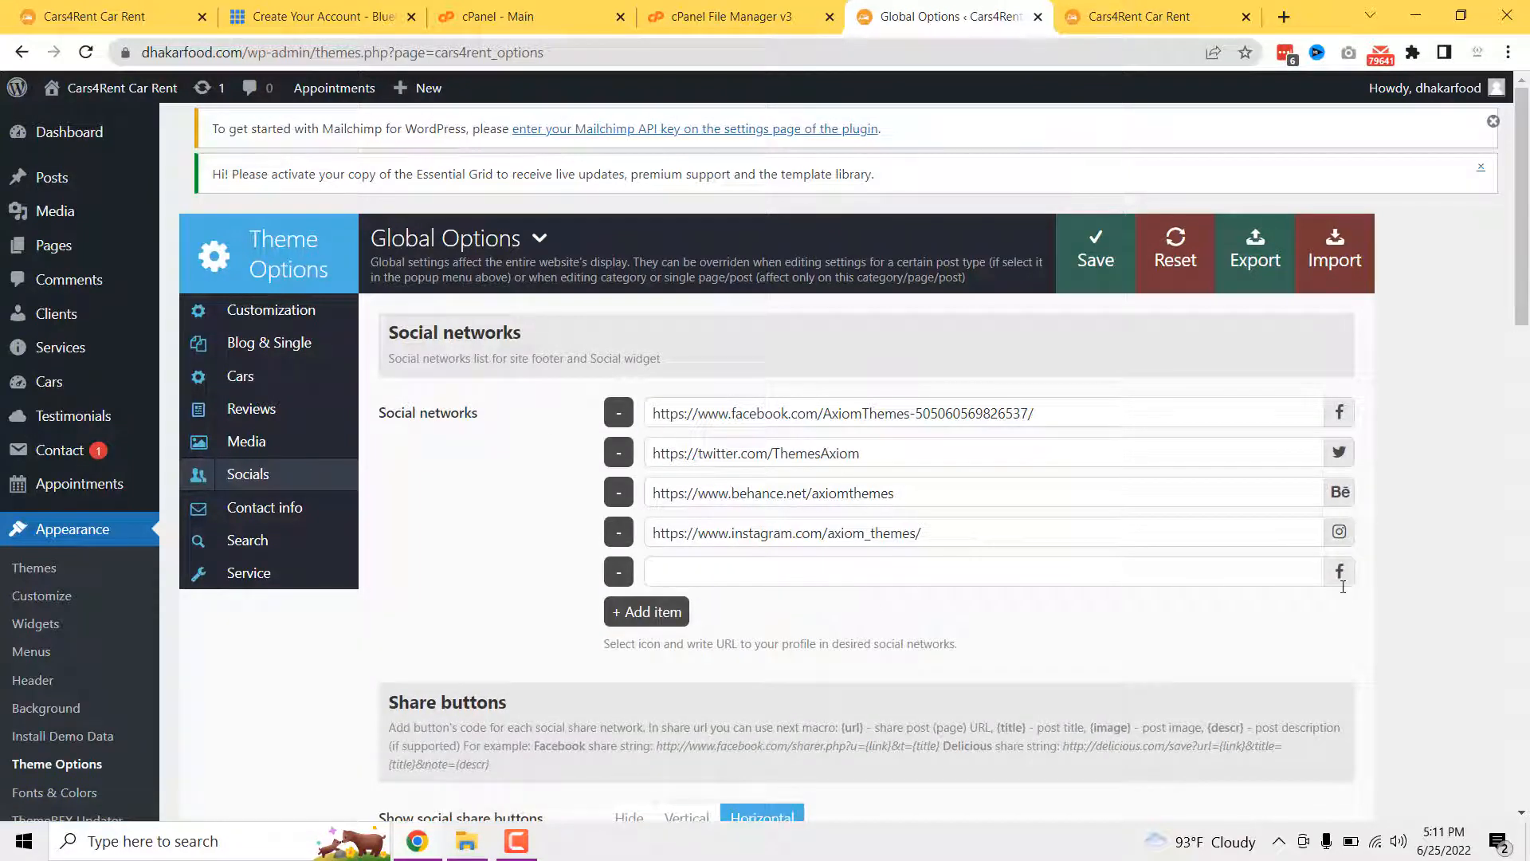
click(739, 582)
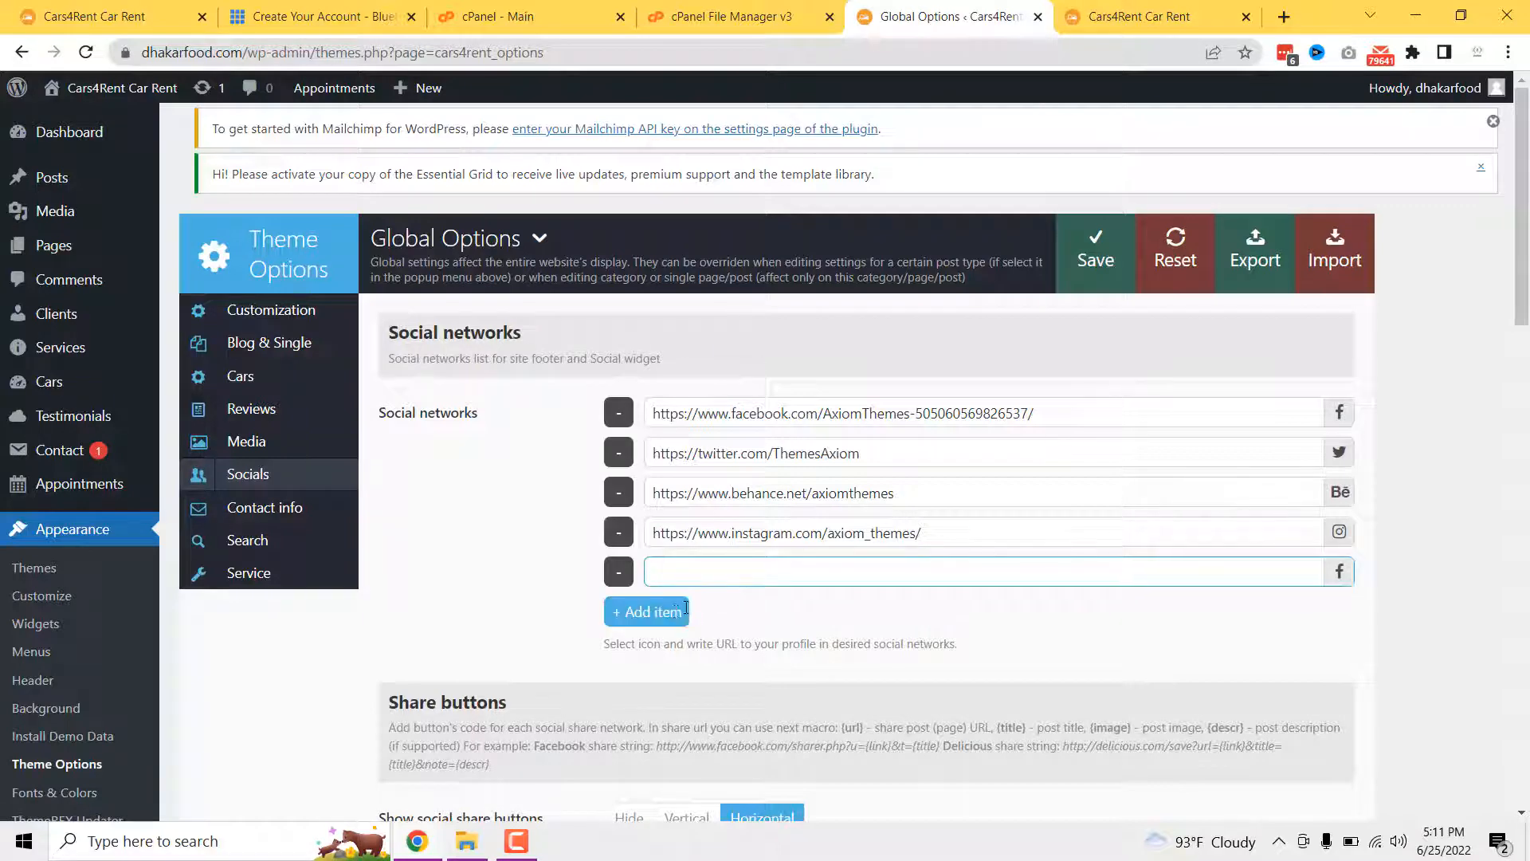
click(619, 572)
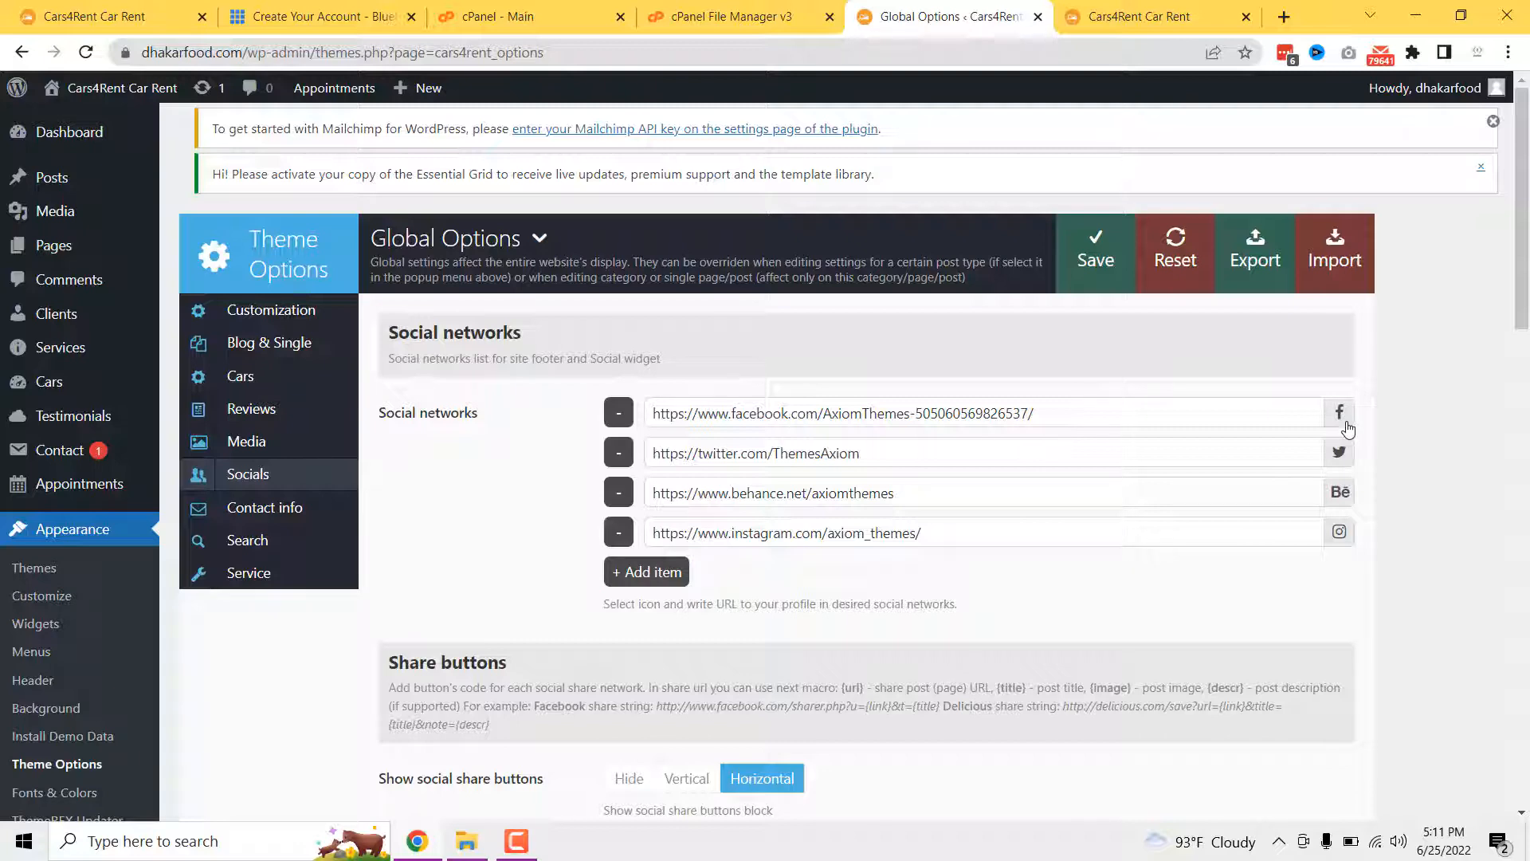
click(1171, 427)
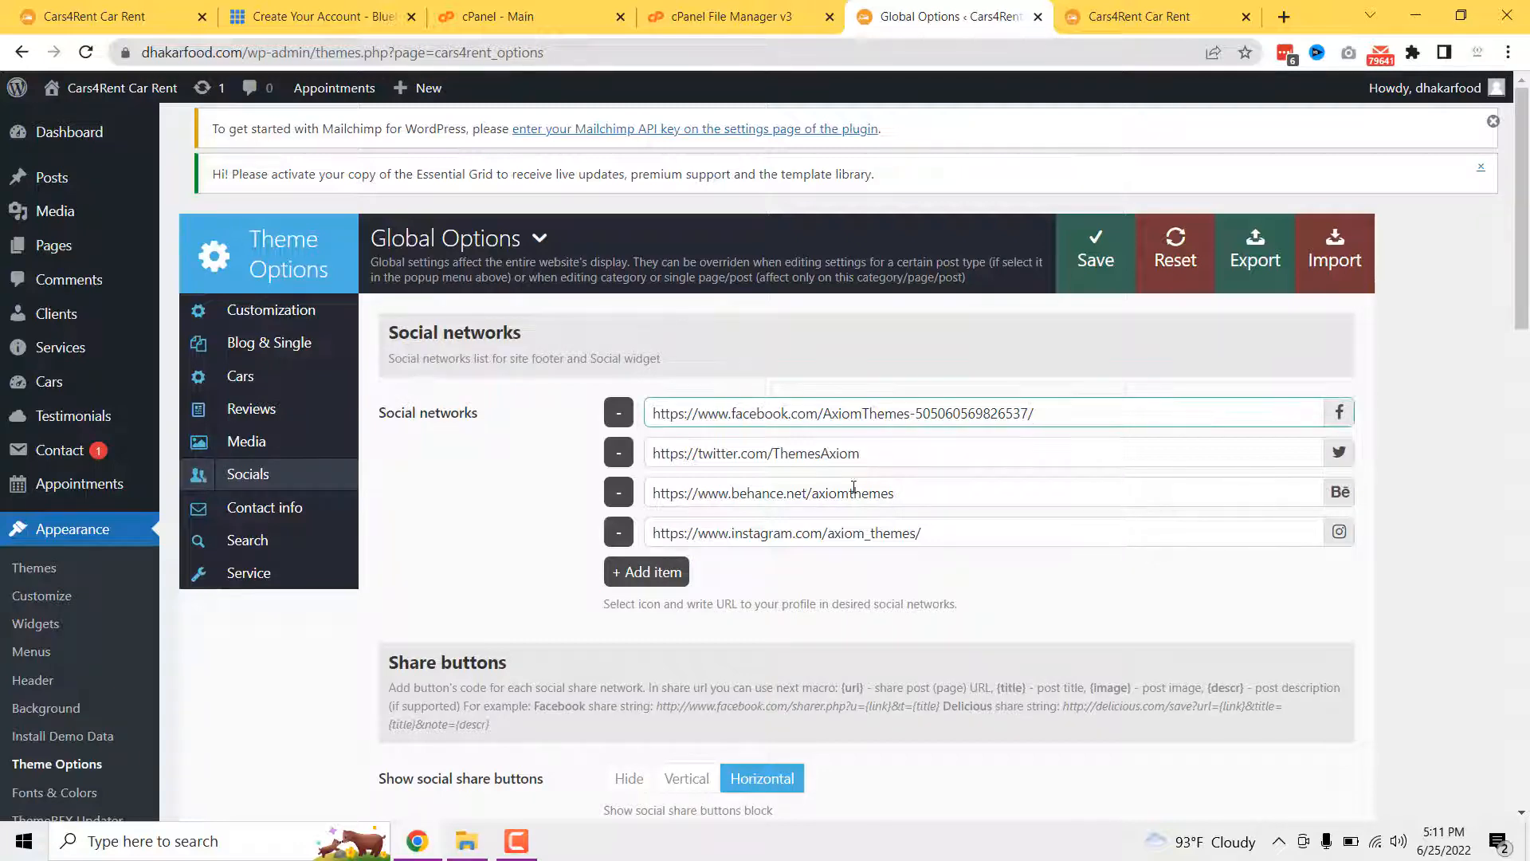
click(748, 461)
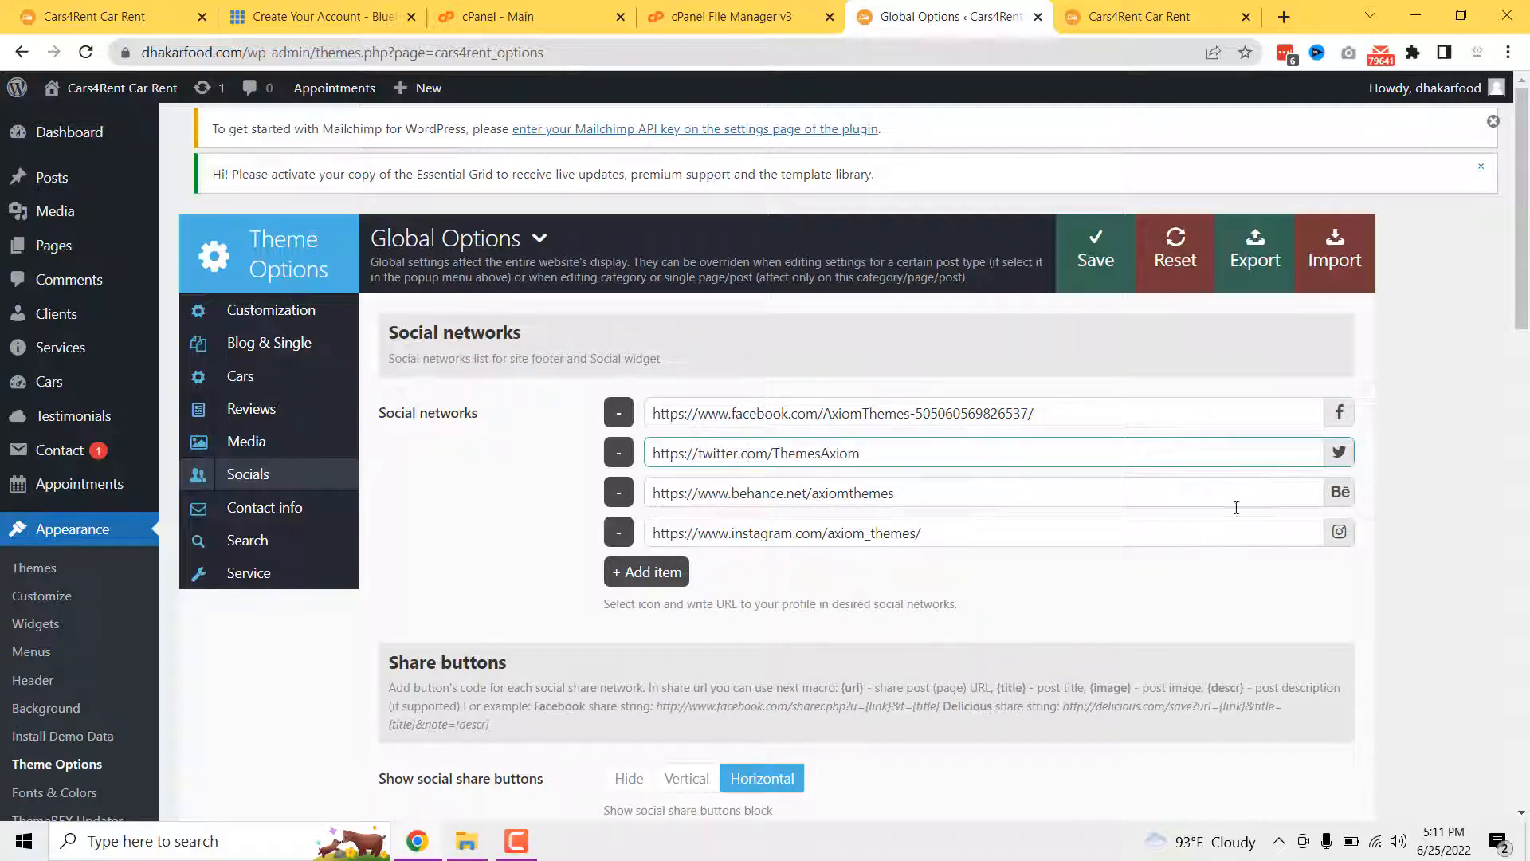
scroll(653, 571, down, 1)
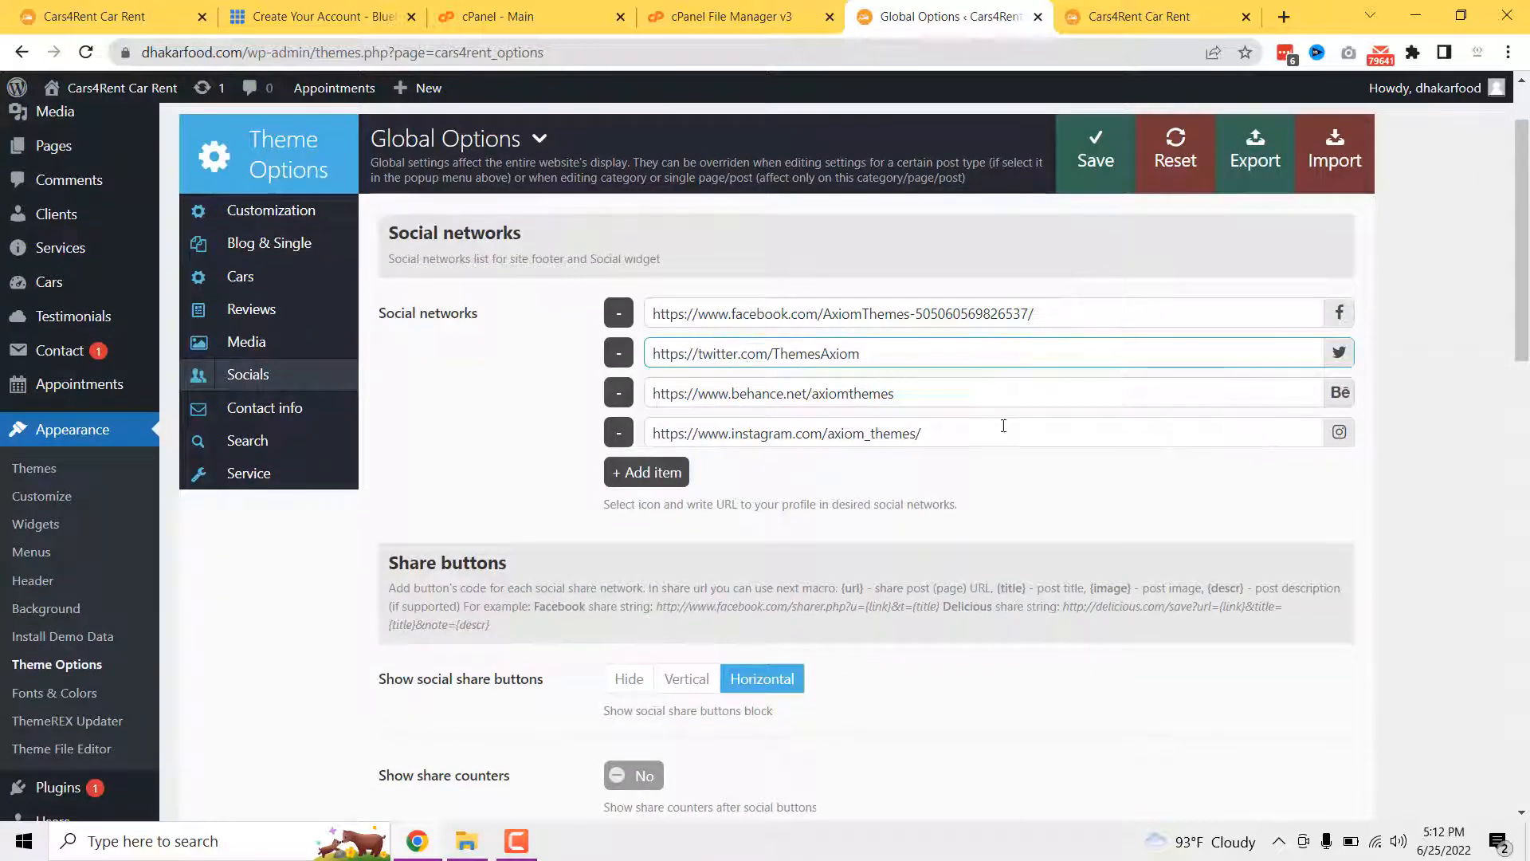
scroll(983, 514, down, 2)
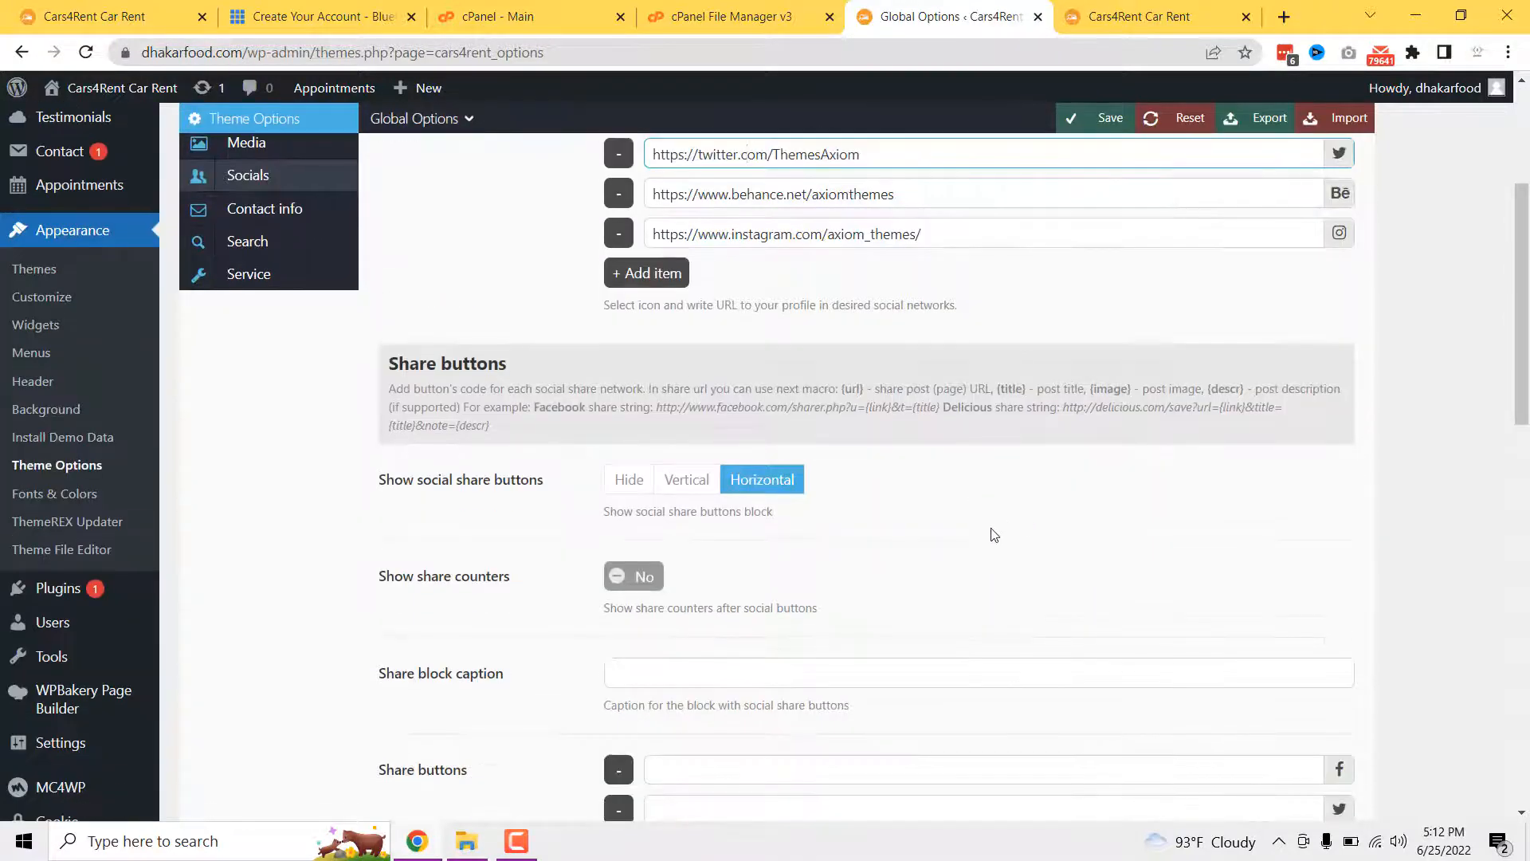
scroll(1036, 569, up, 3)
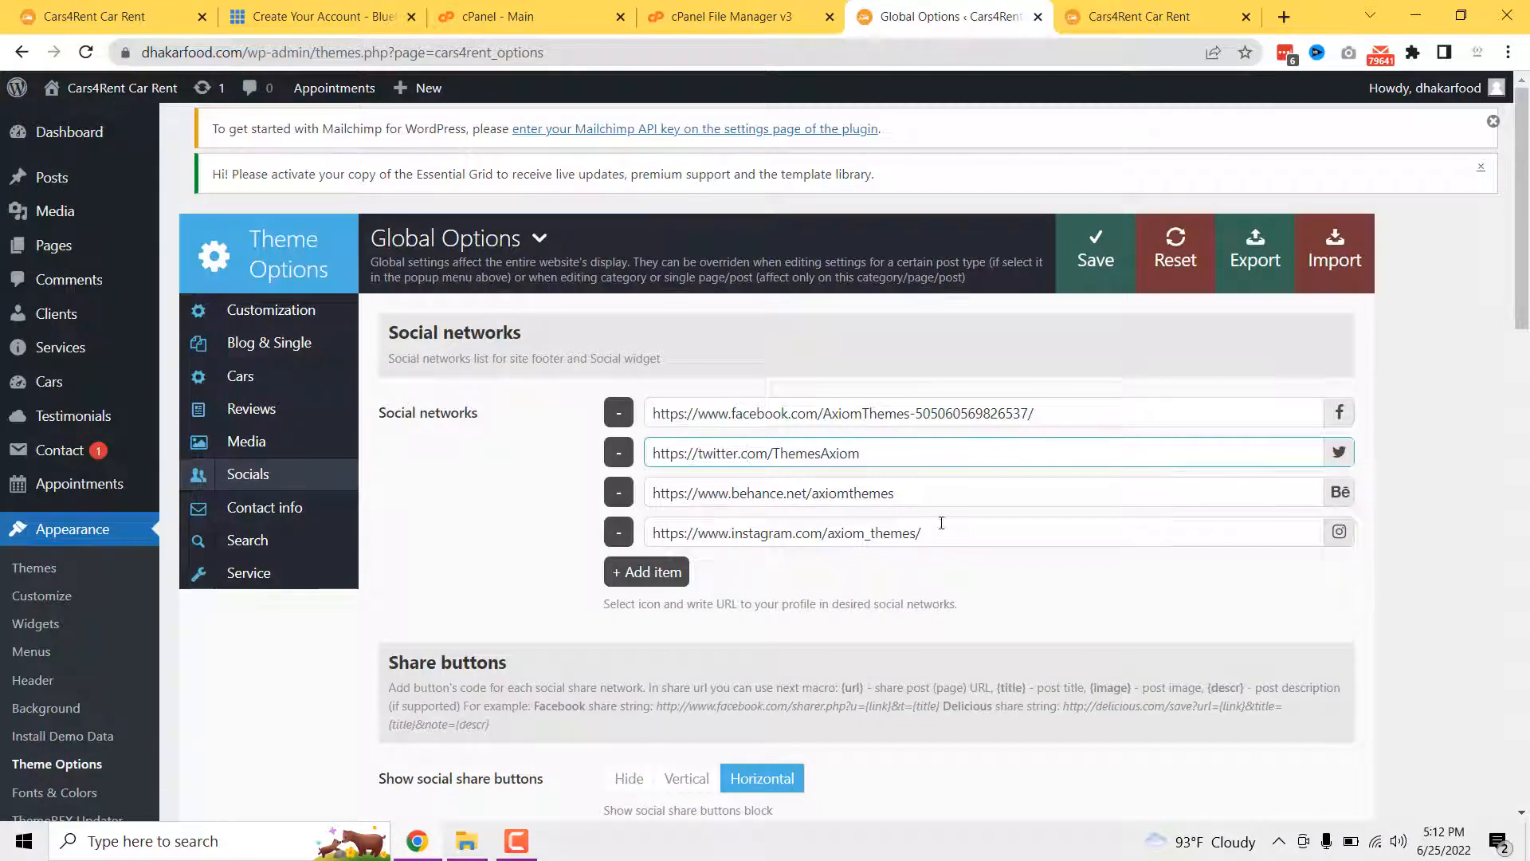
scroll(984, 542, down, 2)
scroll(976, 542, down, 2)
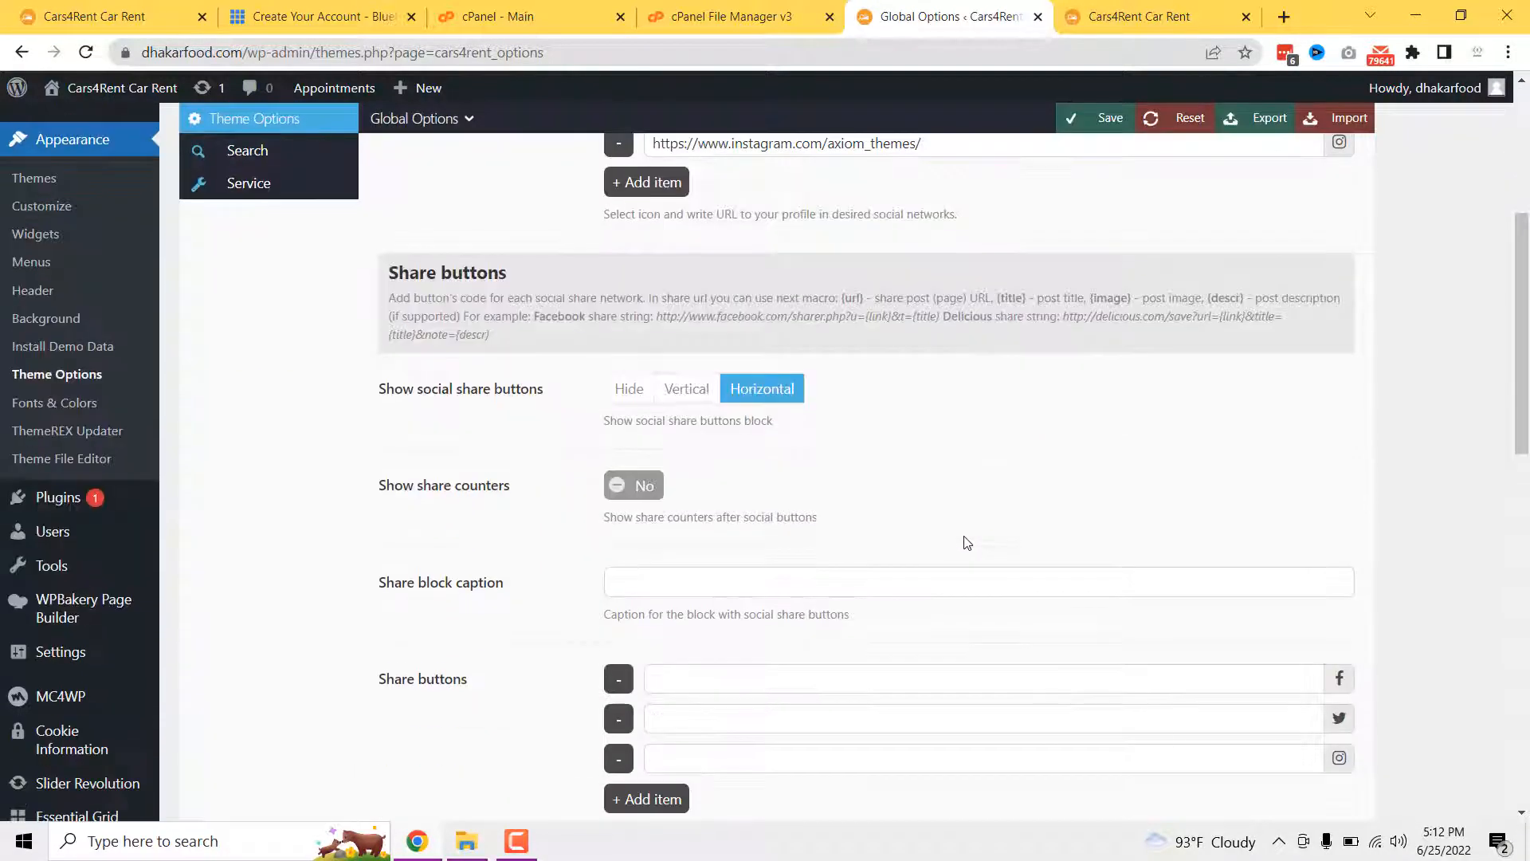
scroll(964, 539, up, 3)
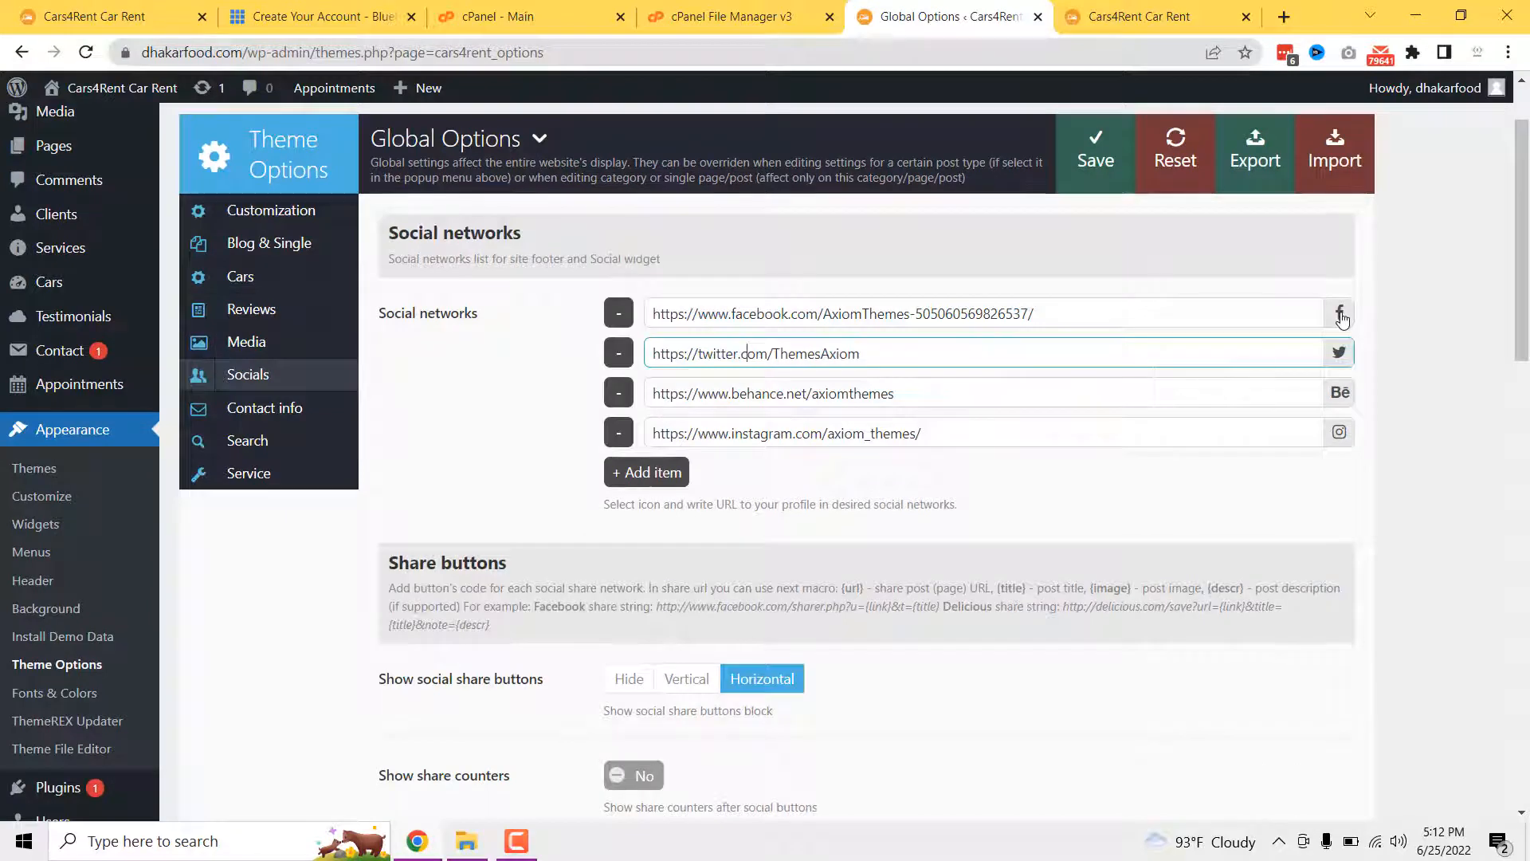
click(668, 473)
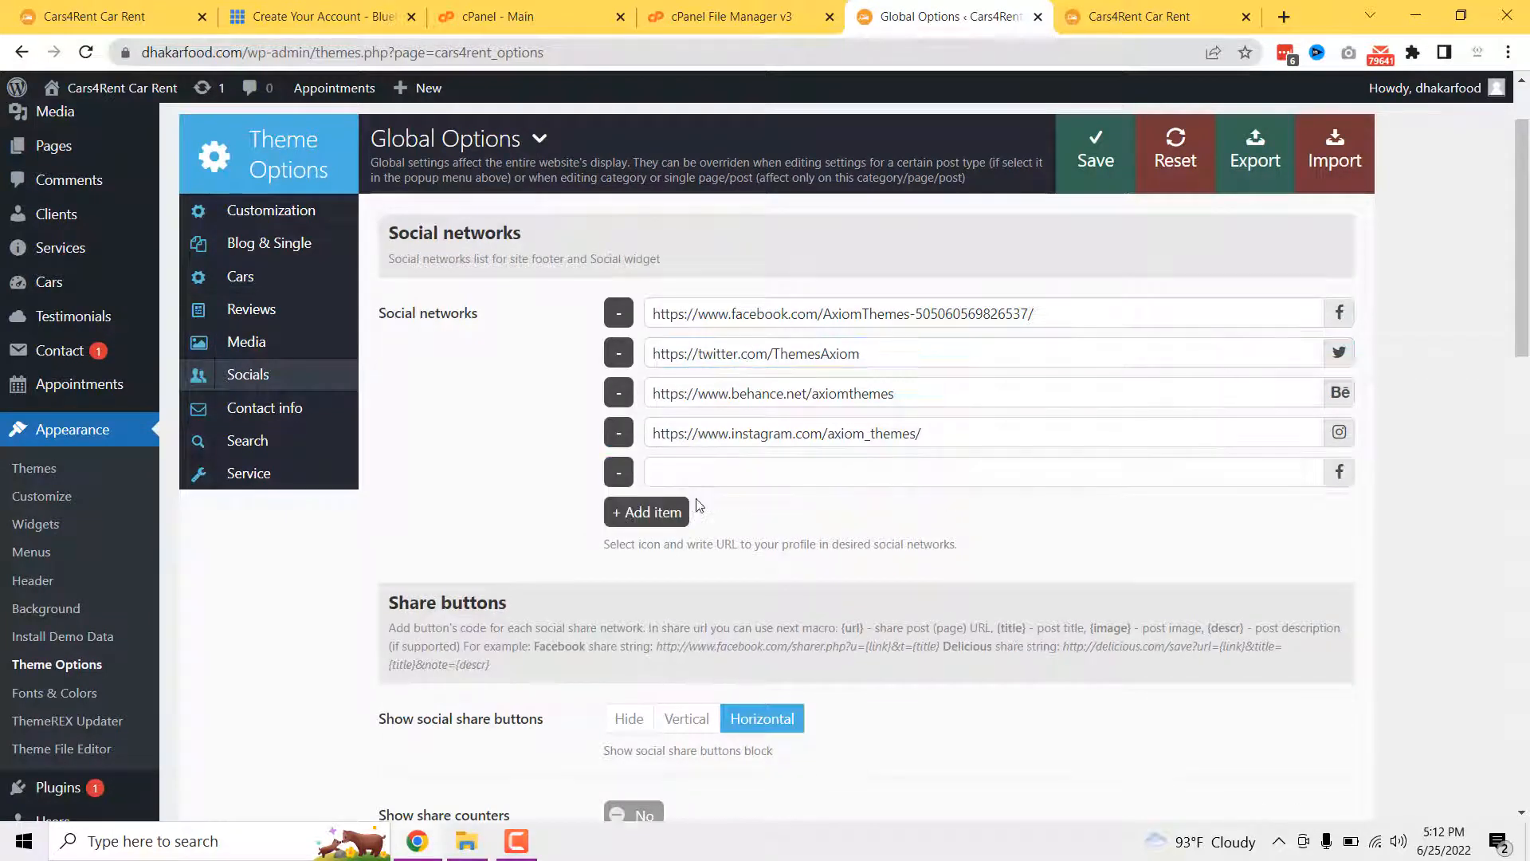
click(1338, 475)
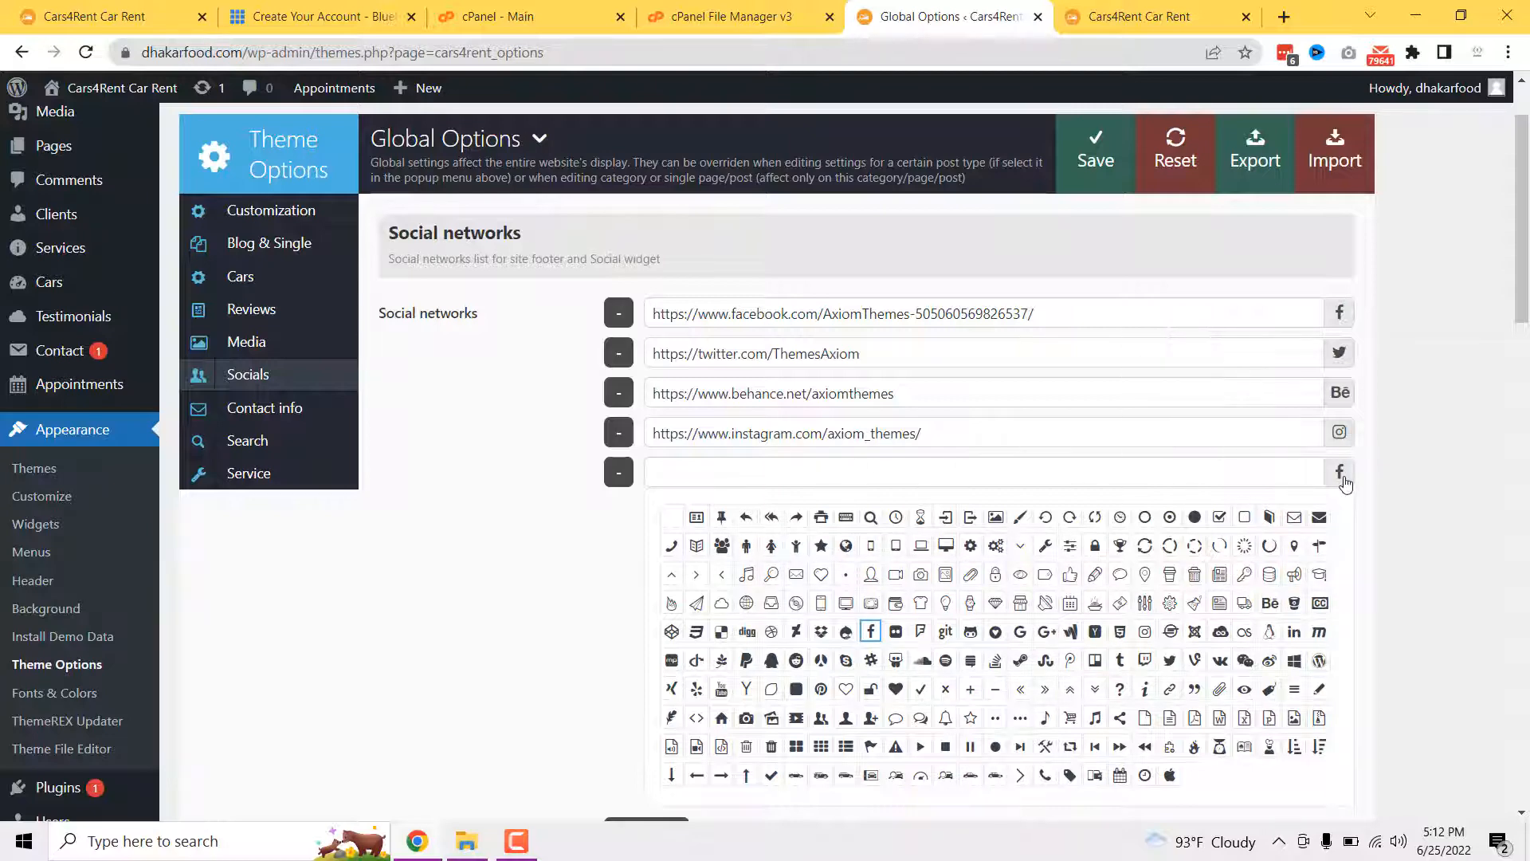
click(1021, 472)
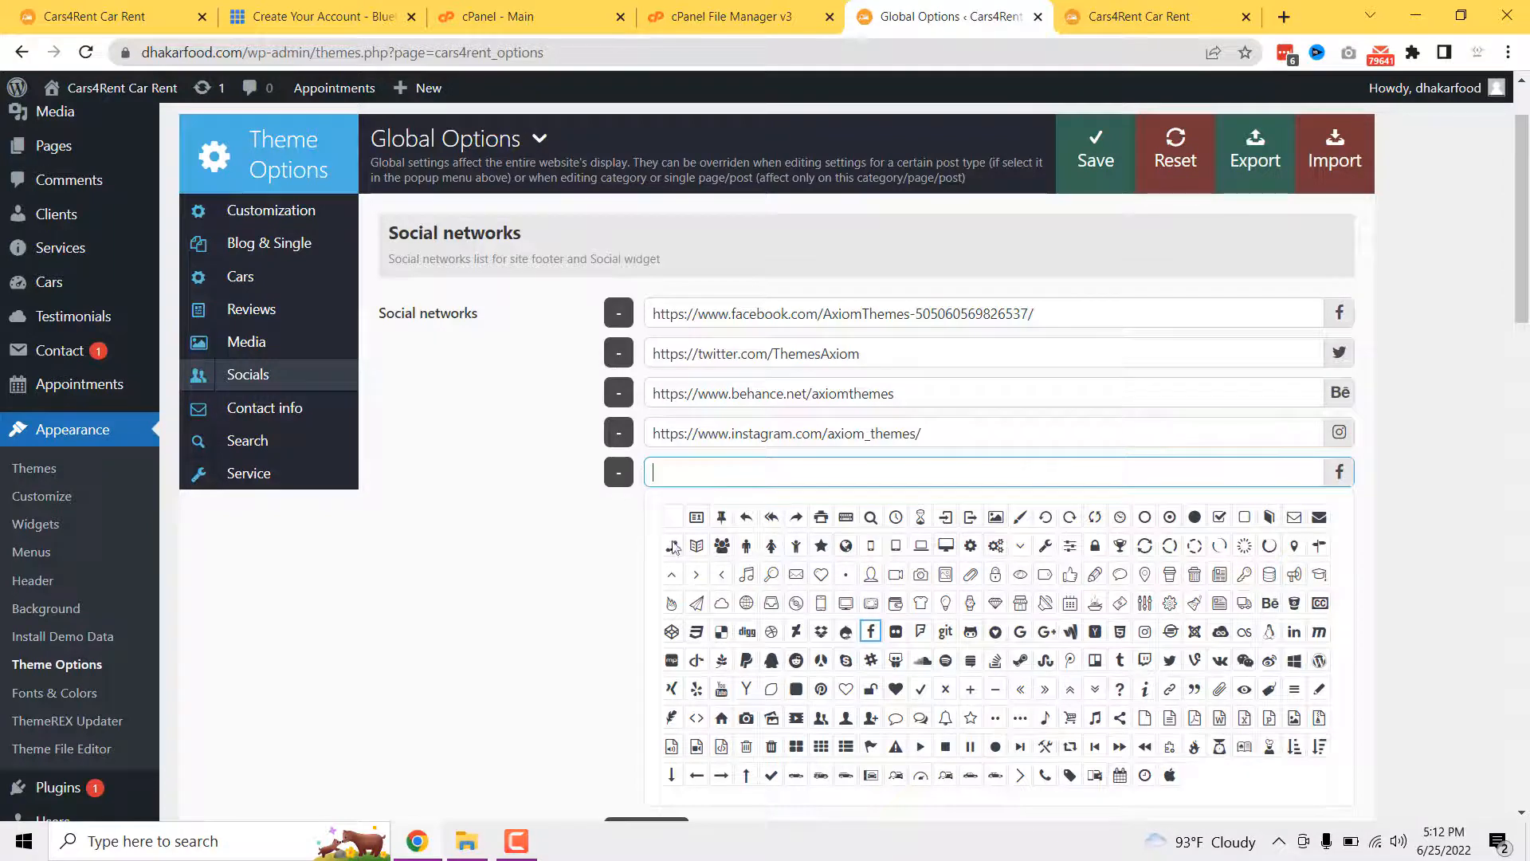
click(619, 473)
scroll(916, 528, down, 4)
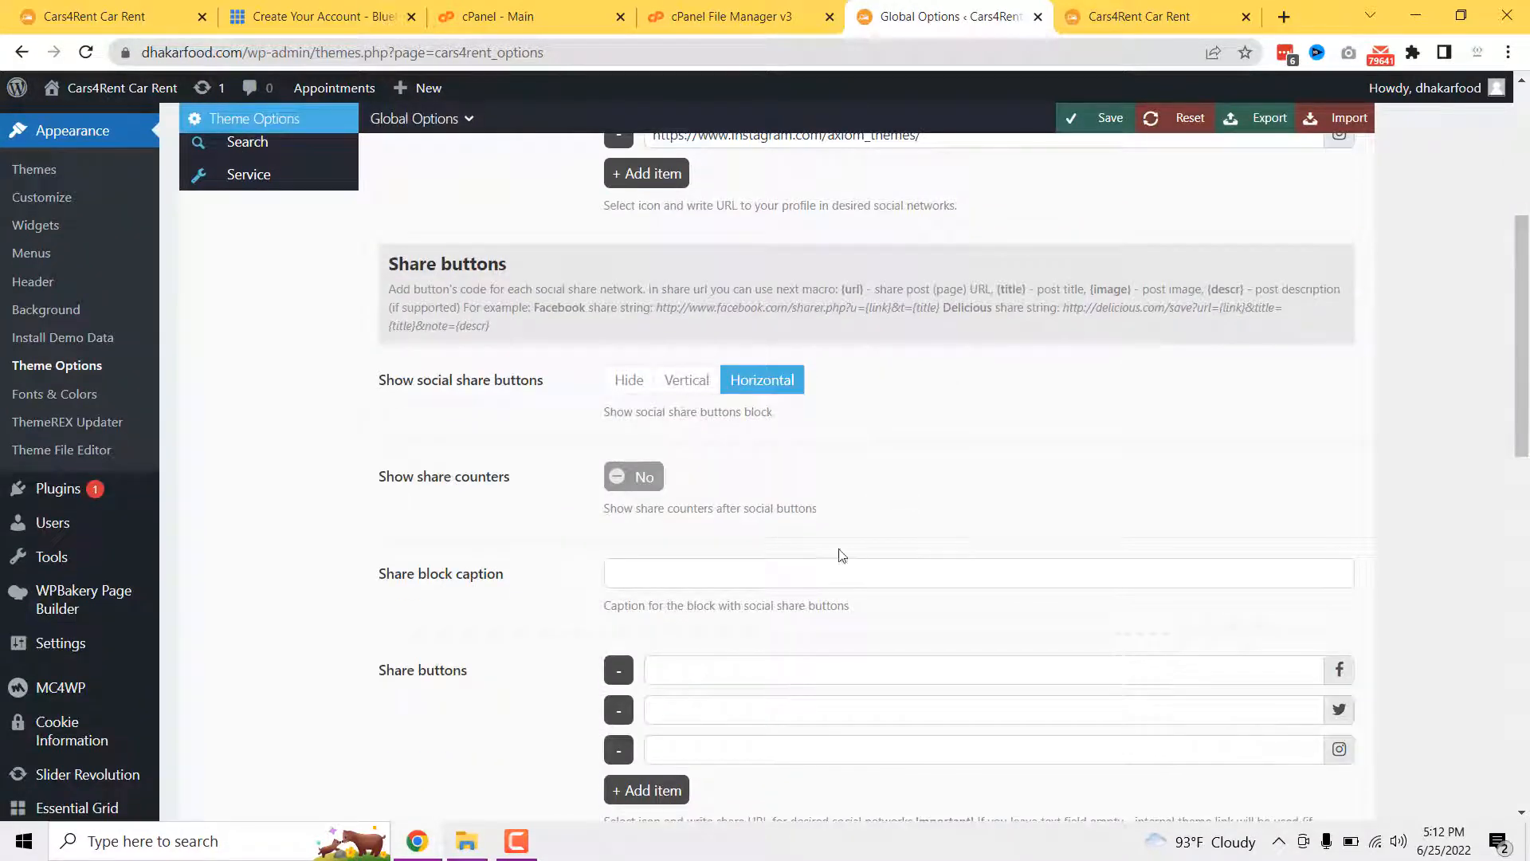
scroll(825, 566, down, 1)
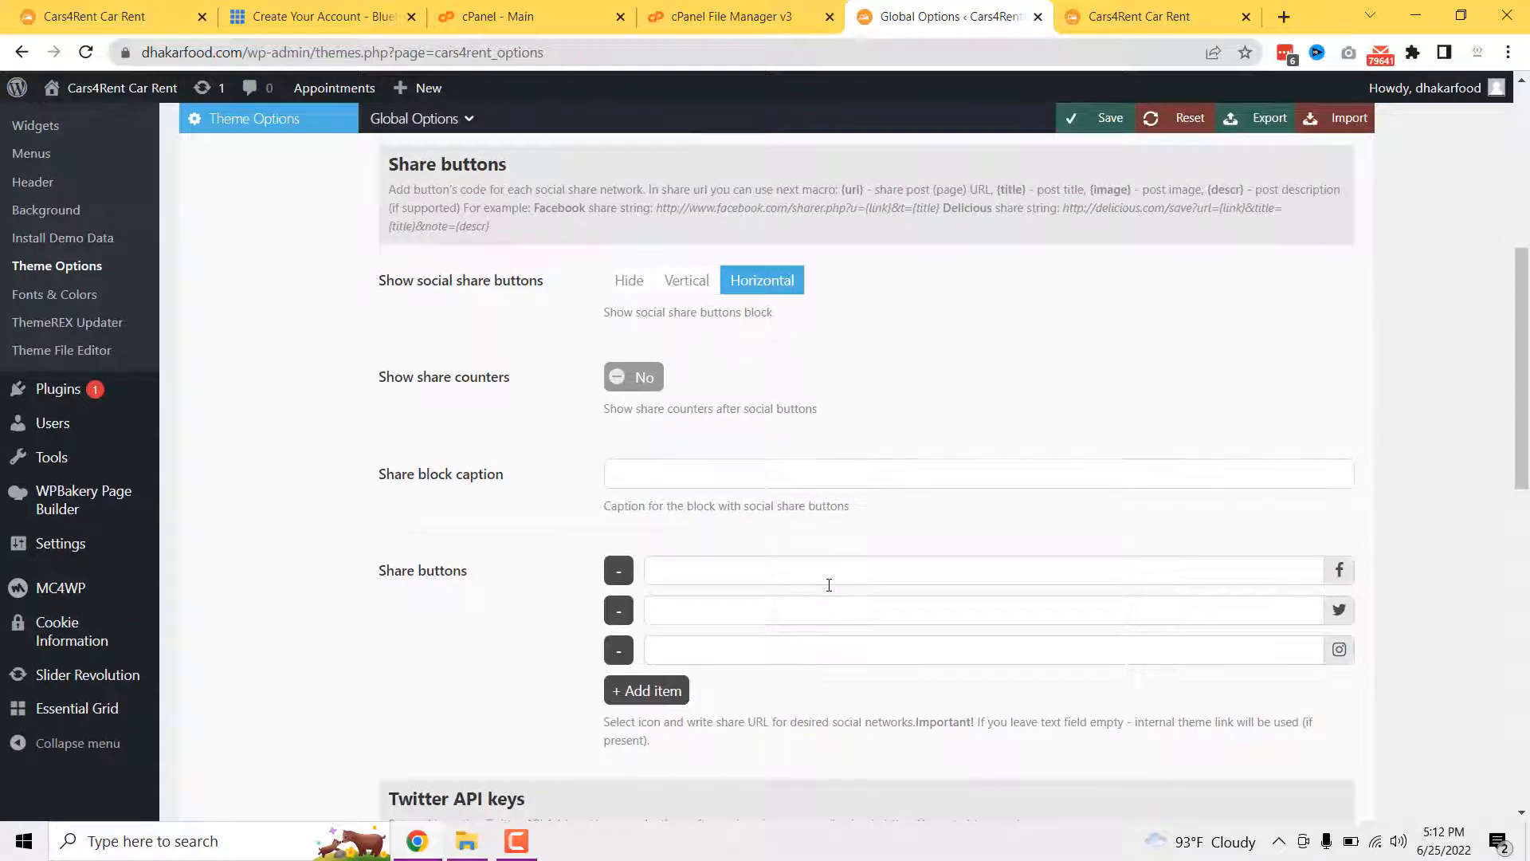
scroll(829, 585, down, 4)
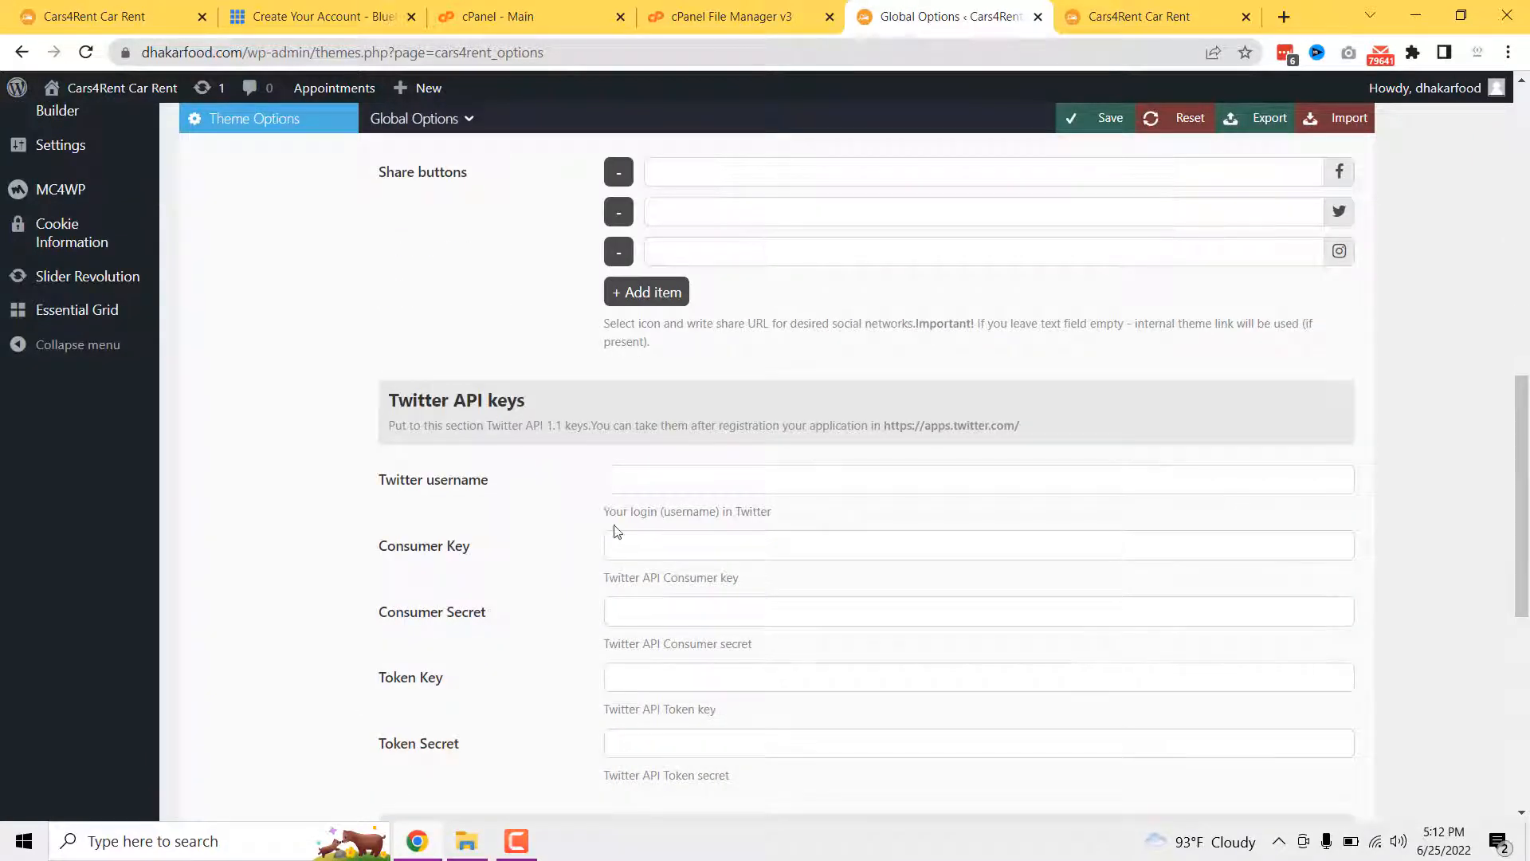
scroll(616, 530, down, 6)
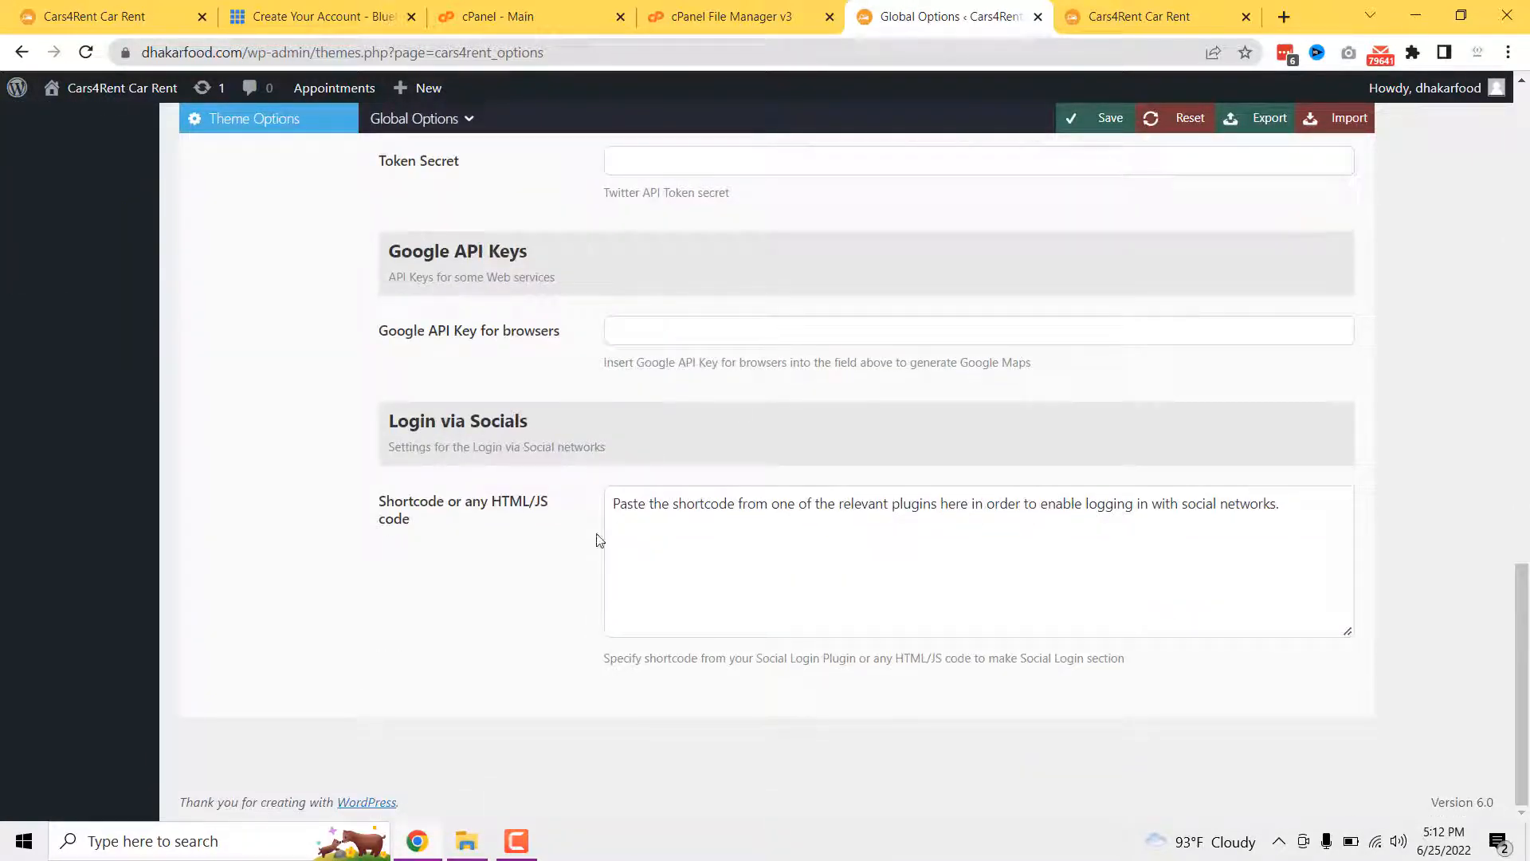
scroll(701, 599, up, 15)
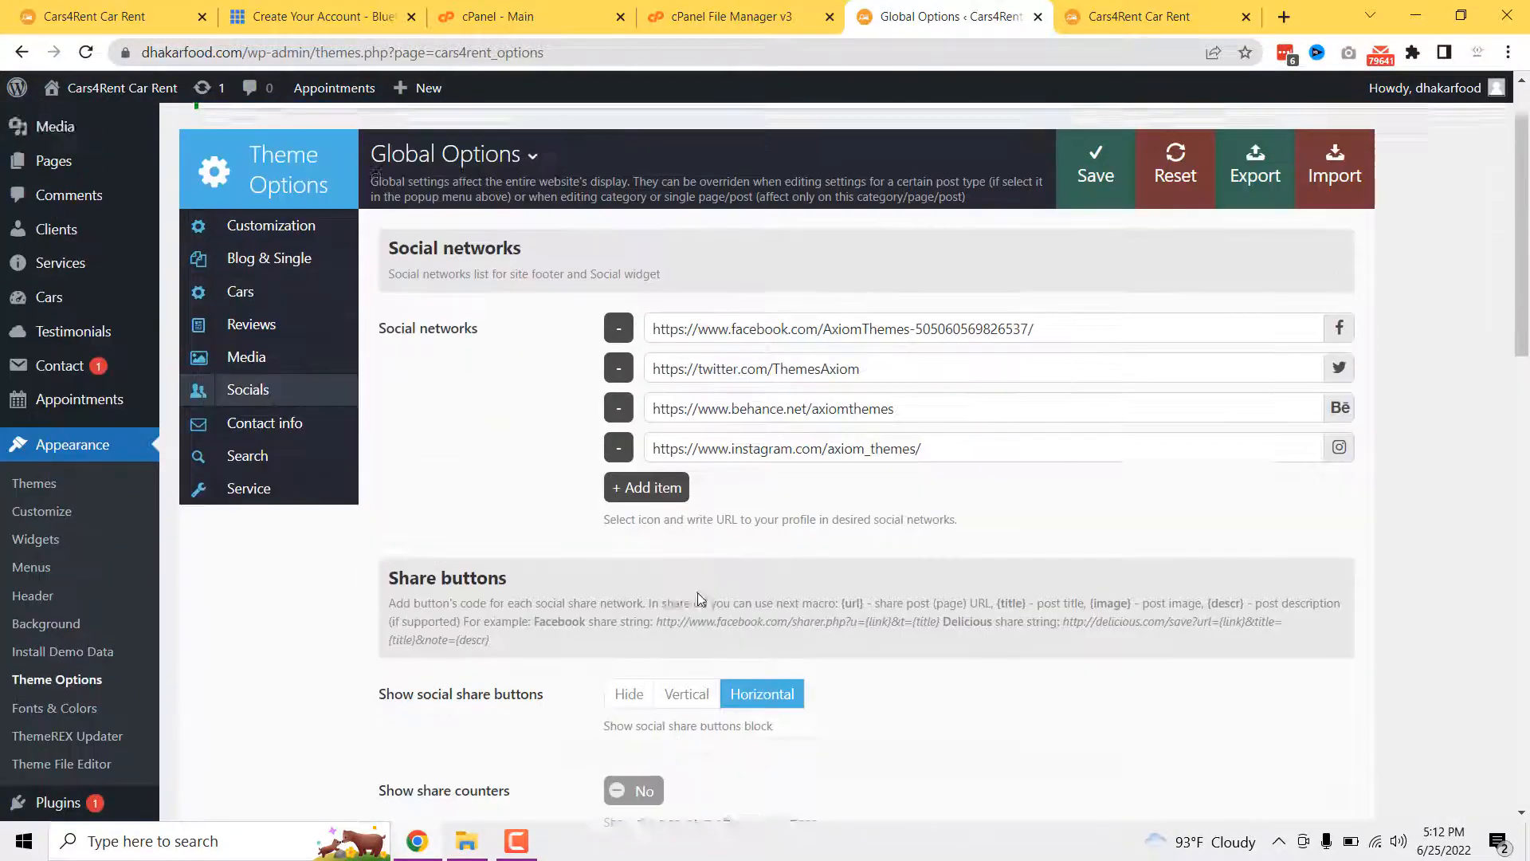
scroll(699, 600, up, 1)
- Check the live site's footer text, logo and copyright line against the Socials links
key(ctrl+Tab)
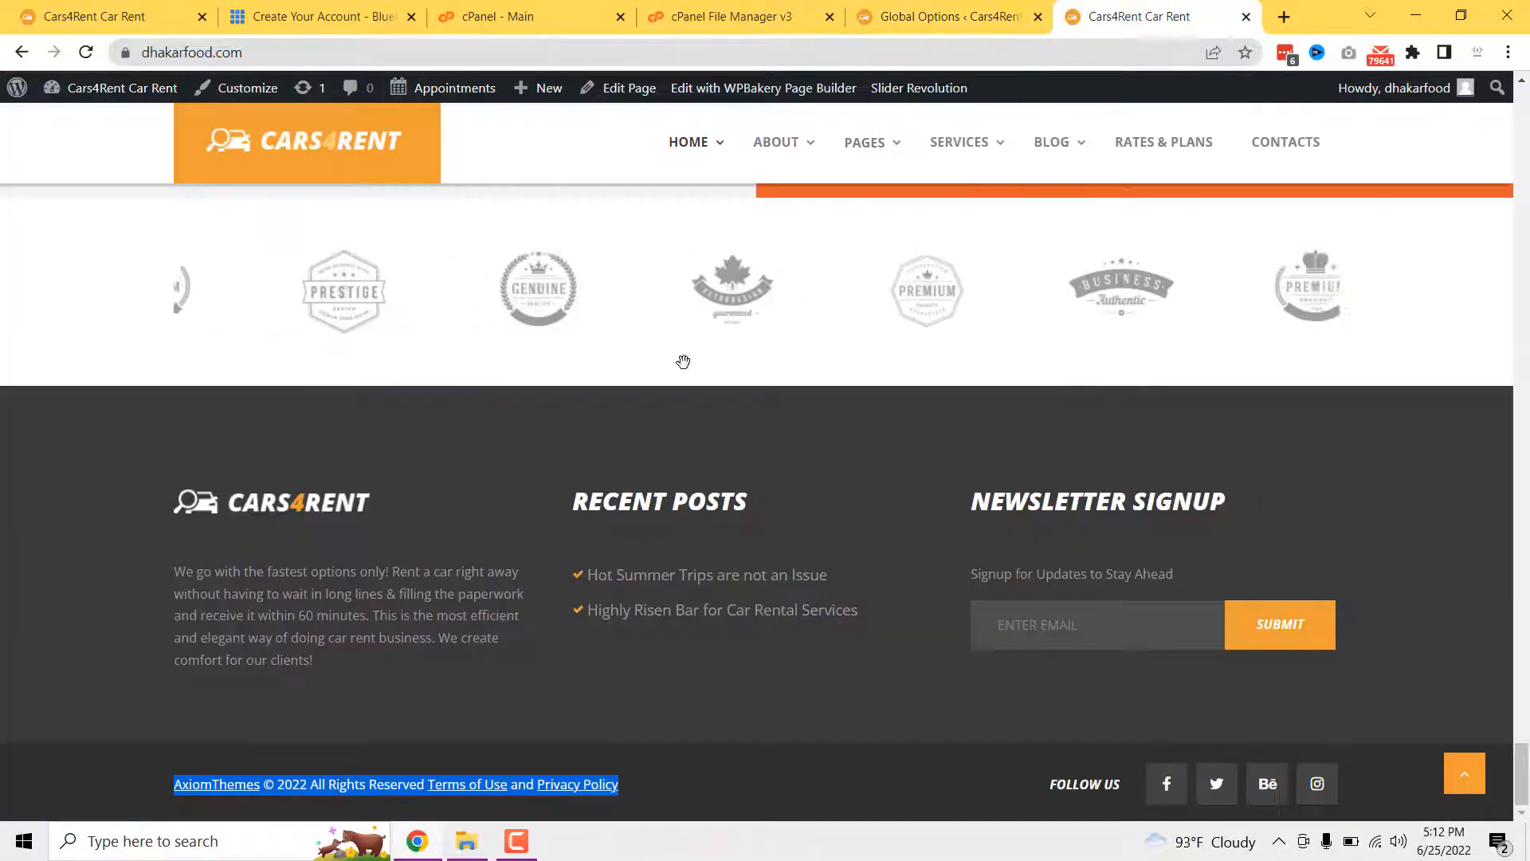
scroll(683, 362, up, 20)
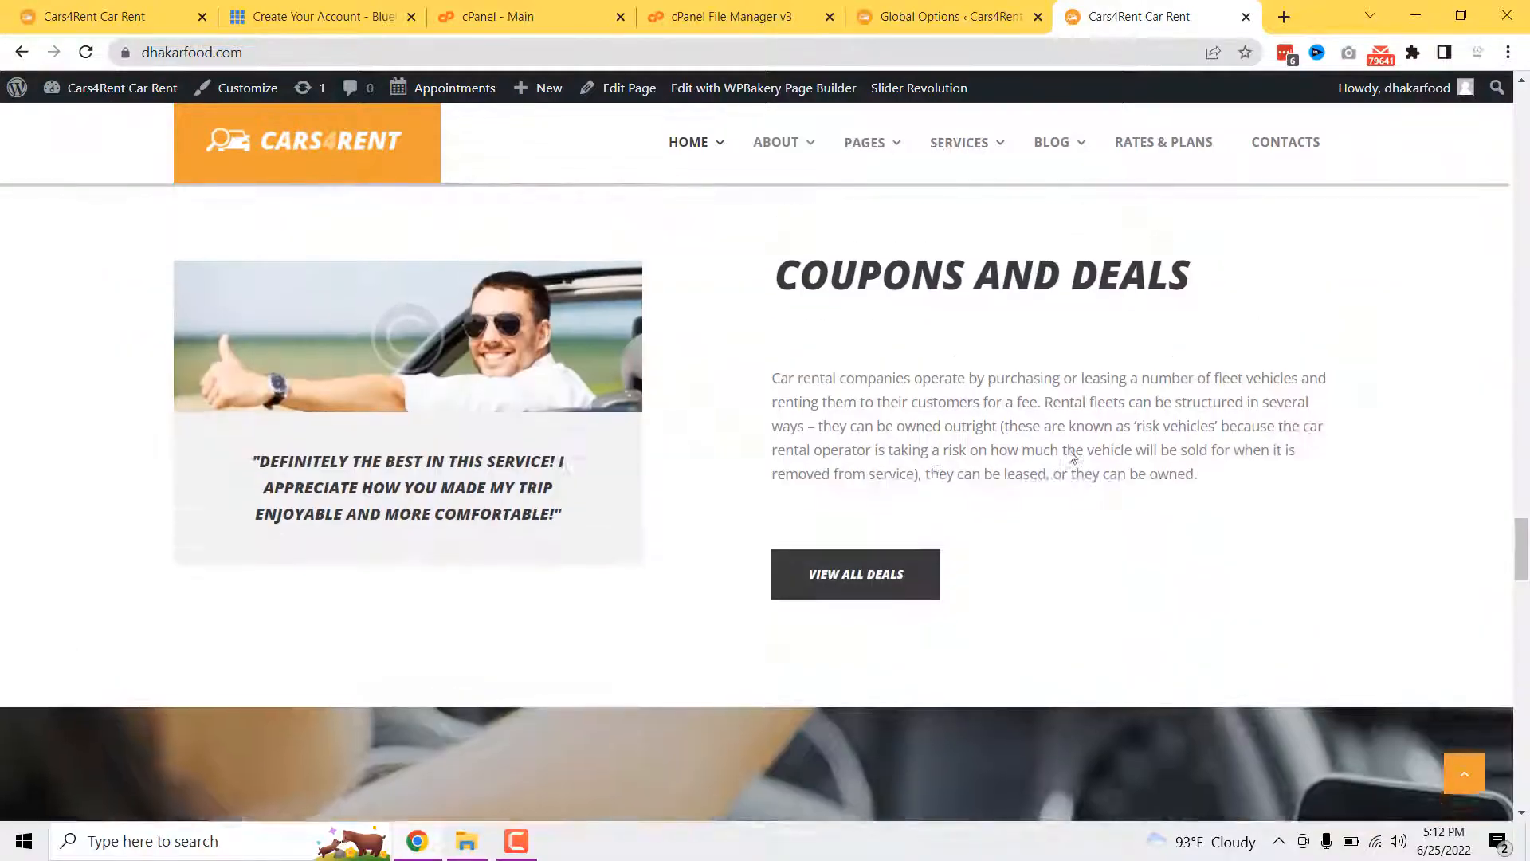
scroll(1072, 456, up, 6)
drag(1521, 514, 1508, 811)
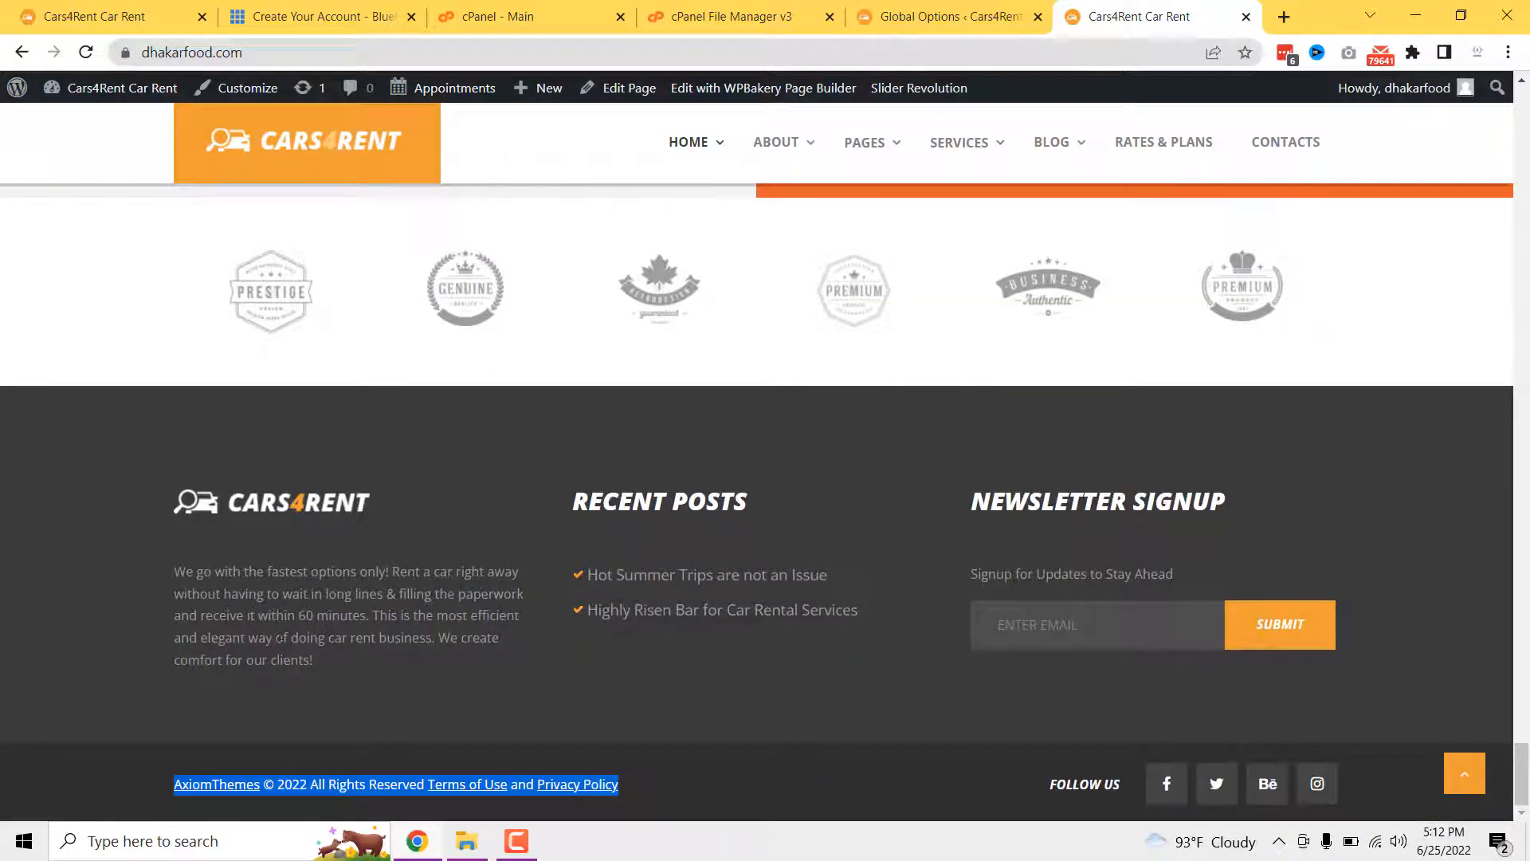
click(654, 703)
drag(925, 645, 202, 472)
click(307, 427)
- Return to the Socials settings and head to Appearance > Widgets
click(972, 11)
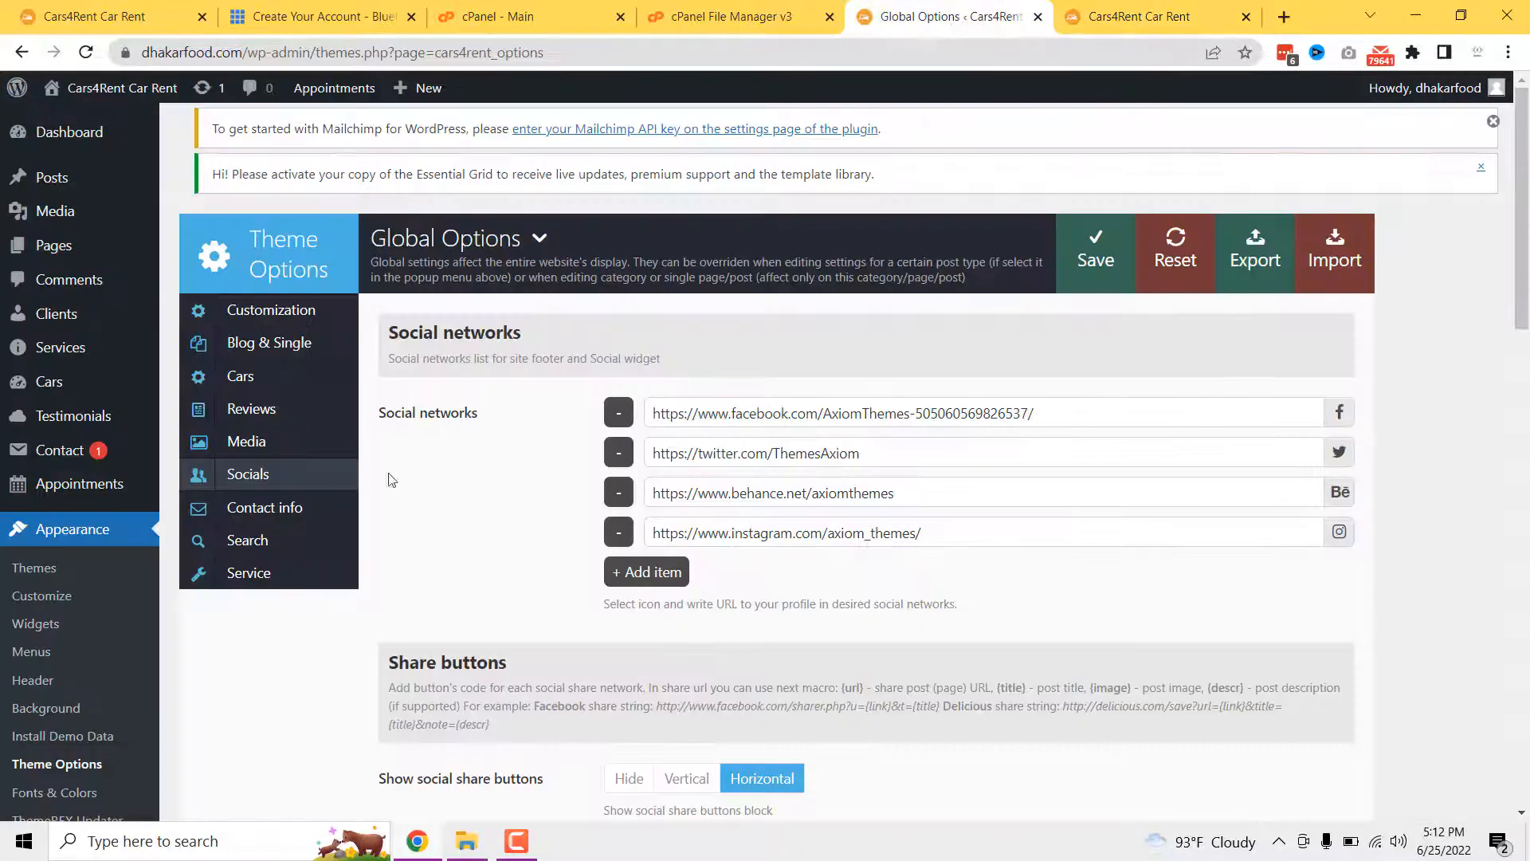
scroll(80, 627, down, 1)
scroll(79, 627, down, 2)
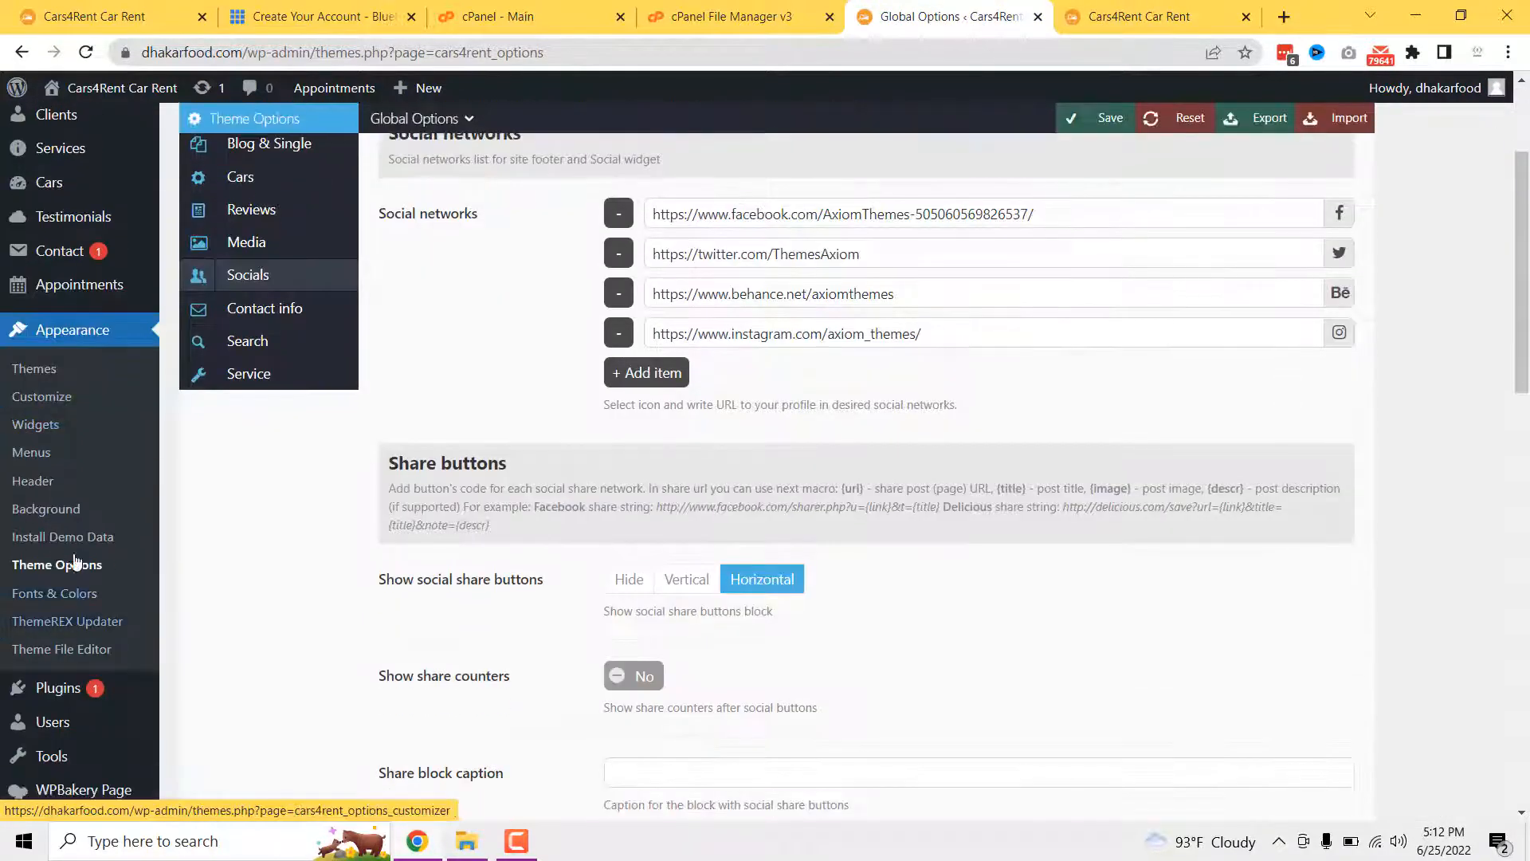
click(44, 425)
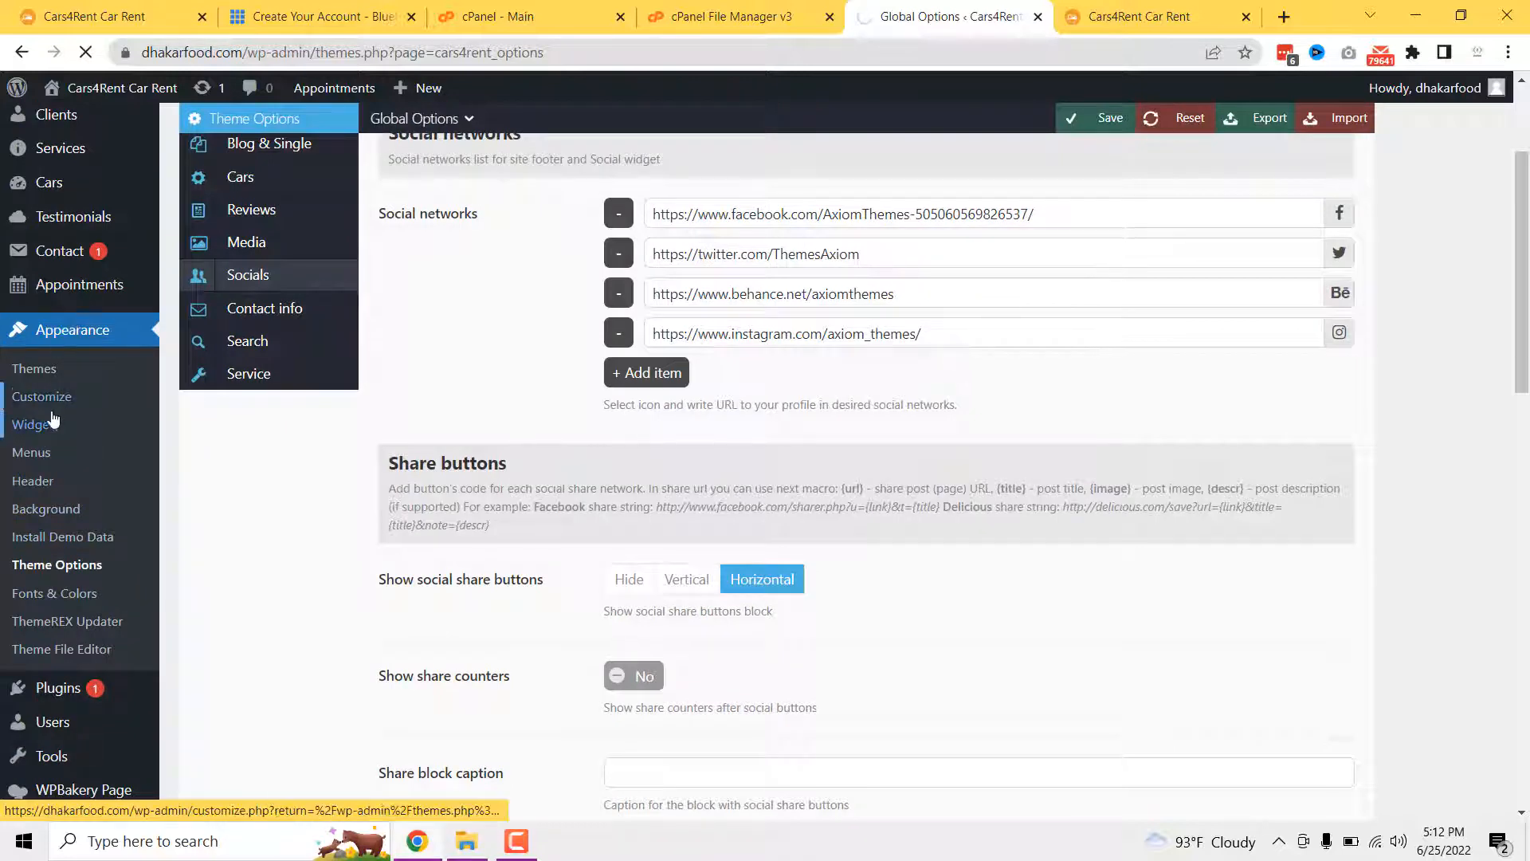
- Load Widgets showing Main Sidebar's Categories and Search, and open Plugins > Add New in a background tab
click(42, 428)
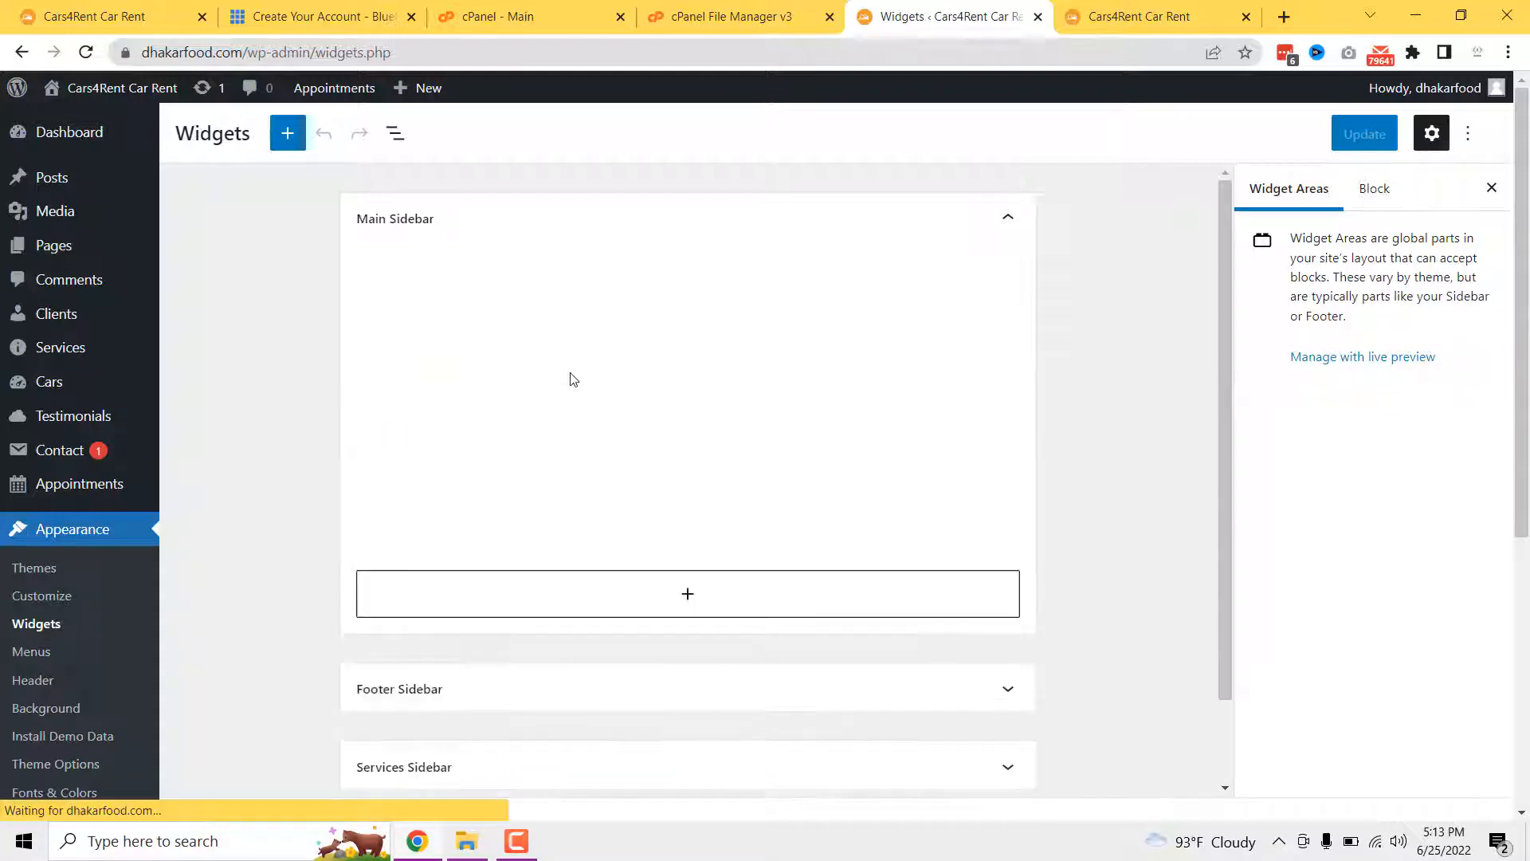
scroll(87, 604, down, 3)
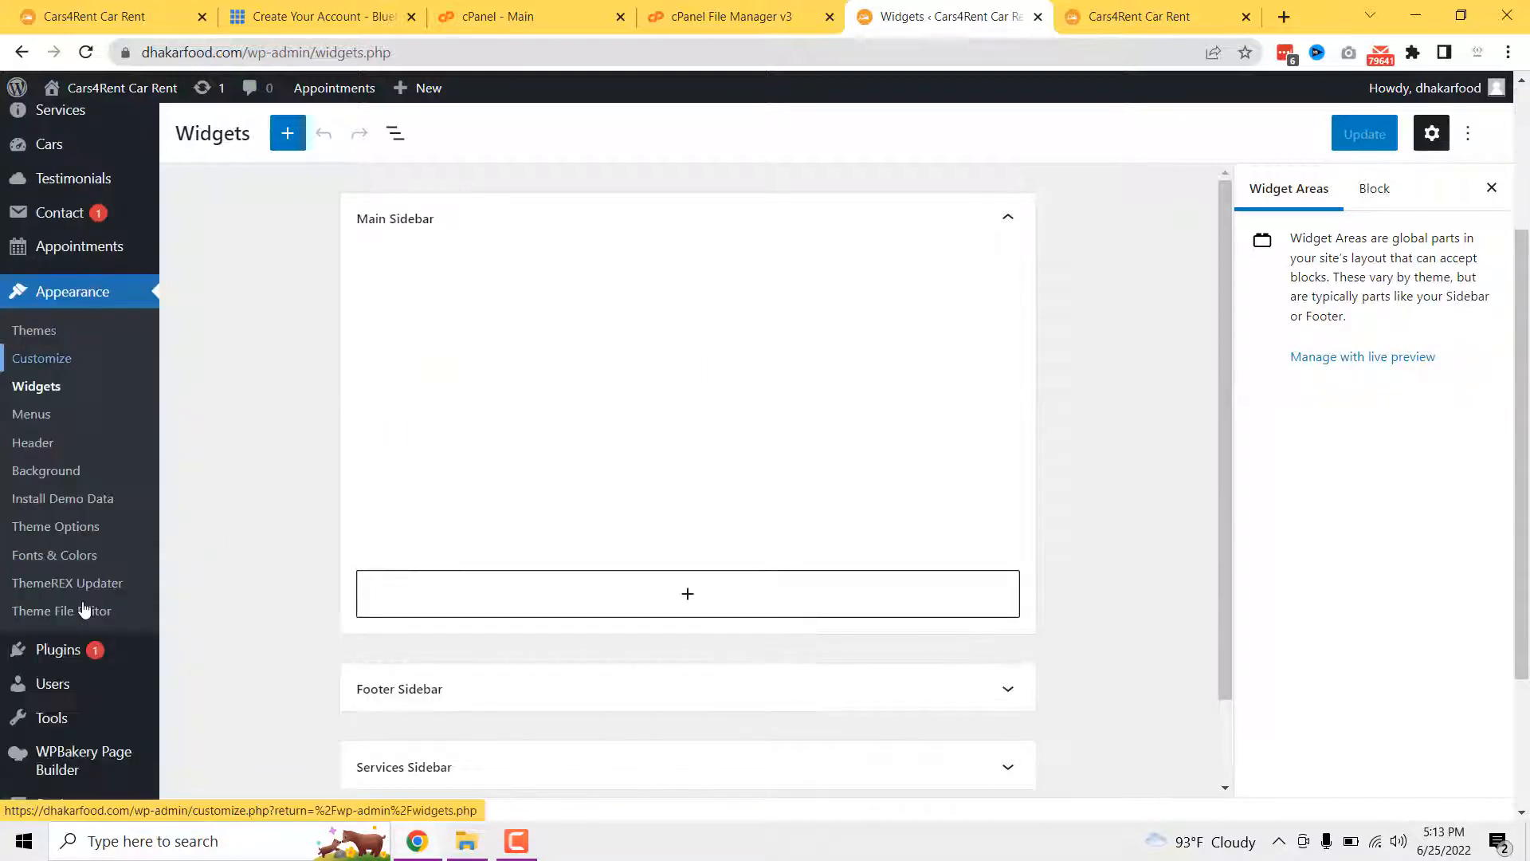
scroll(84, 610, down, 3)
mouse_move(54, 447)
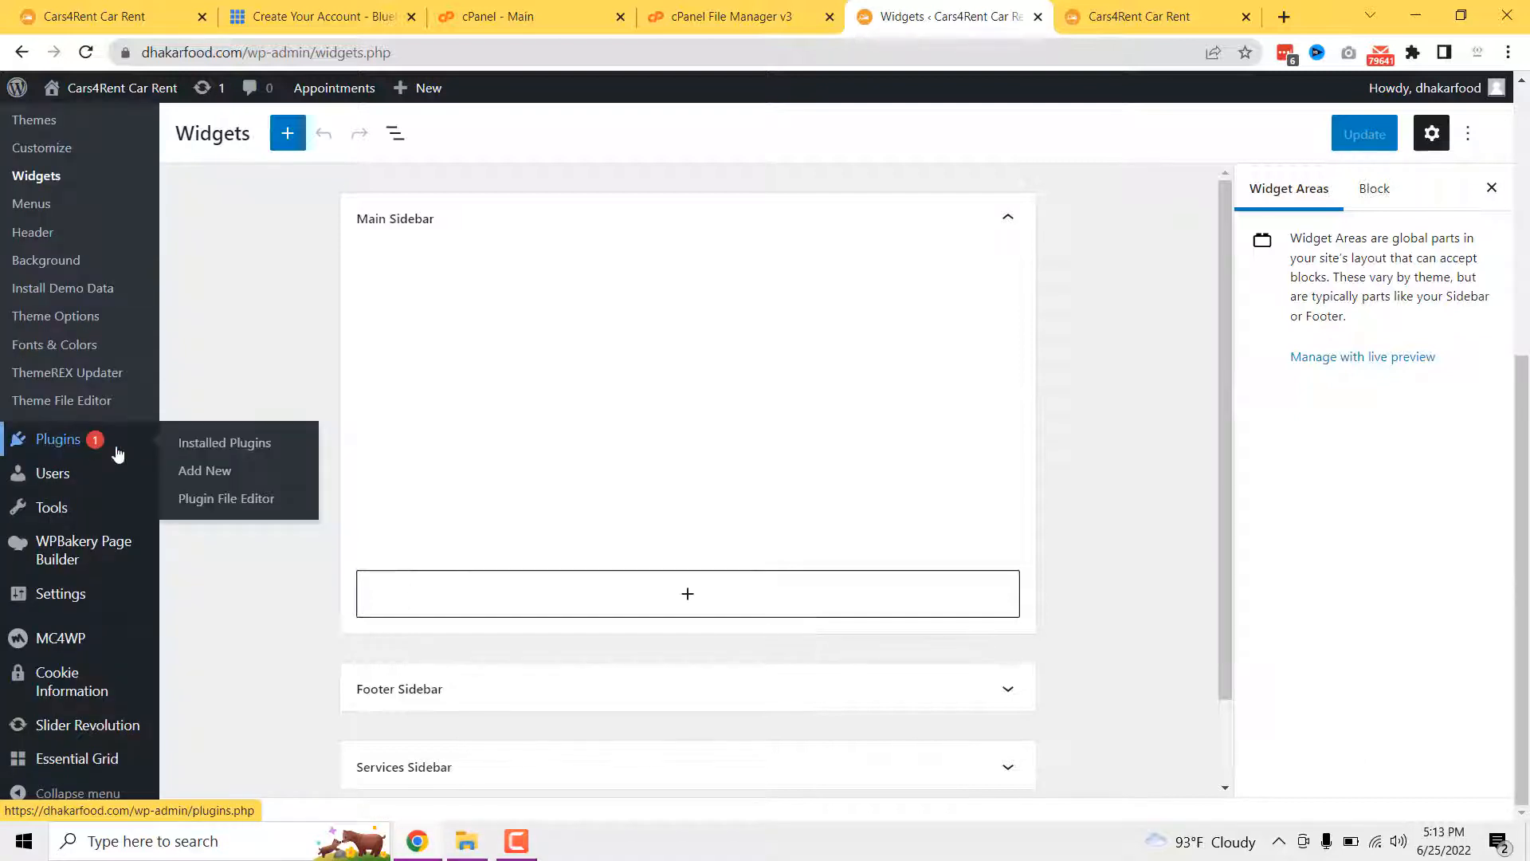
middle_click(214, 478)
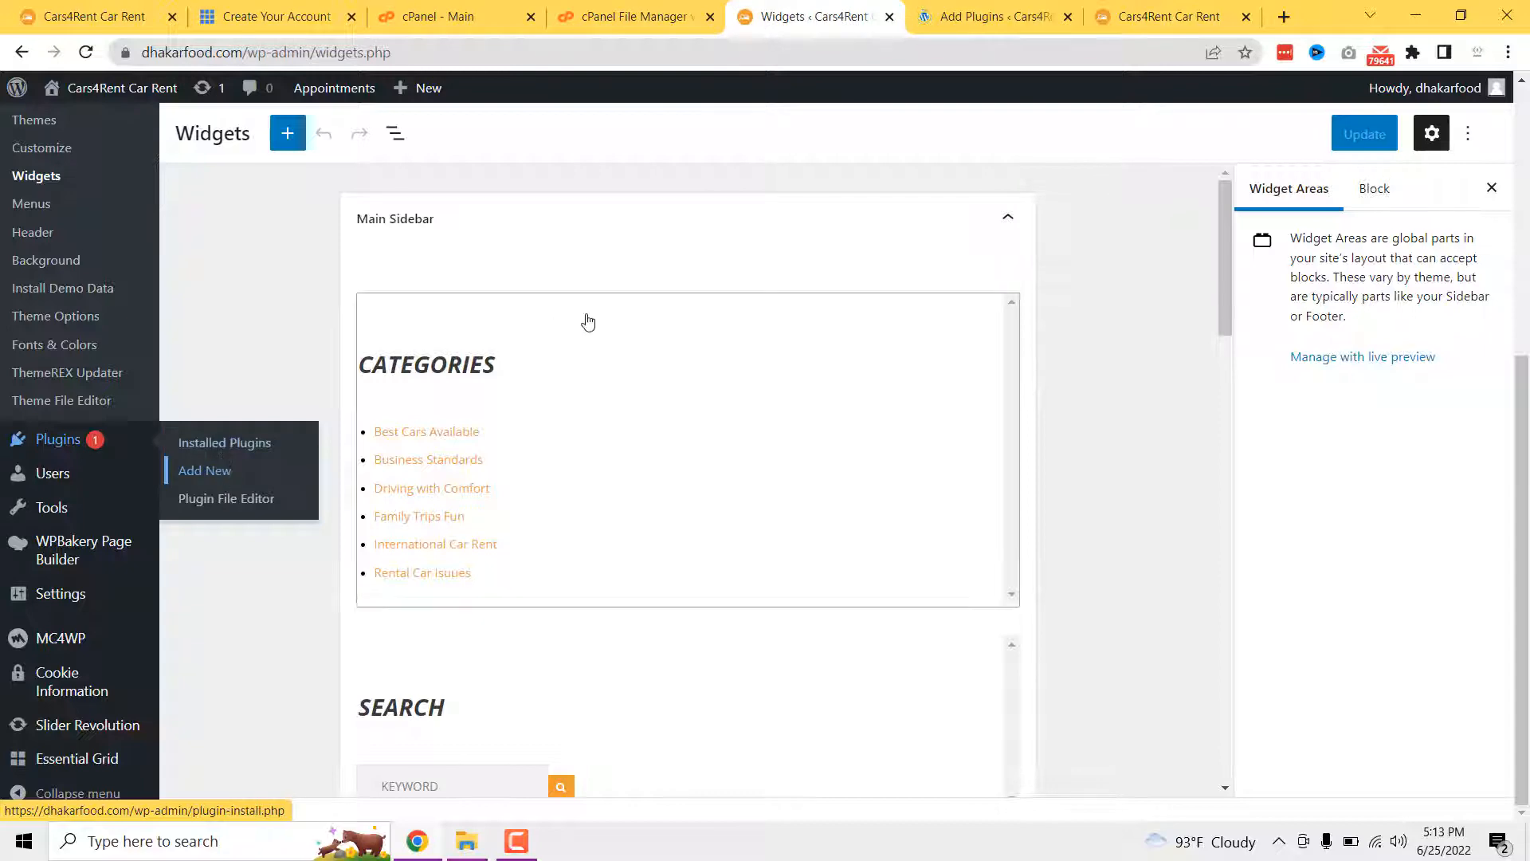
- Install and activate the Classic Widgets plugin, then close the plugins tab
click(953, 26)
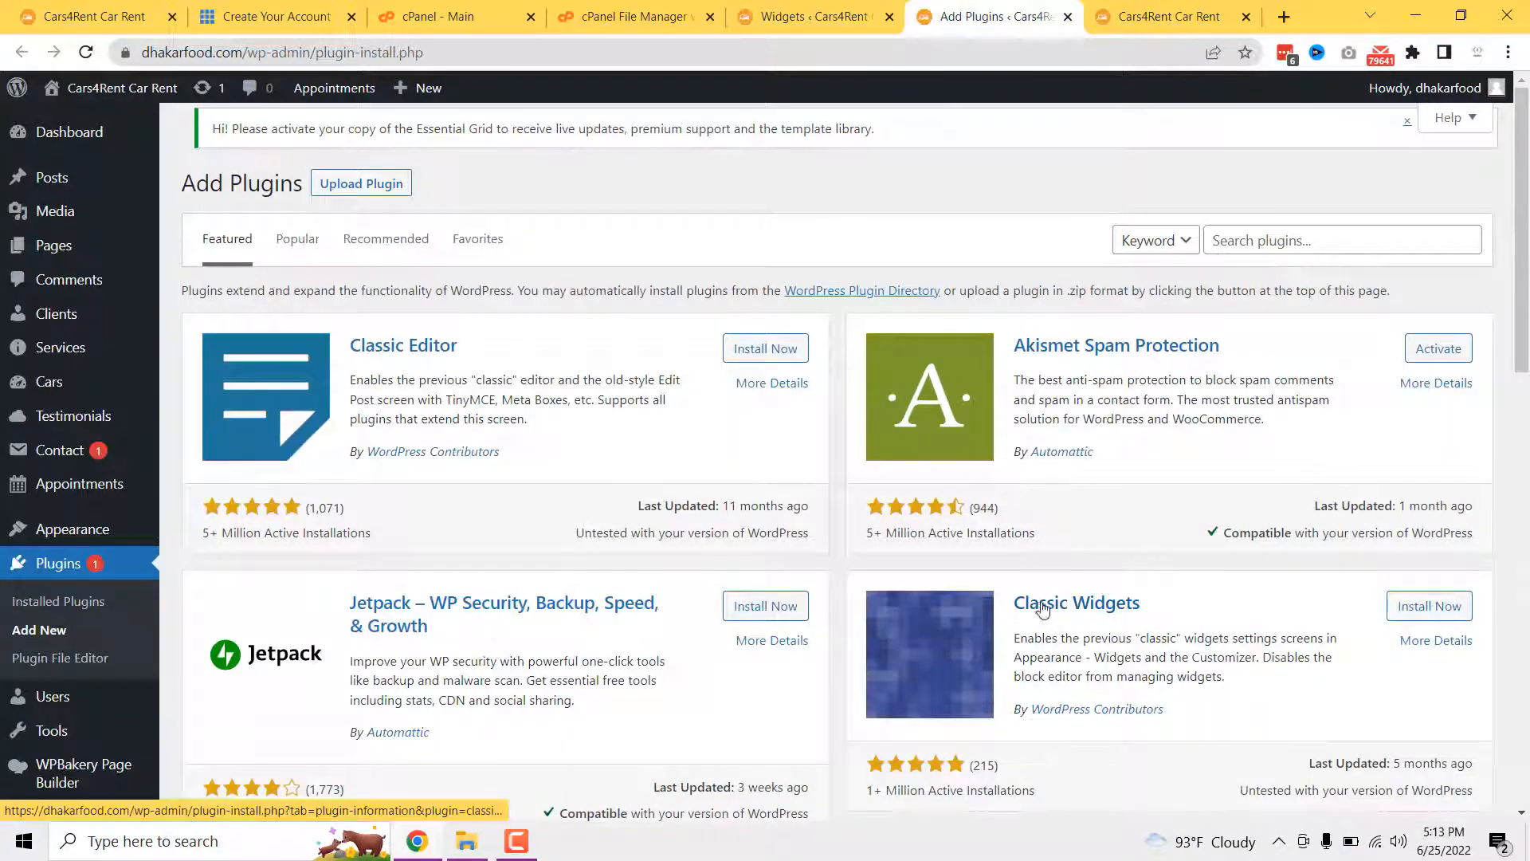
click(1426, 610)
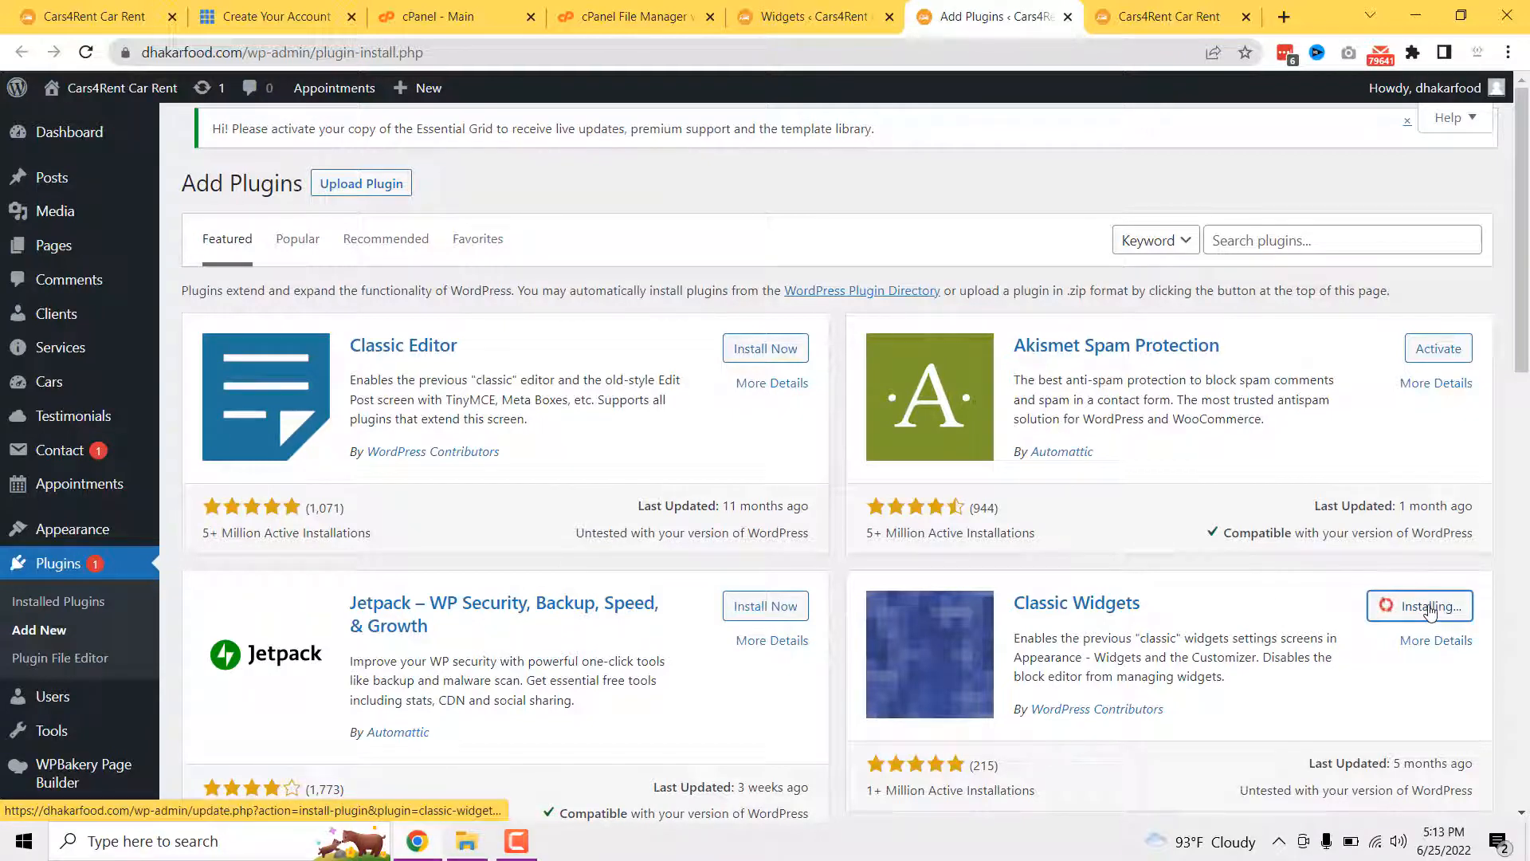
click(1431, 608)
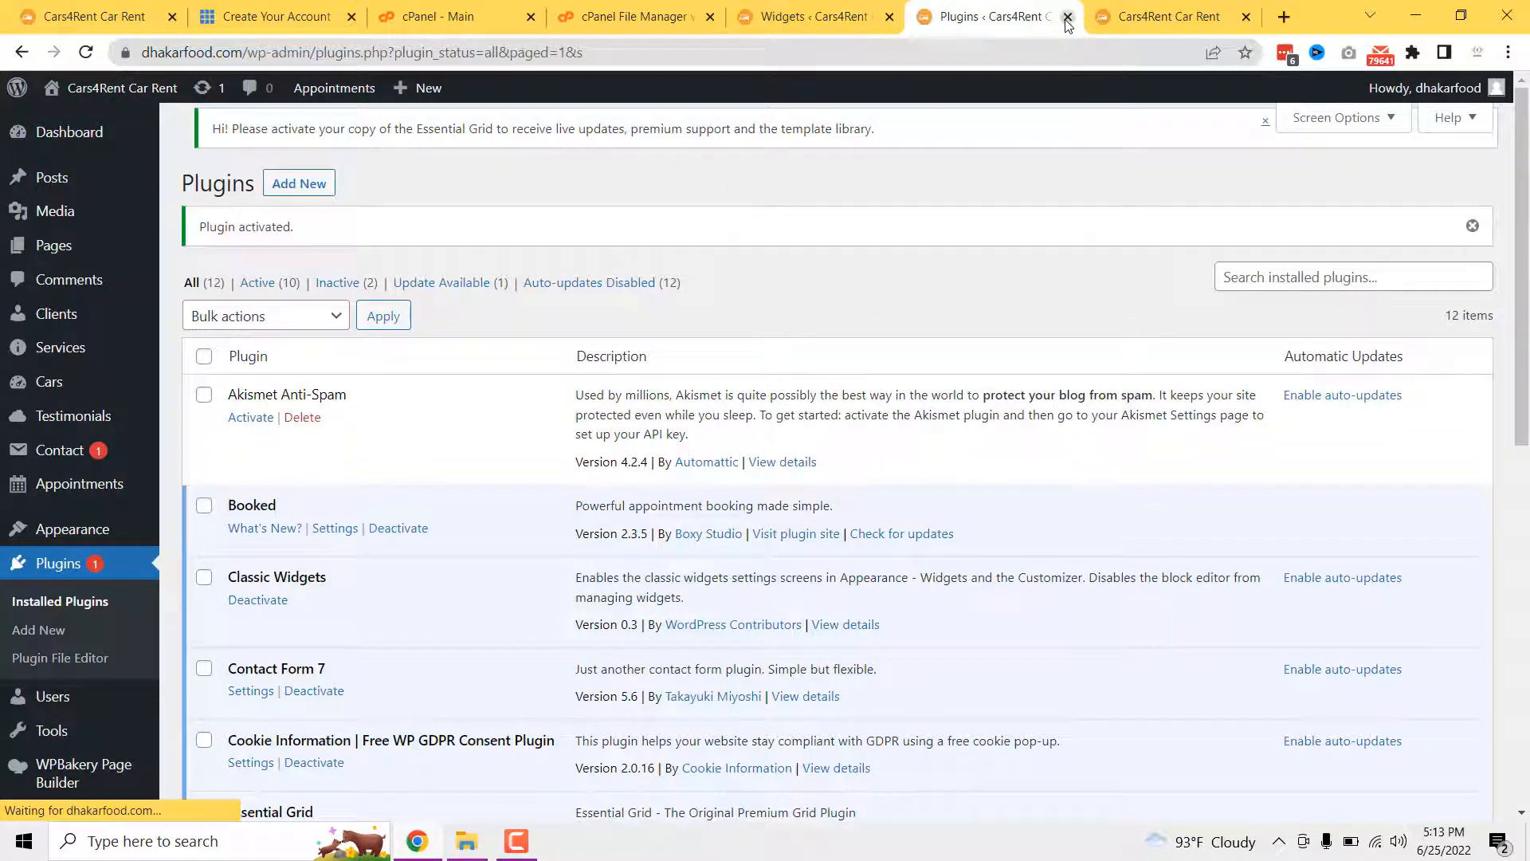
click(1068, 16)
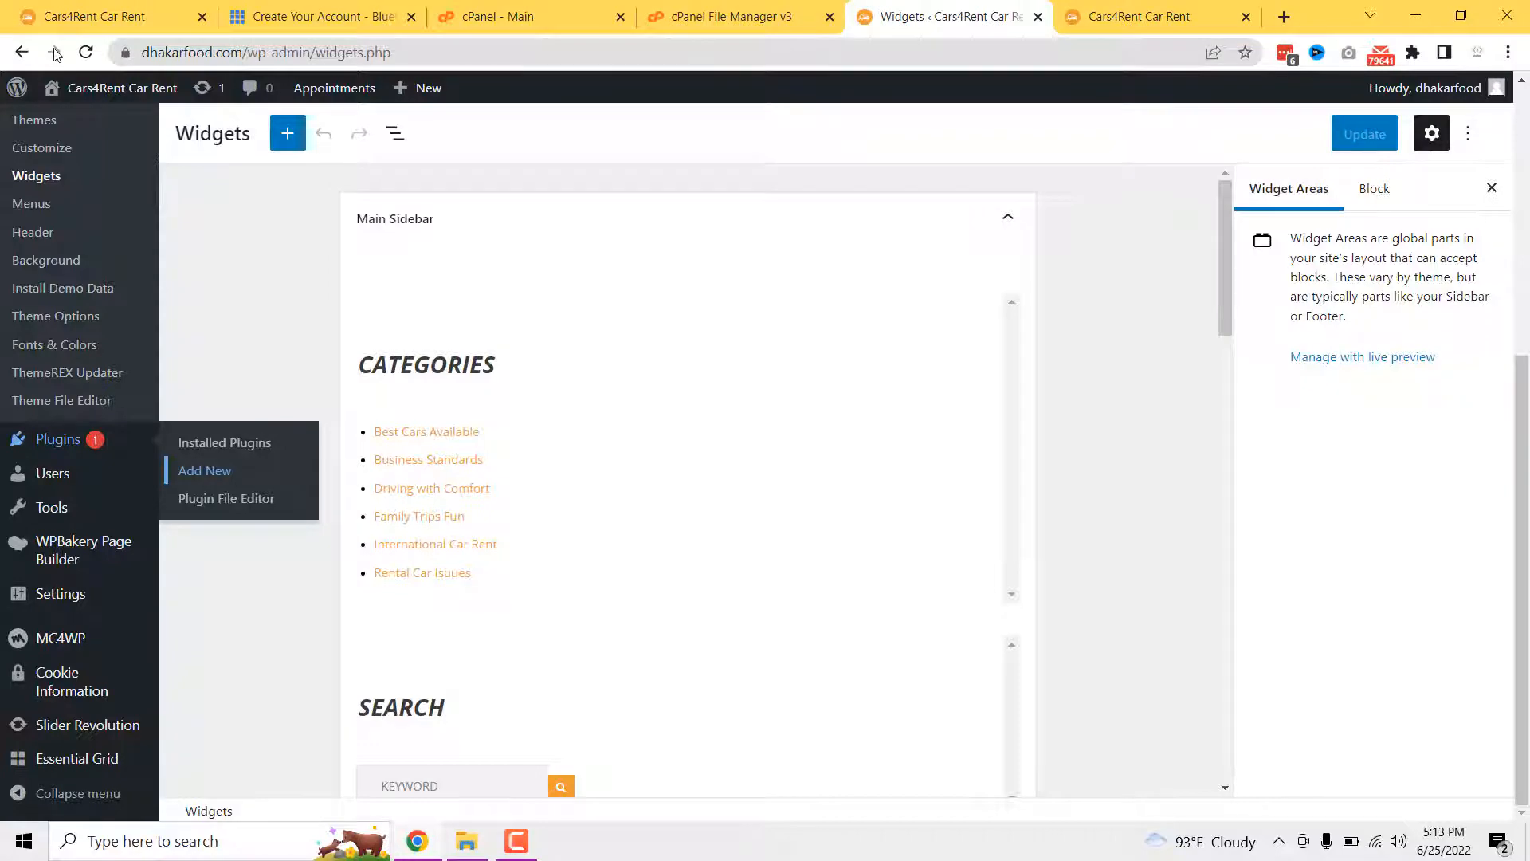
- Reload Widgets in the classic layout and open the Footer Sidebar's logo and social links widget
click(86, 52)
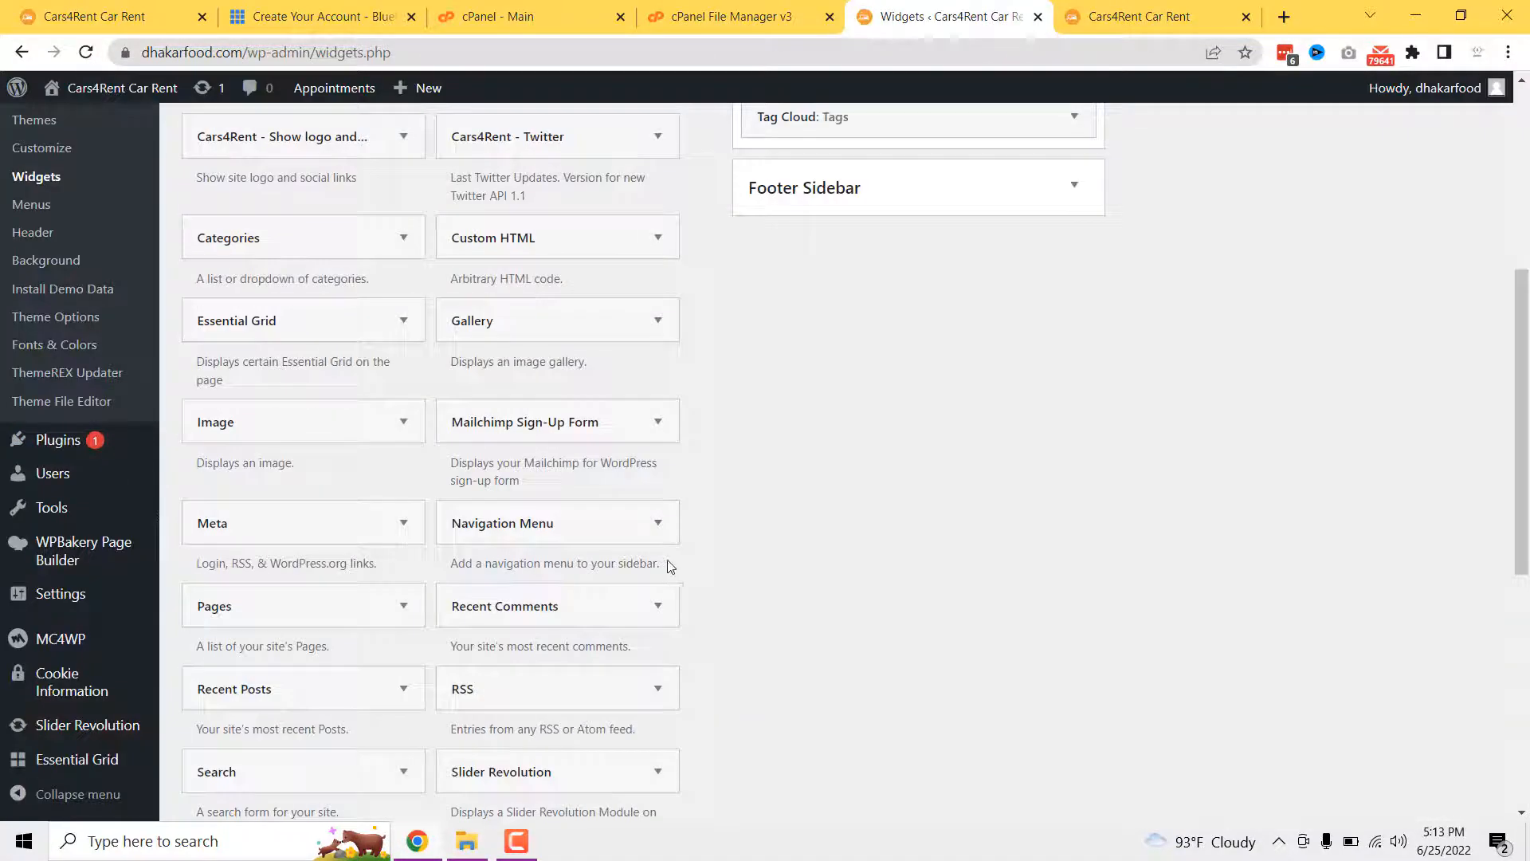
scroll(758, 564, up, 4)
scroll(906, 545, up, 2)
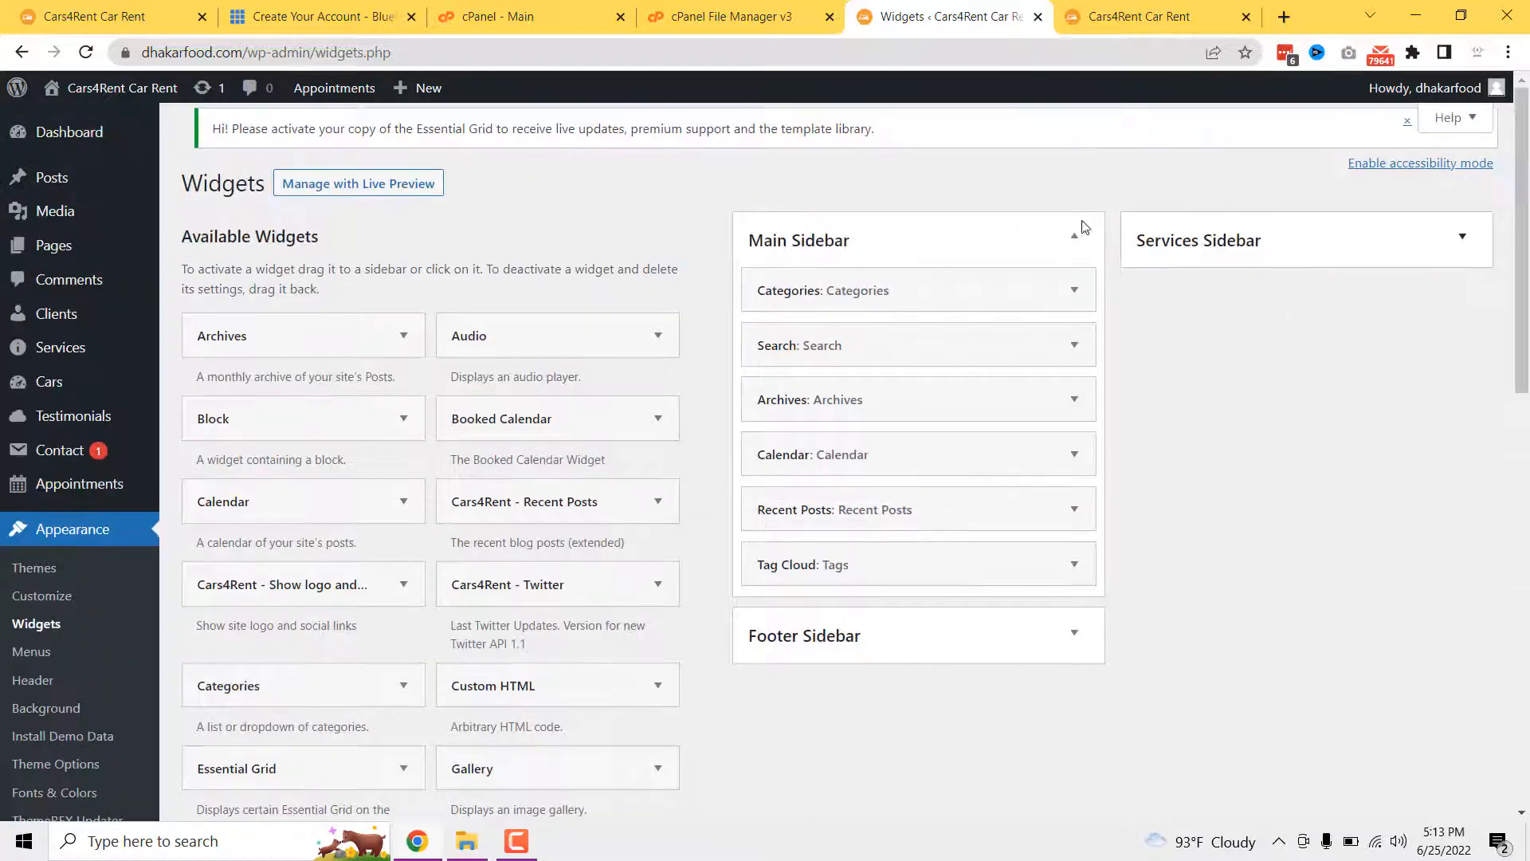
scroll(692, 445, down, 2)
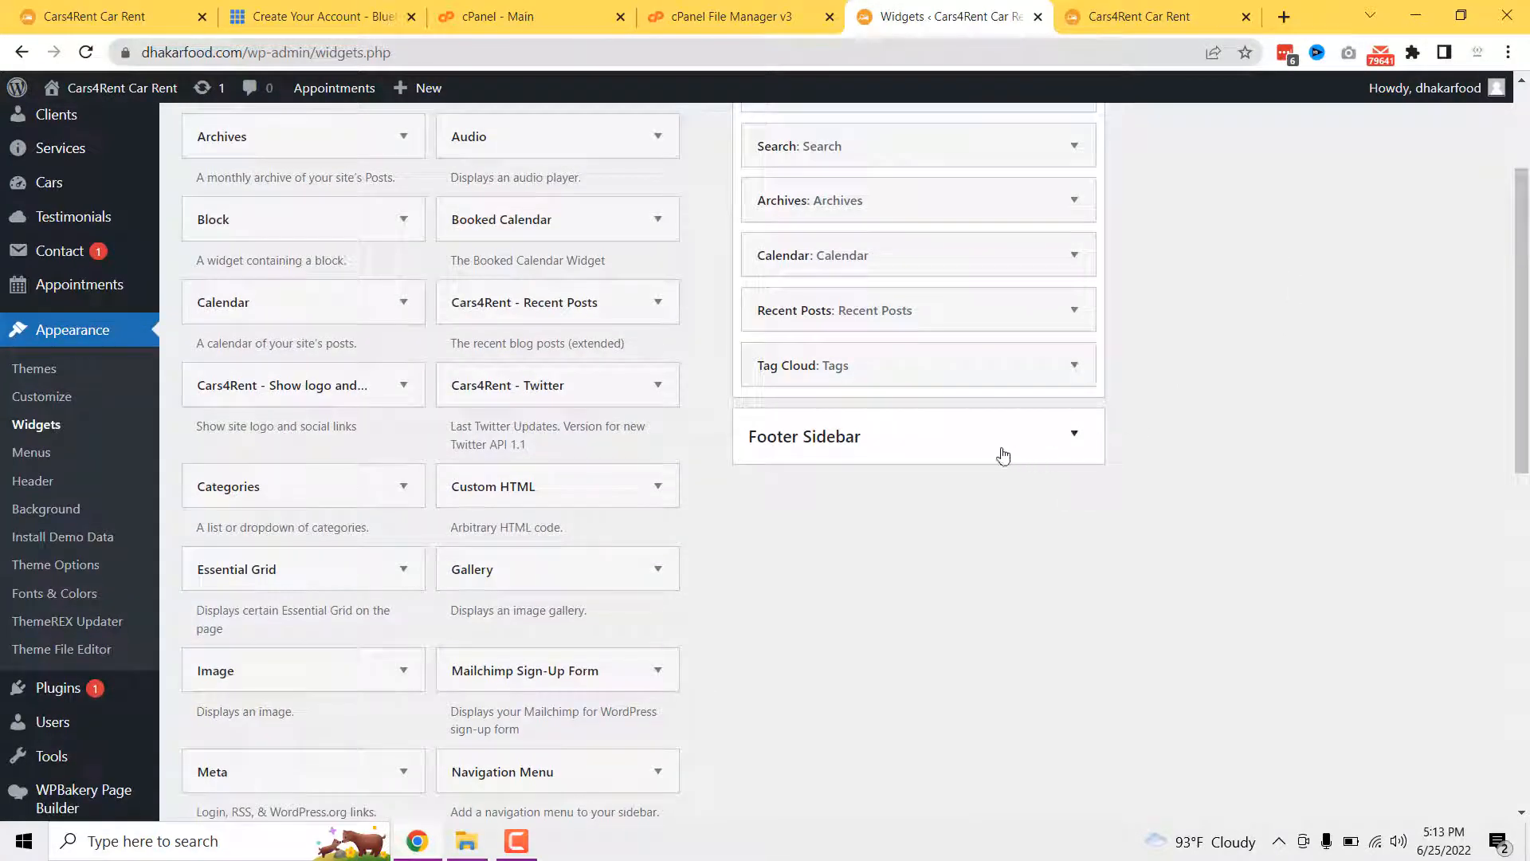
click(895, 464)
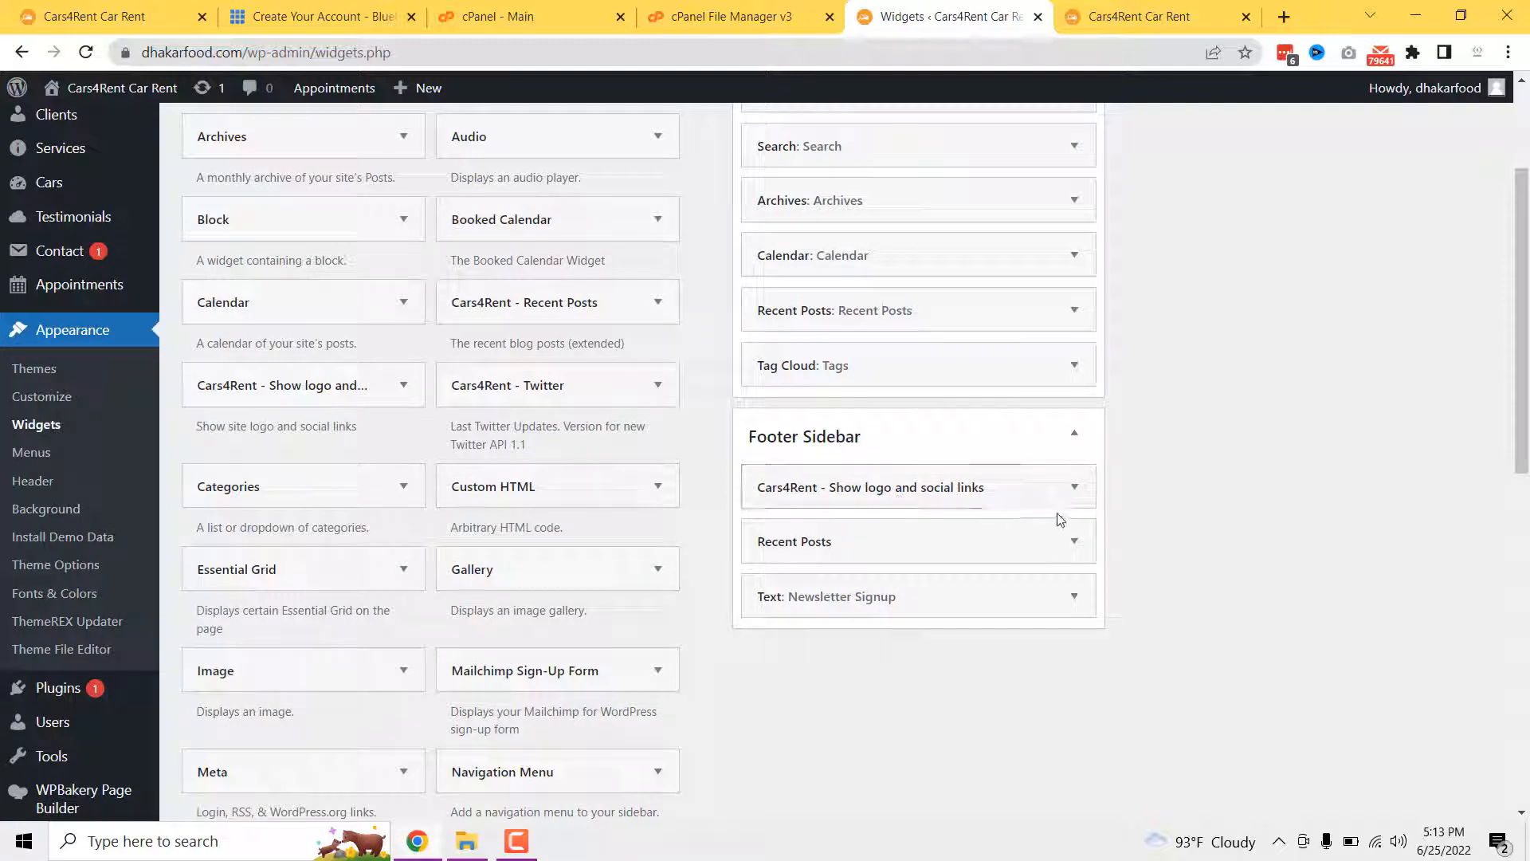
click(1072, 485)
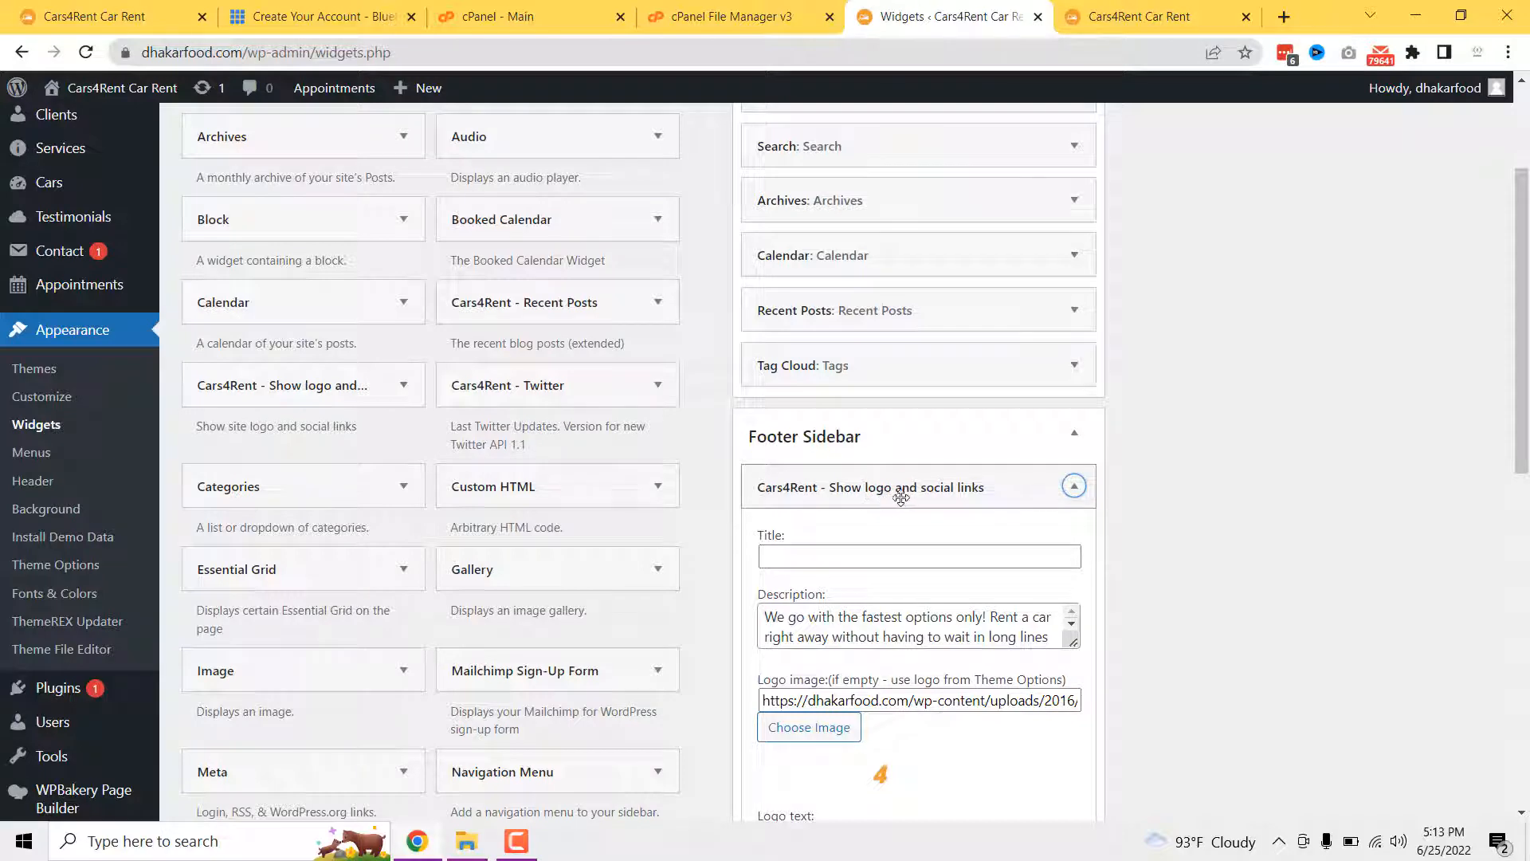
scroll(889, 580, down, 1)
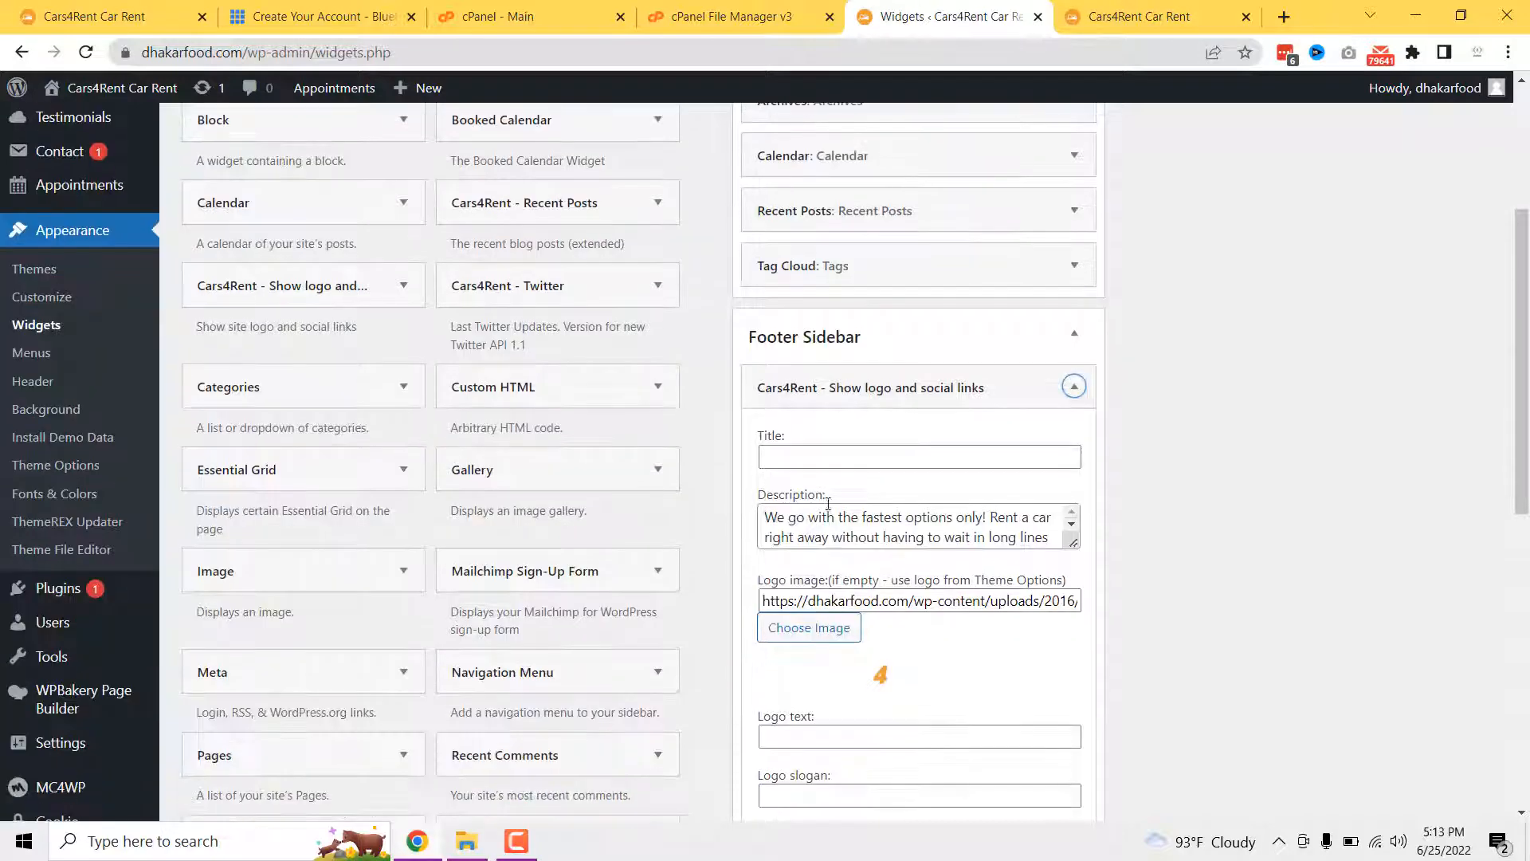
click(807, 510)
scroll(844, 514, down, 2)
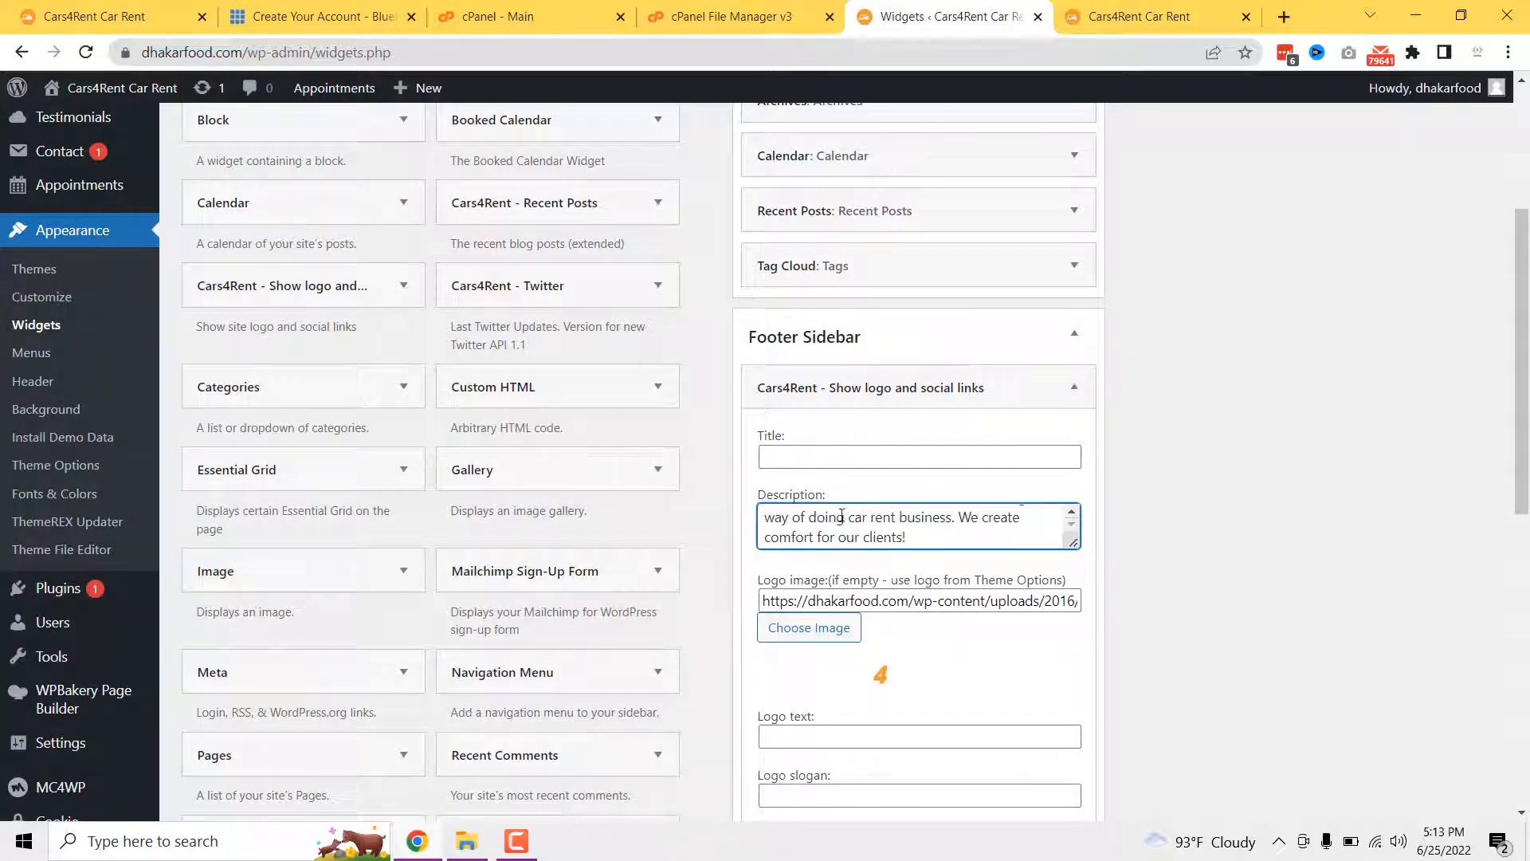
scroll(841, 516, up, 1)
scroll(835, 588, down, 1)
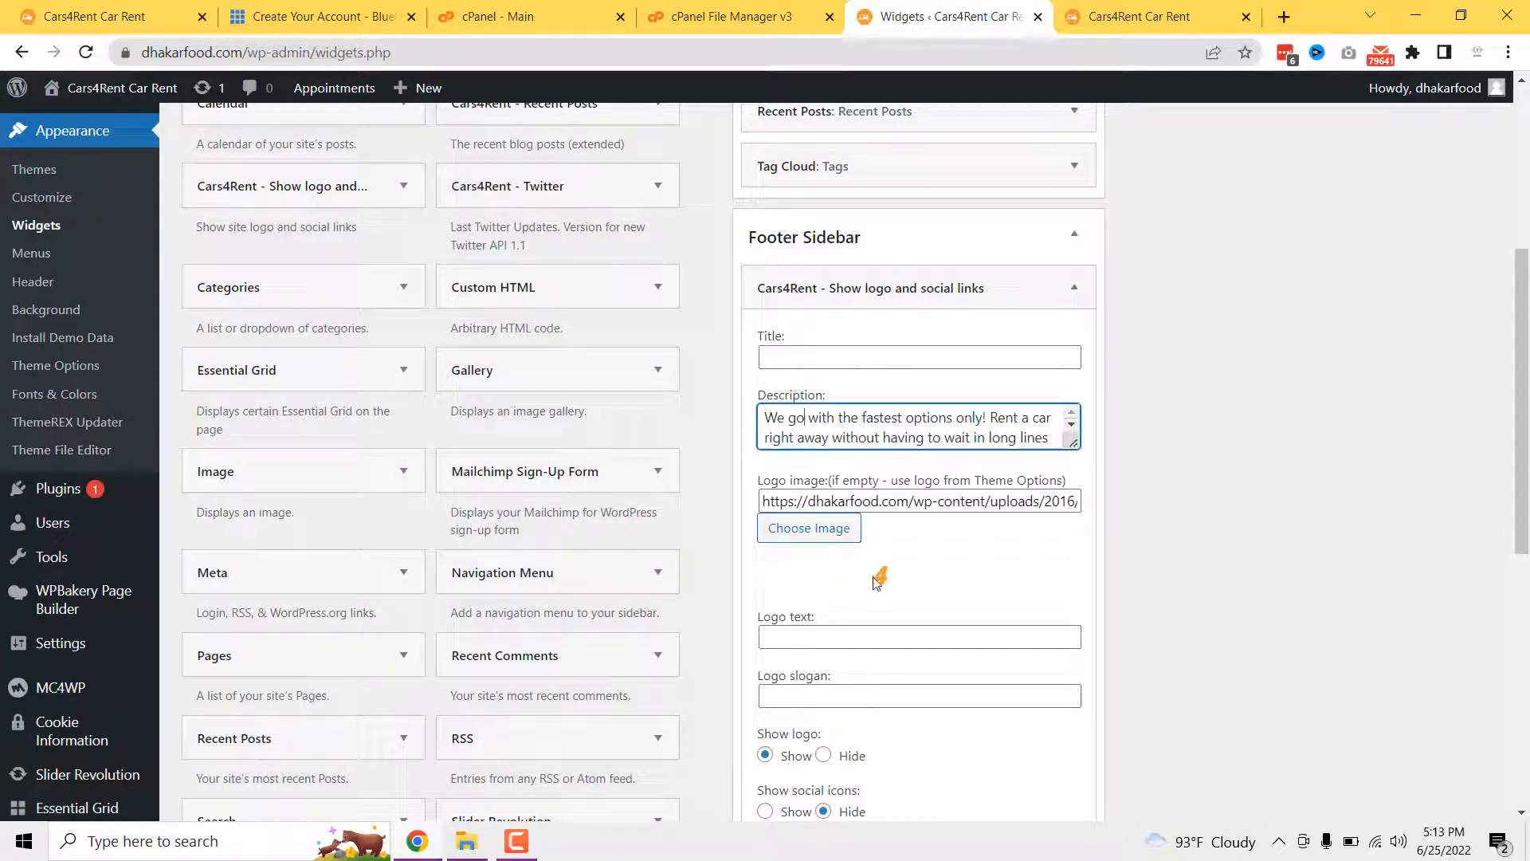
scroll(871, 604, down, 2)
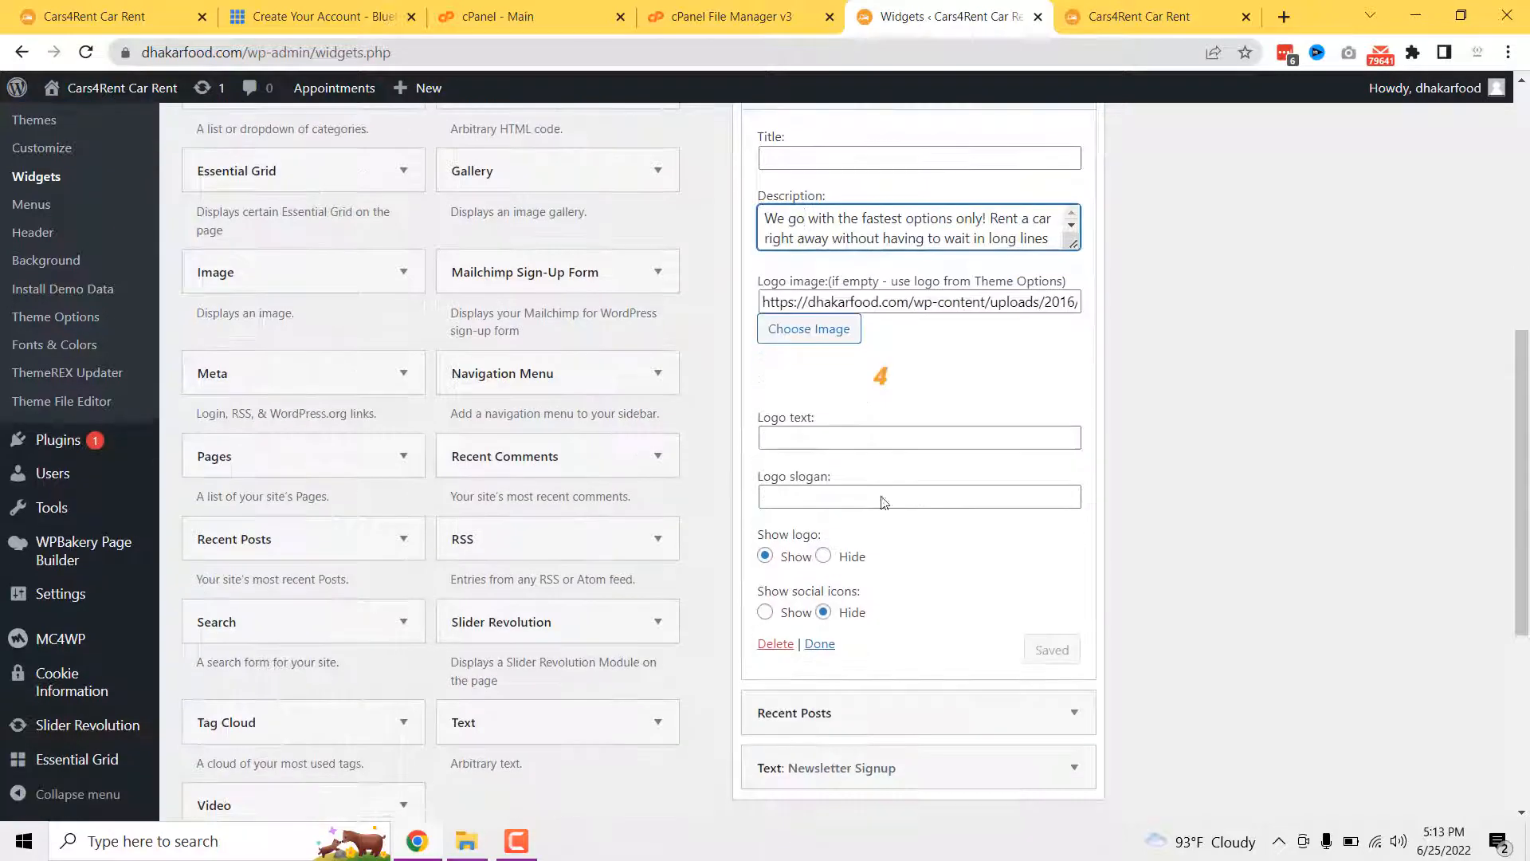
scroll(869, 446, down, 2)
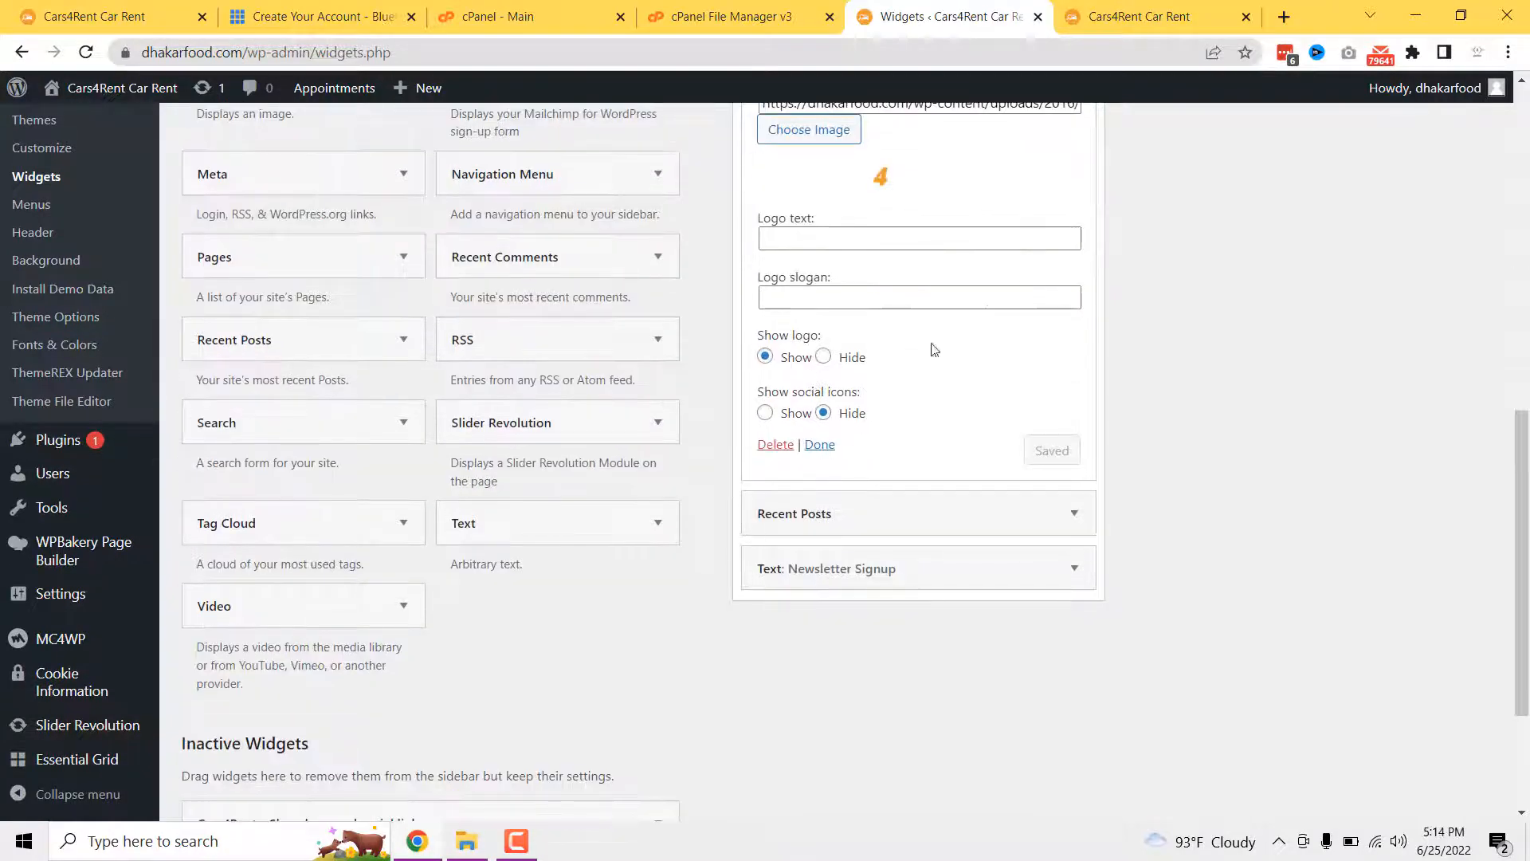
- Compare the logo widget and Recent Posts widget against the live site footer
click(1140, 16)
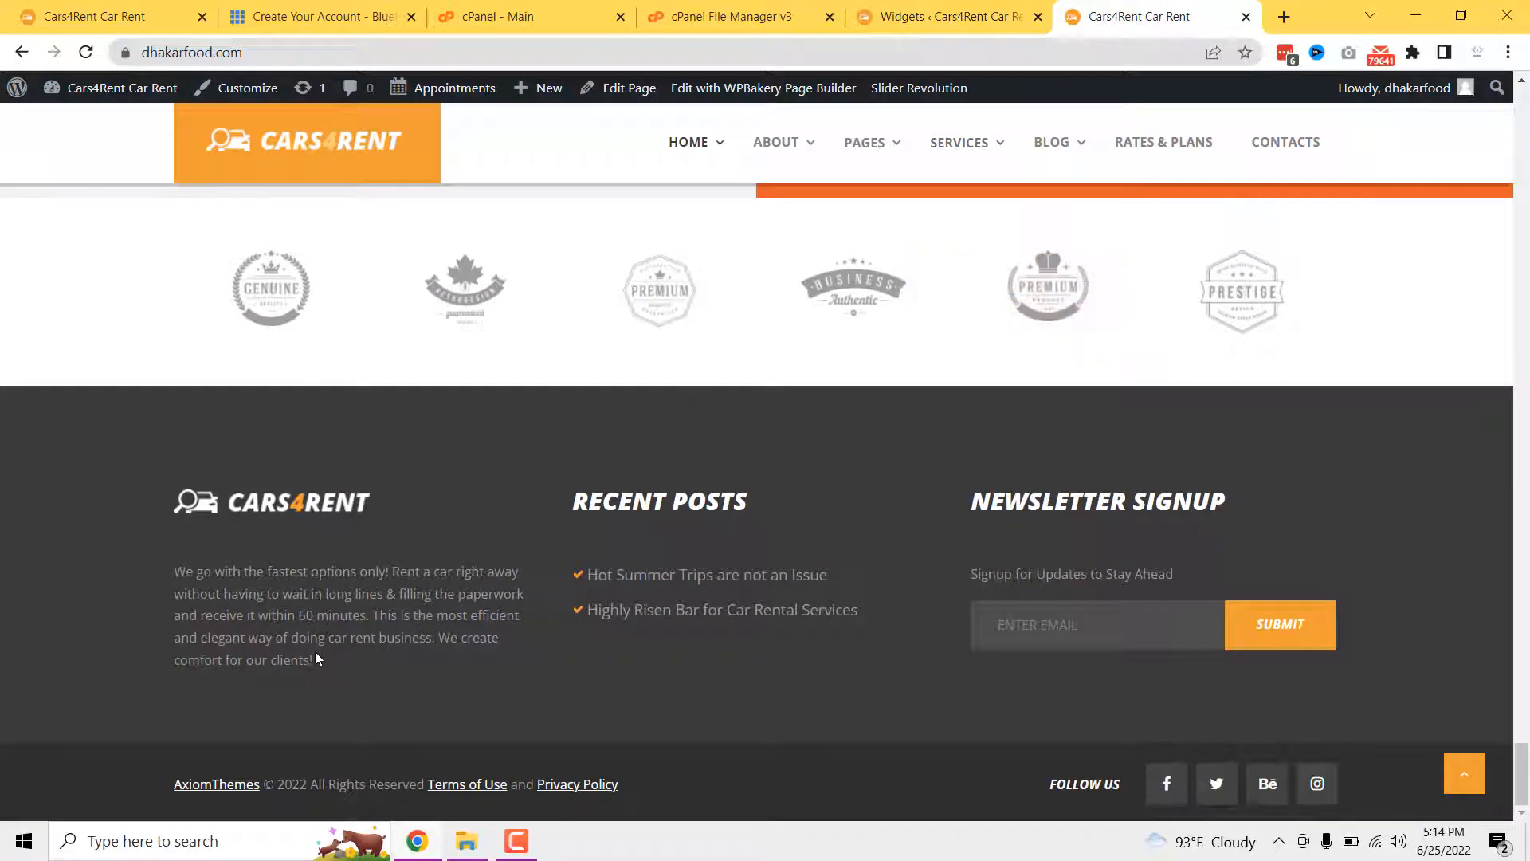
click(948, 16)
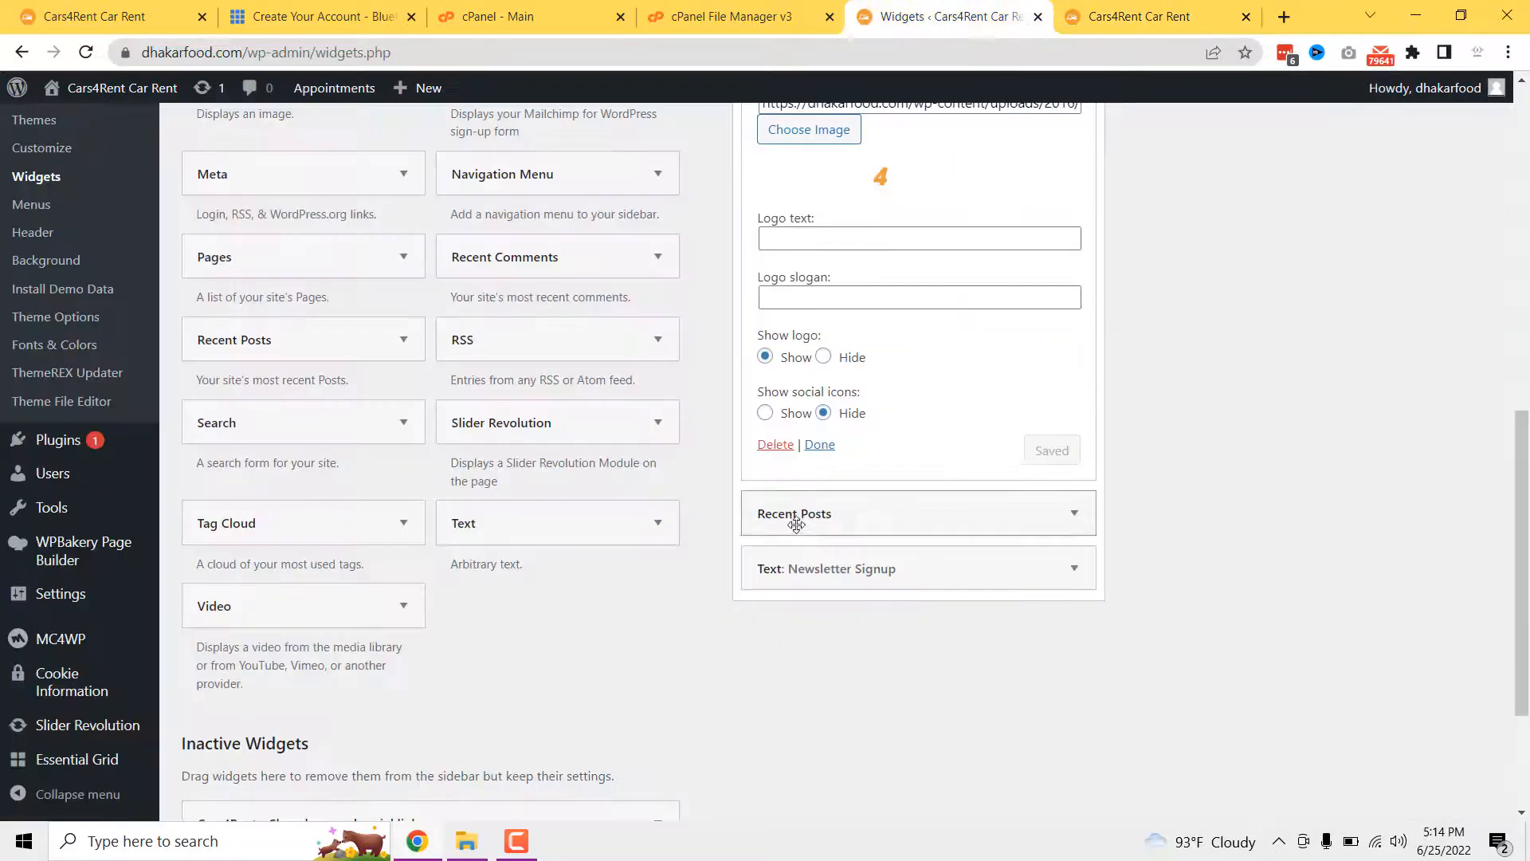
click(867, 529)
click(1240, 10)
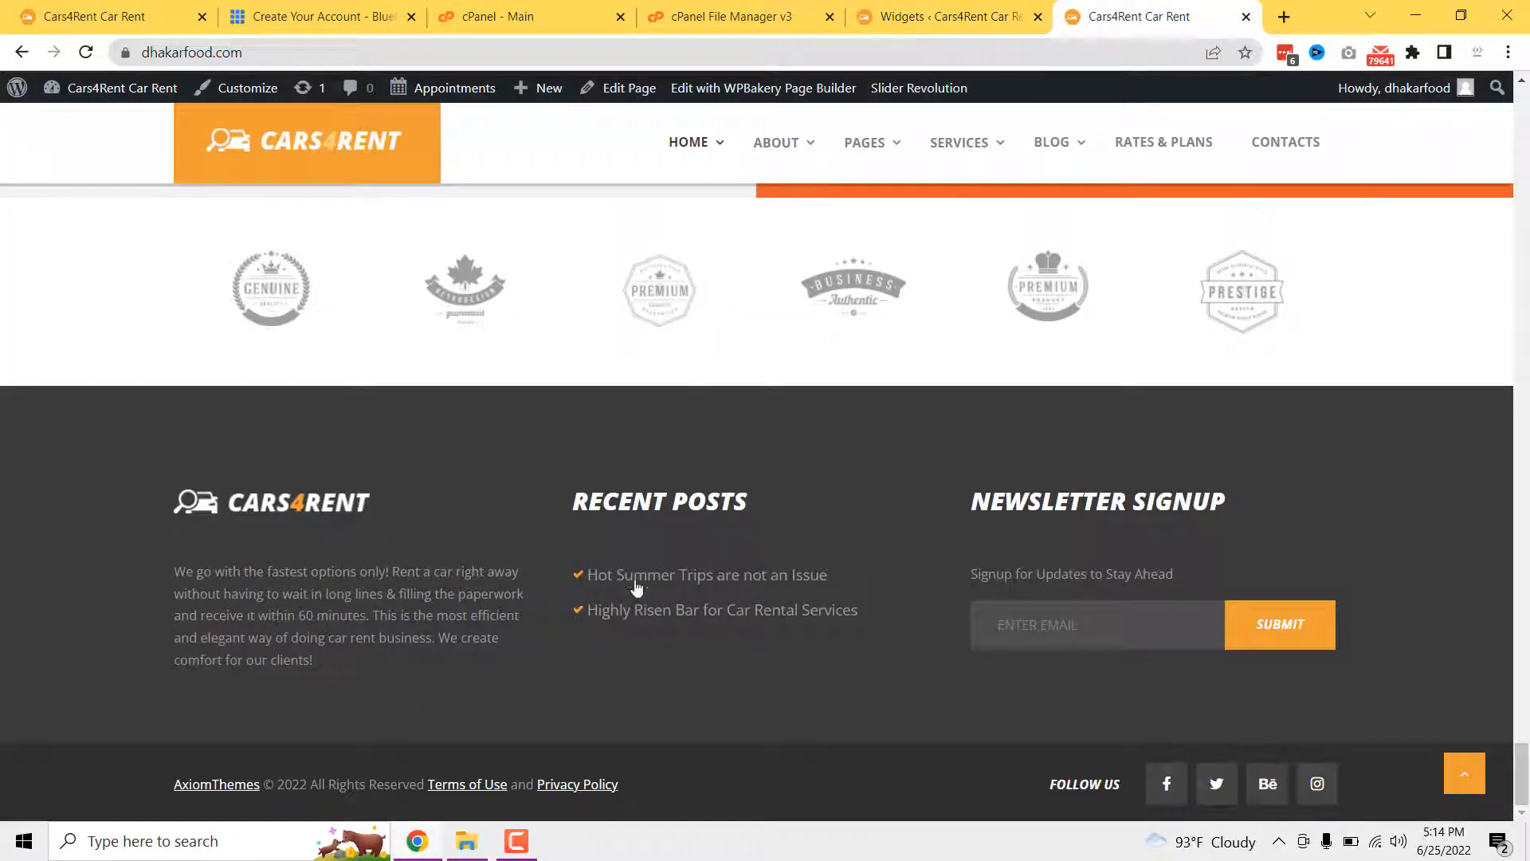
click(899, 17)
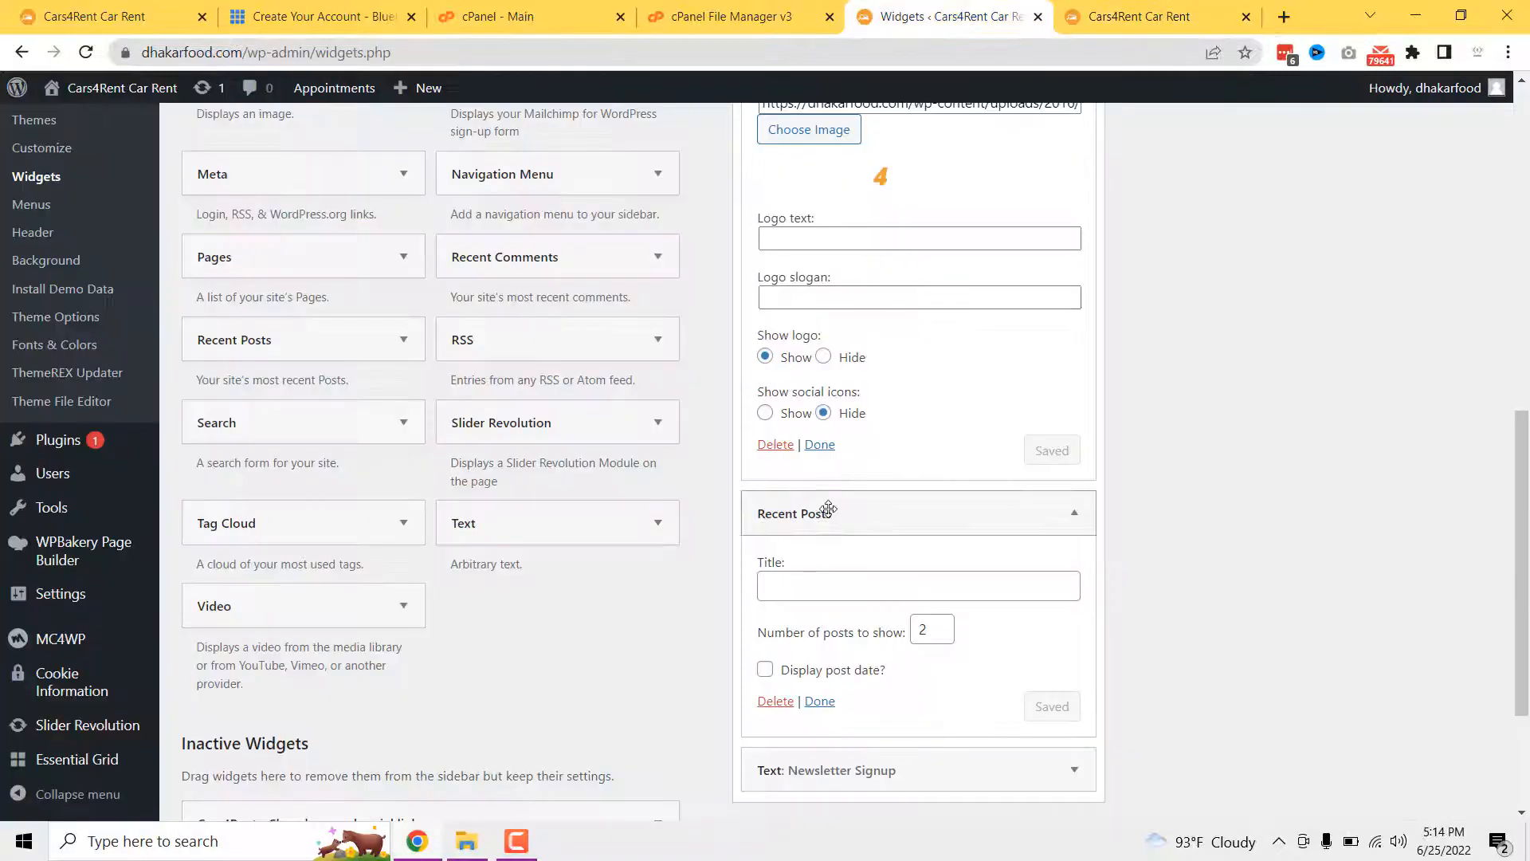
scroll(875, 618, down, 1)
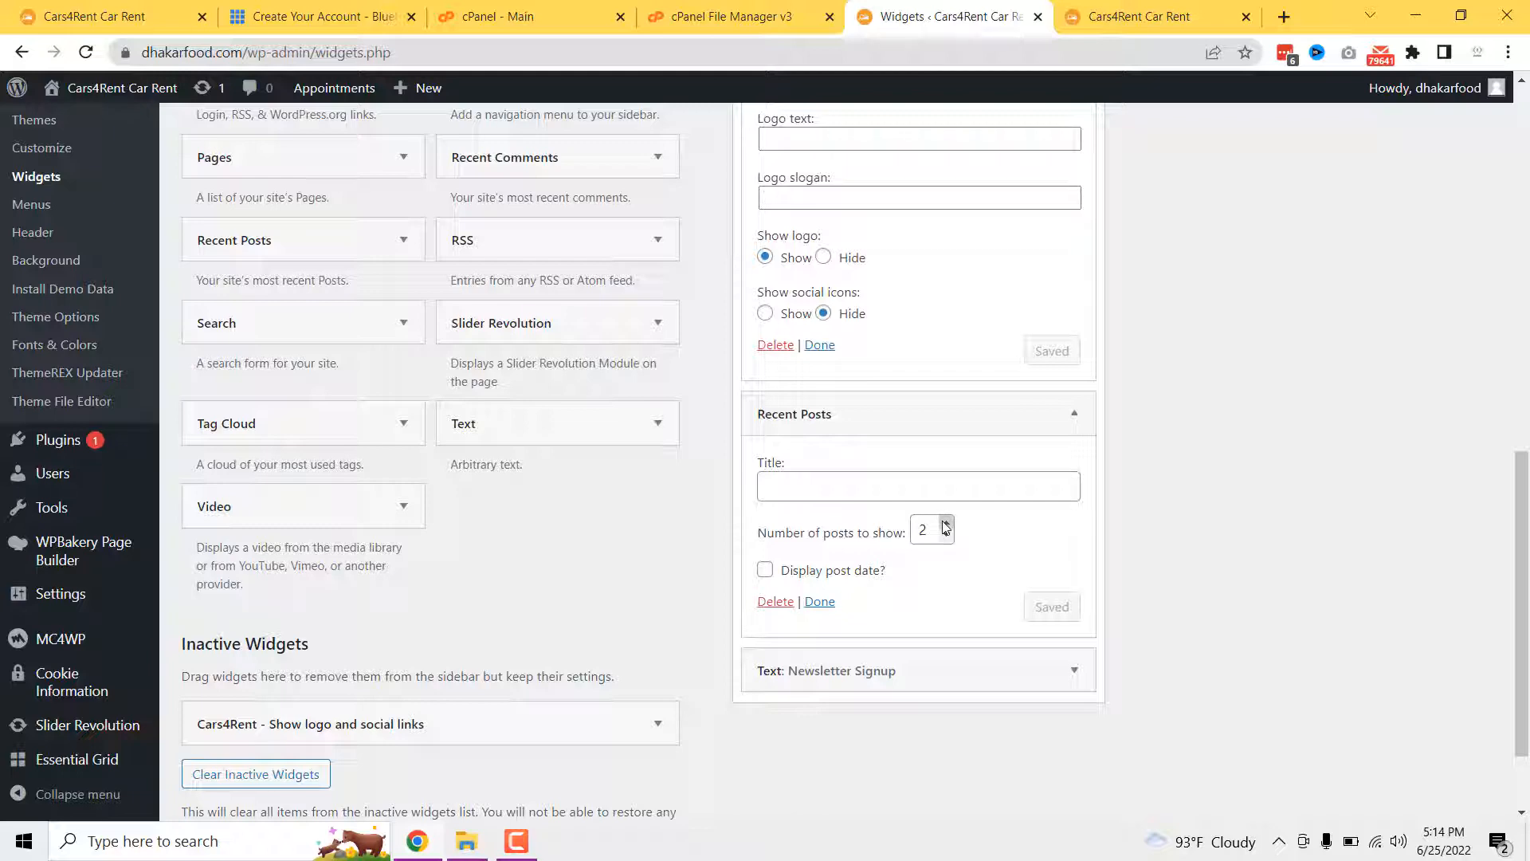
- Open the Newsletter Signup widget and compare it with the live footer's newsletter section
click(882, 673)
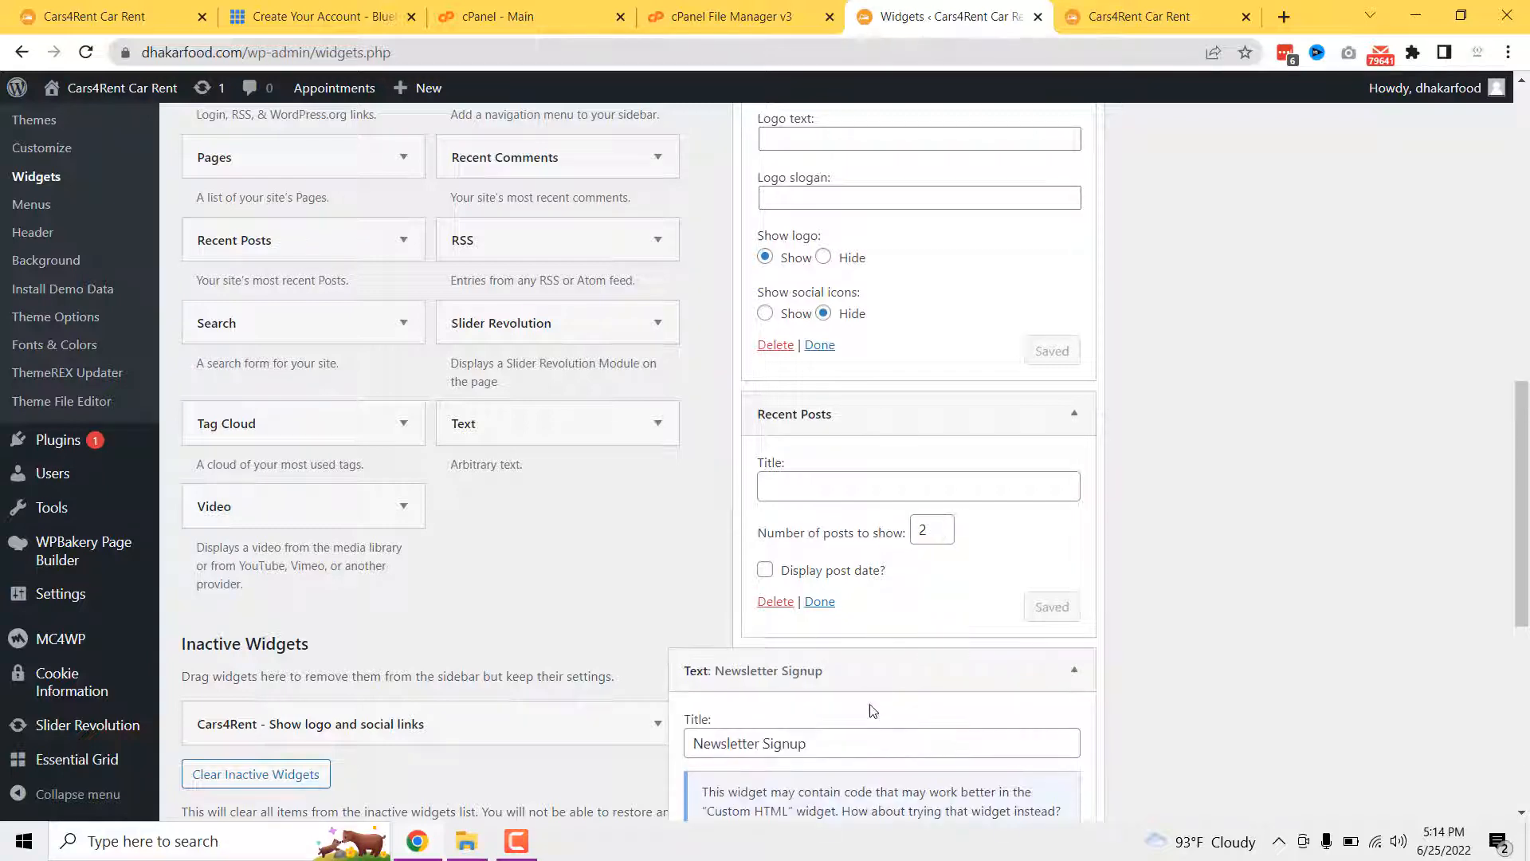
scroll(868, 709, down, 1)
scroll(868, 708, down, 2)
scroll(809, 690, down, 1)
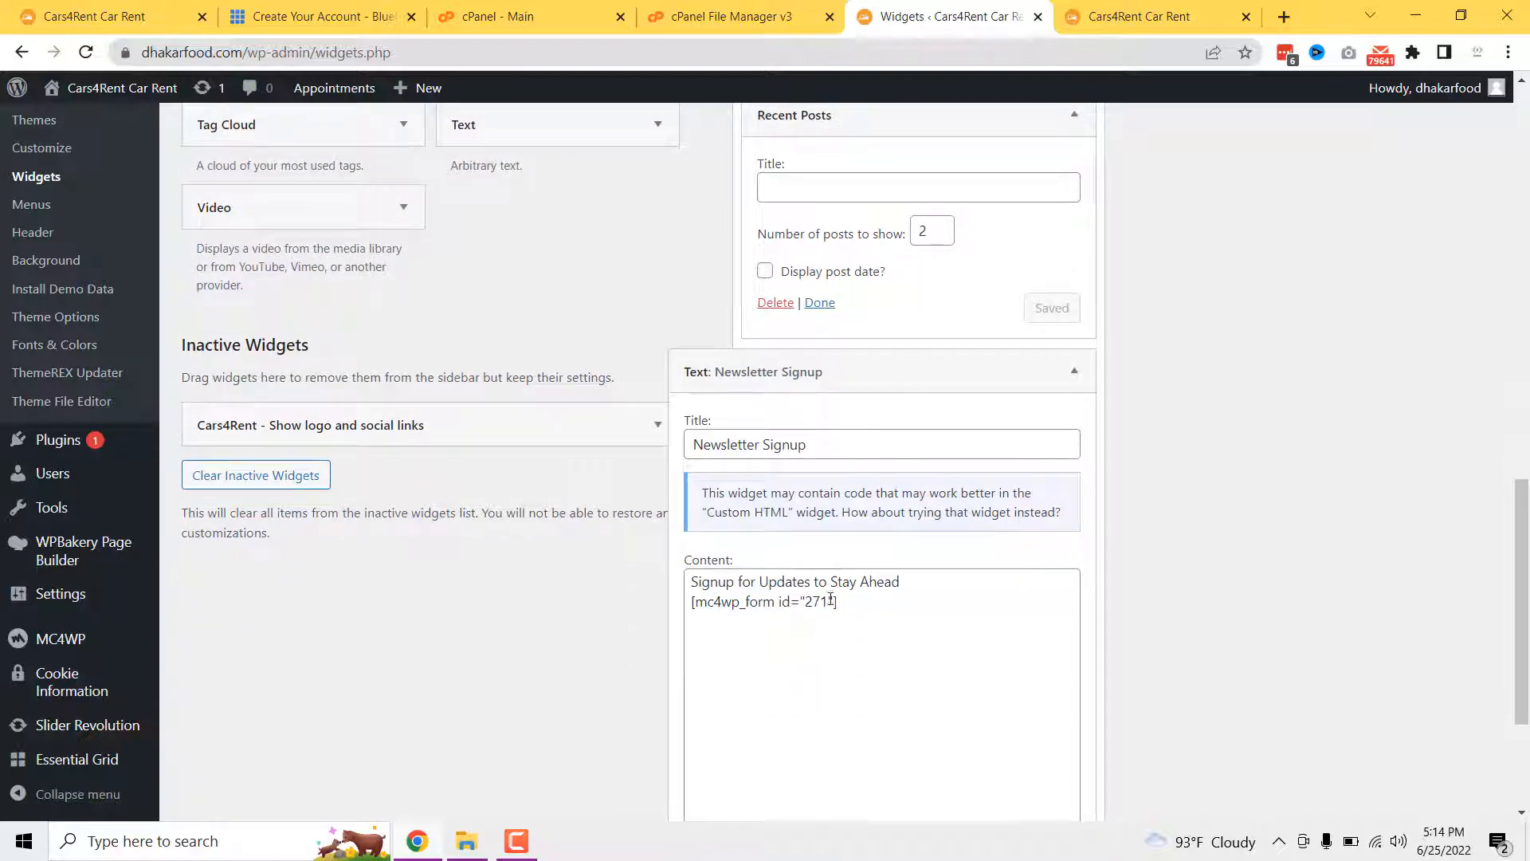
click(1131, 18)
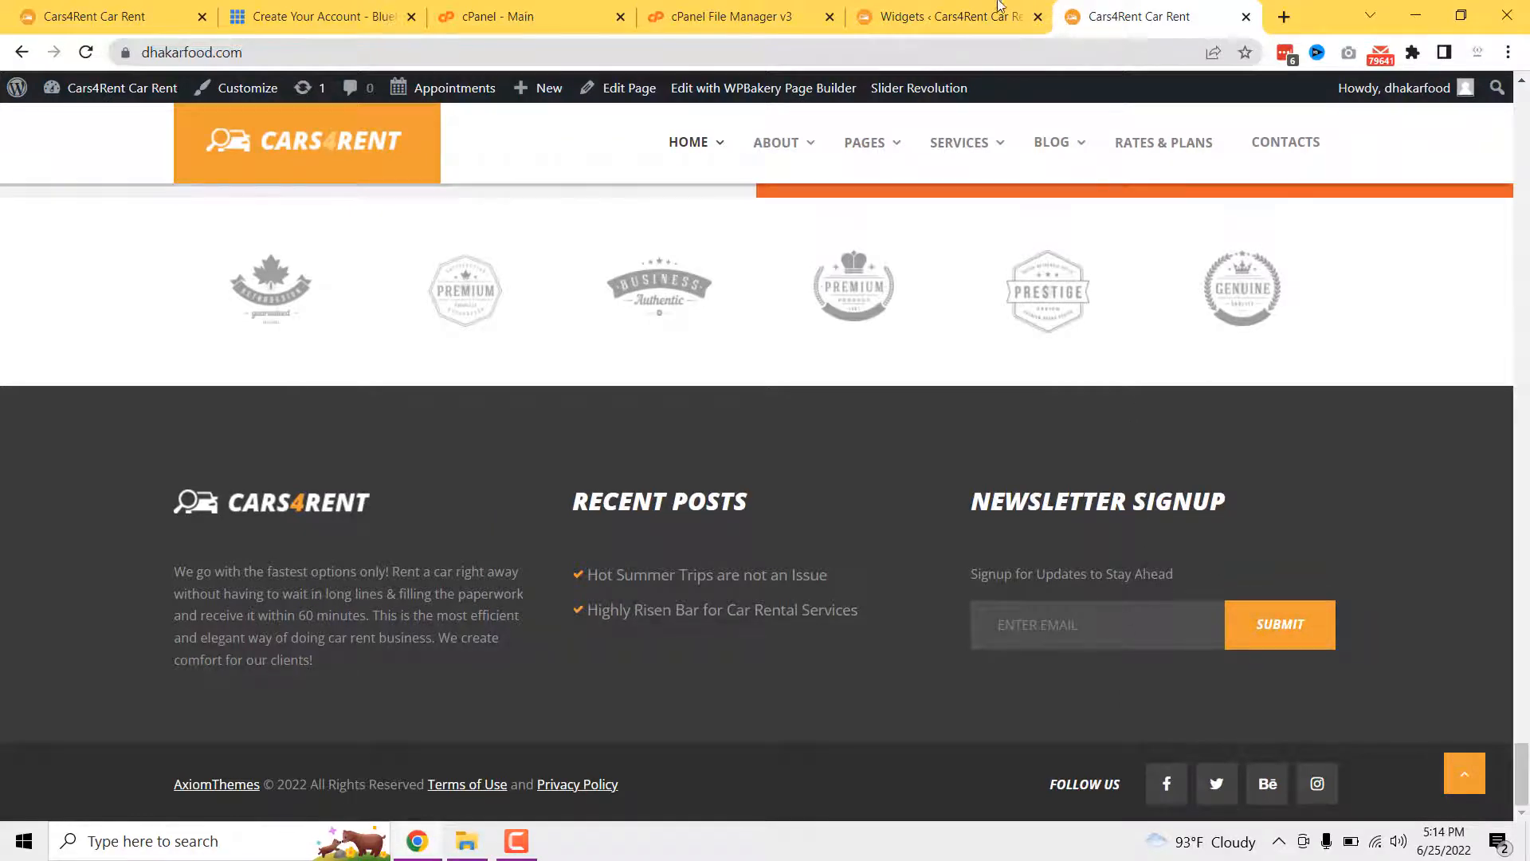
click(944, 17)
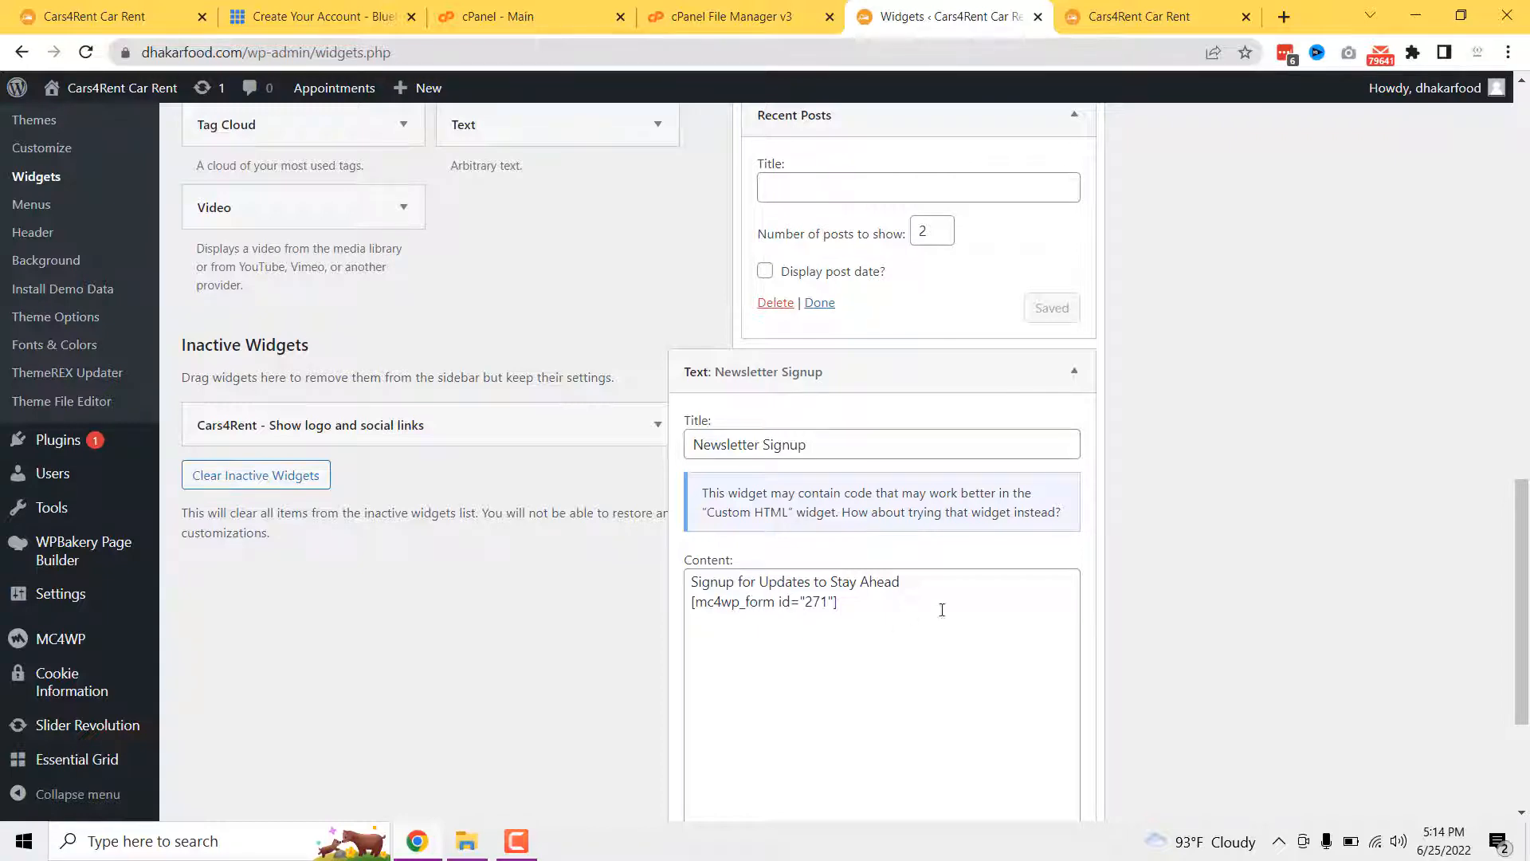
scroll(922, 630, up, 8)
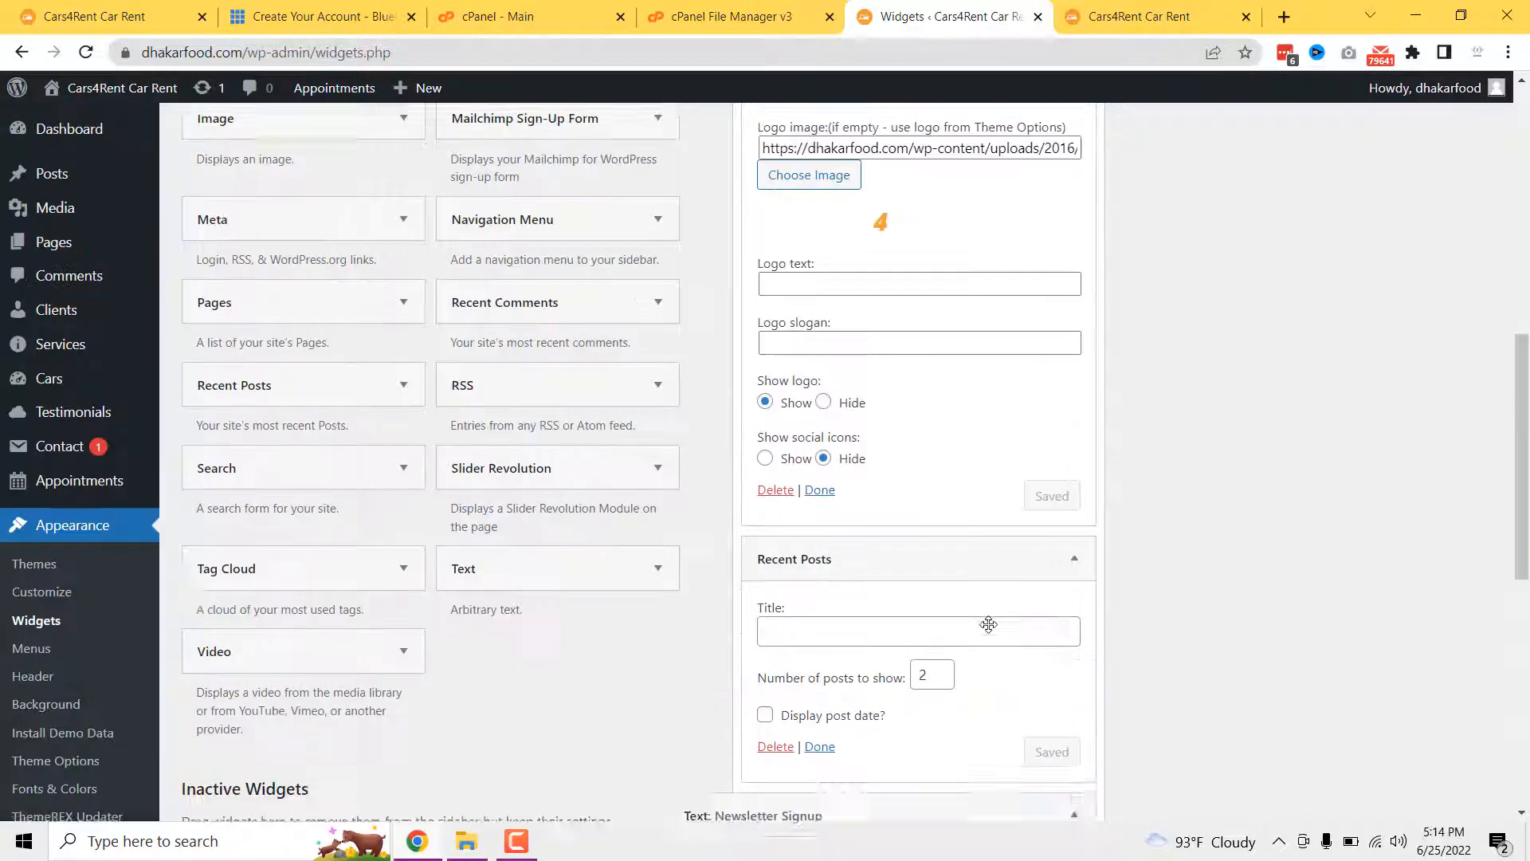
scroll(995, 609, up, 6)
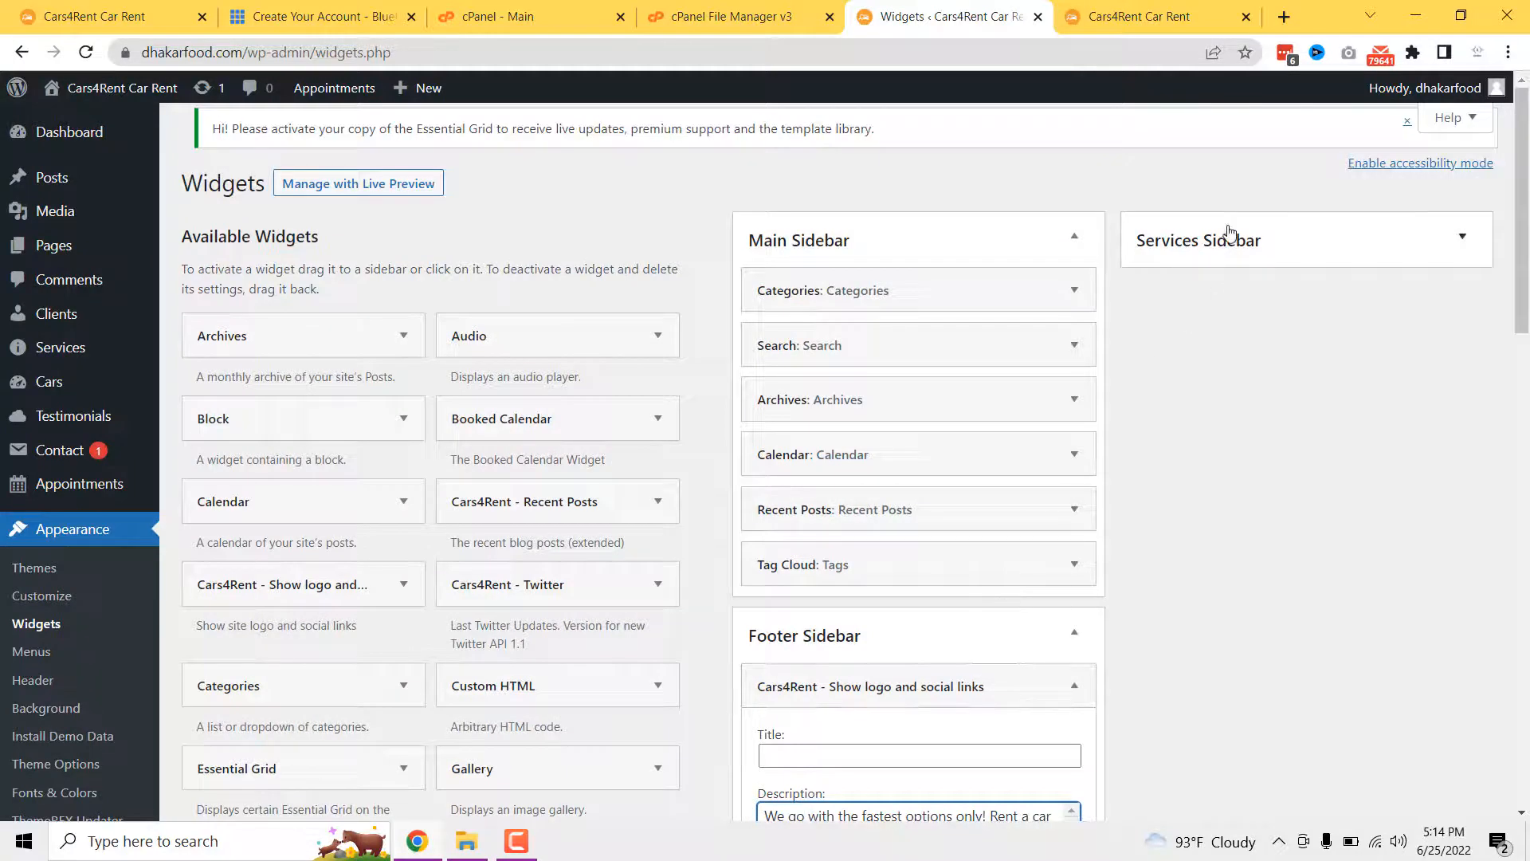
- Visit the live Cars4Rent site from the admin bar, scroll to Meet Our Cars, and select its address
mouse_move(120, 93)
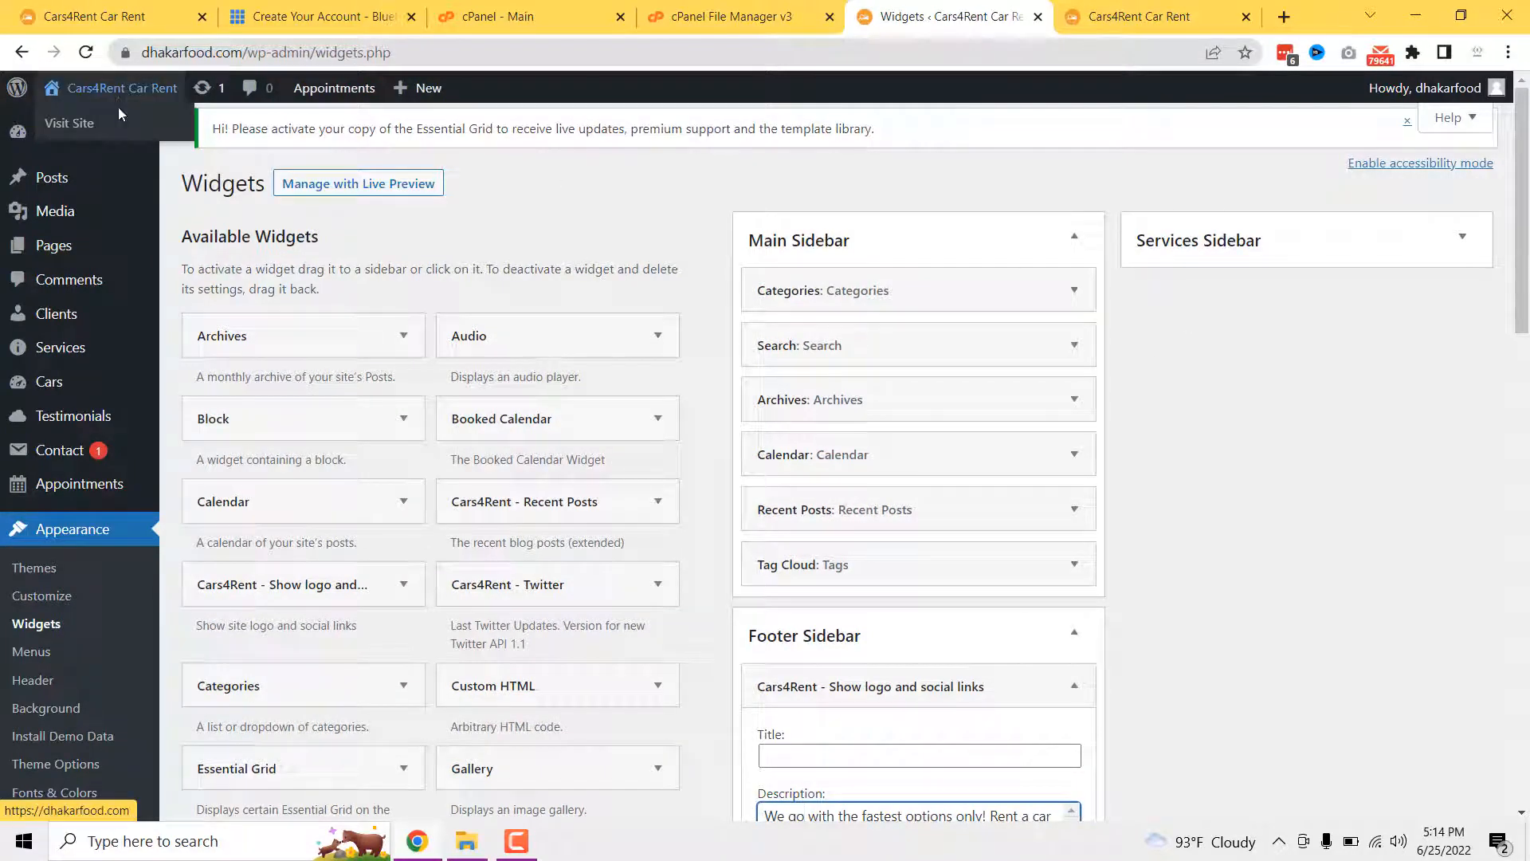
click(118, 124)
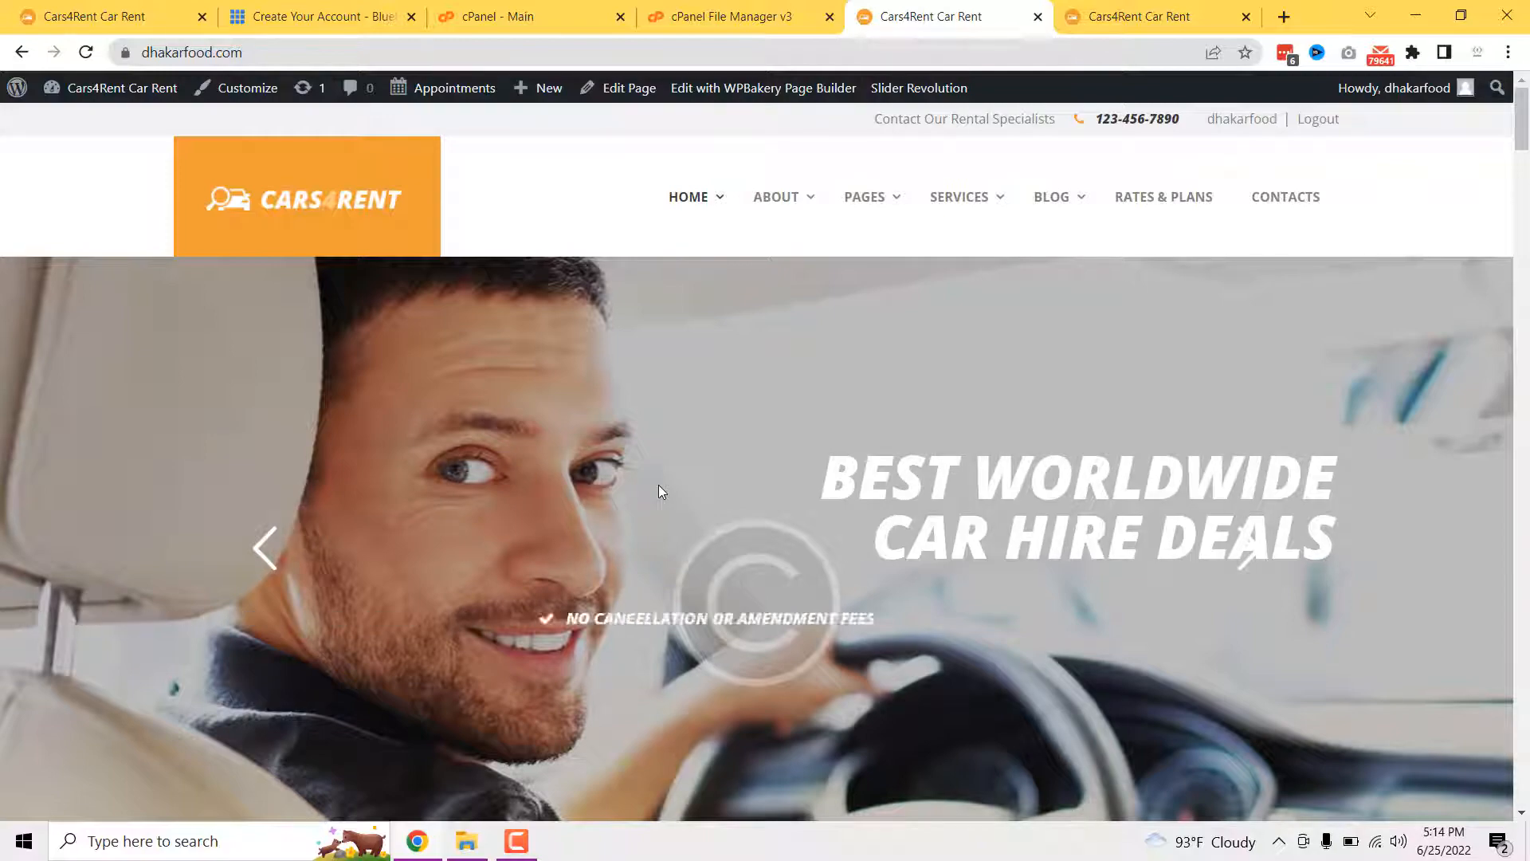
scroll(658, 491, down, 15)
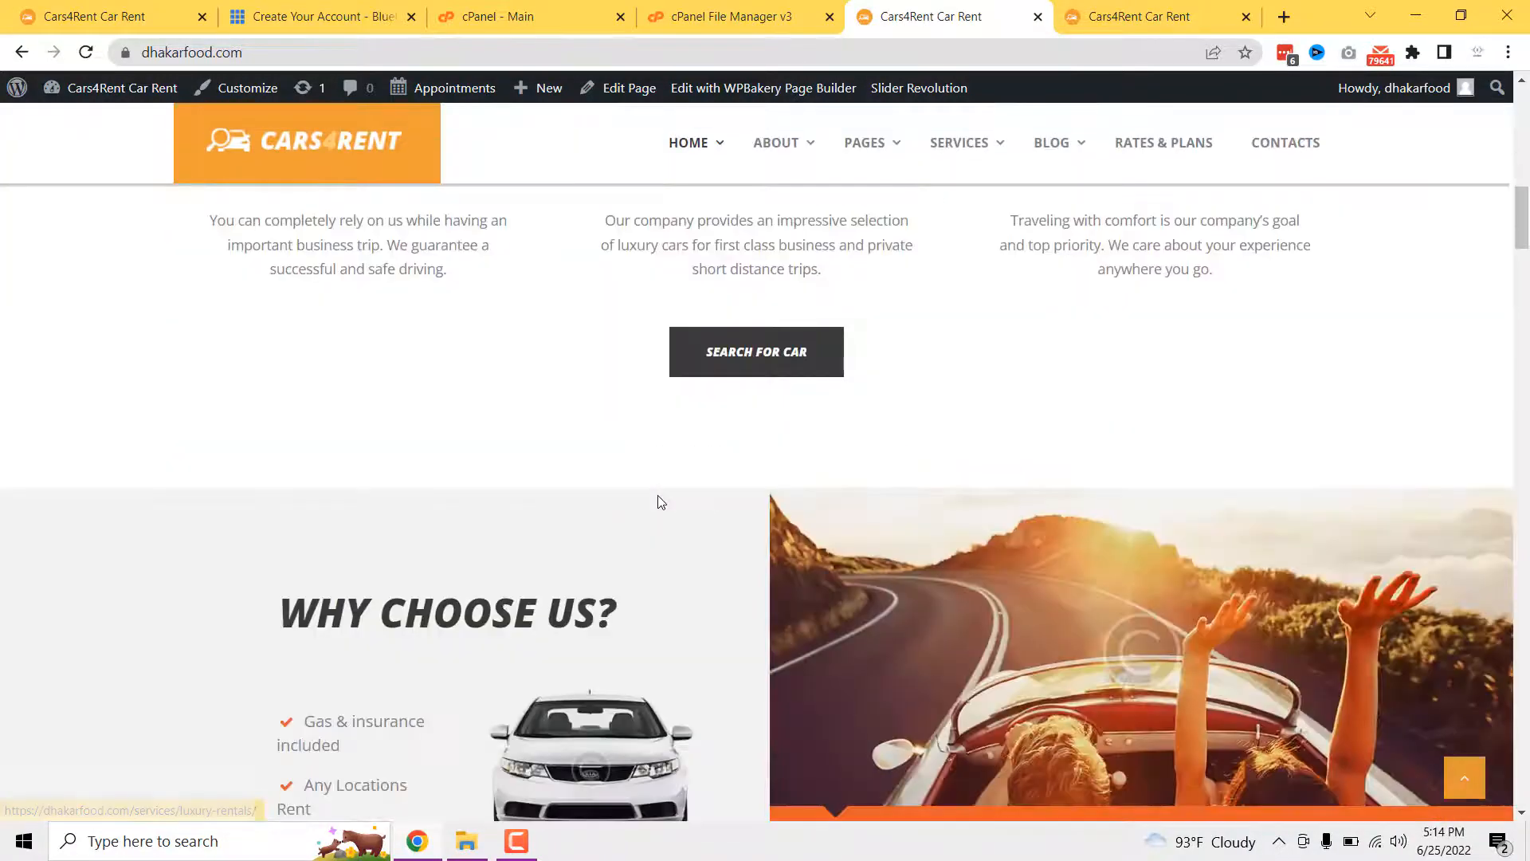
scroll(658, 501, down, 15)
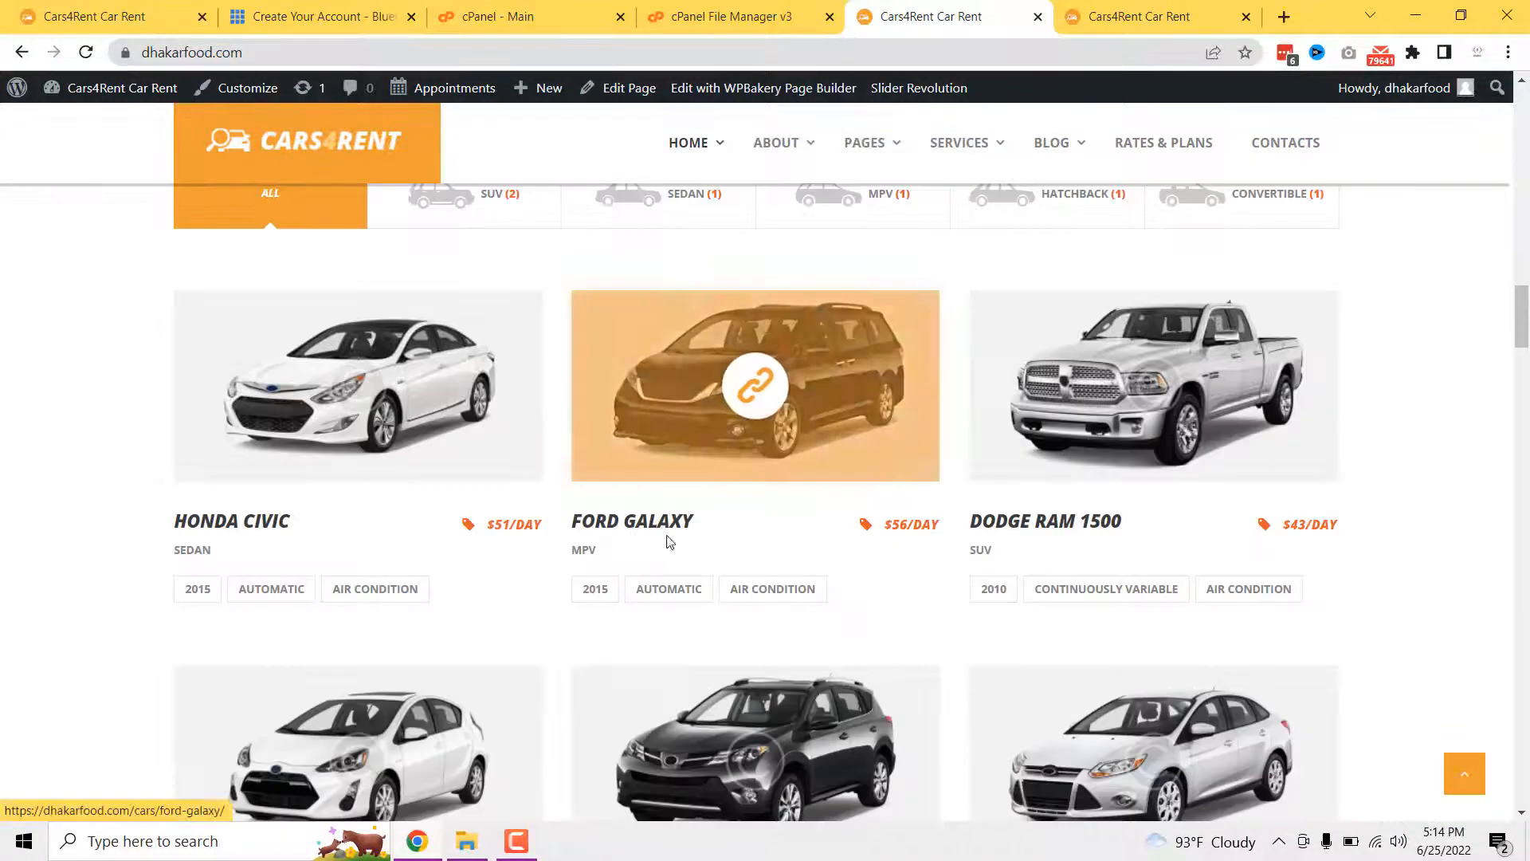
click(356, 53)
key(ctrl+c)
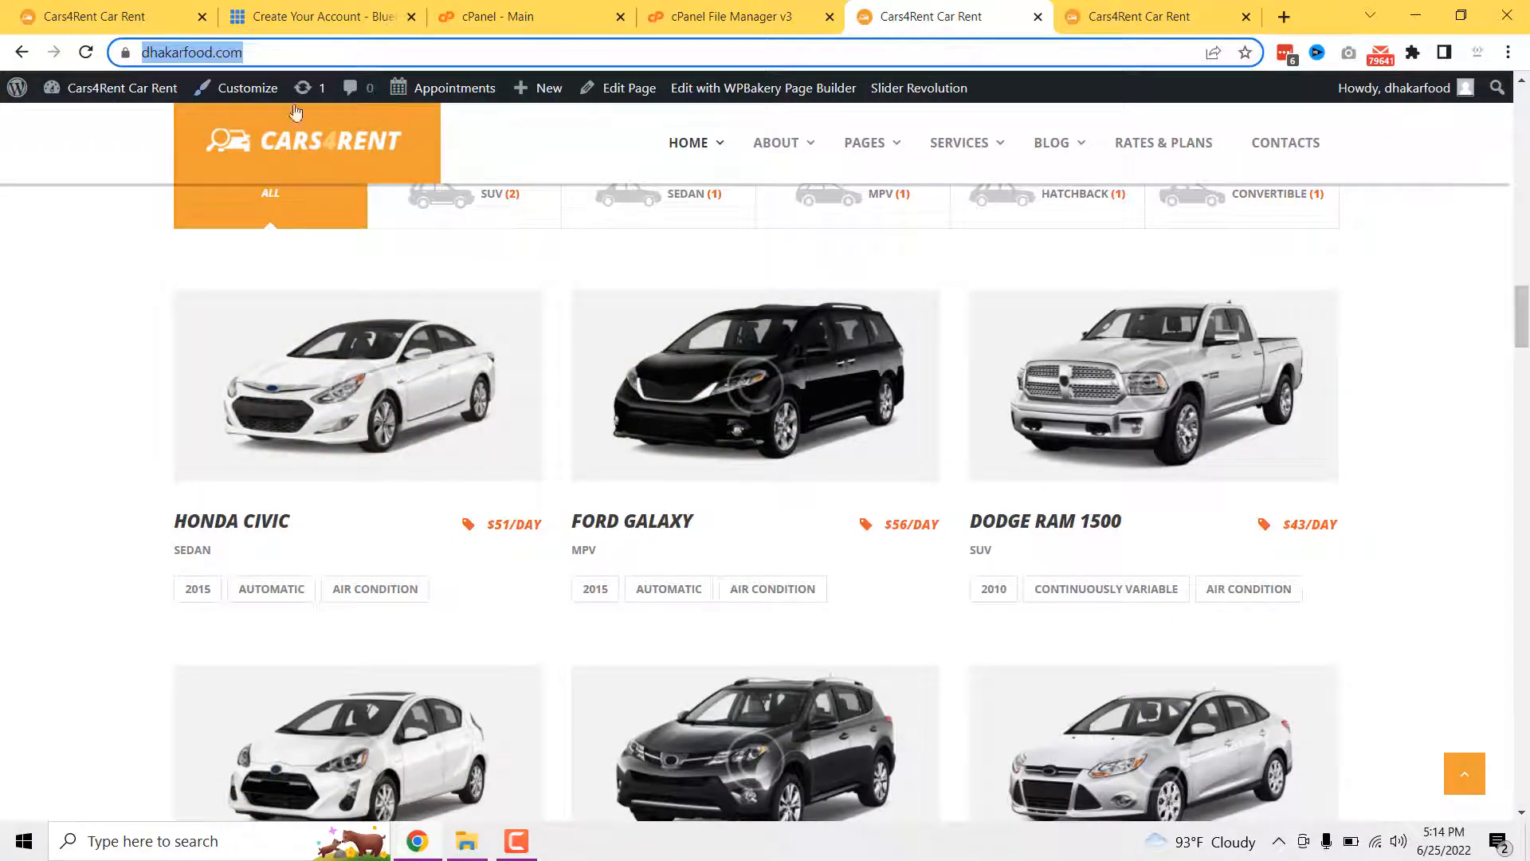
click(1509, 53)
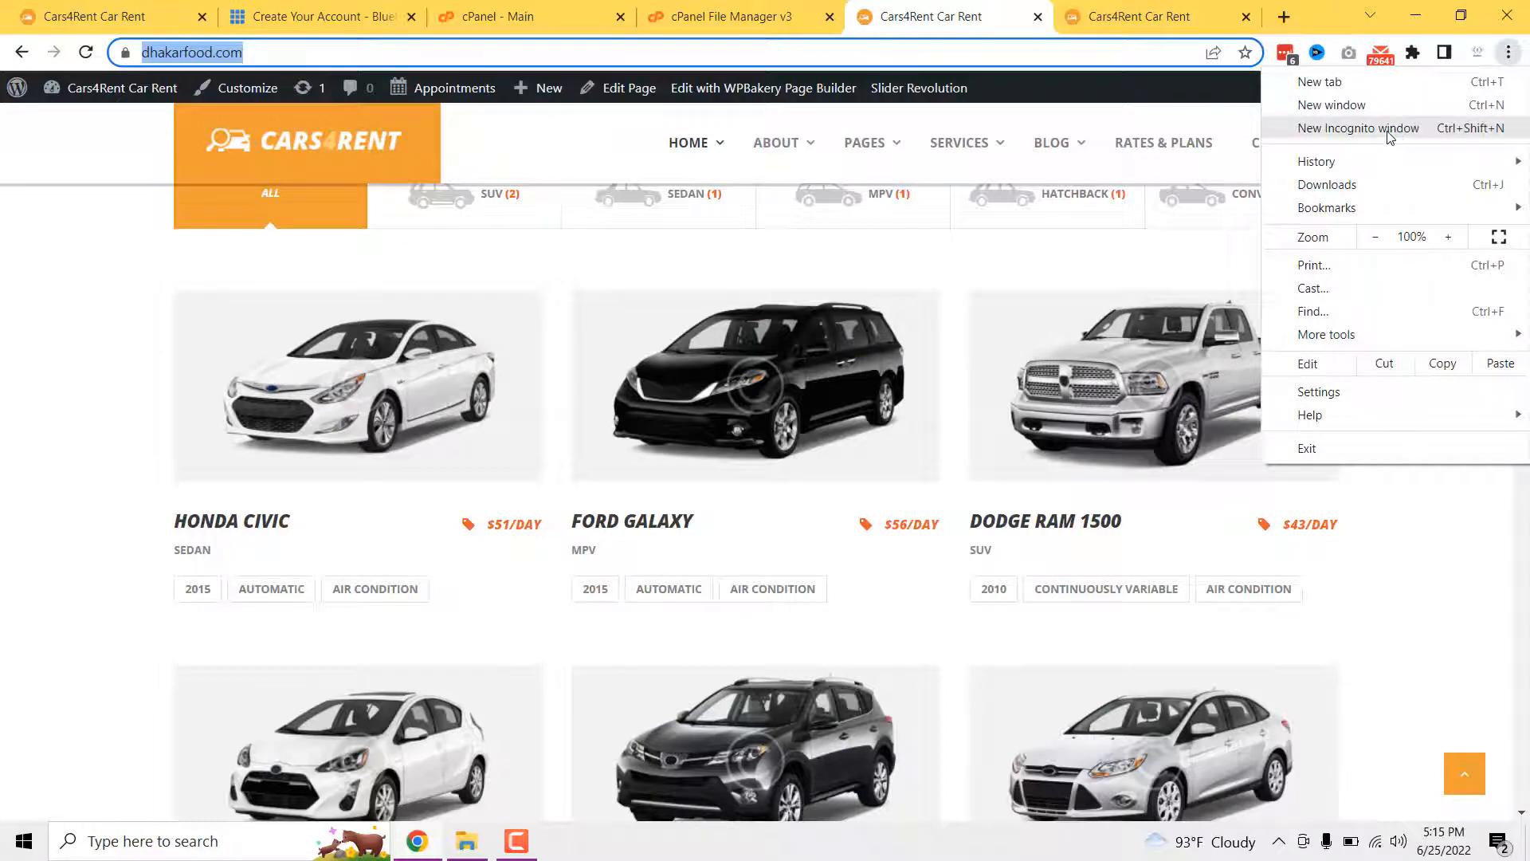
key(ctrl+shift+n)
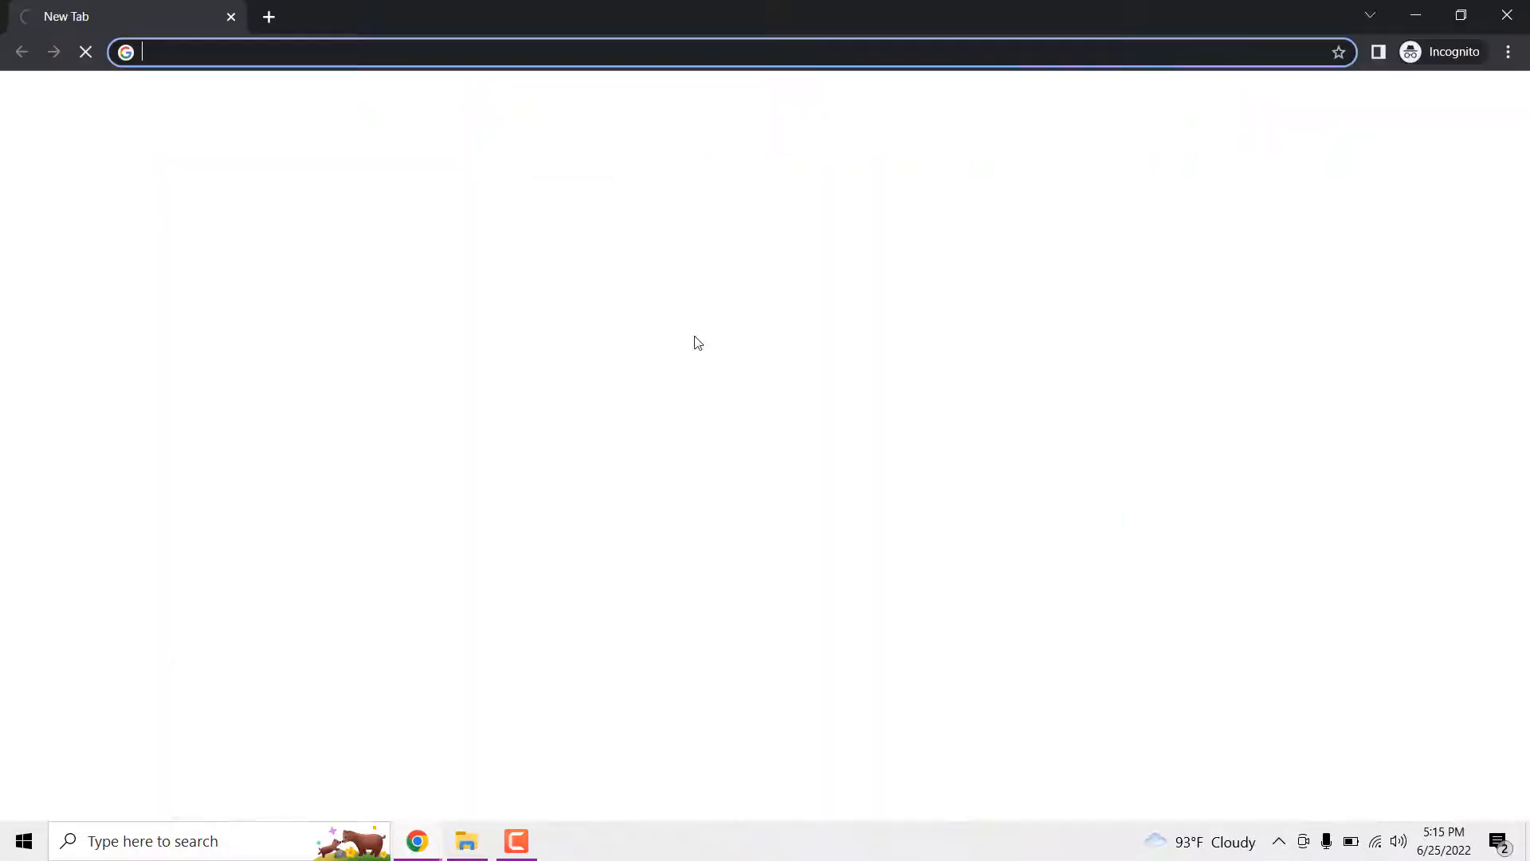
key(ctrl+v)
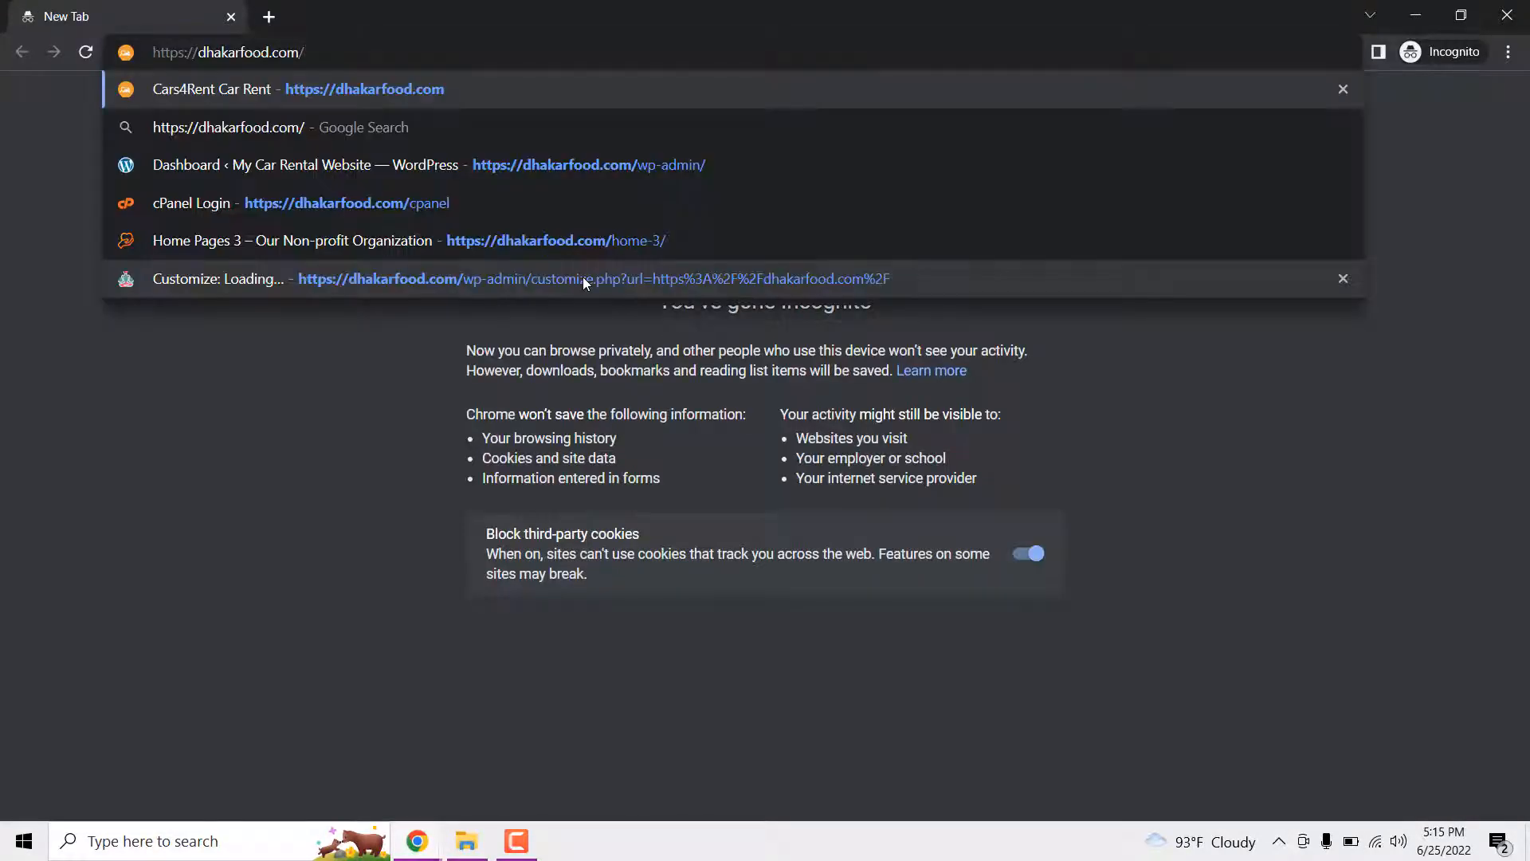
key(Return)
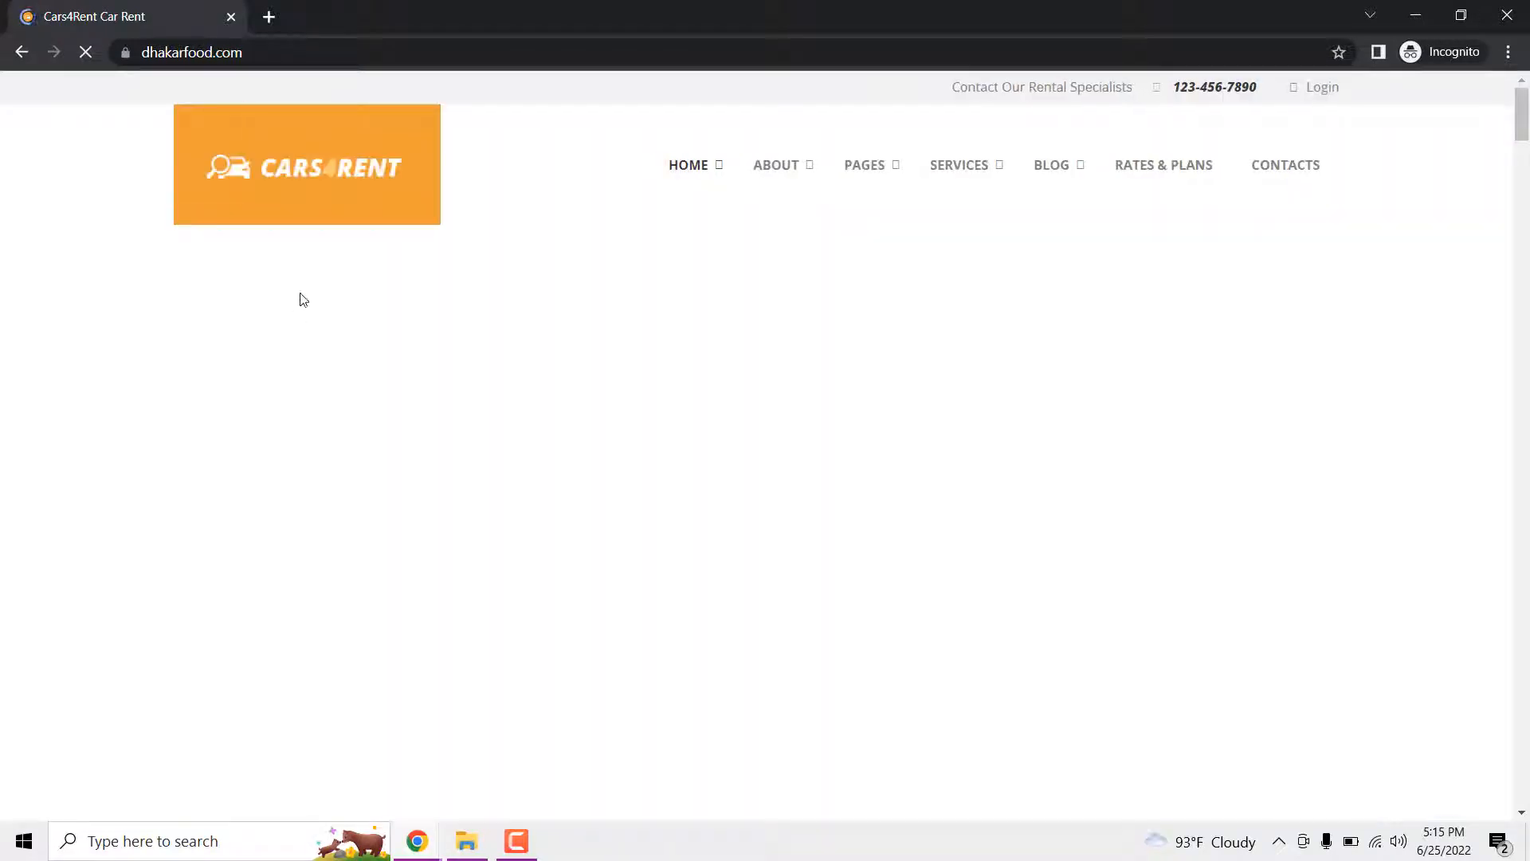
- Bring the incognito window forward and scroll down to the Meet Our Cars listings
mouse_move(420, 843)
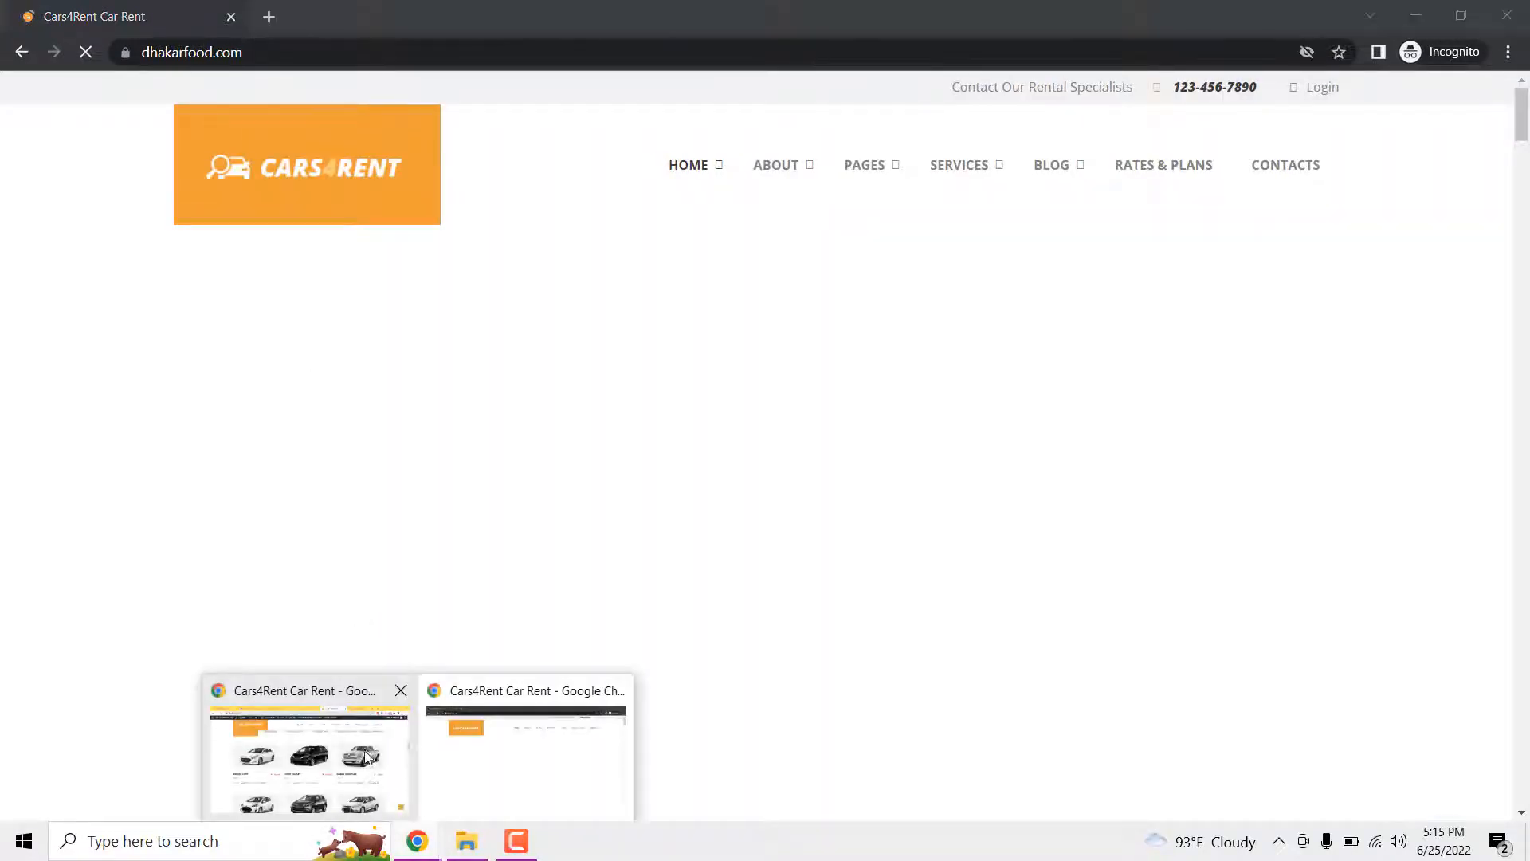
click(356, 752)
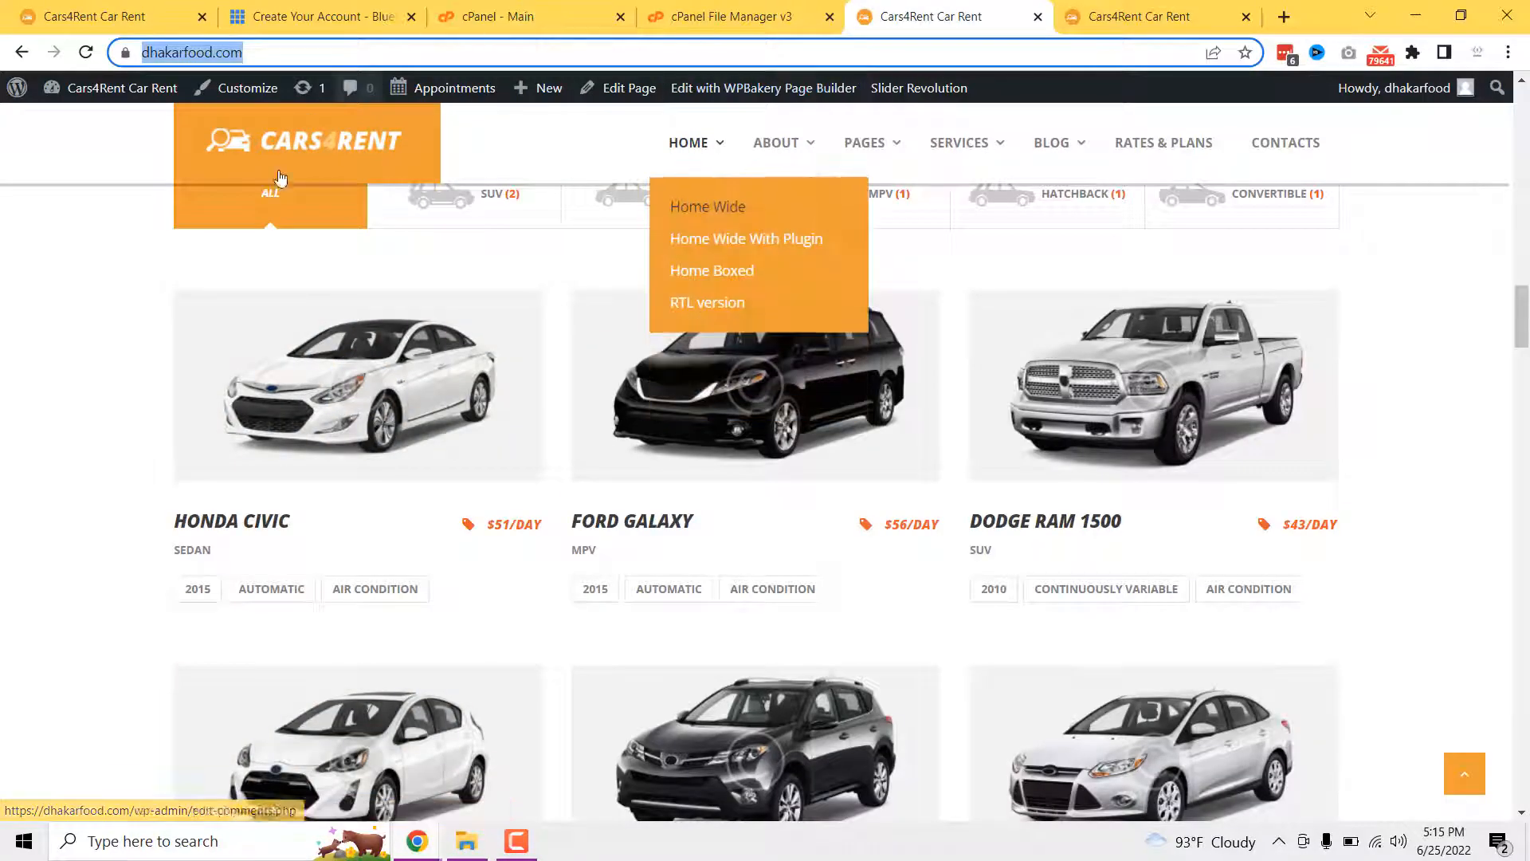
click(417, 840)
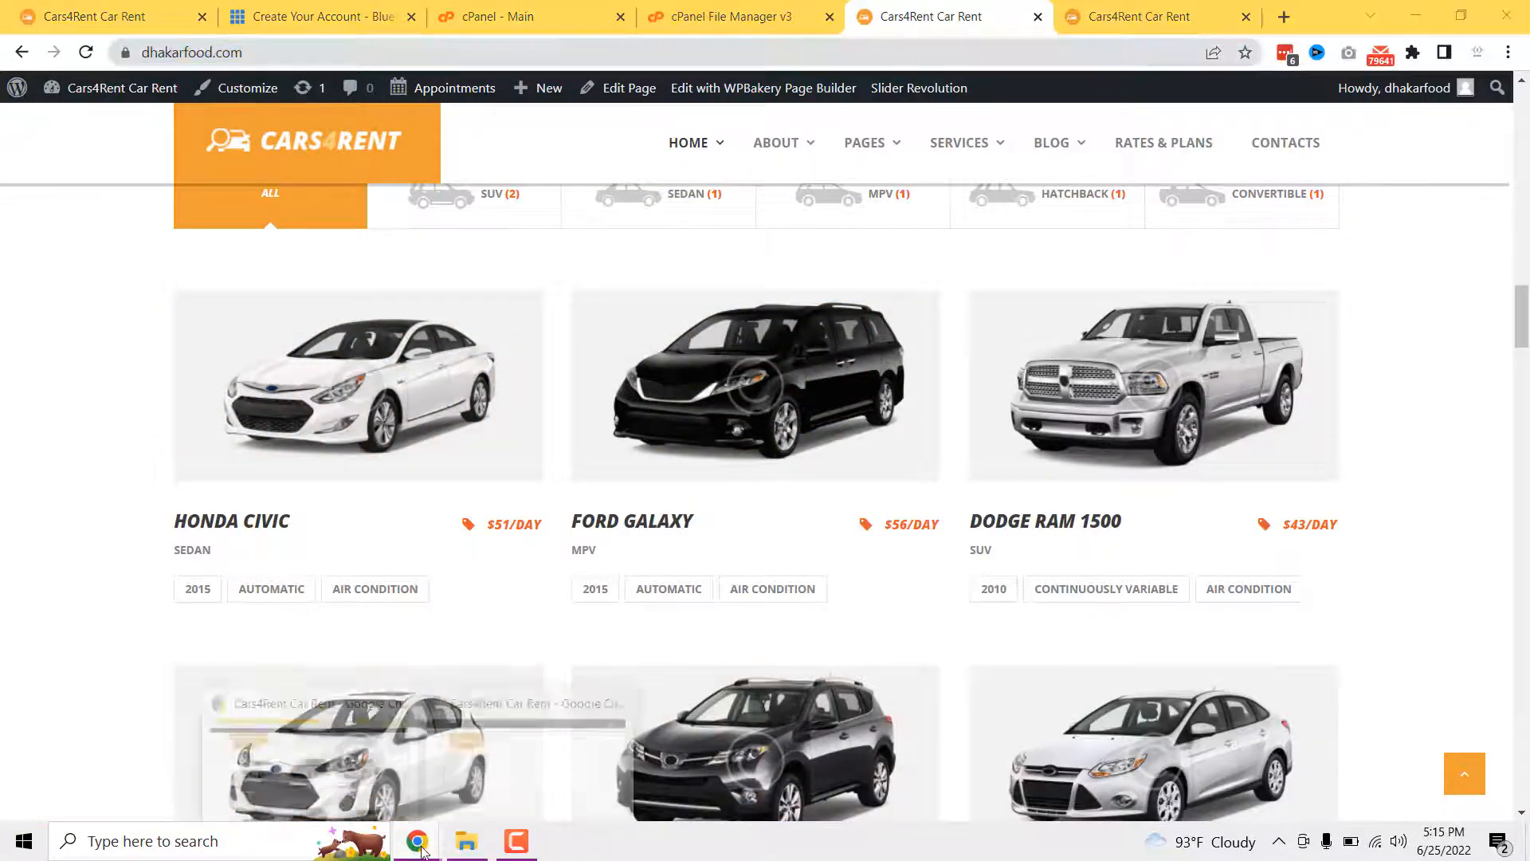
click(504, 806)
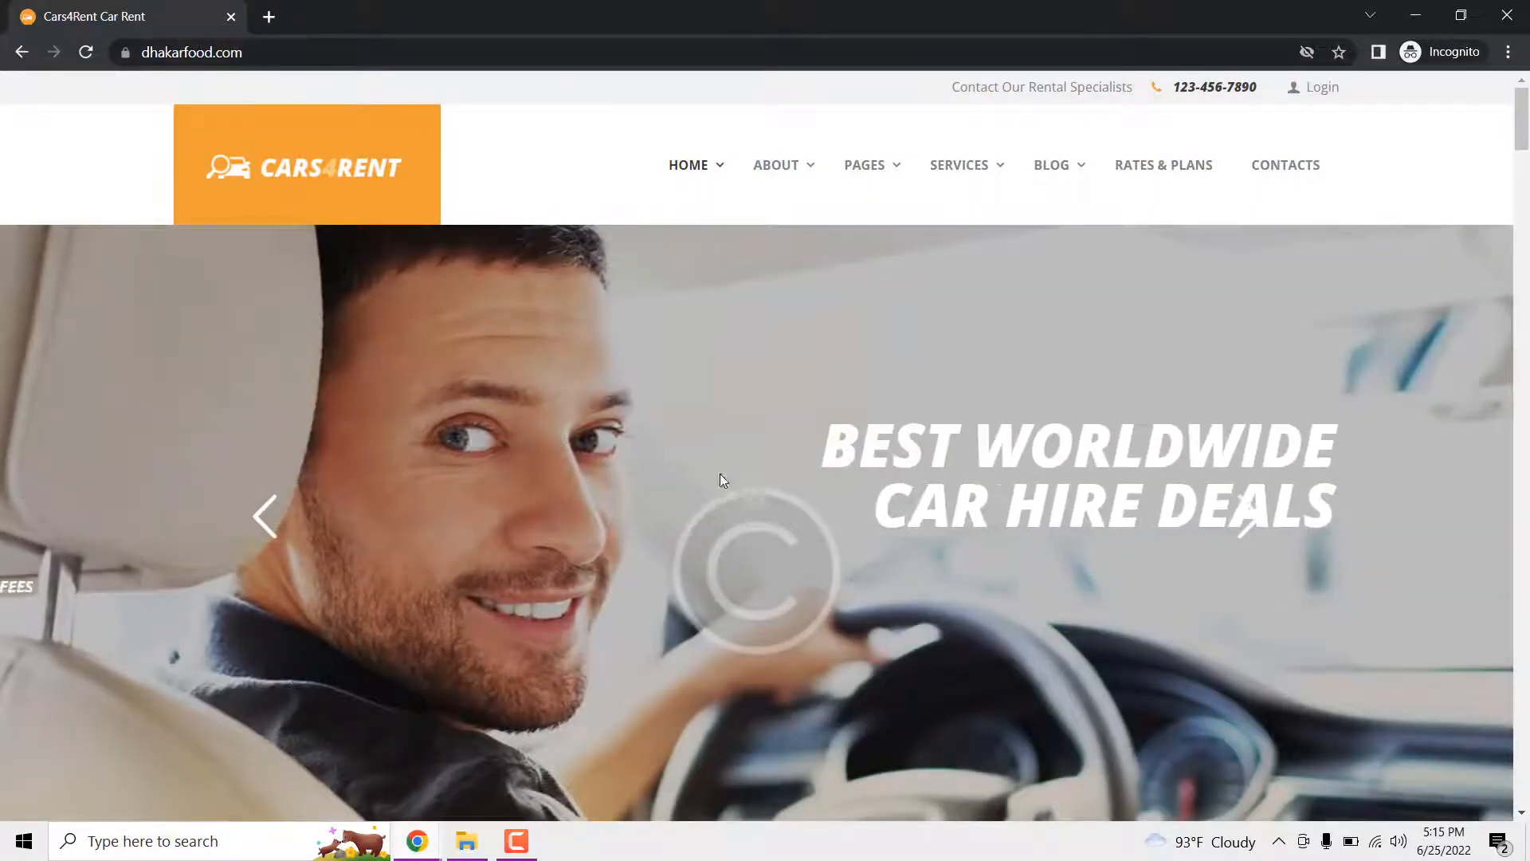
scroll(671, 485, down, 7)
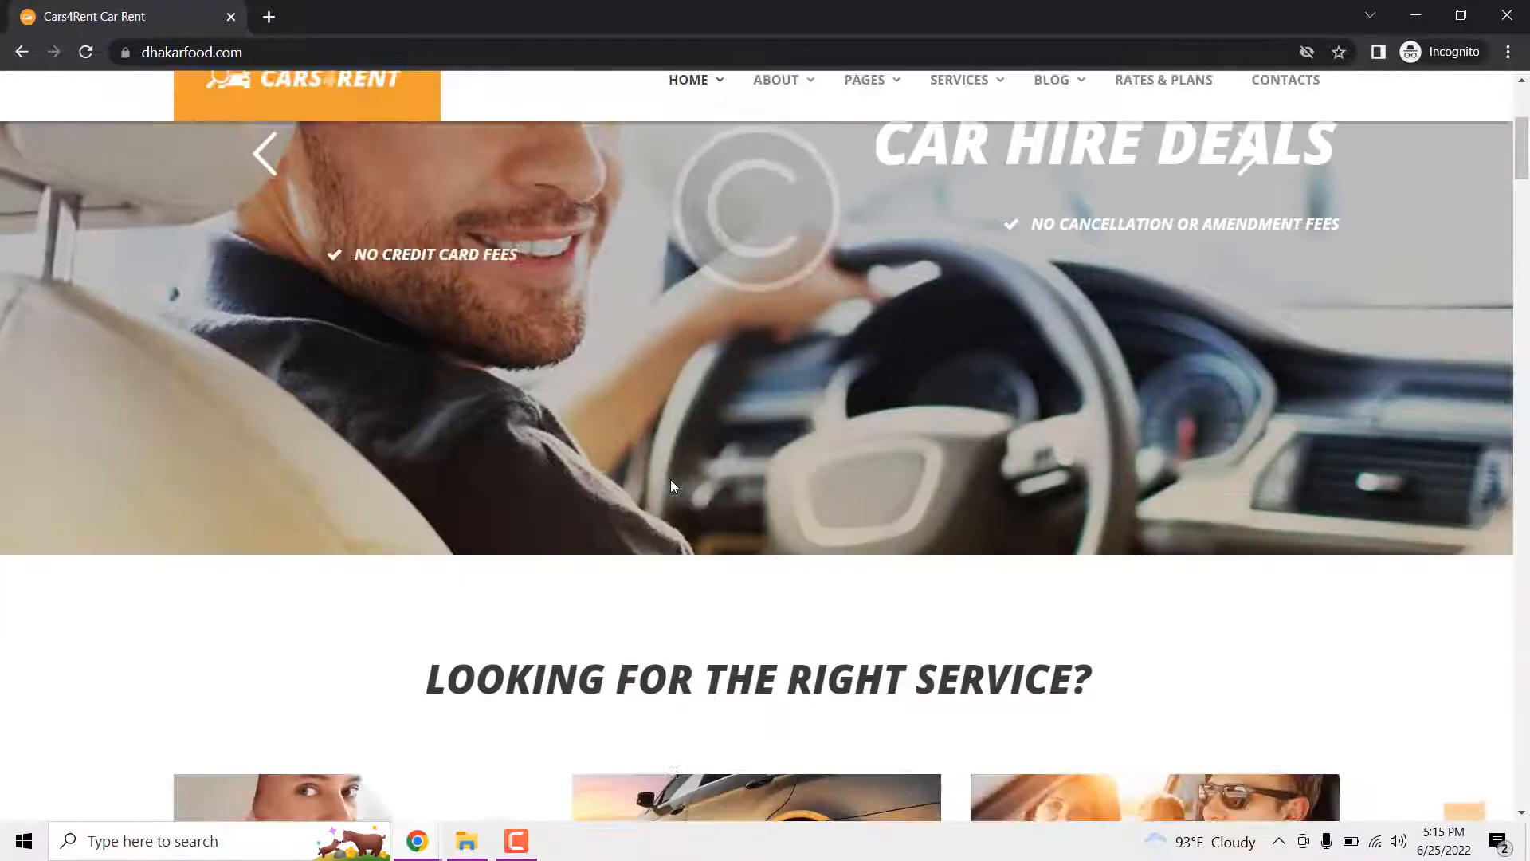
scroll(671, 484, down, 15)
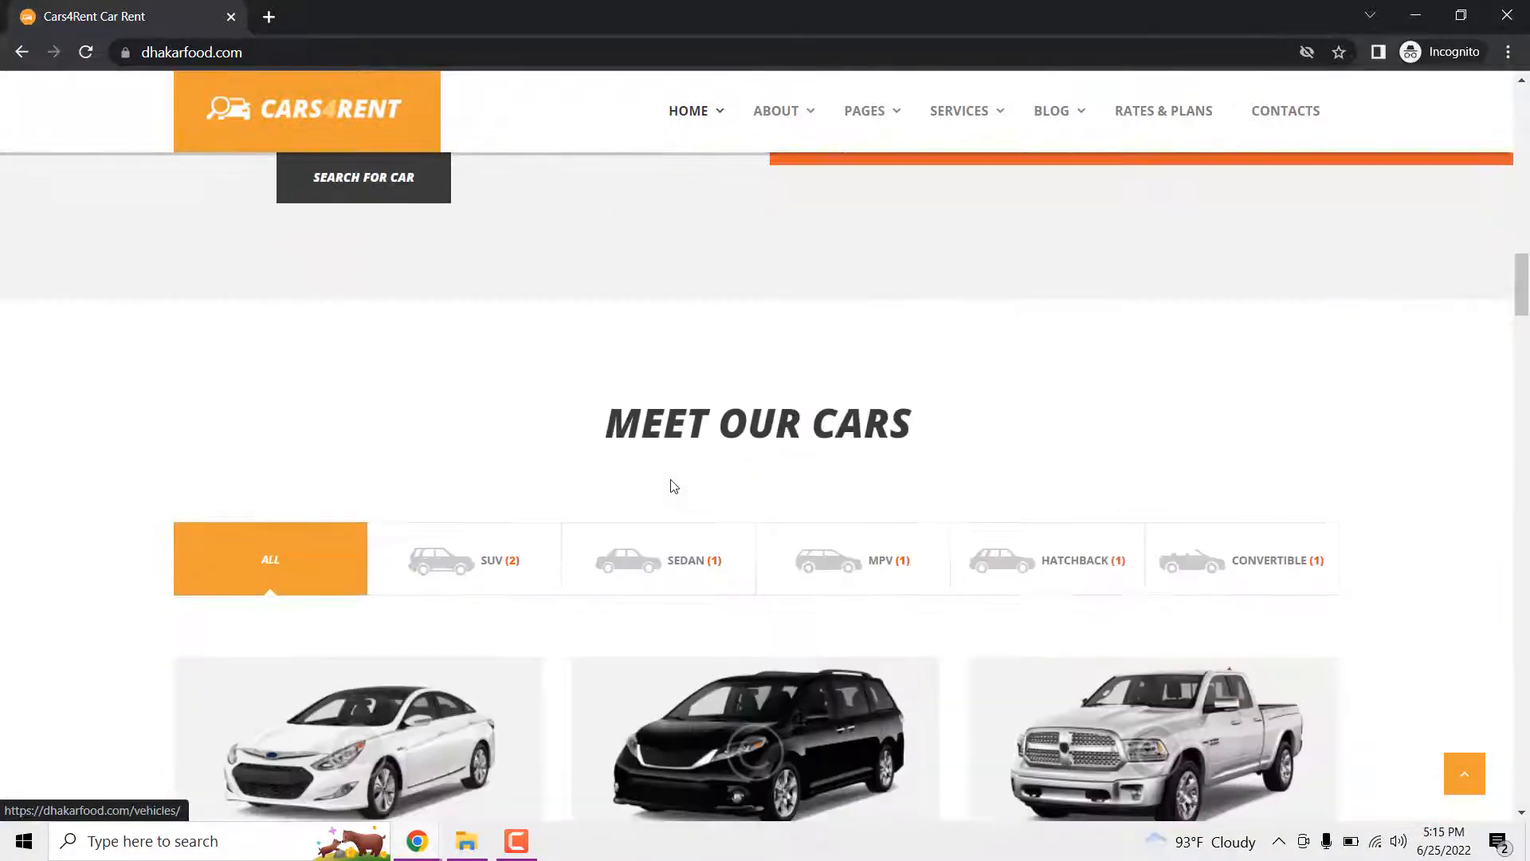
scroll(803, 424, down, 2)
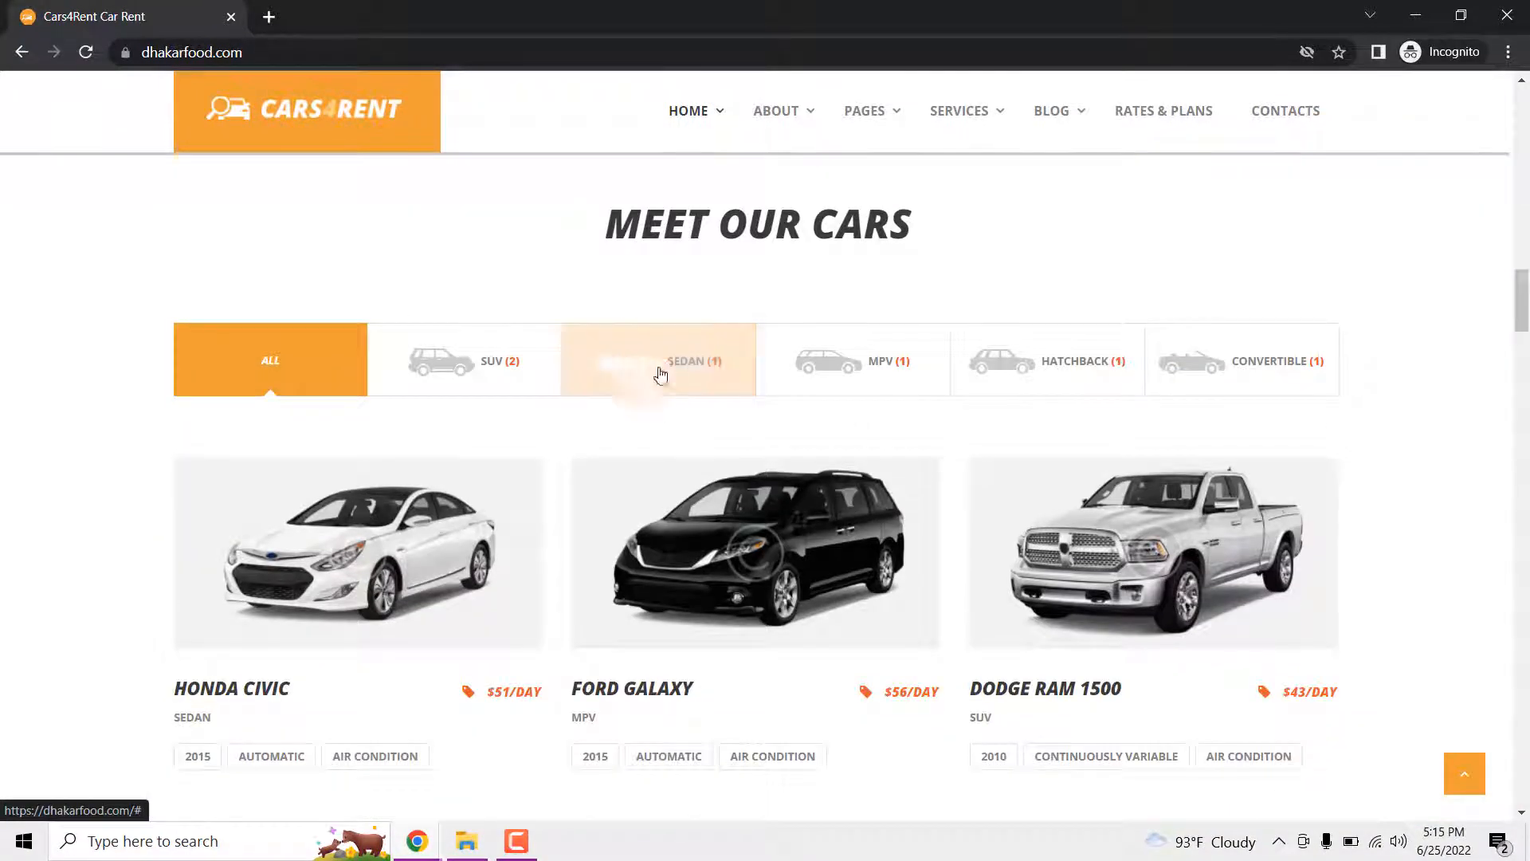
scroll(403, 506, down, 2)
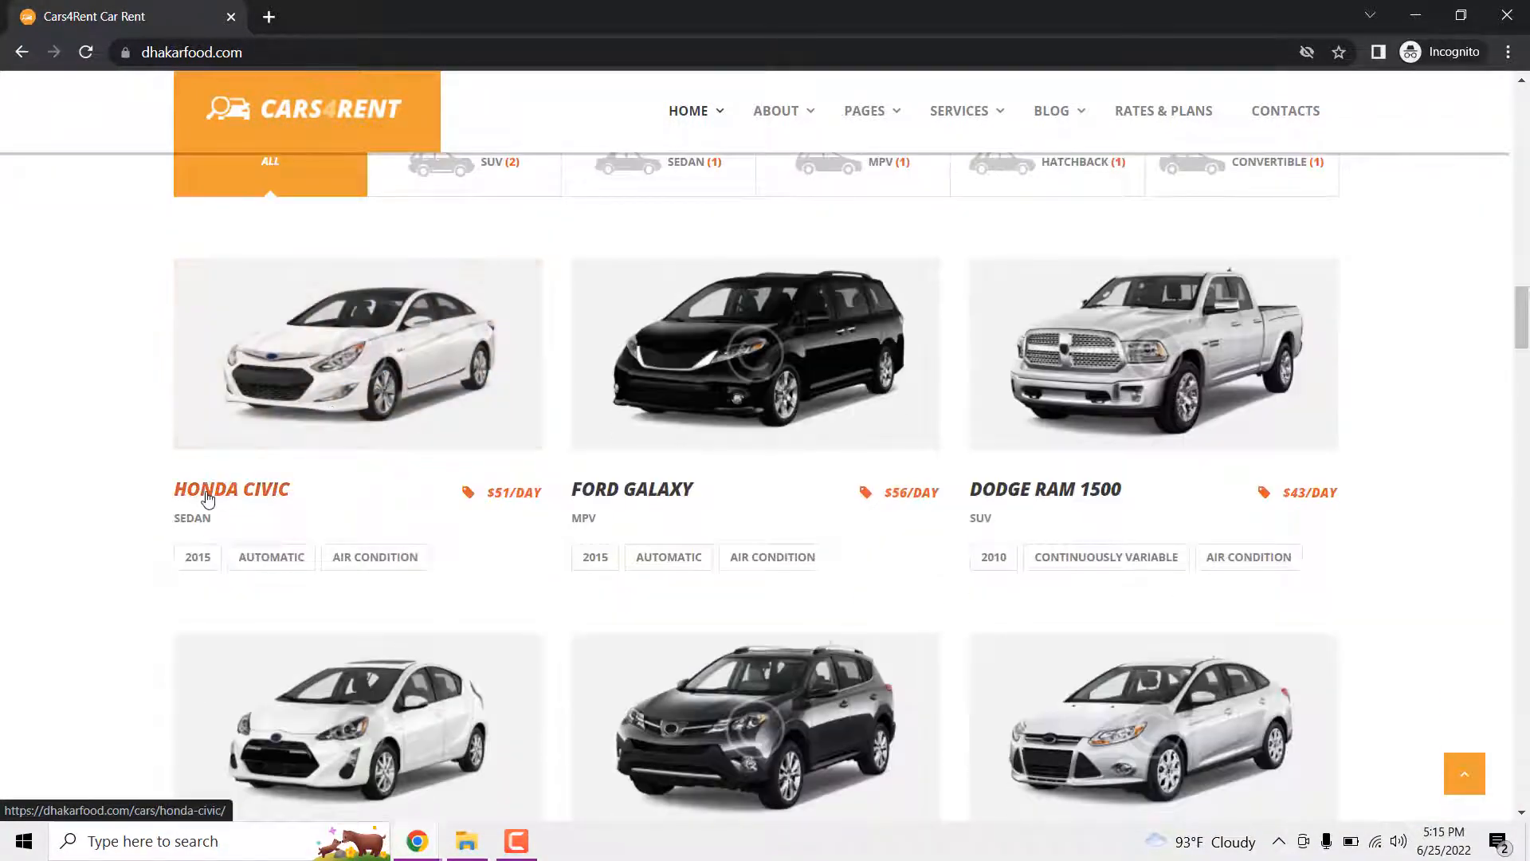
- Open the Honda Civic car page, review its details, and go to its Book Now! page
click(294, 389)
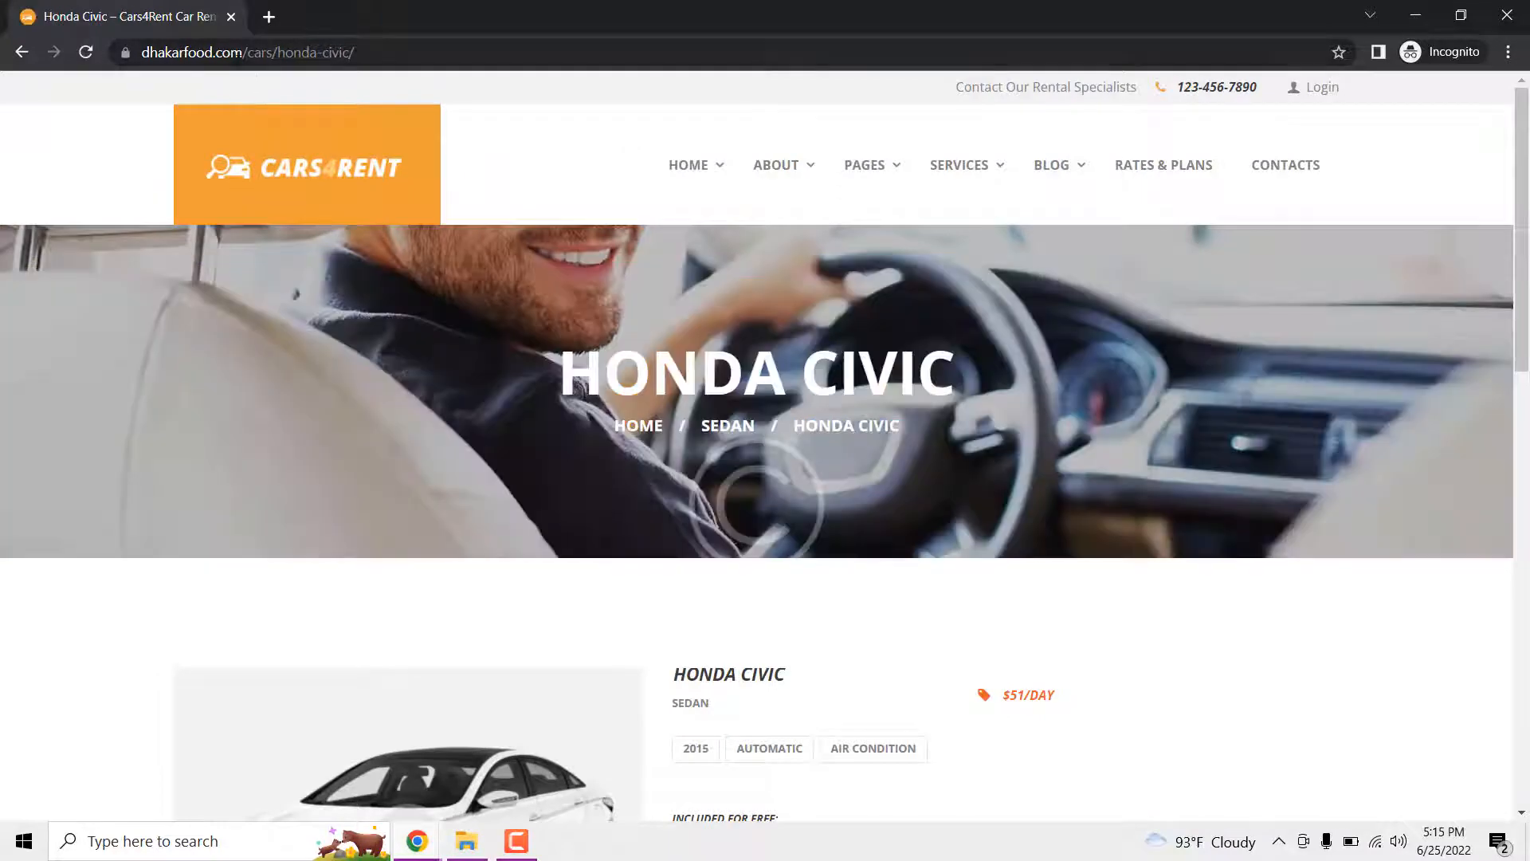
drag(243, 52, 383, 64)
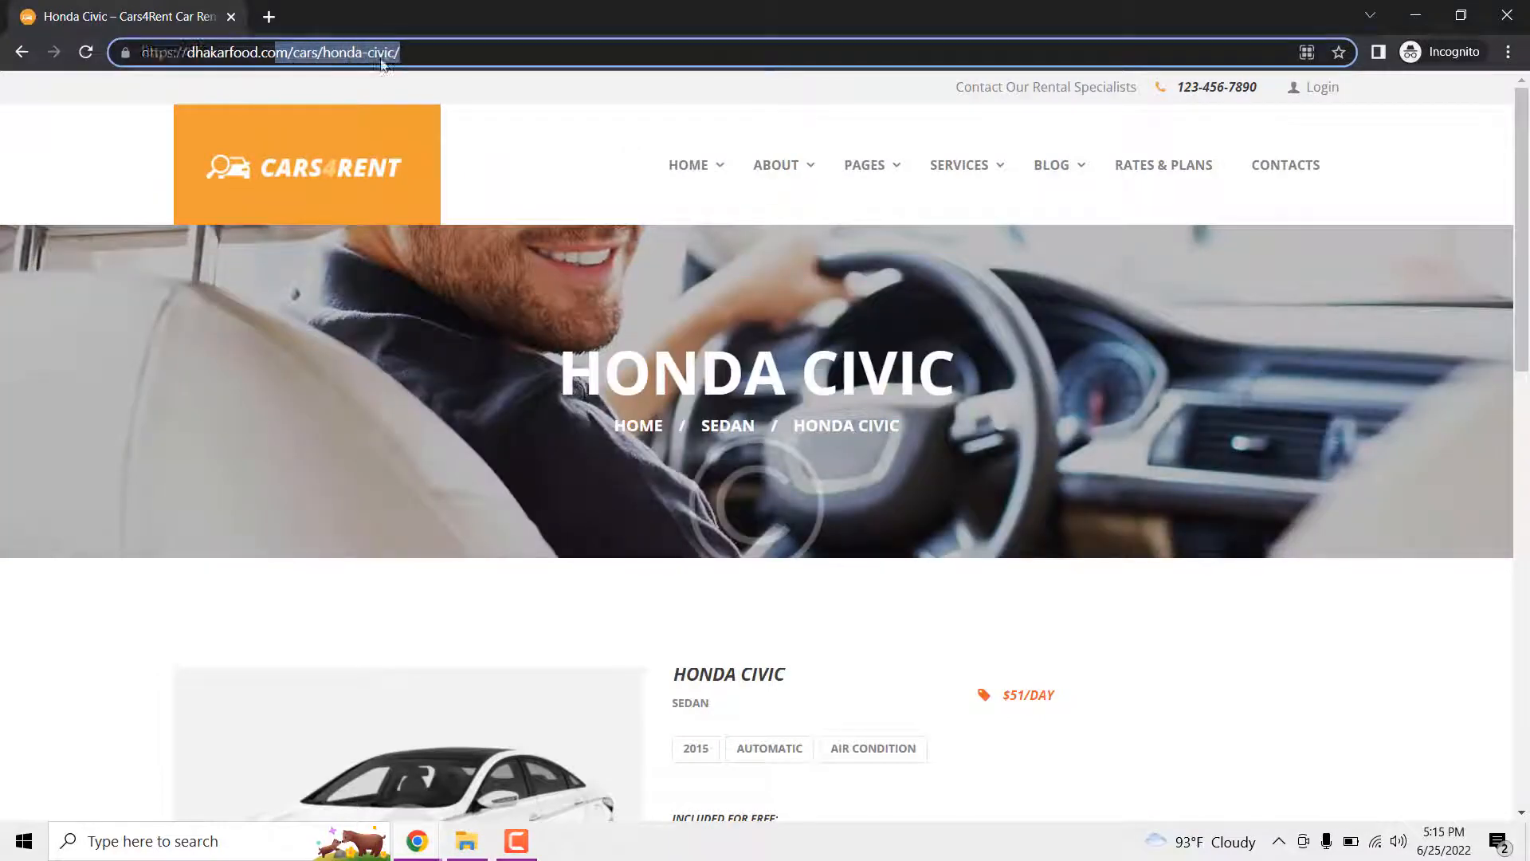
click(510, 94)
scroll(772, 443, down, 3)
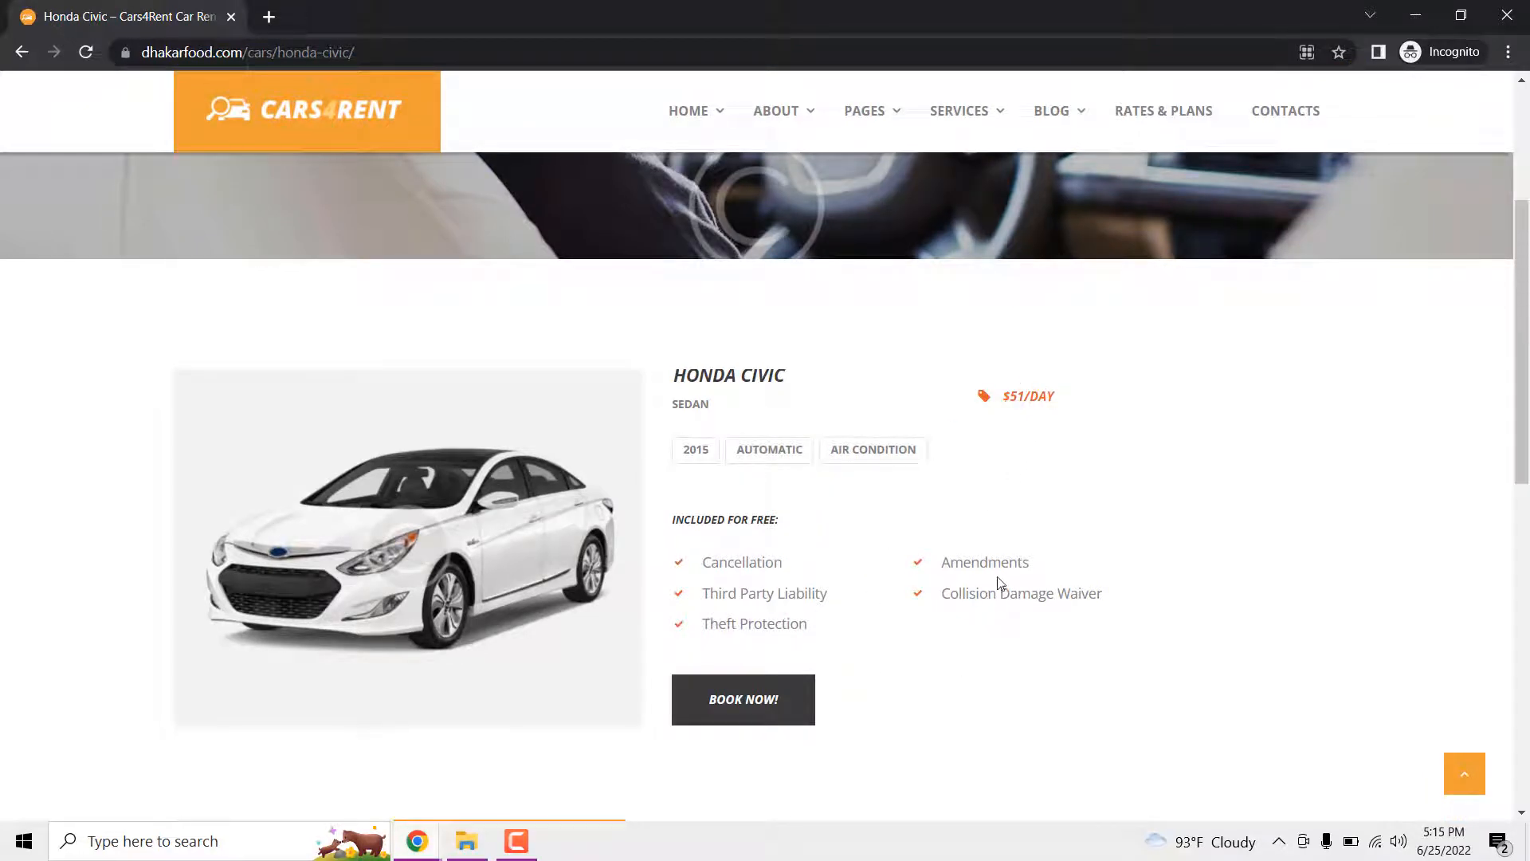
scroll(717, 717, down, 1)
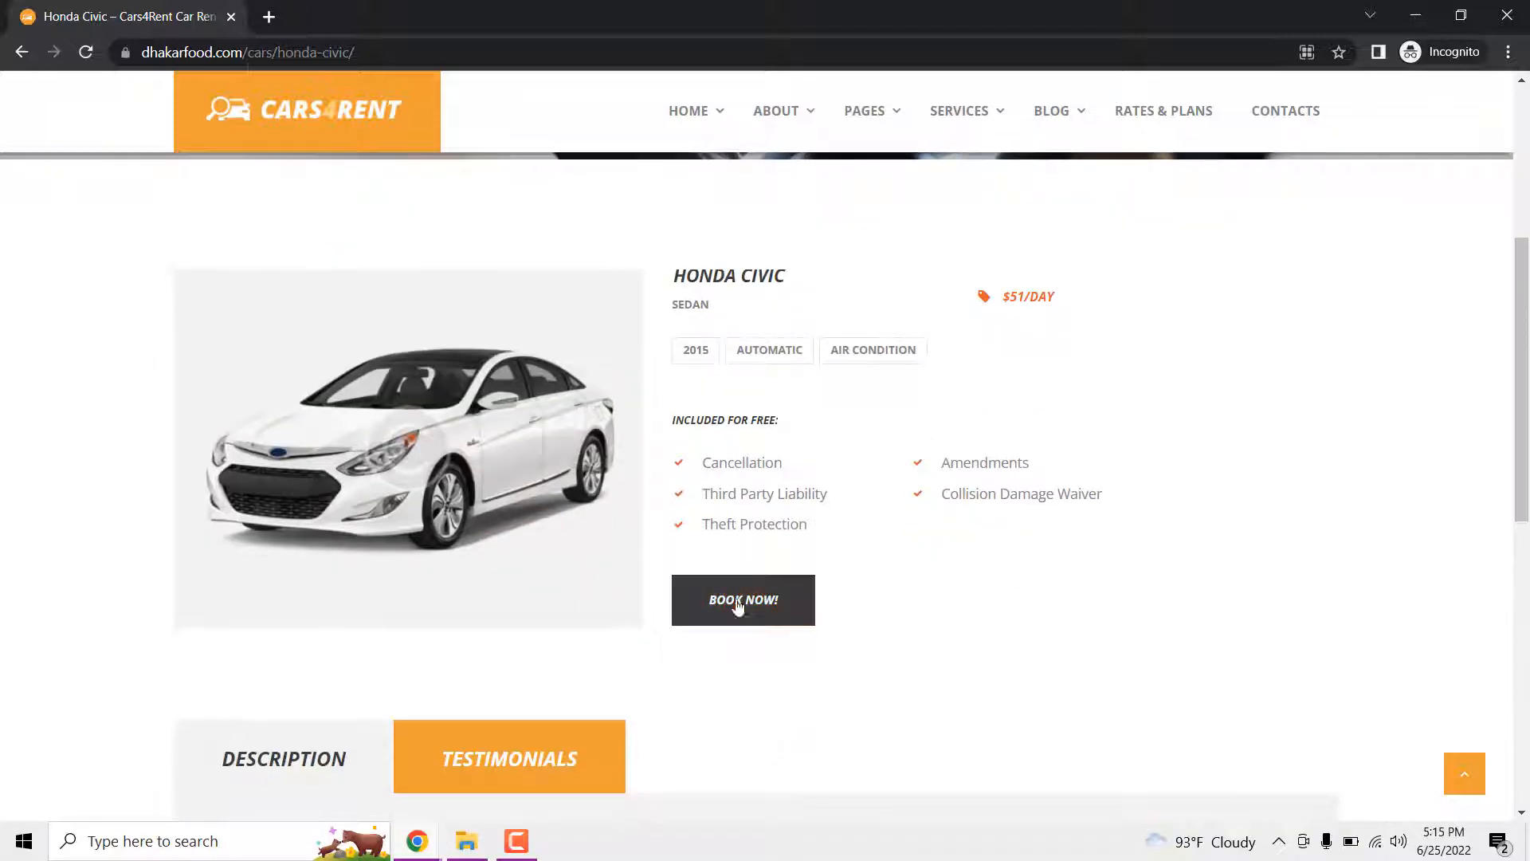
scroll(738, 606, down, 3)
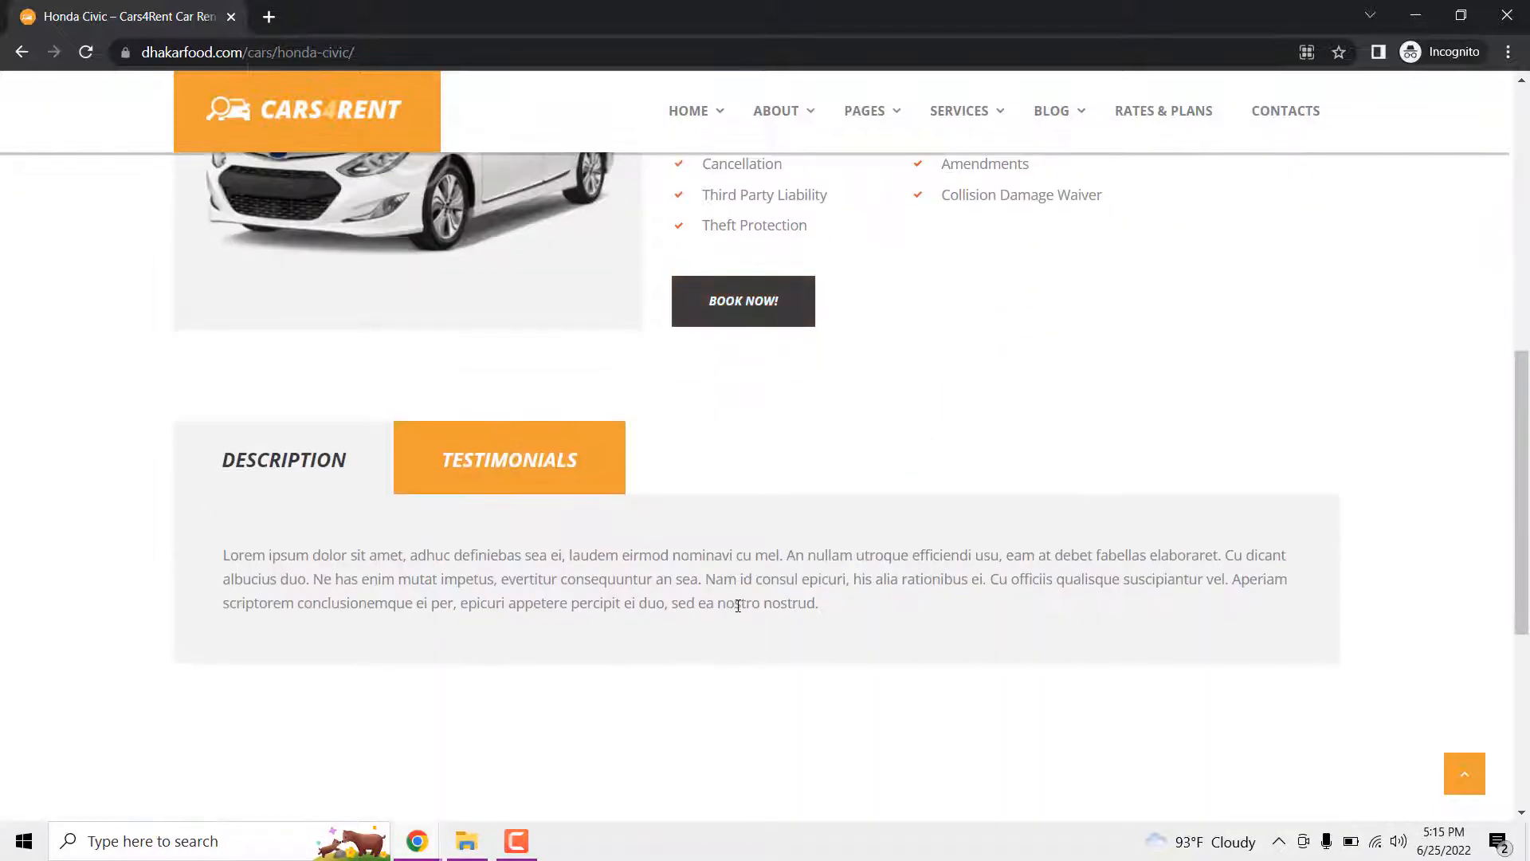
click(729, 309)
- Advance the Honda Civic booking calendar from June to July 2022
scroll(857, 510, down, 3)
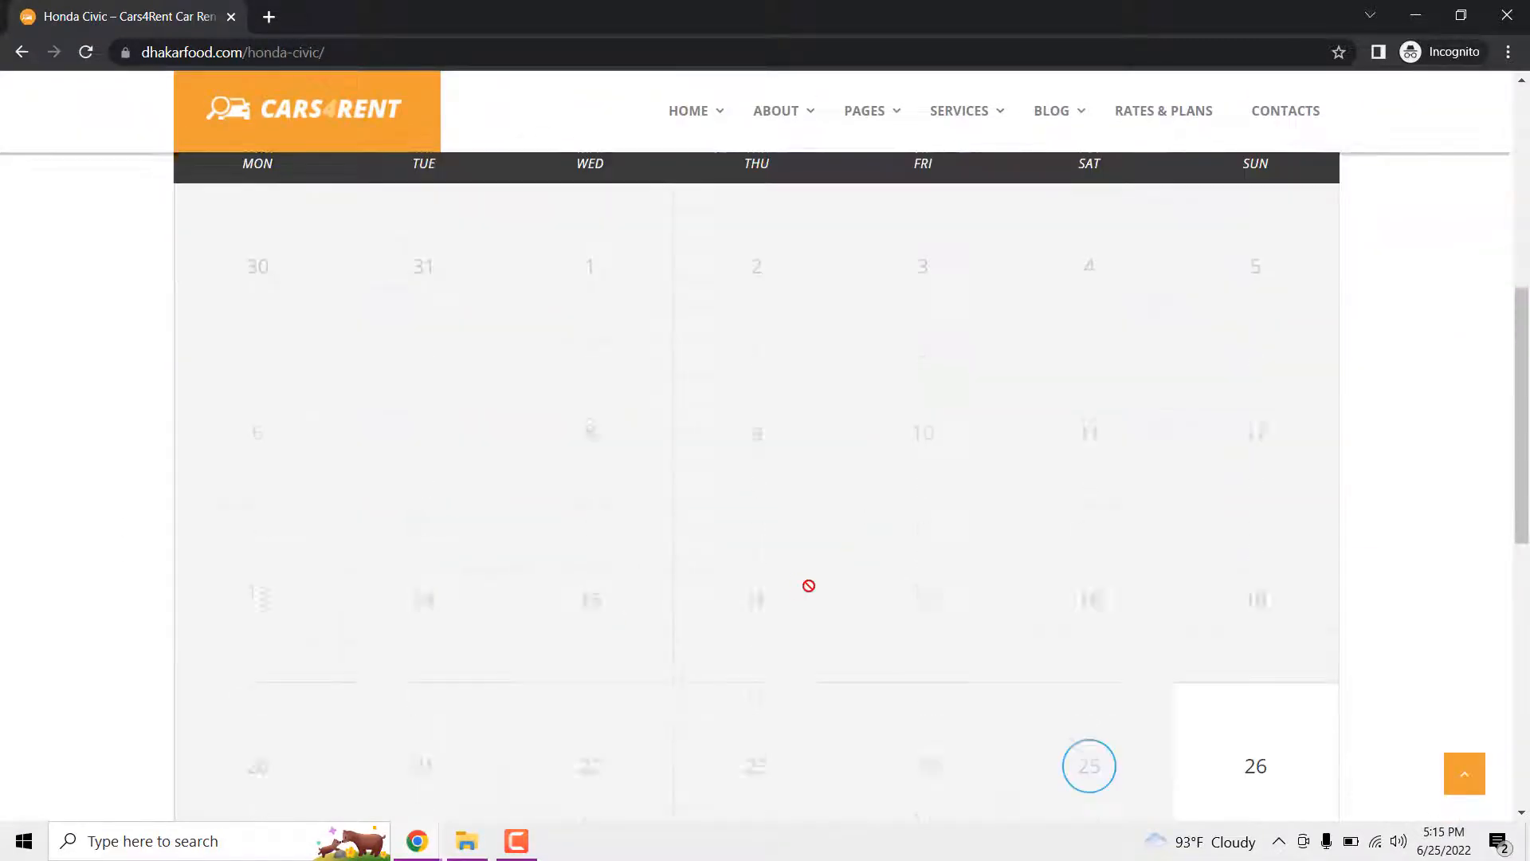
scroll(810, 584, down, 3)
scroll(853, 580, down, 4)
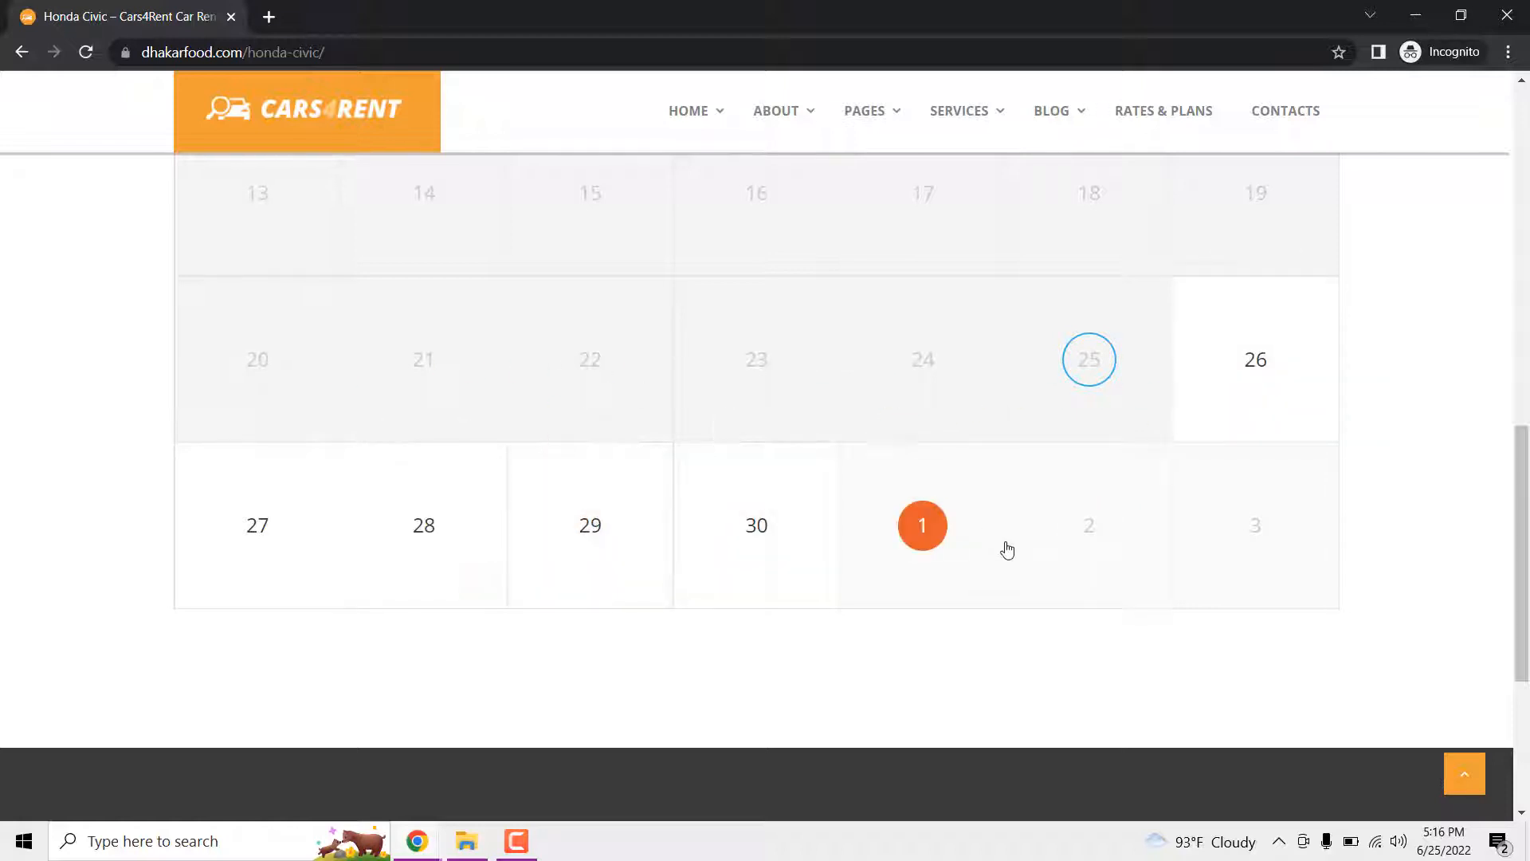
scroll(1007, 549, up, 10)
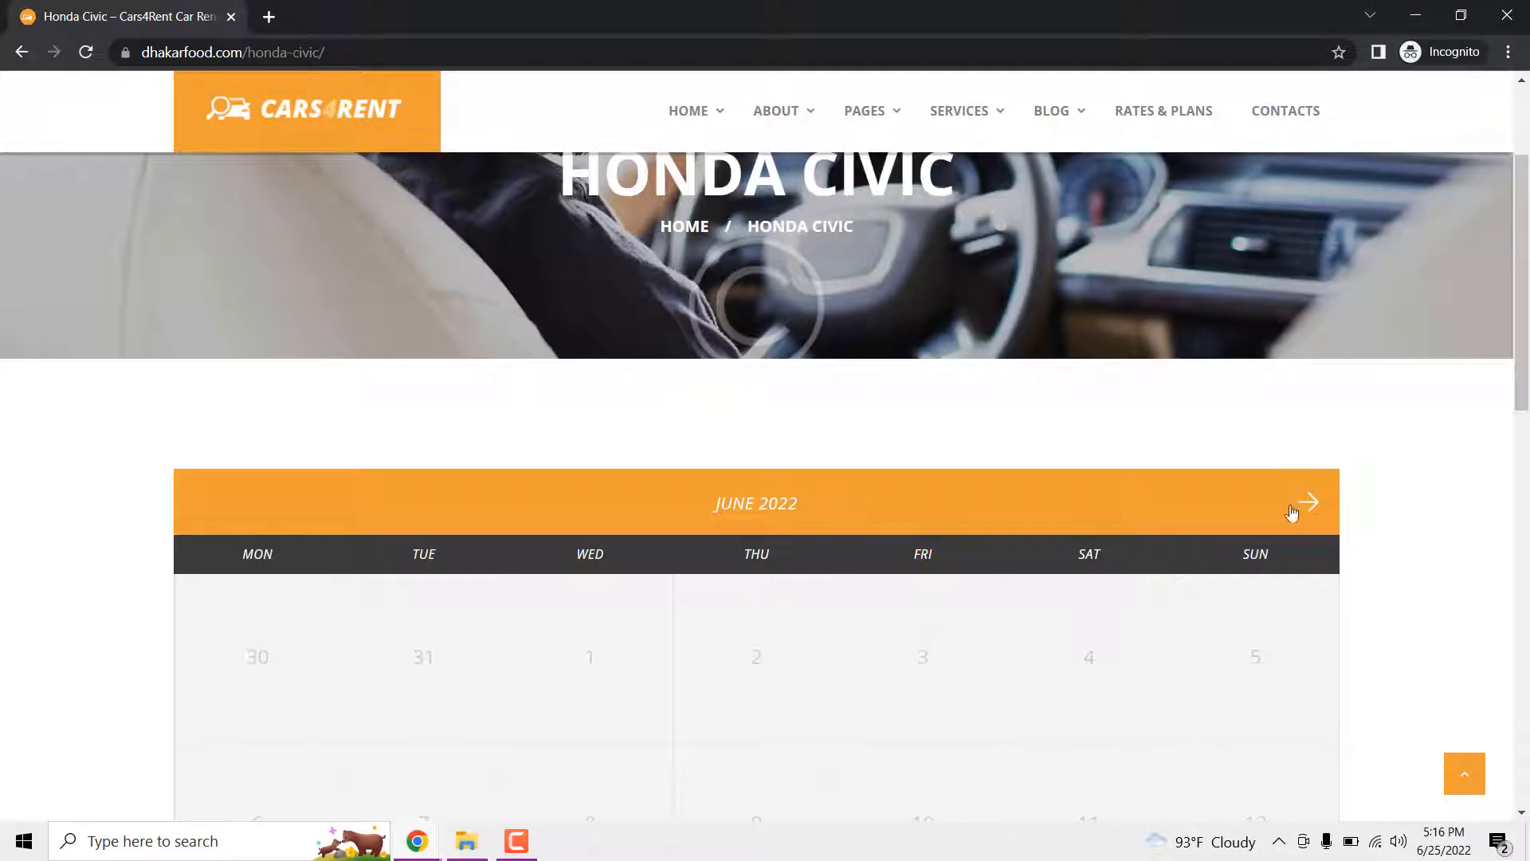
click(1309, 507)
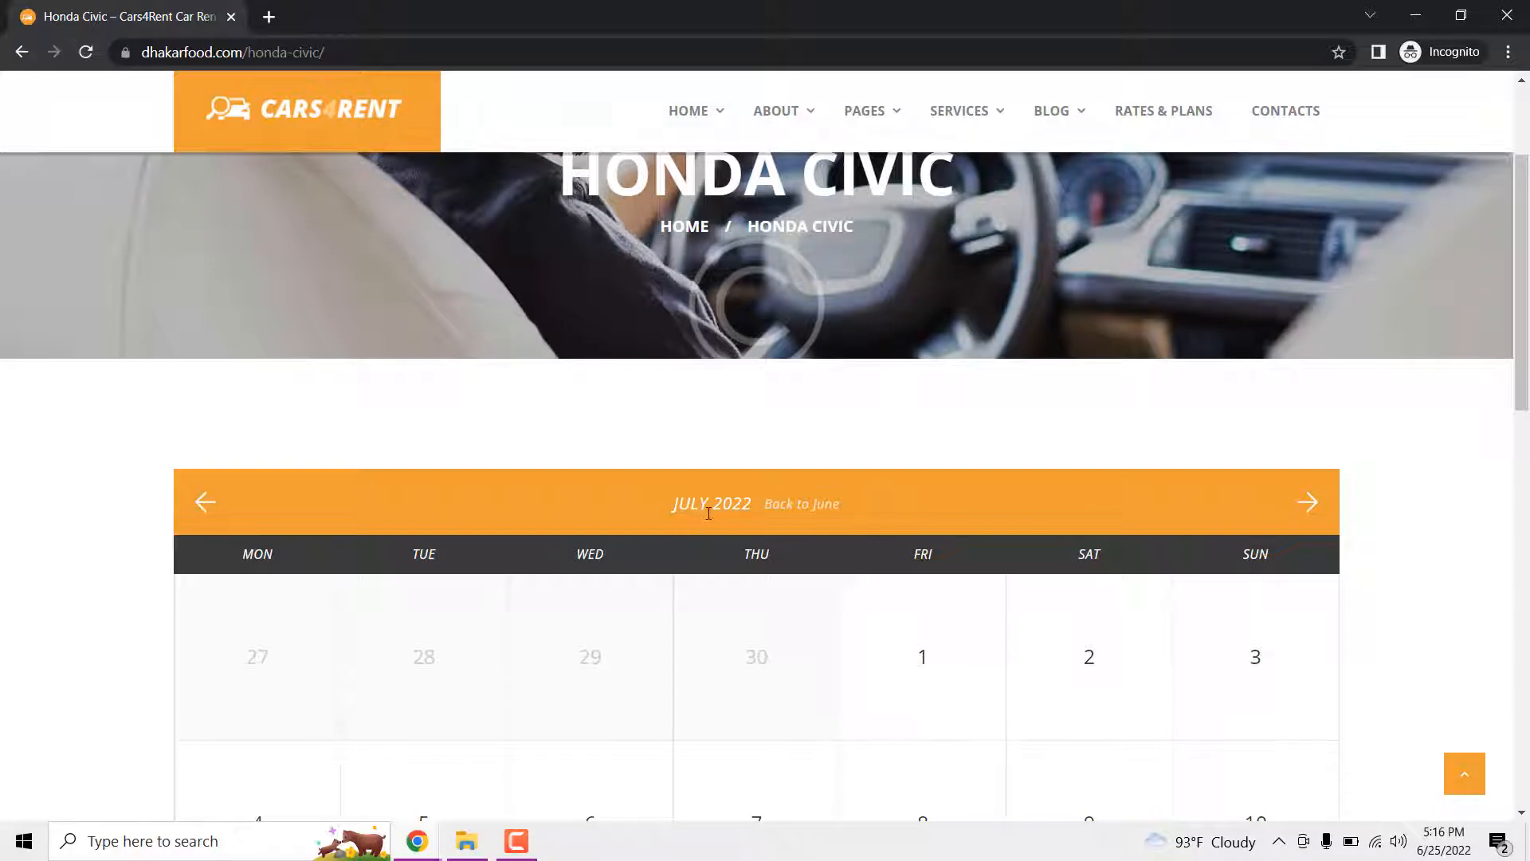
- Pick the All day slot on July 8, 2022 and request the appointment
scroll(717, 486, down, 2)
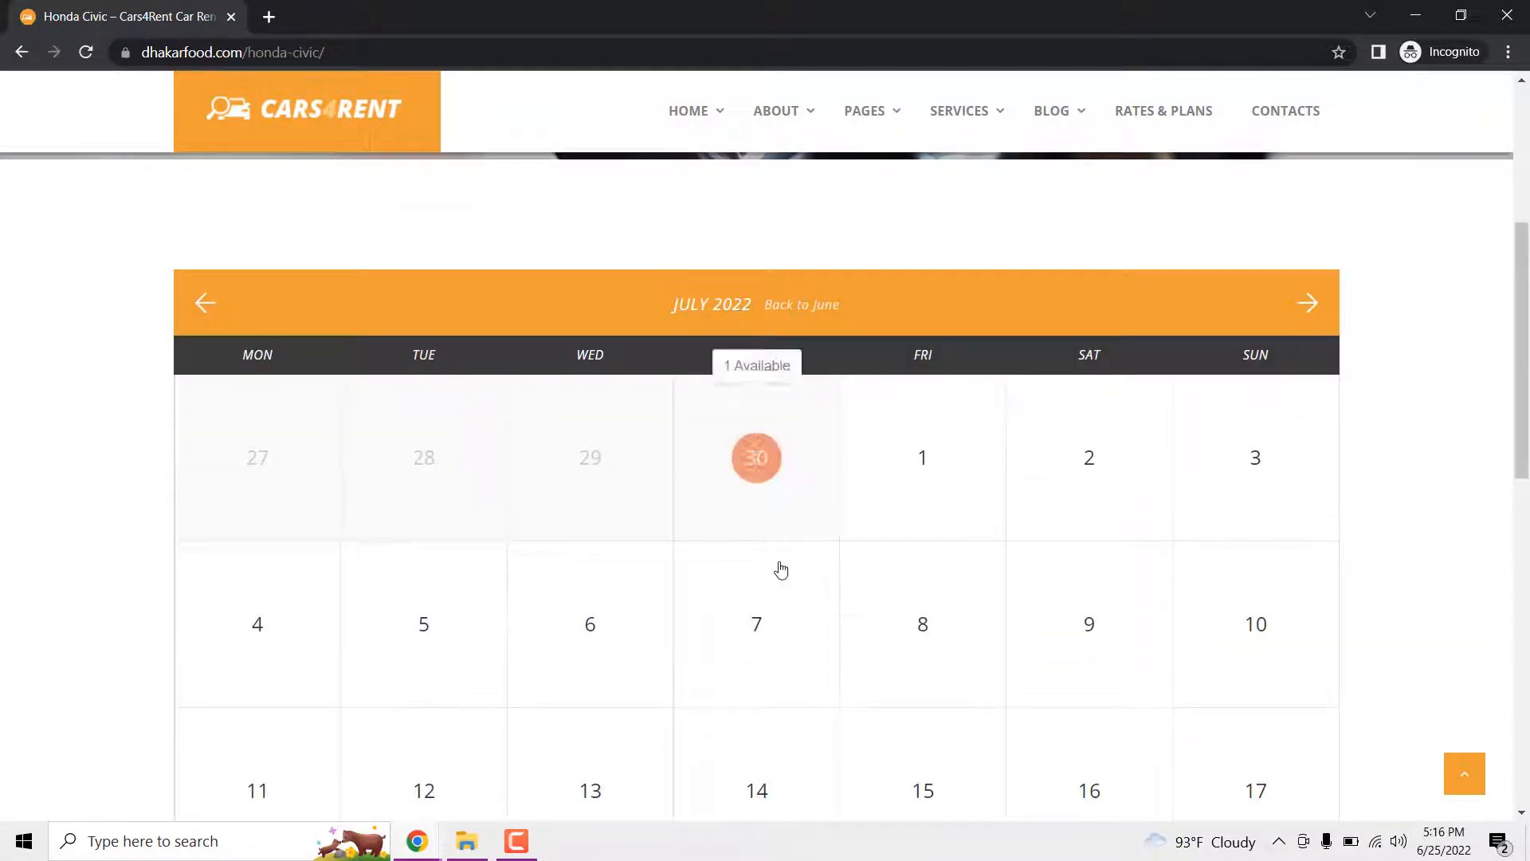
scroll(779, 571, down, 4)
scroll(1100, 526, down, 2)
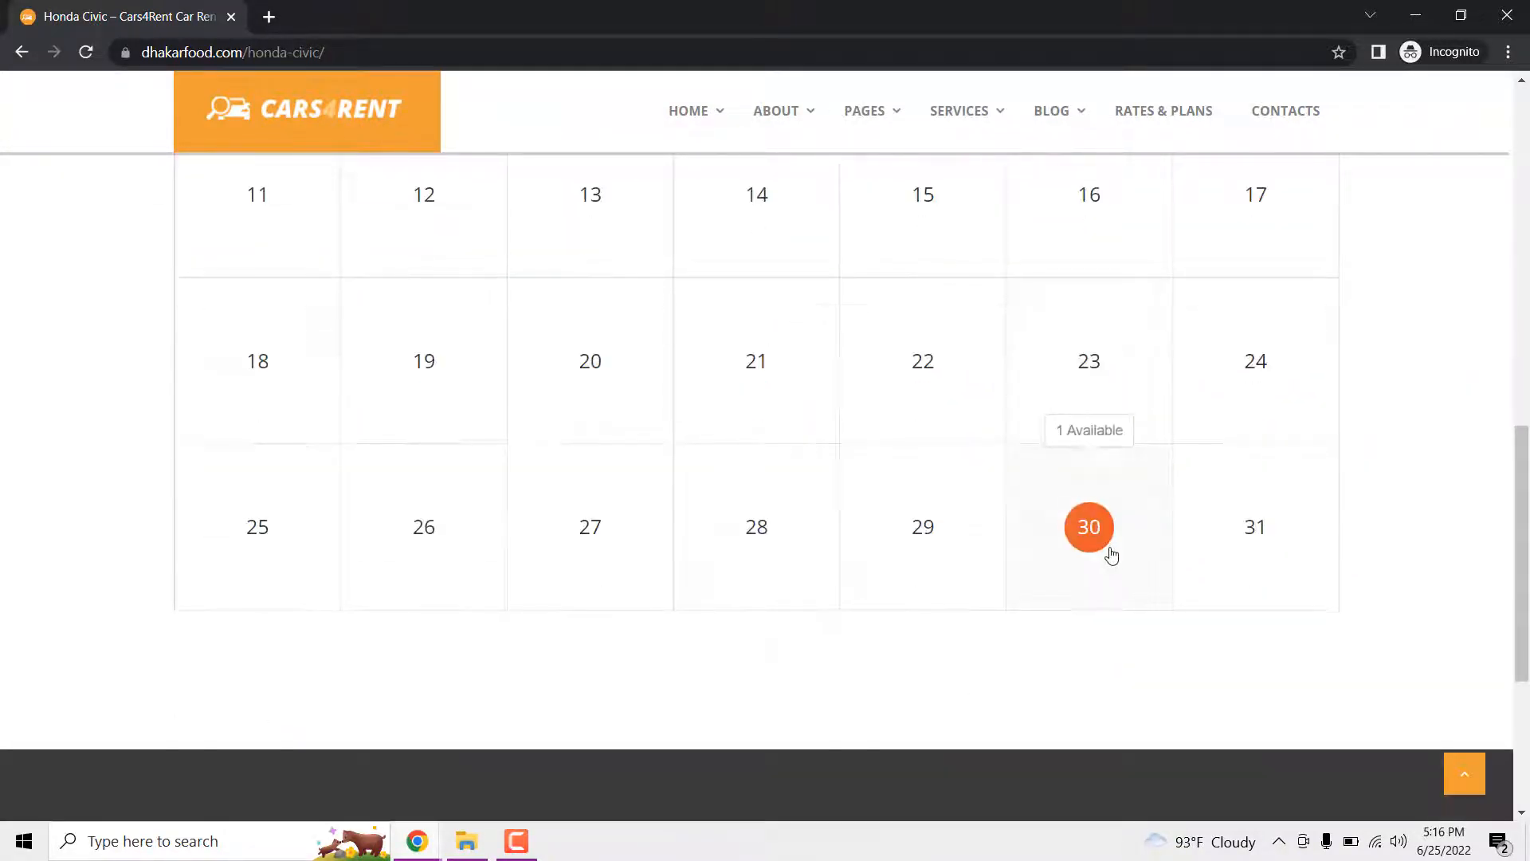
scroll(1112, 551, up, 3)
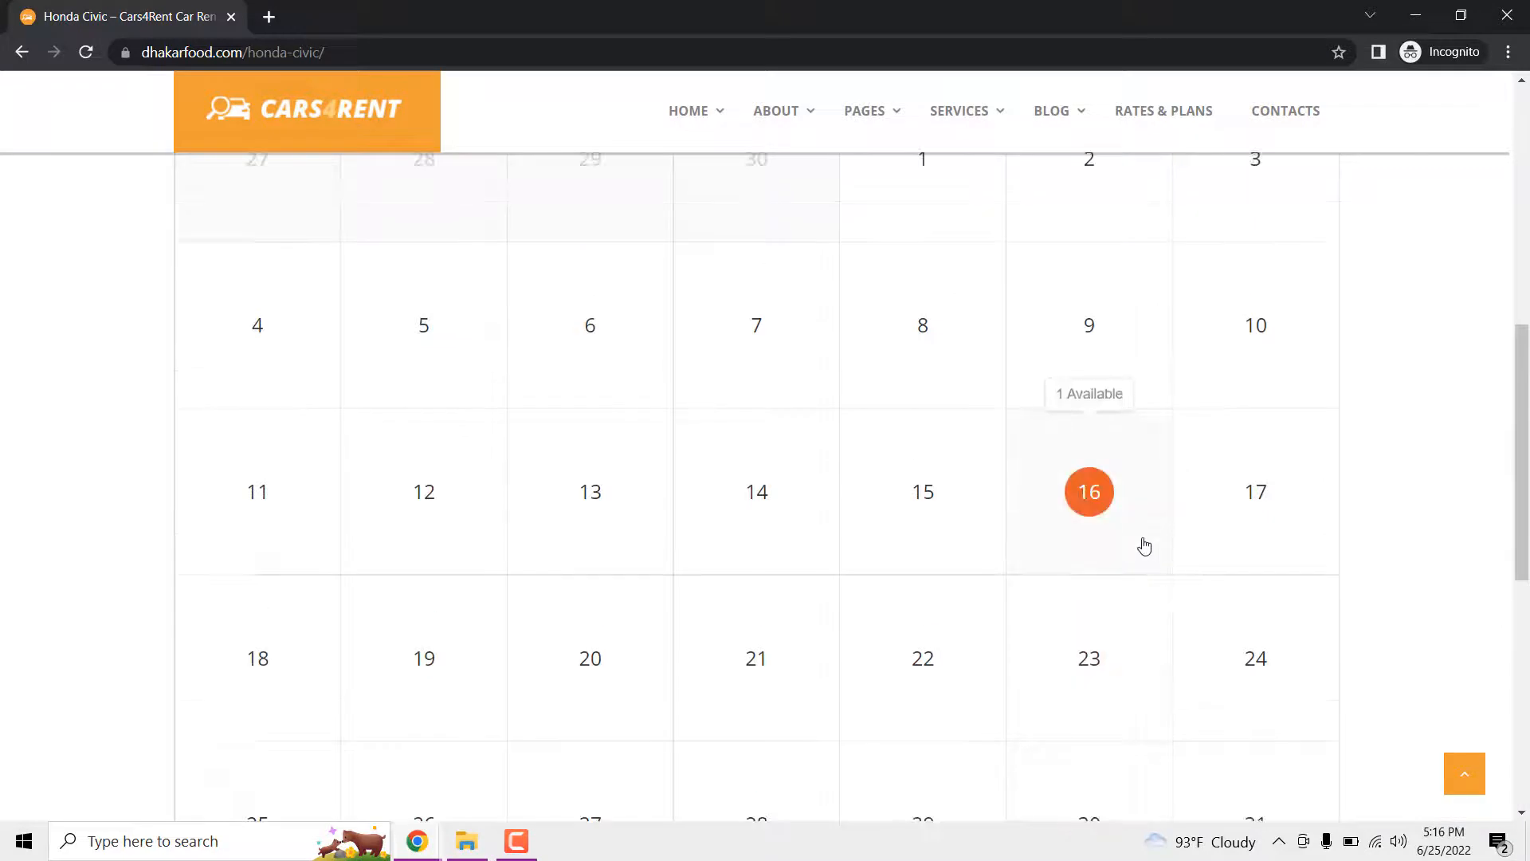
click(929, 336)
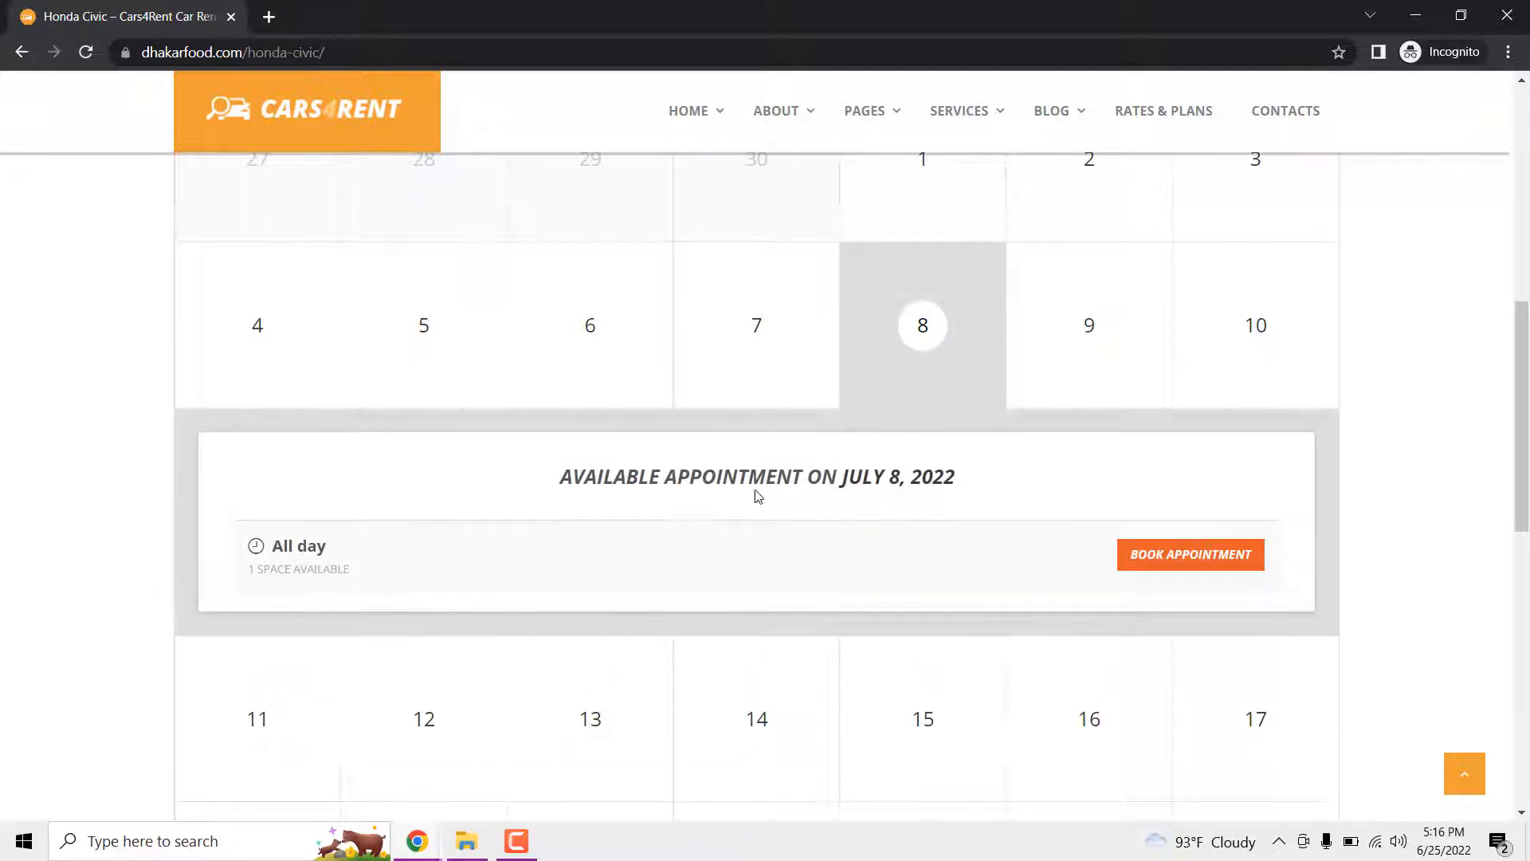
click(1202, 562)
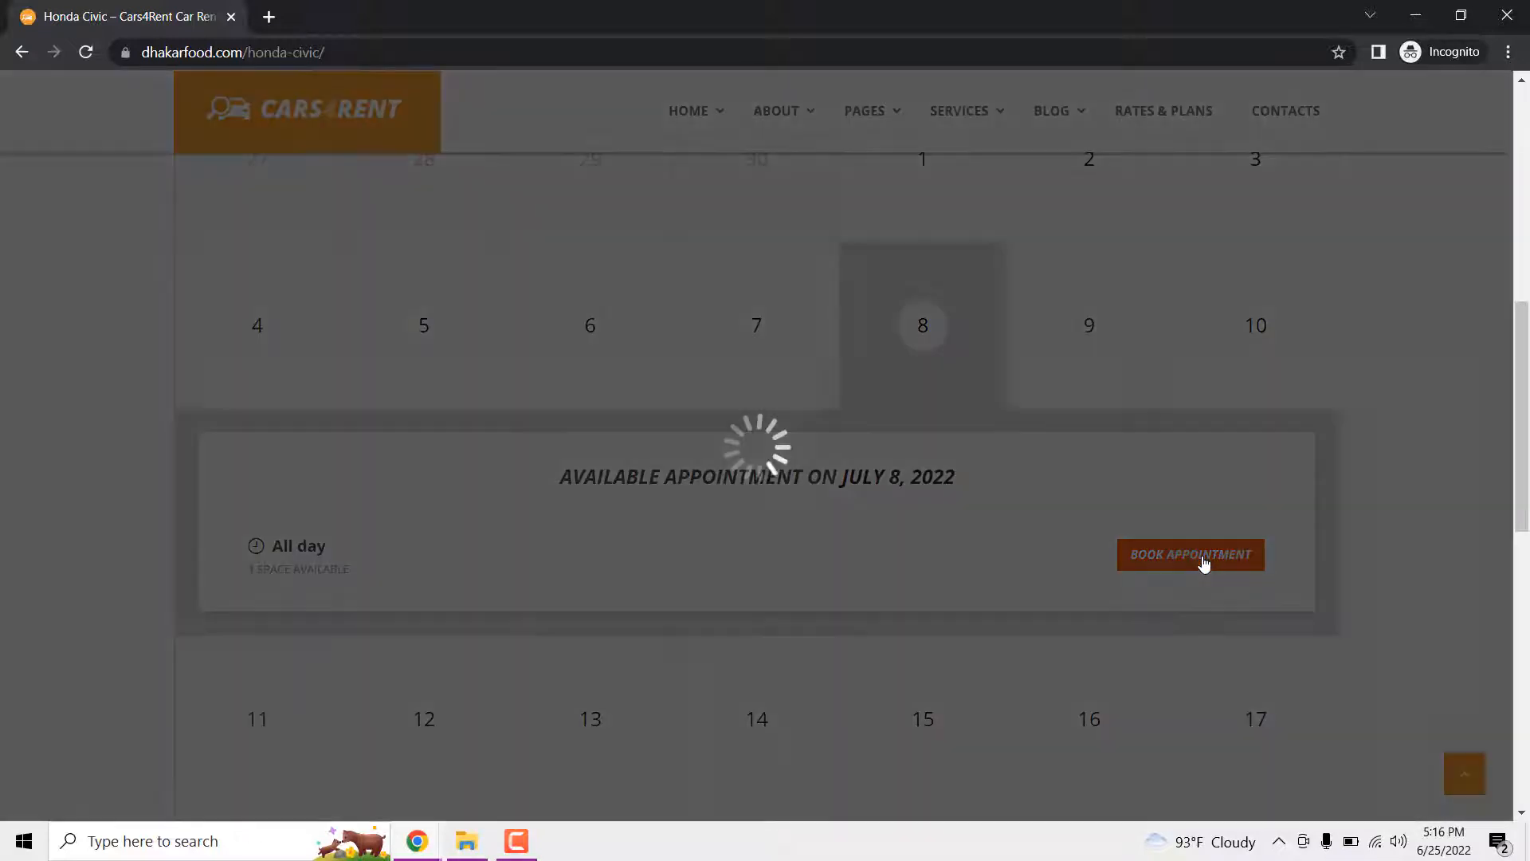
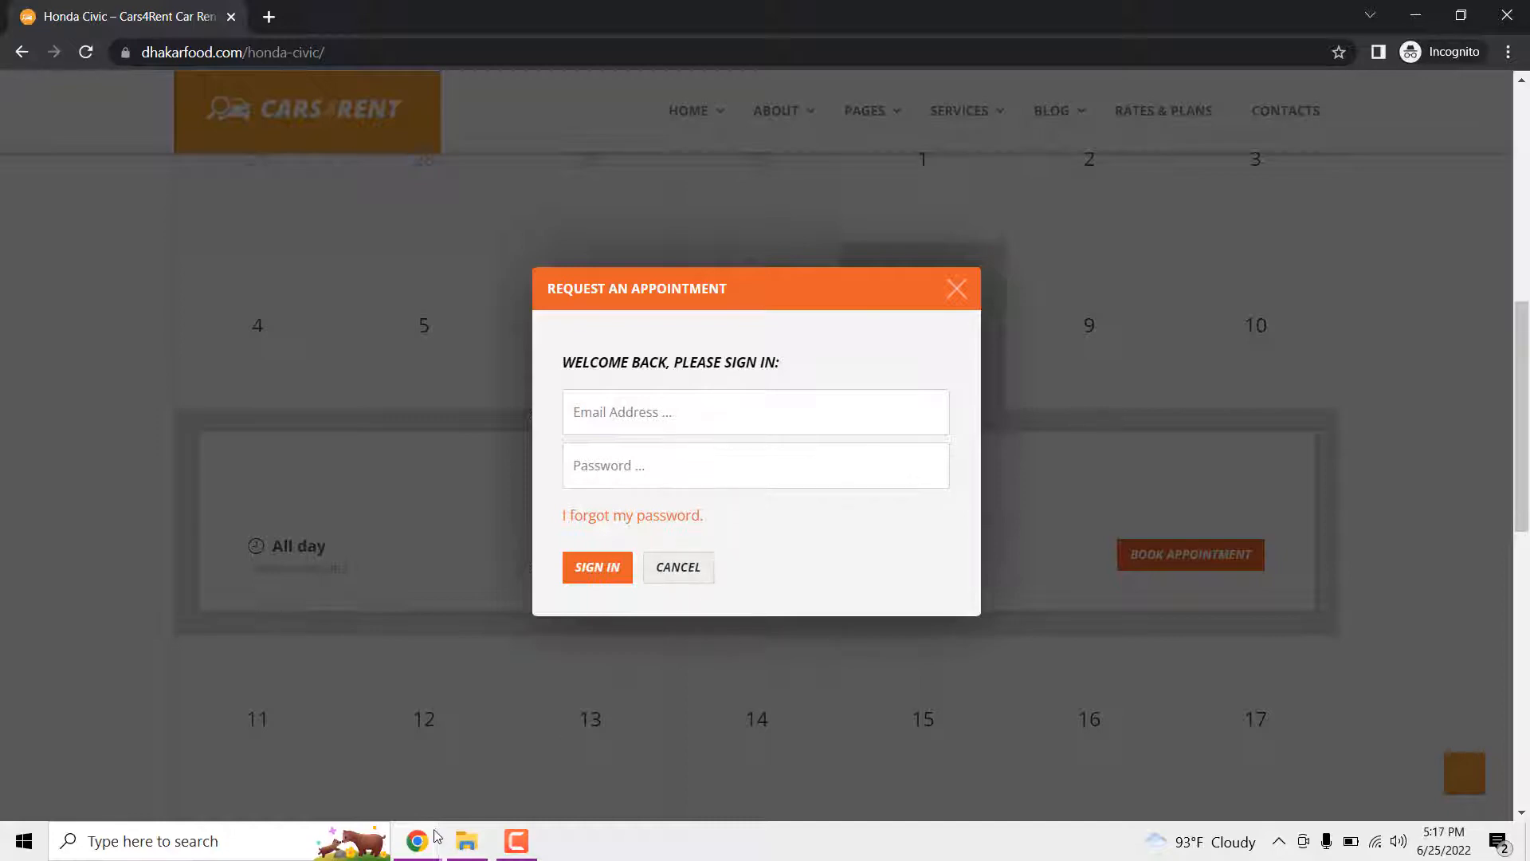
- Bring the logged-in Cars4Rent homepage window back in front of the incognito booking page
mouse_move(437, 837)
click(344, 792)
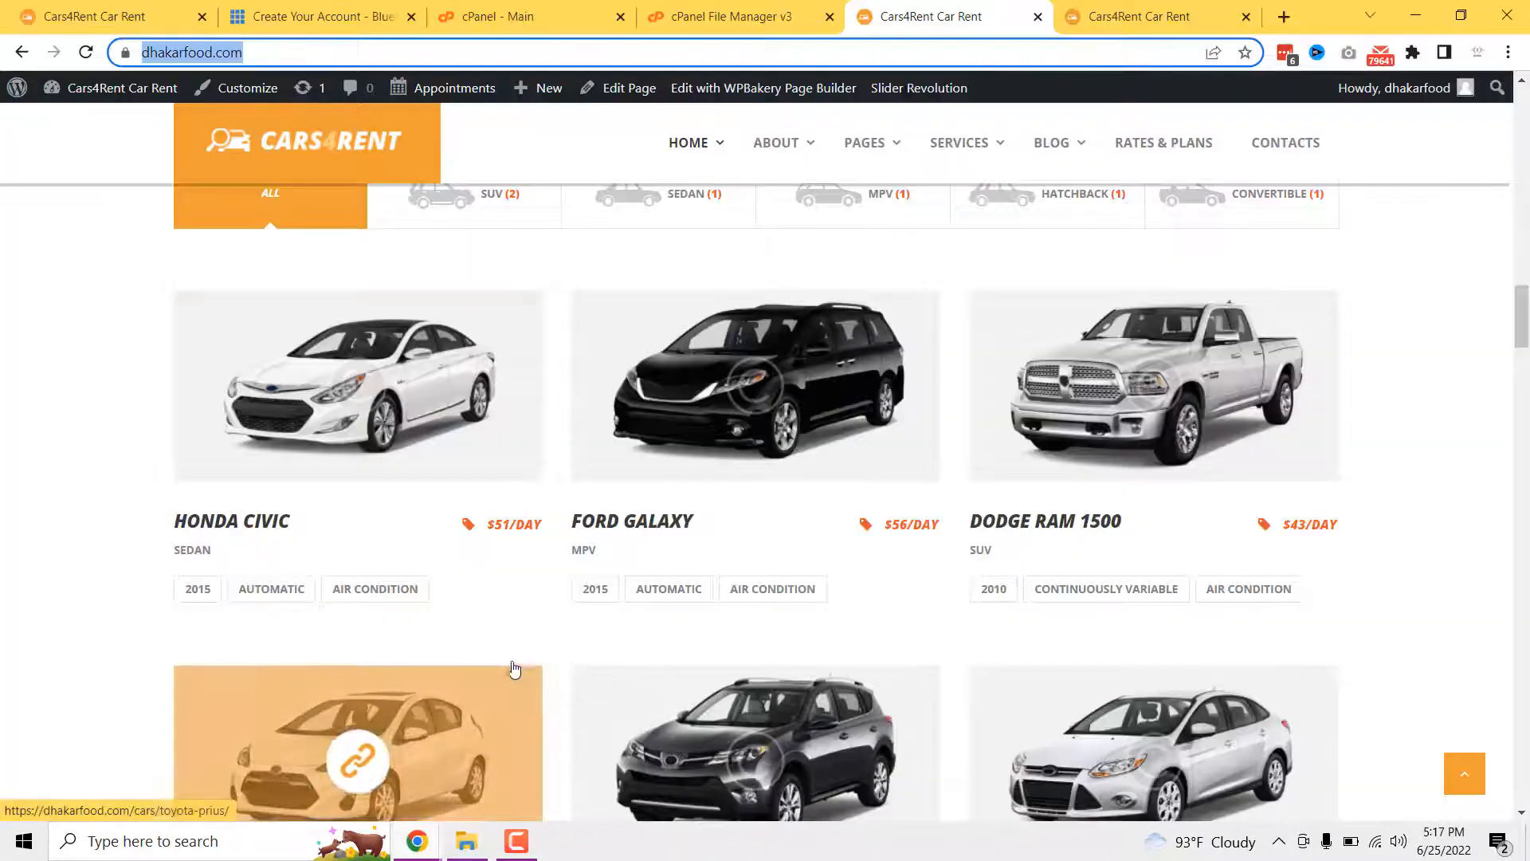
- Go to the WordPress admin dashboard from the admin bar
mouse_move(96, 90)
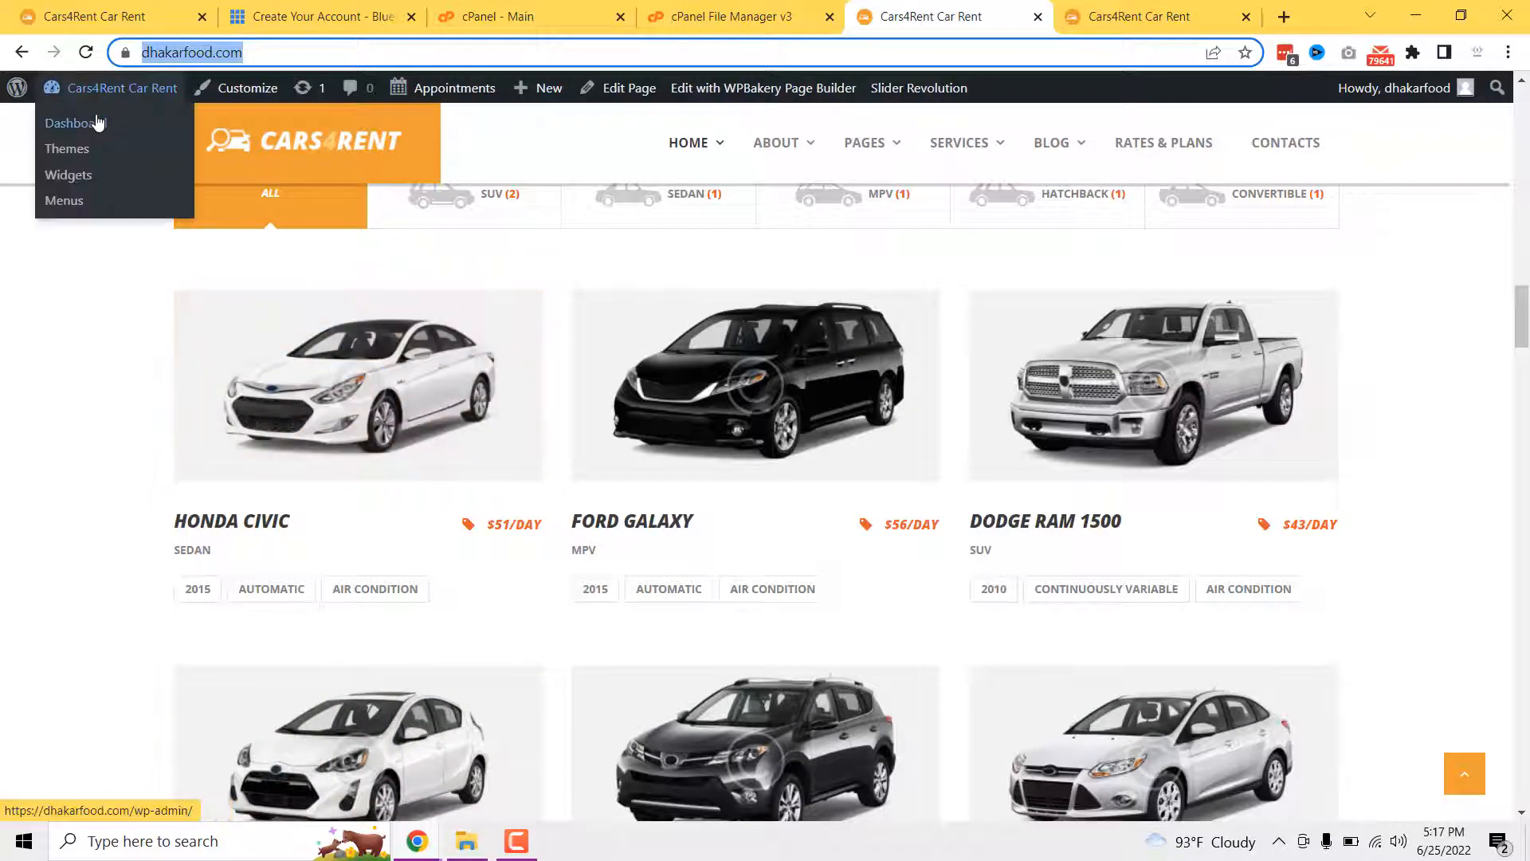
click(97, 122)
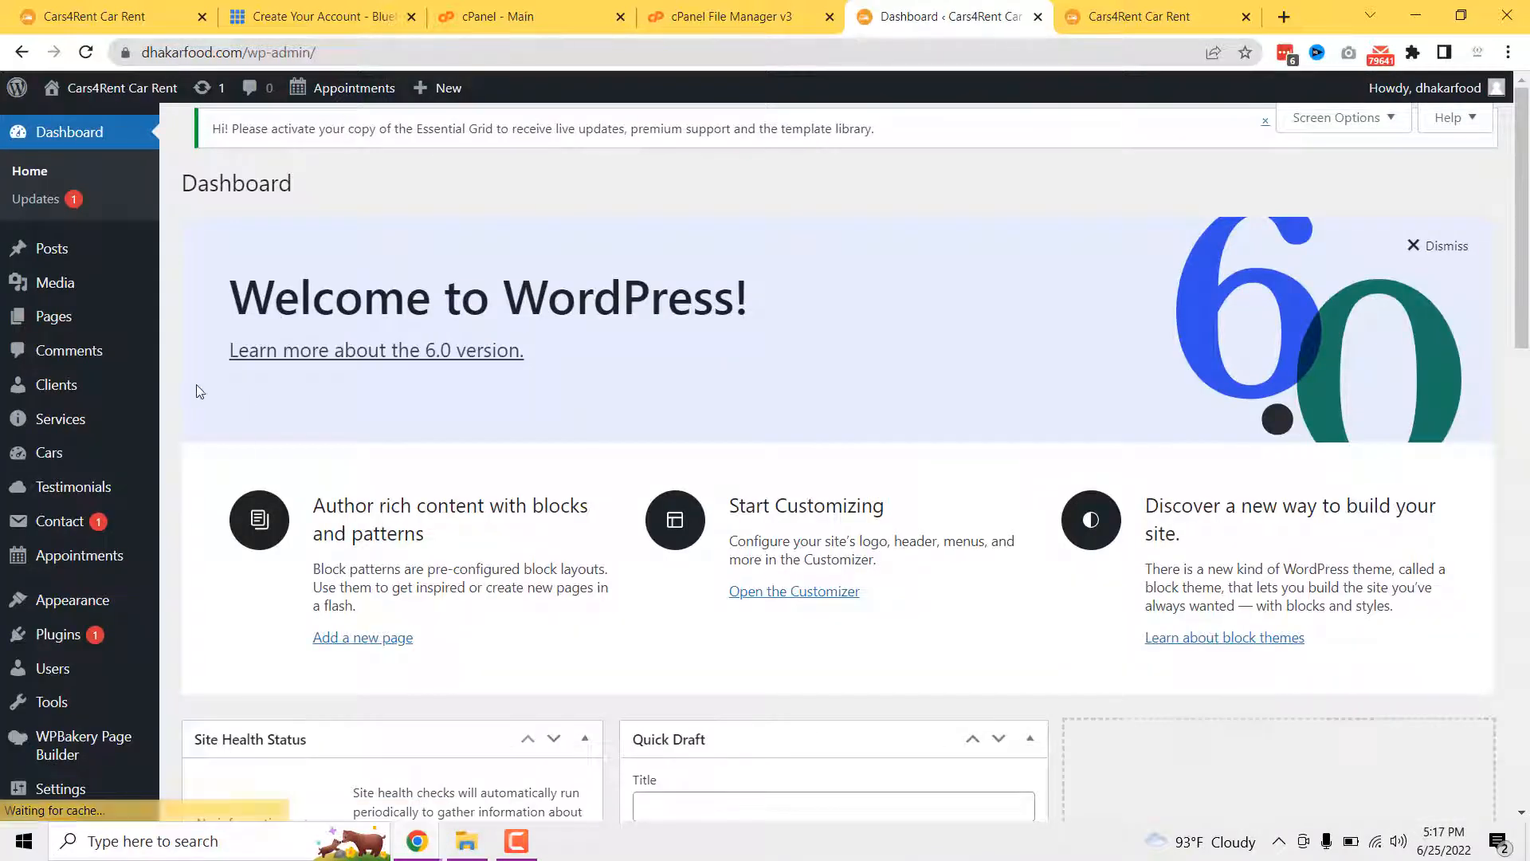
drag(142, 54, 331, 48)
click(239, 256)
- Tick 'Anyone can register' in General Settings and save the changes
scroll(239, 255, down, 8)
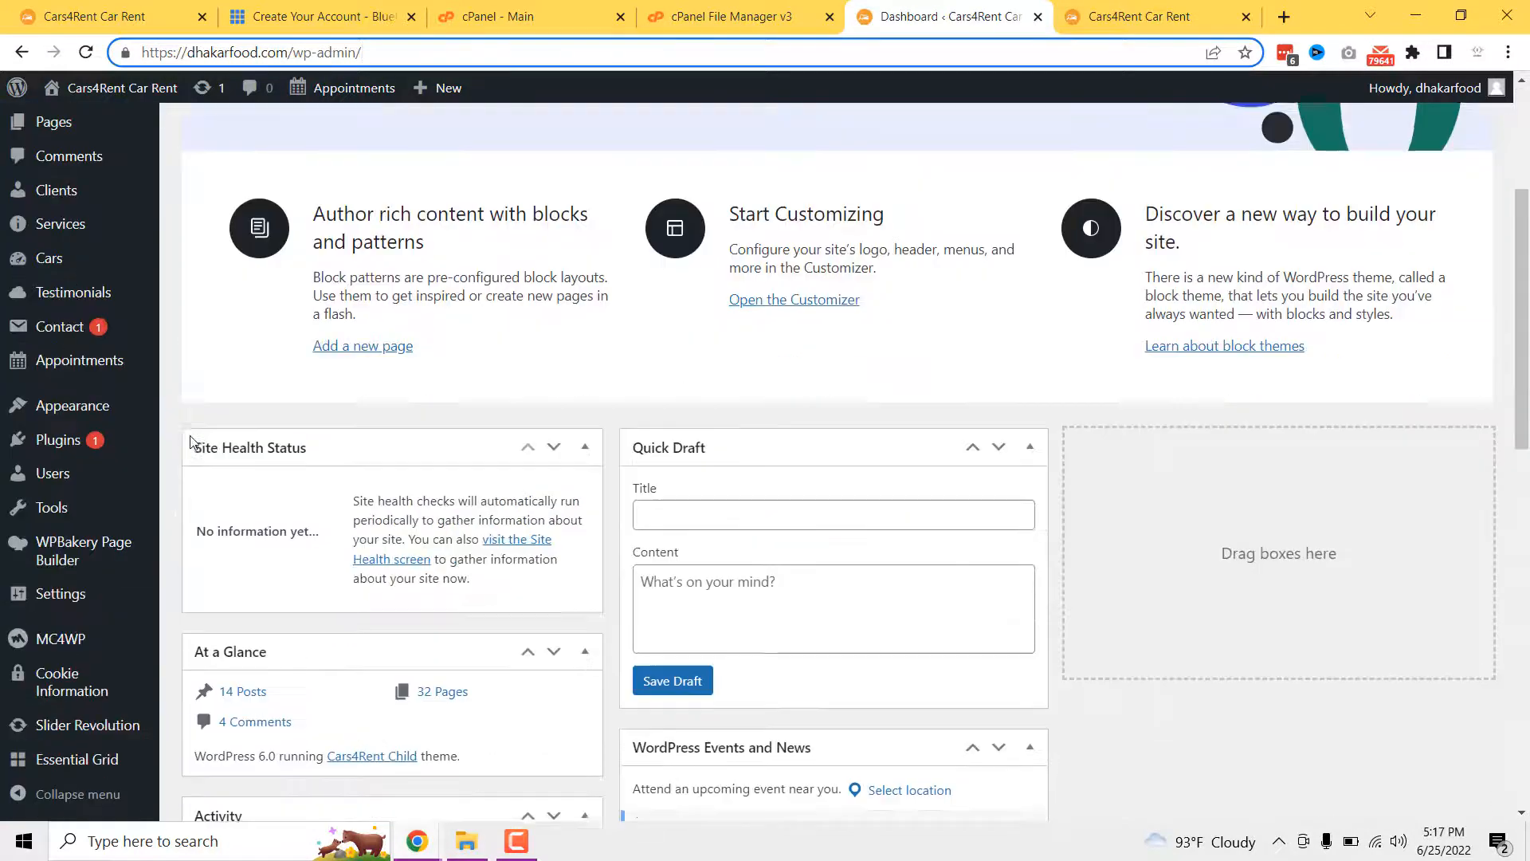
mouse_move(56, 594)
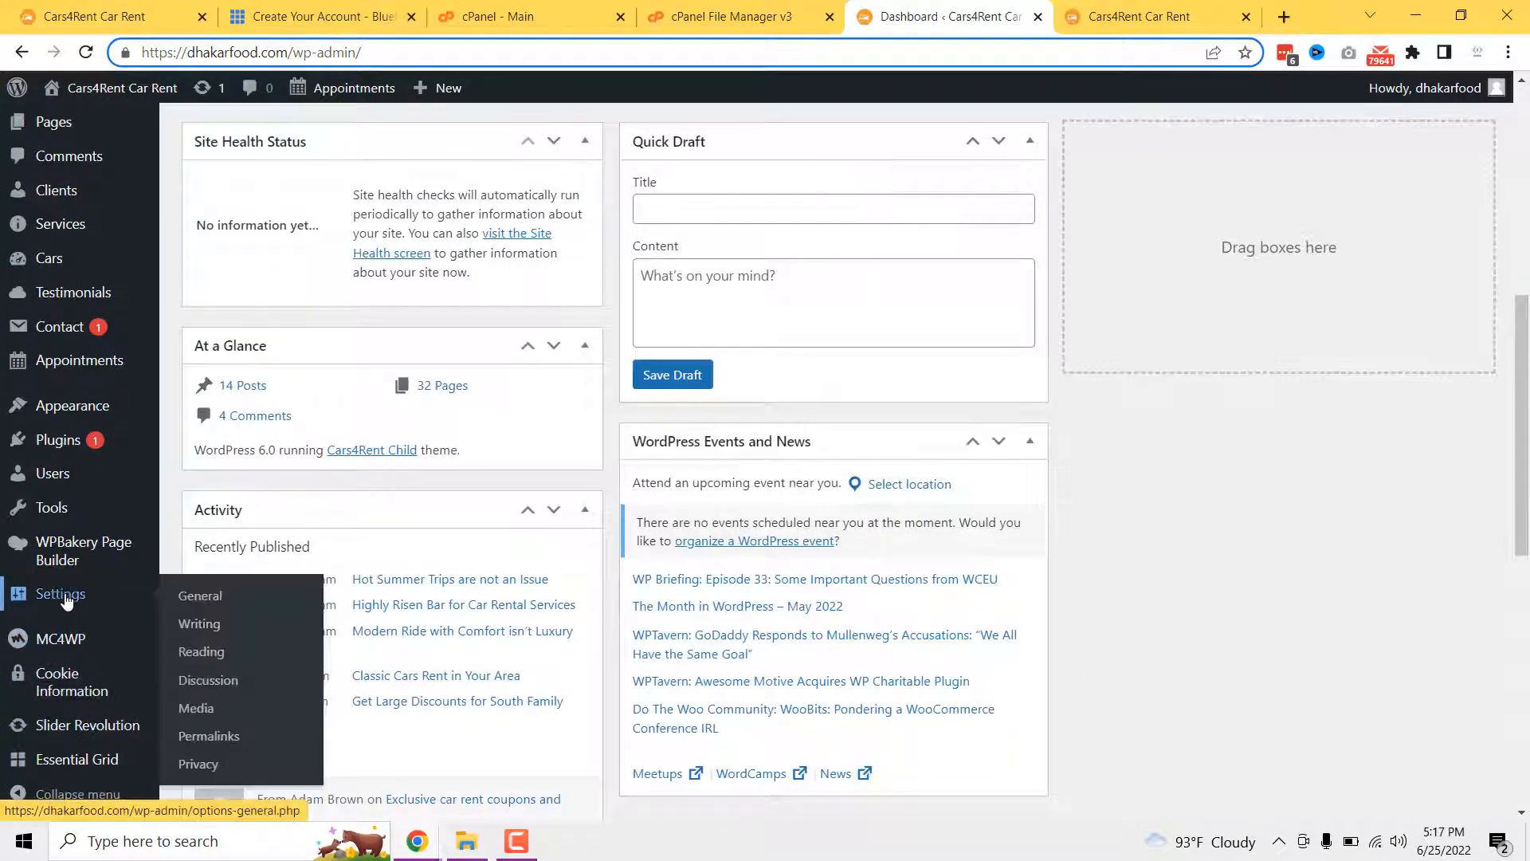
click(200, 599)
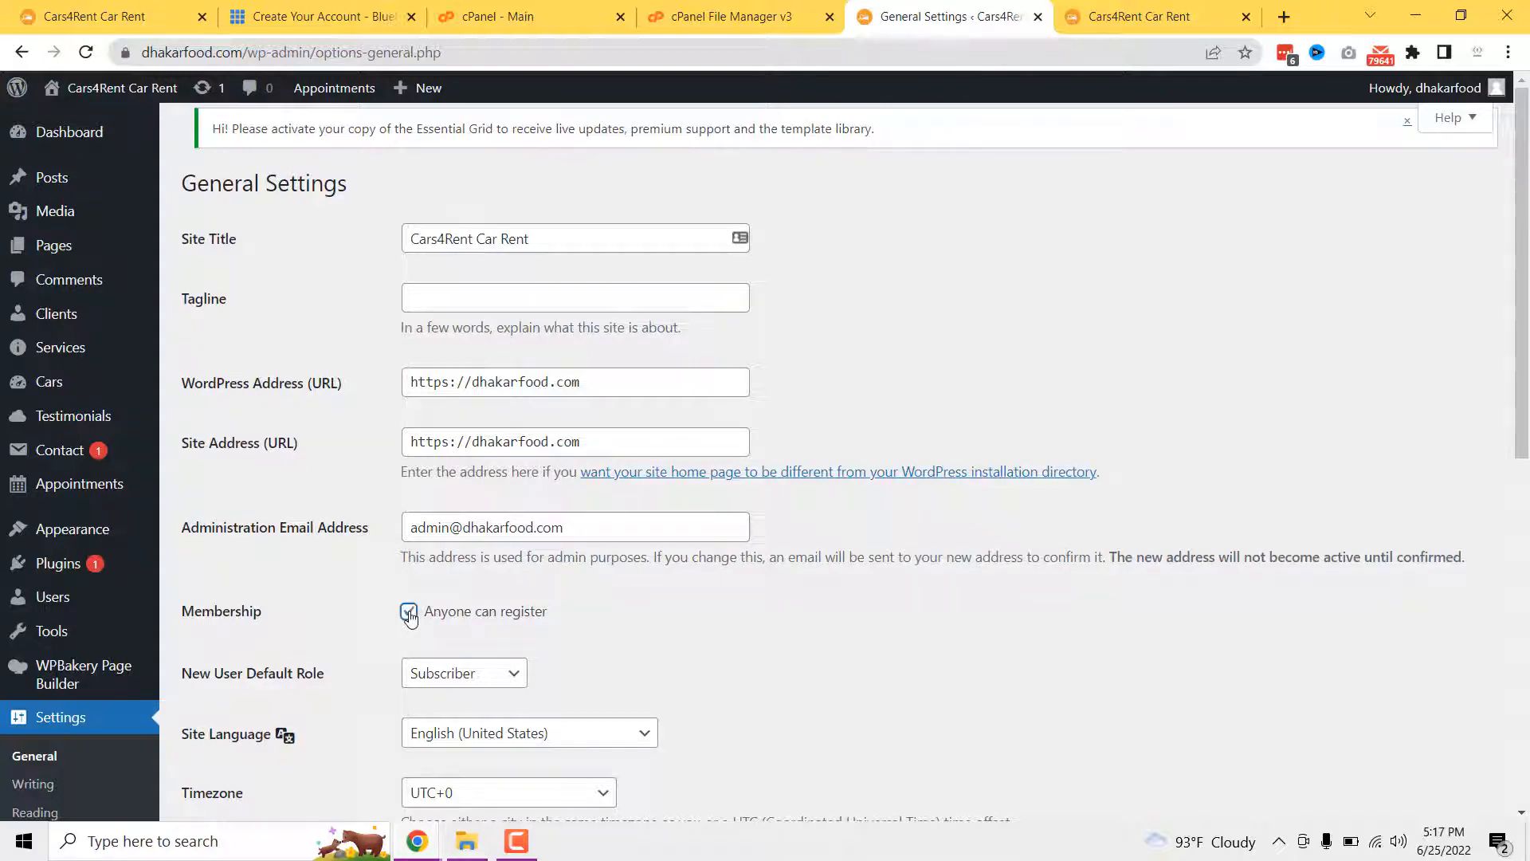
scroll(409, 615, down, 9)
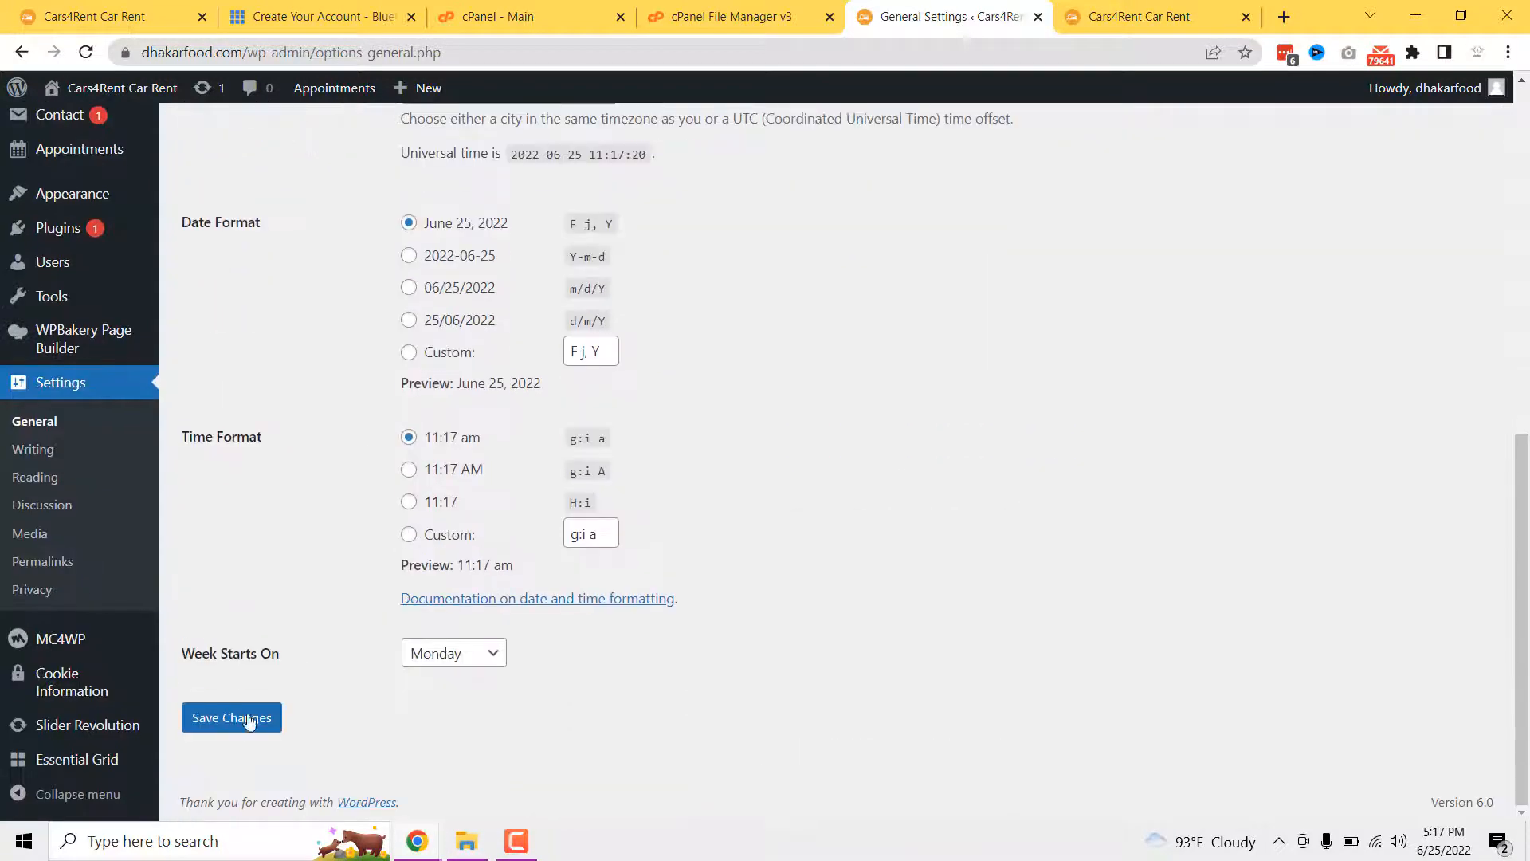
click(243, 725)
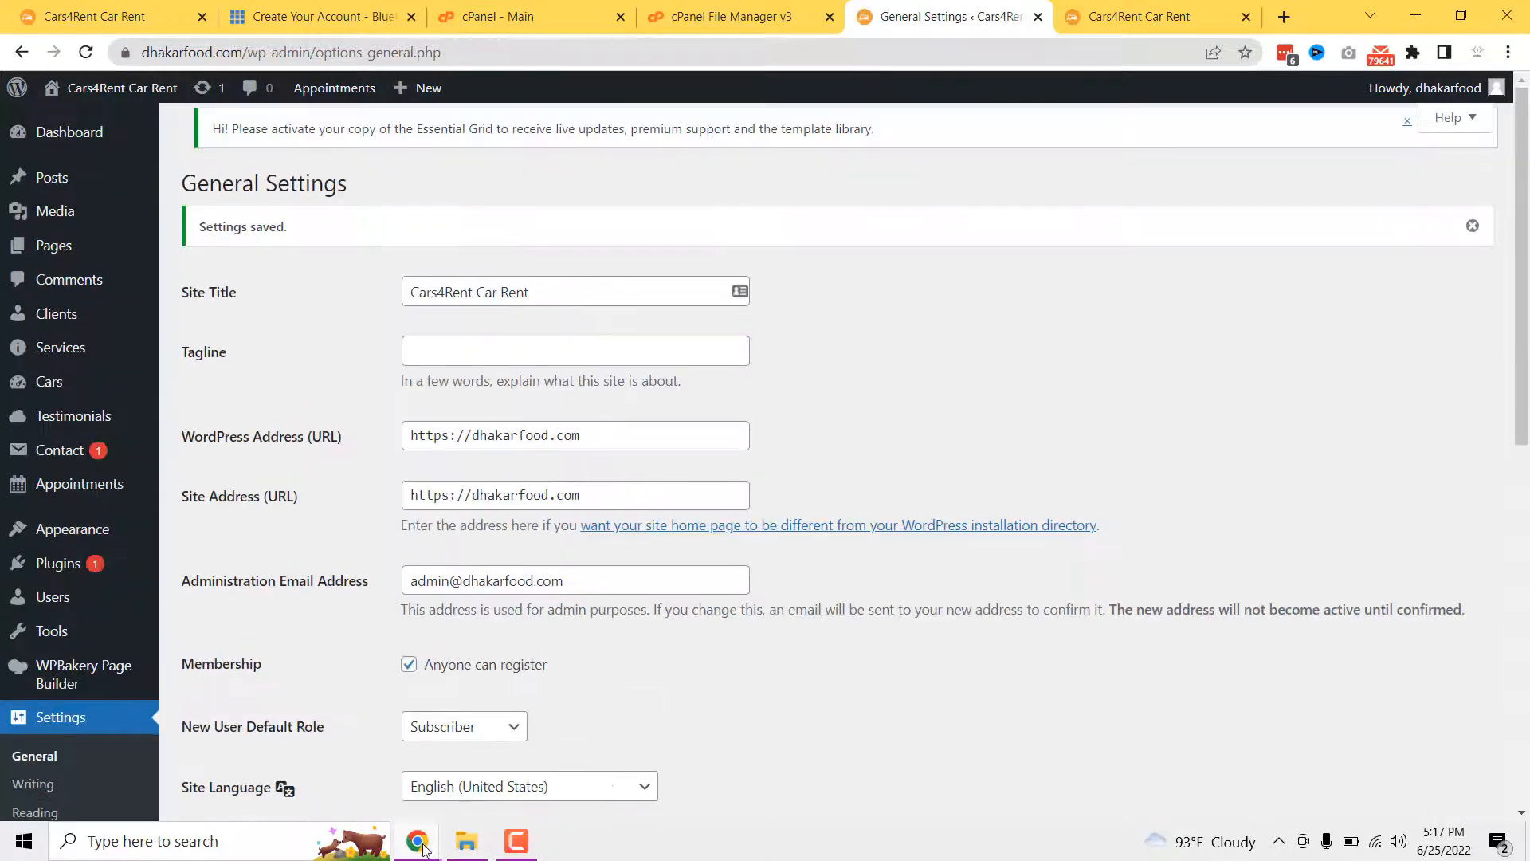
mouse_move(418, 843)
click(489, 787)
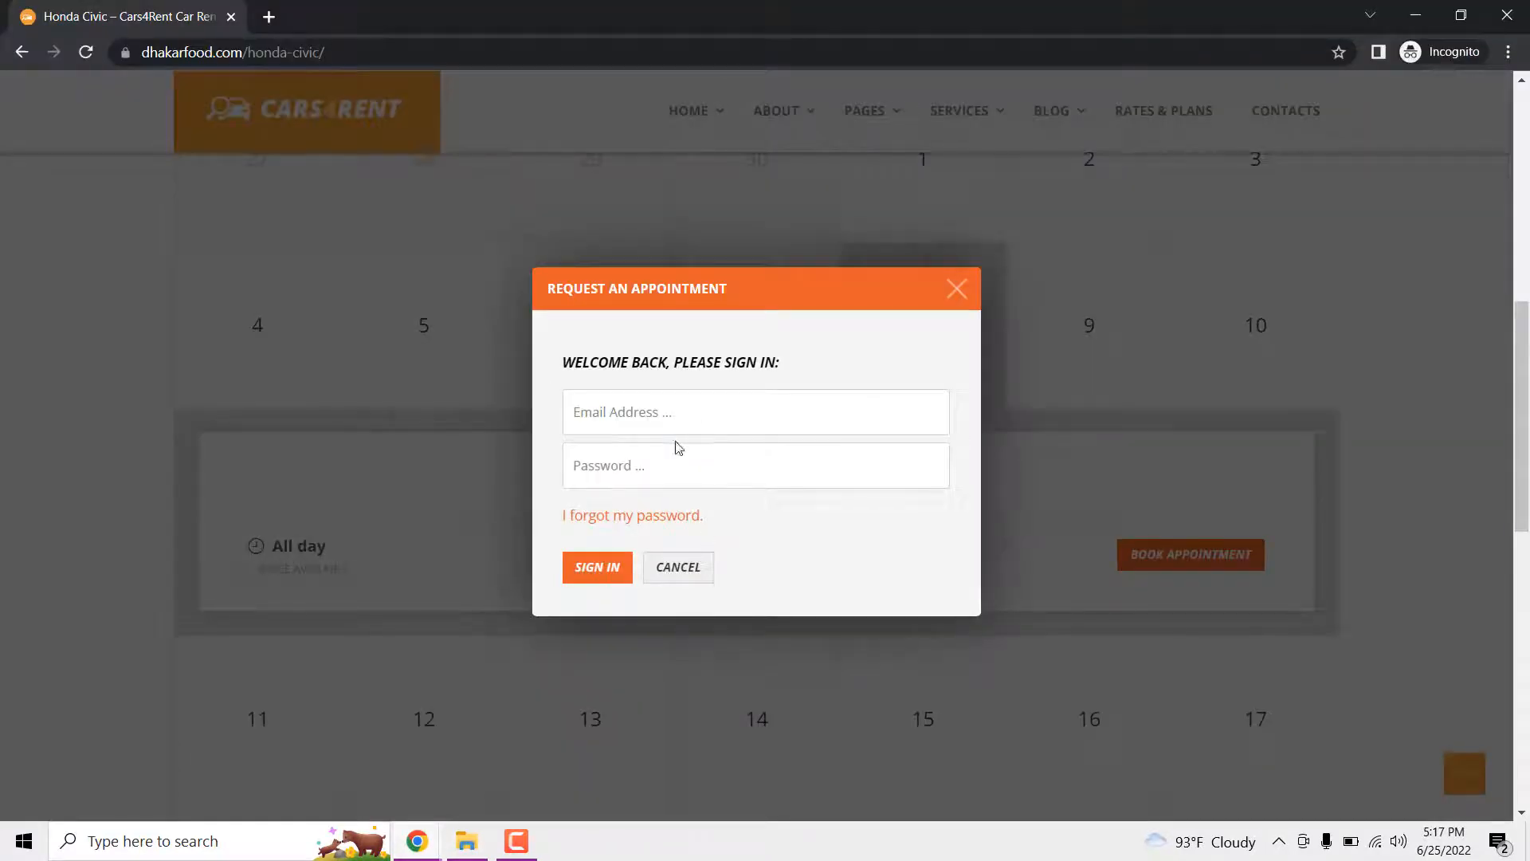
- Close the sign-in popup, reload, and start booking the June 29 all-day Honda Civic slot
click(956, 290)
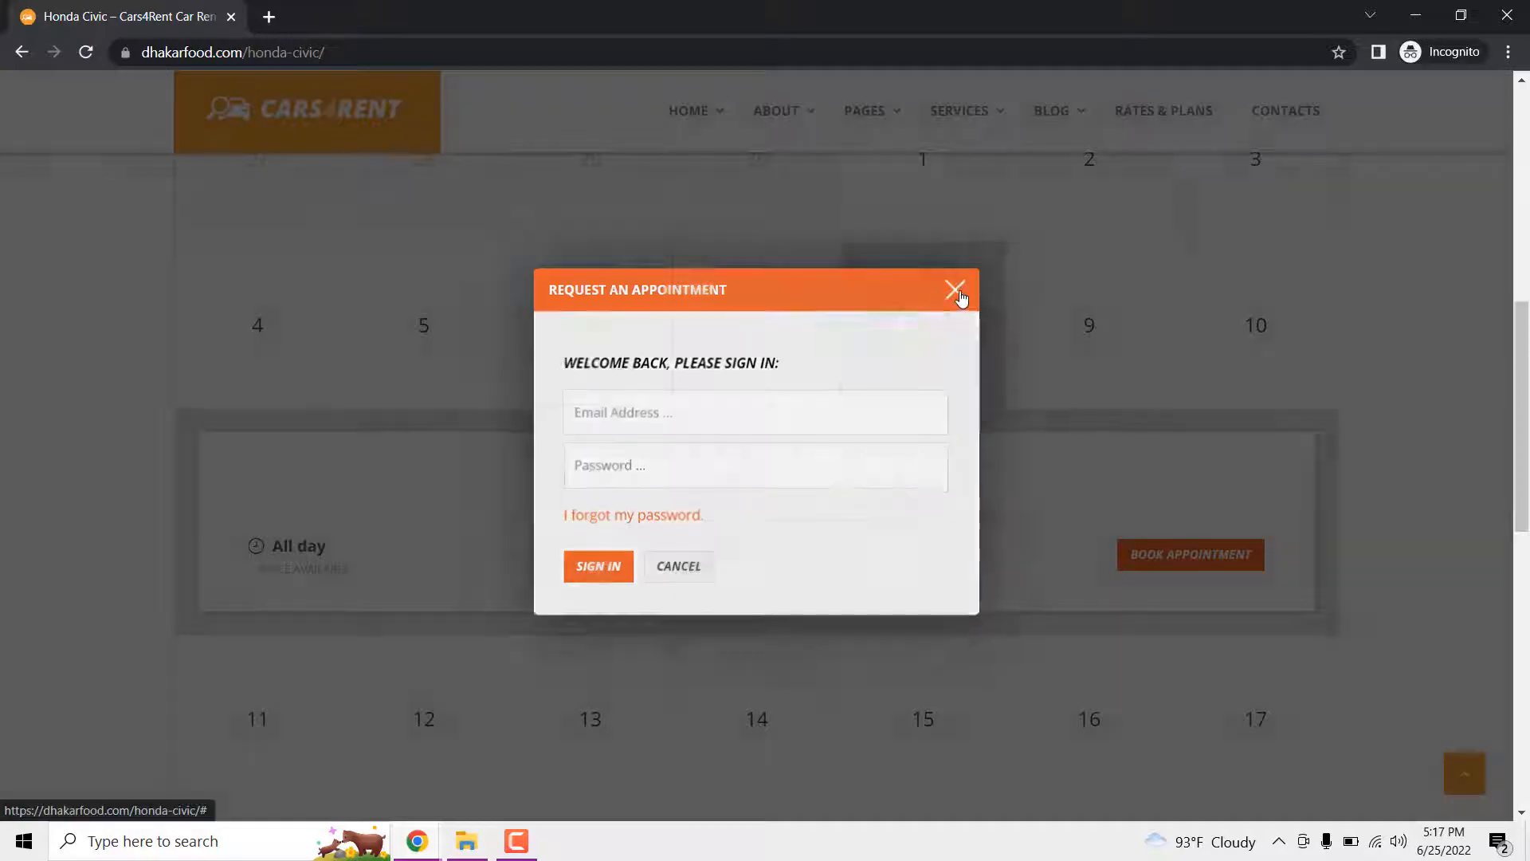
click(86, 53)
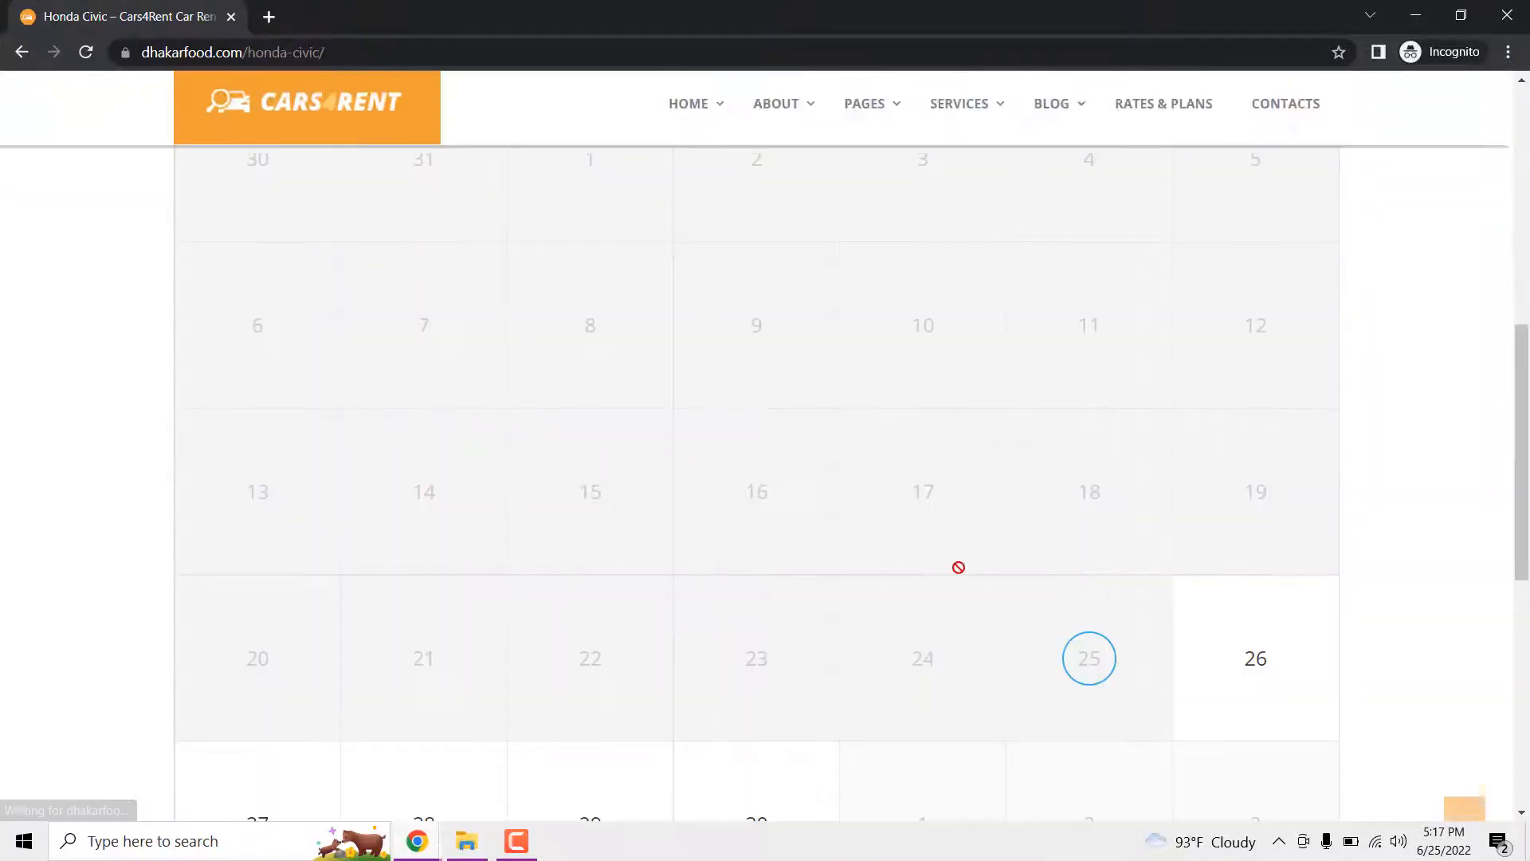
scroll(863, 544, up, 2)
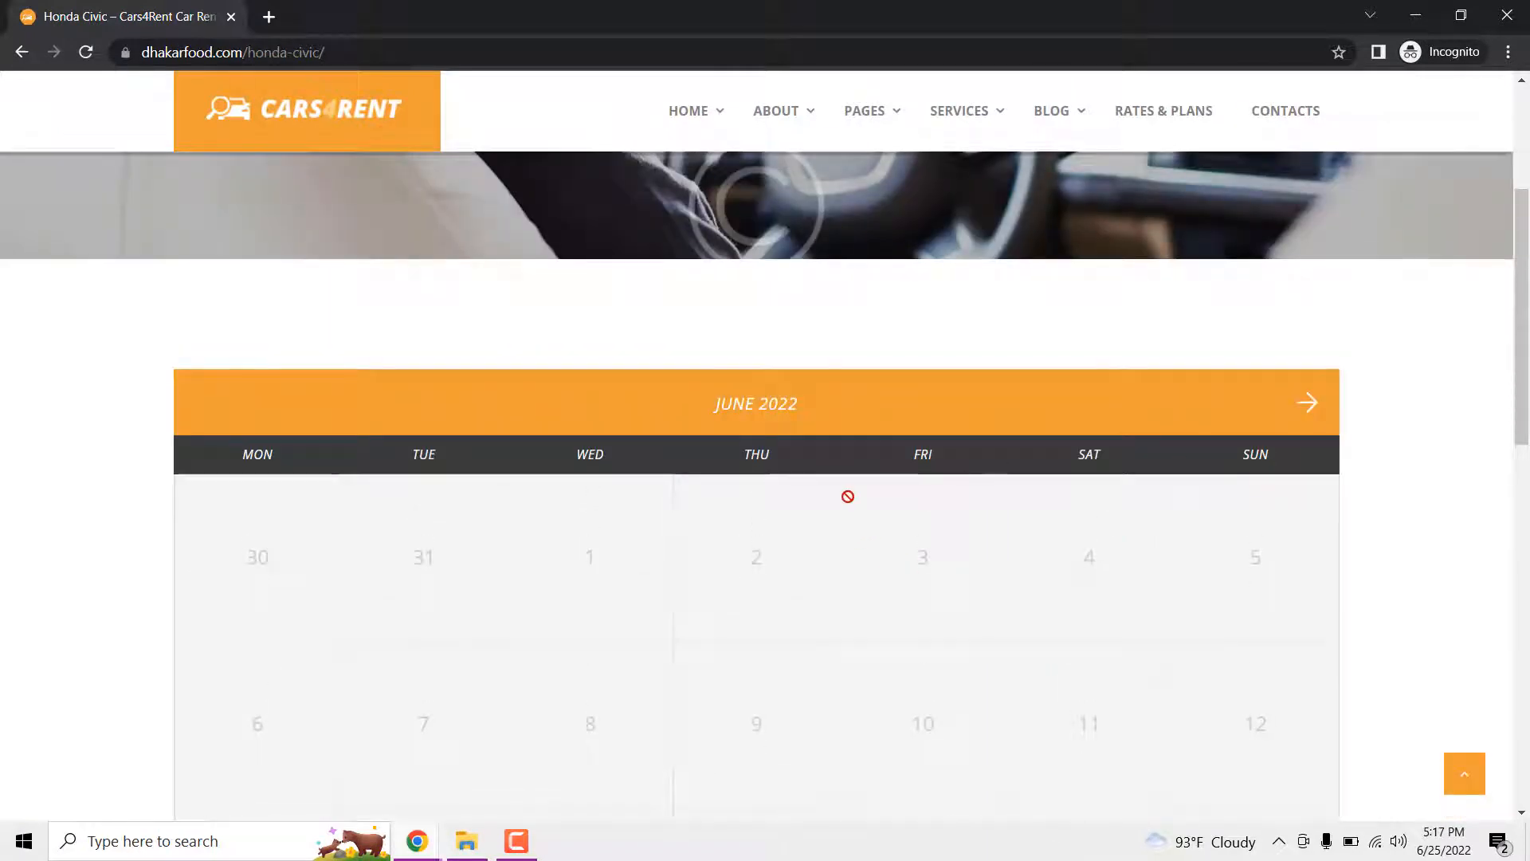
scroll(850, 497, down, 4)
scroll(1156, 611, down, 3)
mouse_move(1257, 360)
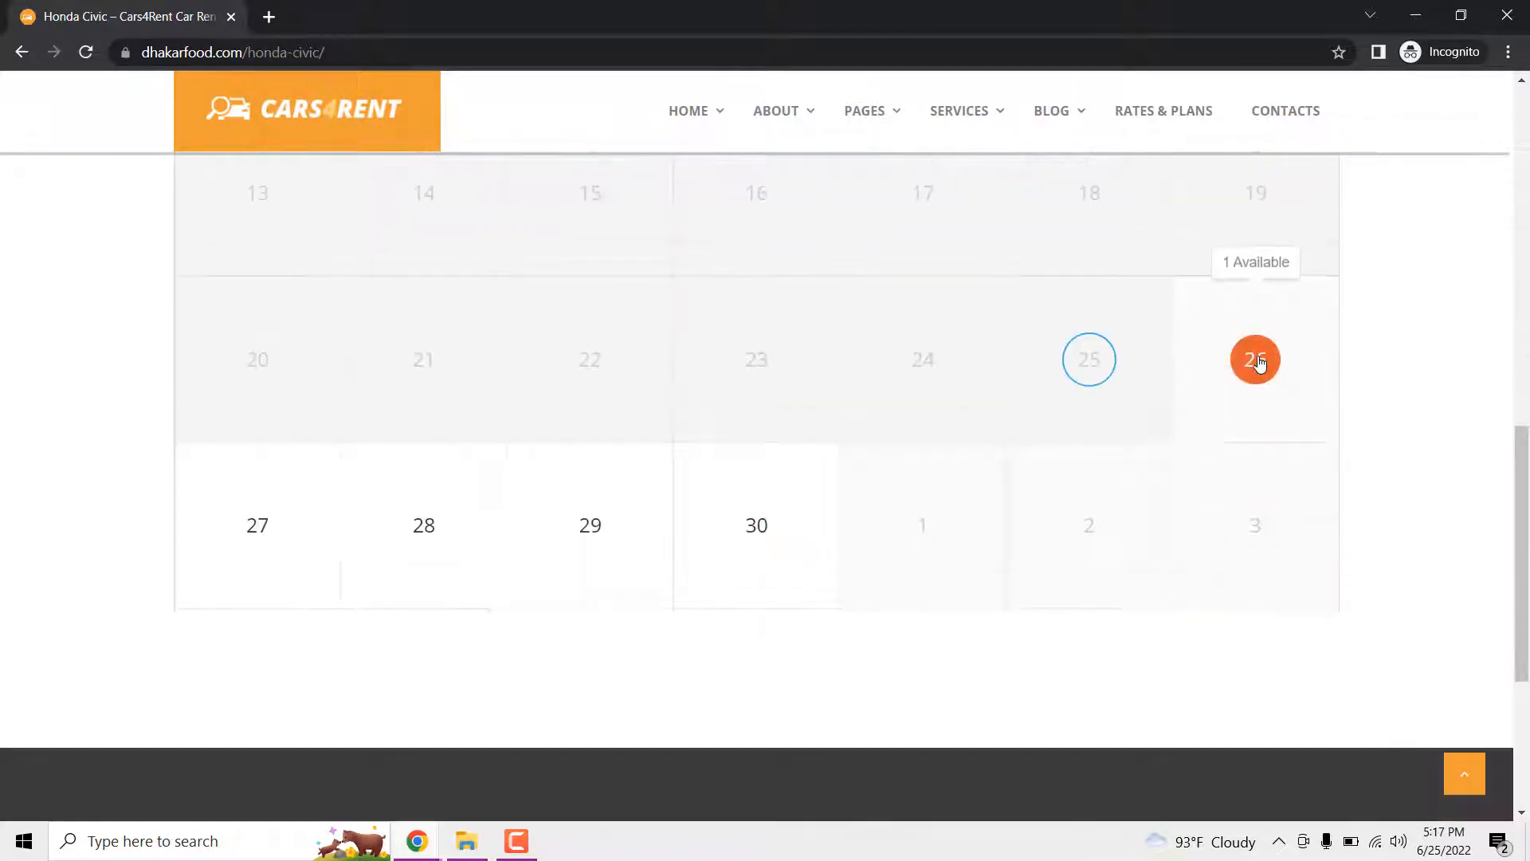
mouse_move(732, 539)
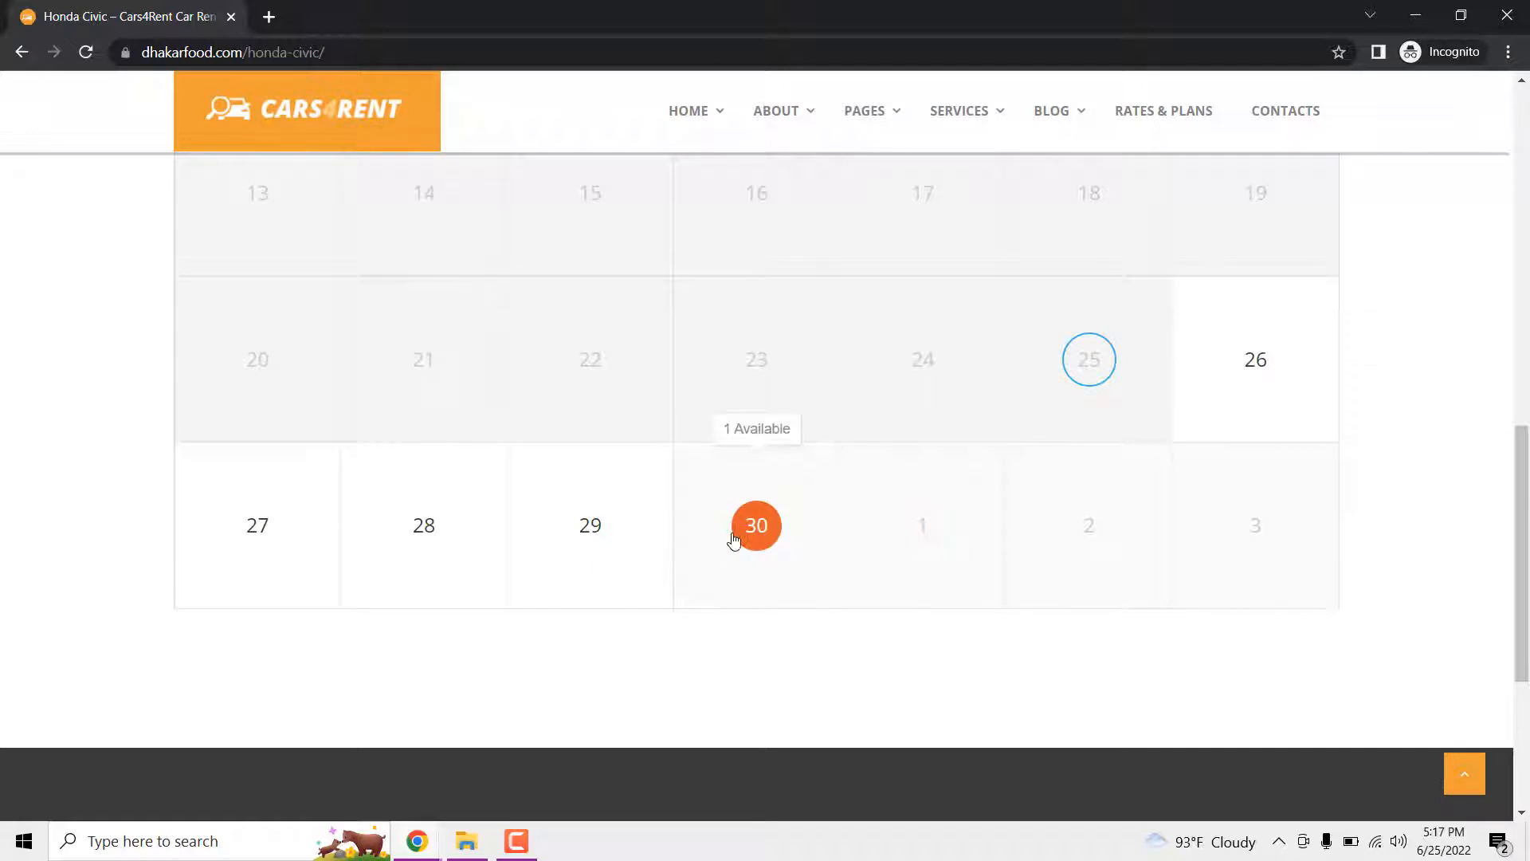
click(582, 538)
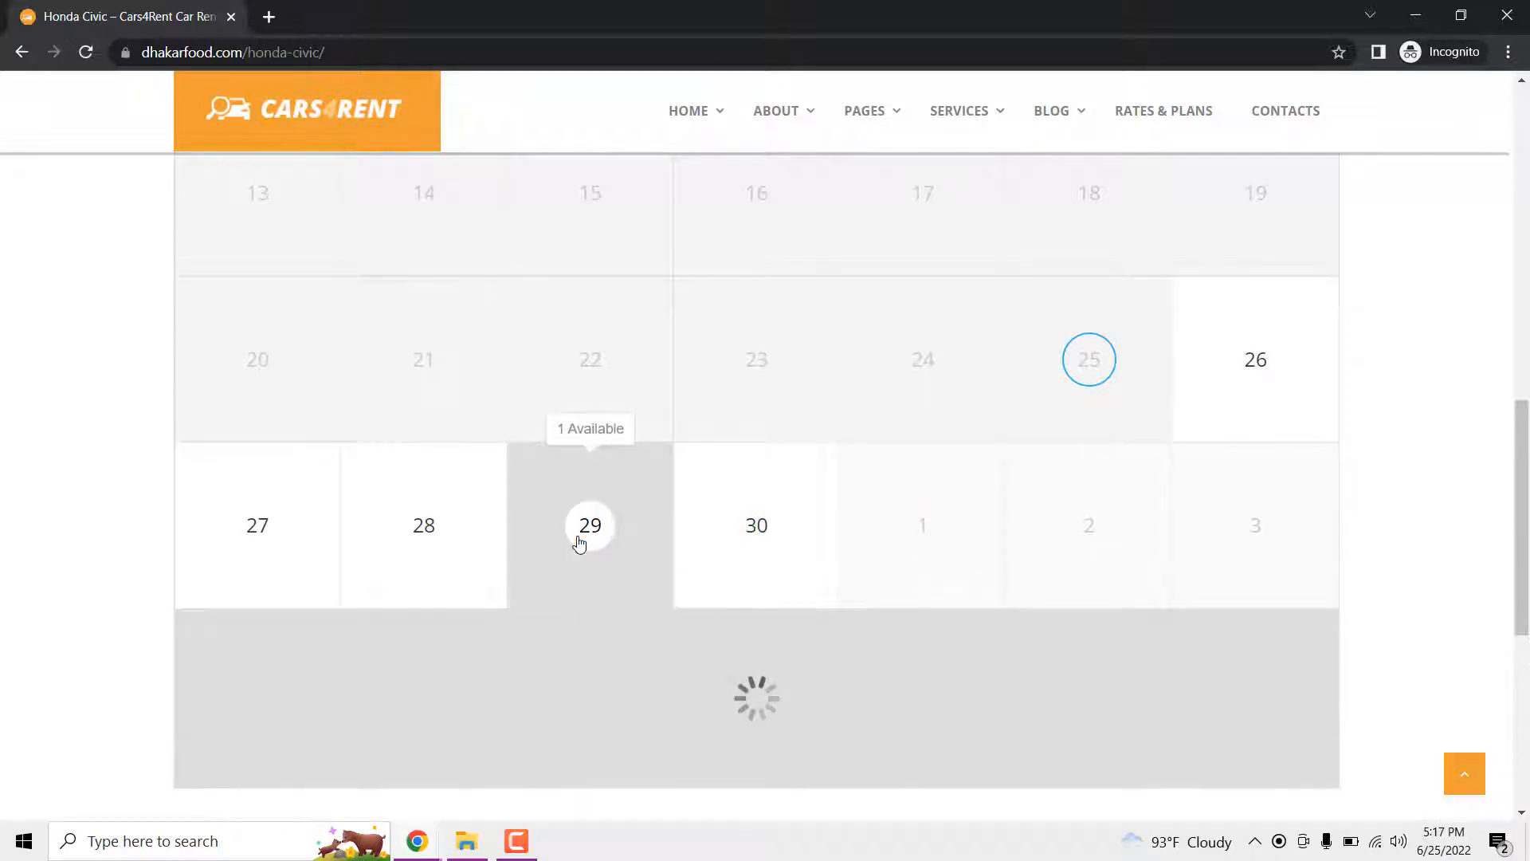
scroll(601, 528, down, 3)
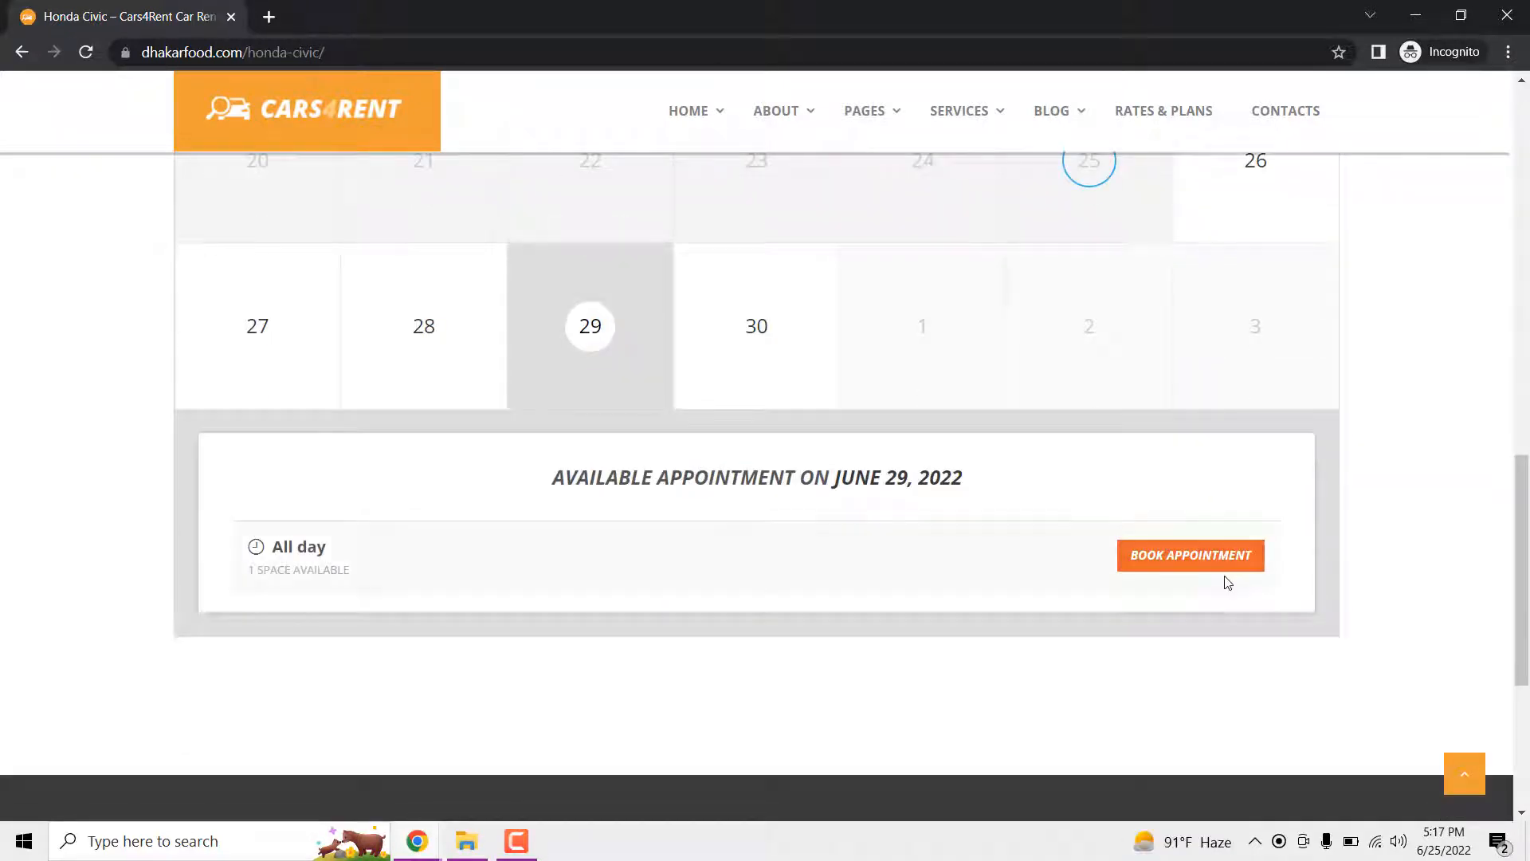
click(1228, 570)
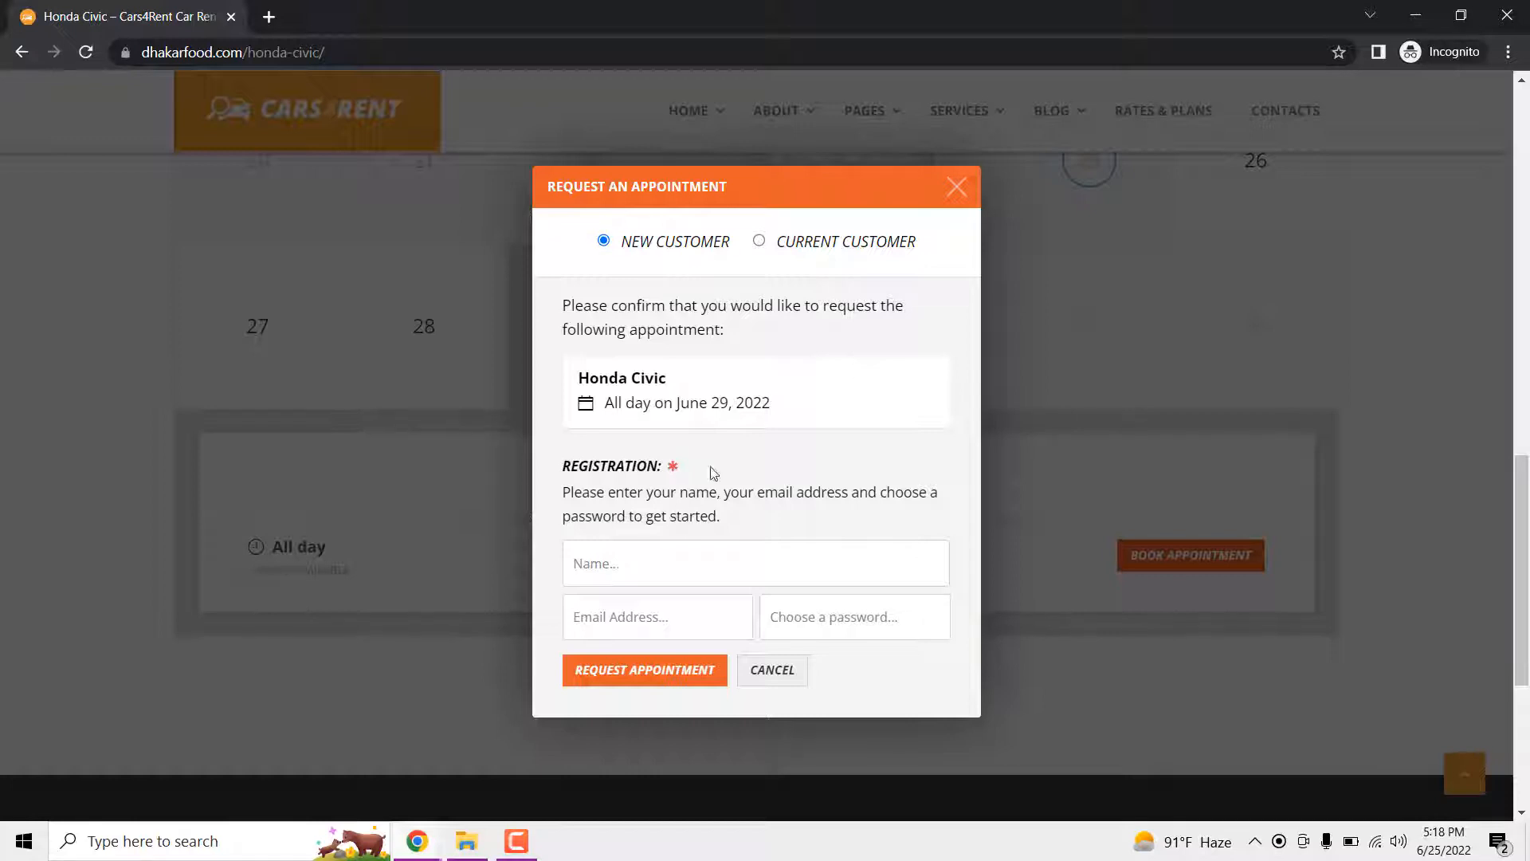
- Enter the new customer's name, email and password, and request the appointment
scroll(713, 472, down, 1)
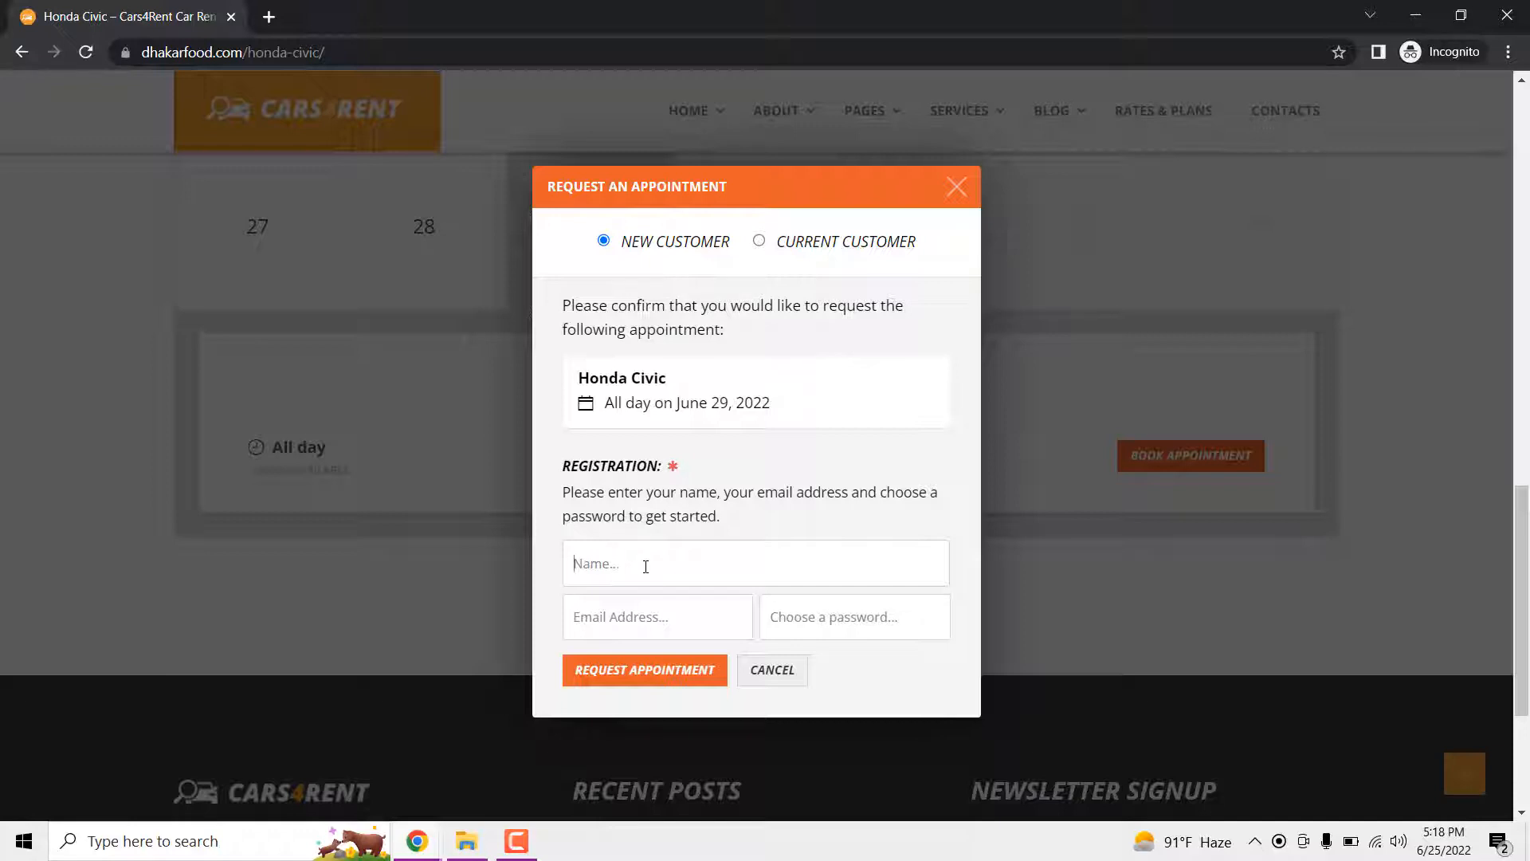
text(M)
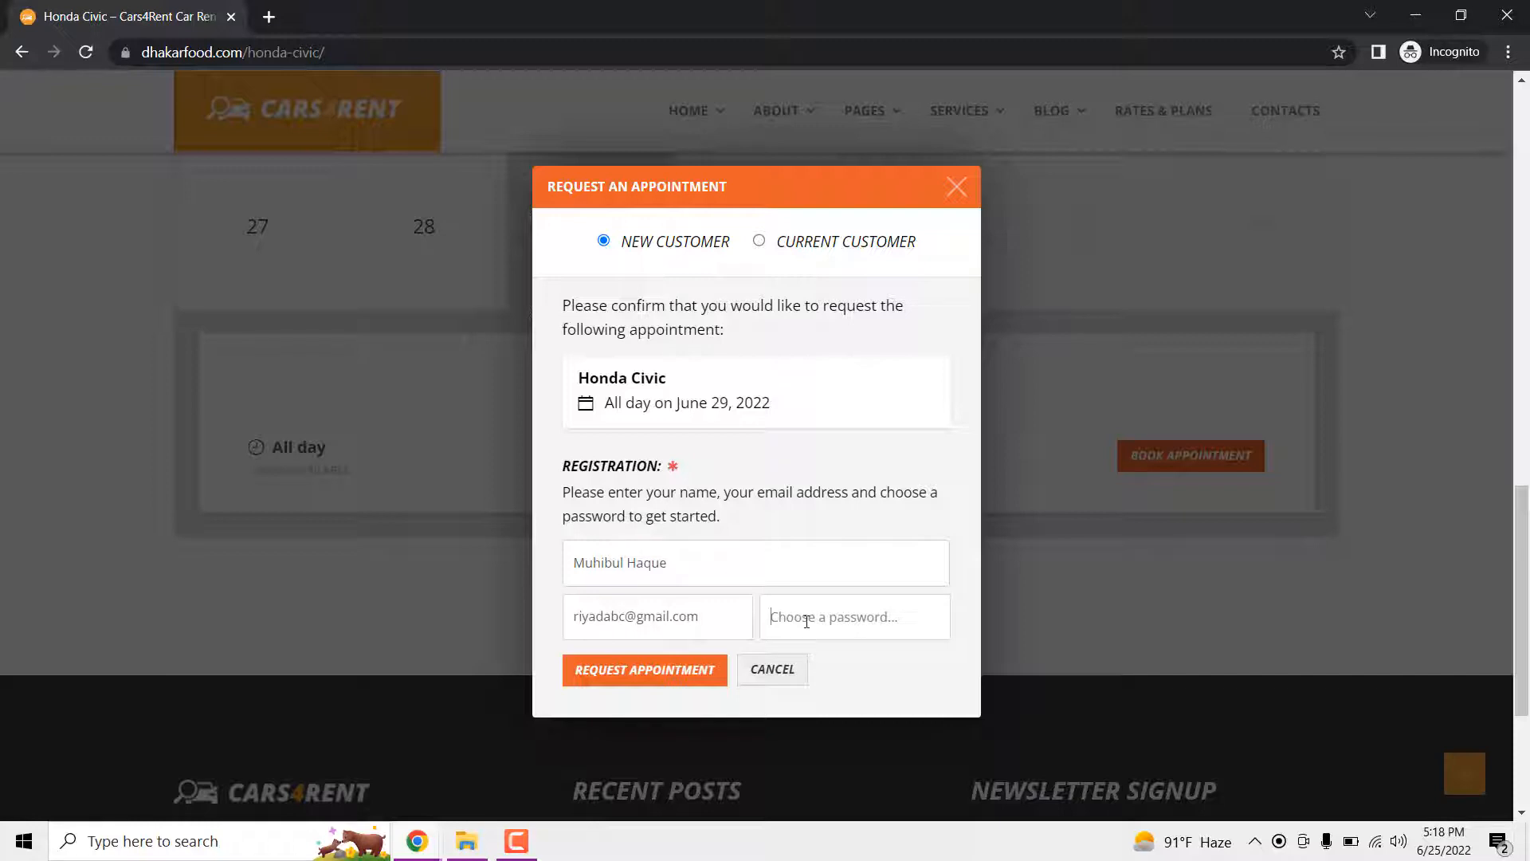
text(••••)
click(687, 676)
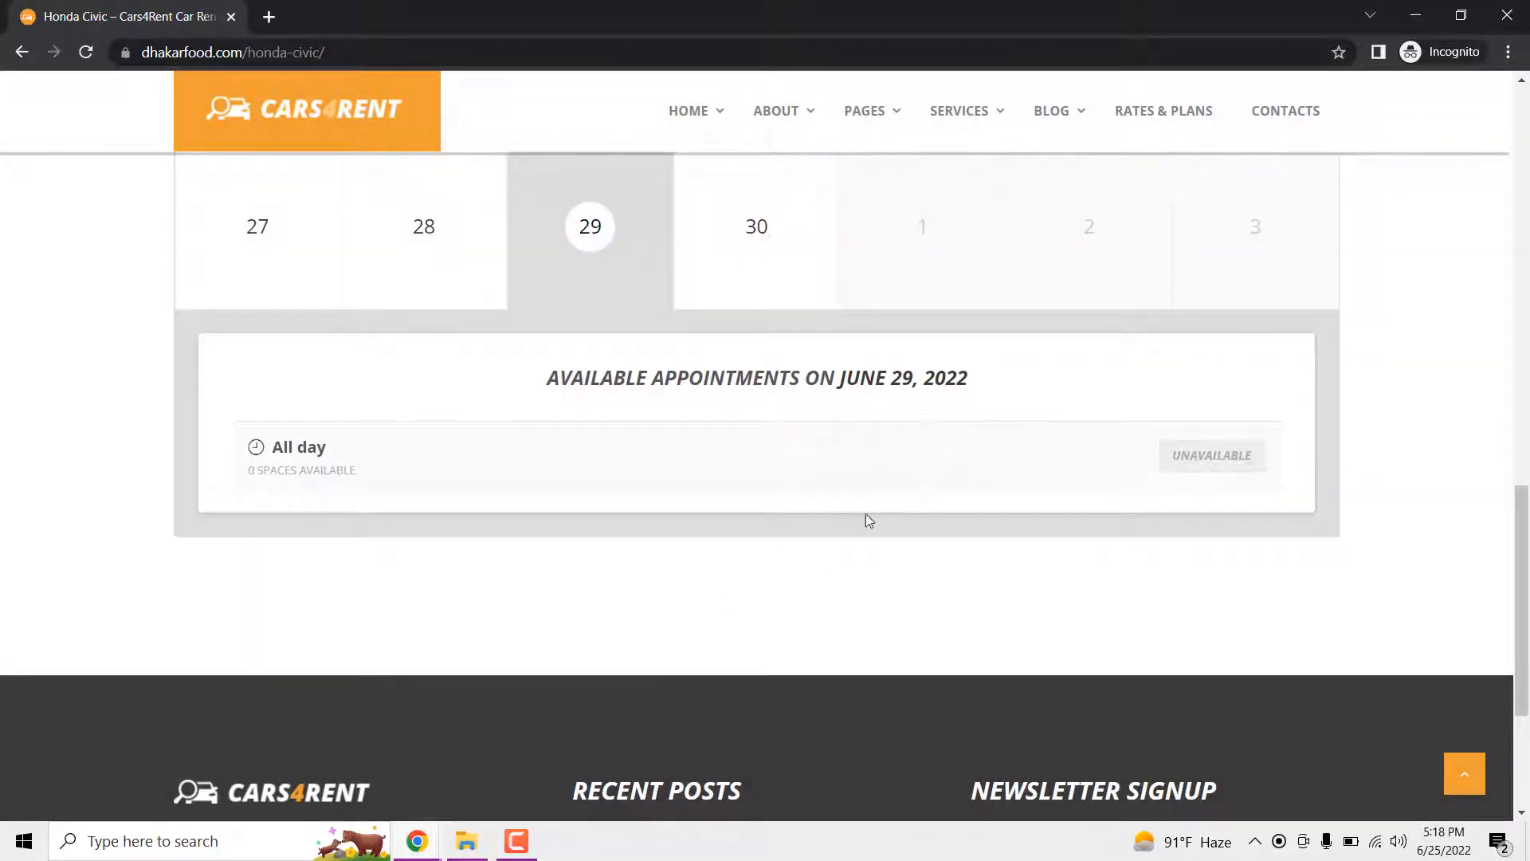
- Approve the pending June 29 Honda Civic appointment under Appointments > Pending
mouse_move(420, 843)
click(381, 765)
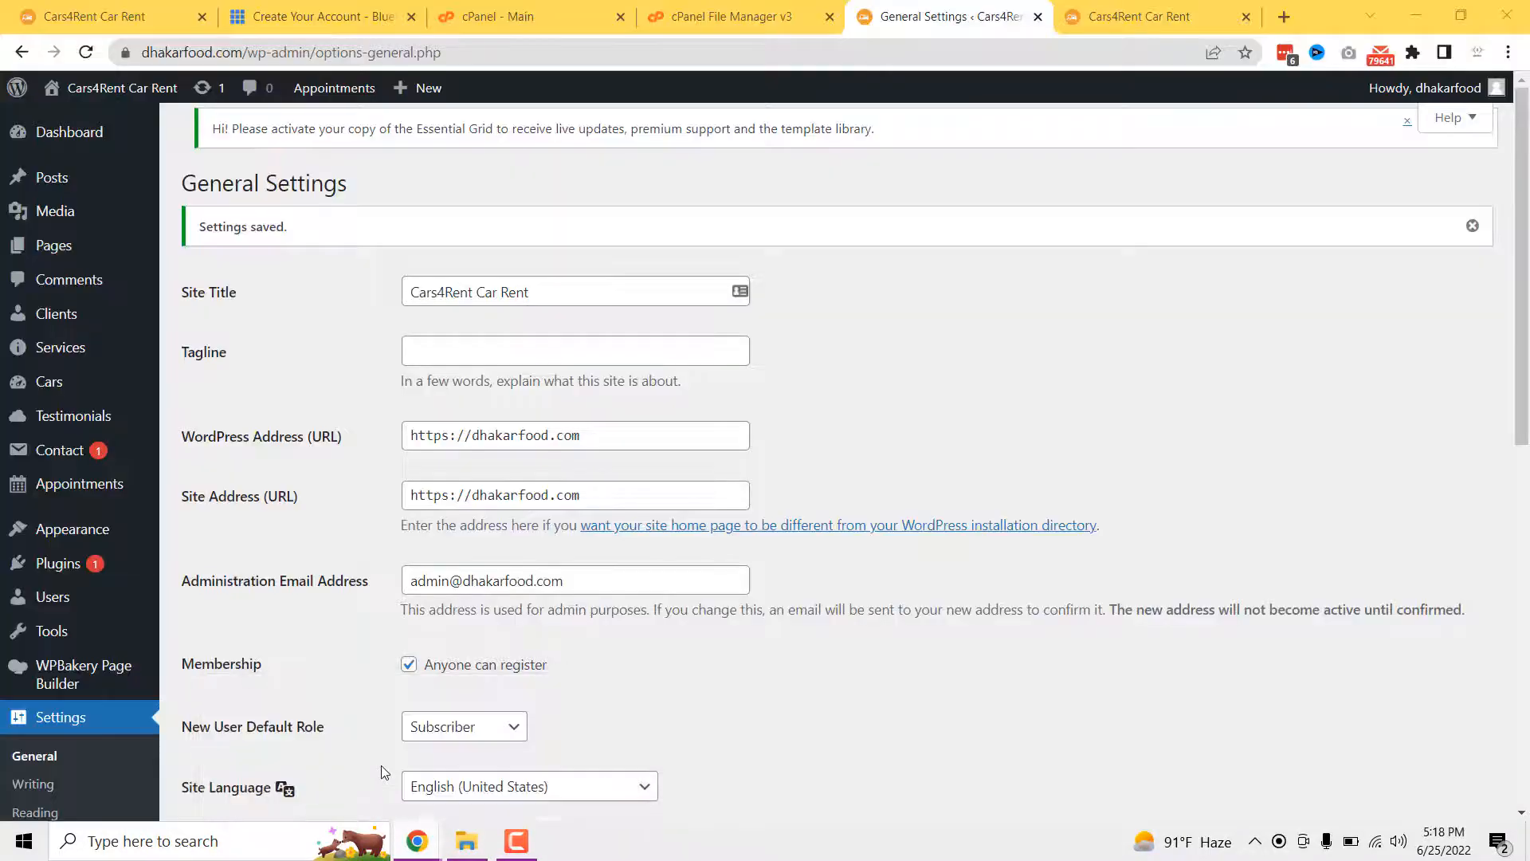
mouse_move(88, 484)
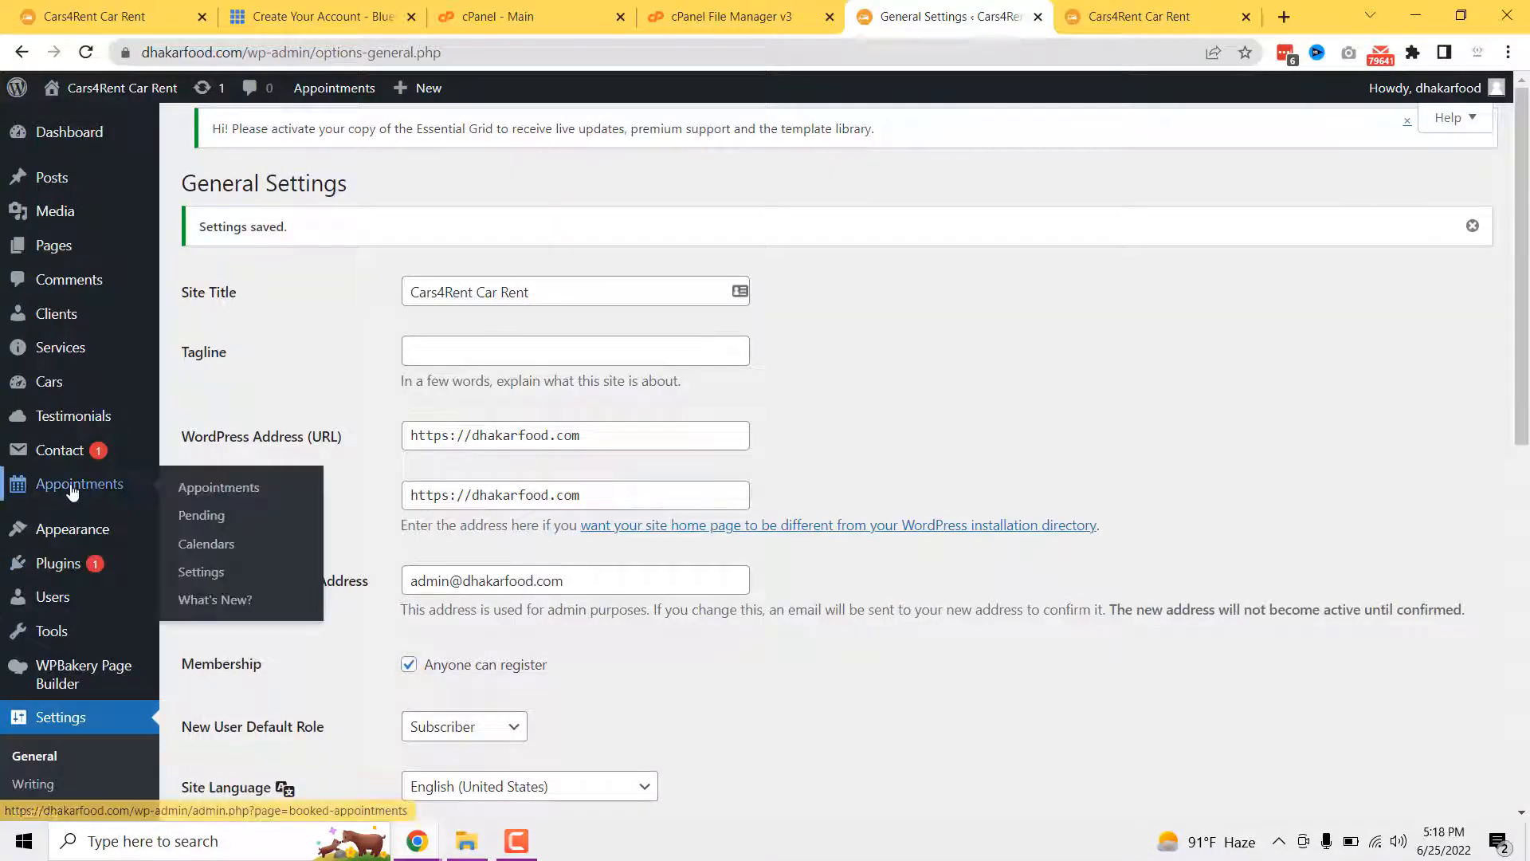
click(216, 524)
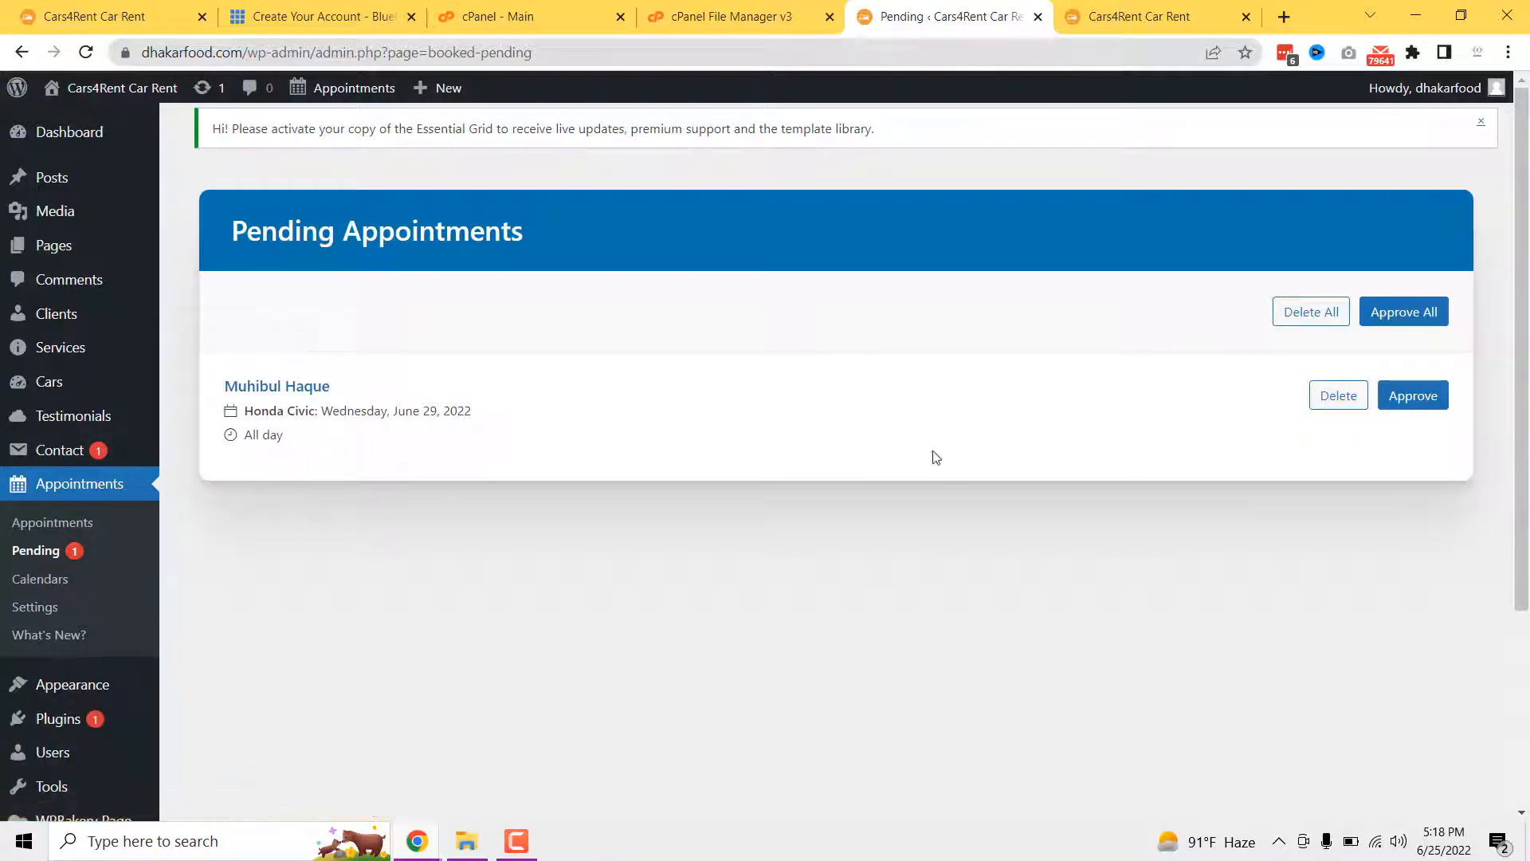
click(1404, 407)
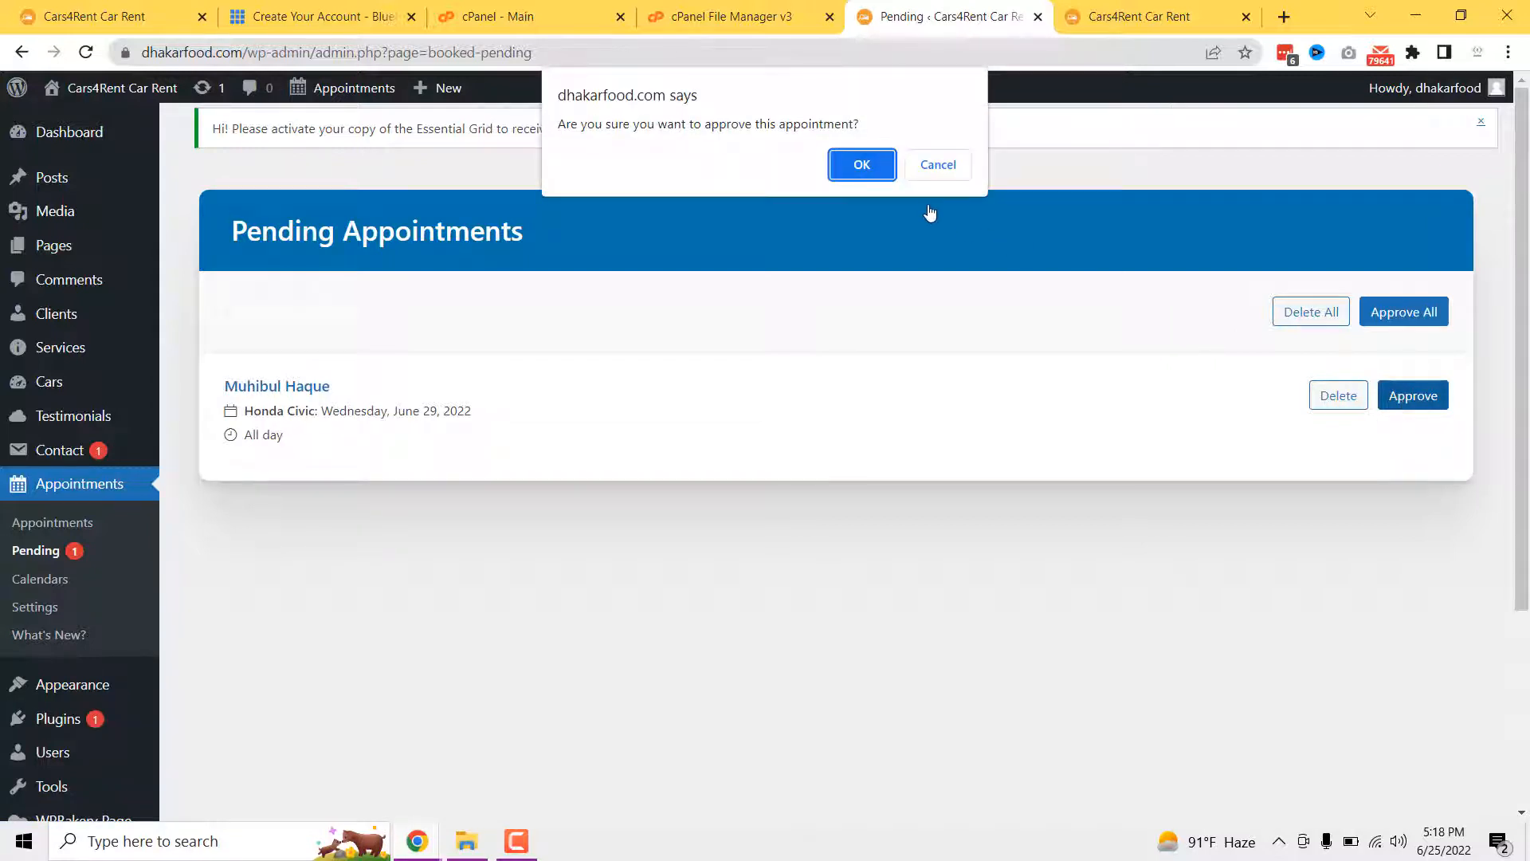
click(843, 159)
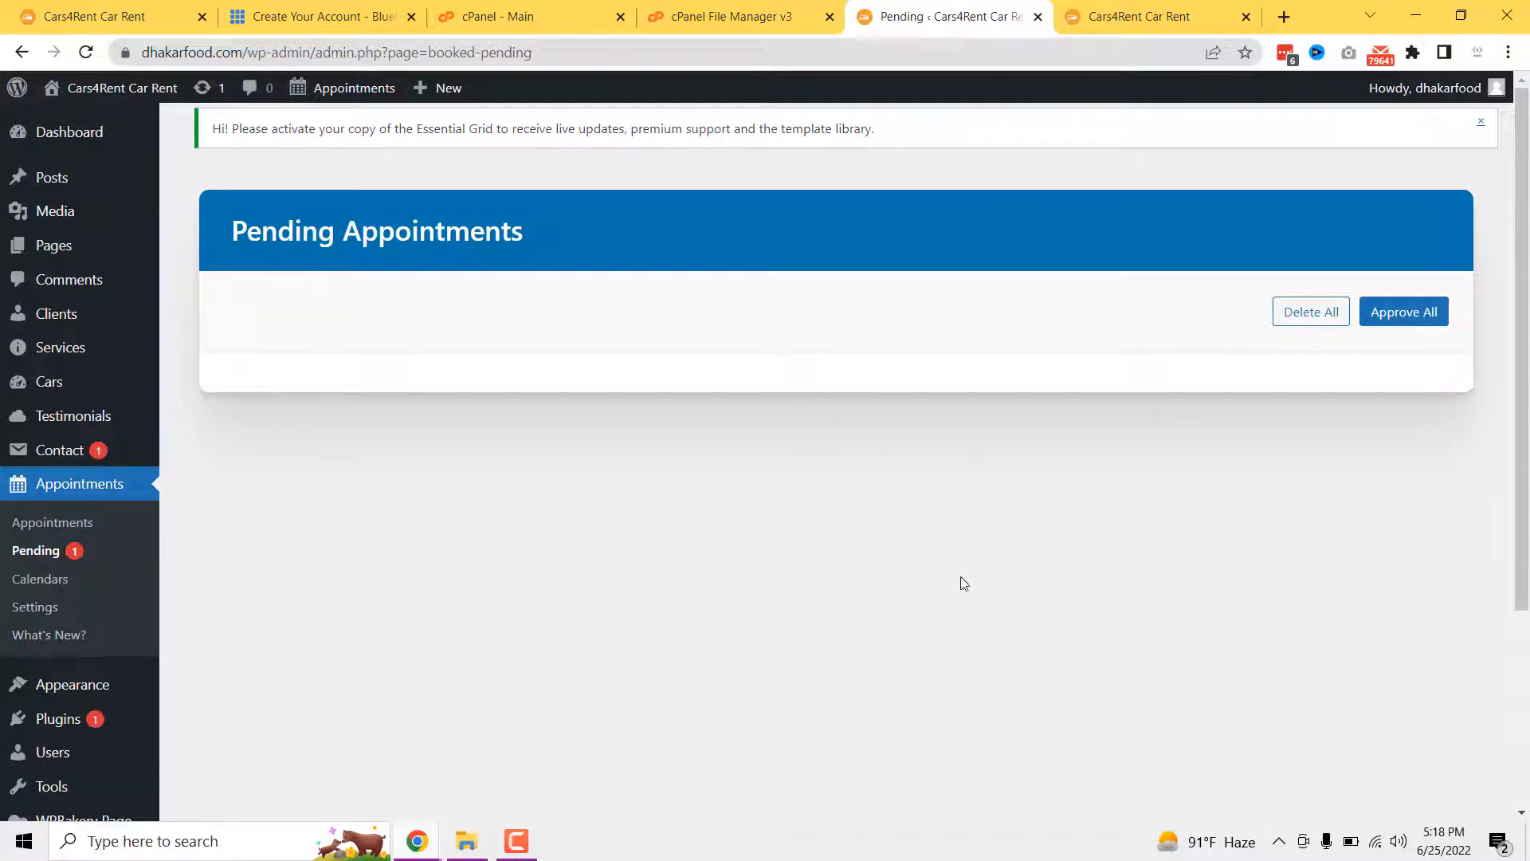
- Check the Appointments calendar, where June 29 now holds 1 appointment
click(41, 526)
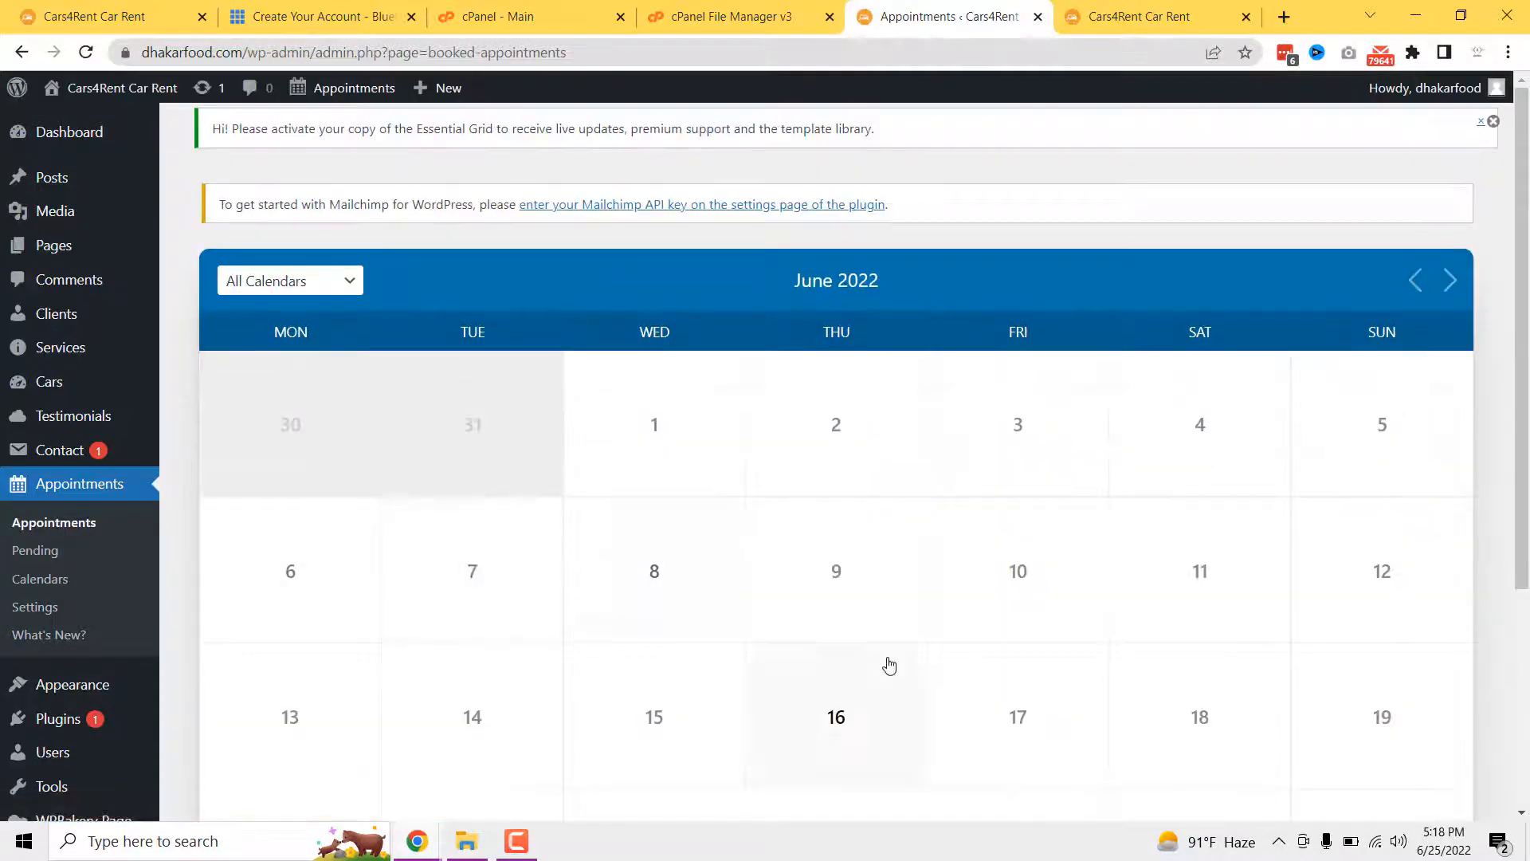
scroll(909, 659, down, 3)
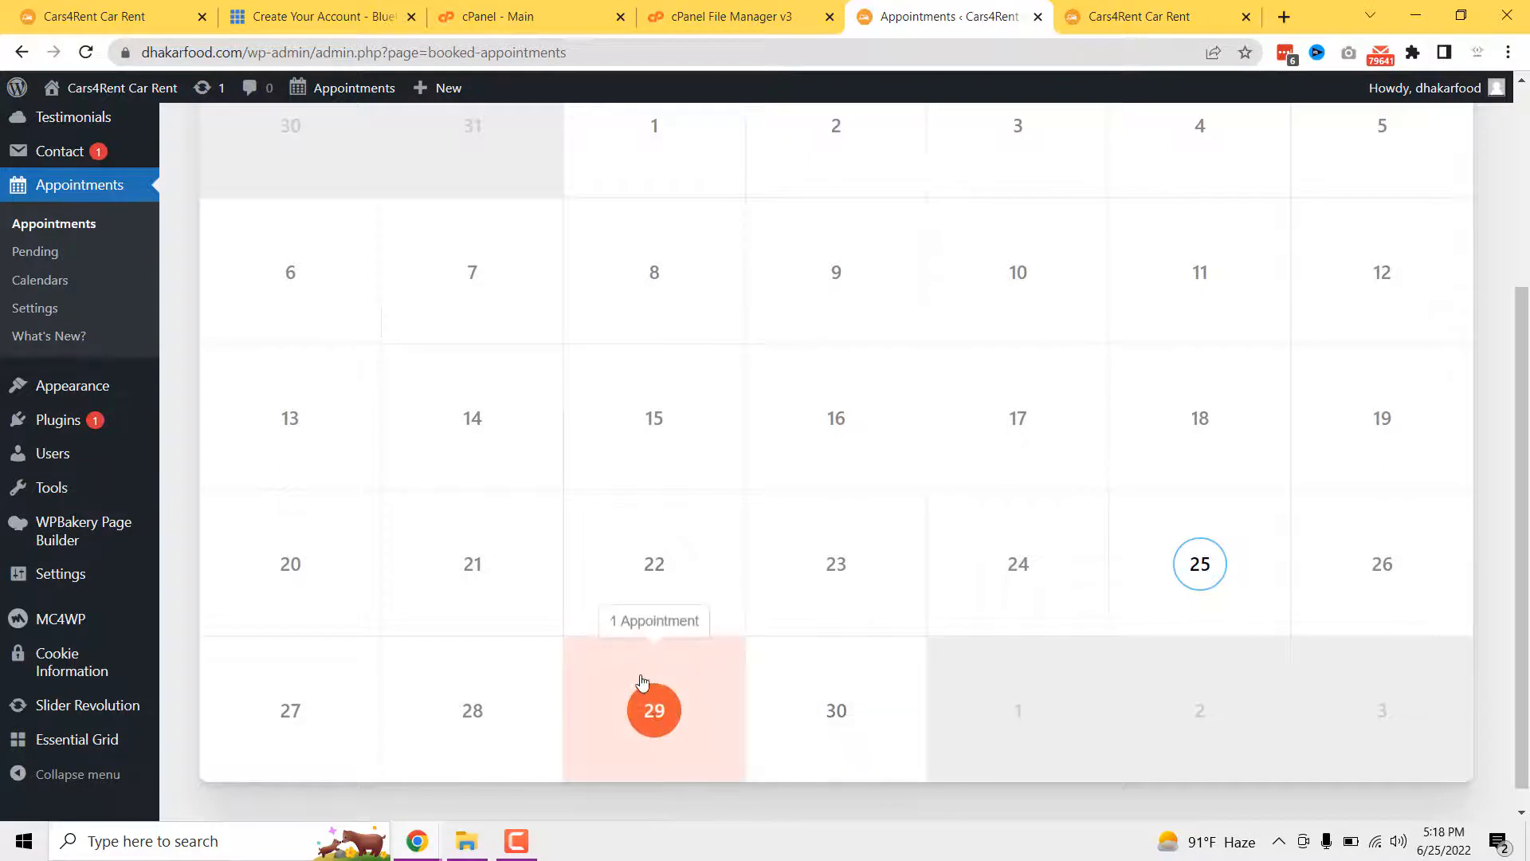
mouse_move(417, 841)
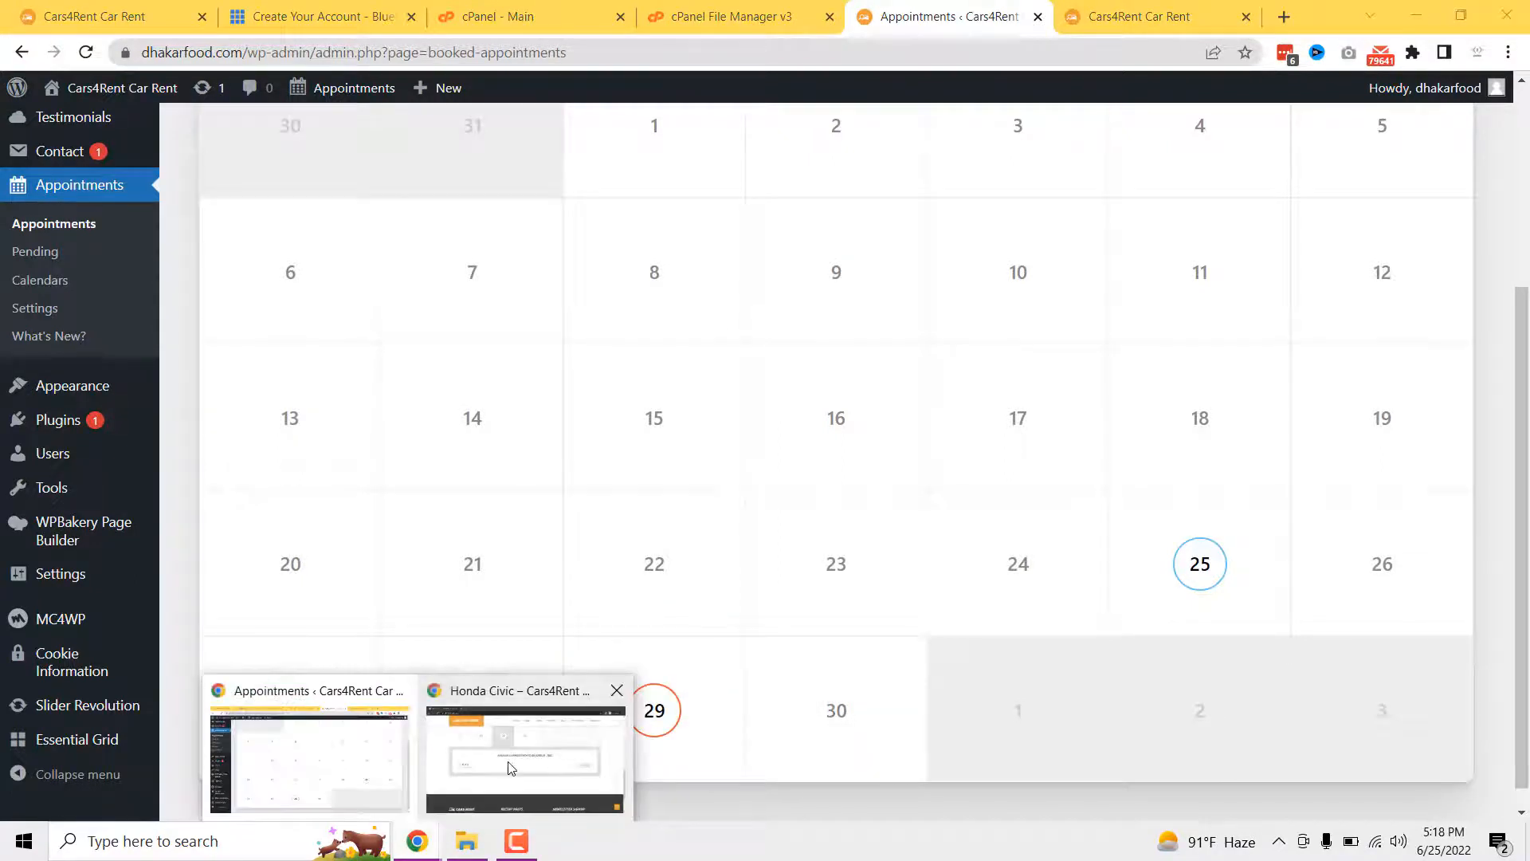
click(530, 737)
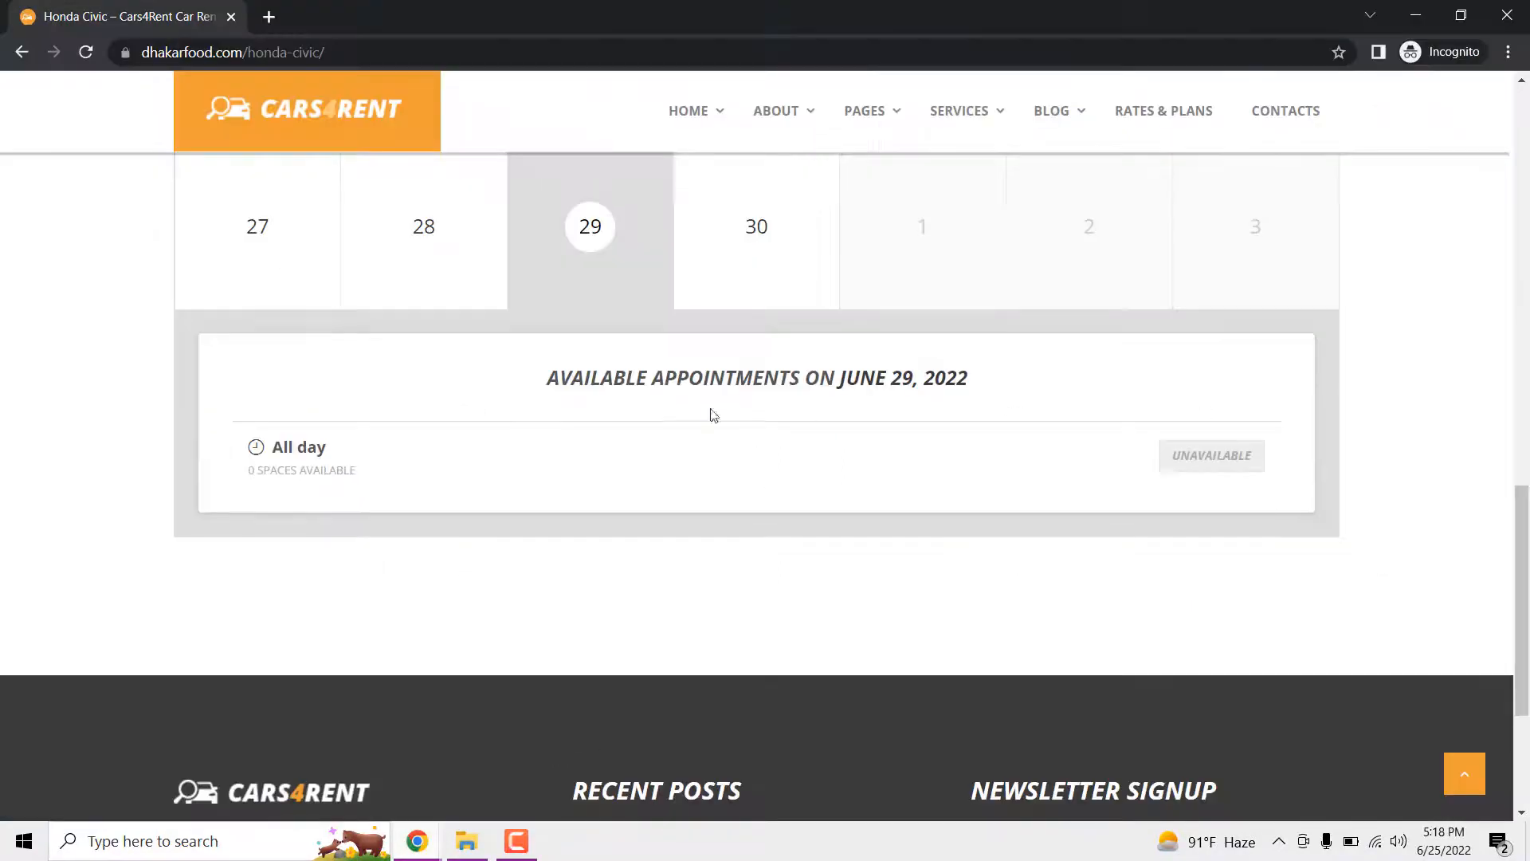
- Reload the Honda Civic page to confirm June 29 is booked, then return to the admin calendar
click(85, 52)
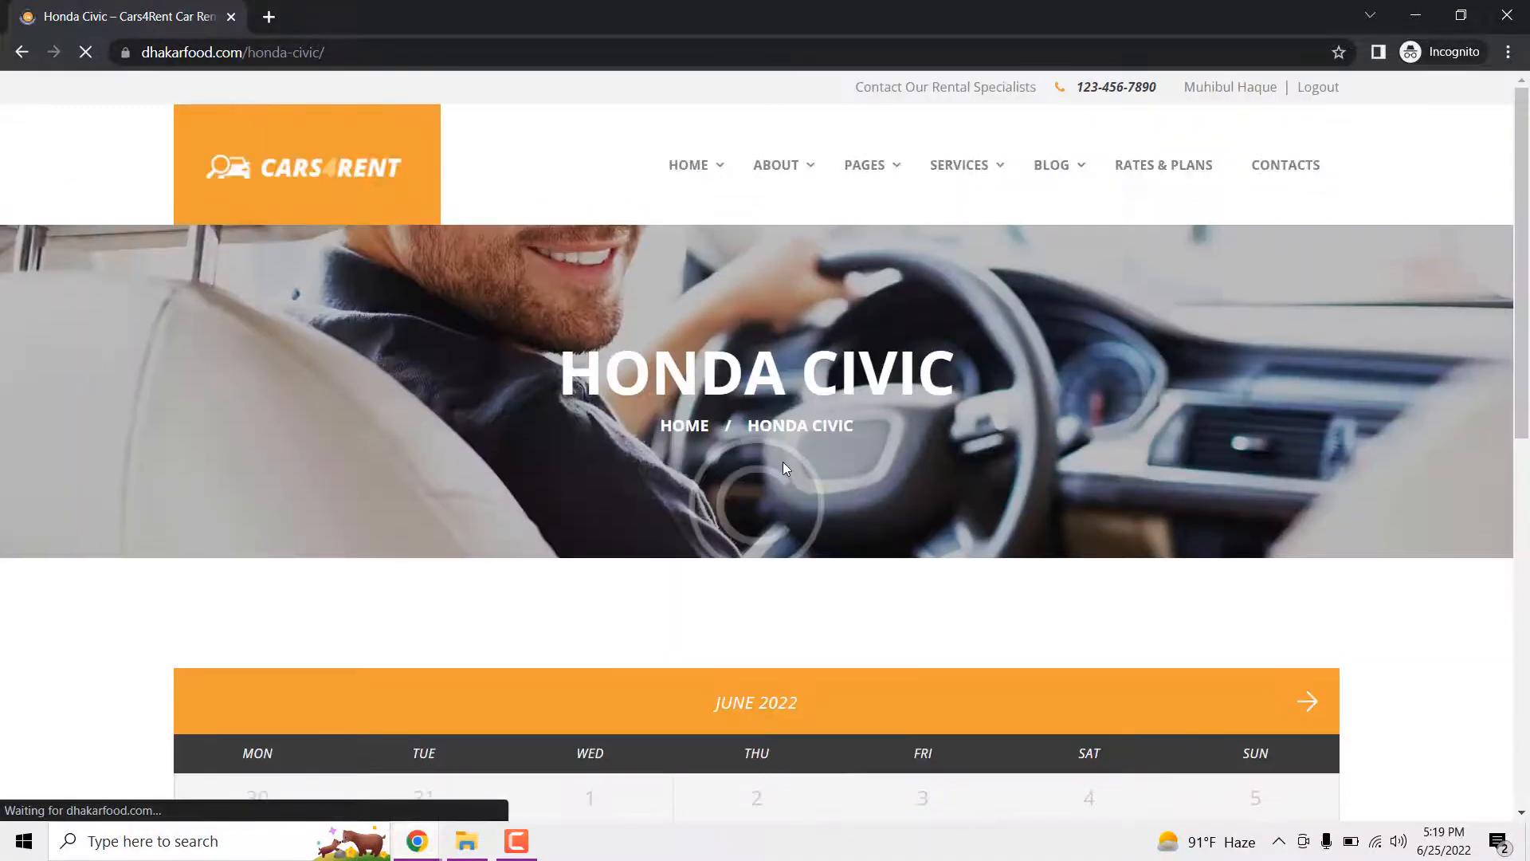
scroll(782, 462, up, 2)
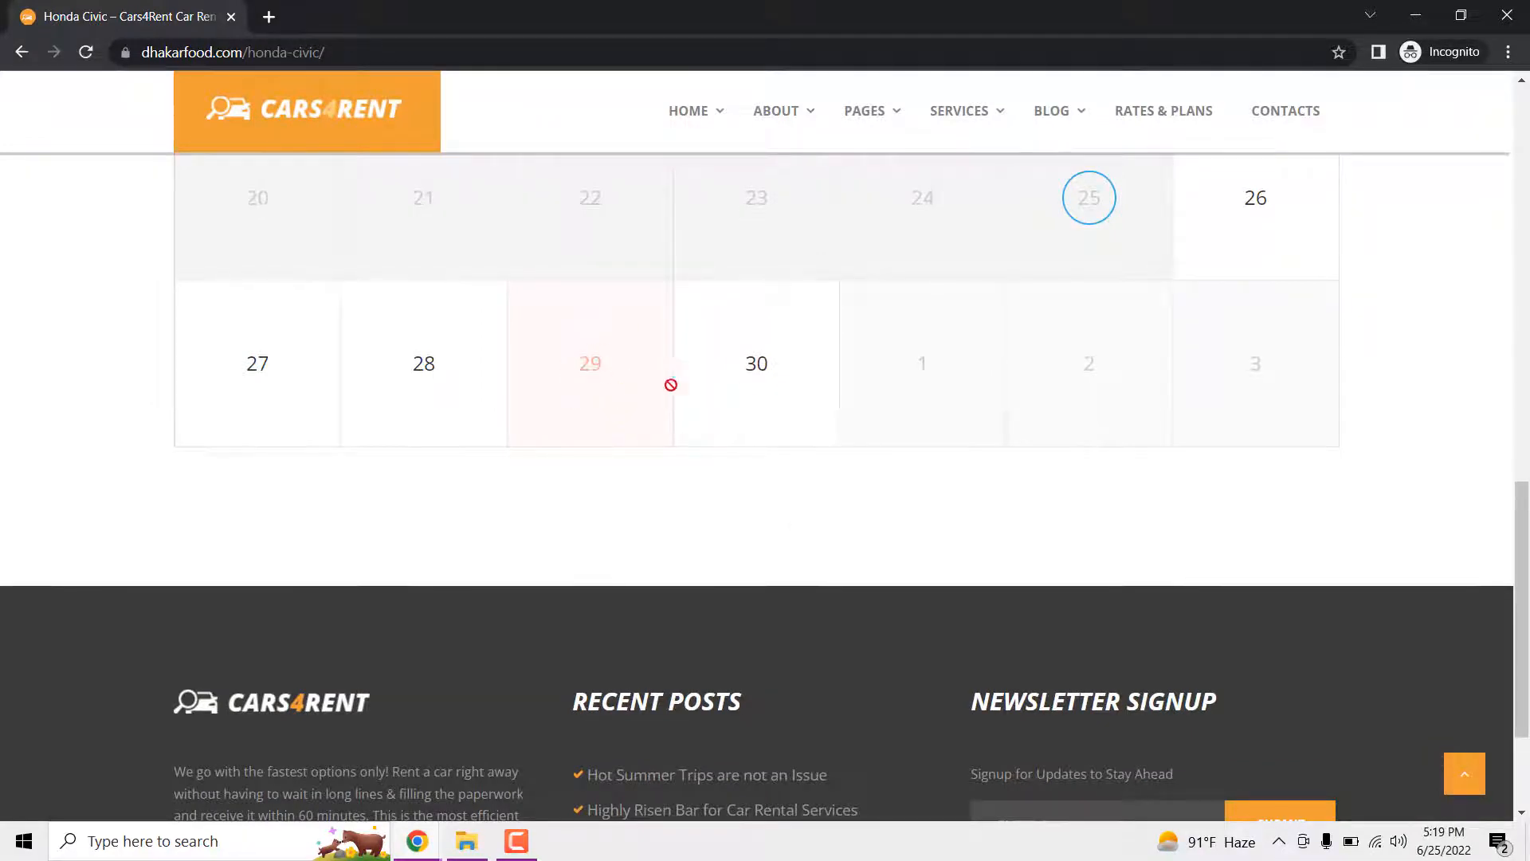
mouse_move(418, 843)
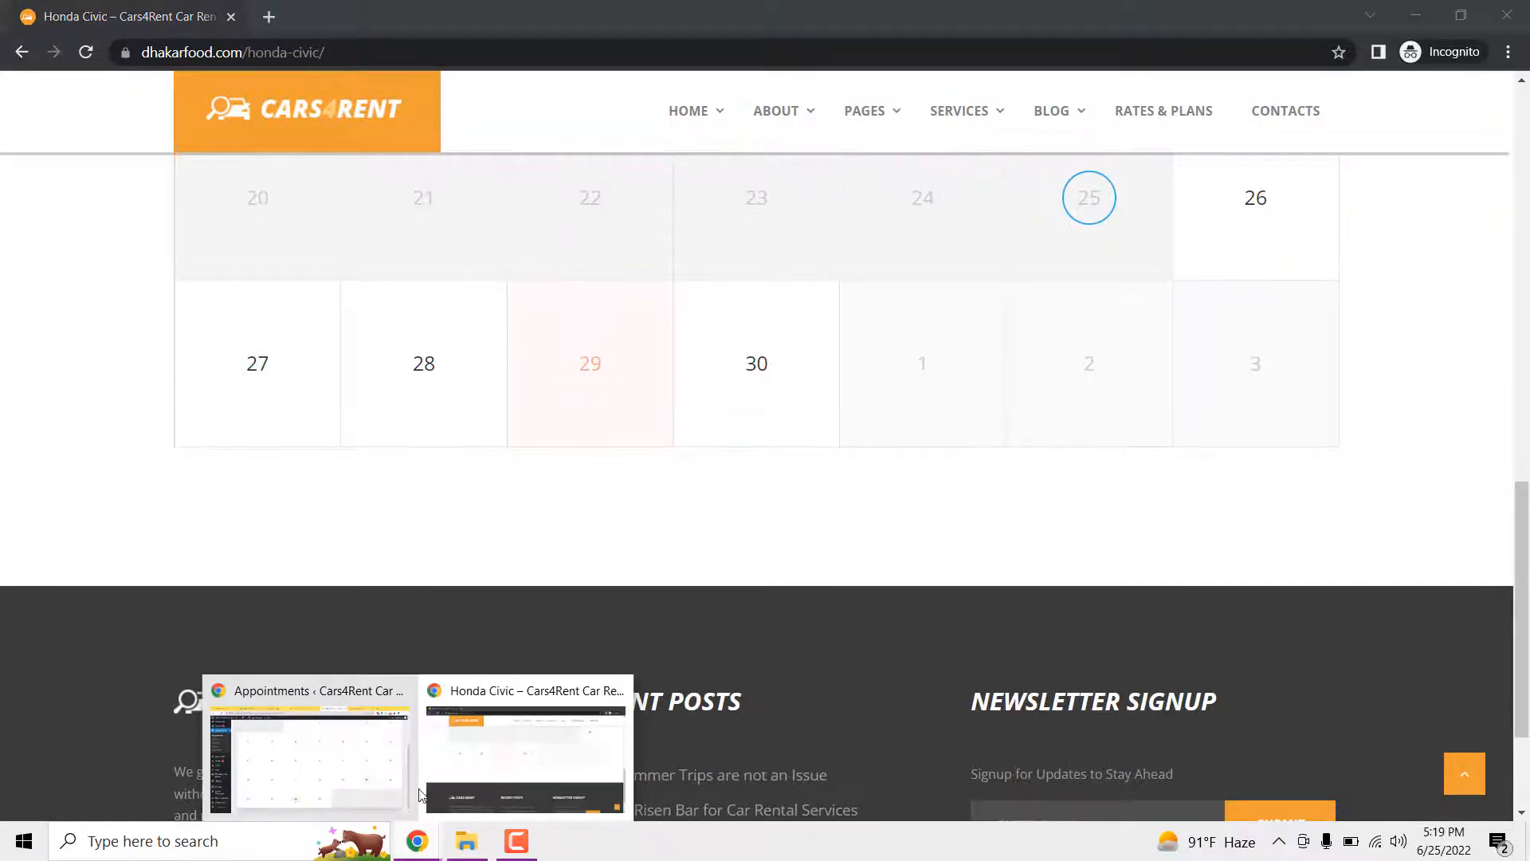
click(368, 773)
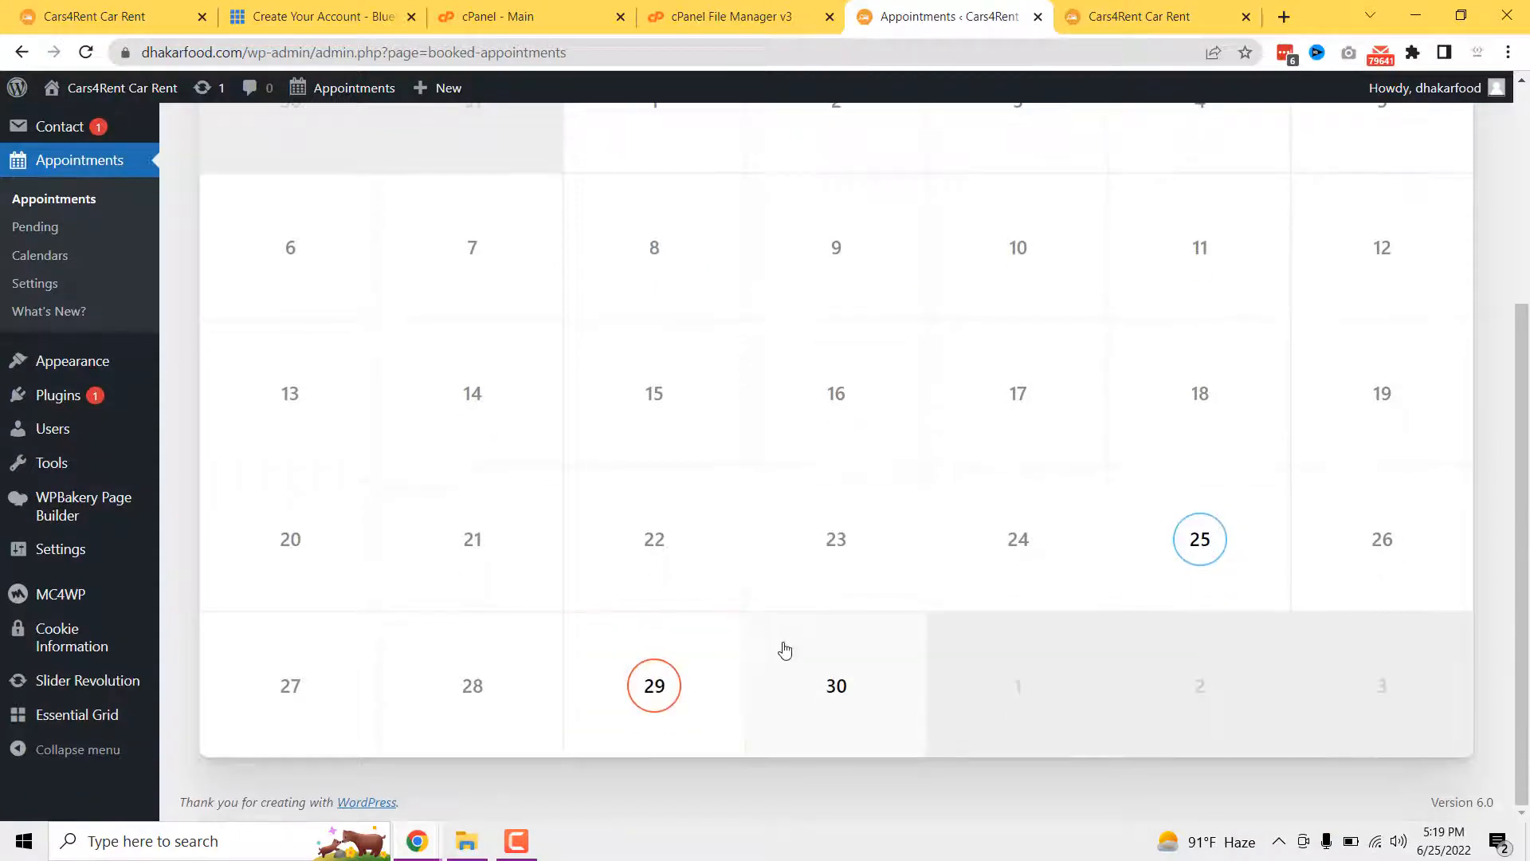
scroll(776, 645, up, 4)
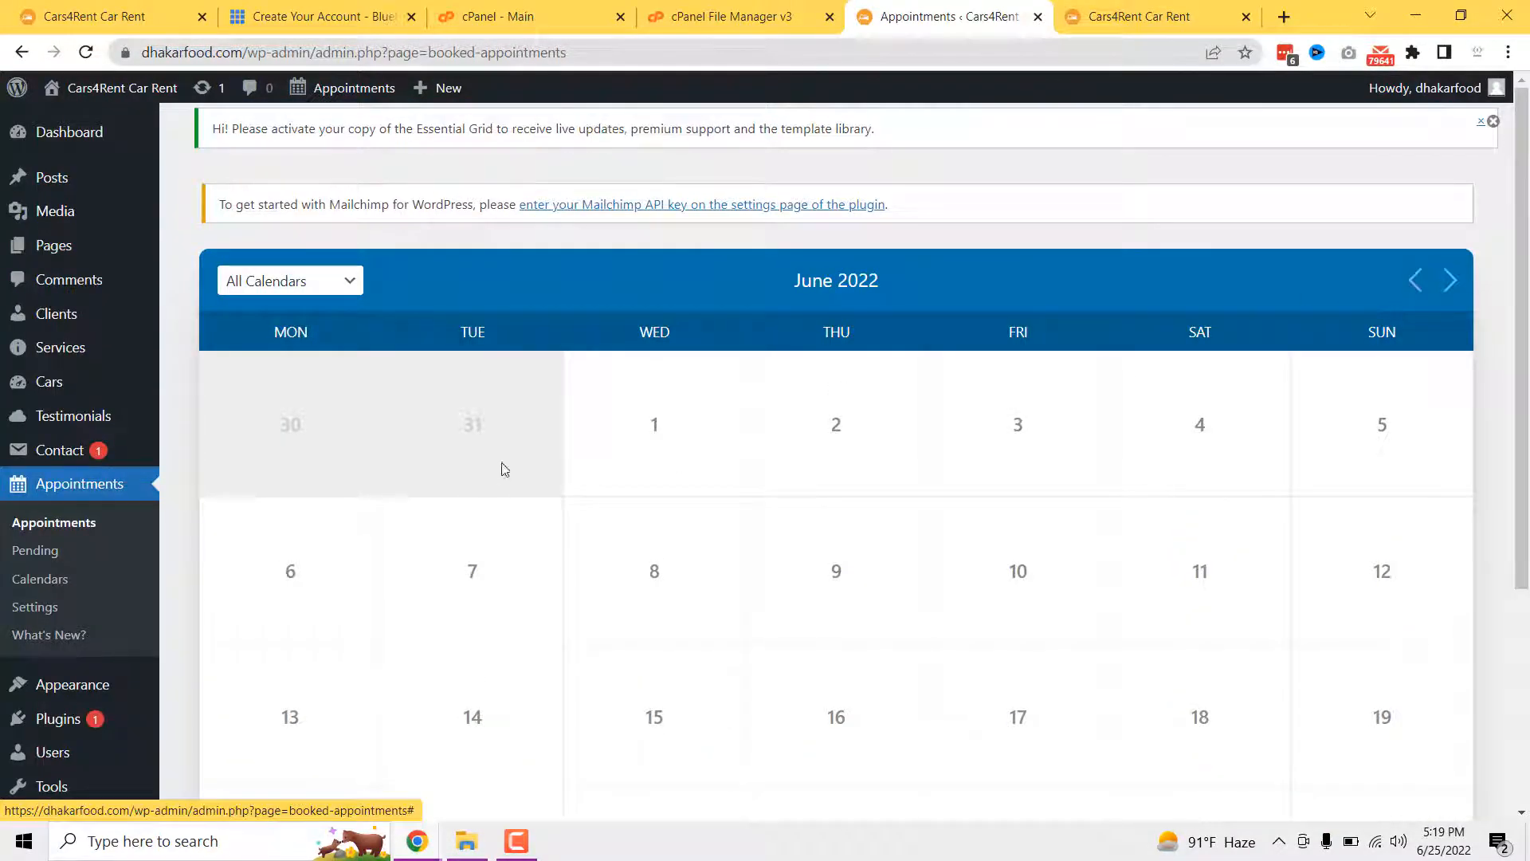
- Show the homepage hero slider 'We let you ride premium cars' in the Cars4Rent tab
click(1149, 15)
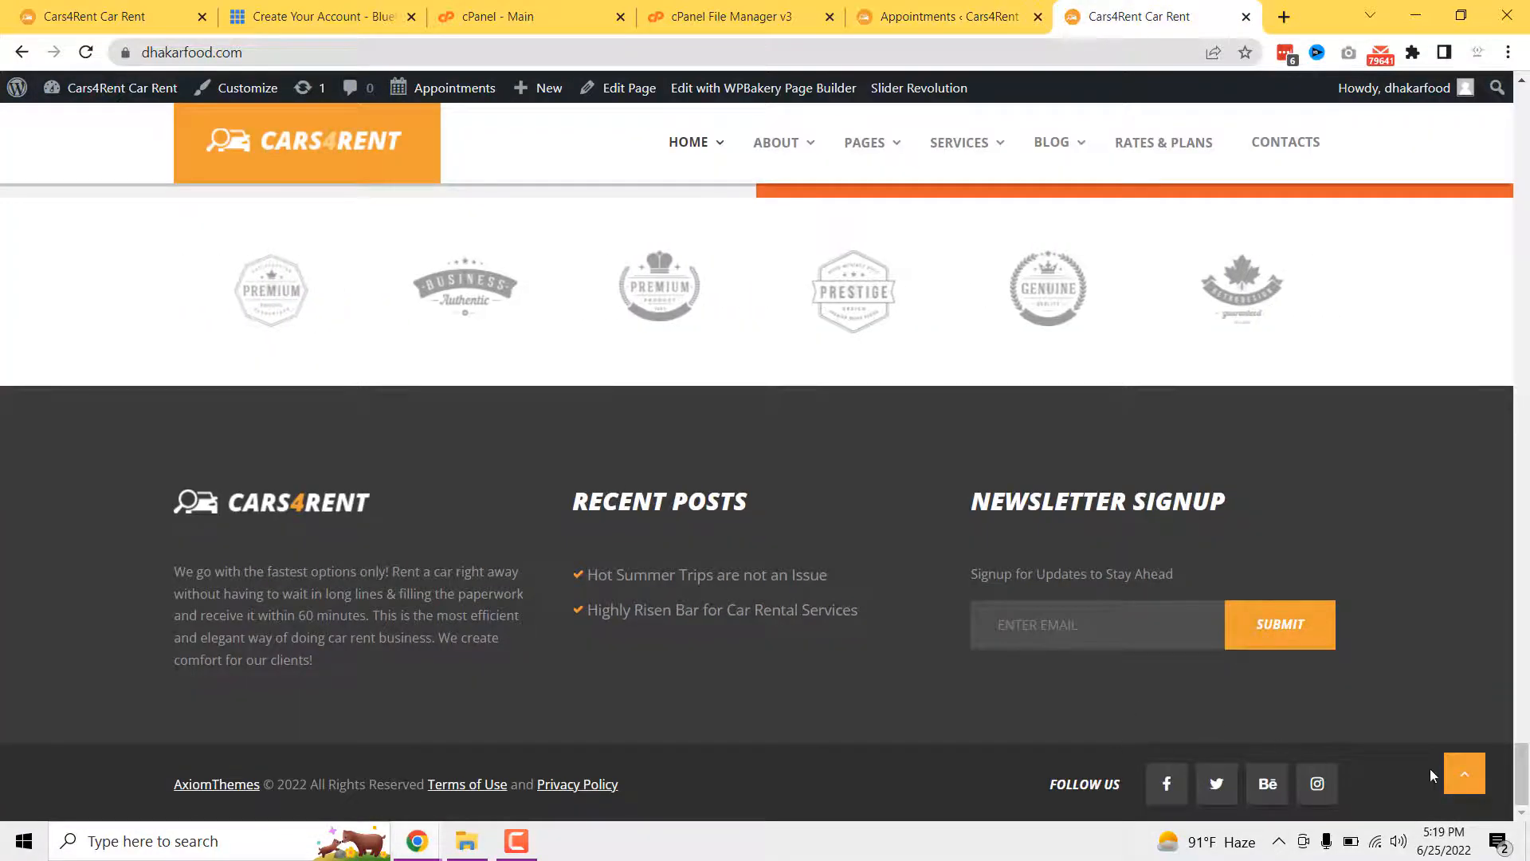
click(1463, 773)
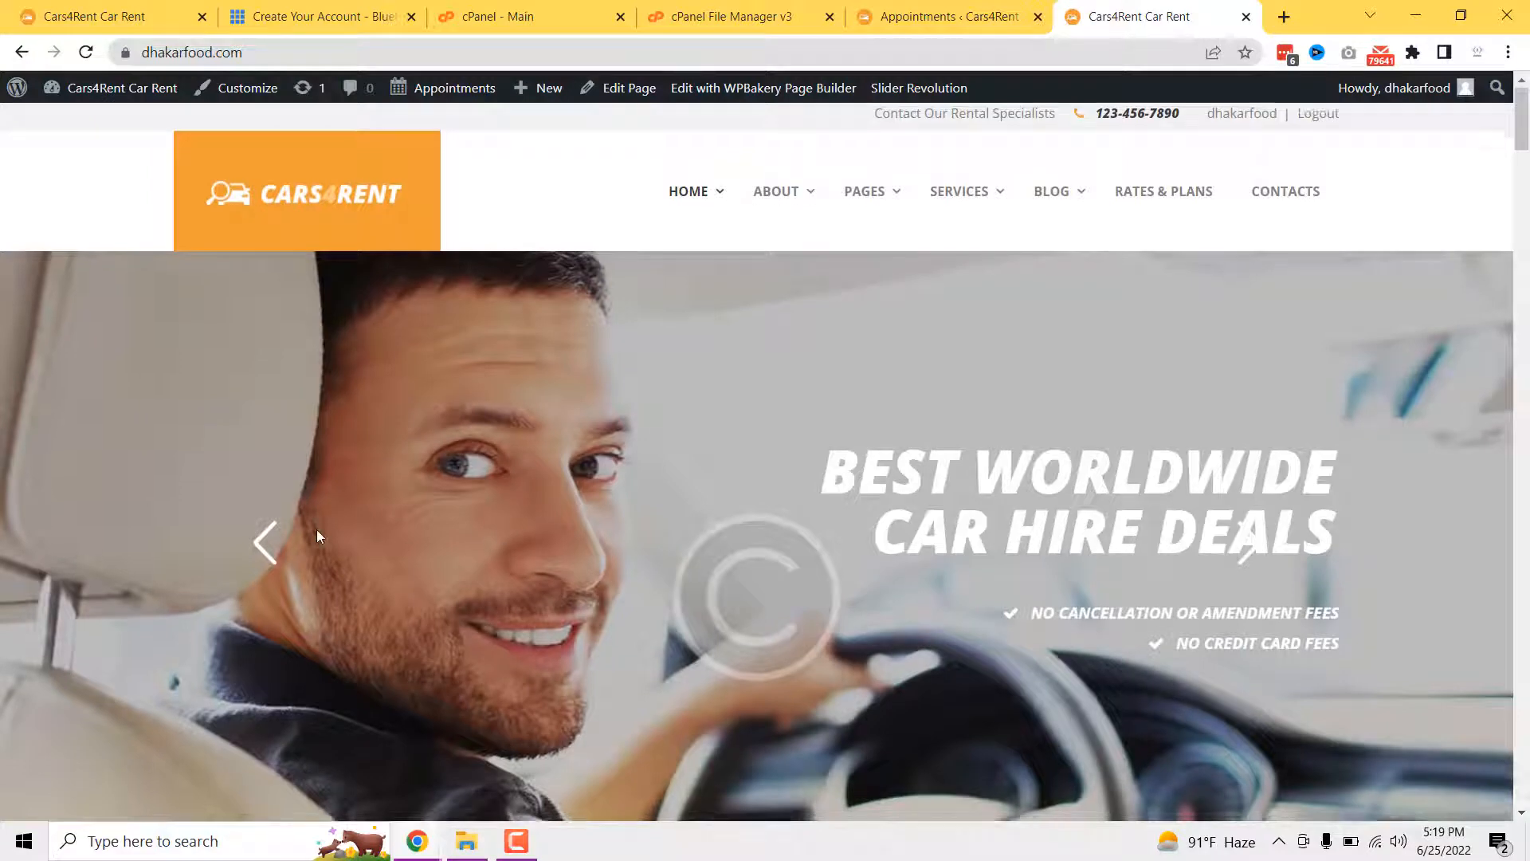
scroll(317, 529, down, 3)
scroll(496, 283, up, 1)
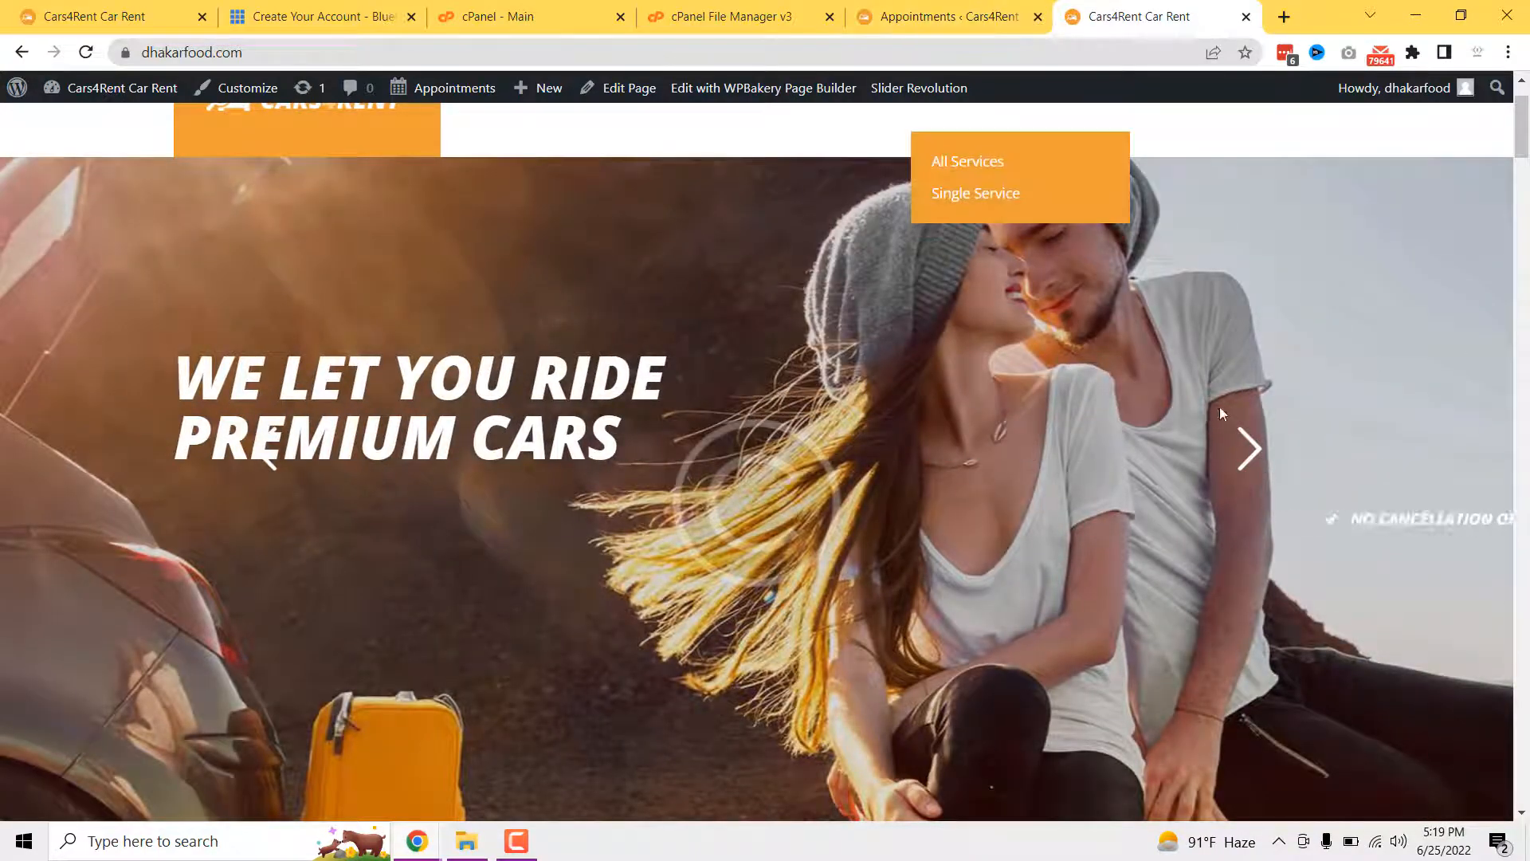
- Open Slider Revolution from the admin sidebar and dismiss its welcome message
click(892, 8)
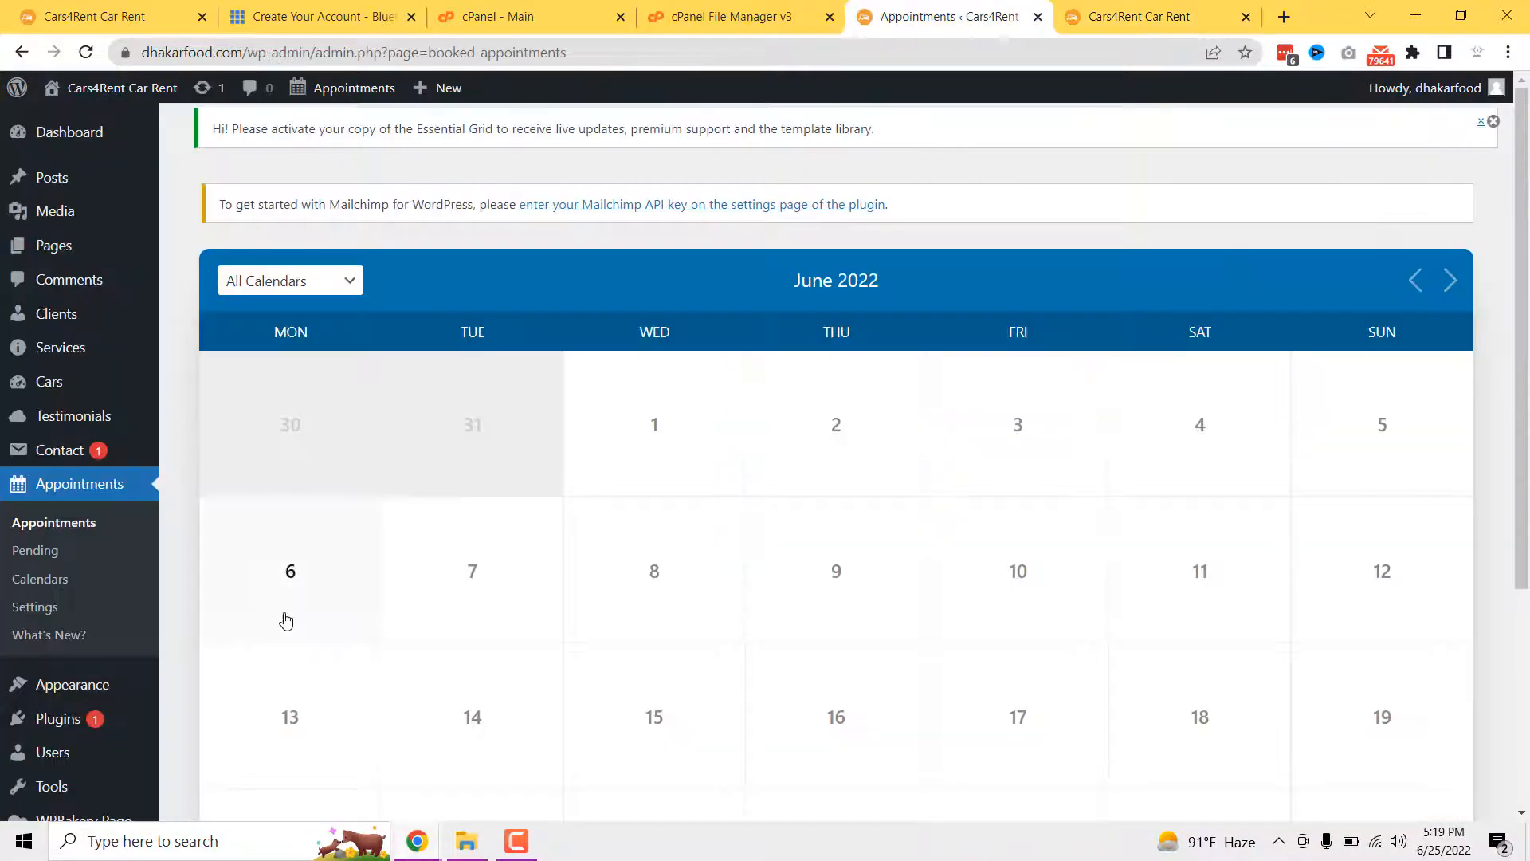
scroll(284, 618, down, 4)
mouse_move(66, 699)
mouse_move(119, 683)
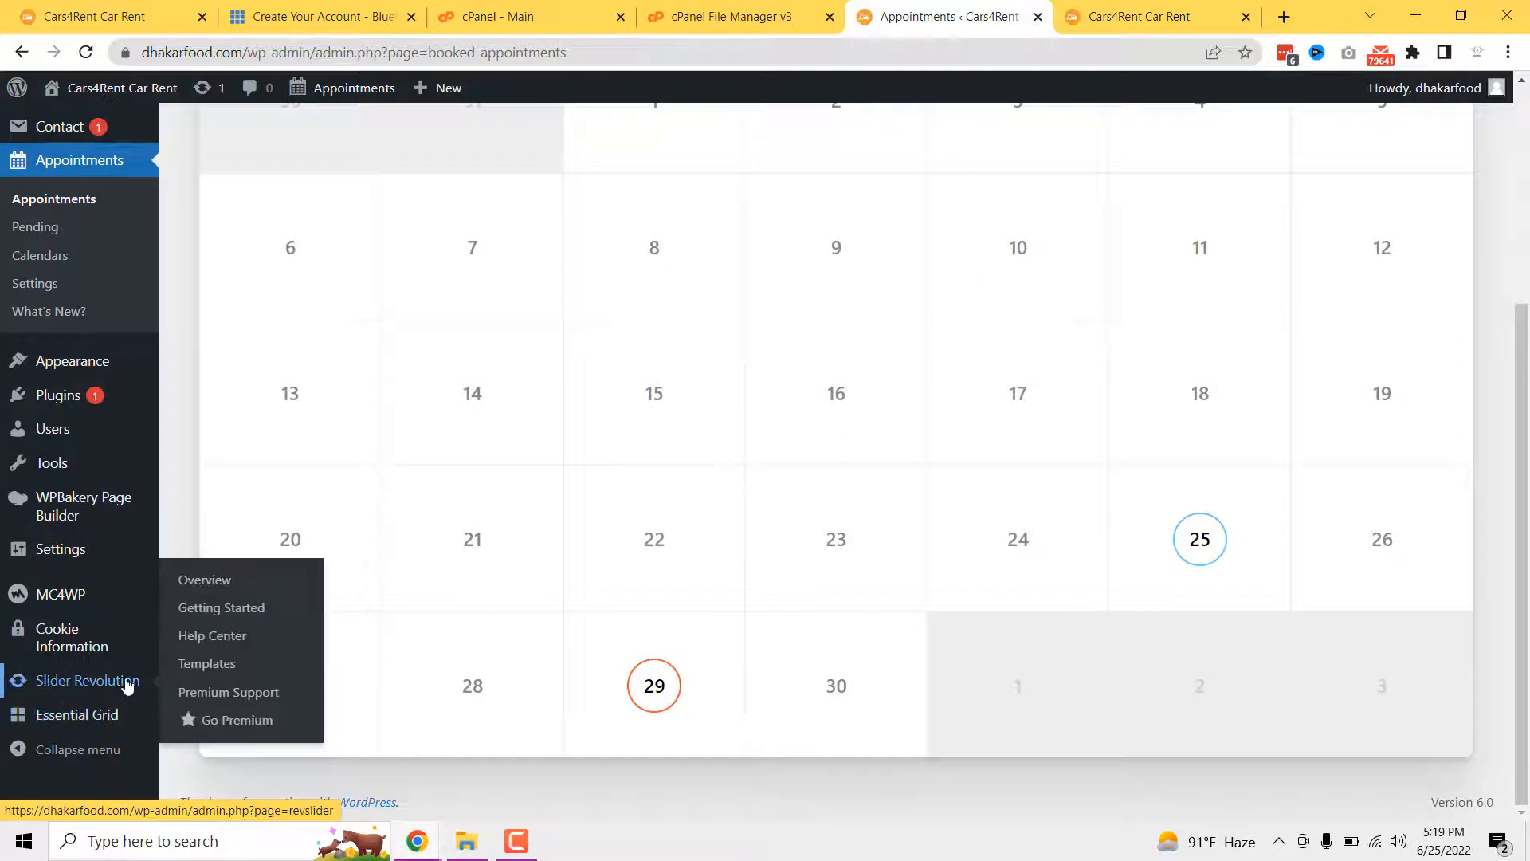
click(114, 685)
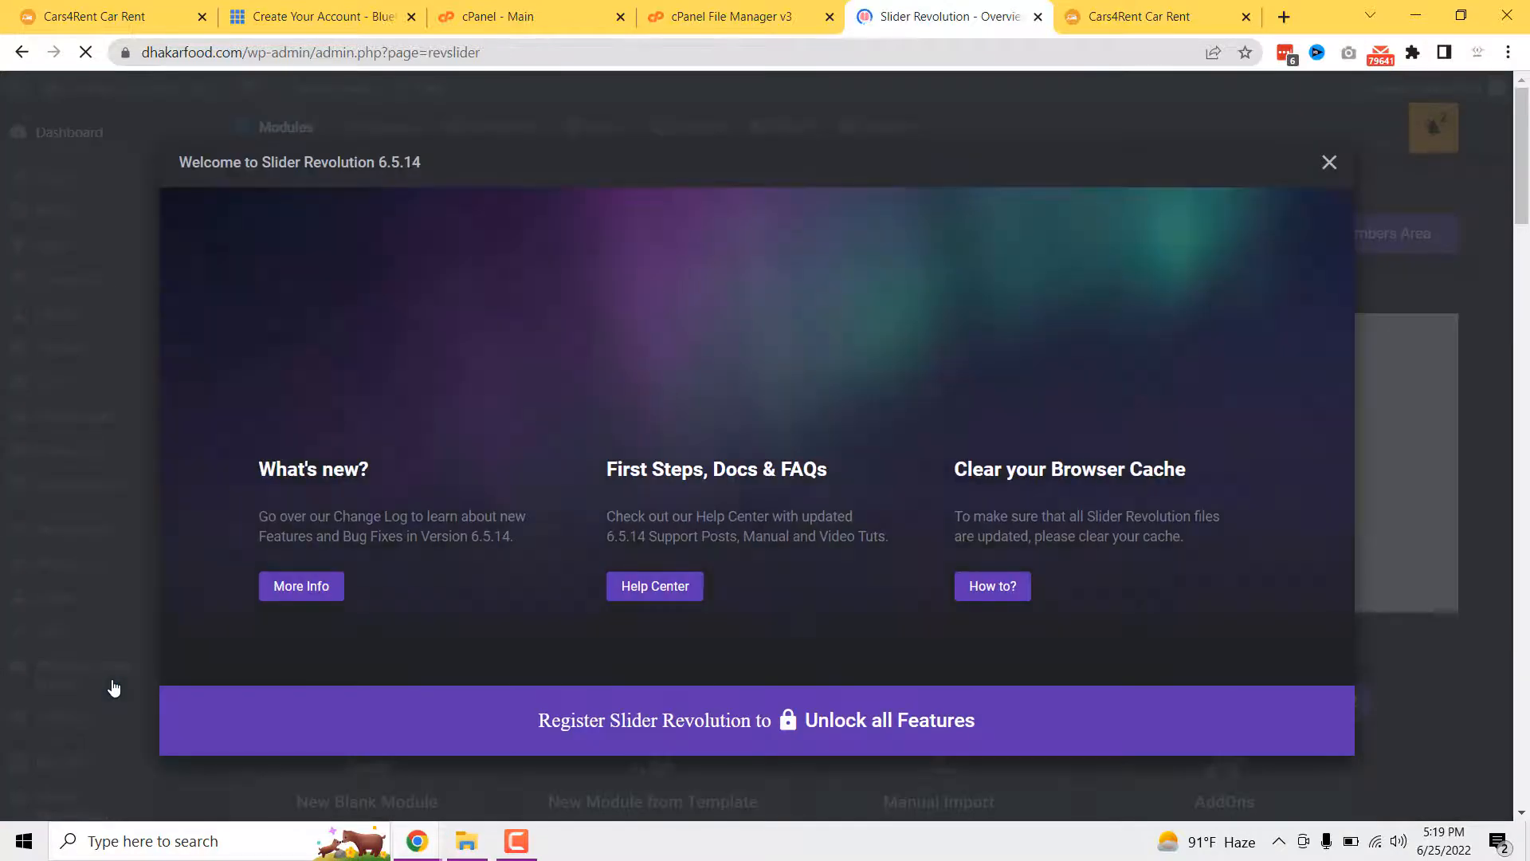
click(1329, 163)
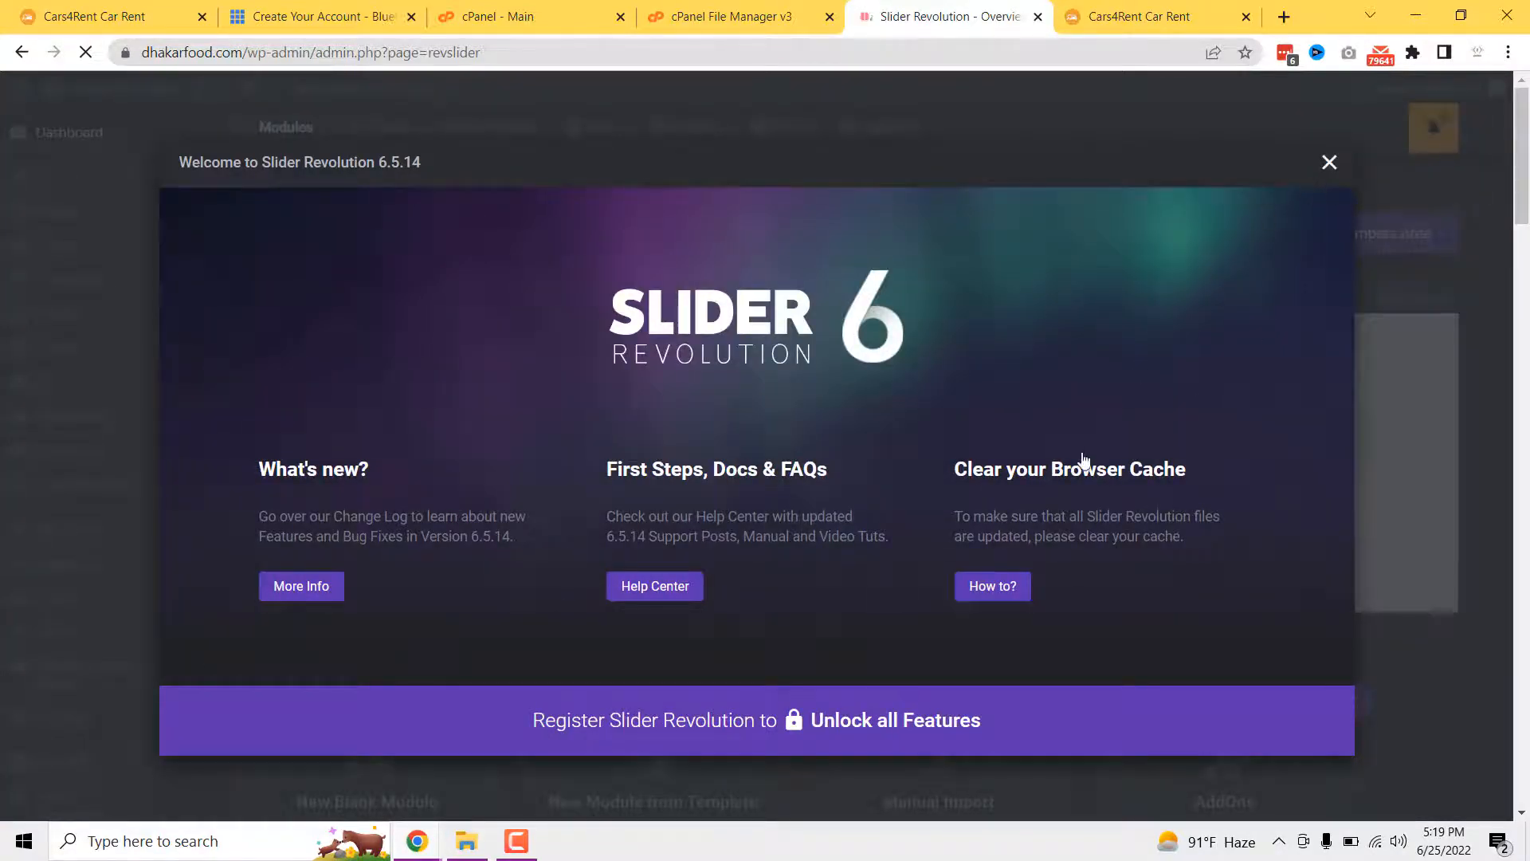
scroll(1108, 550, down, 6)
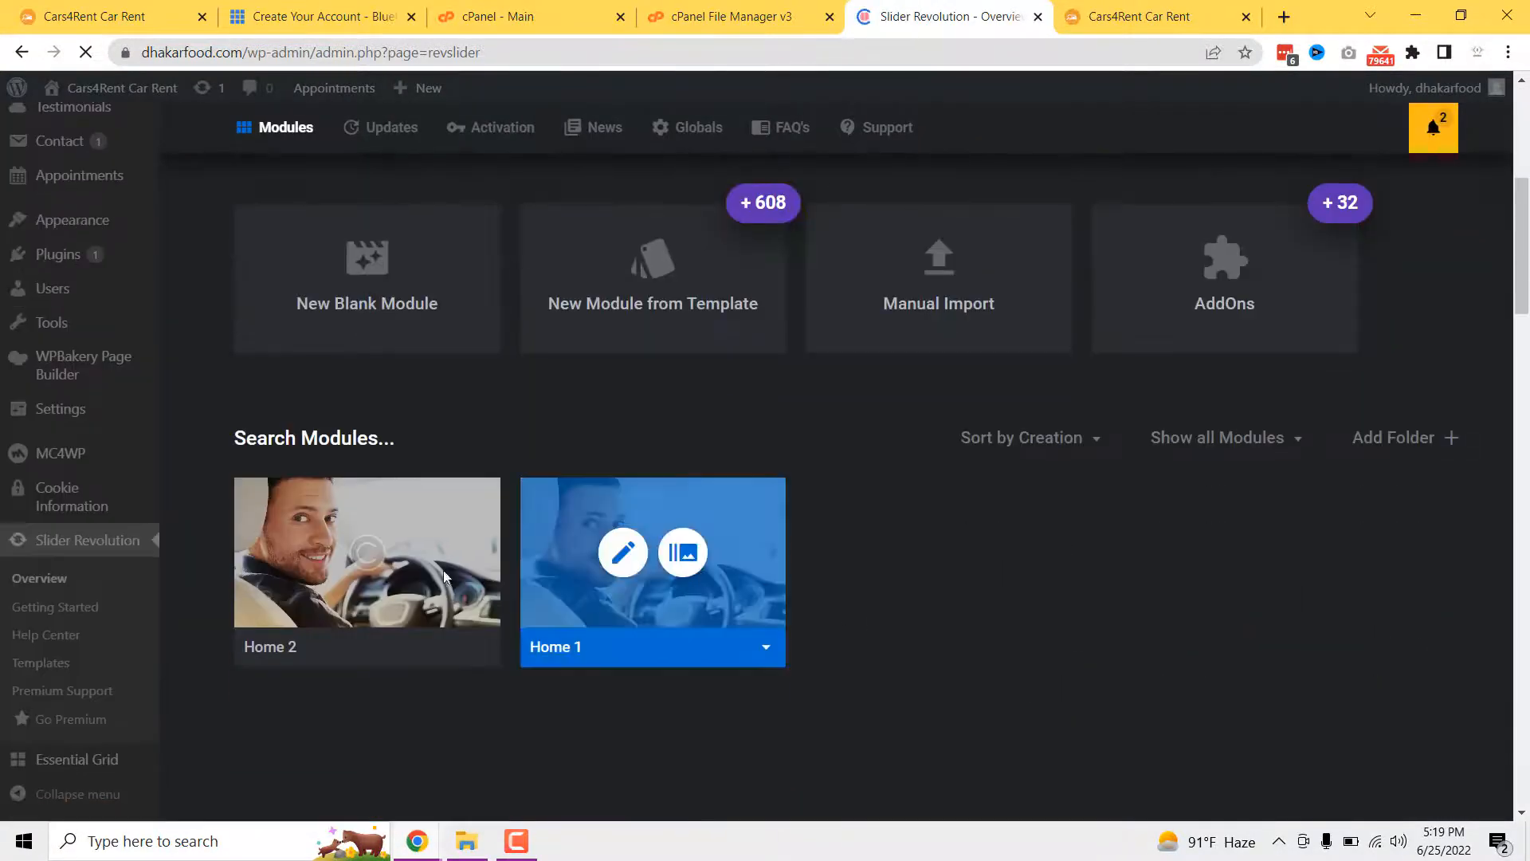
- Open Home 1 in the slider editor, showing the 'Best Worldwide Car Hire Deals' slide
click(624, 554)
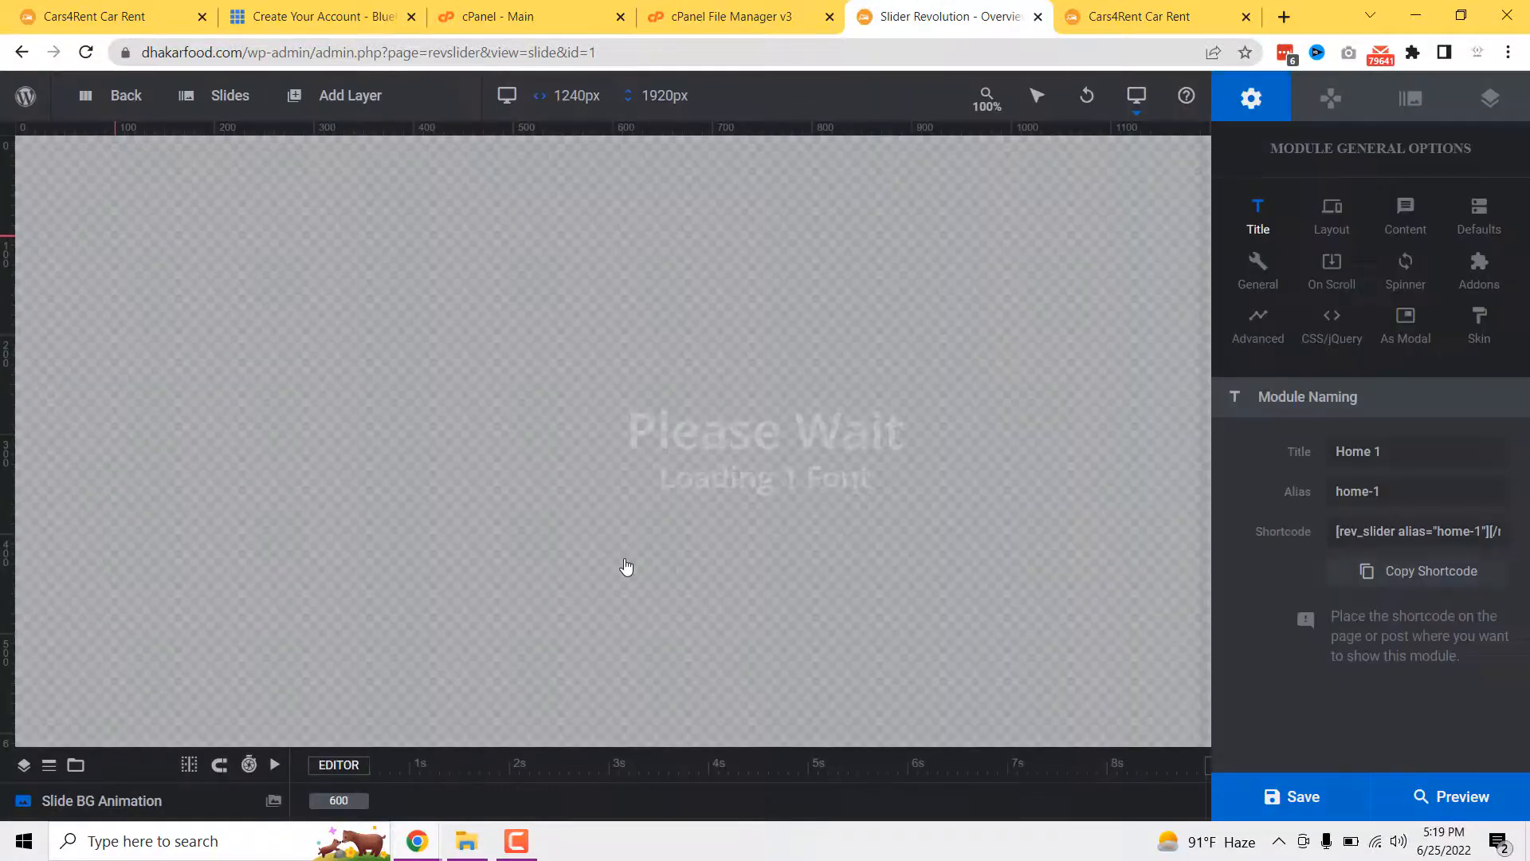
scroll(799, 348, down, 4)
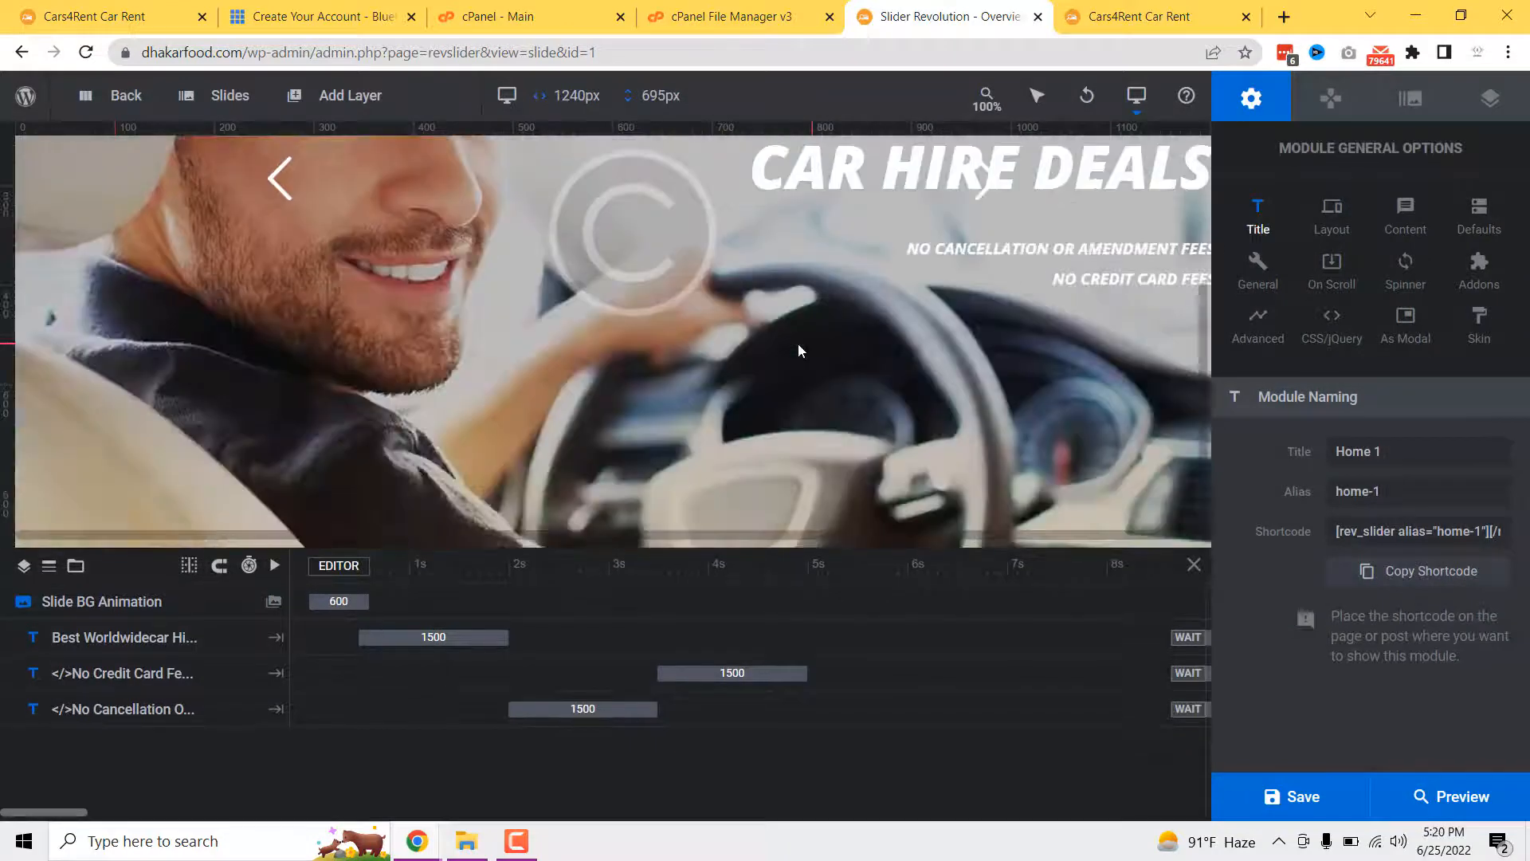
scroll(781, 404, up, 4)
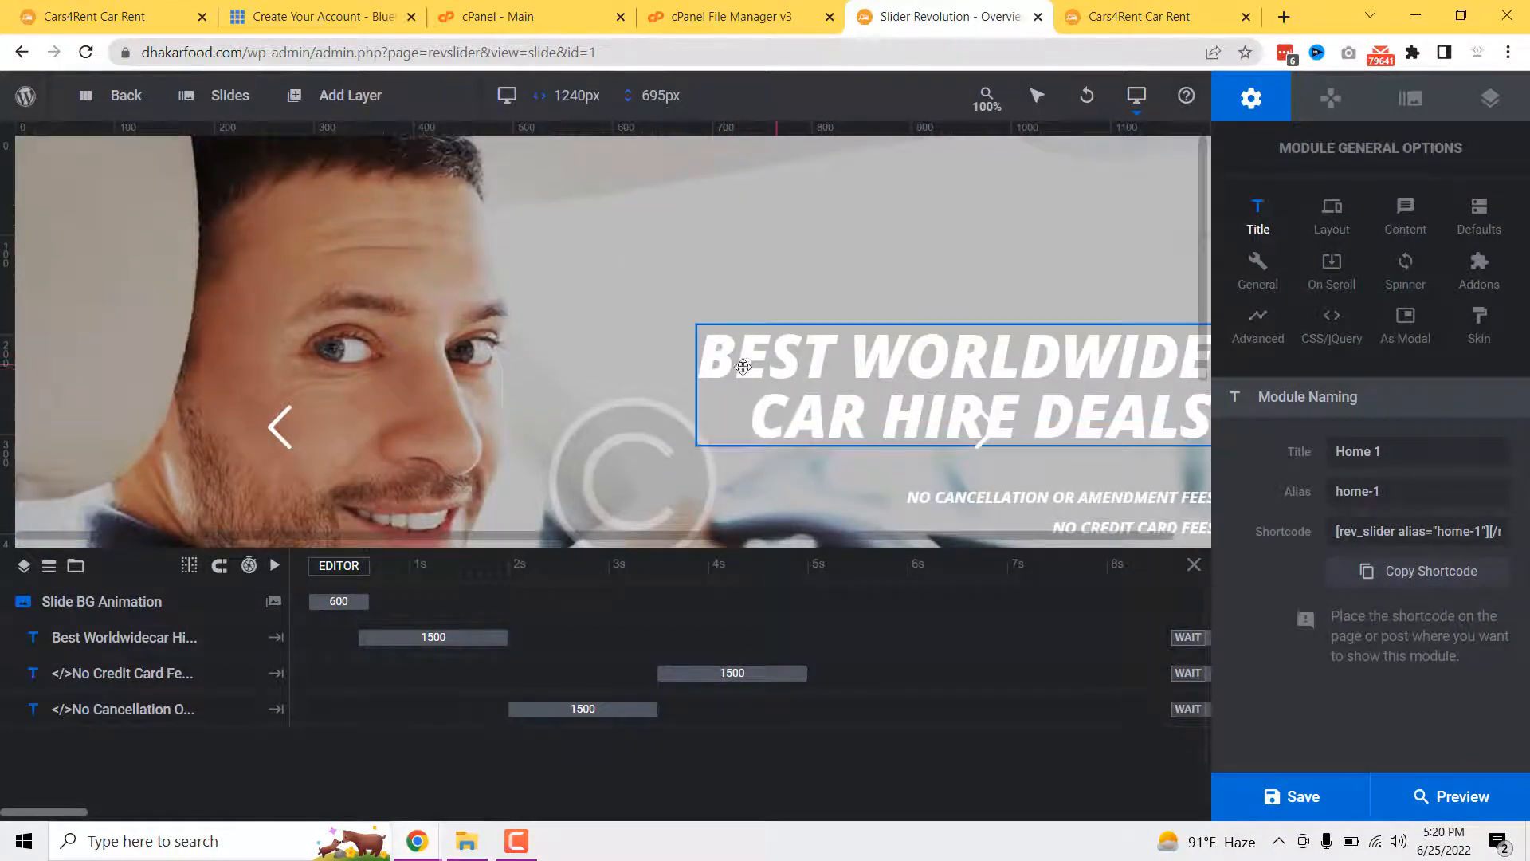
mouse_move(233, 96)
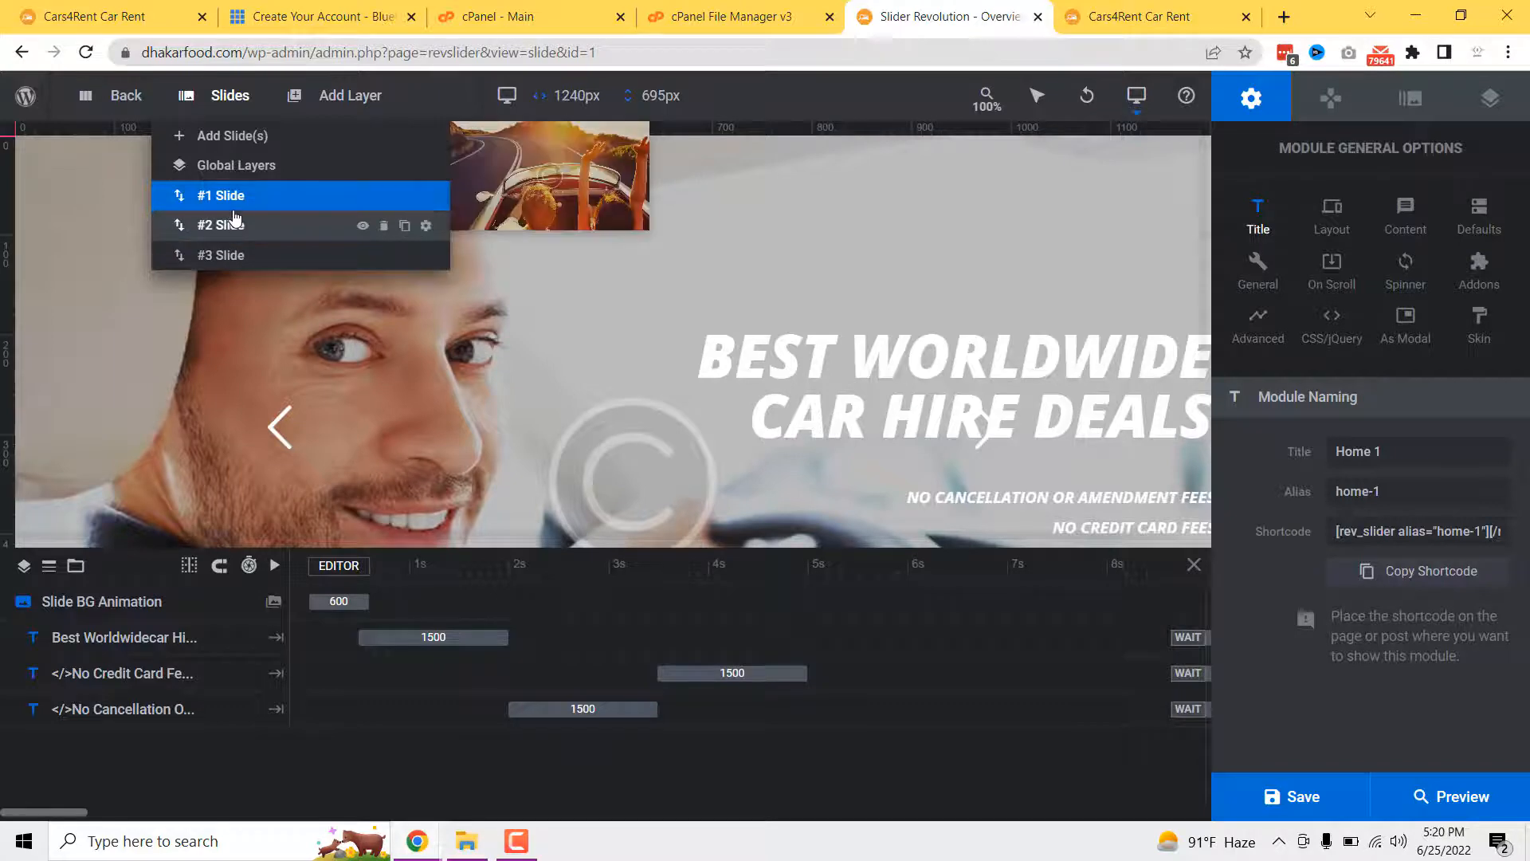
scroll(734, 345, down, 2)
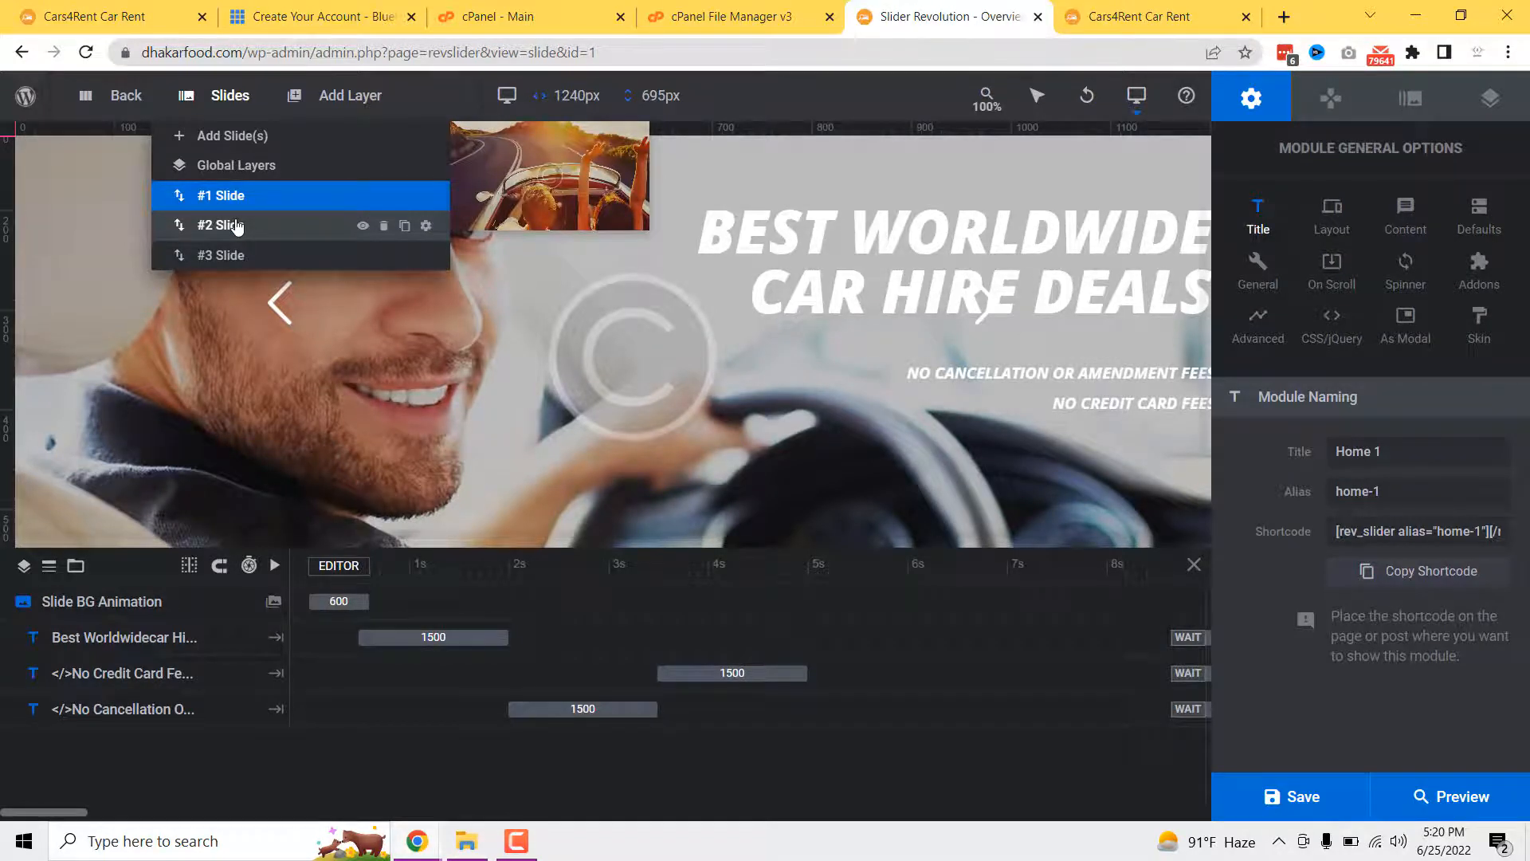
- Replace the headline's first line 'Rent a Car Now' with 'Rent My Car'
click(237, 226)
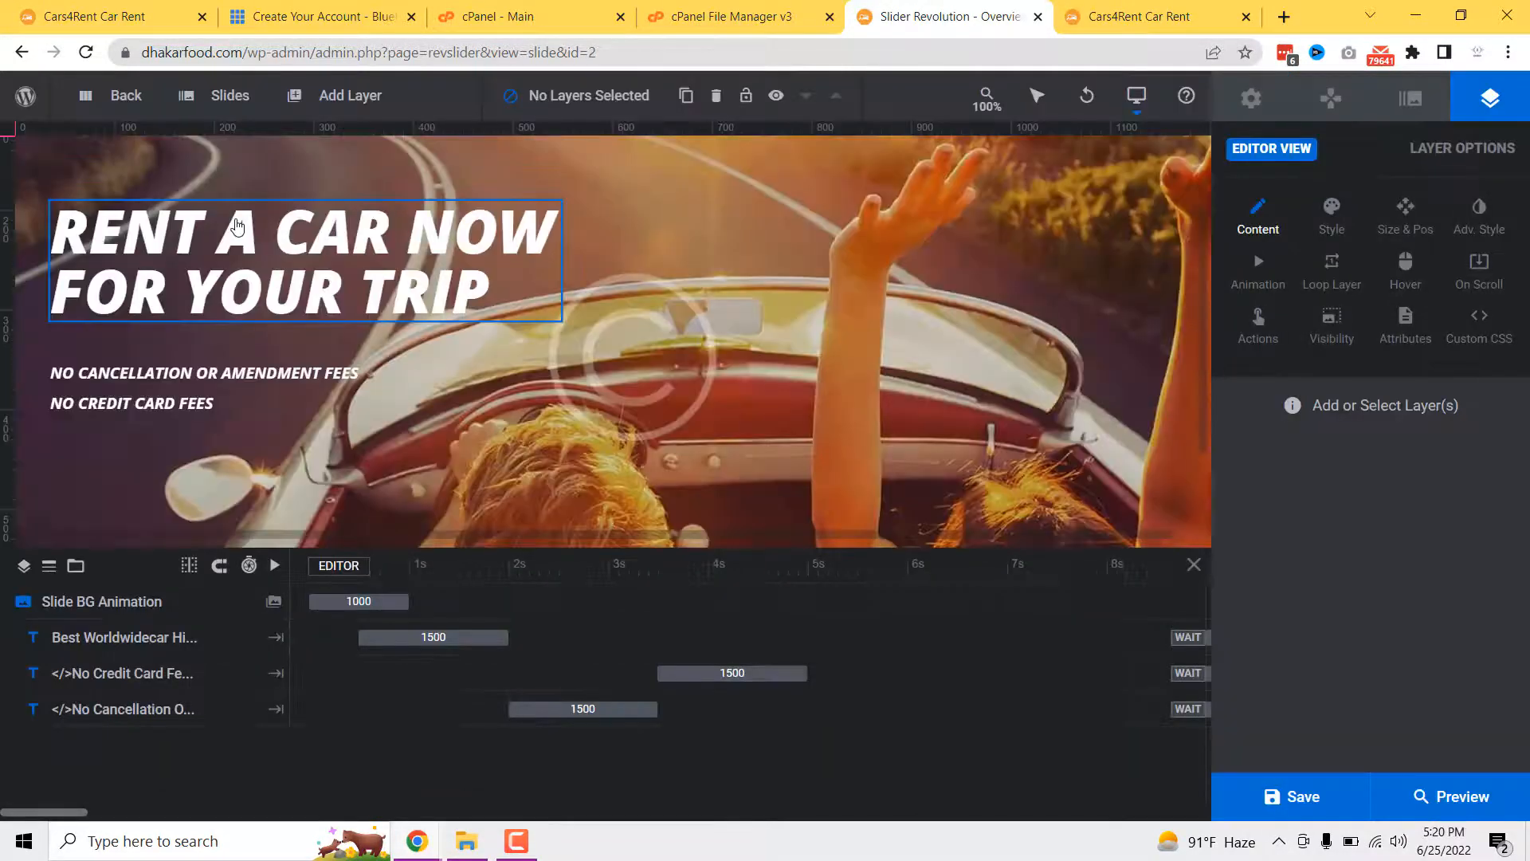
scroll(673, 371, up, 2)
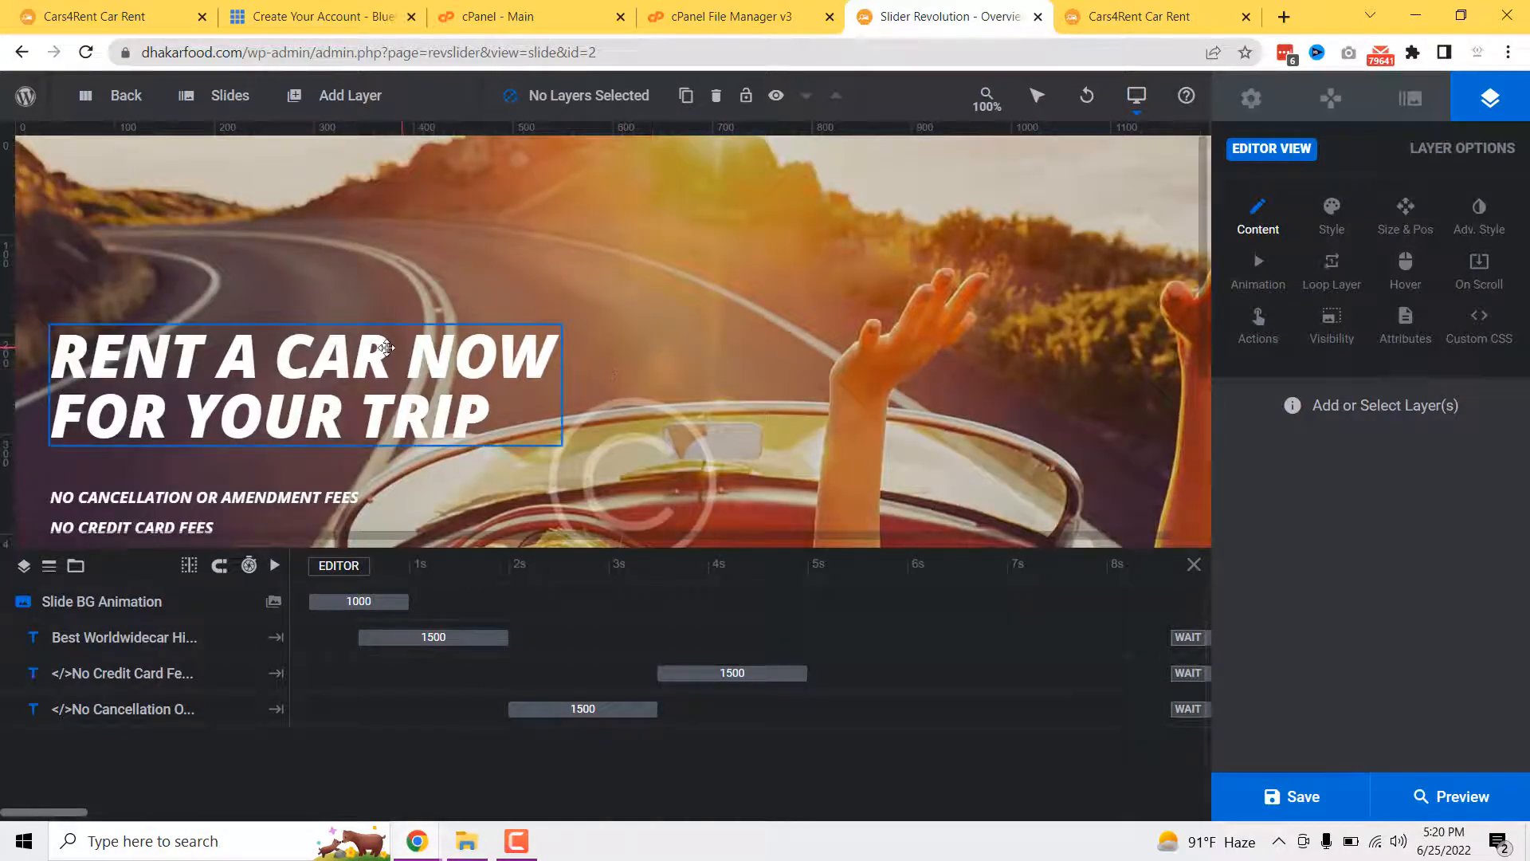
click(510, 366)
click(1423, 496)
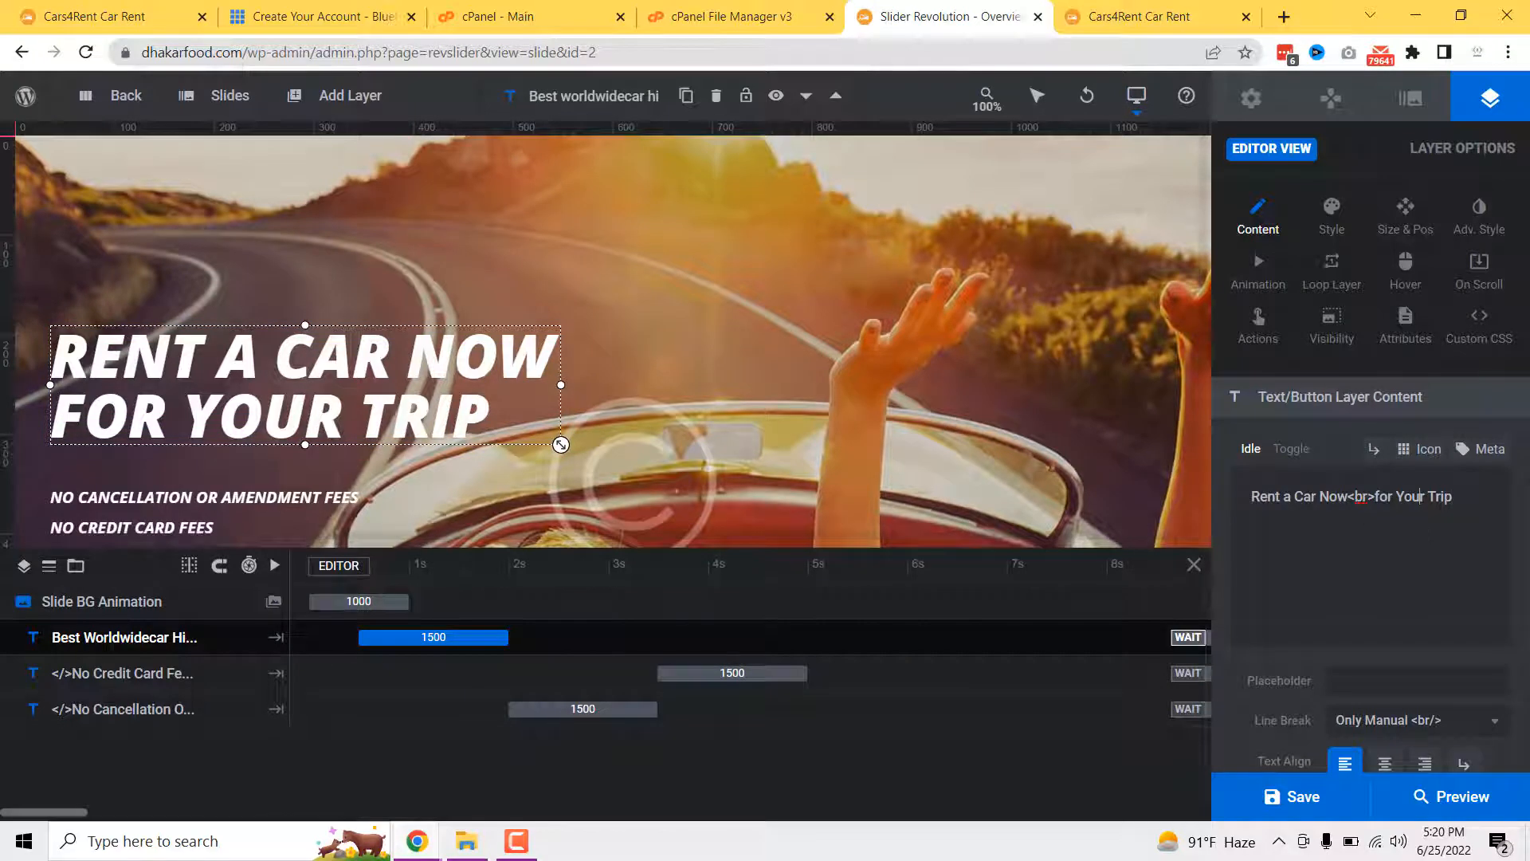
drag(1348, 497, 1264, 497)
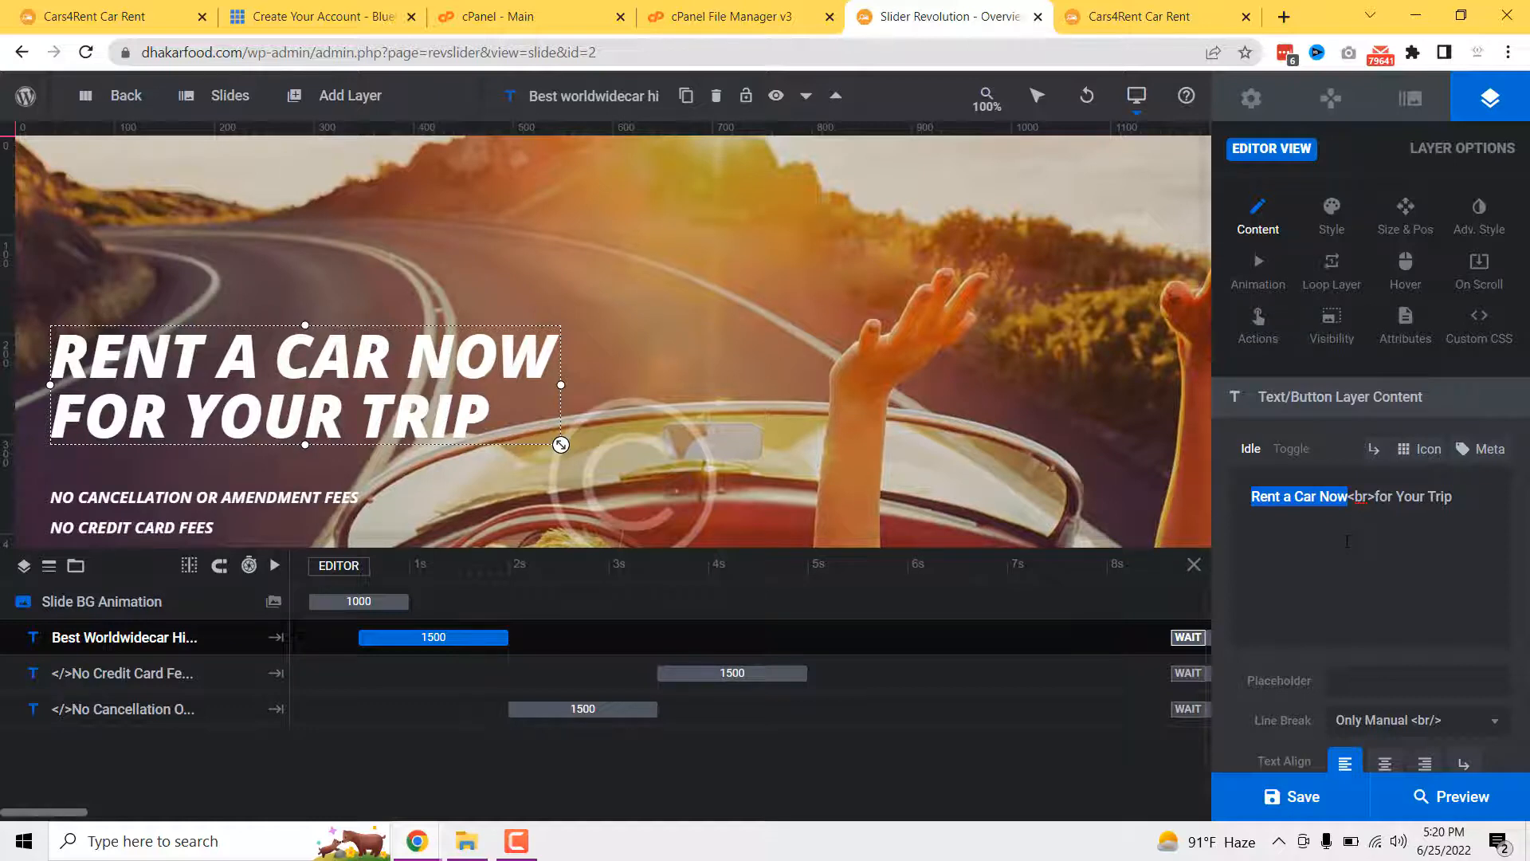
text(Reno)
key(BackSpace)
text(t )
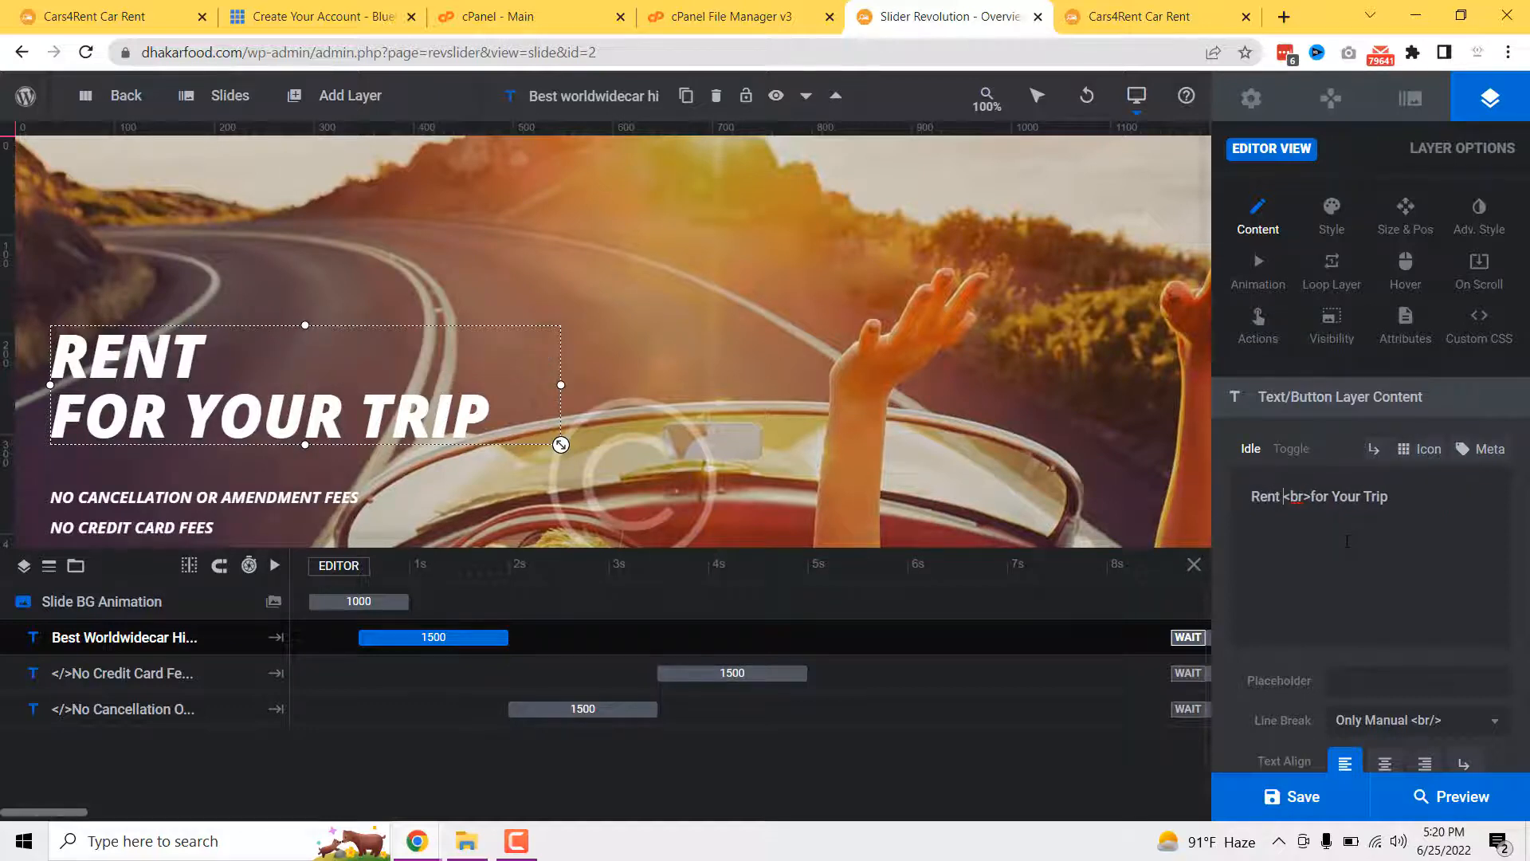
text(My Car)
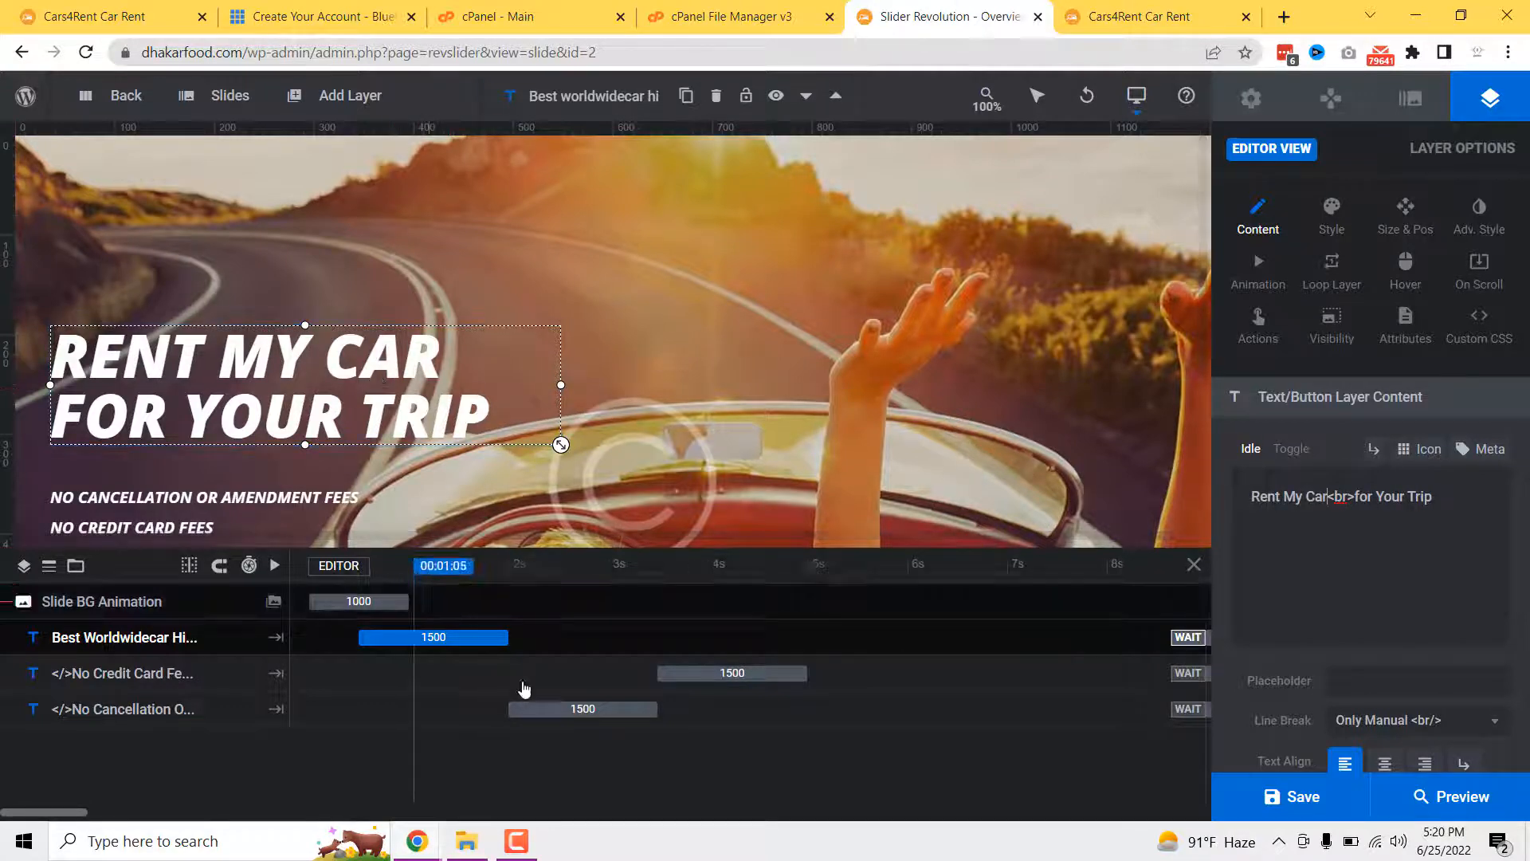
- Select the NO CREDIT CARD FEES text layer, then deselect it
scroll(310, 469, down, 2)
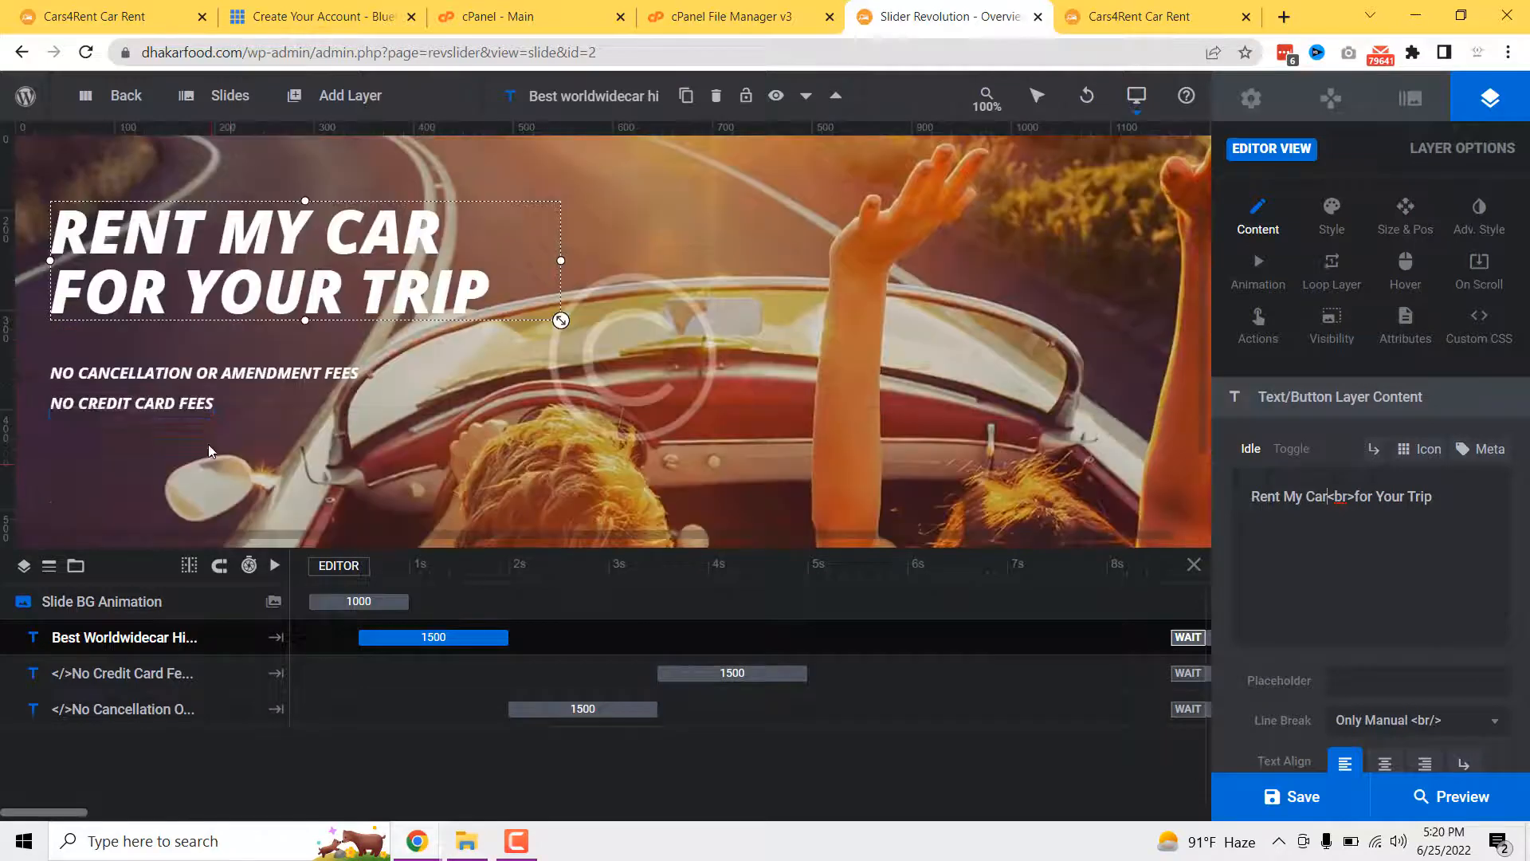
click(191, 395)
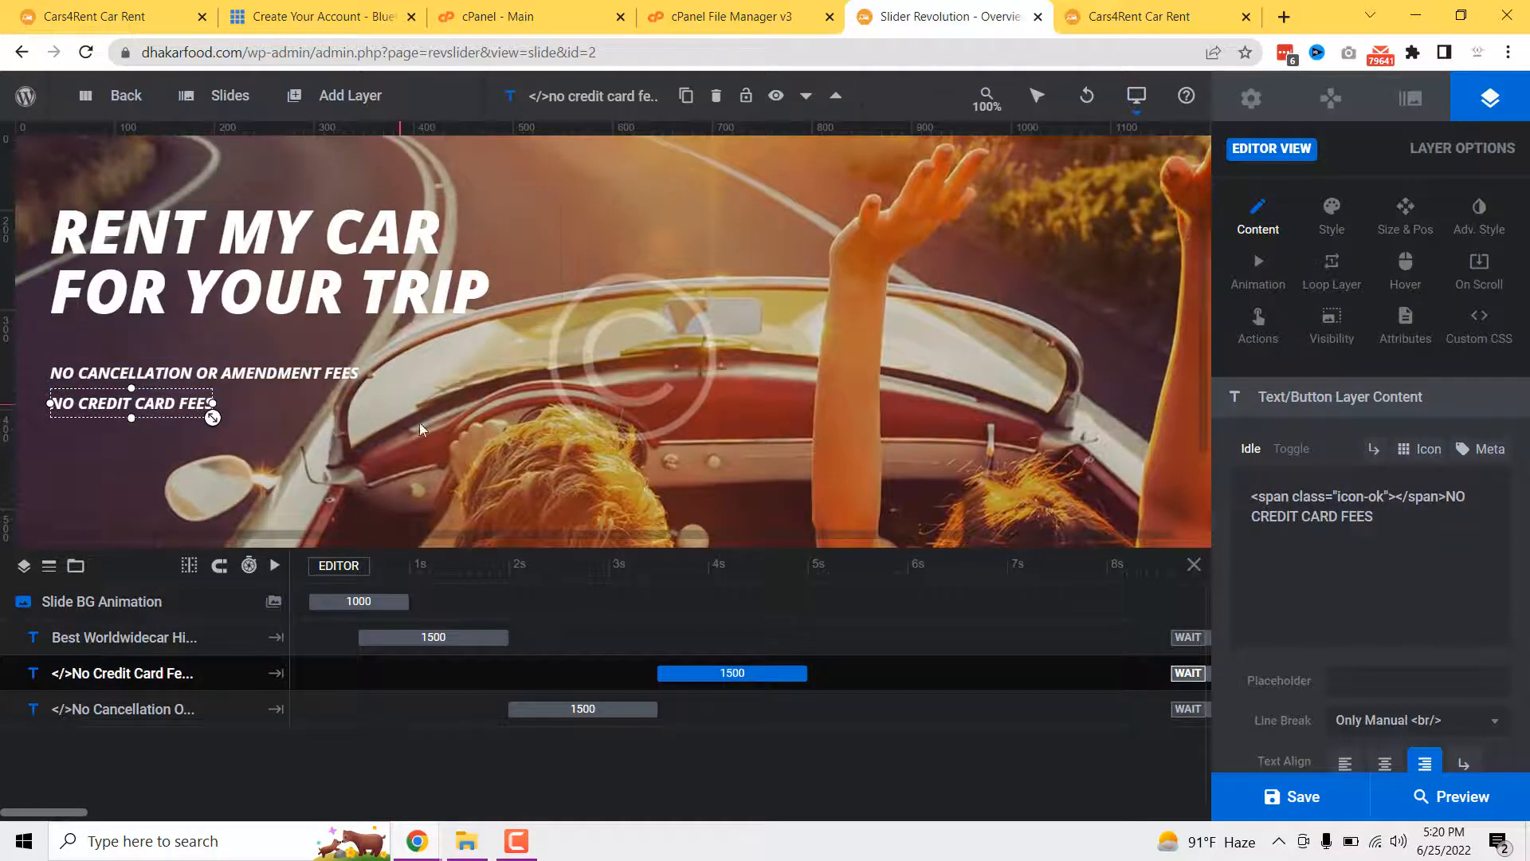
scroll(257, 395, down, 2)
scroll(257, 395, up, 4)
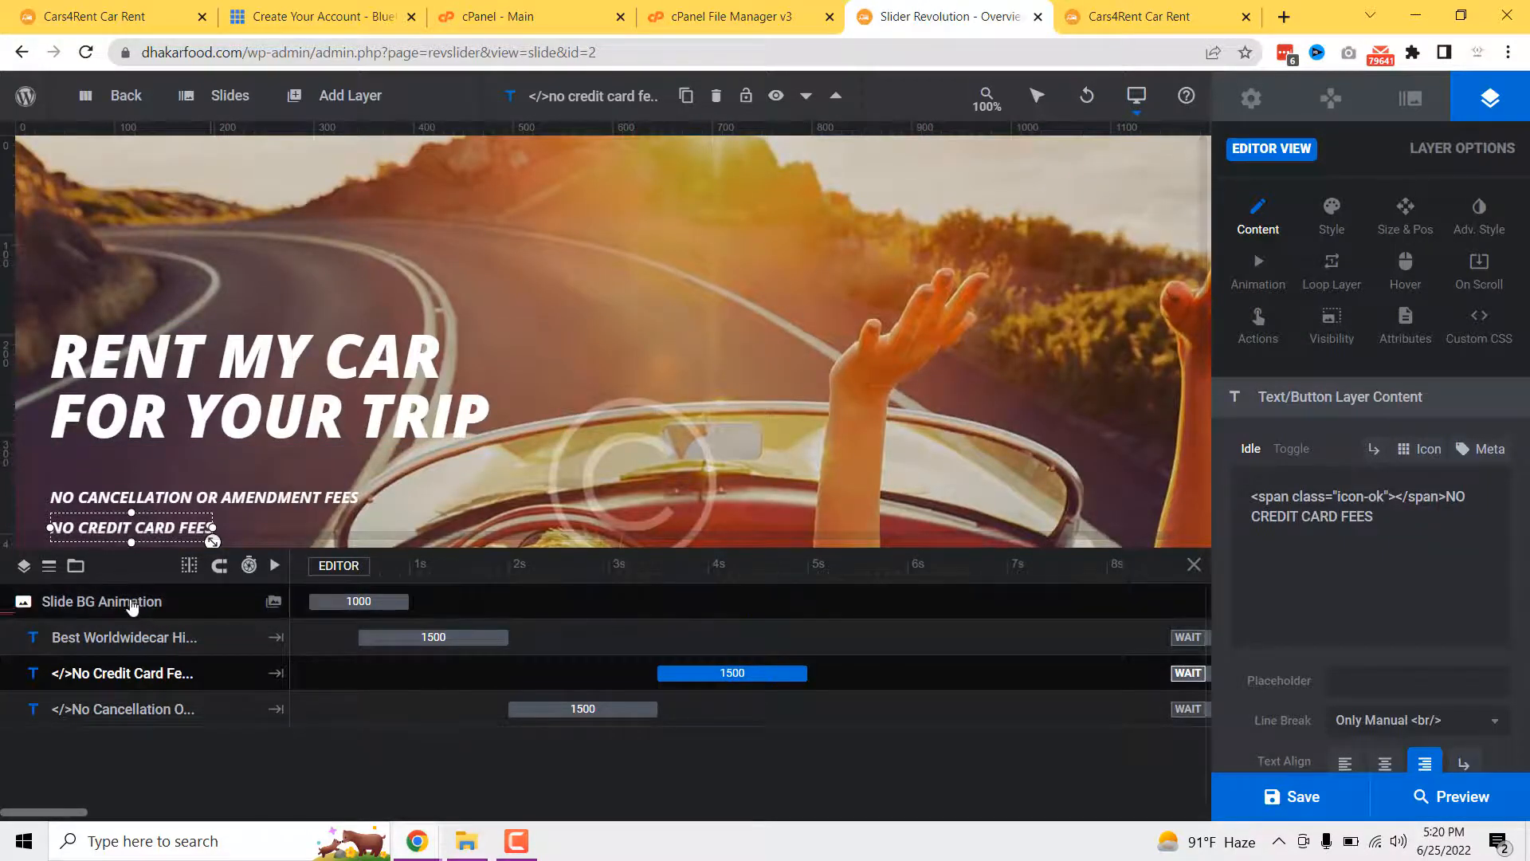
click(78, 608)
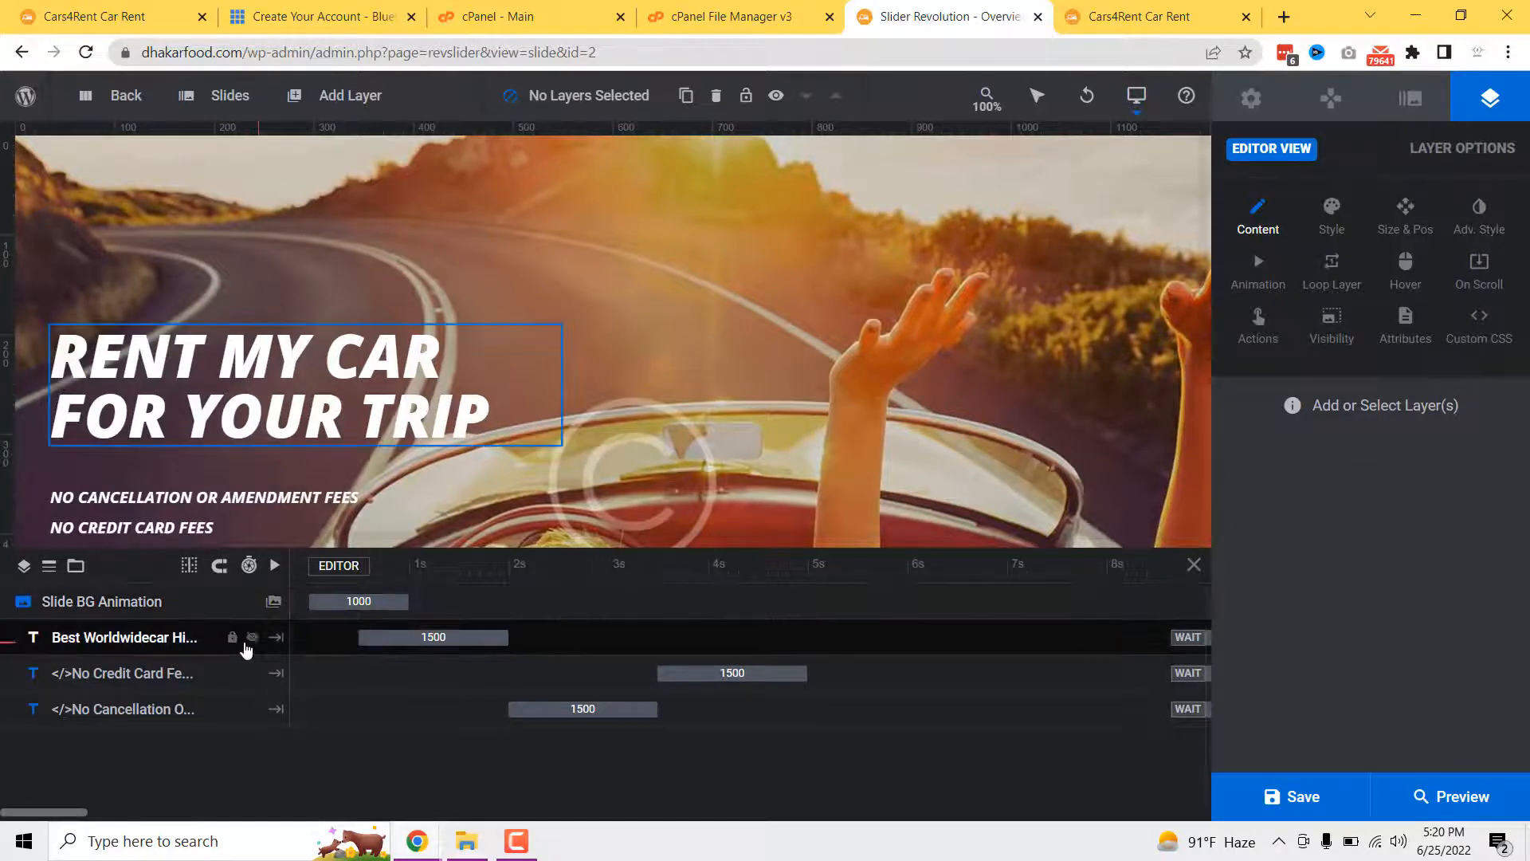
- Set the slide background image to welcome_img3.jpg from the Media Library
click(273, 603)
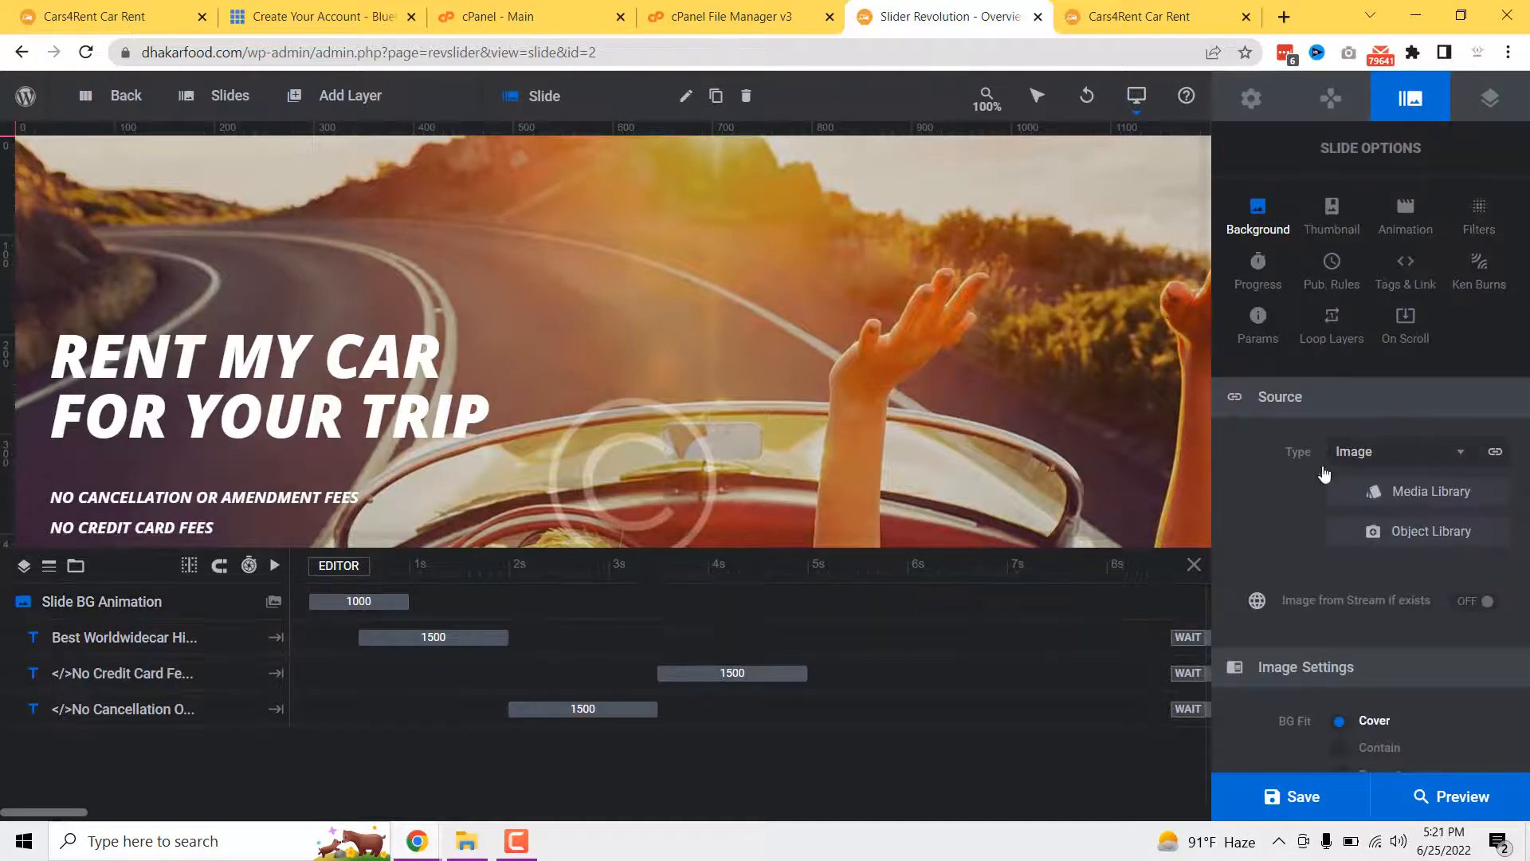
click(1443, 499)
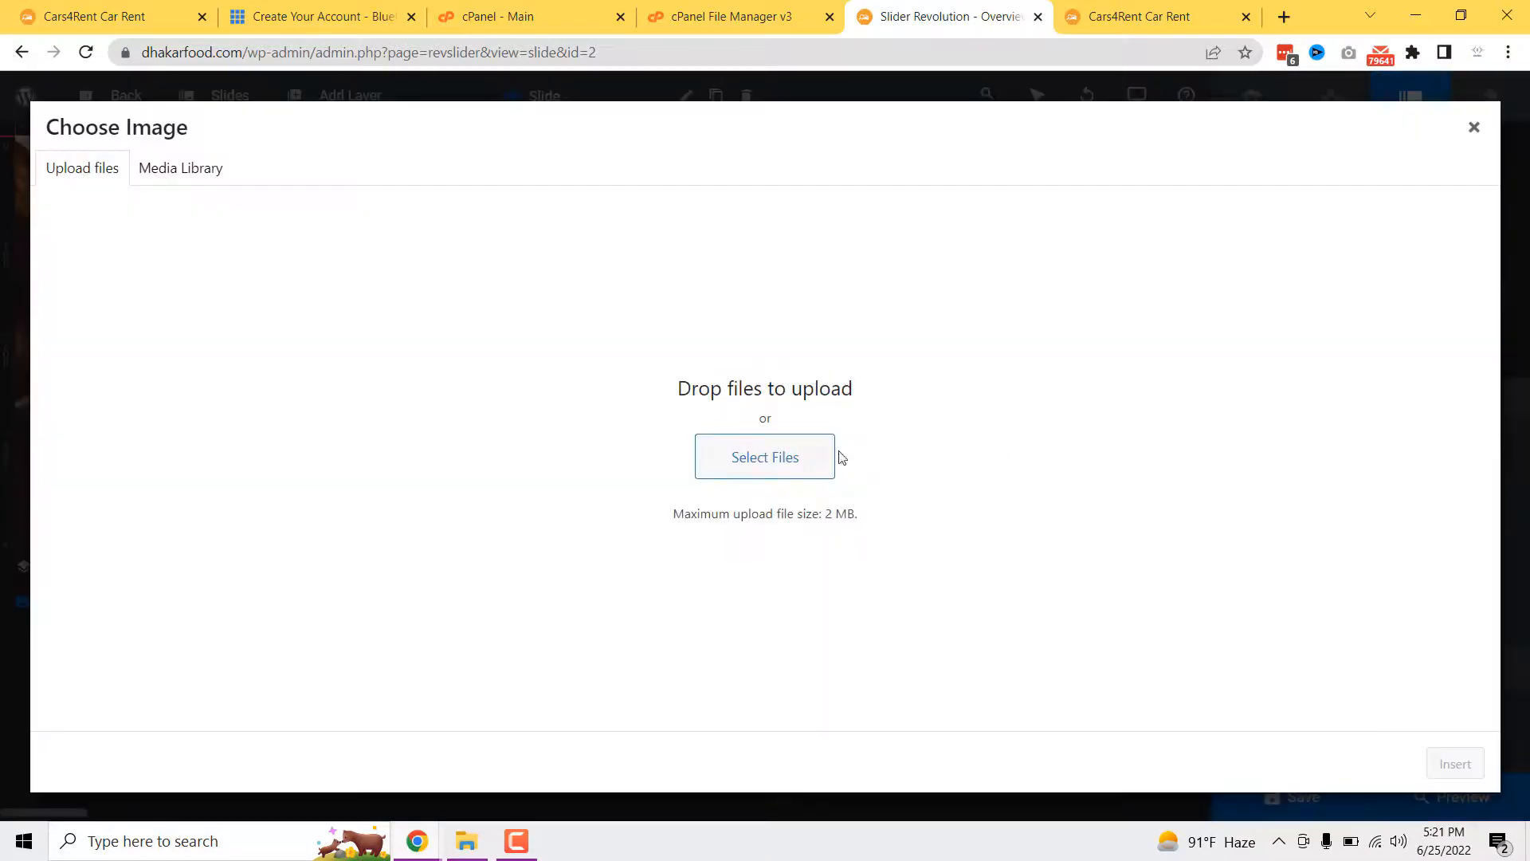
click(151, 180)
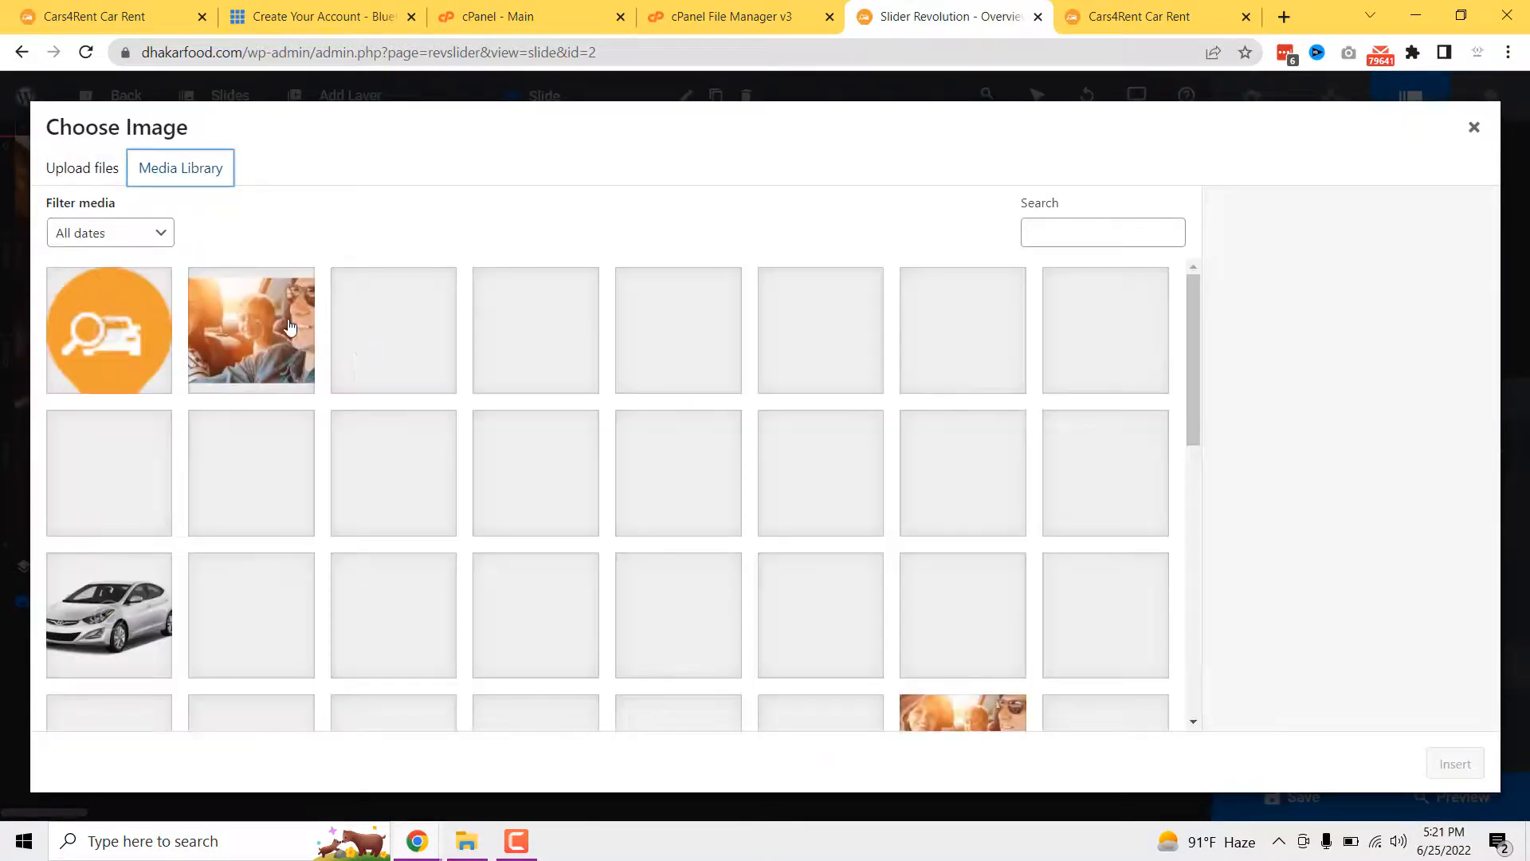
click(255, 323)
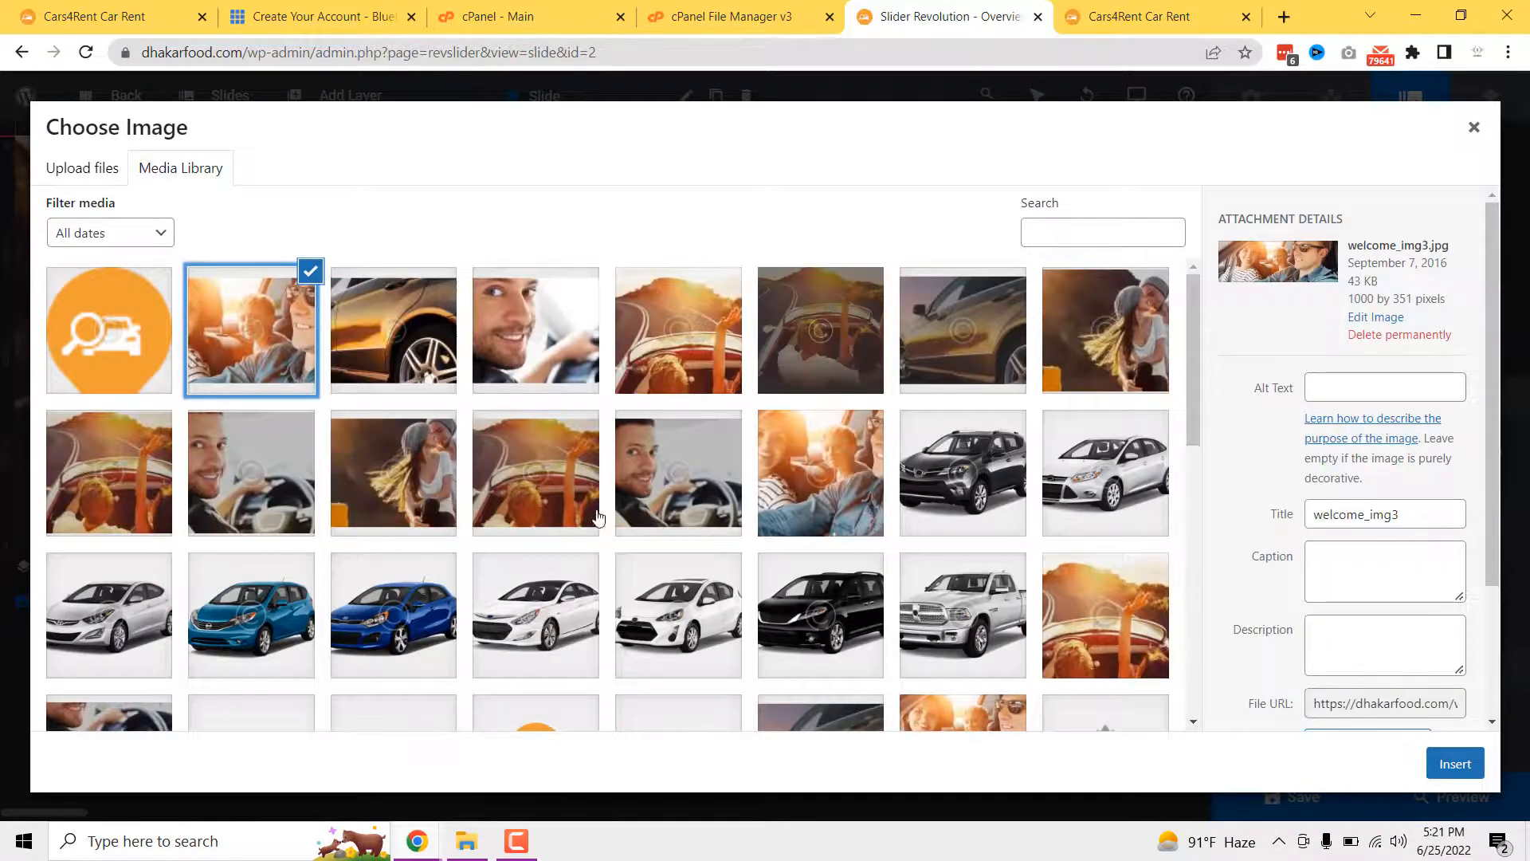
click(1455, 763)
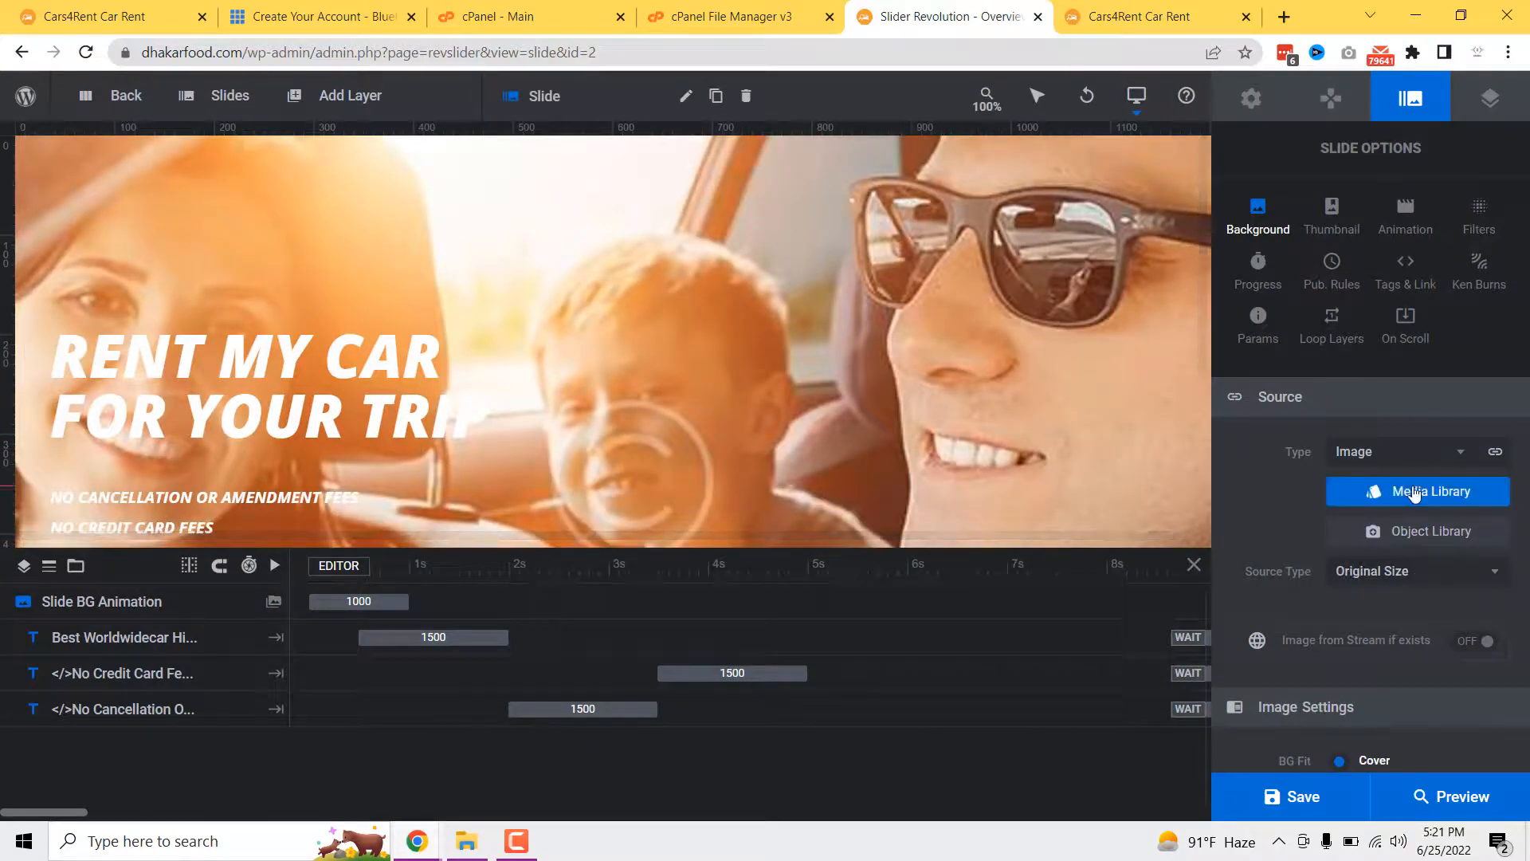
scroll(802, 452, down, 1)
scroll(802, 452, down, 1)
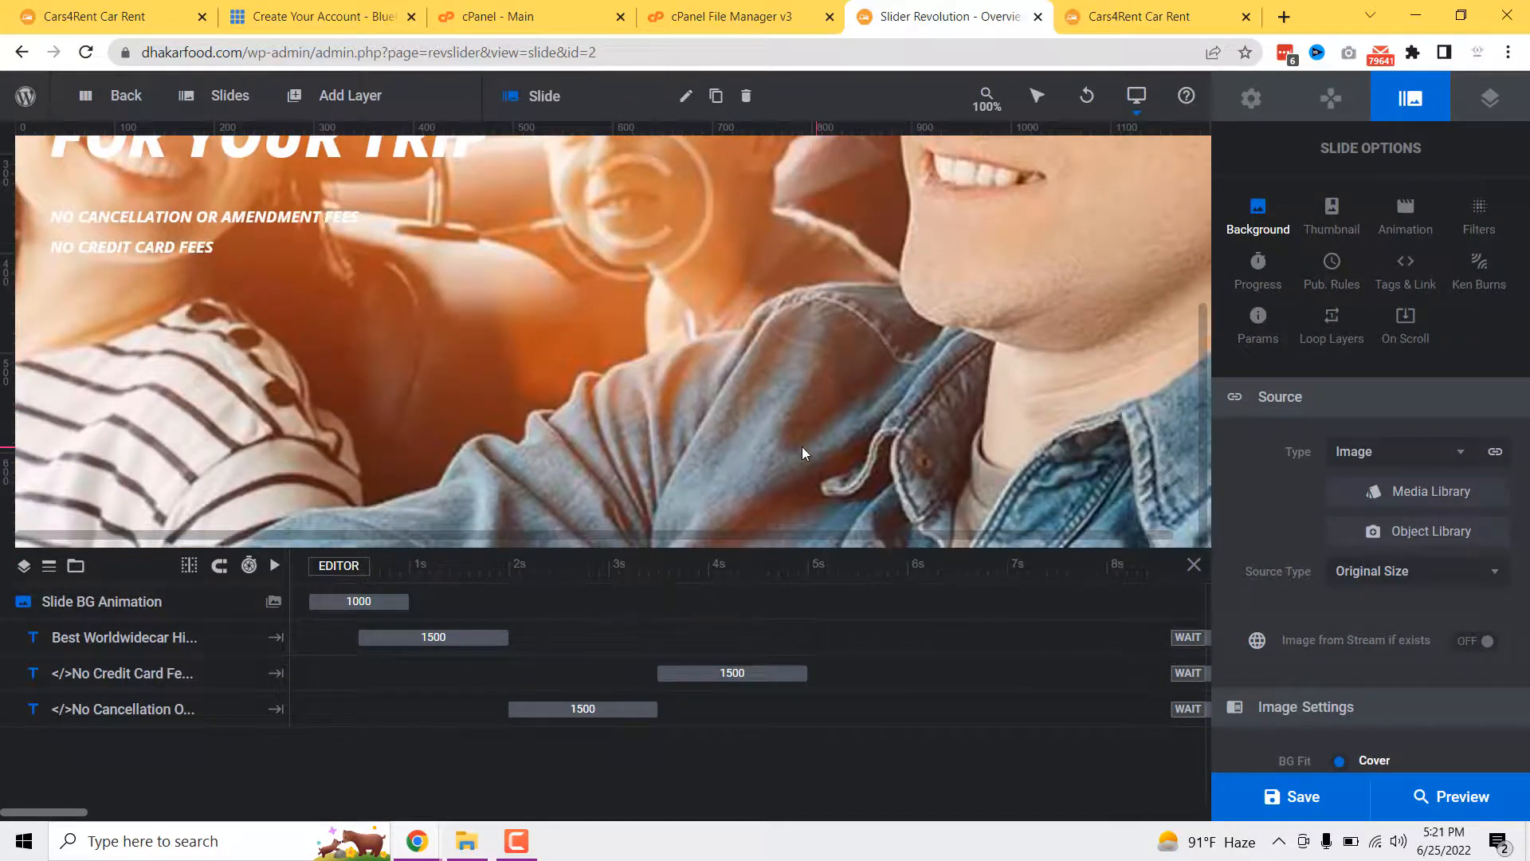
scroll(793, 454, up, 2)
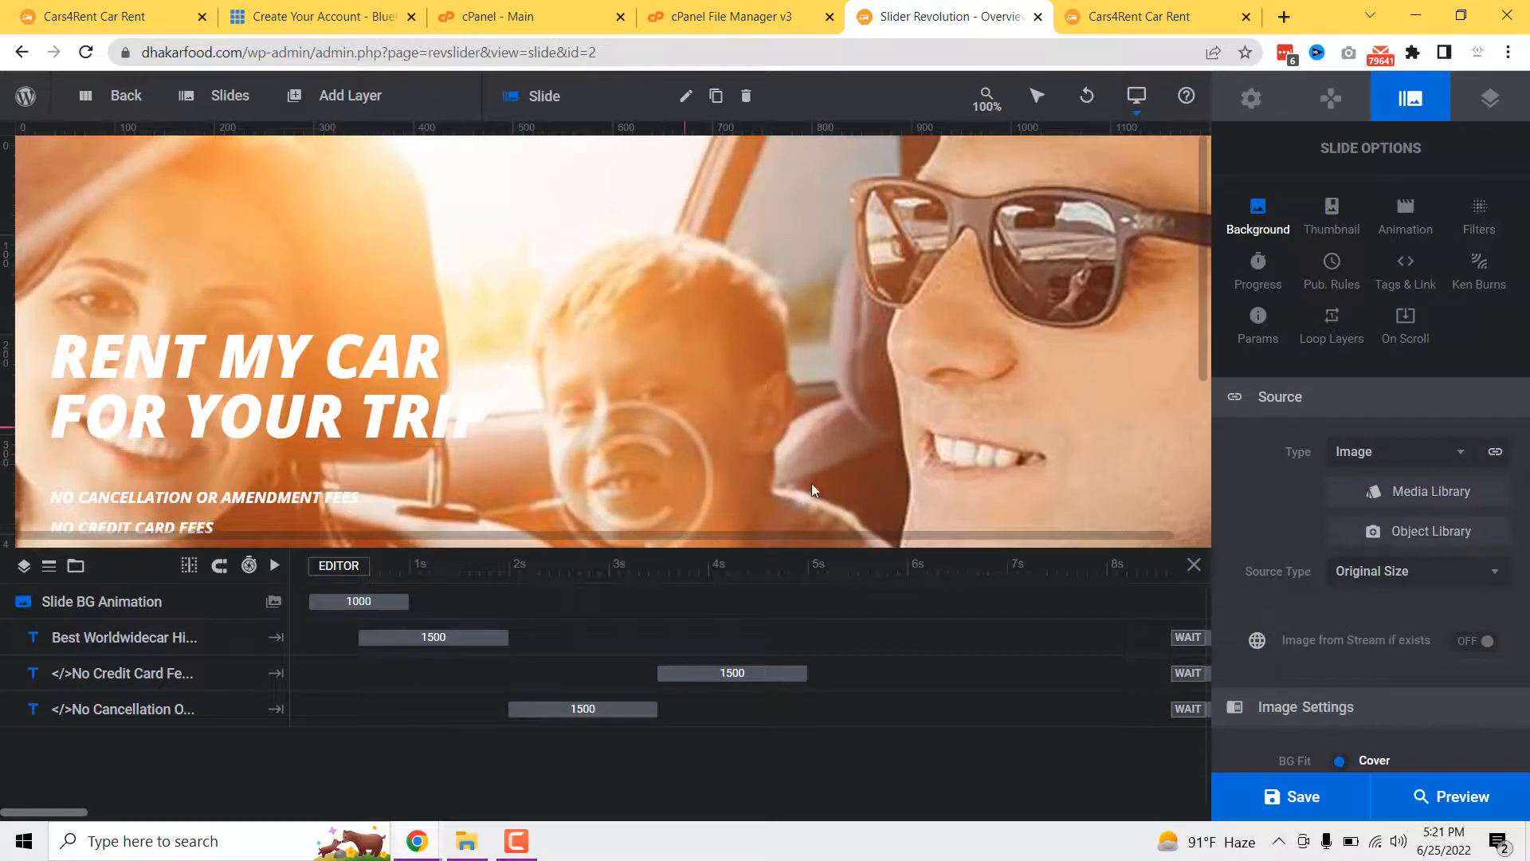
scroll(811, 483, down, 2)
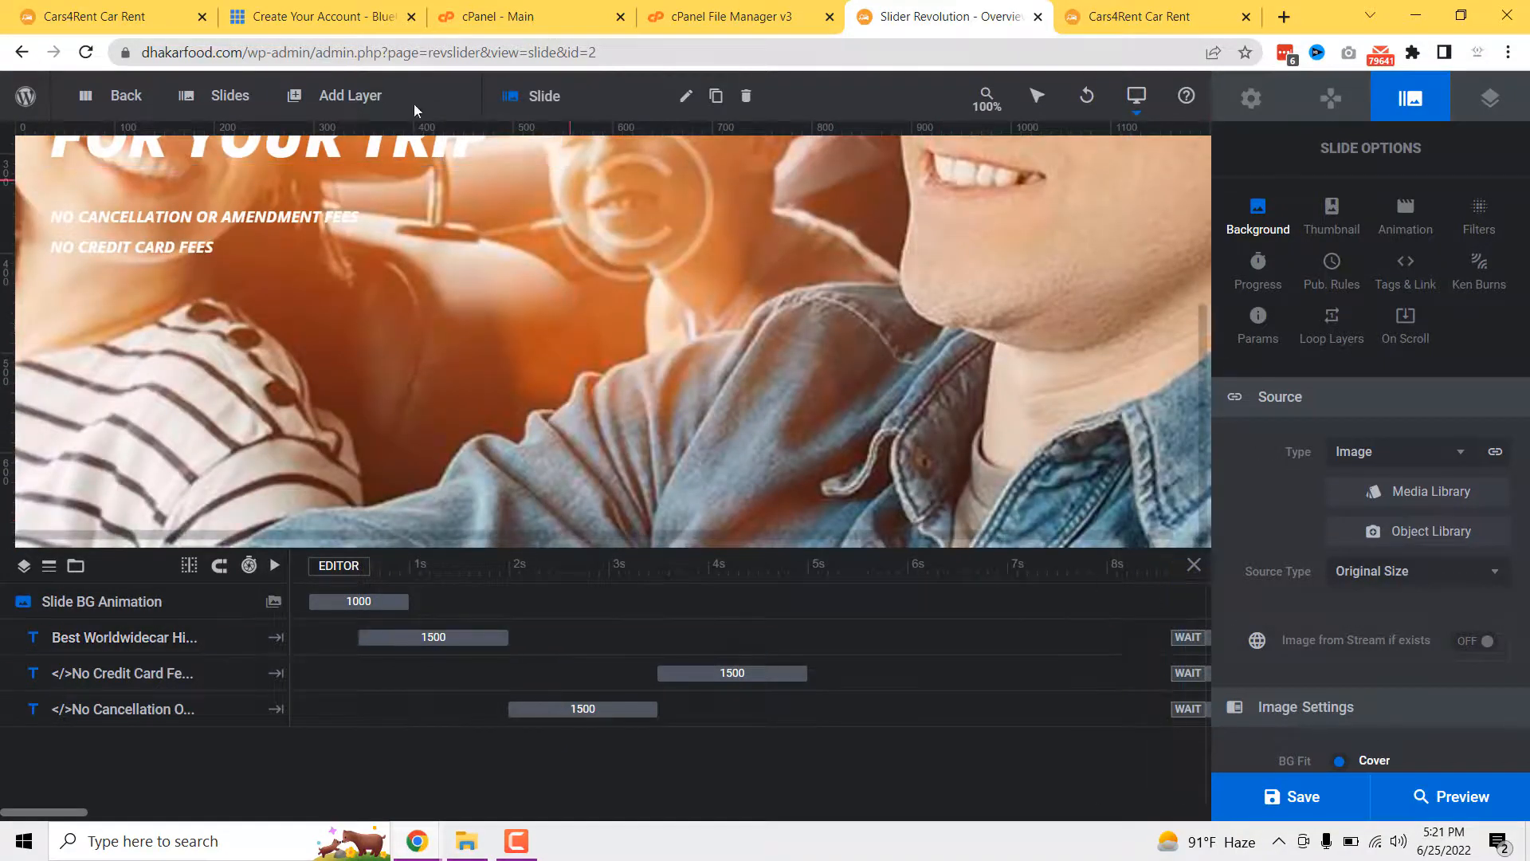
- Save the slide, then scroll the live Cars4Rent homepage down to Meet Our Cars
click(1319, 792)
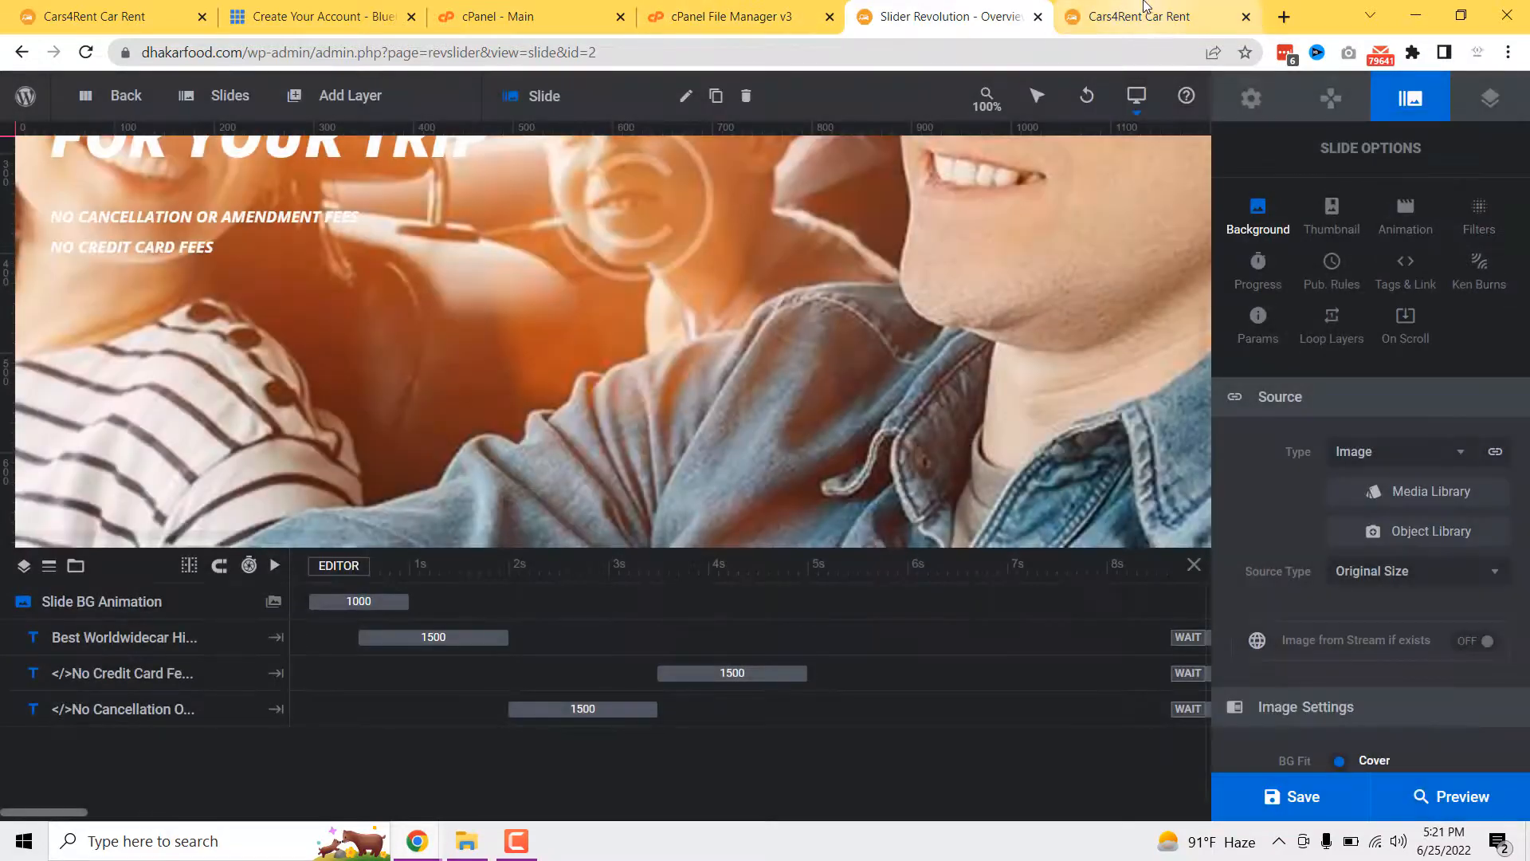
click(1143, 6)
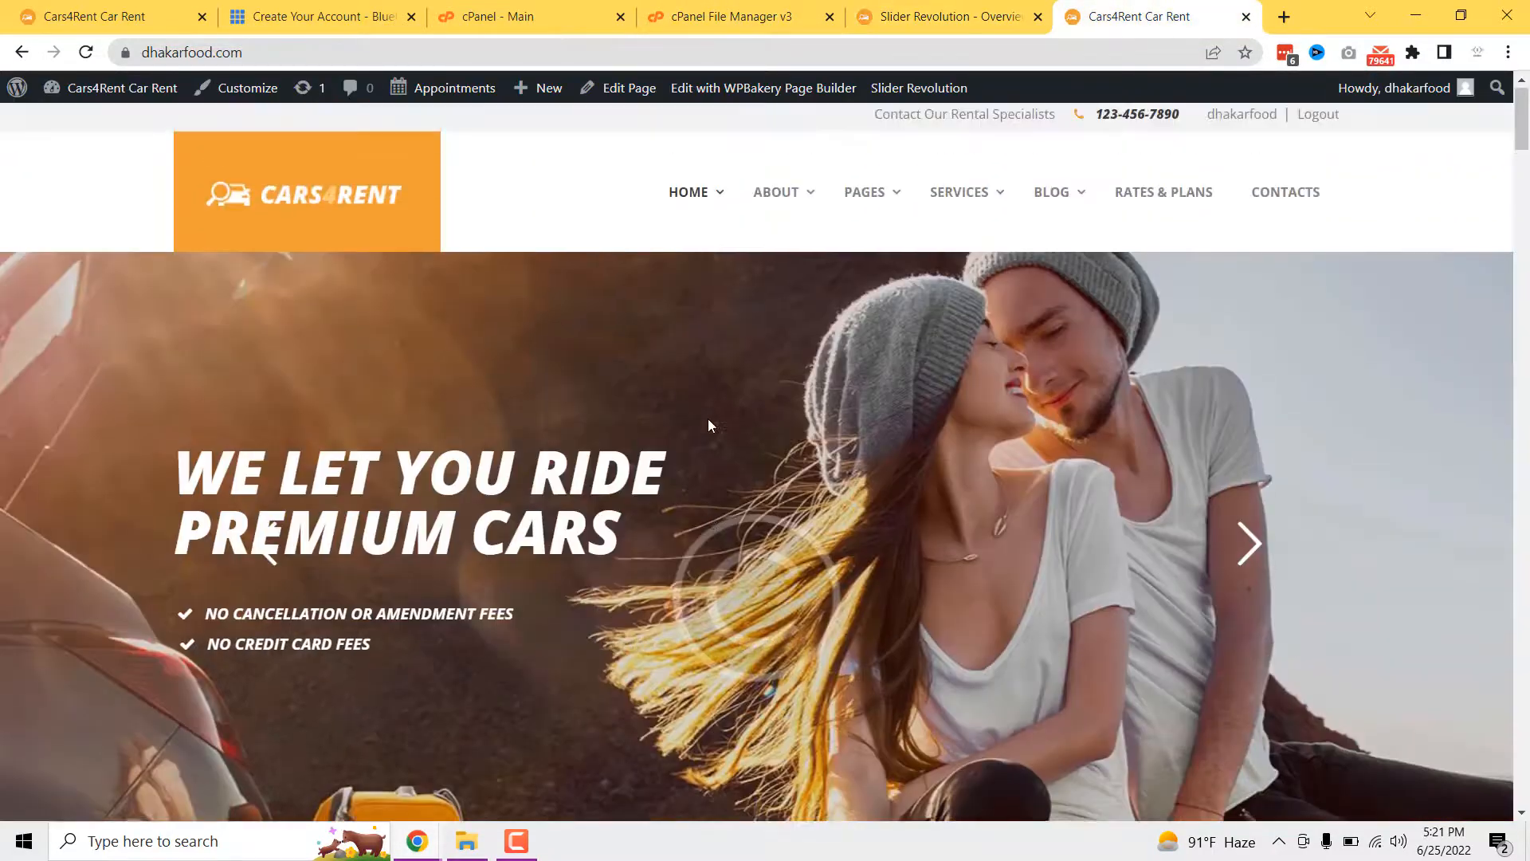
scroll(690, 475, down, 5)
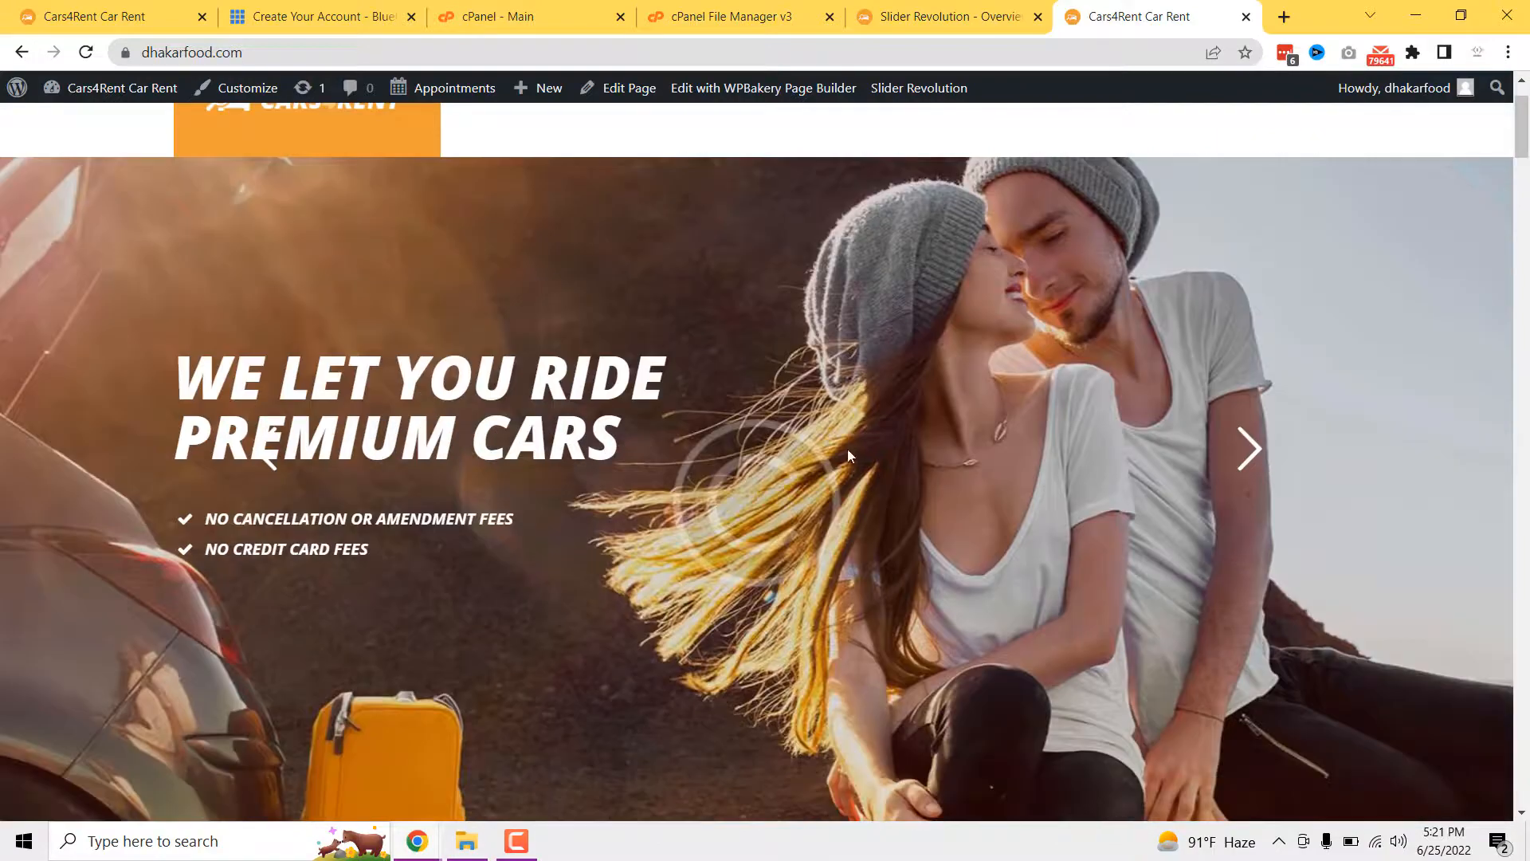
scroll(690, 475, down, 12)
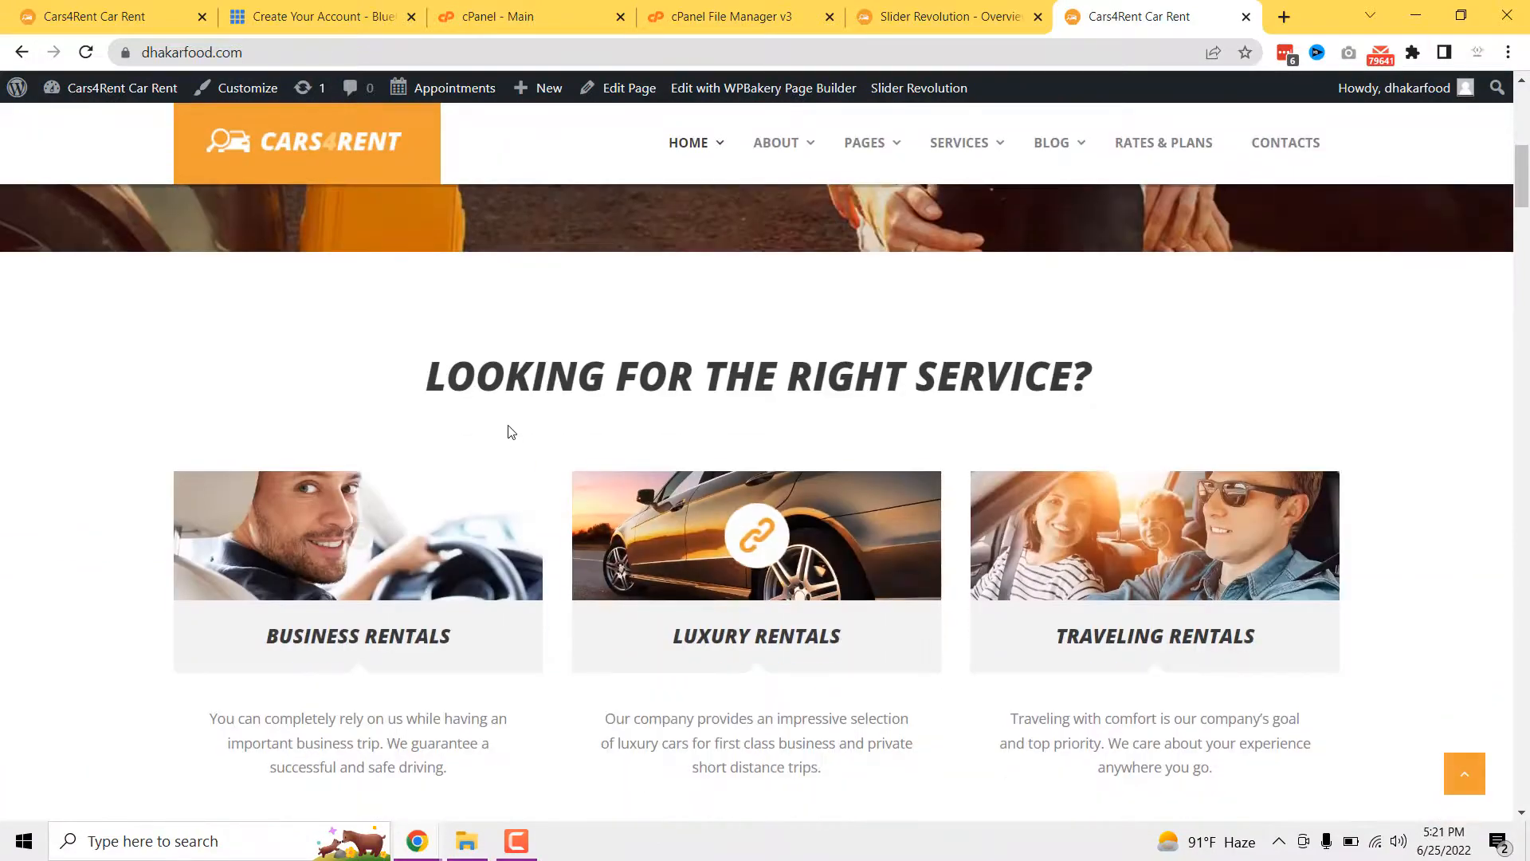
scroll(619, 479, down, 20)
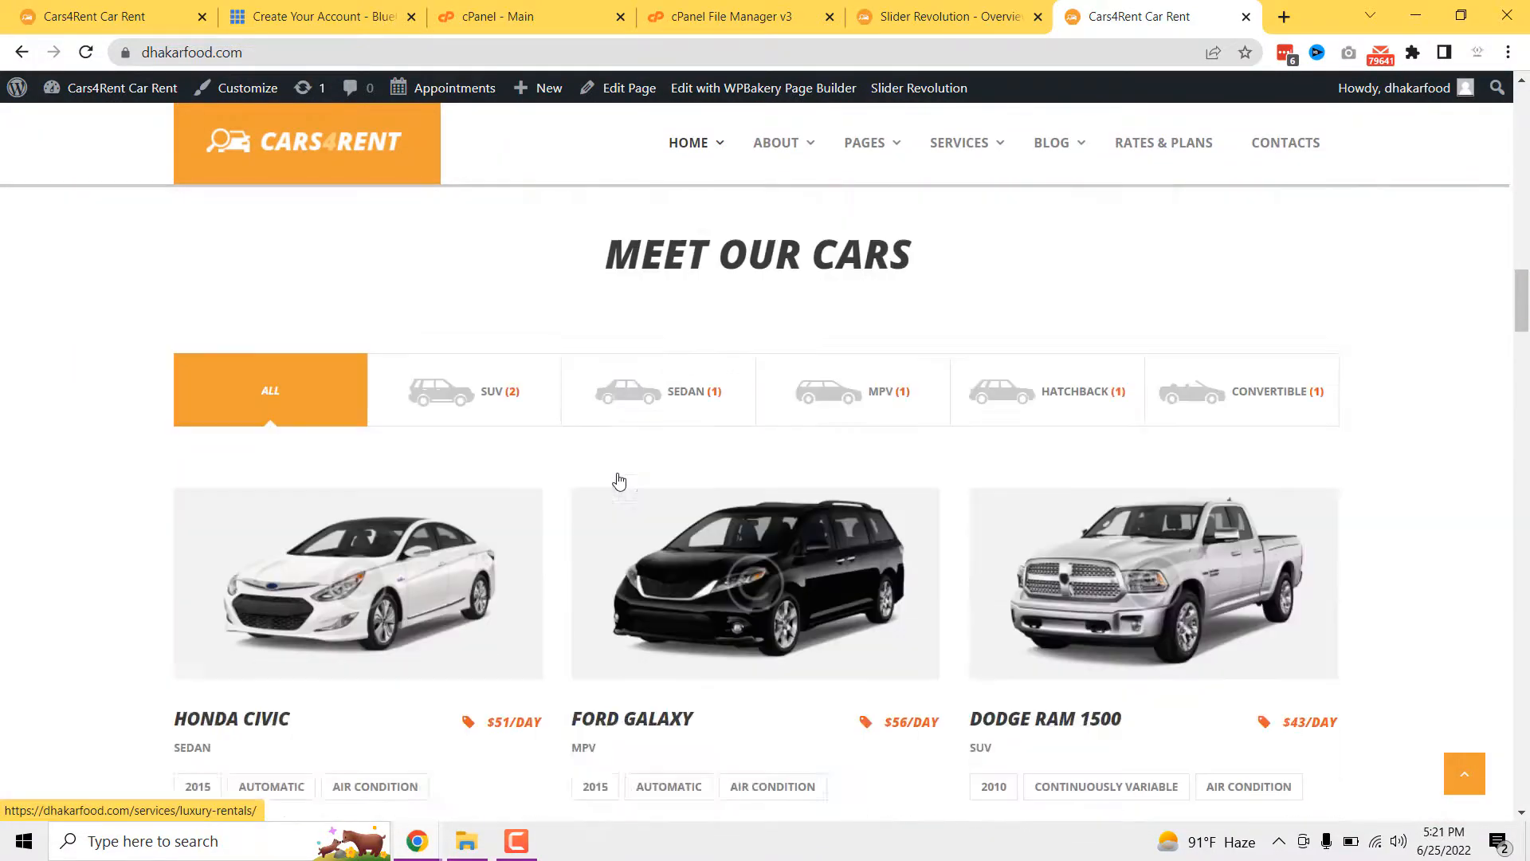